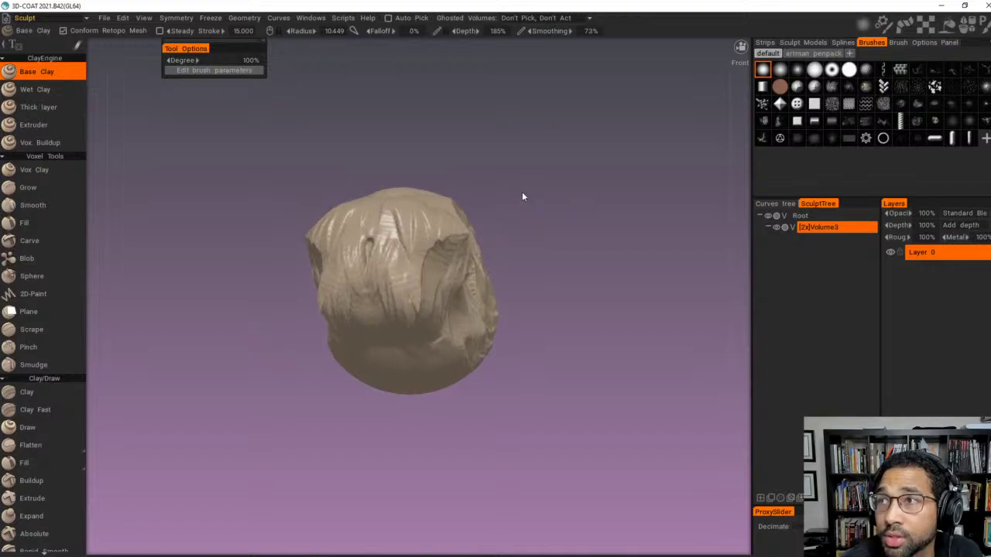
Step: Build up clay on the side of the head with Base Clay at radius 9.525 and depth 107%
right_click_drag(528, 218, 490, 214)
mouse_move(489, 214)
left_mouse_down()
mouse_move(604, 206)
mouse_move(469, 186)
mouse_move(357, 219)
mouse_move(504, 162)
mouse_move(606, 178)
mouse_move(539, 232)
mouse_move(445, 186)
left_mouse_up()
right_click_drag(444, 185, 493, 154)
left_click_drag(493, 154, 457, 142)
right_click(357, 260)
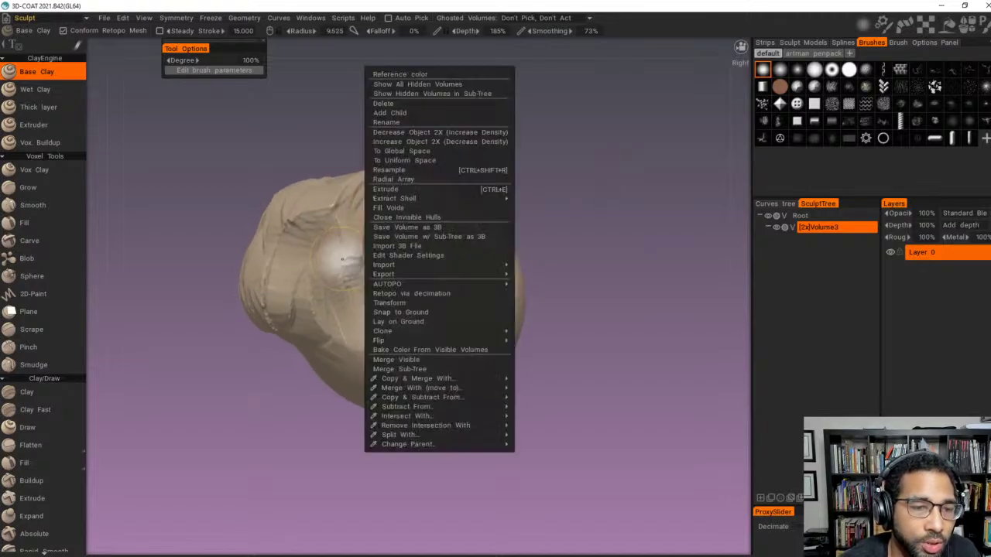
right_click_drag(350, 265, 348, 281)
left_click_drag(357, 243, 326, 291)
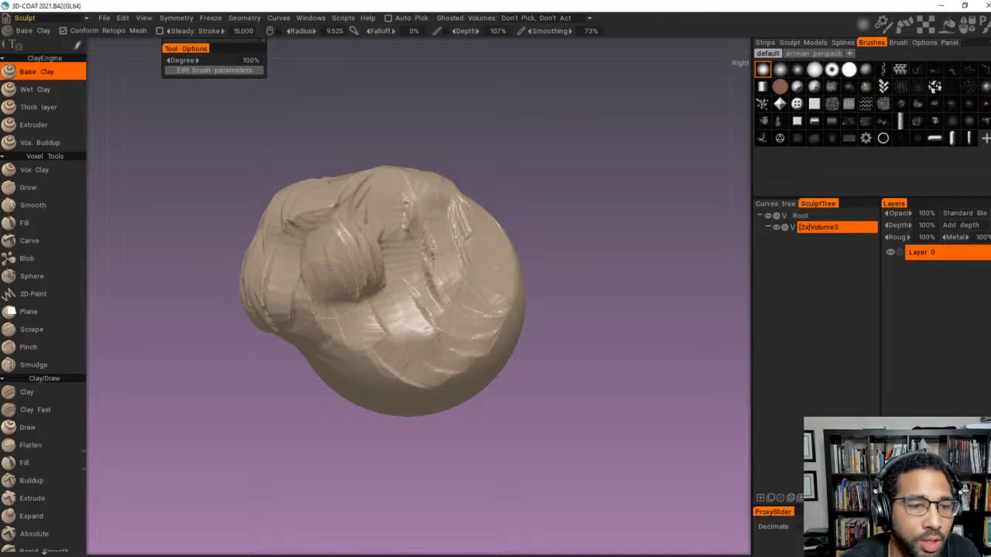
left_click_drag(378, 237, 407, 210)
mouse_move(523, 149)
left_mouse_down()
mouse_move(676, 196)
mouse_move(538, 217)
mouse_move(487, 139)
mouse_move(593, 155)
mouse_move(596, 175)
left_mouse_up()
left_click_drag(439, 233, 447, 235)
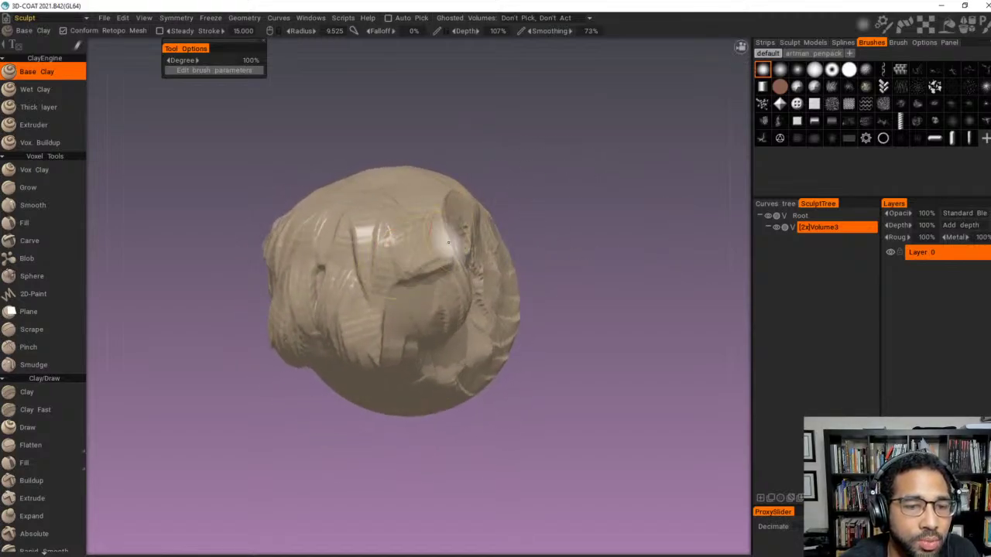
Step: Shape the brow and the front of the face with overlapping Base Clay strokes
left_click_drag(564, 149, 474, 152)
mouse_move(339, 240)
left_mouse_down()
mouse_move(383, 204)
mouse_move(354, 246)
mouse_move(364, 203)
left_mouse_up()
left_click_drag(450, 129, 467, 180)
left_click_drag(353, 297, 383, 288)
mouse_move(511, 159)
left_mouse_down()
mouse_move(595, 120)
mouse_move(628, 130)
mouse_move(537, 85)
mouse_move(442, 134)
mouse_move(561, 157)
mouse_move(565, 175)
left_mouse_up()
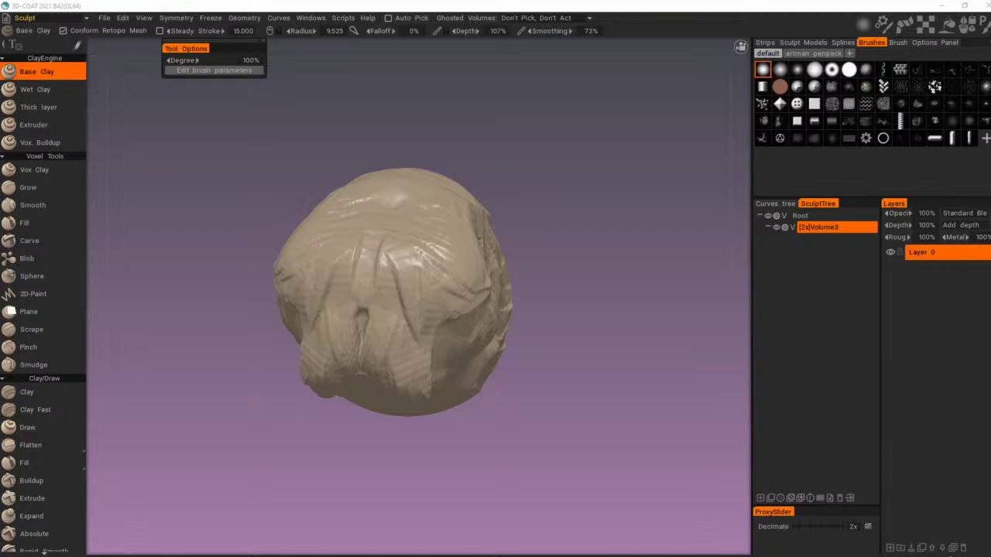
Step: Add Base Clay strokes over the temple and upper side of the head, working toward the cheek
mouse_move(511, 138)
left_mouse_down()
mouse_move(474, 147)
mouse_move(462, 129)
left_mouse_up()
right_click_drag(462, 130, 487, 136)
middle_click_drag(487, 136, 526, 140)
left_click_drag(526, 141, 477, 127)
mouse_move(434, 186)
left_mouse_down()
mouse_move(403, 232)
mouse_move(442, 231)
left_mouse_up()
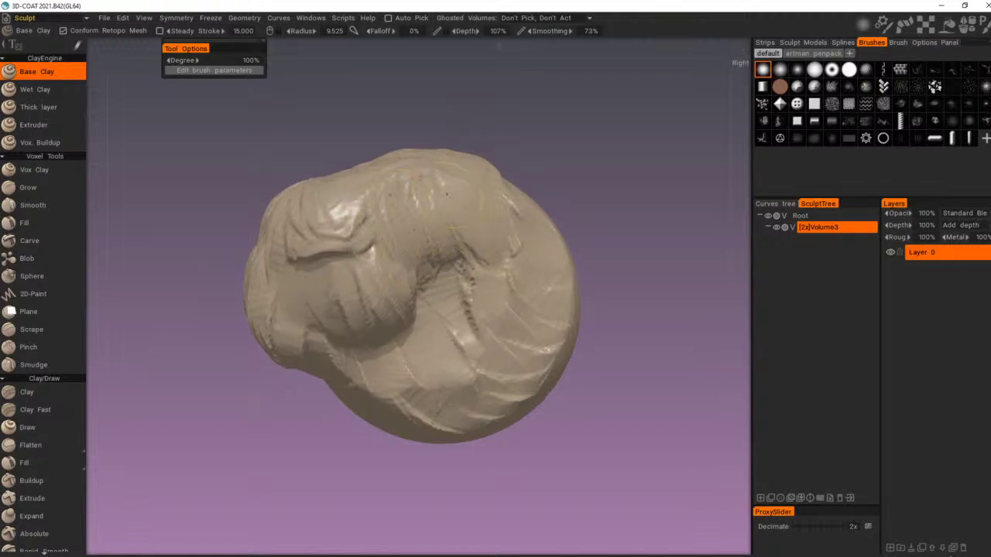
mouse_move(447, 194)
left_mouse_down()
mouse_move(398, 231)
mouse_move(449, 223)
left_mouse_up()
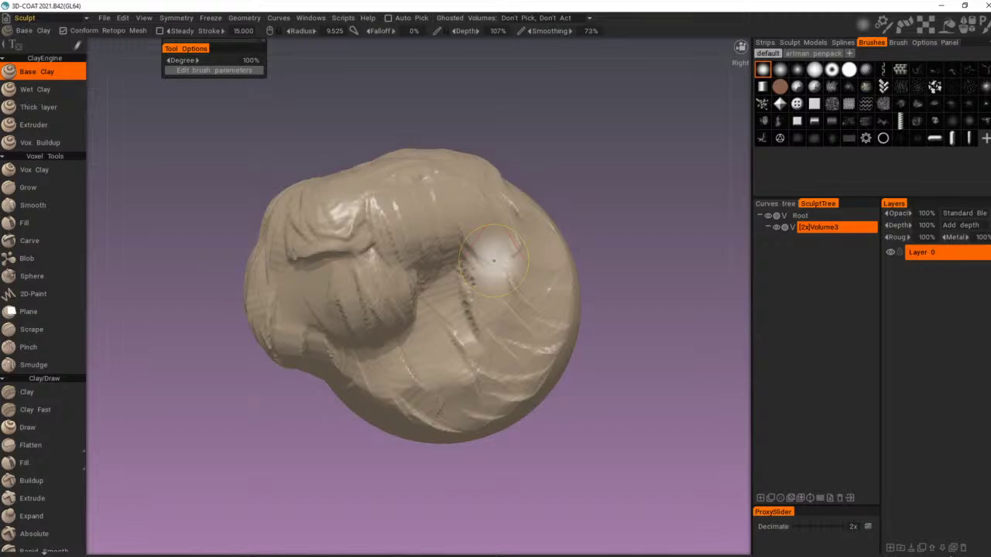
mouse_move(564, 188)
left_mouse_down()
mouse_move(627, 186)
mouse_move(540, 170)
left_mouse_up()
mouse_move(466, 171)
left_mouse_down()
mouse_move(447, 190)
mouse_move(399, 198)
left_mouse_up()
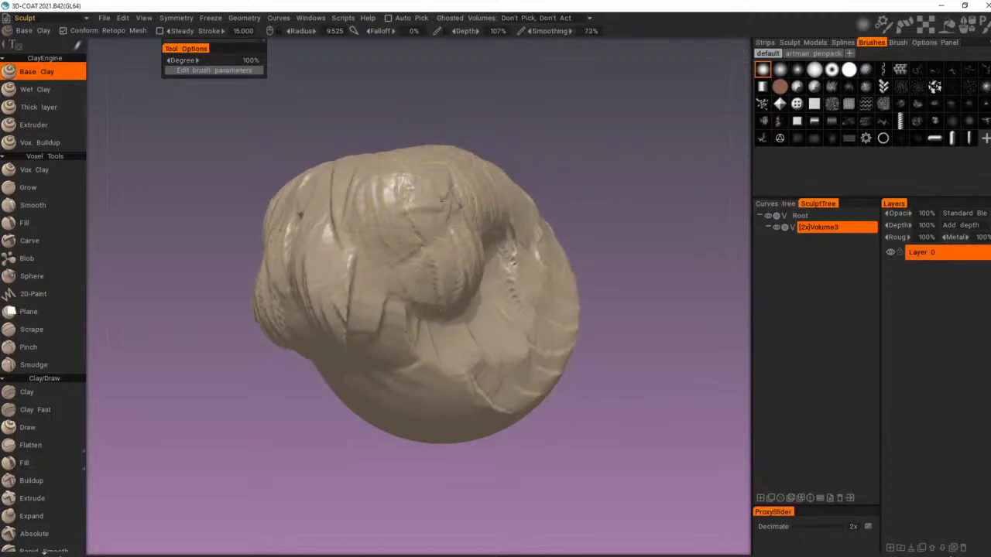
Step: Layer Base Clay strokes across the forehead and top of the head
left_click_drag(522, 148, 603, 157)
mouse_move(438, 221)
left_mouse_down()
mouse_move(414, 271)
mouse_move(417, 331)
mouse_move(455, 232)
mouse_move(482, 221)
left_mouse_up()
mouse_move(549, 190)
left_mouse_down()
mouse_move(526, 202)
mouse_move(507, 240)
left_mouse_up()
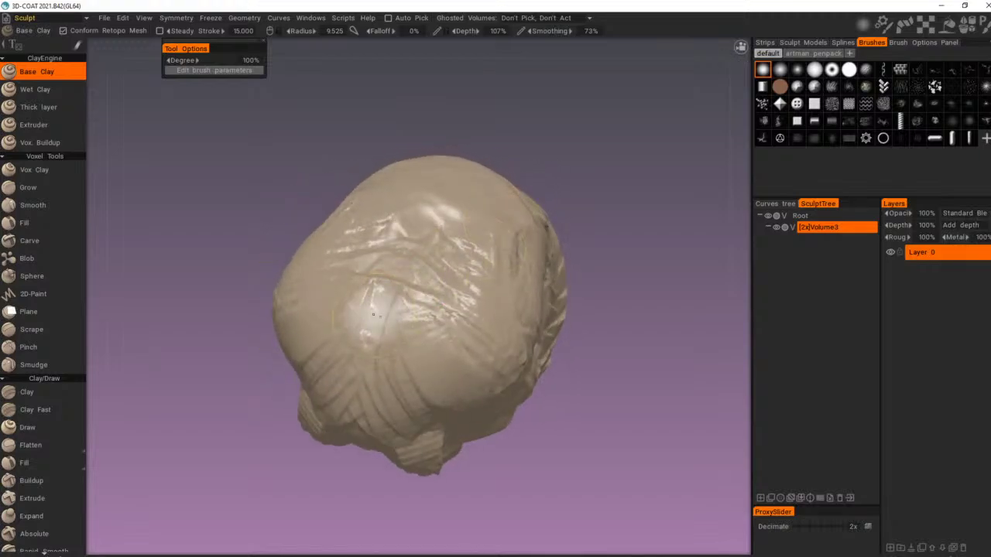
mouse_move(373, 315)
left_mouse_down()
mouse_move(404, 319)
mouse_move(507, 201)
left_mouse_up()
Step: Fill the hollow behind the cheek with clay and extend the strokes across the back and side of the head
left_click_drag(577, 159, 475, 123)
mouse_move(582, 177)
left_mouse_down()
mouse_move(619, 176)
mouse_move(627, 188)
mouse_move(559, 163)
left_mouse_up()
left_click_drag(460, 187, 494, 219)
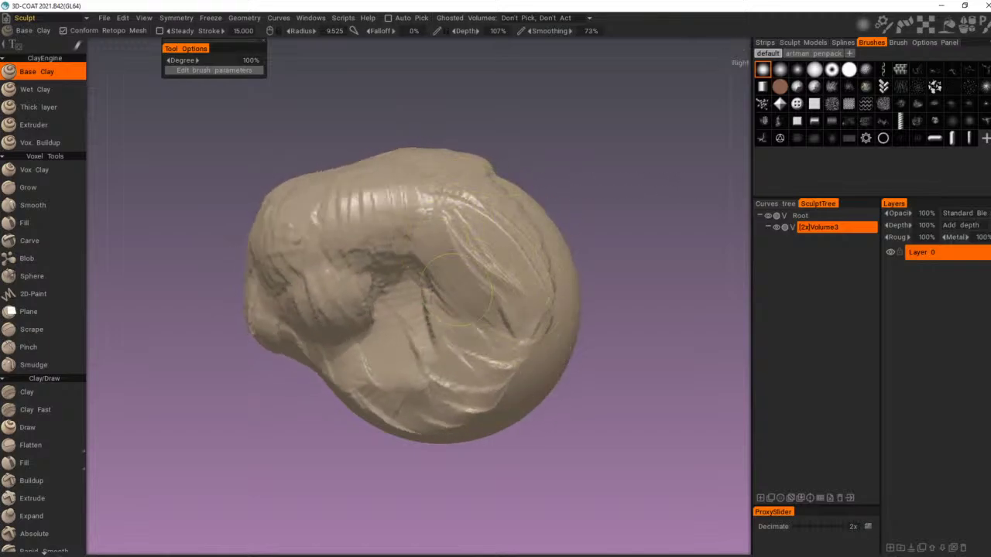
mouse_move(410, 295)
left_mouse_down()
mouse_move(387, 316)
mouse_move(404, 291)
left_mouse_up()
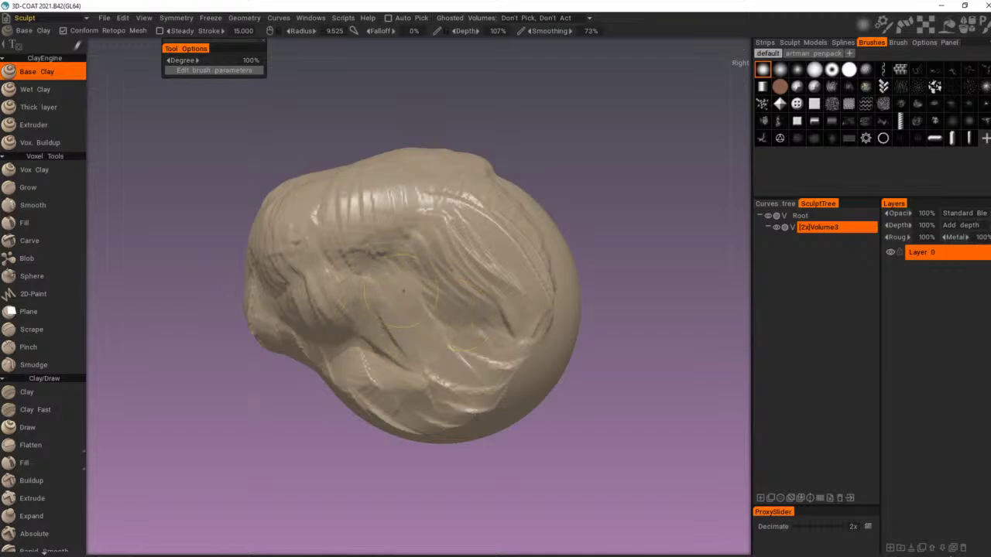
left_click_drag(480, 283, 503, 250)
mouse_move(593, 252)
left_mouse_down()
mouse_move(491, 285)
mouse_move(492, 211)
mouse_move(534, 369)
left_mouse_up()
left_click_drag(619, 378, 719, 330)
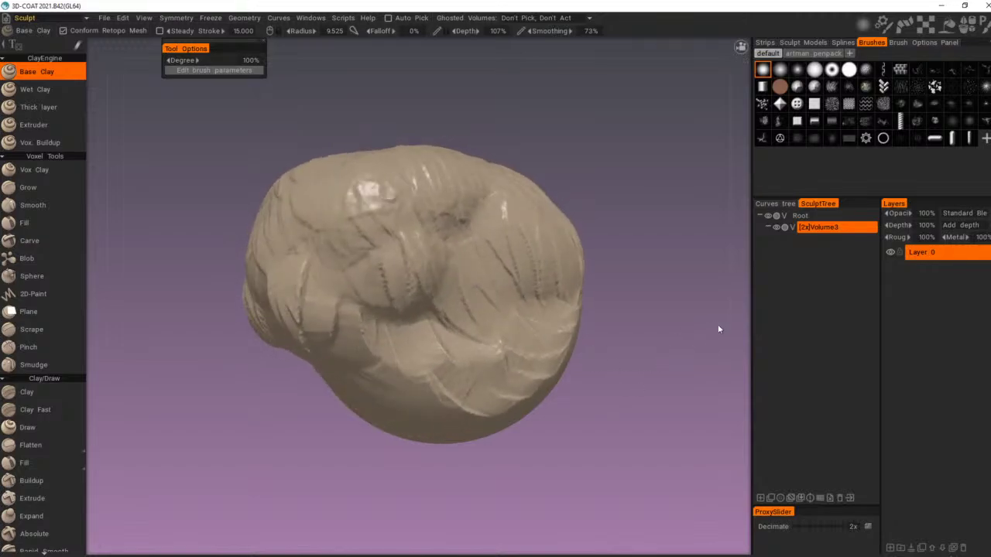
mouse_move(539, 154)
left_mouse_down()
mouse_move(635, 154)
mouse_move(564, 180)
left_mouse_up()
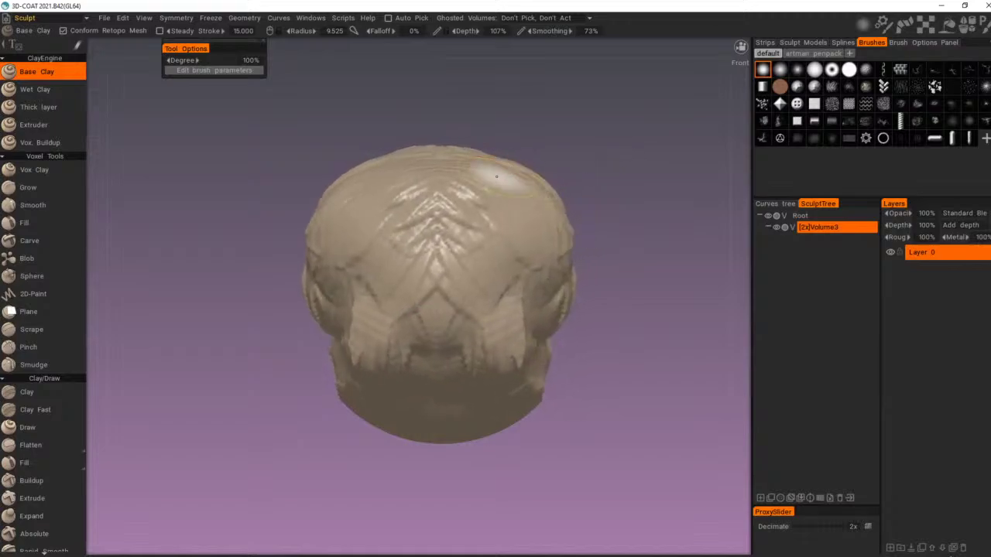
mouse_move(671, 149)
left_mouse_down()
mouse_move(513, 131)
mouse_move(460, 139)
left_mouse_up()
Step: Grow a large rounded ear-like mass out of the side of the head with Base Clay at radius 19.447 and depth 190%
right_click_drag(456, 255, 511, 225)
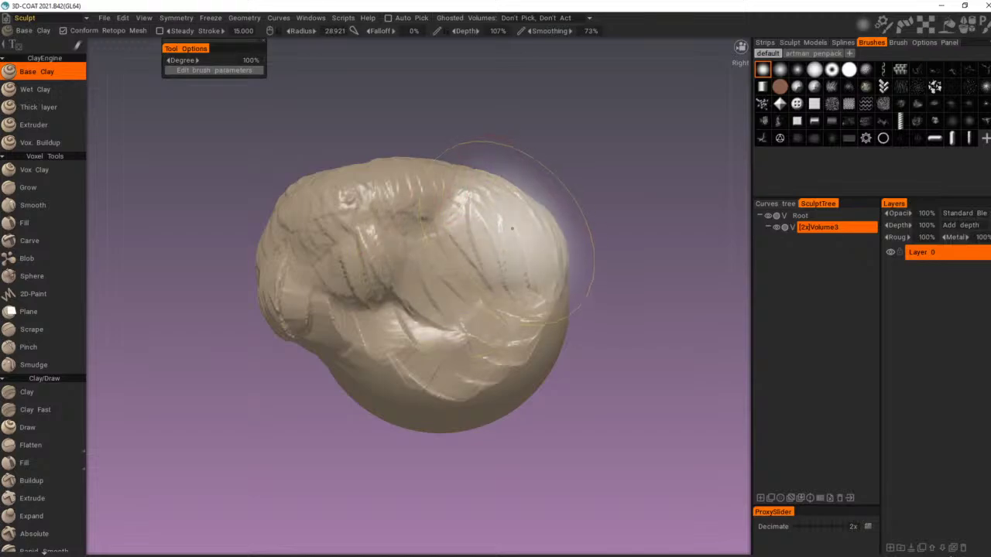
mouse_move(451, 165)
left_mouse_down()
mouse_move(485, 232)
mouse_move(499, 199)
left_mouse_up()
mouse_move(550, 133)
left_mouse_down()
mouse_move(646, 129)
mouse_move(559, 124)
left_mouse_up()
mouse_move(505, 188)
left_mouse_down("shift")
mouse_move(524, 220)
mouse_move(520, 192)
mouse_move(491, 194)
left_mouse_up("shift")
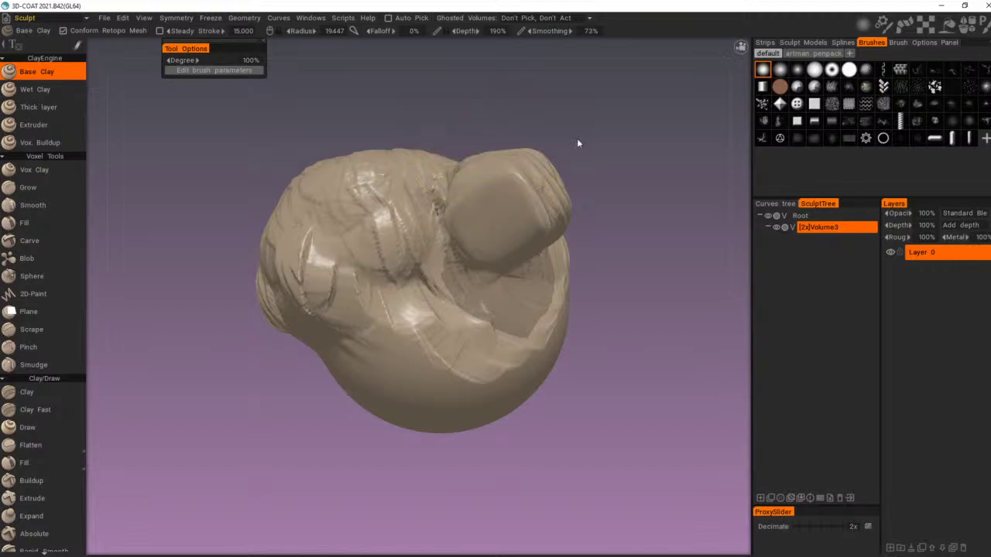
left_click_drag(577, 138, 439, 151)
mouse_move(463, 256)
left_mouse_down()
mouse_move(435, 272)
mouse_move(460, 270)
mouse_move(432, 289)
mouse_move(453, 299)
mouse_move(452, 315)
mouse_move(462, 300)
mouse_move(457, 291)
mouse_move(466, 319)
mouse_move(455, 300)
left_mouse_up()
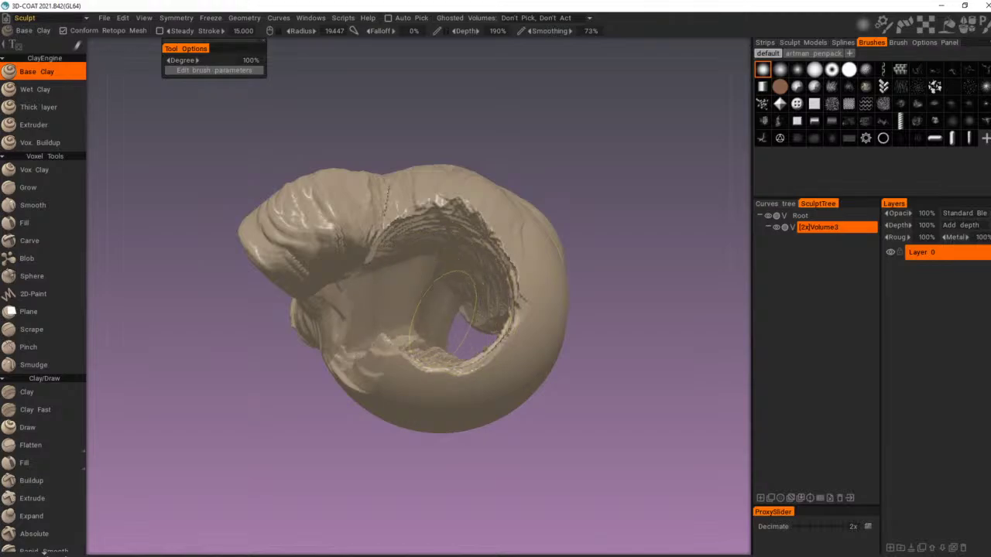
mouse_move(477, 203)
left_mouse_down("alt")
mouse_move(541, 229)
mouse_move(635, 201)
mouse_move(612, 192)
mouse_move(516, 208)
mouse_move(471, 238)
mouse_move(462, 266)
mouse_move(502, 146)
mouse_move(586, 136)
mouse_move(492, 134)
left_mouse_up("alt")
key("ctrl+z")
key("ctrl+z")
key("ctrl+z")
key("ctrl+z")
Step: Smooth the ear-like masses and the surrounding sides and top of the head
mouse_move(435, 221)
left_mouse_down("shift")
mouse_move(369, 211)
mouse_move(310, 245)
mouse_move(353, 201)
left_mouse_up("shift")
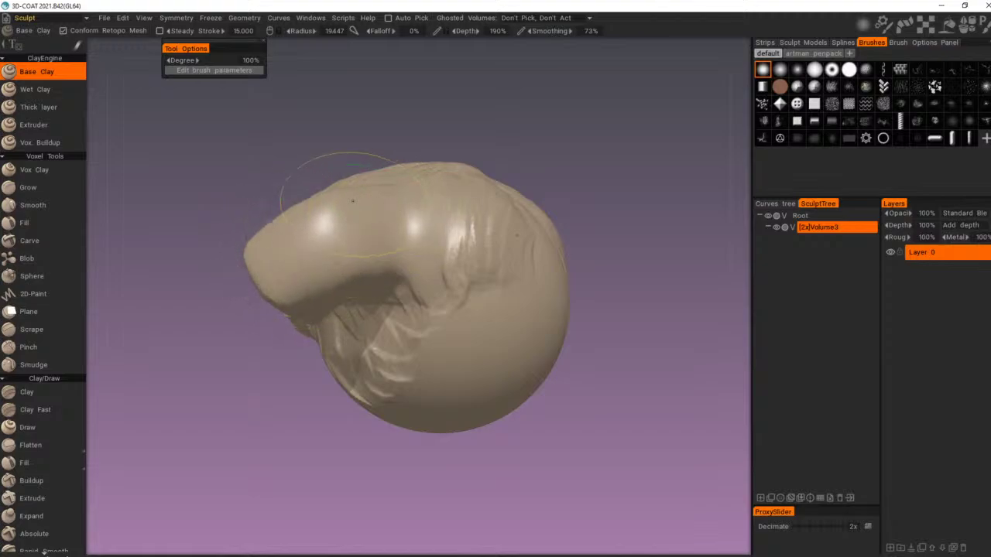
mouse_move(395, 262)
left_mouse_down("shift")
mouse_move(408, 297)
mouse_move(547, 241)
mouse_move(567, 250)
mouse_move(584, 233)
mouse_move(558, 255)
left_mouse_up("shift")
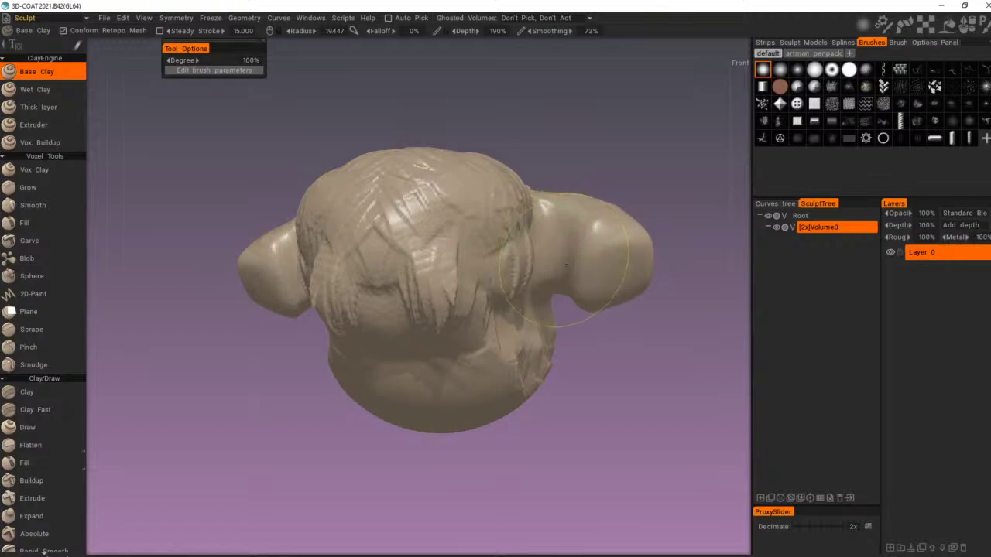
mouse_move(547, 154)
left_mouse_down("alt")
mouse_move(436, 202)
mouse_move(446, 199)
left_mouse_up("alt")
left_click_drag(514, 183, 455, 287, "alt")
left_click_drag(409, 259, 399, 291, "shift")
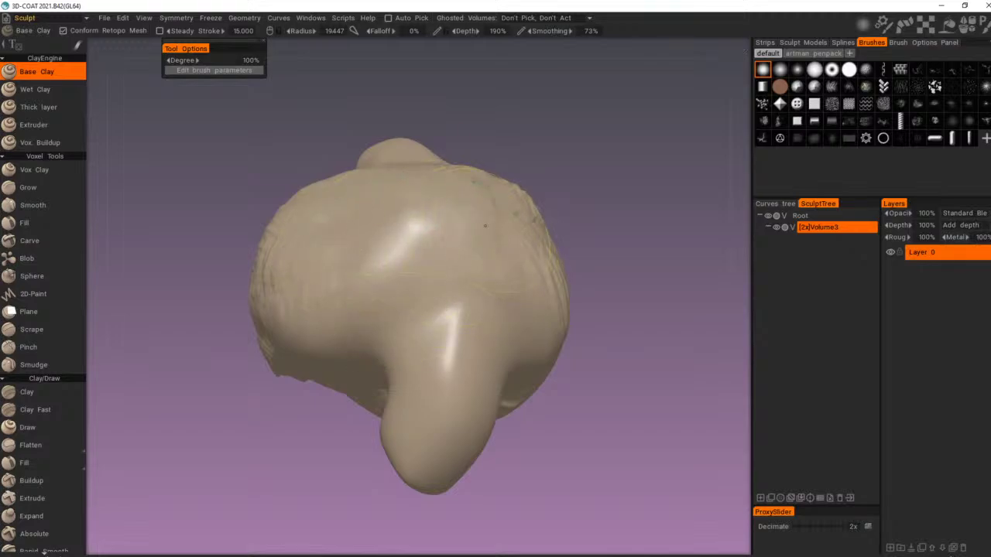
mouse_move(546, 273)
left_mouse_down("alt")
mouse_move(530, 155)
mouse_move(541, 97)
mouse_move(556, 167)
left_mouse_up("alt")
mouse_move(472, 260)
left_mouse_down("shift")
mouse_move(422, 271)
mouse_move(449, 290)
mouse_move(426, 289)
left_mouse_up("shift")
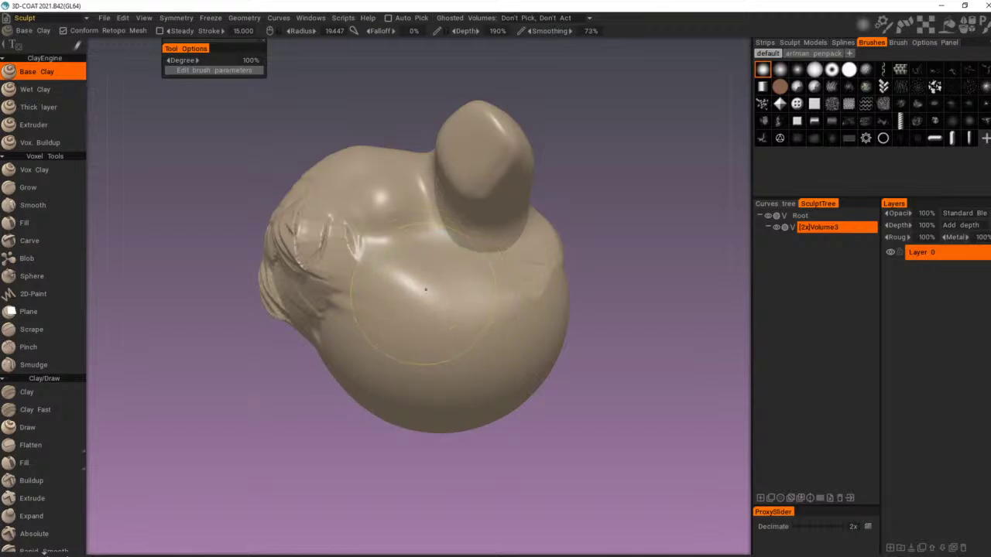
Step: Smooth away the clay strokes on the forehead and front of the face
mouse_move(555, 249)
left_mouse_down("alt")
mouse_move(604, 207)
mouse_move(648, 204)
left_mouse_up("alt")
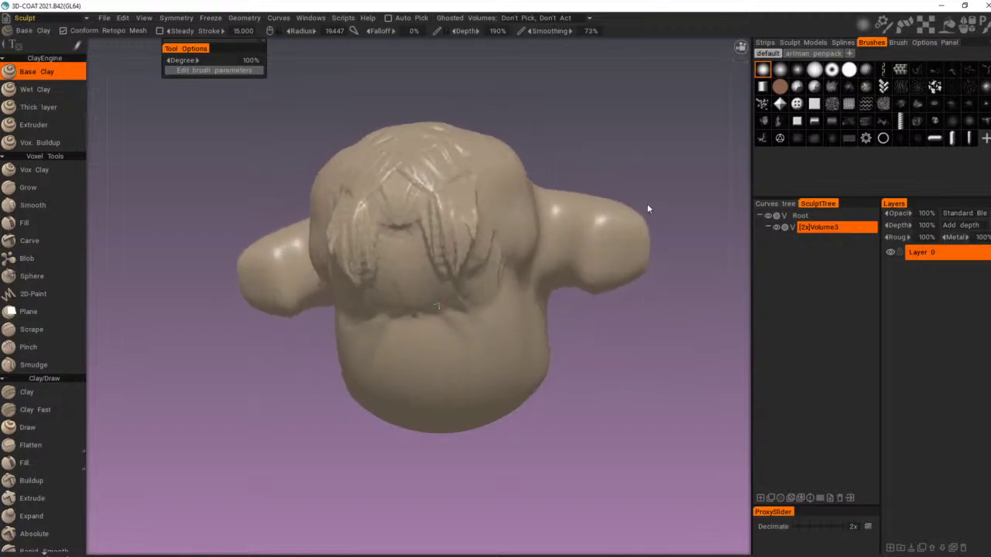
mouse_move(474, 250)
left_mouse_down("shift")
mouse_move(426, 192)
mouse_move(438, 153)
left_mouse_up("shift")
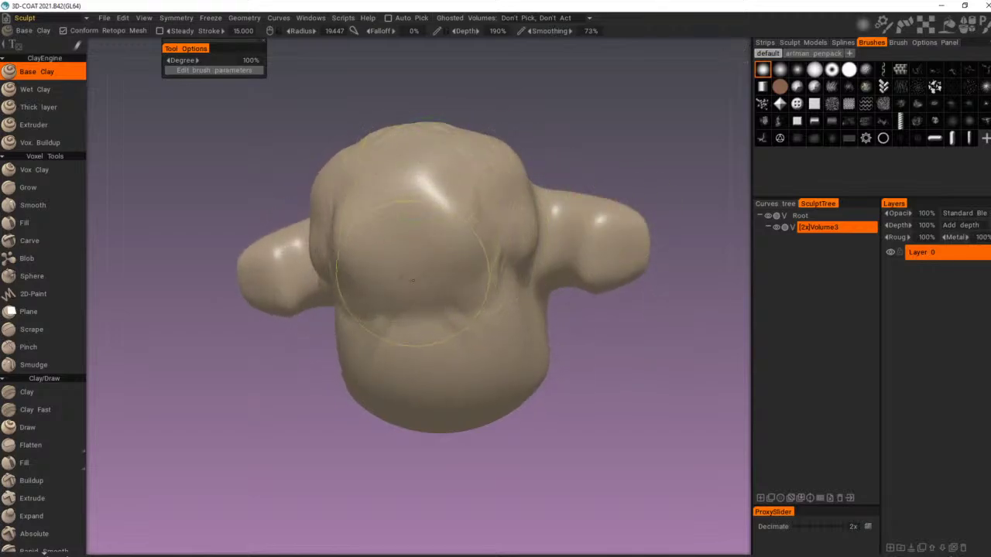
mouse_move(548, 142)
left_mouse_down("alt")
mouse_move(427, 223)
mouse_move(389, 228)
left_mouse_up("alt")
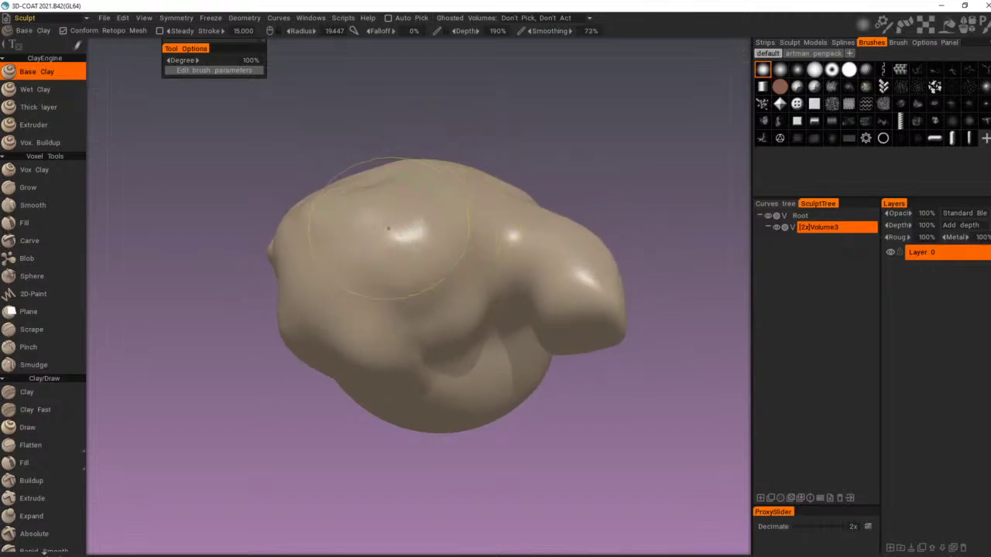
Step: Add fine clay strokes behind the base of the ear-like mass with Base Clay at radius 8.015 and depth 46%
mouse_move(508, 139)
left_mouse_down()
mouse_move(458, 182)
mouse_move(354, 235)
mouse_move(498, 283)
mouse_move(391, 183)
mouse_move(533, 152)
mouse_move(451, 232)
left_mouse_up()
mouse_move(548, 147)
left_mouse_down()
mouse_move(424, 261)
mouse_move(614, 140)
mouse_move(542, 165)
mouse_move(411, 262)
mouse_move(395, 287)
mouse_move(393, 251)
left_mouse_up()
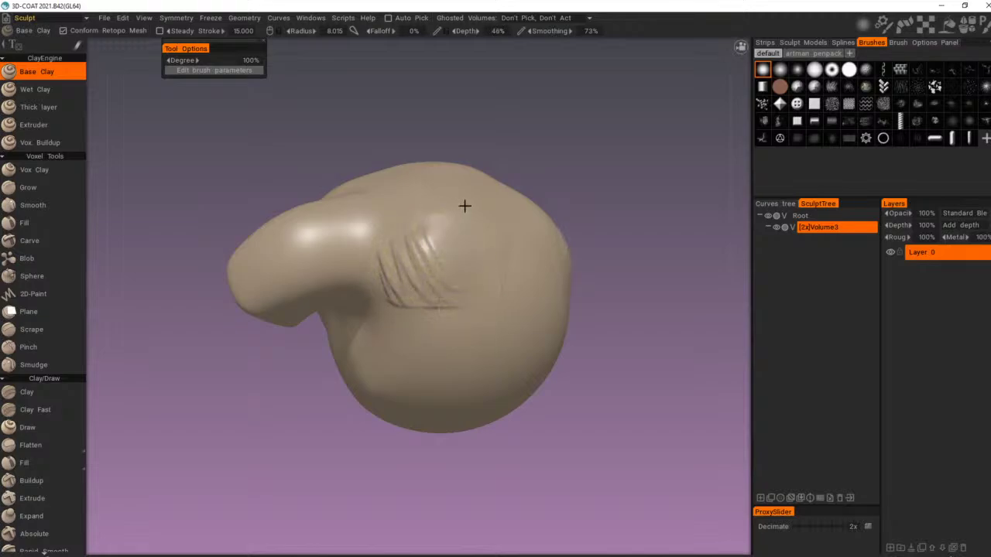
left_click_drag(464, 206, 472, 220)
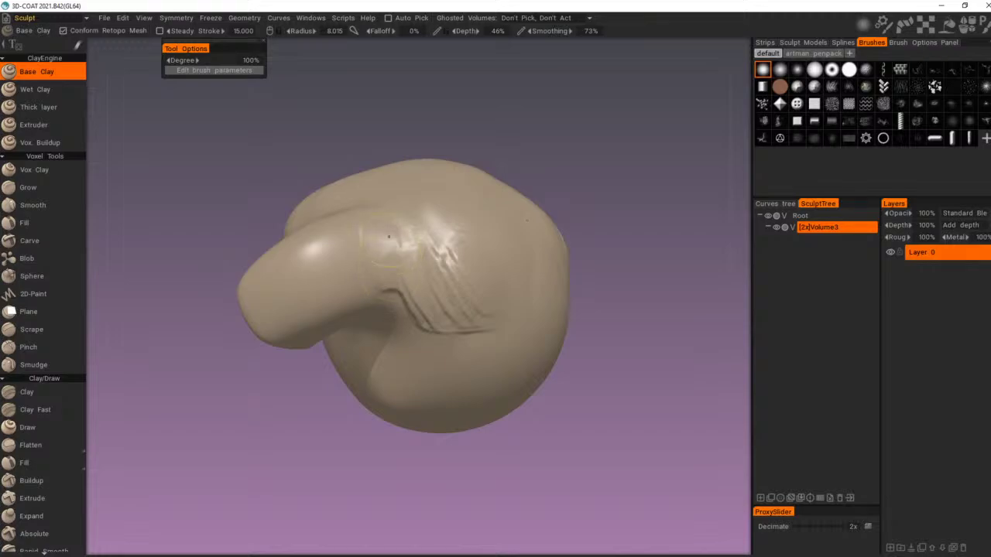
mouse_move(412, 270)
left_mouse_down()
mouse_move(471, 299)
mouse_move(457, 271)
mouse_move(419, 287)
mouse_move(435, 222)
left_mouse_up()
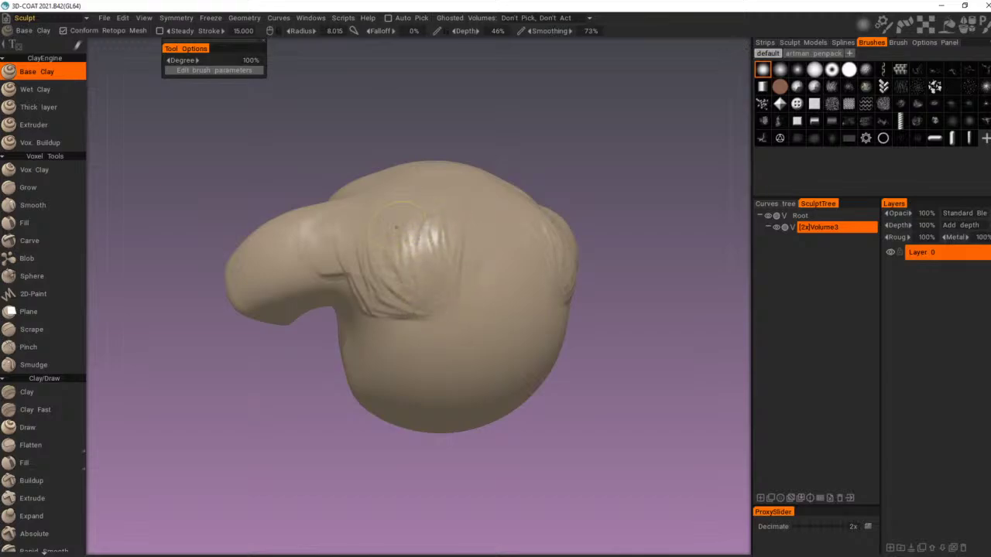
Step: Continue the fine clay strokes over the ear base and across the back of the head
left_click_drag(509, 131, 533, 160)
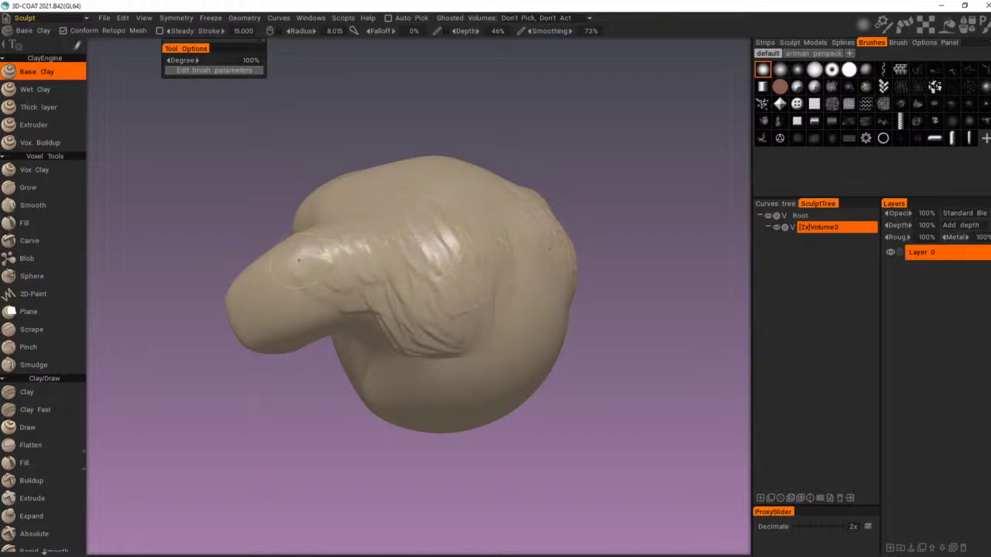
mouse_move(465, 112)
left_mouse_down()
mouse_move(521, 182)
mouse_move(514, 167)
left_mouse_up()
mouse_move(448, 257)
left_mouse_down()
mouse_move(426, 299)
mouse_move(438, 269)
mouse_move(435, 295)
mouse_move(396, 283)
mouse_move(450, 280)
left_mouse_up()
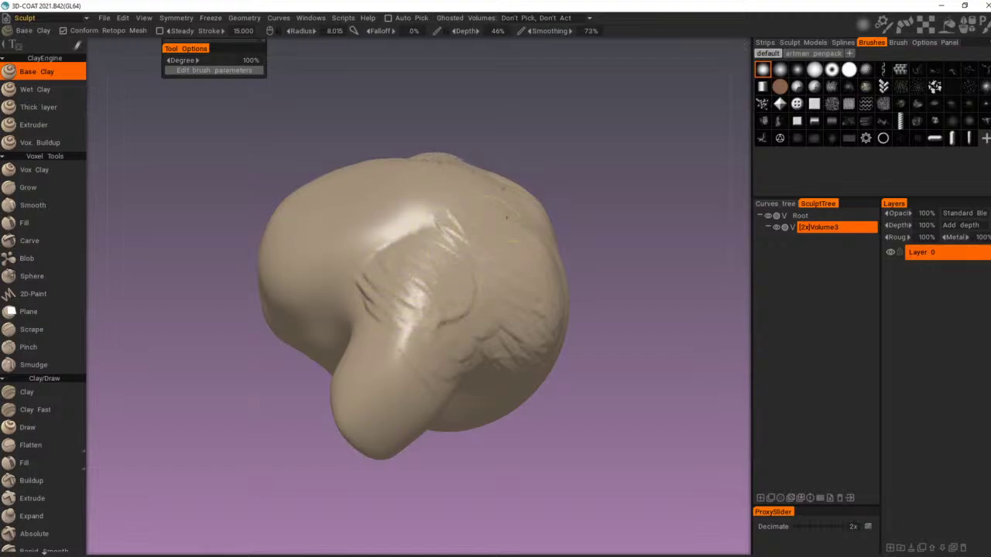
left_click_drag(551, 168, 506, 147)
scroll(488, 139, "down", 4)
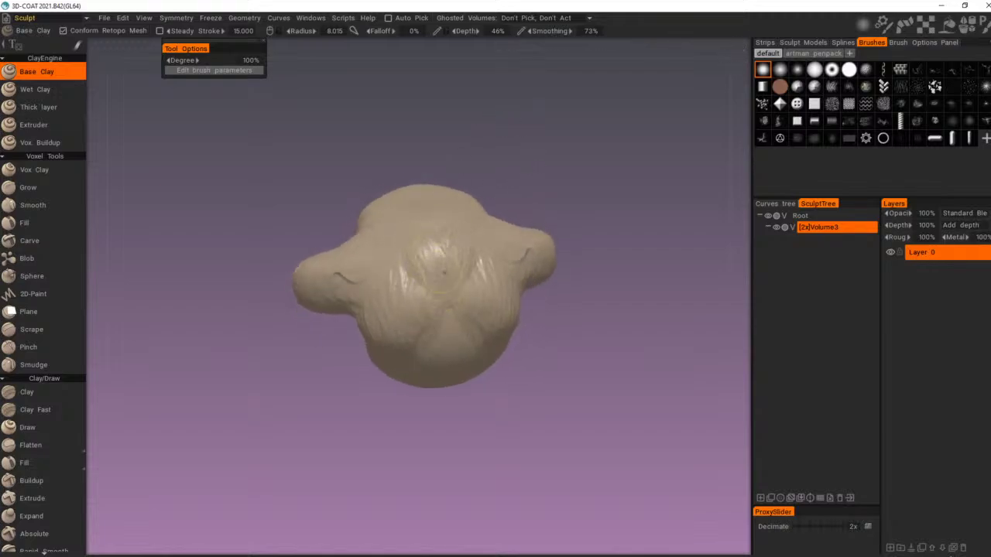
middle_click_drag(555, 172, 448, 194)
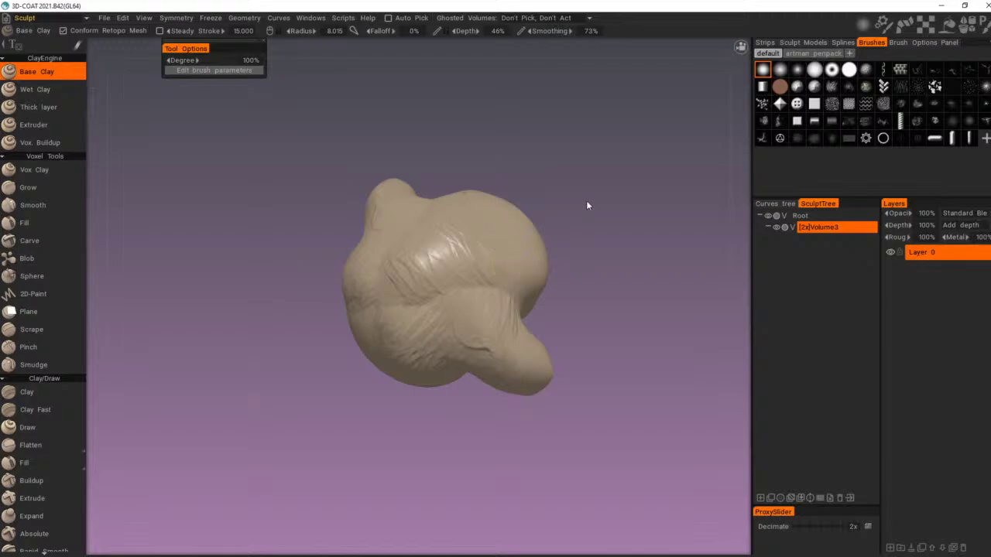
middle_click_drag(586, 205, 496, 145)
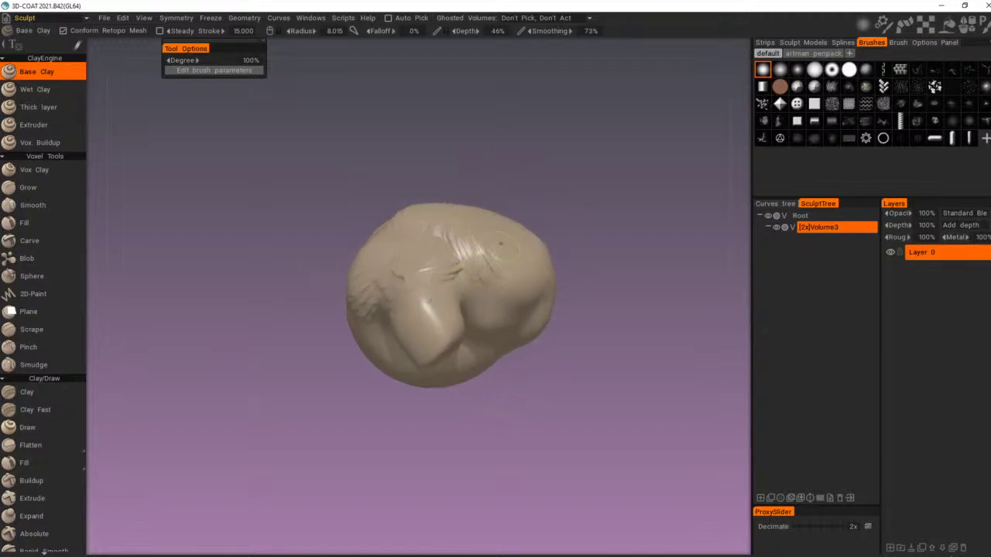
Step: Build up a rounded patch of clay on the side of the face in front of the ear-like mass
mouse_move(589, 213)
left_mouse_down()
mouse_move(579, 161)
mouse_move(563, 149)
left_mouse_up()
scroll(565, 148, "up", 4)
middle_click_drag(570, 151, 526, 181)
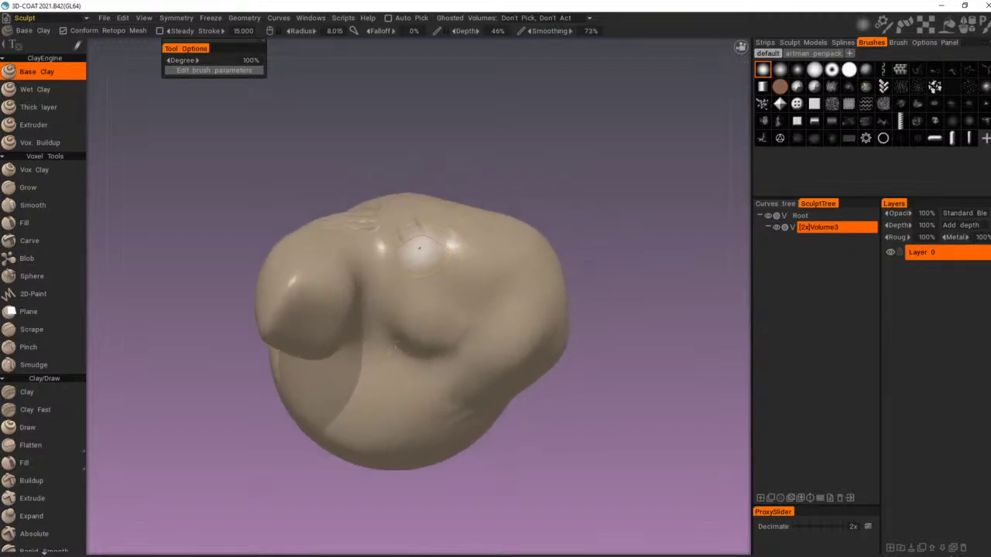
mouse_move(419, 248)
left_mouse_down()
mouse_move(415, 232)
mouse_move(454, 245)
left_mouse_up()
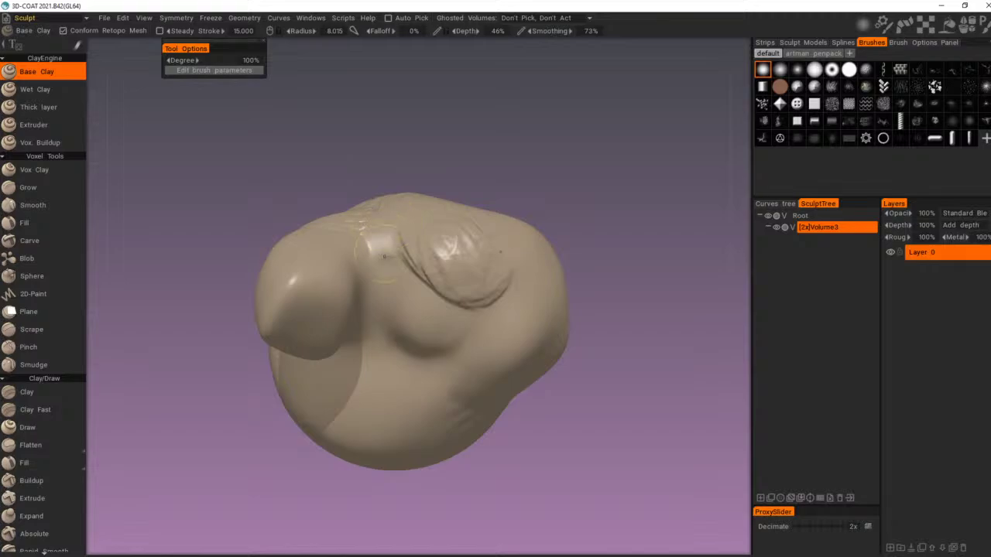
Step: Build up a triangular clay patch in the centre of the face and add strokes across the forehead above it
mouse_move(539, 212)
left_mouse_down()
mouse_move(481, 197)
mouse_move(487, 230)
mouse_move(500, 231)
left_mouse_up()
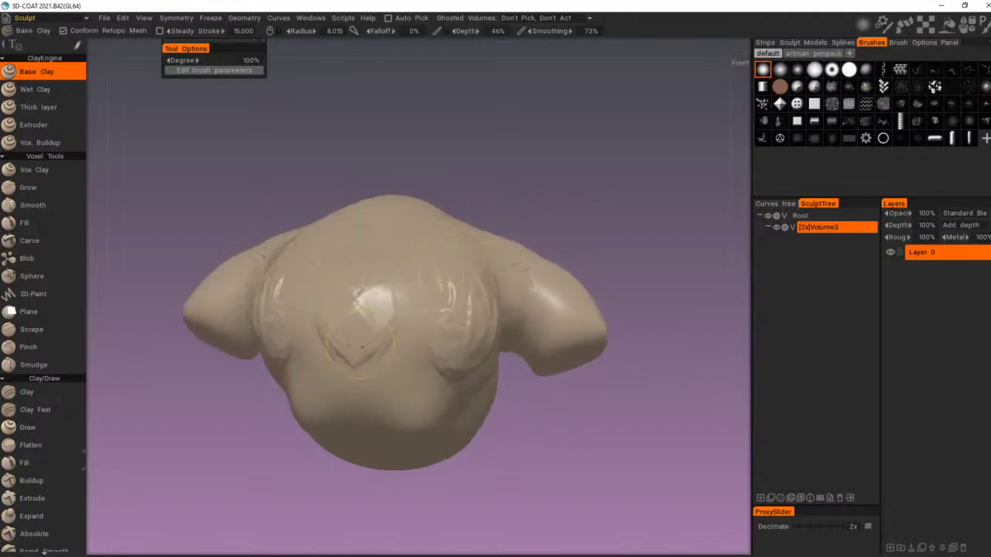
left_click_drag(362, 347, 358, 307)
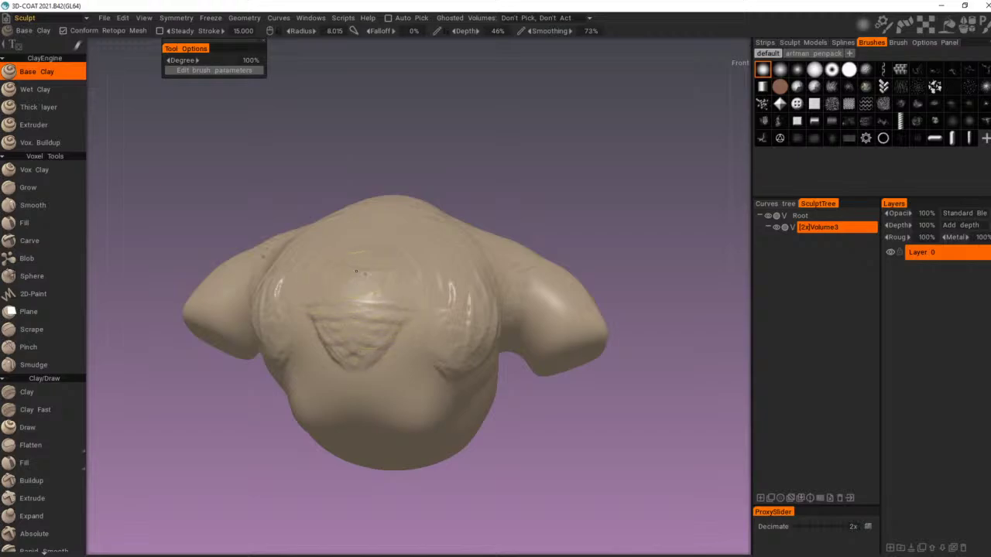
left_click_drag(525, 155, 445, 209)
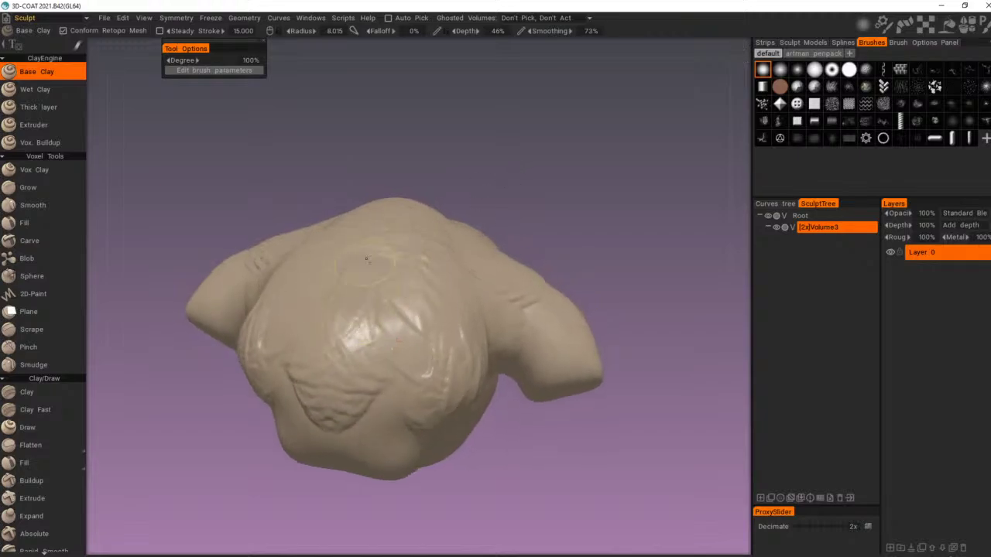
Step: Add fine clay strokes across the forehead and down over the middle of the face
left_click_drag(366, 260, 395, 300)
left_click_drag(340, 340, 402, 310)
mouse_move(495, 195)
left_mouse_down()
mouse_move(637, 199)
mouse_move(640, 177)
mouse_move(615, 178)
left_mouse_up()
scroll(639, 178, "down", 5)
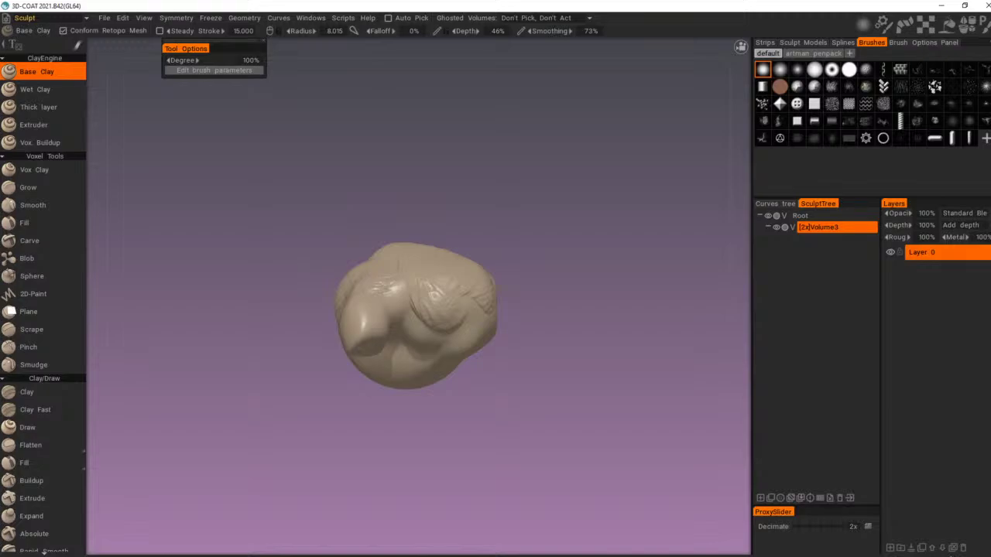
Step: Close the Notepad script log on the desktop and switch back to 3D-Coat
left_click(940, 5)
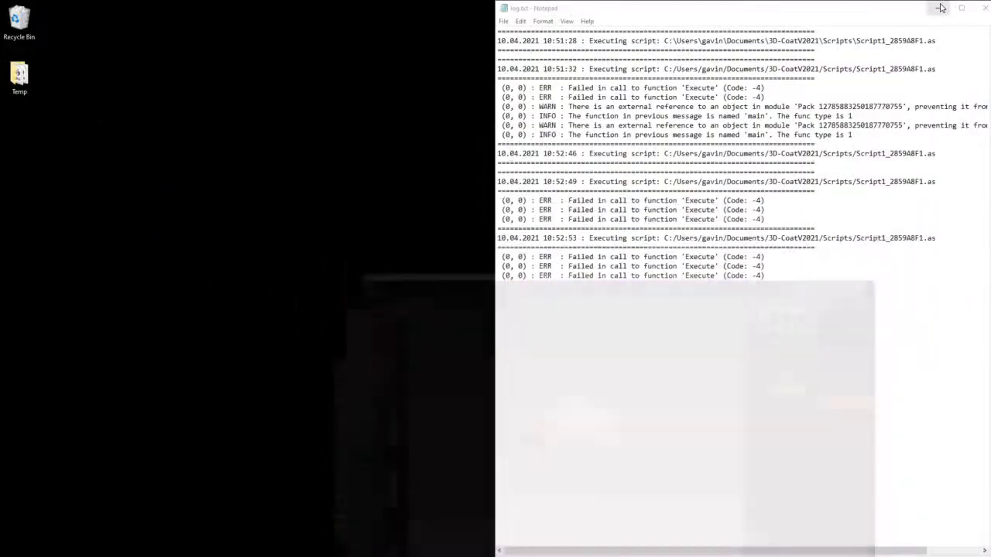
left_click(980, 7)
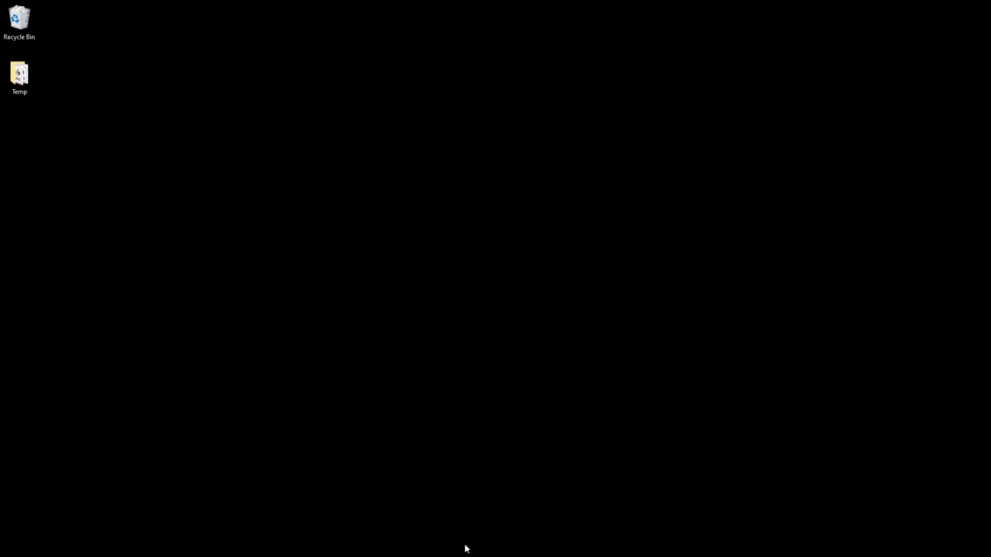
left_click(744, 552)
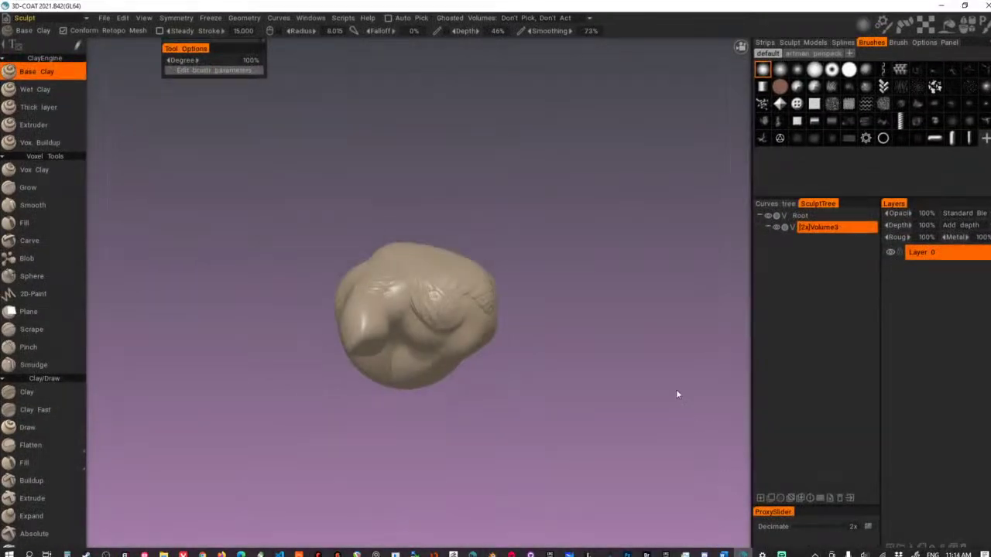
Step: Add clay strokes over the crown and upper forehead of the head
mouse_move(477, 174)
left_mouse_down()
mouse_move(402, 201)
mouse_move(455, 152)
mouse_move(542, 189)
mouse_move(367, 137)
mouse_move(433, 155)
mouse_move(578, 155)
mouse_move(645, 250)
mouse_move(417, 233)
mouse_move(520, 149)
mouse_move(559, 152)
mouse_move(548, 166)
left_mouse_up()
scroll(403, 201, "up", 5)
scroll(438, 203, "down", 5)
scroll(521, 150, "up", 5)
left_click_drag(382, 228, 341, 210)
left_click_drag(364, 176, 358, 232)
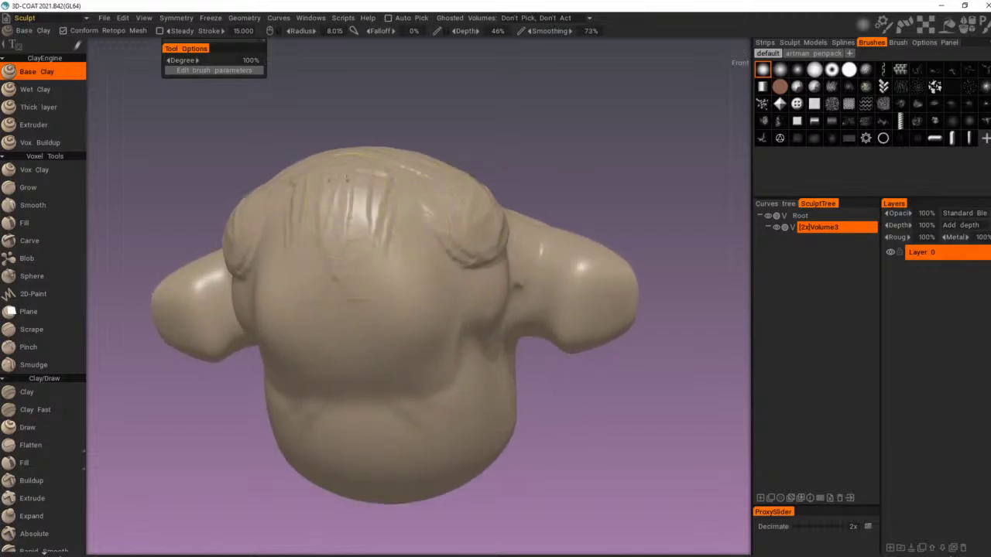
Step: Layer diagonal clay strokes down the forehead and across the side of the brow, extending the ridge above the lower face
left_click_drag(495, 141, 417, 141)
left_click_drag(329, 184, 312, 259)
left_click_drag(299, 225, 288, 329)
left_click_drag(304, 271, 387, 321)
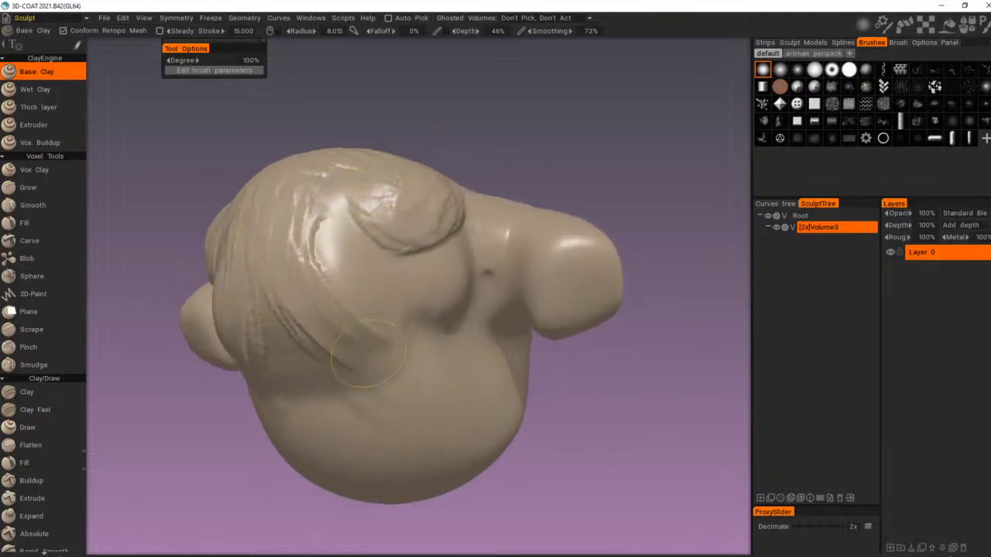
mouse_move(308, 300)
left_mouse_down()
mouse_move(383, 348)
mouse_move(358, 360)
left_mouse_up()
mouse_move(273, 308)
left_mouse_down()
mouse_move(316, 358)
mouse_move(358, 355)
left_mouse_up()
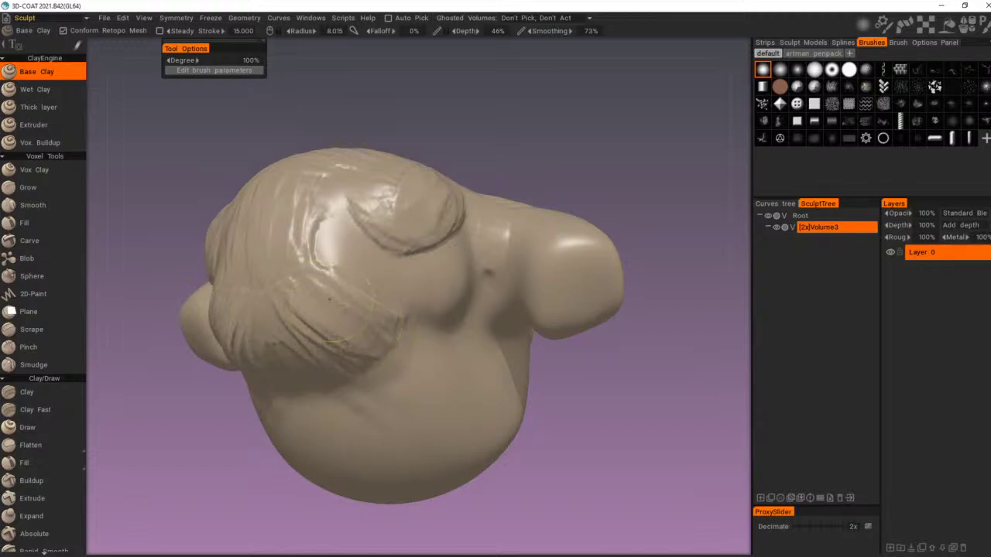
left_click_drag(312, 285, 385, 339)
left_click_drag(331, 259, 409, 282)
left_click_drag(378, 246, 420, 254)
scroll(472, 153, "down", 3)
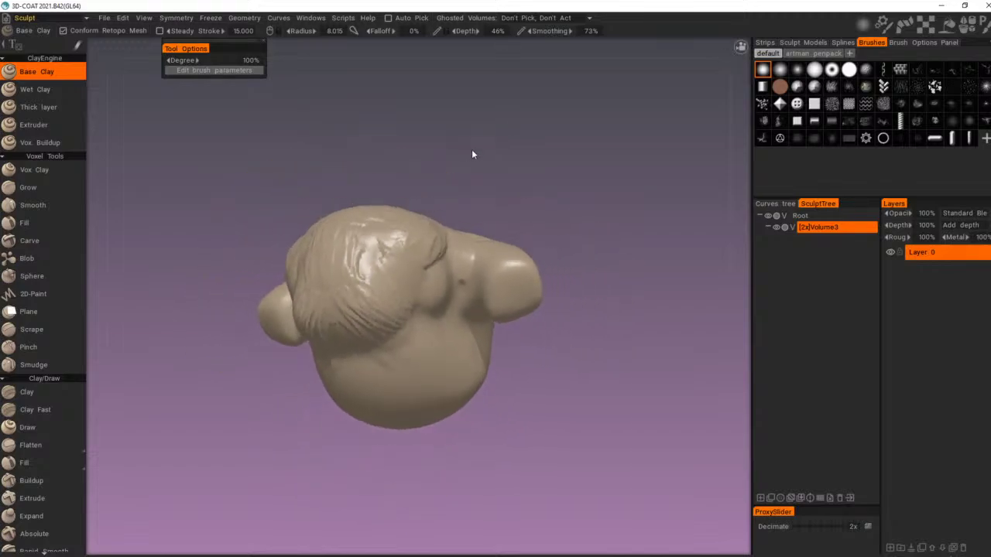
Step: Continue the clay strokes along the opposite side of the brow and down its lower edge
mouse_move(473, 153)
left_mouse_down()
mouse_move(592, 189)
mouse_move(606, 168)
mouse_move(559, 148)
left_mouse_up()
left_click_drag(427, 264, 493, 311)
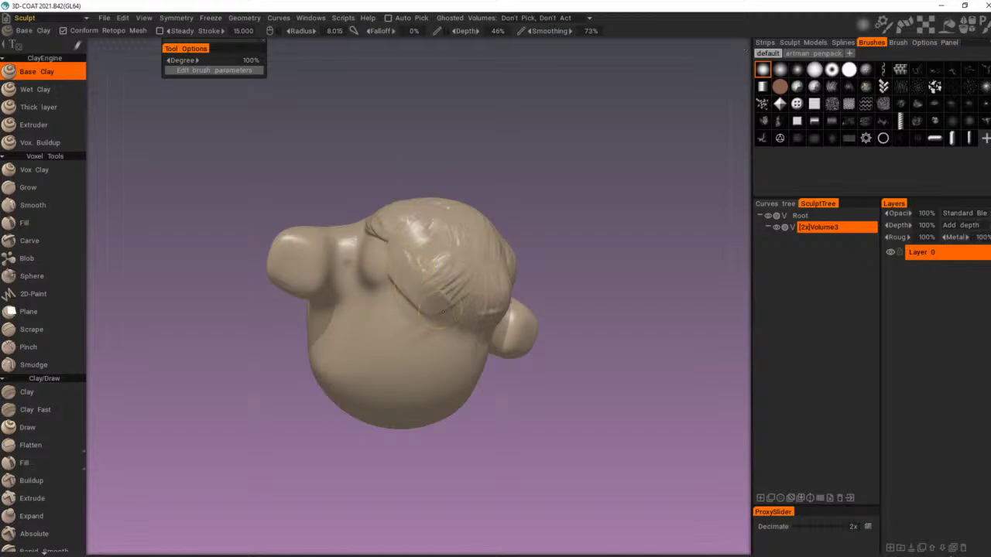
mouse_move(397, 285)
left_mouse_down()
mouse_move(449, 316)
mouse_move(466, 277)
mouse_move(403, 283)
mouse_move(478, 341)
mouse_move(404, 327)
mouse_move(469, 328)
mouse_move(422, 283)
mouse_move(432, 271)
left_mouse_up()
left_click_drag(541, 183, 479, 156)
right_click_drag(480, 156, 510, 143)
left_click_drag(511, 143, 467, 147)
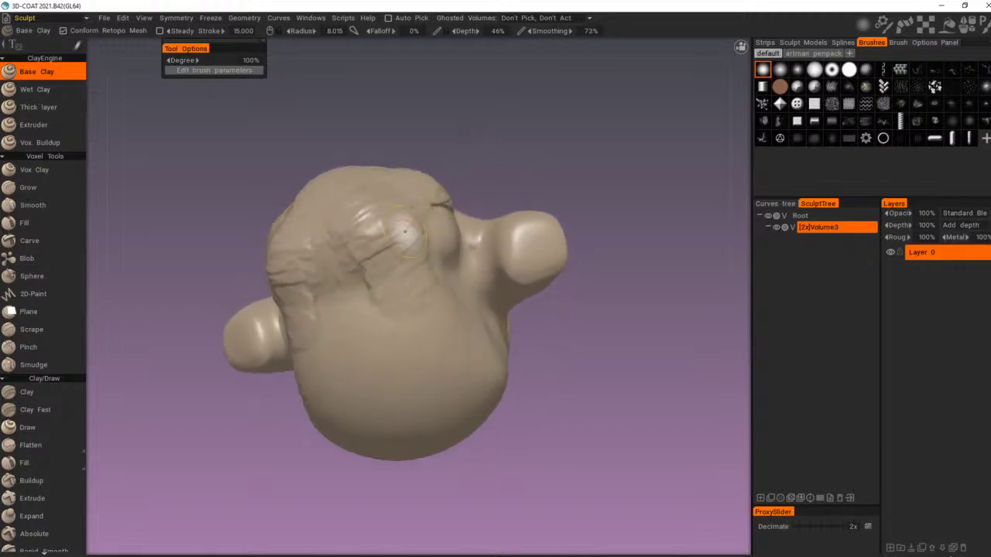
mouse_move(405, 229)
left_mouse_down()
mouse_move(409, 267)
mouse_move(395, 246)
mouse_move(412, 298)
left_mouse_up()
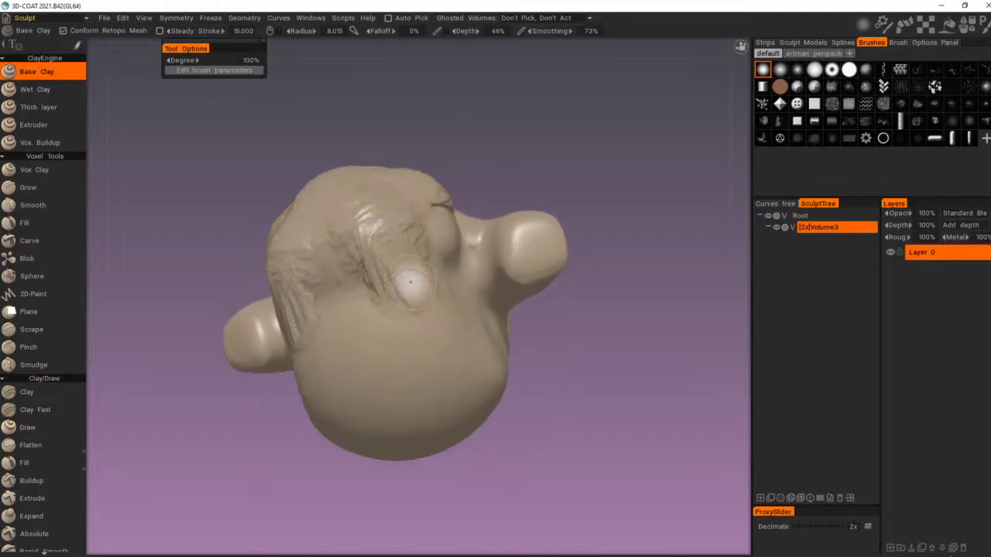
Step: Raise the brush depth to 96% and add a stroke from the brow down onto the lower face
right_click_drag(410, 283, 405, 266)
left_click_drag(406, 269, 400, 348)
Step: Try a raised clay patch on the side of the head below the ear-like mass
left_click_drag(502, 158, 395, 217)
left_click_drag(400, 349, 389, 323)
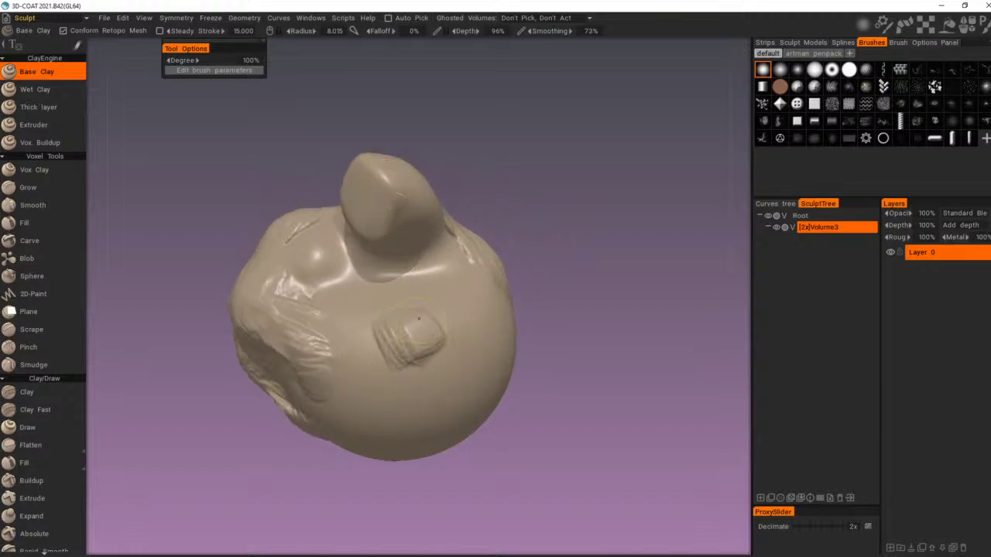
left_click_drag(518, 231, 537, 283)
key("ctrl+z")
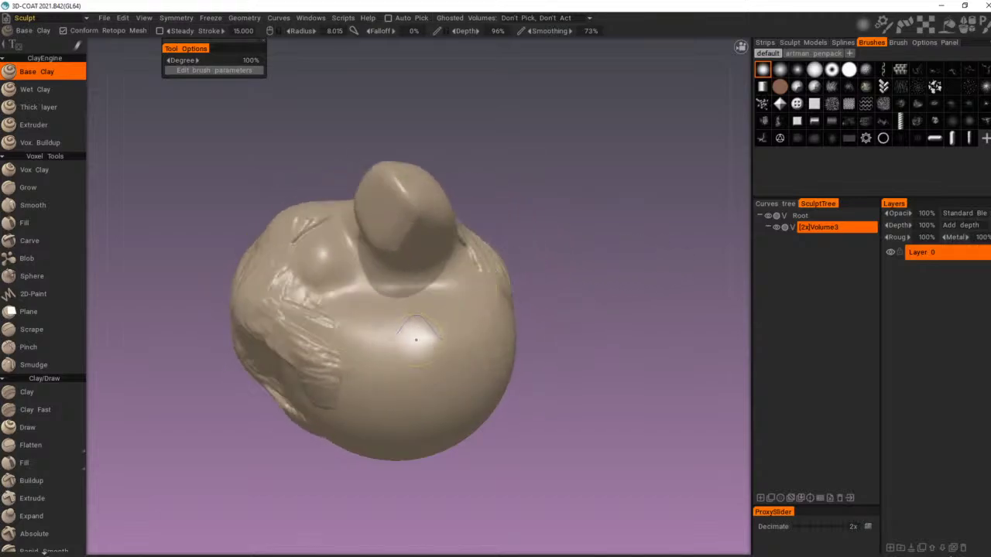
Step: Enlarge the brush radius to 23.253, add a stroke on the head's side, and carve a hollow into the ear-like mass's end
right_click_drag(400, 354, 423, 338)
mouse_move(422, 338)
left_mouse_down()
mouse_move(405, 356)
mouse_move(398, 350)
mouse_move(458, 313)
left_mouse_up()
mouse_move(568, 220)
left_mouse_down()
mouse_move(673, 225)
mouse_move(630, 265)
mouse_move(501, 232)
mouse_move(423, 270)
mouse_move(416, 321)
mouse_move(575, 281)
mouse_move(648, 279)
mouse_move(544, 271)
left_mouse_up()
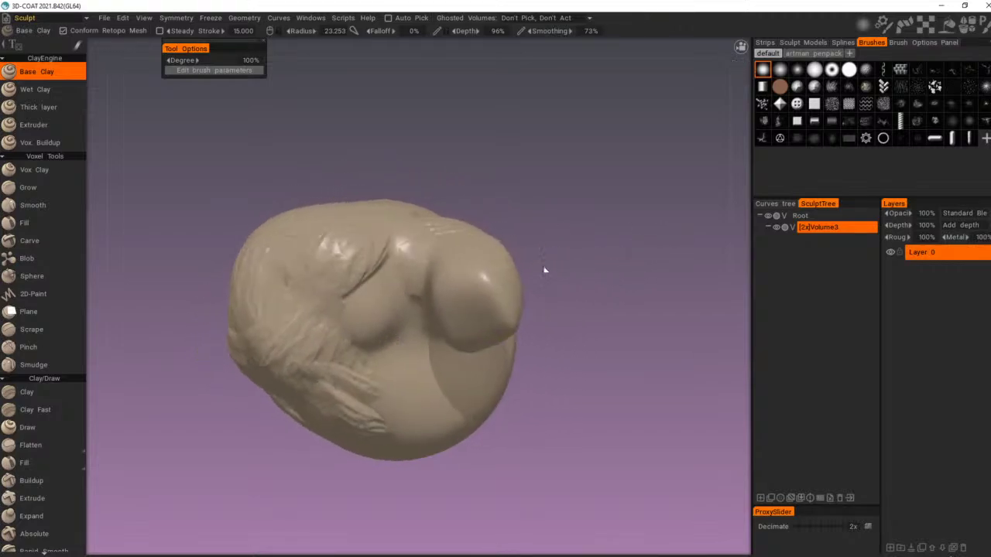
mouse_move(500, 293)
left_mouse_down("ctrl")
mouse_move(491, 286)
mouse_move(498, 313)
left_mouse_up("ctrl")
left_click_drag(539, 232, 596, 232)
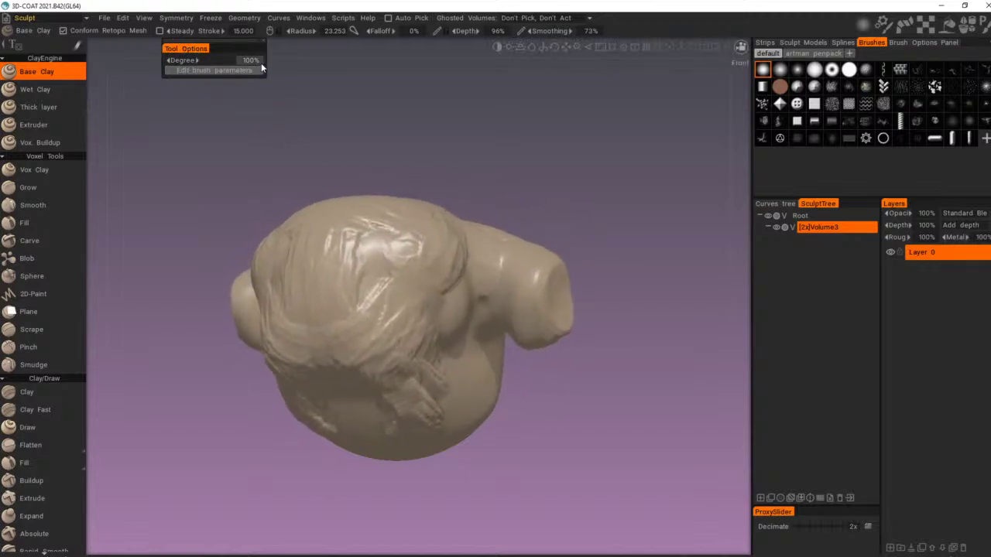
Step: Set the brush degree to 25% and the radius to 10.425 for softer strokes on the head
left_click_drag(220, 58, 164, 47)
right_click_drag(472, 358, 426, 363)
mouse_move(560, 413)
left_mouse_down()
mouse_move(473, 396)
mouse_move(410, 403)
mouse_move(380, 387)
mouse_move(457, 404)
left_mouse_up()
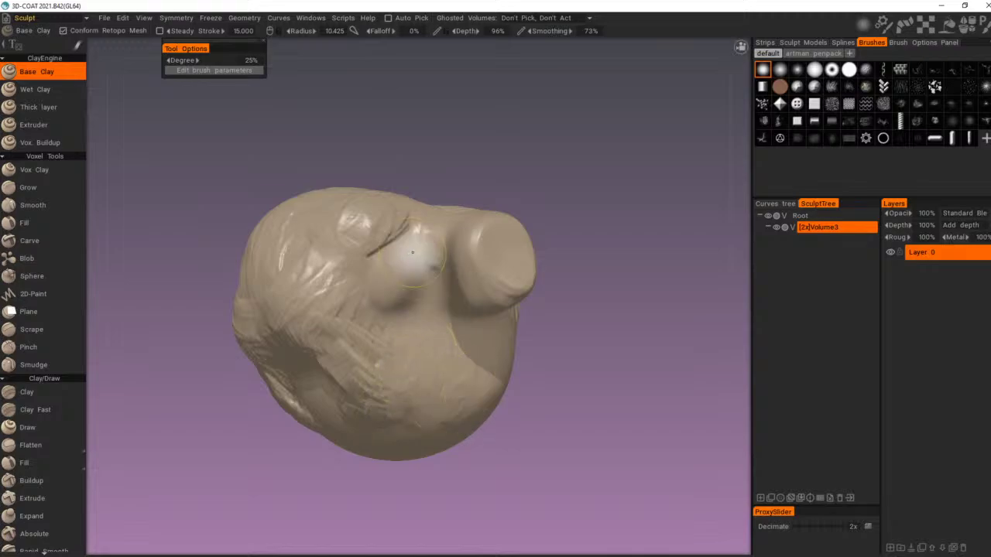
Step: Set the Base Clay brush degree to 400%
left_click(250, 60)
type("4")
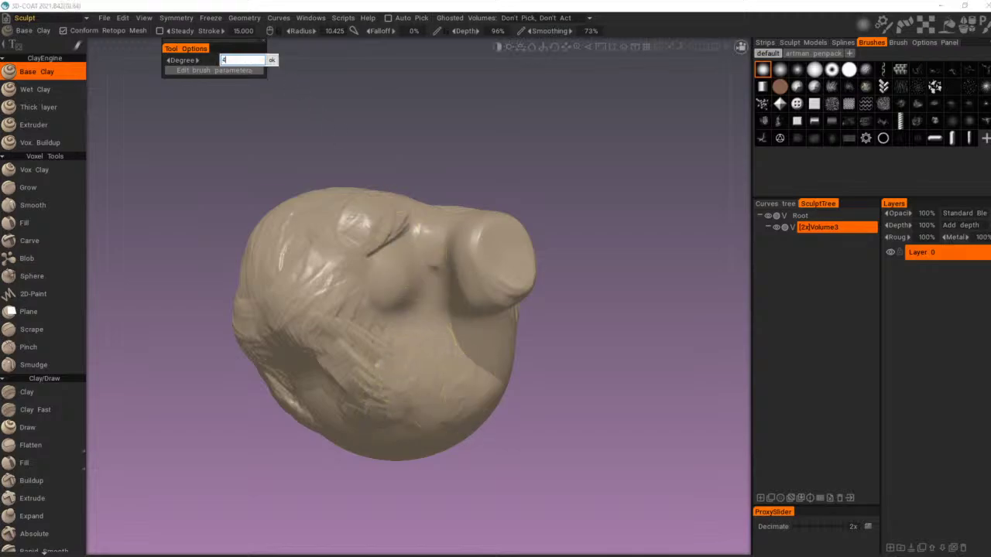
type("000")
key("Return")
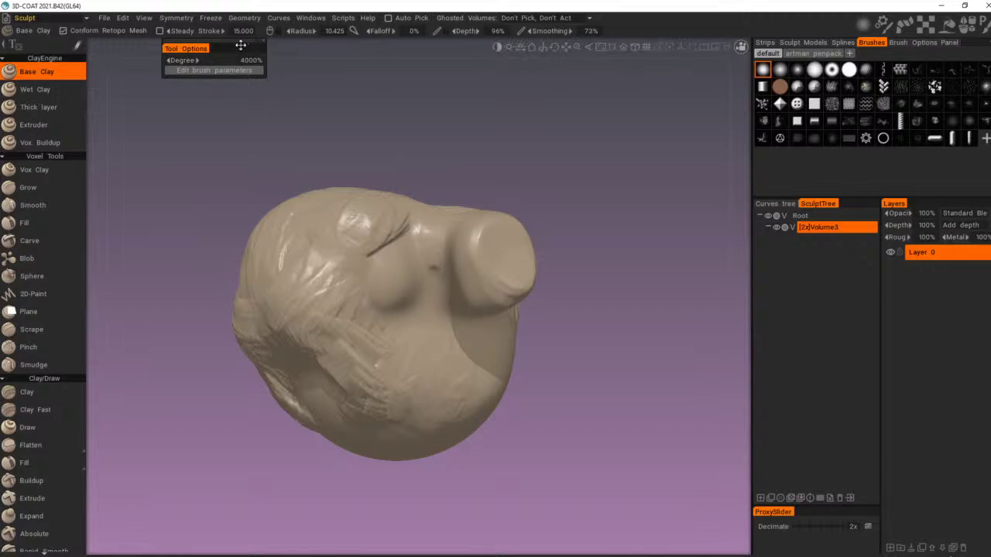
double_click(249, 60)
type("400")
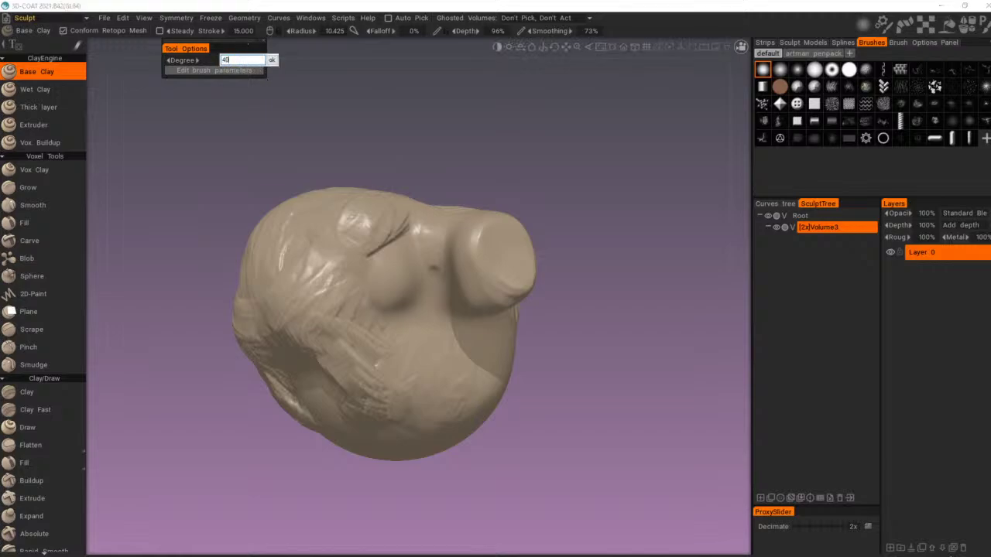
key("Return")
Step: Add heavy clay strokes on the side of the head below the ear-like mass and across the face
mouse_move(452, 378)
left_mouse_down()
mouse_move(460, 389)
mouse_move(442, 376)
mouse_move(457, 389)
left_mouse_up()
mouse_move(546, 378)
left_mouse_down()
mouse_move(631, 368)
mouse_move(484, 364)
left_mouse_up()
mouse_move(438, 341)
left_mouse_down()
mouse_move(397, 359)
mouse_move(364, 350)
mouse_move(308, 271)
left_mouse_up()
mouse_move(540, 340)
left_mouse_down()
mouse_move(623, 343)
mouse_move(655, 330)
mouse_move(658, 302)
left_mouse_up()
Step: Enlarge the brush radius to 20.036 and build blocky protrusions out of the side and underside of the form
right_click_drag(459, 347, 481, 341)
mouse_move(476, 331)
left_mouse_down()
mouse_move(459, 386)
mouse_move(427, 306)
mouse_move(422, 236)
left_mouse_up()
mouse_move(597, 233)
left_mouse_down()
mouse_move(513, 315)
mouse_move(443, 308)
left_mouse_up()
left_click_drag(443, 319, 473, 364)
mouse_move(542, 352)
left_mouse_down()
mouse_move(639, 377)
mouse_move(586, 305)
left_mouse_up()
left_click_drag(310, 410, 333, 336)
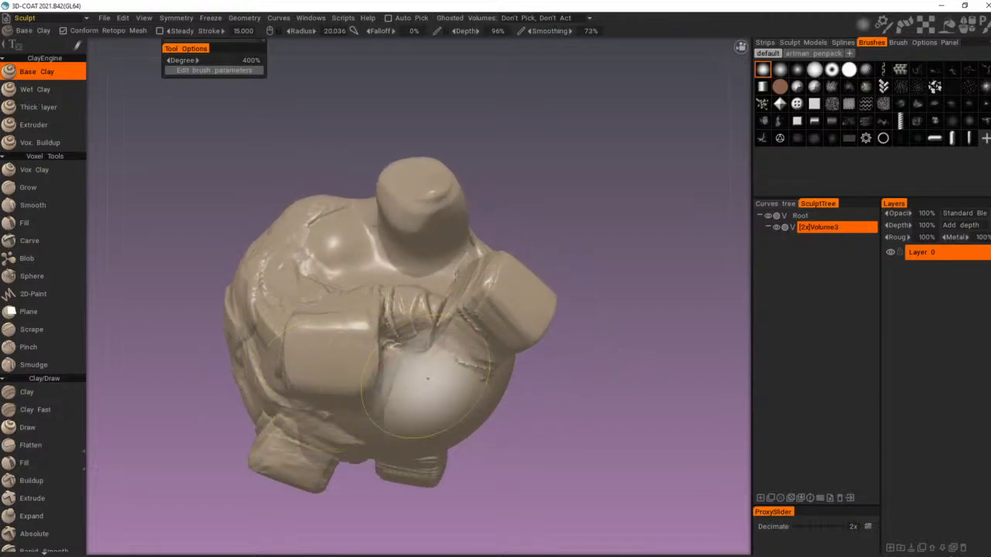
Step: Build up the blocky protrusions under the body into thick legs
mouse_move(548, 388)
left_mouse_down()
mouse_move(640, 428)
mouse_move(644, 419)
left_mouse_up()
left_click_drag(447, 350, 481, 395)
mouse_move(537, 459)
left_mouse_down()
mouse_move(483, 496)
mouse_move(468, 485)
left_mouse_up()
mouse_move(500, 354)
left_mouse_down()
mouse_move(491, 378)
mouse_move(521, 374)
left_mouse_up()
mouse_move(548, 467)
left_mouse_down()
mouse_move(556, 473)
mouse_move(434, 477)
mouse_move(397, 460)
left_mouse_up()
left_click_drag(274, 403, 280, 427)
mouse_move(603, 288)
left_mouse_down()
mouse_move(683, 256)
mouse_move(695, 273)
left_mouse_up()
left_click_drag(528, 442, 517, 485)
scroll(545, 324, "down", 5)
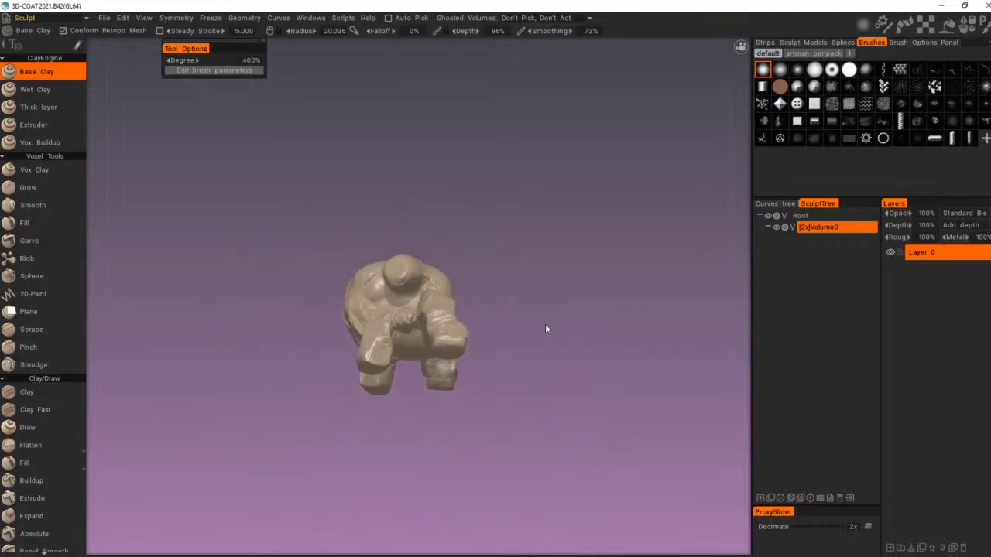
Step: Add broad clay strokes to the front mass and thicken the legs beneath the body
mouse_move(545, 324)
left_mouse_down()
mouse_move(621, 380)
mouse_move(609, 371)
mouse_move(637, 373)
left_mouse_up()
scroll(582, 377, "up", 4)
mouse_move(424, 324)
left_mouse_down()
mouse_move(418, 283)
mouse_move(373, 264)
mouse_move(340, 310)
mouse_move(371, 352)
left_mouse_up()
left_click_drag(520, 205, 366, 168)
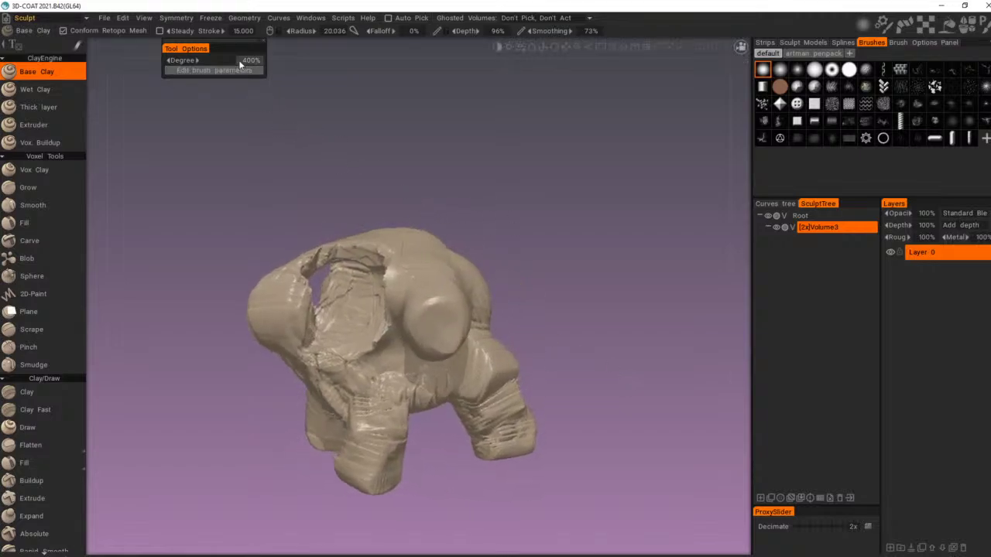
mouse_move(499, 225)
left_mouse_down()
mouse_move(516, 269)
mouse_move(534, 277)
left_mouse_up()
mouse_move(363, 343)
left_mouse_down()
mouse_move(355, 314)
mouse_move(337, 358)
mouse_move(349, 292)
mouse_move(326, 294)
mouse_move(314, 362)
mouse_move(365, 373)
mouse_move(378, 285)
mouse_move(410, 333)
mouse_move(381, 420)
mouse_move(405, 435)
left_mouse_up()
mouse_move(631, 379)
left_mouse_down()
mouse_move(634, 338)
mouse_move(513, 312)
mouse_move(471, 330)
mouse_move(386, 431)
mouse_move(490, 387)
left_mouse_up()
left_click_drag(543, 365, 649, 342)
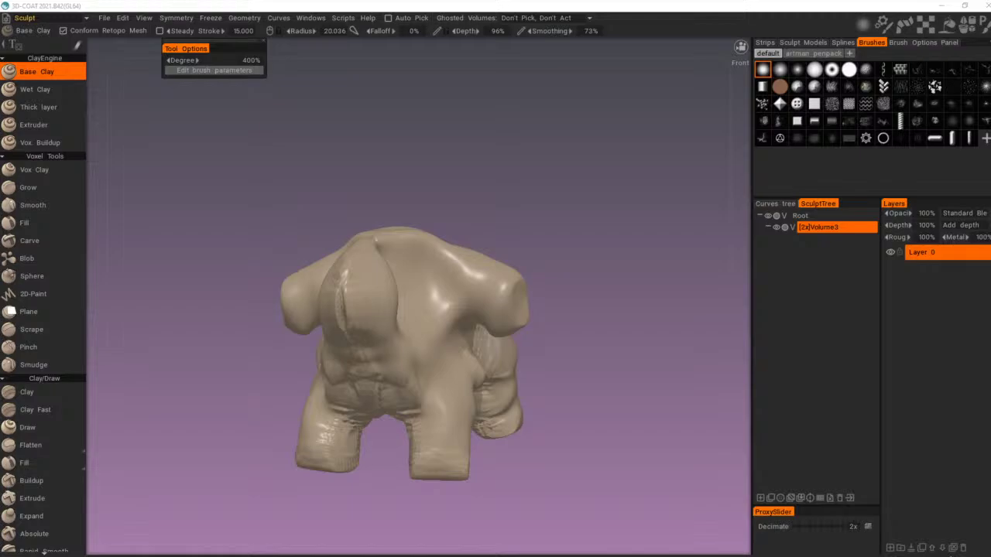
Step: Build a thick head-like block projecting from the upper front of the body
left_click(446, 15)
left_click_drag(452, 237, 457, 203)
mouse_move(399, 193)
left_mouse_down()
mouse_move(444, 236)
mouse_move(422, 258)
mouse_move(439, 252)
left_mouse_up()
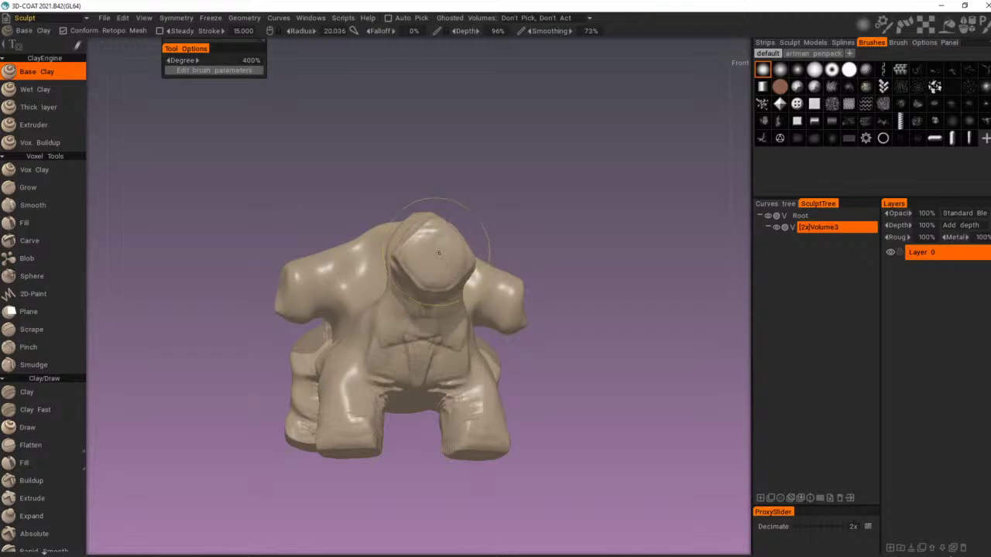
left_click_drag(503, 196, 569, 223)
left_click_drag(533, 299, 522, 312)
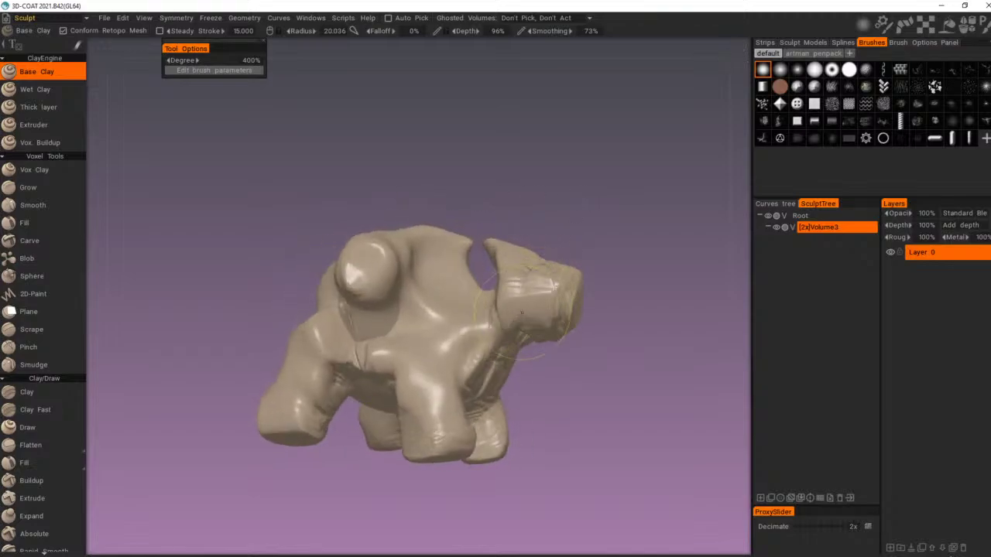
Step: Layer heavy clay strokes over the neck and around the side mass behind the head-like block
mouse_move(571, 219)
left_mouse_down()
mouse_move(586, 237)
mouse_move(571, 250)
left_mouse_up()
mouse_move(475, 282)
left_mouse_down()
mouse_move(459, 303)
mouse_move(456, 287)
left_mouse_up()
left_click_drag(507, 198, 452, 202)
mouse_move(431, 271)
left_mouse_down()
mouse_move(422, 285)
mouse_move(412, 279)
left_mouse_up()
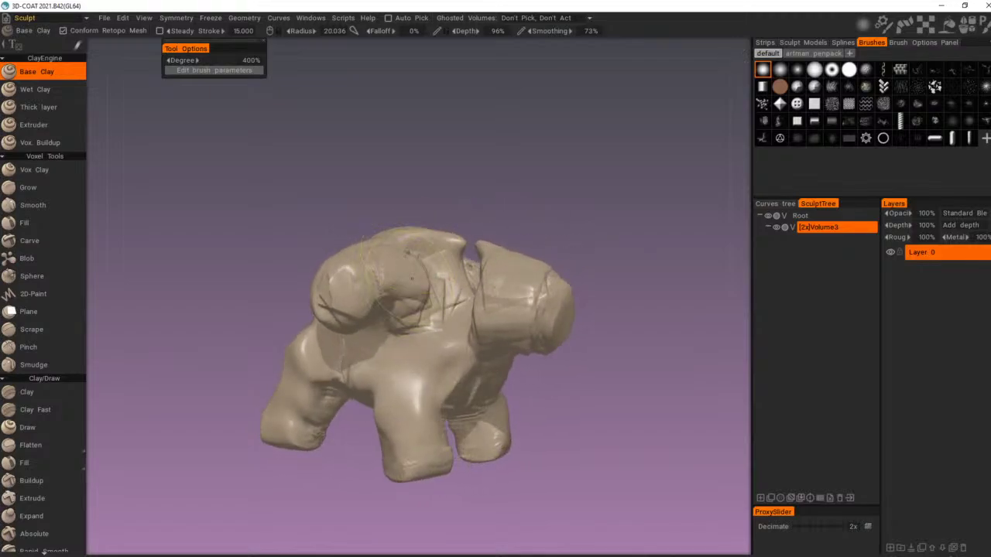
left_click_drag(412, 221, 404, 326)
mouse_move(410, 292)
left_mouse_down()
mouse_move(426, 298)
mouse_move(456, 261)
left_mouse_up()
Step: Build up broad clay strokes across the creature's rear and over the upper hind legs
mouse_move(502, 222)
left_mouse_down()
mouse_move(573, 186)
mouse_move(566, 221)
left_mouse_up()
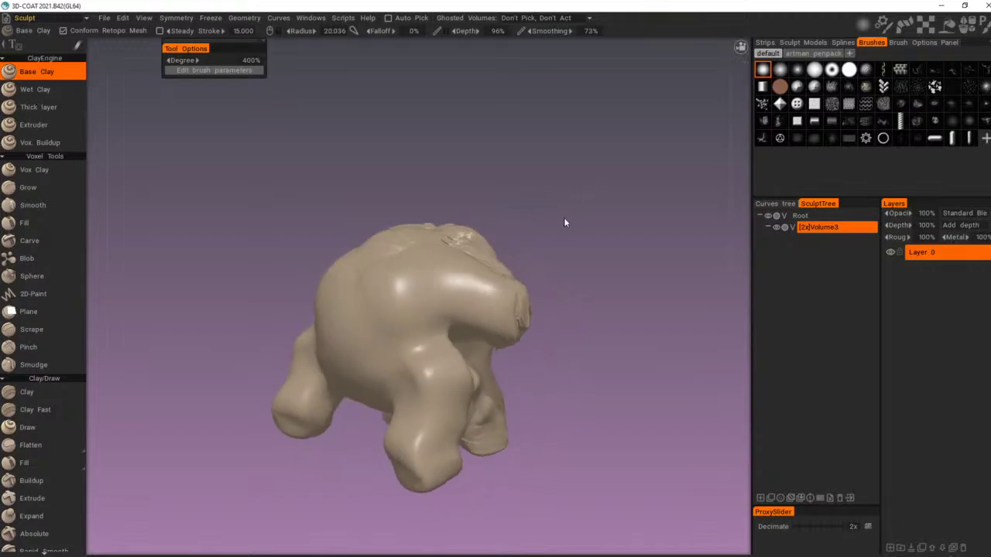
mouse_move(419, 271)
left_mouse_down()
mouse_move(341, 325)
mouse_move(418, 331)
left_mouse_up()
left_click_drag(495, 193, 539, 183)
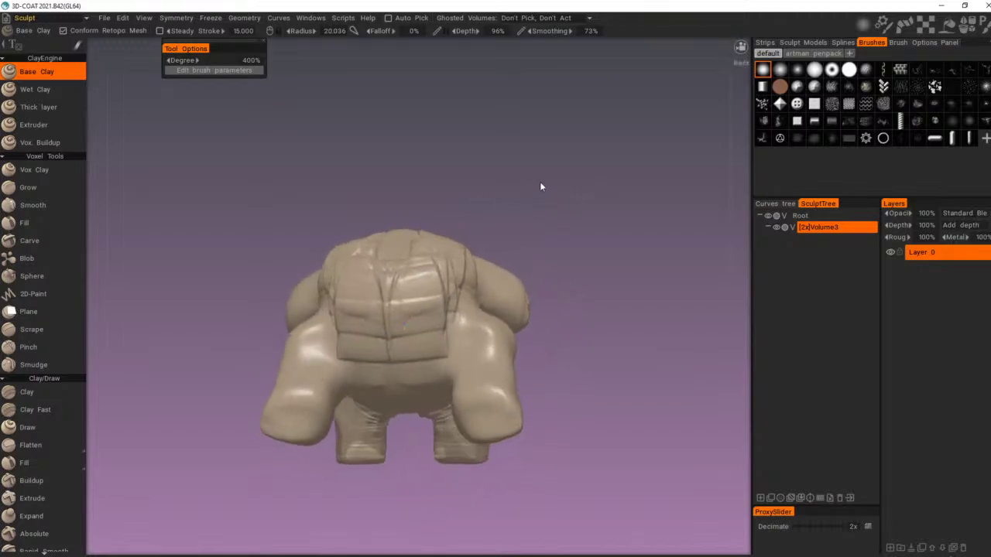
mouse_move(460, 302)
left_mouse_down()
mouse_move(452, 346)
mouse_move(472, 350)
mouse_move(486, 391)
mouse_move(451, 337)
left_mouse_up()
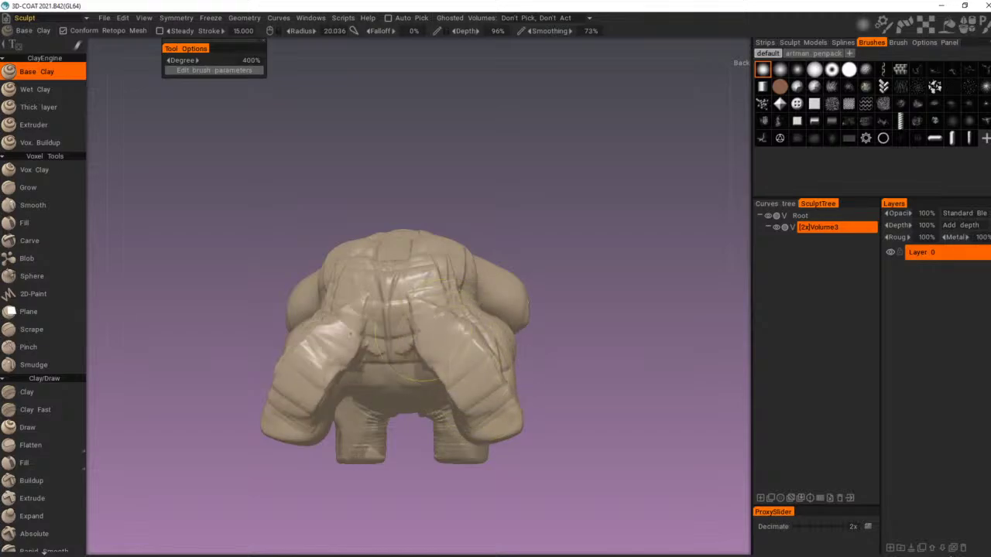
mouse_move(391, 321)
left_mouse_down()
mouse_move(397, 346)
mouse_move(389, 357)
left_mouse_up()
Step: Add further heavy clay strokes over the top and side of the creature's body
left_click_drag(499, 213, 491, 170)
mouse_move(433, 271)
left_mouse_down()
mouse_move(410, 283)
mouse_move(405, 352)
mouse_move(414, 302)
left_mouse_up()
left_click_drag(531, 193, 480, 270)
mouse_move(406, 309)
left_mouse_down()
mouse_move(356, 375)
mouse_move(364, 336)
mouse_move(383, 317)
mouse_move(321, 303)
left_mouse_up()
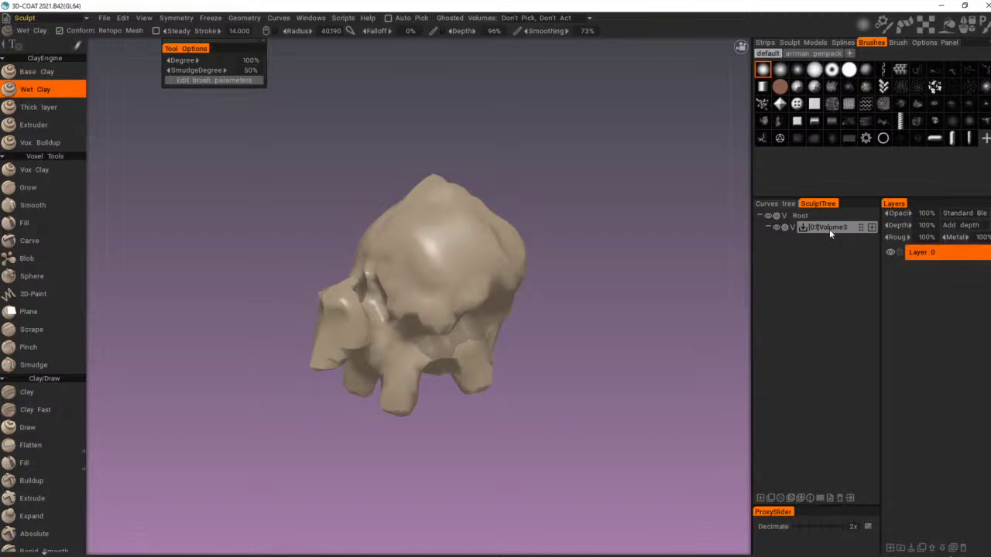
Step: Smooth the entire reduced-resolution volume twice
key("Return")
key("Return")
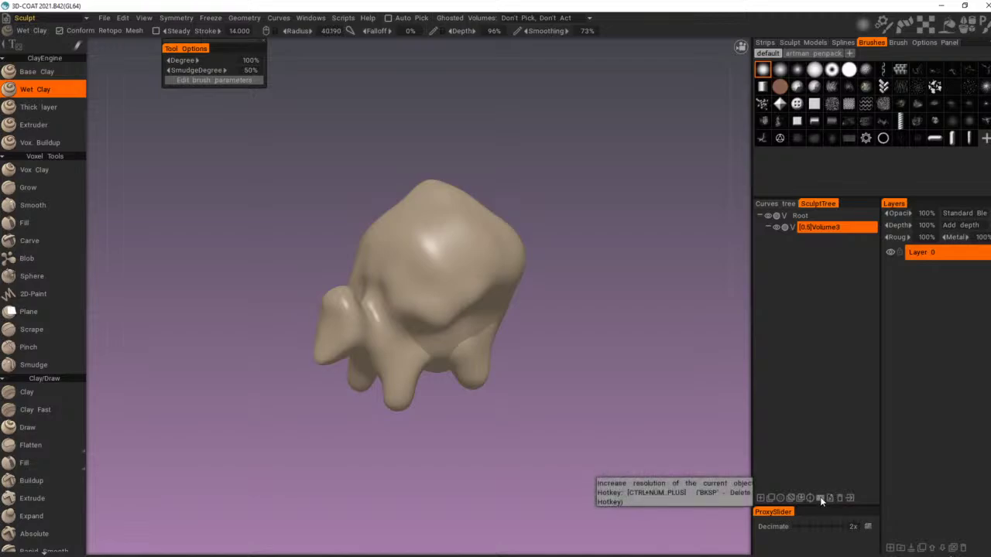
mouse_move(494, 138)
left_mouse_down()
mouse_move(530, 124)
mouse_move(502, 136)
left_mouse_up()
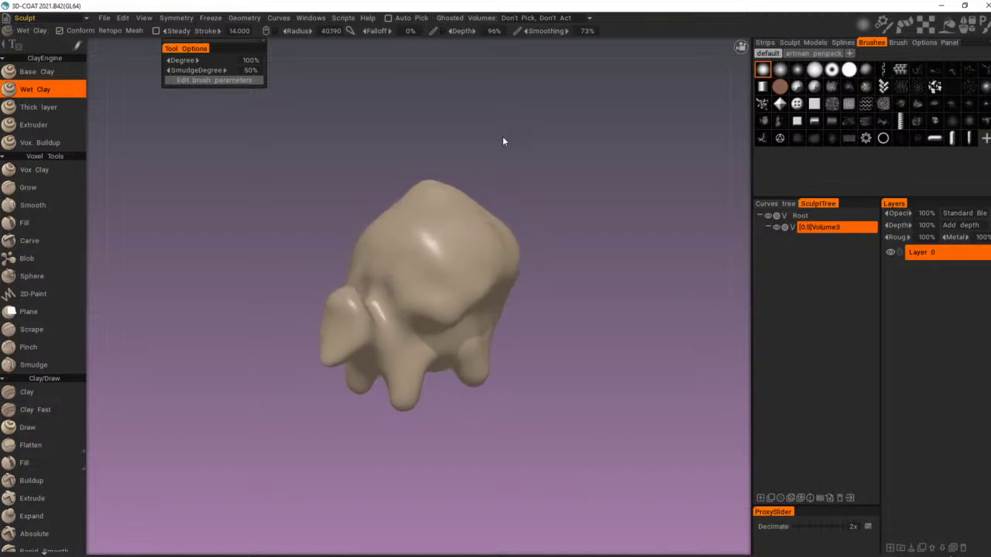
Step: Reduce the Wet Clay brush radius to 27.568 and add flowing strokes across the upper side of the body
right_click_drag(502, 136, 532, 138)
left_click_drag(532, 139, 501, 159)
right_click_drag(426, 201, 391, 201)
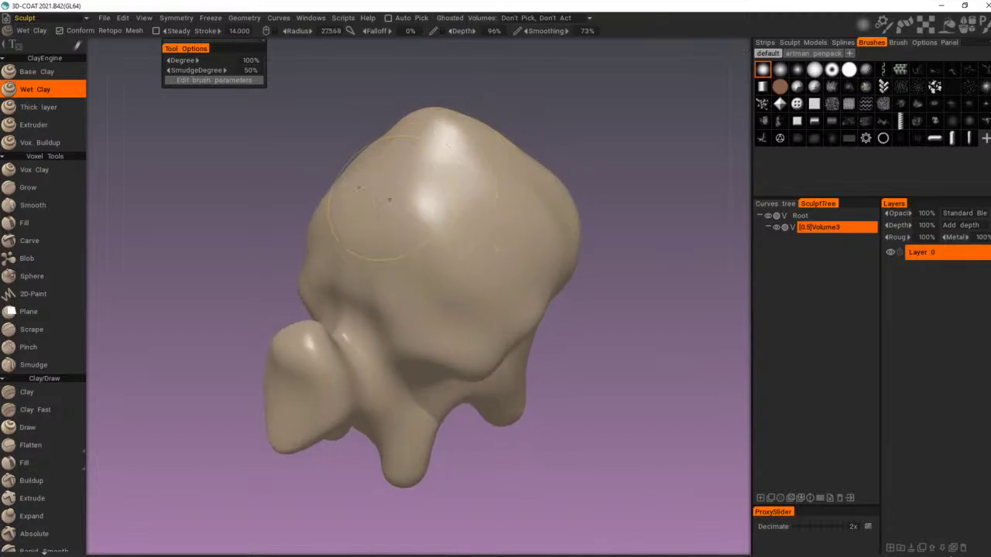
mouse_move(392, 201)
left_mouse_down()
mouse_move(429, 191)
mouse_move(466, 209)
mouse_move(391, 238)
mouse_move(375, 268)
mouse_move(392, 280)
mouse_move(474, 207)
left_mouse_up()
right_click_drag(593, 154, 552, 149)
left_click_drag(551, 149, 510, 156)
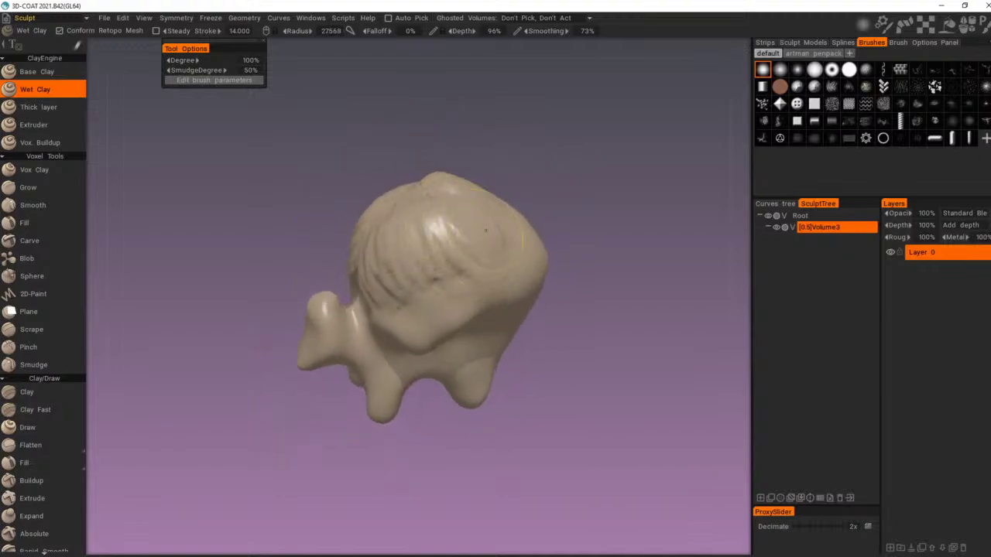
Step: Set the Base Clay degree to 100% and add strokes across the creature's upper side and shoulder
left_click(44, 72)
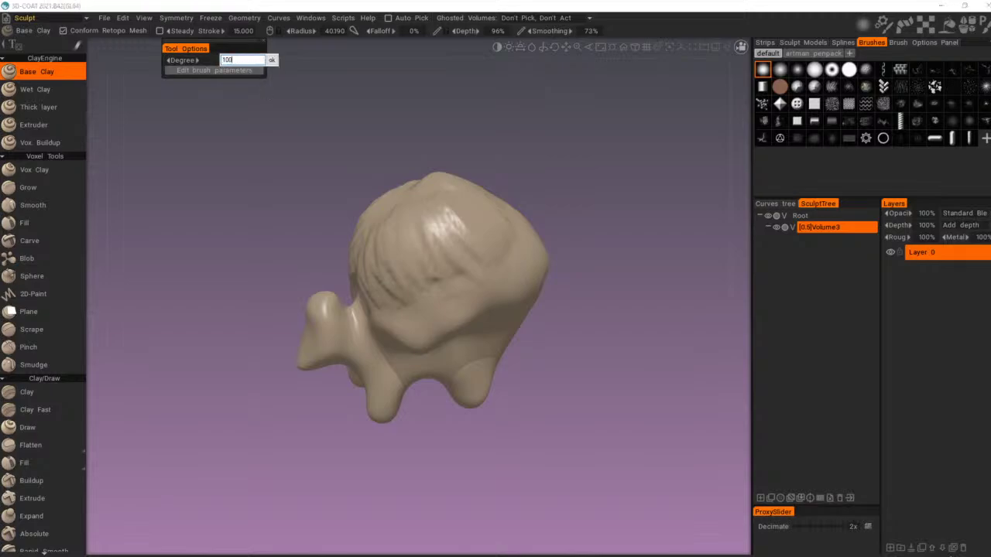
left_click_drag(467, 237, 449, 261)
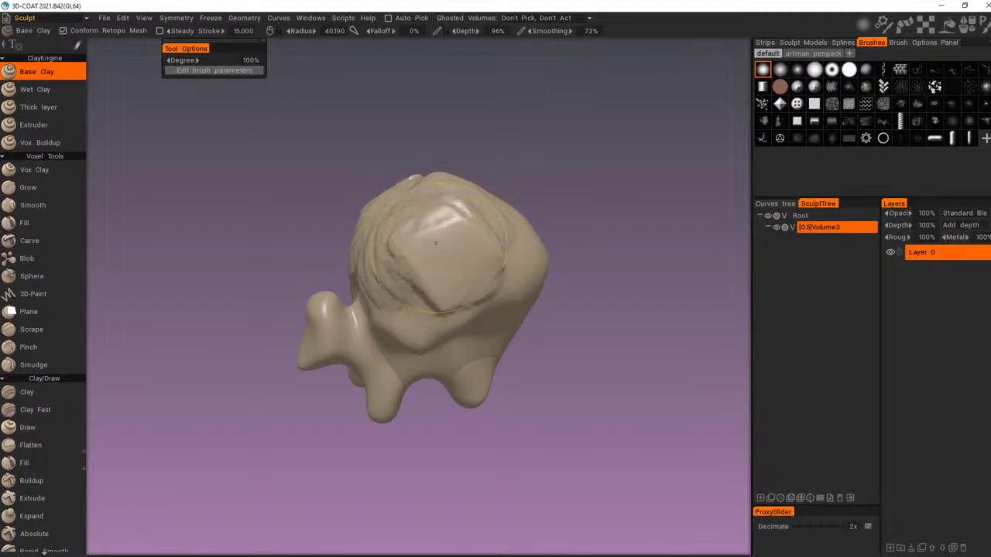
mouse_move(527, 168)
left_mouse_down()
mouse_move(606, 160)
mouse_move(563, 182)
left_mouse_up()
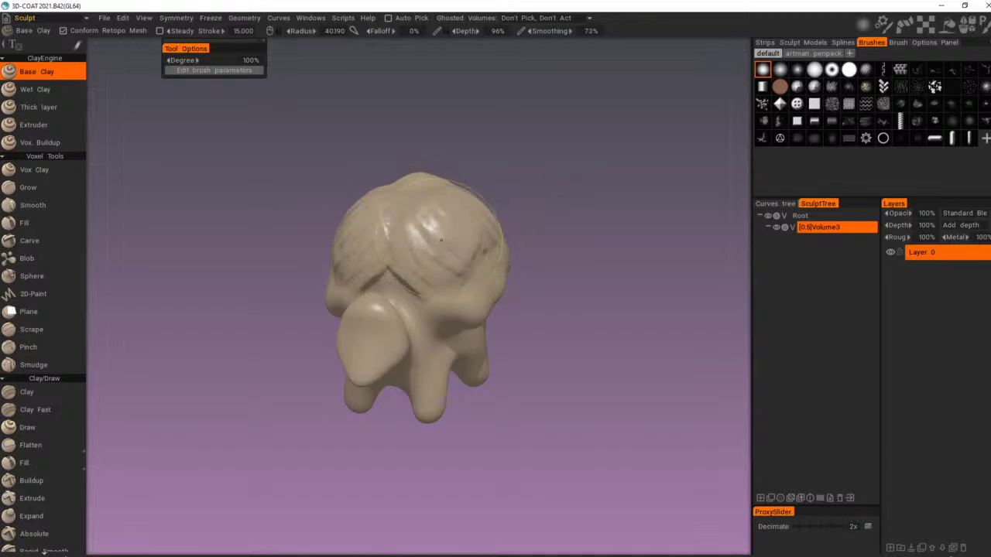
mouse_move(441, 240)
left_mouse_down()
mouse_move(462, 253)
mouse_move(465, 241)
left_mouse_up()
Step: Switch to Wet Clay and add flowing strokes down the side of the body
left_click(35, 89)
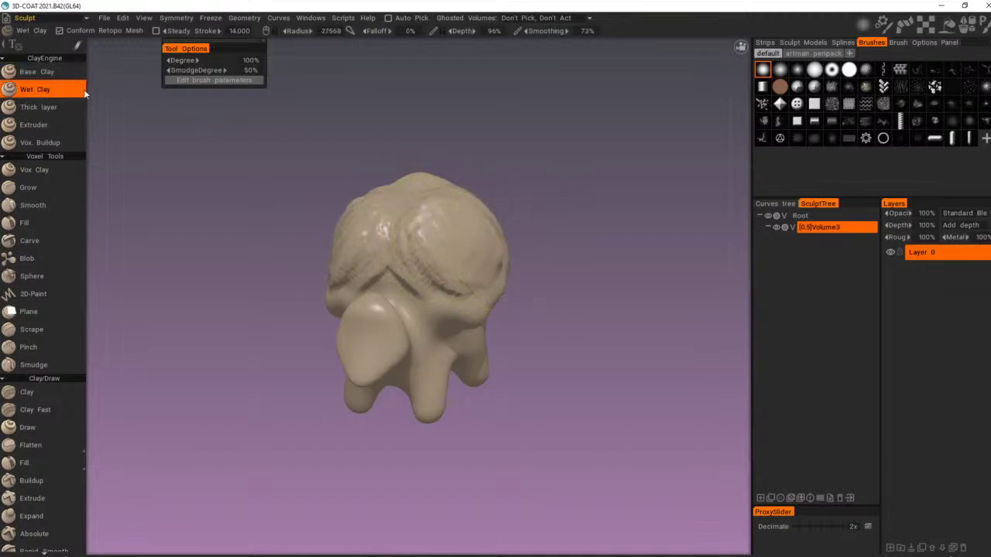
mouse_move(507, 168)
left_mouse_down()
mouse_move(437, 227)
mouse_move(451, 246)
mouse_move(416, 239)
left_mouse_up()
left_click_drag(481, 259, 490, 256)
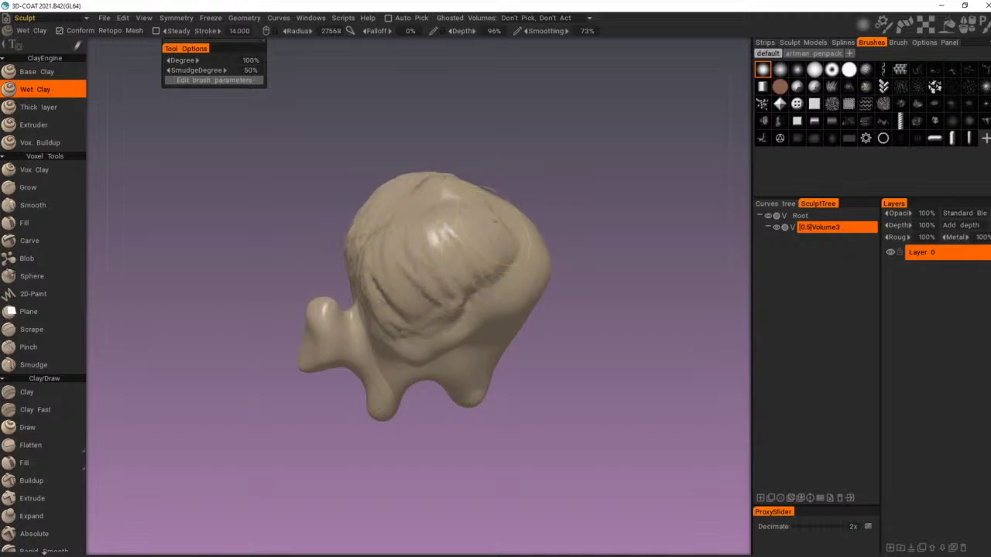
left_click_drag(453, 152, 473, 145)
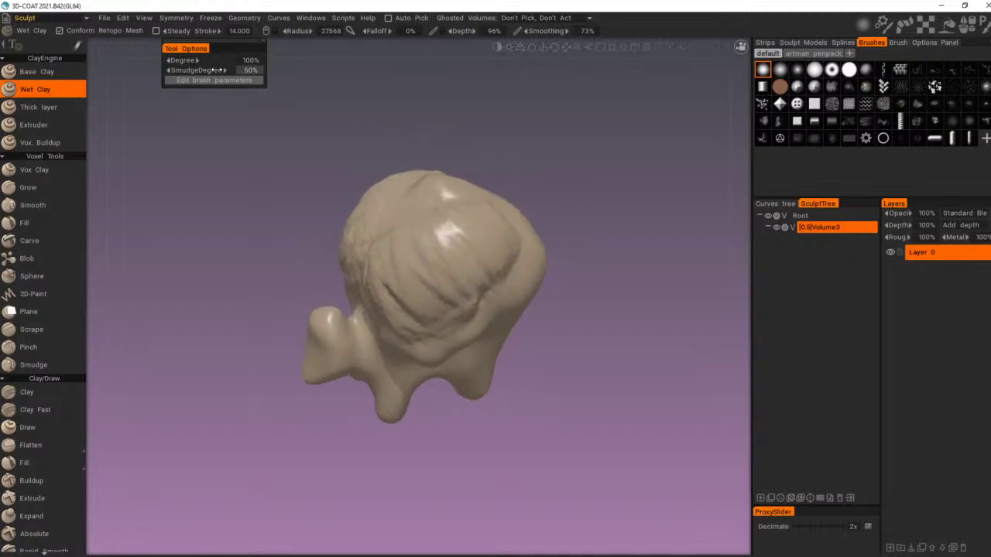
Step: Set the Wet Clay degree to 300% and add heavier strokes over the upper side of the body
left_click(246, 60)
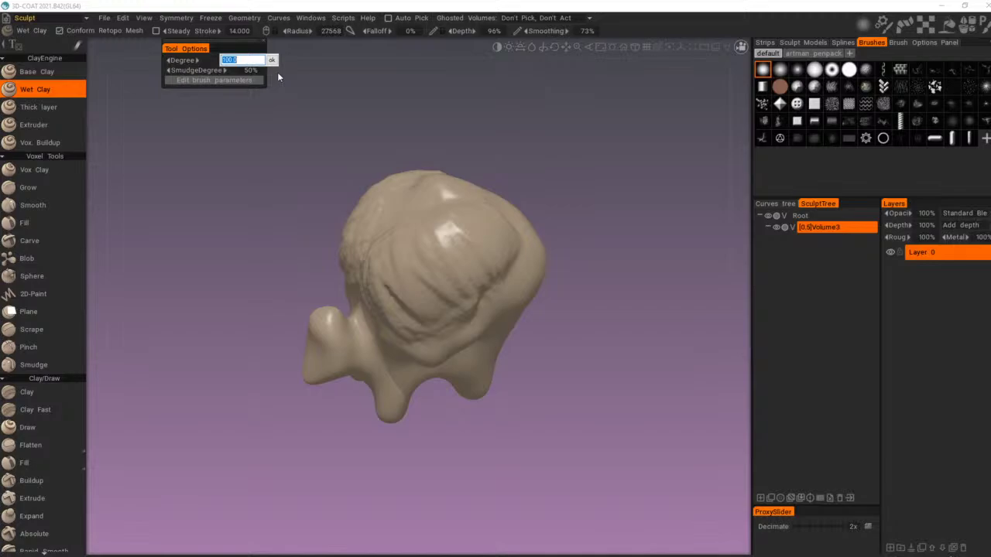
type("300")
key("Return")
mouse_move(428, 208)
left_mouse_down()
mouse_move(415, 222)
mouse_move(453, 252)
mouse_move(381, 187)
mouse_move(426, 306)
left_mouse_up()
mouse_move(480, 141)
left_mouse_down()
mouse_move(547, 152)
mouse_move(416, 137)
left_mouse_up()
left_click_drag(463, 238, 475, 231)
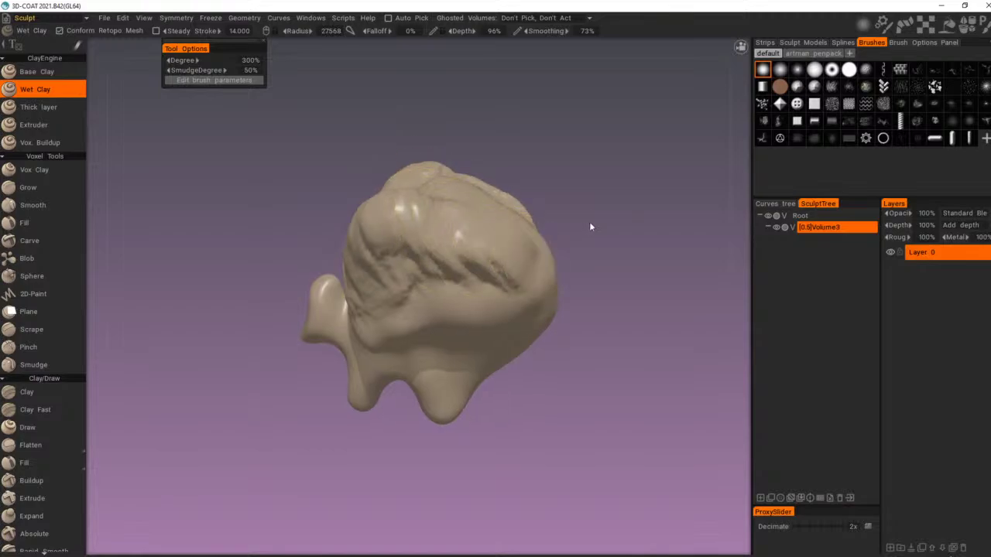
Step: Continue the heavy Wet Clay strokes around the creature's back, shoulder and lower flank
mouse_move(589, 222)
left_mouse_down()
mouse_move(578, 188)
mouse_move(531, 160)
mouse_move(485, 189)
mouse_move(444, 184)
mouse_move(447, 262)
mouse_move(429, 291)
mouse_move(398, 301)
left_mouse_up()
mouse_move(529, 226)
left_mouse_down()
mouse_move(493, 197)
mouse_move(456, 192)
left_mouse_up()
mouse_move(422, 233)
left_mouse_down()
mouse_move(389, 237)
mouse_move(390, 208)
mouse_move(443, 200)
left_mouse_up()
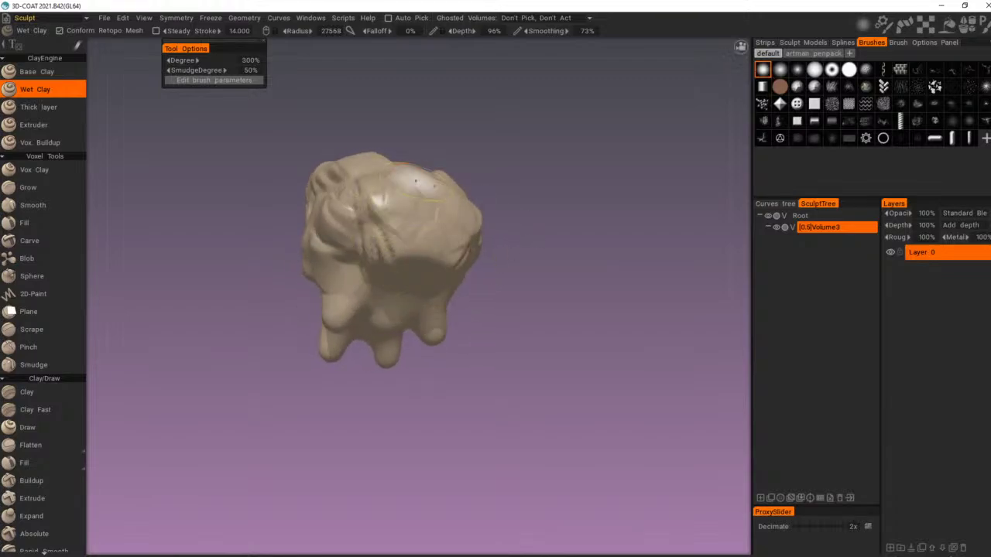
left_click_drag(559, 217, 512, 164)
mouse_move(449, 246)
left_mouse_down()
mouse_move(422, 316)
mouse_move(425, 250)
left_mouse_up()
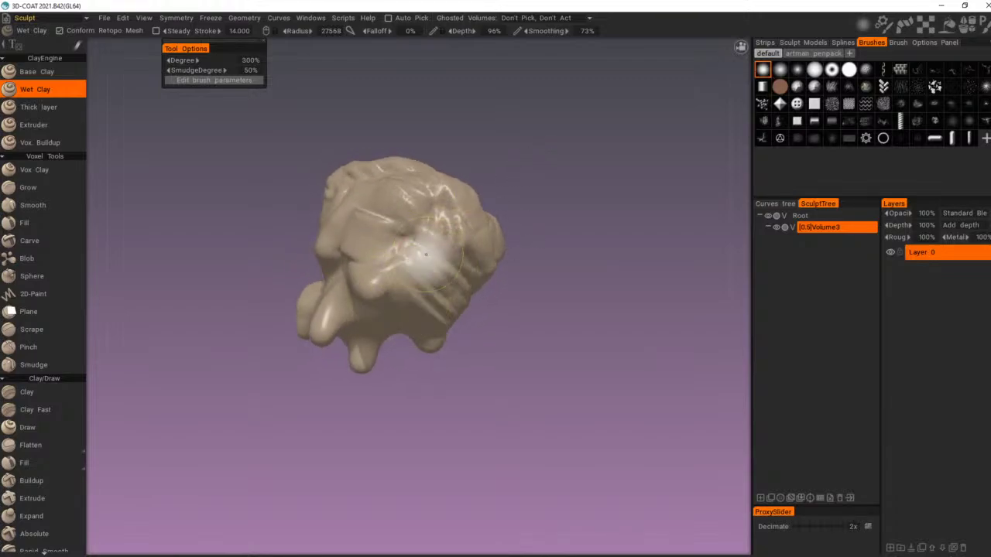
mouse_move(559, 273)
left_mouse_down()
mouse_move(610, 235)
mouse_move(596, 203)
left_mouse_up()
mouse_move(423, 306)
left_mouse_down()
mouse_move(423, 332)
mouse_move(436, 328)
mouse_move(426, 338)
left_mouse_up()
mouse_move(564, 216)
left_mouse_down()
mouse_move(508, 181)
mouse_move(579, 239)
mouse_move(513, 190)
left_mouse_up()
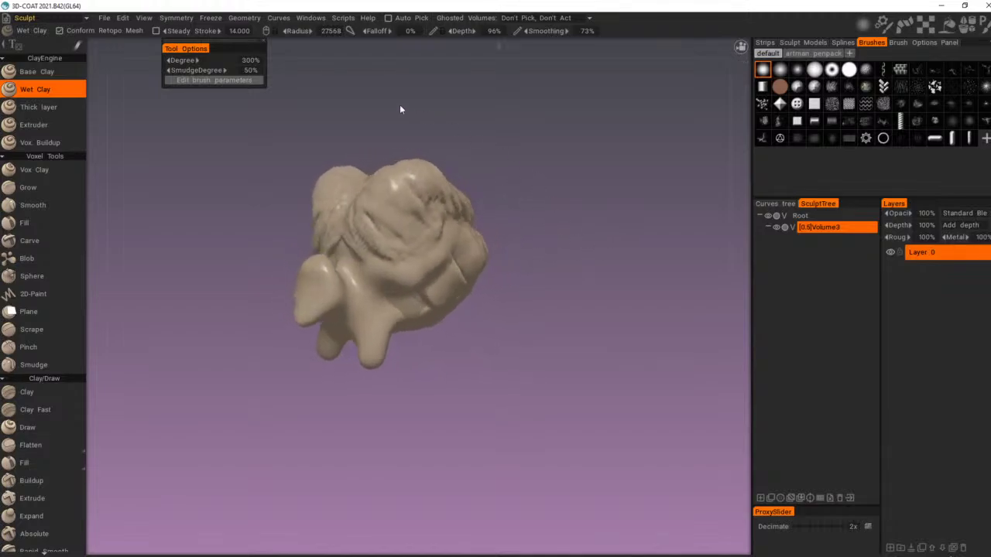
Step: Turn Cast Shadows off and back on for the sculpted geometry
left_click(241, 19)
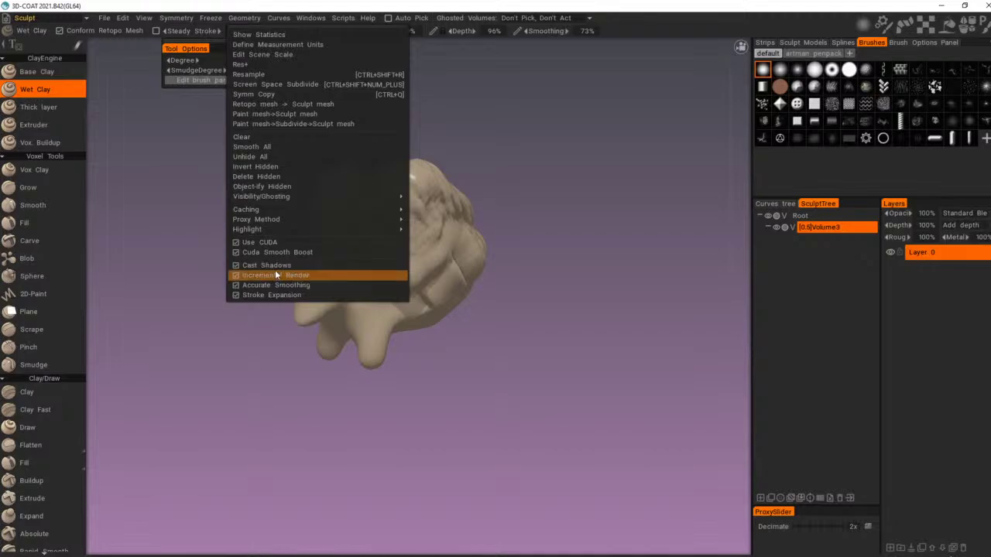
left_click(237, 265)
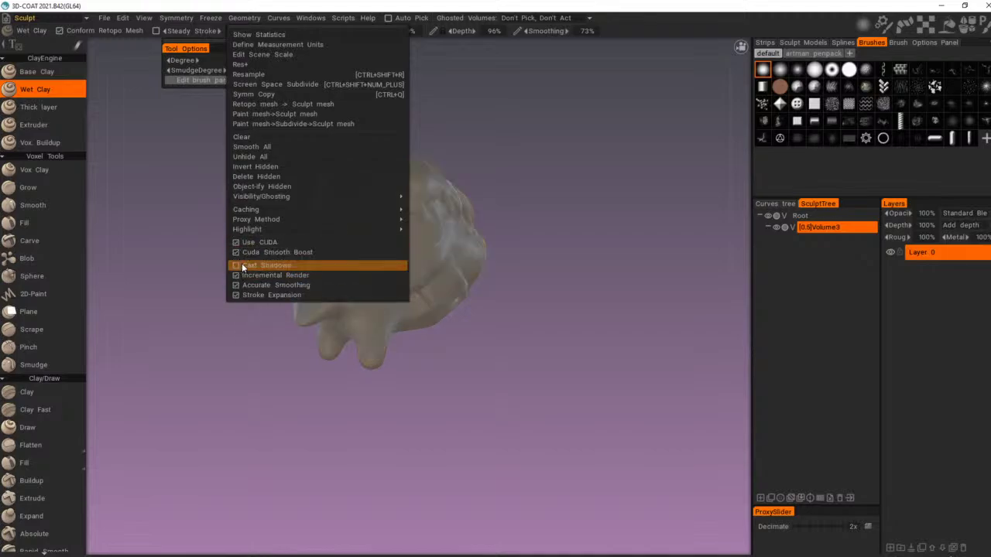
left_click(235, 265)
Step: Layer more Wet Clay strokes over the flank and rear side of the body
mouse_move(516, 208)
left_mouse_down()
mouse_move(600, 200)
mouse_move(474, 166)
mouse_move(403, 183)
mouse_move(453, 208)
mouse_move(478, 172)
mouse_move(518, 170)
mouse_move(494, 173)
left_mouse_up()
left_click_drag(406, 216, 436, 230)
left_click_drag(517, 184, 468, 173)
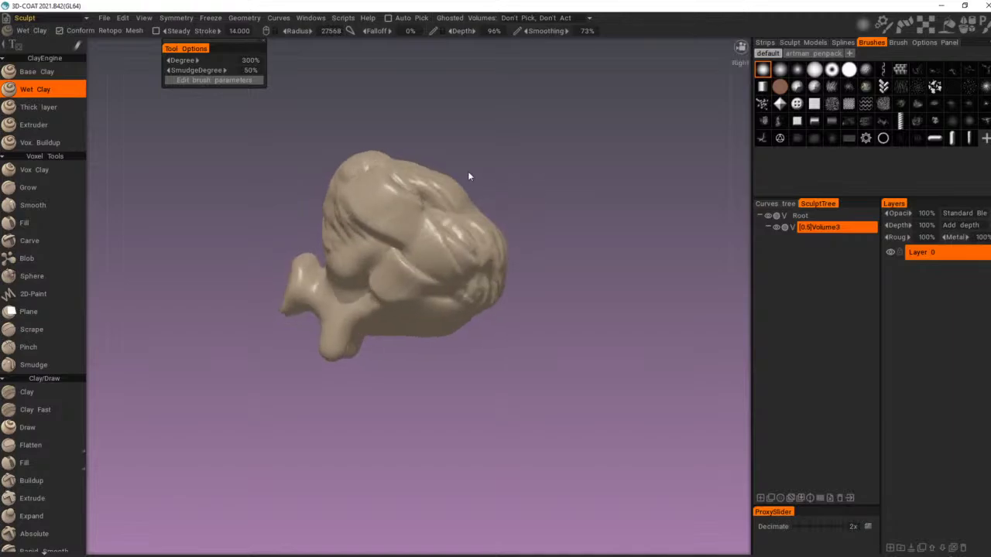
mouse_move(401, 221)
left_mouse_down()
mouse_move(398, 261)
mouse_move(452, 238)
mouse_move(430, 211)
mouse_move(462, 231)
mouse_move(465, 205)
left_mouse_up()
mouse_move(508, 190)
left_mouse_down()
mouse_move(570, 177)
mouse_move(437, 147)
left_mouse_up()
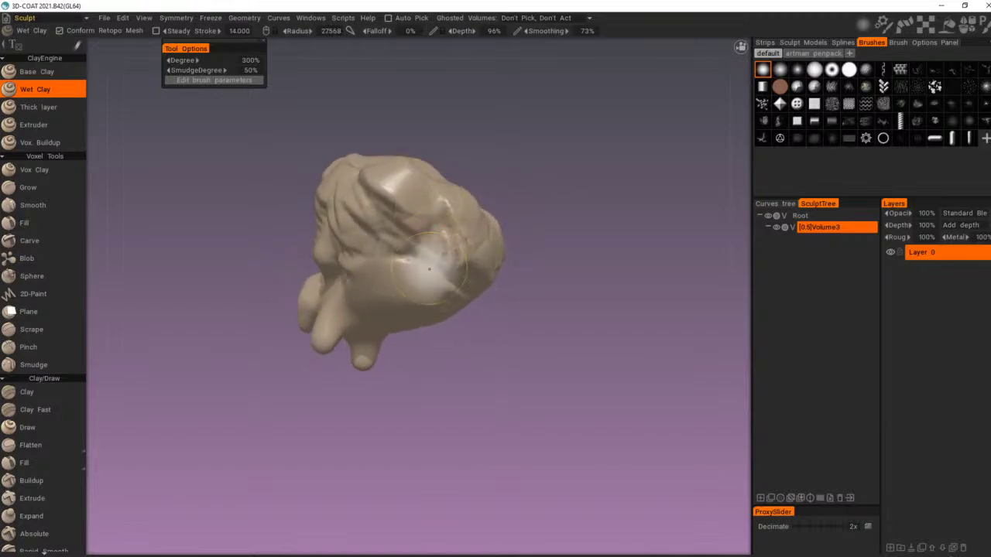
mouse_move(429, 269)
left_mouse_down()
mouse_move(422, 290)
mouse_move(431, 297)
mouse_move(418, 309)
mouse_move(443, 249)
left_mouse_up()
mouse_move(523, 224)
left_mouse_down()
mouse_move(601, 241)
mouse_move(548, 175)
mouse_move(520, 172)
left_mouse_up()
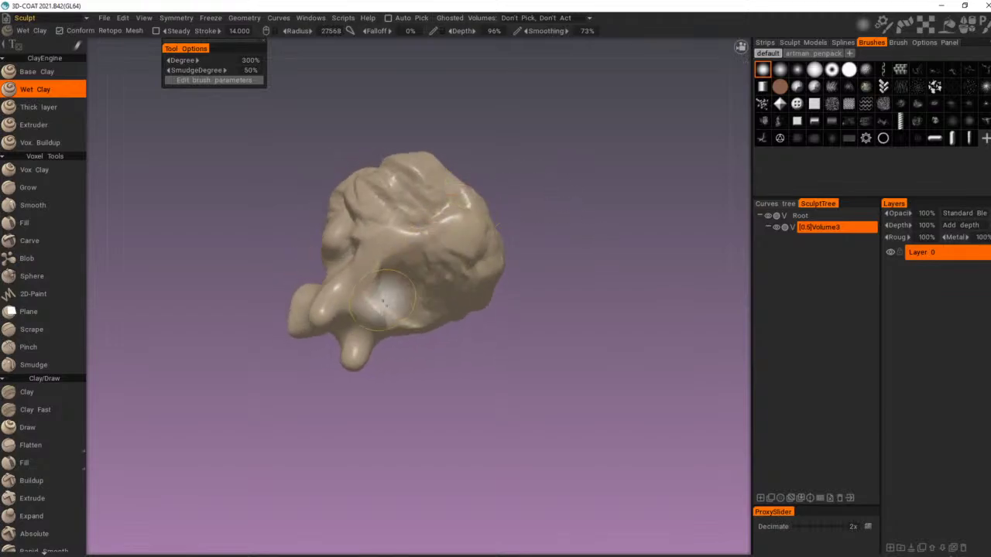
Step: Enlarge the brush radius to 37.606 and smooth the creature's flank, shoulder and front
right_click_drag(384, 301, 395, 302)
mouse_move(385, 299)
left_mouse_down("shift")
mouse_move(437, 259)
mouse_move(414, 246)
left_mouse_up("shift")
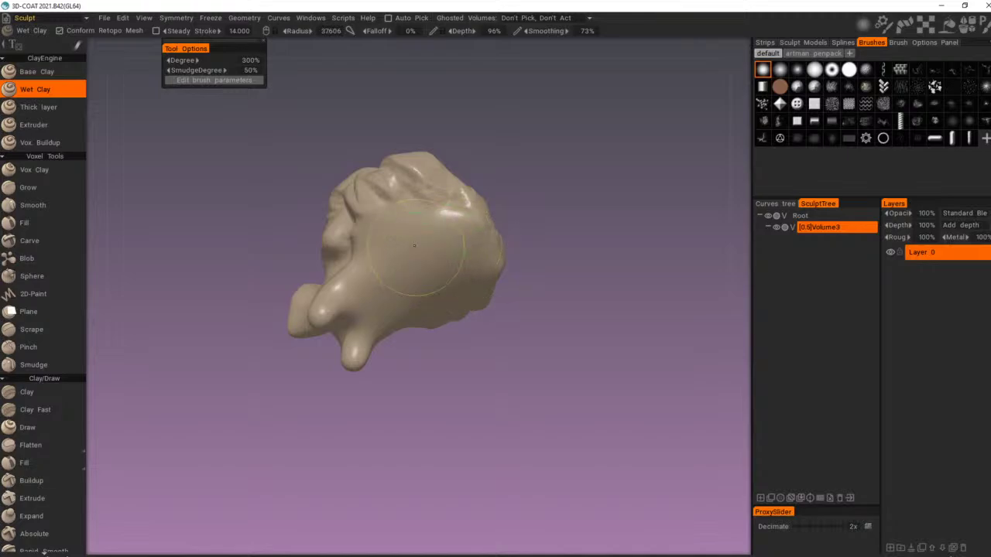
left_click_drag(392, 190, 415, 219, "shift")
mouse_move(523, 213)
left_mouse_down()
mouse_move(558, 231)
mouse_move(526, 254)
left_mouse_up()
left_click_drag(405, 261, 380, 276, "shift")
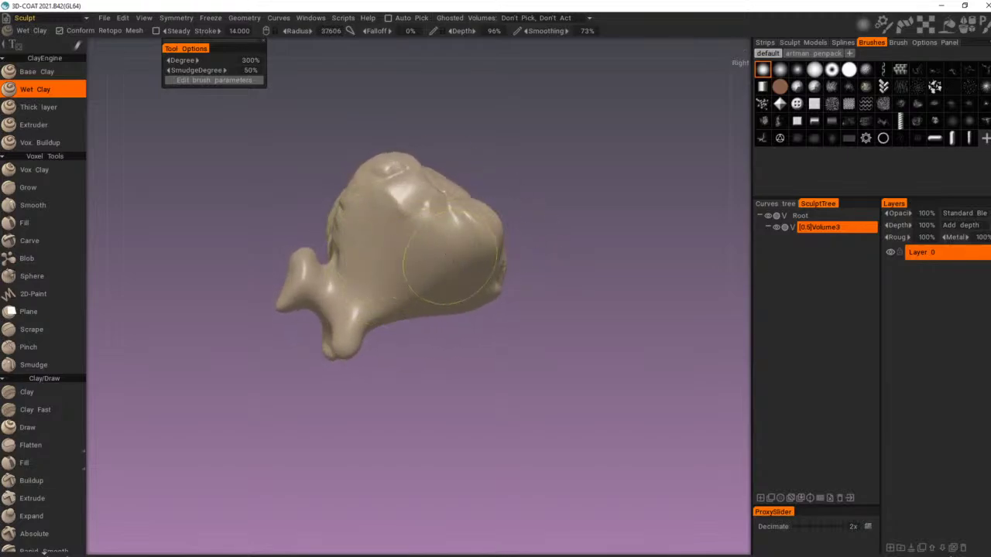
left_click_drag(520, 202, 572, 208)
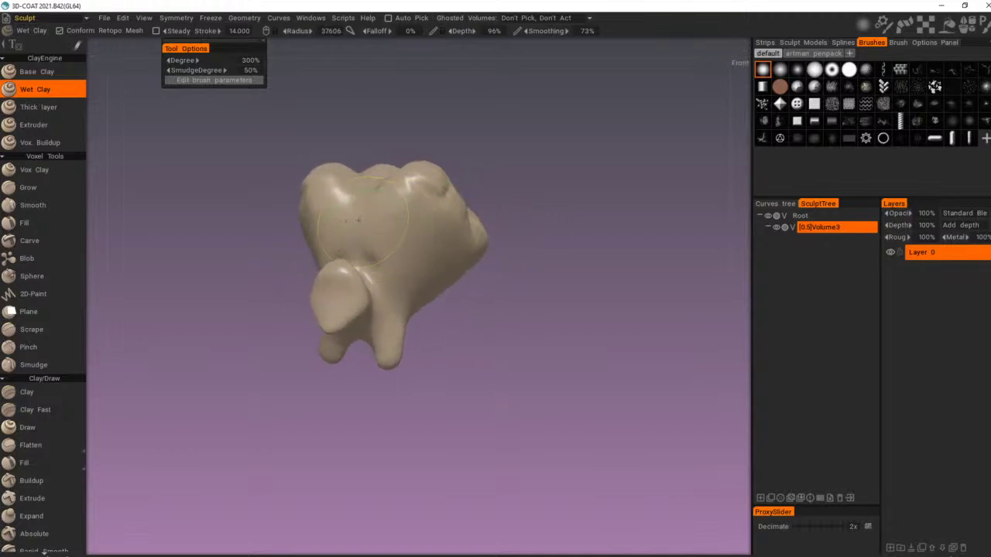
mouse_move(354, 246)
left_mouse_down("shift")
mouse_move(336, 266)
mouse_move(346, 289)
left_mouse_up("shift")
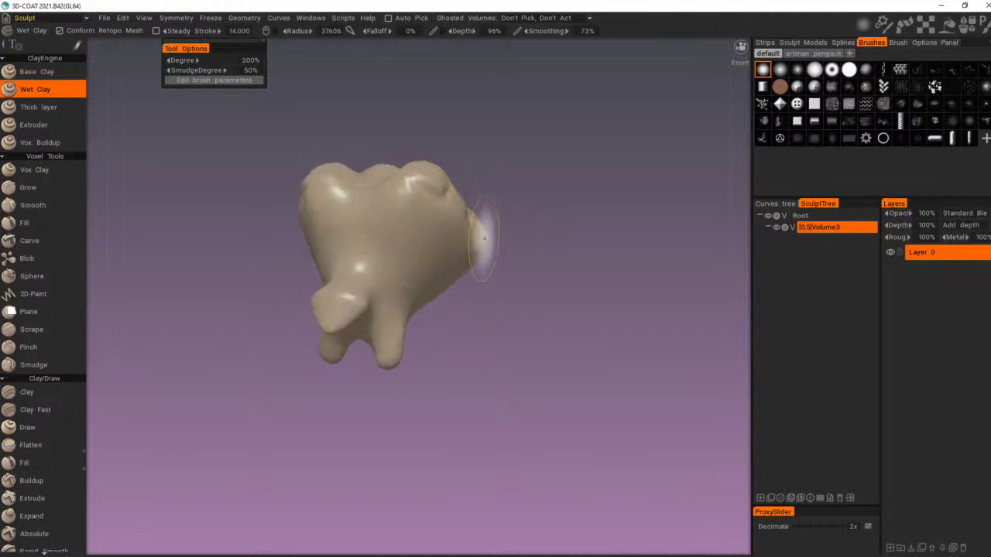
Step: Build up thick Wet Clay strokes over the smoothed rear flank and along the lower side
mouse_move(528, 223)
left_mouse_down()
mouse_move(472, 152)
mouse_move(423, 141)
left_mouse_up()
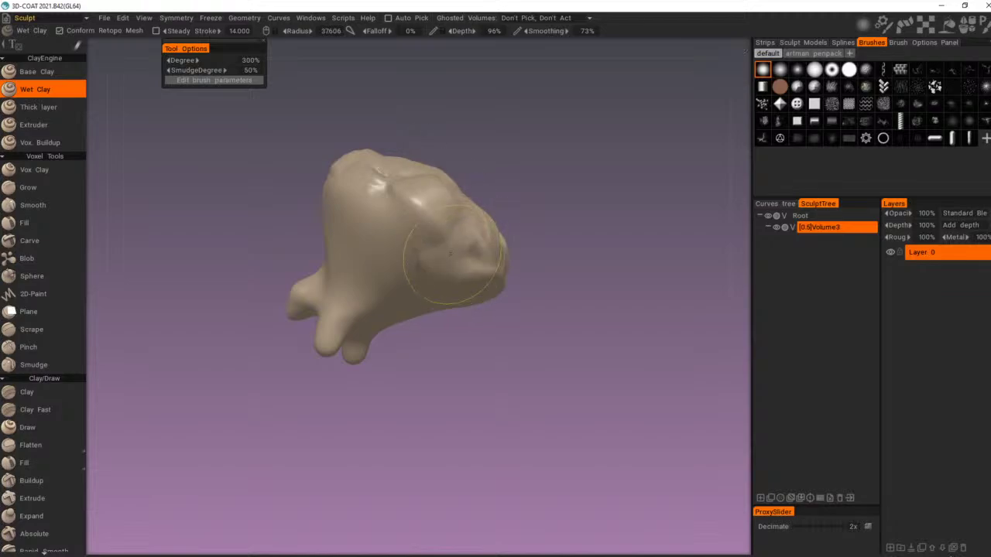
left_click_drag(439, 246, 456, 303)
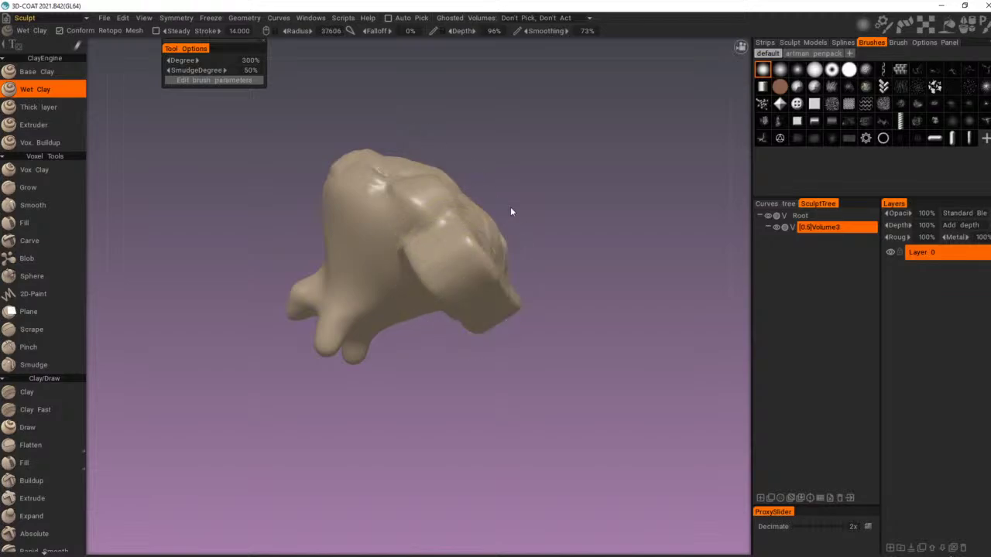
left_click_drag(511, 209, 556, 230)
left_click_drag(443, 276, 466, 329)
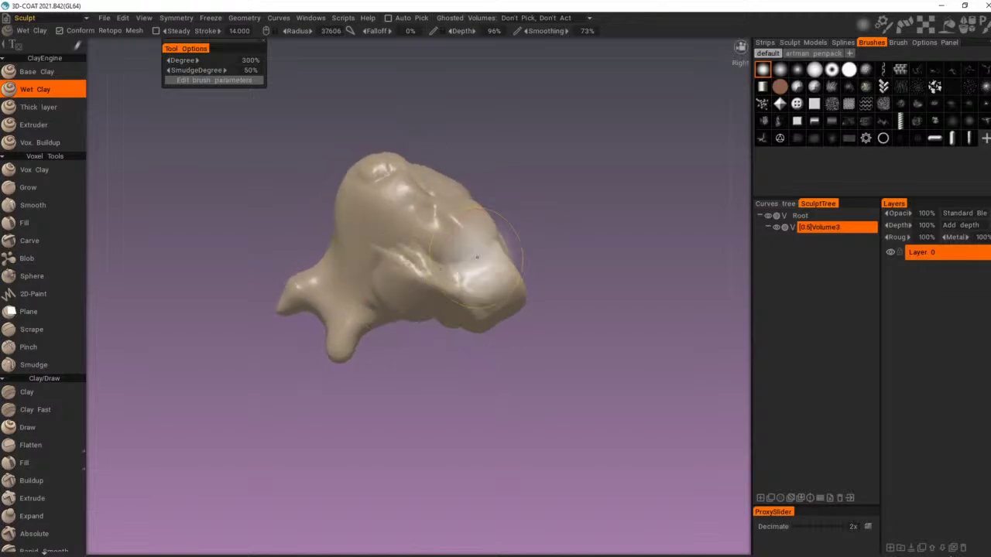
left_click_drag(524, 203, 512, 138)
left_click_drag(442, 259, 424, 279)
Step: Lay broad overlapping Wet Clay strokes across the creature's rear and back
left_click_drag(567, 213, 381, 248)
mouse_move(351, 283)
left_mouse_down()
mouse_move(400, 281)
mouse_move(385, 219)
left_mouse_up()
left_click_drag(499, 164, 522, 228)
left_click_drag(435, 242, 397, 264)
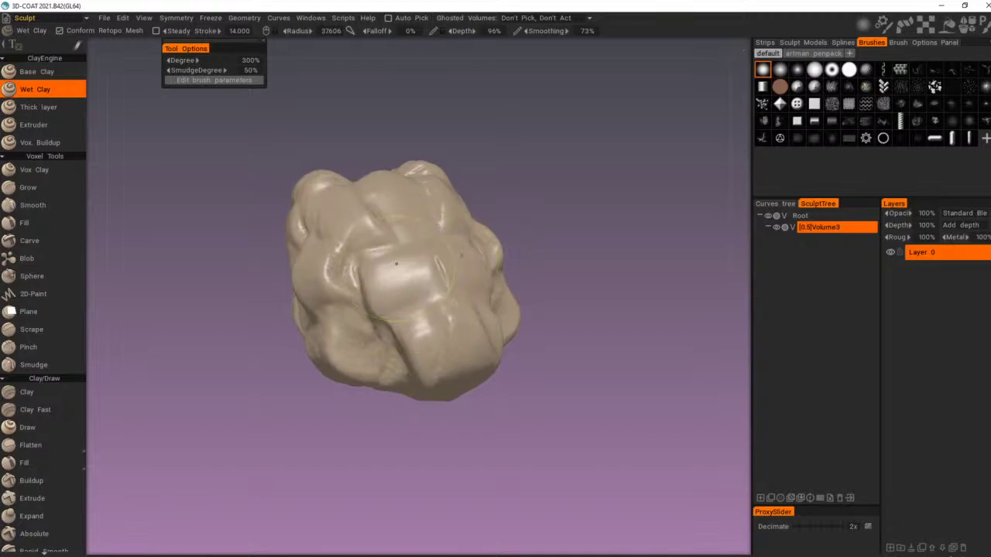
left_click_drag(415, 227, 393, 220)
Step: Carve a deep recess into the front of the body above the head and smooth its edges
mouse_move(486, 205)
left_mouse_down()
mouse_move(617, 160)
mouse_move(627, 184)
left_mouse_up()
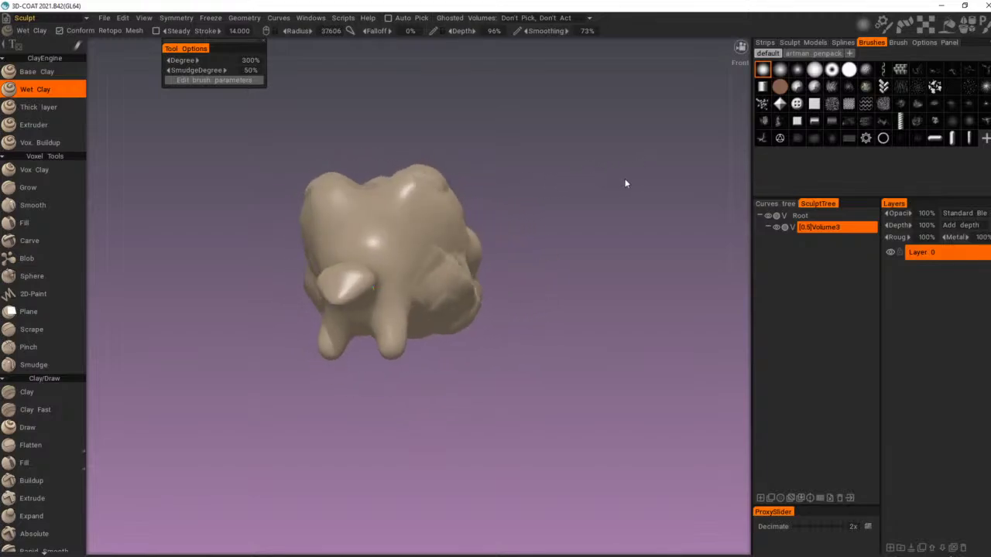
left_click_drag(393, 234, 422, 242)
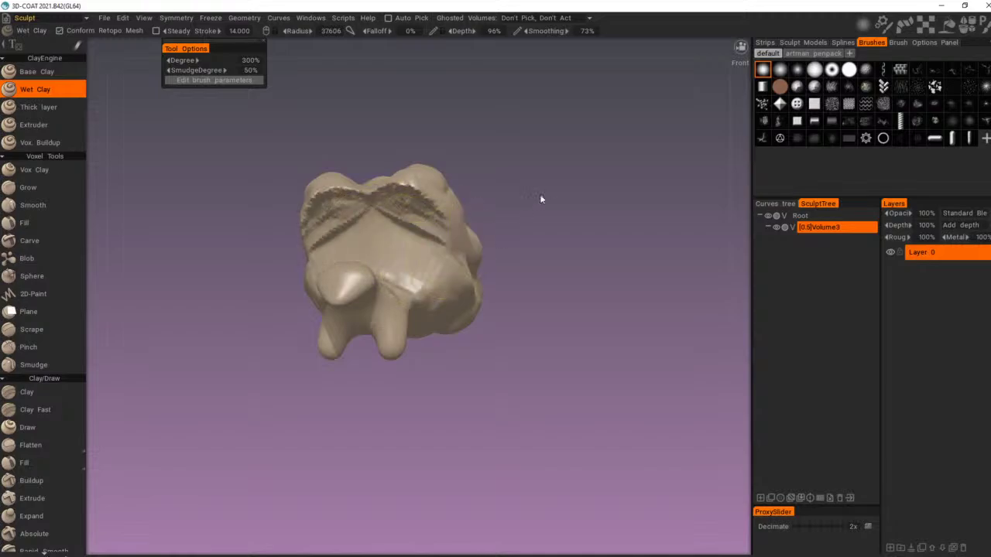
left_click_drag(542, 199, 444, 194)
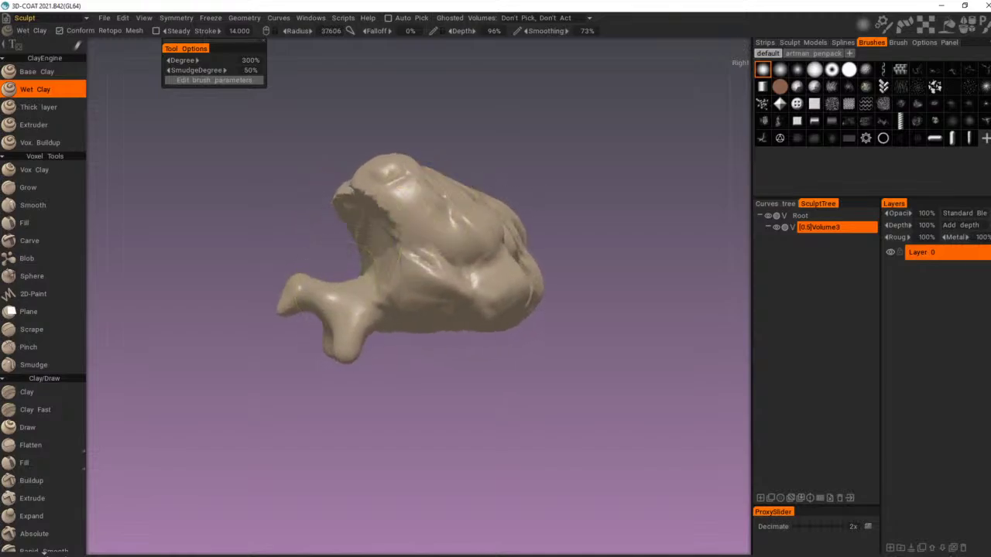
left_click_drag(499, 166, 582, 163)
mouse_move(400, 225)
left_mouse_down("shift")
mouse_move(413, 234)
mouse_move(415, 194)
left_mouse_up("shift")
Step: Carve a hollow into the side of the body behind the front leg
mouse_move(533, 188)
left_mouse_down()
mouse_move(444, 157)
mouse_move(426, 165)
mouse_move(442, 175)
left_mouse_up()
left_click_drag(408, 259, 435, 271, "ctrl")
mouse_move(514, 170)
left_mouse_down()
mouse_move(585, 167)
mouse_move(519, 172)
left_mouse_up()
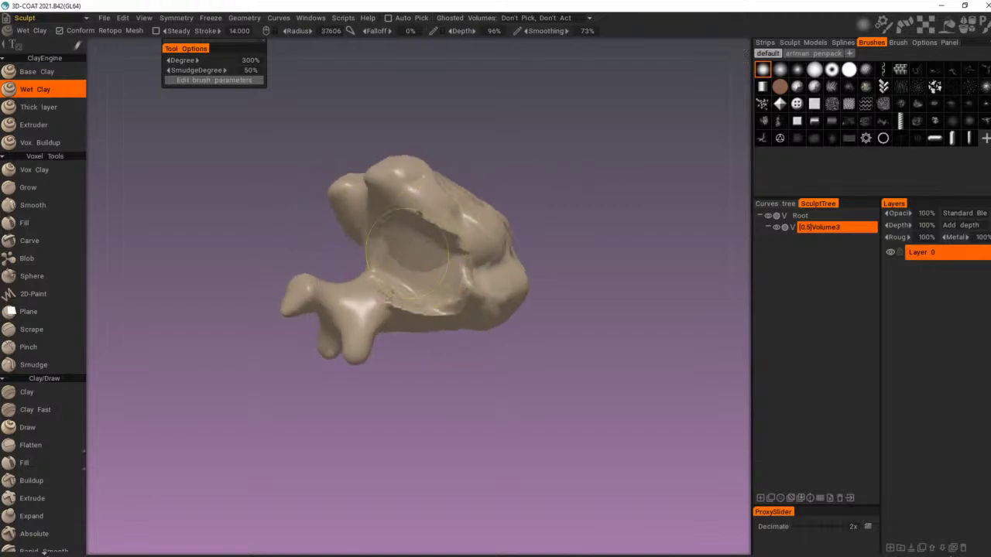
left_click_drag(407, 254, 441, 271, "ctrl")
Step: Carve a deep cavity into the rear flank, reducing the brush radius to 23.517 to dig further through the body
mouse_move(528, 157)
left_mouse_down()
mouse_move(483, 159)
mouse_move(482, 169)
left_mouse_up()
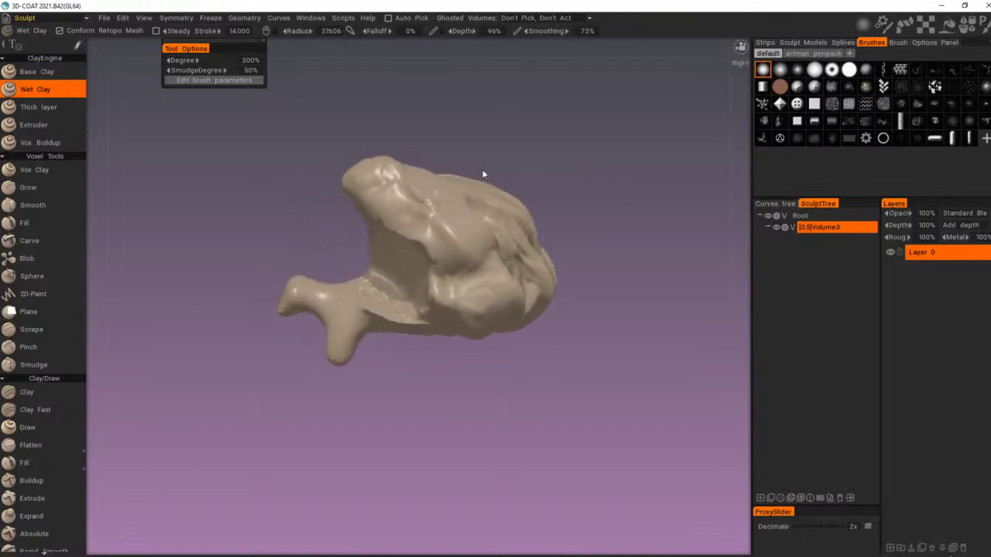
mouse_move(496, 254)
left_mouse_down()
mouse_move(480, 241)
mouse_move(494, 254)
mouse_move(485, 255)
left_mouse_up()
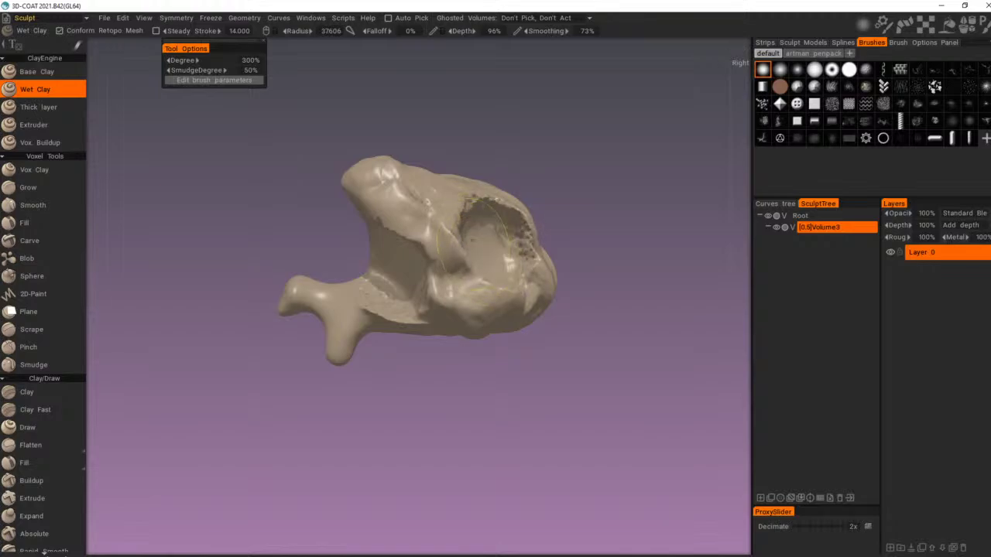
left_click_drag(571, 164, 503, 213)
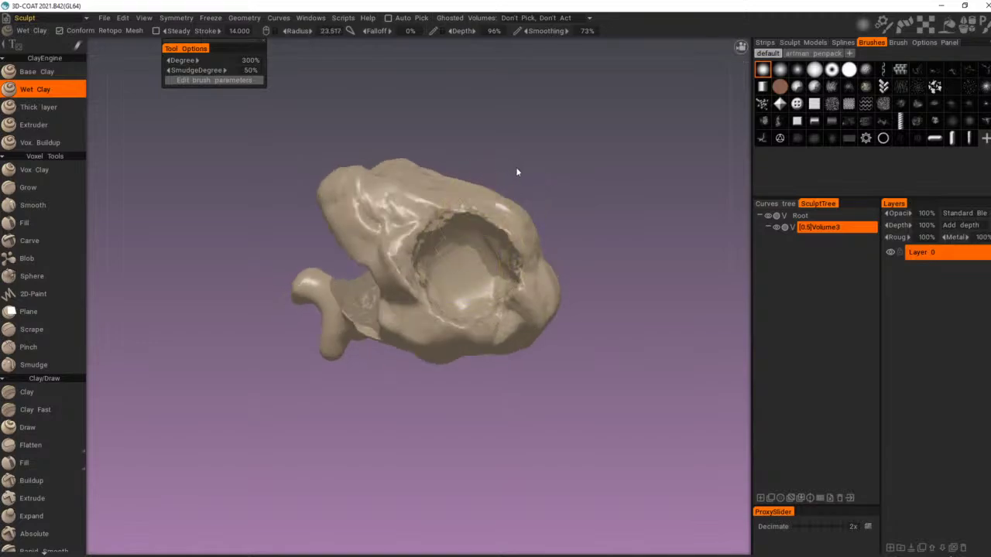
left_click_drag(517, 171, 533, 155)
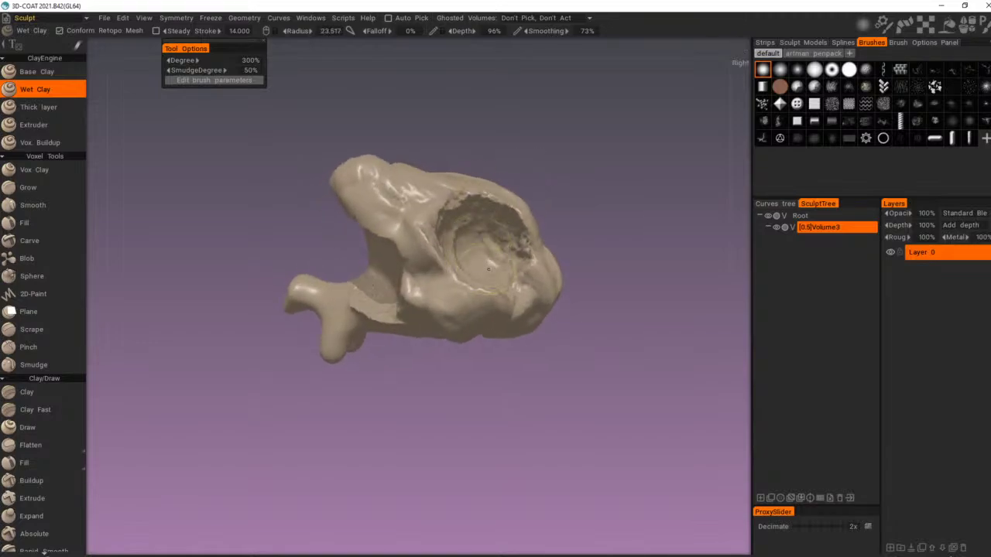
left_click_drag(489, 269, 487, 241, "ctrl")
left_click_drag(535, 171, 546, 163)
left_click_drag(485, 261, 501, 265, "ctrl")
left_click_drag(533, 168, 586, 150)
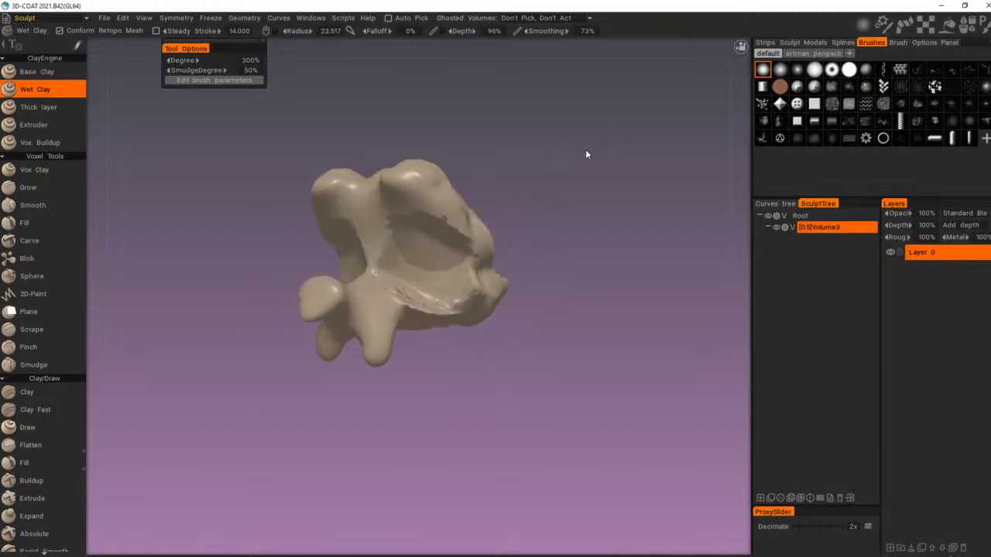
Step: Add Wet Clay strokes to the upper front lumps and side of the hollowed body
middle_click_drag(586, 155, 529, 219)
mouse_move(501, 213)
left_mouse_down()
mouse_move(414, 207)
mouse_move(426, 213)
left_mouse_up()
left_click_drag(484, 185, 395, 175)
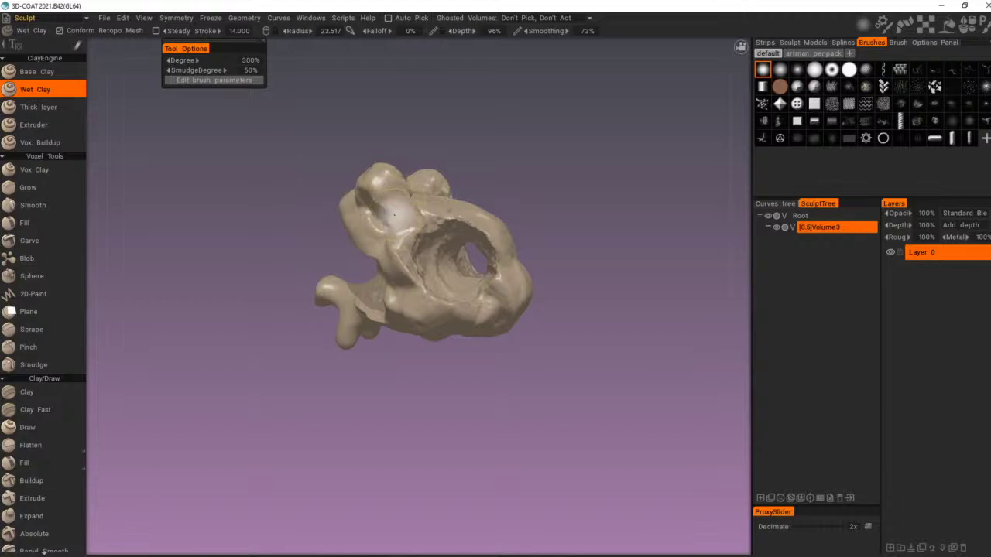
mouse_move(480, 250)
left_mouse_down()
mouse_move(508, 197)
mouse_move(573, 186)
mouse_move(530, 197)
mouse_move(503, 182)
mouse_move(531, 192)
mouse_move(330, 209)
mouse_move(432, 142)
left_mouse_up()
mouse_move(432, 145)
middle_mouse_down()
mouse_move(659, 179)
mouse_move(497, 155)
mouse_move(511, 180)
mouse_move(457, 132)
middle_mouse_up()
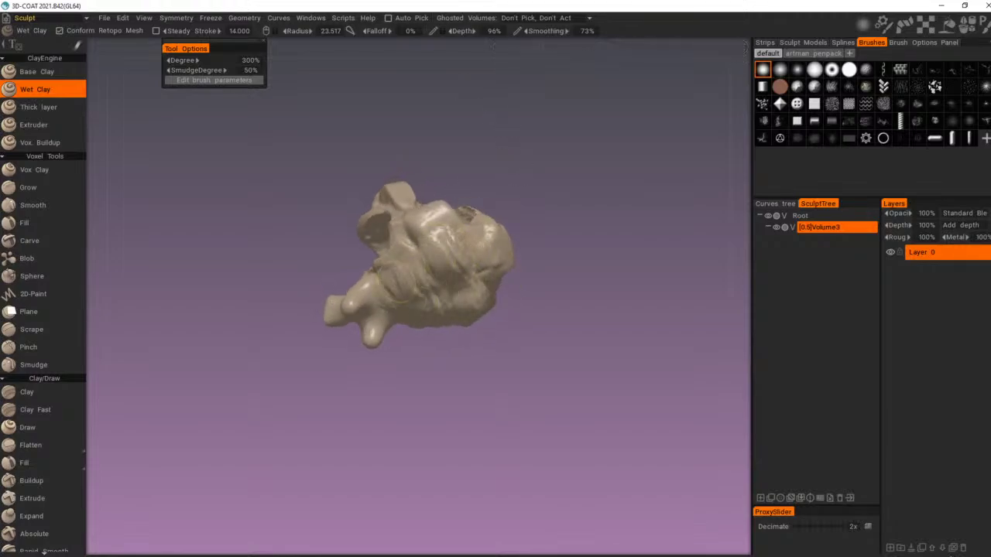
Step: Build up the side of the body and the rim of the flank cavity with Wet Clay strokes
mouse_move(518, 170)
left_mouse_down()
mouse_move(601, 261)
mouse_move(427, 220)
left_mouse_up()
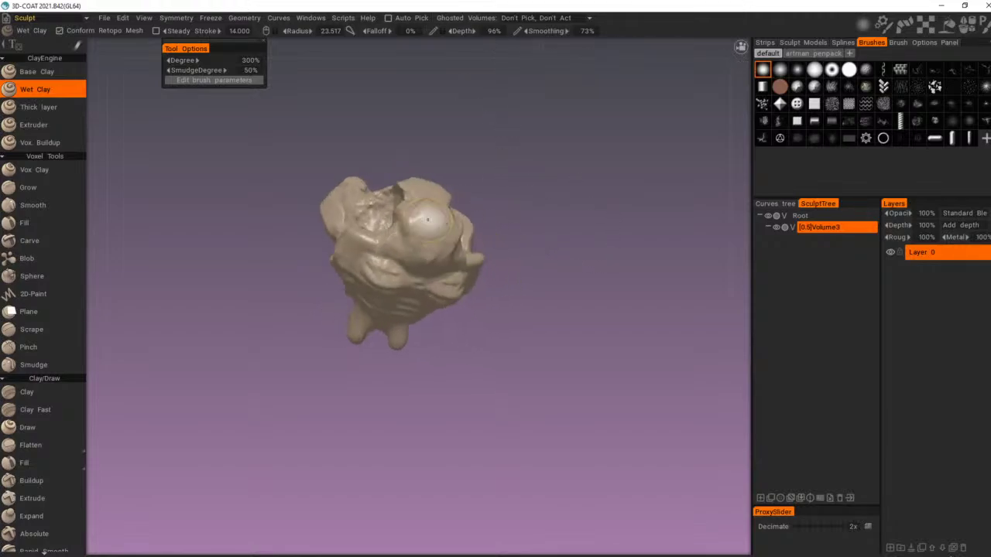
mouse_move(399, 252)
left_mouse_down()
mouse_move(442, 254)
mouse_move(397, 269)
left_mouse_up()
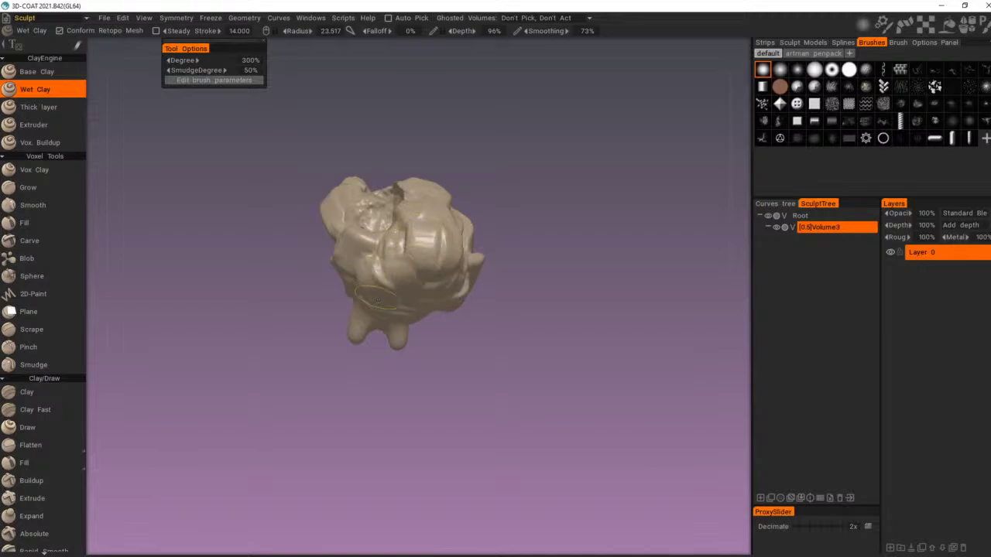
mouse_move(391, 244)
middle_mouse_down()
mouse_move(487, 184)
mouse_move(462, 258)
middle_mouse_up()
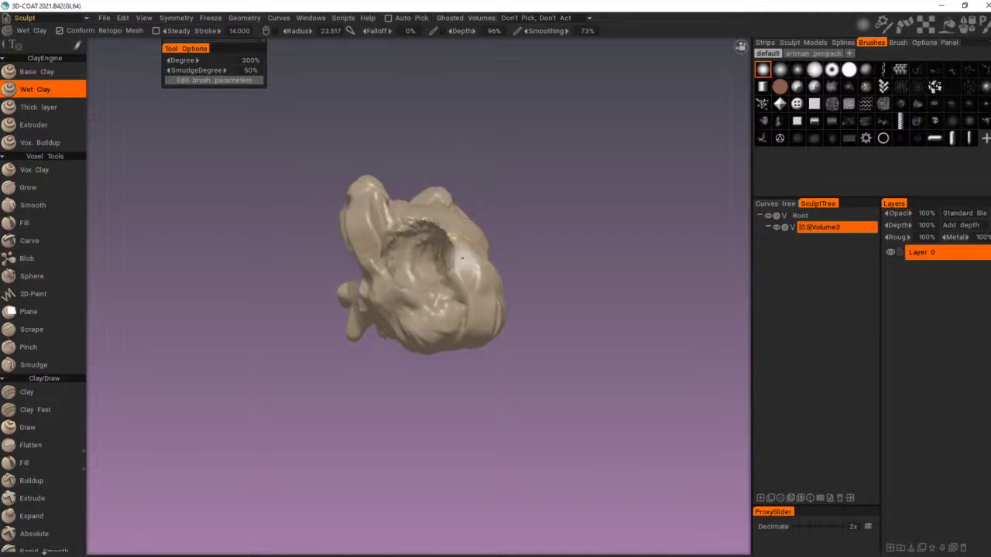
left_click_drag(448, 249, 438, 236)
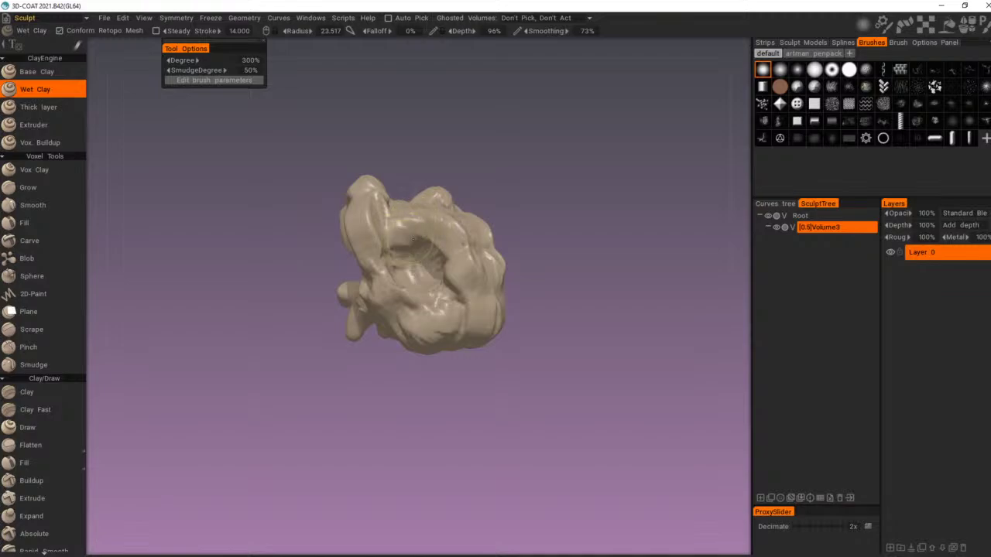
left_click_drag(474, 187, 498, 170)
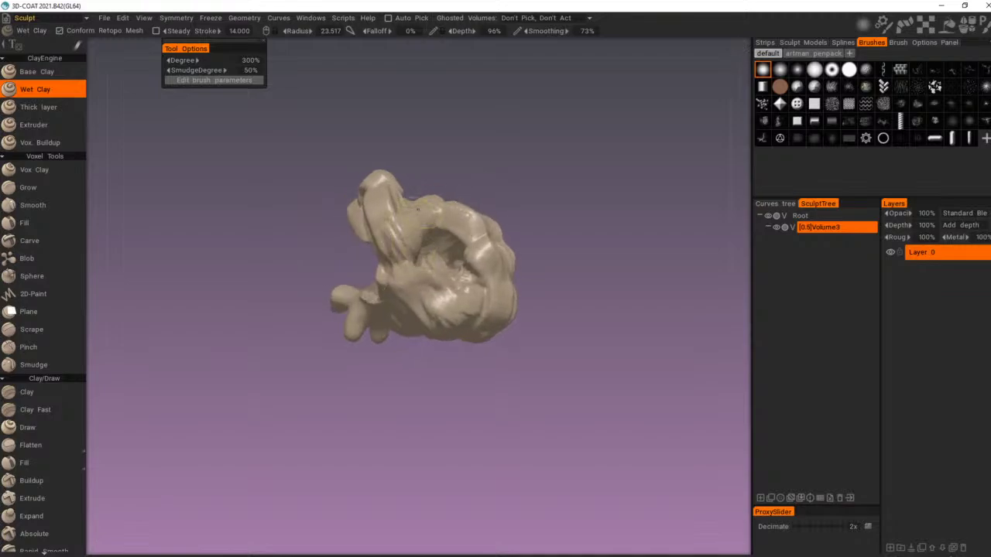
Step: Add Wet Clay strokes to the upper lumps, the head and the side below them
mouse_move(418, 207)
middle_mouse_down()
mouse_move(521, 170)
mouse_move(447, 242)
middle_mouse_up()
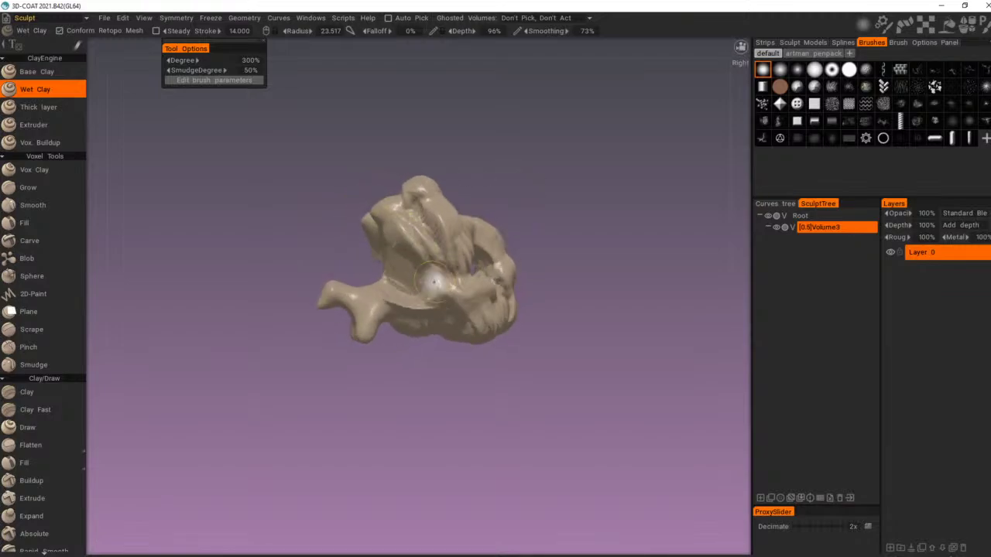
left_click_drag(478, 165, 540, 163)
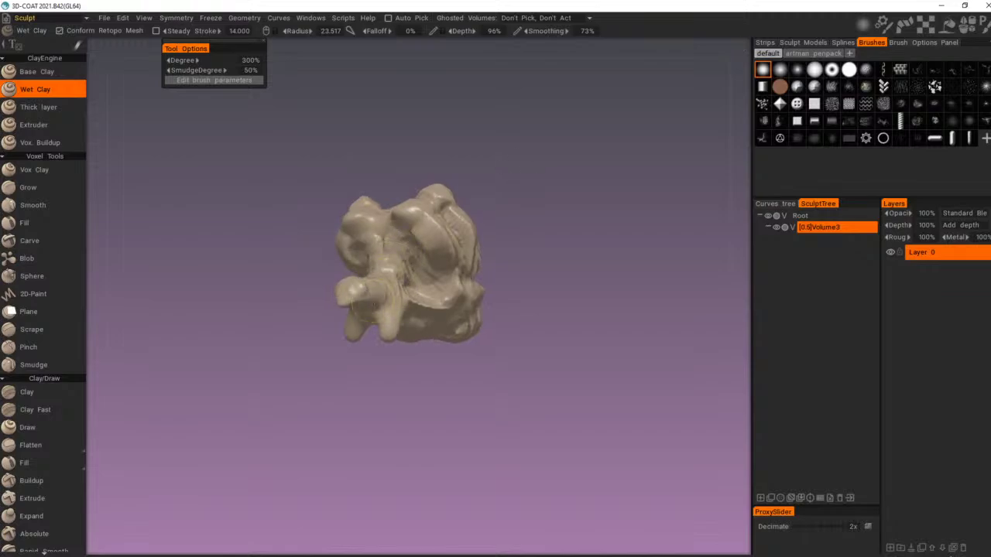
middle_click_drag(399, 268, 450, 192)
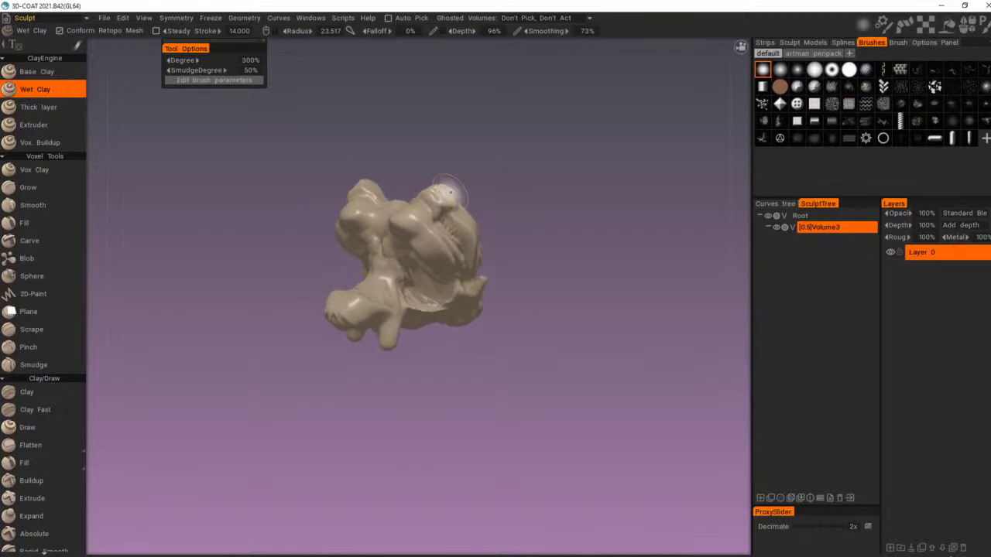
mouse_move(396, 280)
middle_mouse_down()
mouse_move(459, 144)
mouse_move(426, 147)
mouse_move(389, 222)
middle_mouse_up()
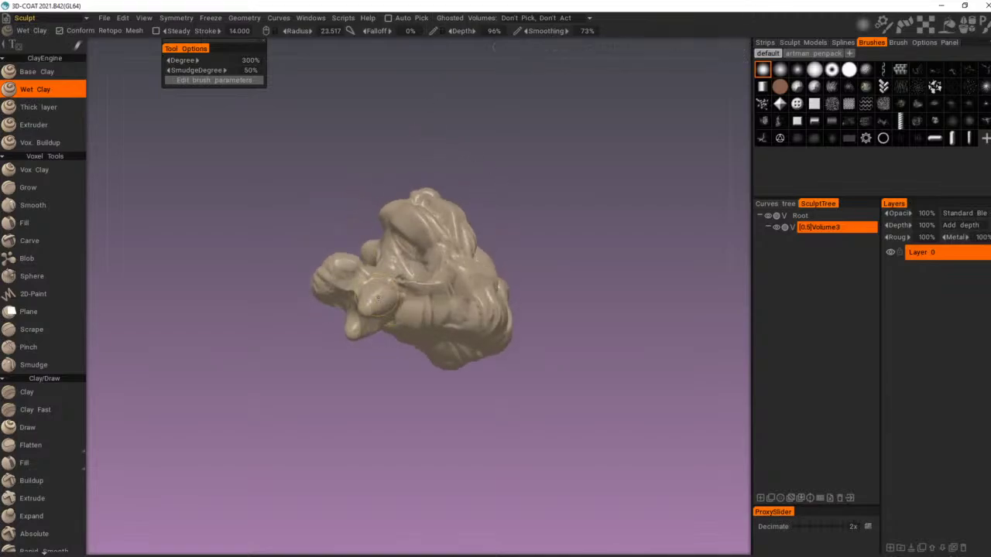
Step: Reduce the brush radius to 20.614 and thicken the front legs with Wet Clay
mouse_move(387, 303)
right_mouse_down()
mouse_move(394, 292)
mouse_move(377, 296)
right_mouse_up()
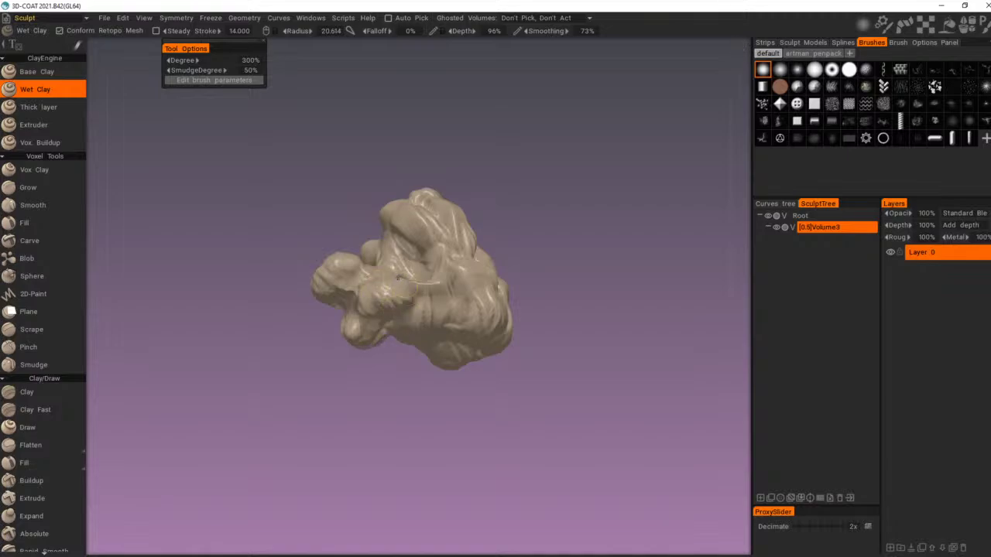
left_click_drag(430, 288, 542, 200, "alt")
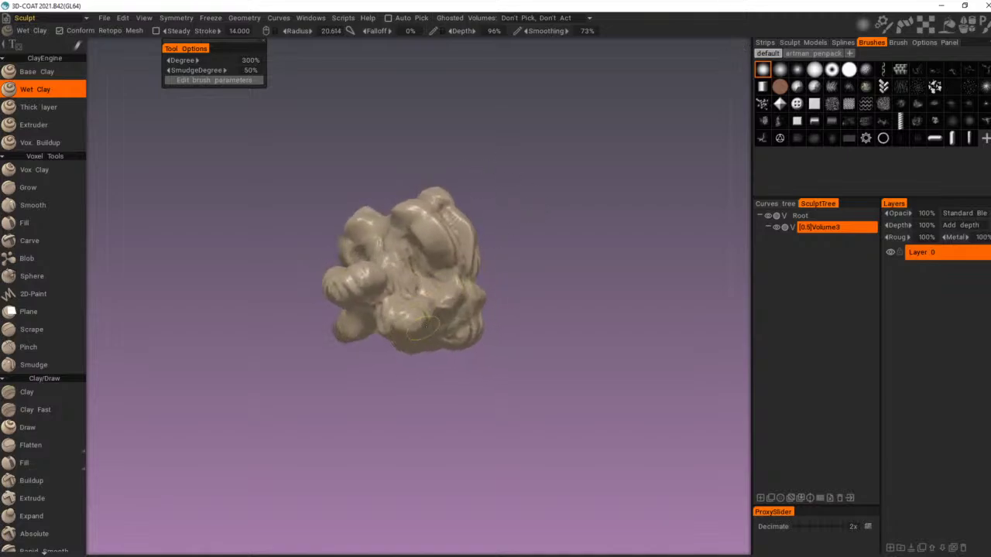
left_click_drag(425, 326, 583, 180, "alt")
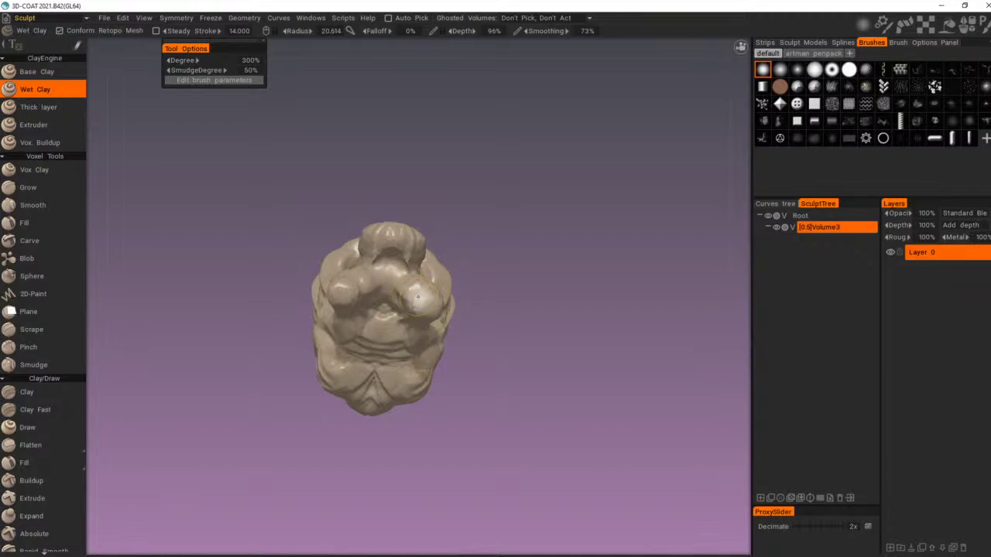
mouse_move(531, 282)
left_mouse_down("alt")
mouse_move(431, 349)
mouse_move(331, 391)
left_mouse_up("alt")
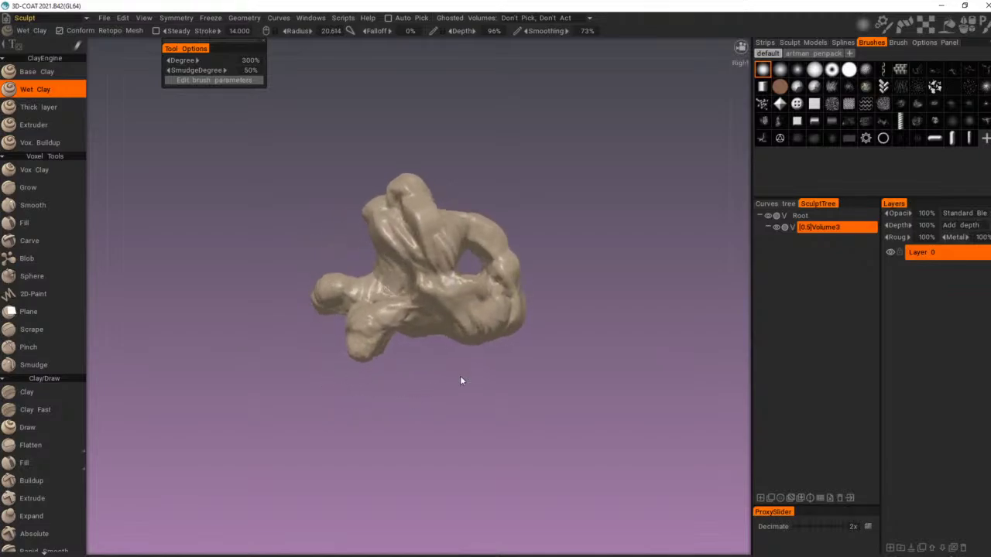
mouse_move(461, 377)
left_mouse_down("alt")
mouse_move(586, 367)
mouse_move(636, 391)
left_mouse_up("alt")
mouse_move(507, 307)
left_mouse_down("alt")
mouse_move(561, 260)
mouse_move(555, 253)
left_mouse_up("alt")
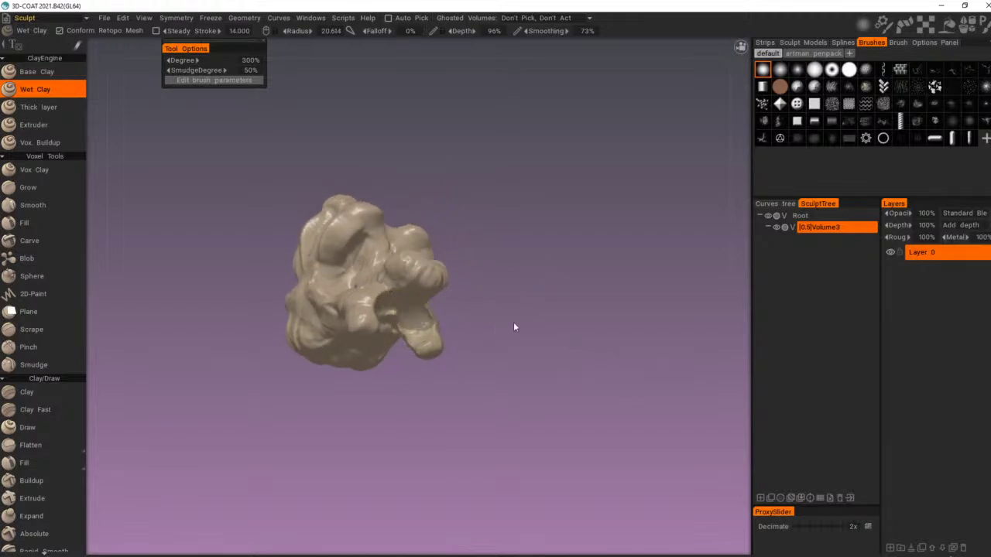
mouse_move(514, 323)
left_mouse_down("alt")
mouse_move(431, 310)
mouse_move(441, 318)
mouse_move(435, 309)
left_mouse_up("alt")
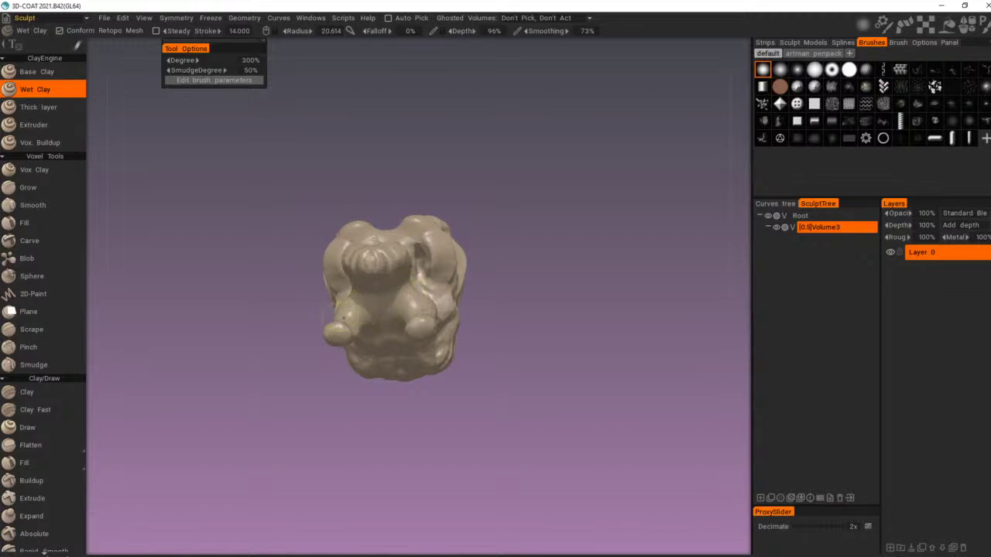
Step: Smooth the front legs into slimmer limbs and shape their ends into small feet
mouse_move(529, 381)
left_mouse_down()
mouse_move(401, 413)
mouse_move(391, 392)
left_mouse_up()
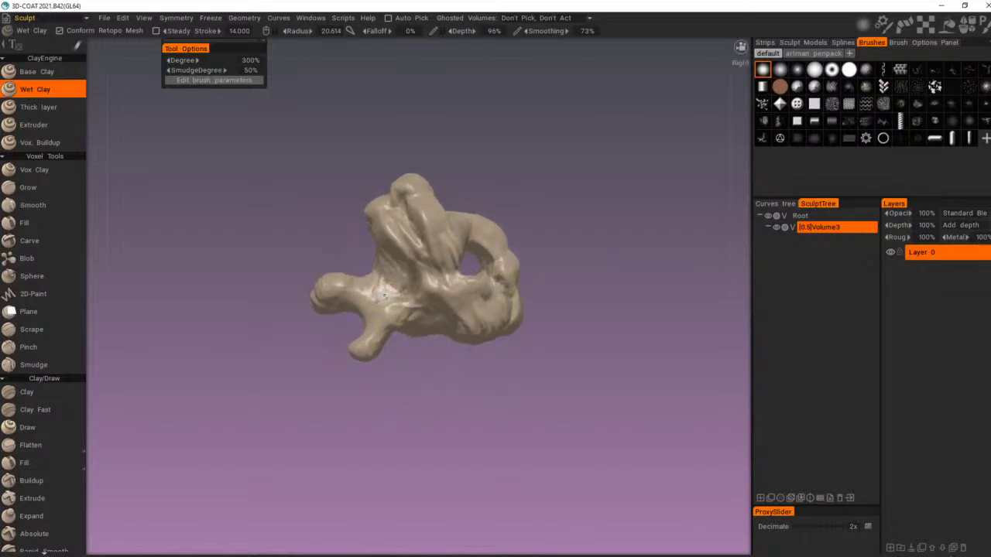
middle_click_drag(384, 295, 465, 407)
mouse_move(469, 365)
left_mouse_down()
mouse_move(600, 385)
mouse_move(548, 446)
mouse_move(508, 433)
left_mouse_up()
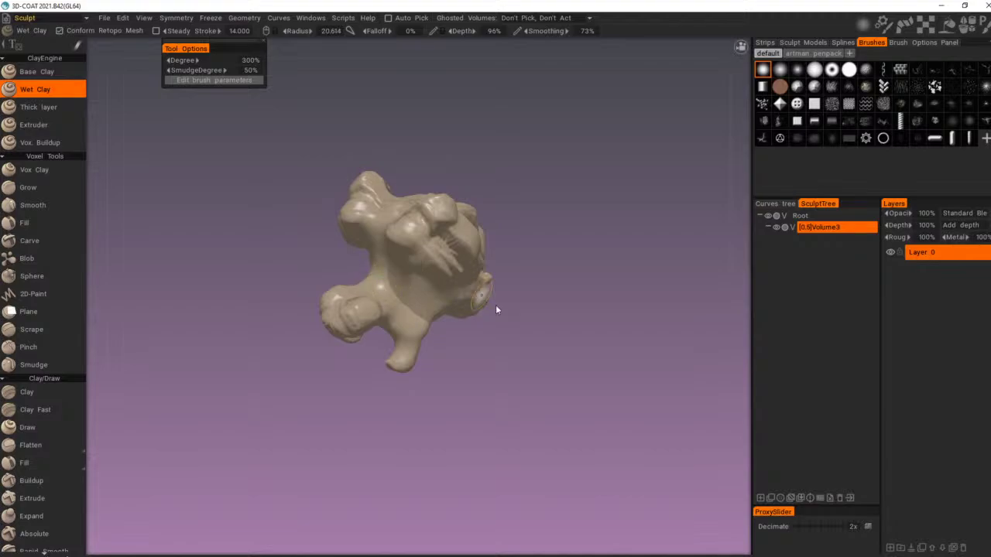
mouse_move(496, 307)
left_mouse_down()
mouse_move(488, 299)
mouse_move(458, 317)
left_mouse_up()
left_click_drag(506, 344, 495, 335)
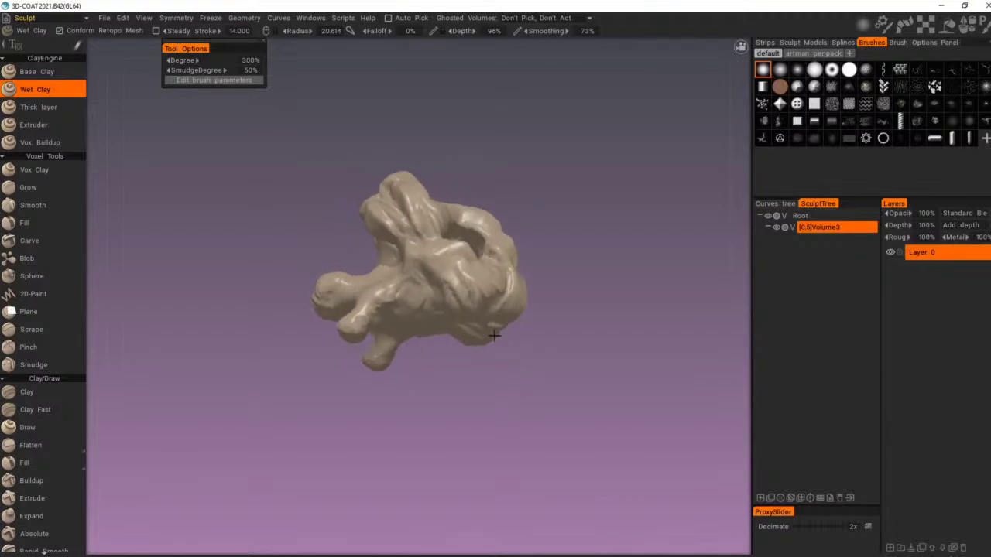
Step: Increase the brush radius to 29.132 and smooth and fill out the lower rear of the body
mouse_move(476, 295)
left_mouse_down()
mouse_move(460, 297)
mouse_move(502, 292)
left_mouse_up()
left_click_drag(552, 319, 518, 318)
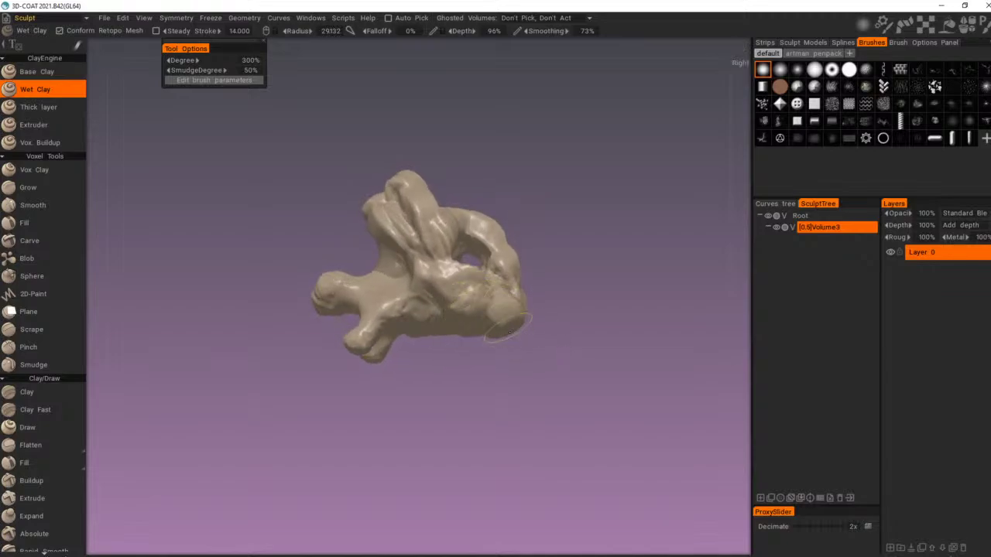
left_click_drag(552, 328, 554, 362)
mouse_move(472, 340)
left_mouse_down()
mouse_move(436, 349)
mouse_move(484, 308)
left_mouse_up()
left_click_drag(541, 387, 401, 460)
left_click_drag(423, 347, 428, 298)
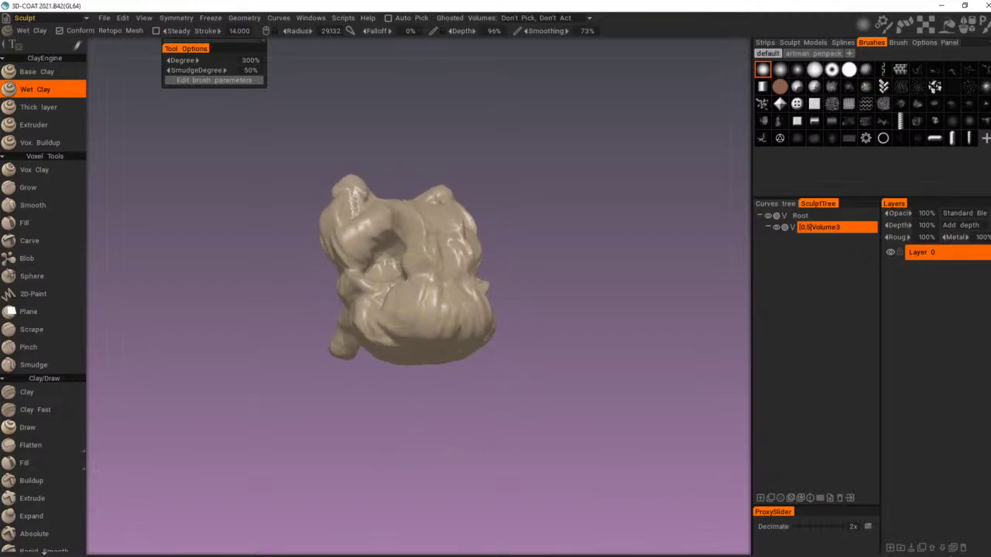
Step: Increase the brush radius to 47.591 and smooth the rough strokes over the whole body, back and flank
mouse_move(536, 234)
left_mouse_down()
mouse_move(578, 253)
mouse_move(511, 257)
mouse_move(573, 256)
mouse_move(563, 264)
left_mouse_up()
scroll(524, 270, "down", 2)
middle_click_drag(564, 264, 520, 297)
mouse_move(521, 296)
left_mouse_down()
mouse_move(561, 268)
mouse_move(521, 289)
left_mouse_up()
right_click_drag(384, 295, 397, 295)
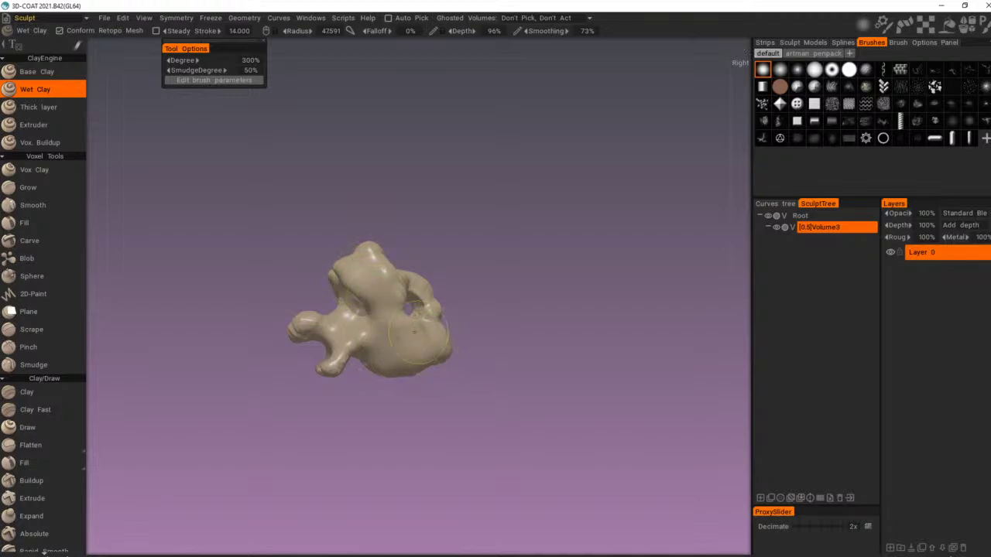
left_click_drag(368, 346, 349, 360)
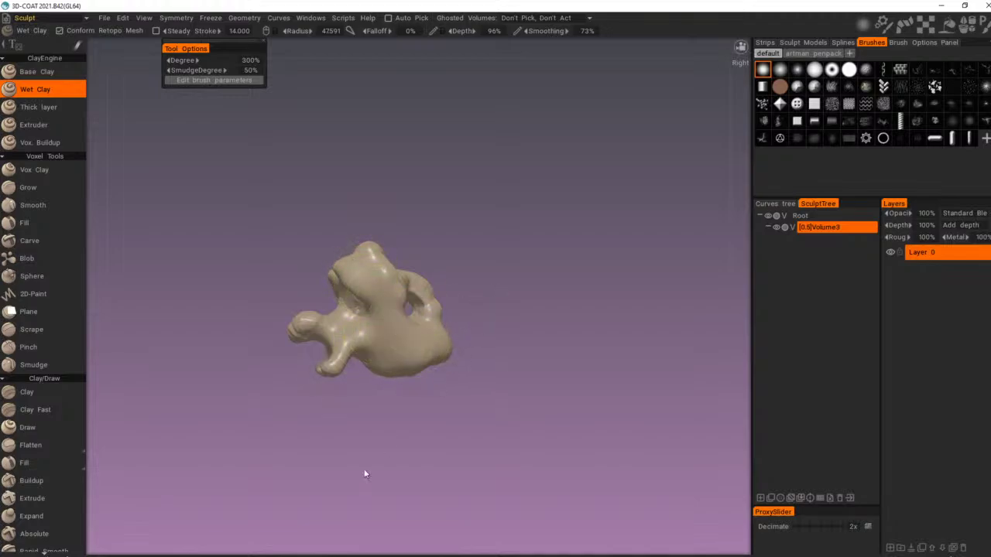
mouse_move(445, 227)
left_mouse_down()
mouse_move(507, 229)
mouse_move(347, 230)
left_mouse_up()
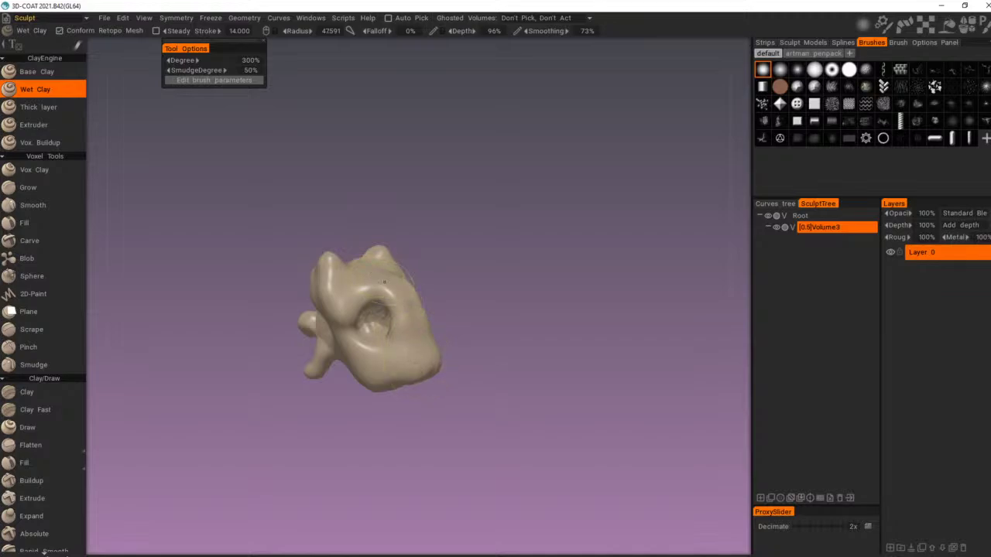
mouse_move(416, 238)
left_mouse_down()
mouse_move(477, 369)
mouse_move(414, 269)
mouse_move(413, 246)
mouse_move(510, 244)
left_mouse_up()
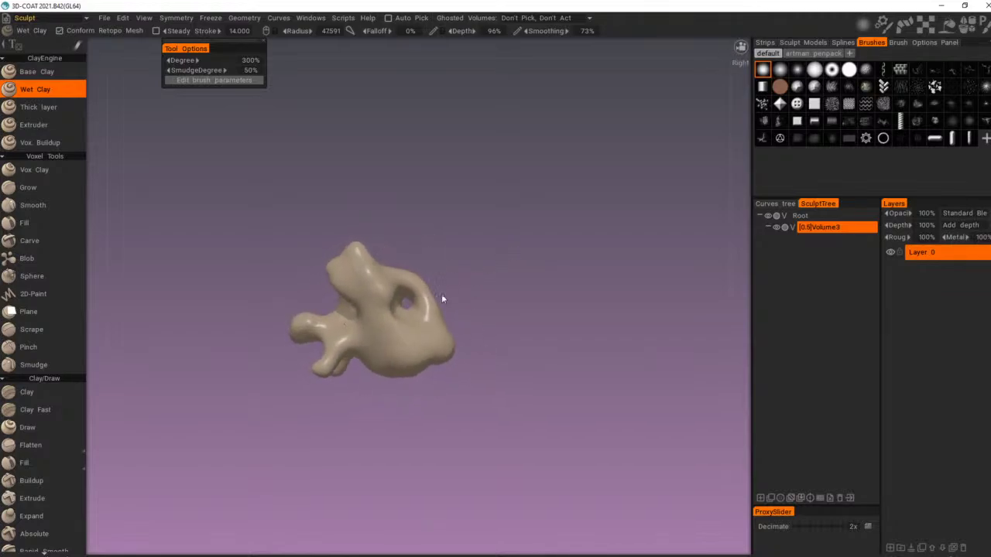
Step: Smooth the rim and inside of the flank hole and the surface around it
scroll(491, 246, "up", 3)
middle_click_drag(507, 251, 556, 235)
scroll(556, 237, "up", 2)
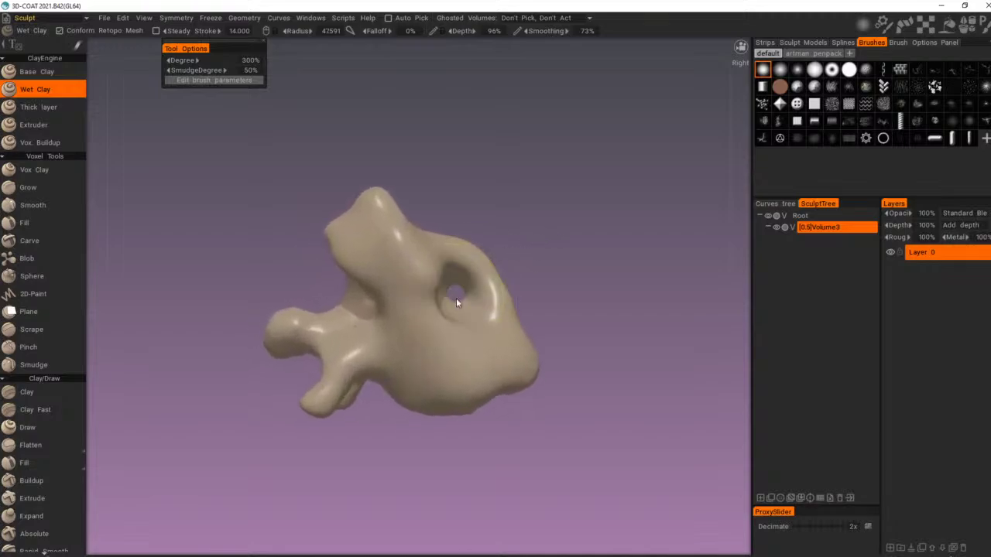
left_click_drag(467, 297, 469, 308, "shift")
mouse_move(548, 254)
left_mouse_down()
mouse_move(340, 276)
mouse_move(551, 243)
mouse_move(504, 220)
mouse_move(458, 267)
left_mouse_up()
scroll(495, 220, "down", 2)
mouse_move(435, 337)
left_mouse_down("shift")
mouse_move(443, 334)
mouse_move(420, 349)
left_mouse_up("shift")
Step: Smooth the upper lumps, the head and the front of the body into soft rounded forms
mouse_move(524, 252)
left_mouse_down()
mouse_move(555, 277)
mouse_move(593, 279)
mouse_move(539, 299)
left_mouse_up()
middle_click_drag(539, 300, 584, 241)
left_click_drag(583, 238, 485, 274)
left_click_drag(393, 288, 395, 274, "shift")
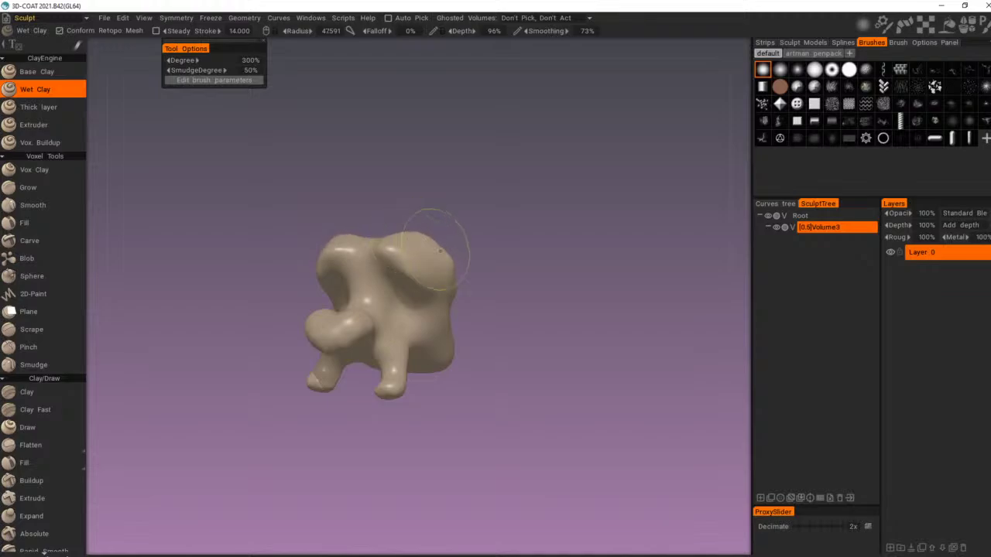
mouse_move(400, 219)
middle_mouse_down()
mouse_move(536, 191)
mouse_move(586, 261)
mouse_move(550, 330)
mouse_move(426, 285)
mouse_move(404, 213)
middle_mouse_up()
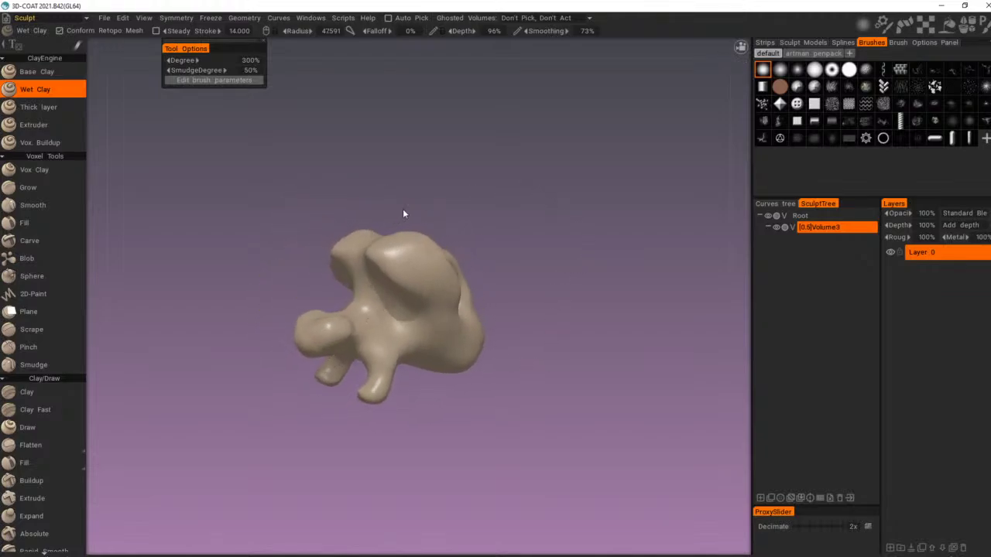
mouse_move(497, 180)
left_mouse_down()
mouse_move(440, 164)
mouse_move(448, 180)
mouse_move(597, 189)
mouse_move(450, 206)
mouse_move(455, 159)
left_mouse_up()
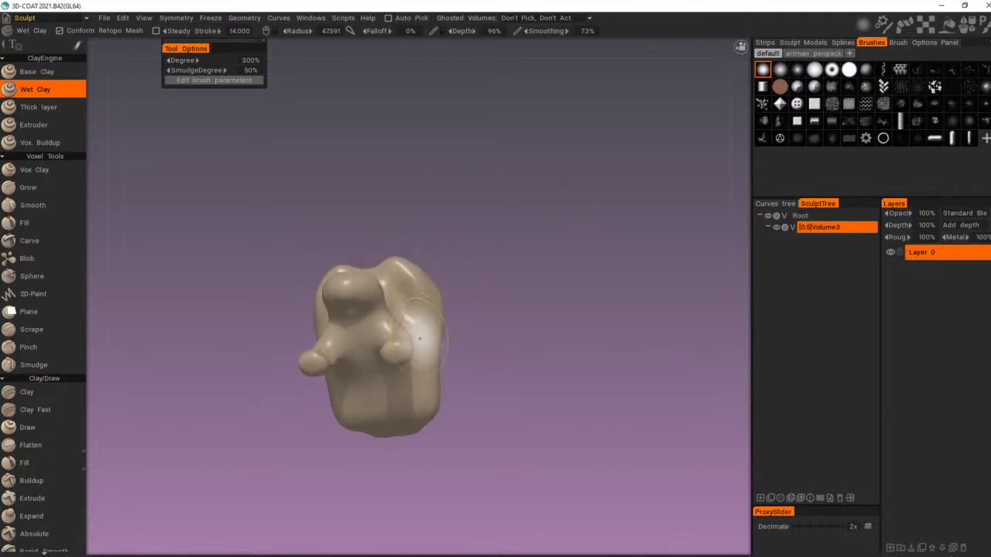
Step: Smooth the front legs at radius 32.646 and the flank and rear at radius 55.720
left_click_drag(461, 323, 480, 321)
right_click_drag(403, 354, 390, 347)
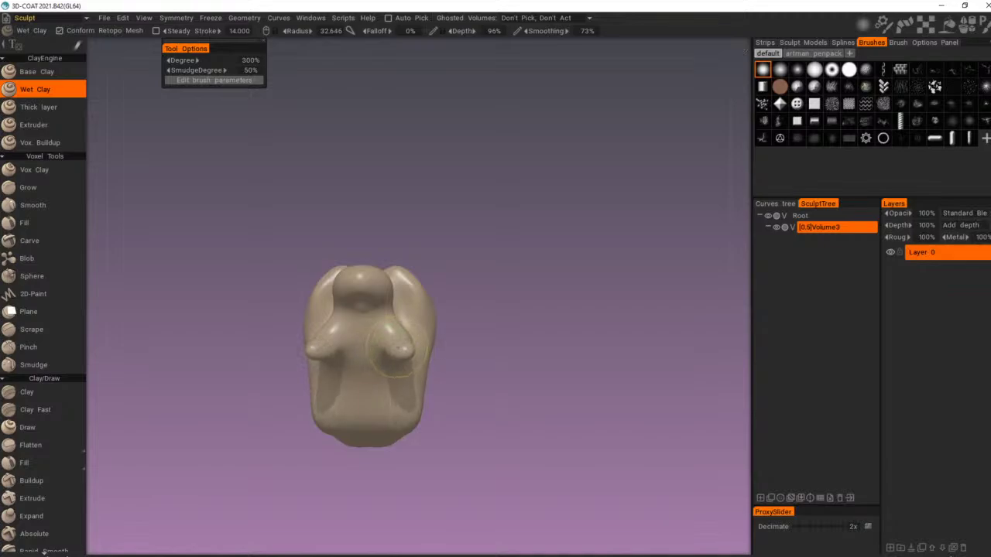
mouse_move(492, 304)
middle_mouse_down()
mouse_move(389, 339)
mouse_move(445, 193)
mouse_move(431, 224)
mouse_move(522, 257)
mouse_move(393, 177)
mouse_move(518, 290)
mouse_move(457, 214)
mouse_move(449, 320)
middle_mouse_up()
right_click_drag(449, 318, 458, 316)
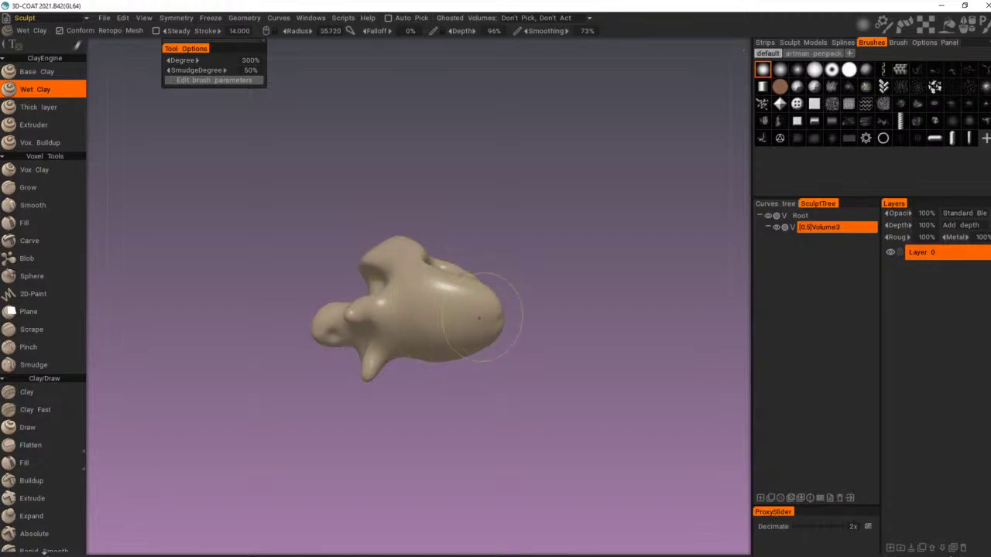
middle_click_drag(496, 221, 584, 257)
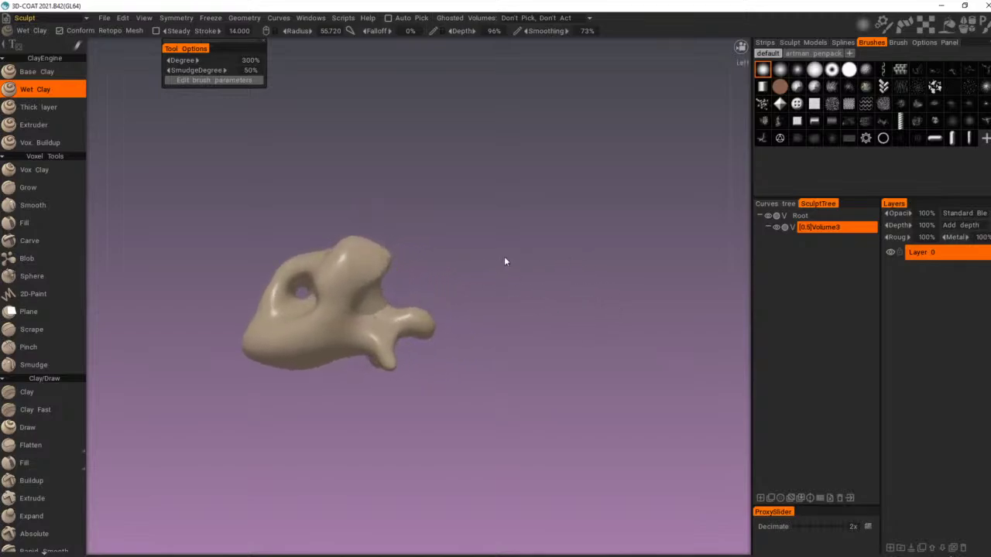
Step: Smooth the transition between the head, the front leg and the body with the large brush
middle_click_drag(506, 260, 586, 280)
mouse_move(367, 299)
left_mouse_down()
mouse_move(361, 284)
mouse_move(362, 322)
left_mouse_up()
left_click_drag(500, 207, 458, 477)
mouse_move(458, 481)
middle_mouse_down()
mouse_move(277, 420)
mouse_move(415, 183)
mouse_move(508, 177)
mouse_move(662, 194)
mouse_move(504, 237)
mouse_move(571, 241)
mouse_move(471, 238)
mouse_move(522, 243)
mouse_move(515, 261)
mouse_move(510, 244)
mouse_move(523, 232)
mouse_move(540, 243)
mouse_move(526, 224)
mouse_move(575, 208)
mouse_move(554, 248)
mouse_move(500, 277)
mouse_move(511, 281)
middle_mouse_up()
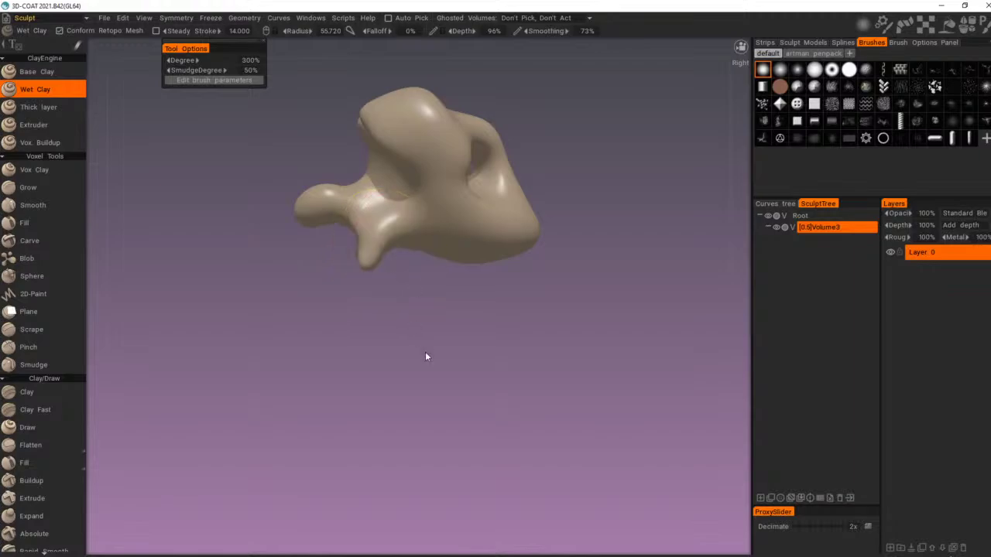
Step: Reduce the brush radius to 21.217 and build up thicker feet at the ends of the front legs with Wet Clay
left_click_drag(425, 352, 362, 248)
right_click_drag(360, 223, 350, 240)
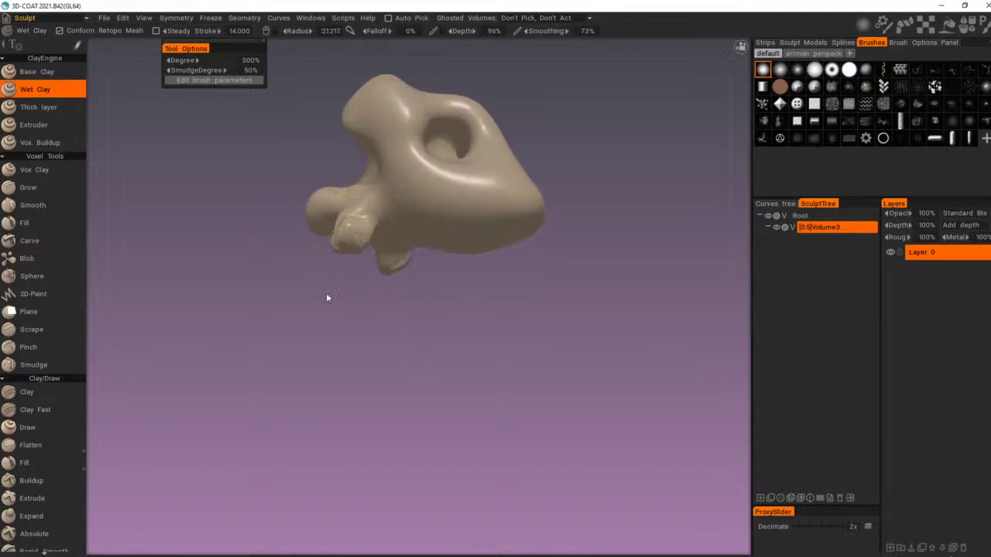
mouse_move(357, 358)
left_mouse_down()
mouse_move(448, 390)
mouse_move(542, 379)
mouse_move(525, 323)
left_mouse_up()
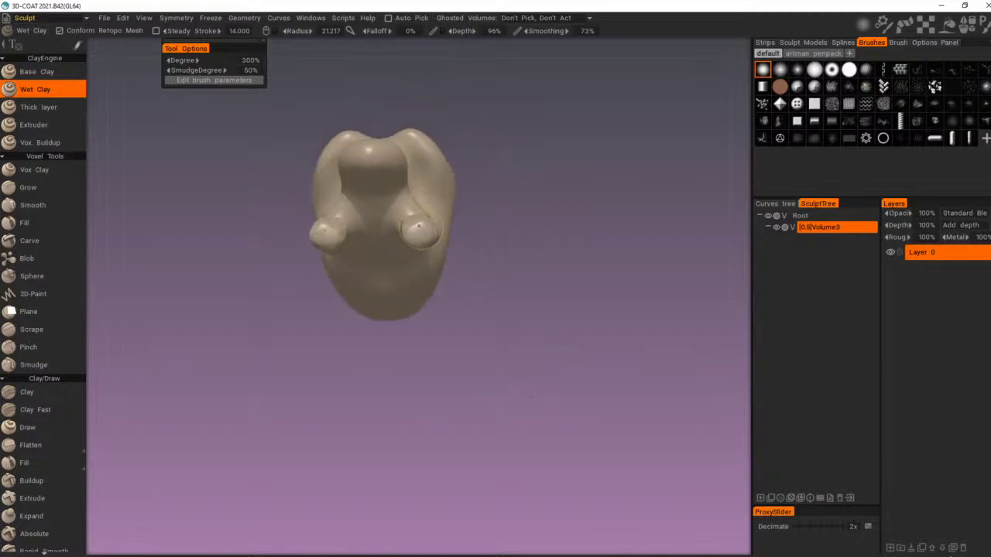
mouse_move(422, 235)
middle_mouse_down()
mouse_move(491, 191)
mouse_move(414, 235)
mouse_move(593, 199)
mouse_move(509, 200)
middle_mouse_up()
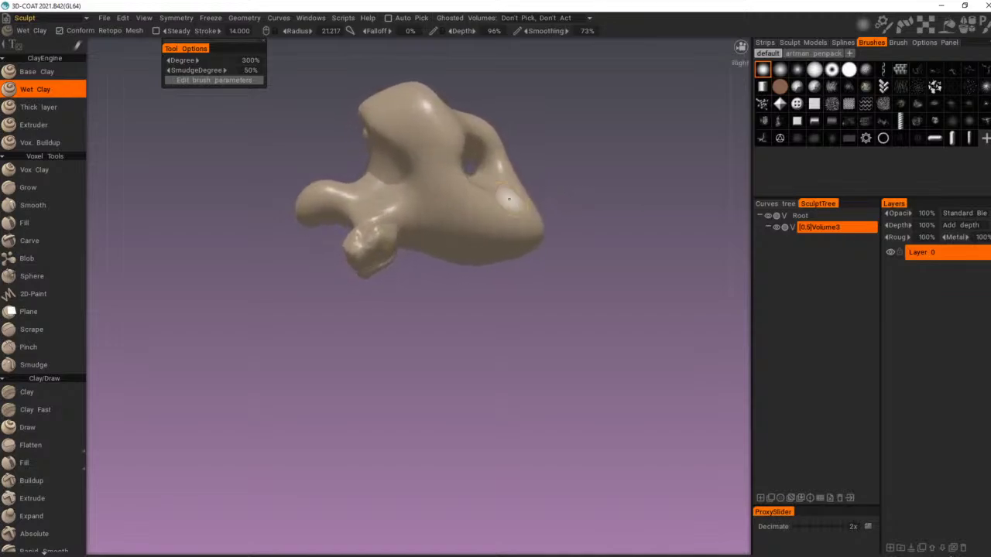
Step: Build up the underside between the front legs with Wet Clay and lower the tool's degree to 100%
mouse_move(489, 245)
middle_mouse_down()
mouse_move(612, 215)
mouse_move(524, 228)
mouse_move(522, 276)
mouse_move(493, 175)
middle_mouse_up()
mouse_move(377, 198)
left_mouse_down()
mouse_move(366, 207)
mouse_move(390, 199)
left_mouse_up()
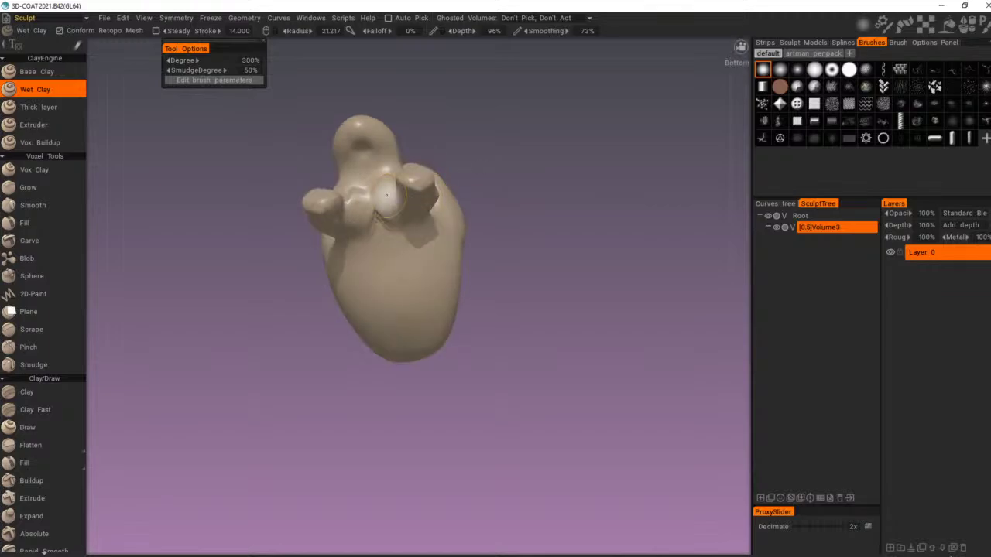
mouse_move(511, 172)
middle_mouse_down()
mouse_move(529, 156)
mouse_move(562, 250)
mouse_move(432, 106)
middle_mouse_up()
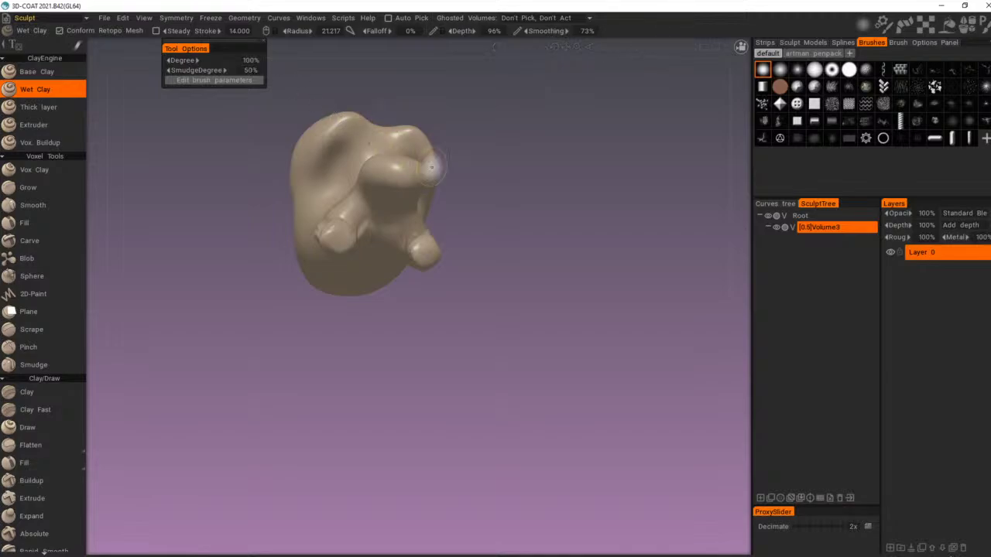
mouse_move(481, 169)
left_mouse_down()
mouse_move(512, 150)
mouse_move(534, 226)
mouse_move(497, 214)
left_mouse_up()
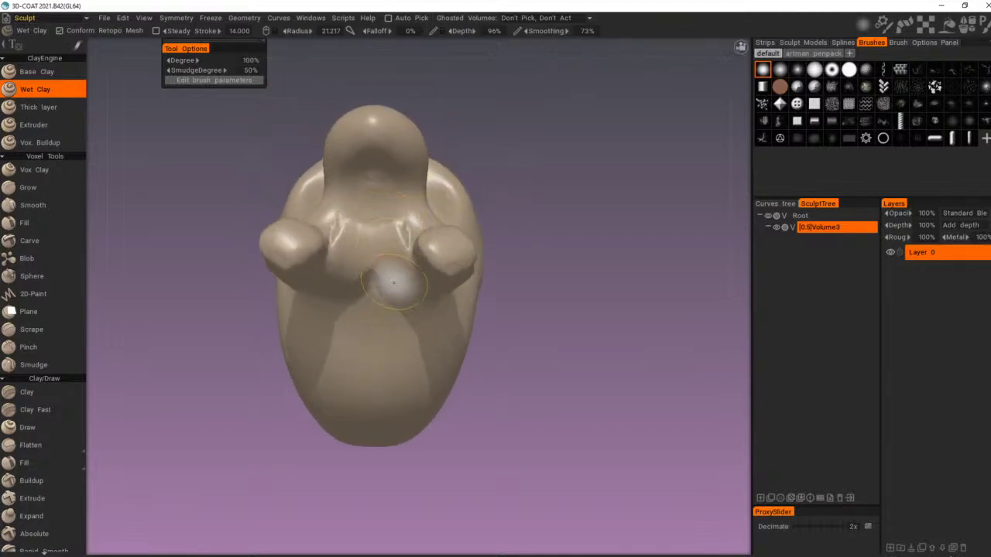
left_click_drag(394, 283, 385, 223)
mouse_move(484, 309)
left_mouse_down()
mouse_move(532, 211)
mouse_move(525, 203)
left_mouse_up()
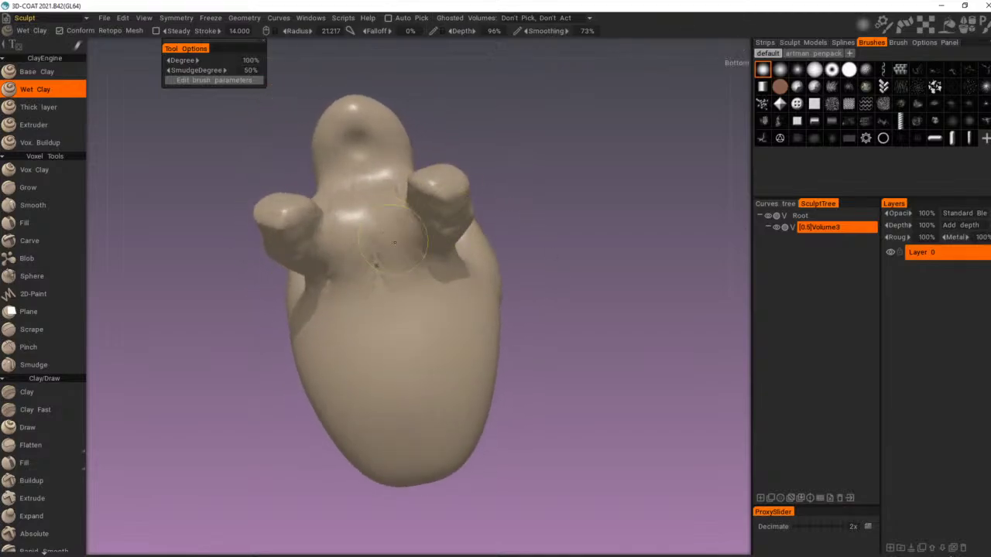
Step: Smooth the belly and the bases of the front legs, enlarging the Wet Clay brush radius to 32.965
left_click_drag(395, 242, 400, 246)
left_click_drag(448, 291, 399, 251)
left_click_drag(454, 332, 402, 285)
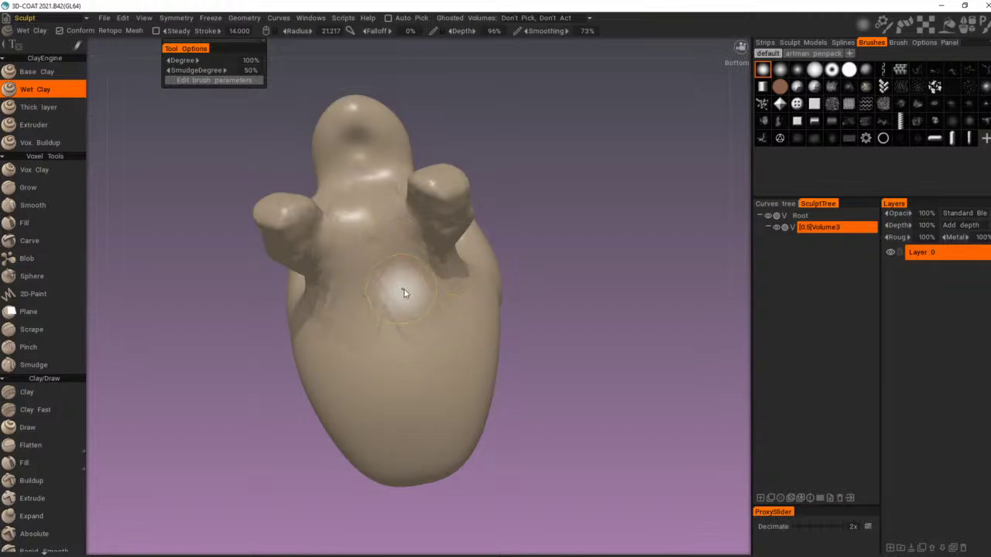
right_click_drag(403, 292, 411, 290)
mouse_move(432, 333)
left_mouse_down()
mouse_move(392, 284)
mouse_move(388, 232)
mouse_move(389, 251)
mouse_move(459, 205)
mouse_move(433, 256)
left_mouse_up()
left_click_drag(407, 284, 386, 296)
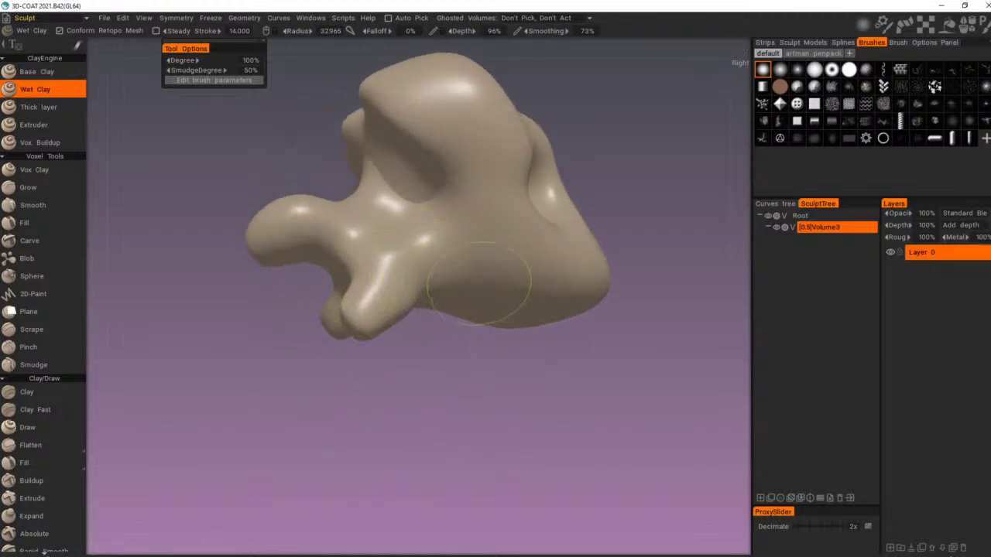
Step: Examine the smoothed creature's head, legs and body from the side, the front and underneath
mouse_move(589, 145)
middle_mouse_down()
mouse_move(547, 168)
mouse_move(648, 224)
mouse_move(601, 230)
mouse_move(592, 203)
middle_mouse_up()
mouse_move(592, 203)
left_mouse_down()
mouse_move(572, 281)
mouse_move(530, 237)
left_mouse_up()
right_click_drag(530, 237, 606, 246)
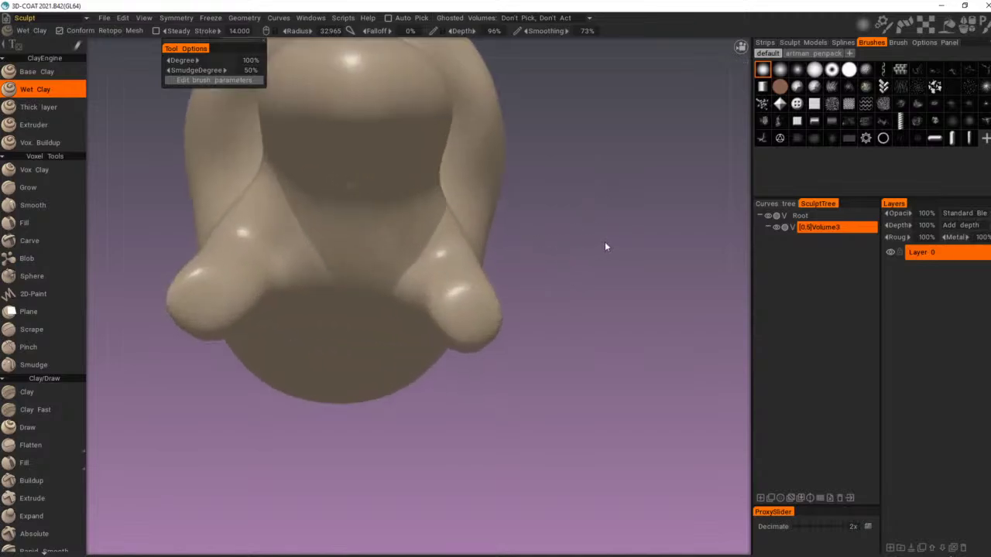
left_click_drag(606, 246, 601, 240)
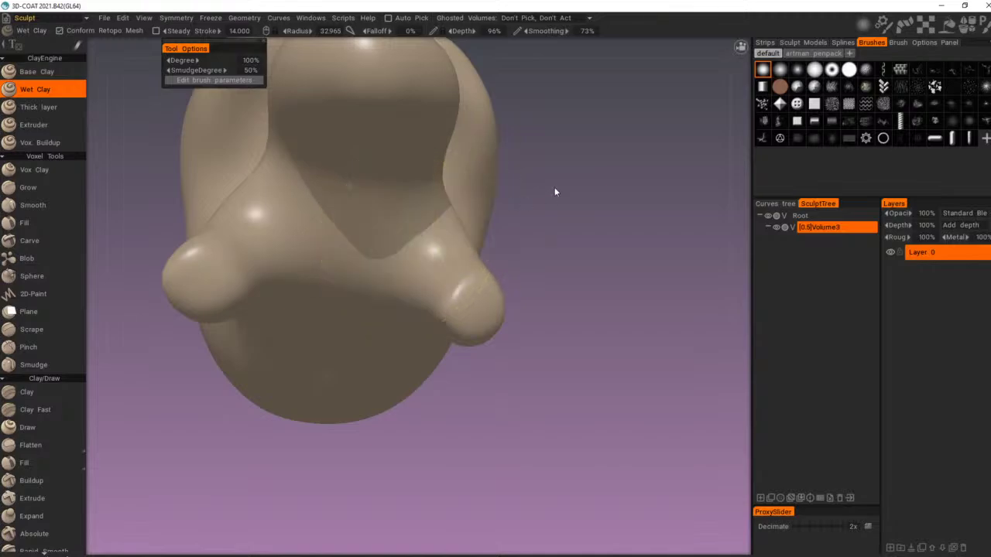
right_click_drag(555, 191, 503, 255)
left_click_drag(502, 254, 378, 285)
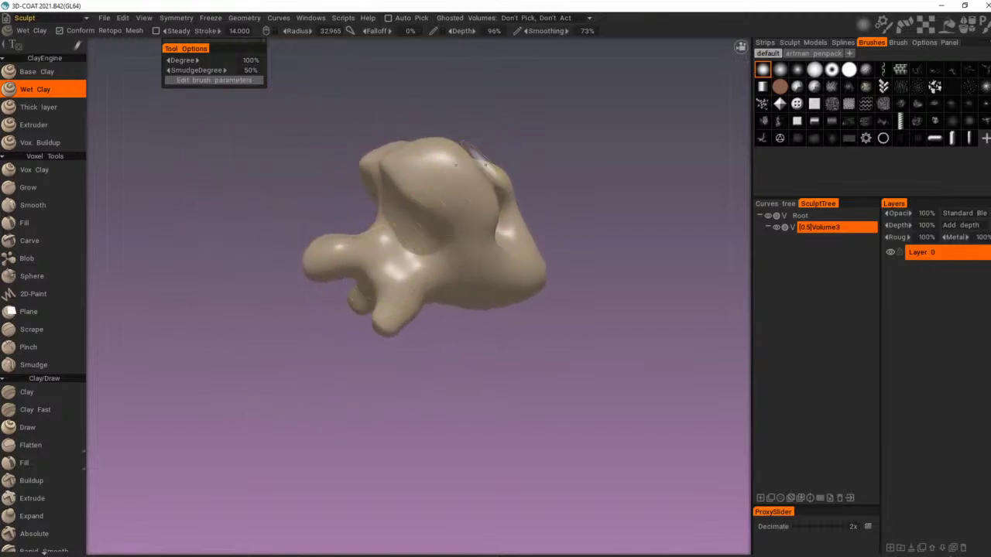
right_click_drag(526, 122, 502, 154)
left_click_drag(502, 154, 387, 160)
mouse_move(402, 148)
left_mouse_down()
mouse_move(536, 135)
mouse_move(581, 295)
mouse_move(522, 348)
mouse_move(420, 248)
mouse_move(488, 146)
mouse_move(483, 164)
left_mouse_up()
right_click_drag(484, 164, 563, 154)
right_click_drag(493, 342, 457, 368)
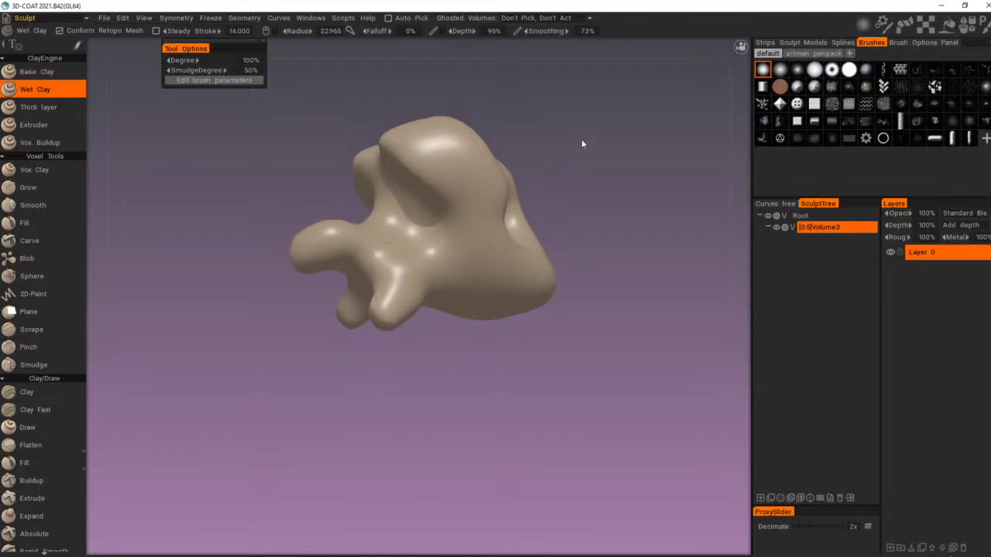
middle_click_drag(583, 141, 555, 173)
right_click_drag(555, 173, 588, 175)
left_click_drag(588, 174, 563, 159)
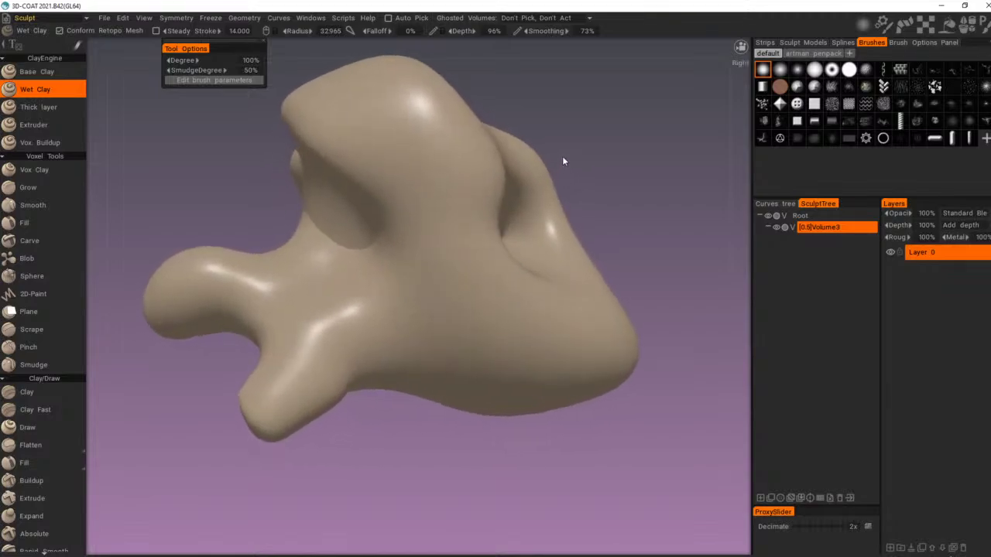
right_click_drag(563, 159, 501, 179)
left_click_drag(502, 179, 574, 211)
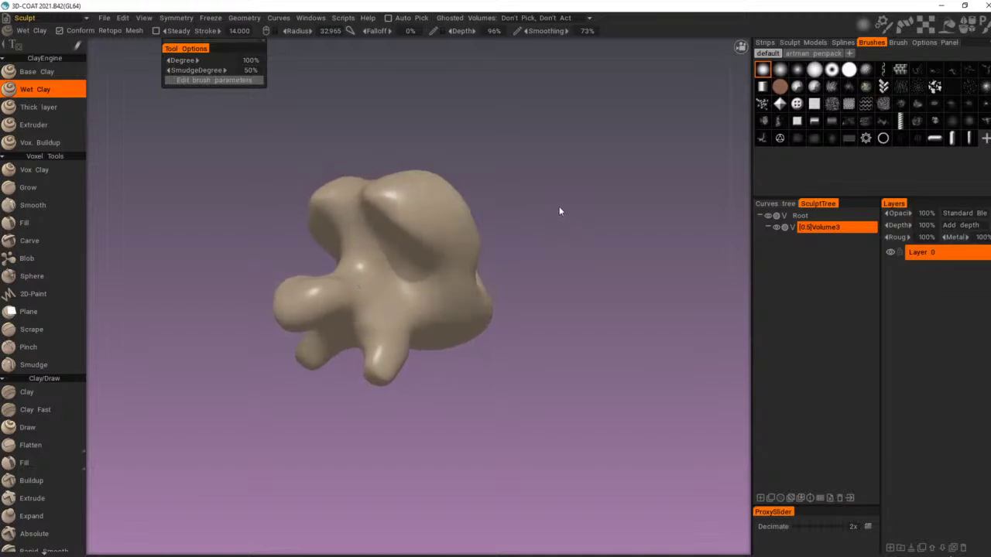
Step: Add a new empty volume alongside the creature and activate the Sphere voxel tool
left_click(56, 109)
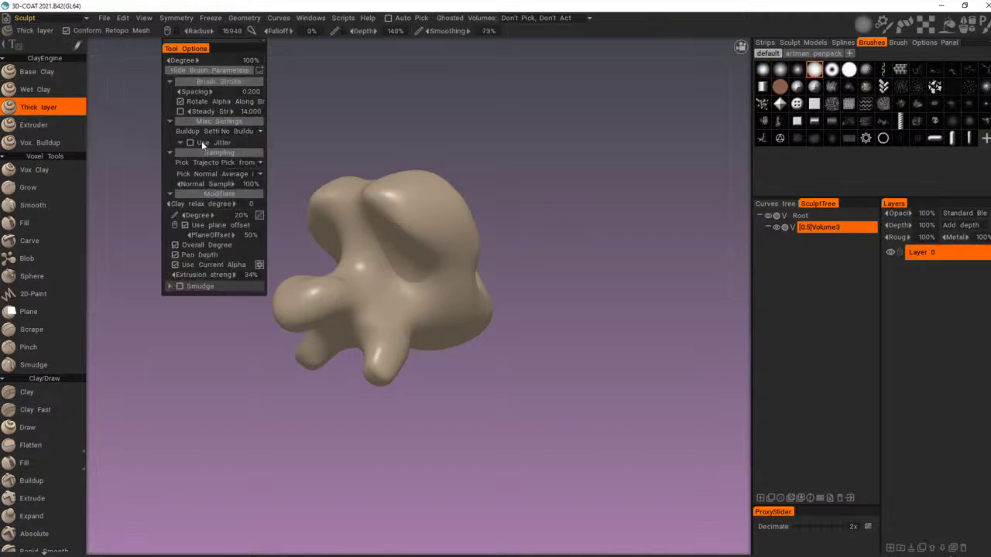
mouse_move(460, 160)
left_mouse_down()
mouse_move(488, 199)
mouse_move(539, 183)
mouse_move(503, 171)
left_mouse_up()
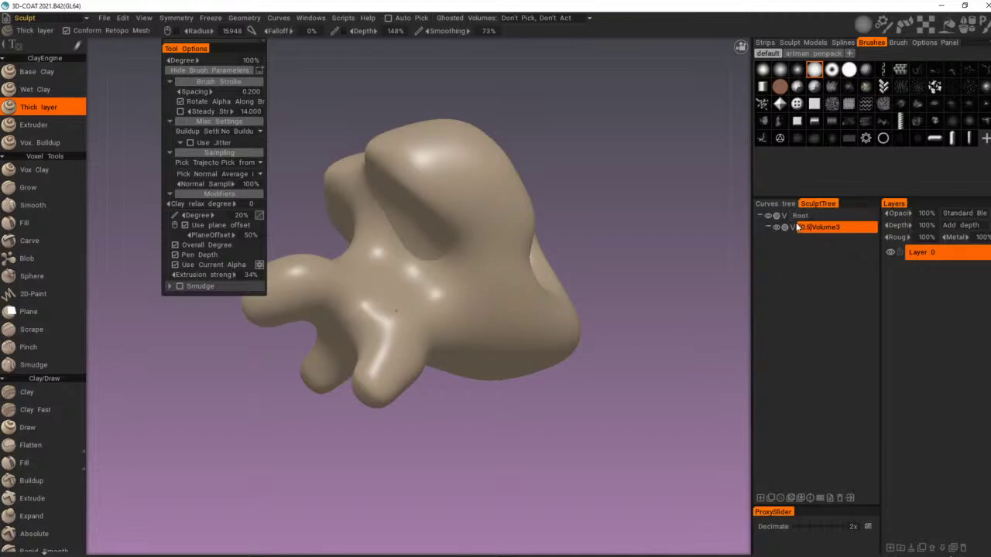
left_click(760, 498)
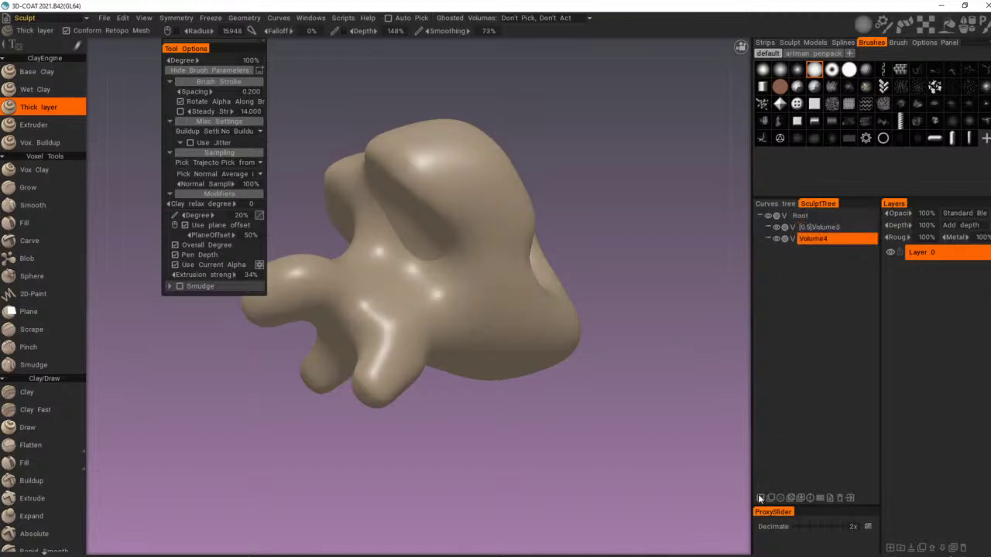
left_click(35, 276)
Step: Draw a pair of bent, jointed legs out from the lower sides of the body with Sphere strokes at radius 28.283
left_click_drag(524, 318, 560, 257, "alt")
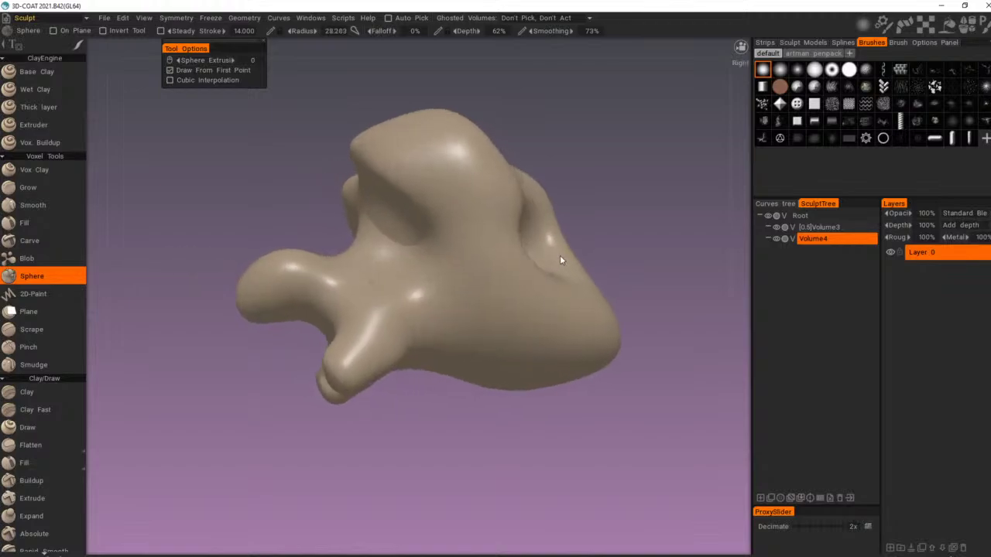
right_click_drag(560, 257, 524, 257, "alt")
left_click_drag(524, 257, 480, 325, "alt")
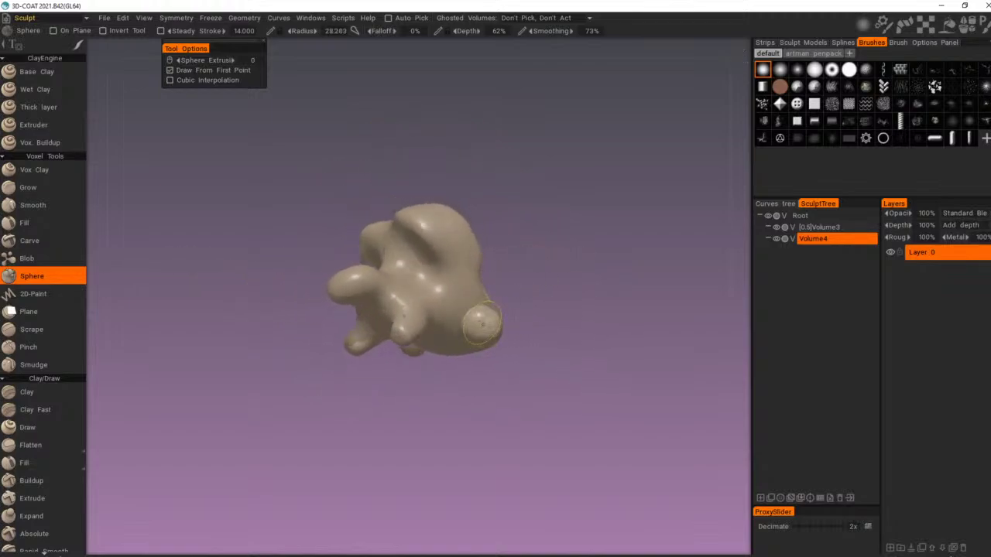
left_click_drag(568, 480, 587, 482, "alt")
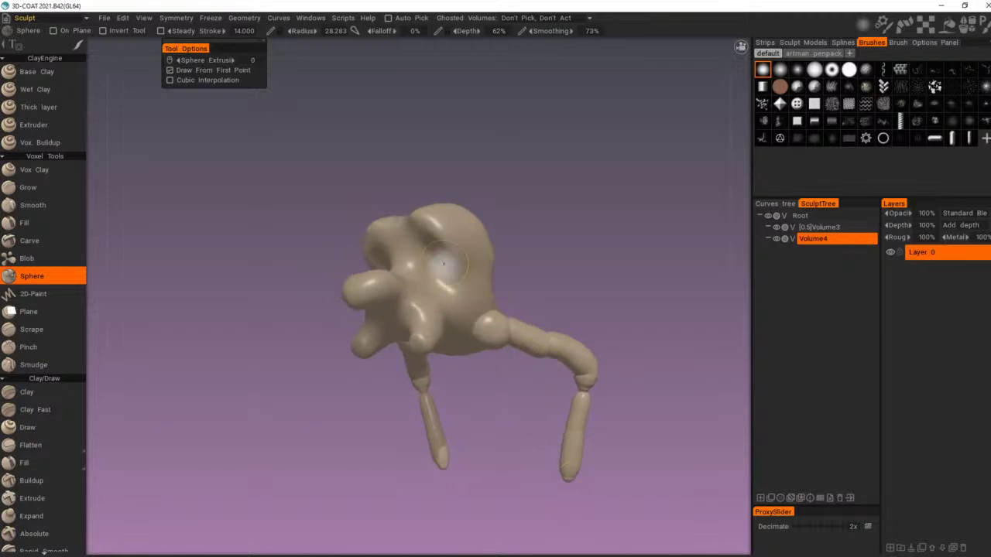
Step: Hide the first creature volume and build a torso with shoulders, arms, middle limbs, neck and head above the legs, using Sphere strokes at radius 22.713
mouse_move(80, 46)
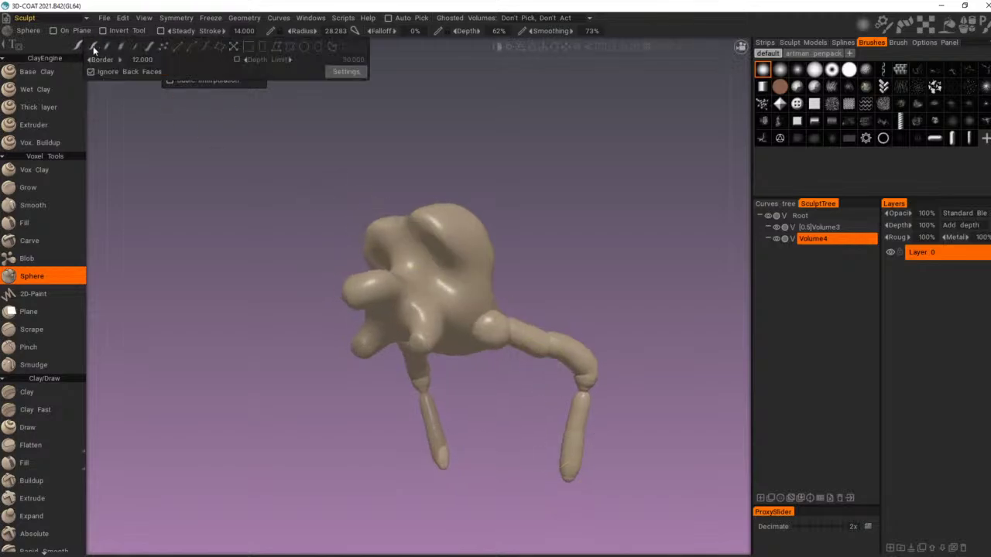
mouse_move(475, 292)
left_mouse_down("alt")
mouse_move(543, 329)
mouse_move(635, 340)
left_mouse_up("alt")
left_click(776, 228)
mouse_move(509, 331)
left_mouse_down()
mouse_move(496, 327)
mouse_move(470, 279)
mouse_move(482, 227)
mouse_move(529, 181)
mouse_move(573, 180)
left_mouse_up()
right_click_drag(577, 196, 559, 191)
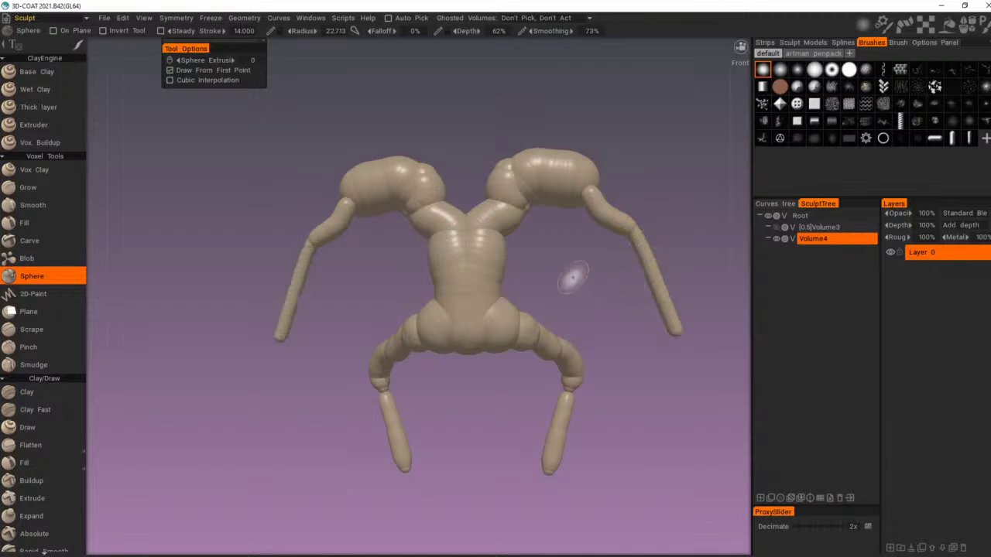
left_click_drag(607, 304, 583, 337, "alt")
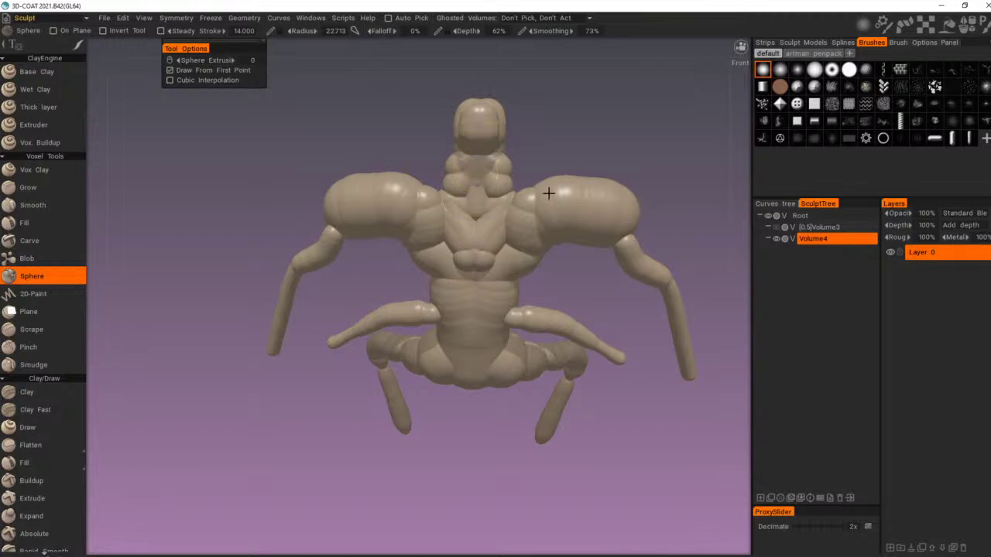
left_click_drag(548, 193, 482, 171, "alt")
left_click(395, 134)
left_click_drag(463, 251, 495, 239, "alt")
key("ctrl+z")
key("ctrl+z")
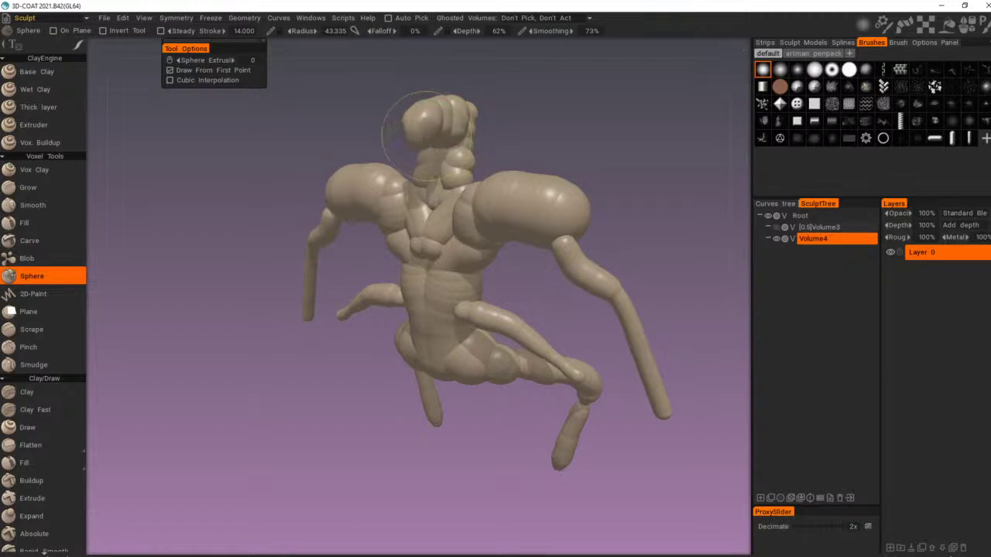
Step: Draw a pair of thick Sphere strokes down the figure's upper back at radius 43.335
mouse_move(546, 194)
left_mouse_down("alt")
mouse_move(392, 164)
mouse_move(358, 170)
left_mouse_up("alt")
mouse_move(435, 185)
left_mouse_down()
mouse_move(456, 260)
mouse_move(432, 259)
left_mouse_up()
left_click_drag(532, 312, 449, 282, "alt")
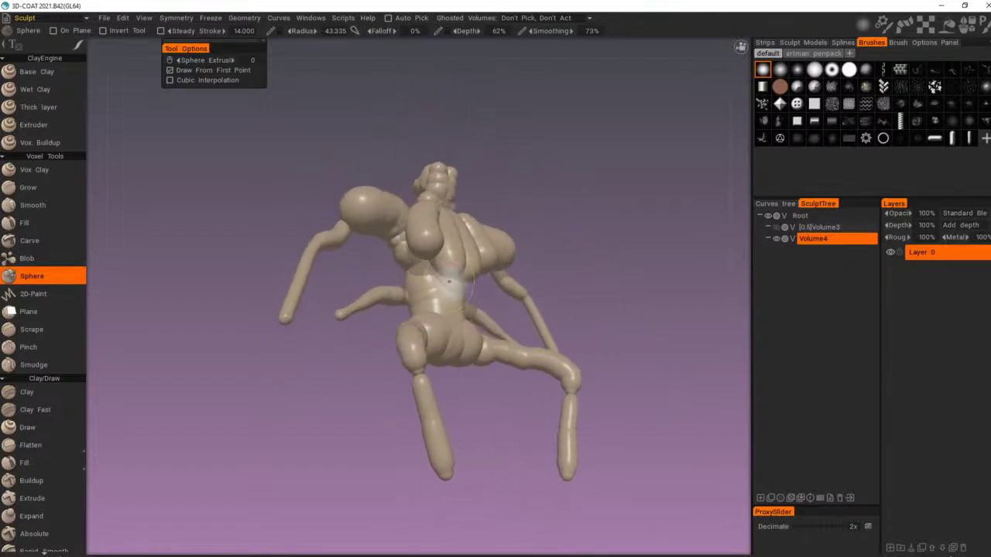
right_click_drag(442, 366, 474, 341)
mouse_move(418, 258)
left_mouse_down("alt")
mouse_move(469, 269)
mouse_move(555, 260)
left_mouse_up("alt")
left_click_drag(465, 236, 455, 319)
left_click_drag(478, 418, 476, 388, "alt")
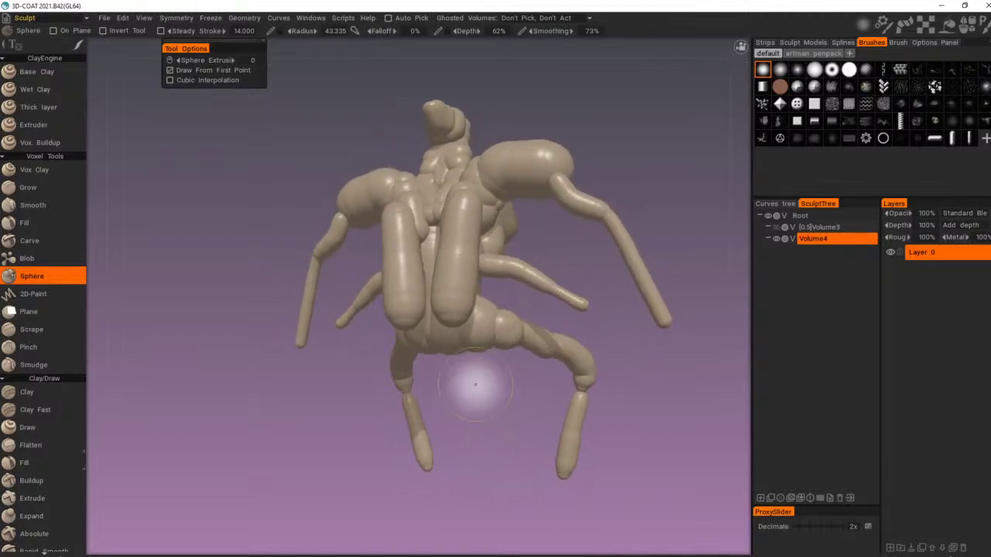
key("ctrl+z")
Step: Add short Sphere strokes on the lower front of the torso and thicken the lower legs into long columns with rounded knees
mouse_move(466, 277)
left_mouse_down()
mouse_move(482, 326)
mouse_move(490, 316)
left_mouse_up()
right_click_drag(490, 316, 375, 400)
mouse_move(375, 400)
left_mouse_down("alt")
mouse_move(593, 376)
mouse_move(536, 376)
mouse_move(514, 486)
left_mouse_up("alt")
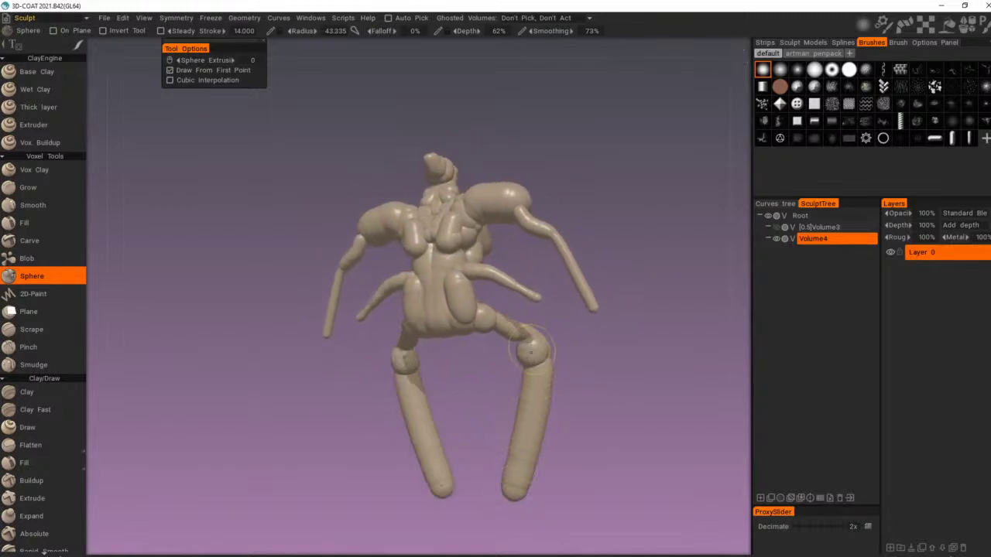
left_click_drag(530, 352, 532, 362)
left_click_drag(515, 489, 461, 472, "alt")
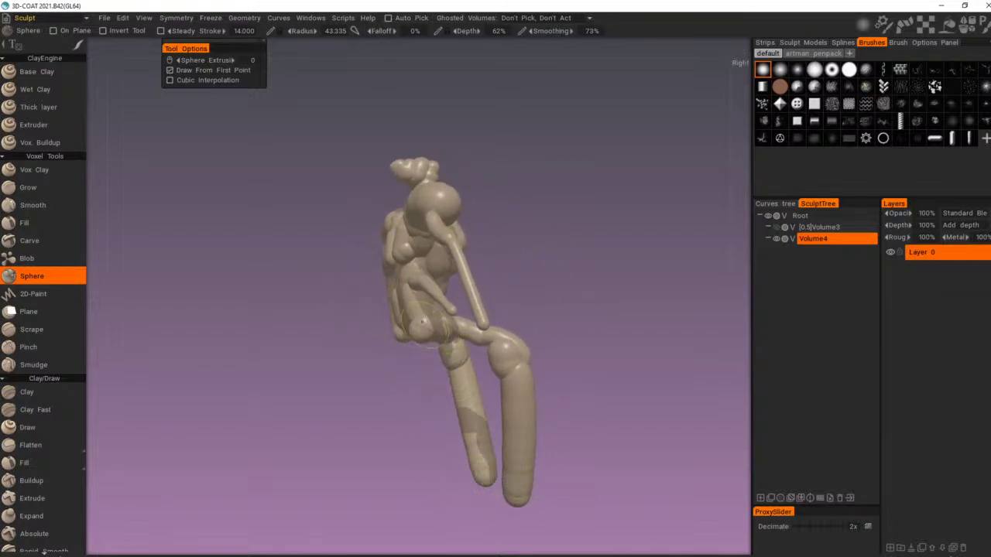
mouse_move(423, 360)
left_mouse_down("alt")
mouse_move(444, 392)
mouse_move(415, 368)
left_mouse_up("alt")
mouse_move(381, 422)
left_mouse_down("alt")
mouse_move(438, 428)
mouse_move(423, 434)
mouse_move(404, 372)
mouse_move(342, 406)
left_mouse_up("alt")
key("ctrl+z")
key("ctrl+z")
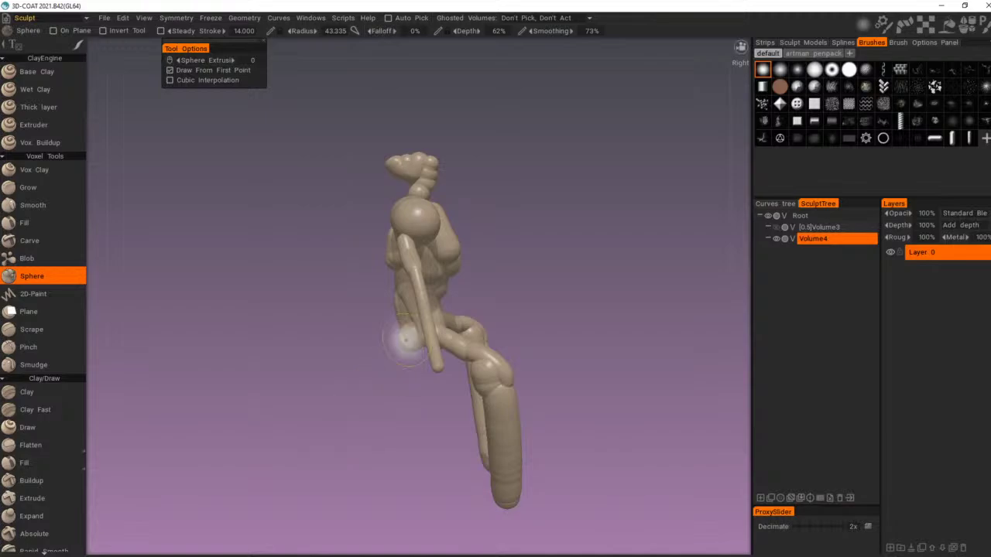
Step: Draw a second pair of legs forward from the hips, with long thighs, rounded knees and thick lower legs, at radius 43.335
left_click_drag(408, 338, 334, 411)
right_click_drag(364, 493, 416, 454)
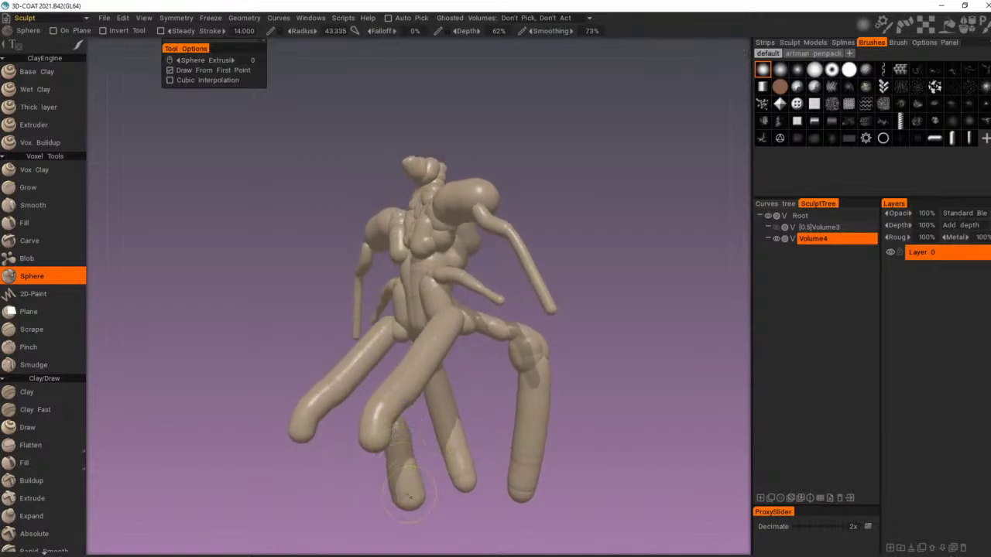
left_click_drag(381, 426, 419, 538)
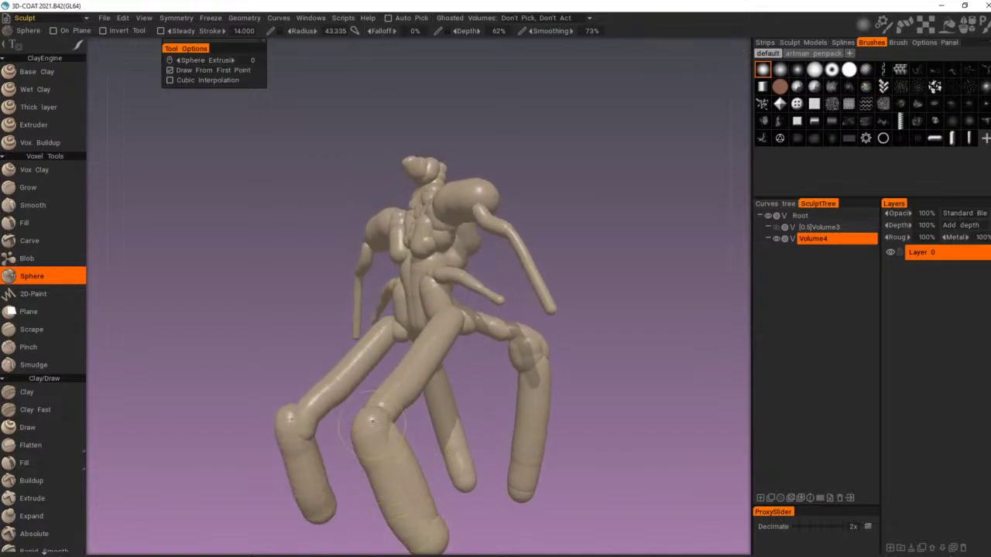
left_click_drag(425, 424, 564, 441, "alt")
mouse_move(564, 438)
right_mouse_down()
mouse_move(577, 424)
mouse_move(637, 436)
mouse_move(518, 390)
mouse_move(404, 364)
mouse_move(422, 284)
right_mouse_up()
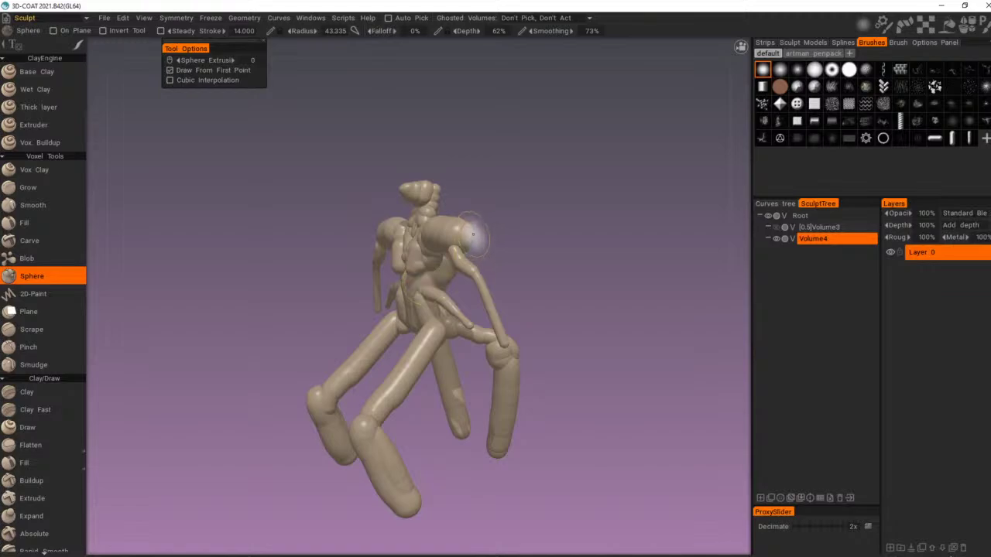
Step: Resample the new volume with a density modulation factor of 0.250 and Good resampling quality
key("ctrl+r")
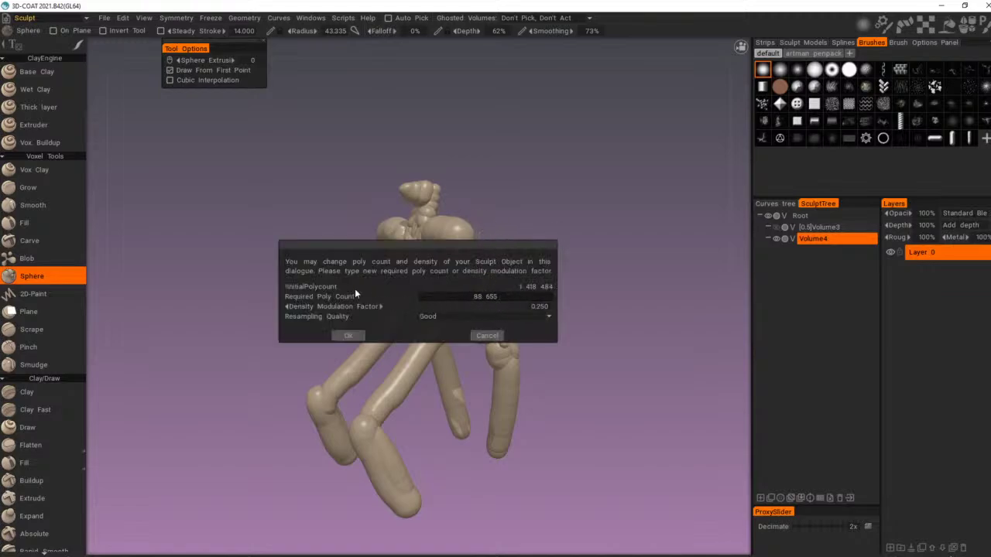
left_click(354, 336)
right_click_drag(498, 210, 435, 172)
Step: Reshape the shoulders, arms and upper torso with the Move tool at radius 155
scroll(50, 435, "down", 6)
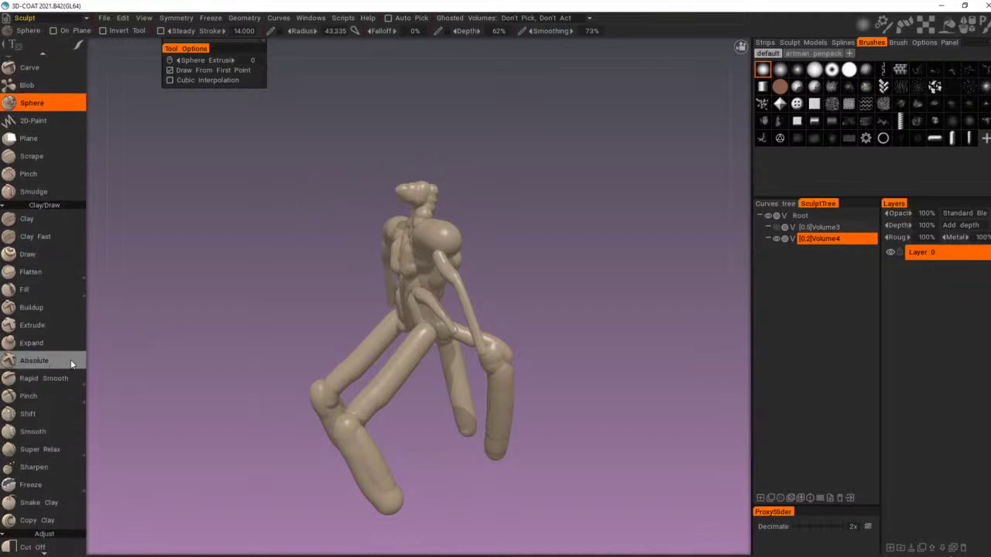
left_click(72, 362)
left_click(417, 343)
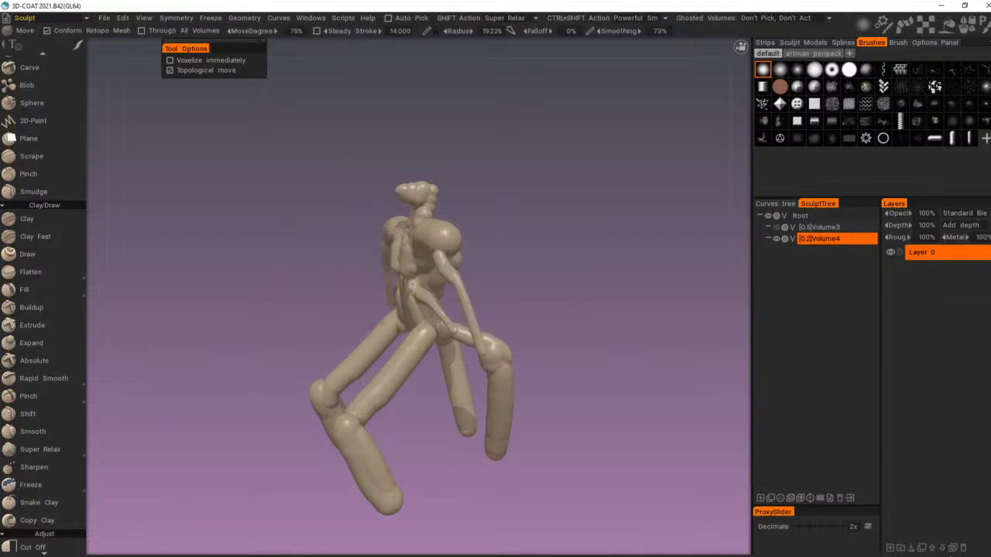
right_click_drag(431, 299, 466, 264)
mouse_move(437, 238)
left_mouse_down()
mouse_move(511, 221)
mouse_move(440, 237)
mouse_move(397, 226)
left_mouse_up()
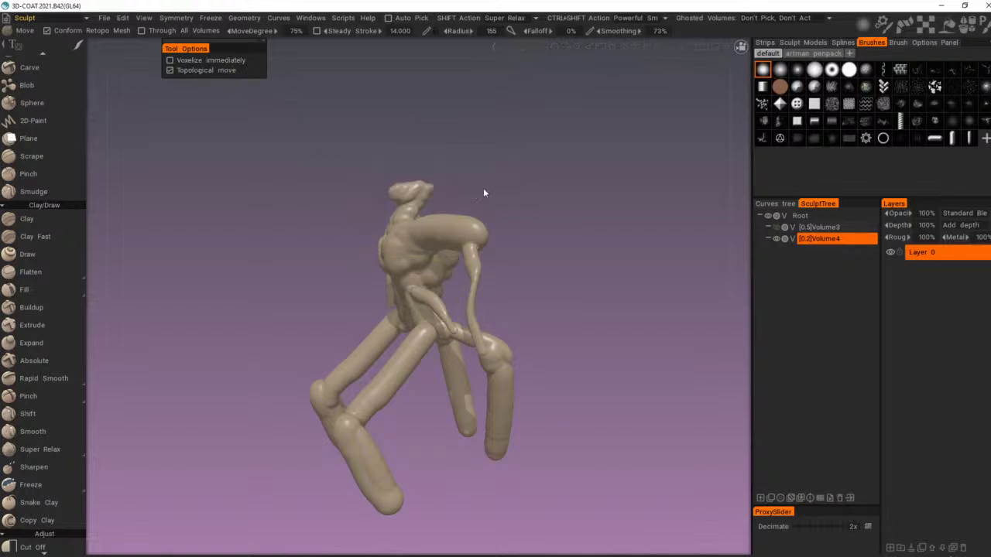
left_click_drag(484, 193, 440, 166)
mouse_move(431, 220)
left_mouse_down()
mouse_move(442, 201)
mouse_move(442, 213)
left_mouse_up()
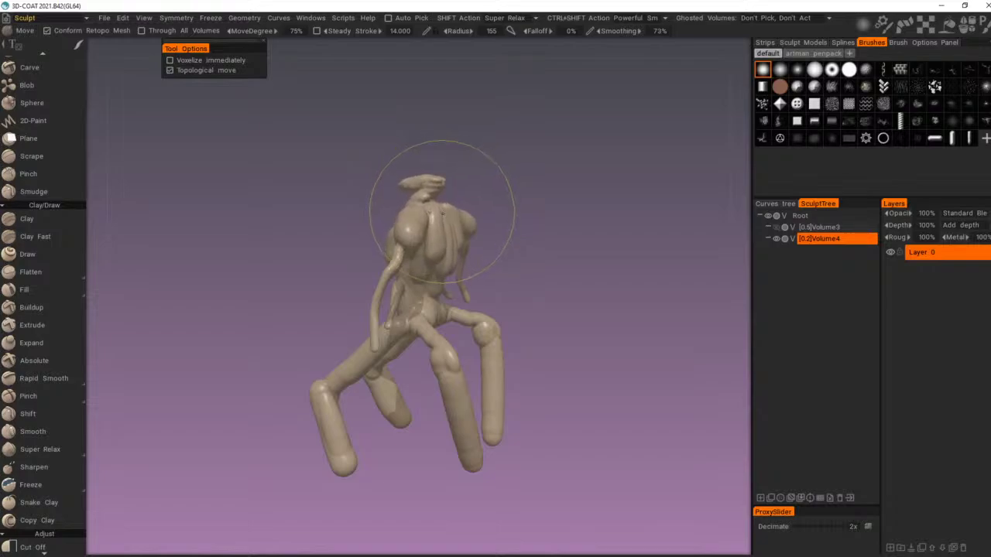
Step: Spread the front legs outward at the knees and bend the lower legs with the Move tool
mouse_move(503, 182)
left_mouse_down()
mouse_move(535, 165)
mouse_move(656, 164)
mouse_move(541, 189)
mouse_move(581, 172)
mouse_move(553, 137)
mouse_move(436, 279)
left_mouse_up()
key("bracketleft")
key("bracketleft")
key("bracketleft")
mouse_move(569, 153)
left_mouse_down()
mouse_move(677, 125)
mouse_move(614, 125)
mouse_move(610, 336)
mouse_move(575, 331)
left_mouse_up()
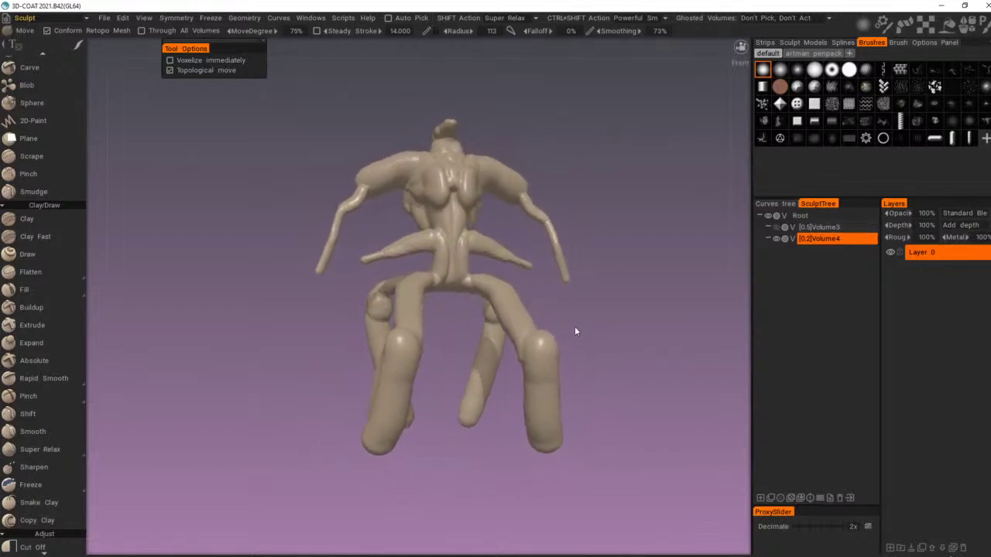
key("bracketright")
key("bracketright")
key("bracketright")
key("bracketright")
mouse_move(534, 378)
left_mouse_down()
mouse_move(583, 362)
mouse_move(536, 322)
left_mouse_up()
mouse_move(641, 367)
left_mouse_down()
mouse_move(583, 366)
mouse_move(495, 324)
mouse_move(542, 323)
mouse_move(539, 310)
left_mouse_up()
mouse_move(508, 381)
left_mouse_down()
mouse_move(519, 383)
mouse_move(515, 394)
left_mouse_up()
mouse_move(600, 286)
left_mouse_down()
mouse_move(559, 278)
mouse_move(511, 243)
mouse_move(712, 226)
mouse_move(692, 241)
mouse_move(630, 237)
left_mouse_up()
right_click_drag(523, 279, 466, 271)
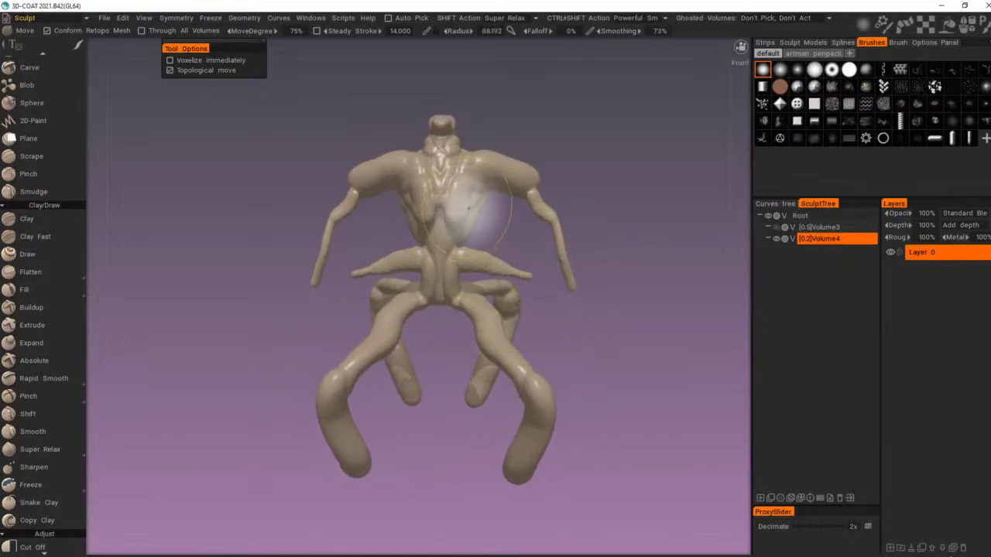
Step: Arch the crown of the head upward with the Move tool at radius 88.192
mouse_move(526, 129)
left_mouse_down()
mouse_move(431, 148)
mouse_move(528, 128)
left_mouse_up()
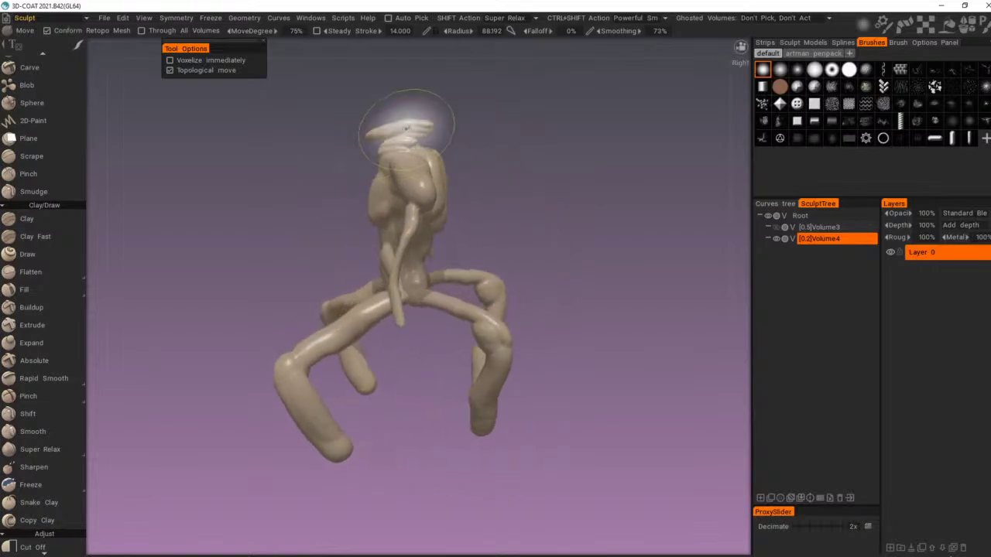
mouse_move(405, 132)
left_mouse_down()
mouse_move(398, 117)
mouse_move(426, 143)
left_mouse_up()
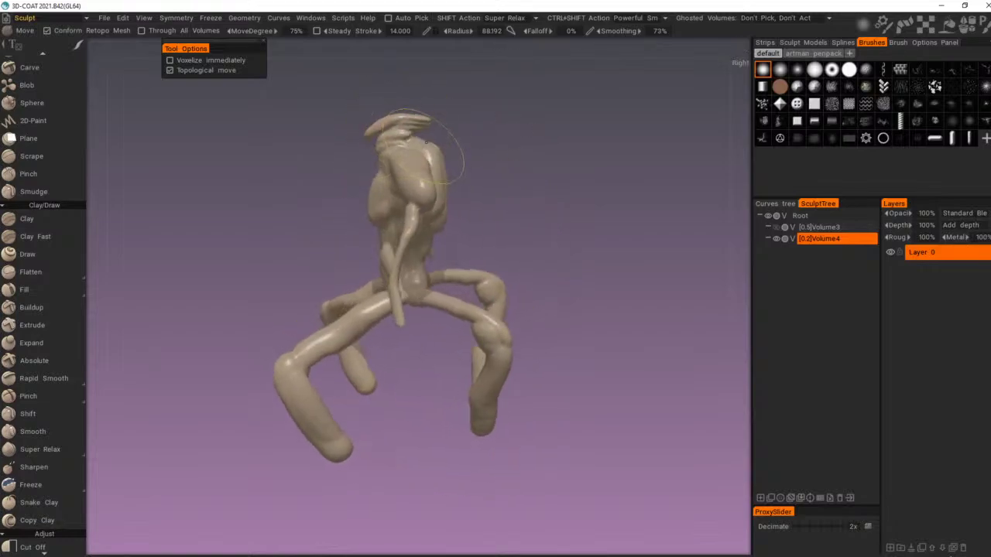
mouse_move(530, 147)
left_mouse_down()
mouse_move(658, 147)
mouse_move(670, 112)
mouse_move(590, 145)
mouse_move(651, 136)
left_mouse_up()
Step: Reshape the thighs and hip joints of the legs with the Move tool, at radius 88.192 and then 56.019
left_click_drag(483, 300, 460, 303)
left_click_drag(561, 331, 470, 315)
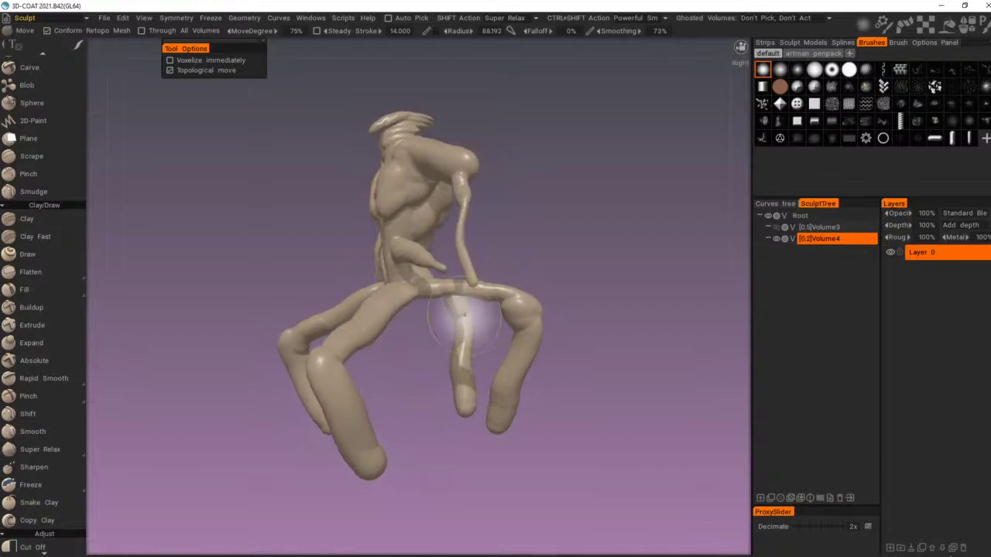
left_click_drag(405, 298, 398, 289)
left_click_drag(408, 380, 451, 398)
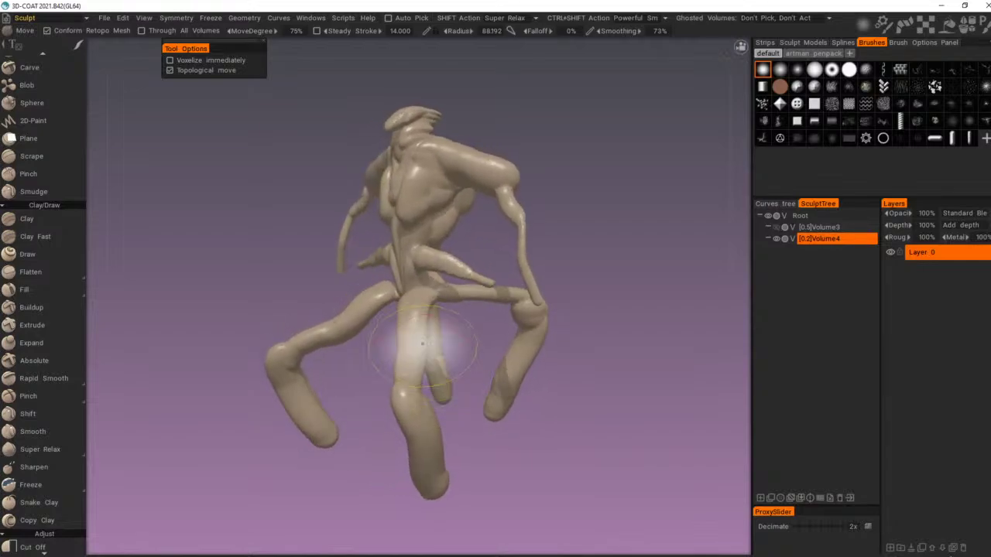
left_click_drag(424, 344, 410, 311)
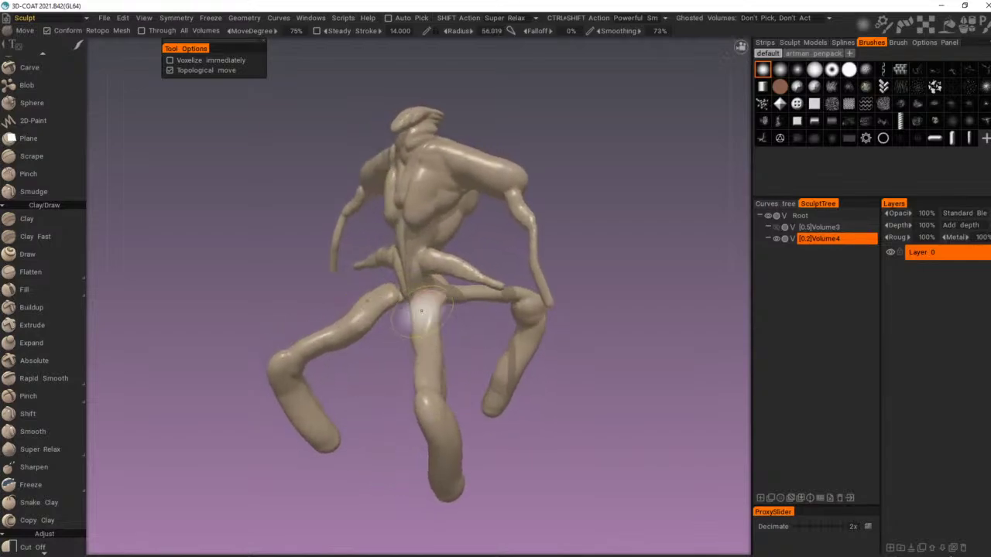
right_click_drag(421, 311, 567, 144)
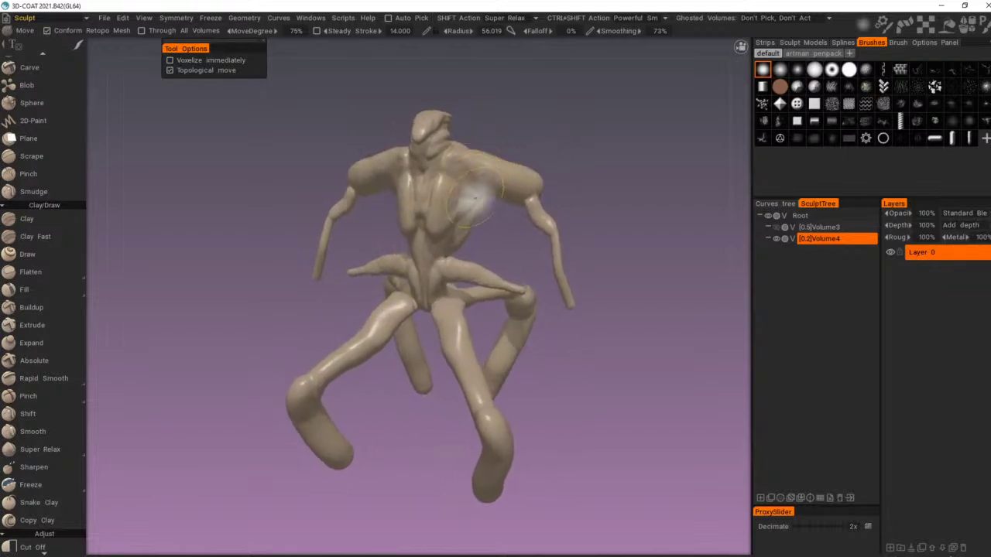
Step: Switch to a tighter round brush alpha and pull the shoulders and upper back up toward the neck at radius 102 and 50% move degree
key("space")
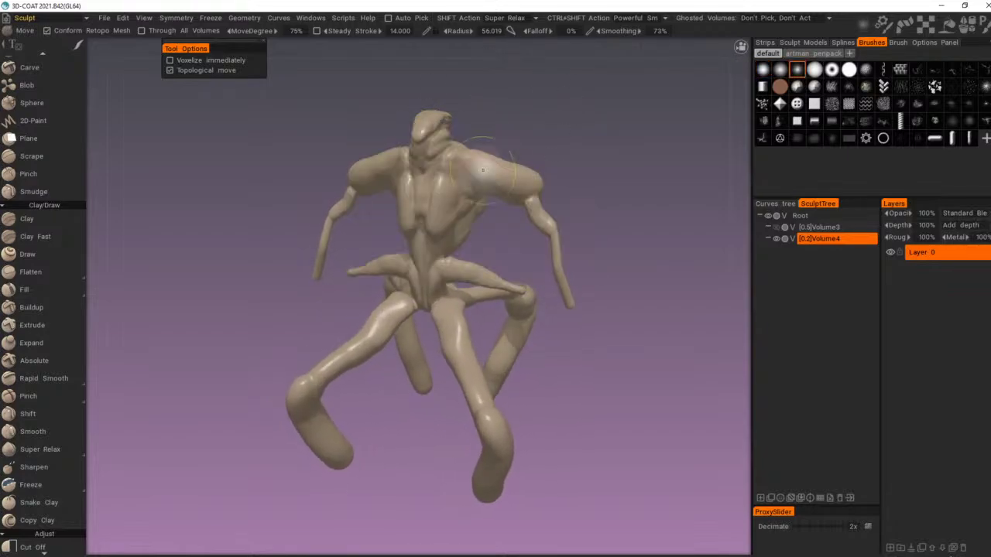
left_click_drag(519, 144, 471, 180)
left_click_drag(463, 240, 426, 208, "alt")
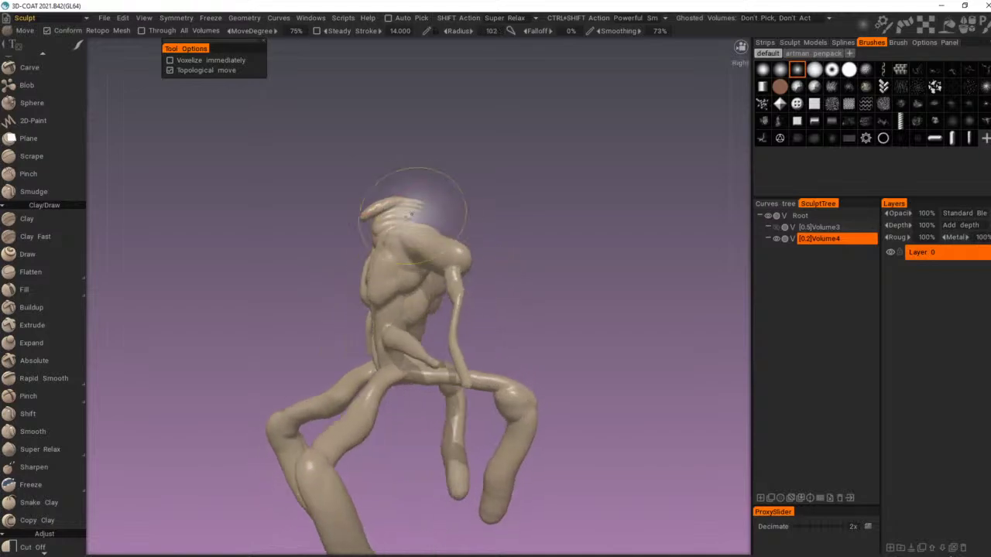
mouse_move(451, 243)
left_mouse_down("alt")
mouse_move(392, 226)
mouse_move(416, 227)
mouse_move(407, 233)
mouse_move(458, 206)
mouse_move(454, 186)
left_mouse_up("alt")
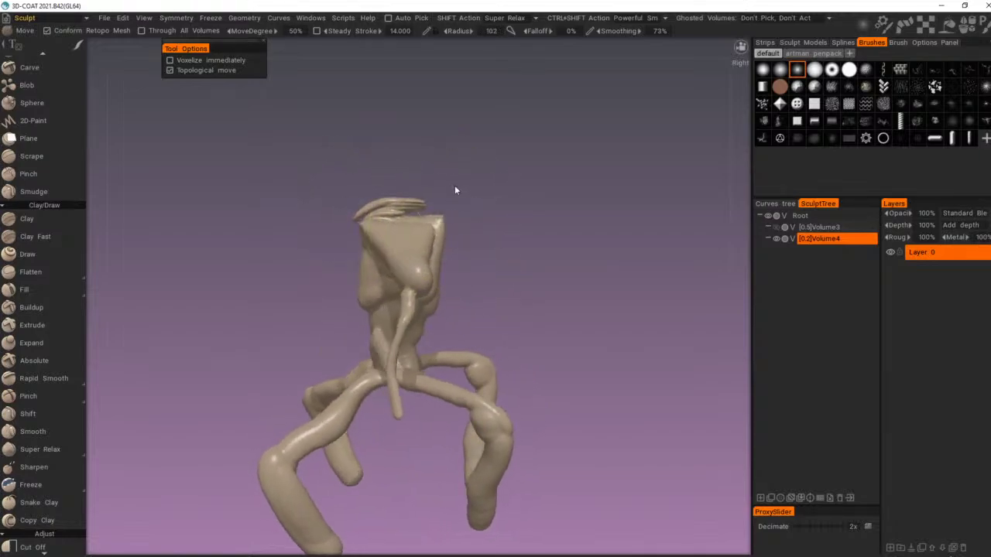
right_click_drag(455, 189, 517, 171)
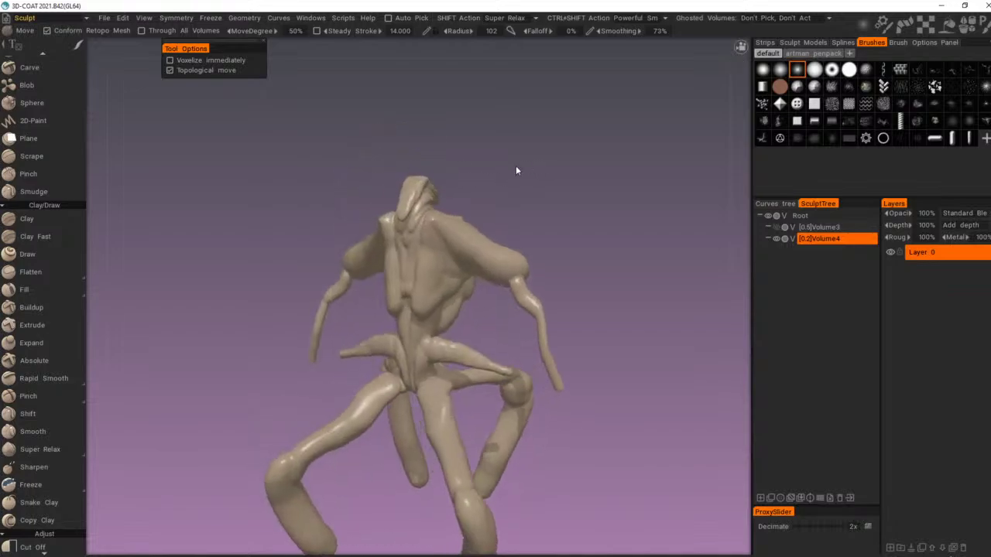
mouse_move(460, 193)
left_mouse_down("alt")
mouse_move(401, 188)
mouse_move(410, 191)
mouse_move(380, 173)
mouse_move(554, 171)
left_mouse_up("alt")
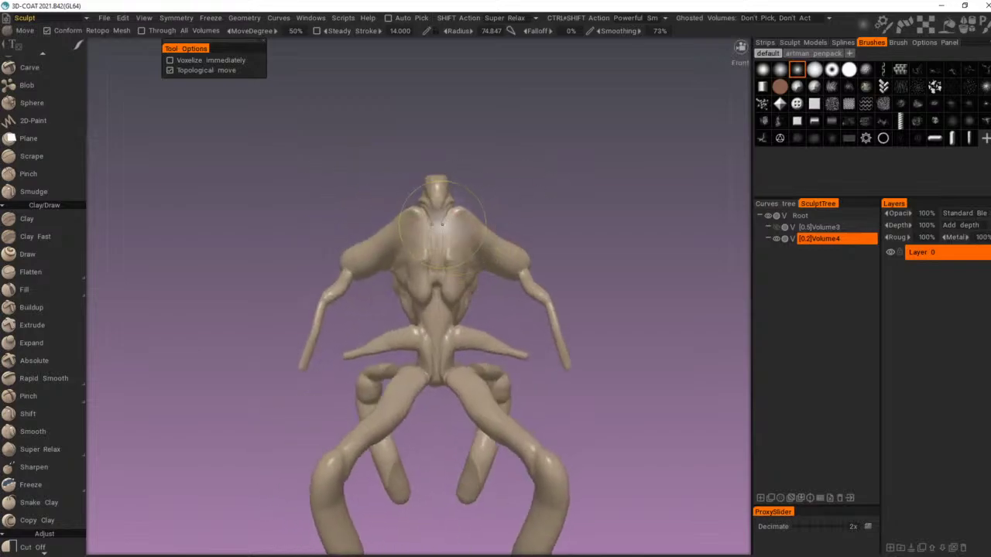
Step: Pull spiky protrusions out of the elbows and wrists with the Move tool at radius 74.847
right_click_drag(442, 225, 518, 178)
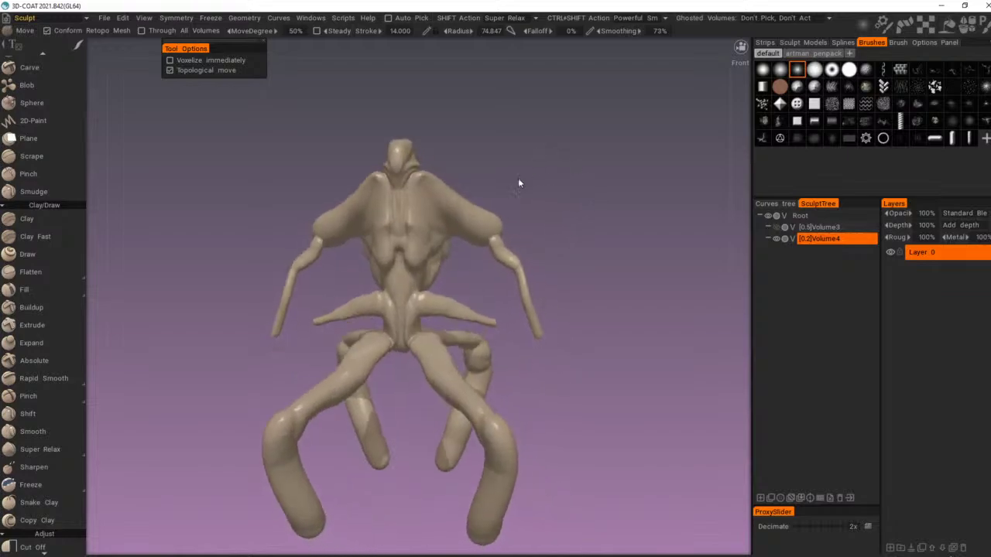
mouse_move(519, 260)
left_mouse_down()
mouse_move(562, 248)
mouse_move(494, 277)
mouse_move(552, 299)
mouse_move(502, 313)
left_mouse_up()
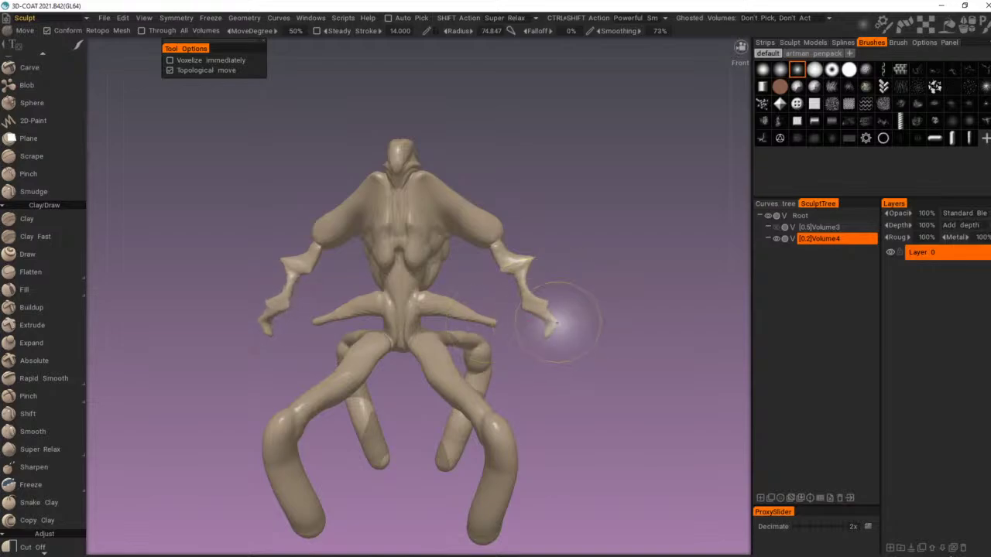
mouse_move(512, 347)
left_mouse_down()
mouse_move(509, 248)
mouse_move(444, 260)
left_mouse_up()
left_click_drag(378, 293, 352, 290)
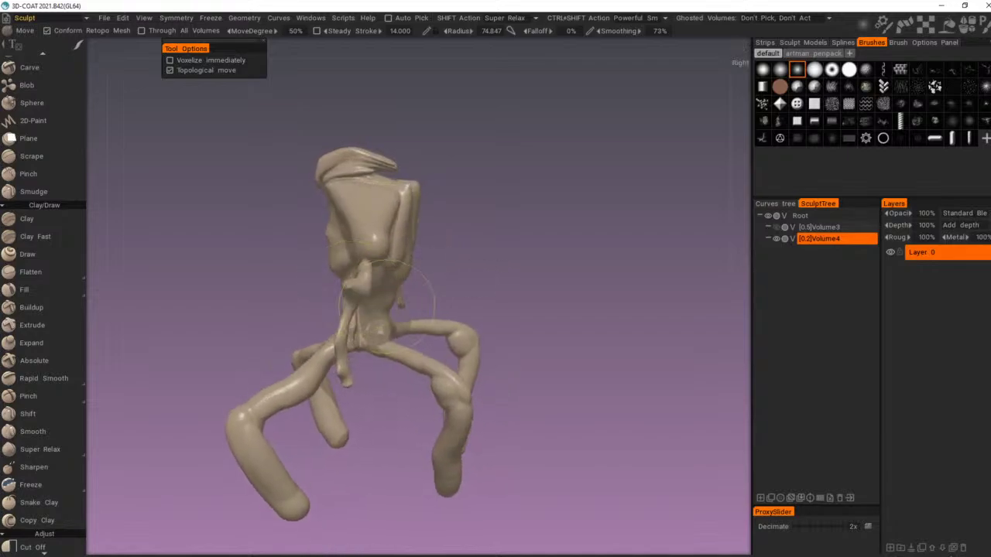
Step: Stretch the lower ends of the chest plates downward into points and flare the sides of the head
left_click_drag(451, 264, 526, 231)
right_click_drag(525, 234, 439, 258)
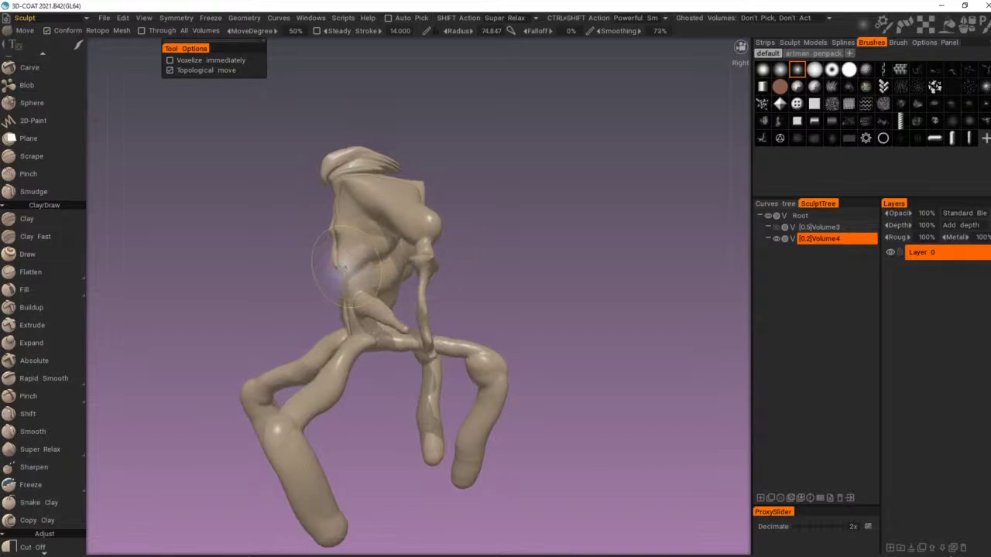
right_click_drag(454, 179, 480, 205)
Step: Show Volume3 together with the new figure for comparison and hide it again
scroll(71, 399, "up", 5)
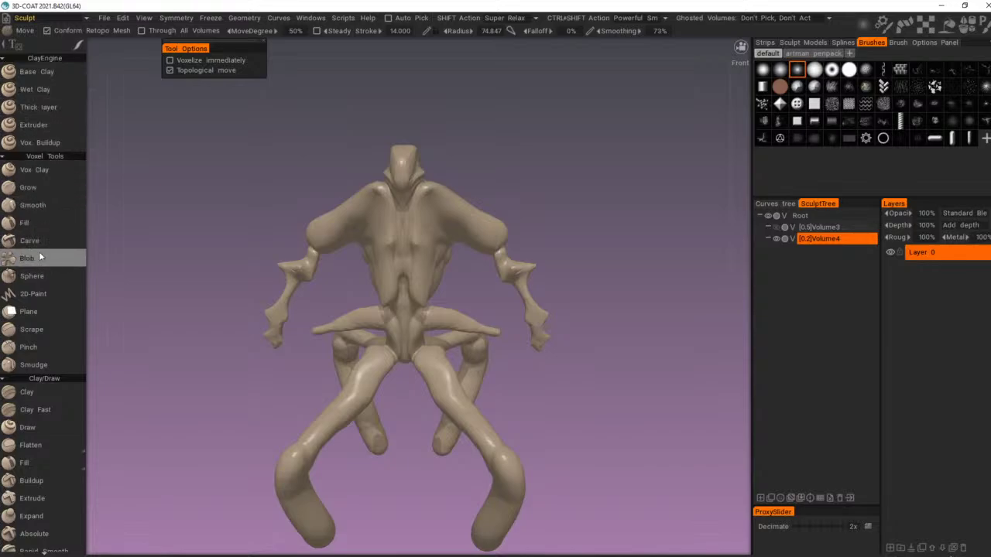
left_click(776, 228)
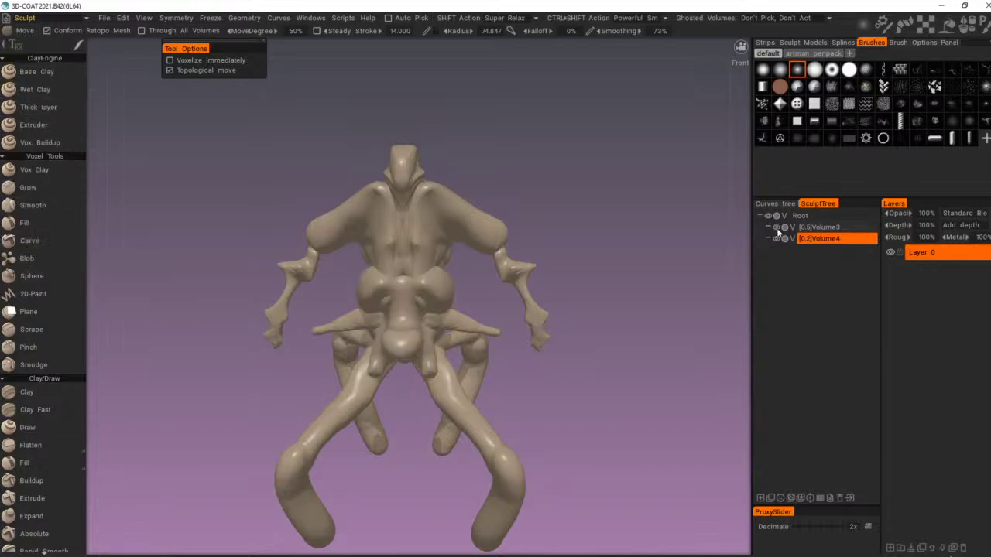
left_click(778, 230)
Step: Pull the knees of all four legs up into sharp points with the Move tool at radius 74.847
left_click_drag(658, 179, 518, 207)
middle_click_drag(519, 210, 633, 252)
mouse_move(634, 251)
left_mouse_down()
mouse_move(373, 220)
mouse_move(361, 199)
left_mouse_up()
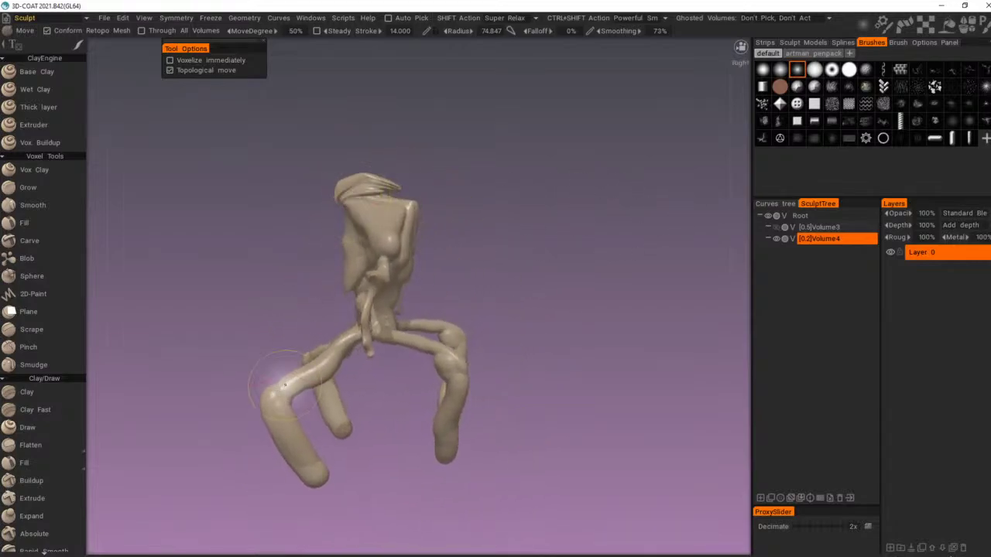
mouse_move(364, 298)
middle_mouse_down()
mouse_move(531, 307)
mouse_move(486, 340)
middle_mouse_up()
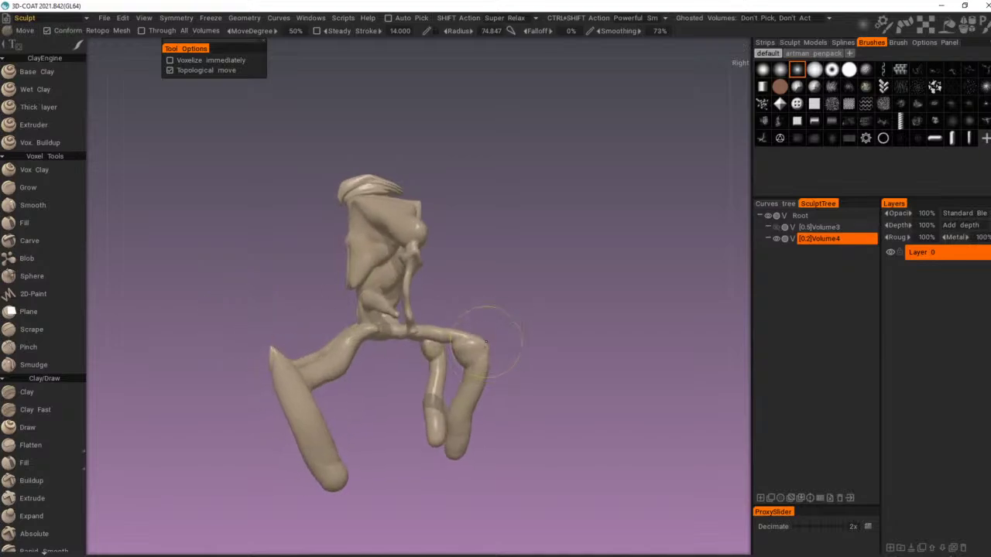
mouse_move(473, 259)
left_mouse_down()
mouse_move(496, 291)
mouse_move(482, 273)
left_mouse_up()
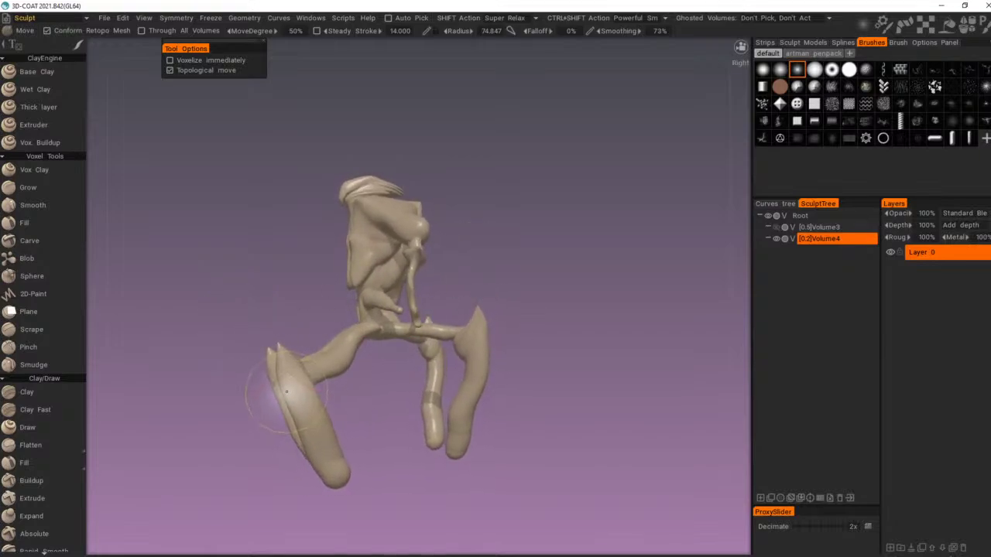
left_click_drag(269, 284, 447, 255)
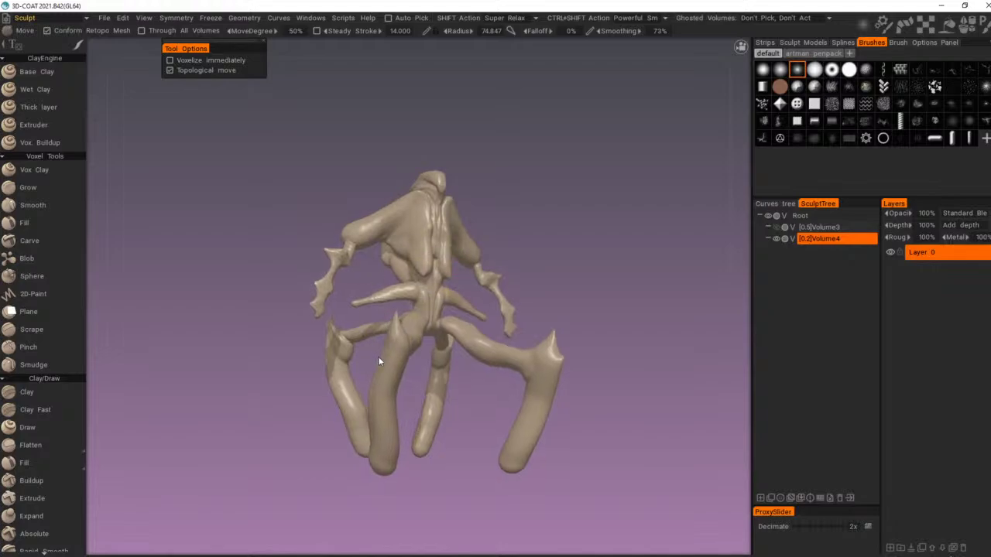
left_click_drag(506, 201, 494, 197)
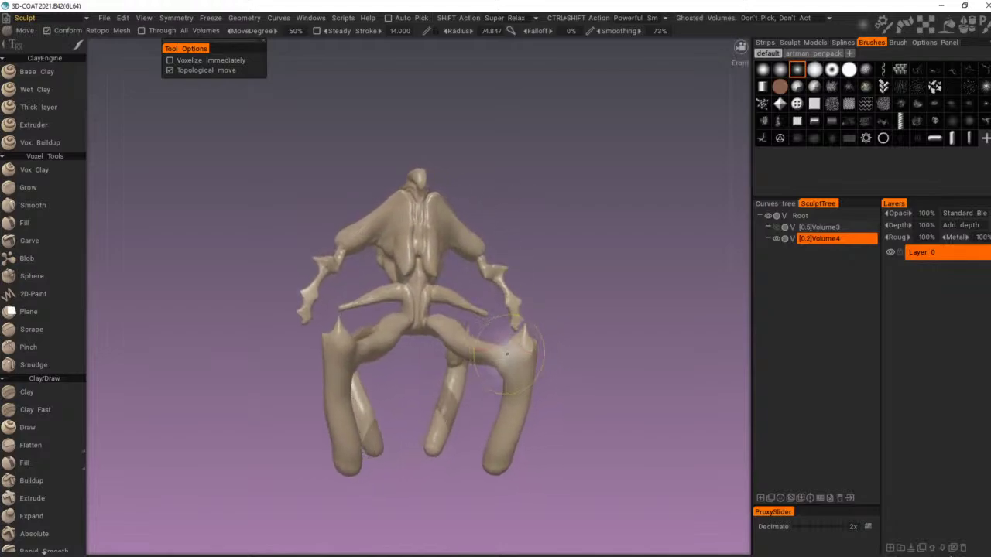
middle_click_drag(526, 266, 478, 285)
left_click_drag(478, 315, 507, 314)
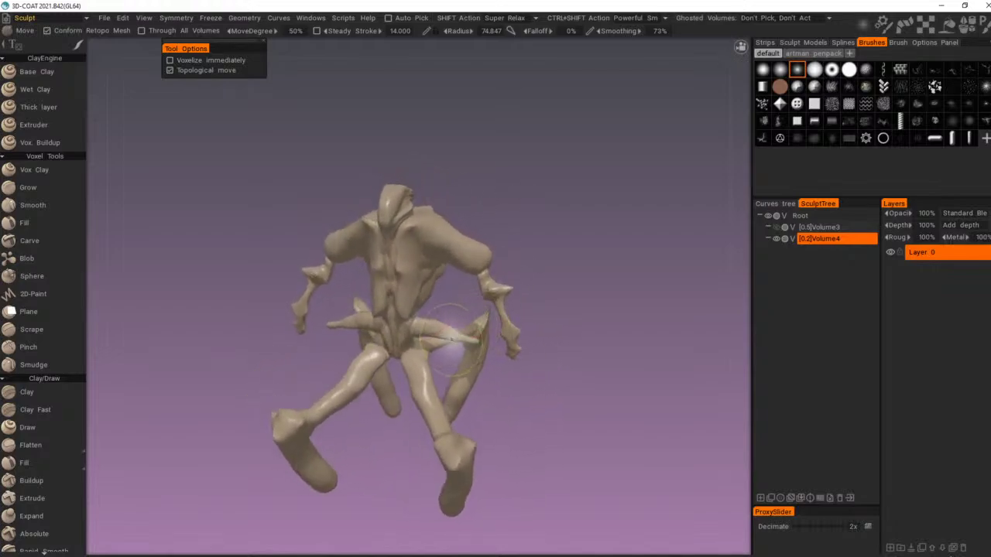
Step: Round off the raised corners of the upper back and reshape the shoulders and back of the head at radius 74.847
left_click_drag(476, 188, 419, 187)
scroll(418, 186, "up", 2)
middle_click_drag(450, 172, 496, 222)
left_click_drag(496, 224, 476, 217)
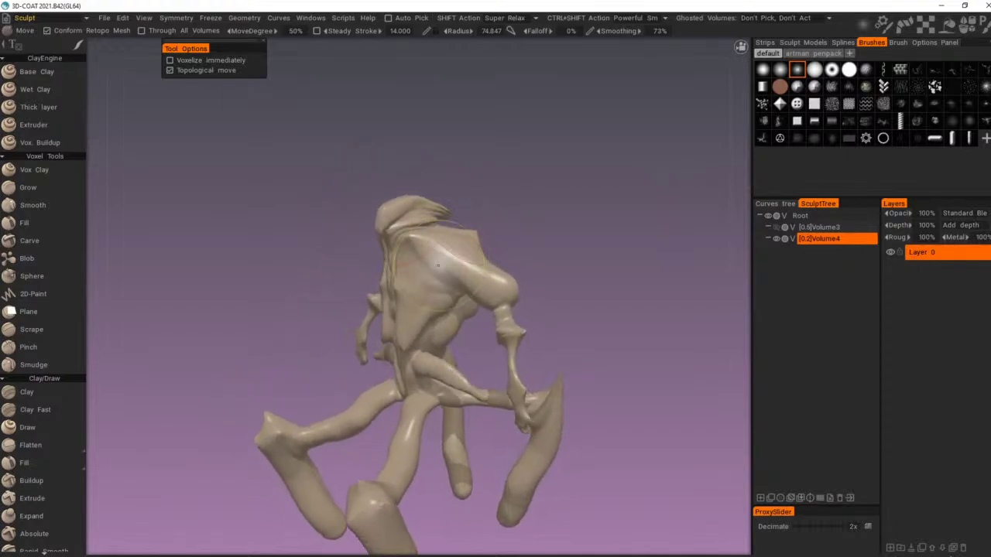
mouse_move(497, 208)
middle_mouse_down()
mouse_move(602, 204)
mouse_move(516, 257)
middle_mouse_up()
mouse_move(574, 199)
middle_mouse_down()
mouse_move(463, 188)
mouse_move(423, 198)
mouse_move(455, 181)
mouse_move(491, 194)
middle_mouse_up()
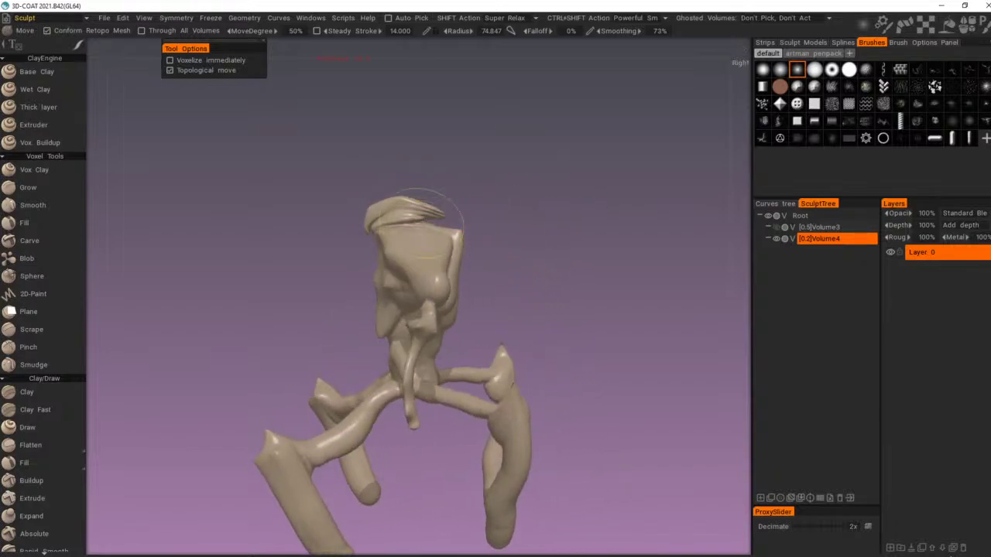
mouse_move(492, 195)
left_mouse_down()
mouse_move(541, 179)
mouse_move(482, 189)
left_mouse_up()
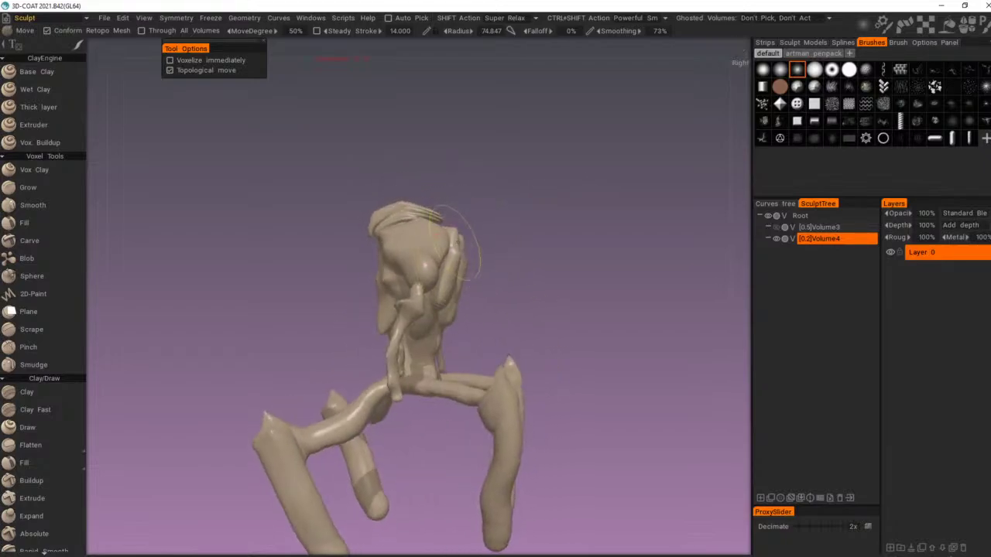
mouse_move(455, 242)
middle_mouse_down()
mouse_move(577, 210)
mouse_move(555, 220)
mouse_move(679, 212)
mouse_move(457, 257)
mouse_move(482, 166)
mouse_move(464, 167)
mouse_move(655, 183)
mouse_move(568, 186)
mouse_move(568, 153)
mouse_move(492, 136)
mouse_move(354, 186)
mouse_move(508, 241)
mouse_move(376, 190)
mouse_move(432, 222)
mouse_move(489, 159)
middle_mouse_up()
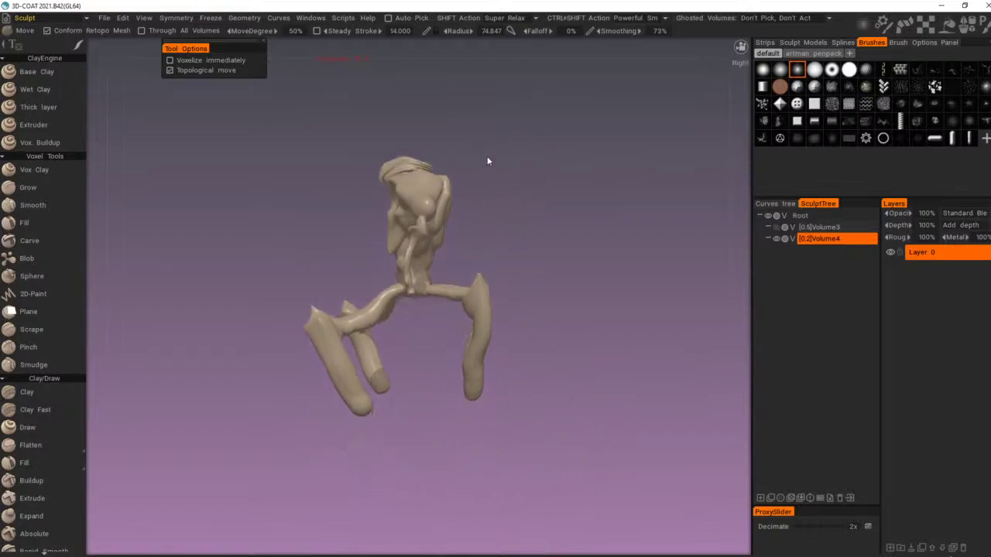
right_click_drag(488, 159, 583, 147)
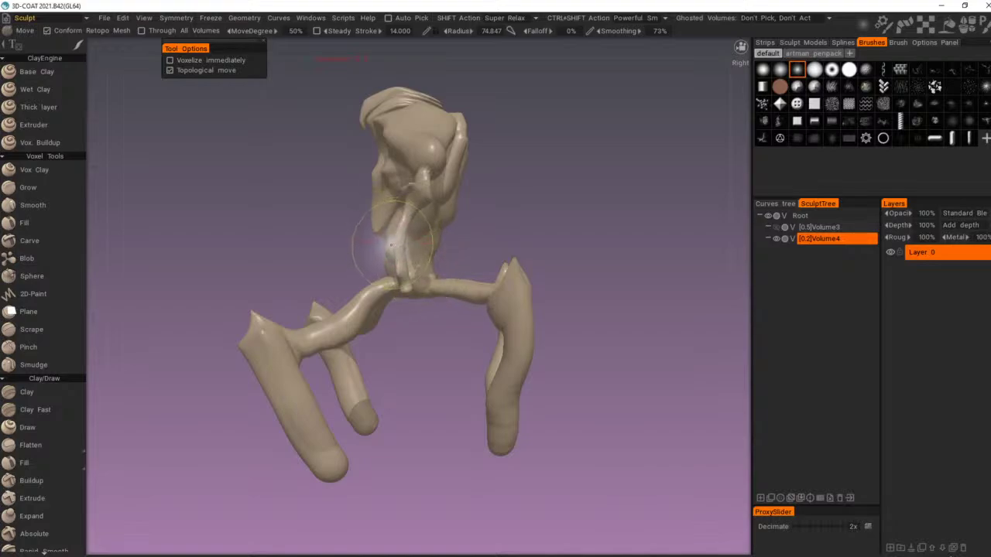
Step: Switch to the softest round brush alpha, shift the pelvis backward to lean the torso, and bend the rear legs using a radius of 161
key("space")
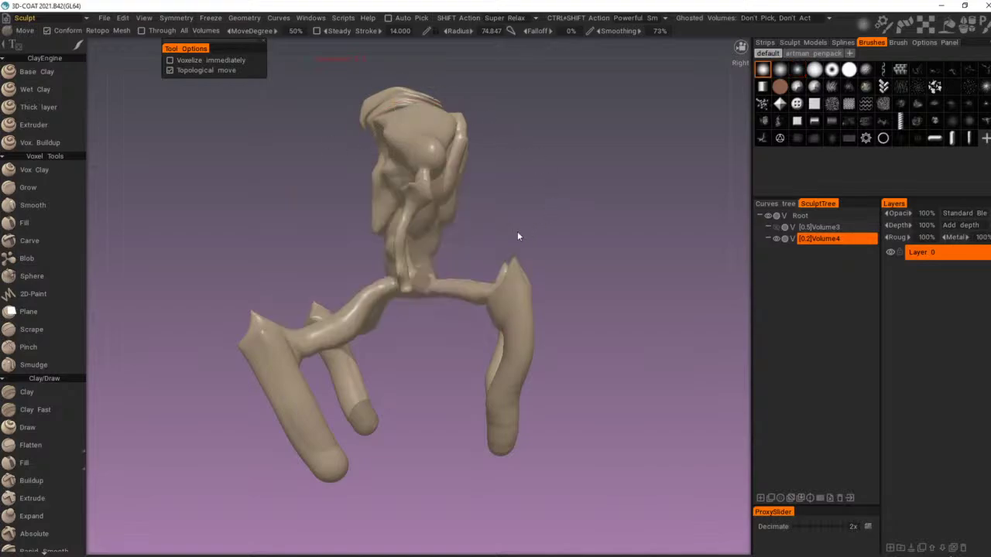
right_click_drag(434, 283, 493, 243)
mouse_move(433, 282)
left_mouse_down()
mouse_move(505, 201)
mouse_move(479, 246)
left_mouse_up()
mouse_move(510, 176)
left_mouse_down()
mouse_move(653, 165)
mouse_move(509, 171)
left_mouse_up()
mouse_move(535, 337)
left_mouse_down()
mouse_move(605, 382)
mouse_move(545, 417)
mouse_move(484, 386)
left_mouse_up()
right_click_drag(493, 410, 413, 428)
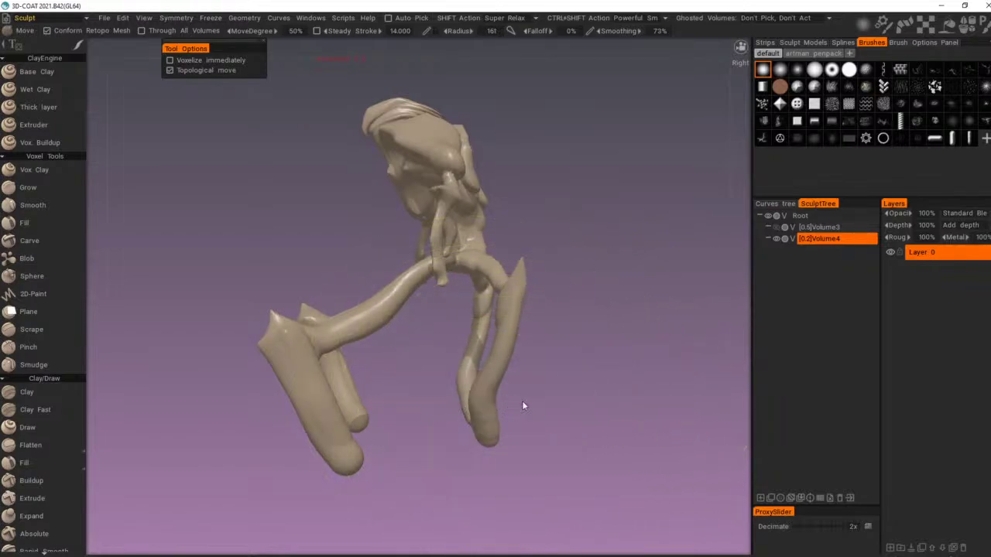
Step: Sweep the lower ends of the rear legs backward and outward into feet and curve the front lower legs backward, reducing the radius from 231
mouse_move(525, 401)
right_mouse_down()
mouse_move(528, 387)
mouse_move(491, 373)
mouse_move(507, 396)
right_mouse_up()
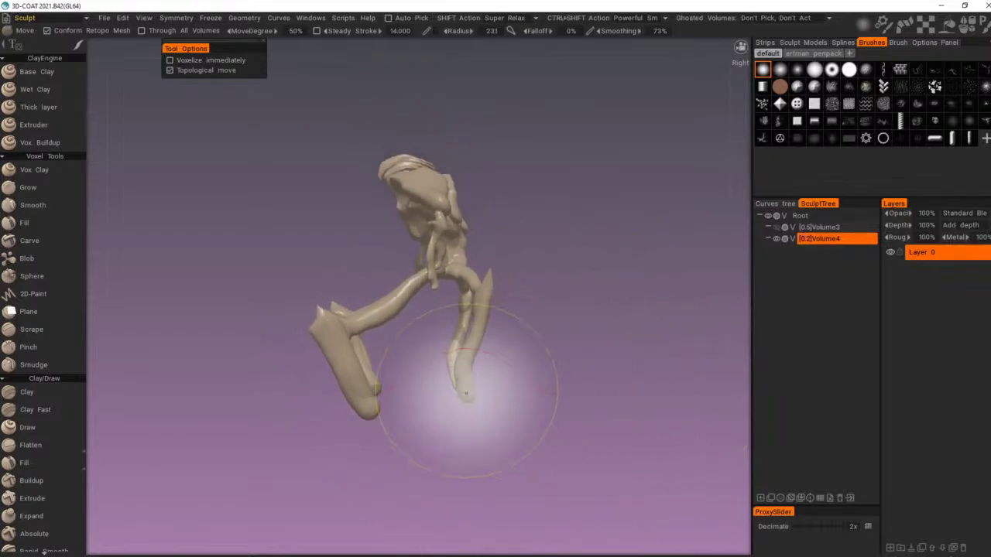
left_click_drag(477, 398, 600, 430)
right_click_drag(501, 378, 485, 374)
left_click_drag(493, 367, 449, 398)
mouse_move(571, 328)
left_mouse_down()
mouse_move(373, 343)
mouse_move(582, 322)
left_mouse_up()
right_click_drag(488, 426, 451, 426)
left_click_drag(489, 425, 506, 430)
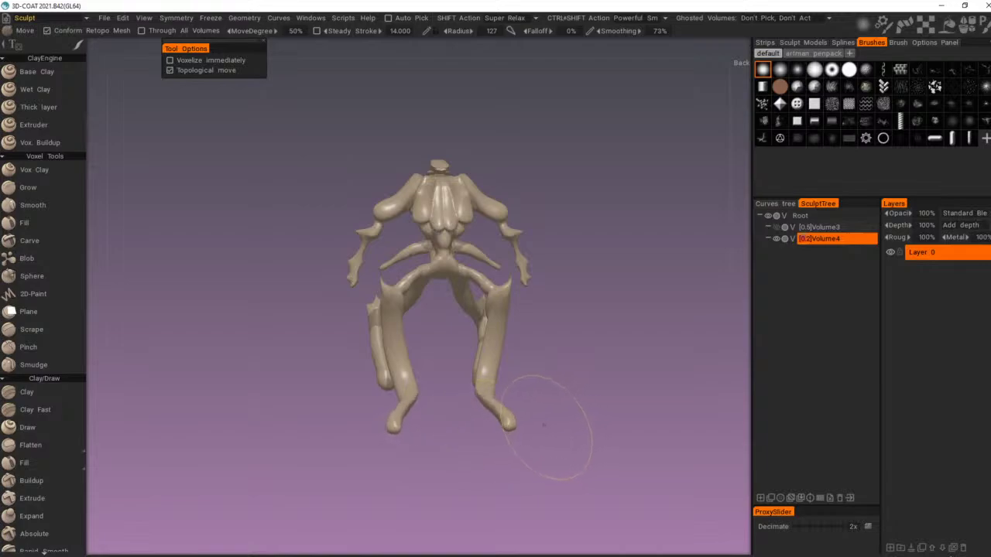
mouse_move(589, 348)
left_mouse_down()
mouse_move(440, 348)
mouse_move(559, 347)
mouse_move(572, 397)
left_mouse_up()
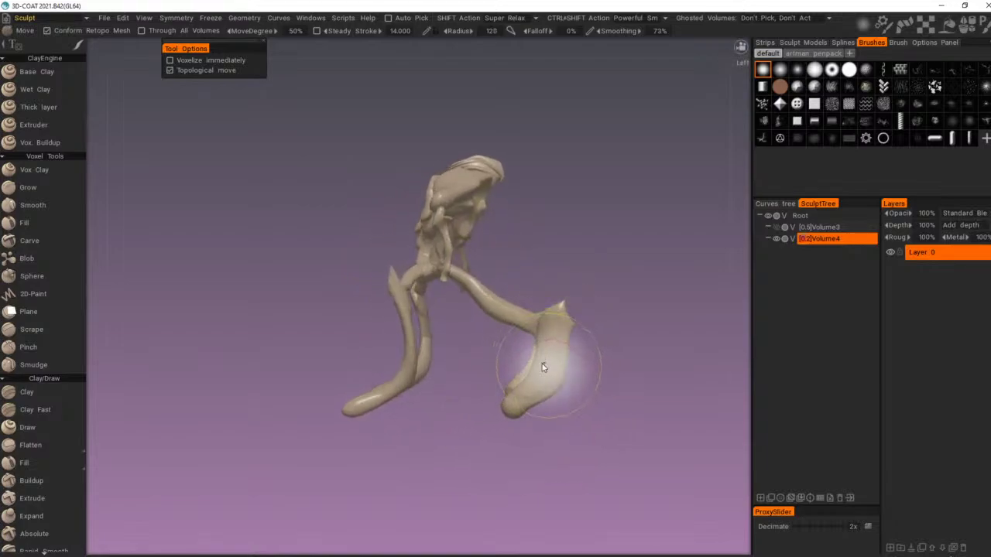
Step: Widen the front lower legs into broad, flat blades with the Move tool at a reduced radius
right_click_drag(543, 368, 511, 367)
left_click_drag(538, 358, 529, 354)
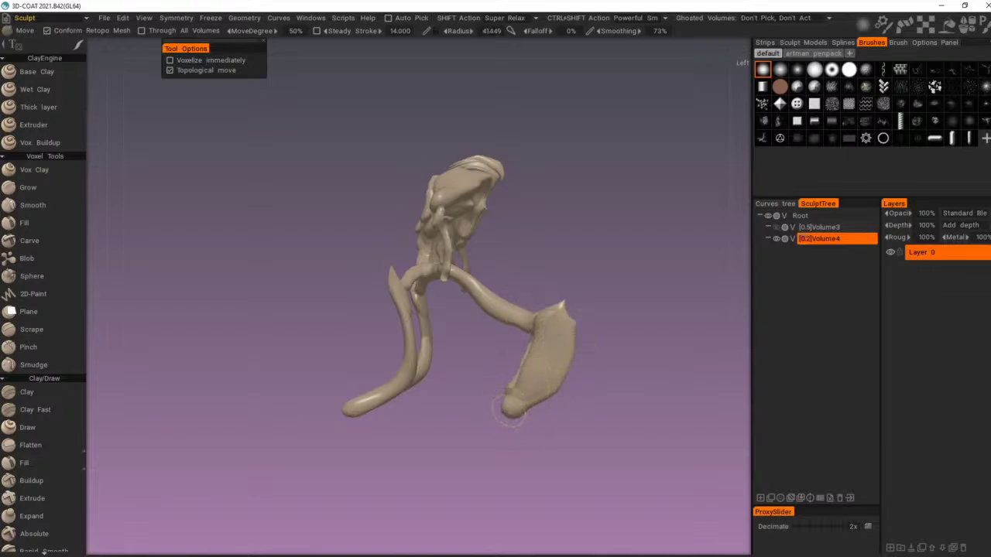
left_click_drag(577, 379, 388, 379)
left_click_drag(540, 347, 577, 398)
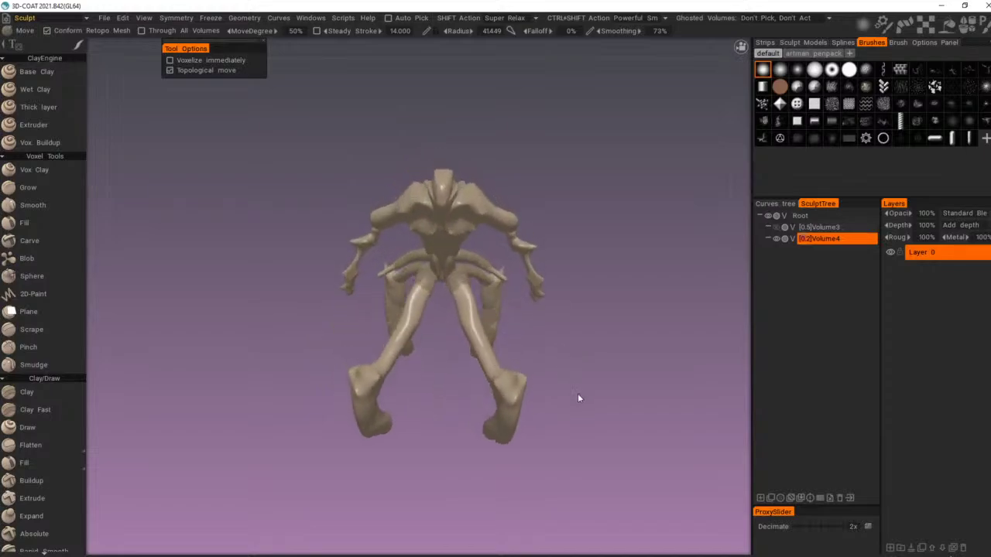
Step: Bow the front upper legs slightly outward with the Move tool at radius 176
right_click_drag(477, 342, 503, 332)
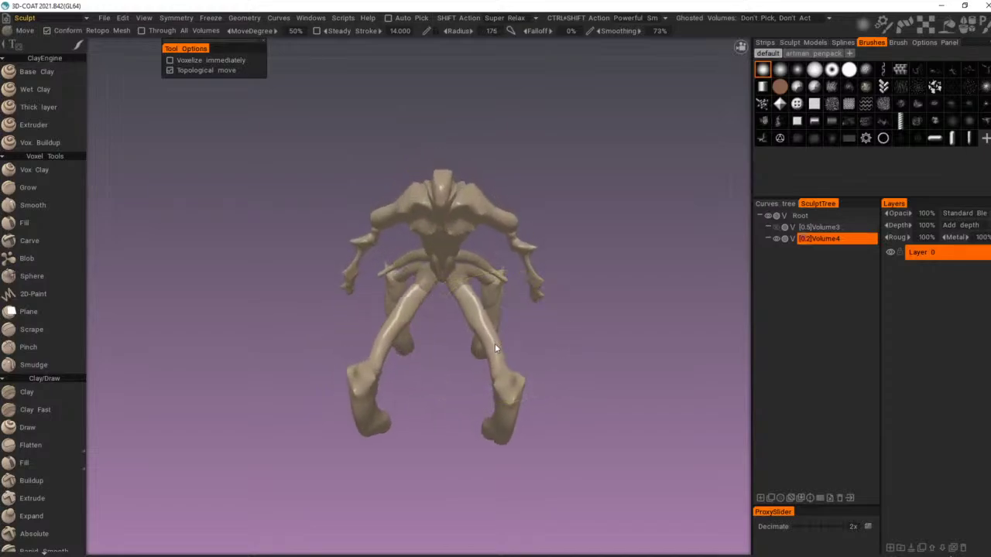
left_click_drag(584, 358, 415, 356)
left_click_drag(546, 351, 512, 358)
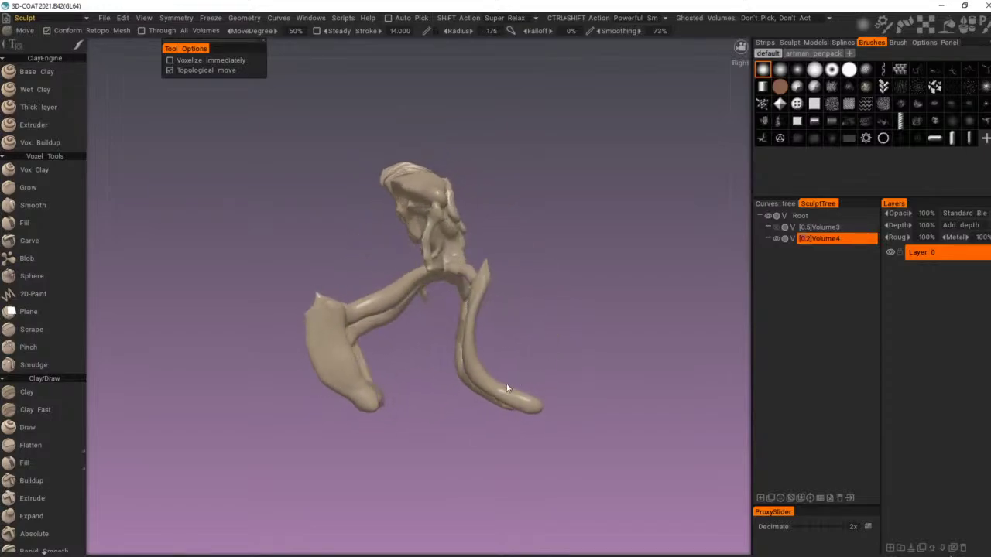
Step: Bend the rear lower legs into a sharper backward kink above the feet with the Move tool at radius 142
right_click_drag(508, 389, 490, 393)
left_click_drag(516, 351, 514, 346)
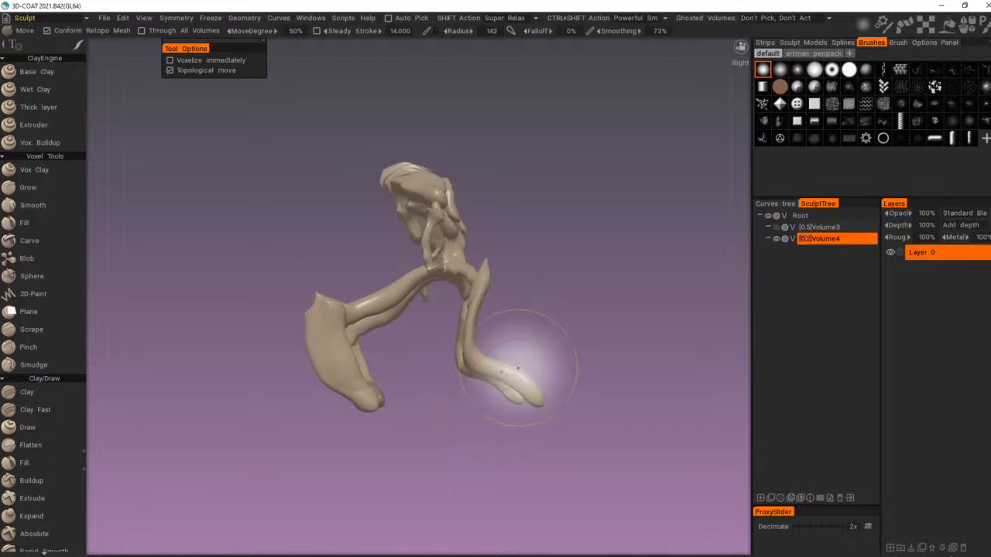
mouse_move(565, 388)
left_mouse_down()
mouse_move(567, 399)
mouse_move(623, 384)
left_mouse_up()
middle_click_drag(624, 388, 574, 327)
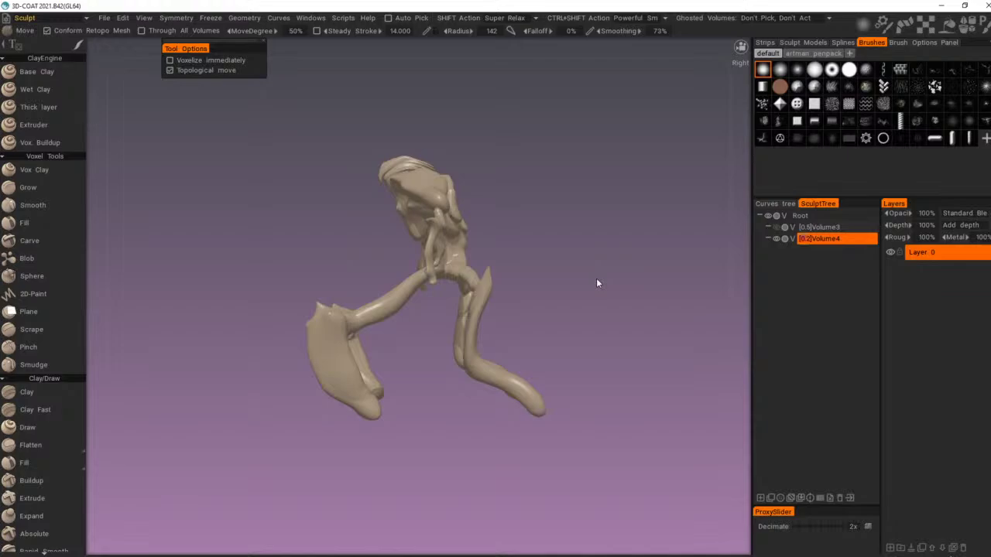
Step: Slice off the pointed tips of the rear knees and the undersides of all four feet with the Cut Off tool
key("KP_5")
key("KP_4")
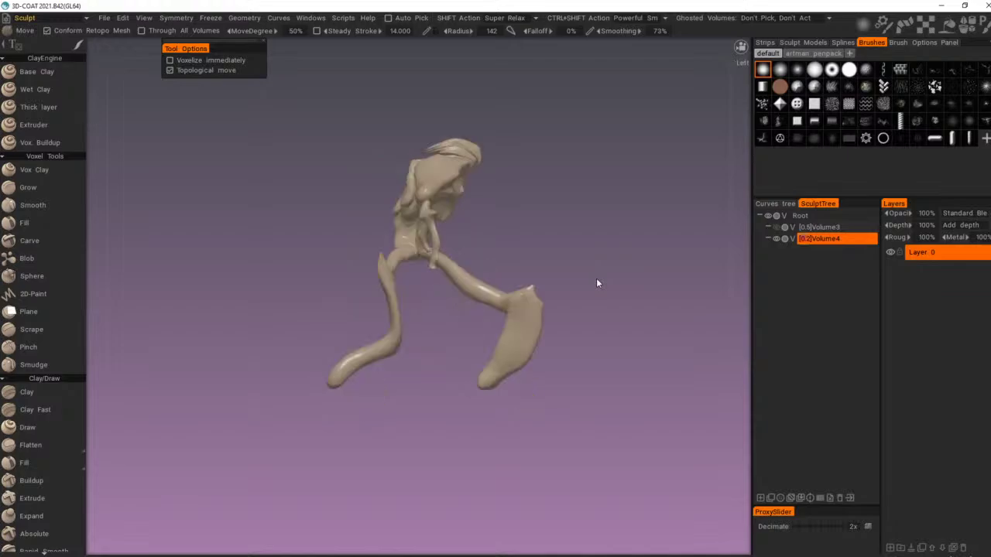
right_click_drag(564, 411, 610, 409)
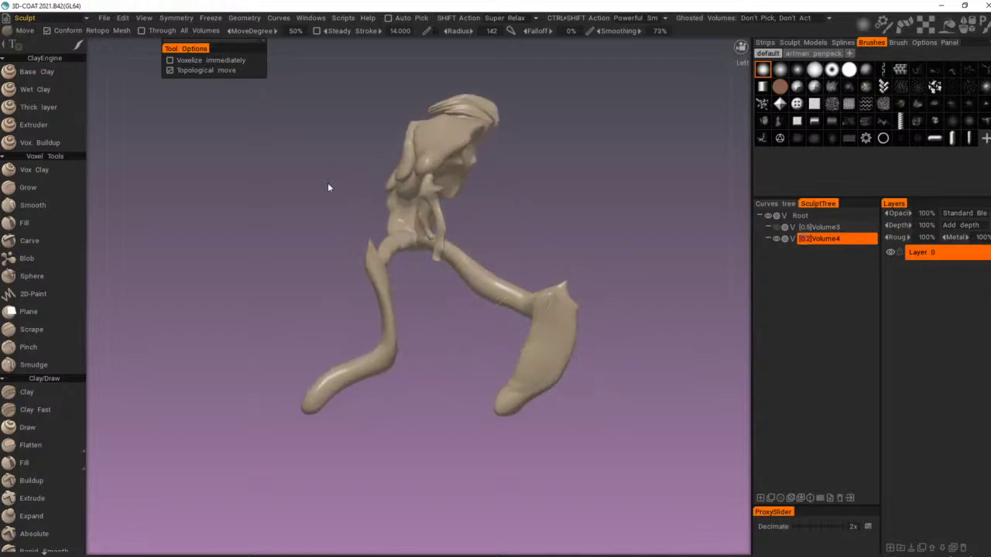
key("c")
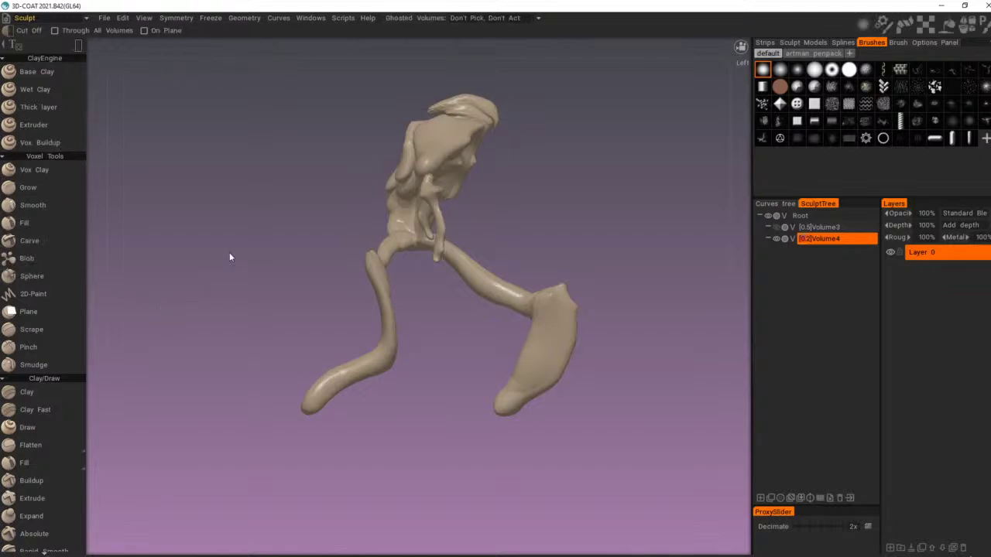
left_click_drag(40, 340, 44, 412)
left_click_drag(59, 356, 65, 180)
scroll(51, 371, "down", 4)
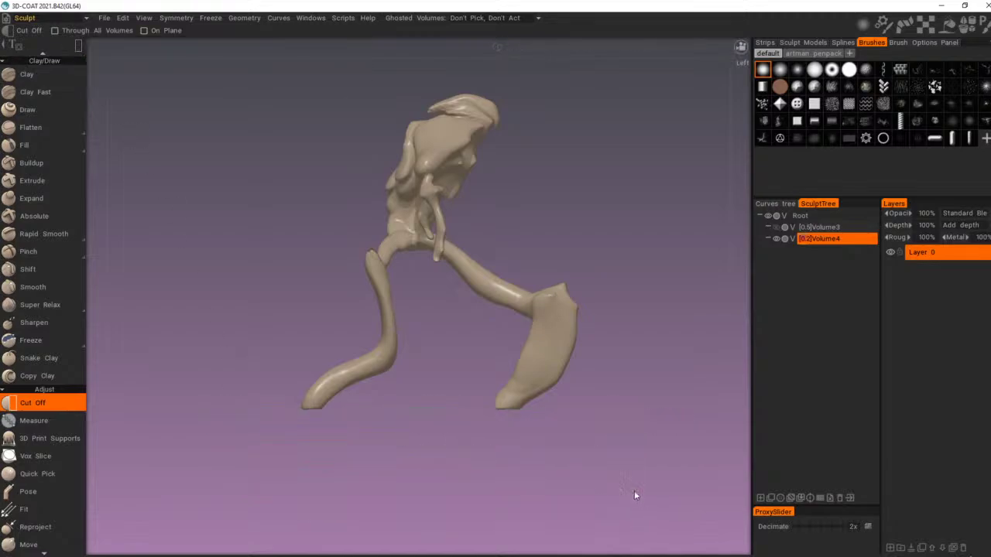
Step: Switch the Cut Off tool to a different cutting shape and trim the sides of the front upper legs to make them thinner
left_click_drag(634, 491, 678, 468, "alt")
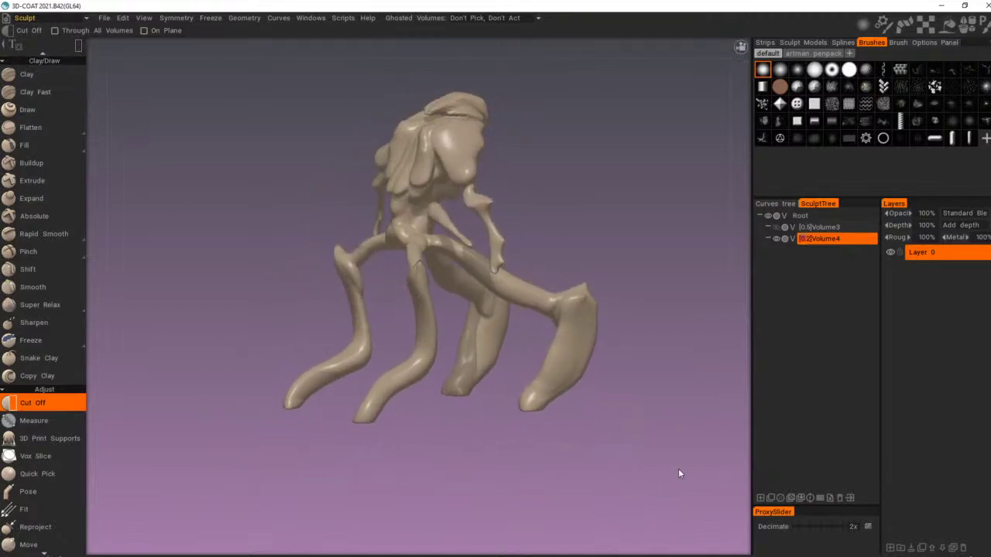
mouse_move(678, 473)
right_mouse_down()
mouse_move(289, 482)
mouse_move(440, 531)
right_mouse_up()
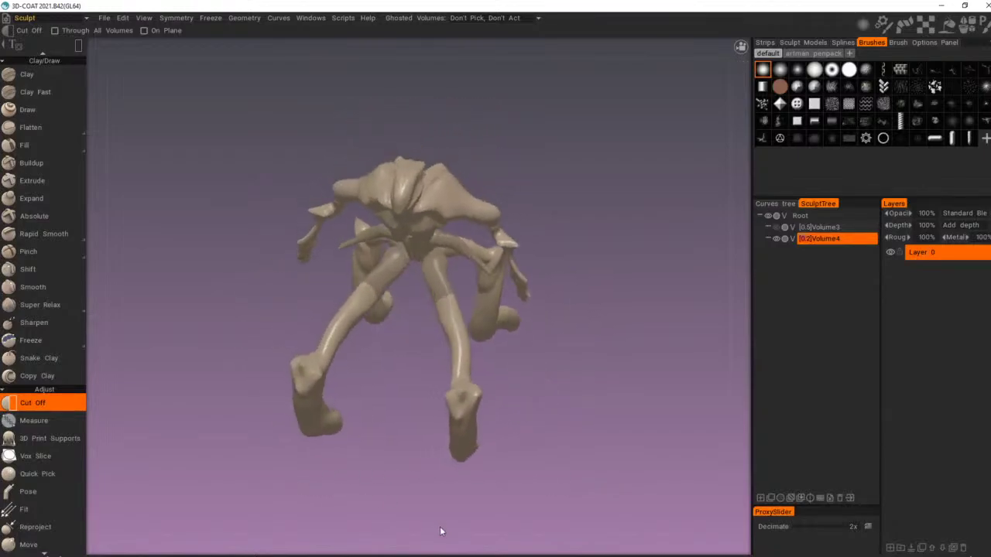
left_click_drag(440, 531, 480, 495, "alt")
mouse_move(535, 369)
right_mouse_down("alt")
mouse_move(663, 400)
mouse_move(650, 391)
right_mouse_up("alt")
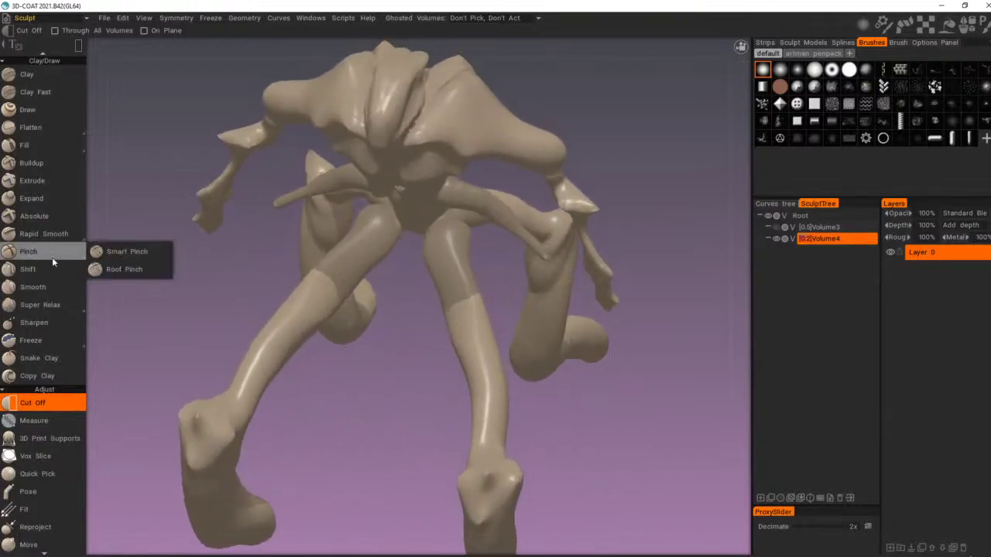
mouse_move(77, 46)
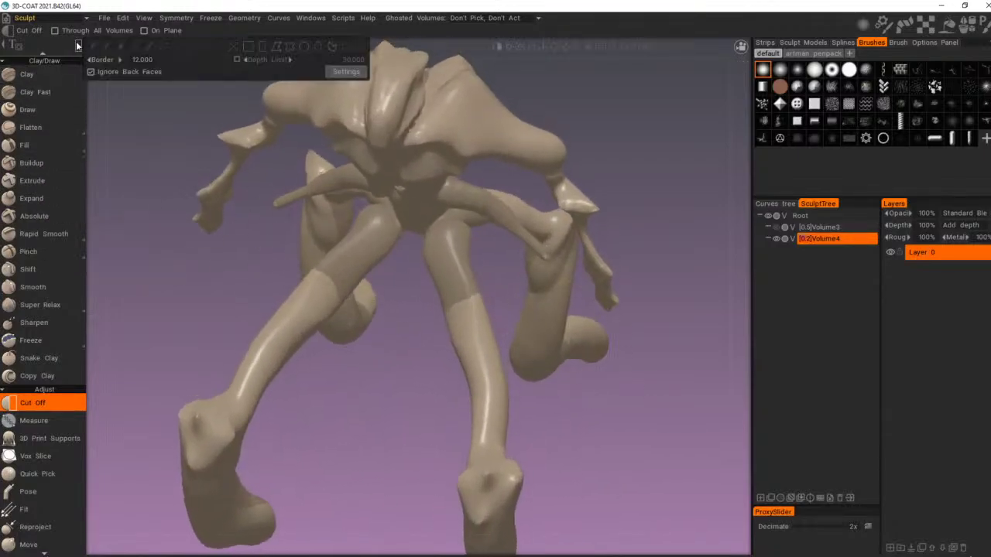
left_click(290, 46)
left_click_drag(494, 305, 485, 321, "alt")
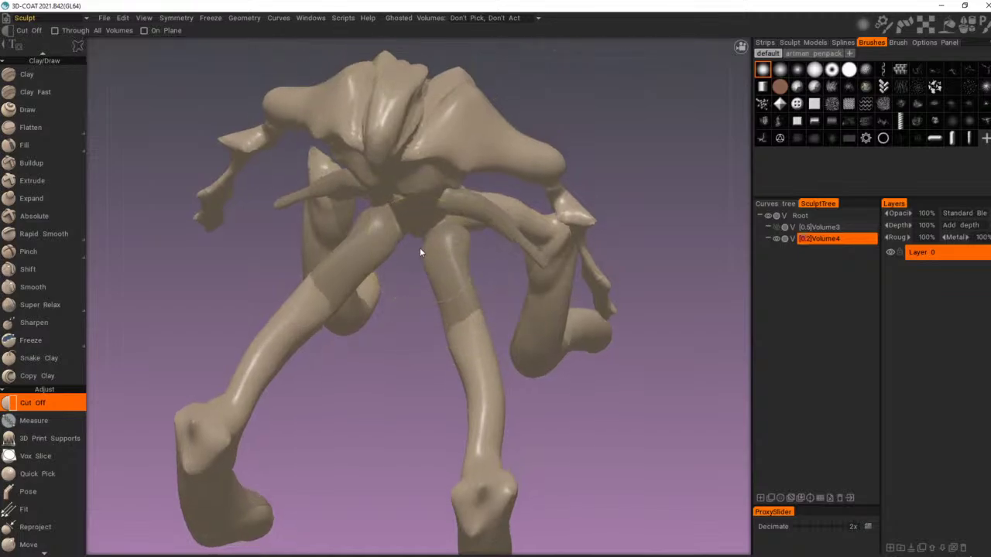
mouse_move(462, 438)
right_mouse_down()
mouse_move(559, 348)
mouse_move(625, 354)
mouse_move(475, 355)
mouse_move(477, 379)
right_mouse_up()
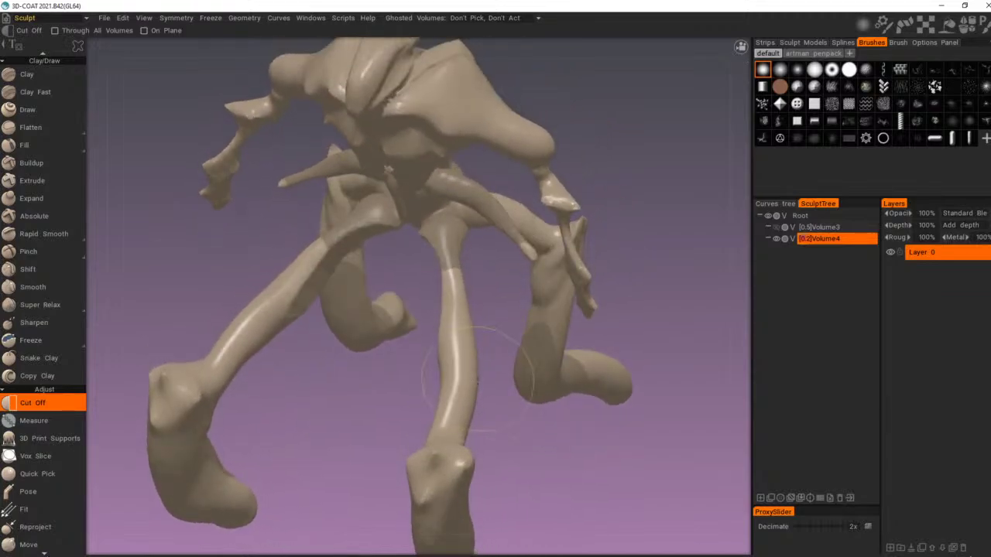
mouse_move(472, 289)
left_mouse_down("alt")
mouse_move(464, 394)
mouse_move(509, 397)
mouse_move(509, 423)
left_mouse_up("alt")
right_click_drag(510, 425, 473, 287)
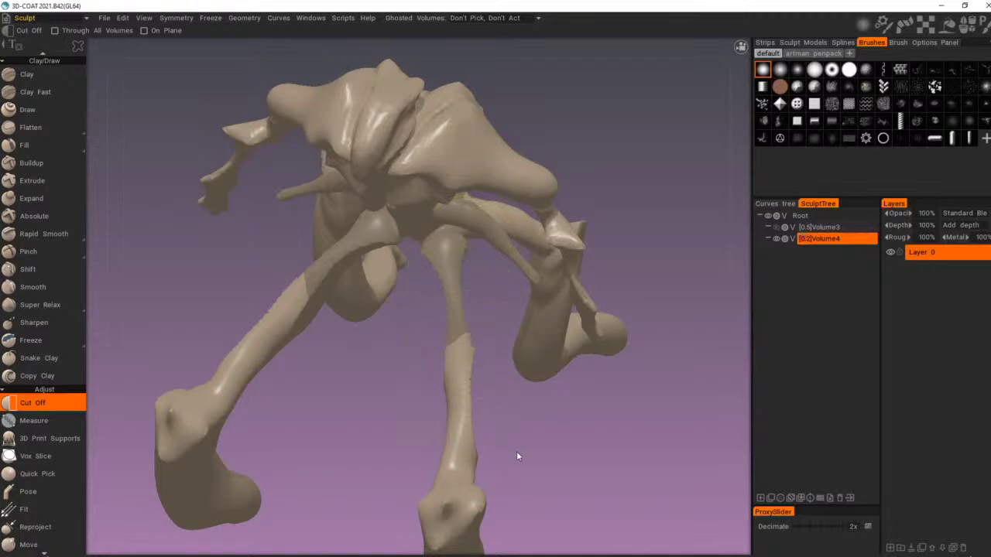
right_click_drag(517, 456, 518, 438)
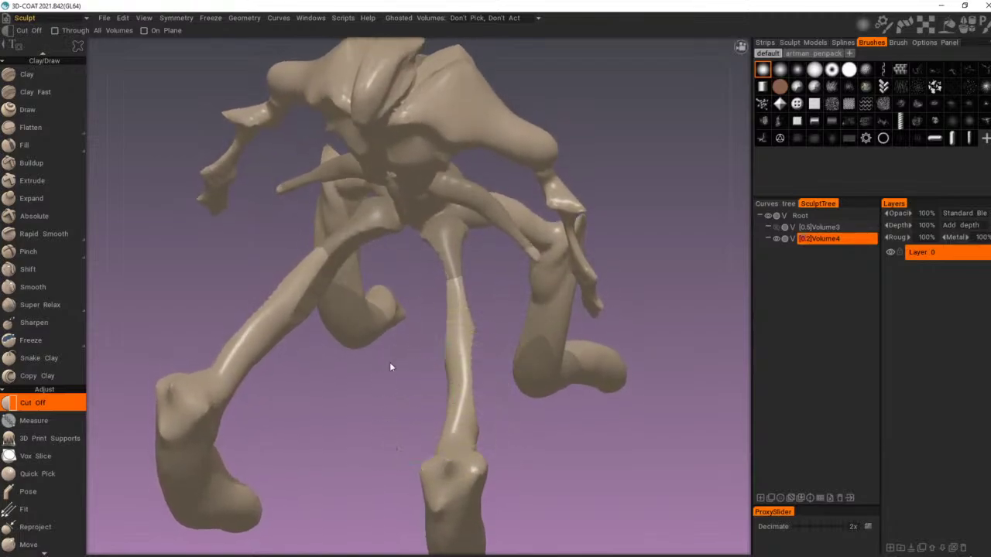
Step: Trim the rear upper legs and knees into slimmer, more angular shapes with the Cut Off tool
mouse_move(391, 367)
right_mouse_down()
mouse_move(506, 371)
mouse_move(562, 310)
mouse_move(702, 297)
mouse_move(654, 298)
mouse_move(579, 356)
mouse_move(595, 343)
mouse_move(555, 318)
mouse_move(597, 281)
mouse_move(511, 307)
mouse_move(382, 305)
mouse_move(424, 319)
mouse_move(460, 372)
mouse_move(597, 347)
mouse_move(636, 362)
mouse_move(455, 324)
mouse_move(376, 325)
mouse_move(381, 247)
mouse_move(394, 268)
mouse_move(335, 273)
right_mouse_up()
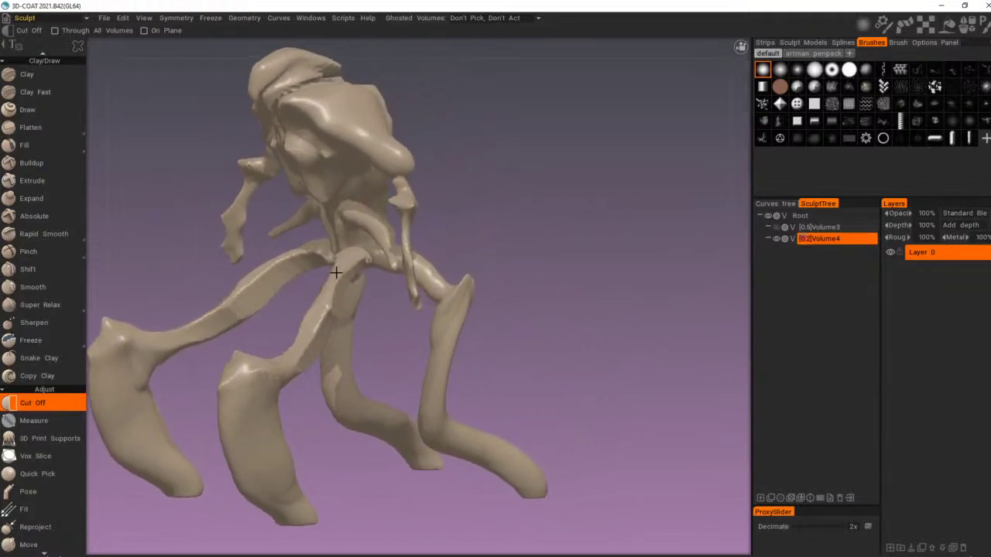
scroll(345, 205, "down", 1)
right_click_drag(362, 222, 352, 267)
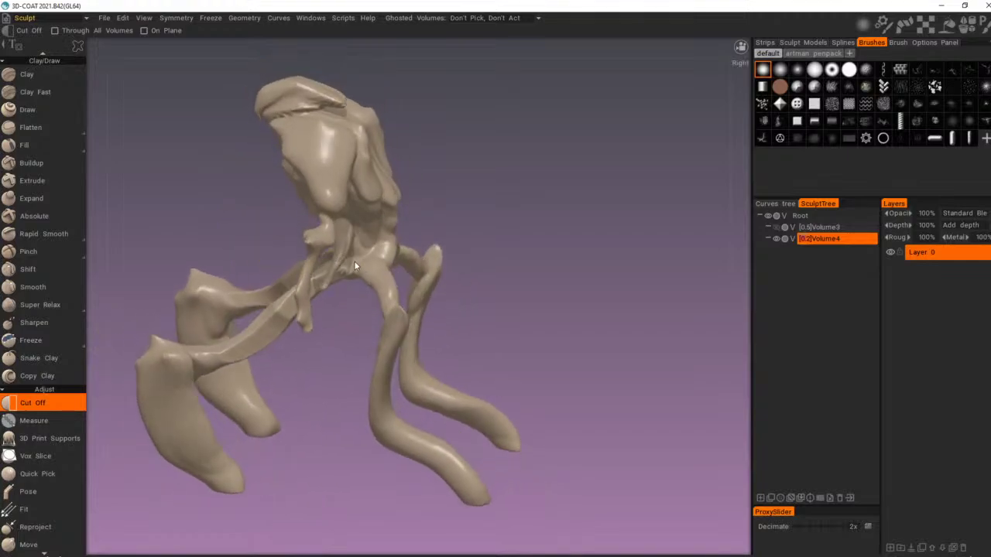
scroll(416, 254, "up", 2)
mouse_move(417, 257)
right_mouse_down()
mouse_move(400, 280)
mouse_move(406, 332)
mouse_move(450, 362)
right_mouse_up()
middle_click_drag(449, 358, 550, 309)
scroll(559, 323, "up", 2)
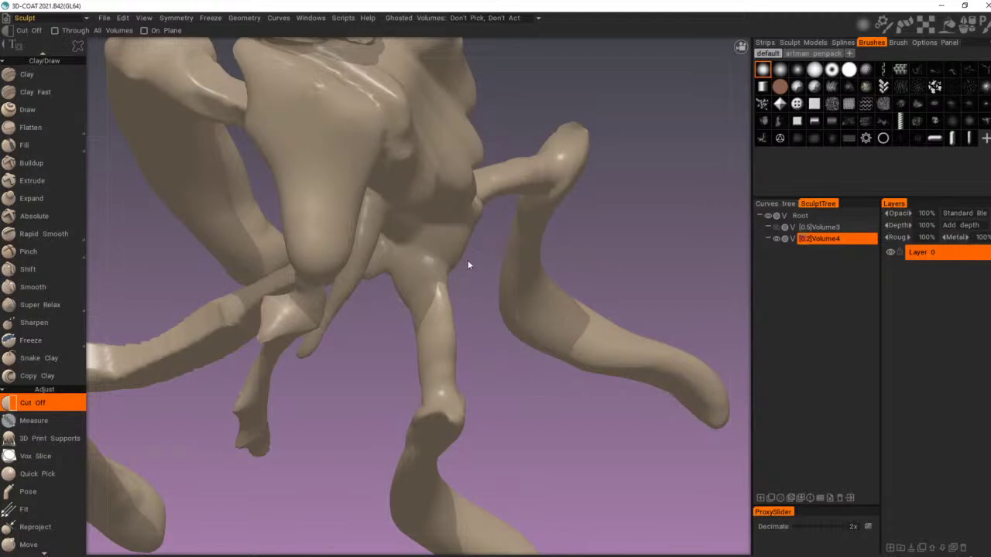
scroll(521, 463, "down", 2)
right_click_drag(497, 396, 454, 238)
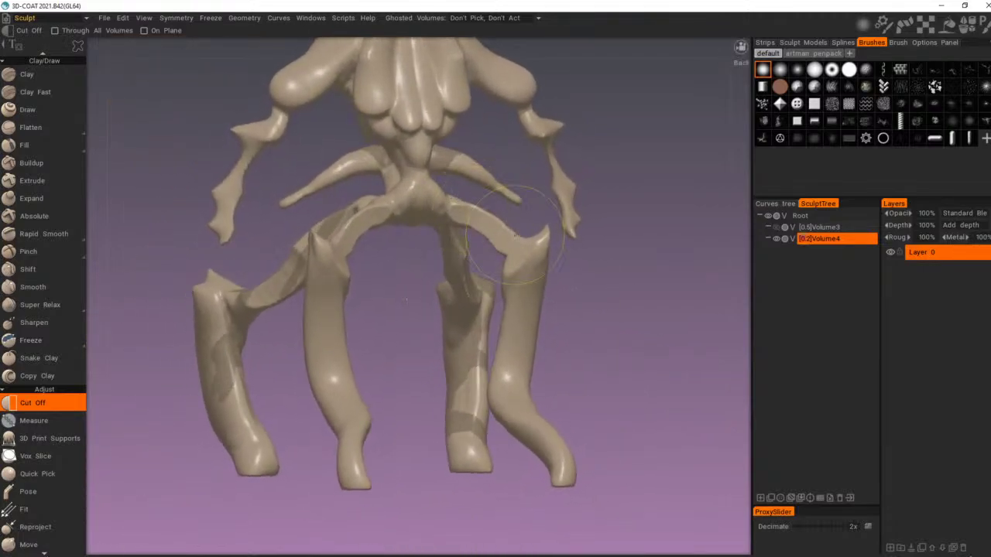
left_click(549, 230, "shift")
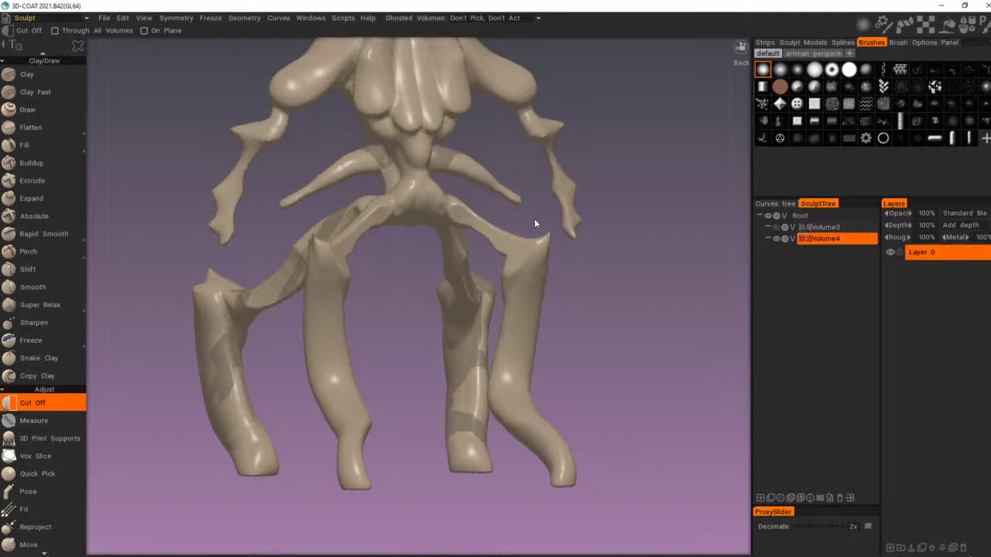
Step: Shave more material off the front upper legs between hip and knee from an oblique side view
mouse_move(534, 218)
left_mouse_down("alt")
mouse_move(480, 226)
mouse_move(547, 253)
mouse_move(592, 237)
mouse_move(553, 275)
mouse_move(553, 309)
mouse_move(678, 313)
left_mouse_up("alt")
left_click_drag(500, 314, 571, 385, "alt")
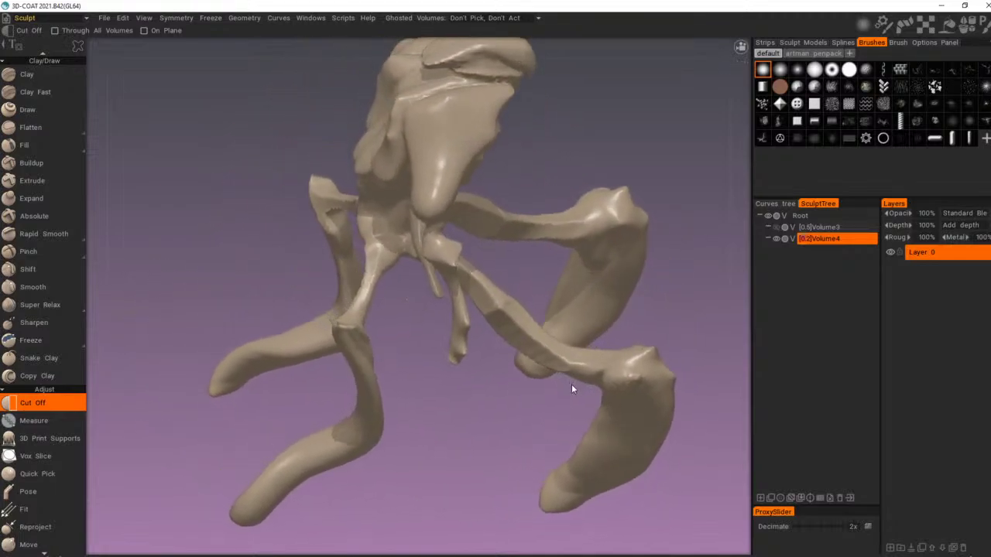
mouse_move(572, 388)
right_mouse_down()
mouse_move(580, 343)
mouse_move(624, 311)
mouse_move(593, 311)
mouse_move(560, 294)
right_mouse_up()
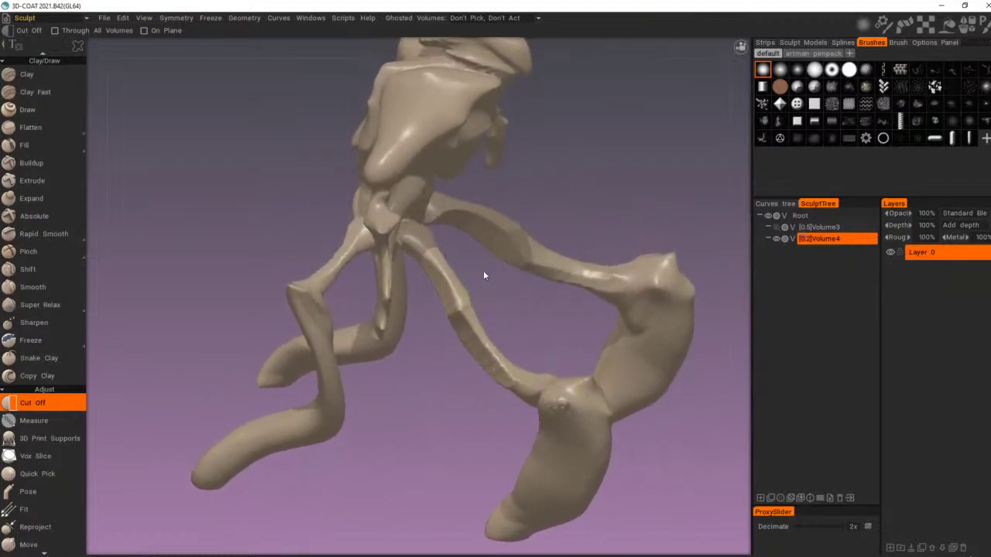
left_click_drag(508, 324, 508, 318, "alt")
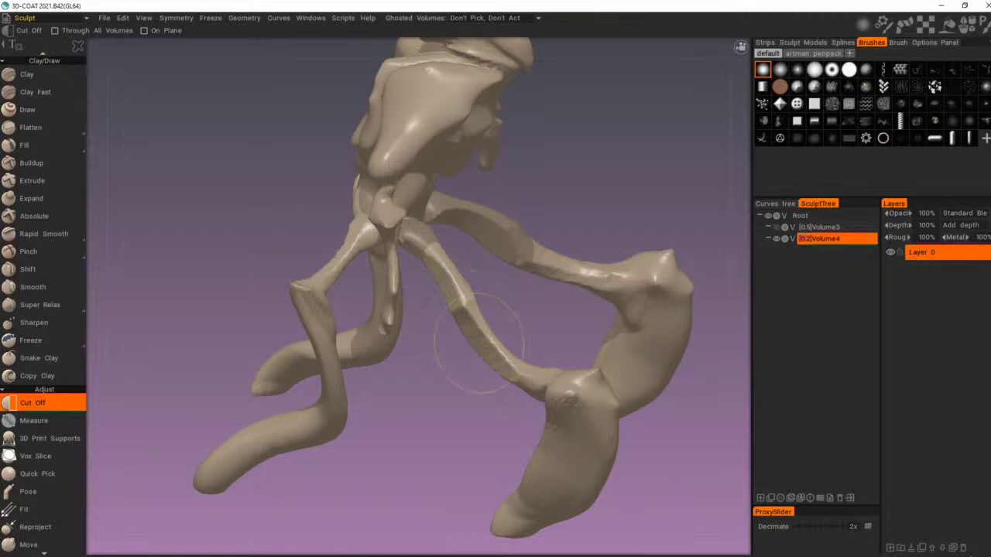
right_click_drag(425, 277, 419, 276)
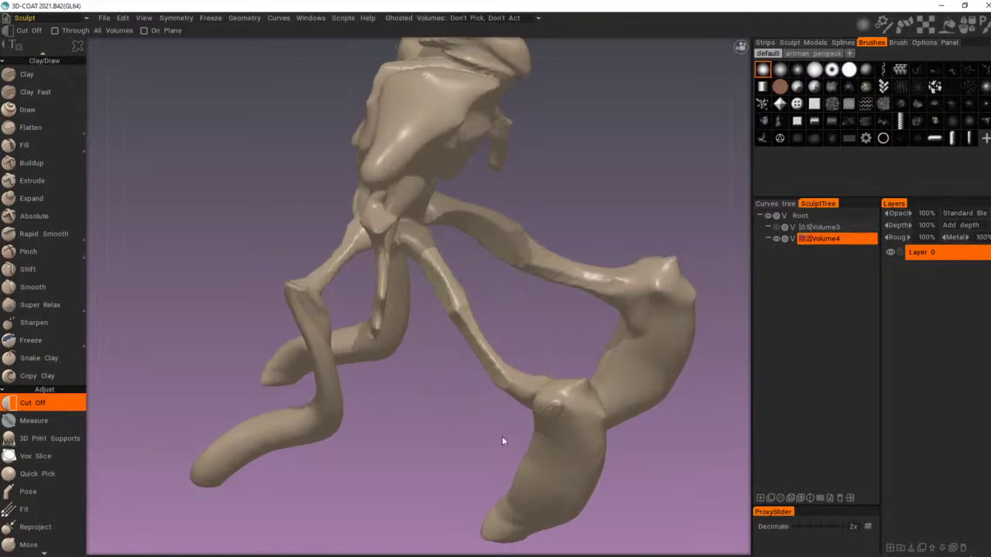
Step: Try to trim the underside of the front upper leg from the front, and undo the cut that slices the rear legs
right_click_drag(529, 272, 559, 332, "alt")
left_click_drag(559, 332, 448, 300, "alt")
right_click_drag(448, 300, 414, 345, "alt")
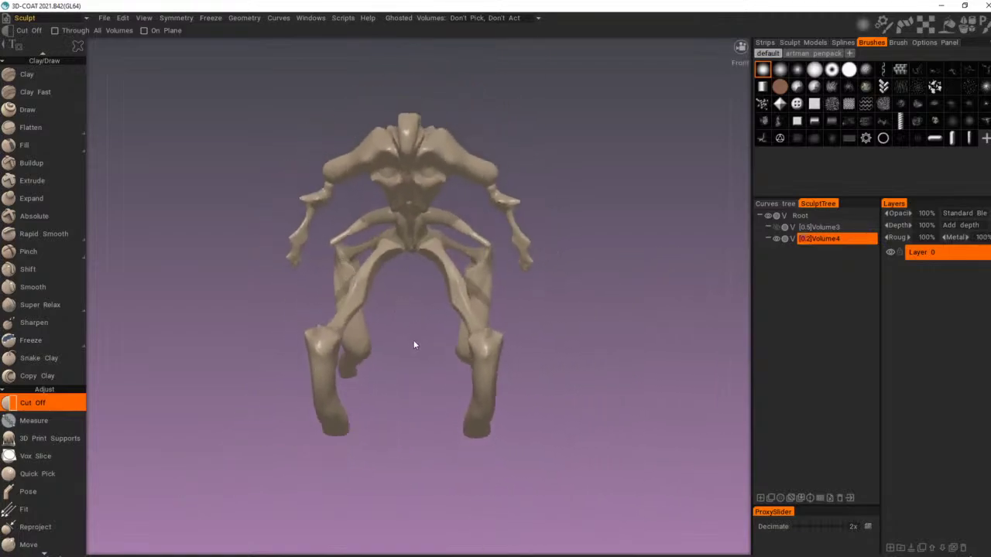
left_click_drag(414, 345, 411, 298, "alt")
mouse_move(411, 298)
right_mouse_down("alt")
mouse_move(480, 292)
mouse_move(517, 305)
mouse_move(459, 300)
right_mouse_up("alt")
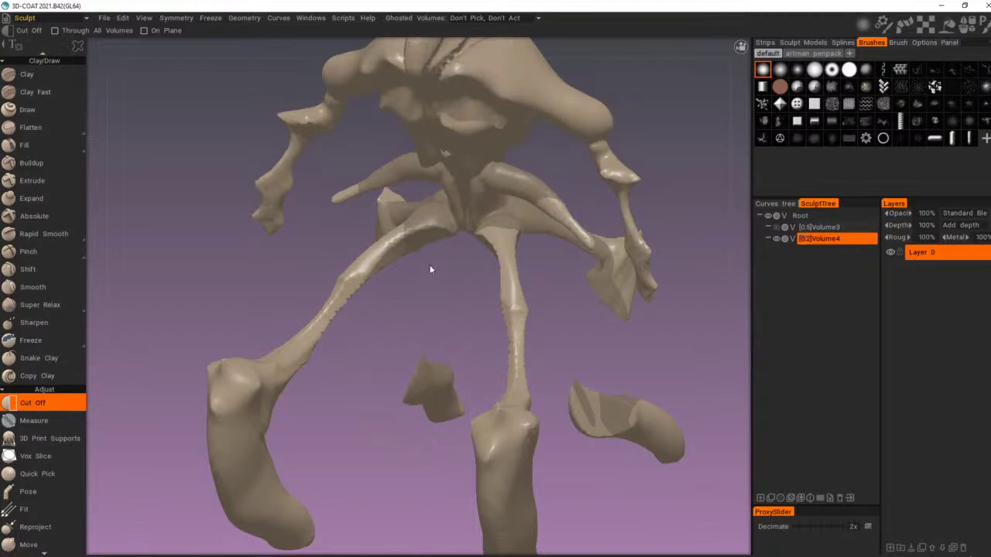
key("ctrl+z")
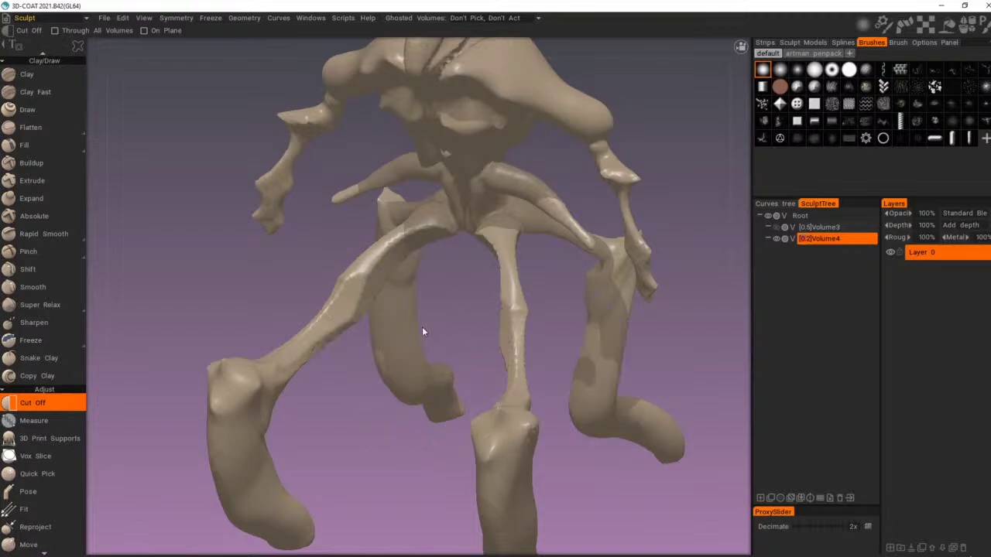
Step: Try the front upper leg cut with On Plane enabled, then undo it and turn On Plane off
left_click(144, 31)
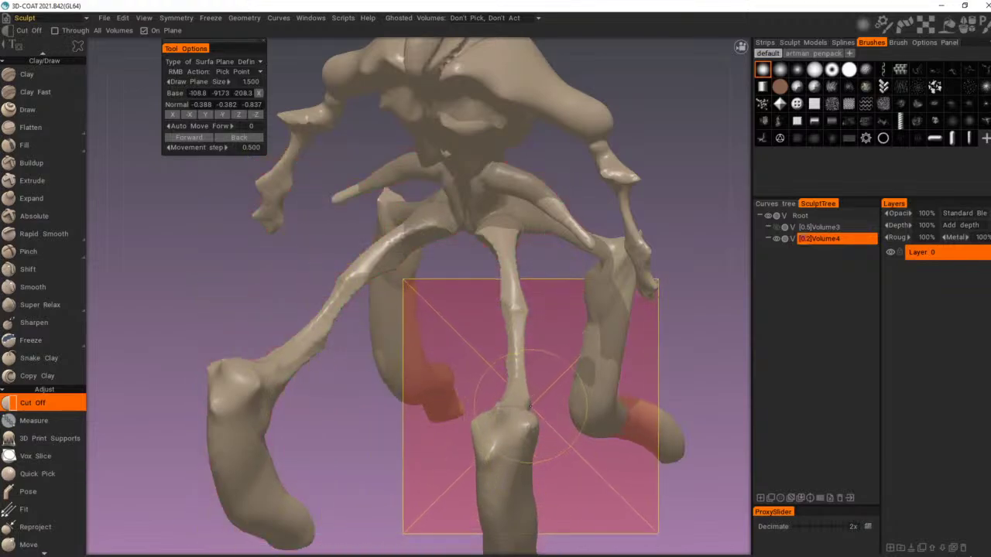
left_click(144, 31)
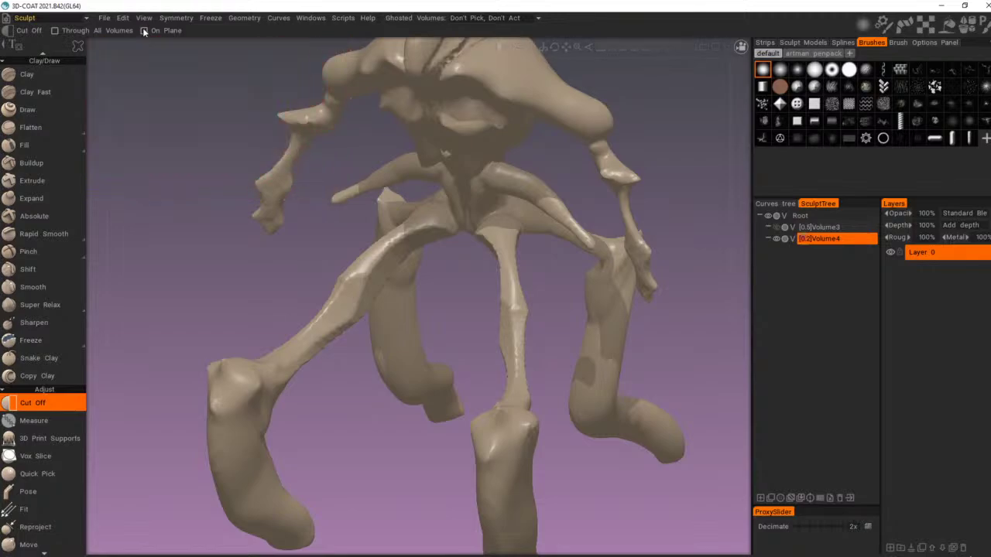
middle_click_drag(58, 326, 52, 396)
scroll(53, 262, "up", 6)
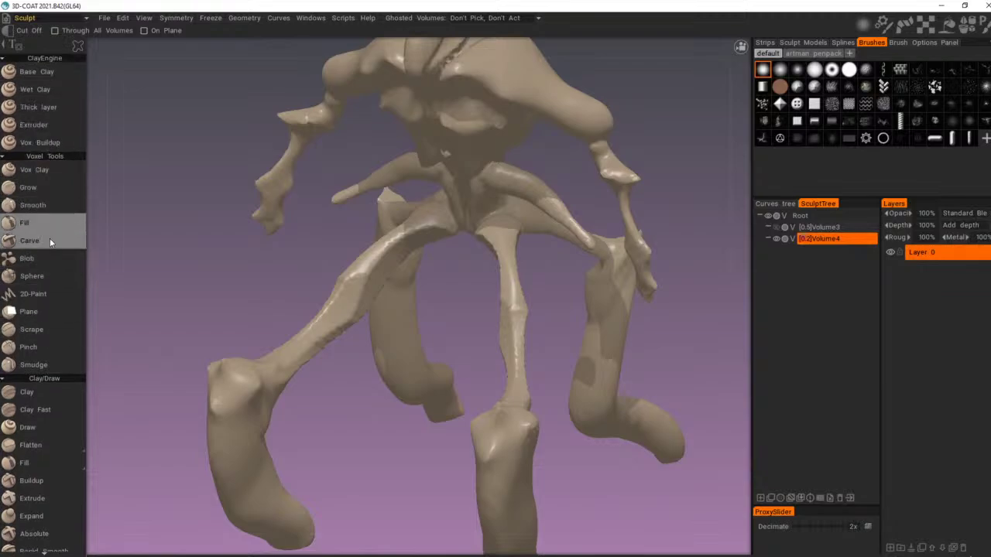
scroll(53, 361, "down", 5)
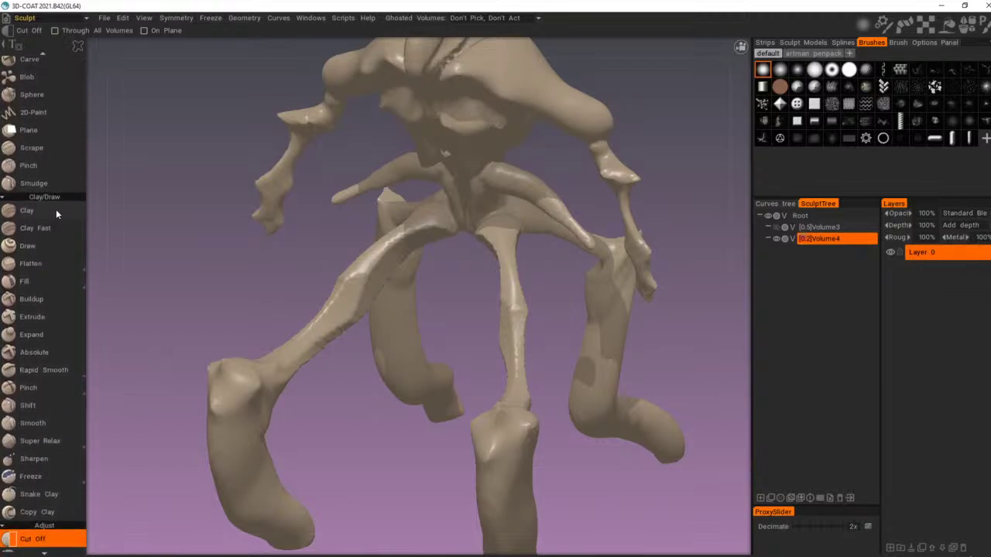
scroll(53, 184, "down", 6)
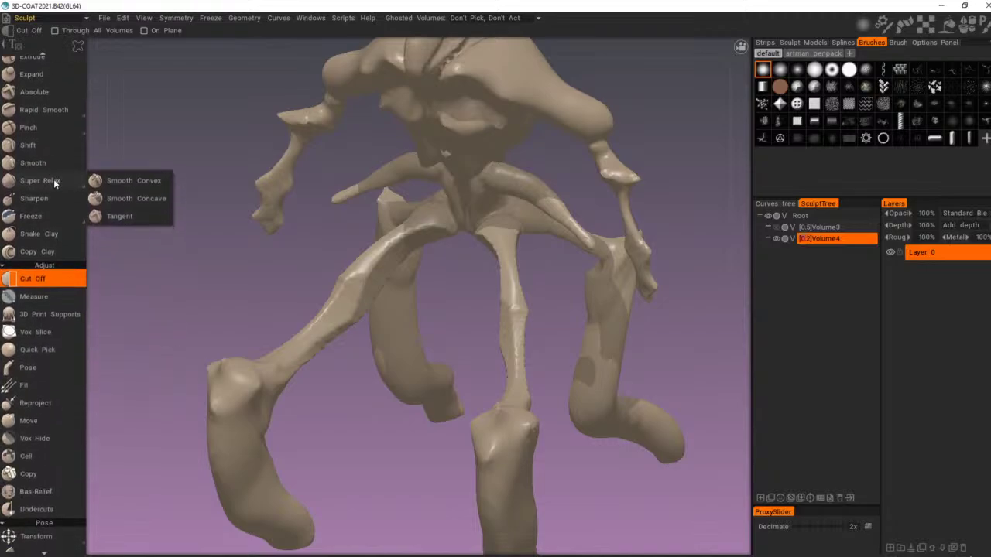
Step: Try hiding the middle sections of the rear legs with the Vox Hide tool, and undo it
scroll(51, 348, "down", 2)
left_click(34, 373)
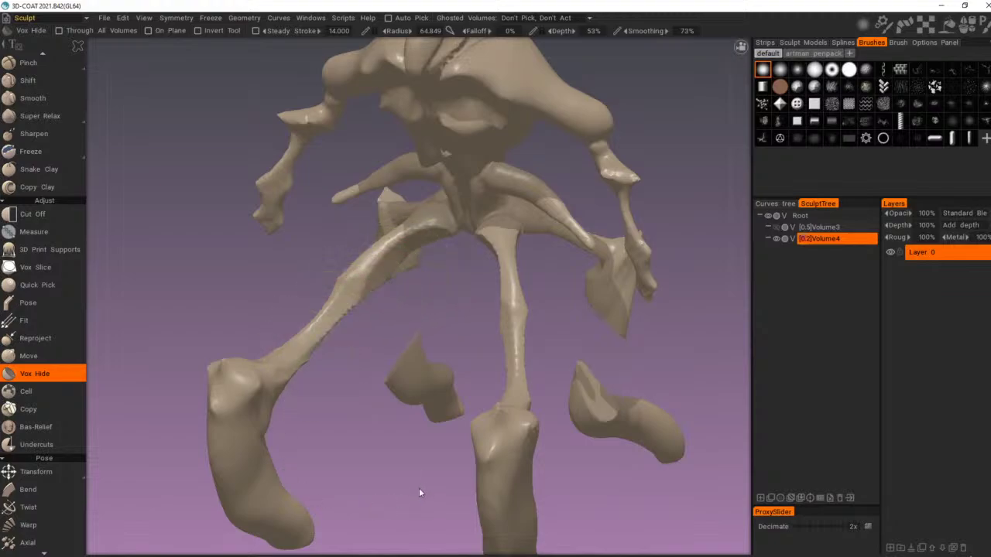
left_click_drag(377, 437, 479, 415)
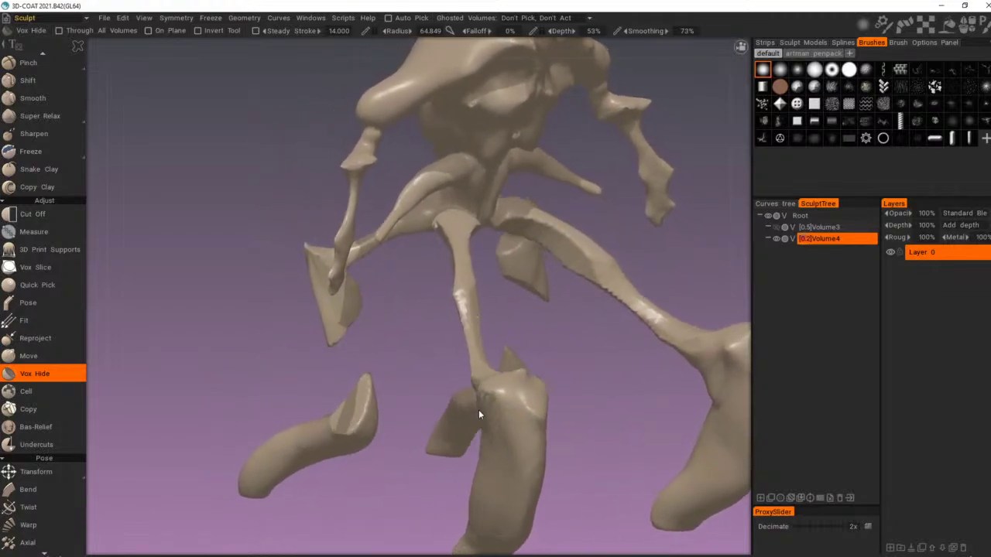
middle_click_drag(478, 415, 490, 399)
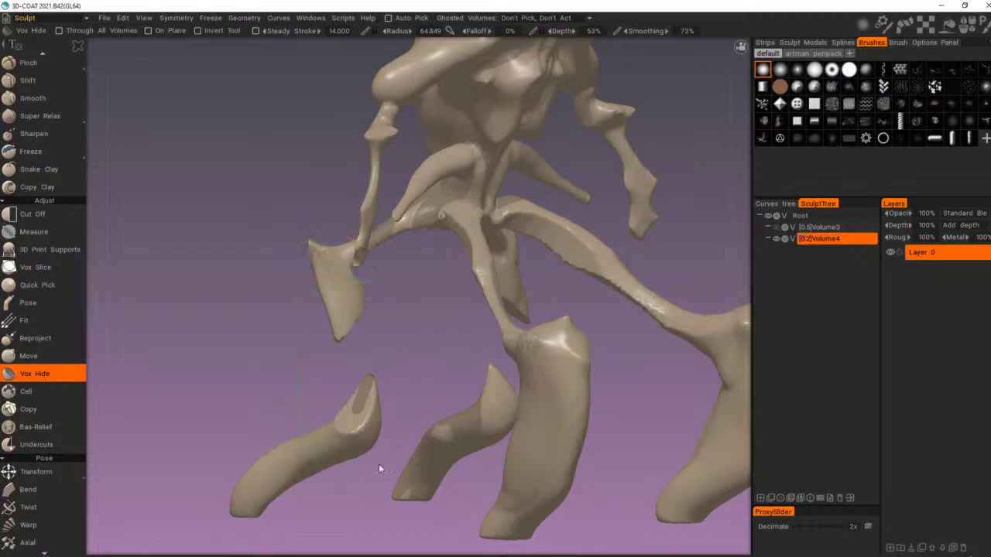
key("ctrl+z")
Step: Run the Delete Hidden geometry command on the creature volume from the front view
left_click_drag(475, 421, 387, 442)
right_click_drag(388, 442, 315, 422)
mouse_move(315, 420)
middle_mouse_down()
mouse_move(484, 469)
mouse_move(569, 449)
mouse_move(615, 394)
mouse_move(589, 413)
mouse_move(333, 448)
middle_mouse_up()
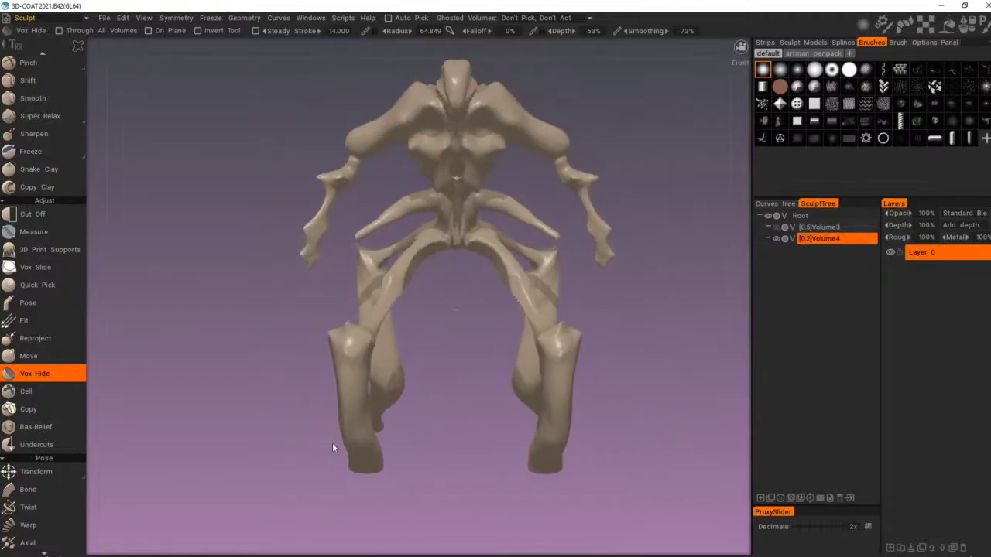
left_click(238, 20)
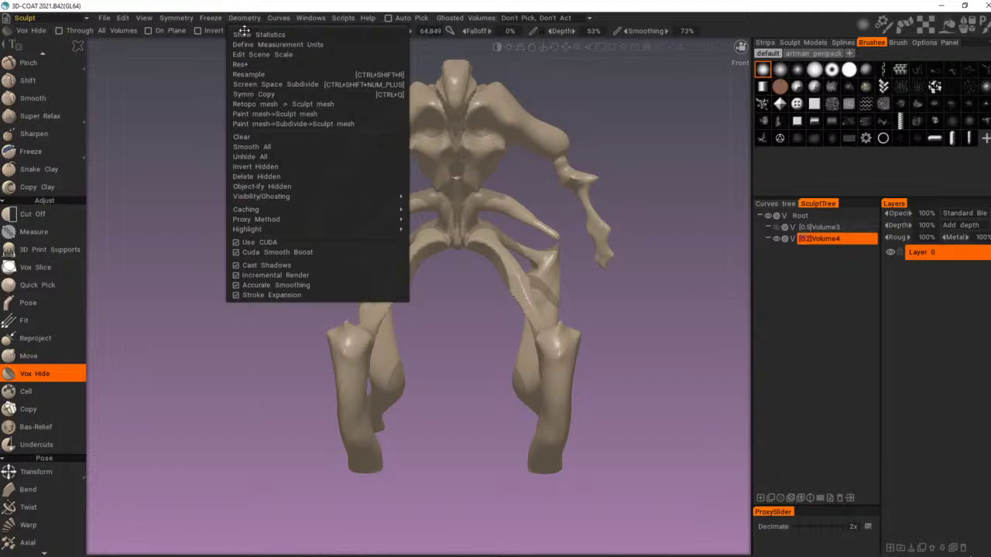
left_click(308, 180)
Step: Smooth the whole volume with Smooth All at a smoothing degree of 10.5, choosing to skip its dialog next time
mouse_move(409, 165)
middle_mouse_down()
mouse_move(535, 166)
mouse_move(472, 175)
mouse_move(432, 166)
middle_mouse_up()
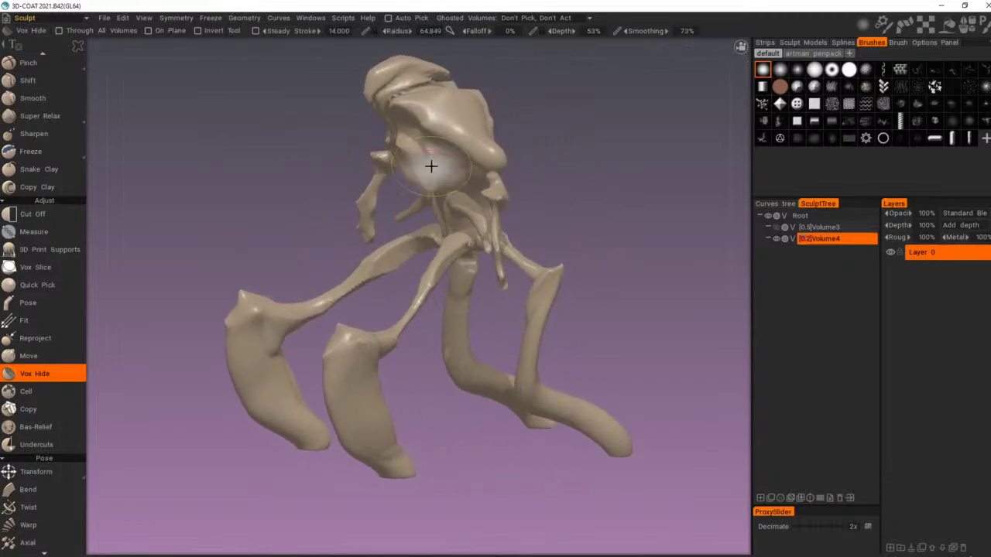
left_click_drag(460, 228, 318, 239, "alt")
mouse_move(318, 243)
right_mouse_down()
mouse_move(356, 219)
mouse_move(569, 182)
mouse_move(626, 206)
mouse_move(573, 165)
mouse_move(608, 194)
mouse_move(619, 261)
mouse_move(531, 288)
mouse_move(401, 208)
mouse_move(466, 171)
mouse_move(490, 128)
mouse_move(516, 109)
mouse_move(492, 103)
mouse_move(508, 122)
right_mouse_up()
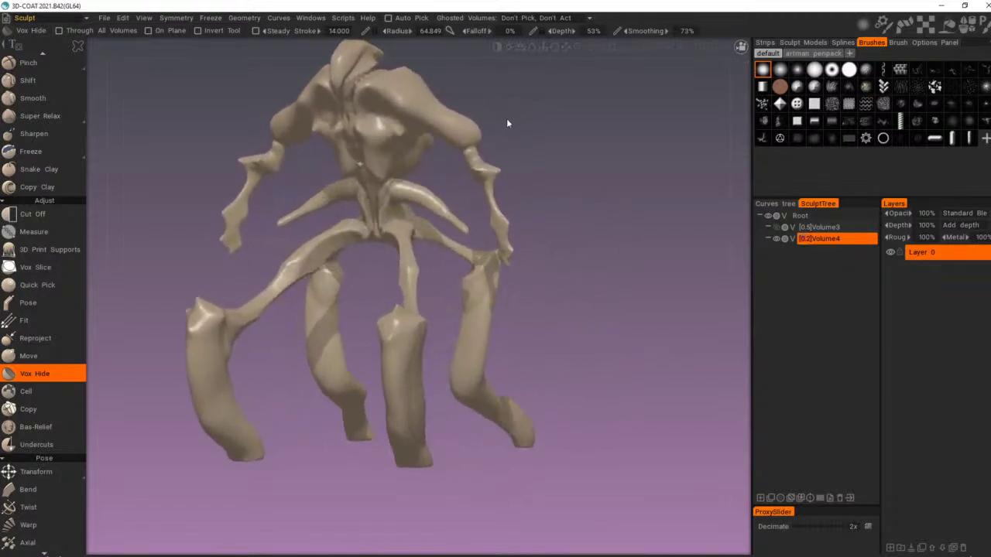
scroll(47, 372, "down", 10)
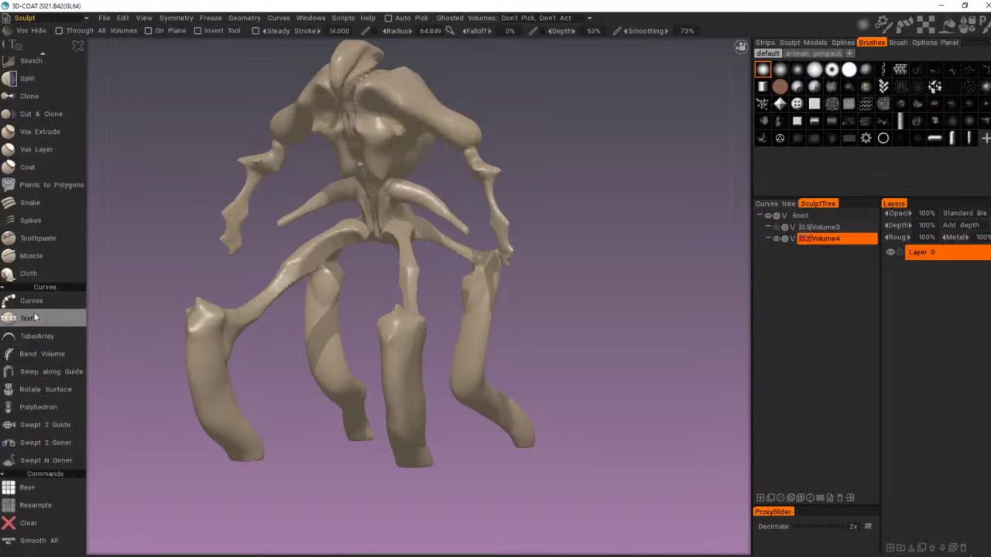
left_click(45, 539)
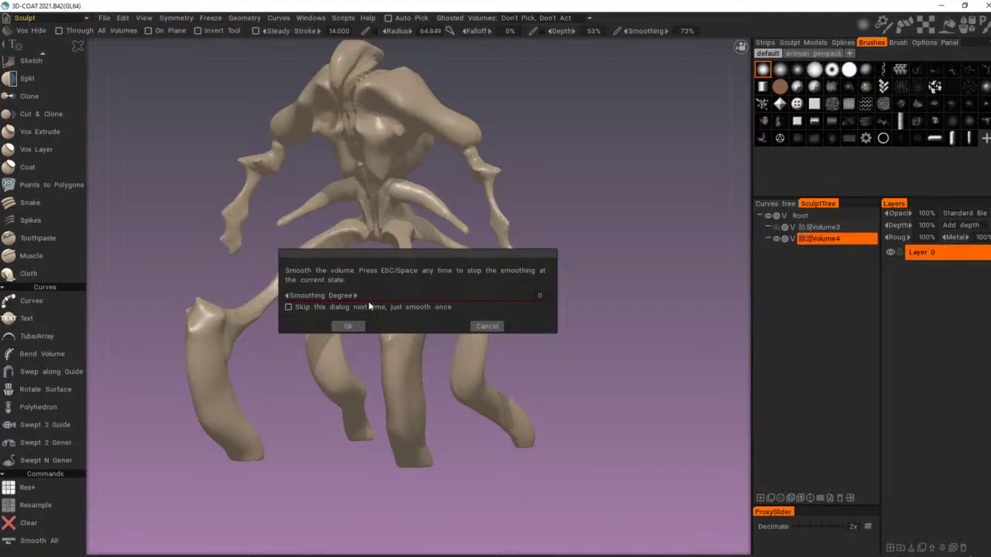
left_click_drag(370, 302, 380, 300)
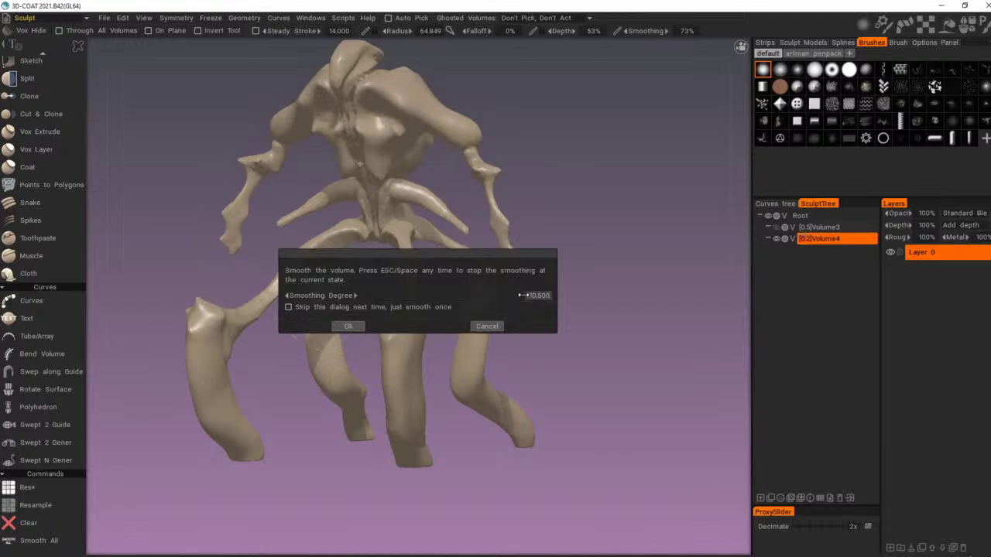
left_click(288, 307)
left_click(349, 326)
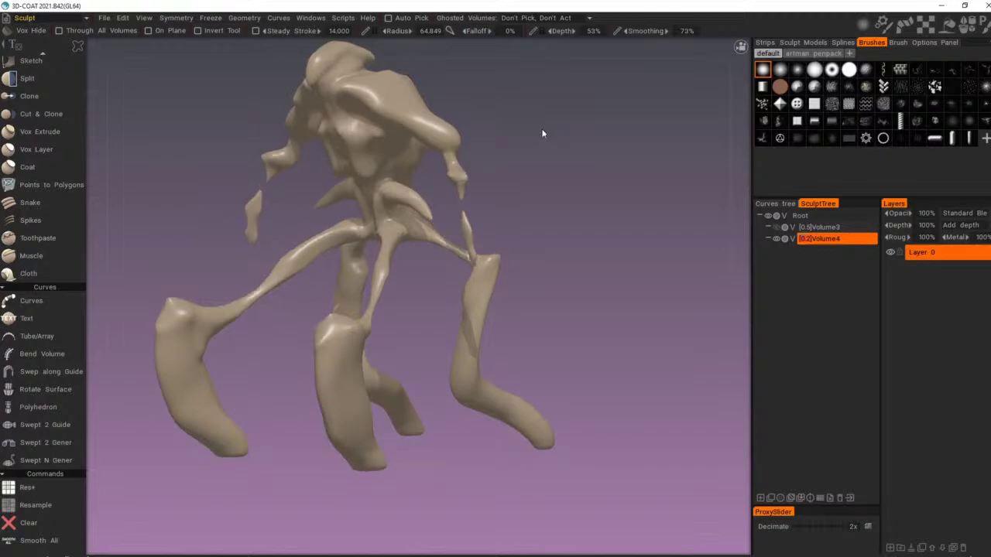
Step: Try increasing the resolution of Volume4, and undo the resolution change
mouse_move(507, 156)
left_mouse_down()
mouse_move(618, 161)
mouse_move(588, 199)
mouse_move(504, 140)
mouse_move(423, 148)
mouse_move(437, 158)
mouse_move(568, 148)
mouse_move(551, 158)
mouse_move(555, 165)
mouse_move(605, 171)
mouse_move(648, 161)
mouse_move(620, 200)
mouse_move(557, 183)
mouse_move(504, 150)
mouse_move(410, 147)
mouse_move(459, 166)
mouse_move(378, 158)
mouse_move(555, 157)
mouse_move(516, 181)
mouse_move(485, 183)
mouse_move(571, 173)
mouse_move(599, 193)
mouse_move(534, 212)
mouse_move(519, 167)
mouse_move(365, 172)
mouse_move(431, 199)
mouse_move(388, 195)
mouse_move(416, 206)
left_mouse_up()
left_click_drag(266, 226, 486, 207)
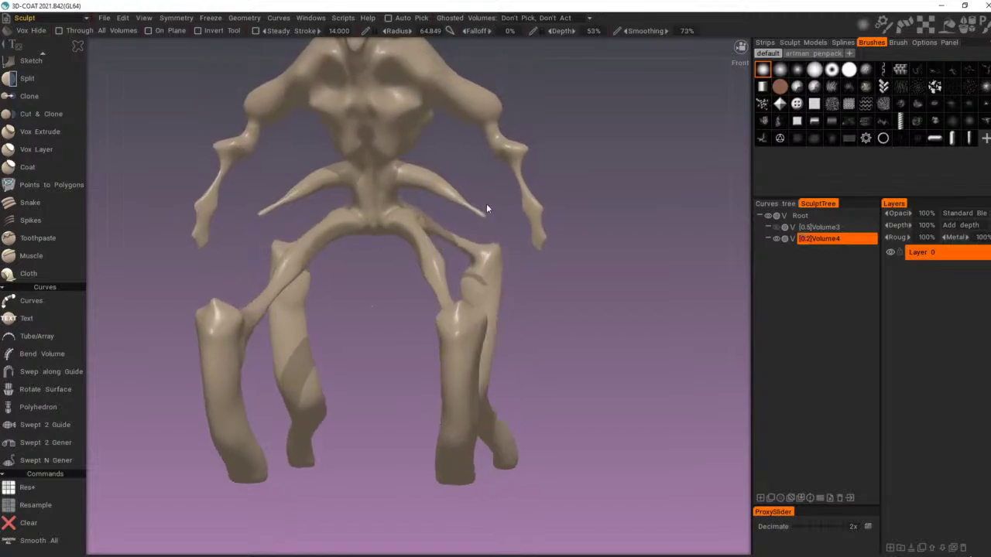
left_click(822, 500)
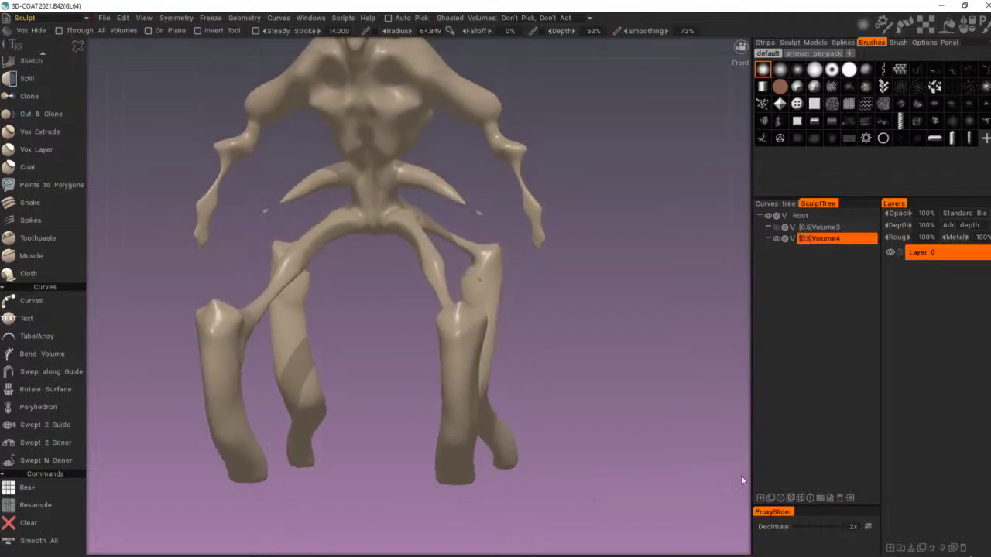
mouse_move(708, 465)
left_mouse_down()
mouse_move(607, 431)
mouse_move(569, 440)
mouse_move(577, 437)
left_mouse_up()
key("ctrl+z")
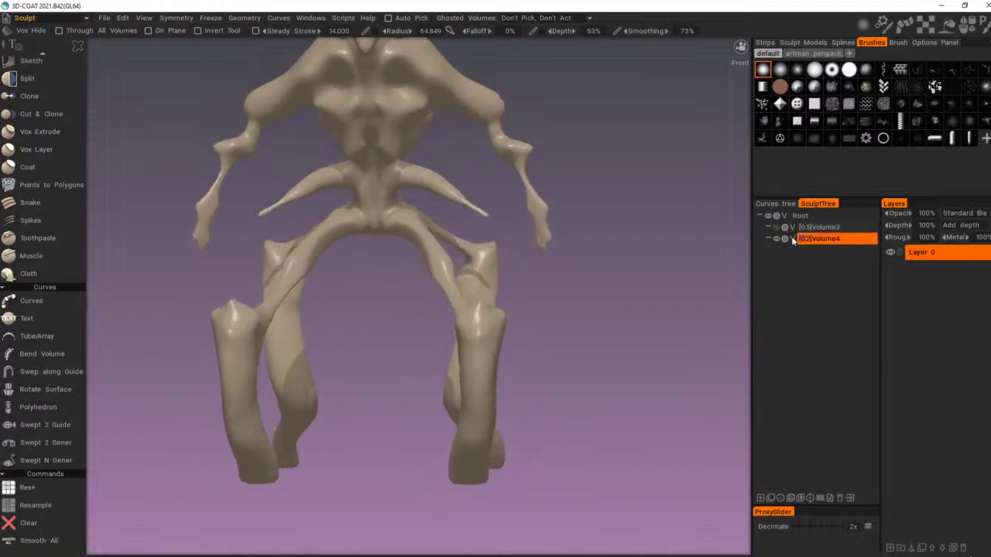
Step: Switch Volume4 from voxel to surface mode, restoring its stored color with a baking scan depth of 30
left_click(793, 239)
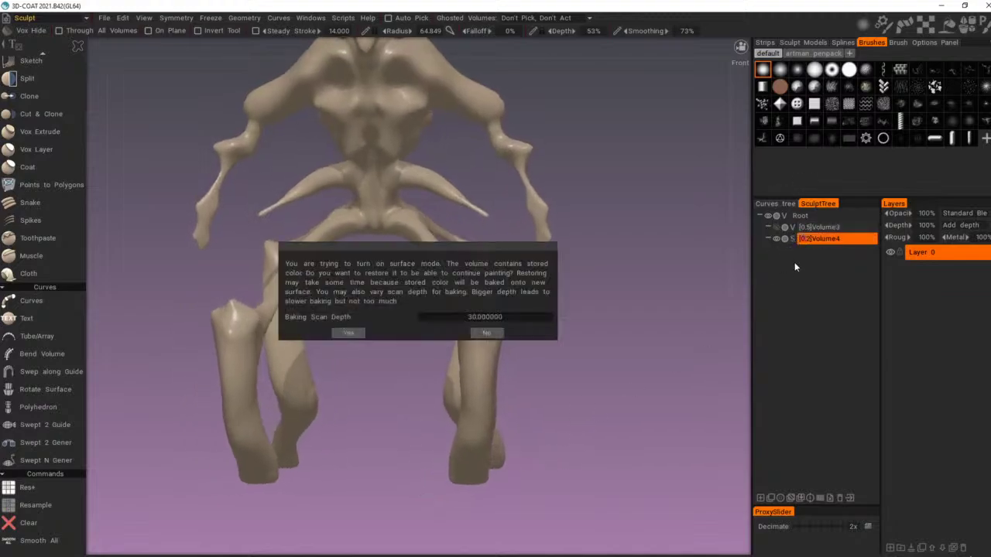
left_click(348, 333)
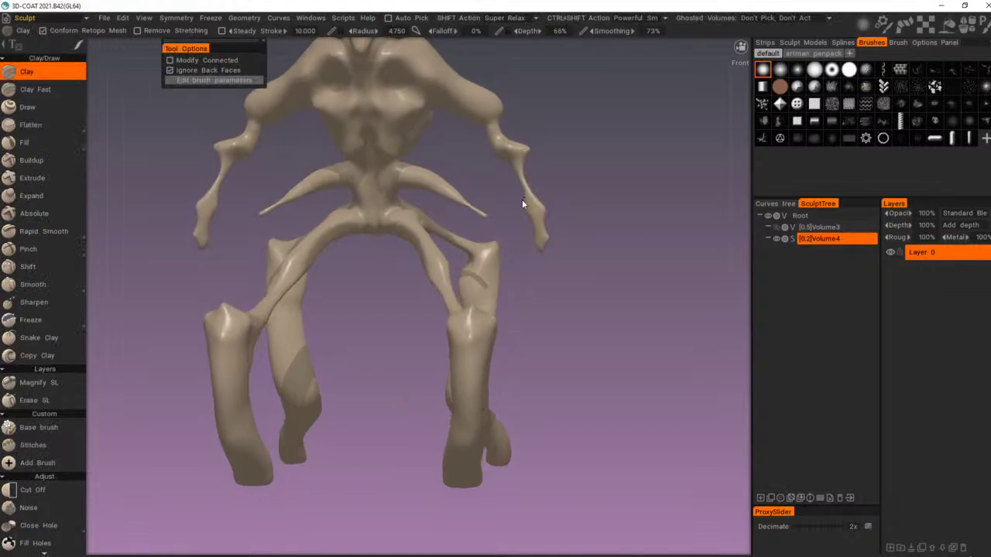
Step: Examine the smoothed creature's torso, arms and legs in surface mode from several angles
mouse_move(523, 203)
left_mouse_down()
mouse_move(281, 279)
mouse_move(292, 304)
mouse_move(570, 288)
mouse_move(615, 209)
mouse_move(575, 271)
mouse_move(494, 271)
left_mouse_up()
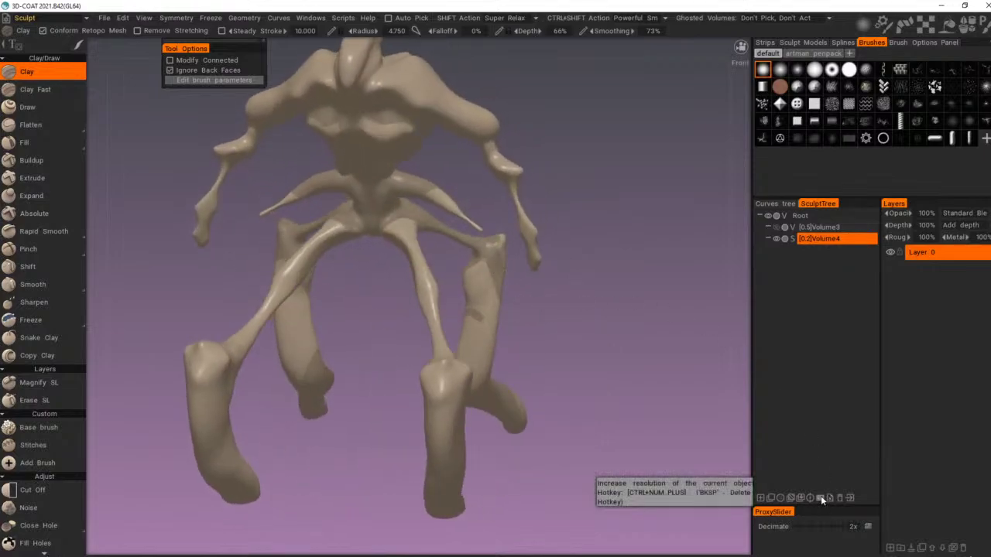
mouse_move(632, 403)
left_mouse_down()
mouse_move(569, 397)
mouse_move(530, 364)
mouse_move(594, 410)
left_mouse_up()
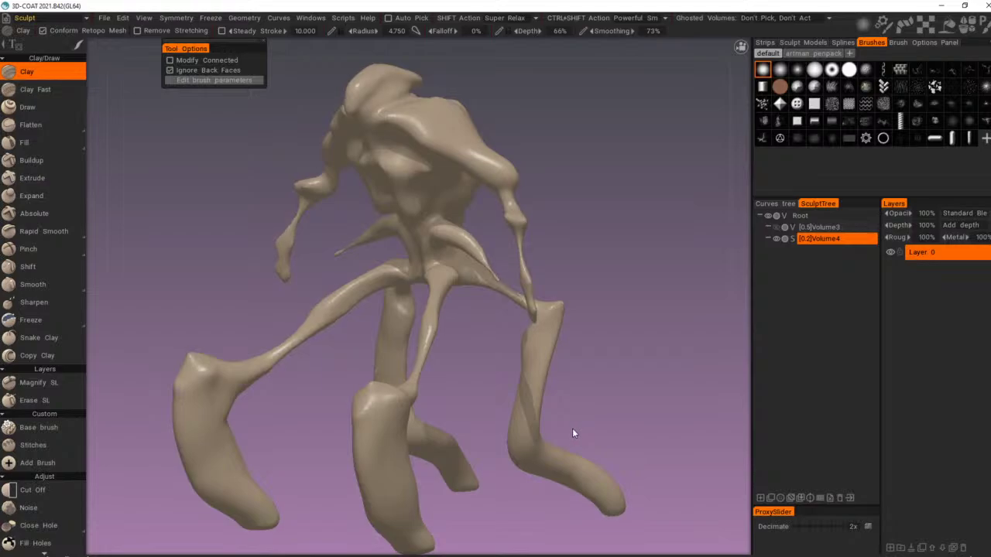
mouse_move(555, 415)
left_mouse_down()
mouse_move(560, 394)
mouse_move(546, 370)
mouse_move(570, 420)
left_mouse_up()
right_click_drag(570, 417, 611, 411)
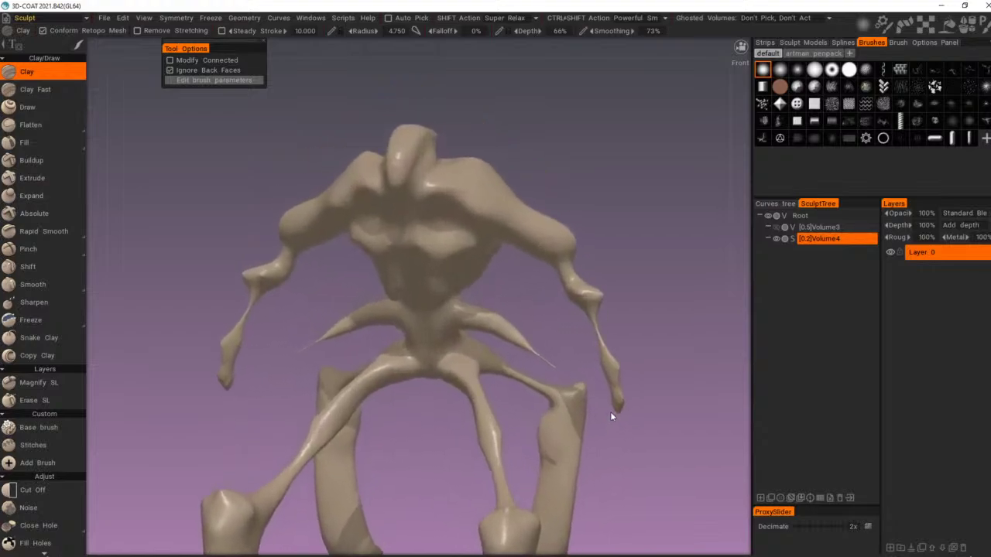
left_click_drag(543, 382, 545, 377)
middle_click_drag(545, 378, 548, 419)
mouse_move(548, 420)
right_mouse_down()
mouse_move(580, 422)
mouse_move(619, 406)
right_mouse_up()
left_click_drag(619, 406, 601, 398)
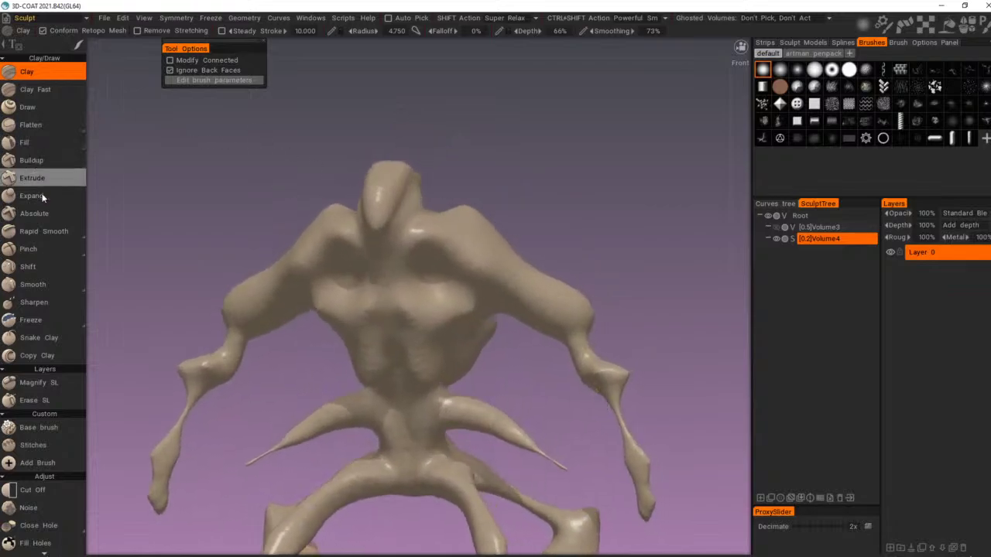
Step: Pinch the form from the side of the neck down to the center of the chest, with a brush radius of 18.99
left_click_drag(54, 320, 53, 294)
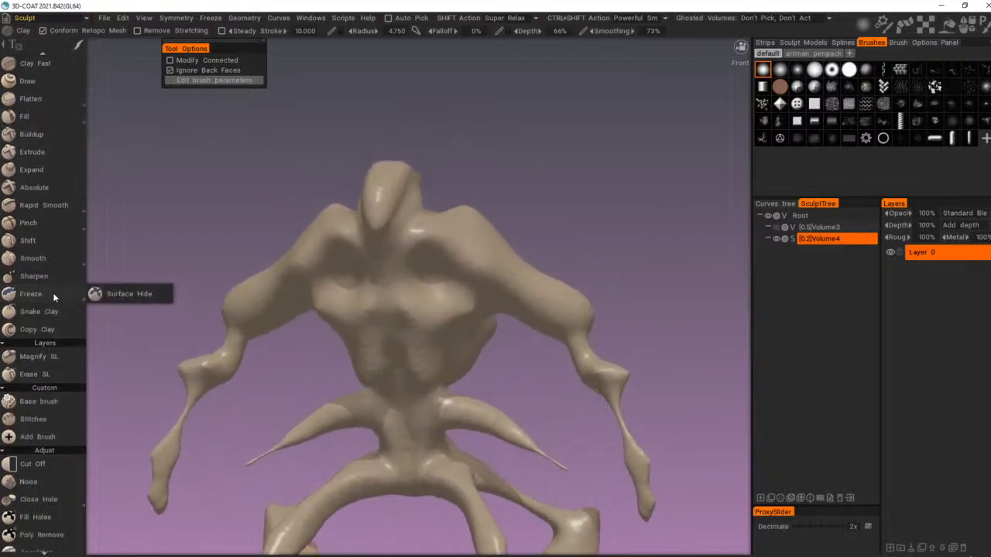
left_click(38, 223)
right_click_drag(486, 178, 520, 162)
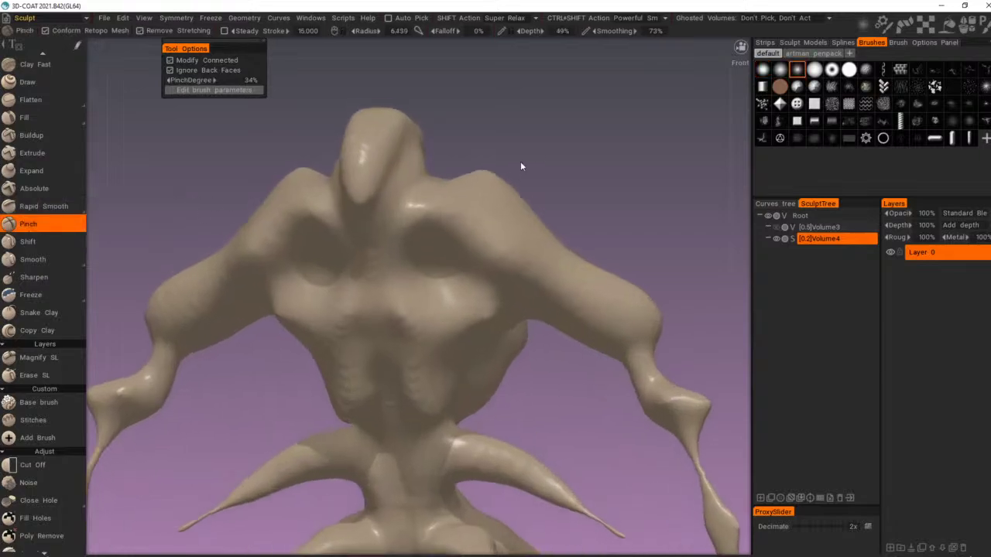
left_click_drag(520, 162, 479, 125)
left_click_drag(365, 196, 361, 226, "alt")
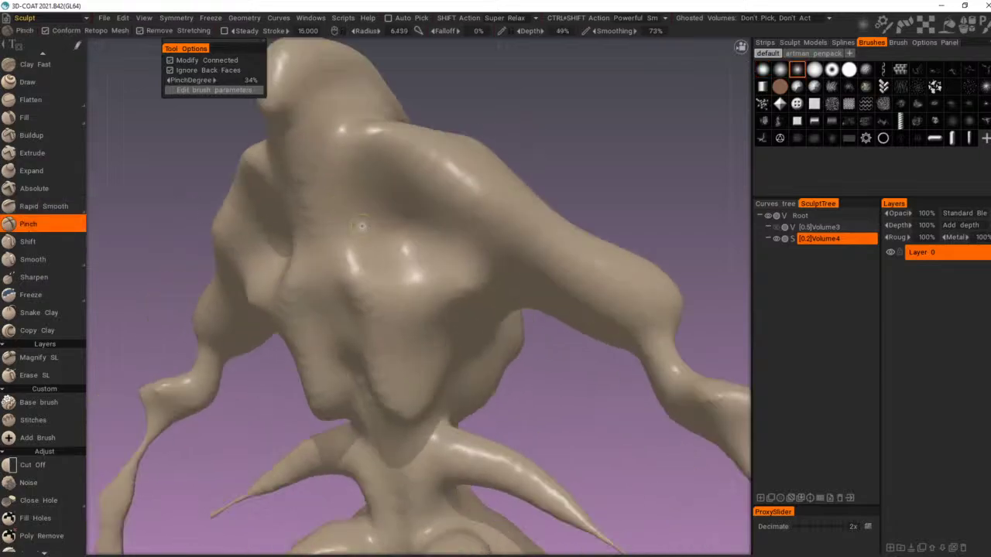
left_click_drag(398, 155, 407, 160, "alt")
right_click_drag(408, 160, 365, 155, "alt")
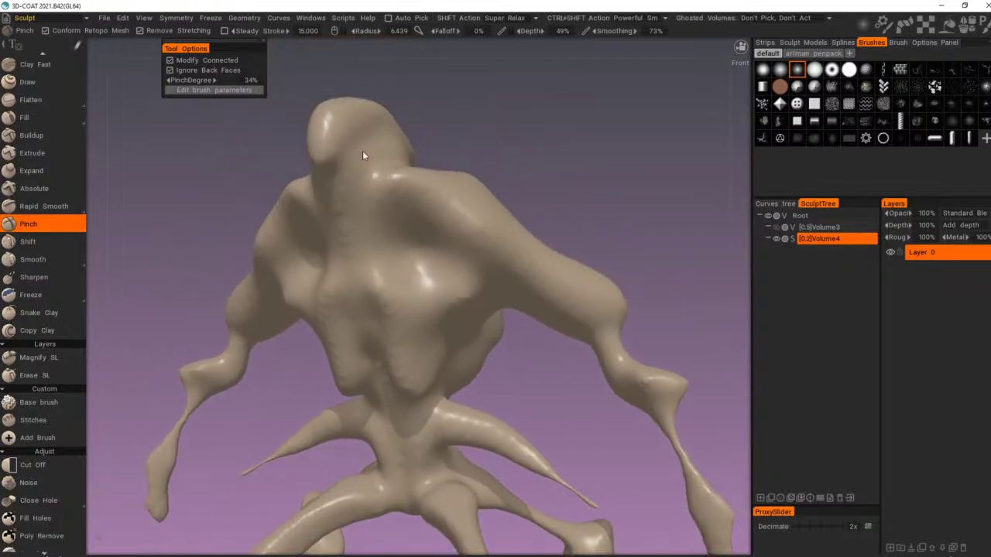
left_click_drag(364, 155, 375, 172, "alt")
right_click_drag(396, 192, 407, 181)
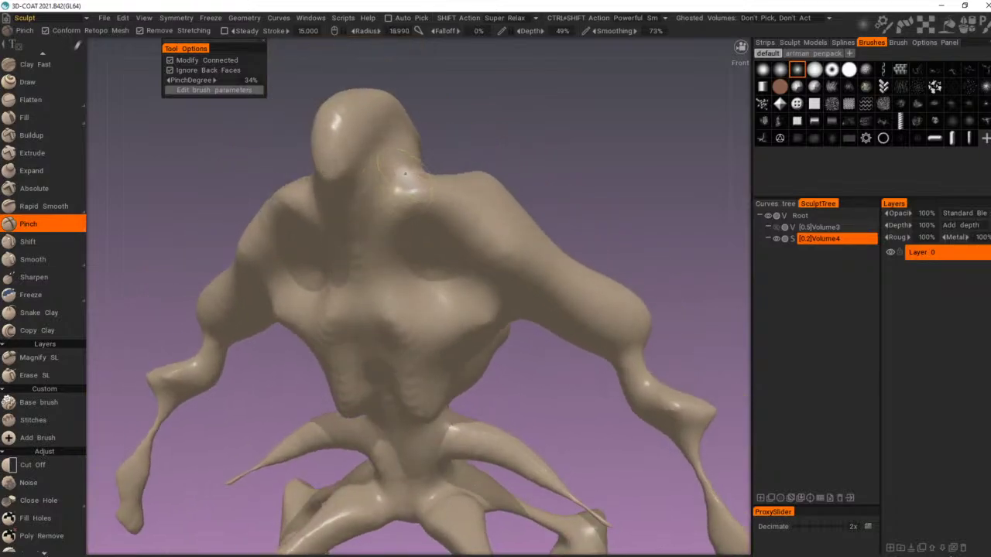
left_click_drag(408, 178, 378, 242)
left_click_drag(403, 183, 385, 264)
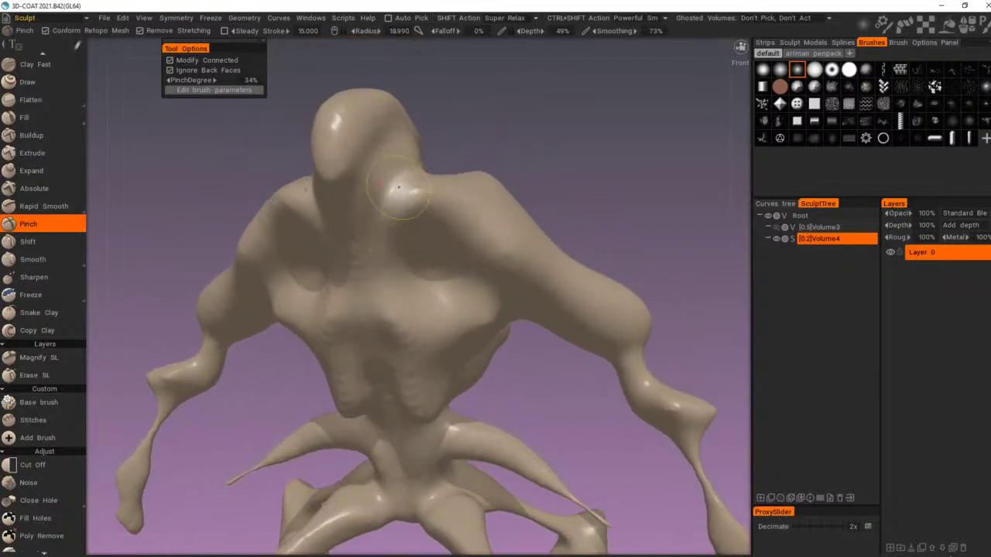
left_click_drag(404, 173, 360, 292)
Step: Pinch the folds beside the neck into more pronounced collar ridges, with a brush radius of 16.747
mouse_move(360, 292)
left_mouse_down("alt")
mouse_move(417, 268)
mouse_move(423, 237)
mouse_move(404, 268)
mouse_move(356, 254)
left_mouse_up("alt")
left_click_drag(407, 186, 452, 284, "alt")
right_click_drag(433, 332, 409, 333, "alt")
left_click_drag(408, 333, 387, 291, "alt")
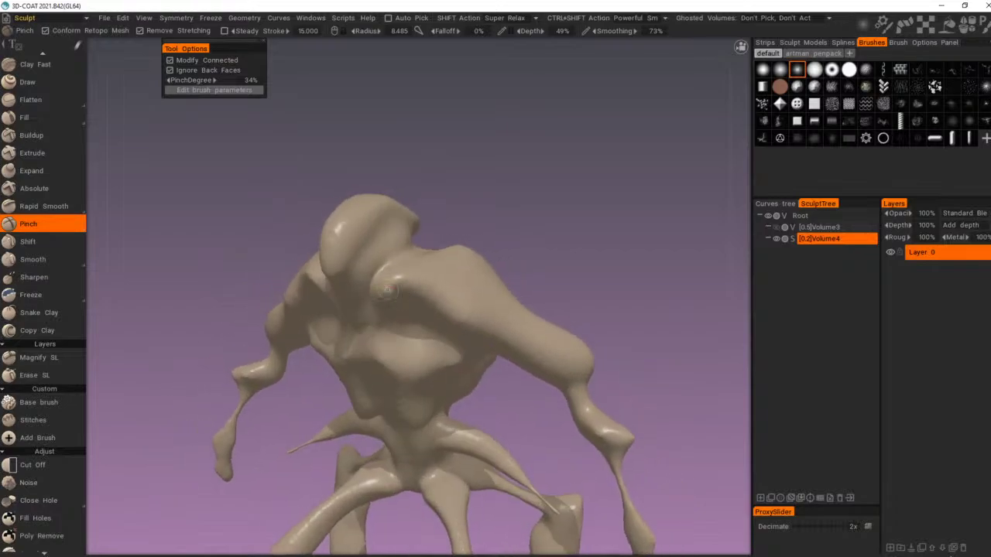
right_click_drag(380, 292, 391, 292)
mouse_move(384, 300)
left_mouse_down()
mouse_move(409, 281)
mouse_move(487, 312)
mouse_move(480, 291)
mouse_move(431, 303)
left_mouse_up()
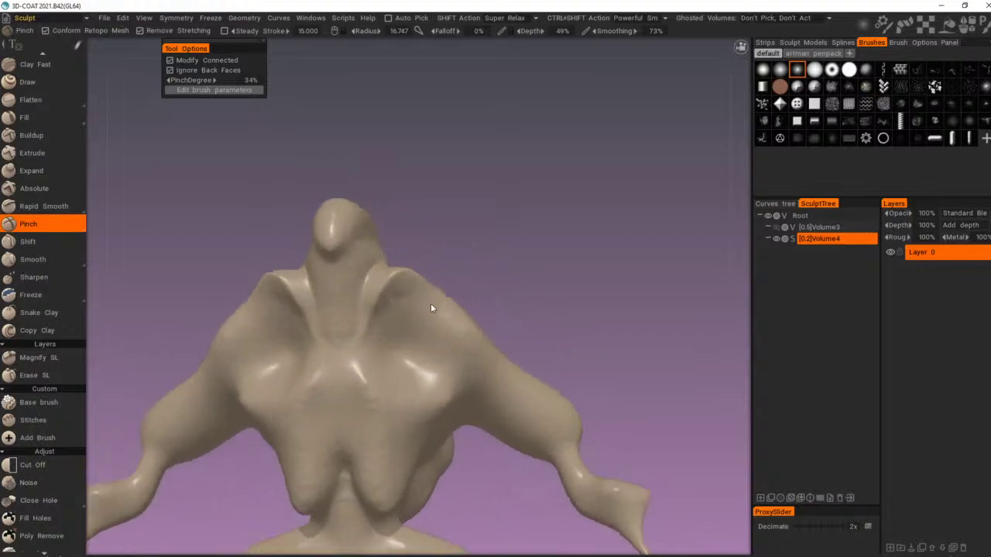
Step: Reduce the Pinch radius to 8.708 and sharpen the V-shaped base of the neck and the inner collar edges
mouse_move(430, 303)
right_mouse_down("alt")
mouse_move(448, 306)
mouse_move(433, 306)
right_mouse_up("alt")
right_click_drag(308, 380, 293, 378)
left_click_drag(295, 378, 322, 353)
right_click_drag(295, 373, 301, 375)
mouse_move(298, 375)
left_mouse_down()
mouse_move(325, 343)
mouse_move(333, 285)
left_mouse_up()
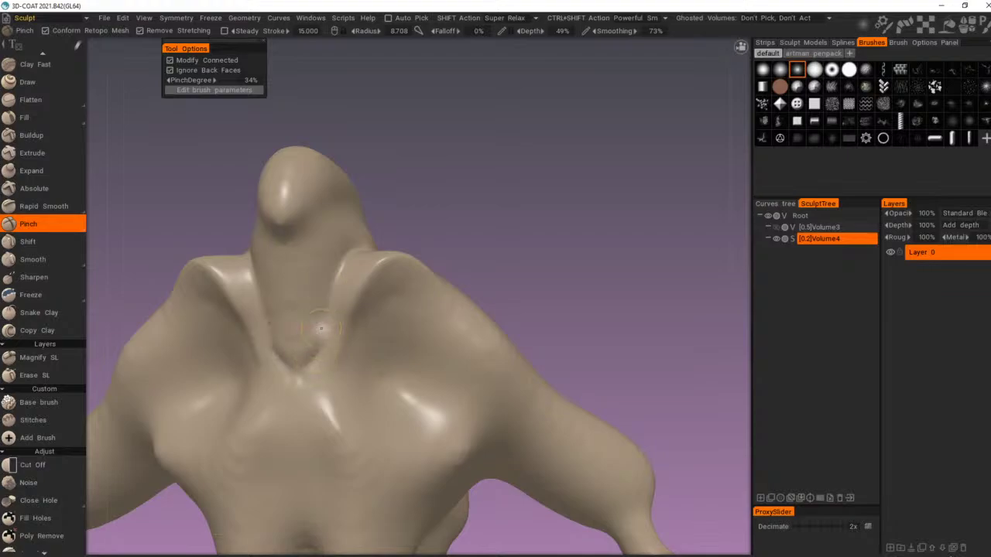
left_click_drag(322, 330, 331, 274)
left_click_drag(321, 357, 333, 277)
Step: Pinch sharp creases along the lower collar ridges and from the neck base down onto the upper chest
right_click_drag(387, 348, 362, 358, "alt")
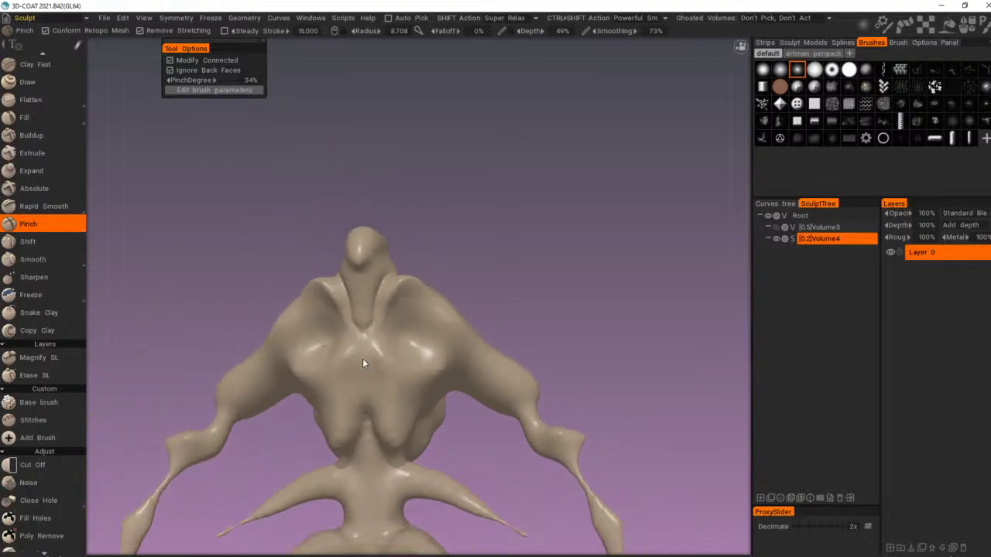
left_click_drag(362, 359, 374, 365, "alt")
right_click_drag(374, 364, 416, 367, "alt")
left_click_drag(417, 367, 375, 363, "alt")
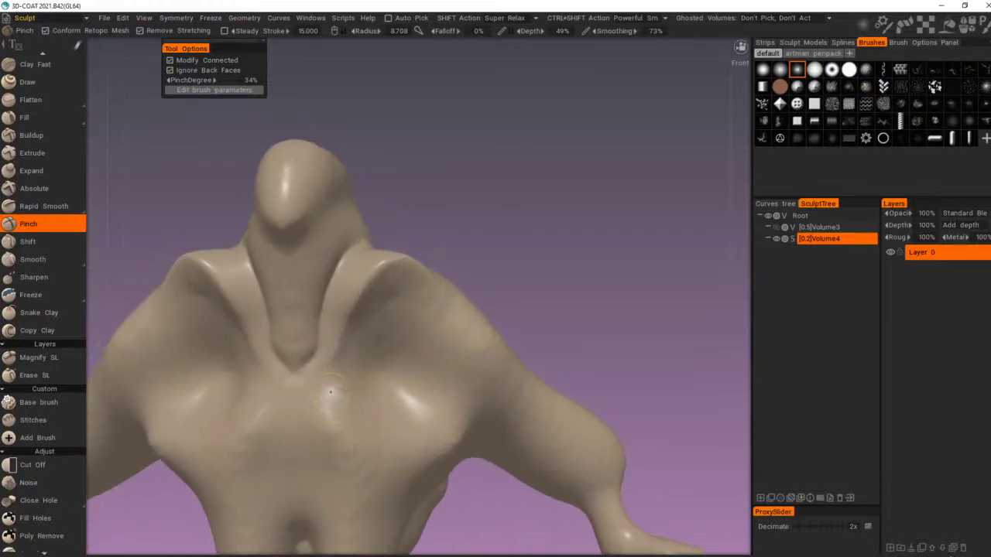
mouse_move(359, 293)
left_mouse_down()
mouse_move(335, 350)
mouse_move(344, 327)
left_mouse_up()
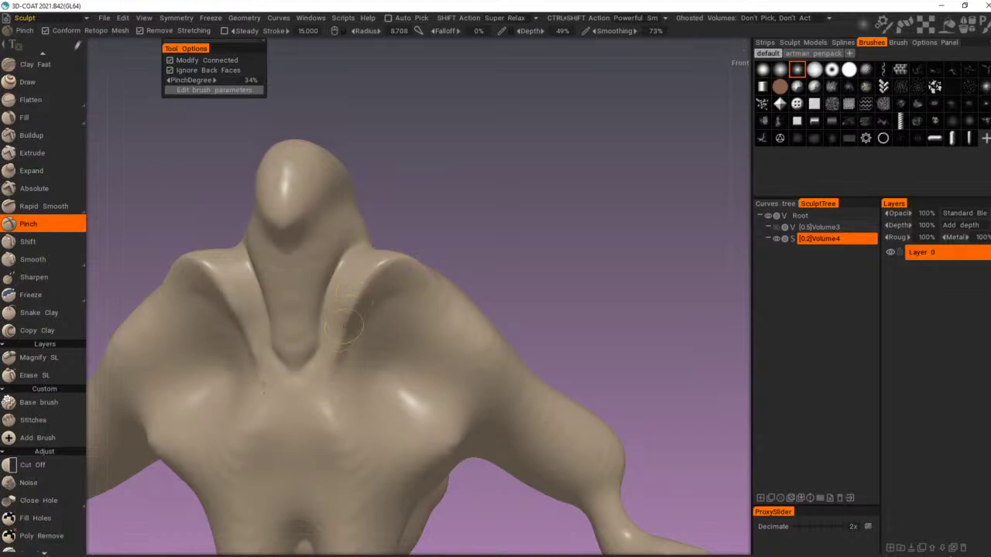
left_click_drag(349, 458, 347, 332)
left_click_drag(319, 403, 367, 293)
left_click_drag(300, 381, 345, 400)
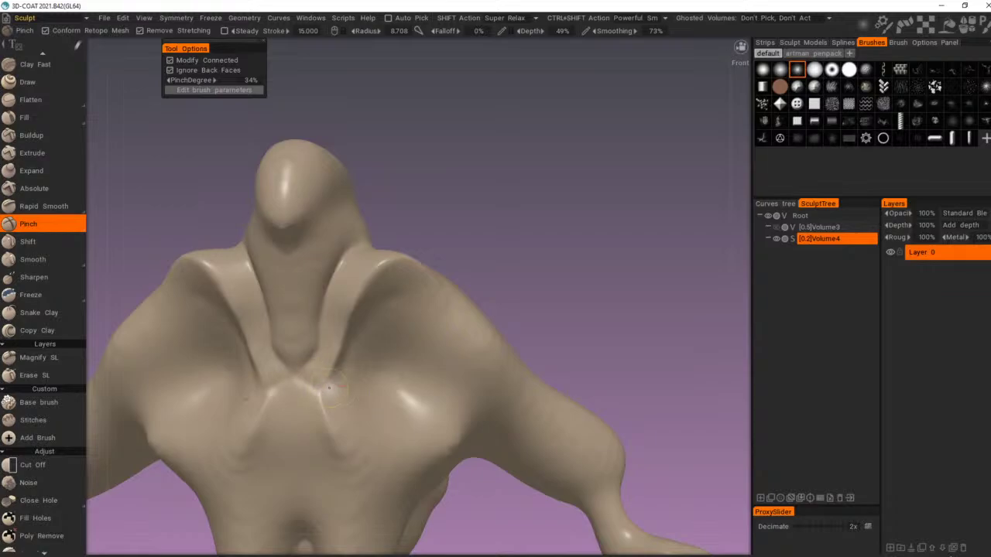
Step: Pinch a crease beneath the outer collar ridge, from the neck base up to the collar tip, with a radius of 6.506
left_click_drag(363, 348, 342, 351, "alt")
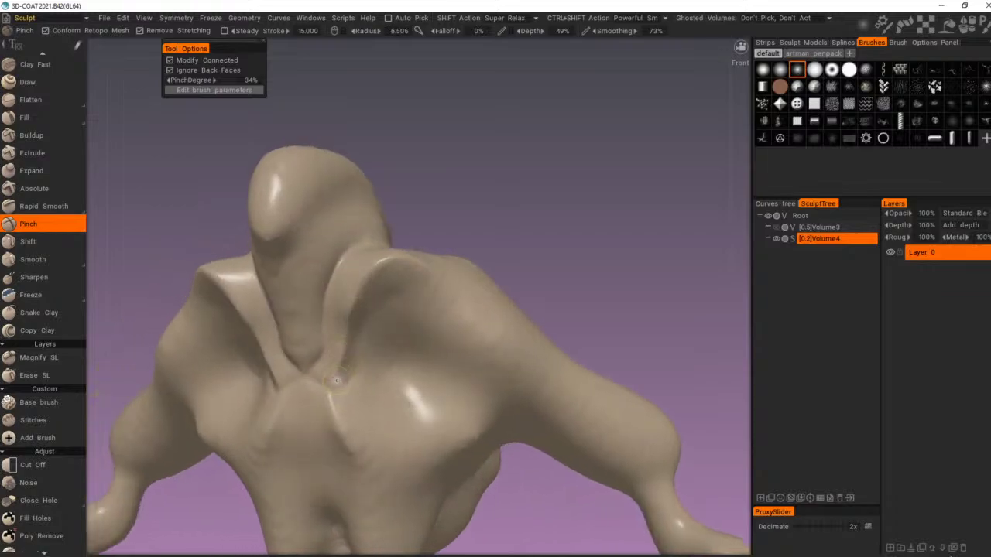
left_click_drag(369, 313, 421, 285)
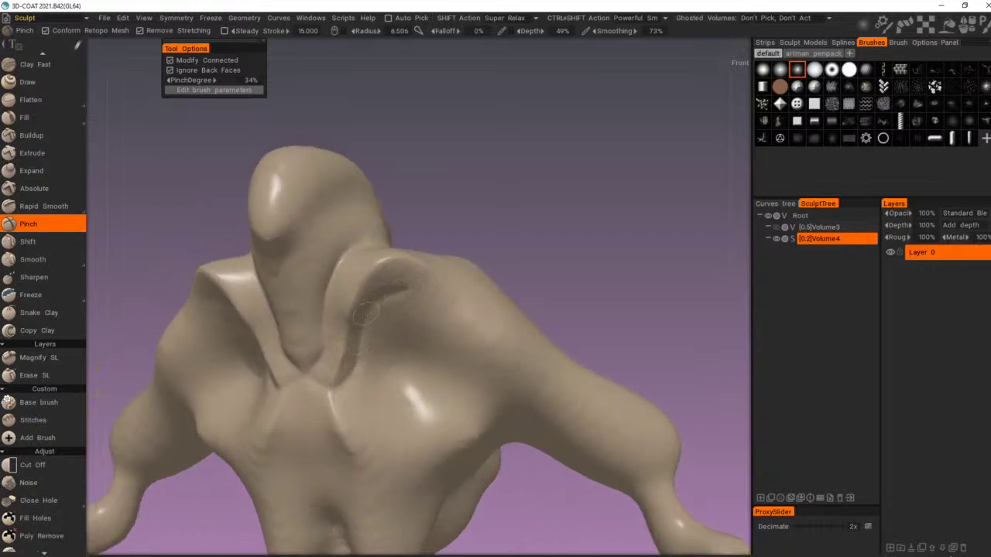
left_click_drag(353, 366, 427, 292)
right_click_drag(437, 262, 346, 312, "alt")
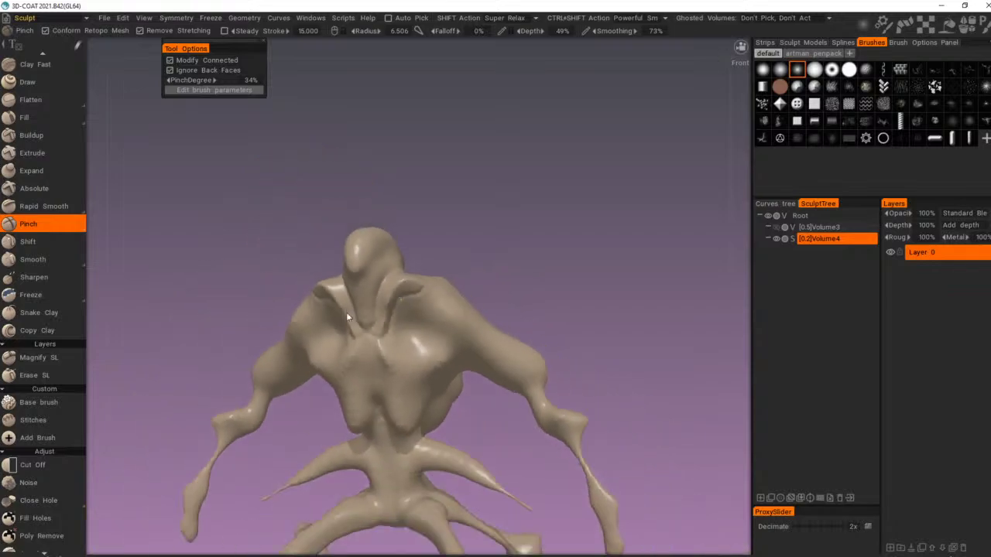
Step: Examine the creature's head, collar, shoulders and upper back from several angles
left_click_drag(346, 312, 356, 385, "alt")
mouse_move(356, 385)
right_mouse_down("alt")
mouse_move(436, 396)
mouse_move(398, 377)
right_mouse_up("alt")
left_click_drag(398, 377, 391, 397, "alt")
left_click_drag(431, 303, 383, 300, "alt")
right_click_drag(380, 301, 366, 246)
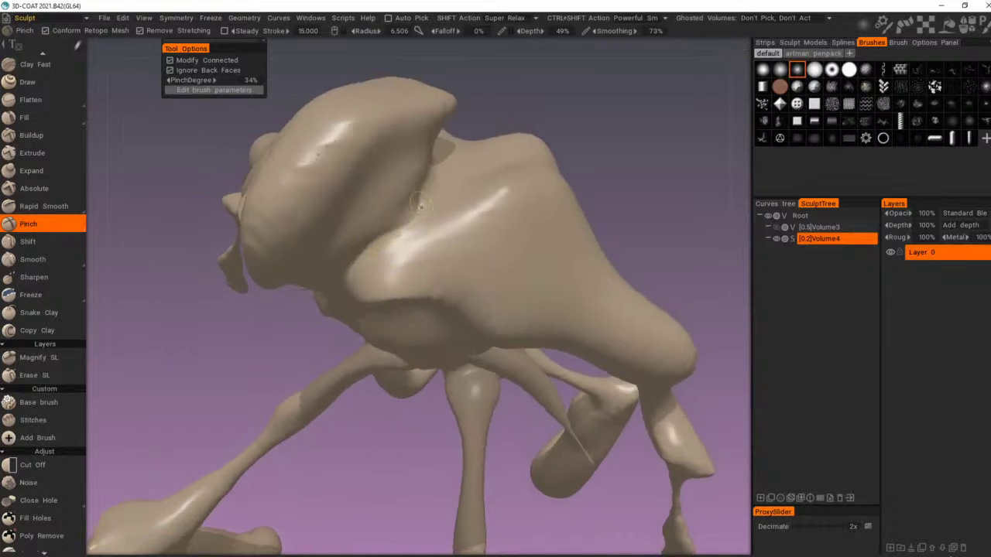
left_click_drag(451, 216, 435, 137, "alt")
right_click_drag(436, 138, 436, 184, "alt")
left_click_drag(436, 184, 412, 257, "alt")
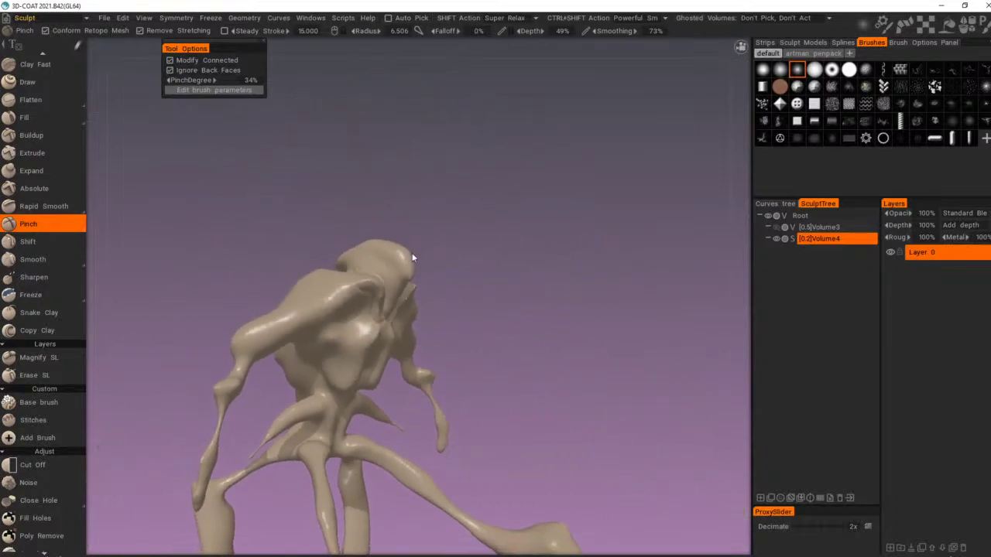
right_click_drag(412, 258, 525, 336)
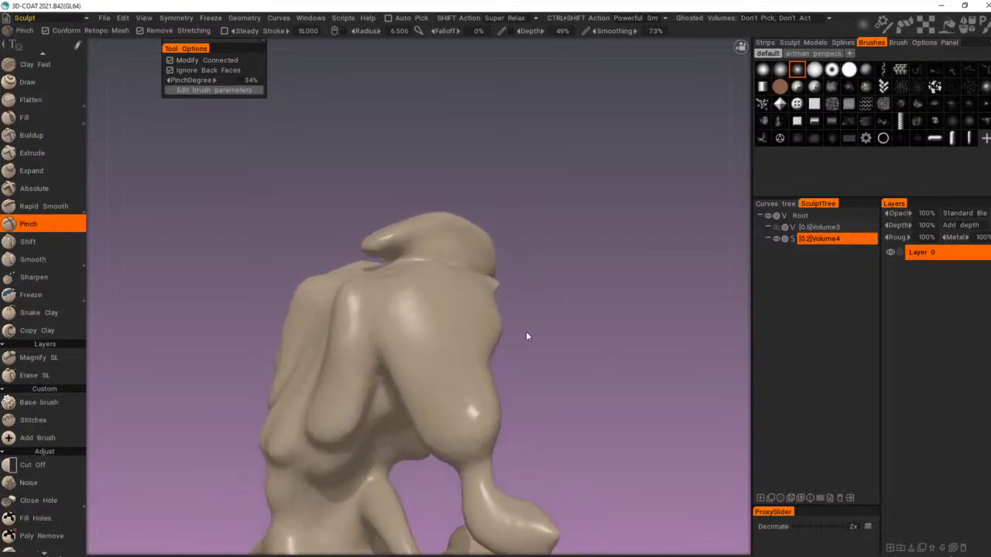
Step: Pinch the folds across the back below the shoulder blades, raising the brush radius to 12.436
mouse_move(525, 335)
left_mouse_down("alt")
mouse_move(558, 310)
mouse_move(525, 327)
left_mouse_up("alt")
left_click_drag(453, 385, 455, 362, "alt")
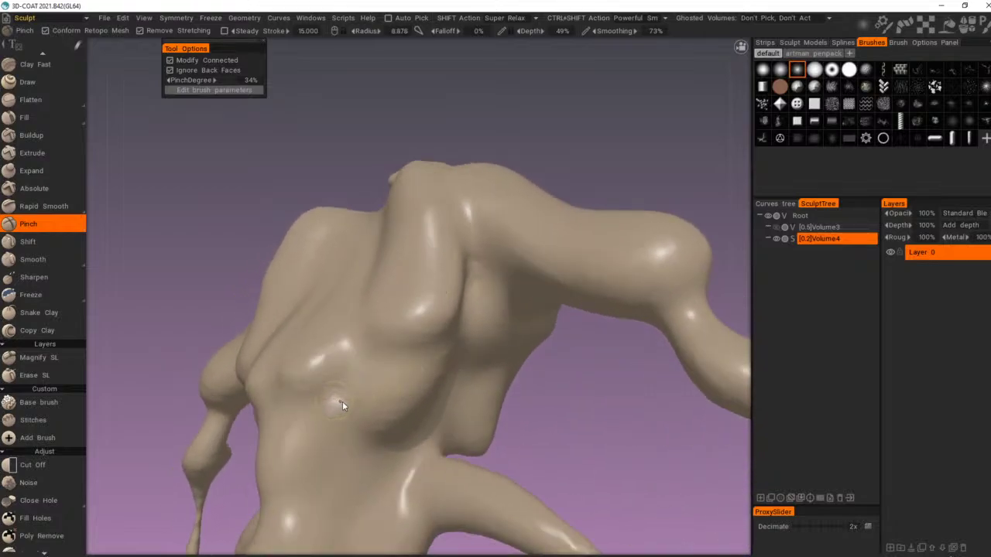
right_click_drag(342, 401, 352, 401)
mouse_move(303, 395)
left_mouse_down()
mouse_move(372, 351)
mouse_move(415, 345)
mouse_move(341, 382)
mouse_move(461, 319)
mouse_move(438, 310)
left_mouse_up()
mouse_move(388, 356)
left_mouse_down()
mouse_move(403, 341)
mouse_move(371, 368)
mouse_move(286, 407)
left_mouse_up()
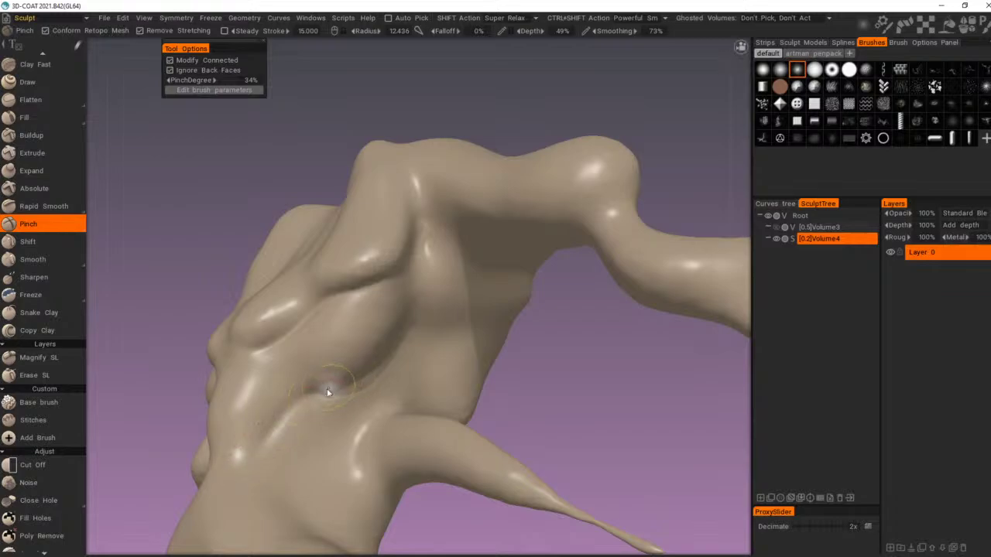
Step: Reduce the Pinch radius to 8.529 and sharpen the lower back fold, extending its crease around the flank beneath the arm
right_click_drag(327, 390, 316, 389)
mouse_move(331, 388)
left_mouse_down()
mouse_move(308, 397)
mouse_move(230, 481)
mouse_move(350, 390)
left_mouse_up()
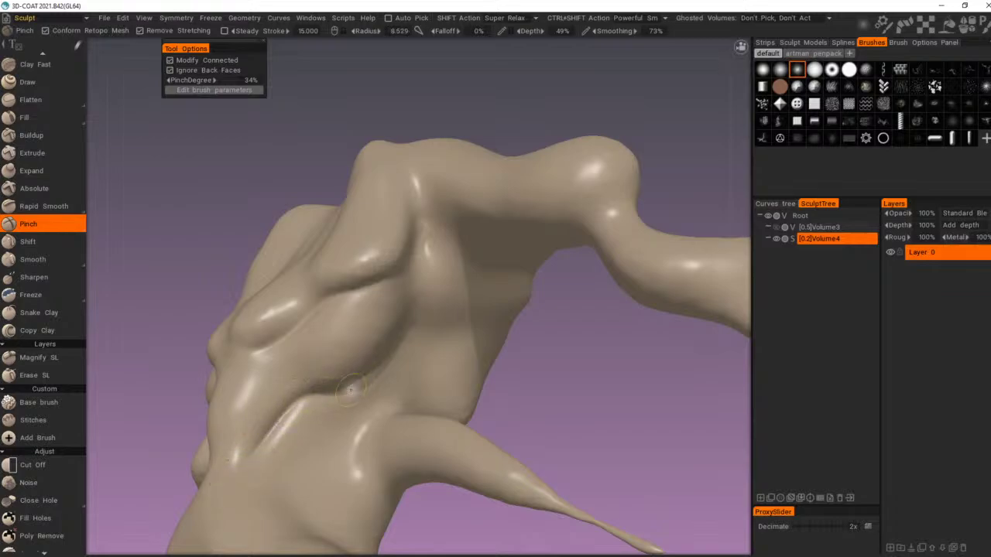
mouse_move(398, 335)
left_mouse_down()
mouse_move(470, 302)
mouse_move(415, 317)
left_mouse_up()
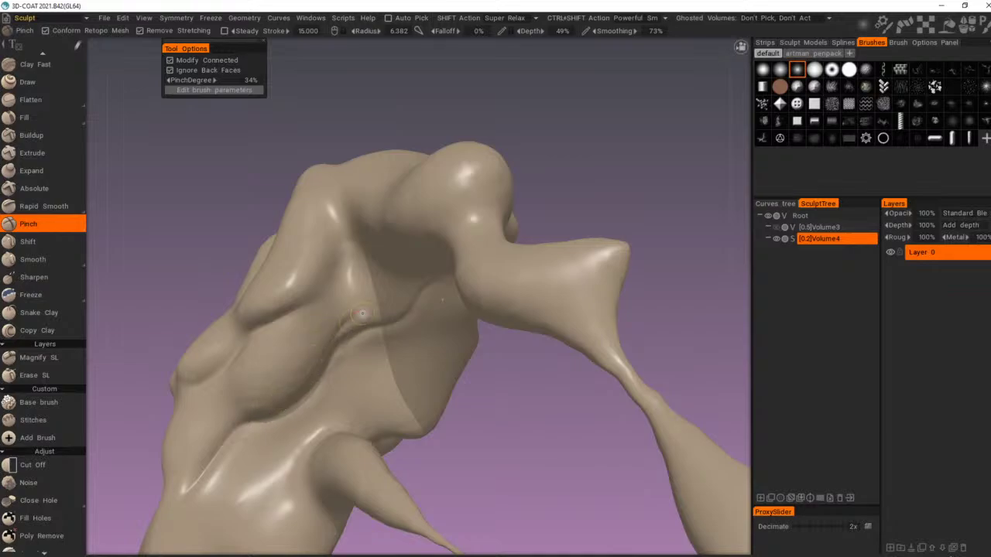
Step: Examine the pinched back folds, the waist and the front of the torso from near and far
right_click_drag(387, 310, 315, 343, "alt")
left_click_drag(315, 343, 427, 345, "alt")
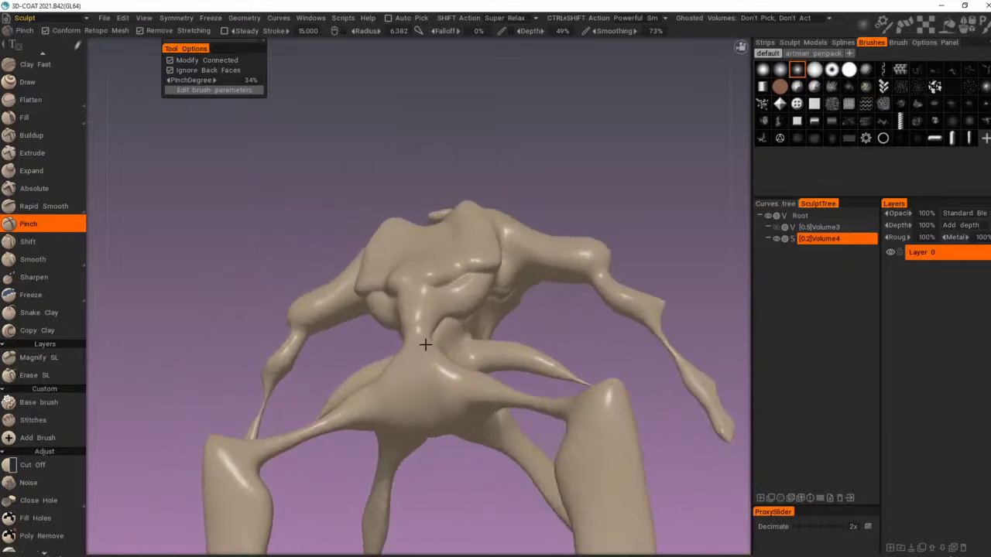
right_click_drag(427, 345, 488, 349, "alt")
left_click_drag(489, 349, 445, 321, "alt")
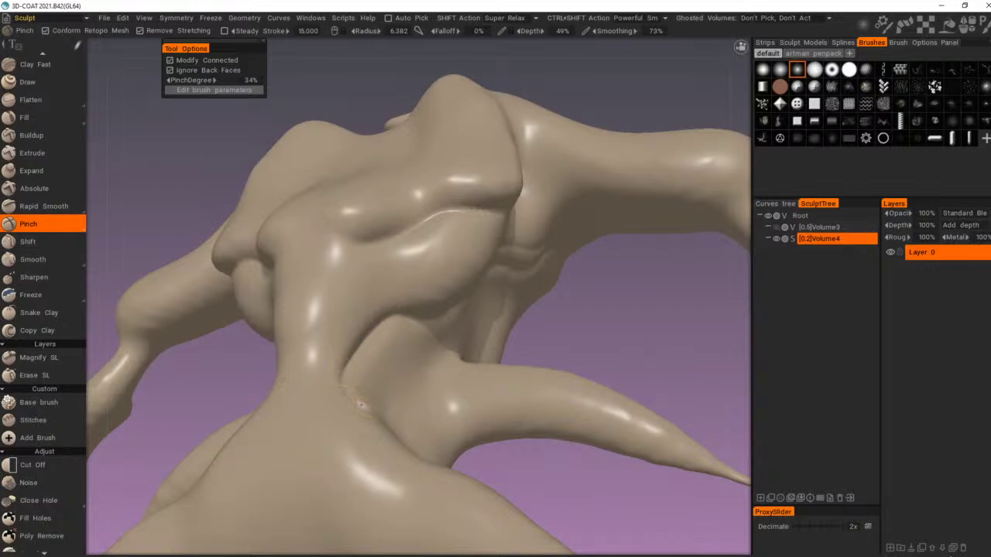
right_click_drag(367, 333, 348, 346, "alt")
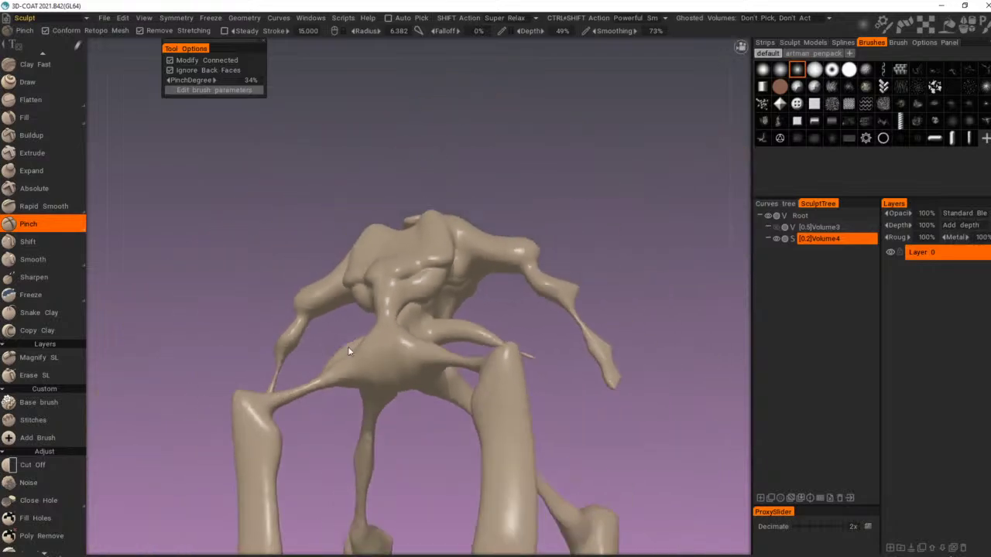
left_click_drag(347, 346, 576, 404, "alt")
left_click_drag(481, 399, 511, 377, "alt")
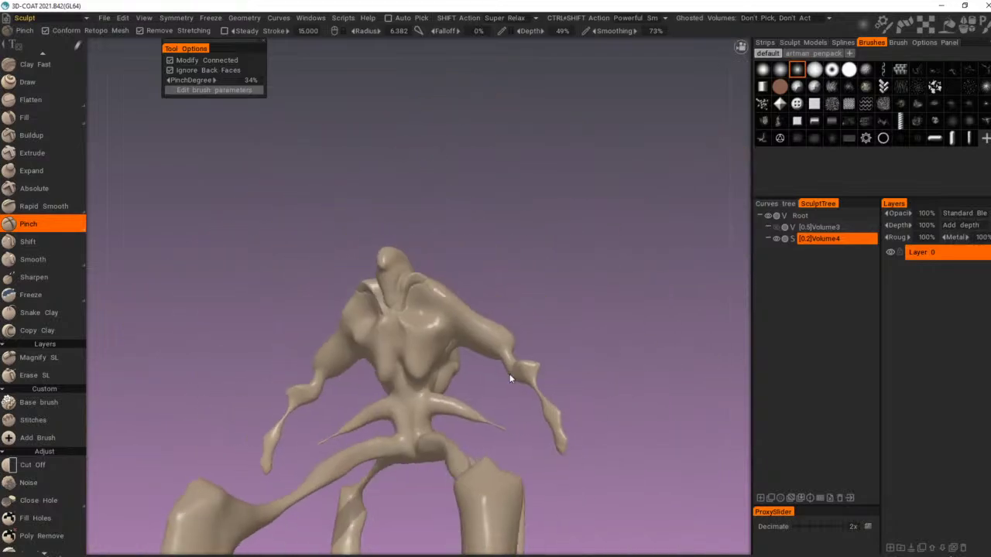
right_click_drag(511, 376, 581, 396, "alt")
mouse_move(581, 395)
left_mouse_down("alt")
mouse_move(540, 385)
mouse_move(553, 397)
mouse_move(512, 326)
mouse_move(463, 344)
left_mouse_up("alt")
Step: Pinch a teardrop-shaped breastbone outline down the center of the chest below the neck, with a radius of 6.382
middle_click_drag(463, 348, 424, 315)
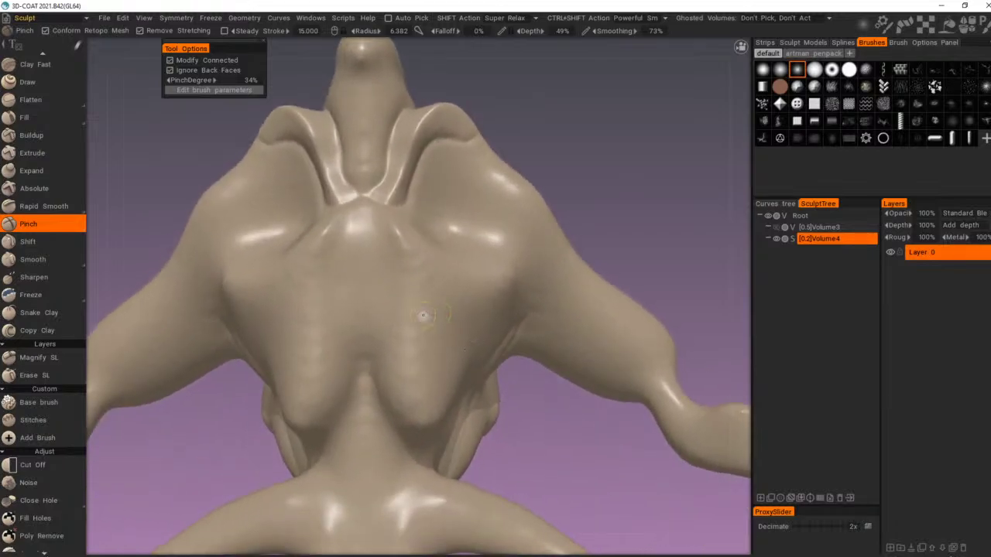
mouse_move(372, 210)
left_mouse_down()
mouse_move(396, 263)
mouse_move(381, 248)
left_mouse_up()
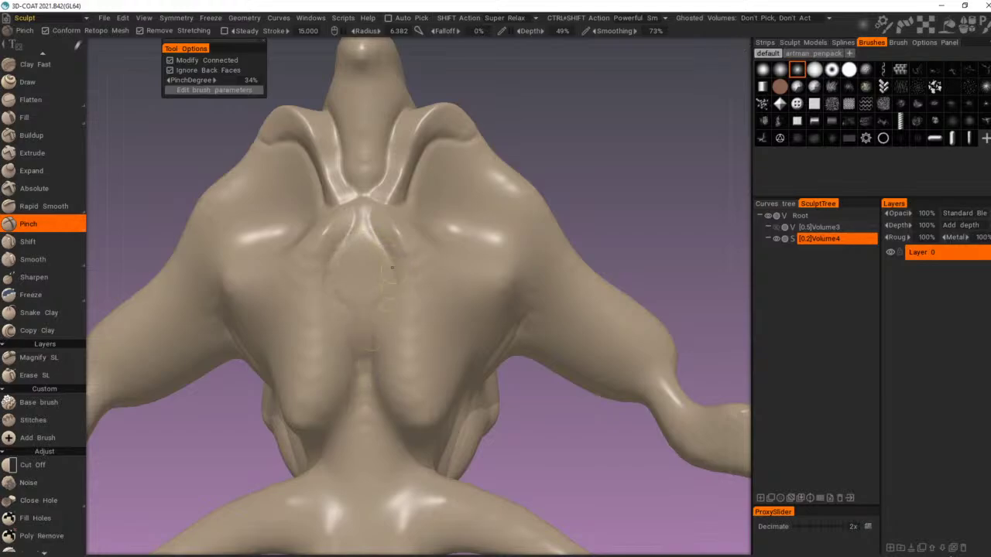
scroll(374, 300, "down", 5)
mouse_move(373, 302)
middle_mouse_down()
mouse_move(430, 381)
mouse_move(419, 414)
mouse_move(360, 398)
middle_mouse_up()
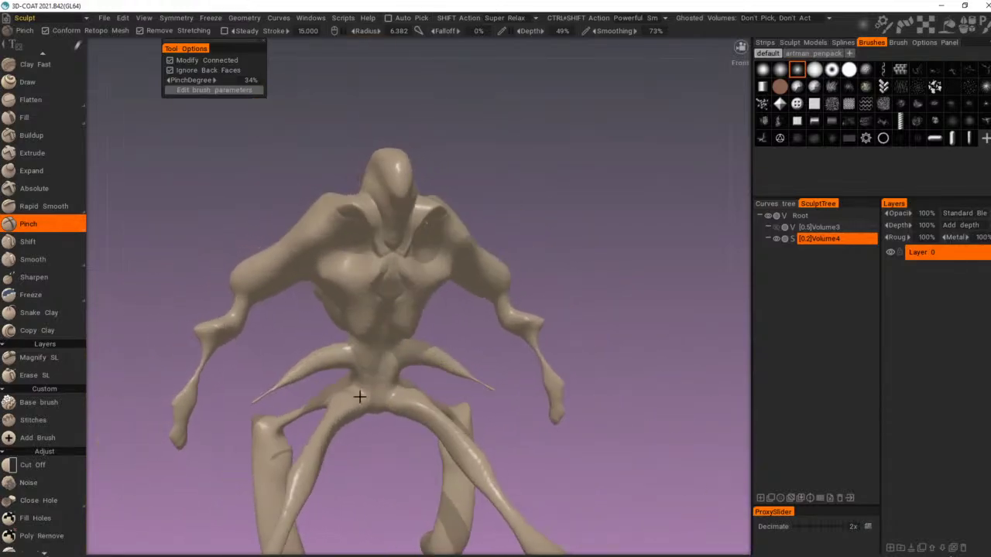
mouse_move(507, 338)
left_mouse_down()
mouse_move(488, 332)
mouse_move(490, 347)
mouse_move(419, 351)
mouse_move(470, 365)
left_mouse_up()
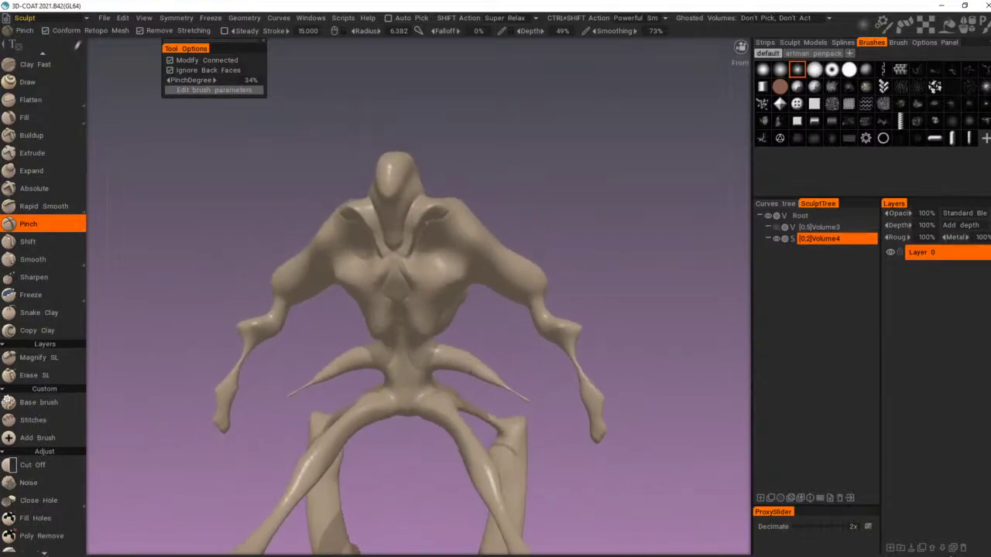
Step: Apply the dark matte shader to the sculpt volume and turn off Cast Shadows
mouse_move(950, 27)
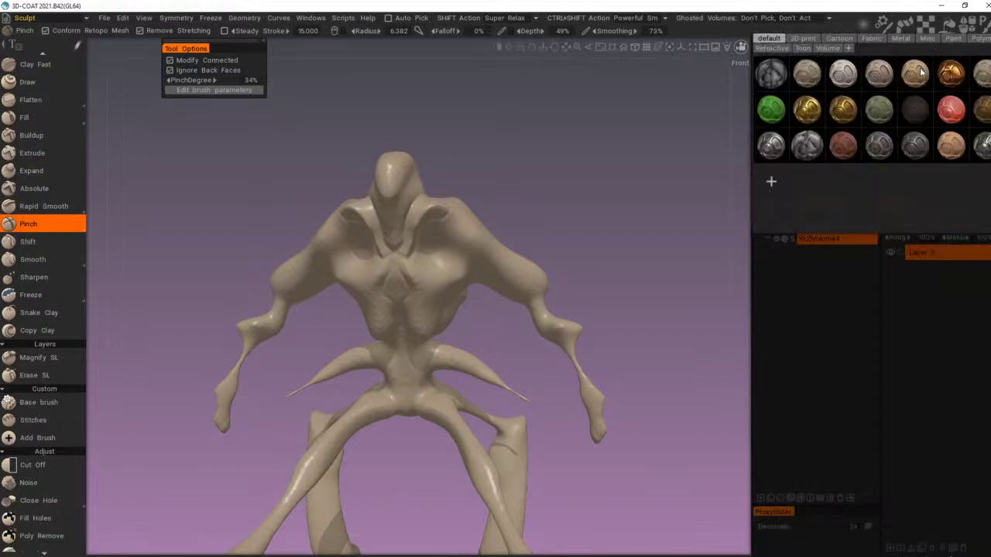
left_click(917, 109)
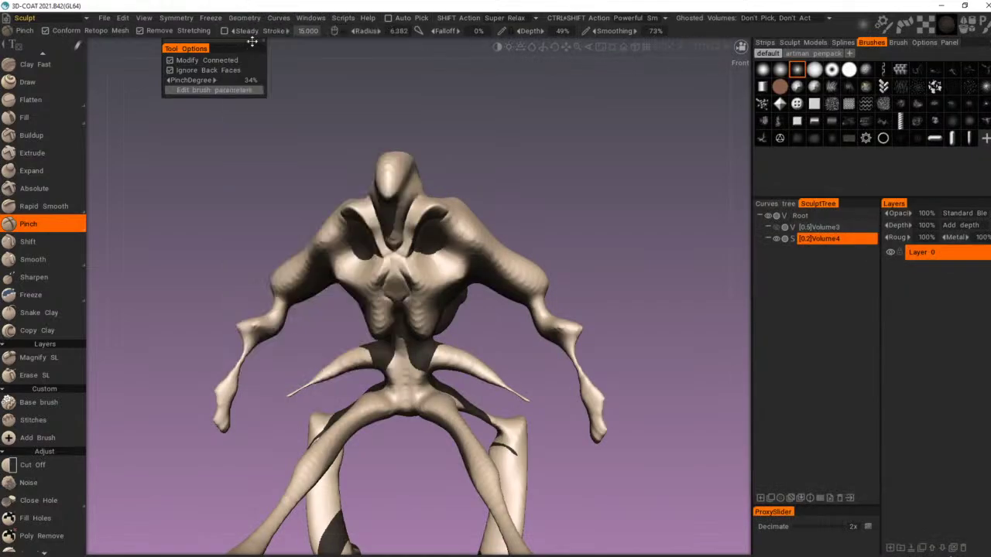
mouse_move(257, 20)
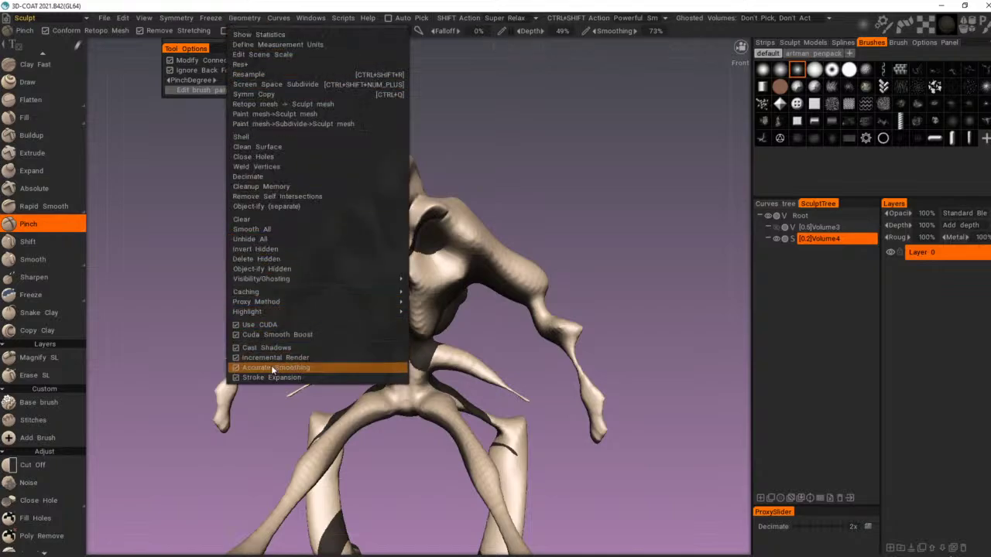
left_click(252, 347)
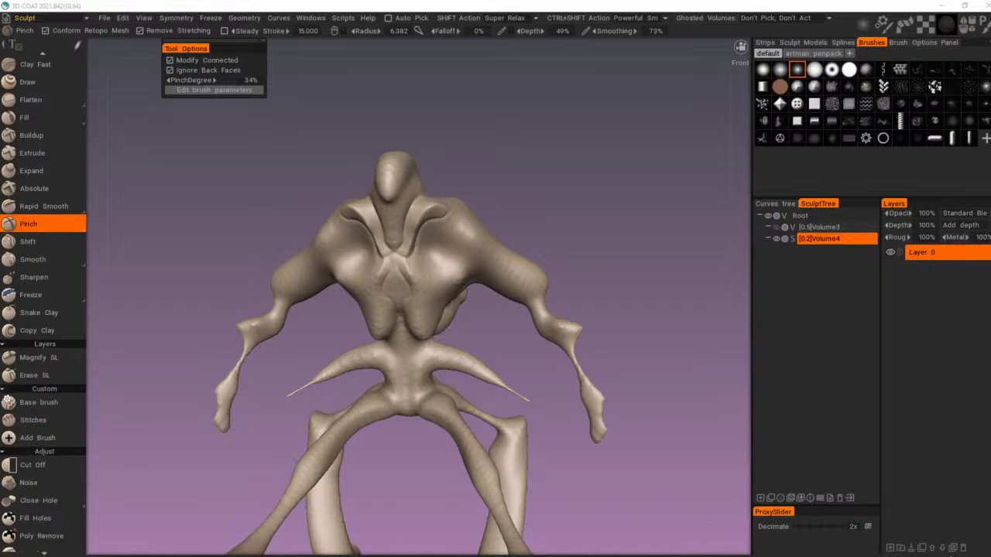
Step: Examine the chest surface up close and review the smoothing modes offered for the SHIFT Action
left_click(491, 181, "alt")
left_click_drag(496, 177, 456, 185, "alt")
right_click_drag(456, 186, 484, 194, "alt")
left_click_drag(485, 194, 492, 161, "alt")
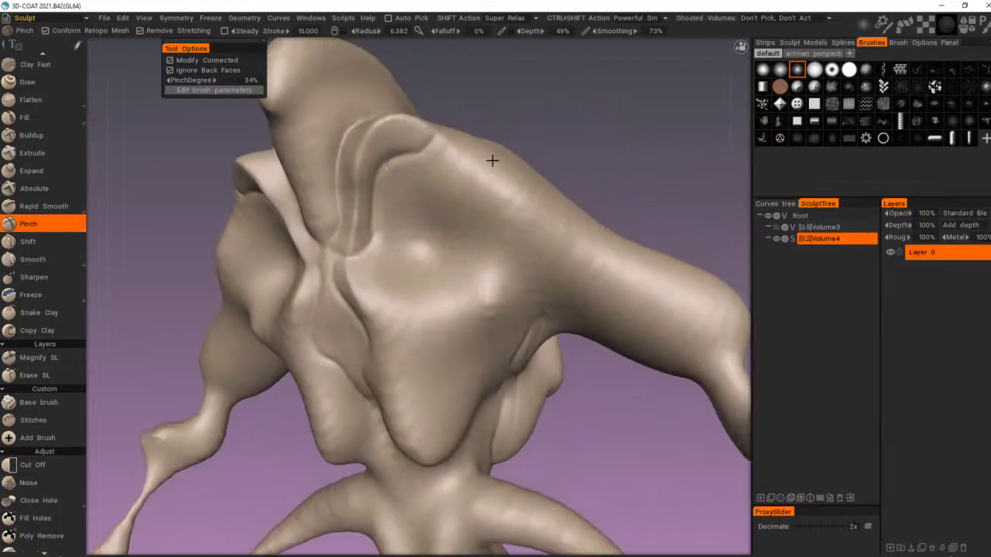
middle_click_drag(411, 267, 443, 198, "alt")
mouse_move(443, 197)
right_mouse_down("alt")
mouse_move(462, 204)
mouse_move(435, 190)
right_mouse_up("alt")
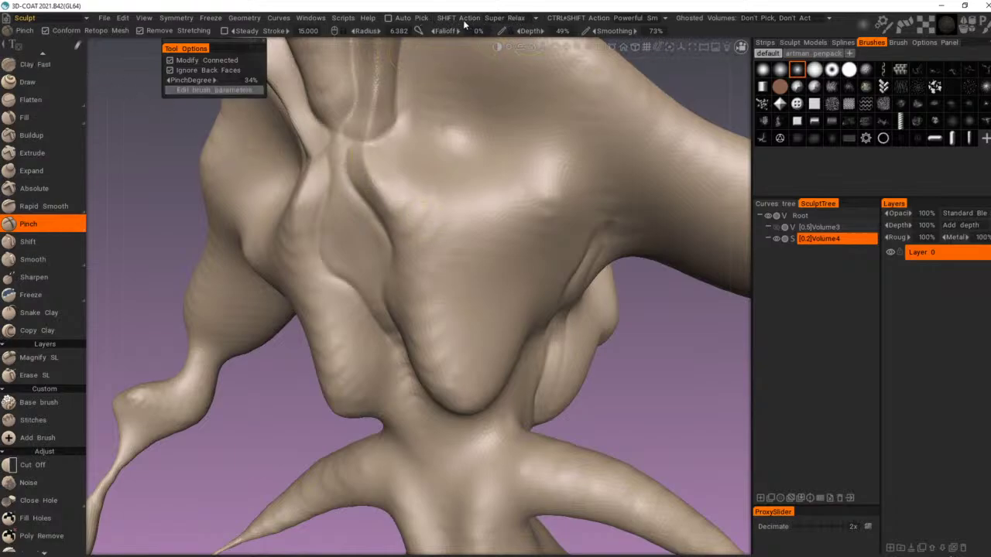
mouse_move(87, 223)
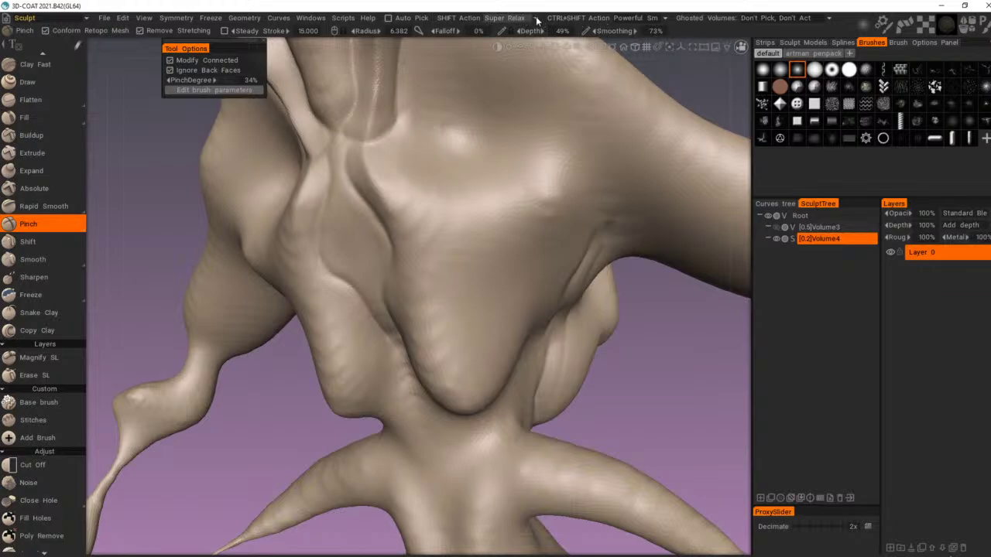
left_click(523, 18)
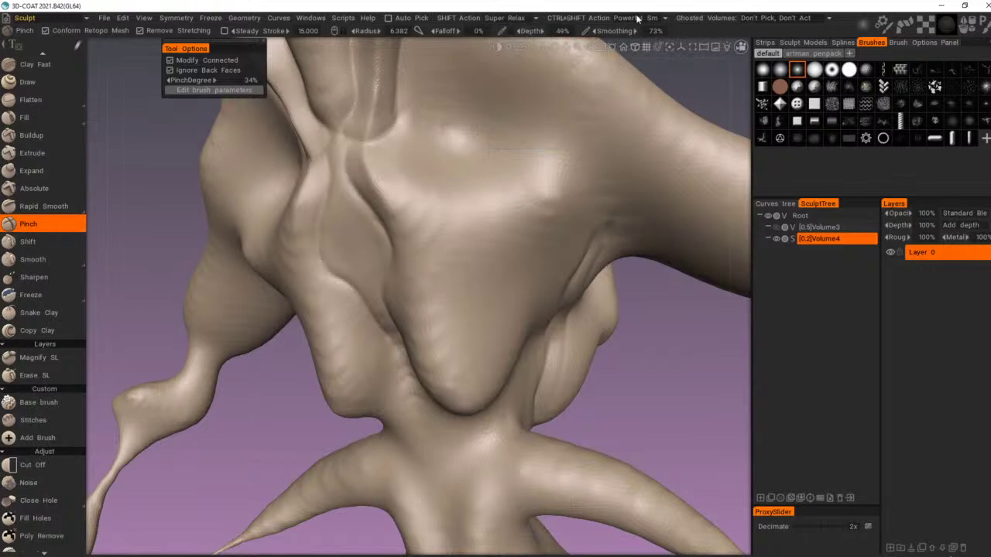
left_click(507, 18)
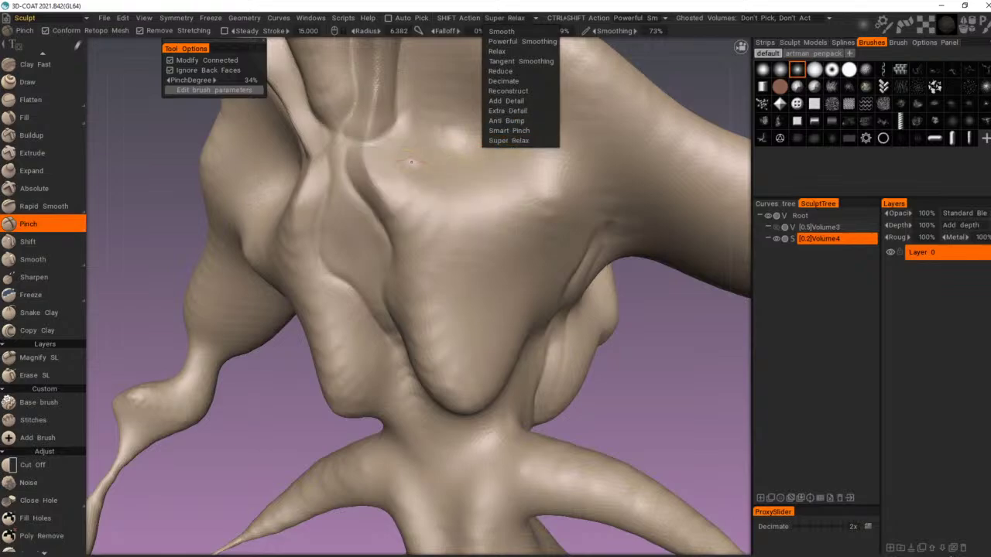
Step: Enlarge the brush radius to 21.128 and choose the broad white round brush alpha
right_click_drag(440, 185, 461, 184)
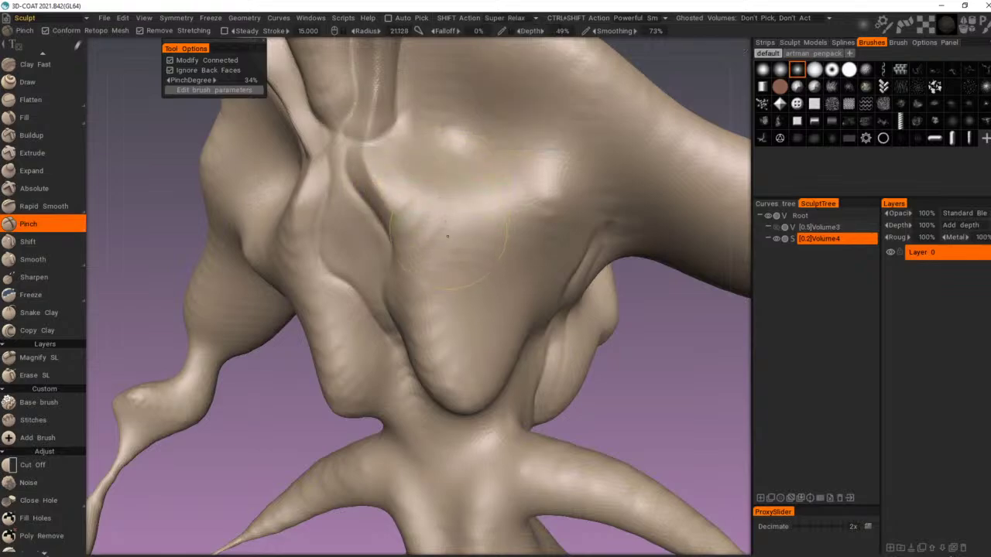
mouse_move(418, 147)
right_mouse_down("alt")
mouse_move(450, 192)
mouse_move(424, 182)
right_mouse_up("alt")
middle_click_drag(425, 182, 409, 189, "alt")
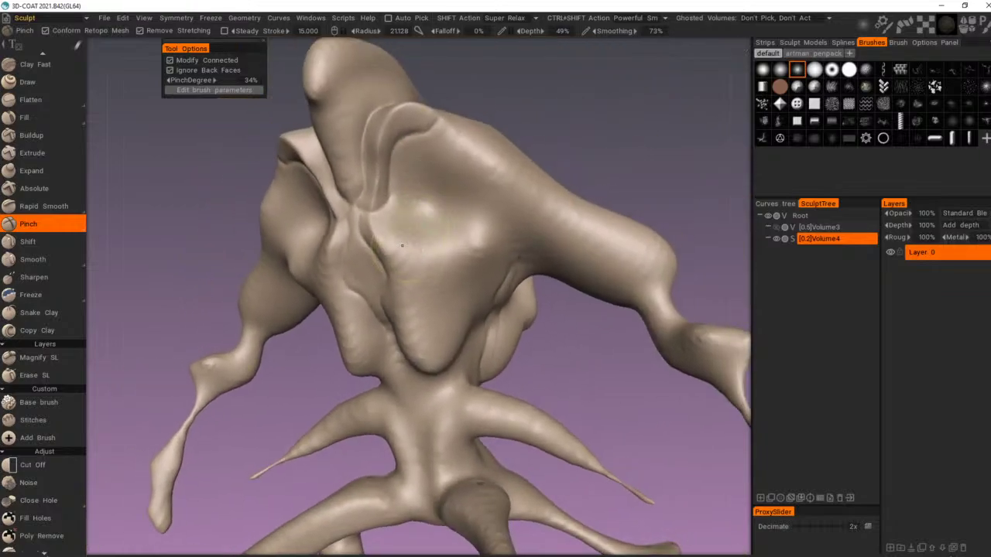
key("alt+shift")
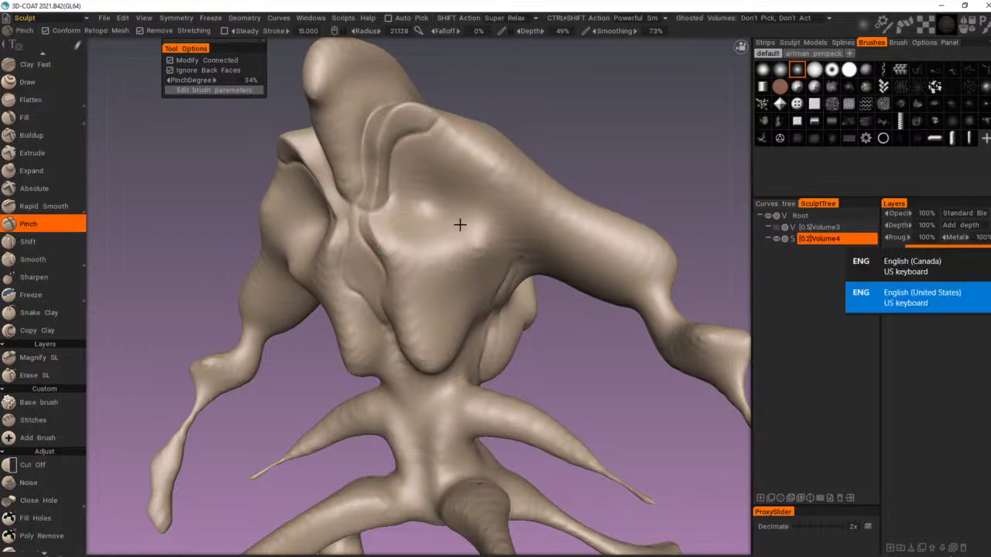
right_click_drag(416, 247, 449, 230, "alt")
key("t")
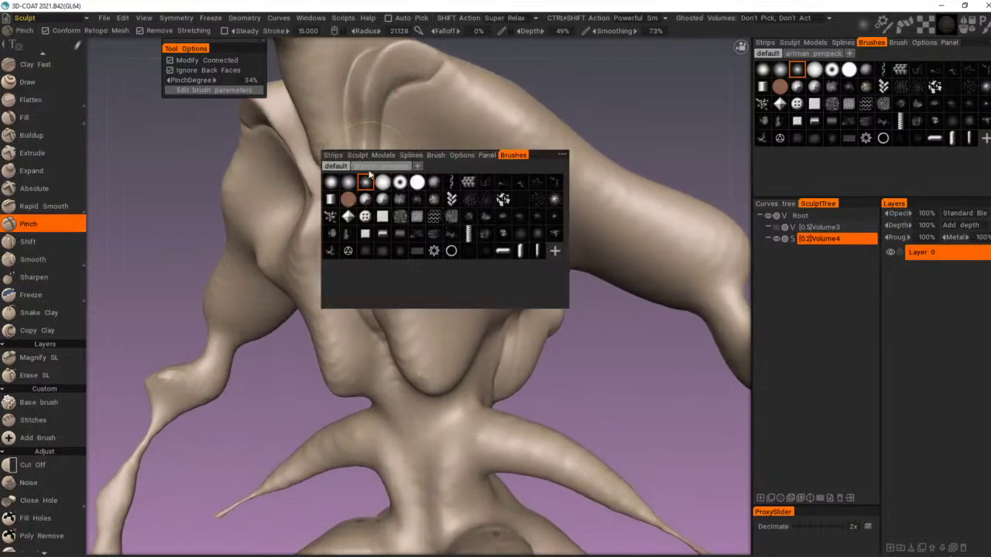
left_click(383, 184)
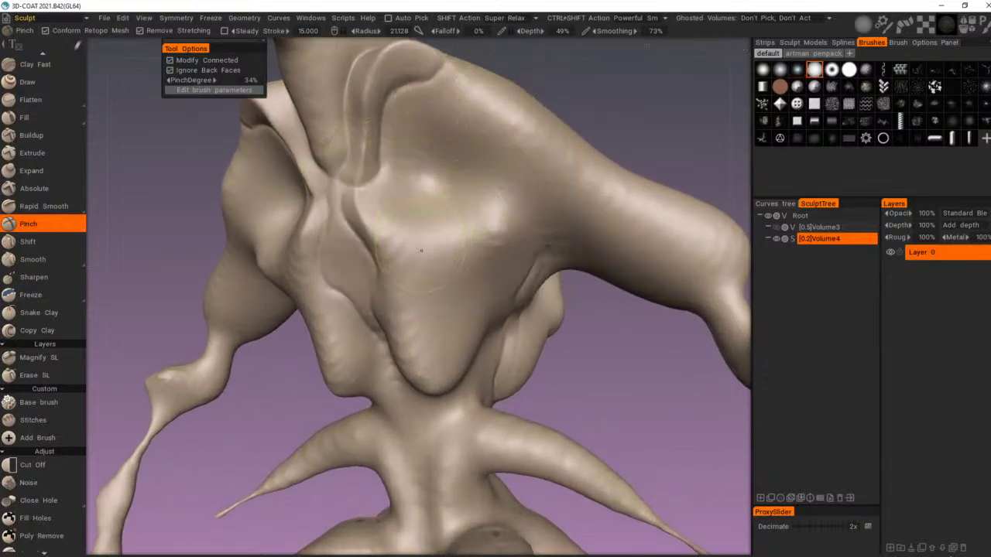
Step: Set the SHIFT Action to Anti Bump and smooth the ripples on the lower chest lobe
left_click(510, 17)
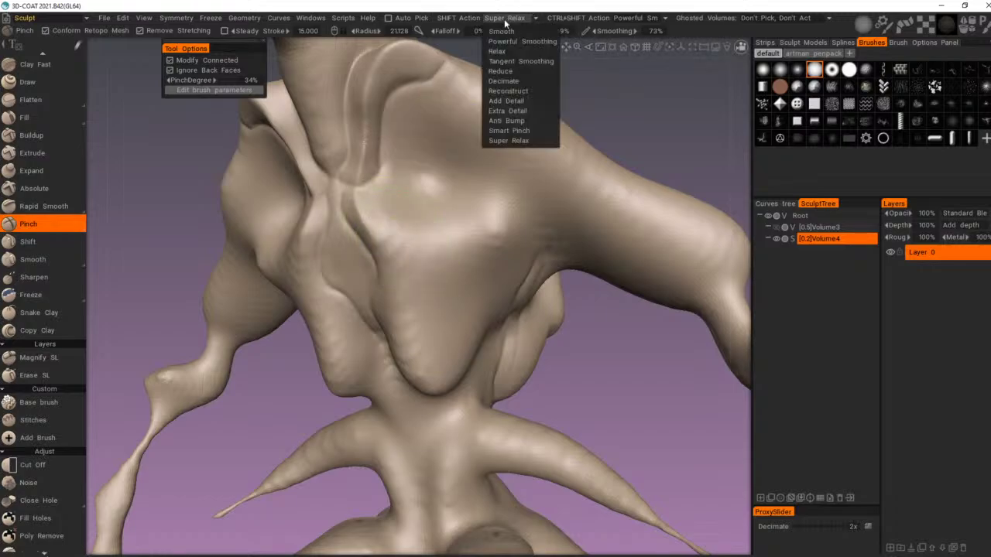
left_click(521, 121)
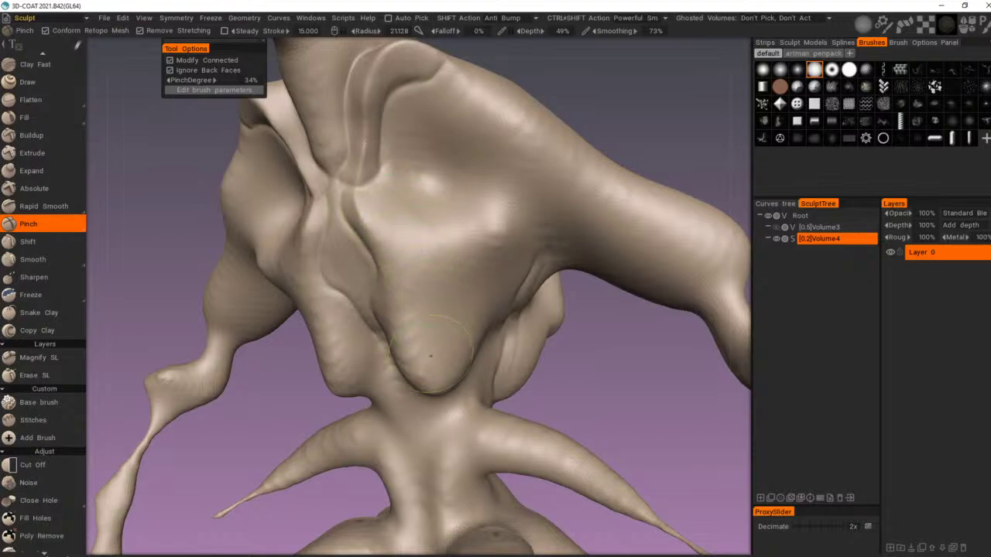
left_click_drag(433, 348, 435, 333, "shift")
right_click_drag(455, 283, 443, 229, "alt")
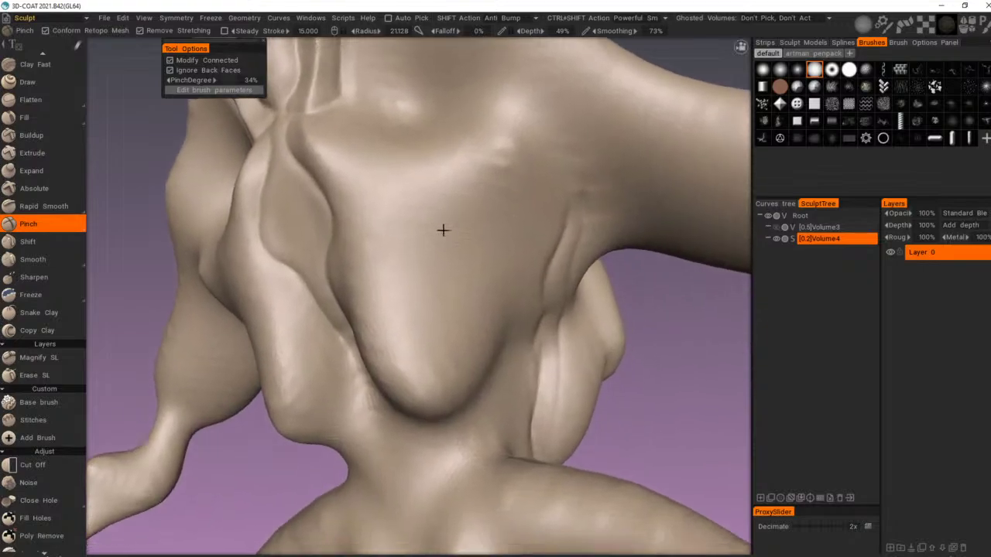
Step: Set the brush radius to 18.585 and smooth the remaining ripples across the chest lobes with Anti Bump
left_click_drag(417, 270, 409, 325, "shift")
right_click_drag(435, 361, 407, 241, "alt")
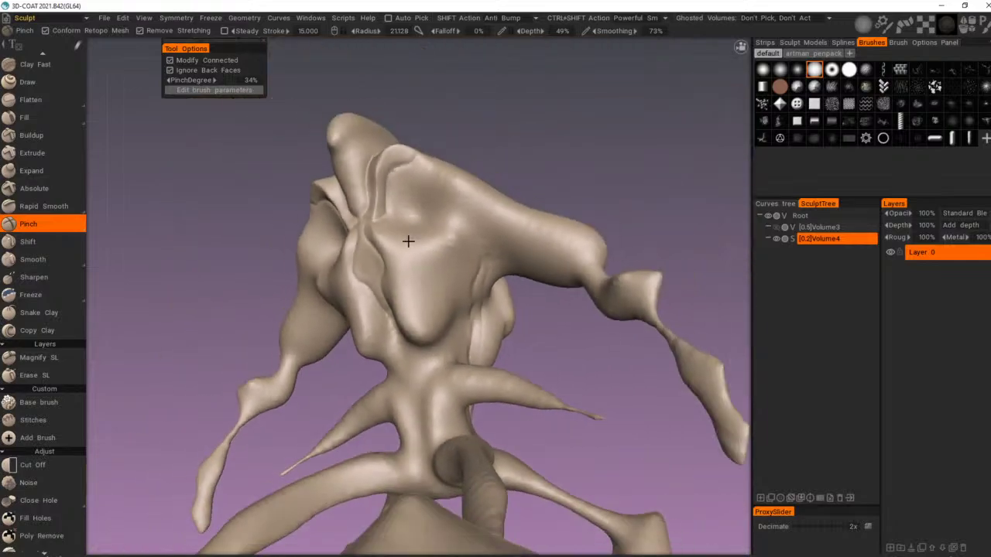
left_click_drag(407, 241, 459, 291, "alt")
right_click_drag(459, 291, 514, 229, "alt")
left_click_drag(503, 230, 465, 230, "alt")
right_click_drag(465, 230, 436, 245, "alt")
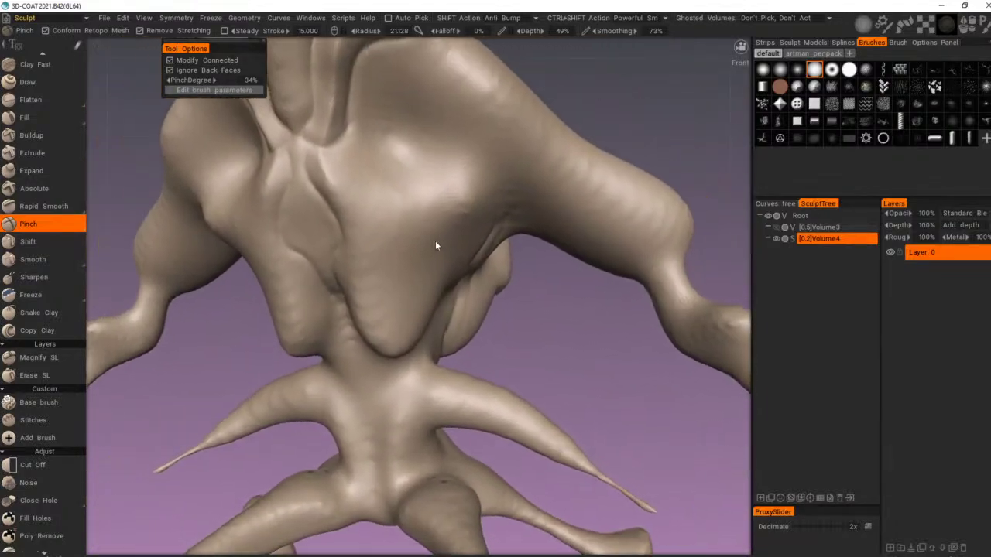
left_click_drag(436, 245, 495, 246, "alt")
right_click_drag(495, 246, 504, 221, "alt")
right_click_drag(374, 292, 357, 275)
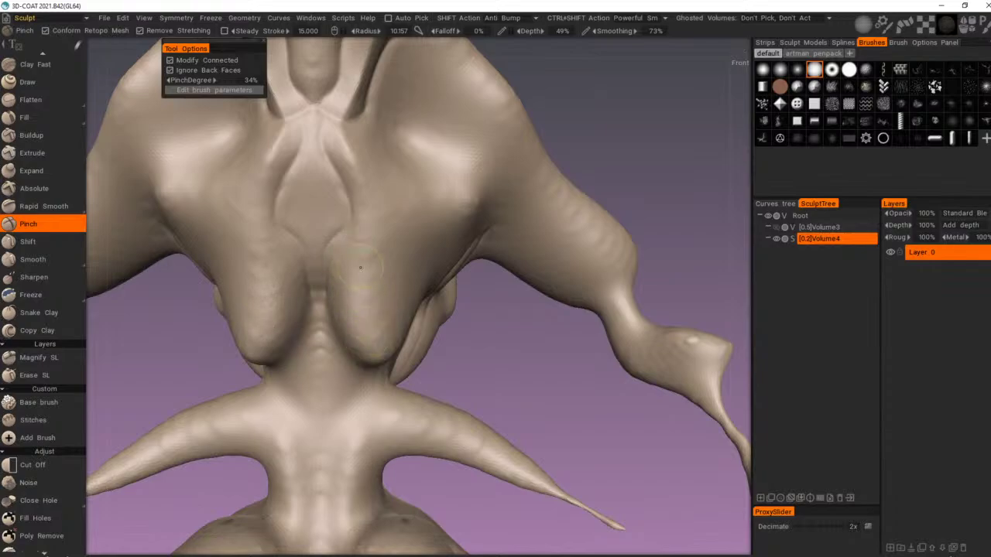
right_click_drag(373, 262, 377, 264)
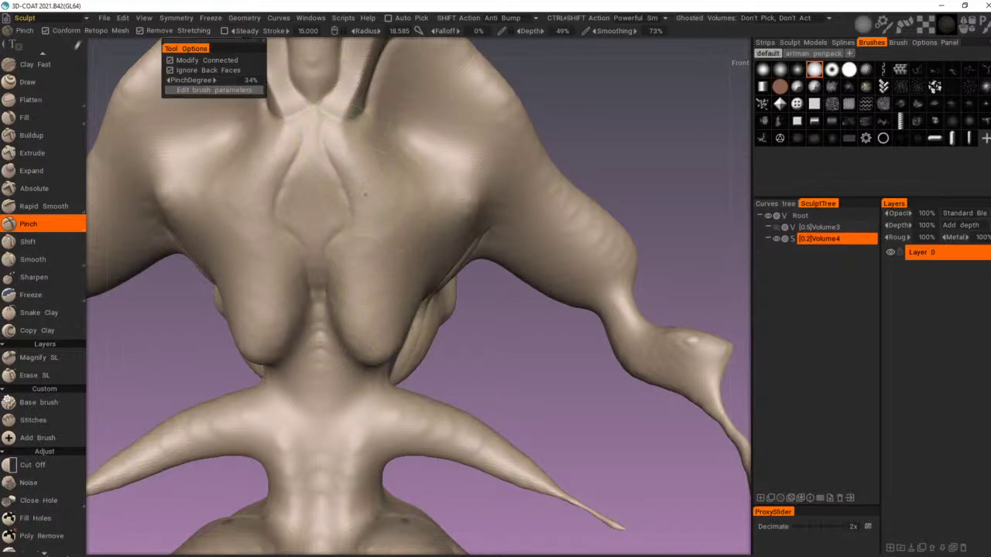
Step: Smooth the shoulder, collar and upper arm, using brush radii of 36.455 and 23.958
scroll(442, 183, "down", 3)
left_click_drag(433, 189, 500, 151, "alt")
mouse_move(500, 152)
right_mouse_down()
mouse_move(460, 183)
mouse_move(431, 166)
right_mouse_up()
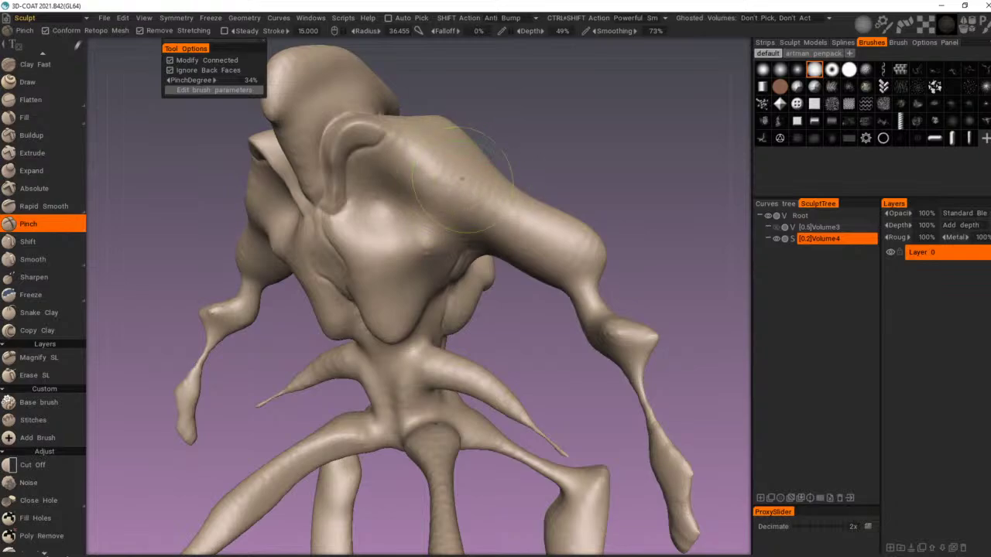
key("w")
key("w")
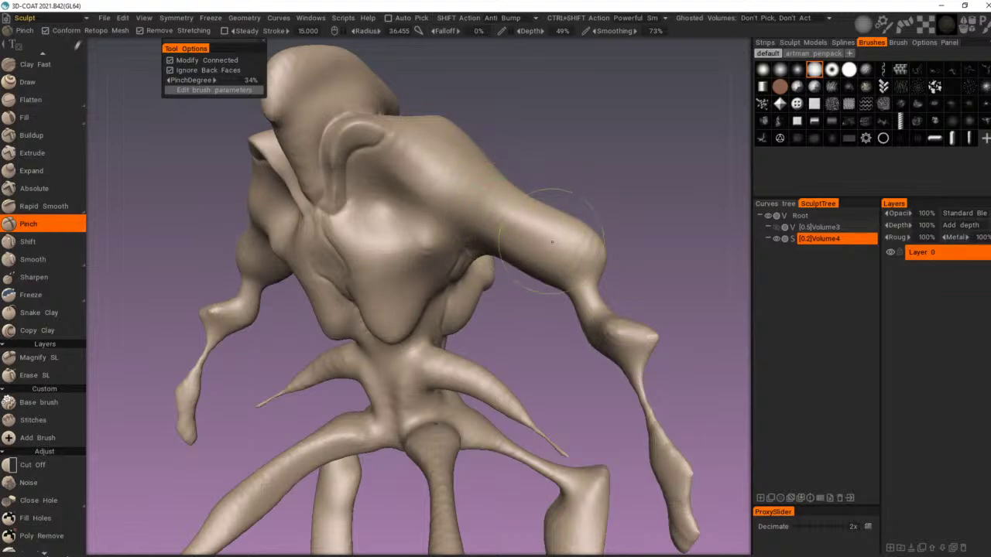
mouse_move(513, 203)
left_mouse_down()
mouse_move(429, 159)
mouse_move(469, 188)
mouse_move(442, 171)
mouse_move(421, 199)
left_mouse_up()
left_click_drag(482, 182, 492, 172, "alt")
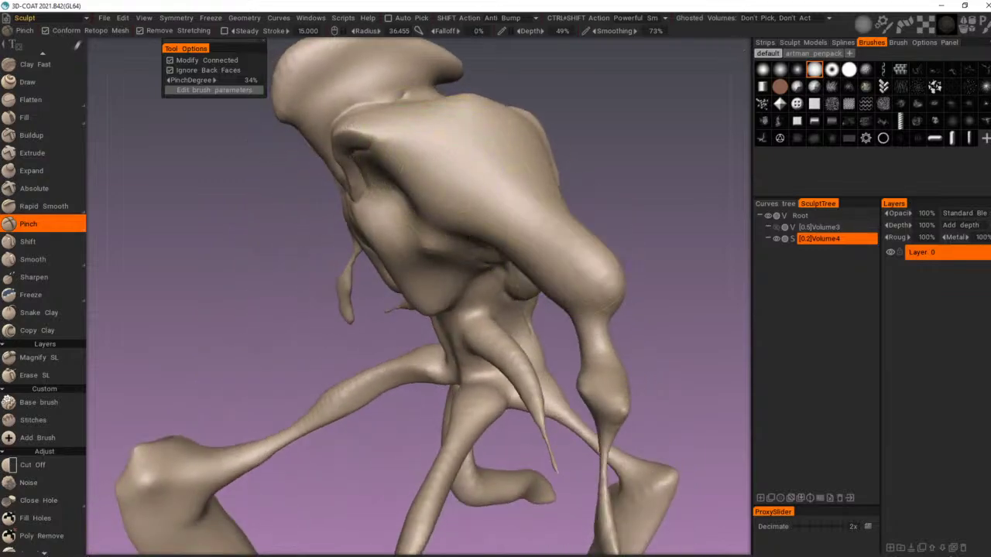
left_click_drag(678, 139, 523, 170)
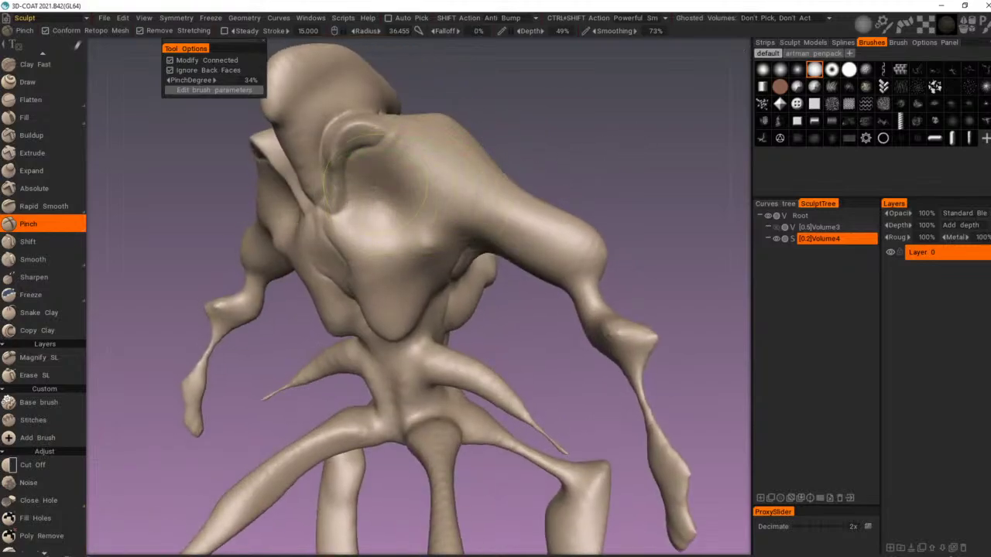
right_click_drag(375, 188, 353, 199)
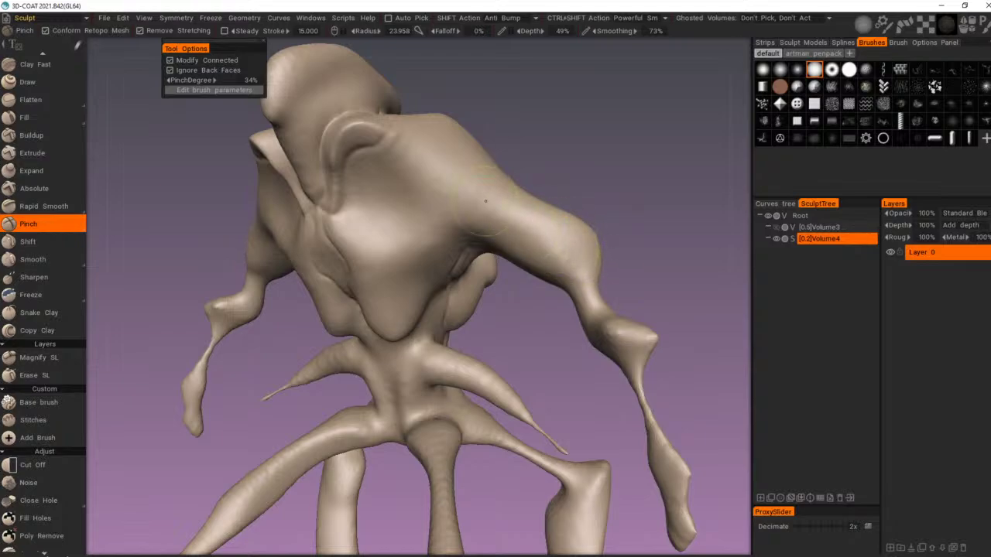
Step: Examine the creature's whole body from the front and slightly angled views
left_click_drag(486, 202, 561, 150, "alt")
right_click_drag(561, 149, 497, 154, "alt")
left_click_drag(497, 154, 471, 185, "alt")
middle_click_drag(471, 185, 506, 132, "alt")
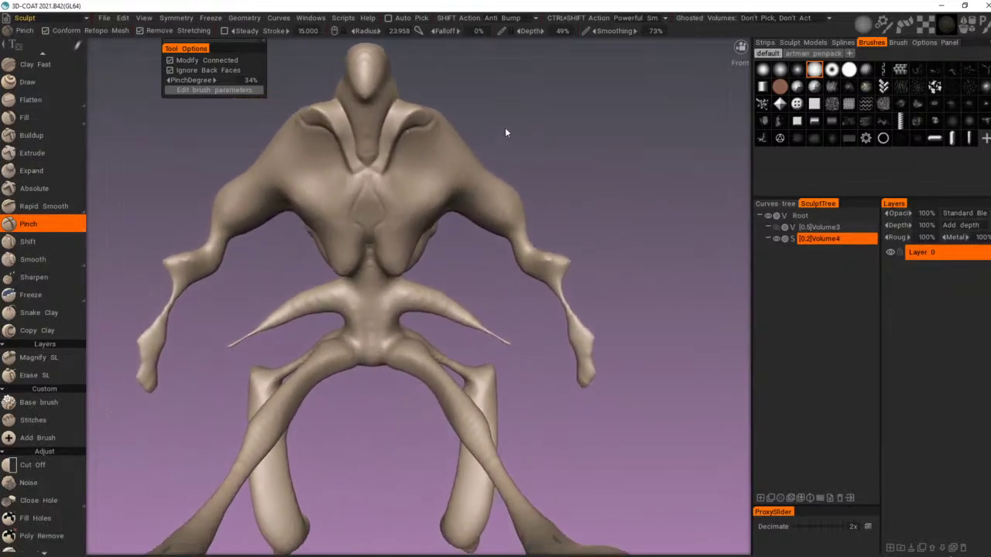
right_click_drag(506, 133, 486, 148, "alt")
left_click_drag(486, 148, 477, 147, "alt")
right_click_drag(478, 147, 501, 142, "alt")
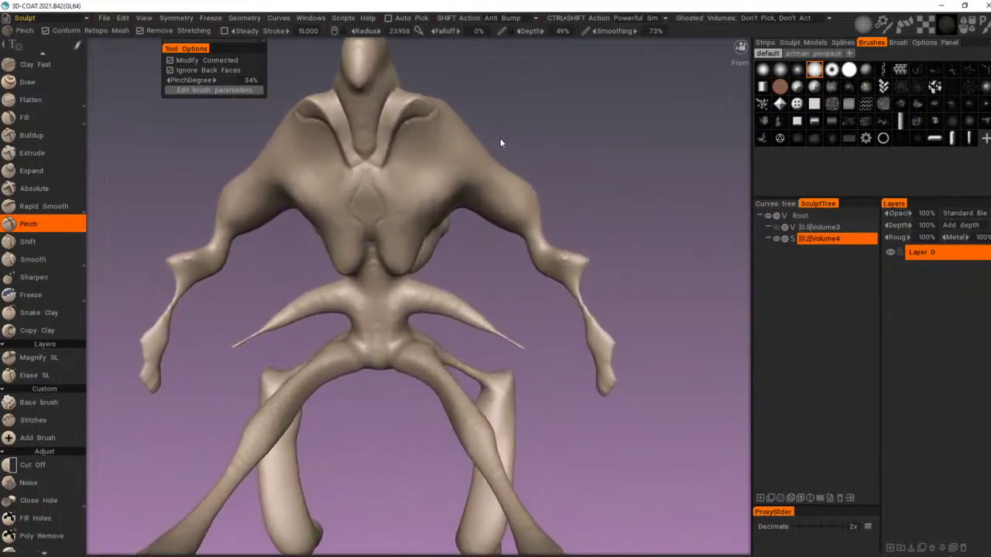
left_click_drag(500, 142, 534, 119, "alt")
Step: Convert Volume4 from surface to voxel mode with a required poly count of 586 742 and Auto close holes enabled
left_click(793, 238)
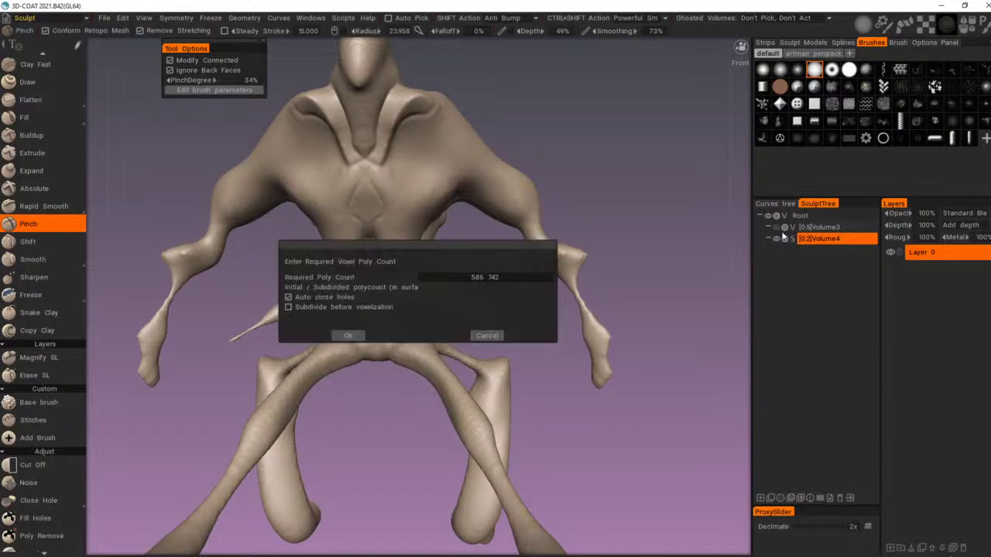
left_click(347, 335)
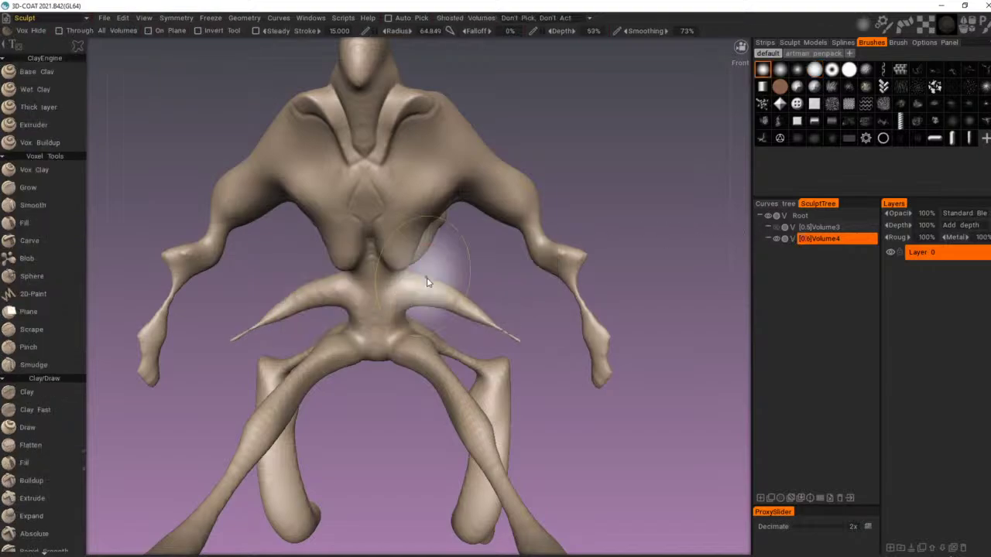
mouse_move(571, 159)
right_mouse_down("alt")
mouse_move(534, 181)
mouse_move(583, 157)
right_mouse_up("alt")
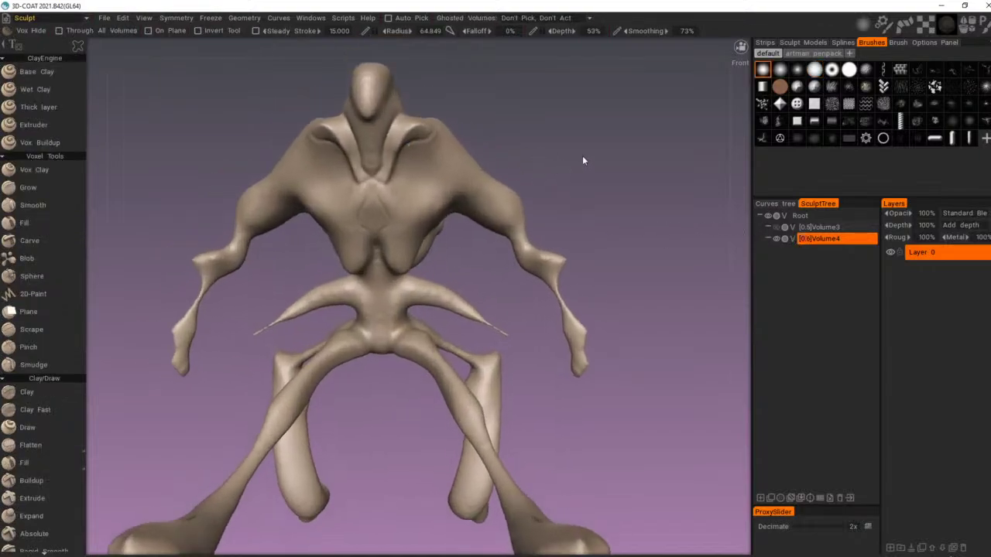
left_click_drag(580, 165, 559, 151, "alt")
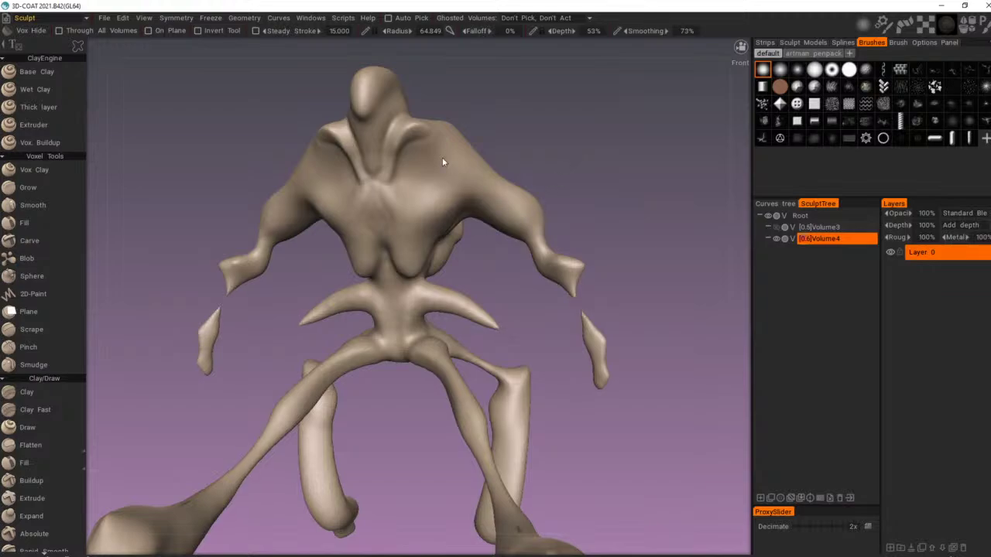
mouse_move(512, 168)
left_mouse_down("alt")
mouse_move(566, 158)
mouse_move(609, 185)
mouse_move(526, 161)
left_mouse_up("alt")
Step: Switch Volume4 to surface mode, restoring stored color at a Baking Scan Depth of 30, and return it to voxel mode
left_click(792, 239)
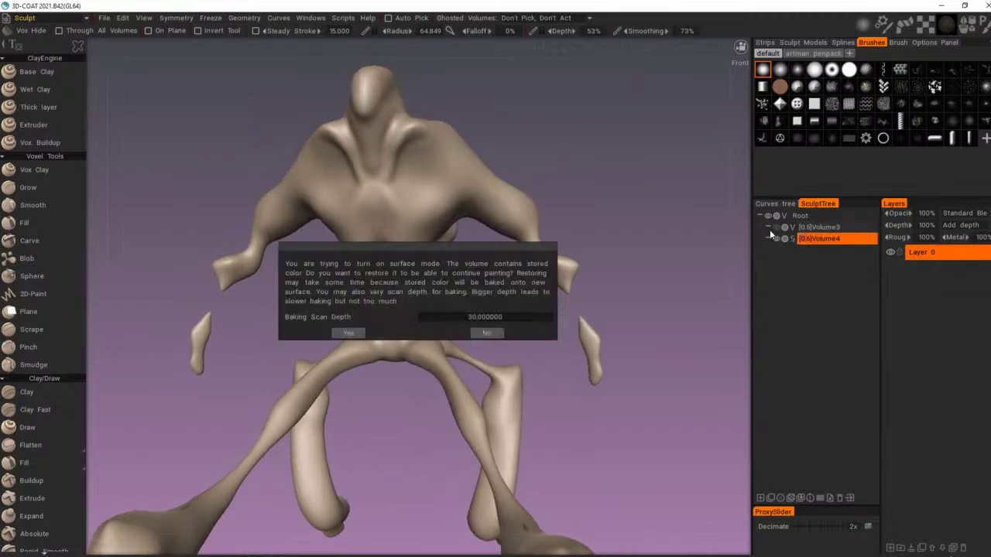
left_click(358, 333)
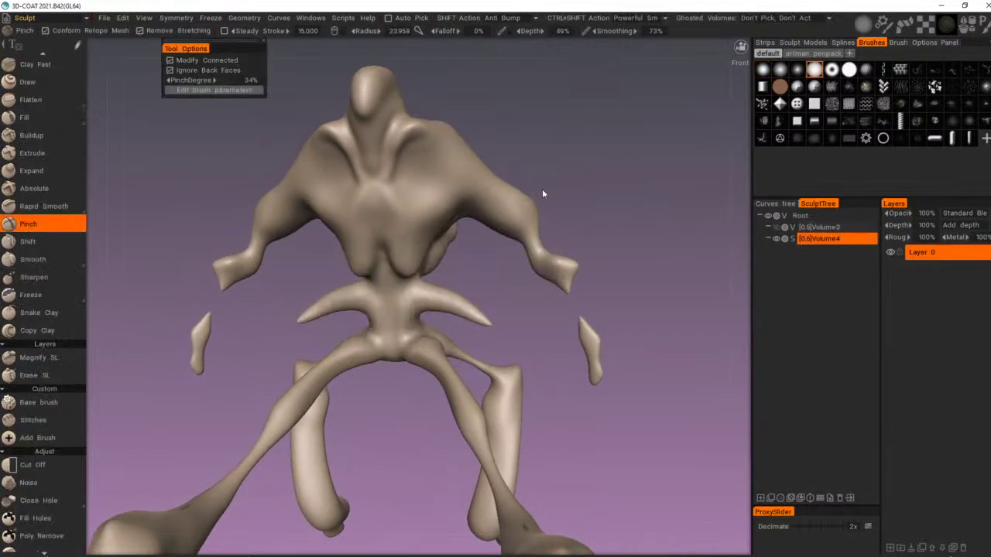
left_click_drag(544, 192, 608, 203)
mouse_move(608, 202)
middle_mouse_down()
mouse_move(480, 215)
mouse_move(699, 212)
mouse_move(691, 241)
middle_mouse_up()
mouse_move(691, 241)
left_mouse_down()
mouse_move(499, 250)
mouse_move(450, 215)
mouse_move(471, 224)
mouse_move(557, 195)
mouse_move(626, 231)
left_mouse_up()
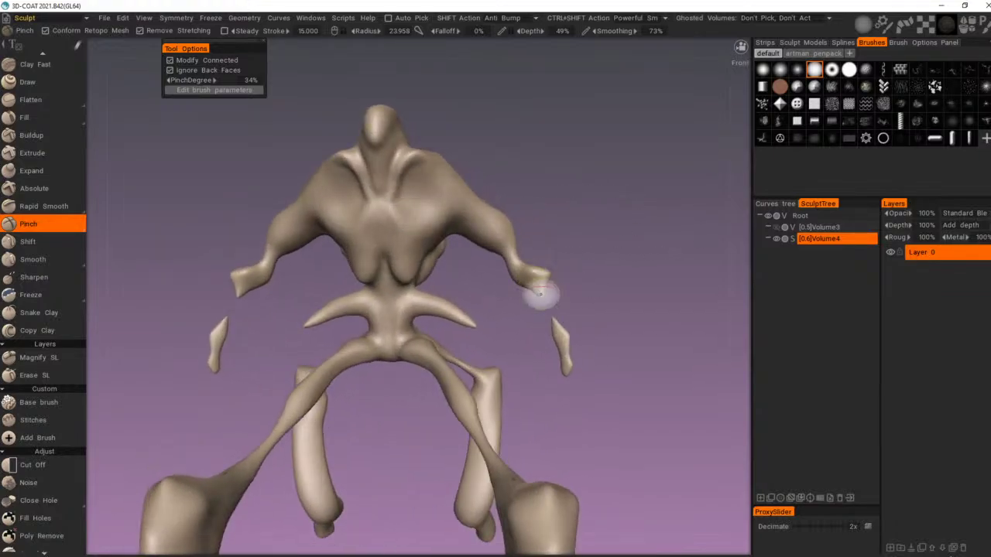
left_click(791, 238)
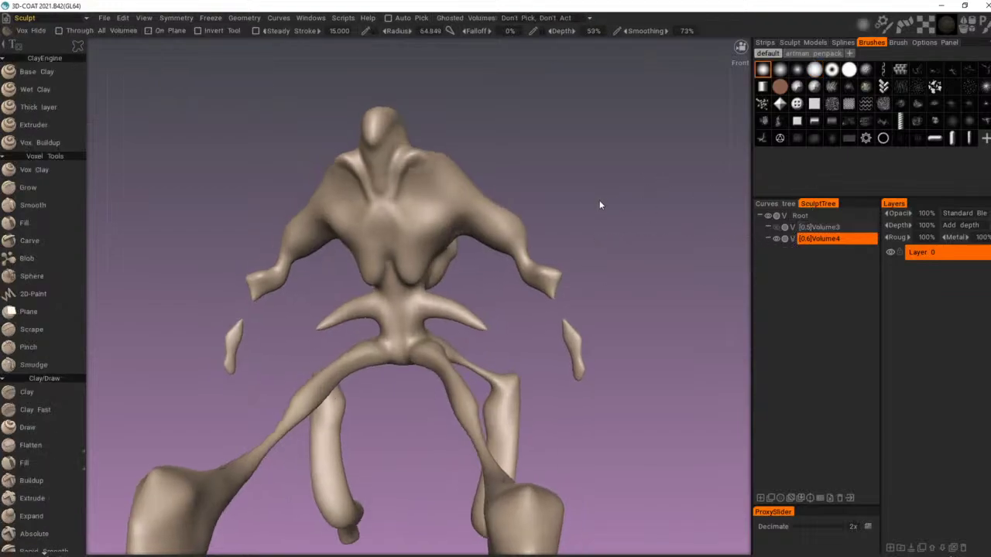
Step: Examine the gap between the elbow and the detached forearm and review the sculpting tools available in voxel mode
middle_click_drag(599, 202, 542, 171)
right_click_drag(542, 170, 571, 158)
middle_click_drag(571, 158, 566, 156)
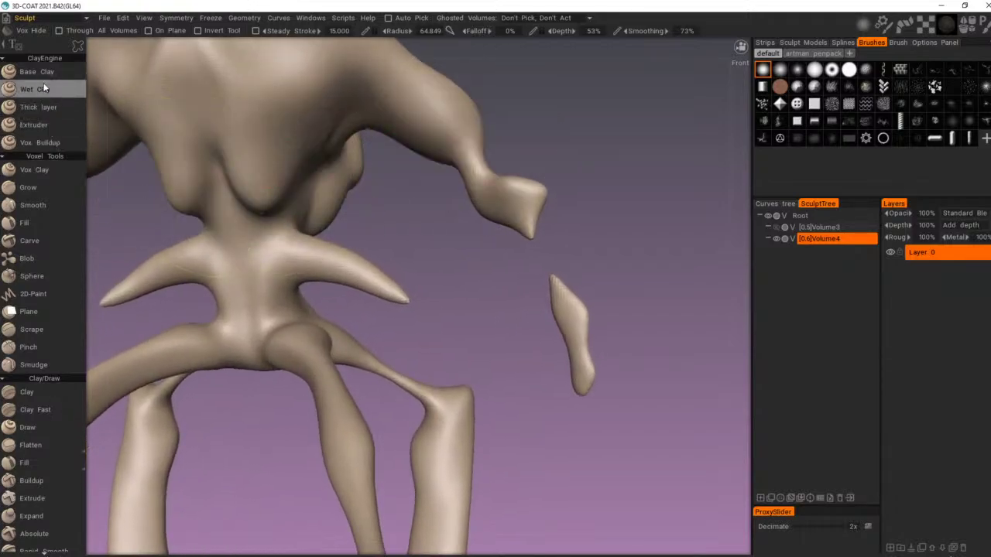
scroll(62, 263, "down", 5)
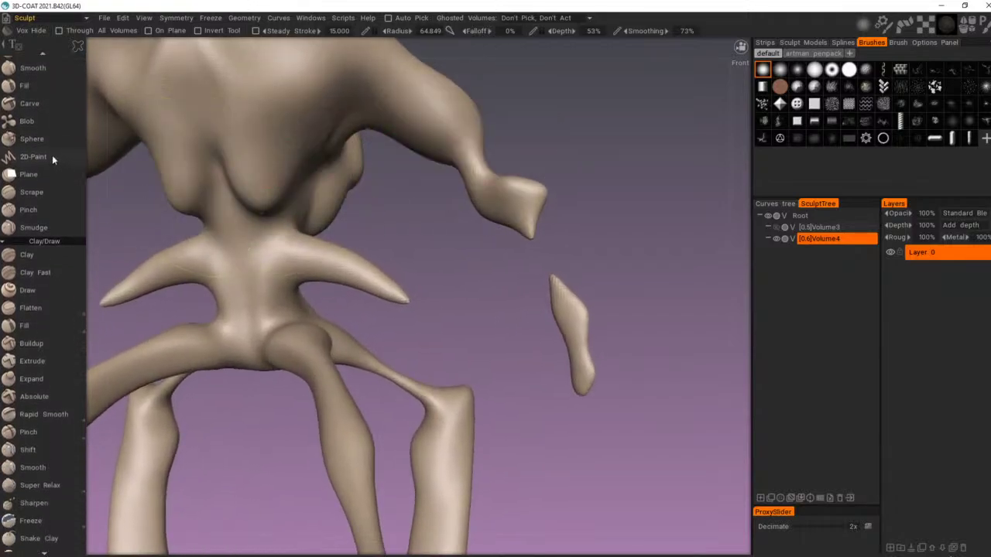
scroll(52, 159, "down", 1)
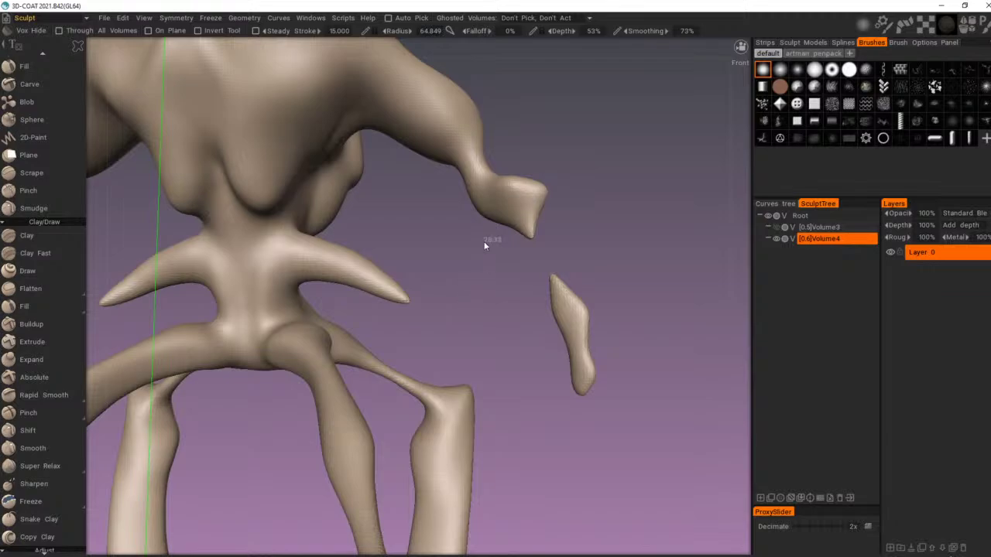
right_click_drag(479, 246, 457, 275)
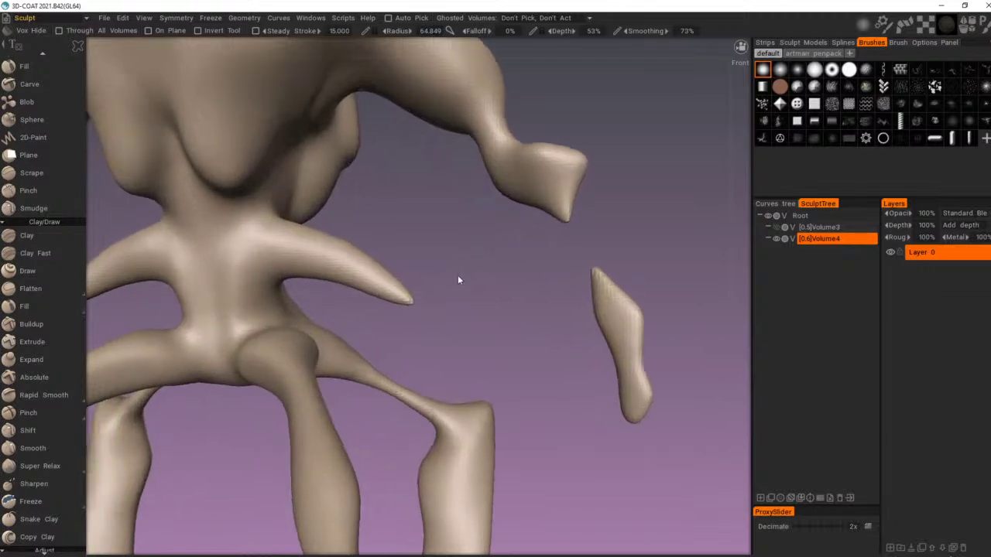
right_click_drag(457, 280, 379, 276)
left_click_drag(427, 294, 497, 261)
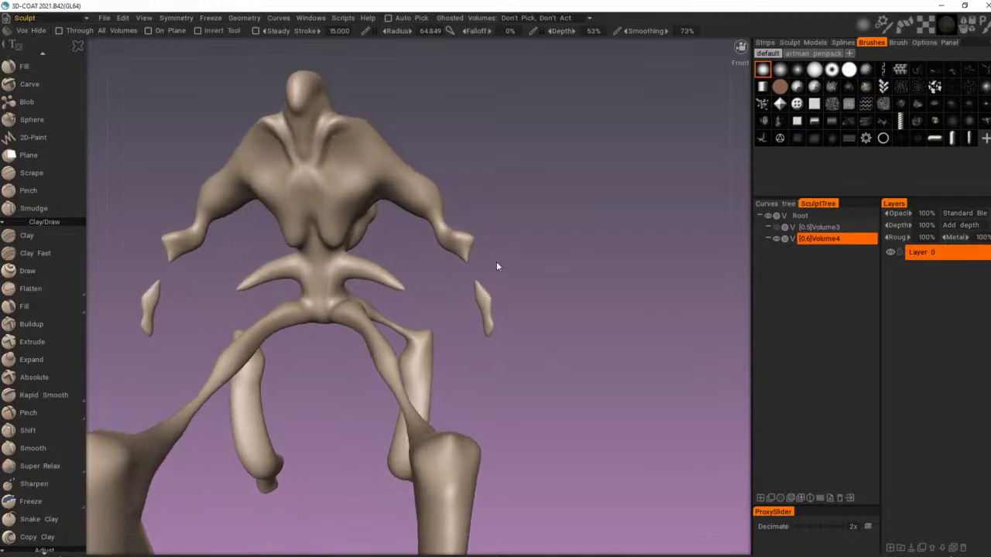
Step: Activate the Pose tool, reduce its brush radius to 6.960 and frame the detached forearm
key("p")
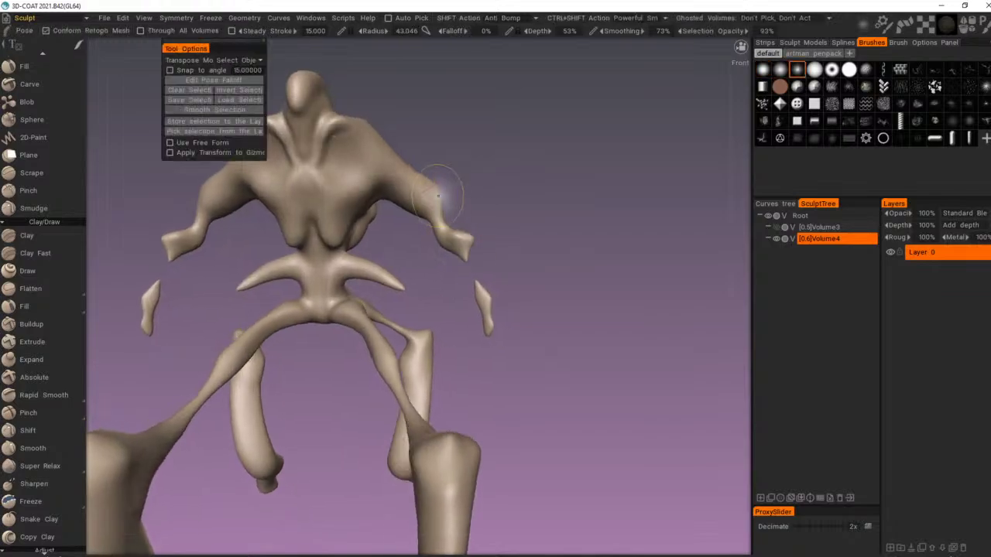
mouse_move(462, 191)
right_mouse_down()
mouse_move(514, 214)
mouse_move(483, 191)
right_mouse_up()
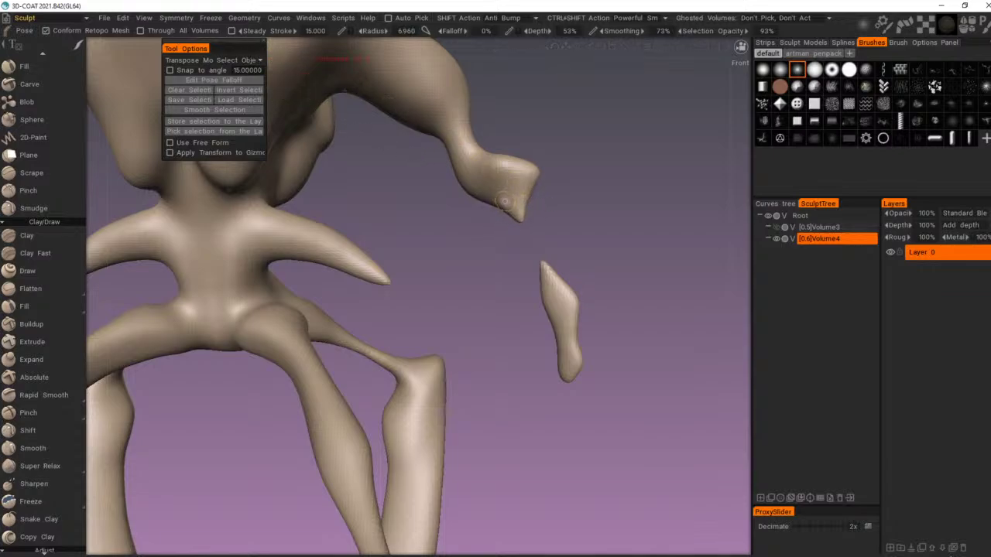
key("x")
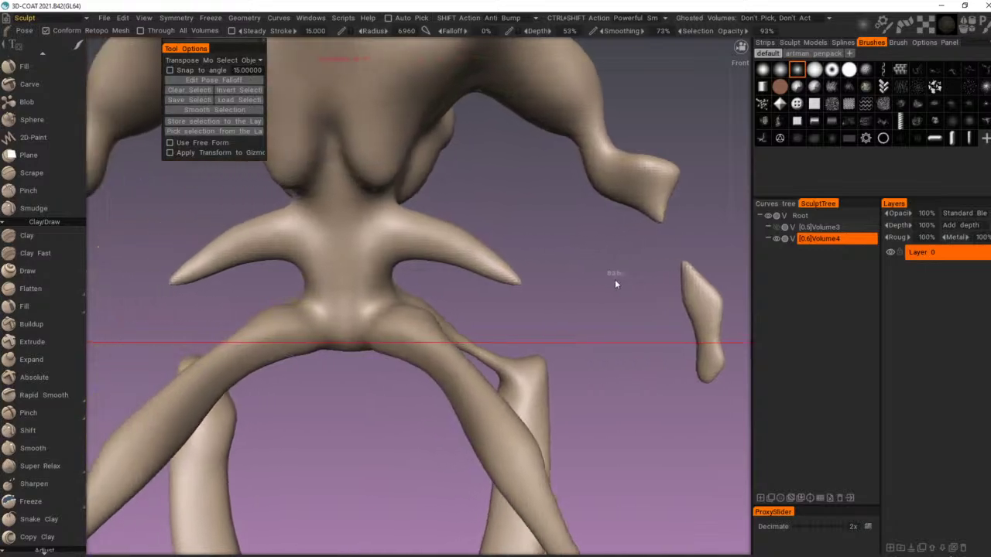
mouse_move(579, 304)
left_mouse_down()
mouse_move(290, 243)
mouse_move(593, 204)
mouse_move(250, 224)
mouse_move(627, 265)
mouse_move(287, 264)
mouse_move(487, 255)
mouse_move(351, 246)
mouse_move(535, 228)
mouse_move(496, 223)
left_mouse_up()
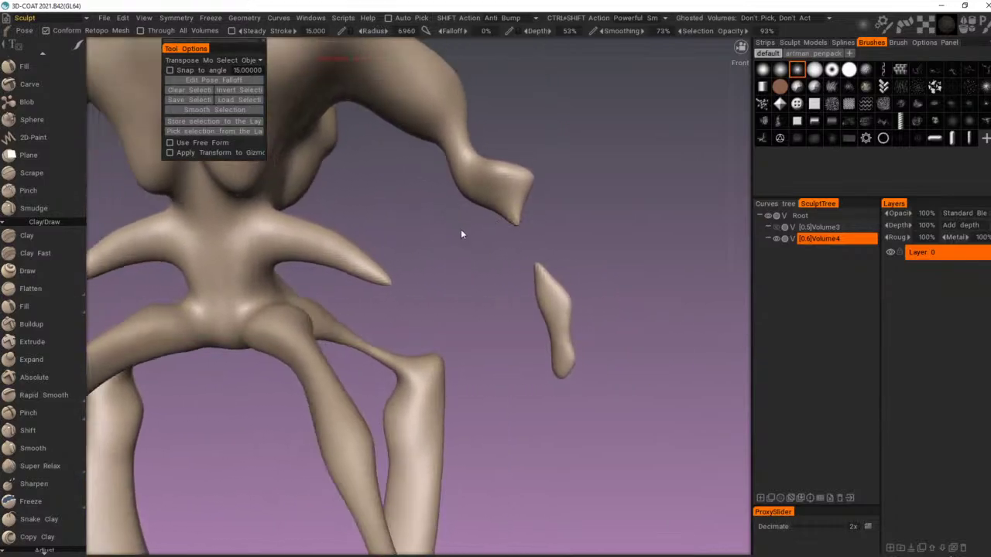
mouse_move(451, 237)
left_mouse_down()
mouse_move(436, 117)
mouse_move(417, 259)
mouse_move(432, 147)
left_mouse_up()
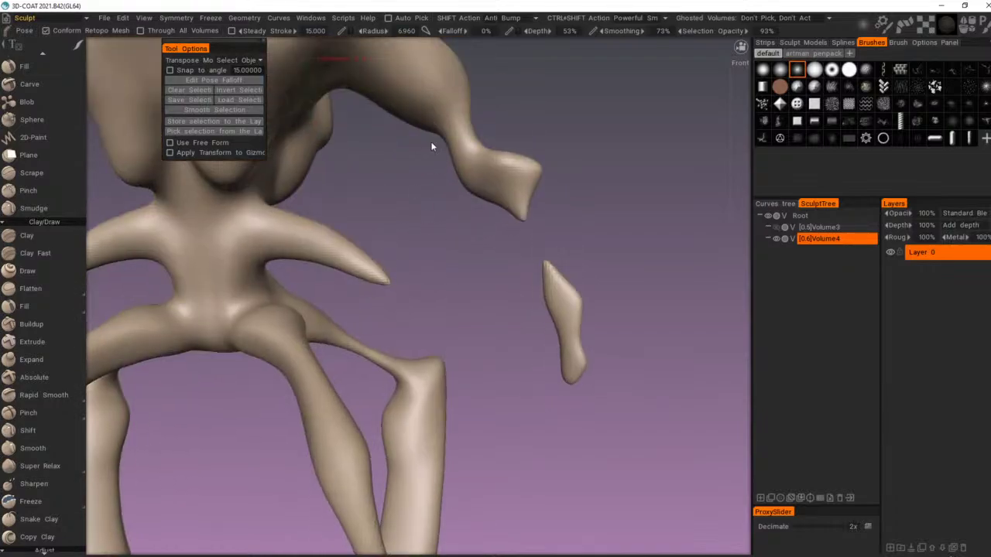
key("ctrl+z")
mouse_move(449, 241)
left_mouse_down()
mouse_move(478, 184)
mouse_move(521, 169)
left_mouse_up()
mouse_move(448, 203)
left_mouse_down()
mouse_move(518, 181)
mouse_move(557, 183)
mouse_move(509, 200)
mouse_move(522, 192)
mouse_move(446, 192)
mouse_move(480, 186)
mouse_move(520, 193)
mouse_move(440, 204)
mouse_move(570, 199)
mouse_move(427, 197)
mouse_move(343, 245)
mouse_move(466, 214)
mouse_move(486, 197)
mouse_move(444, 184)
left_mouse_up()
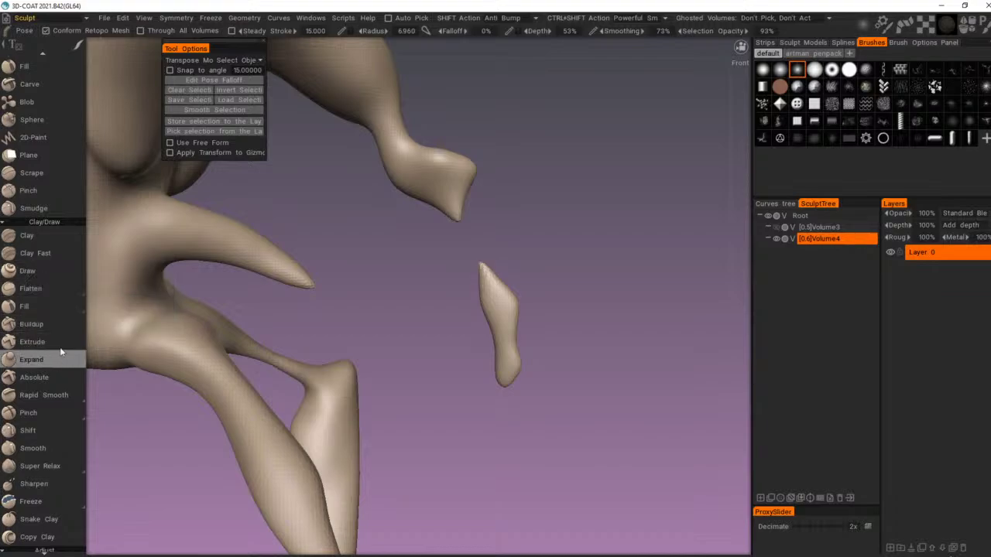
Step: Set the Pose tool's transpose mode to Line and mark a selection line along the detached forearm piece
scroll(49, 293, "up", 3)
scroll(50, 286, "up", 1)
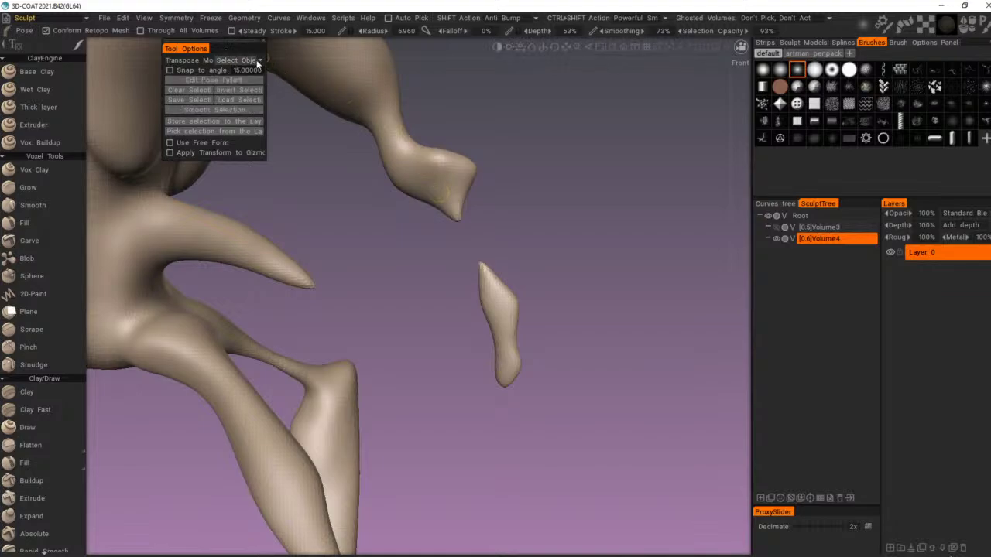
left_click(257, 61)
left_click(253, 72)
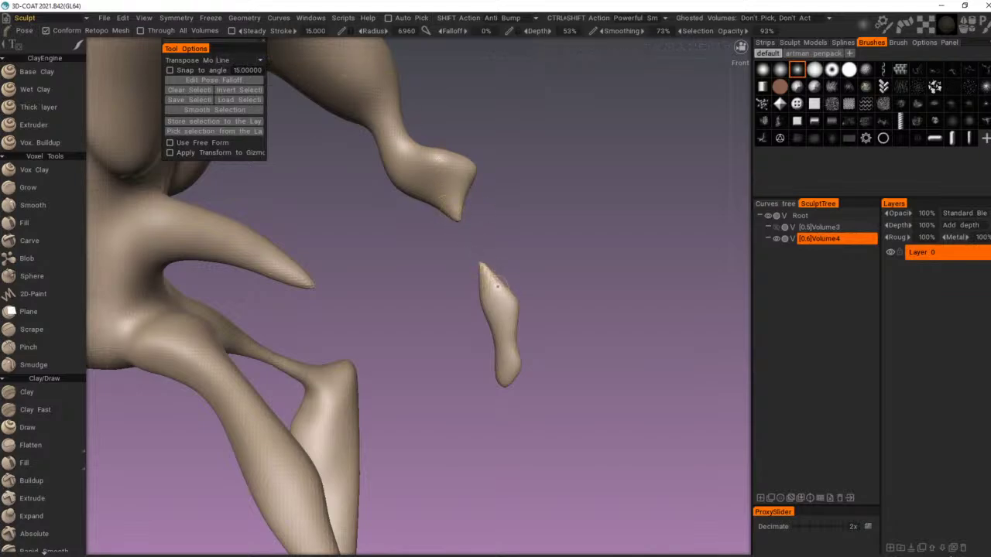
left_click_drag(488, 282, 486, 278)
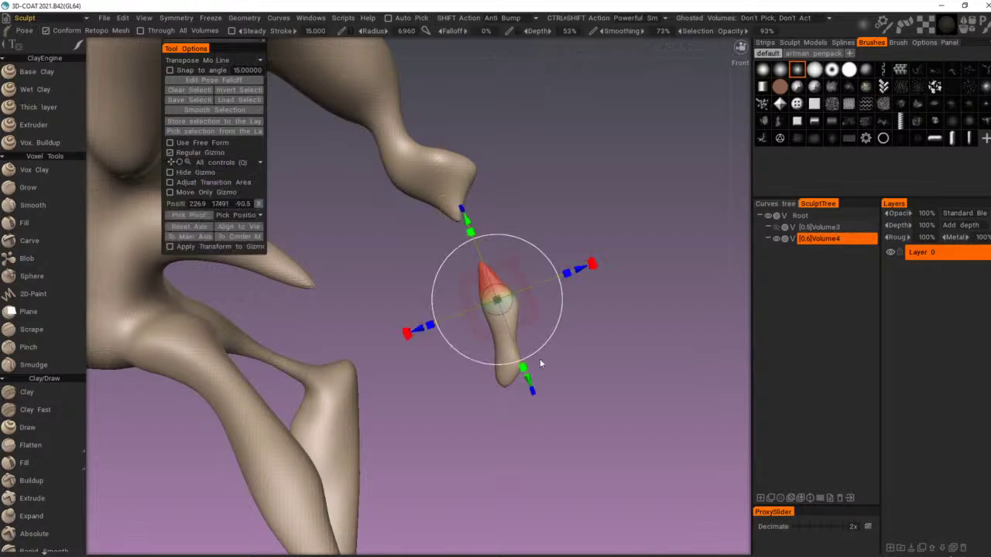
Step: Move the detached forearm piece up against the elbow with the Pose gizmo, align it from the side, and clear the selection
left_click_drag(620, 402, 616, 359)
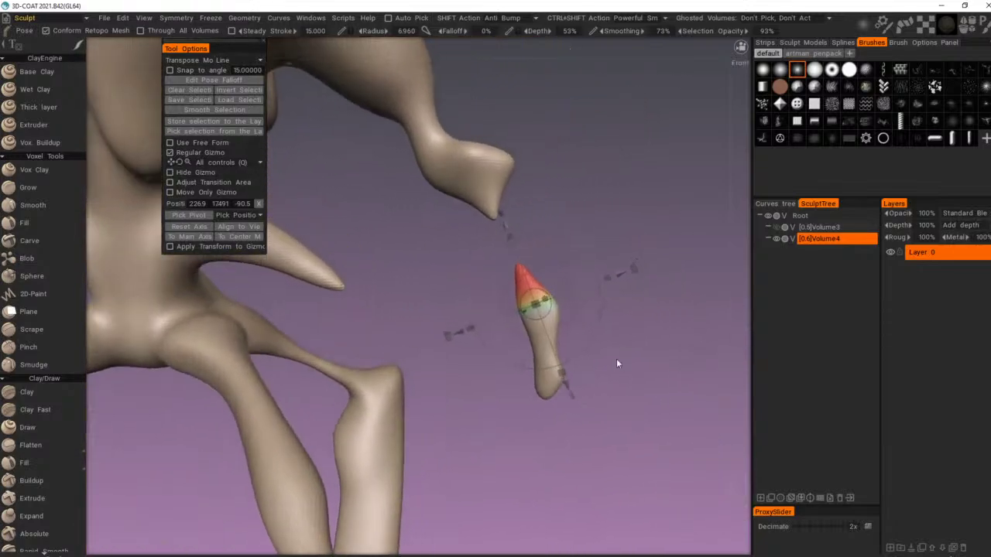
right_click_drag(616, 359, 556, 315)
left_click_drag(455, 223, 431, 160)
left_click_drag(545, 180, 507, 218)
left_click_drag(537, 251, 545, 252)
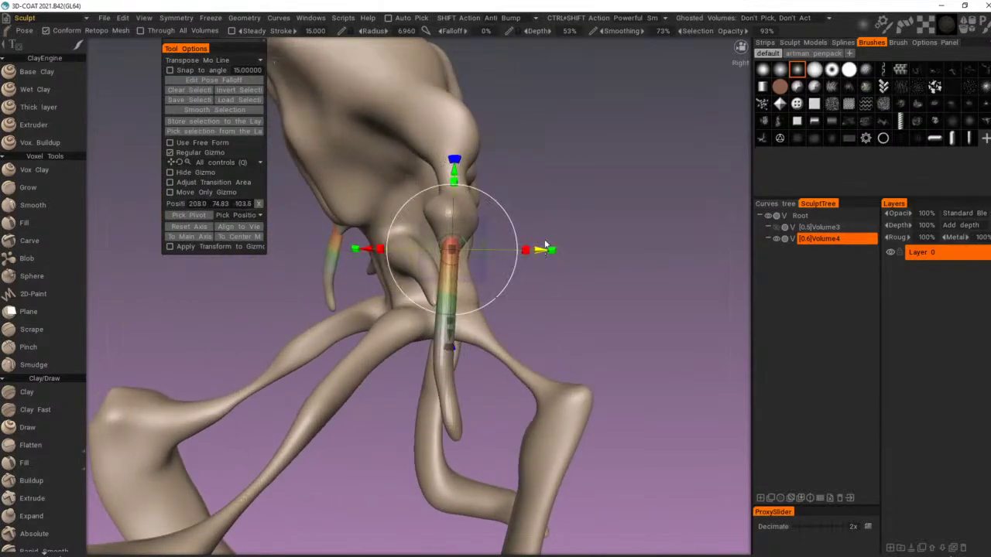
left_click_drag(592, 221, 608, 260)
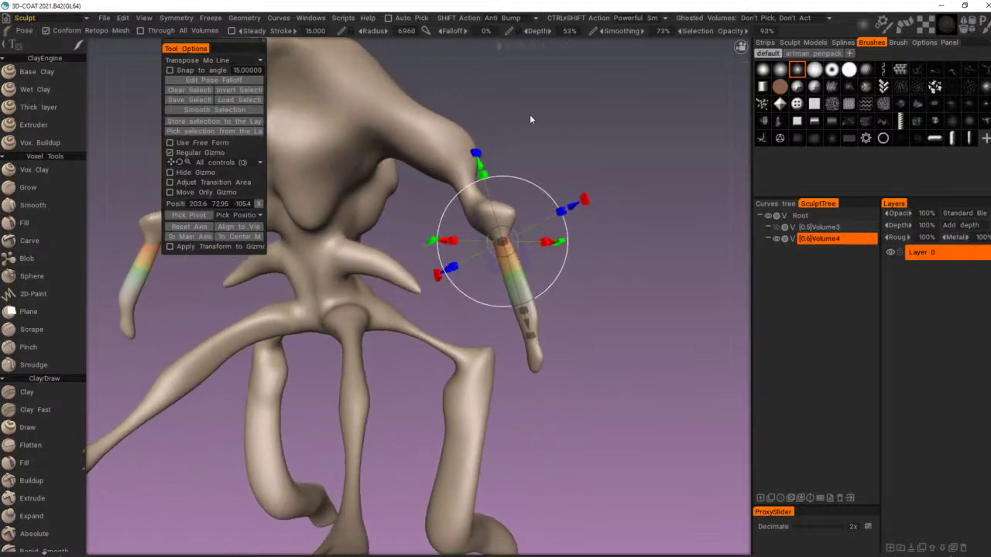
left_click_drag(530, 116, 536, 137)
key("ctrl+d")
right_click_drag(536, 138, 589, 163)
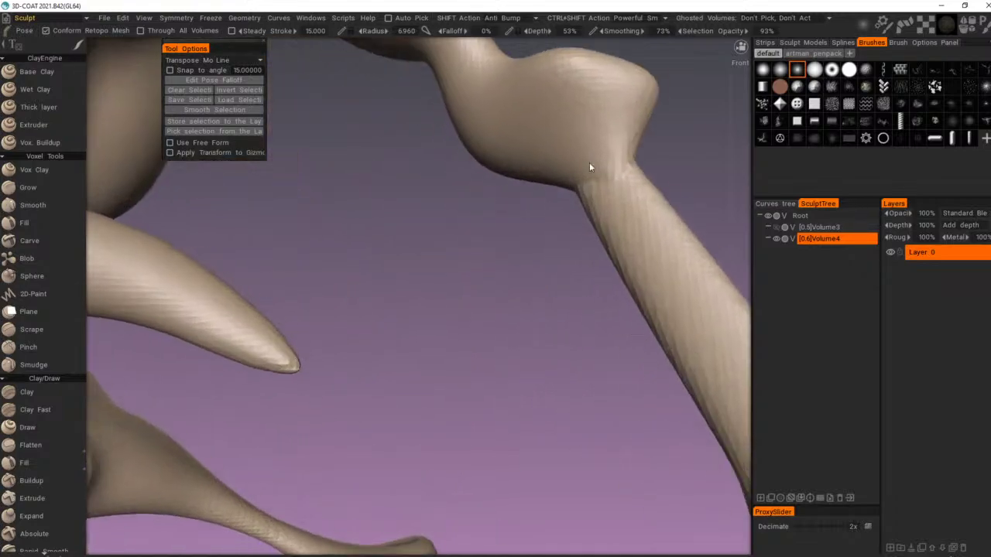
scroll(589, 167, "down", 5)
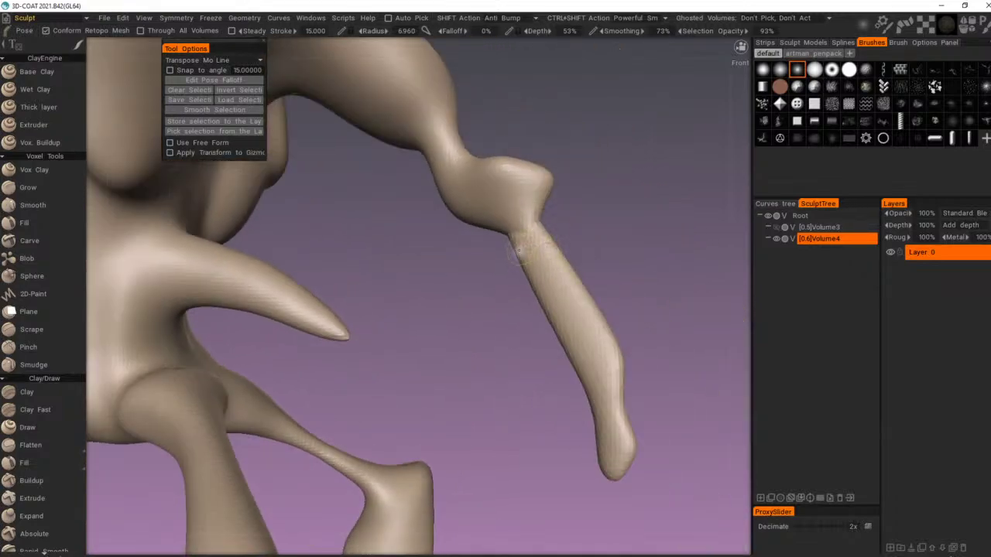
Step: Reshape the elbow joint with the Move tool, enabling Voxelize Immediately and reducing the brush radius to 40.767
key("m")
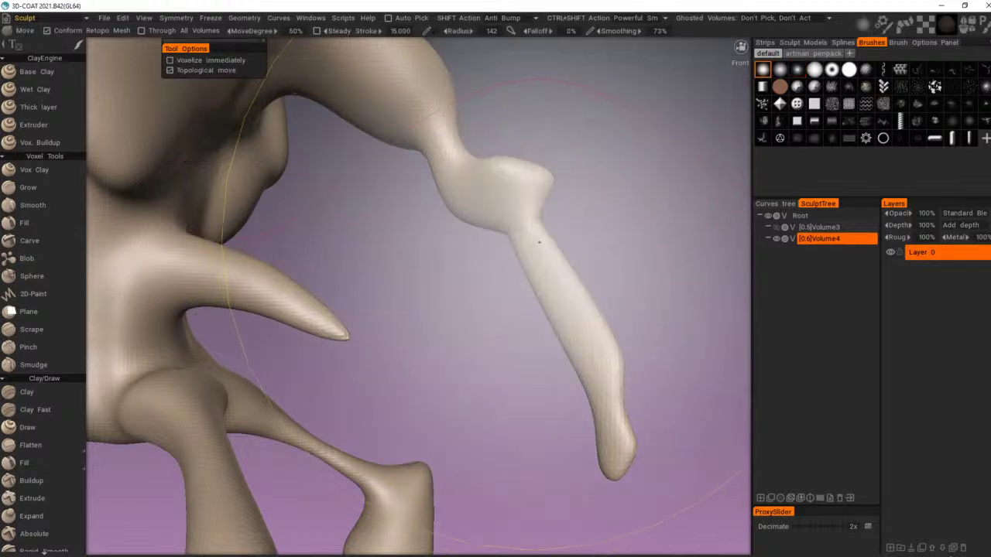
mouse_move(531, 231)
right_mouse_down()
mouse_move(425, 287)
mouse_move(380, 294)
mouse_move(499, 232)
right_mouse_up()
left_click_drag(533, 230, 547, 226)
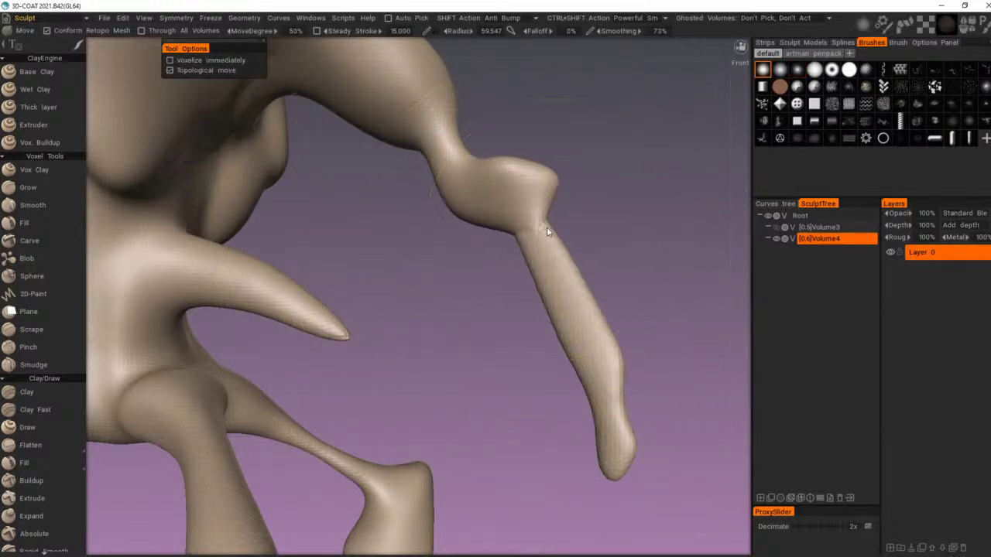
left_click(169, 59)
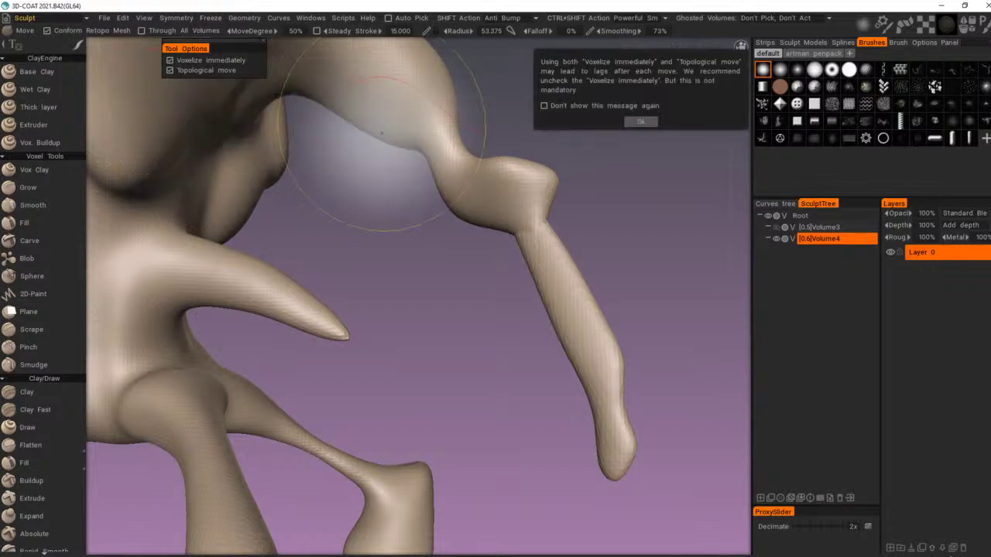
right_click_drag(541, 232, 531, 231)
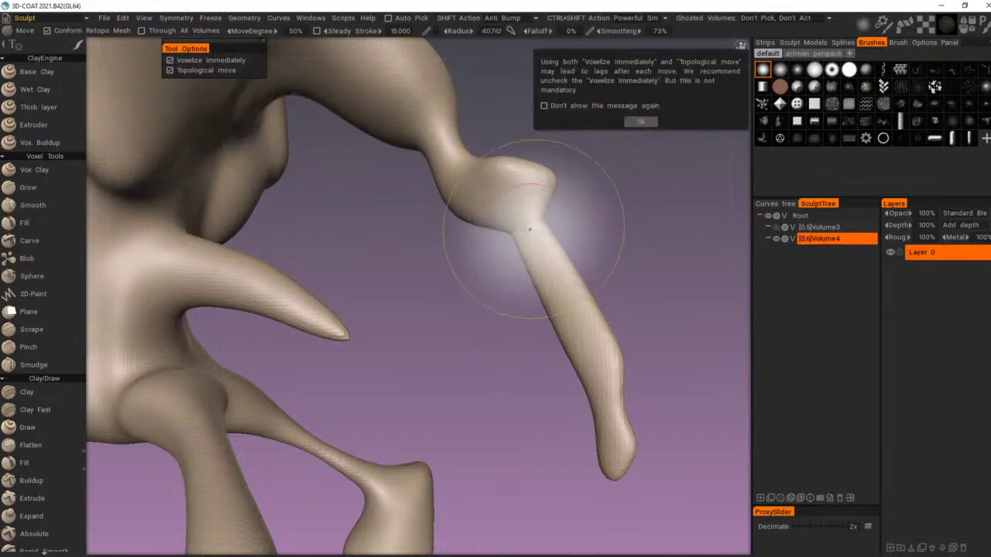
left_click_drag(533, 231, 526, 229)
Step: Examine the reattached forearms and the creature's overall proportions from several distances
right_click_drag(557, 170, 464, 207)
left_click_drag(464, 206, 449, 233)
right_click_drag(449, 232, 412, 223)
left_click_drag(412, 223, 428, 206)
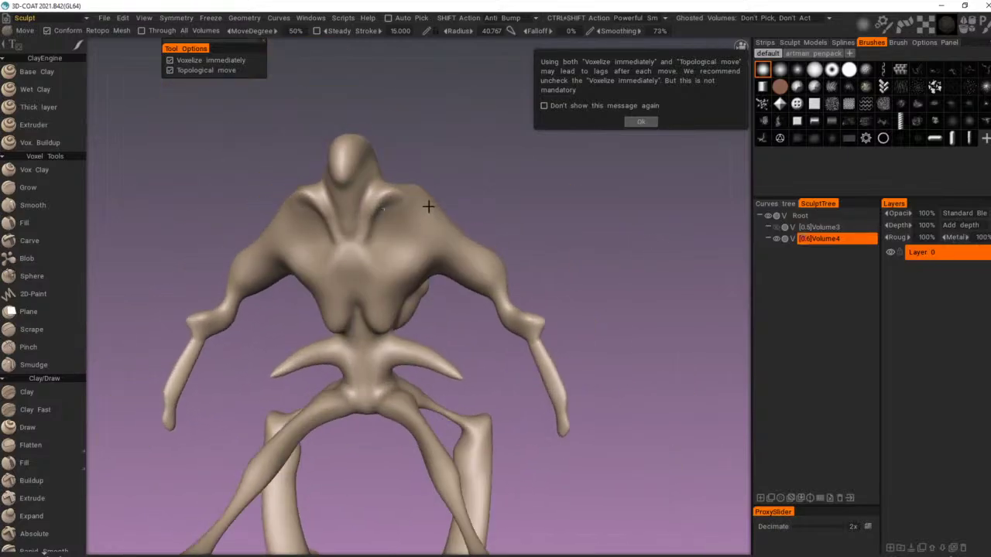
right_click_drag(429, 206, 465, 200)
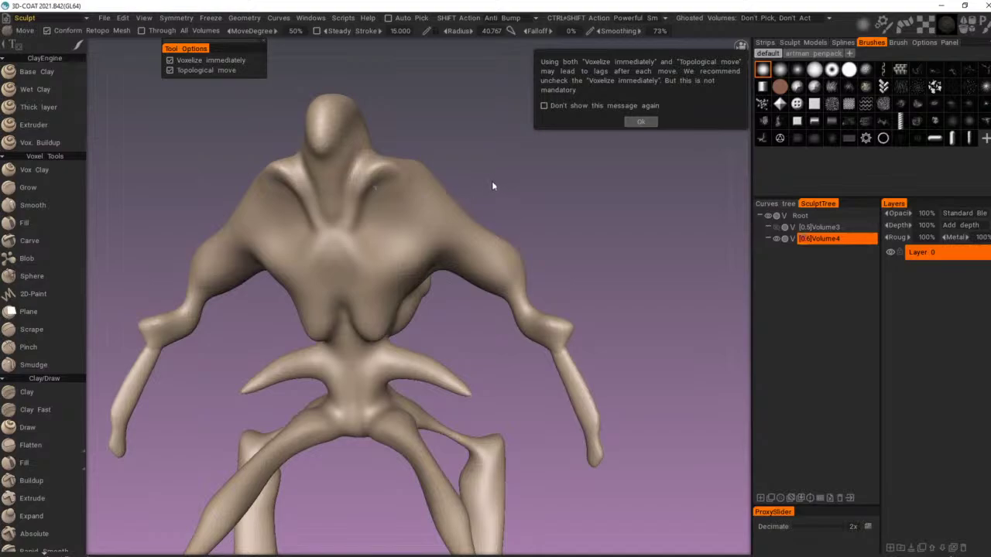
left_click_drag(493, 187, 507, 201)
right_click_drag(507, 202, 476, 203)
left_click_drag(476, 203, 468, 199)
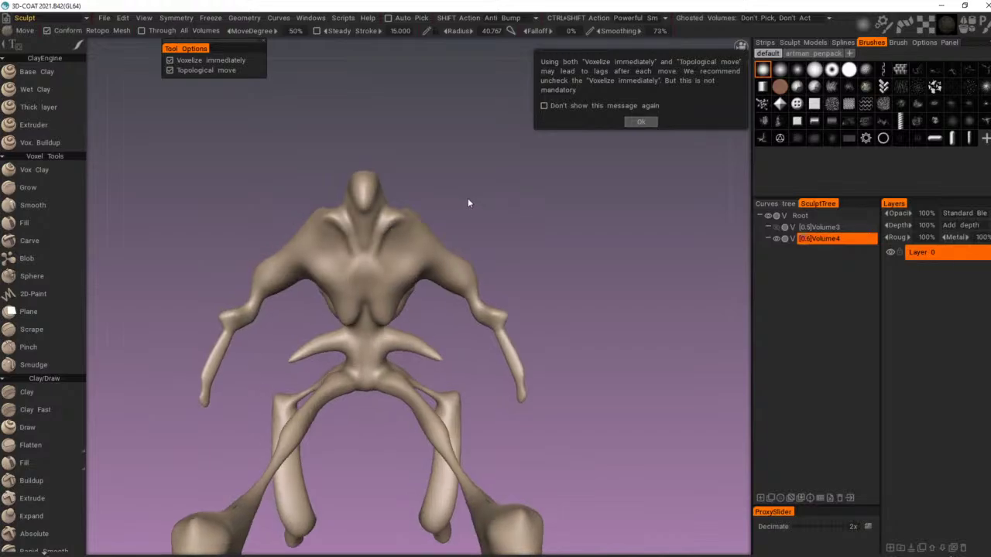
Step: Increase Volume4's resolution to 1x and switch it from voxels to surface mode
left_click_drag(571, 420, 528, 419)
right_click_drag(534, 419, 569, 448)
left_click_drag(569, 448, 559, 443)
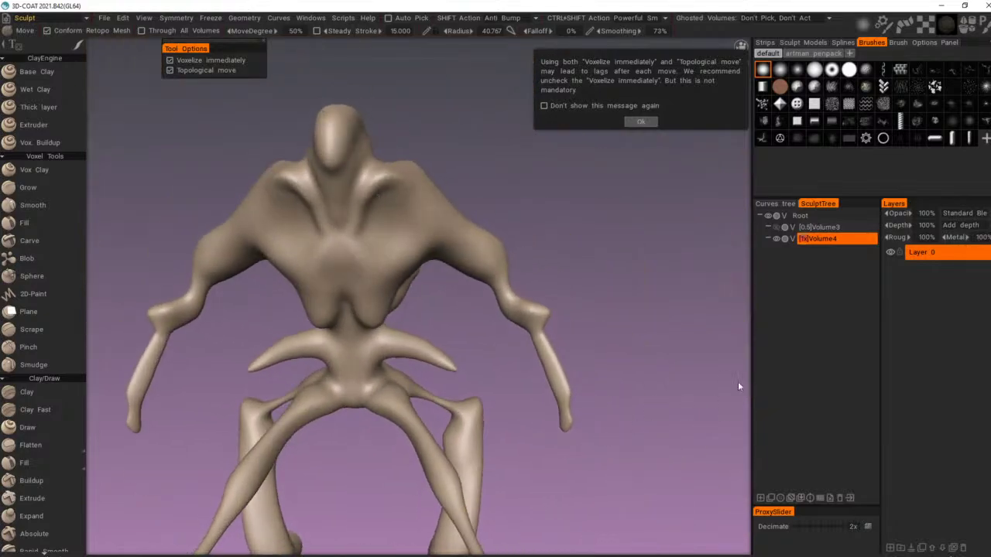
left_click(795, 241)
left_click(424, 336)
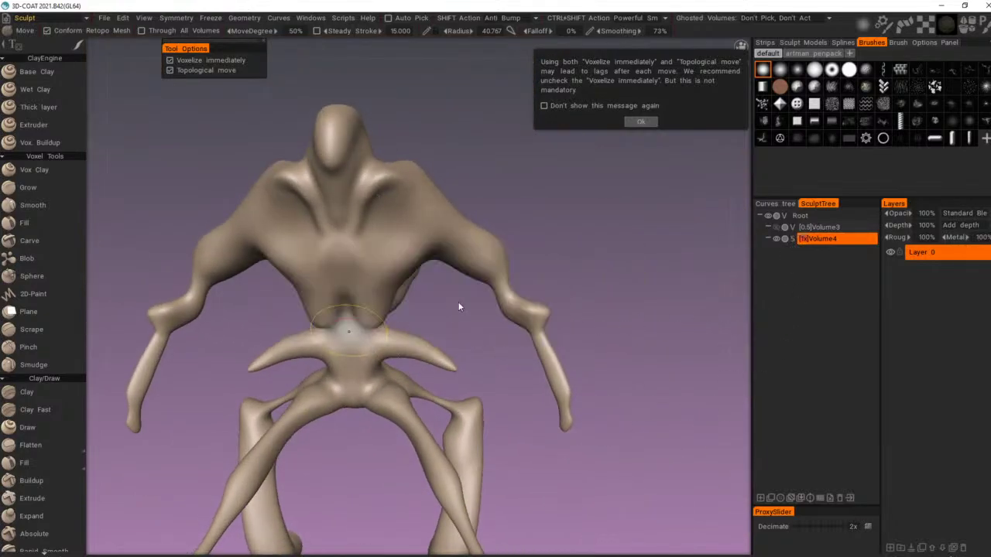
right_click_drag(443, 204, 423, 207, "alt")
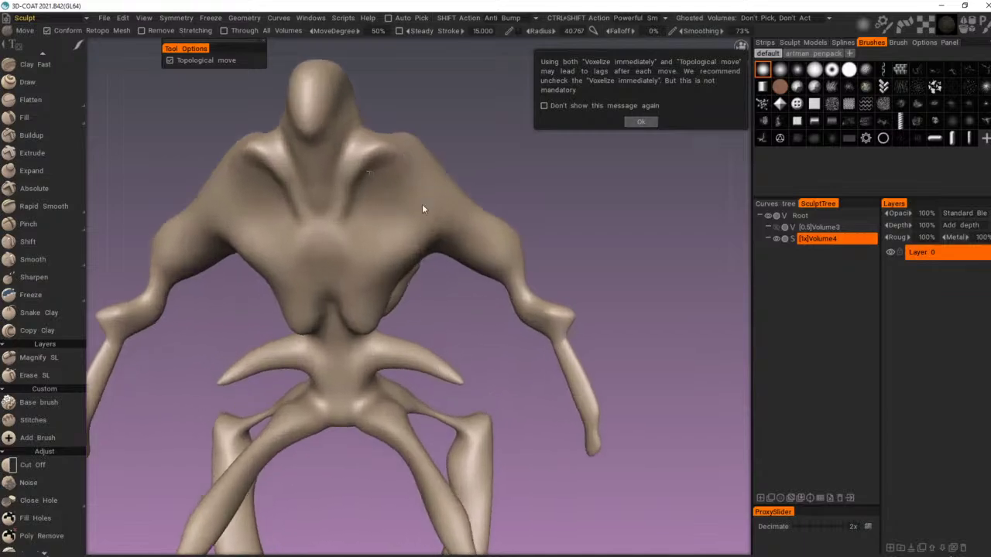
middle_click_drag(423, 207, 448, 241, "alt")
Step: Activate the Pinch tool, reduce its radius to 7.563 and choose the first soft round brush alpha
left_click(40, 223)
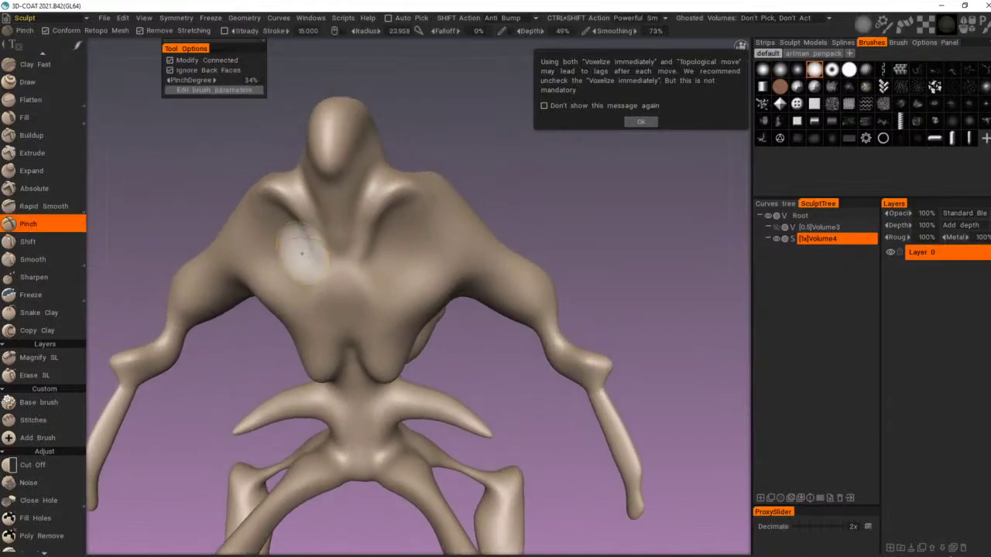
right_click_drag(425, 263, 399, 263, "alt")
right_click_drag(347, 267, 323, 268)
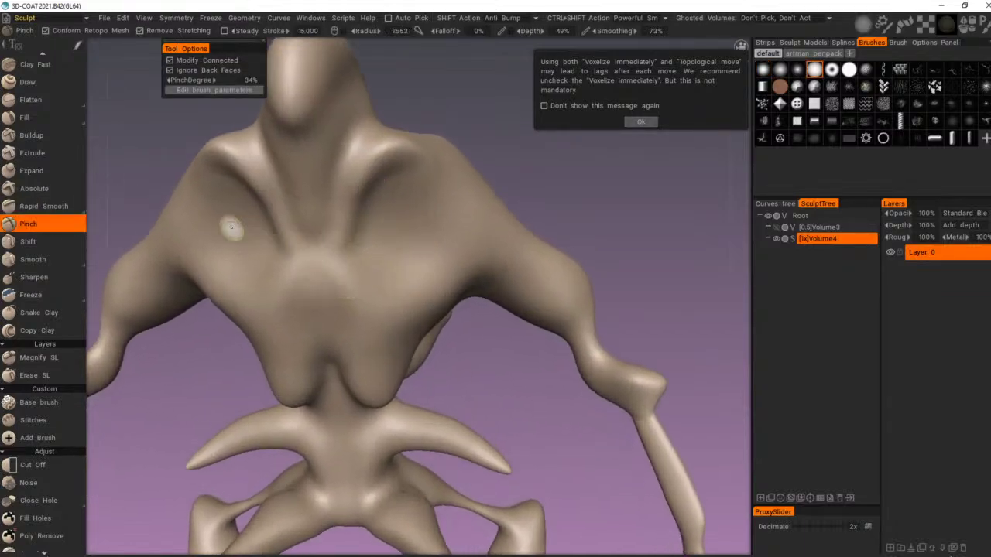
key("space")
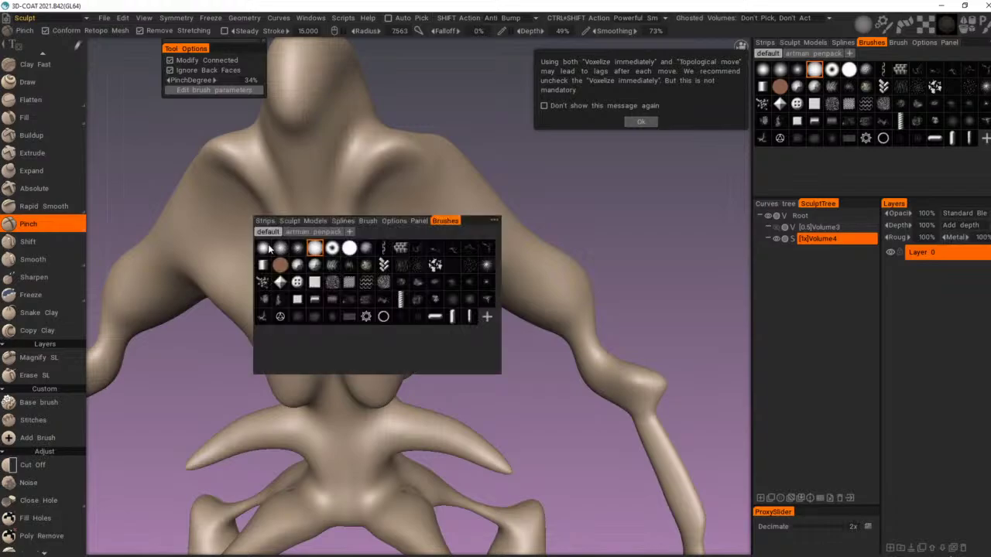
left_click(264, 248)
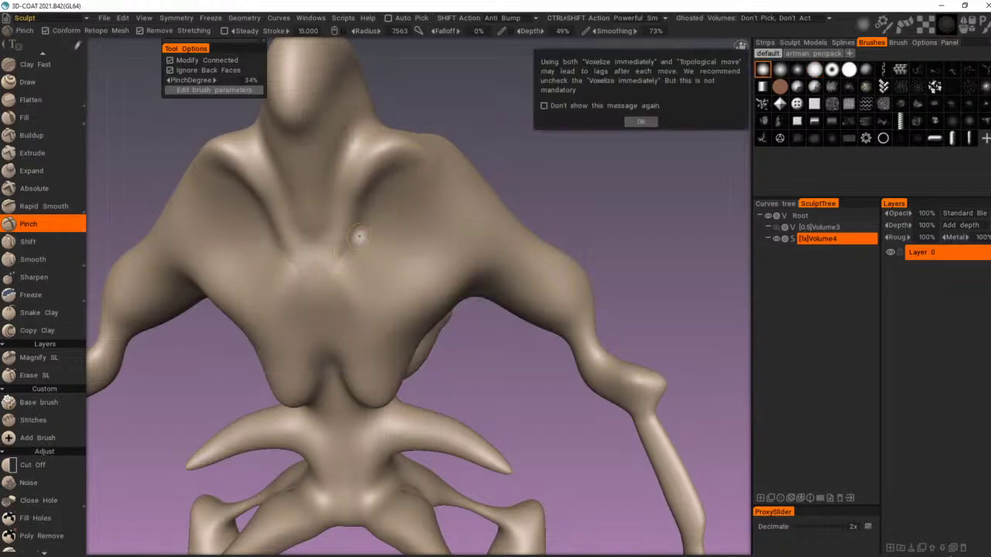
Step: Pinch creases along the outer edges of the V-shaped neck muscles, from the upper chest to the collarbones
left_click_drag(393, 219, 361, 222, "alt")
left_click_drag(347, 260, 367, 191)
mouse_move(359, 249)
left_mouse_down()
mouse_move(367, 188)
mouse_move(382, 178)
left_mouse_up()
left_click_drag(367, 198, 387, 177)
left_click_drag(386, 188, 393, 177)
mouse_move(394, 181)
left_mouse_down("alt")
mouse_move(476, 199)
mouse_move(462, 193)
left_mouse_up("alt")
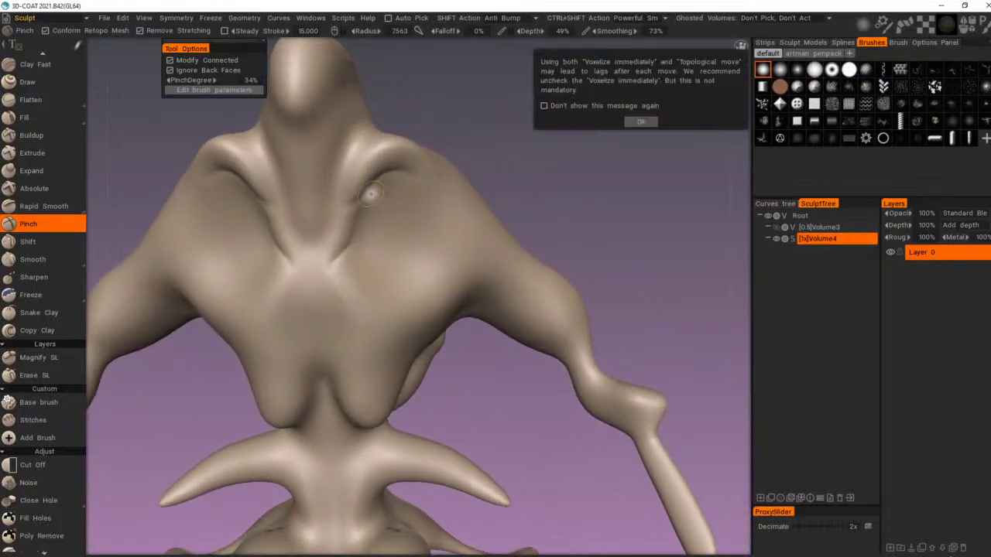
Step: Reduce the Pinch radius to 4.372 and add small folds beside the neck base and along the V-shaped muscles
left_click_drag(345, 207, 367, 190)
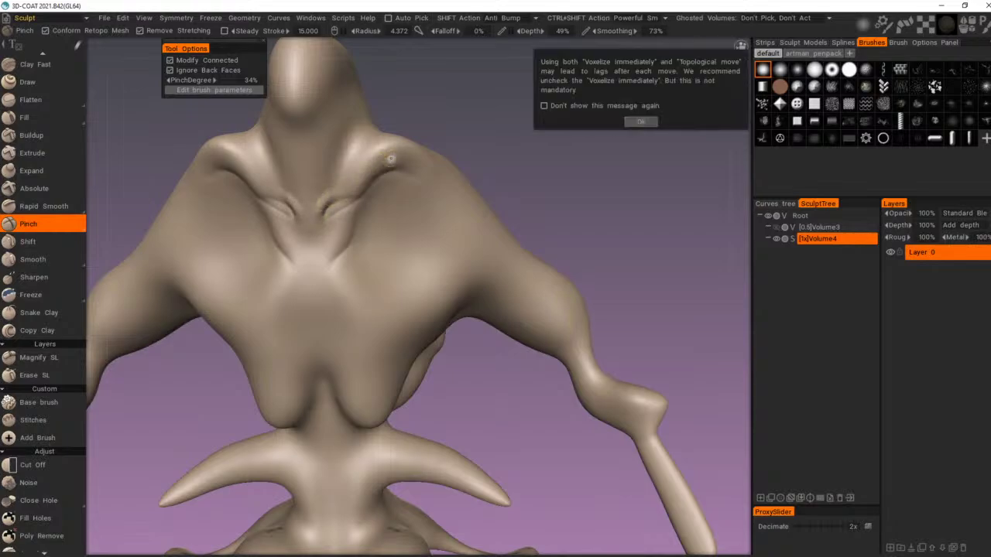
mouse_move(390, 159)
right_mouse_down("alt")
mouse_move(368, 177)
mouse_move(452, 220)
right_mouse_up("alt")
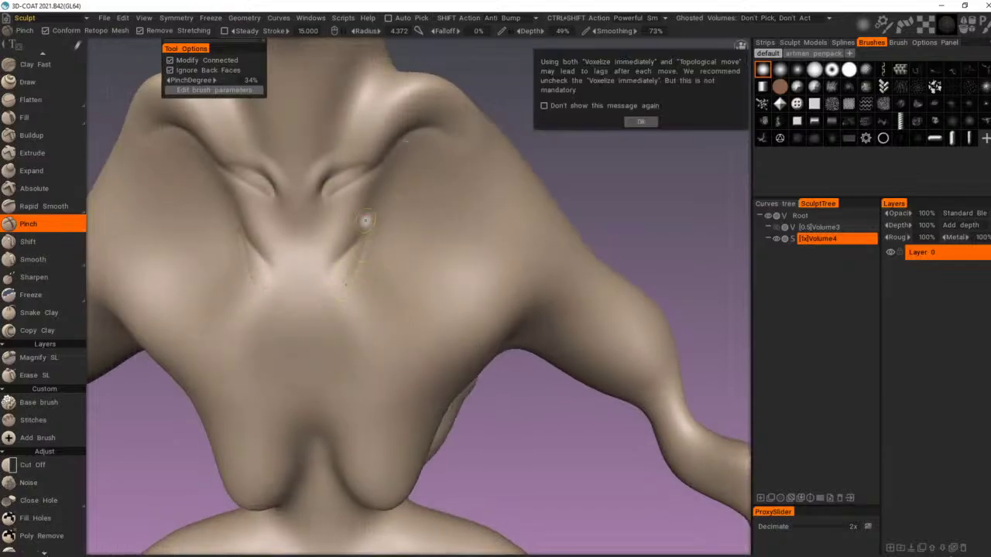
scroll(343, 261, "down", 5)
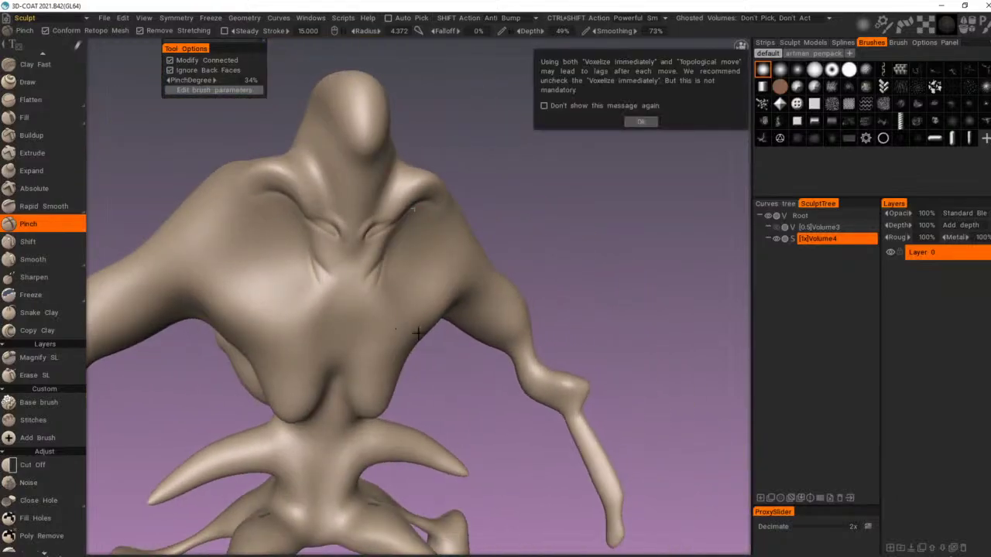
left_click_drag(345, 350, 318, 391, "alt")
scroll(421, 375, "up", 8)
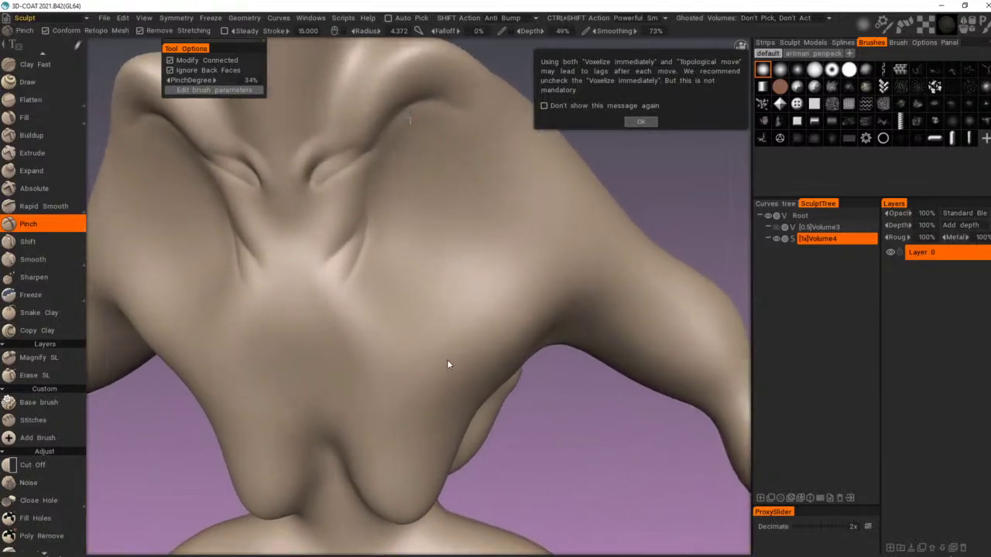
Step: Enlarge the Pinch radius to 7.871 and carve an arched crease across the mid-chest, extending outward toward the armpits
right_click_drag(464, 306, 410, 300, "alt")
key("bracketright")
left_click_drag(307, 312, 345, 264)
left_click_drag(344, 264, 335, 265)
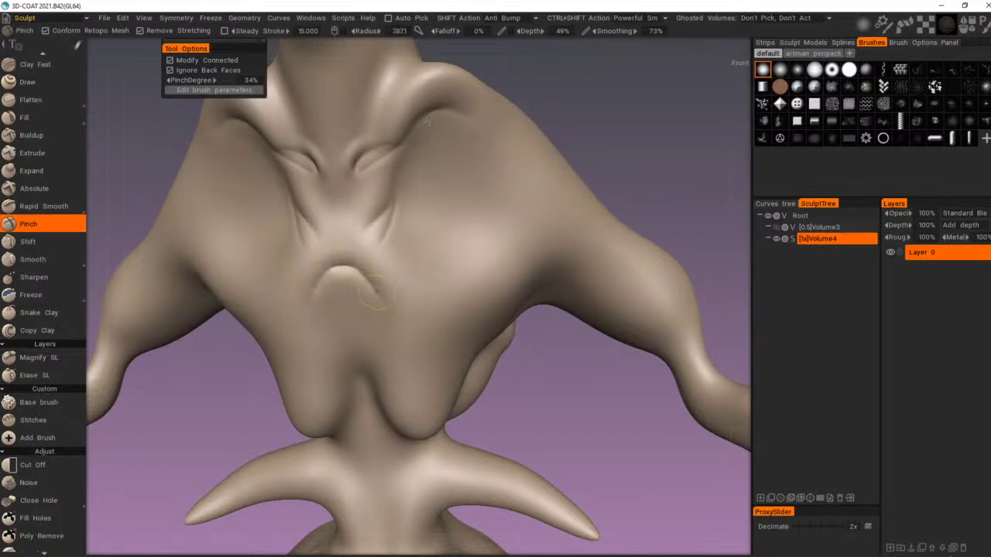
mouse_move(377, 292)
left_mouse_down()
mouse_move(451, 294)
mouse_move(469, 323)
mouse_move(484, 333)
mouse_move(456, 300)
mouse_move(523, 338)
left_mouse_up()
left_click_drag(441, 296, 535, 349)
left_click_drag(443, 297, 534, 349)
left_click_drag(472, 309, 535, 347)
Step: Pinch a narrow parallel ridge just above the chest crease, reducing the brush radius to 3.207
mouse_move(558, 324)
left_mouse_down("alt")
mouse_move(535, 271)
mouse_move(522, 326)
mouse_move(496, 306)
left_mouse_up("alt")
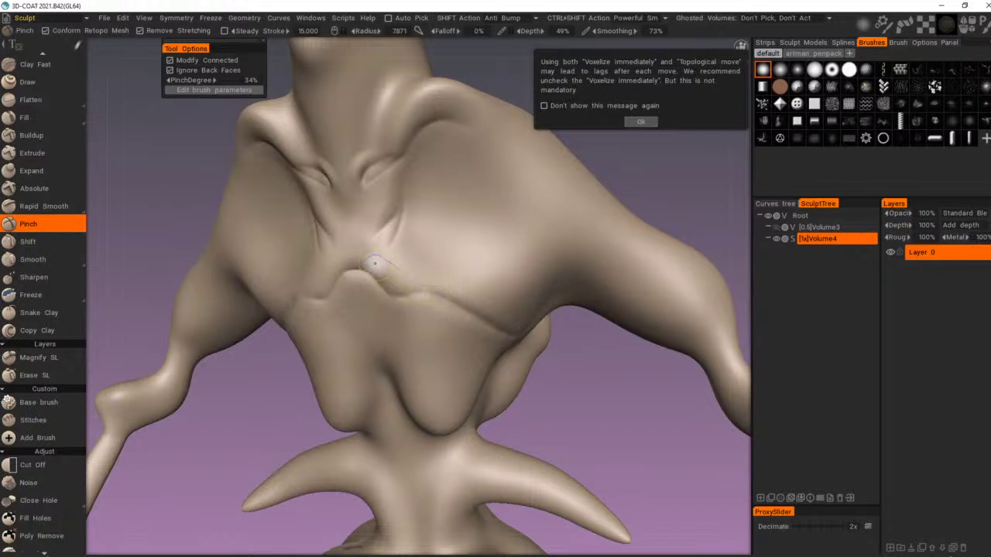
left_click_drag(375, 265, 435, 288)
mouse_move(380, 267)
left_mouse_down()
mouse_move(398, 281)
mouse_move(430, 282)
left_mouse_up()
left_click_drag(392, 280, 464, 296)
left_click_drag(408, 285, 513, 326)
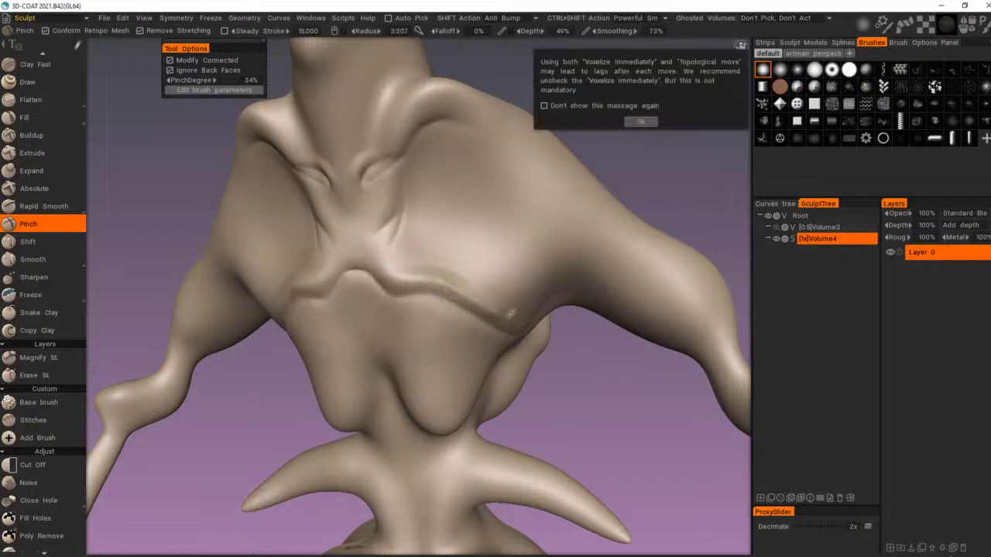
Step: Set the Pinch radius to 4.999 and pinch a second line above the chest ridge toward the armpit
scroll(454, 262, "down", 4)
scroll(455, 262, "up", 8)
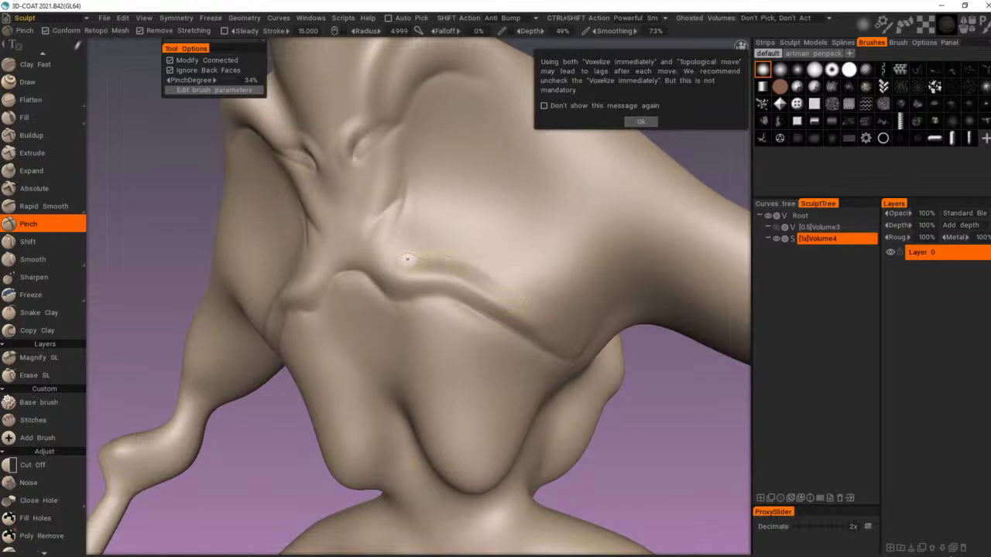
left_click_drag(405, 250, 484, 277)
mouse_move(485, 279)
left_mouse_down()
mouse_move(557, 320)
mouse_move(579, 317)
left_mouse_up()
Step: Pinch short creases branching from the chest ridge's outer end and into the armpit fold
left_click_drag(542, 288, 568, 290, "alt")
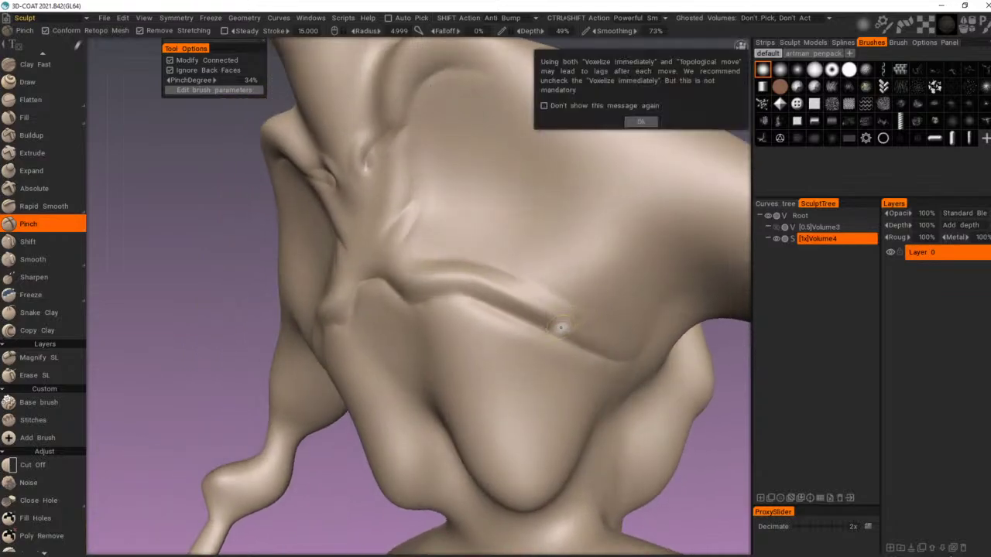
left_click_drag(561, 327, 590, 314)
scroll(593, 311, "down", 4)
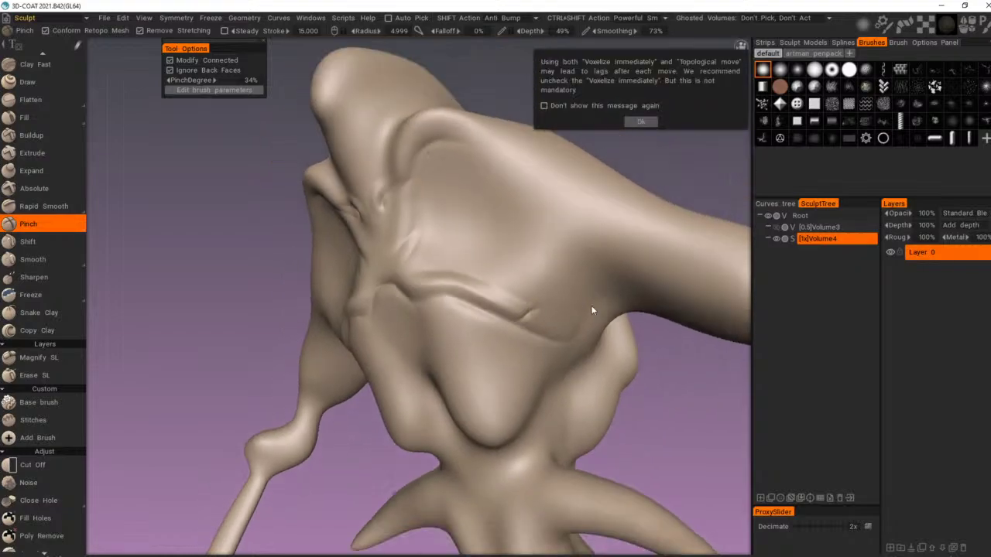
left_click_drag(524, 309, 537, 306)
left_click_drag(583, 271, 587, 272)
Step: Examine the pinched chest and armpit creases on the whole creature, ending on a close view of the lower chest
scroll(557, 301, "down", 5)
left_click_drag(499, 349, 519, 353, "alt")
scroll(517, 353, "down", 3)
mouse_move(441, 363)
left_mouse_down("alt")
mouse_move(593, 370)
mouse_move(585, 384)
mouse_move(432, 371)
left_mouse_up("alt")
scroll(473, 379, "up", 7)
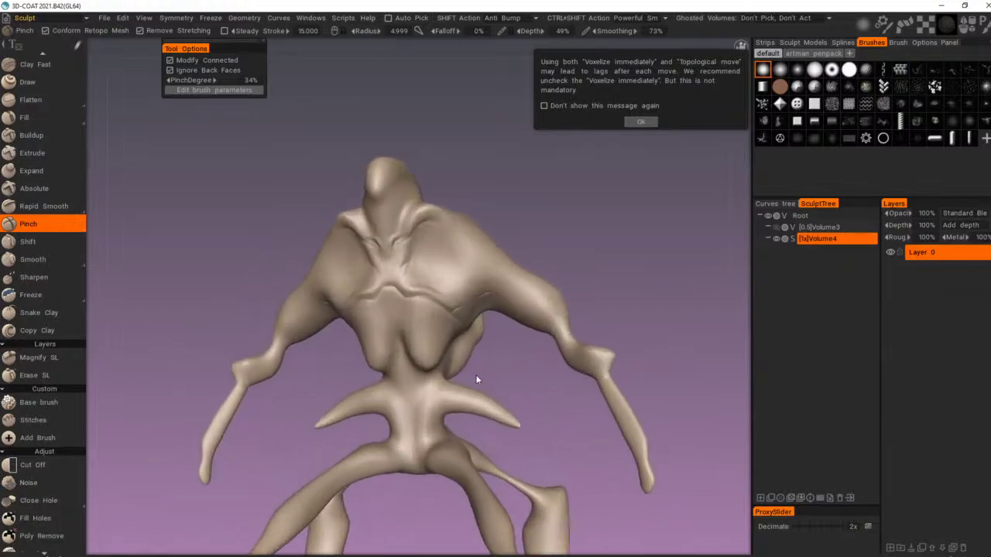
left_click_drag(517, 384, 528, 343, "alt")
right_click_drag(528, 343, 546, 343, "alt")
left_click_drag(546, 343, 545, 336, "alt")
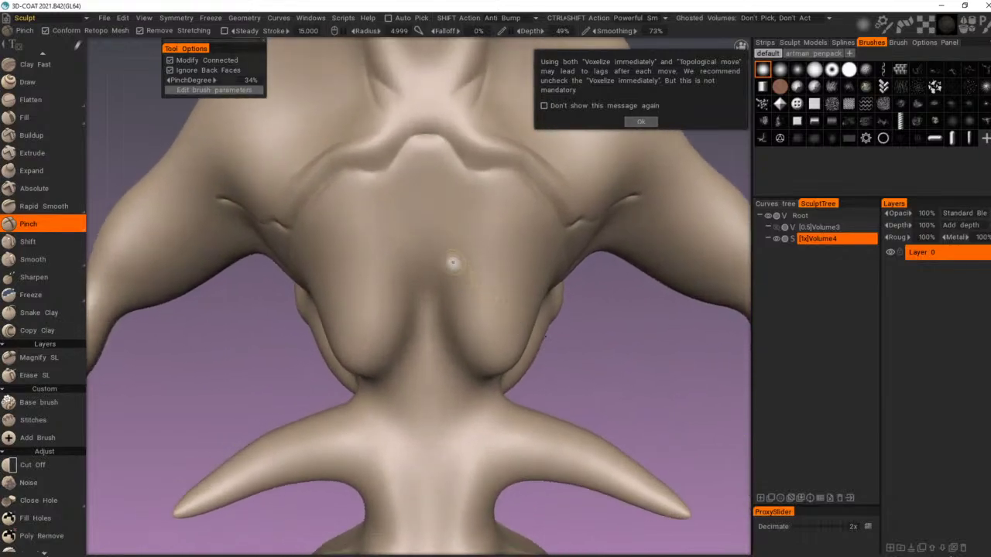
Step: Choose the third soft round brush alpha and pinch an inverted-V crease along the inner edges of the lower chest lobes
mouse_move(443, 221)
left_mouse_down()
mouse_move(433, 206)
mouse_move(491, 355)
mouse_move(475, 346)
mouse_move(511, 354)
left_mouse_up()
key("space")
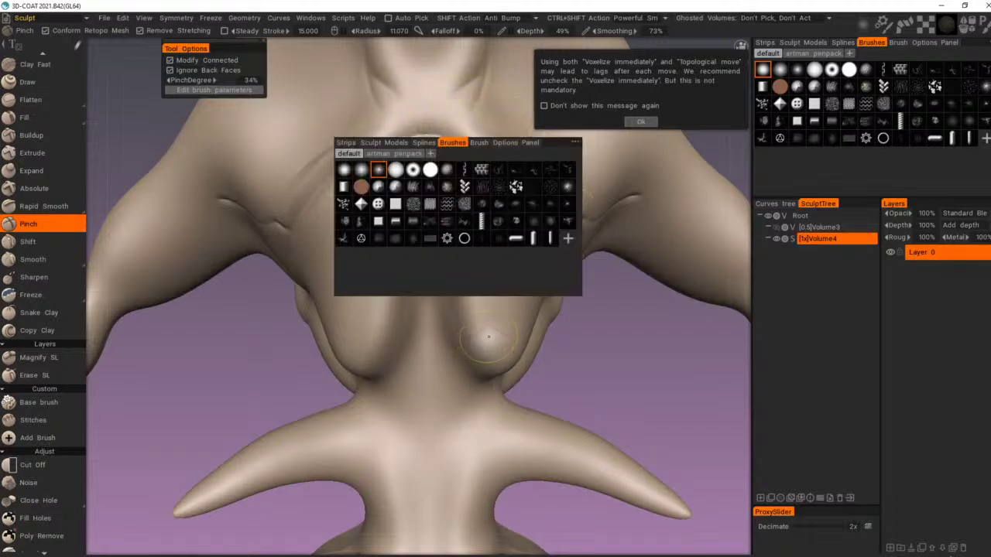
mouse_move(437, 254)
left_mouse_down()
mouse_move(481, 353)
mouse_move(458, 274)
mouse_move(473, 328)
left_mouse_up()
left_click_drag(442, 242, 468, 322)
mouse_move(442, 236)
left_mouse_down()
mouse_move(469, 317)
mouse_move(442, 242)
left_mouse_up()
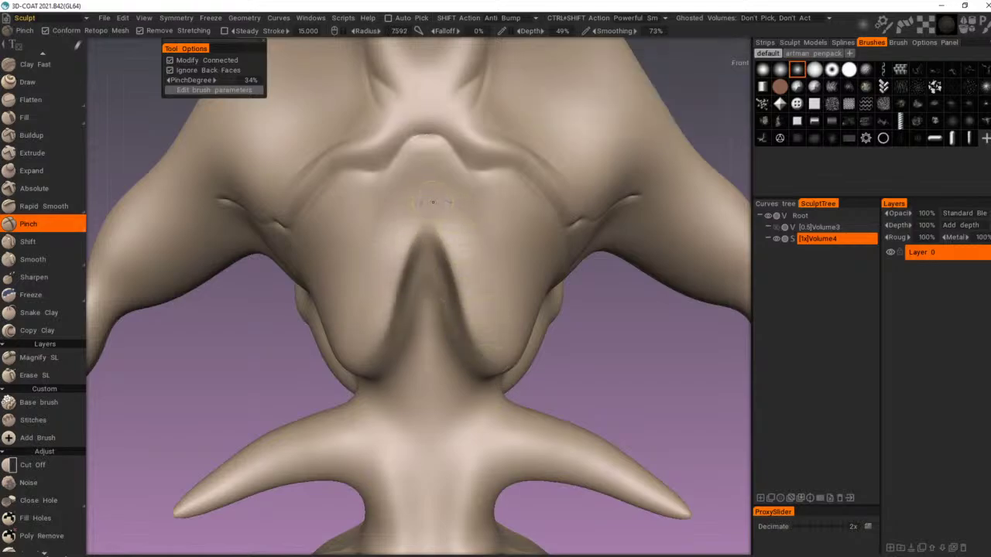
Step: Pinch an arched fold above the inverted-V crease on the lower chest using a radius of 7.592
left_click_drag(434, 199, 491, 306)
mouse_move(451, 229)
left_mouse_down()
mouse_move(471, 251)
mouse_move(494, 318)
left_mouse_up()
right_click_drag(510, 359, 480, 267, "alt")
mouse_move(468, 310)
left_mouse_down("alt")
mouse_move(489, 344)
mouse_move(553, 359)
mouse_move(485, 353)
left_mouse_up("alt")
right_click_drag(485, 353, 526, 353, "alt")
left_click_drag(526, 352, 511, 338, "alt")
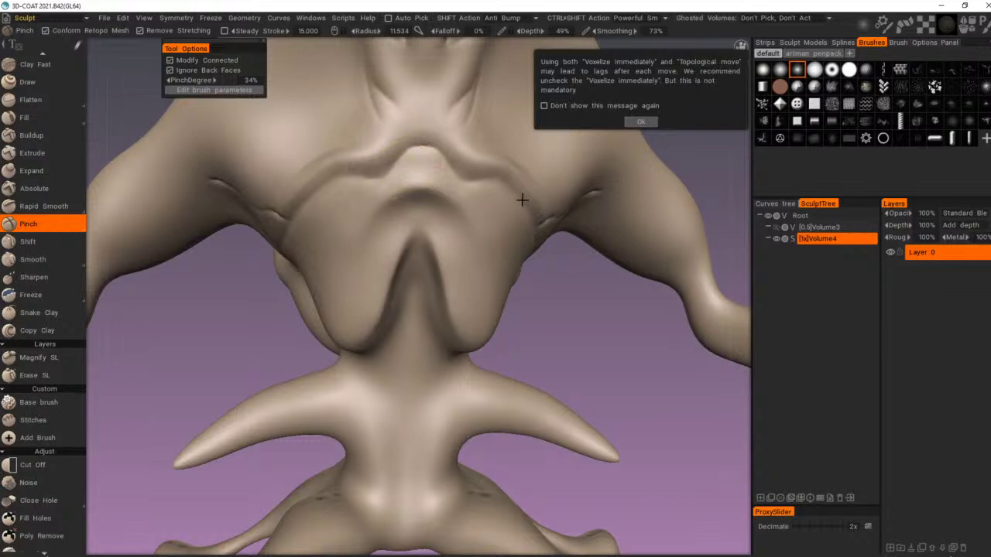
Step: Pinch the ridge running from the neck out to the shoulder with a radius of 21.357
right_click_drag(521, 200, 423, 273, "alt")
left_click_drag(423, 272, 453, 301, "alt")
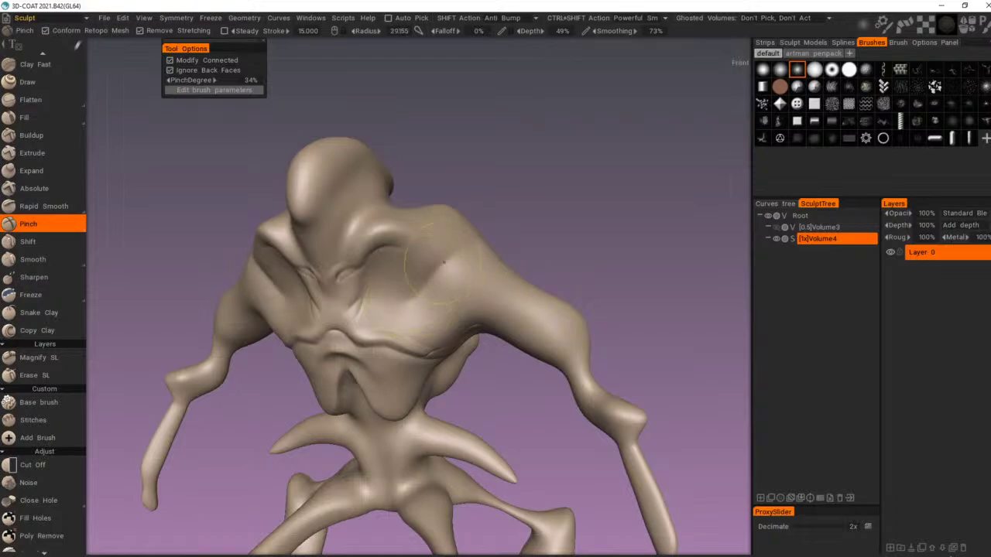
left_click_drag(502, 246, 468, 261, "alt")
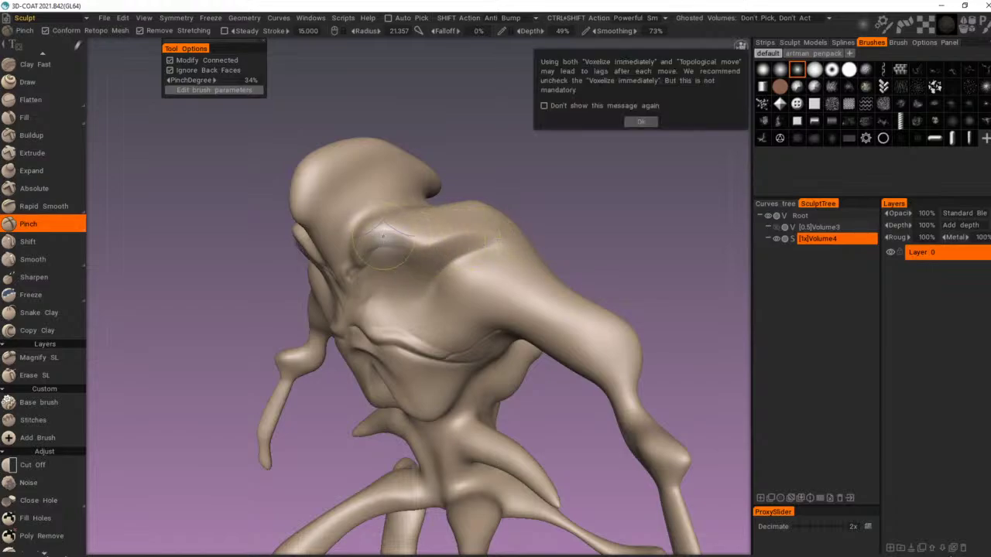
mouse_move(521, 203)
left_mouse_down()
mouse_move(529, 228)
mouse_move(577, 224)
mouse_move(559, 250)
mouse_move(553, 309)
mouse_move(584, 324)
mouse_move(576, 285)
mouse_move(484, 325)
left_mouse_up()
left_click_drag(431, 340, 458, 321)
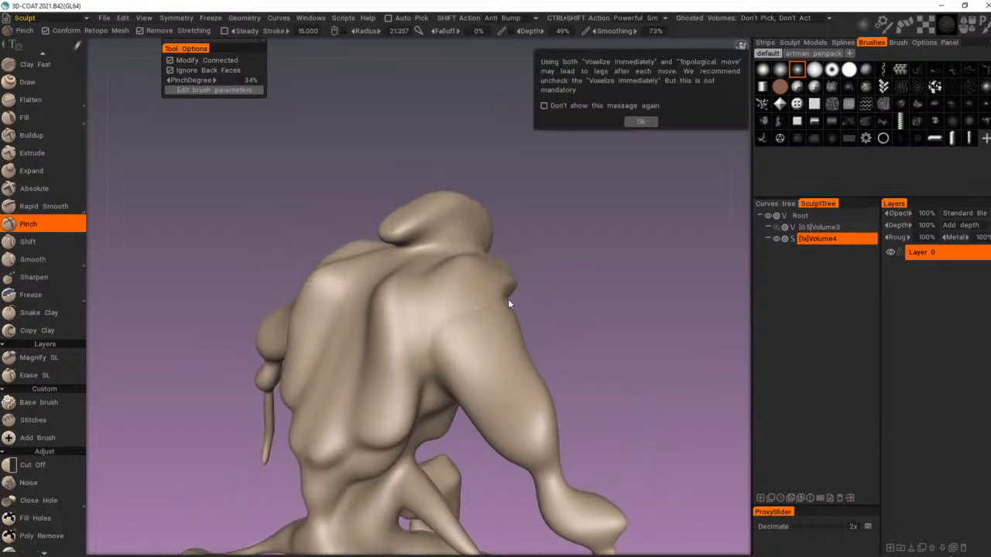
Step: Pinch a curved crease where the upper arm meets the back of the shoulder, using a radius of 14.190
mouse_move(508, 301)
left_mouse_down()
mouse_move(445, 324)
mouse_move(560, 314)
left_mouse_up()
right_click_drag(417, 354, 408, 350)
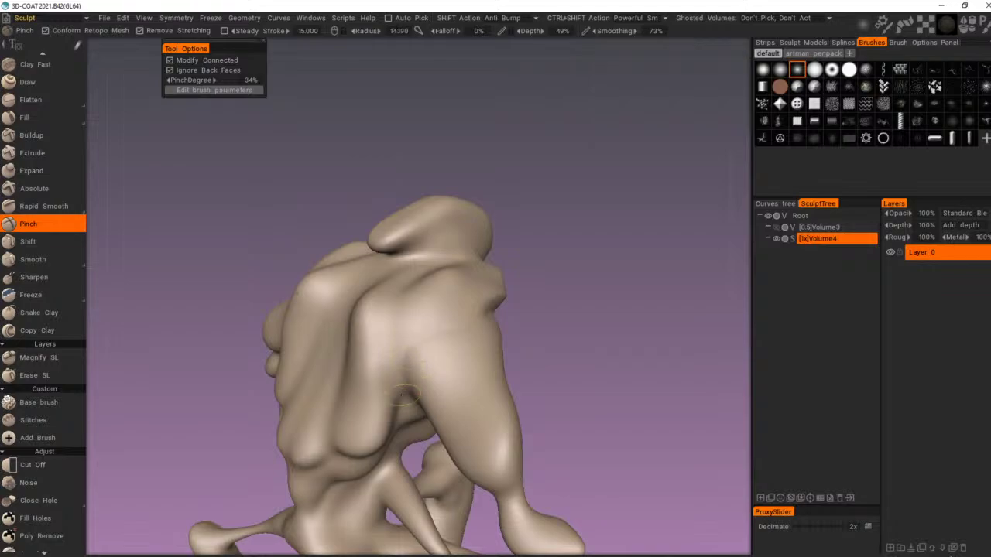
left_click_drag(457, 321, 479, 313)
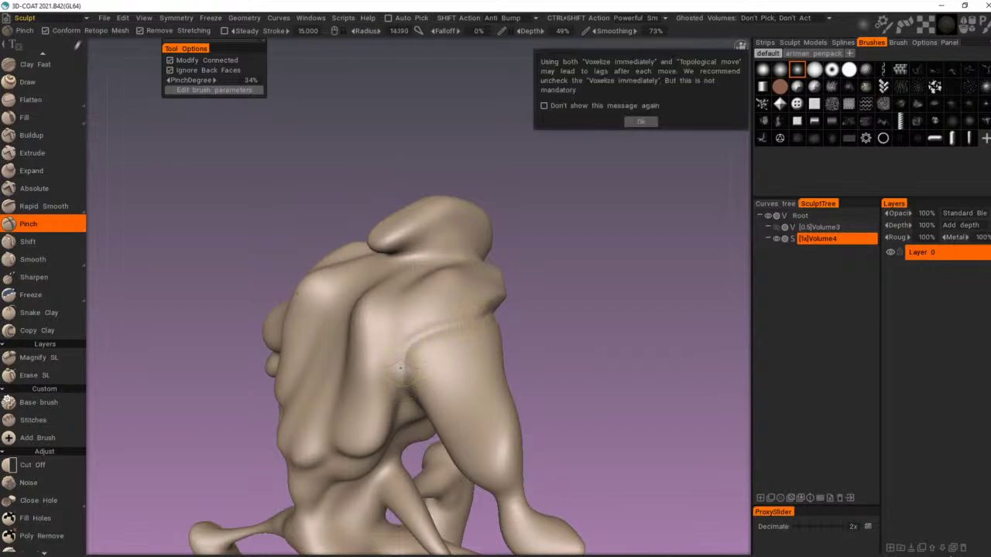
left_click_drag(404, 369, 481, 313)
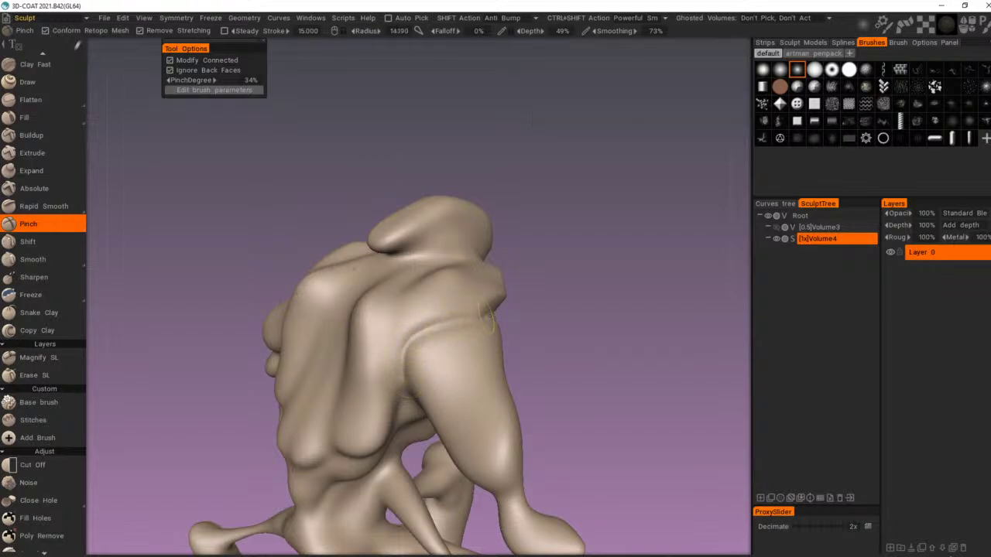
left_click_drag(405, 337, 409, 375)
mouse_move(408, 378)
left_mouse_down()
mouse_move(414, 341)
mouse_move(482, 312)
left_mouse_up()
Step: Deepen the crease behind the shoulder and pinch a parallel fold just above it
left_click_drag(513, 309, 527, 316)
scroll(526, 316, "up", 4)
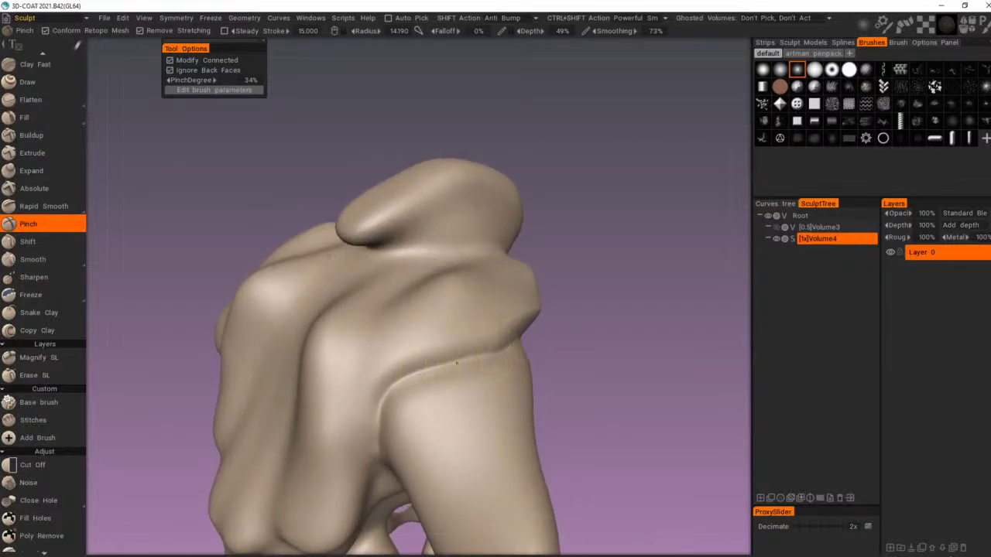
left_click_drag(457, 363, 508, 347)
left_click_drag(544, 331, 575, 347)
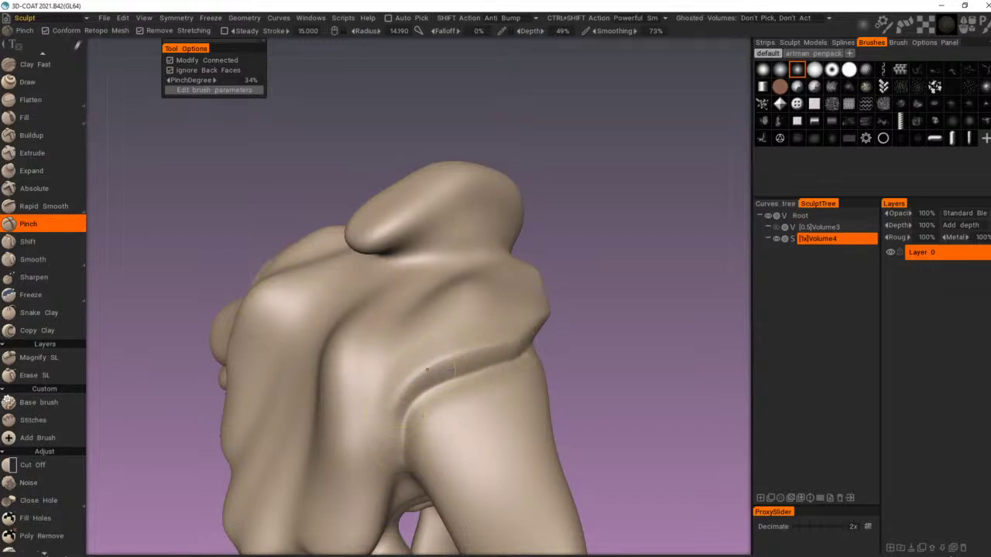
scroll(520, 331, "down", 2)
mouse_move(520, 331)
left_mouse_down()
mouse_move(396, 316)
mouse_move(405, 315)
left_mouse_up()
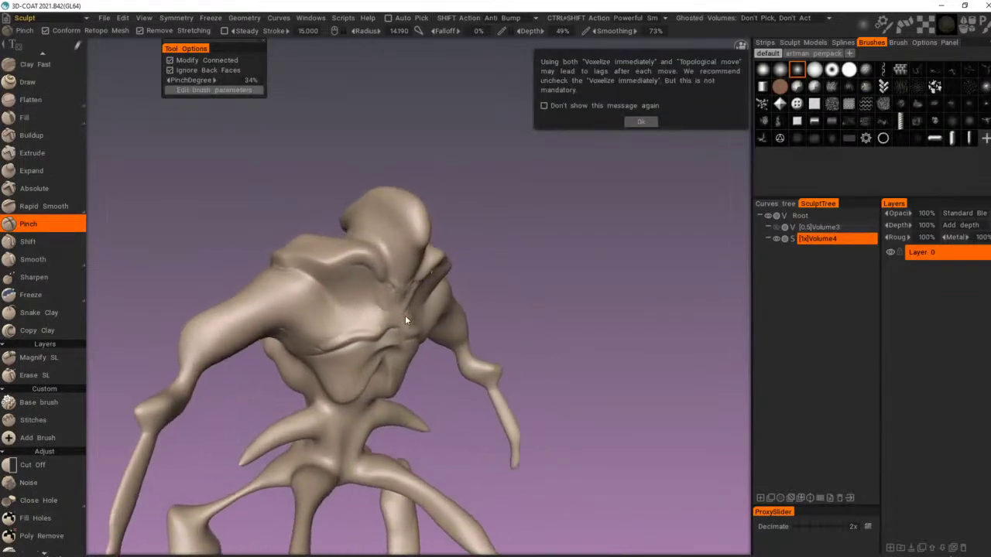
Step: Pinch a brow crease and an eye-socket hollow into the side of the head with a radius of 6.869
scroll(405, 317, "down", 2)
mouse_move(402, 408)
left_mouse_down()
mouse_move(276, 406)
mouse_move(383, 431)
mouse_move(321, 449)
mouse_move(514, 431)
mouse_move(587, 462)
mouse_move(416, 320)
left_mouse_up()
scroll(382, 431, "down", 3)
middle_click_drag(416, 321, 492, 356)
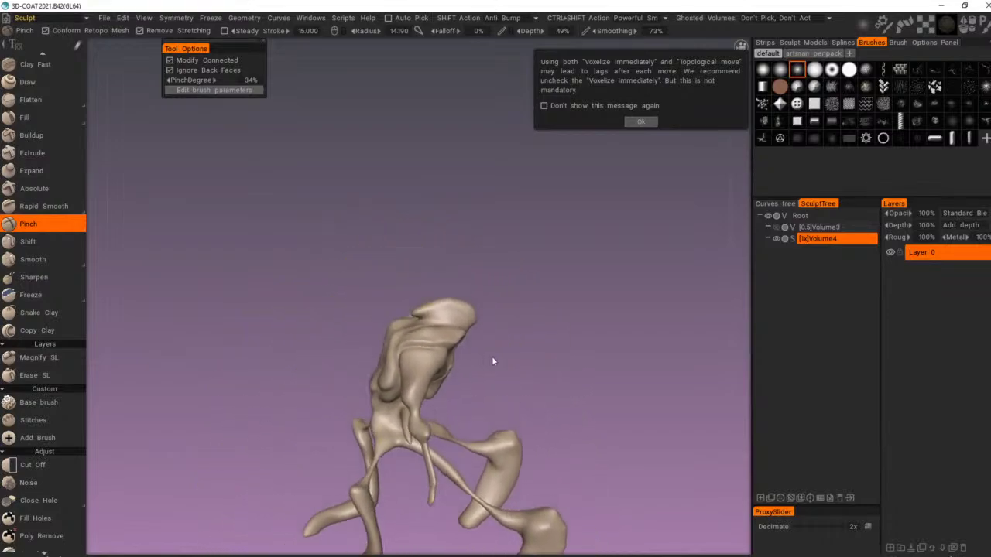
scroll(499, 360, "up", 3)
mouse_move(503, 362)
left_mouse_down()
mouse_move(501, 350)
mouse_move(581, 388)
mouse_move(486, 370)
mouse_move(450, 304)
mouse_move(424, 298)
mouse_move(393, 215)
mouse_move(416, 282)
mouse_move(456, 243)
mouse_move(468, 215)
mouse_move(444, 203)
left_mouse_up()
scroll(579, 390, "up", 4)
mouse_move(442, 246)
left_mouse_down()
mouse_move(481, 207)
mouse_move(507, 204)
mouse_move(459, 180)
left_mouse_up()
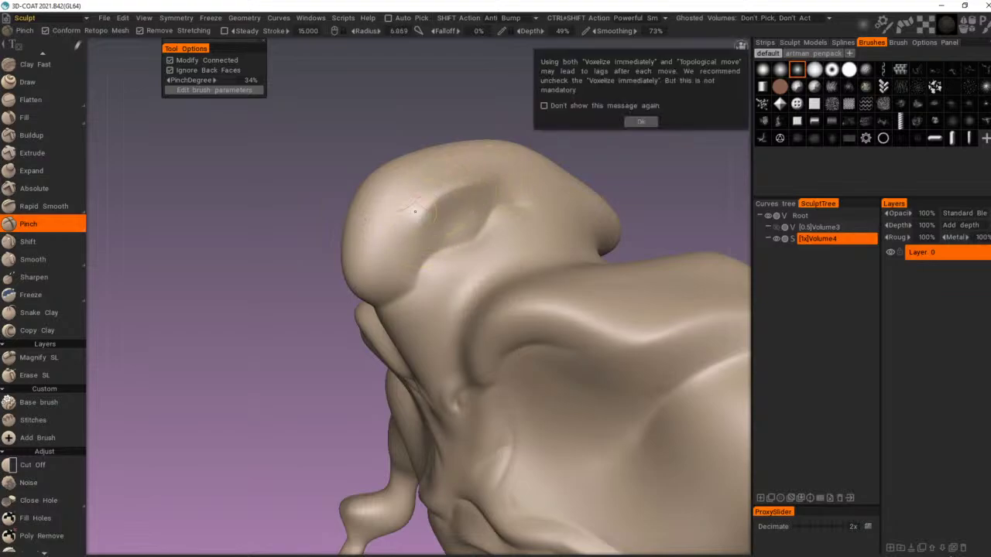
left_click_drag(428, 229, 488, 193)
left_click_drag(434, 225, 496, 191)
Step: Pinch slanted creases down both sides of the neck toward the collarbones
scroll(501, 188, "down", 5)
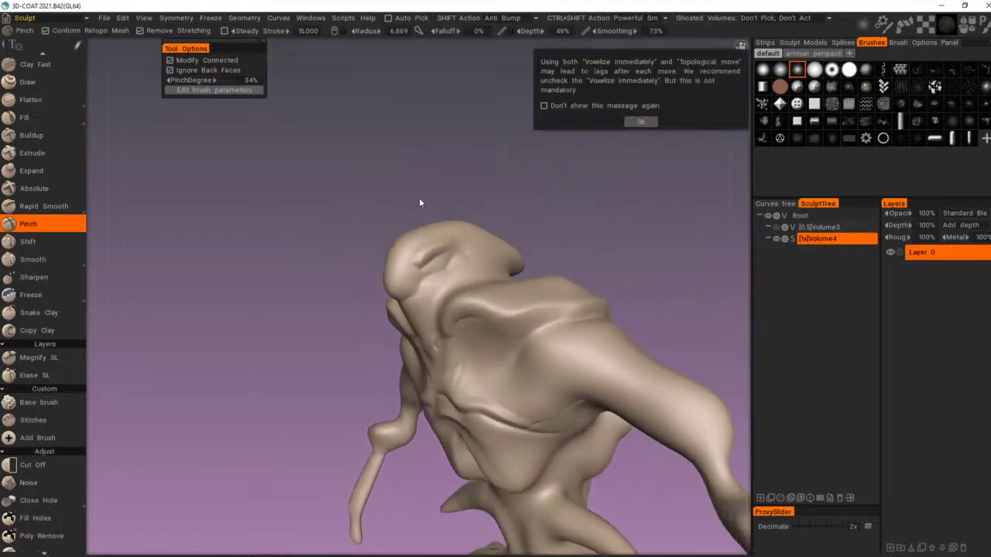
left_click_drag(418, 199, 542, 190)
mouse_move(447, 220)
left_mouse_down()
mouse_move(557, 236)
mouse_move(551, 283)
mouse_move(402, 228)
mouse_move(456, 209)
mouse_move(371, 232)
left_mouse_up()
scroll(491, 201, "up", 6)
scroll(459, 211, "down", 3)
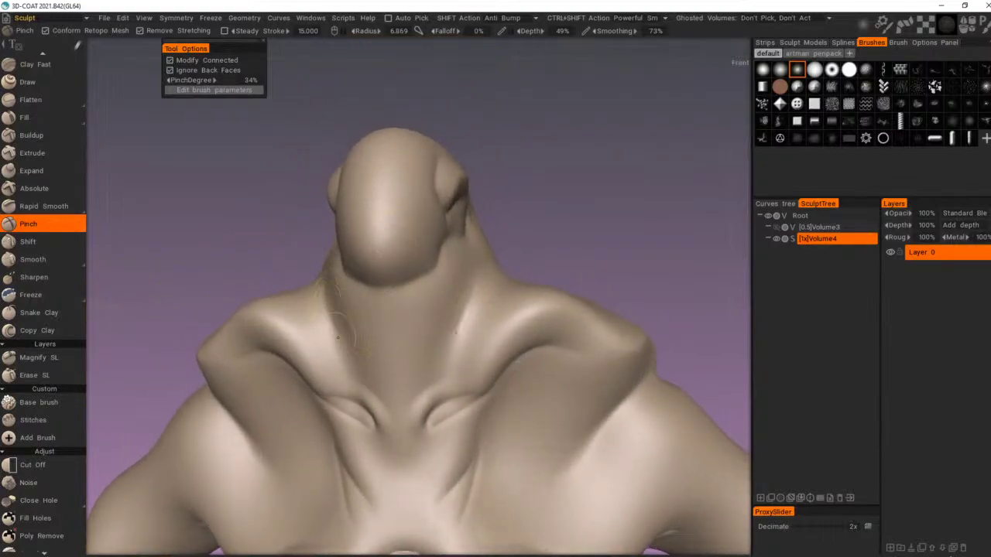
left_click_drag(317, 288, 360, 370)
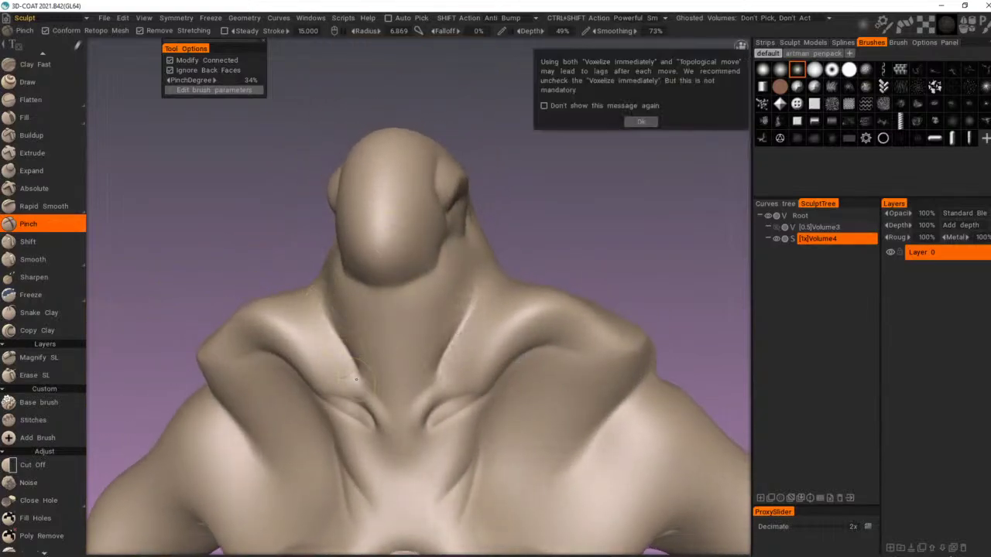
Step: Pinch stacked horizontal folds across the throat beneath the head
scroll(410, 270, "down", 8)
left_click_drag(409, 270, 399, 239, "alt")
scroll(349, 270, "down", 4)
scroll(507, 258, "up", 4)
scroll(534, 258, "up", 8)
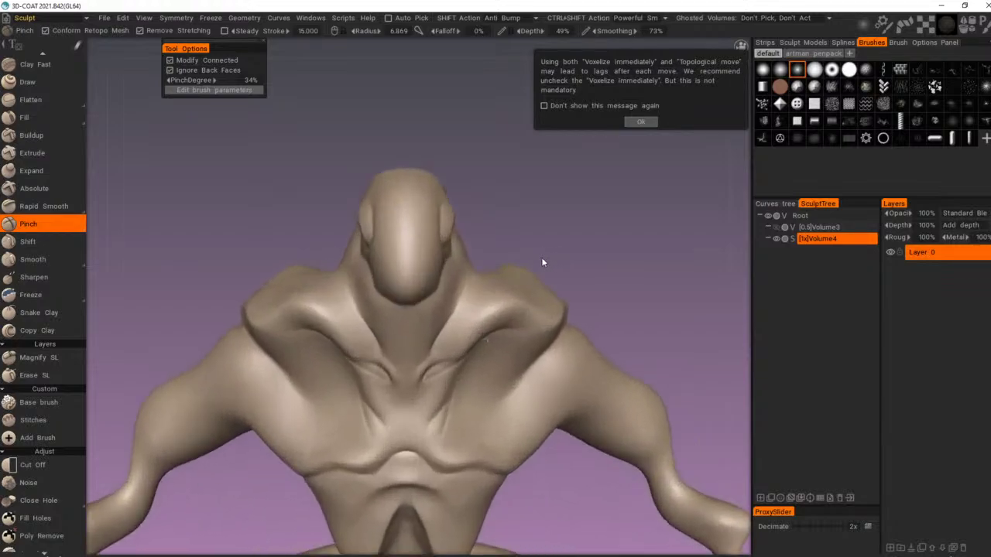
left_click_drag(535, 257, 479, 227, "alt")
middle_click_drag(457, 277, 453, 232)
mouse_move(333, 297)
left_mouse_down()
mouse_move(436, 259)
mouse_move(445, 239)
mouse_move(436, 269)
left_mouse_up()
mouse_move(333, 316)
left_mouse_down()
mouse_move(444, 270)
mouse_move(437, 277)
left_mouse_up()
mouse_move(341, 336)
left_mouse_down()
mouse_move(428, 324)
mouse_move(420, 311)
left_mouse_up()
Step: Pinch fine wrinkles curving from the throat folds up to the cheek behind the eye socket, using a radius of 3.009
right_click_drag(469, 258, 433, 268, "alt")
left_click_drag(433, 268, 457, 268, "alt")
right_click_drag(457, 268, 469, 237, "alt")
left_click_drag(470, 237, 448, 265, "alt")
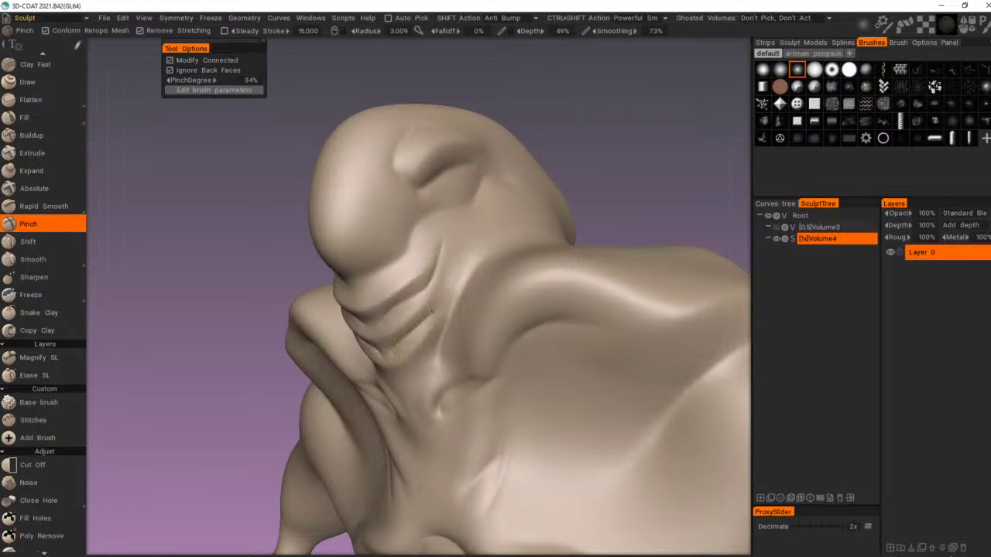
left_click_drag(443, 295, 457, 261, "alt")
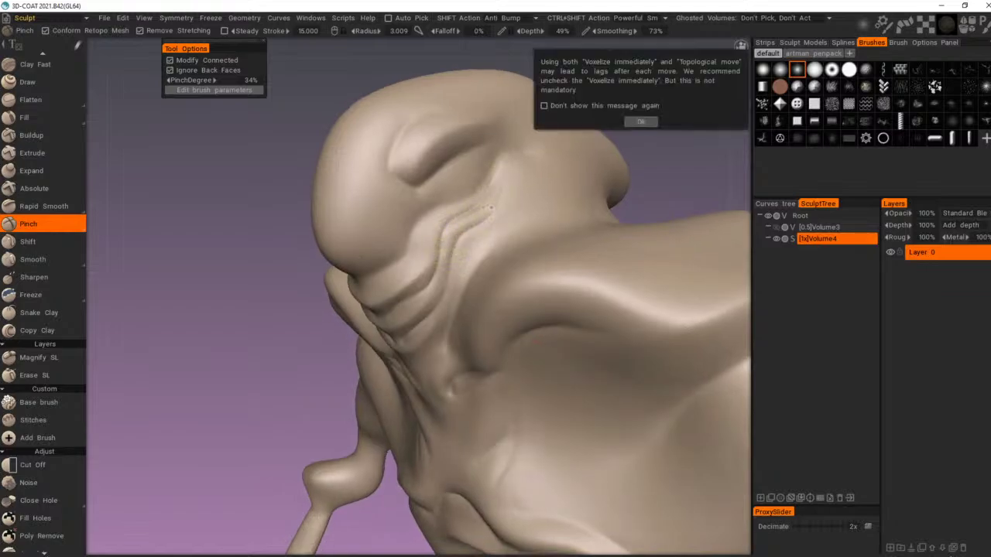
Step: Pinch the cheek folds up toward the eye and sharpen the crease along the brow, using a brush radius of 4.409 on the brow
left_click_drag(497, 159, 488, 176)
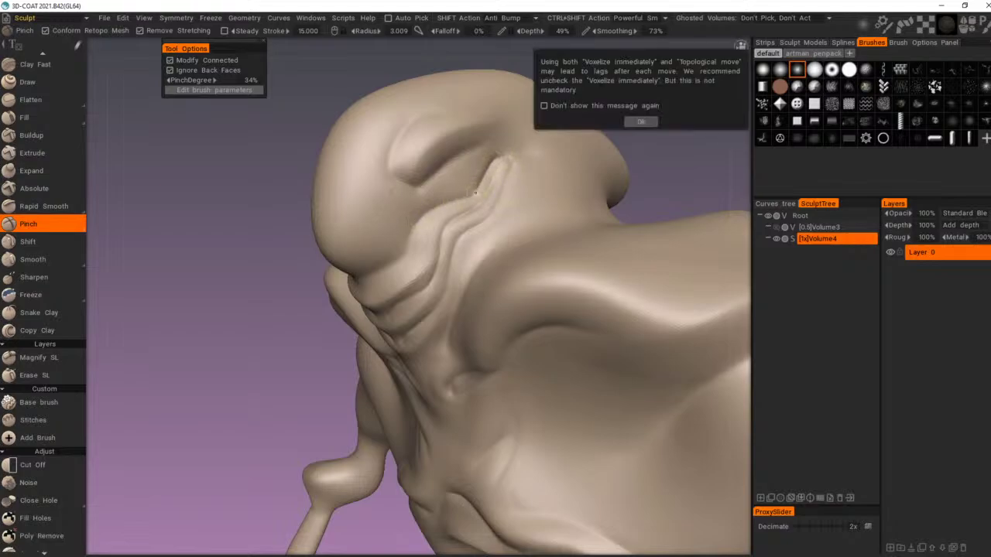
scroll(470, 174, "down", 3)
right_click_drag(469, 174, 458, 192, "alt")
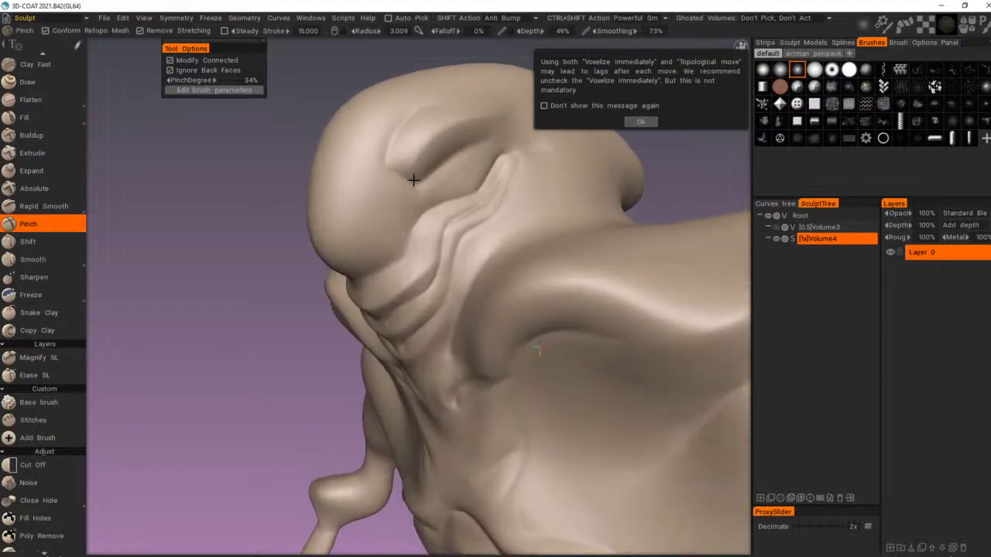
mouse_move(414, 180)
left_mouse_down("alt")
mouse_move(429, 166)
mouse_move(414, 159)
mouse_move(416, 177)
mouse_move(422, 151)
mouse_move(473, 121)
left_mouse_up("alt")
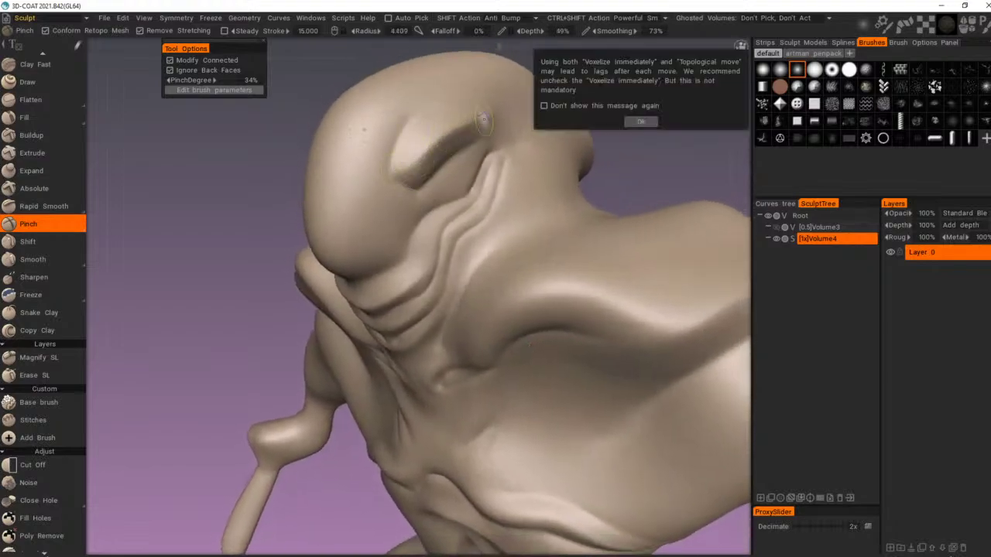
Step: Examine the head, torso and full figure of the creature from several angles and distances
scroll(405, 201, "down", 3)
left_click_drag(405, 202, 559, 194, "alt")
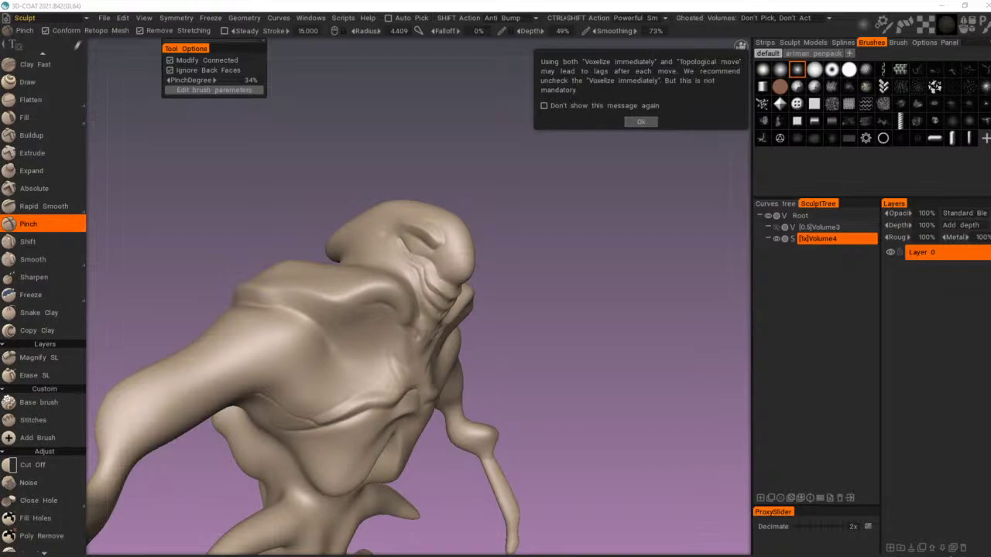
mouse_move(464, 202)
left_mouse_down()
mouse_move(483, 202)
mouse_move(464, 178)
left_mouse_up()
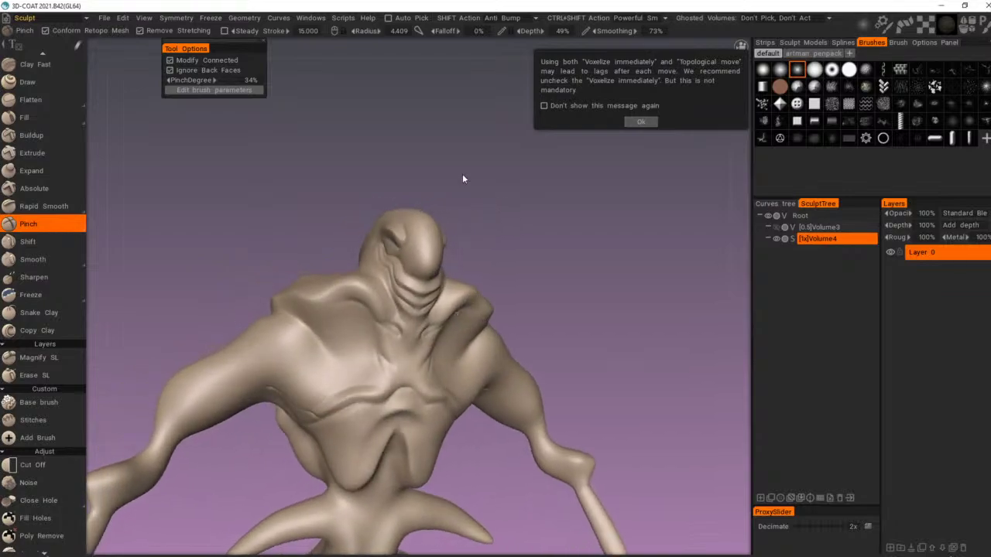
right_click_drag(464, 178, 421, 194)
left_click_drag(421, 194, 494, 262)
right_click_drag(493, 257, 466, 241)
mouse_move(466, 242)
left_mouse_down()
mouse_move(446, 231)
mouse_move(397, 251)
mouse_move(403, 258)
mouse_move(353, 269)
mouse_move(414, 248)
left_mouse_up()
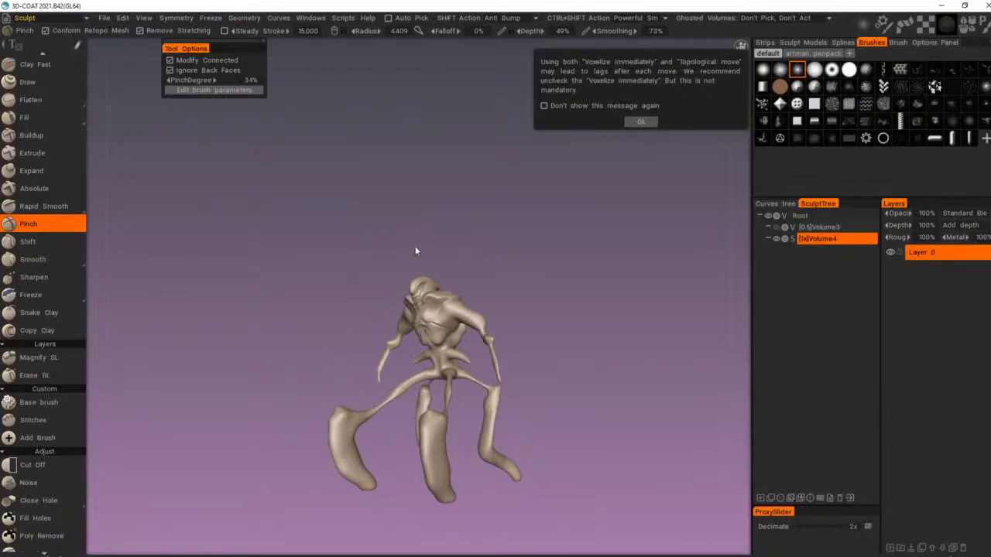
right_click_drag(414, 248, 550, 299)
middle_click_drag(551, 299, 492, 238)
right_click_drag(492, 237, 426, 325)
mouse_move(426, 326)
left_mouse_down("alt")
mouse_move(403, 325)
mouse_move(428, 288)
left_mouse_up("alt")
left_click_drag(428, 288, 403, 289)
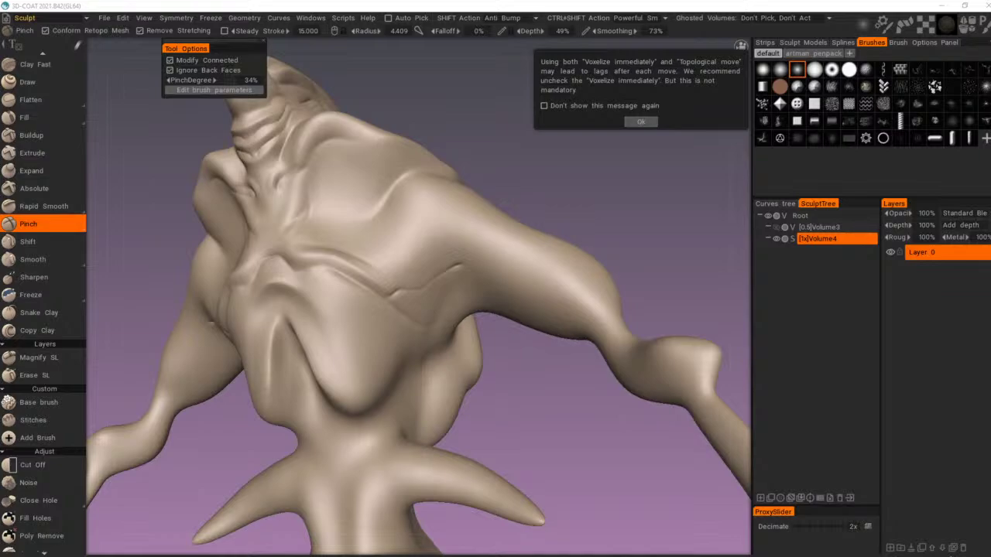
Step: Pinch a crease across the upper chest along the lower edge of the hollow beneath the collar
left_click_drag(468, 184, 488, 190)
mouse_move(488, 190)
right_mouse_down()
mouse_move(448, 202)
mouse_move(516, 201)
right_mouse_up()
left_click_drag(517, 200, 419, 143)
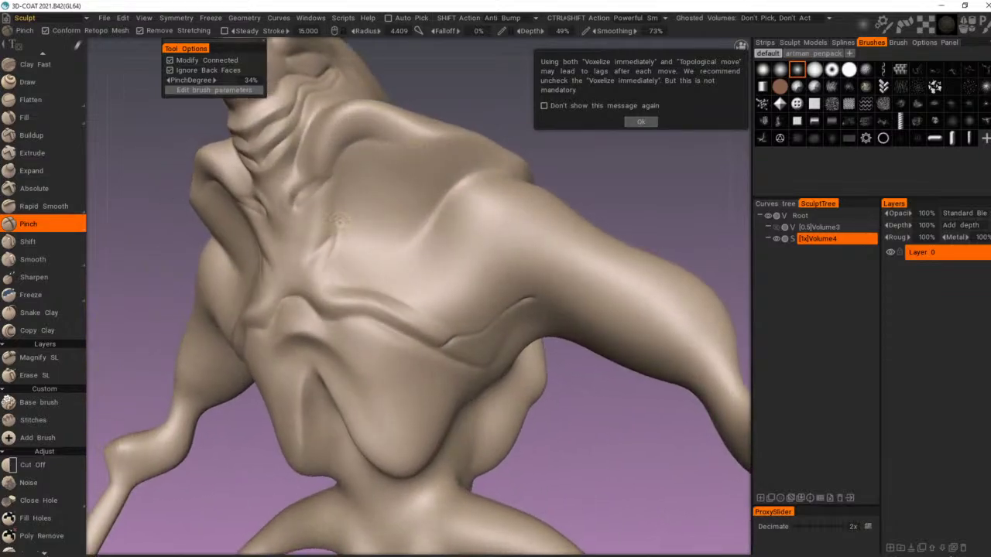
left_click_drag(345, 232, 411, 240)
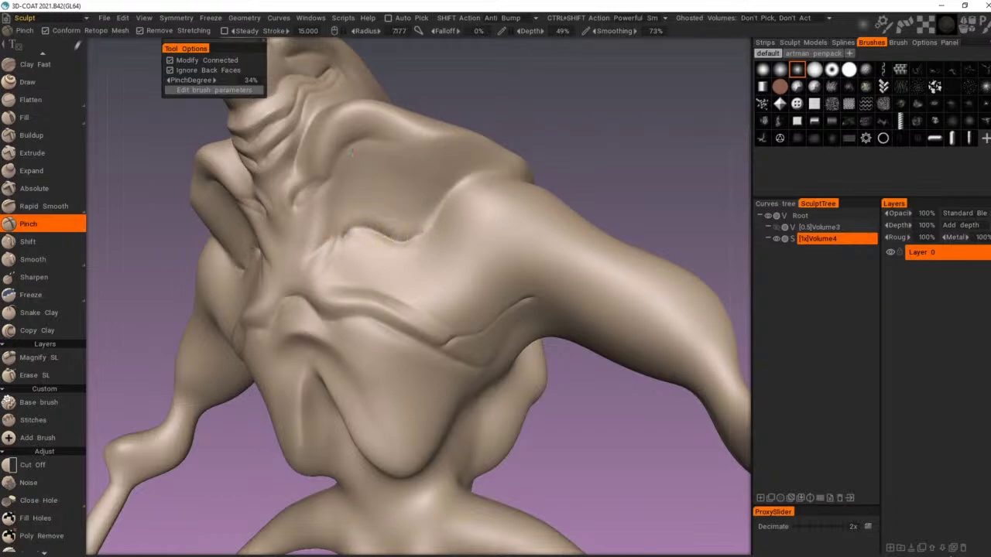
Step: Examine the creature's proportions from the front and around to its back
scroll(356, 155, "down", 6)
left_click_drag(361, 158, 548, 255)
scroll(548, 256, "up", 3)
middle_click_drag(548, 256, 491, 315)
scroll(490, 316, "up", 2)
scroll(489, 320, "down", 4)
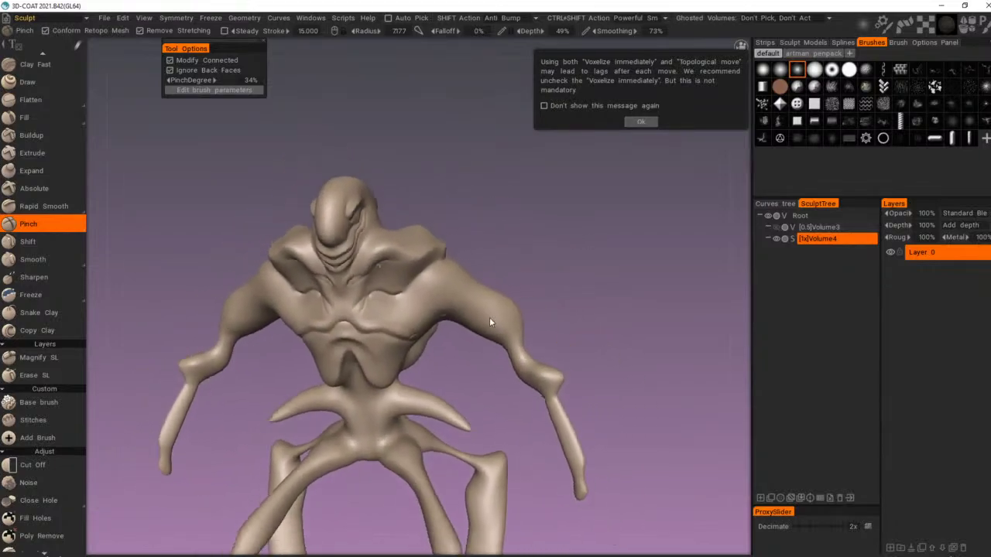
mouse_move(456, 309)
left_mouse_down("alt")
mouse_move(430, 317)
mouse_move(493, 323)
mouse_move(467, 302)
mouse_move(552, 303)
mouse_move(548, 321)
mouse_move(483, 314)
mouse_move(401, 329)
left_mouse_up("alt")
left_click_drag(428, 361, 390, 317)
left_click_drag(452, 299, 539, 279)
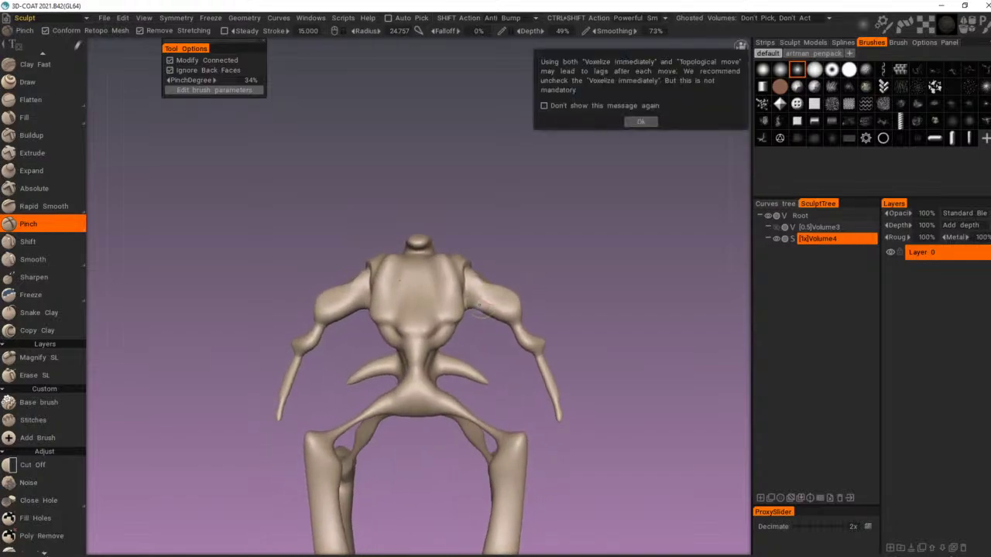
Step: Pinch the ridges on the creature's back with a brush radius of 24.757
left_click_drag(475, 306, 490, 294)
mouse_move(490, 294)
left_mouse_down()
mouse_move(481, 293)
mouse_move(485, 353)
mouse_move(474, 345)
left_mouse_up()
scroll(506, 302, "down", 2)
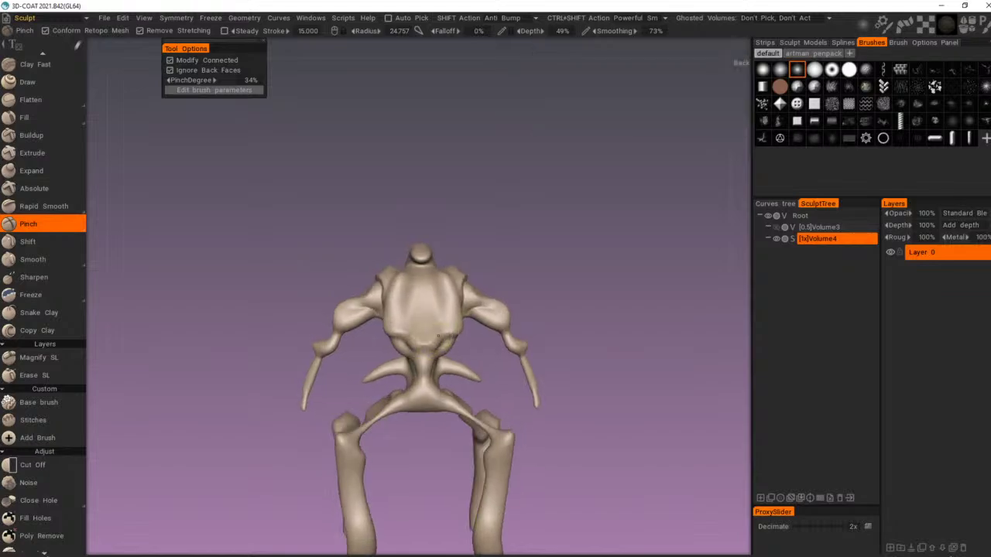
mouse_move(425, 315)
left_mouse_down("alt")
mouse_move(401, 307)
mouse_move(387, 283)
left_mouse_up("alt")
mouse_move(390, 329)
left_mouse_down()
mouse_move(385, 287)
mouse_move(424, 323)
mouse_move(372, 314)
mouse_move(357, 290)
mouse_move(420, 321)
mouse_move(438, 309)
mouse_move(413, 275)
left_mouse_up()
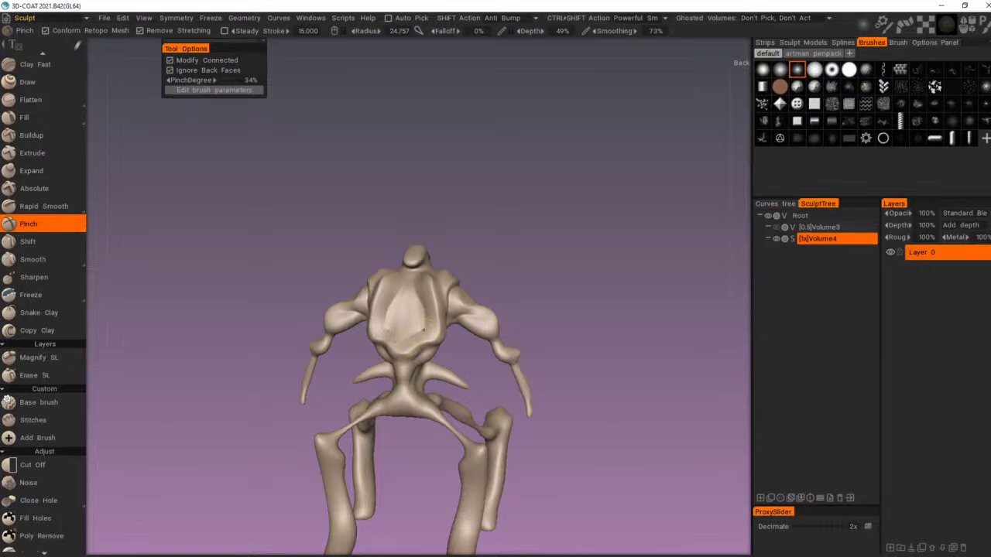
left_click_drag(423, 330, 422, 294)
left_click_drag(424, 310, 418, 292)
mouse_move(429, 300)
left_mouse_down("alt")
mouse_move(475, 291)
mouse_move(429, 302)
left_mouse_up("alt")
mouse_move(467, 333)
left_mouse_down("alt")
mouse_move(508, 323)
mouse_move(355, 306)
mouse_move(366, 364)
mouse_move(478, 394)
mouse_move(492, 419)
mouse_move(488, 404)
left_mouse_up("alt")
scroll(477, 394, "down", 1)
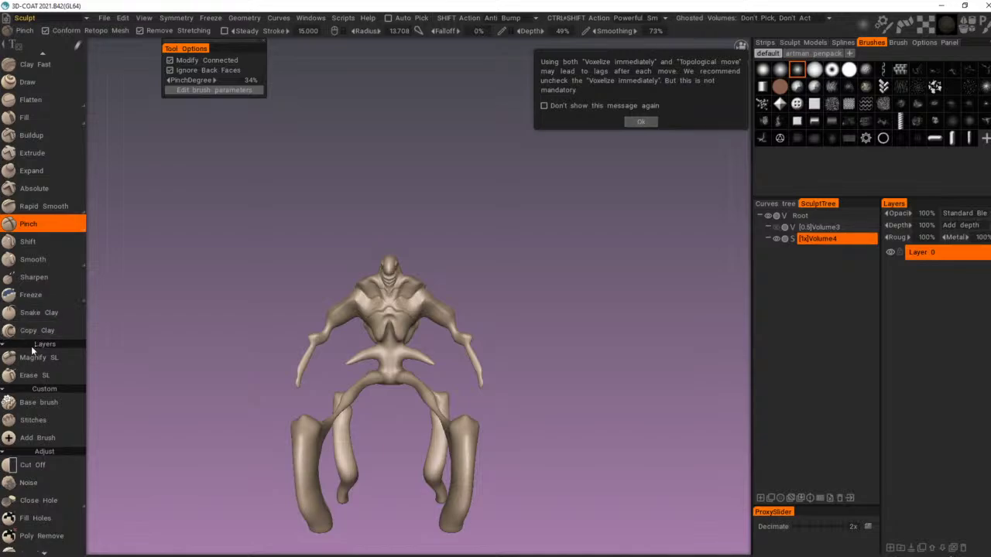
scroll(31, 346, "down", 7)
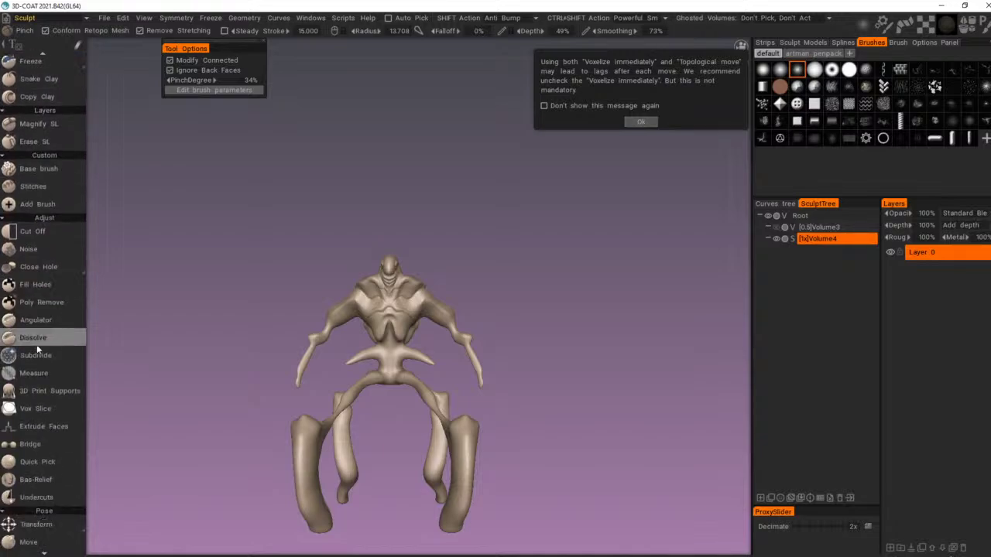
scroll(36, 345, "down", 19)
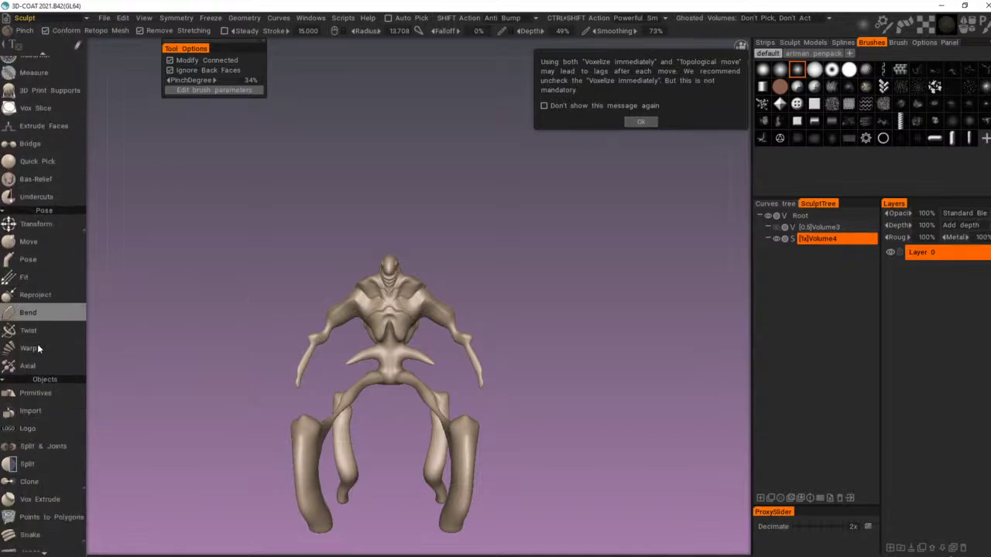
scroll(42, 343, "down", 2)
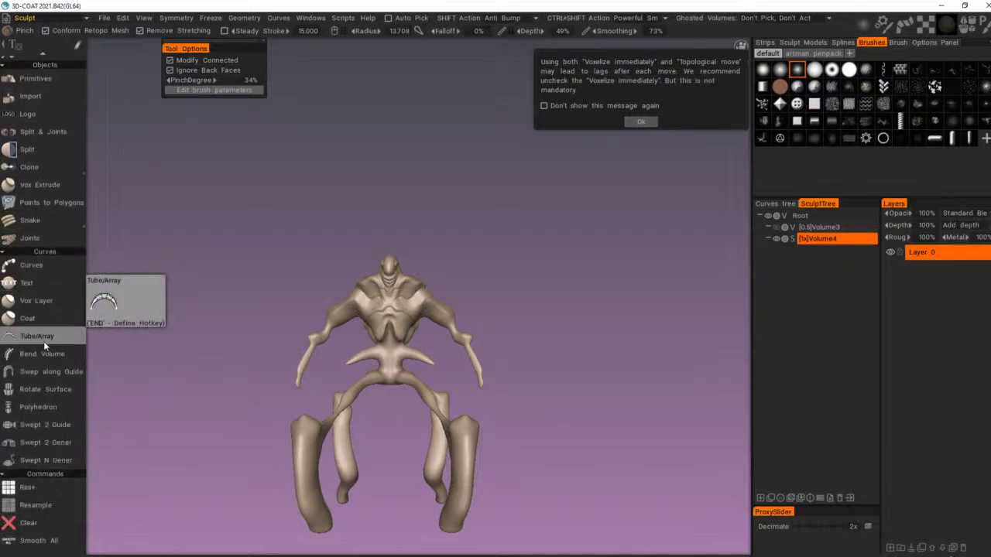
scroll(45, 281, "up", 6)
scroll(45, 273, "up", 10)
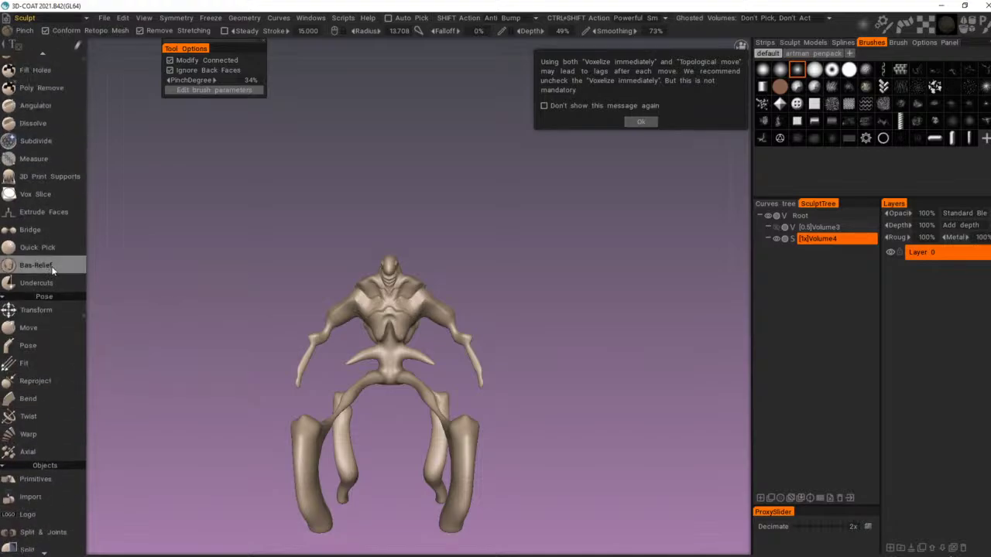
Step: Create a clone instance of Volume4 and scale it down with Transform beside the original figure
right_click(396, 311)
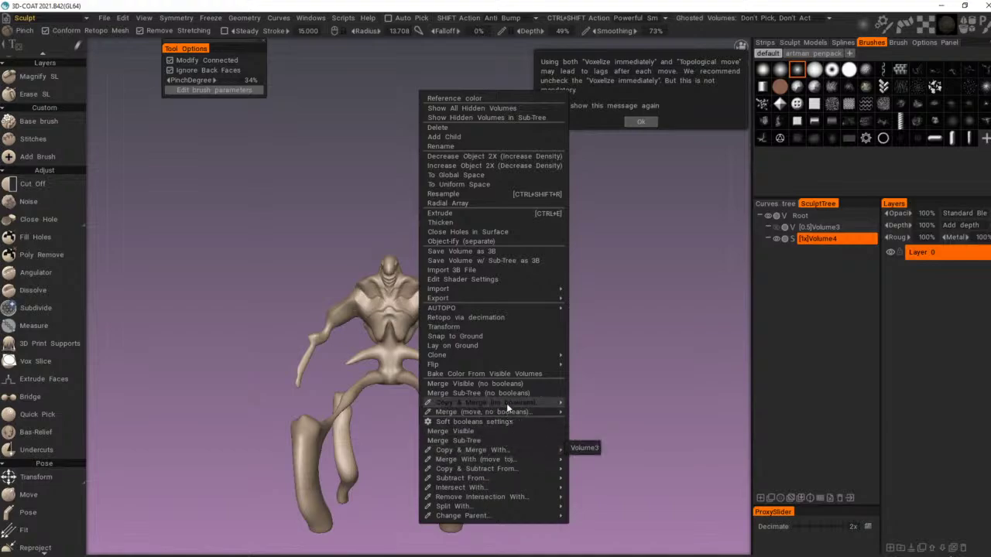
mouse_move(497, 361)
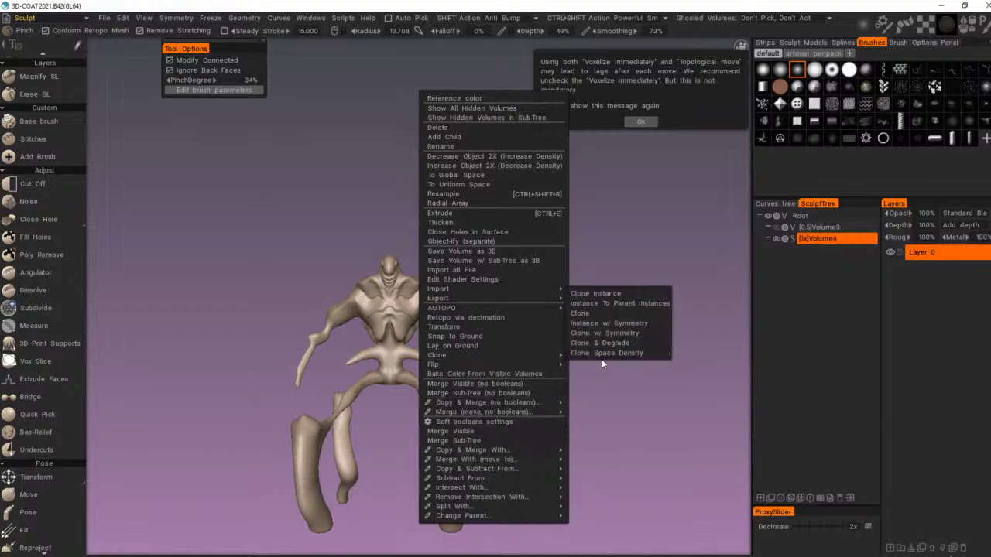
left_click(604, 294)
mouse_move(397, 391)
left_mouse_down()
mouse_move(547, 308)
mouse_move(605, 297)
mouse_move(522, 311)
left_mouse_up()
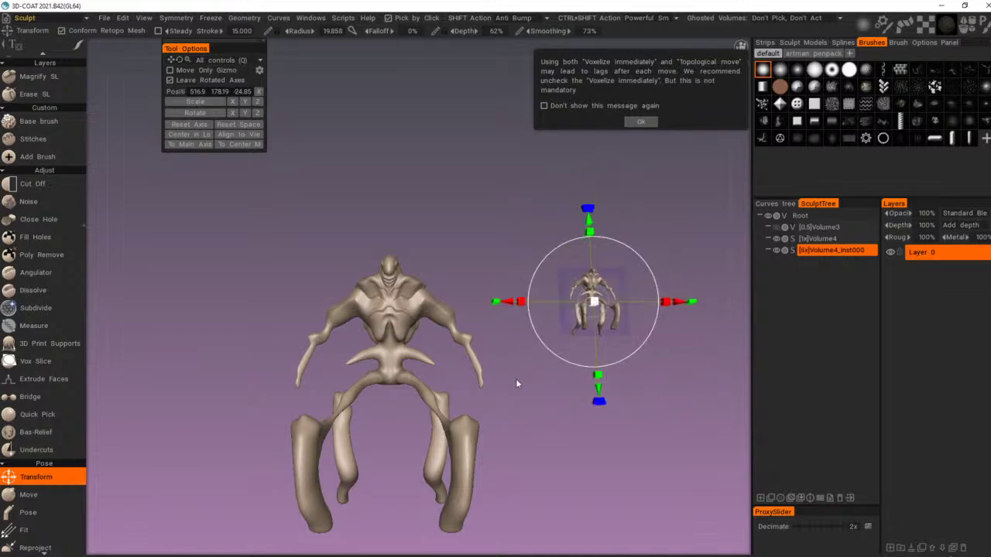
Step: Move the small instance up and inward above the original's shoulder, to about X 163.2 and Y 294.3
left_click_drag(517, 378, 508, 399)
left_click_drag(681, 305, 570, 286)
left_click_drag(489, 222, 476, 177)
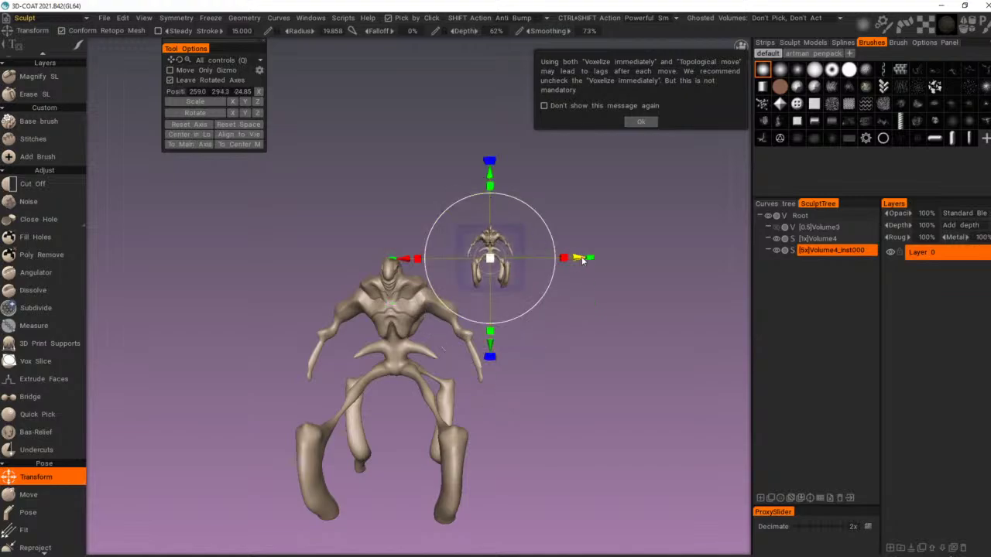
left_click_drag(579, 258, 539, 258)
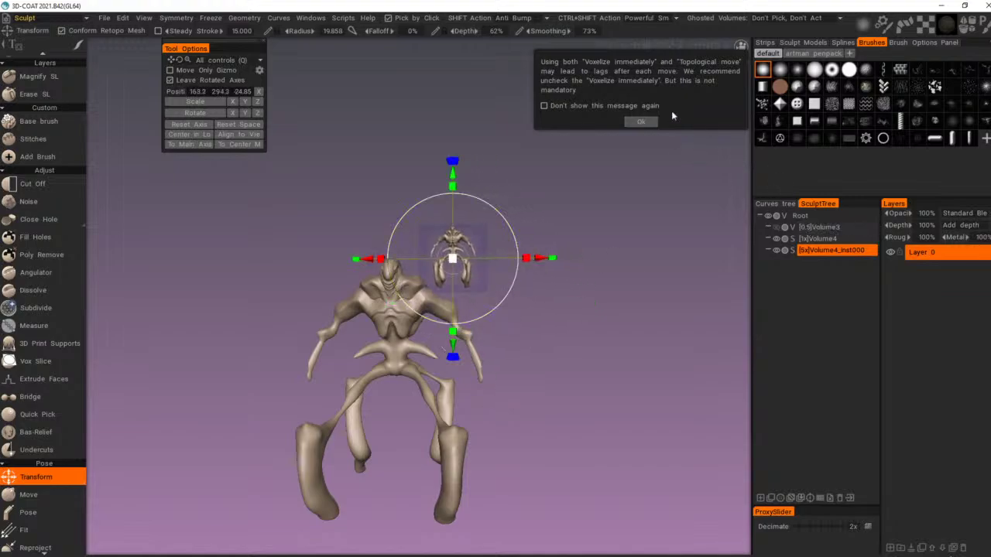
Step: Dismiss the lag warning, select the original Volume4 and activate the Pinch brush
left_click(641, 121)
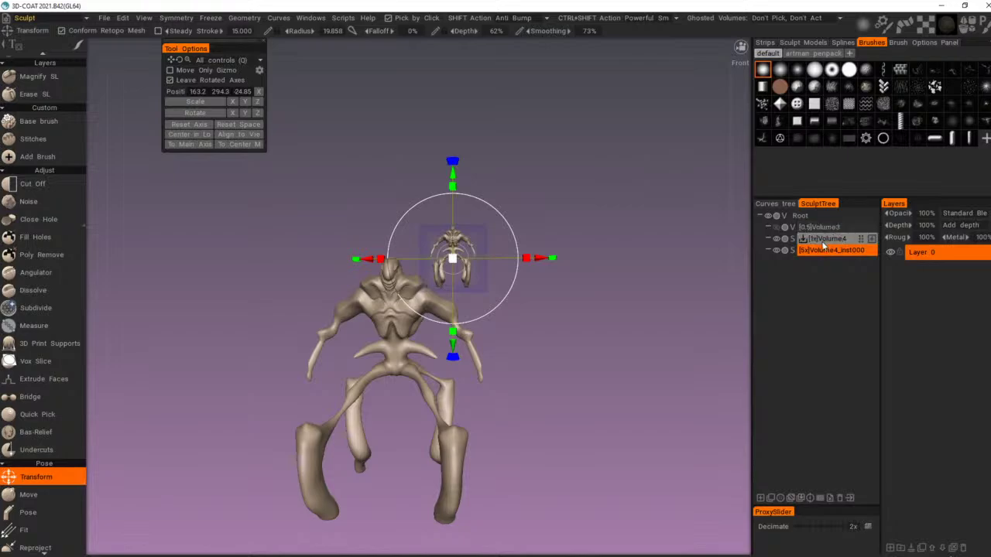
left_click(836, 241)
right_click_drag(429, 340, 487, 346, "alt")
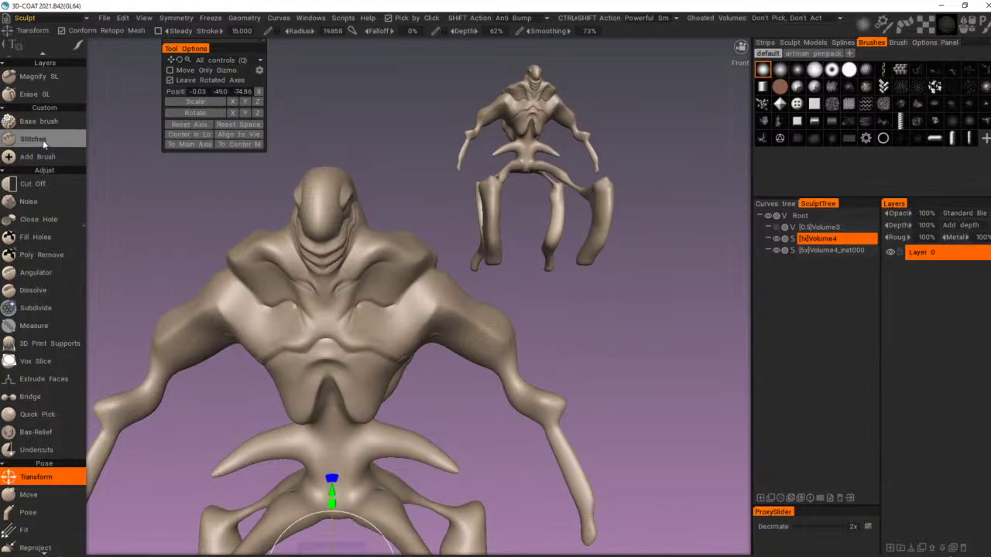
scroll(38, 191, "up", 5)
scroll(38, 190, "down", 4)
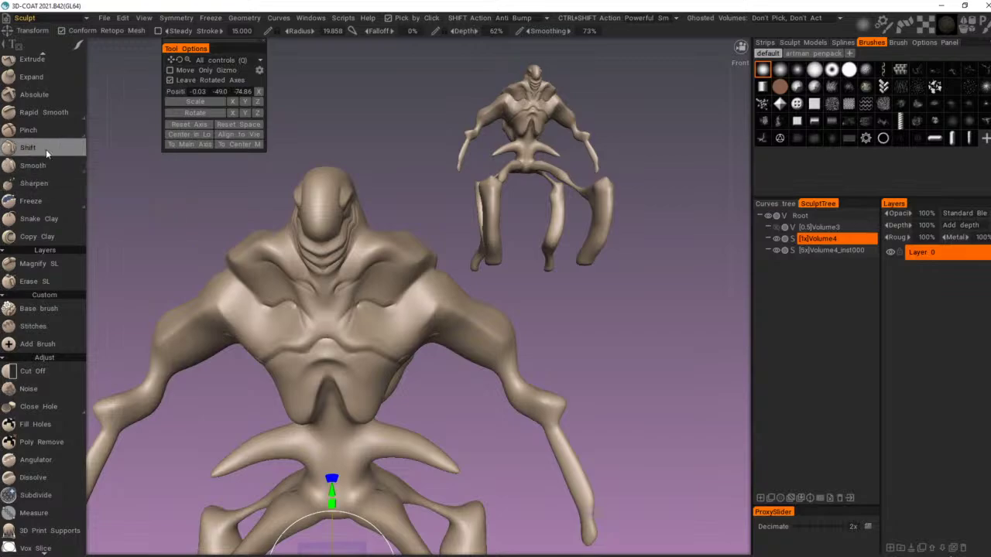
left_click(46, 129)
scroll(400, 309, "down", 3)
scroll(445, 338, "up", 7)
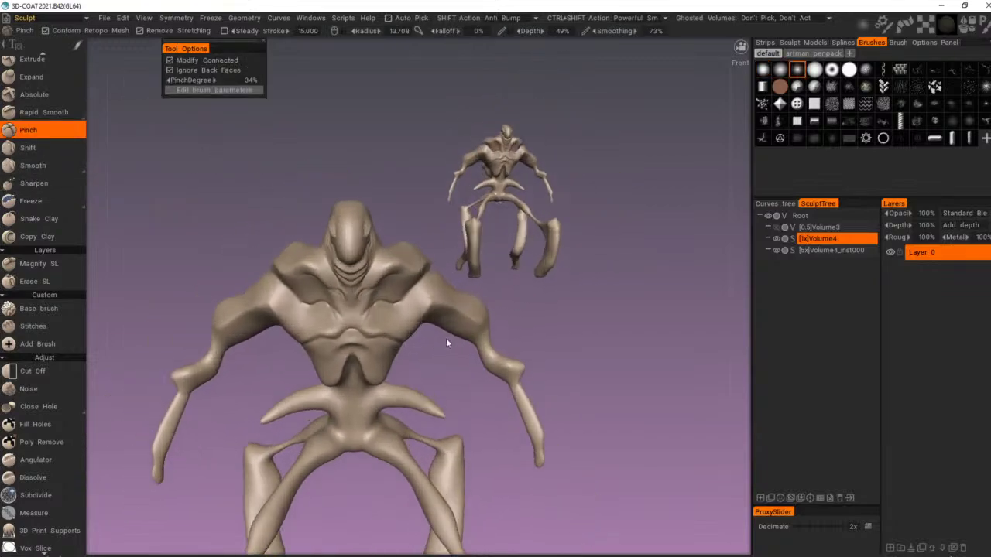
Step: Pinch a diagonal crease from the chest hollow toward the armpit and refine the upper chest fold with a brush radius of 4.507
right_click_drag(438, 381, 377, 367, "alt")
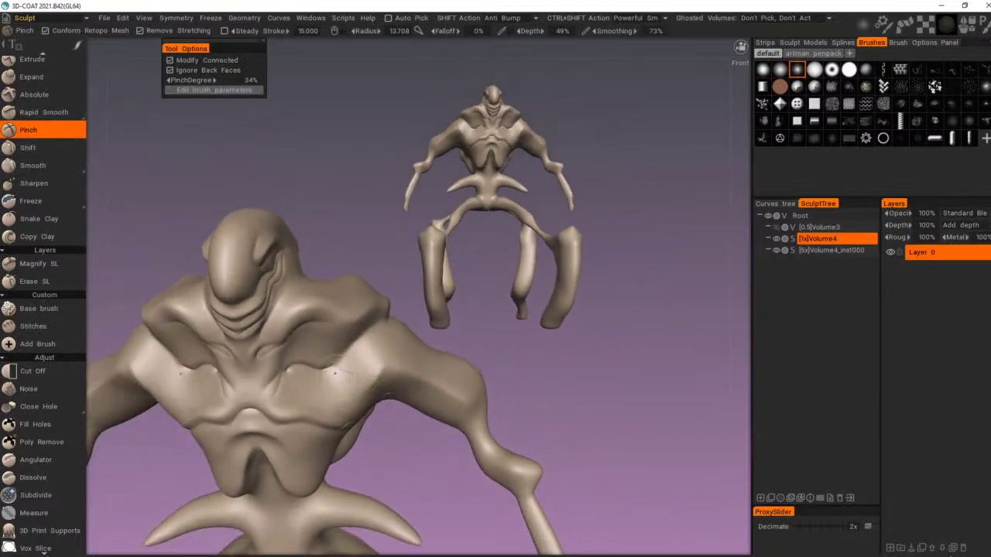
mouse_move(335, 374)
left_mouse_down()
mouse_move(363, 406)
mouse_move(394, 382)
left_mouse_up()
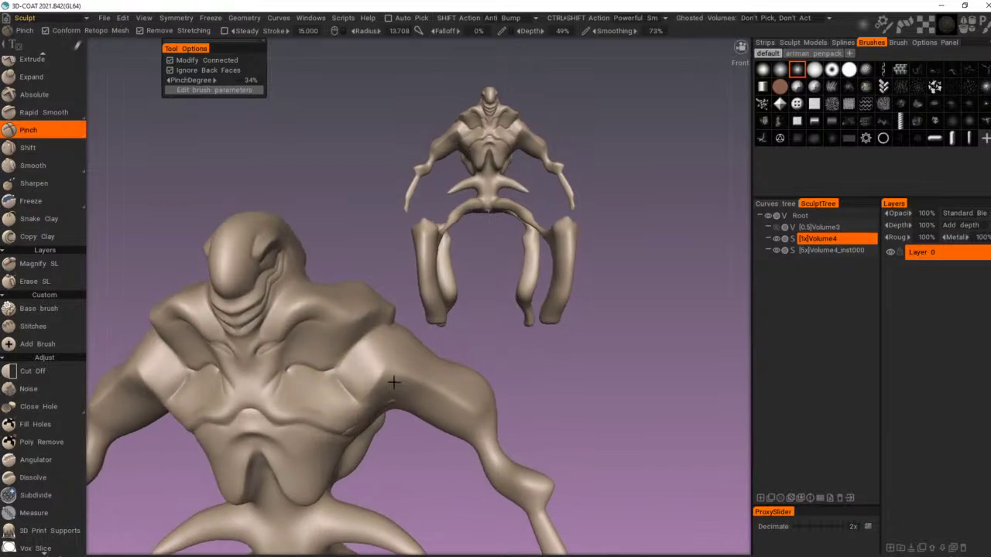
middle_click_drag(393, 382, 427, 350)
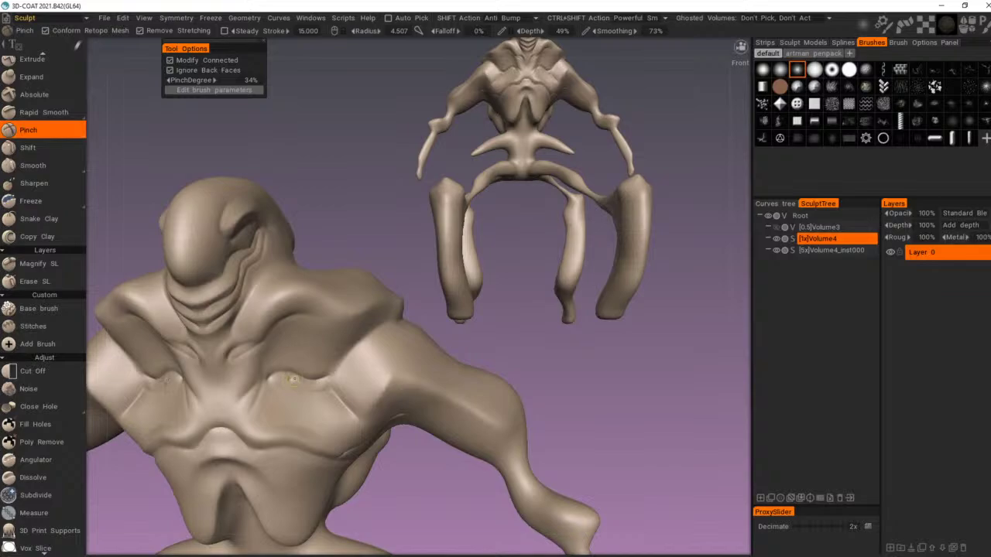
middle_click_drag(292, 379, 302, 357)
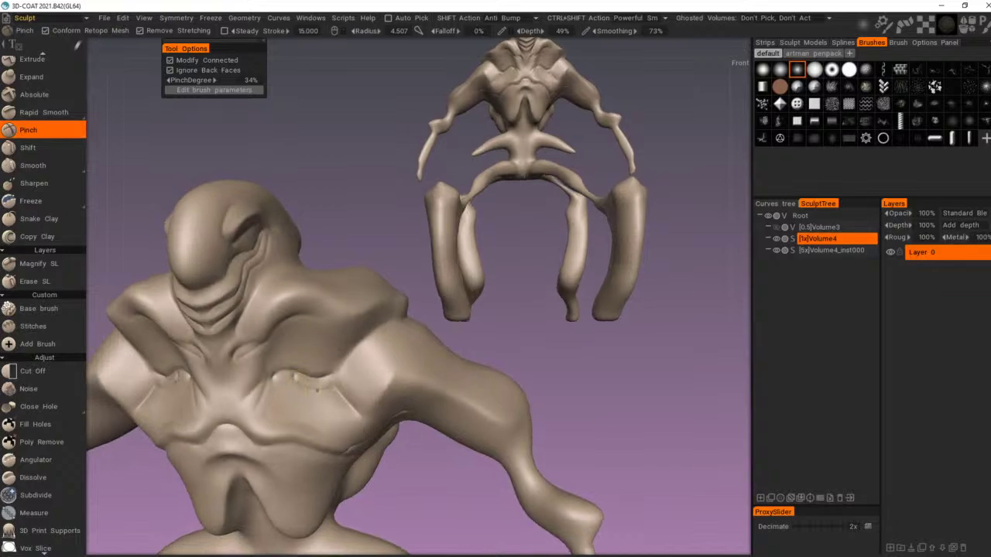
mouse_move(360, 374)
right_mouse_down("alt")
mouse_move(317, 369)
mouse_move(376, 361)
right_mouse_up("alt")
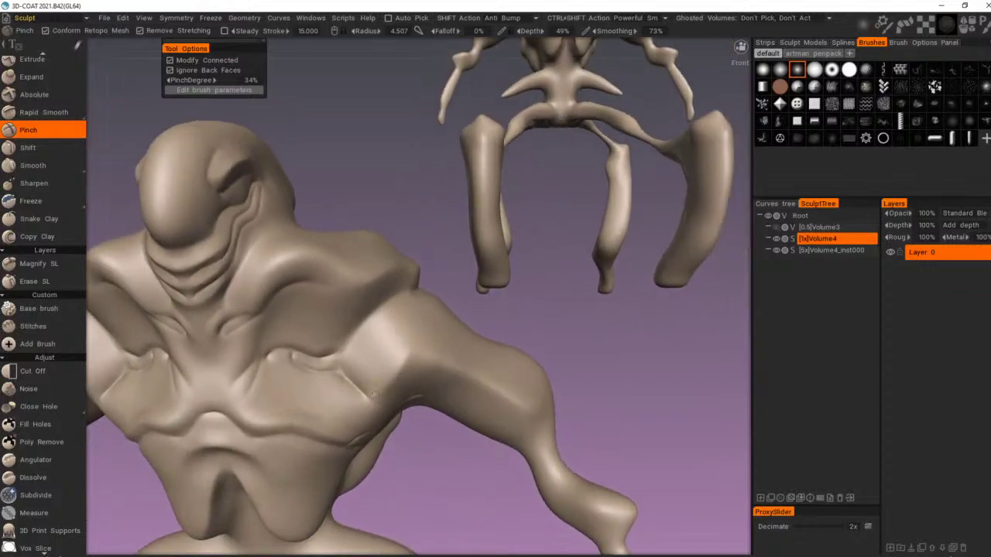
Step: Pinch a crease along the underside of the upper arm from the armpit toward the elbow
right_click_drag(447, 366, 407, 393, "alt")
right_click_drag(469, 400, 449, 399, "alt")
mouse_move(487, 380)
middle_mouse_down()
mouse_move(507, 380)
mouse_move(511, 367)
mouse_move(491, 373)
middle_mouse_up()
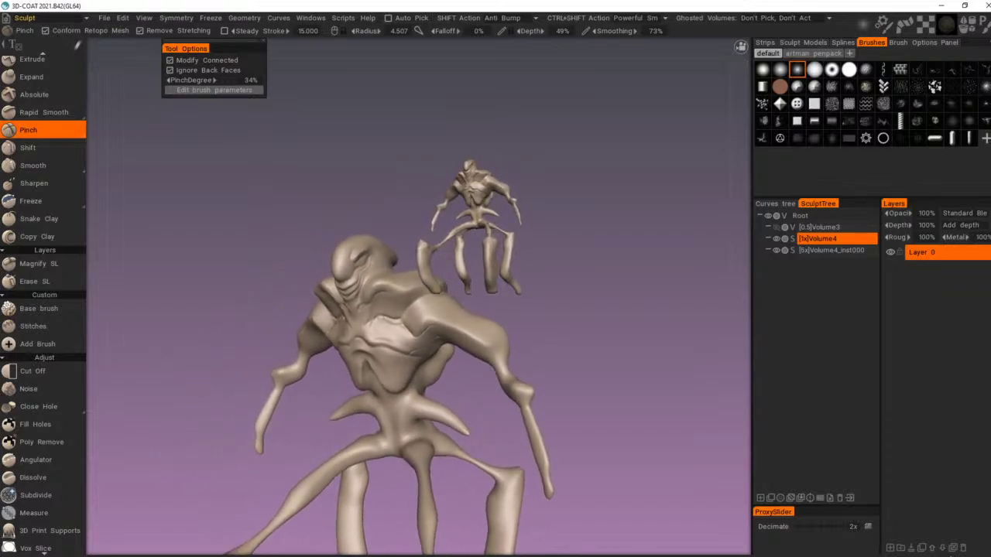
right_click_drag(494, 374, 558, 358, "alt")
left_click_drag(559, 358, 557, 351, "alt")
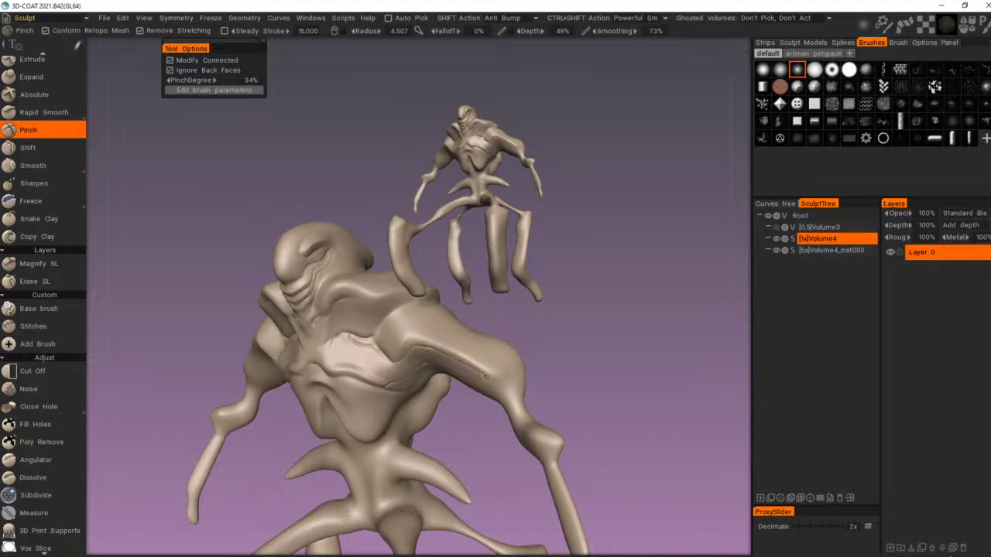
mouse_move(534, 333)
right_mouse_down()
mouse_move(499, 325)
mouse_move(534, 329)
right_mouse_up()
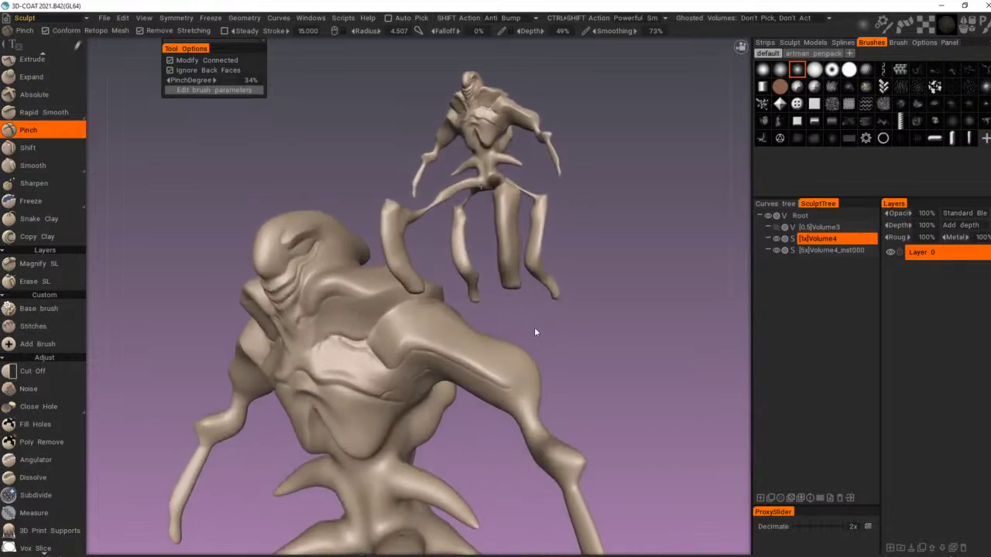
Step: Pinch the end of the upper-arm crease into a small curled fold just above the elbow with a brush radius of 4.507
left_click_drag(534, 329, 509, 319)
right_click_drag(508, 319, 539, 361)
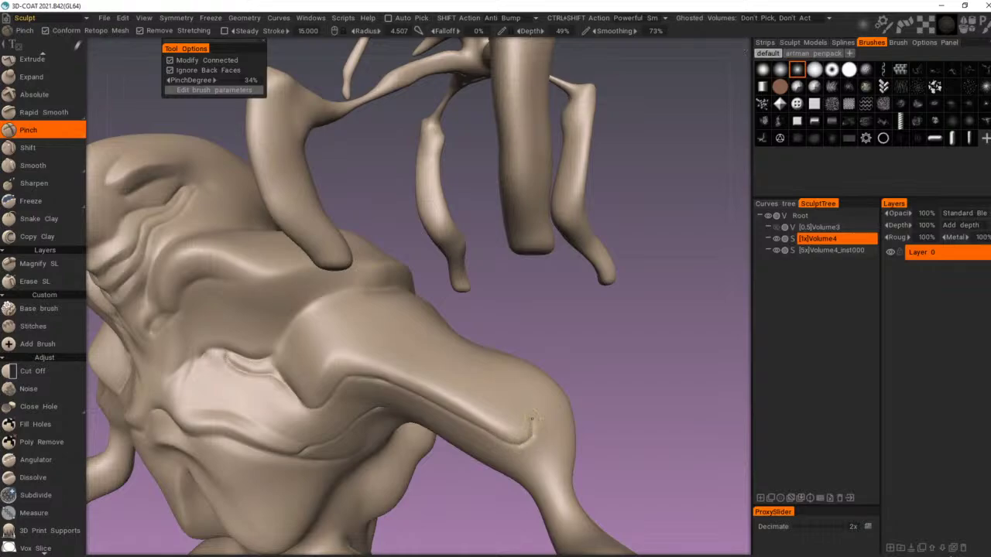
left_click_drag(552, 407, 549, 420, "alt")
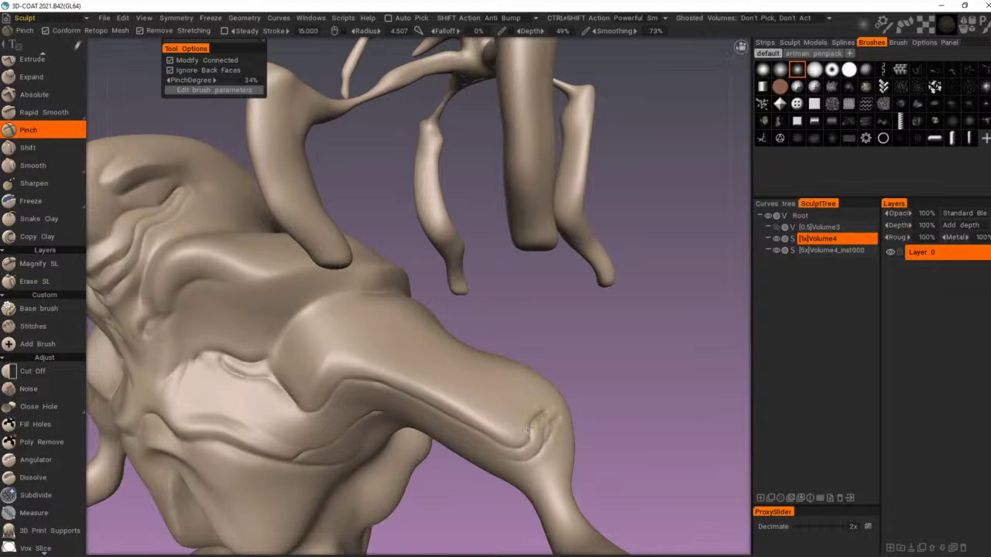
right_click_drag(528, 430, 521, 436, "alt")
left_click_drag(521, 436, 545, 393, "alt")
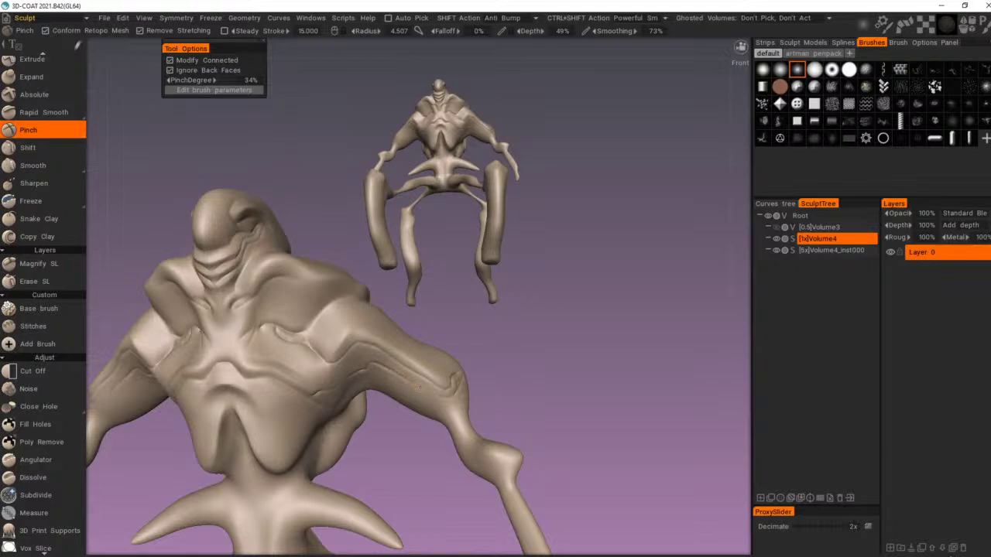
Step: Pinch a crease from the side of the chest up through the armpit to the shoulder fold with a brush radius of 9.293
right_click_drag(446, 398, 472, 336, "alt")
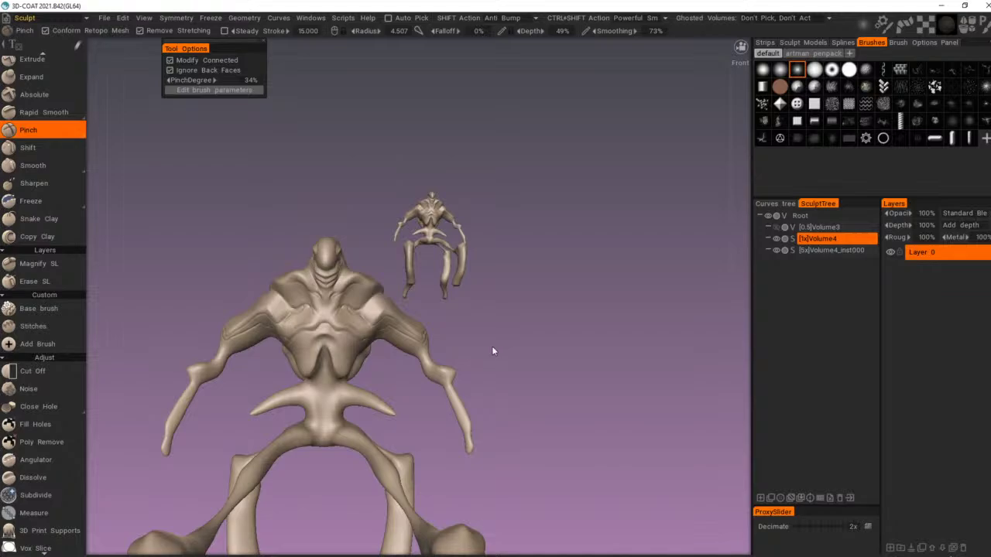
right_click_drag(354, 350, 547, 343, "alt")
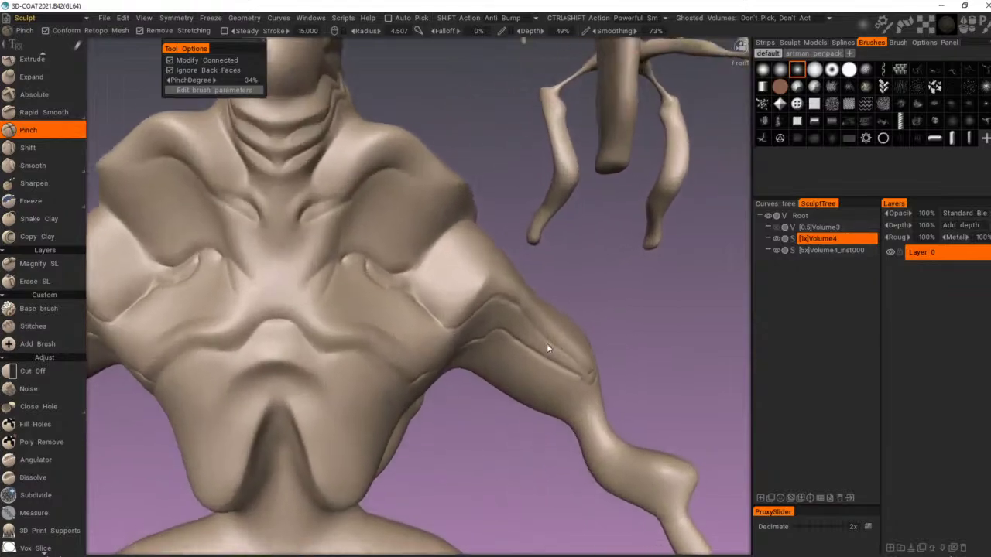
left_click_drag(546, 343, 526, 350, "alt")
right_click_drag(548, 355, 554, 354)
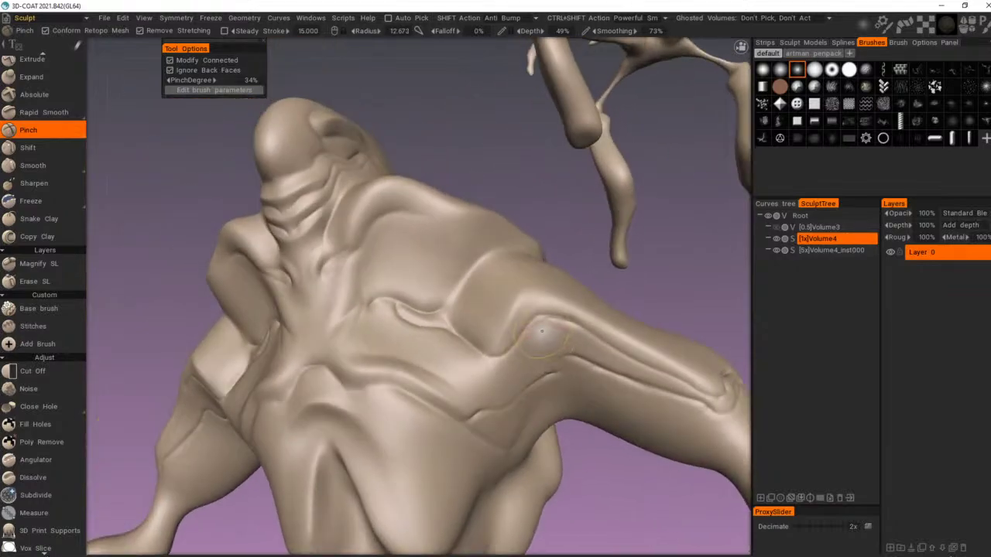
left_click_drag(524, 429, 534, 392)
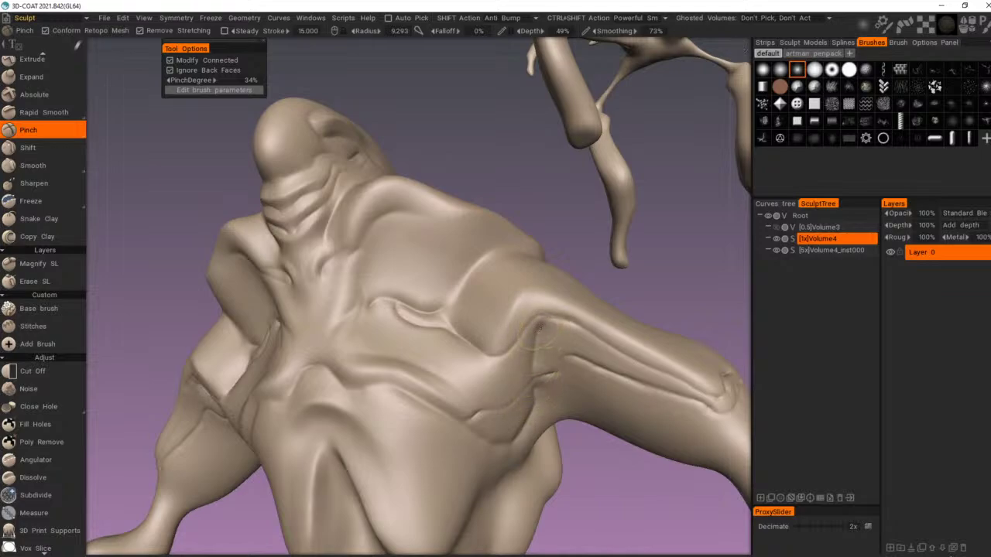
Step: Pinch a crease between the waist and the base of the side horn with a brush radius of 17.792
left_click_drag(537, 358, 504, 372, "alt")
right_click_drag(504, 372, 460, 413, "alt")
mouse_move(461, 413)
left_mouse_down("alt")
mouse_move(563, 407)
mouse_move(506, 365)
mouse_move(463, 395)
left_mouse_up("alt")
middle_click_drag(462, 395, 510, 374, "alt")
right_click_drag(511, 374, 590, 379, "alt")
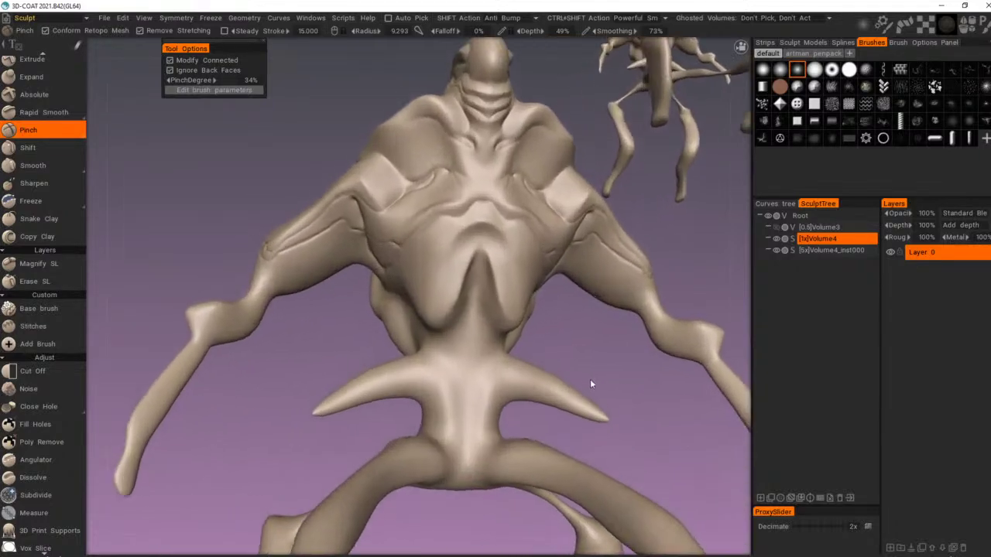
left_click_drag(590, 378, 564, 366, "alt")
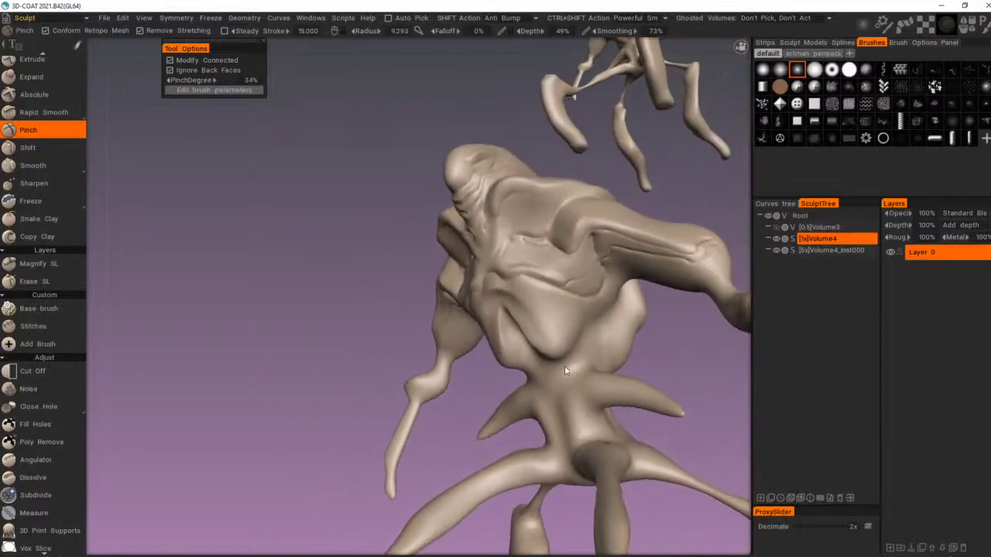
middle_click_drag(564, 366, 530, 362, "alt")
right_click_drag(530, 362, 541, 362, "alt")
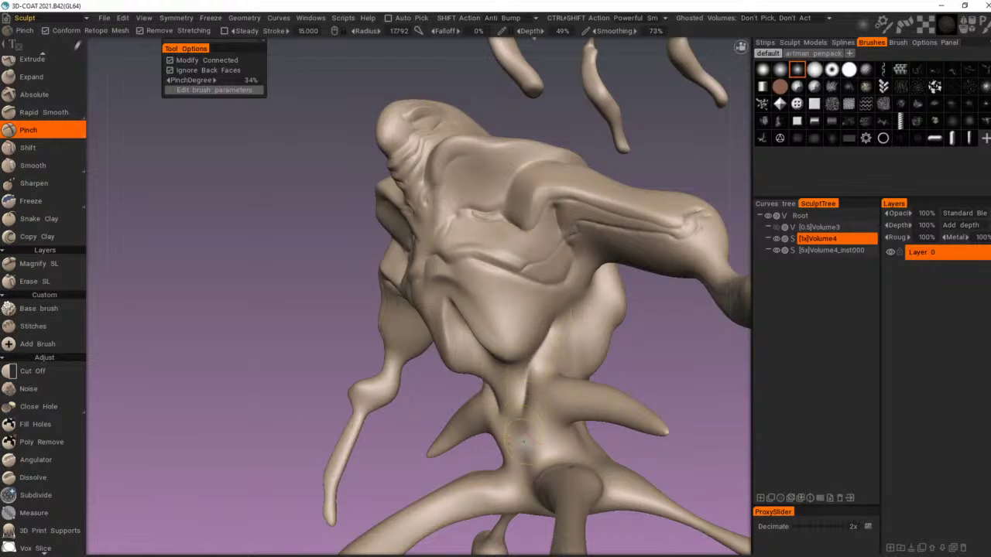
Step: Pinch a deep groove along each side of the abdomen's central ridge, from beneath the chest lobes down to the waist
right_click_drag(523, 442, 448, 430, "alt")
left_click_drag(449, 429, 521, 418, "alt")
middle_click_drag(521, 419, 554, 395, "alt")
right_click_drag(554, 395, 633, 386, "alt")
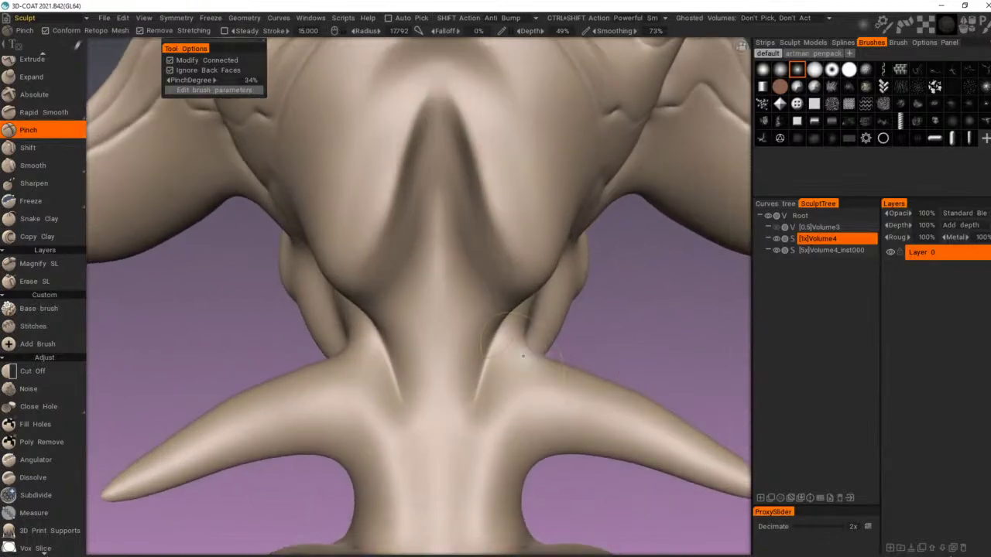
mouse_move(482, 296)
left_mouse_down()
mouse_move(458, 380)
mouse_move(471, 445)
left_mouse_up()
mouse_move(476, 271)
left_mouse_down()
mouse_move(459, 393)
mouse_move(466, 457)
left_mouse_up()
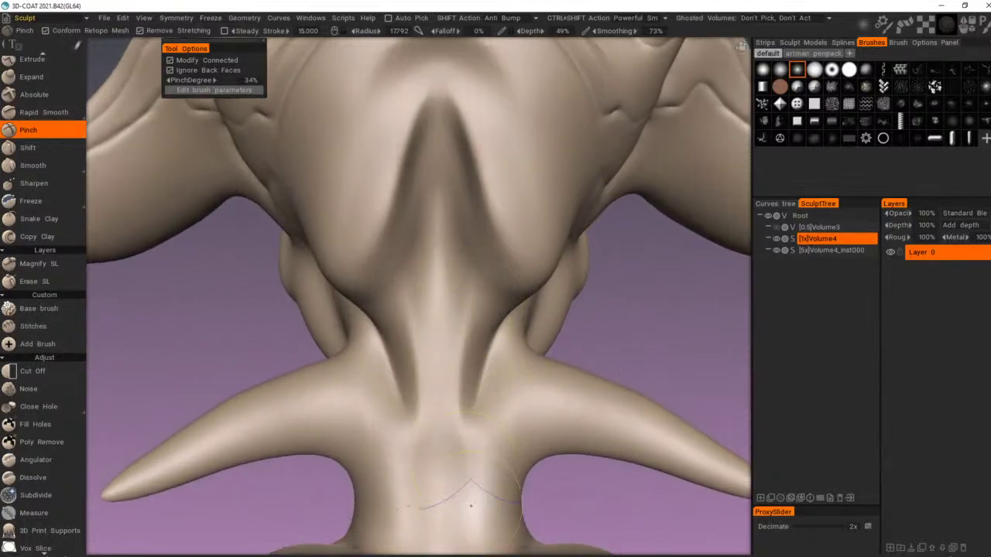
Step: Pinch a groove beside the central ridge inside the chest notch with a brush radius of 11.849
right_click_drag(471, 505, 449, 387, "alt")
left_click_drag(449, 388, 544, 388, "alt")
right_click_drag(544, 389, 598, 396, "alt")
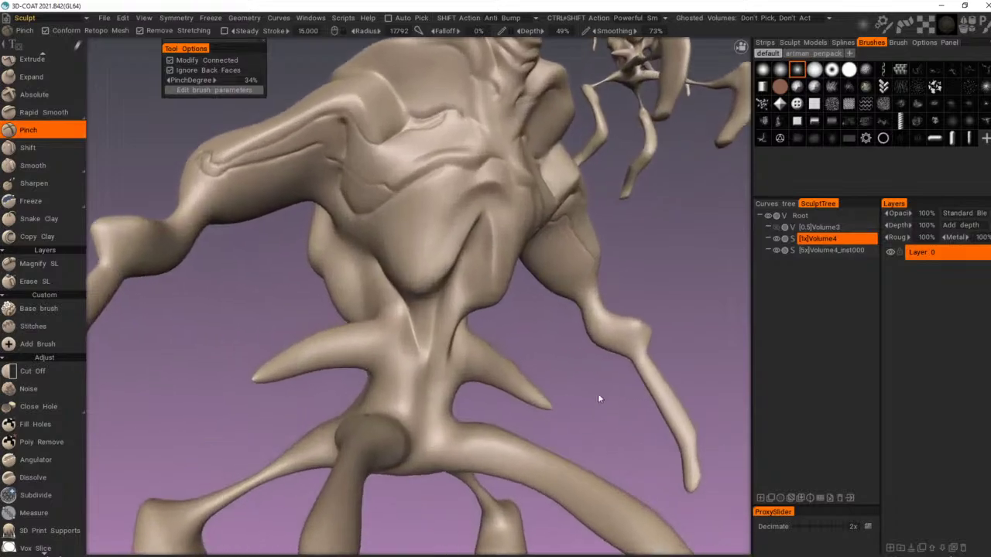
mouse_move(598, 397)
left_mouse_down("alt")
mouse_move(580, 387)
mouse_move(564, 402)
left_mouse_up("alt")
middle_click_drag(565, 402, 553, 368, "alt")
right_click_drag(552, 368, 571, 367, "alt")
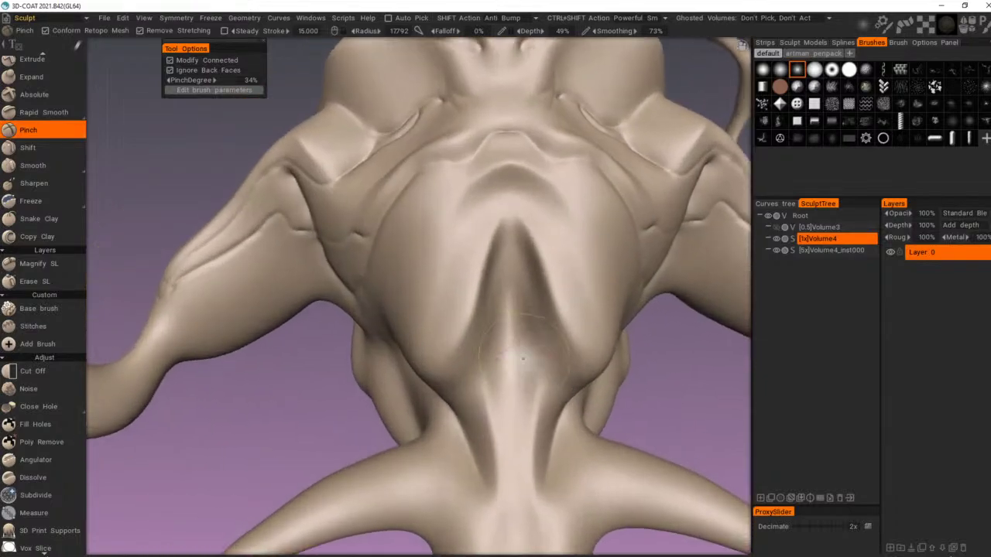
right_click_drag(465, 375, 440, 384)
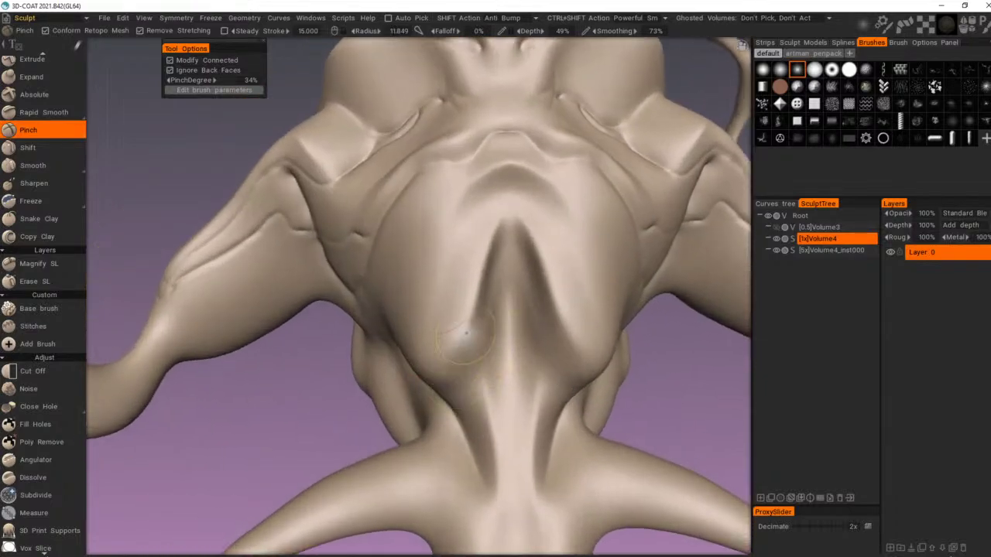
mouse_move(474, 316)
left_mouse_down()
mouse_move(464, 337)
mouse_move(489, 379)
mouse_move(484, 389)
mouse_move(480, 347)
mouse_move(453, 368)
mouse_move(491, 392)
mouse_move(491, 380)
left_mouse_up()
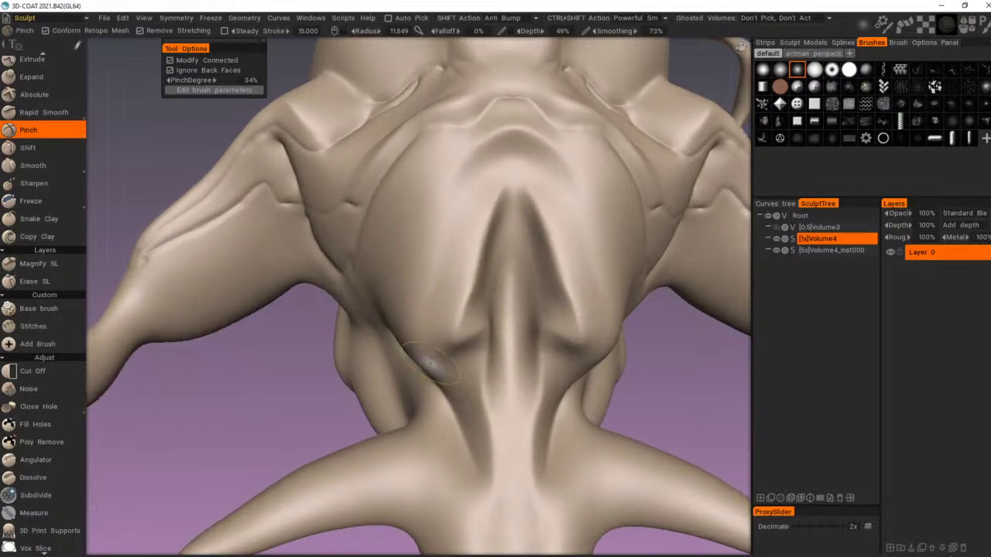
Step: Sharpen the underside of the lower chest lobes and the inner edges of the chest notch with a Pinch radius of 8.872
right_click_drag(430, 363, 424, 365)
left_click_drag(423, 359, 477, 342)
mouse_move(488, 284)
left_mouse_down()
mouse_move(472, 318)
mouse_move(488, 267)
left_mouse_up()
left_click_drag(474, 308, 494, 260)
left_click_drag(498, 358, 509, 340, "alt")
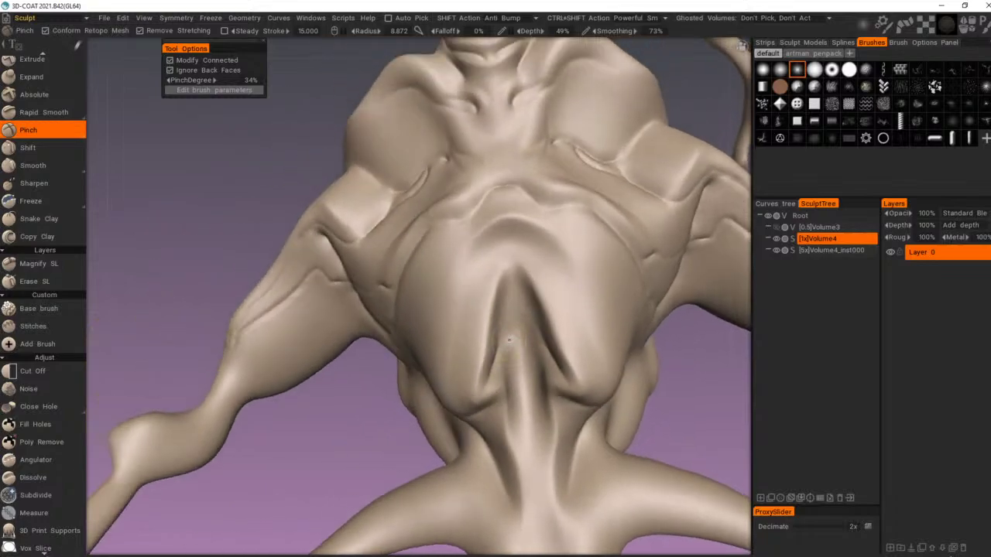
left_click_drag(504, 387, 506, 352)
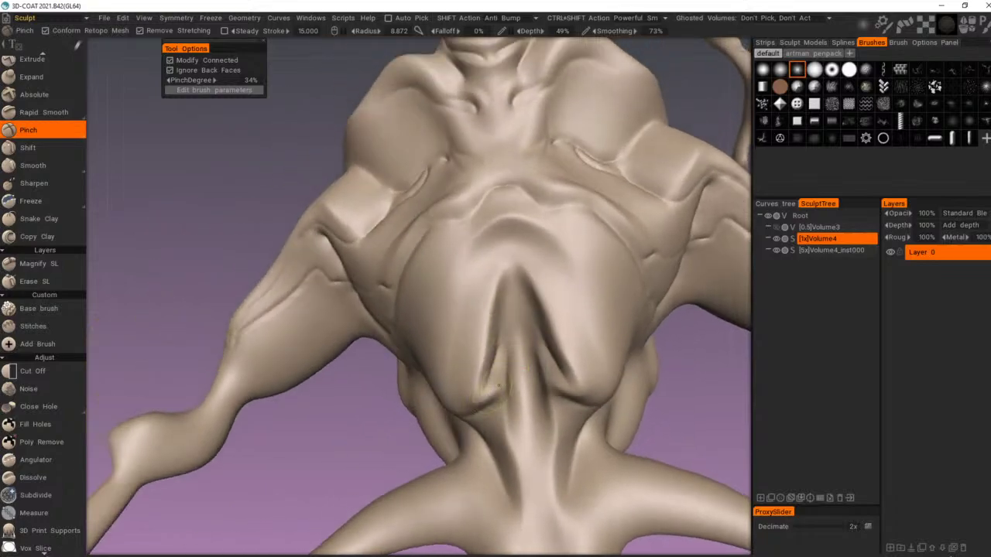
mouse_move(515, 427)
left_mouse_down()
mouse_move(515, 341)
mouse_move(512, 415)
left_mouse_up()
right_click_drag(524, 398, 514, 401, "alt")
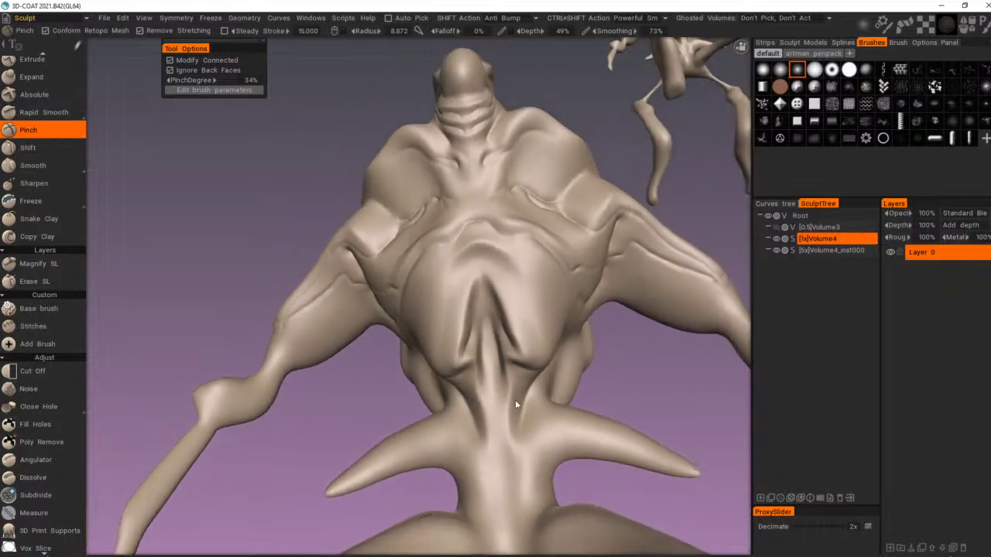
left_click_drag(514, 401, 517, 366, "alt")
right_click_drag(517, 367, 536, 397, "alt")
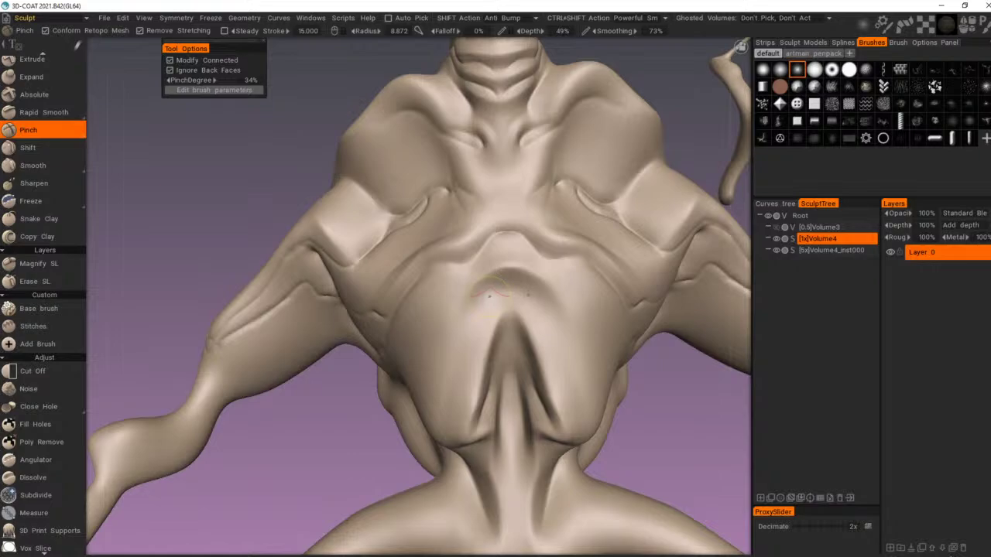
mouse_move(497, 315)
left_mouse_down()
mouse_move(504, 343)
mouse_move(488, 285)
mouse_move(425, 394)
left_mouse_up()
key("ctrl+z")
key("ctrl+z")
Step: Pinch a crease down the outer side of the lower chest lobe and rib-like creases across the flank, using a brush radius of 6.348
left_click_drag(469, 270, 432, 370)
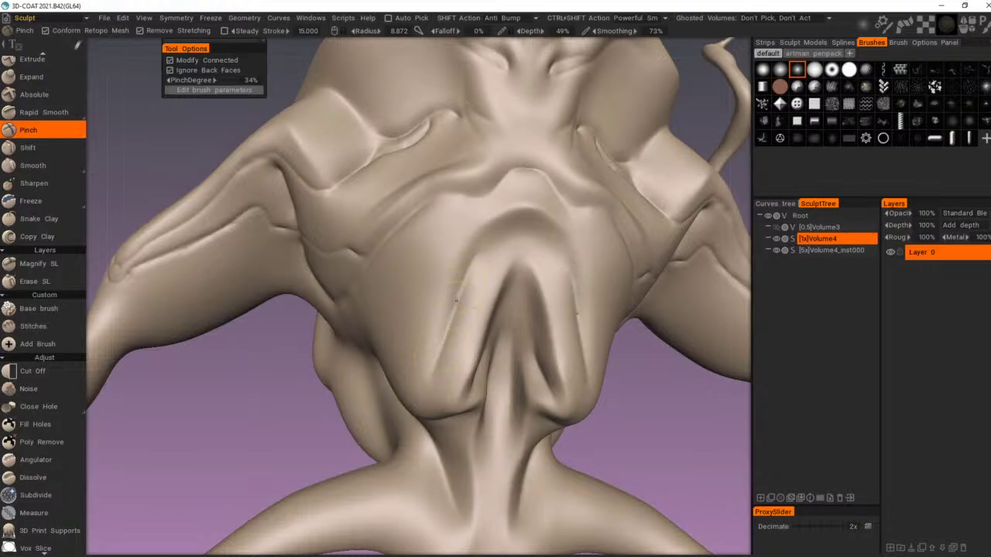
mouse_move(455, 299)
left_mouse_down()
mouse_move(408, 232)
mouse_move(426, 287)
mouse_move(456, 306)
left_mouse_up()
mouse_move(398, 267)
left_mouse_down("alt")
mouse_move(450, 266)
mouse_move(504, 214)
mouse_move(472, 209)
mouse_move(464, 256)
mouse_move(484, 271)
mouse_move(464, 241)
left_mouse_up("alt")
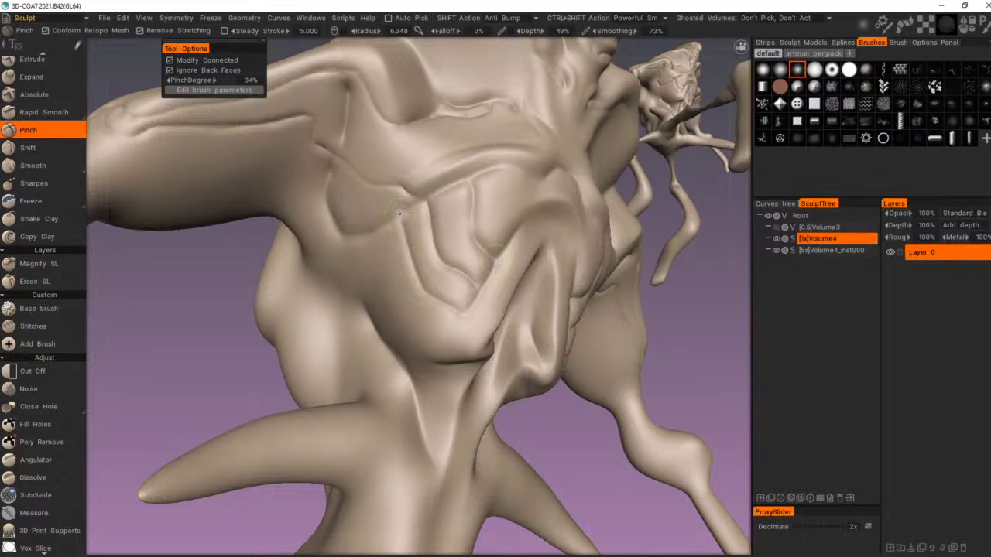
left_click_drag(400, 214, 404, 228, "alt")
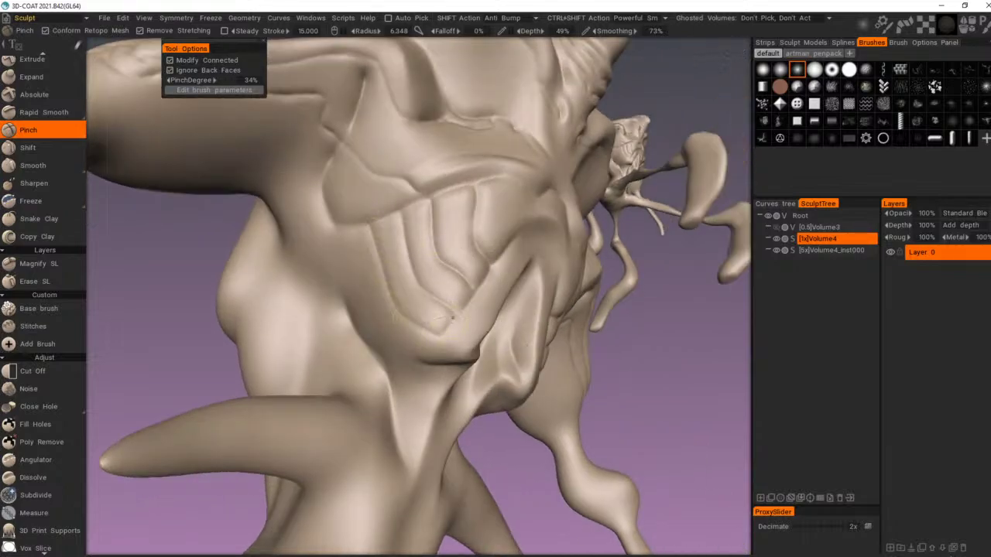
left_click_drag(371, 259, 361, 231, "alt")
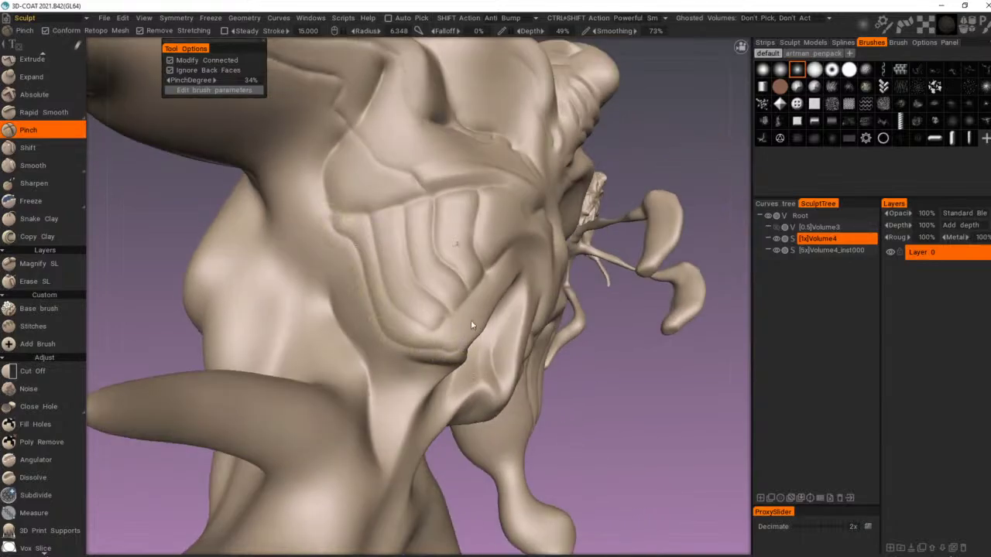
left_click_drag(448, 300, 467, 280, "alt")
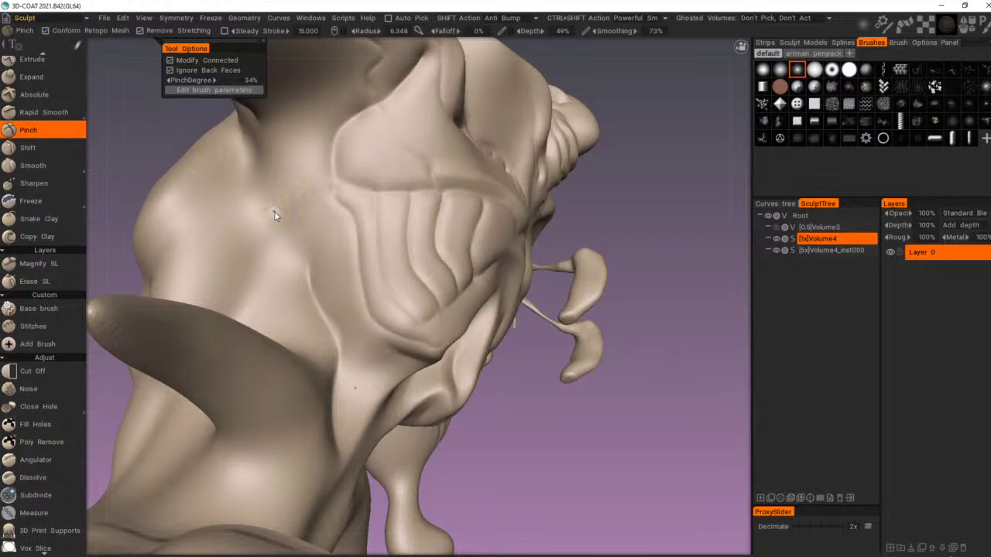
Step: Pinch a crease down the flank behind the armpit and branch it toward the ribs and waist, with the brush radius reduced to 9.043
mouse_move(248, 138)
left_mouse_down()
mouse_move(249, 186)
mouse_move(279, 229)
left_mouse_up()
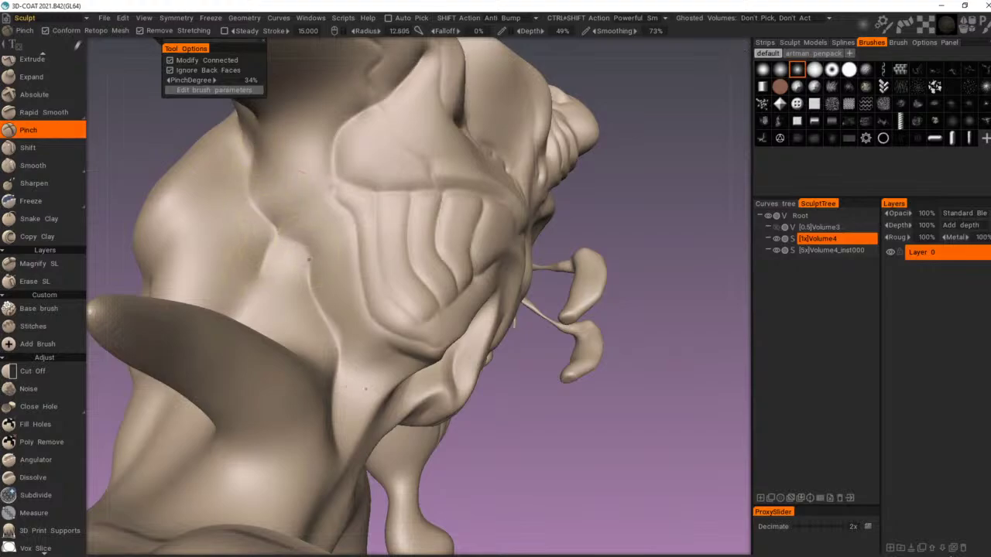
key("bracketleft")
key("bracketleft")
left_click_drag(276, 219, 333, 197)
left_click_drag(275, 221, 309, 265)
mouse_move(335, 220)
left_mouse_down("alt")
mouse_move(339, 231)
mouse_move(334, 186)
left_mouse_up("alt")
Step: Pinch a crease on the back along the lower edge of the shoulder blade, from near the spine outward
scroll(381, 179, "down", 6)
mouse_move(465, 240)
left_mouse_down("alt")
mouse_move(440, 298)
mouse_move(383, 351)
mouse_move(418, 371)
mouse_move(298, 410)
mouse_move(256, 407)
mouse_move(372, 435)
mouse_move(517, 427)
mouse_move(490, 374)
mouse_move(557, 393)
left_mouse_up("alt")
scroll(418, 371, "down", 3)
scroll(256, 407, "down", 2)
right_click_drag(557, 393, 607, 402, "alt")
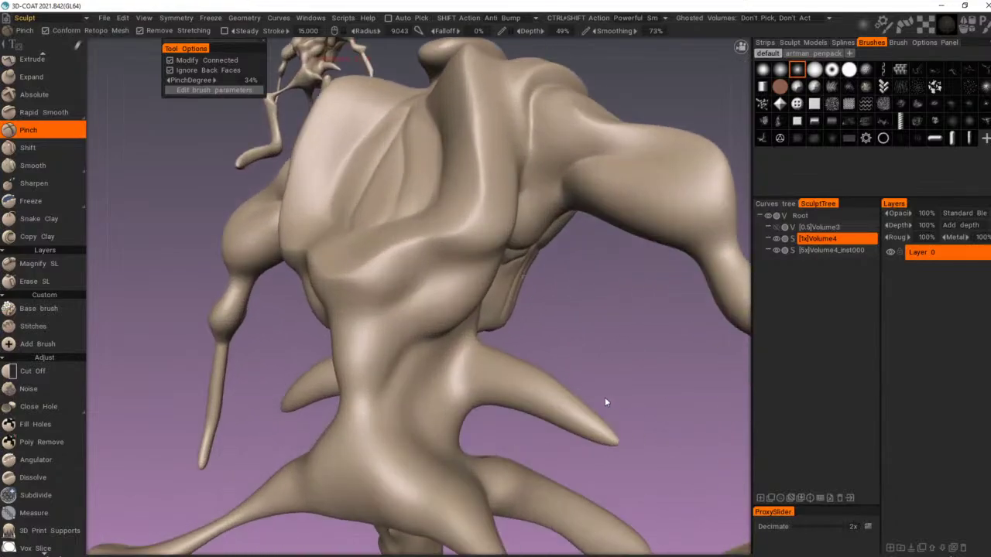
right_click_drag(366, 285, 379, 281)
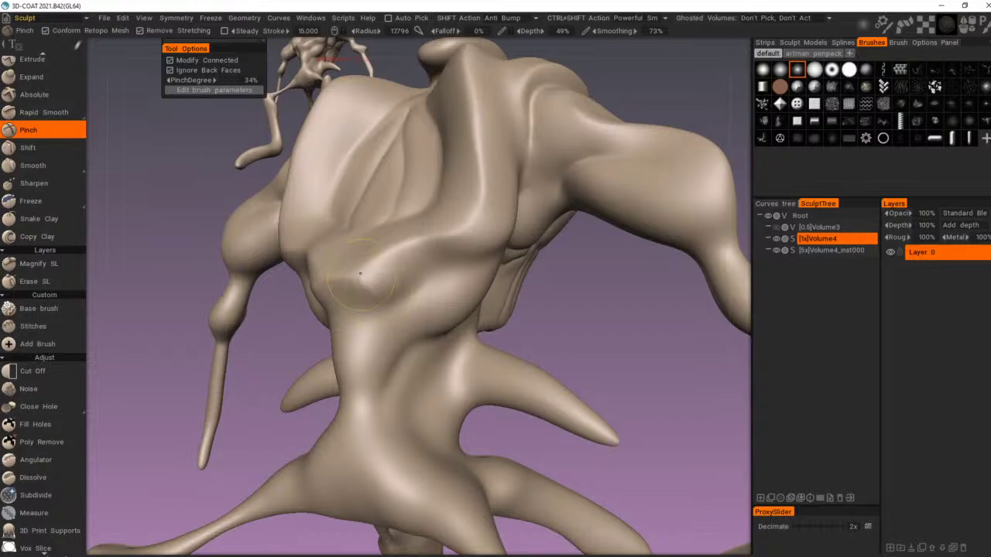
right_click_drag(427, 243, 404, 245)
mouse_move(362, 276)
left_mouse_down()
mouse_move(389, 254)
mouse_move(458, 238)
left_mouse_up()
Step: Extend the crease beneath the shoulder blade toward the back of the armpit, using brush radii of 4.355 and 8.210
left_click_drag(481, 259, 427, 234, "alt")
right_click_drag(427, 235, 418, 231)
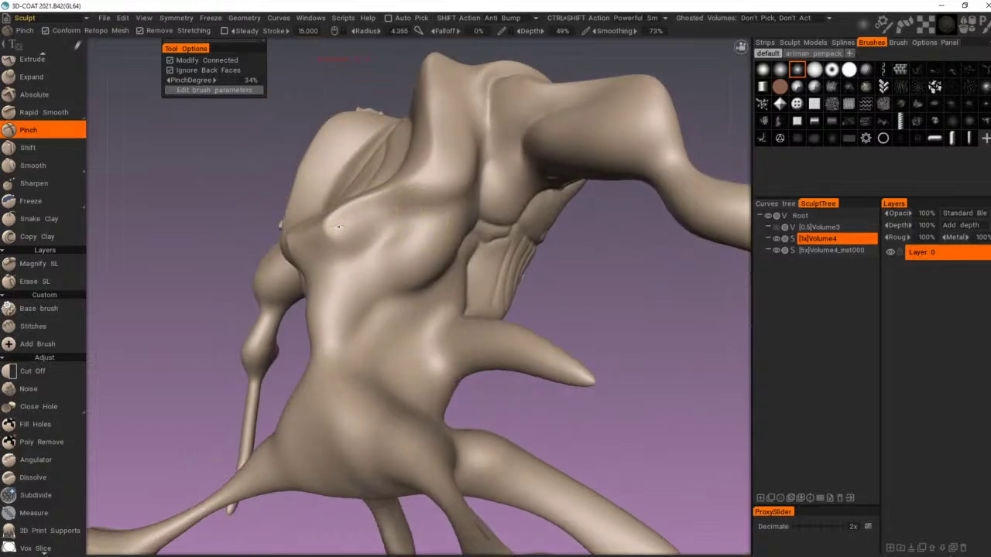
mouse_move(333, 234)
left_mouse_down()
mouse_move(362, 216)
mouse_move(419, 205)
mouse_move(399, 221)
left_mouse_up()
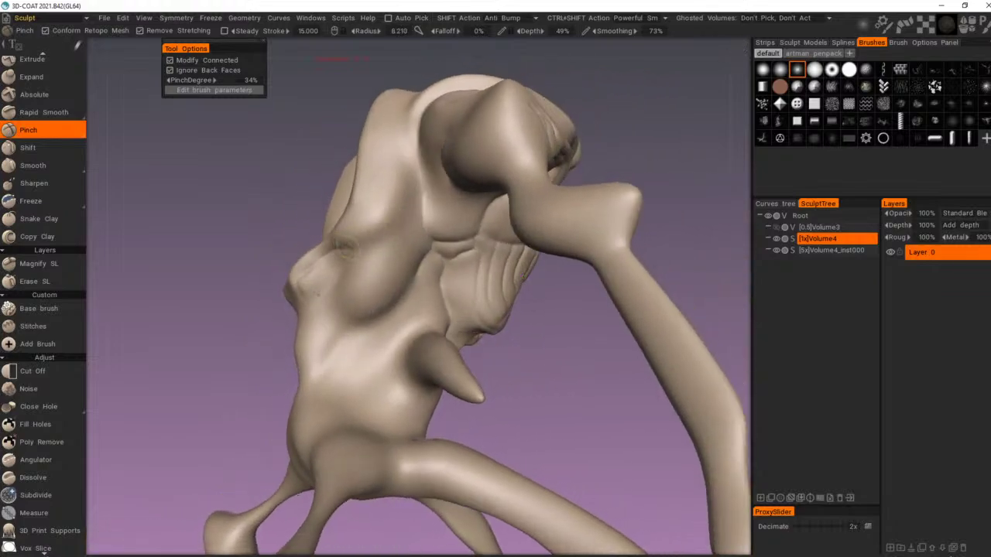
left_click_drag(346, 249, 414, 217)
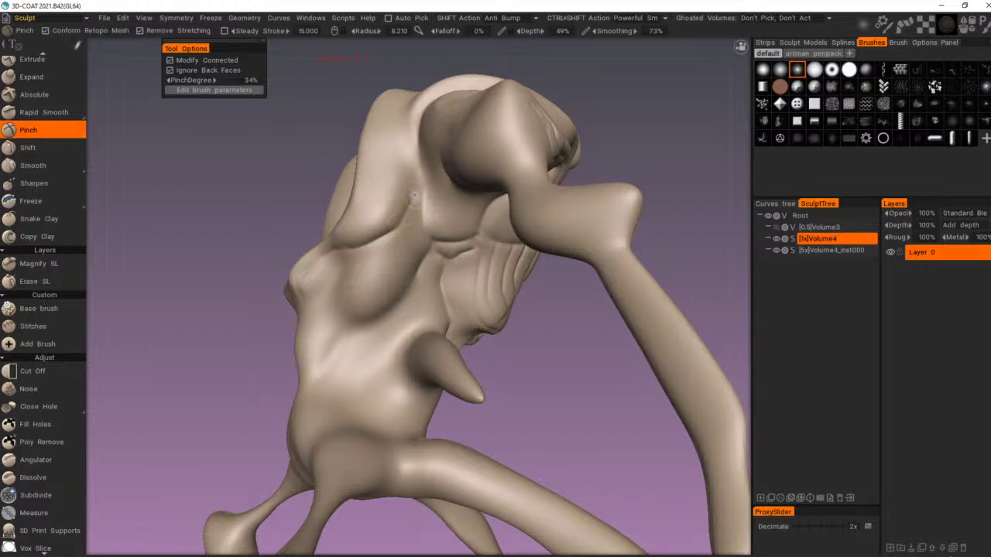
Step: Deepen the inner part of the crease beneath the shoulder blade, near the spine, with a brush radius of 8.210
right_click_drag(443, 185, 431, 286, "alt")
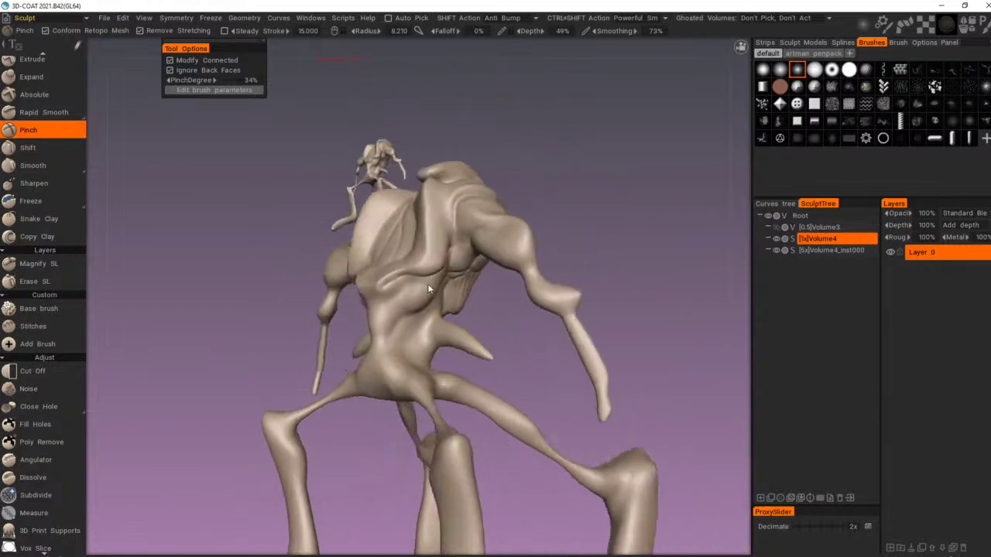
left_click_drag(432, 286, 688, 321, "alt")
right_click_drag(687, 320, 577, 347, "alt")
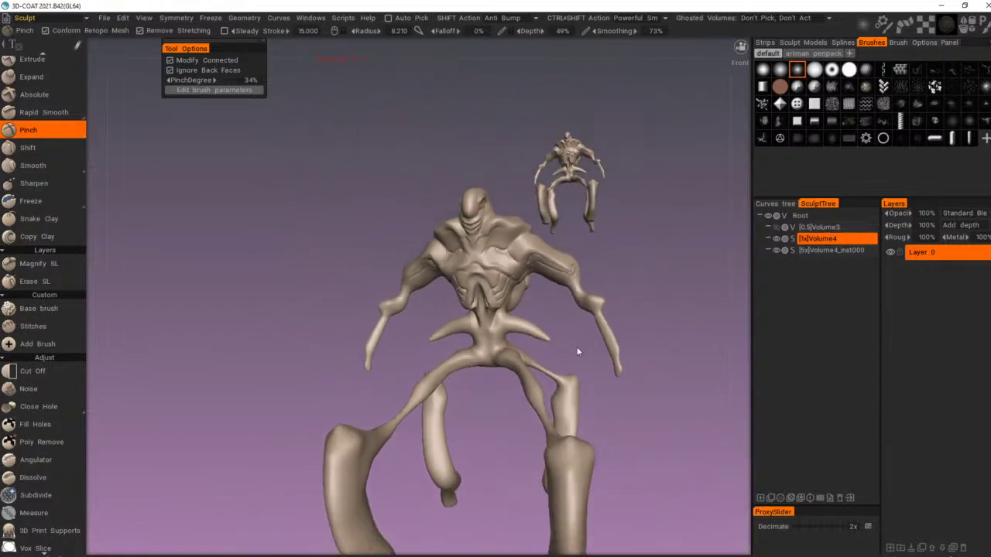
left_click_drag(576, 347, 480, 349, "alt")
scroll(582, 375, "up", 8)
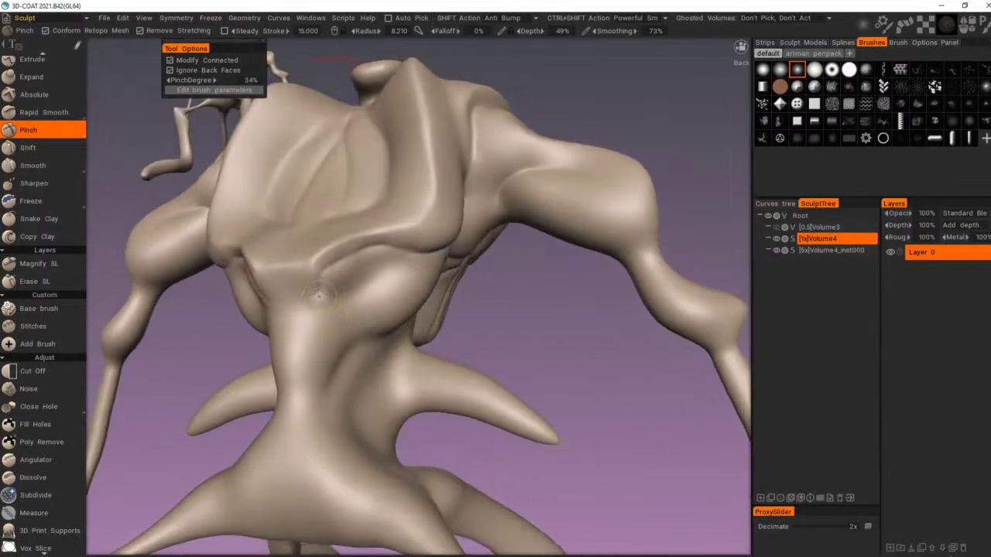
mouse_move(317, 275)
left_mouse_down()
mouse_move(366, 246)
mouse_move(392, 245)
left_mouse_up()
left_click_drag(448, 293, 404, 262, "alt")
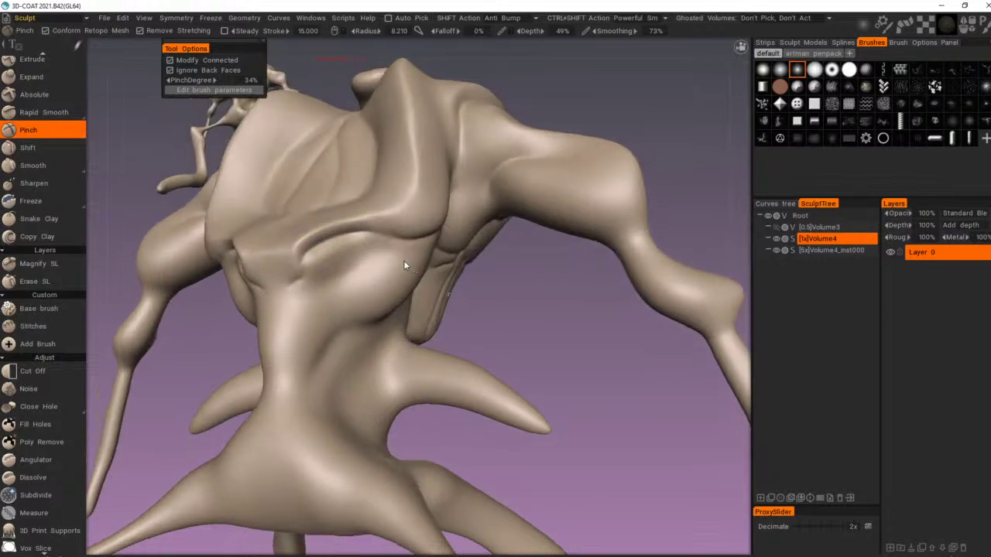
Step: Pinch a crease across the back muscle under the shoulder-blade crease, with a brush radius of 8.210
mouse_move(325, 285)
left_mouse_down()
mouse_move(301, 313)
mouse_move(367, 258)
left_mouse_up()
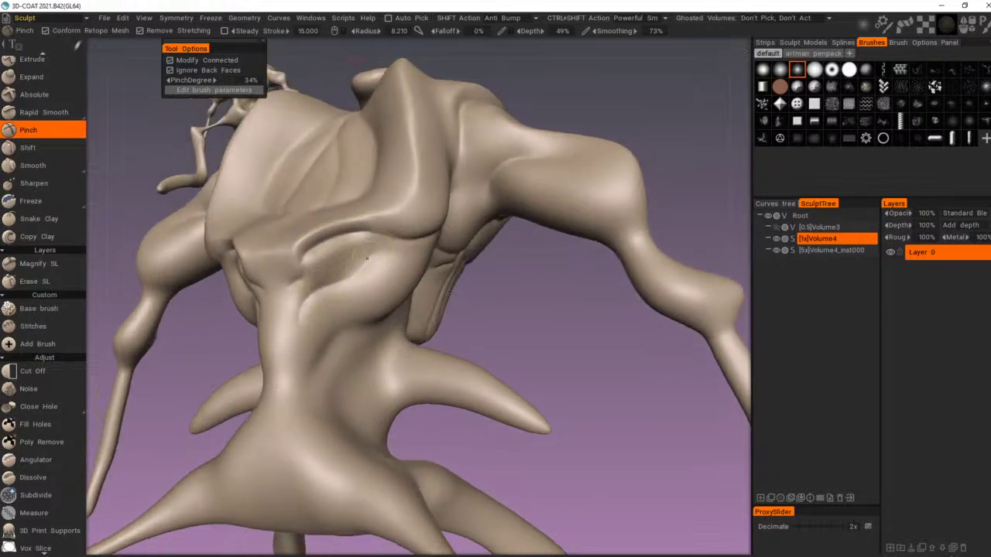
right_click_drag(419, 246, 391, 313, "alt")
mouse_move(391, 313)
left_mouse_down("alt")
mouse_move(453, 352)
mouse_move(550, 379)
mouse_move(648, 368)
mouse_move(550, 343)
left_mouse_up("alt")
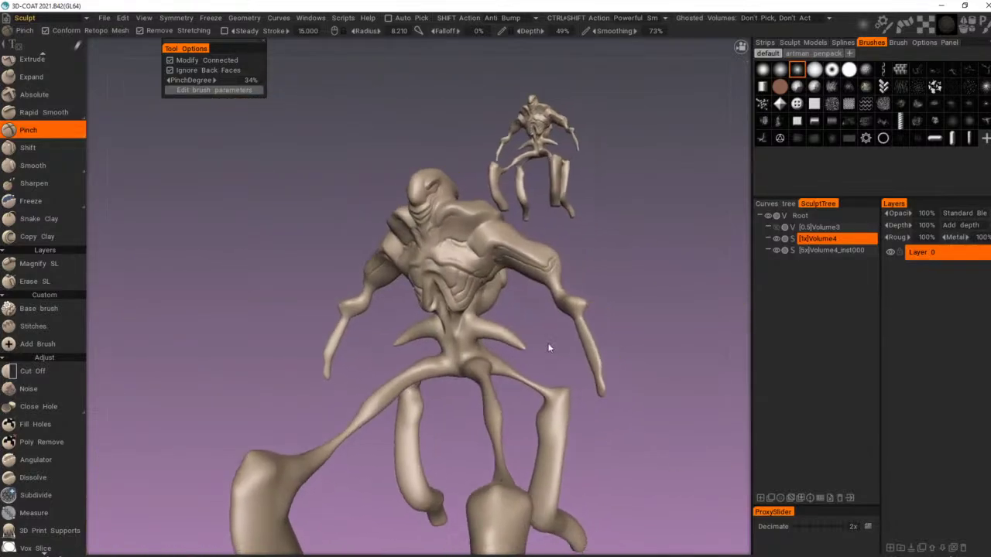
Step: Pinch creases around the inner bases of the waist spikes and down the lower abdomen, with a brush radius of 8.210
mouse_move(550, 344)
right_mouse_down("alt")
mouse_move(564, 332)
mouse_move(431, 286)
right_mouse_up("alt")
left_click_drag(431, 286, 462, 287, "alt")
middle_click_drag(462, 290, 488, 302, "alt")
right_click_drag(488, 303, 499, 272, "alt")
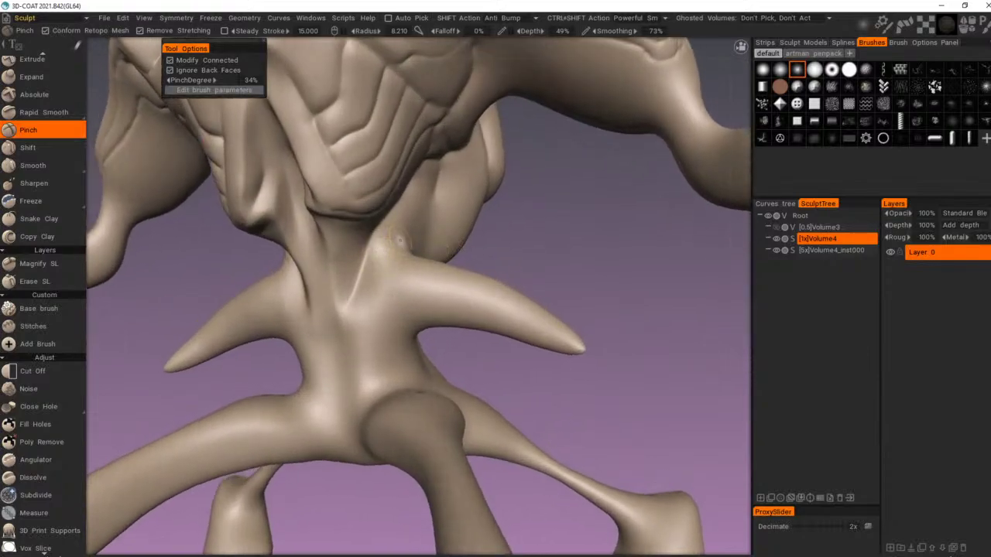
mouse_move(375, 261)
left_mouse_down()
mouse_move(383, 321)
mouse_move(410, 340)
left_mouse_up()
left_click_drag(374, 304, 381, 253)
left_click_drag(405, 342, 411, 321, "alt")
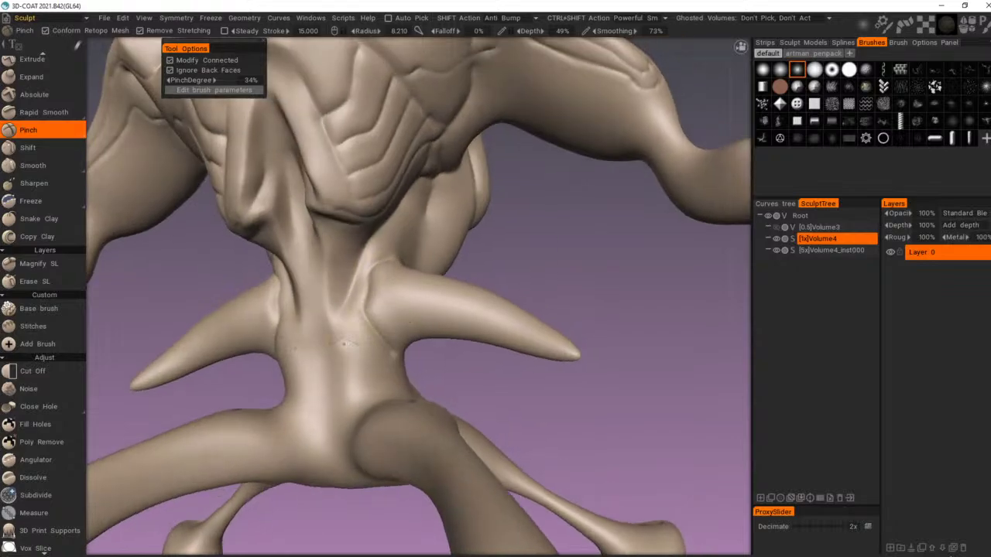
mouse_move(317, 285)
left_mouse_down()
mouse_move(341, 361)
mouse_move(357, 285)
mouse_move(354, 402)
left_mouse_up()
mouse_move(407, 320)
right_mouse_down("alt")
mouse_move(397, 371)
mouse_move(368, 394)
right_mouse_up("alt")
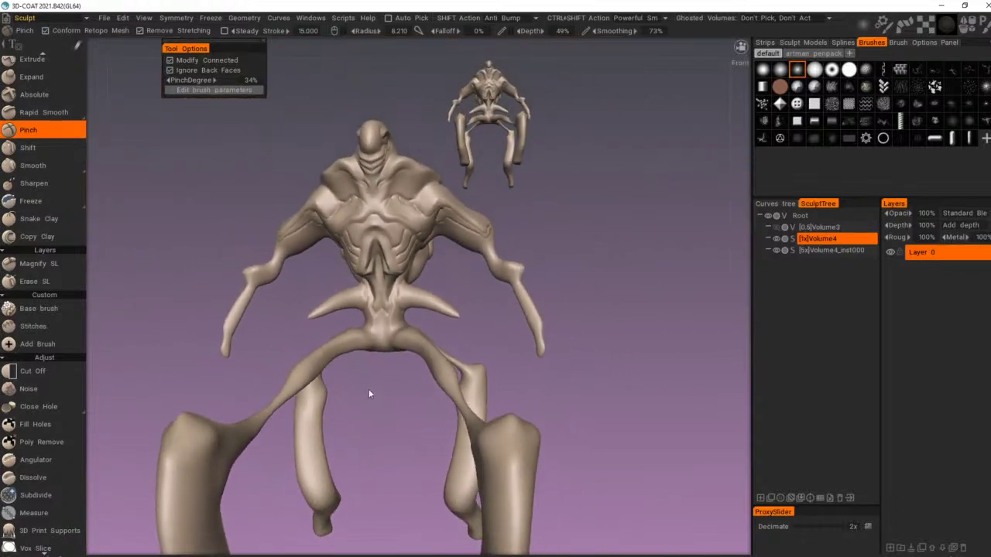
Step: Pinch a crease behind the shoulder, running down between the upper arm and shoulder blade toward the armpit
left_click_drag(368, 393, 427, 409, "alt")
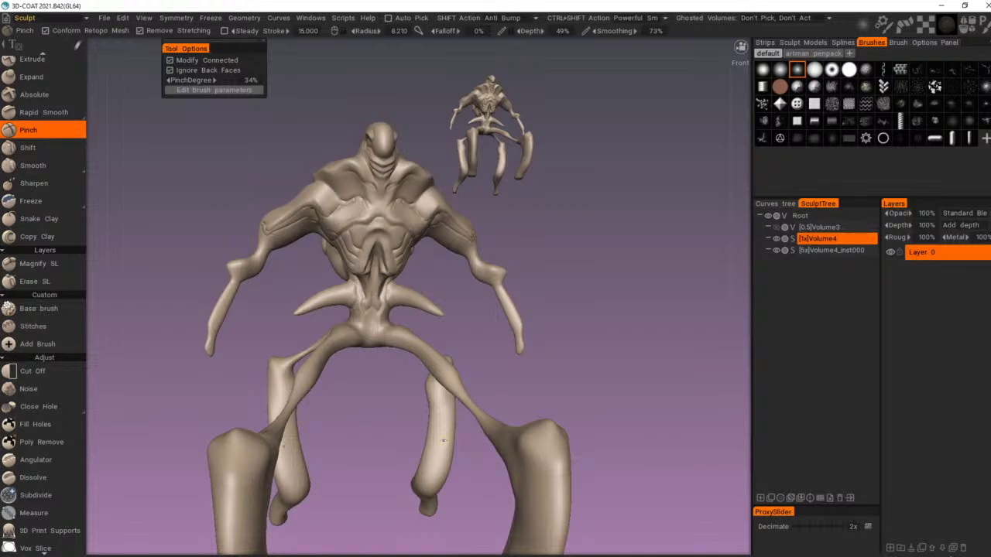
left_click_drag(590, 248, 373, 254, "alt")
right_click_drag(402, 186, 618, 249, "alt")
left_click_drag(619, 249, 647, 254, "alt")
right_click_drag(647, 254, 626, 247, "alt")
left_click_drag(428, 244, 436, 268)
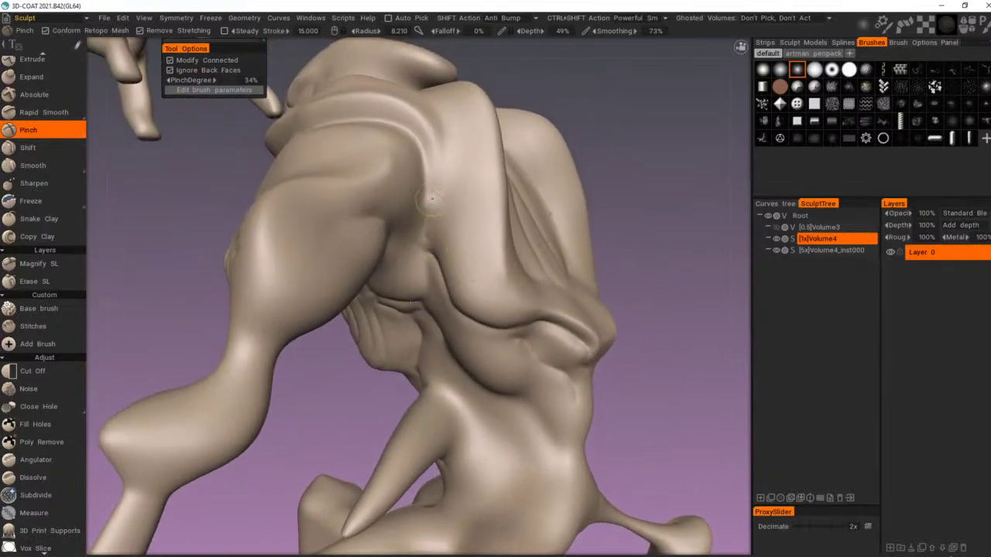
left_click_drag(433, 200, 429, 238)
left_click_drag(423, 151, 430, 199)
mouse_move(430, 198)
right_mouse_down("alt")
mouse_move(407, 235)
mouse_move(381, 377)
right_mouse_up("alt")
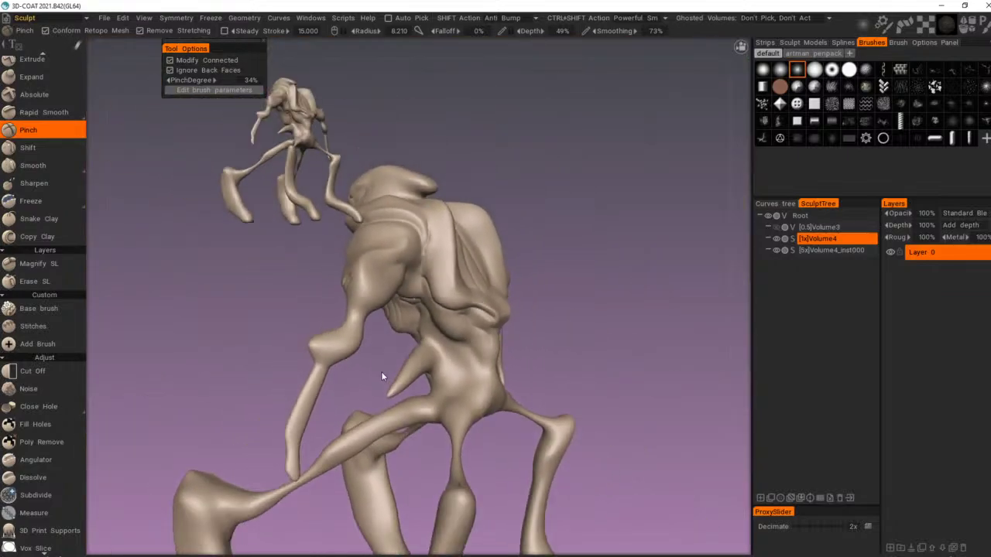
Step: Enlarge the brush radius to 16.939 and pinch creases around the hip joint where the front leg meets the pelvis
left_click_drag(382, 377, 591, 387, "alt")
right_click_drag(591, 387, 576, 374, "alt")
middle_click_drag(575, 374, 544, 372, "alt")
right_click_drag(544, 371, 531, 418, "alt")
middle_click_drag(531, 418, 534, 353, "alt")
right_click_drag(534, 353, 558, 382, "alt")
mouse_move(557, 381)
left_mouse_down("alt")
mouse_move(489, 352)
mouse_move(533, 337)
mouse_move(492, 337)
mouse_move(534, 336)
mouse_move(511, 367)
left_mouse_up("alt")
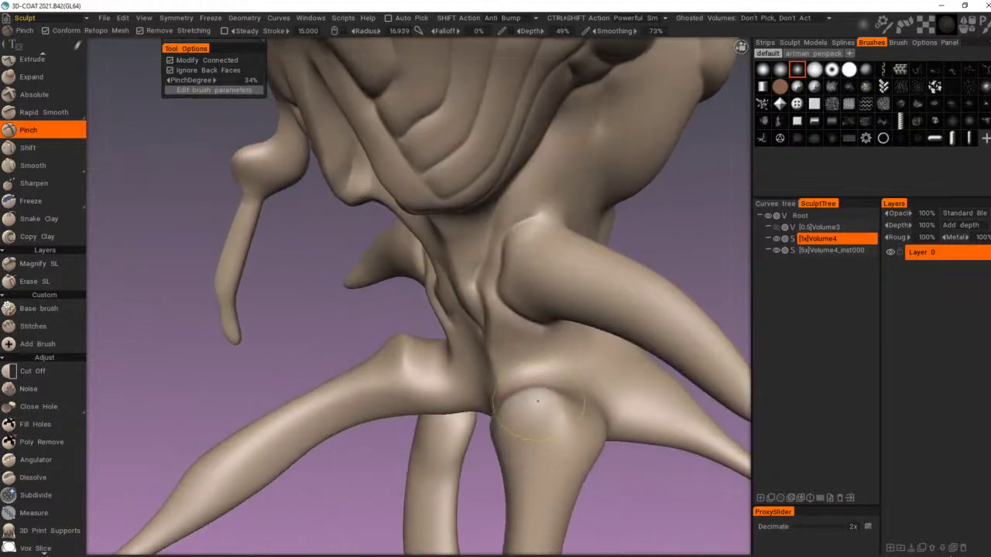
left_click_drag(570, 412, 555, 446, "alt")
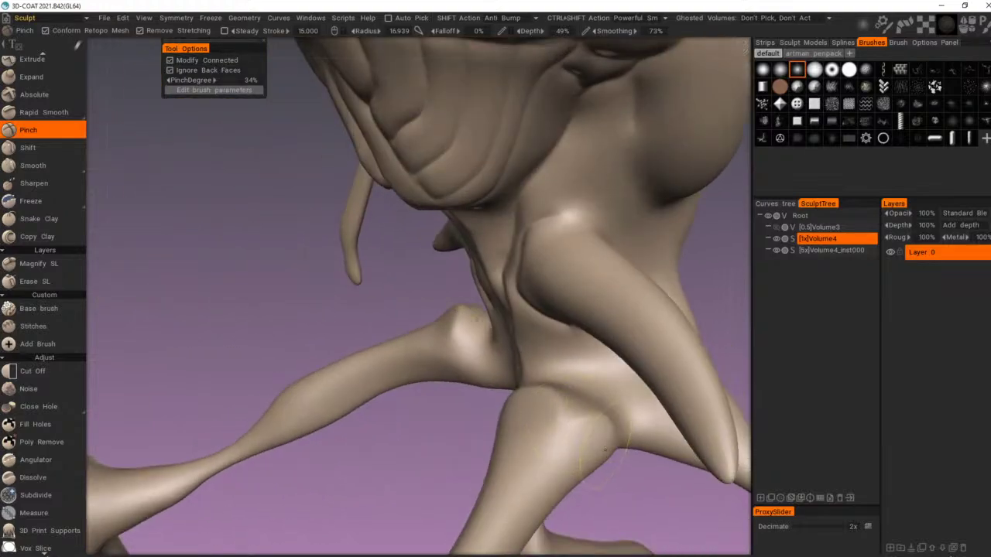
mouse_move(606, 426)
left_mouse_down()
mouse_move(577, 411)
mouse_move(670, 400)
mouse_move(581, 400)
left_mouse_up()
mouse_move(493, 408)
left_mouse_down()
mouse_move(473, 443)
mouse_move(484, 415)
mouse_move(484, 433)
mouse_move(451, 447)
left_mouse_up()
mouse_move(443, 435)
left_mouse_down()
mouse_move(412, 433)
mouse_move(474, 383)
left_mouse_up()
Step: Pinch a broad crease from the lower back up along the lower edge of the rib muscle toward the armpit
right_click_drag(486, 368, 402, 420, "alt")
left_click_drag(402, 420, 575, 412, "alt")
left_click_drag(442, 418, 575, 412, "alt")
right_click_drag(575, 413, 608, 416, "alt")
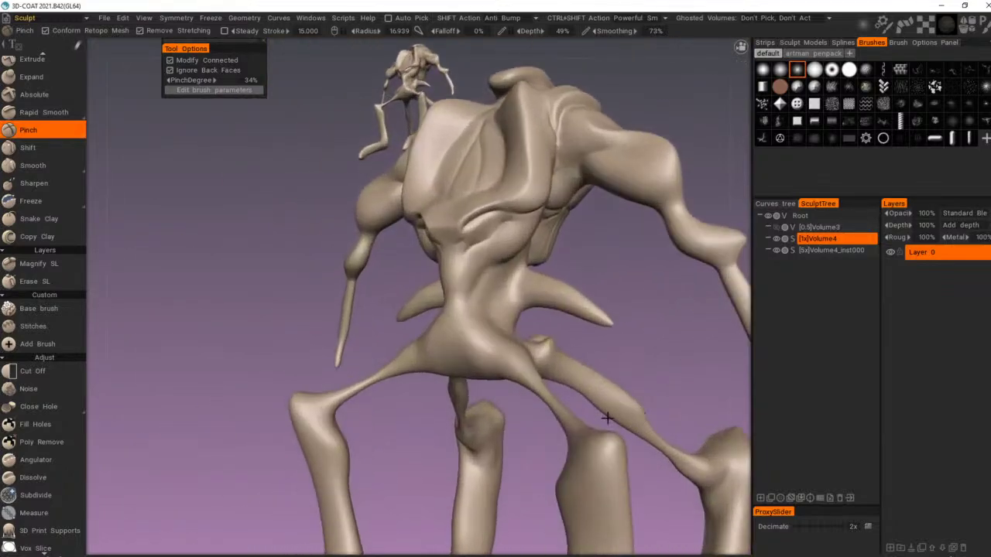
left_click_drag(608, 416, 638, 414, "alt")
right_click_drag(499, 294, 541, 316, "alt")
left_click_drag(541, 316, 433, 307, "alt")
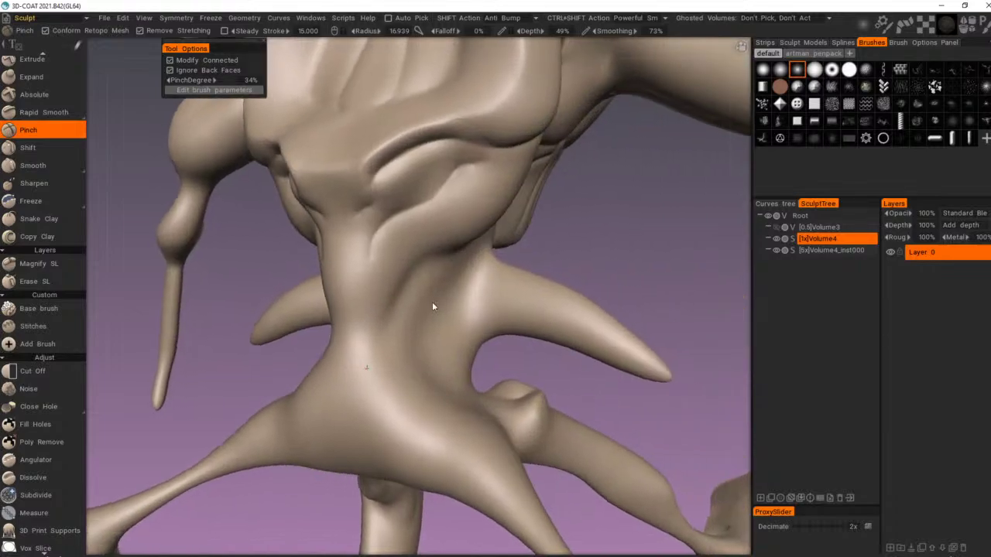
right_click_drag(433, 307, 403, 311, "alt")
left_click_drag(403, 311, 377, 310, "alt")
mouse_move(333, 347)
left_mouse_down()
mouse_move(349, 275)
mouse_move(382, 265)
mouse_move(430, 218)
left_mouse_up()
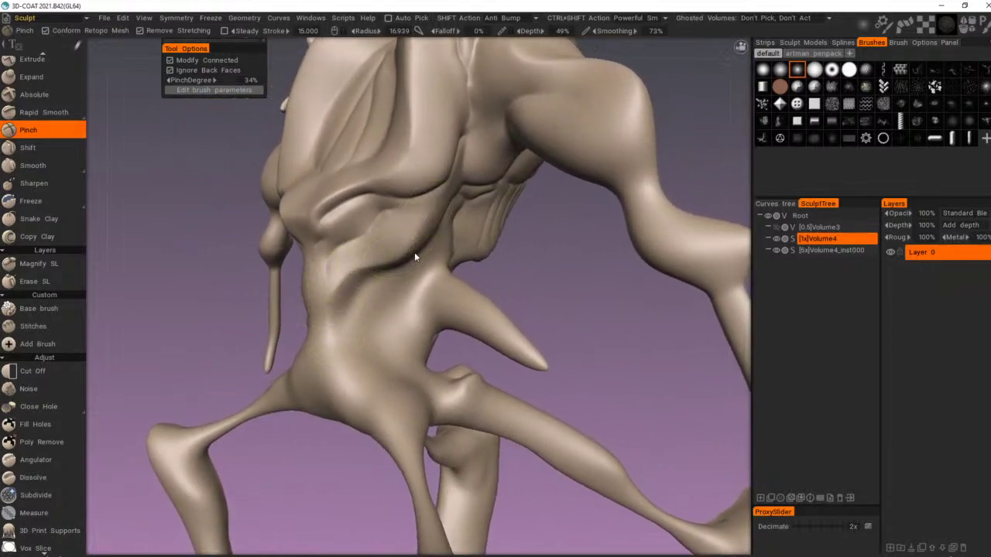
Step: Refine the creases of the rib muscle beneath the shoulder blade up to the armpit, using brush radii of 11.378 and 6.061
left_click_drag(414, 252, 404, 253, "alt")
right_click_drag(409, 217, 381, 219)
left_click_drag(373, 213, 432, 192)
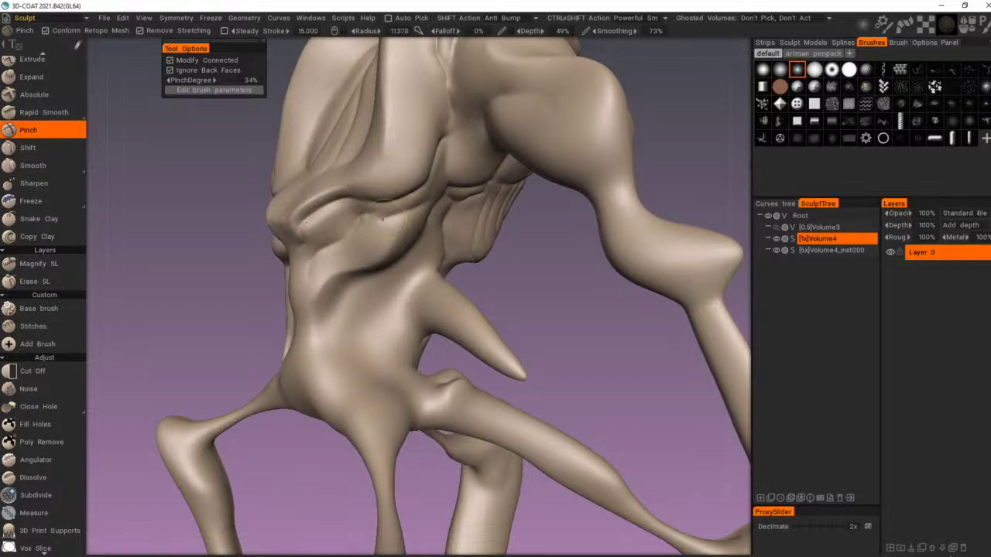
left_click_drag(381, 260, 418, 212)
left_click_drag(435, 209, 413, 209, "alt")
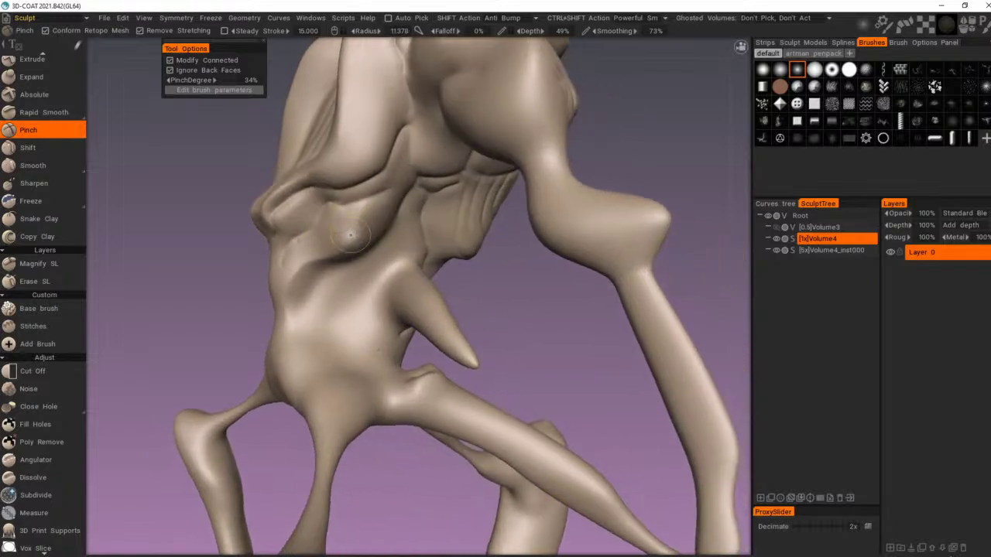
left_click_drag(344, 250, 356, 238)
right_click_drag(393, 198, 367, 199)
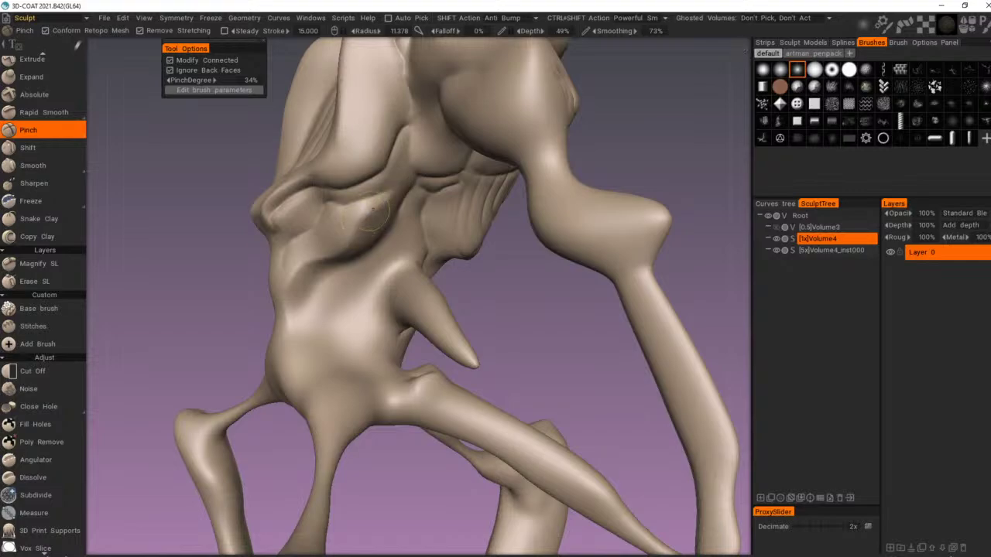
mouse_move(391, 193)
left_mouse_down()
mouse_move(355, 202)
mouse_move(401, 183)
left_mouse_up()
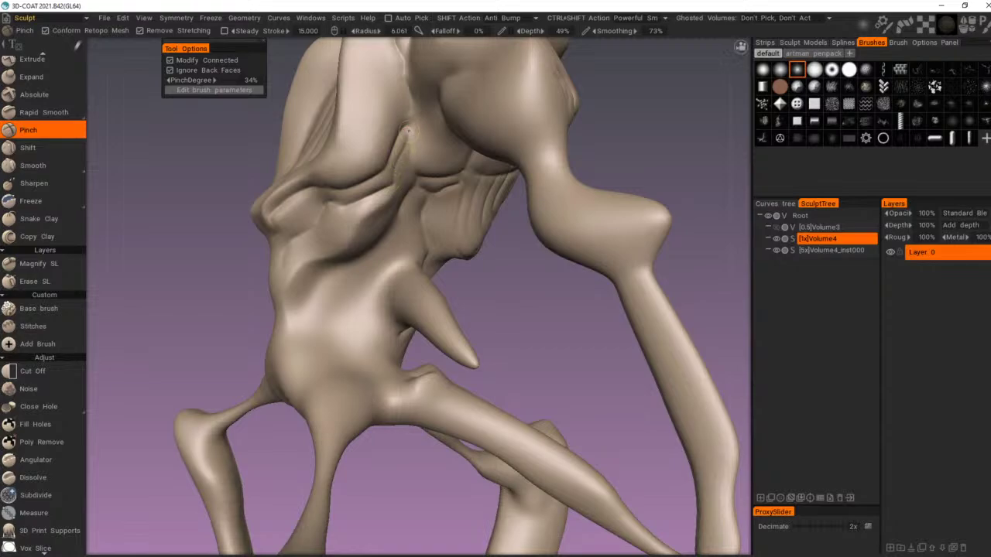
Step: Pinch a short crease across the upper flank muscle below the armpit, with a brush radius of 6.061
scroll(330, 272, "down", 5)
mouse_move(330, 271)
left_mouse_down("alt")
mouse_move(553, 295)
mouse_move(627, 290)
mouse_move(553, 359)
left_mouse_up("alt")
mouse_move(553, 359)
right_mouse_down("alt")
mouse_move(582, 359)
mouse_move(564, 323)
mouse_move(477, 270)
right_mouse_up("alt")
middle_click_drag(476, 270, 500, 317, "alt")
left_click_drag(500, 316, 453, 277, "alt")
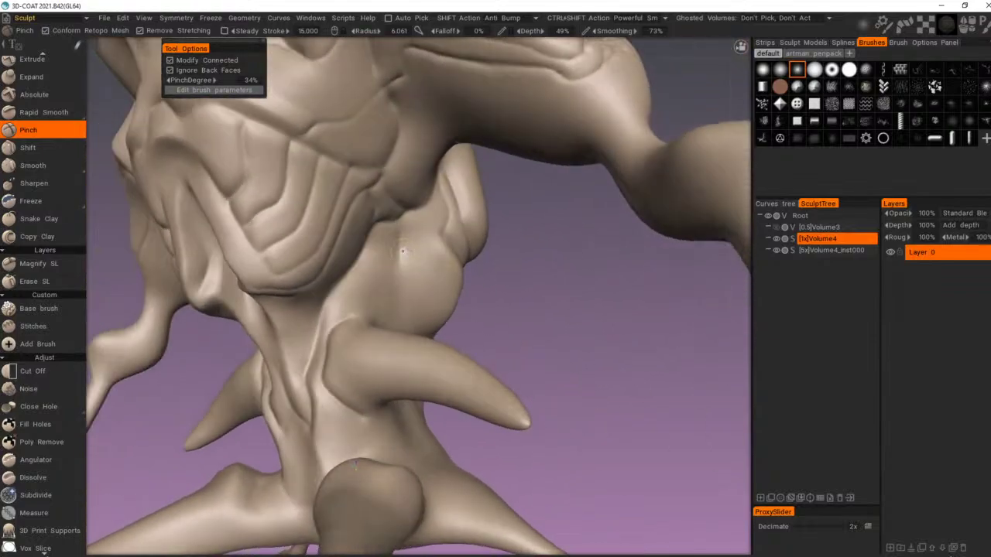
left_click_drag(404, 233, 443, 229)
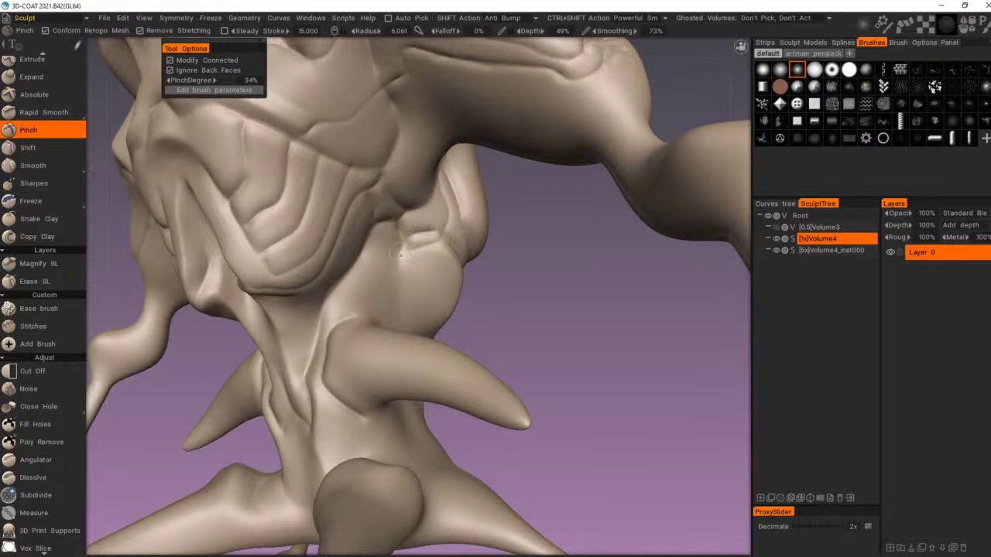
Step: Add a second crease across the flank muscle and sharpen its front edge beside the rib cage
right_click_drag(400, 254, 431, 289, "alt")
left_click_drag(431, 289, 419, 275, "alt")
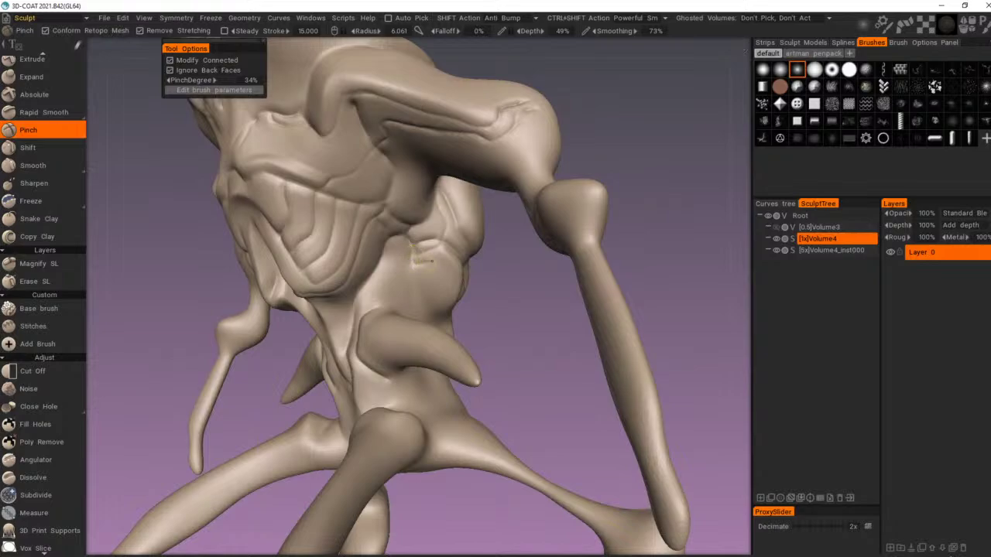
left_click_drag(459, 278, 449, 274, "alt")
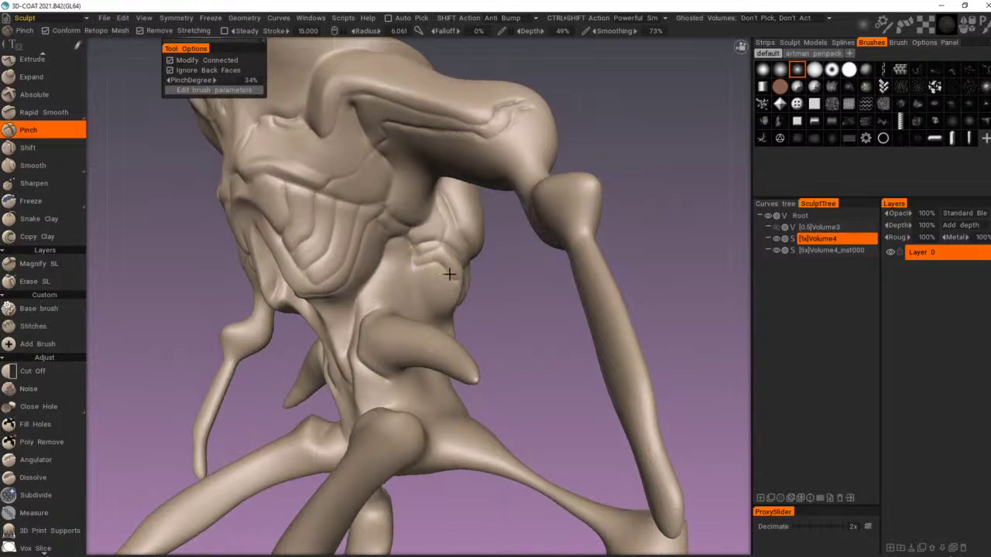
middle_click_drag(459, 298, 437, 280)
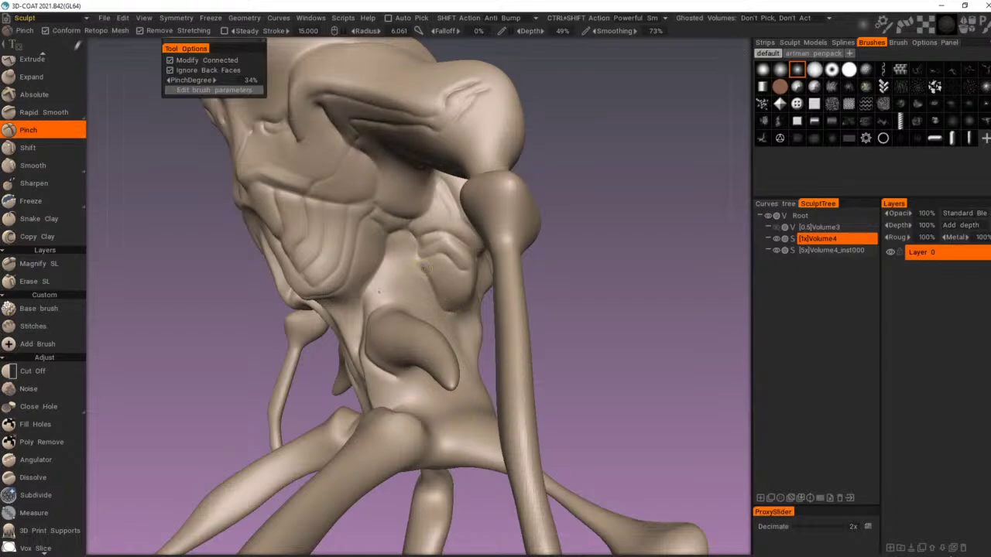
left_click_drag(453, 314, 446, 304, "alt")
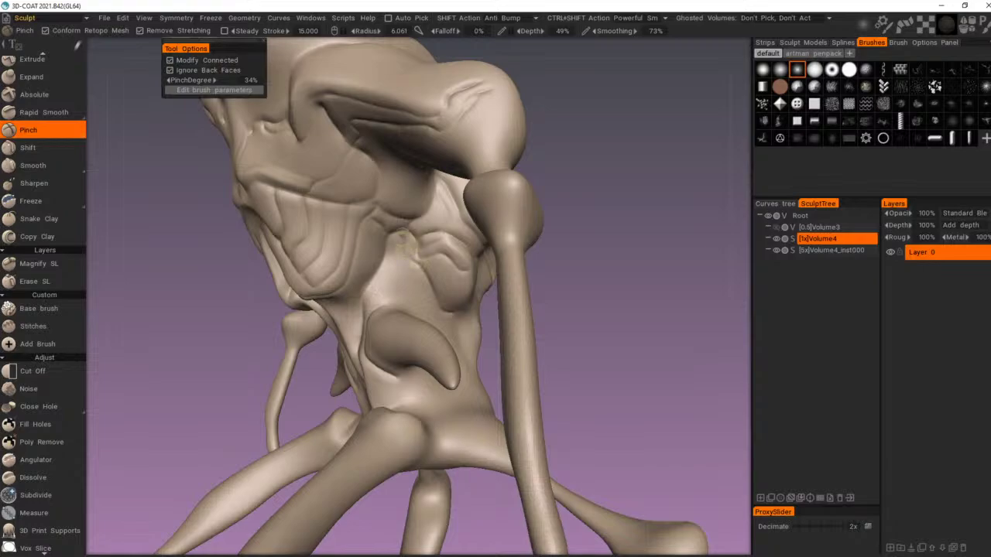
mouse_move(407, 264)
left_mouse_down("alt")
mouse_move(415, 280)
mouse_move(461, 282)
mouse_move(437, 277)
left_mouse_up("alt")
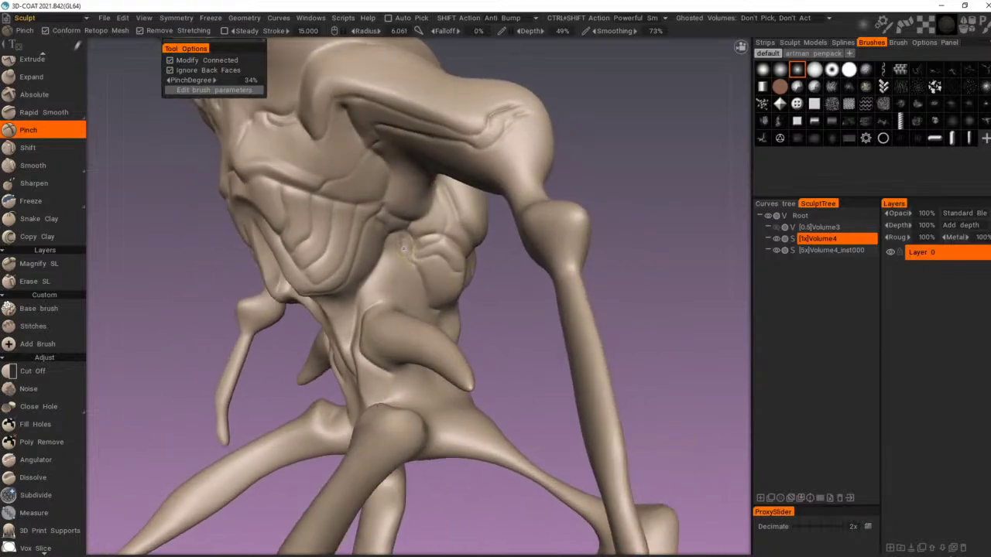
left_click_drag(393, 239, 397, 253)
left_click_drag(423, 267, 444, 270, "alt")
Step: Try a dark grey metallic shader on the creature
right_click_drag(444, 270, 425, 289, "alt")
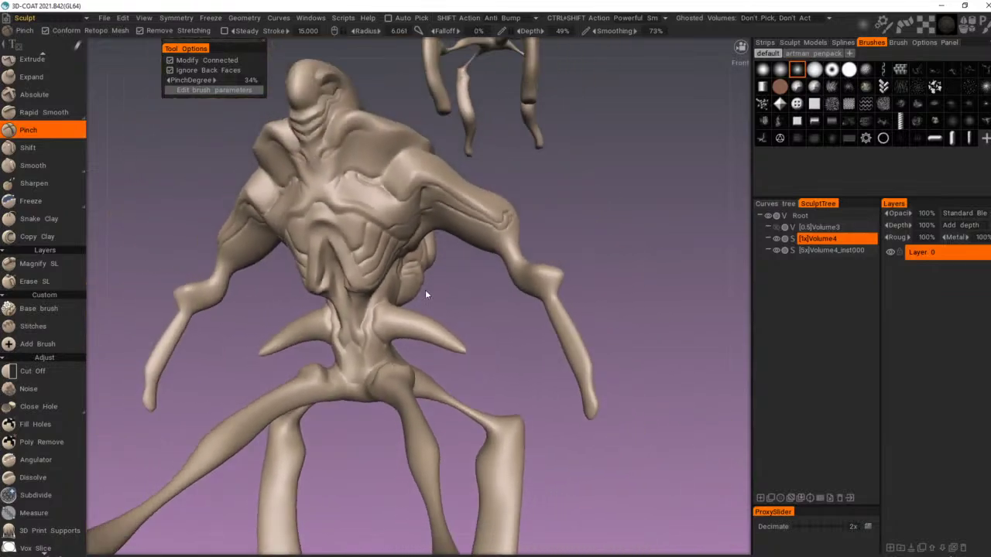
left_click_drag(425, 290, 577, 288, "alt")
right_click_drag(577, 288, 514, 303, "alt")
left_click_drag(515, 302, 433, 301, "alt")
middle_click_drag(434, 306, 484, 228)
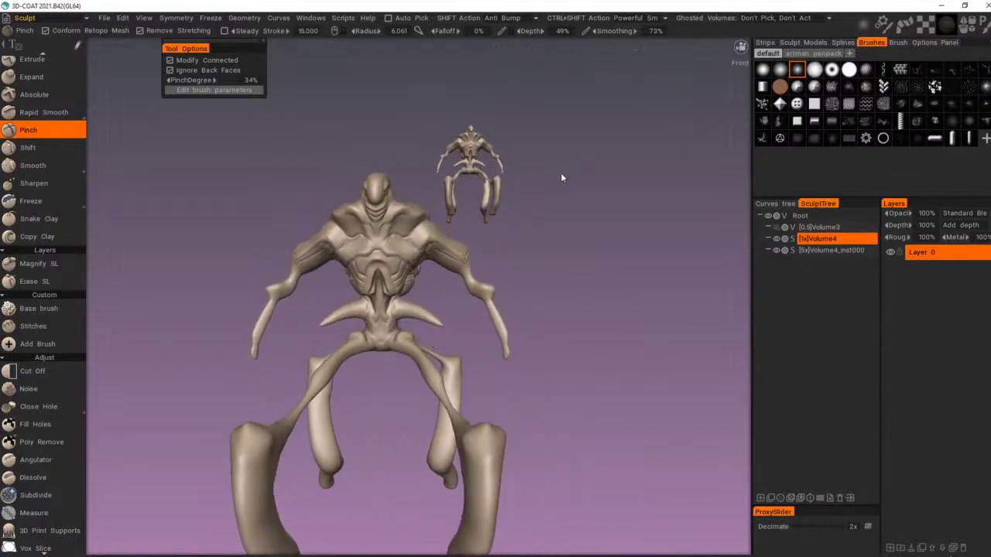
left_click_drag(561, 175, 564, 172)
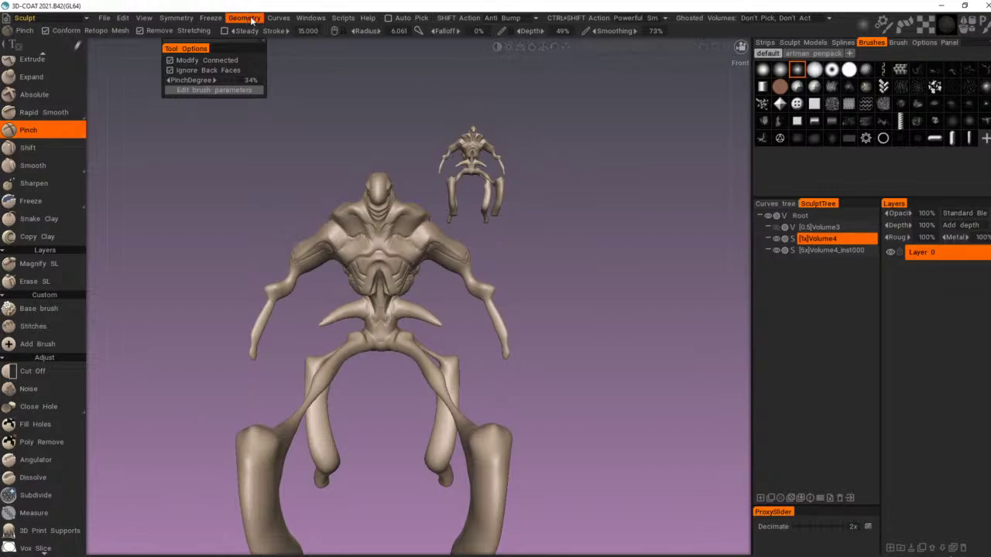
left_click(311, 18)
mouse_move(335, 38)
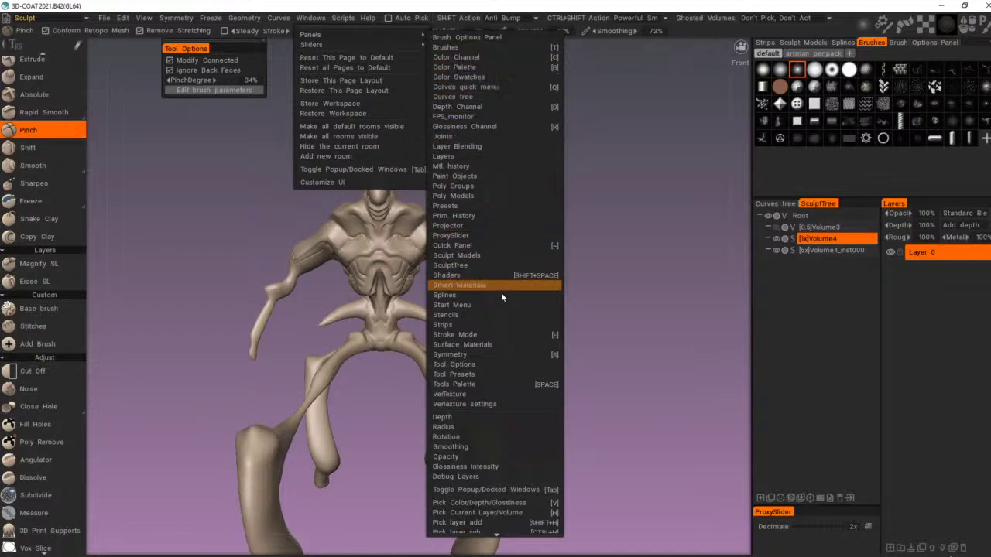
left_click(631, 205)
key("shift+space")
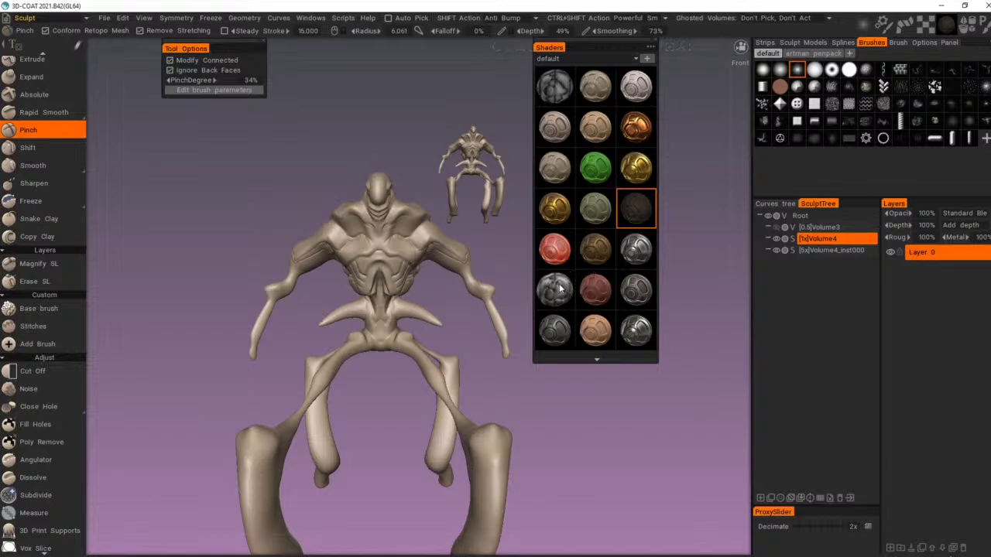
left_click(633, 289)
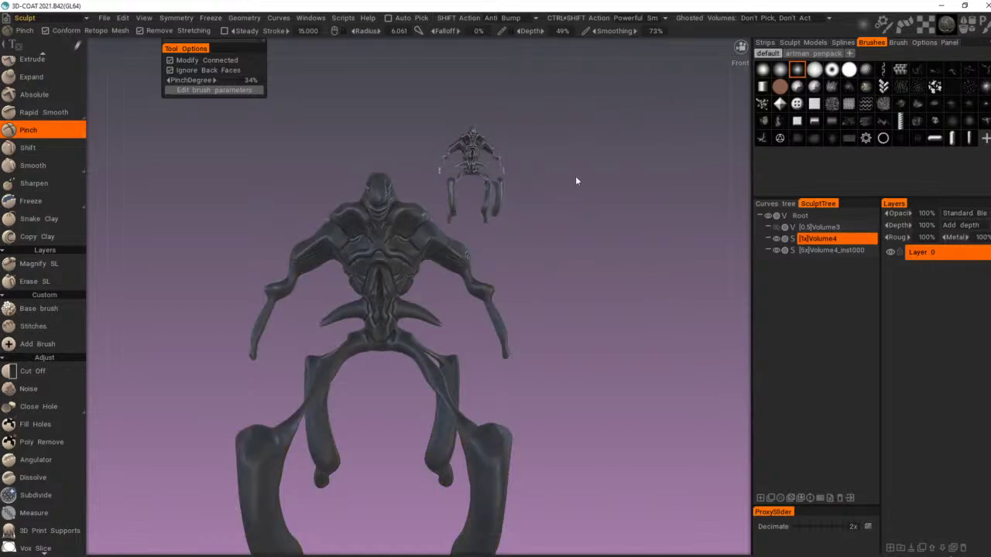
Step: Apply the tan clay shader to the creature and check the creases from several angles
key("shift+space")
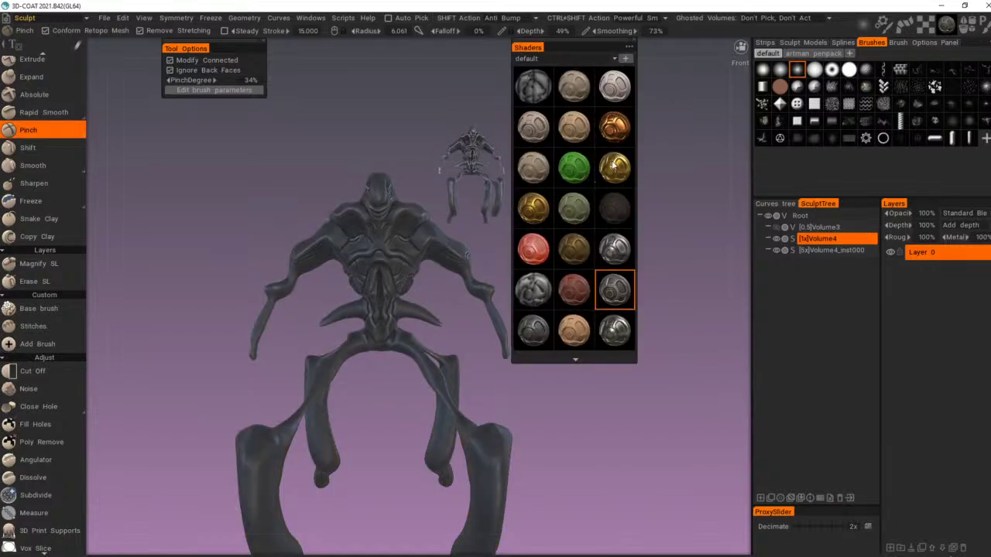
left_click(583, 131)
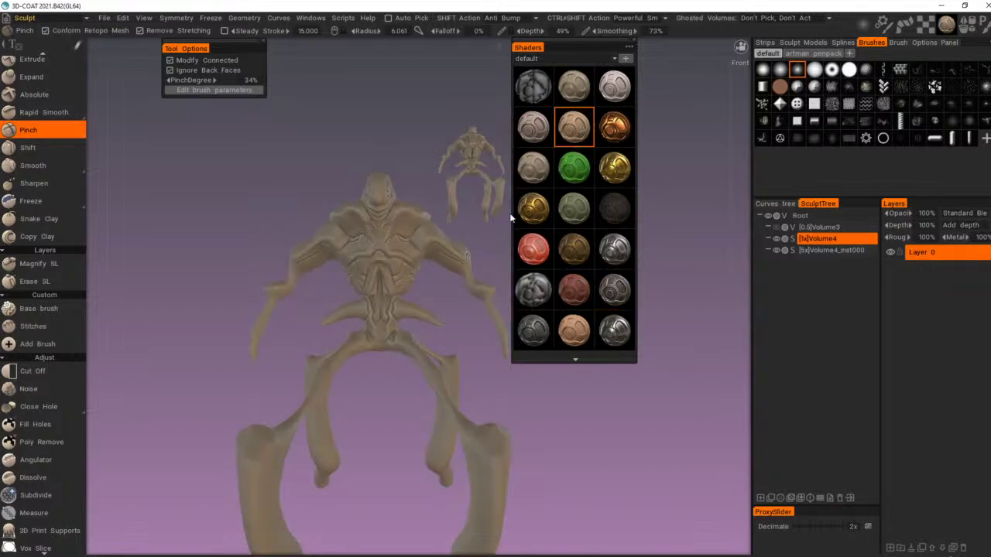
left_click_drag(507, 220, 401, 263, "alt")
right_click_drag(400, 263, 433, 235, "alt")
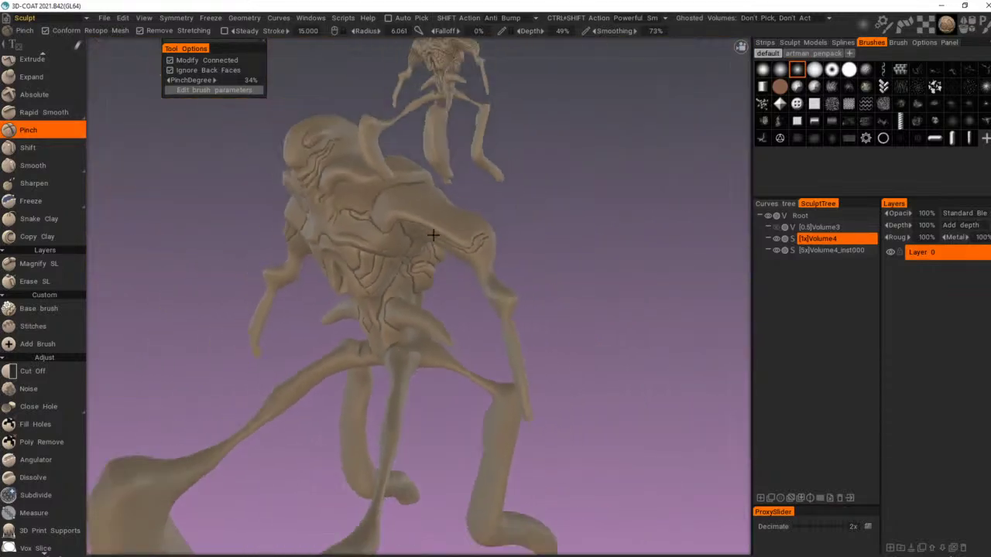
left_click_drag(507, 203, 538, 204, "alt")
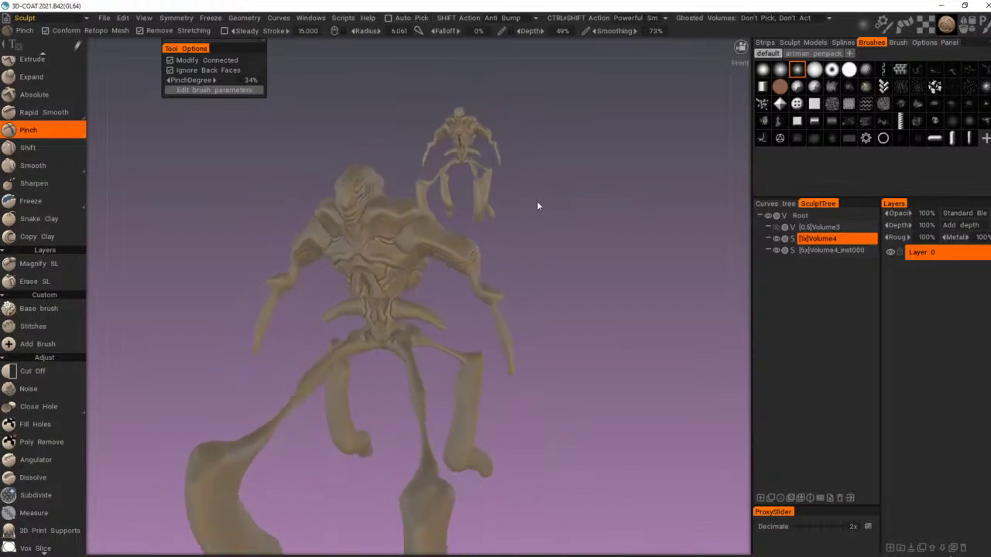
Step: Try the white, pinkish Clay, matte beige and dark grey metallic shaders on the creature
key("3")
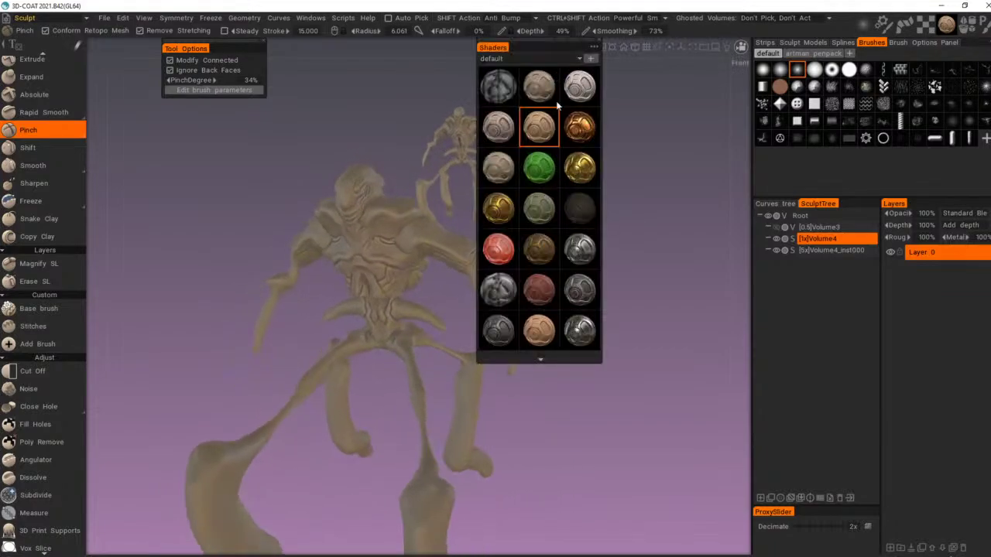
left_click(581, 87)
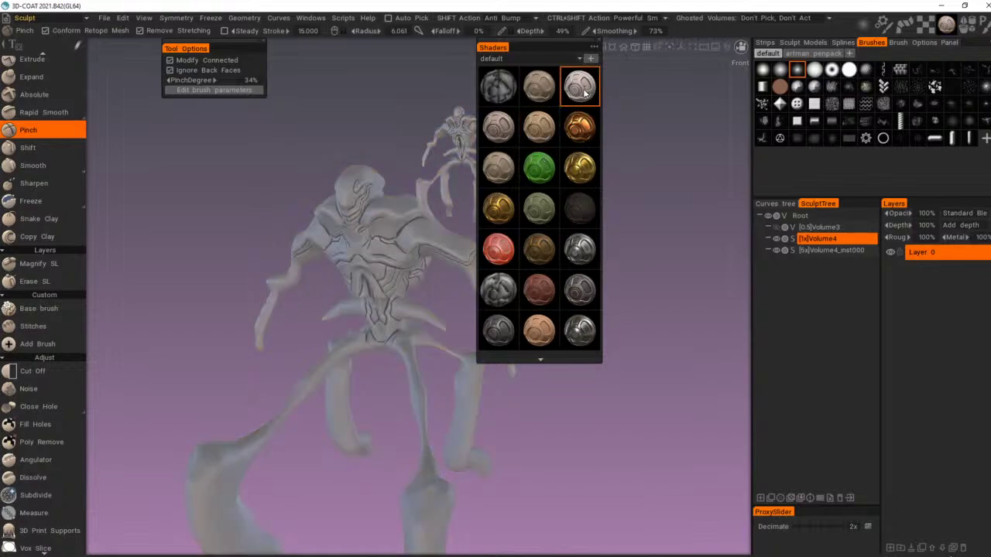
left_click(507, 132)
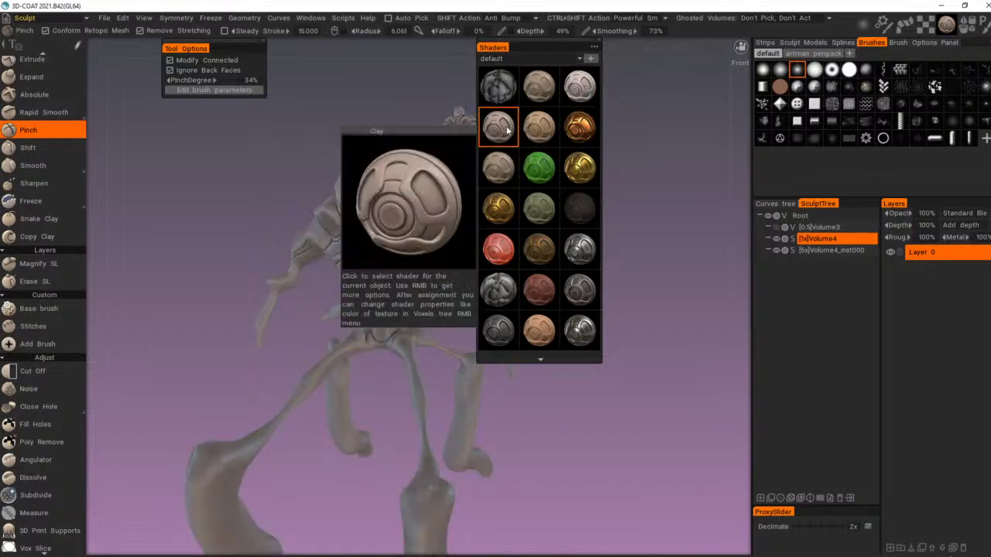
left_click(507, 171)
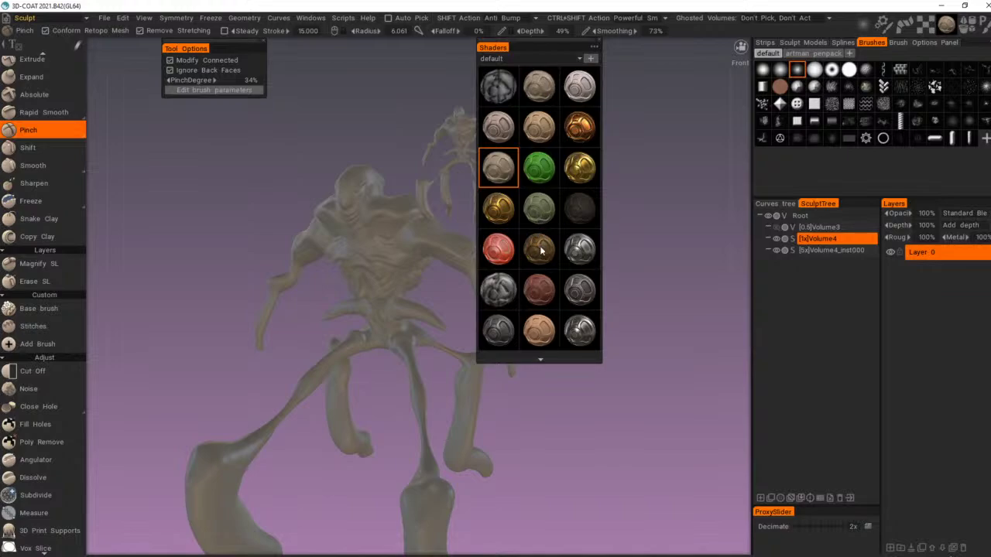
left_click(577, 290)
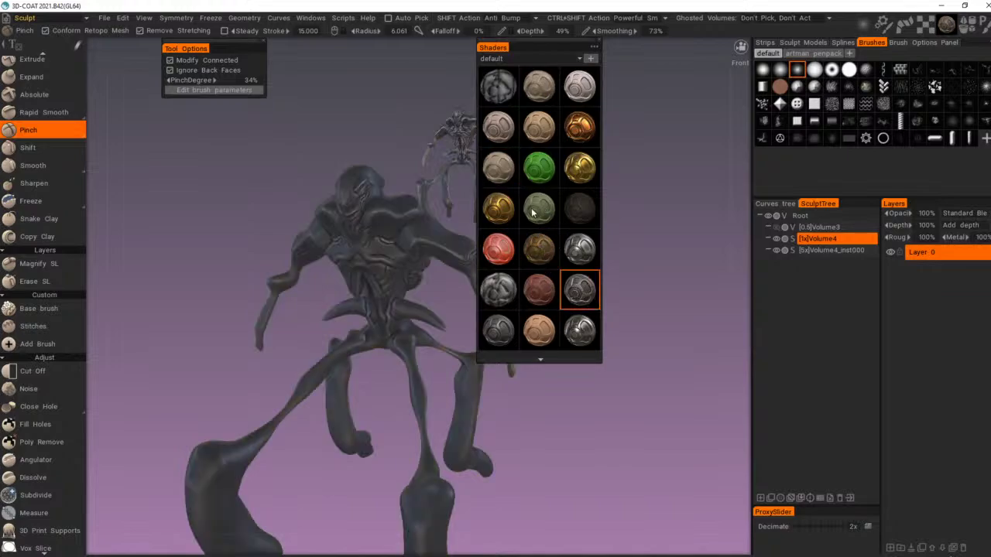
Step: Try the darker gold metallic shader on the creature and check its creases from several angles
left_click(505, 211)
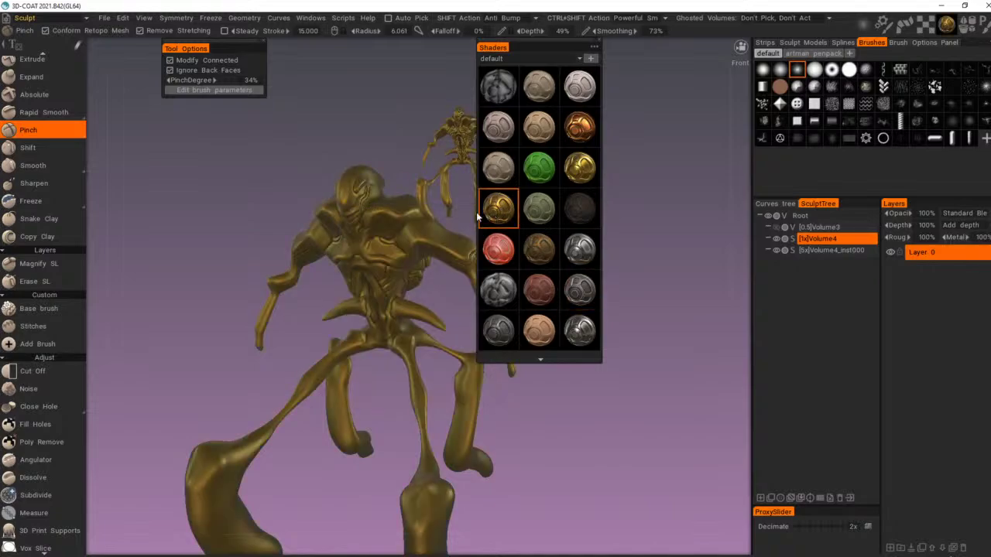
left_click_drag(323, 145, 457, 97)
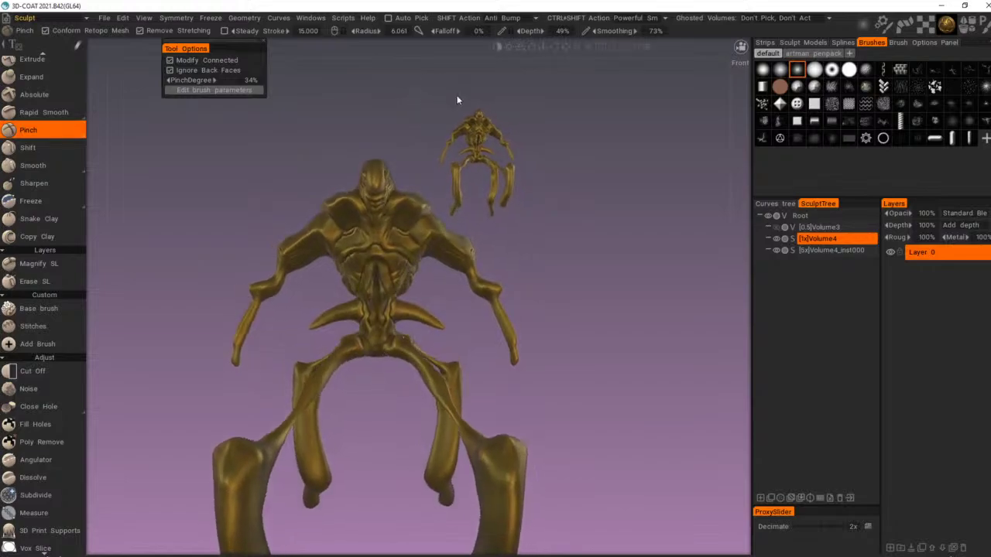
scroll(447, 218, "down", 4)
left_click_drag(373, 228, 498, 281)
scroll(500, 239, "up", 4)
left_click_drag(529, 256, 502, 246)
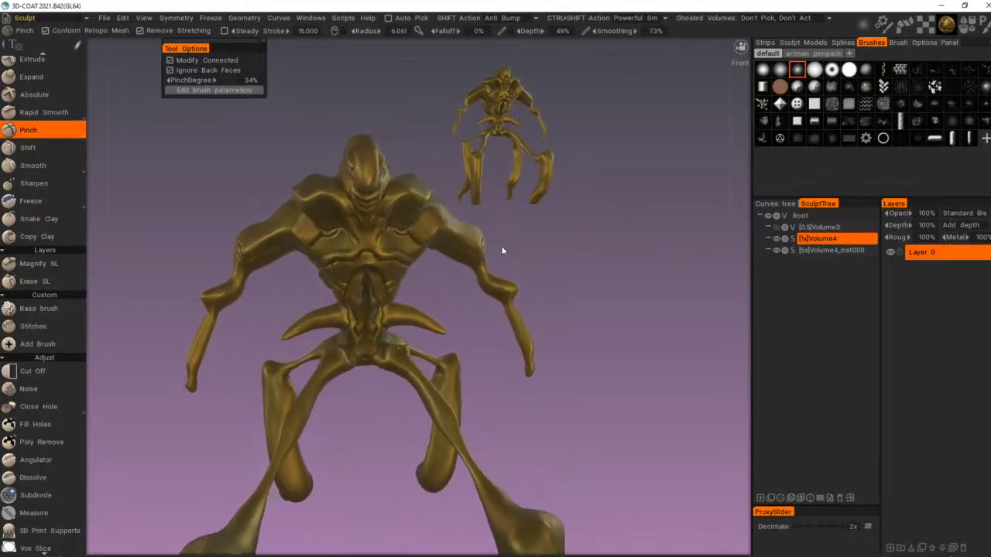
Step: Turn on Cast Shadows to check the gold creature with shadows, and turn the option off again
left_click(244, 17)
left_click(269, 347)
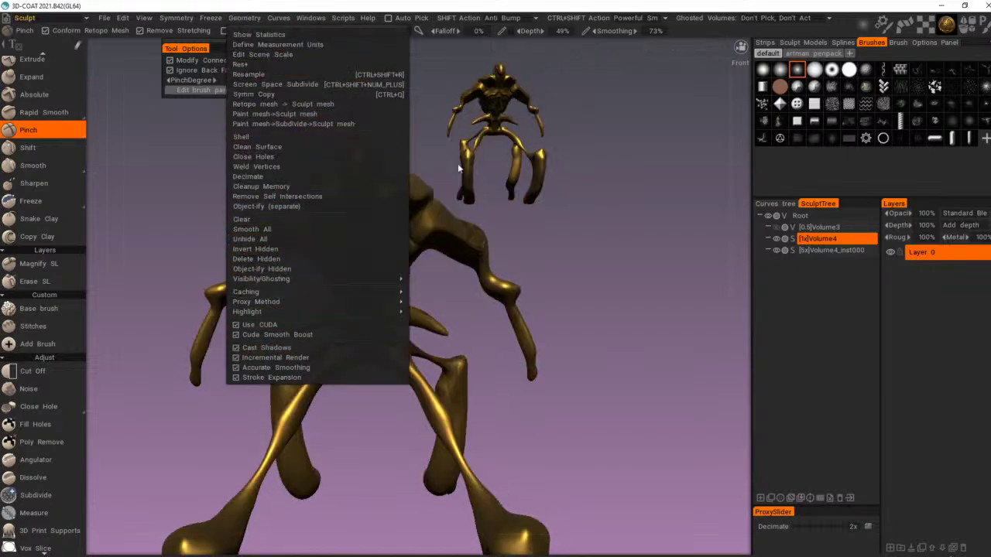
mouse_move(550, 184)
left_mouse_down()
mouse_move(401, 190)
mouse_move(587, 187)
mouse_move(570, 195)
mouse_move(678, 172)
mouse_move(540, 167)
mouse_move(537, 188)
left_mouse_up()
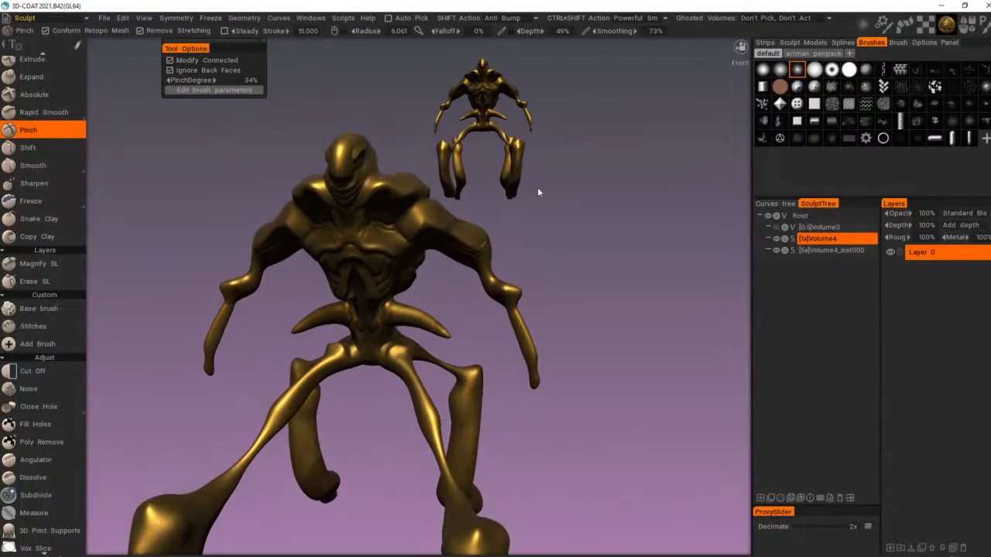
left_click(245, 21)
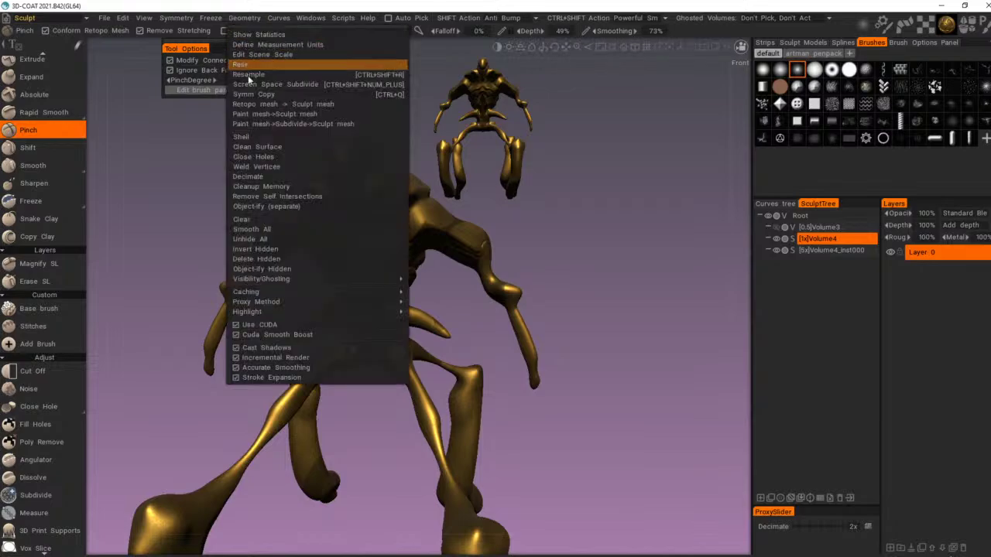
left_click(270, 350)
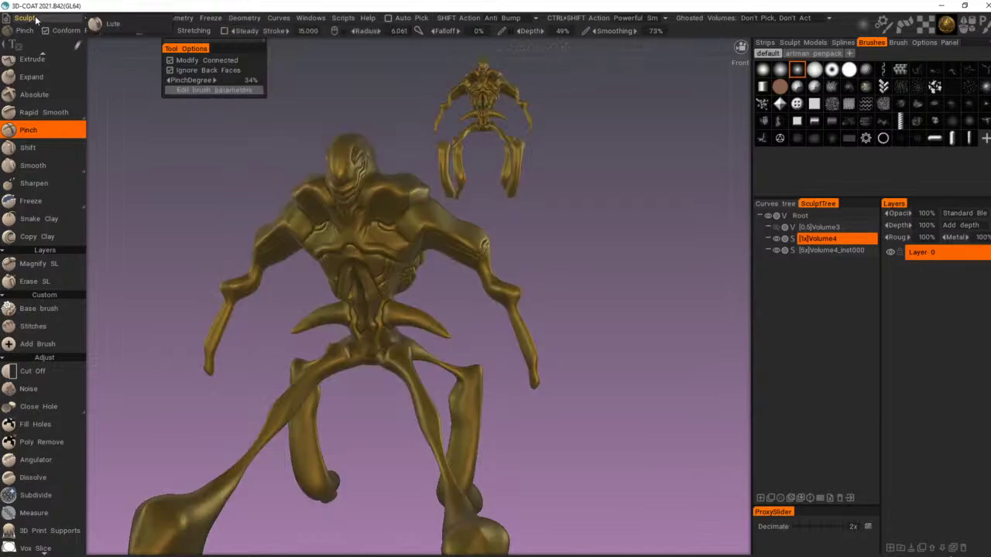
Step: Switch to the Render workspace and add an extra light with a rotation angle of about 97.2
left_click(36, 20)
left_click(67, 81)
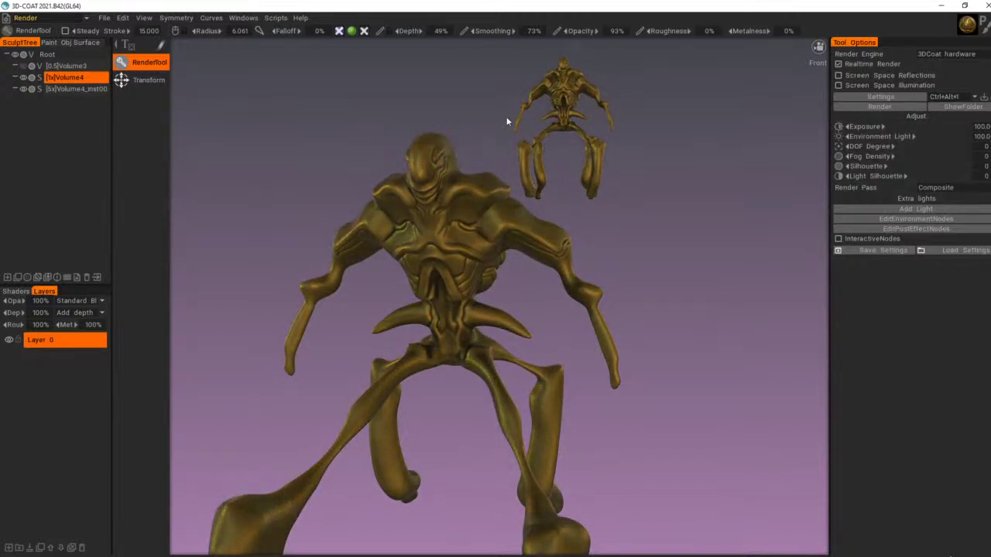
left_click(916, 209)
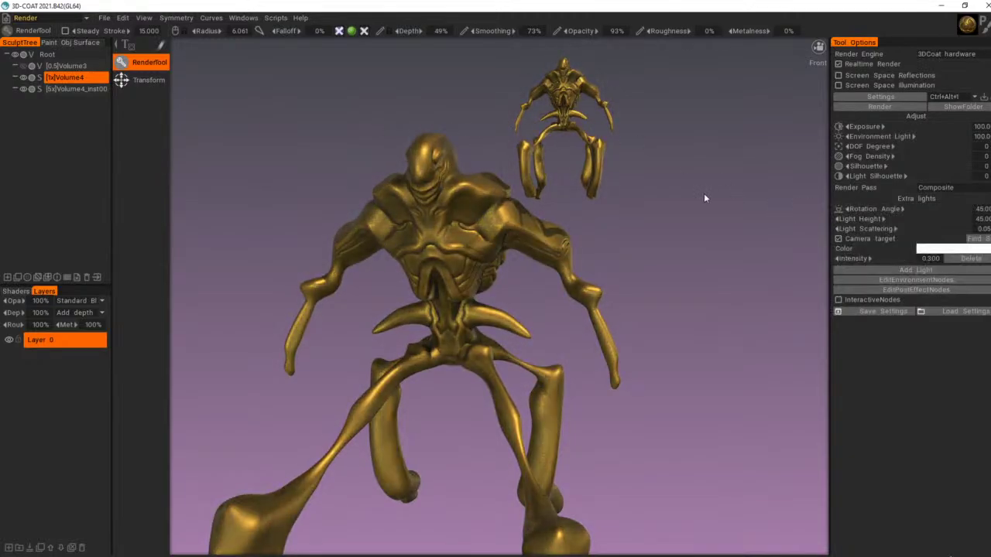
mouse_move(930, 206)
left_mouse_down()
mouse_move(940, 204)
mouse_move(926, 219)
left_mouse_up()
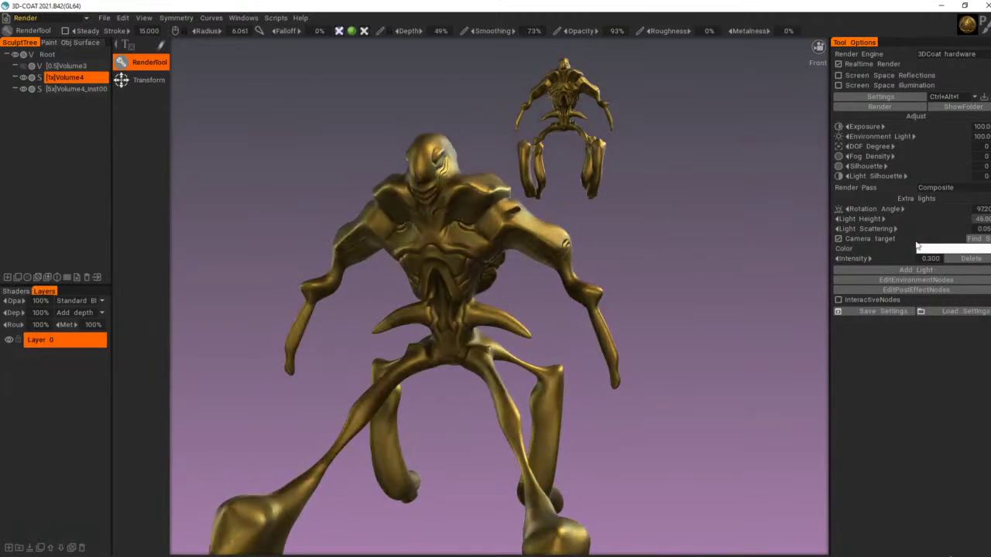
Step: Load the saved render lighting from GavinLightSetup3.Xml
left_click(951, 311)
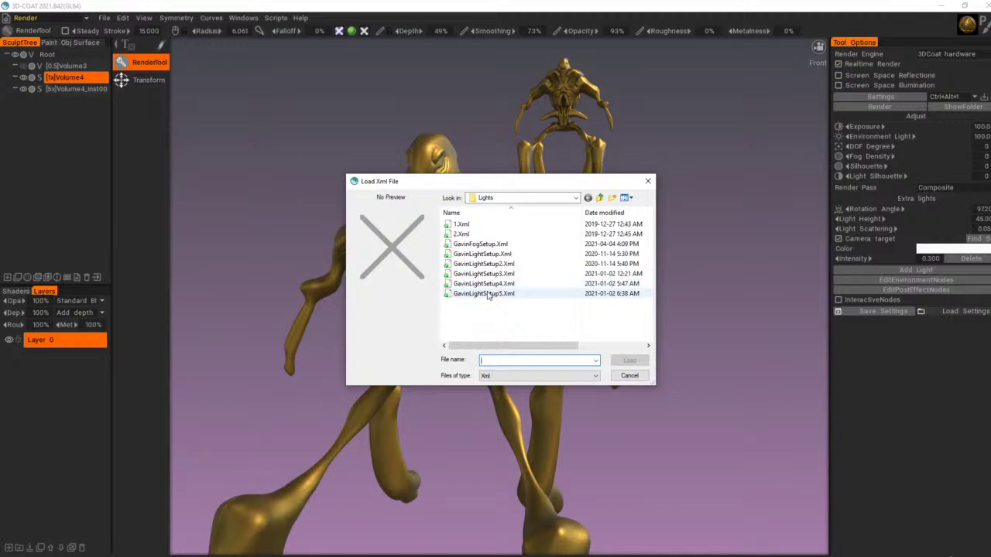
left_click(483, 274)
left_click(630, 362)
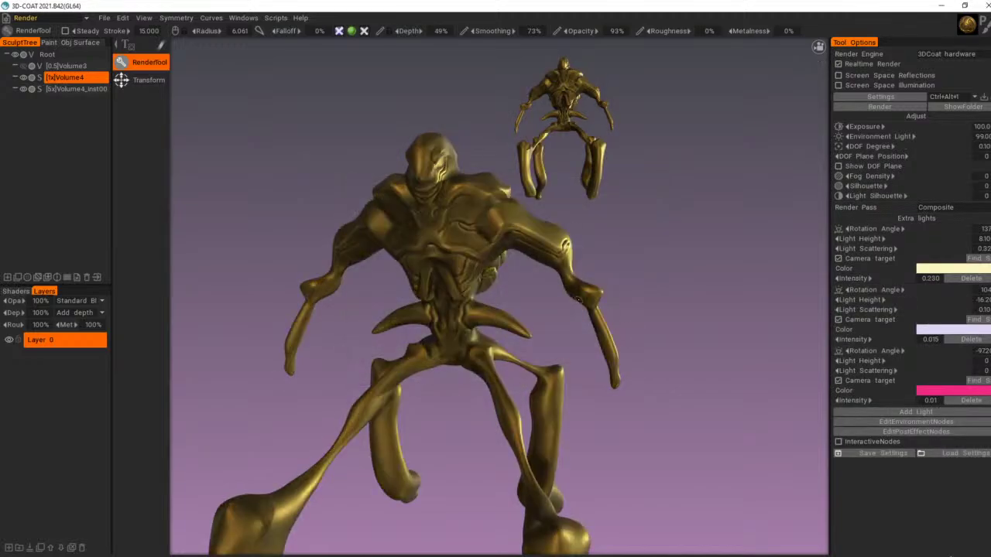
Step: Apply the matte beige shader to the creature in place of the gold one
left_click_drag(692, 283, 685, 277)
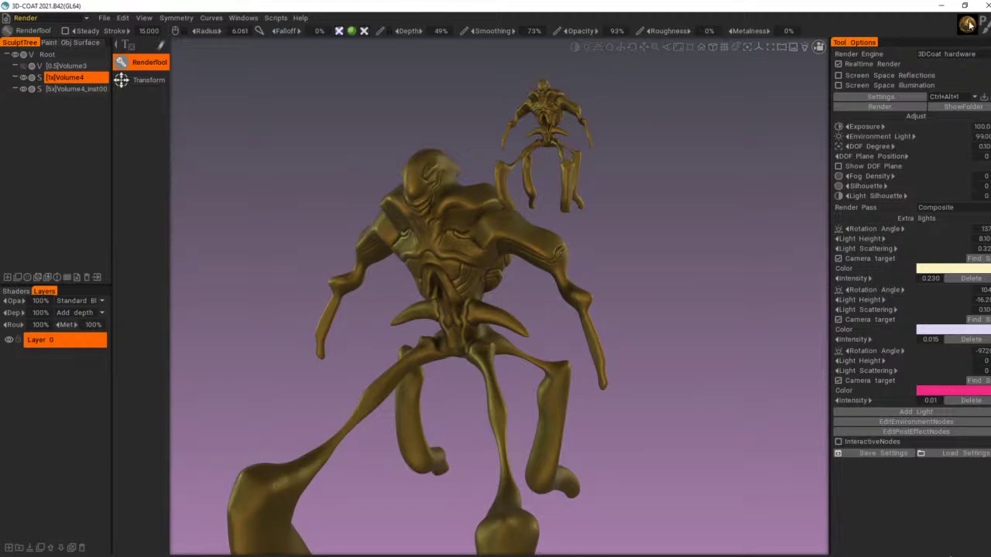
mouse_move(969, 24)
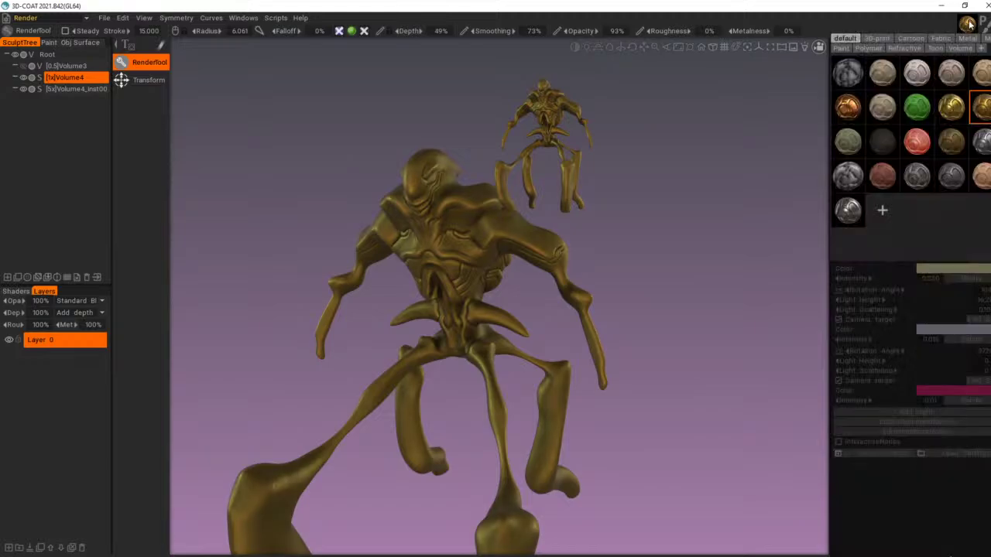
left_click(886, 112)
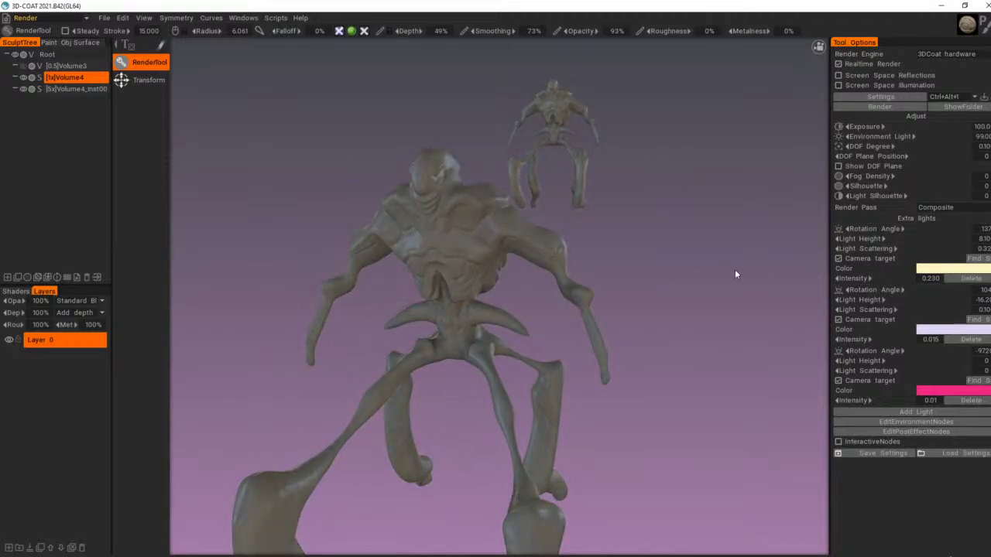
Step: Try an intensity of 100 on the pale lavender light, and reduce it to 0.52
left_click(932, 341)
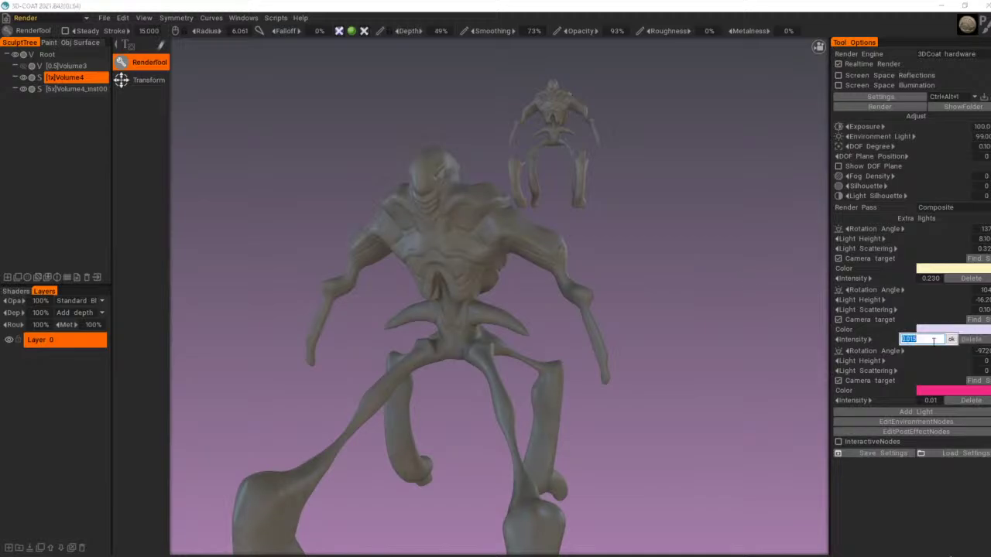
type("100")
key("Return")
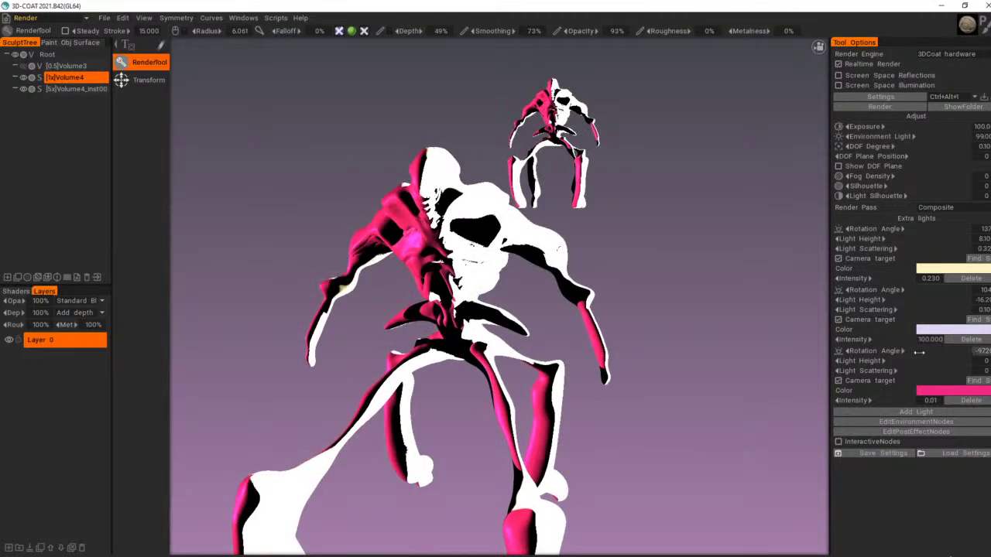
left_click(929, 340)
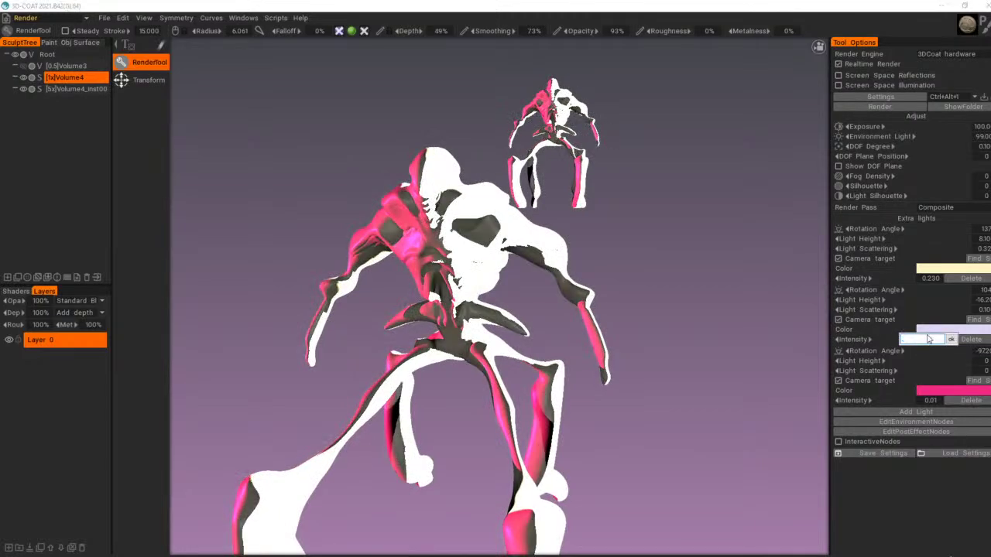
type(".52")
key("Return")
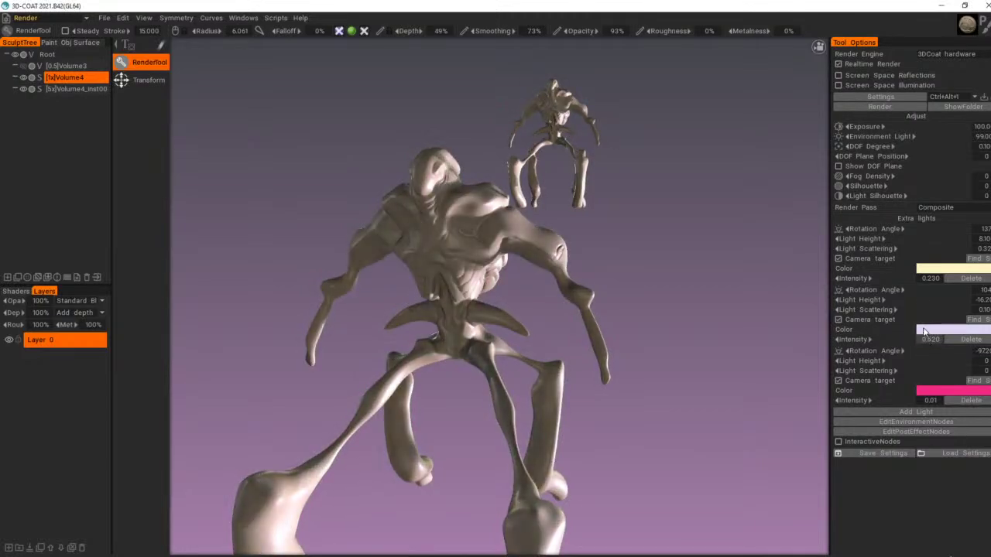
Step: Set the pale yellow light's intensity to 0.5 and the pink light's intensity to 0.1
left_click(938, 279)
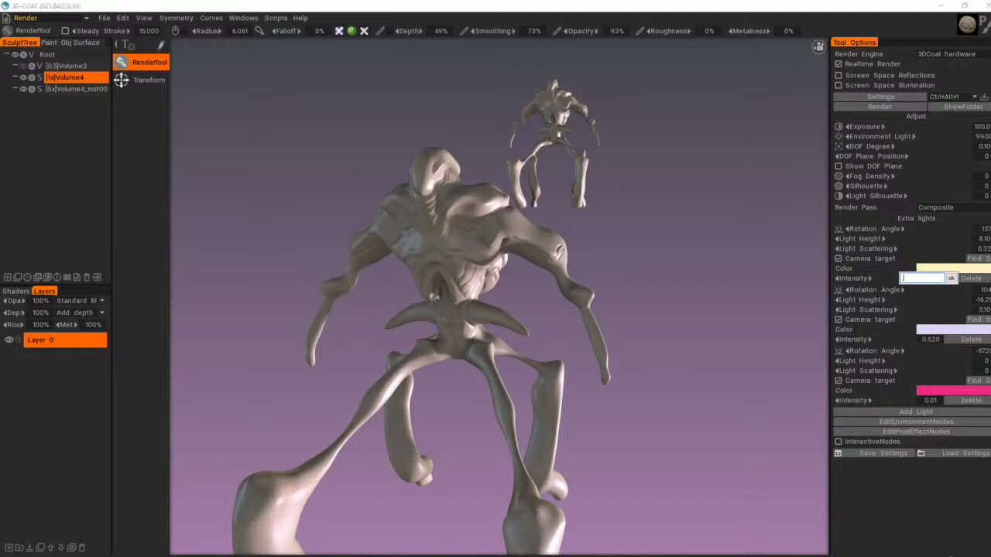
key("Return")
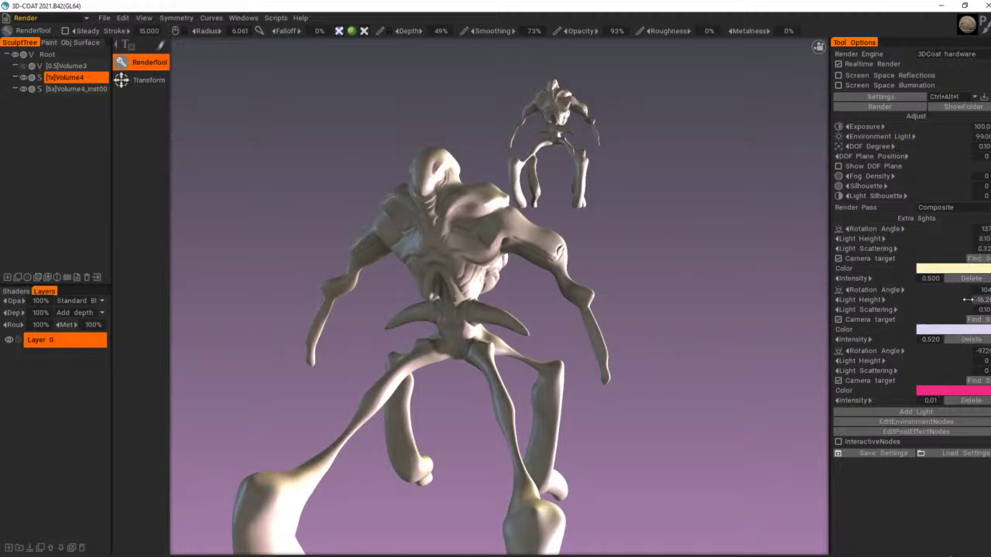
double_click(928, 400)
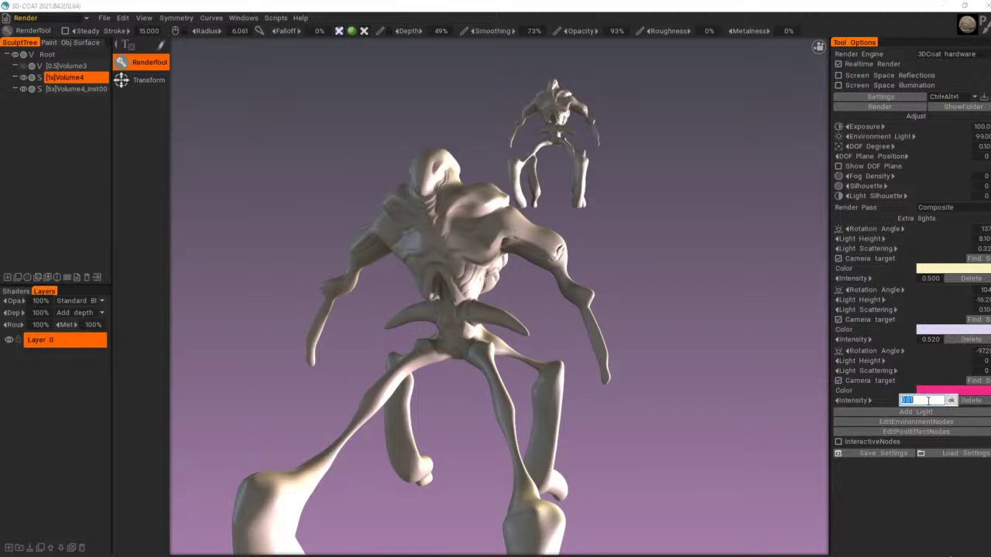
type(".1")
key("Return")
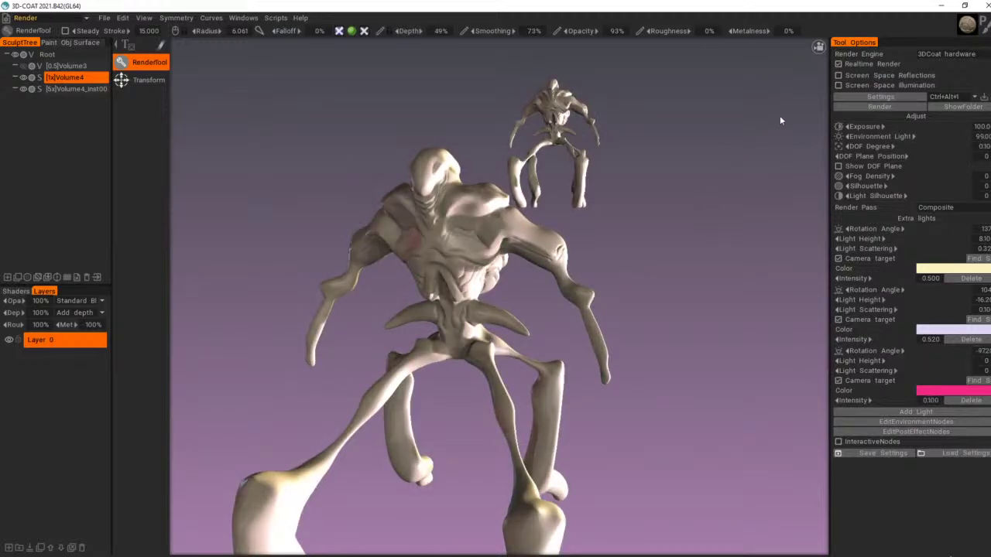
Step: Enable Screen Space Reflections and Screen Space Illumination, and check the lit creature as a whole
left_click(839, 76)
left_click(838, 85)
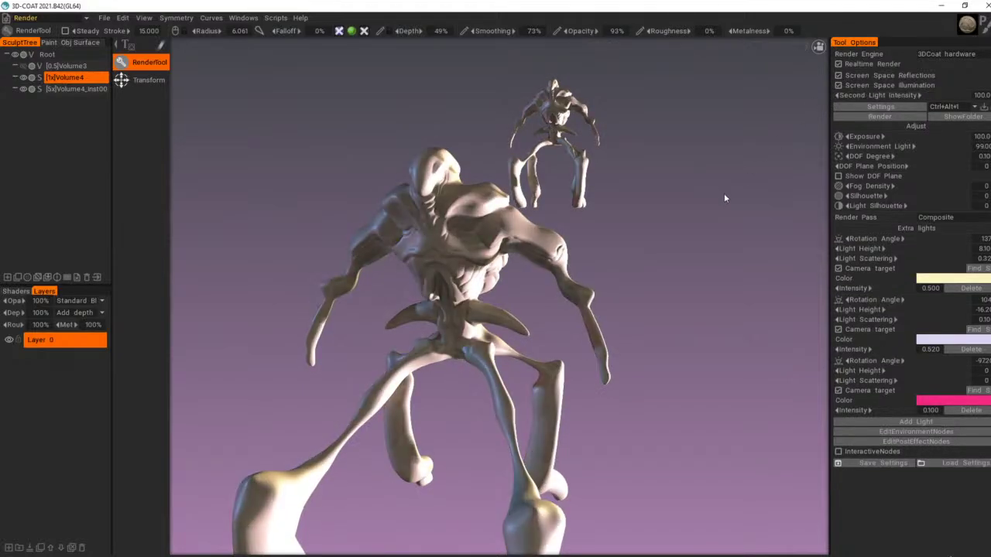
scroll(677, 216, "down", 4)
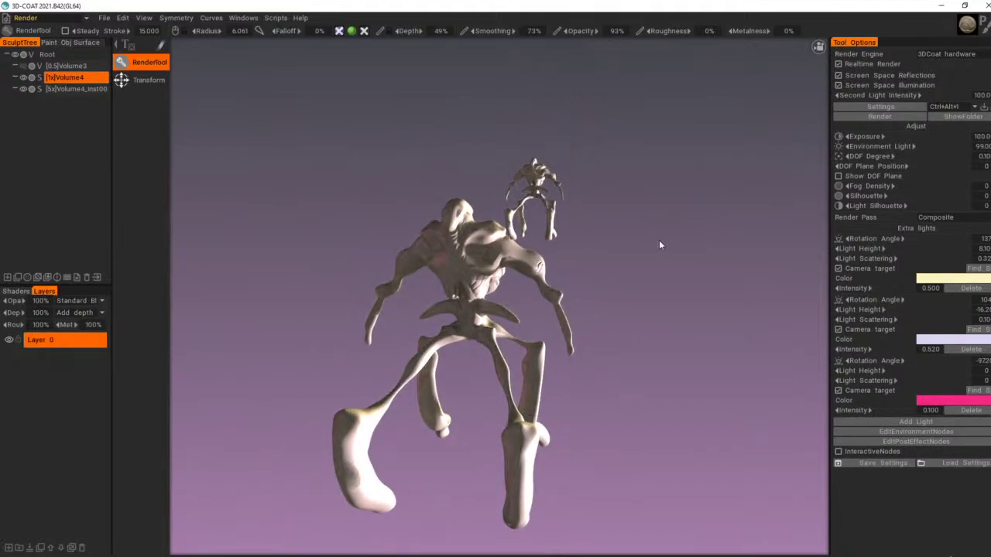
left_click_drag(633, 249, 667, 246)
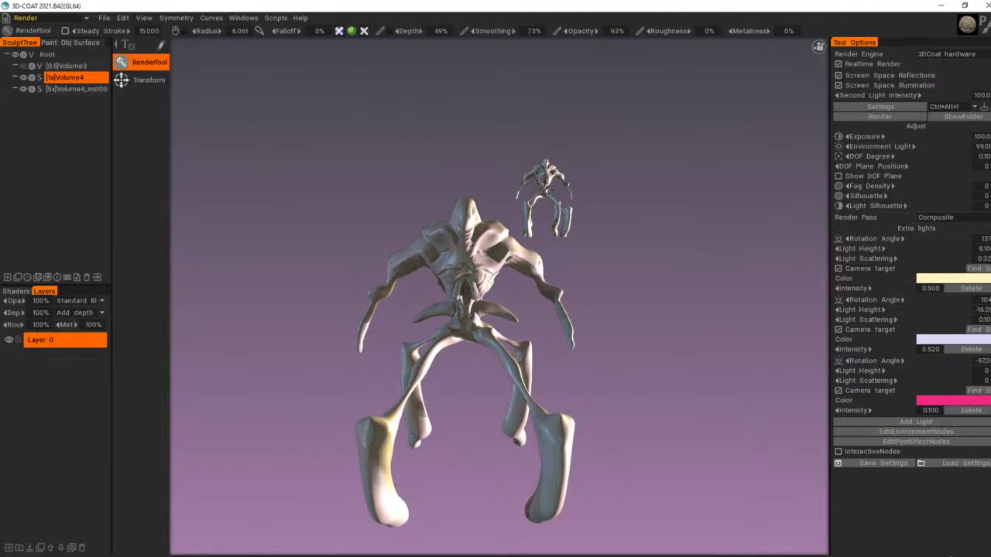
Step: Load the render setup GavinFogSetup.Xml and inspect the creature in the fog from closer up
left_click(955, 462)
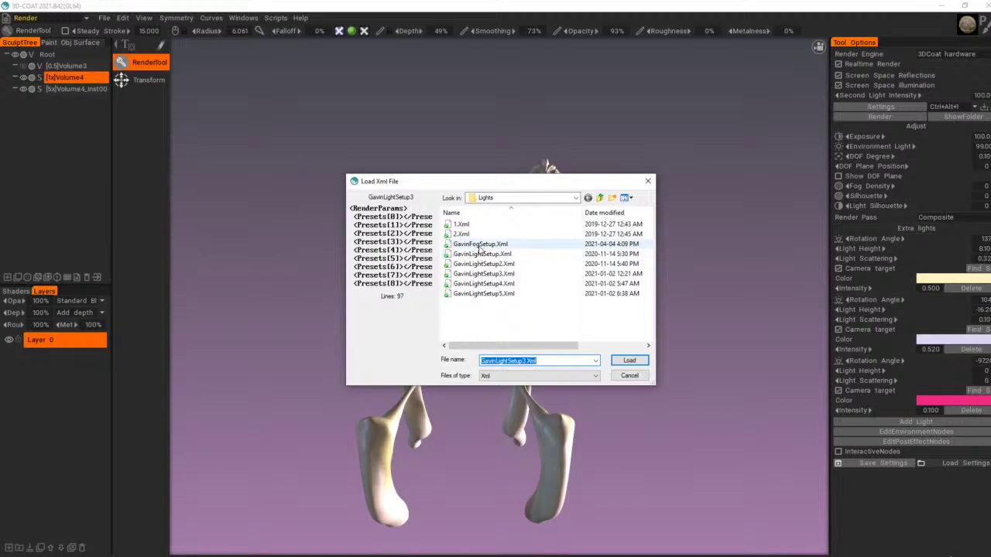
left_click(482, 245)
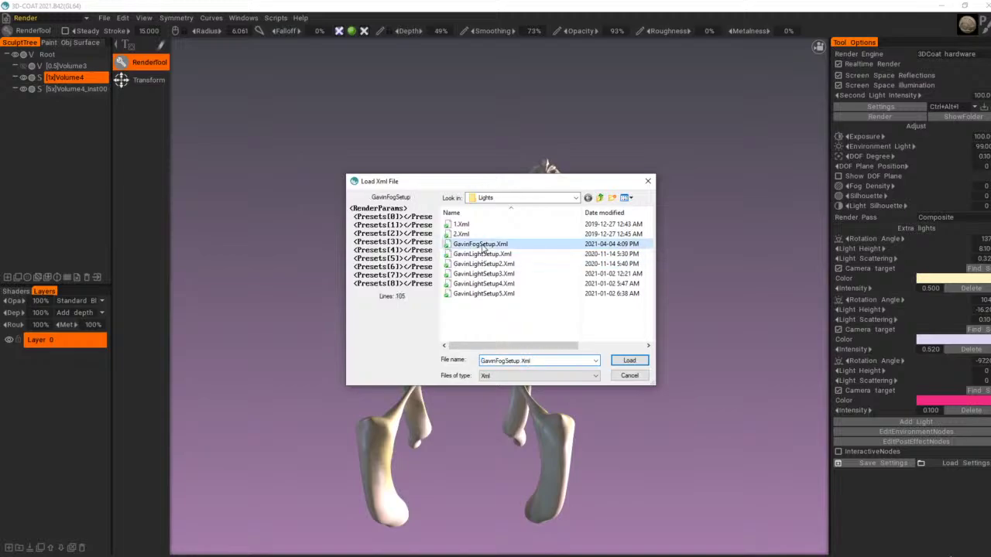
left_click(629, 360)
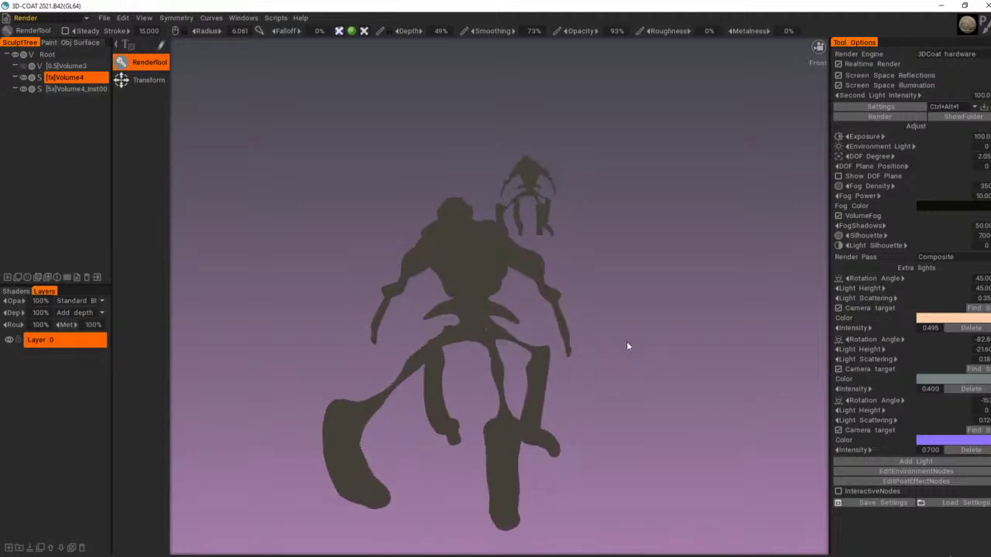
right_click_drag(657, 337, 698, 387)
left_click_drag(698, 387, 749, 359)
middle_click_drag(742, 361, 764, 314)
right_click_drag(765, 315, 758, 318)
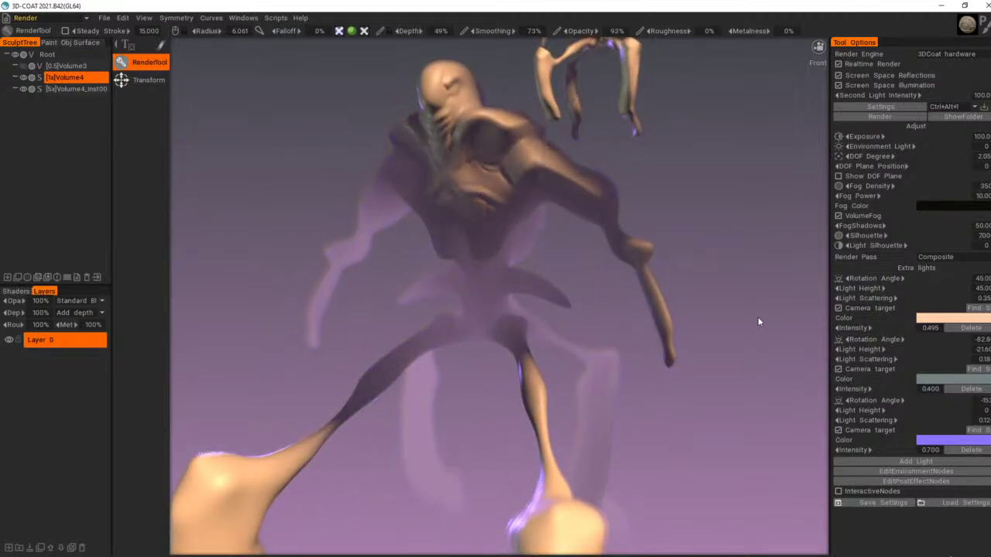
Step: Examine how the fog and its shadows fall on the creature from the front, the back, the side and a distance
left_click_drag(758, 301, 472, 275)
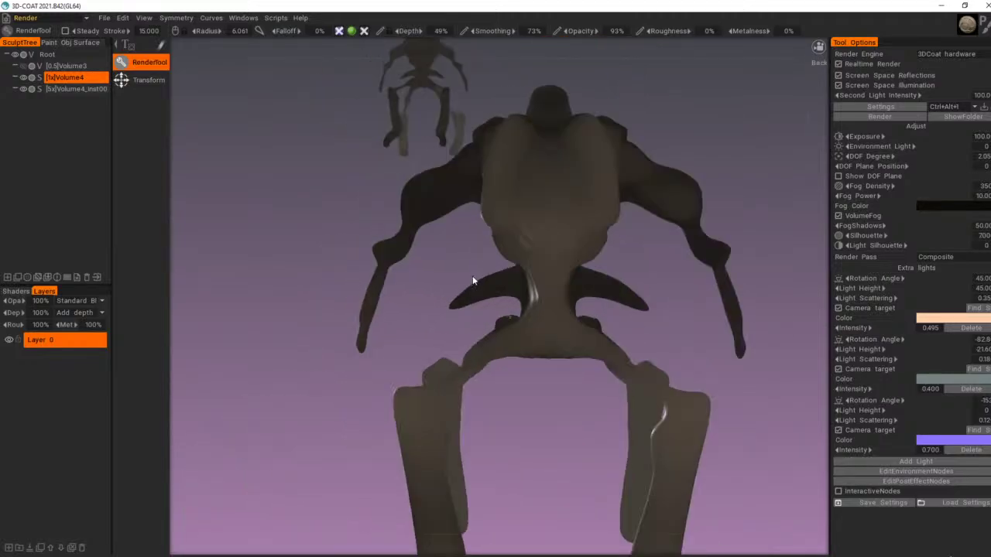
left_click_drag(680, 306, 329, 304)
left_click_drag(730, 350, 637, 347)
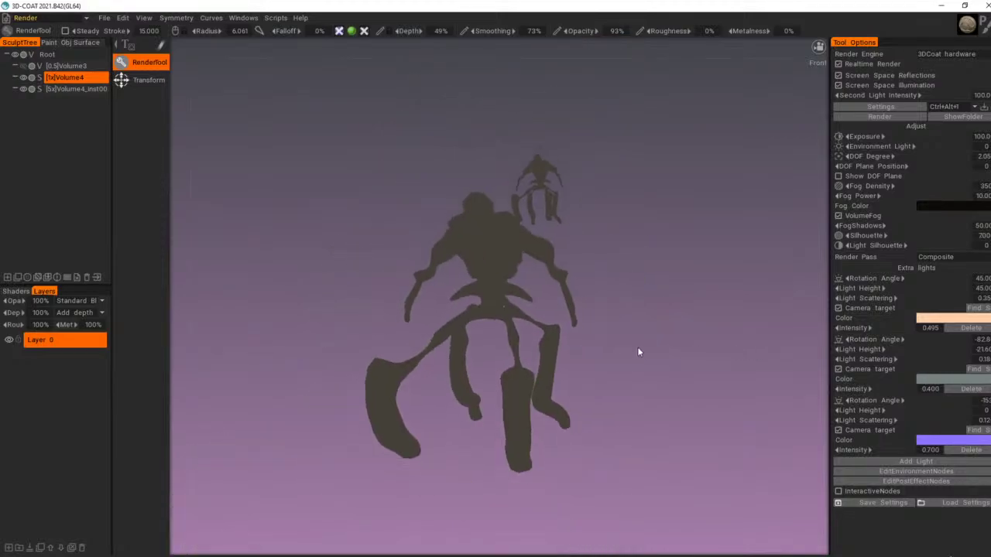
right_click_drag(684, 361, 738, 393)
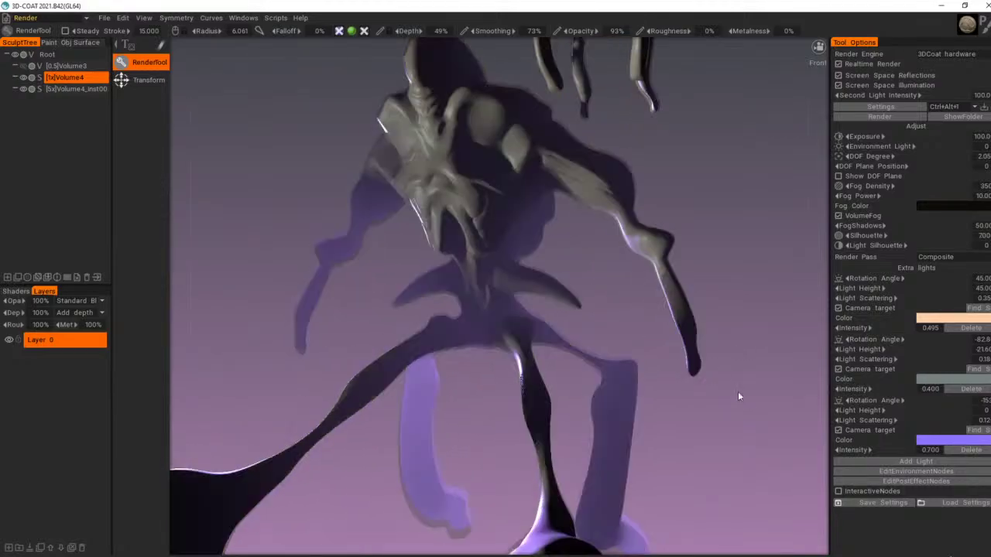
middle_click_drag(604, 298, 626, 380)
mouse_move(740, 290)
left_mouse_down()
mouse_move(777, 287)
mouse_move(738, 275)
mouse_move(784, 280)
mouse_move(724, 275)
mouse_move(736, 298)
left_mouse_up()
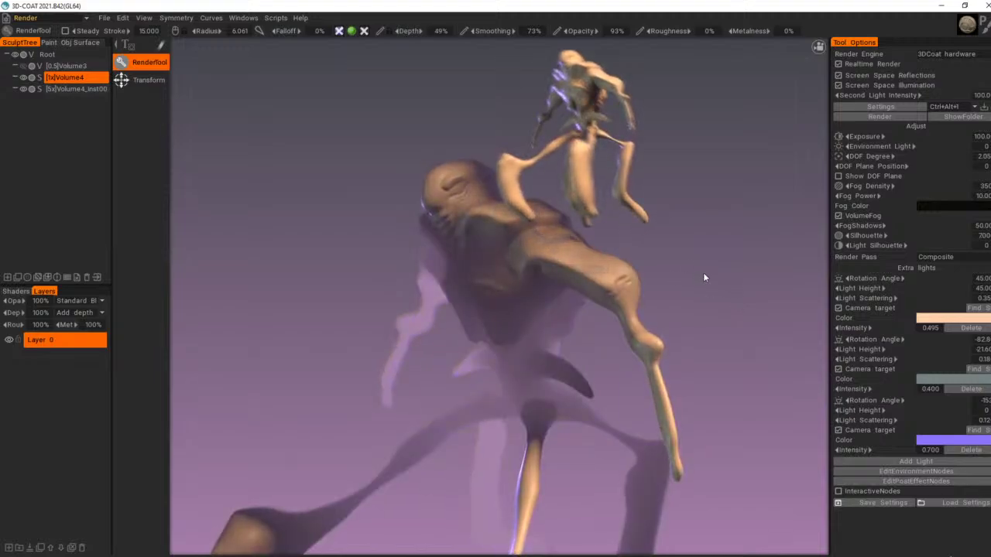
left_click_drag(703, 273, 574, 268)
left_click_drag(341, 357, 542, 350)
left_click_drag(723, 334, 740, 338)
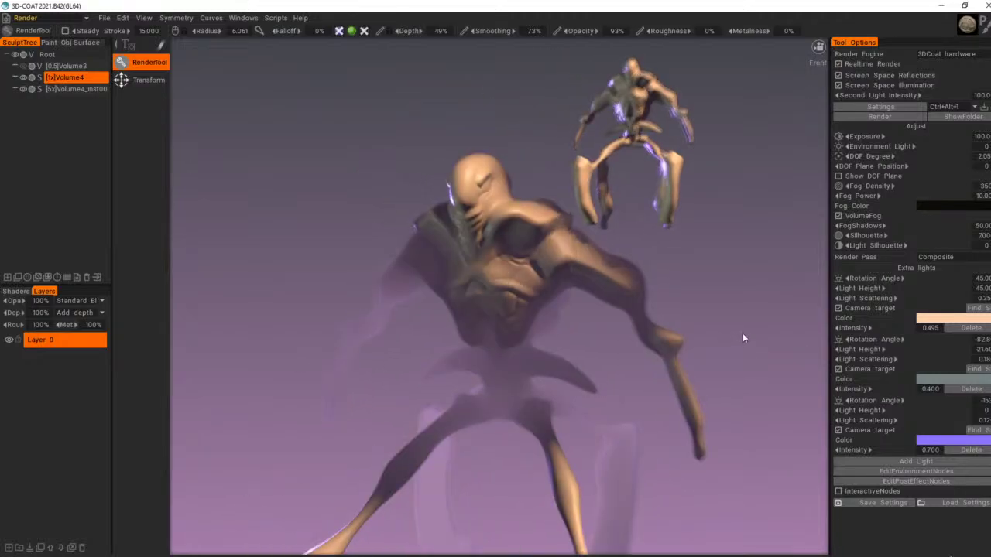
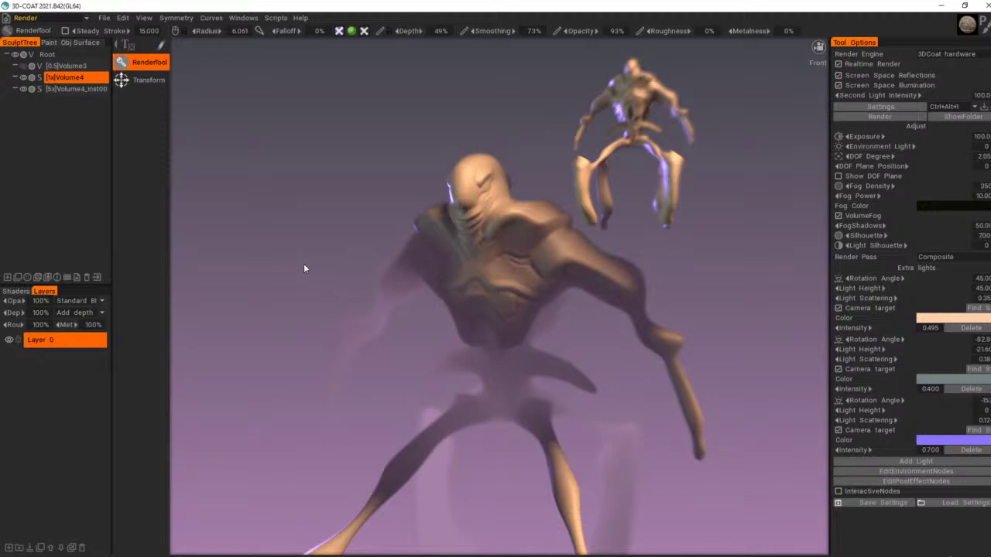
left_click_drag(303, 265, 423, 263)
left_click_drag(736, 298, 766, 310)
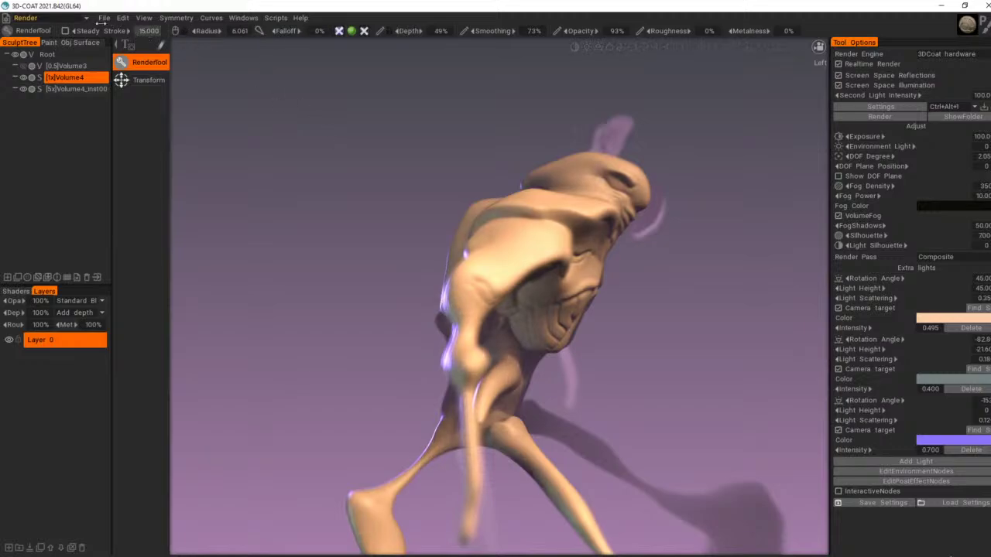
Step: Enable Cast Shadows for the geometry in the Sculpt workspace, and return to the Render workspace
left_click(38, 17)
left_click(33, 73)
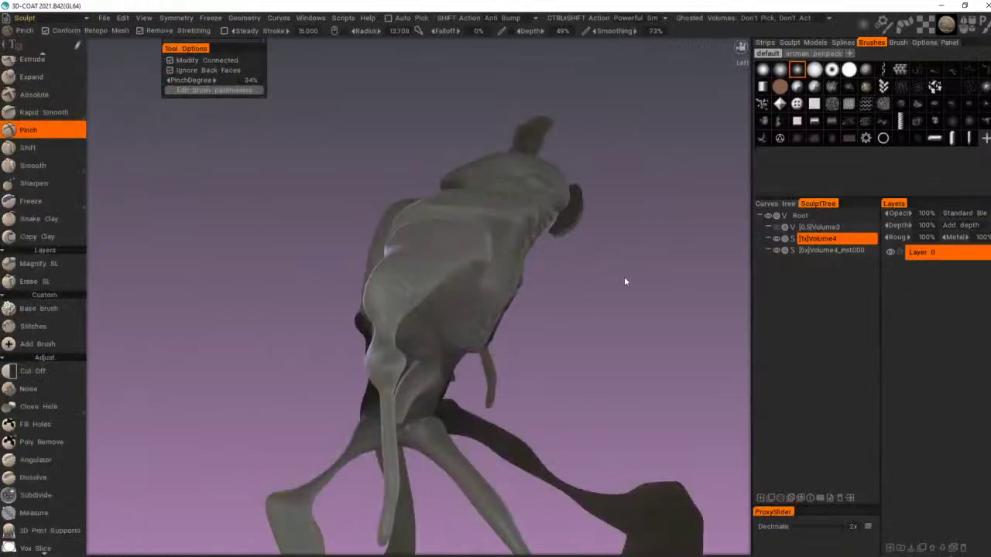
left_click_drag(624, 278, 662, 295)
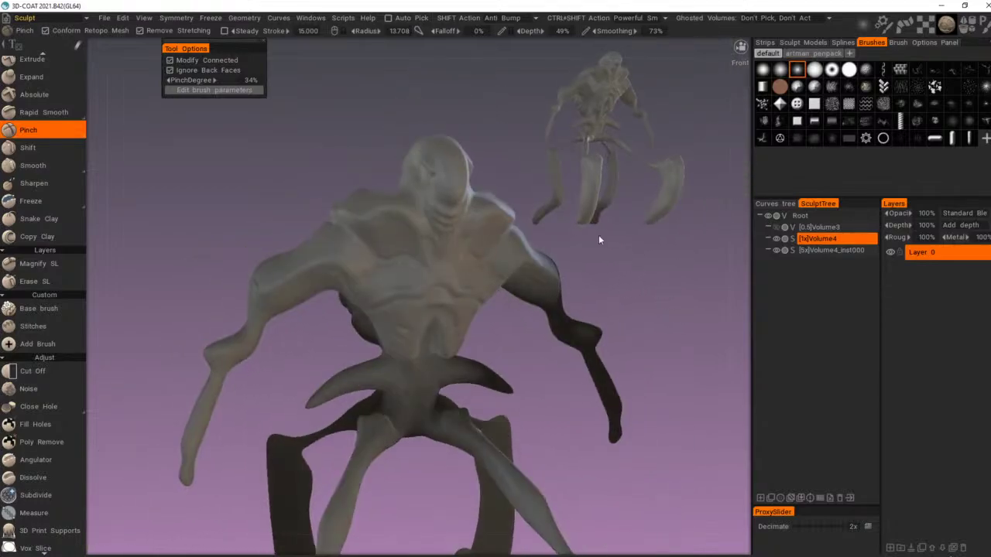
left_click(242, 18)
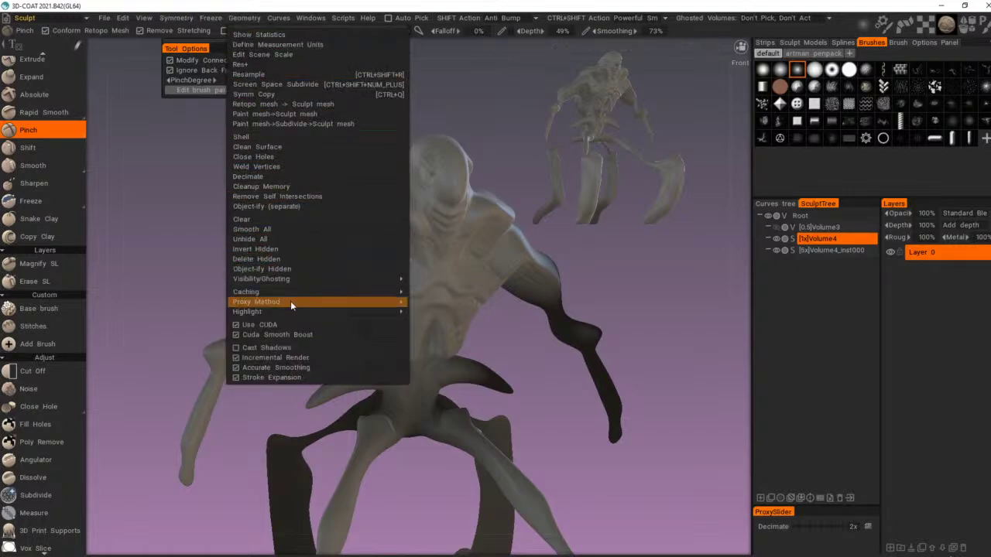
left_click(287, 349)
left_click_drag(699, 389, 680, 363)
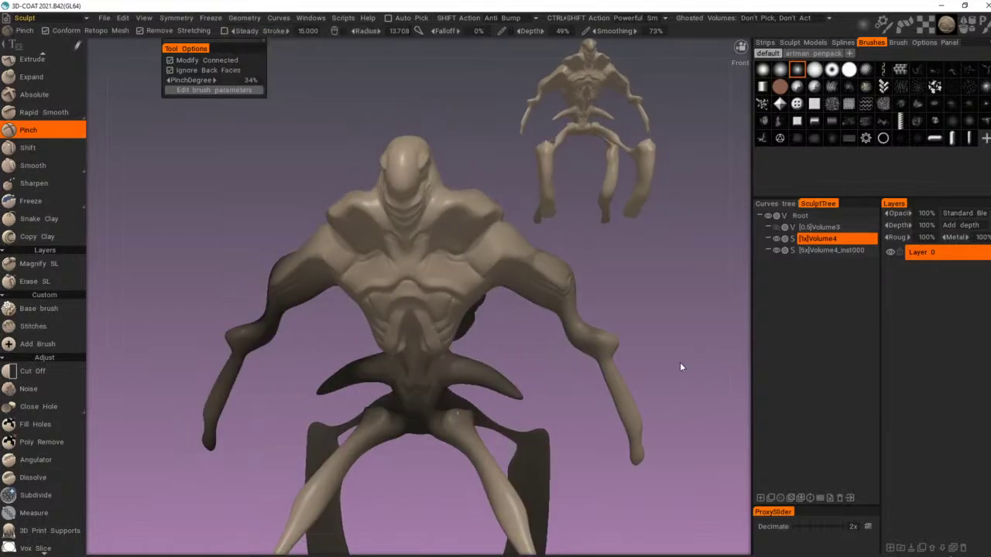
mouse_move(680, 362)
right_mouse_down()
mouse_move(650, 353)
mouse_move(705, 356)
mouse_move(675, 351)
mouse_move(729, 330)
mouse_move(577, 341)
mouse_move(646, 336)
mouse_move(728, 287)
mouse_move(725, 342)
mouse_move(714, 337)
right_mouse_up()
left_click_drag(714, 337, 689, 335)
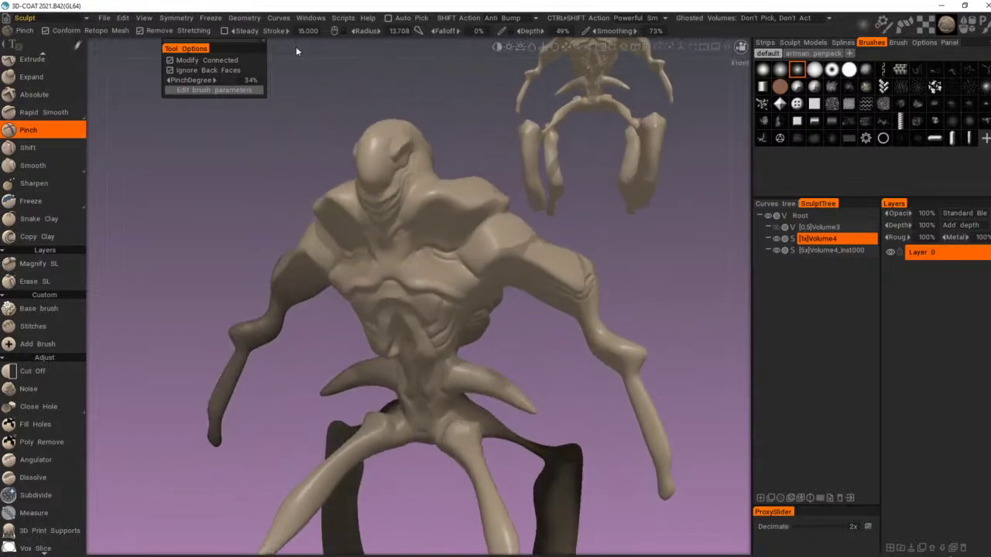
left_click(33, 19)
left_click(41, 82)
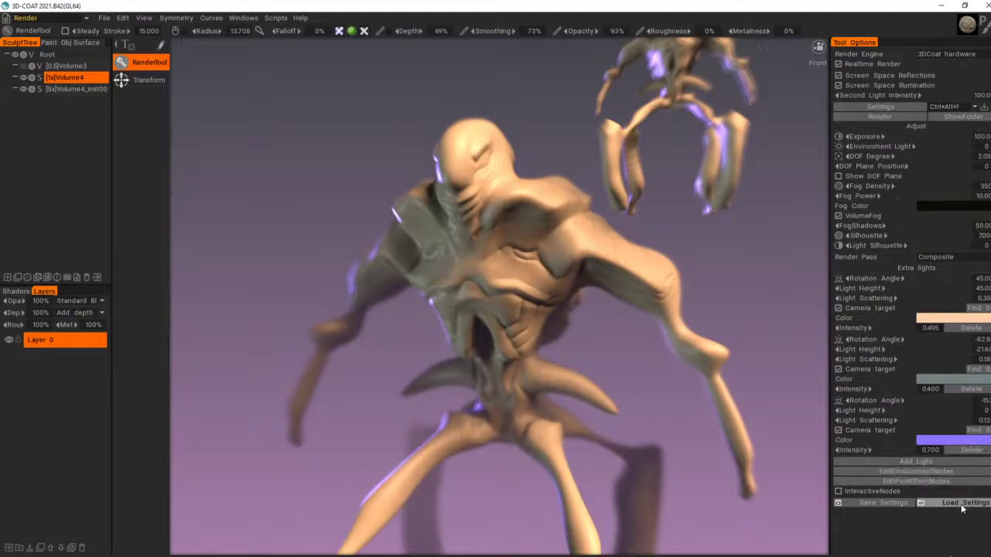
Step: Turn off VolumeFog and inspect the creature from the front at closer range
left_click(839, 216)
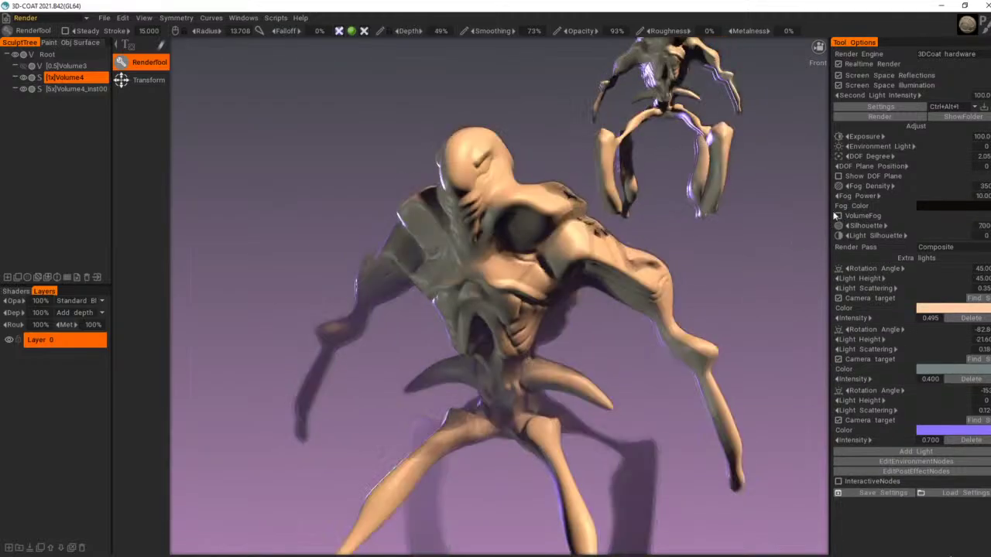
left_click_drag(751, 248, 762, 248)
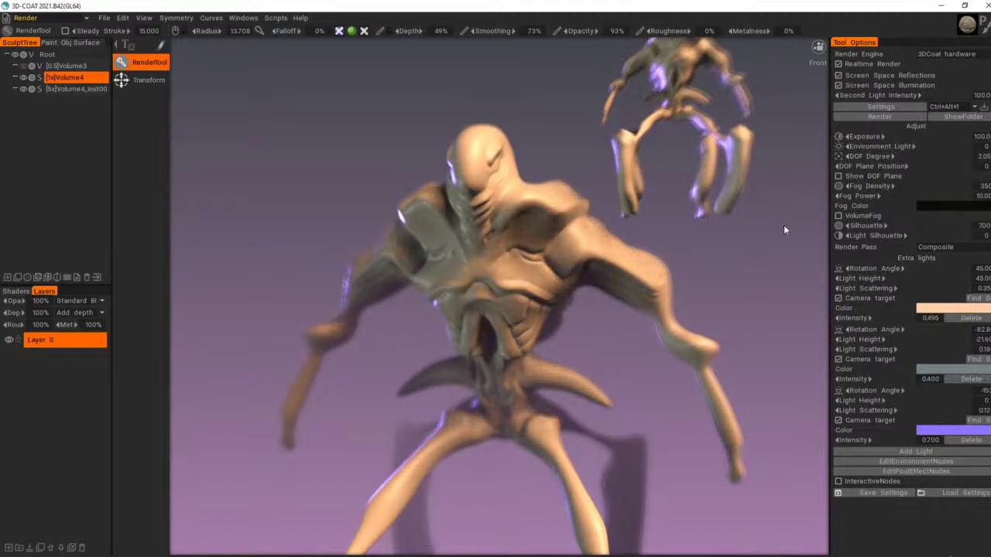
left_click_drag(784, 226, 792, 223)
left_click_drag(294, 86, 359, 102)
mouse_move(360, 100)
right_mouse_down()
mouse_move(334, 101)
mouse_move(406, 124)
right_mouse_up()
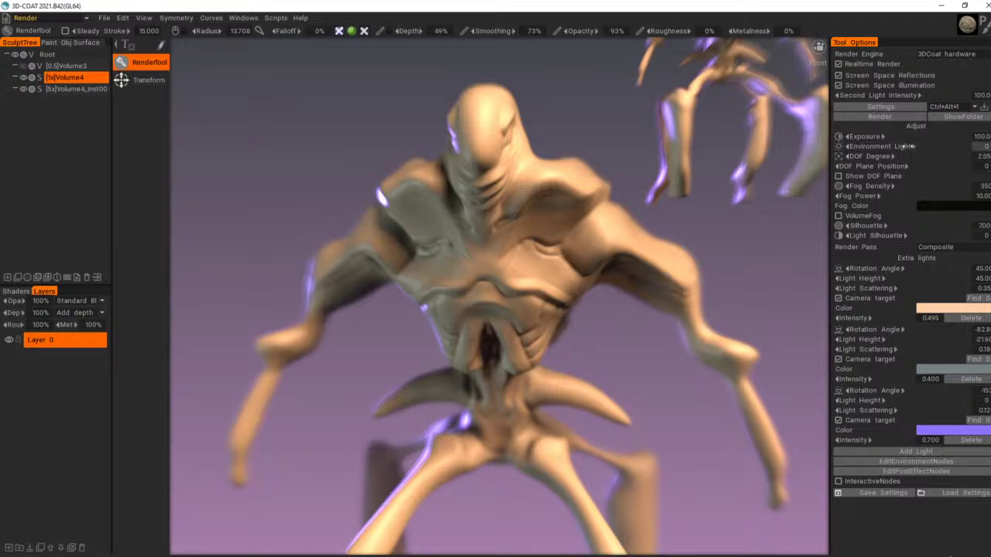
Step: Try an Environment Light of 100 and a Fog Density of about 22.5 on the creature
left_click_drag(908, 146, 966, 146)
left_click_drag(966, 146, 883, 147)
left_click_drag(780, 229, 950, 179)
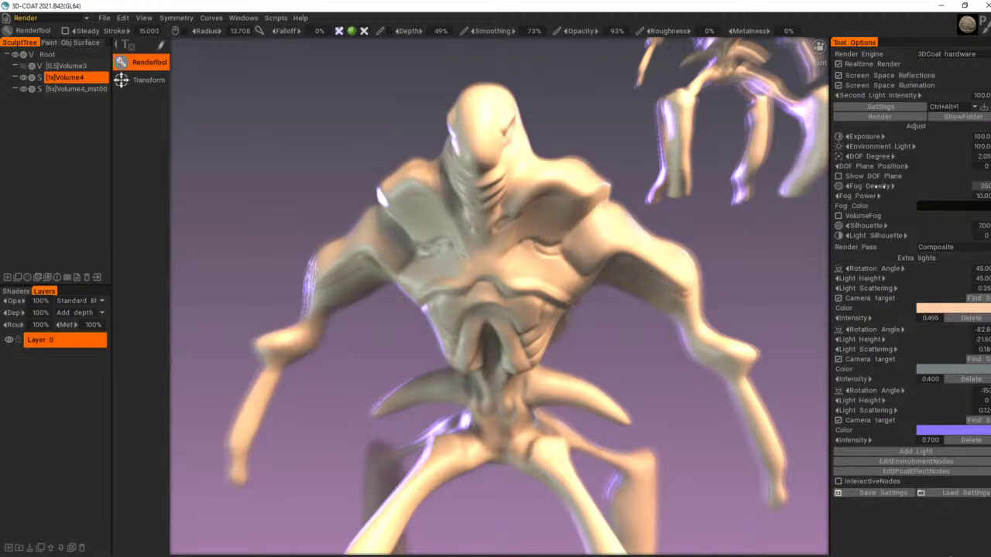
left_click_drag(880, 186, 795, 192)
right_click_drag(725, 253, 698, 253)
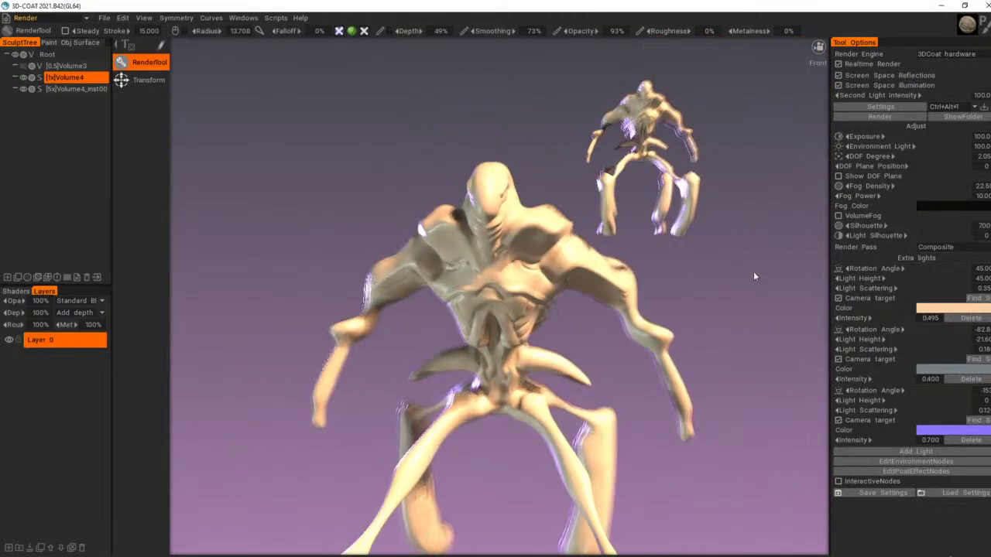
left_click_drag(754, 272, 687, 272)
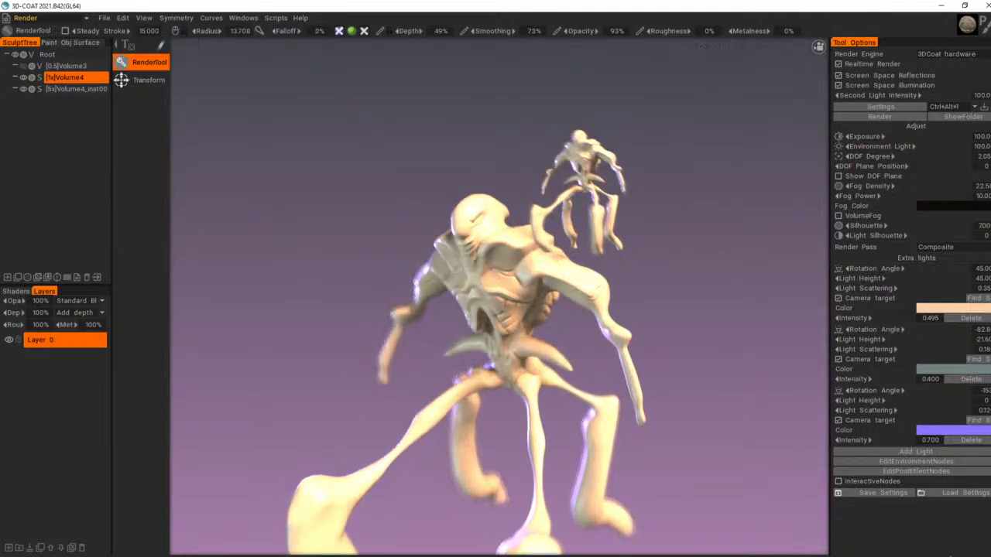
Step: Load the render setup GavinLightSetup5.Xml and raise its Environment Light to 97.5
left_click(965, 493)
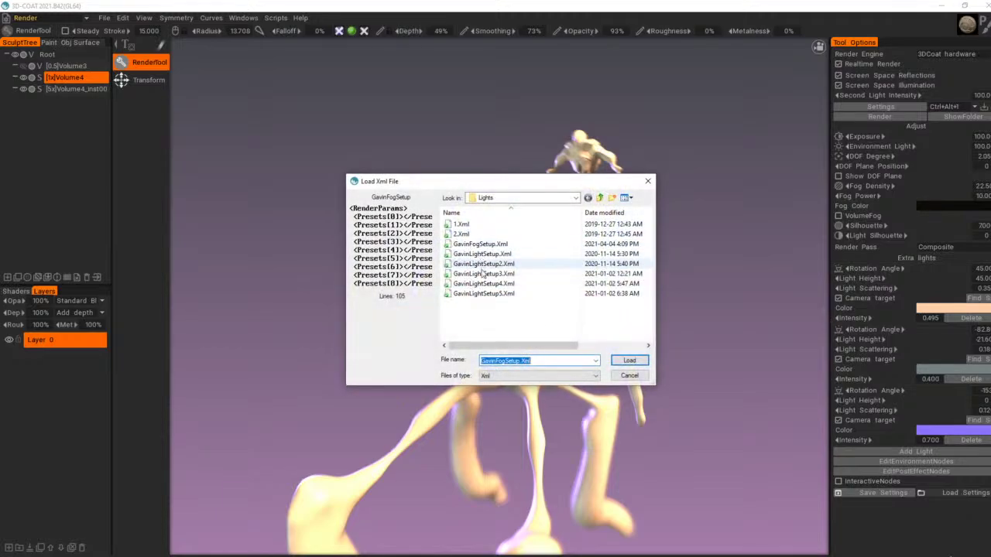
left_click(483, 294)
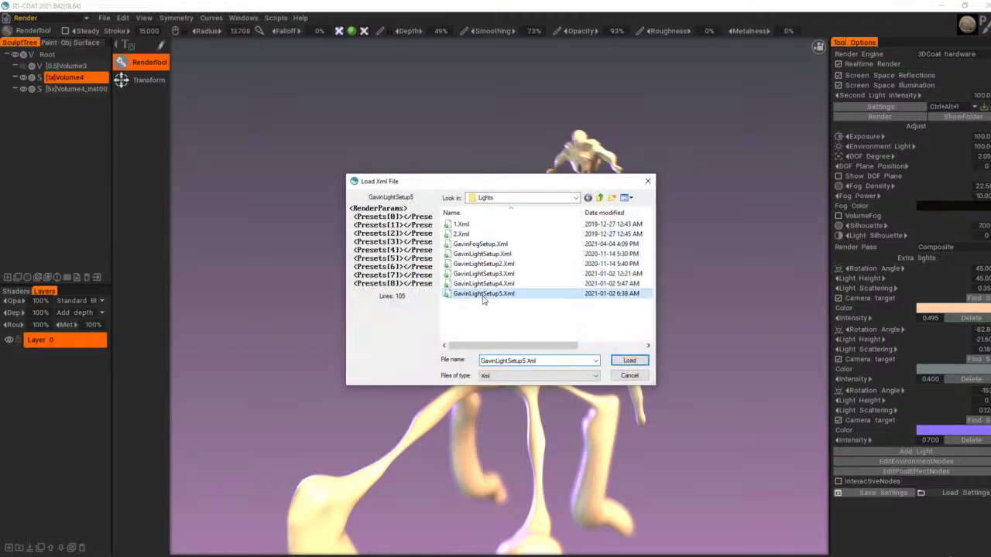
left_click(633, 360)
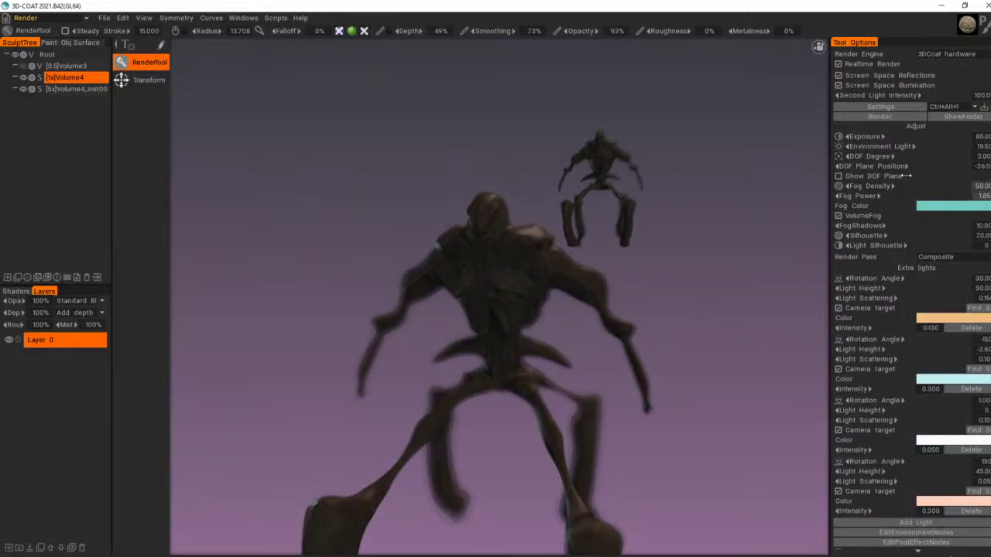
left_click_drag(887, 146, 977, 145)
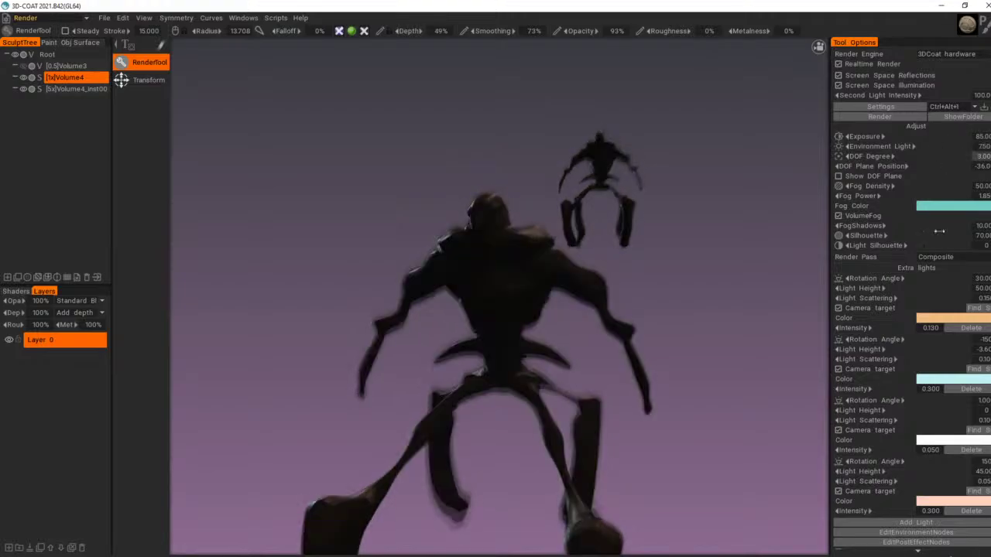
left_click(983, 147)
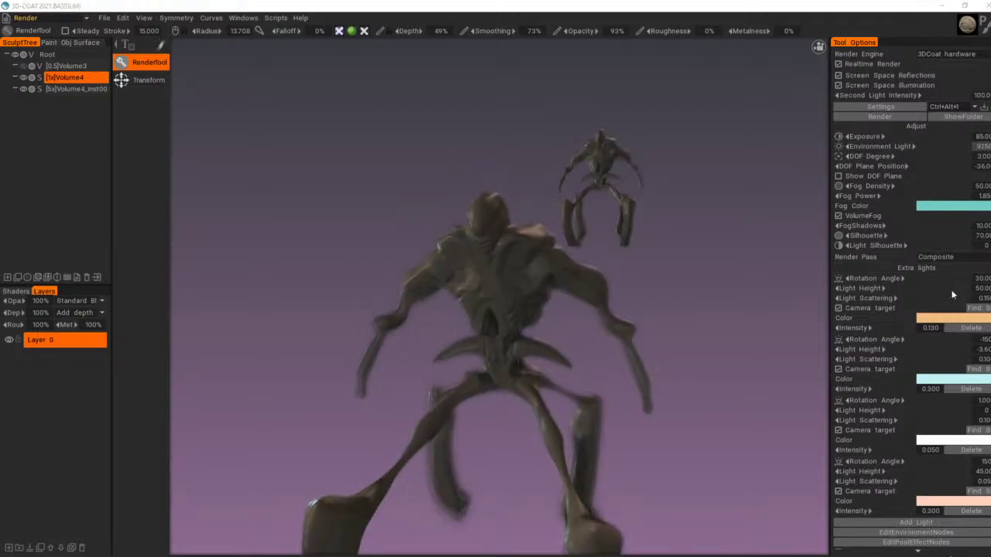
left_click(702, 448)
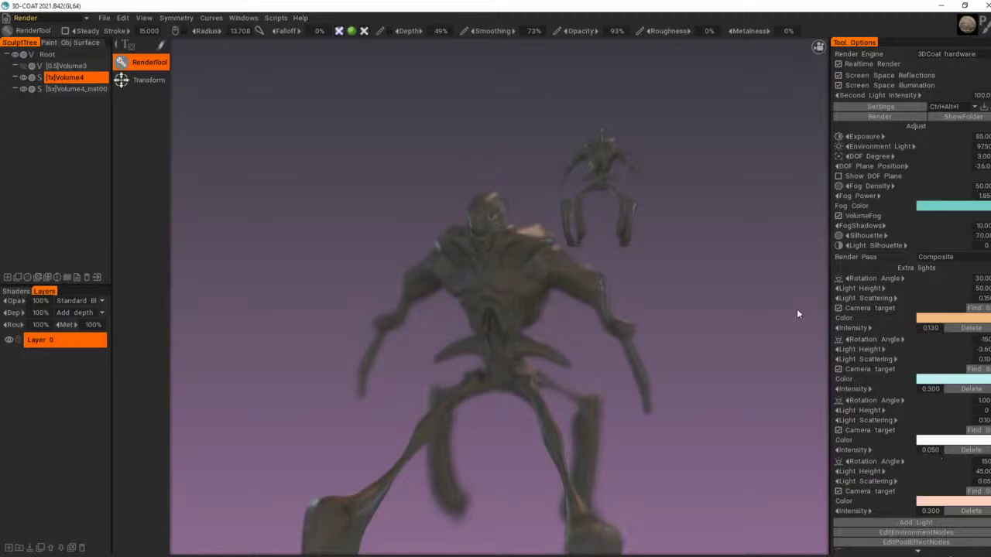
Step: Set the orange light's intensity to 0.3 and the white light's intensity to 0.1
mouse_move(762, 311)
left_mouse_down()
mouse_move(750, 312)
mouse_move(721, 362)
left_mouse_up()
middle_click_drag(721, 362, 698, 332)
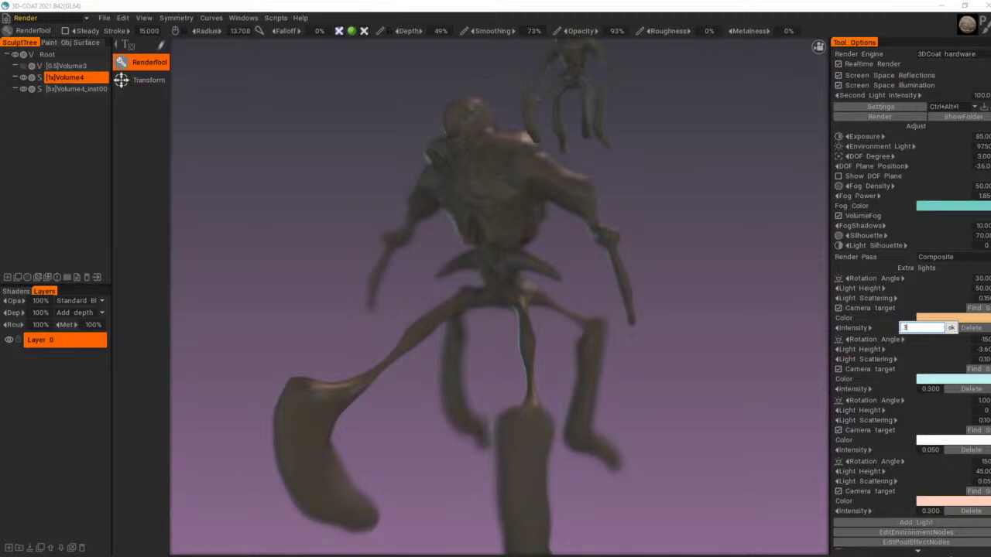
key("Return")
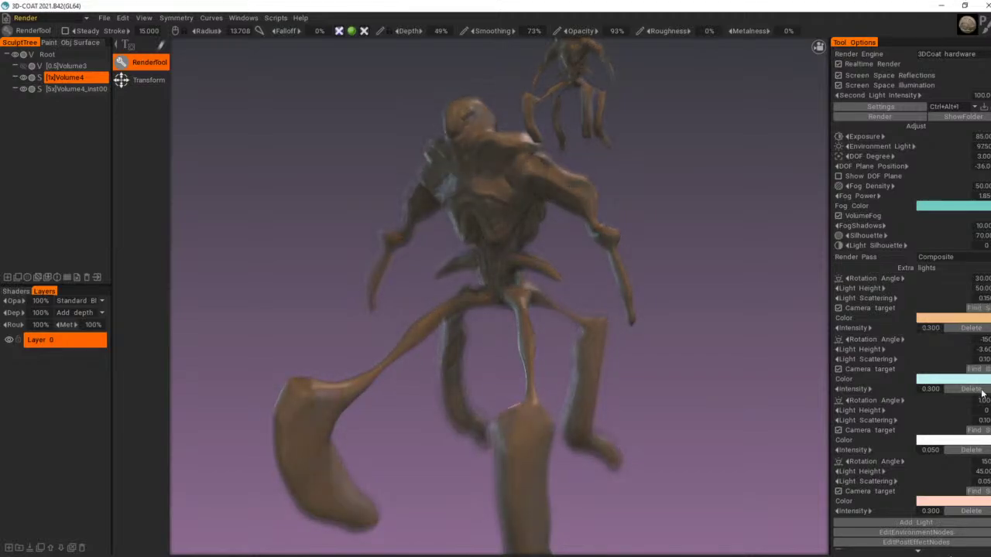
left_click(928, 449)
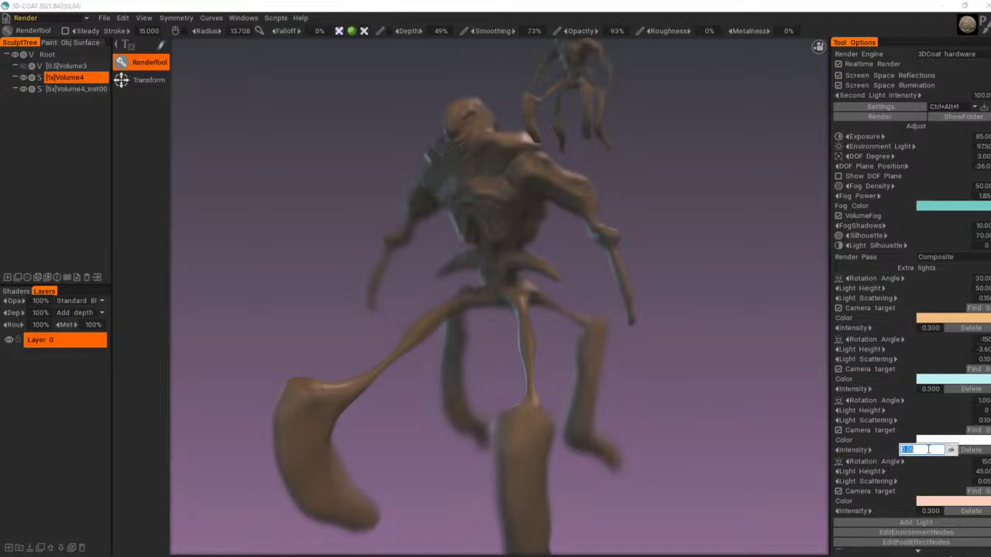
key("Return")
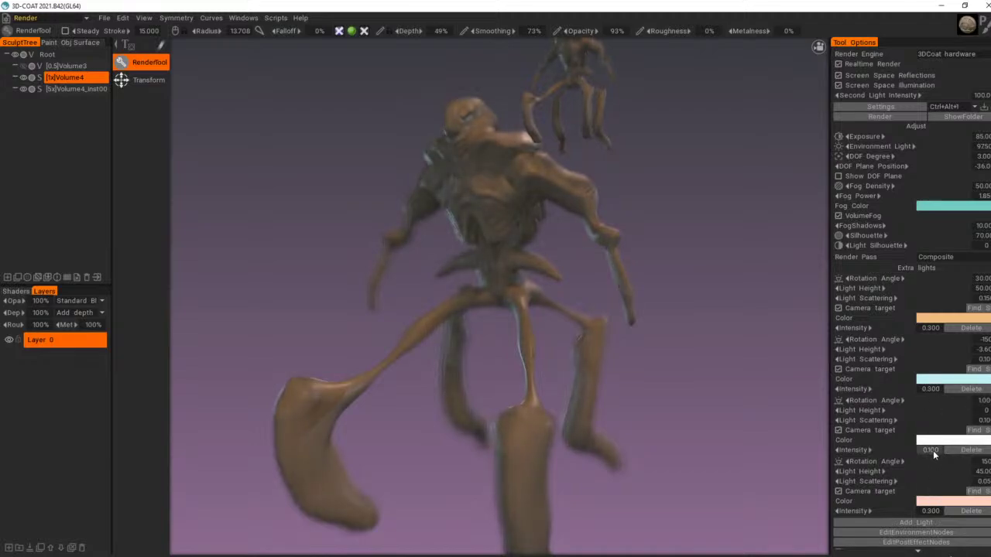
left_click(933, 452)
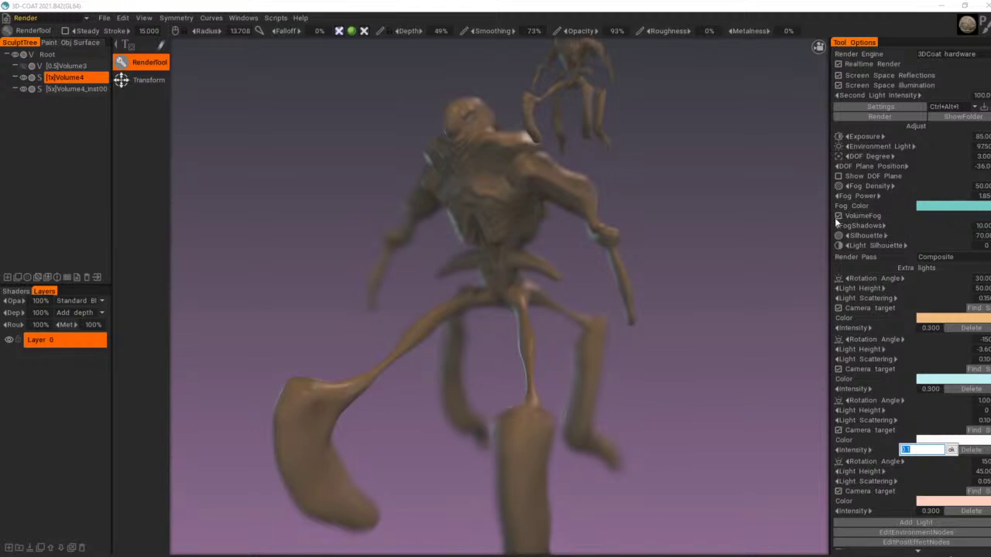
left_click(951, 236)
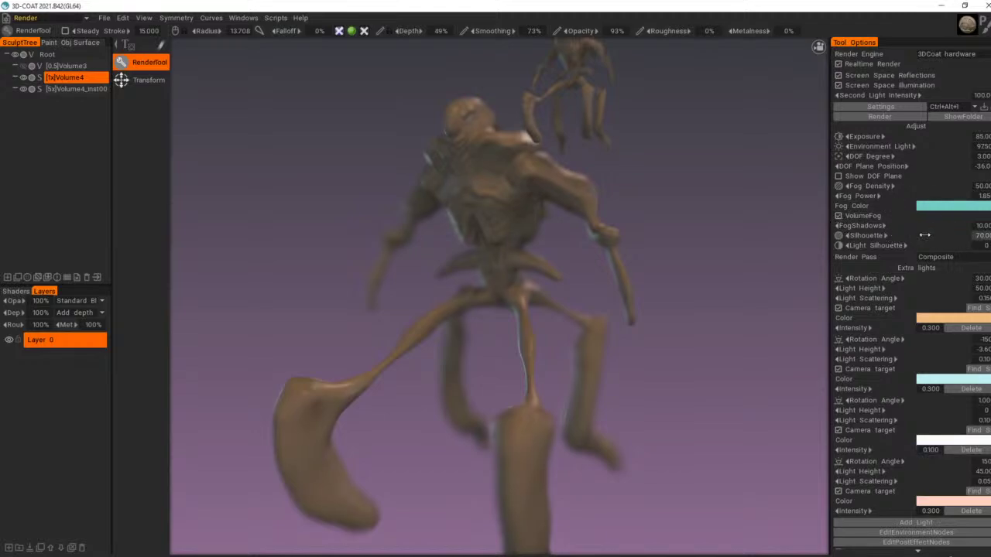
Step: Reduce Silhouette and FogShadows to 0, and check the whole creature from farther away
left_click_drag(919, 236, 824, 240)
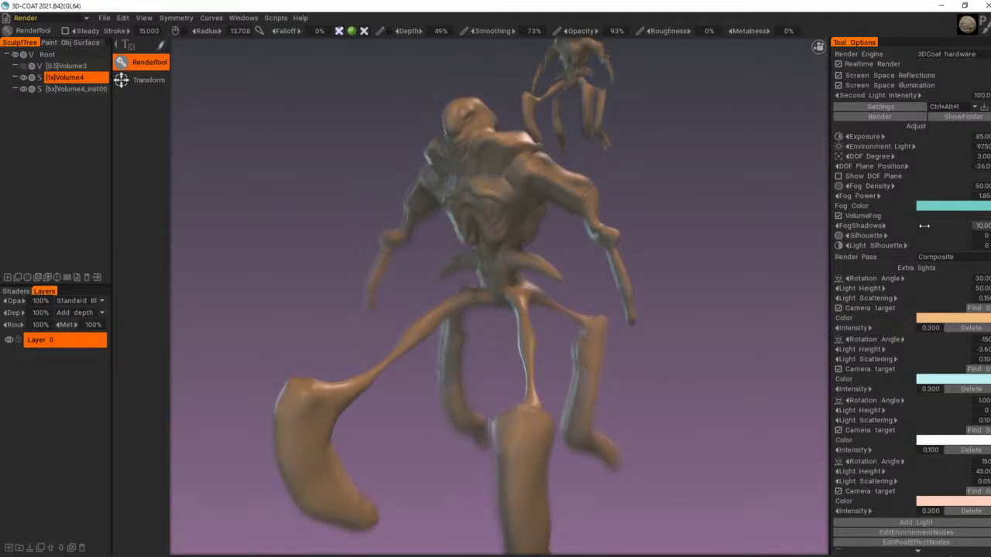
left_click_drag(925, 226, 902, 228)
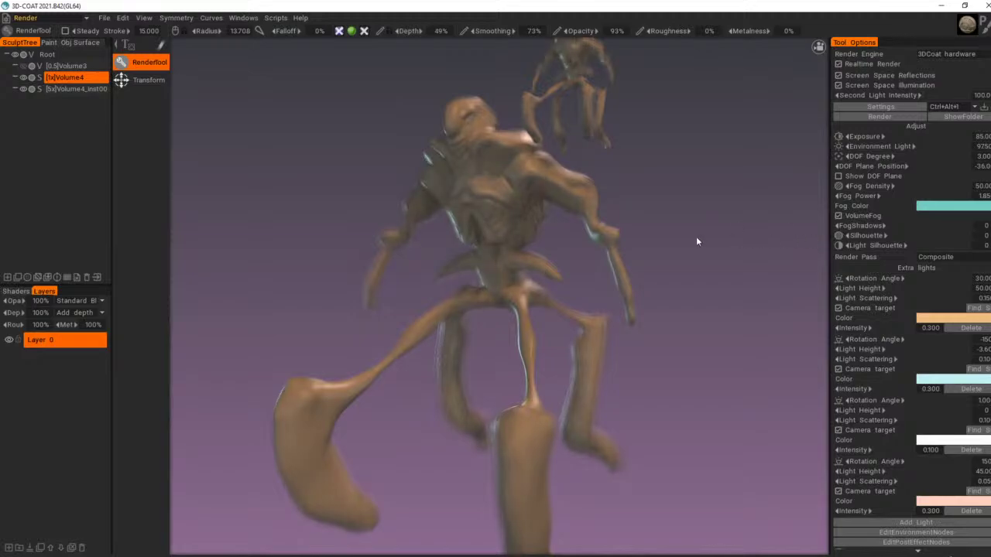
left_click_drag(696, 238, 720, 245)
right_click_drag(717, 262, 715, 281)
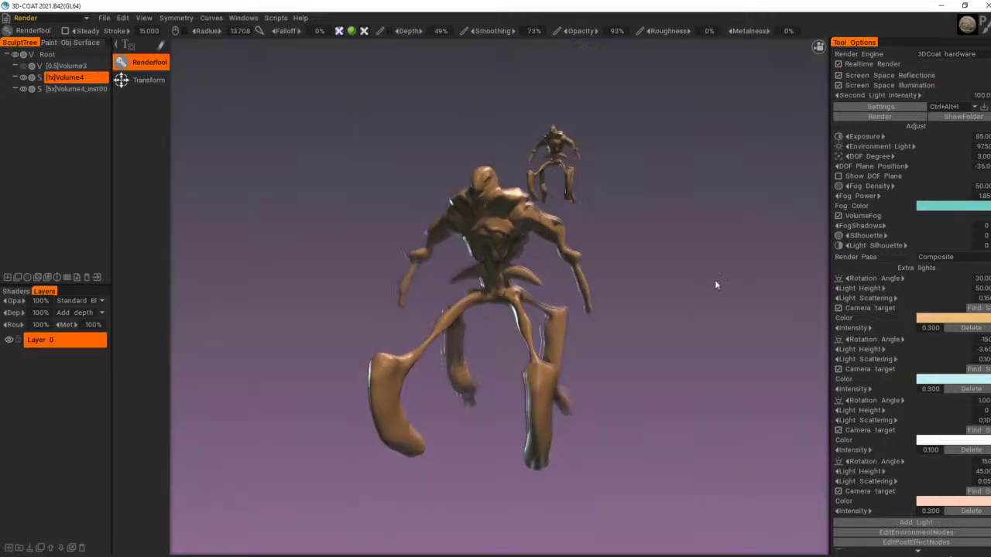
mouse_move(715, 281)
left_mouse_down()
mouse_move(734, 283)
mouse_move(717, 283)
left_mouse_up()
right_click_drag(717, 283, 719, 271)
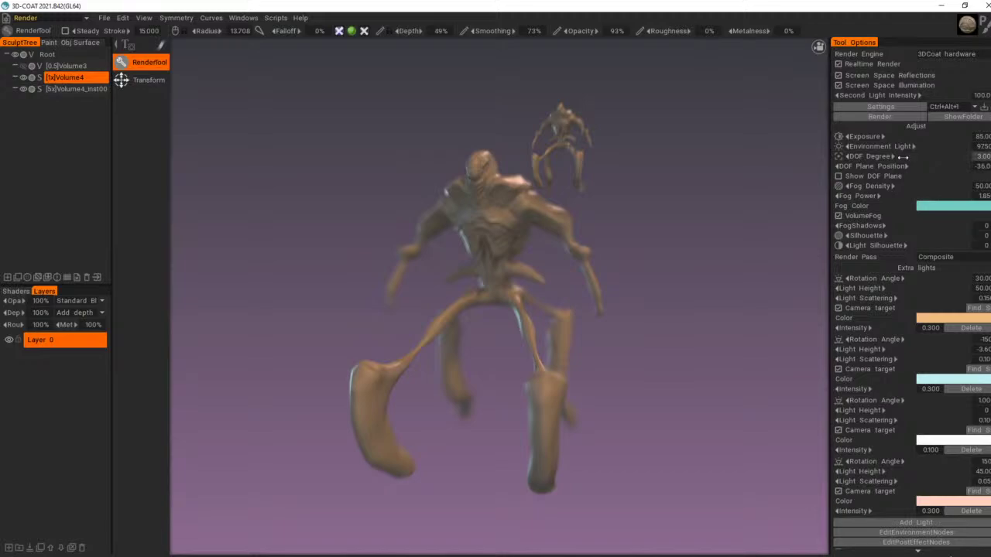
Step: Reduce the DOF Degree to 0 and inspect the creature's upper body without depth blur
left_click_drag(903, 157, 716, 163)
left_click_drag(669, 191, 661, 231)
right_click_drag(660, 263, 658, 246)
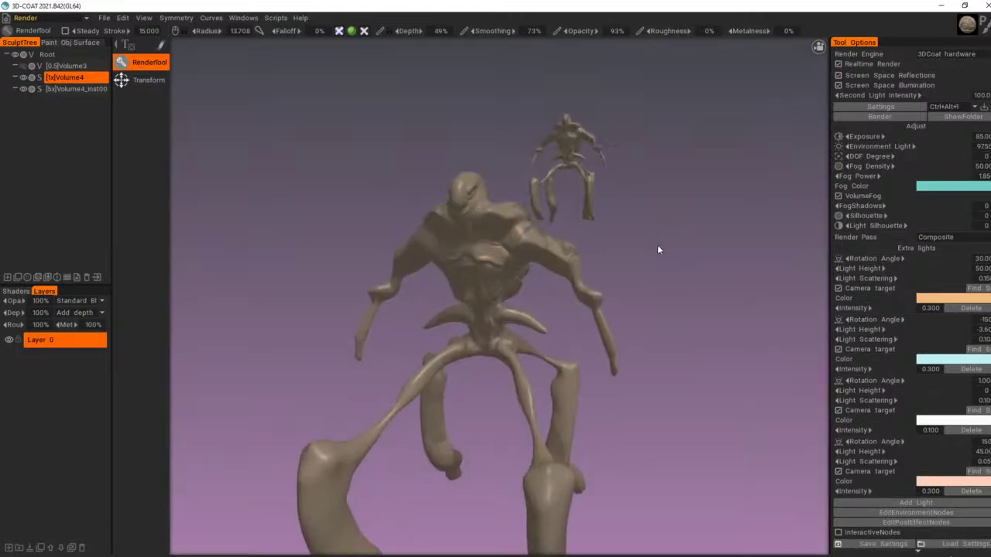
scroll(658, 250, "up", 2)
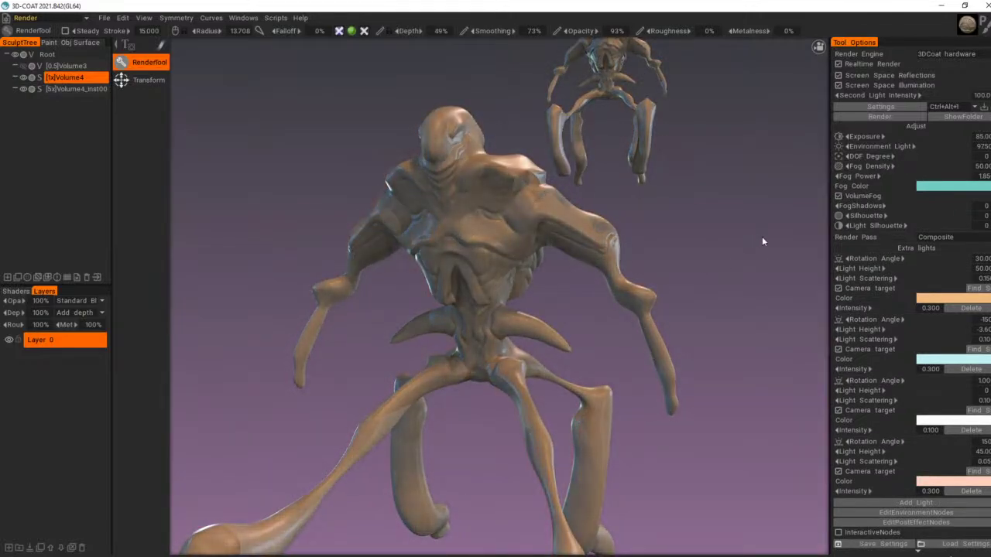
mouse_move(758, 263)
left_mouse_down()
mouse_move(740, 255)
mouse_move(732, 265)
left_mouse_up()
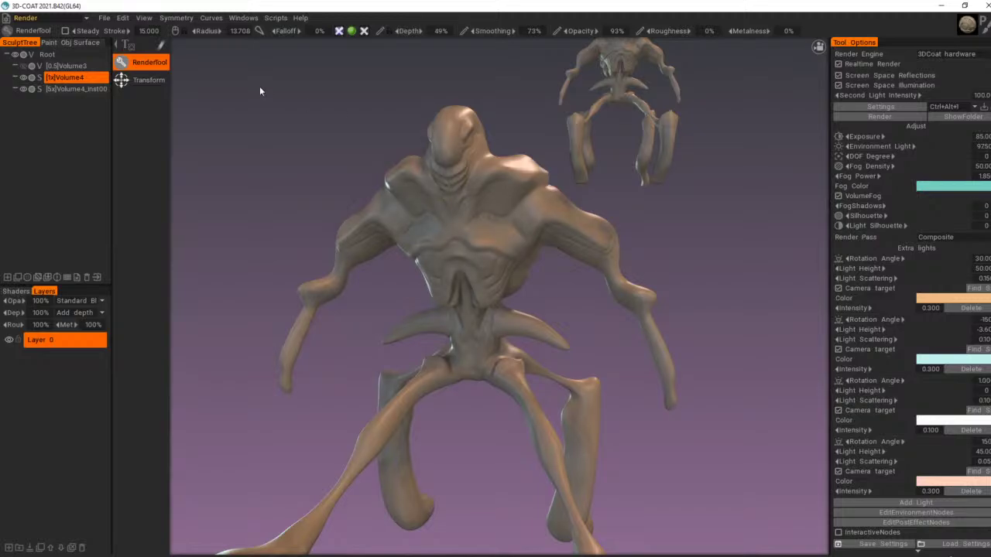
Step: Switch from the Render workspace back to the Sculpt workspace
left_click(62, 18)
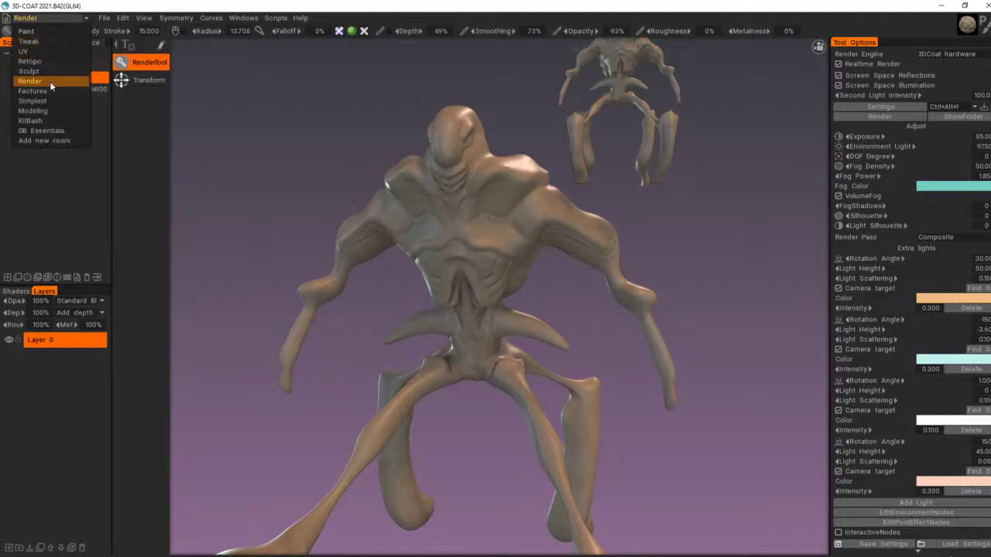
left_click(29, 71)
left_click_drag(634, 265, 638, 230)
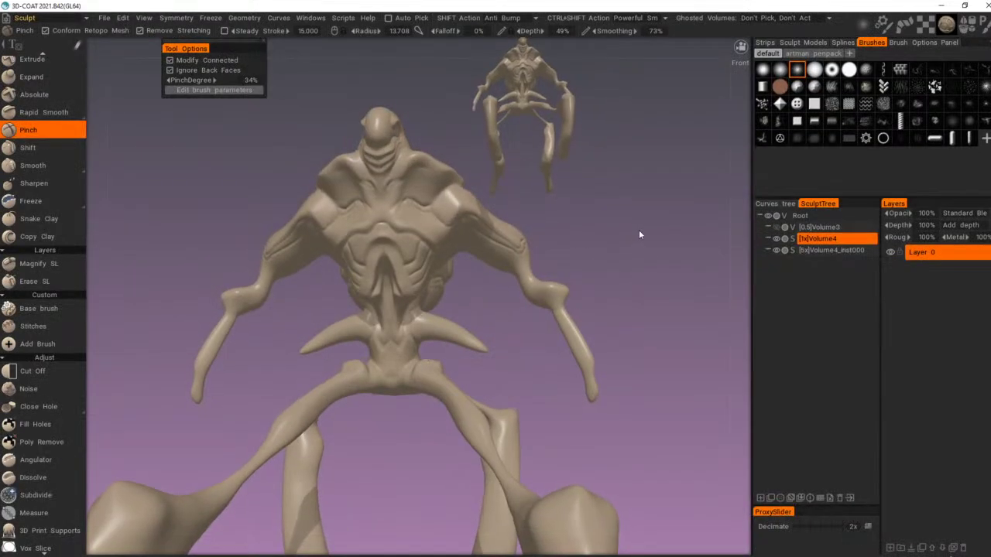
mouse_move(638, 230)
right_mouse_down()
mouse_move(664, 250)
mouse_move(615, 335)
mouse_move(532, 345)
right_mouse_up()
left_click_drag(532, 344, 509, 380)
right_click_drag(510, 380, 539, 392)
left_click_drag(538, 393, 503, 384)
Step: Extrude the whole Volume4 surface outward with an Extrusion value of 1
right_click(400, 276)
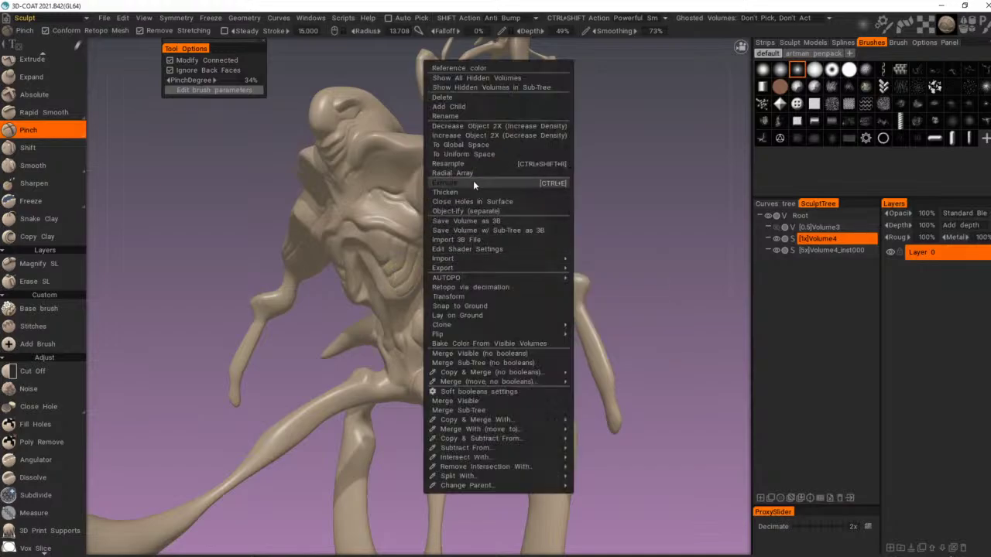
left_click(831, 249)
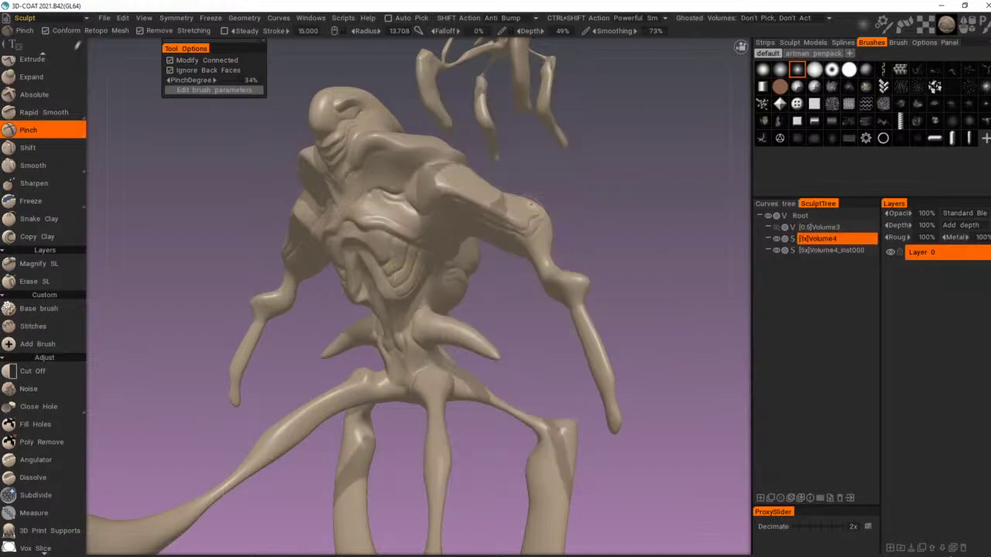
right_click(443, 231)
left_click(504, 161)
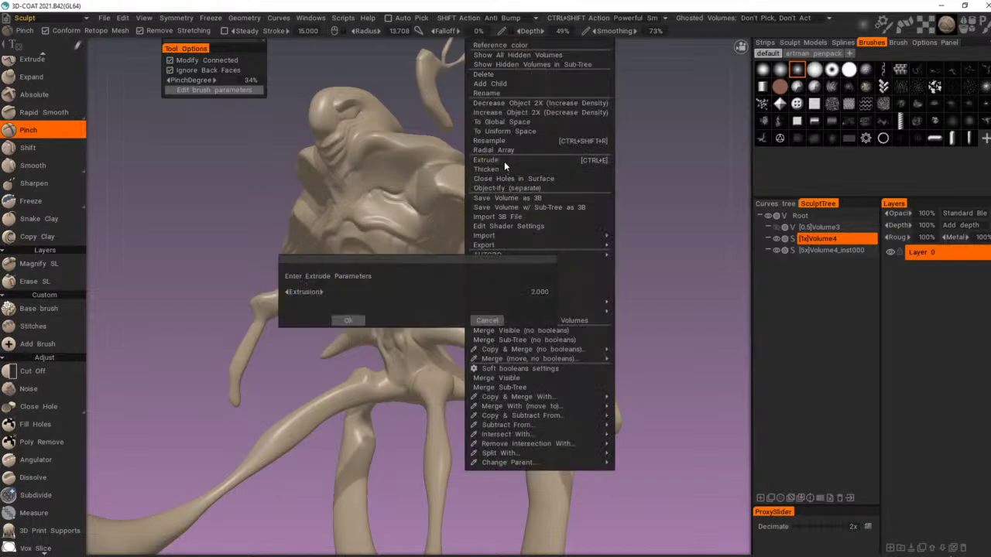
left_click_drag(505, 295, 487, 295)
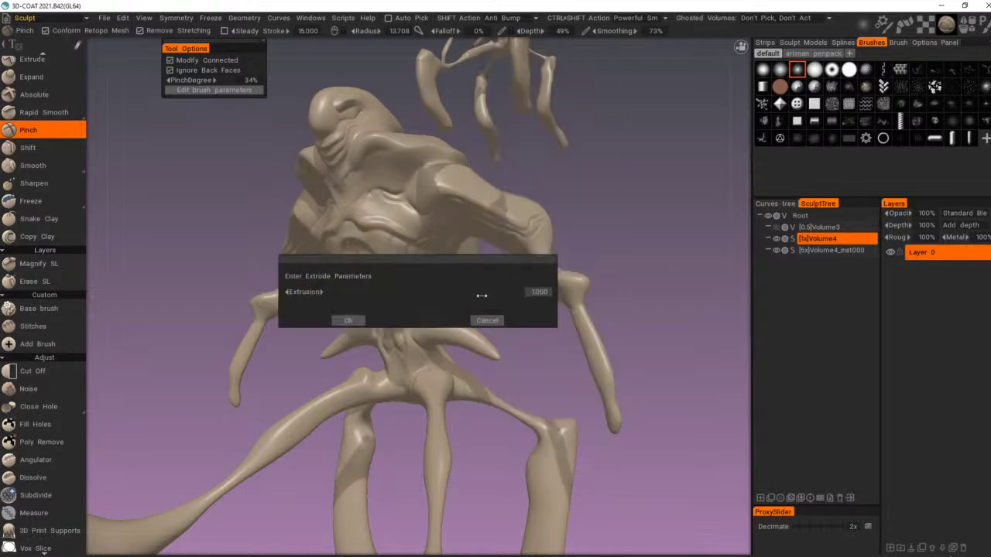
left_click(360, 320)
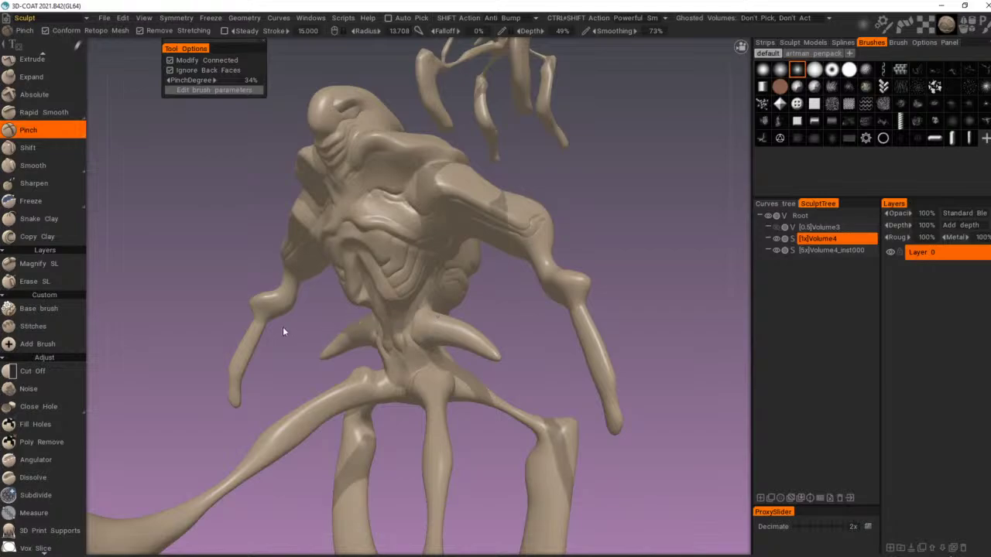
Step: Convert Volume4 from surface to voxels with a required poly count of about 1,000,000 and Auto close holes enabled
left_click_drag(283, 328, 304, 336)
left_click_drag(536, 312, 465, 324)
left_click(791, 239)
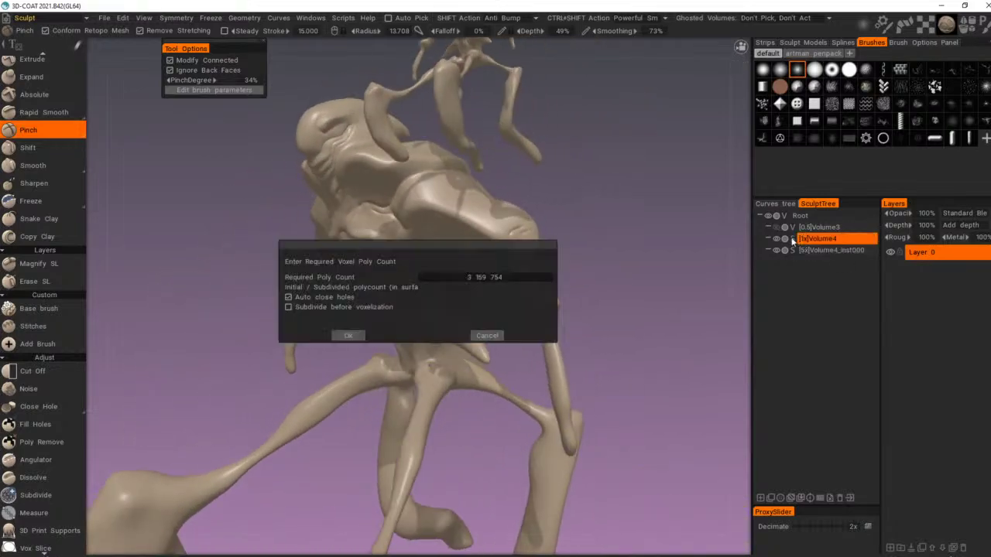
left_click(468, 277)
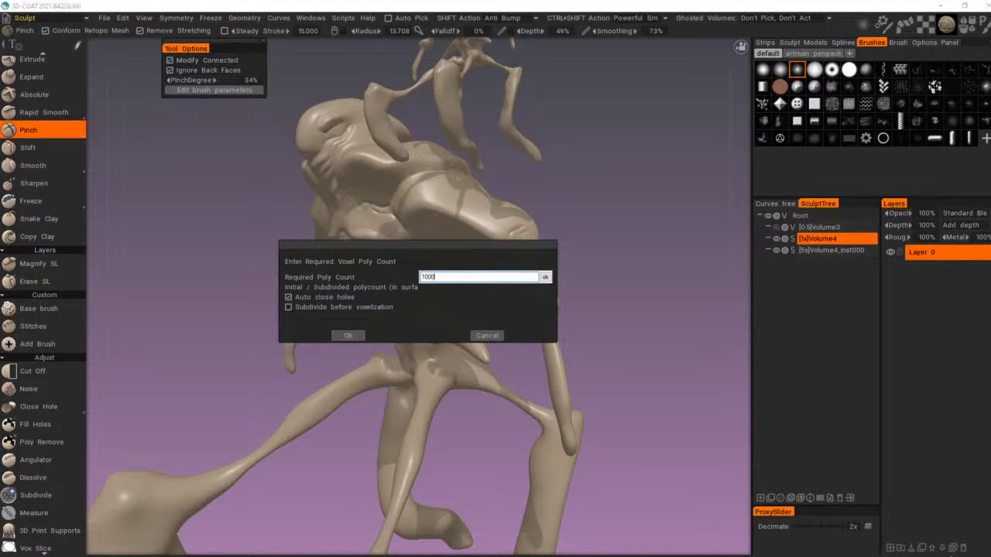
left_click(545, 278)
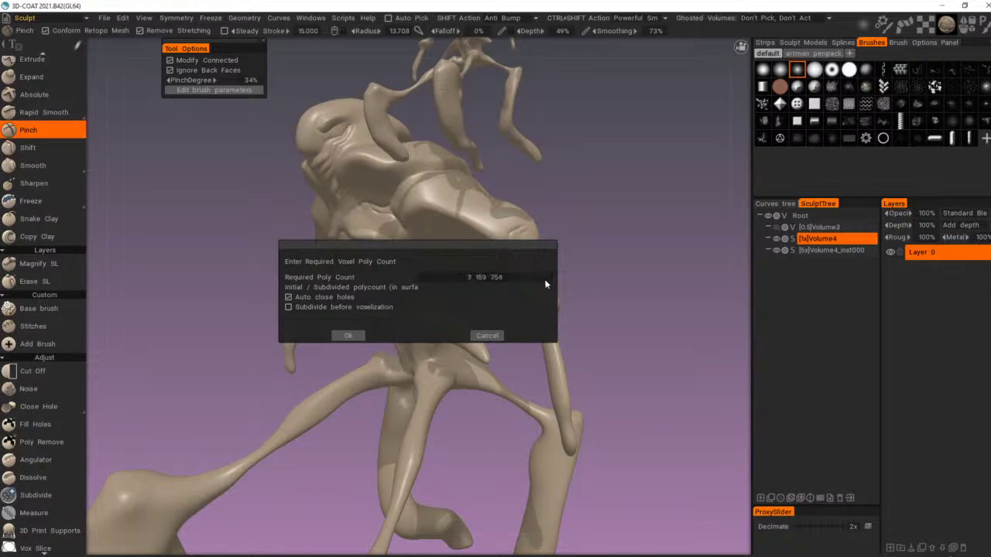
left_click(349, 335)
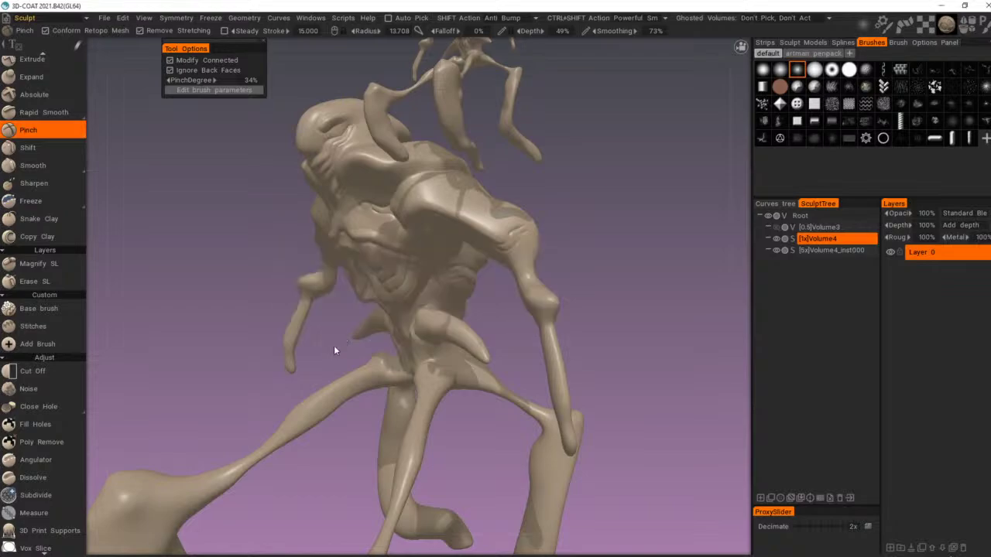
left_click_drag(333, 346, 333, 342)
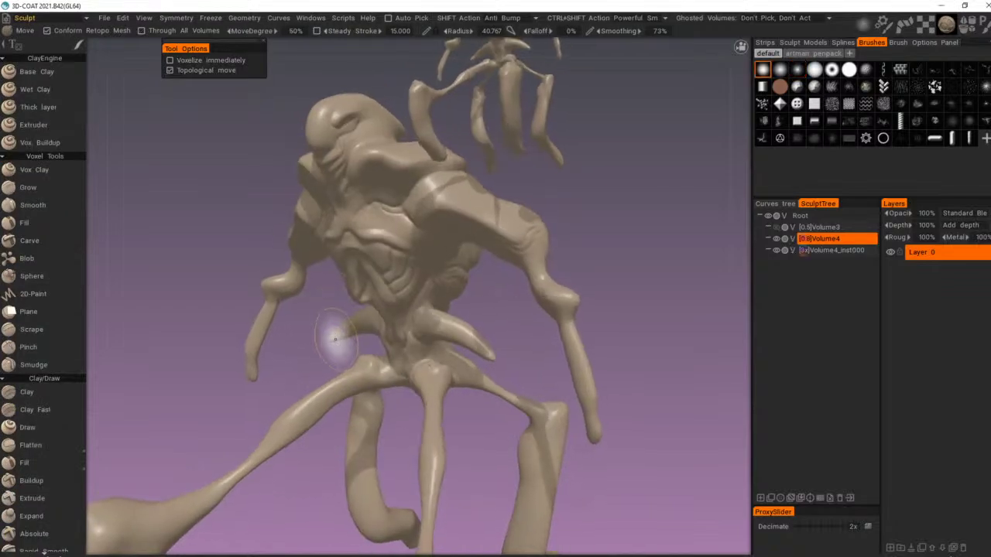
Step: Thicken the voxelized creature by repeatedly extruding Volume4 with an Extrusion of 1
left_click(348, 321)
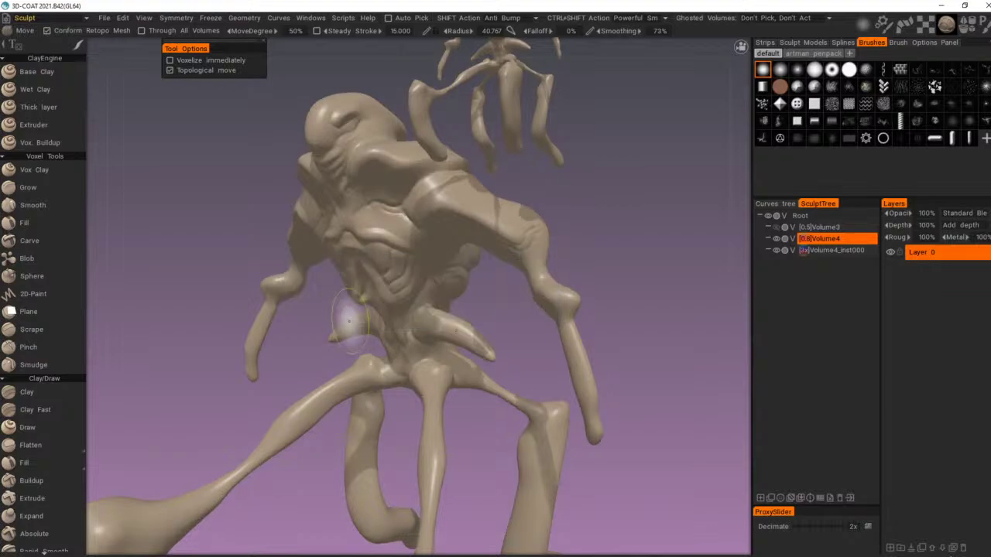
key("Return")
left_click(339, 321)
key("KP_2")
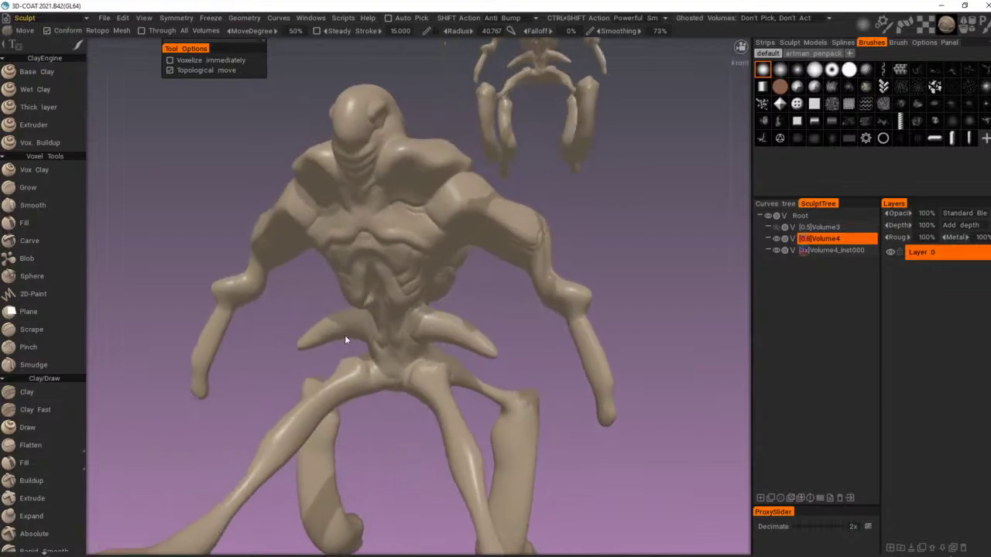
mouse_move(346, 340)
left_mouse_down()
mouse_move(424, 331)
mouse_move(345, 336)
left_mouse_up()
key("Return")
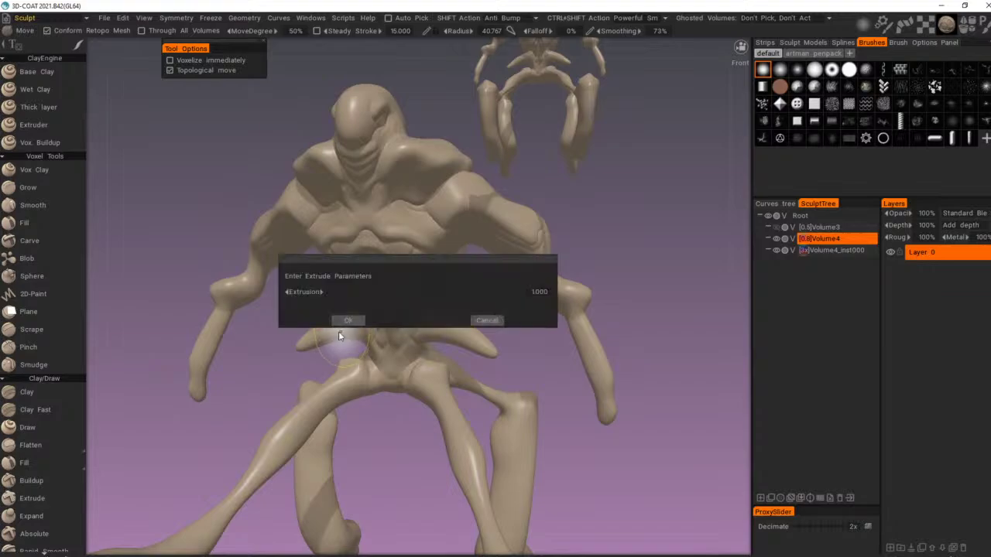
left_click(345, 321)
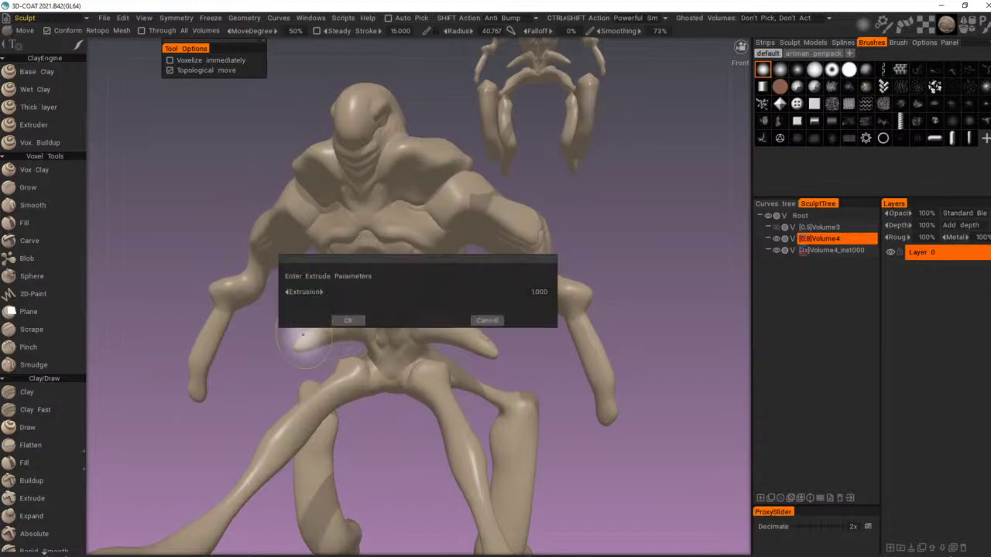
left_click(345, 320)
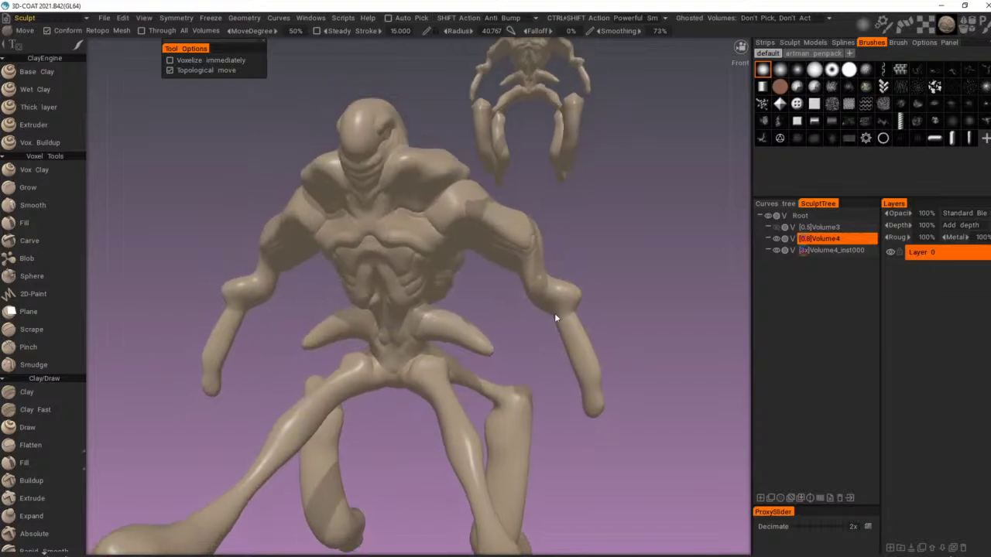
Step: Check the thickened creature from all sides and resample Volume4 to a required poly count of 1,037,149 at Good quality
right_click_drag(555, 314, 479, 325)
left_click_drag(479, 325, 595, 369)
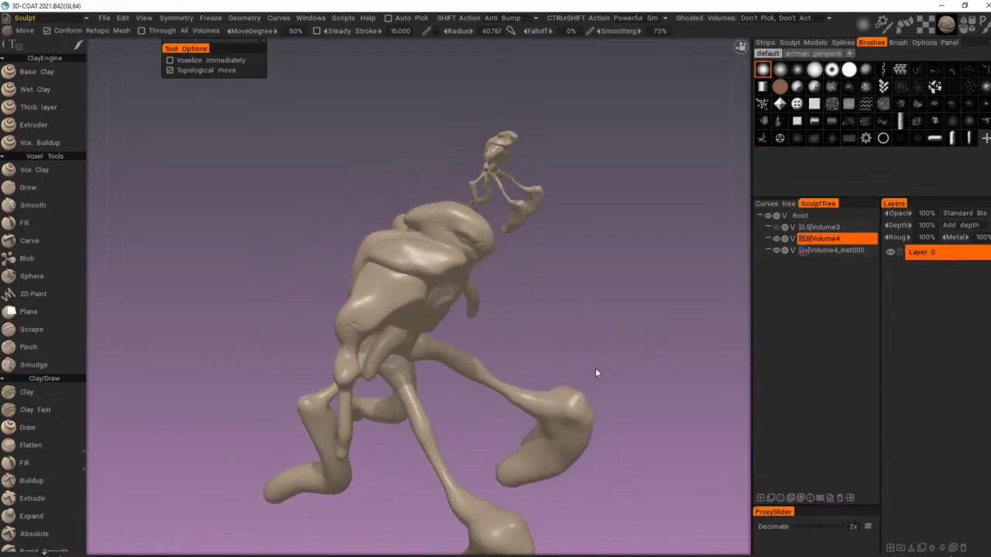
middle_click_drag(595, 374, 207, 334)
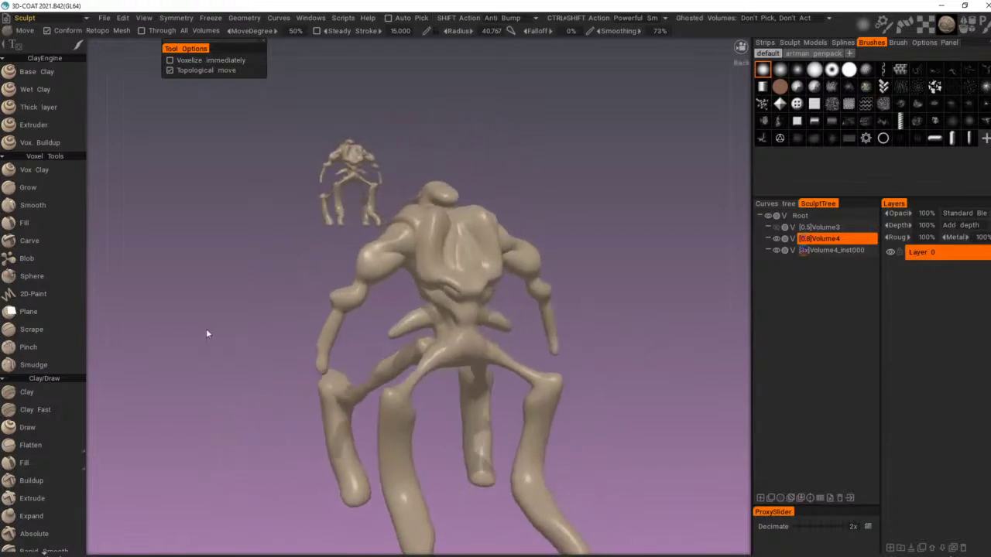
left_click_drag(207, 335, 521, 321)
right_click_drag(521, 321, 535, 376)
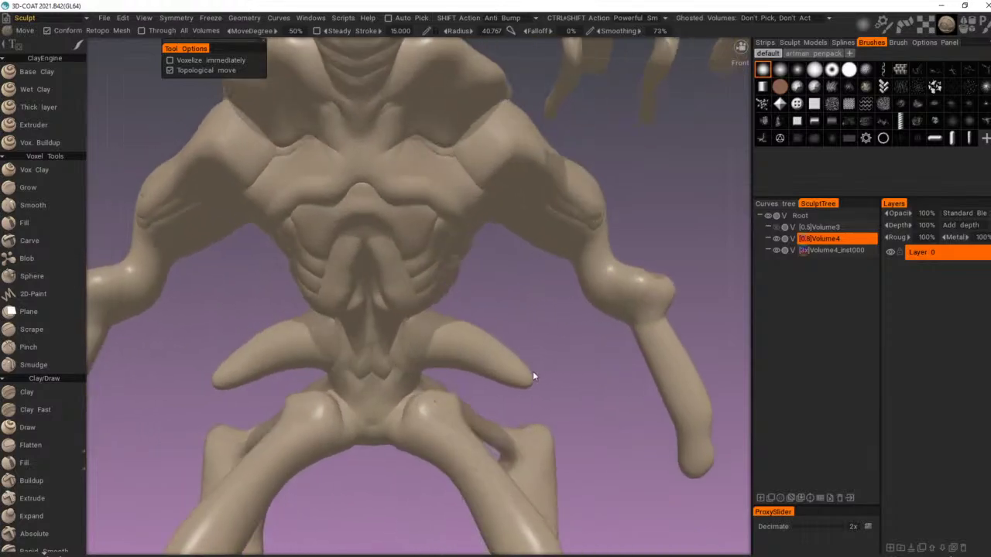
left_click_drag(533, 372, 528, 371)
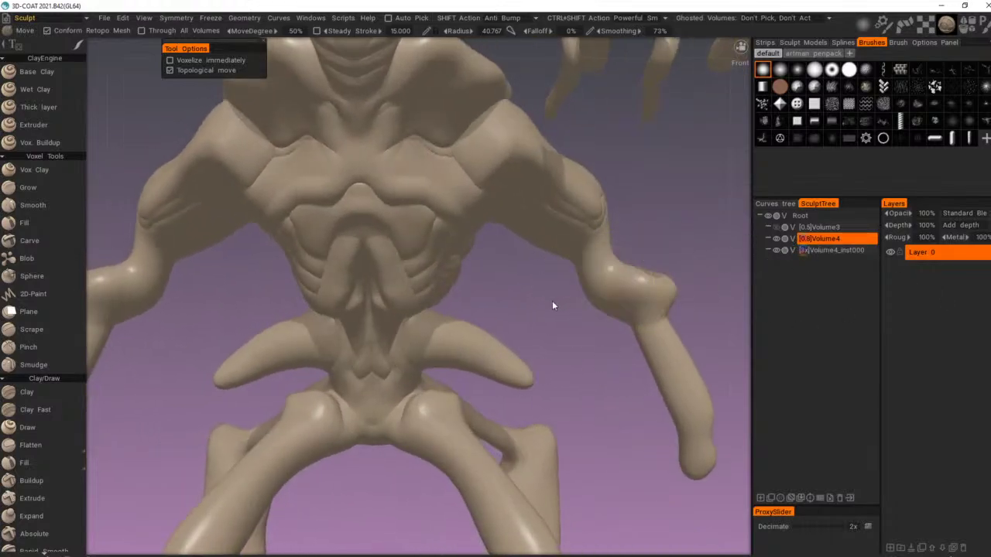
key("ctrl+r")
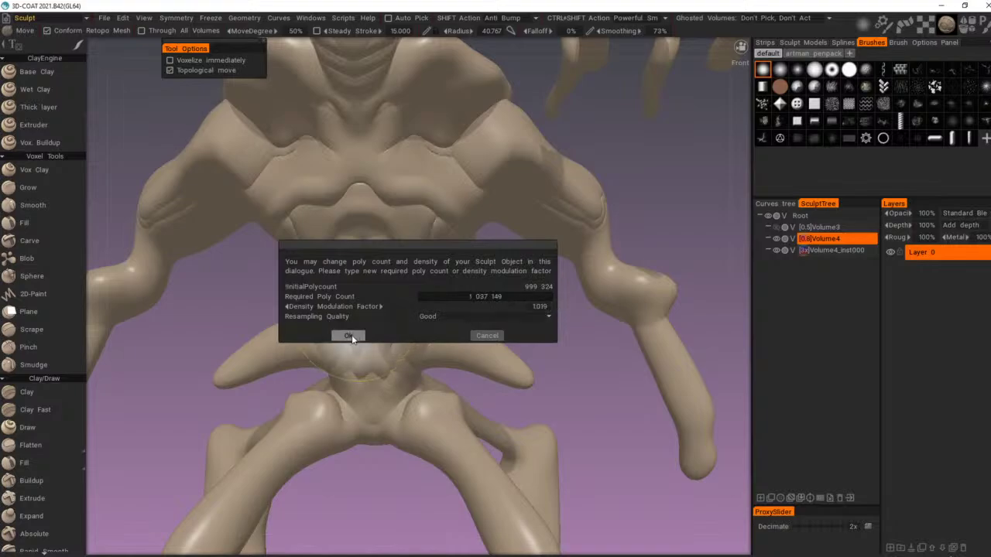
left_click(350, 336)
left_click_drag(506, 329, 532, 324)
scroll(530, 323, "down", 5)
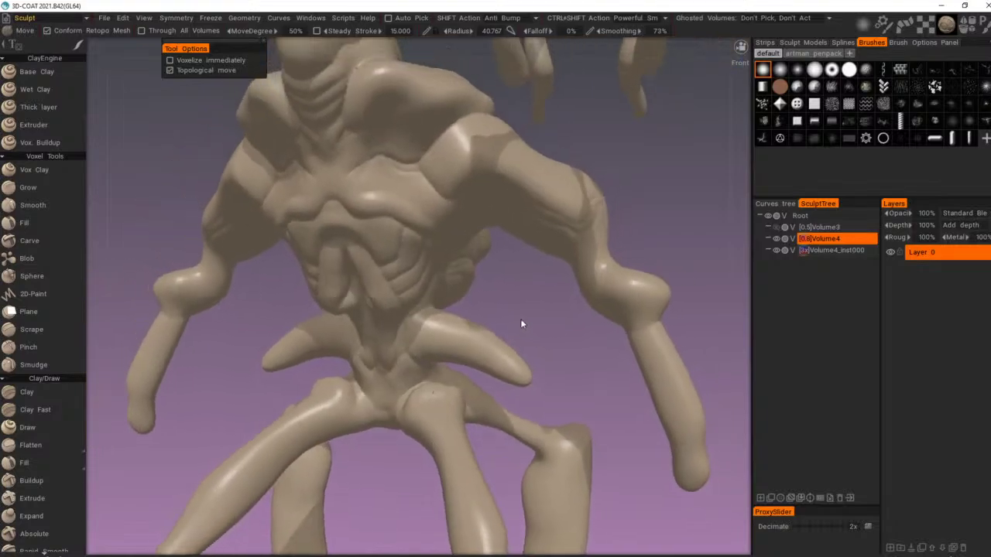
Step: Convert Volume4 back to surface mode, restoring its stored color with a Baking Scan Depth of 30
mouse_move(472, 317)
left_mouse_down()
mouse_move(256, 325)
mouse_move(570, 314)
mouse_move(575, 338)
mouse_move(697, 306)
mouse_move(455, 327)
left_mouse_up()
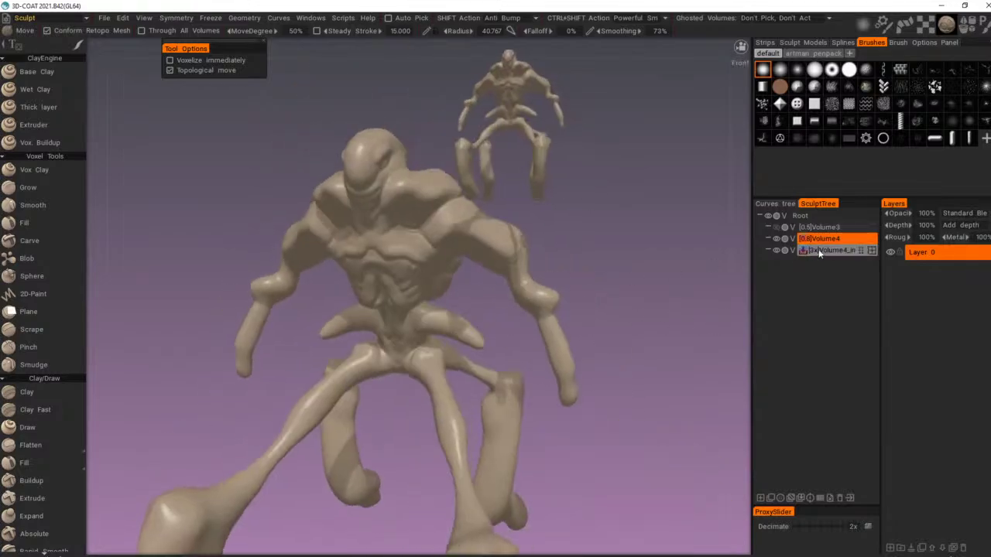
left_click(792, 239)
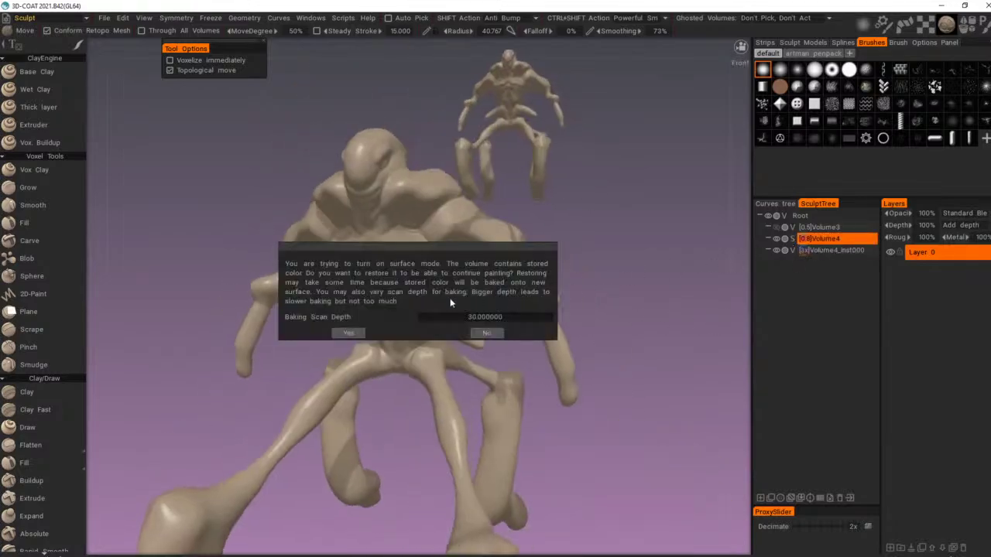
left_click(348, 334)
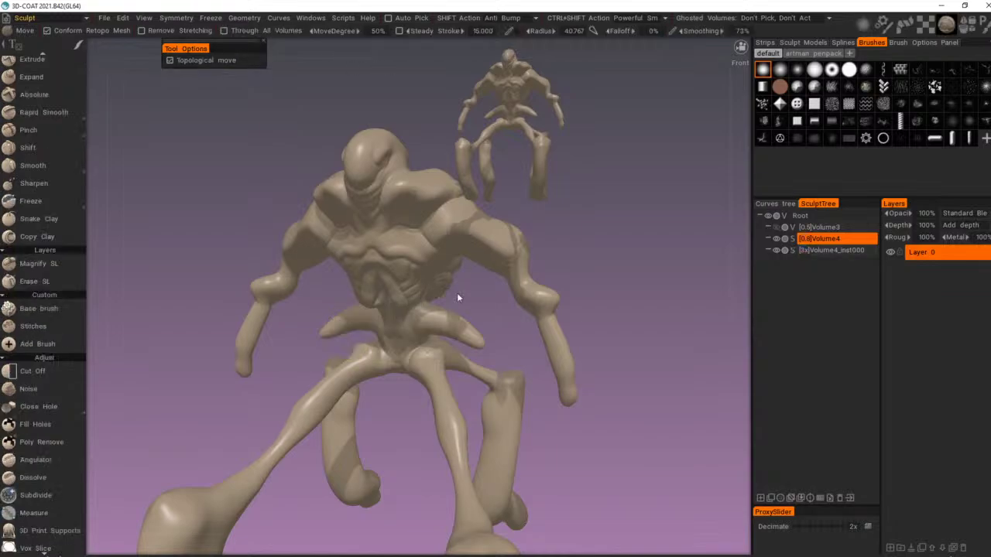
Step: Sculpt muscle relief on the upper rib lobes and inner chest with the Rapid Smooth brush at a radius of 6.053
left_click_drag(457, 295, 501, 277, "alt")
middle_click_drag(501, 278, 565, 341, "alt")
right_click_drag(565, 341, 448, 314, "alt")
left_click_drag(446, 310, 435, 339, "alt")
right_click_drag(435, 339, 518, 366, "alt")
left_click_drag(518, 367, 508, 351, "alt")
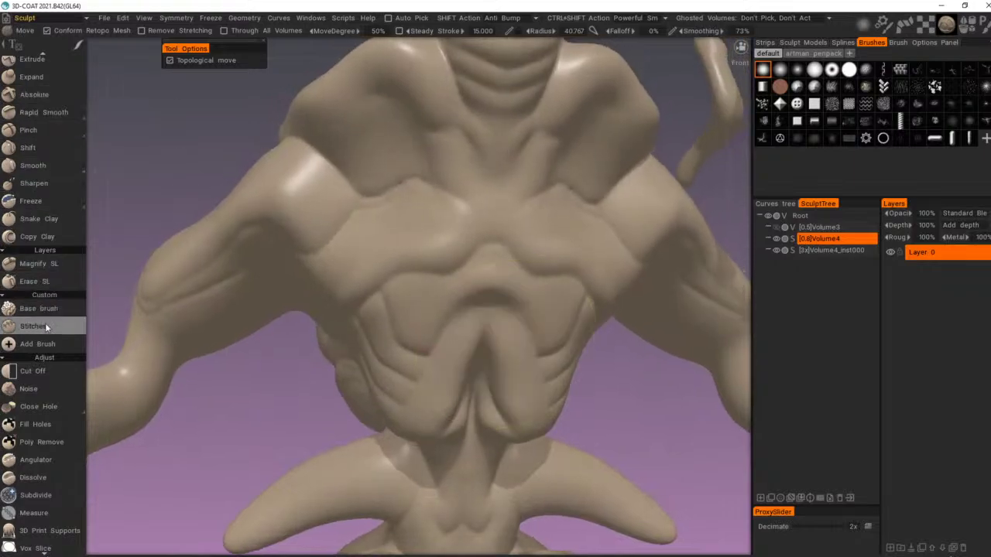
scroll(46, 310, "down", 2)
scroll(52, 327, "up", 5)
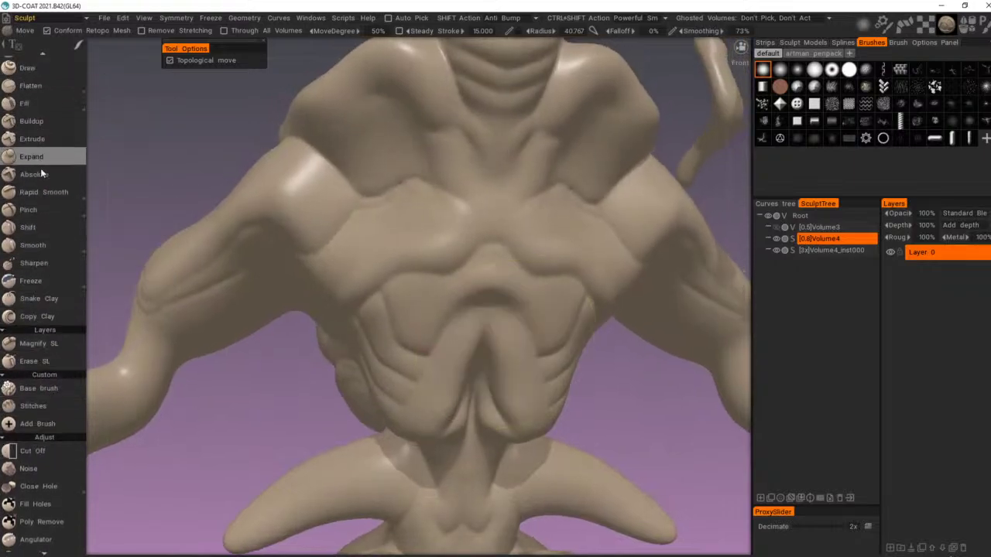
mouse_move(60, 196)
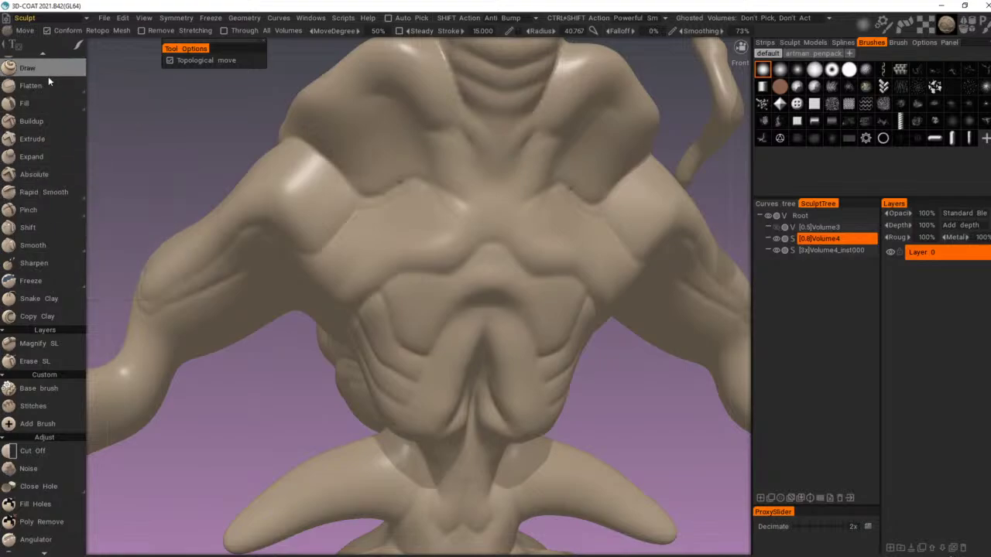
scroll(49, 117, "up", 2)
left_click(48, 231)
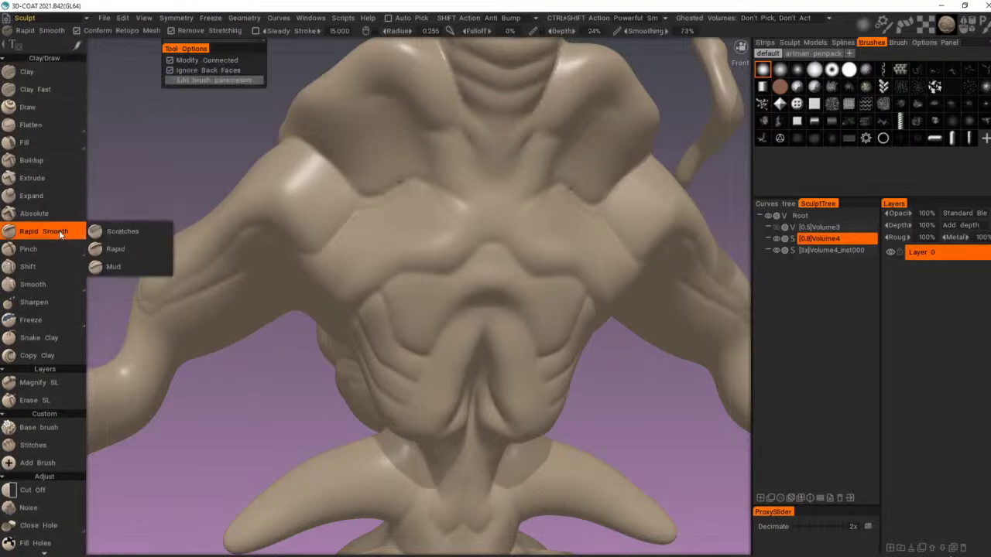
left_click_drag(508, 301, 533, 292, "alt")
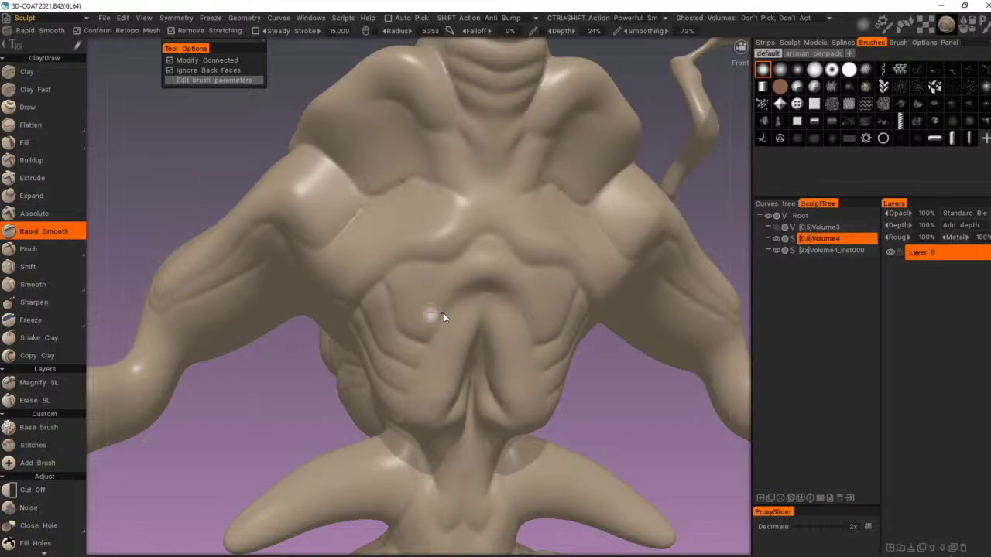
right_click_drag(444, 312, 450, 312)
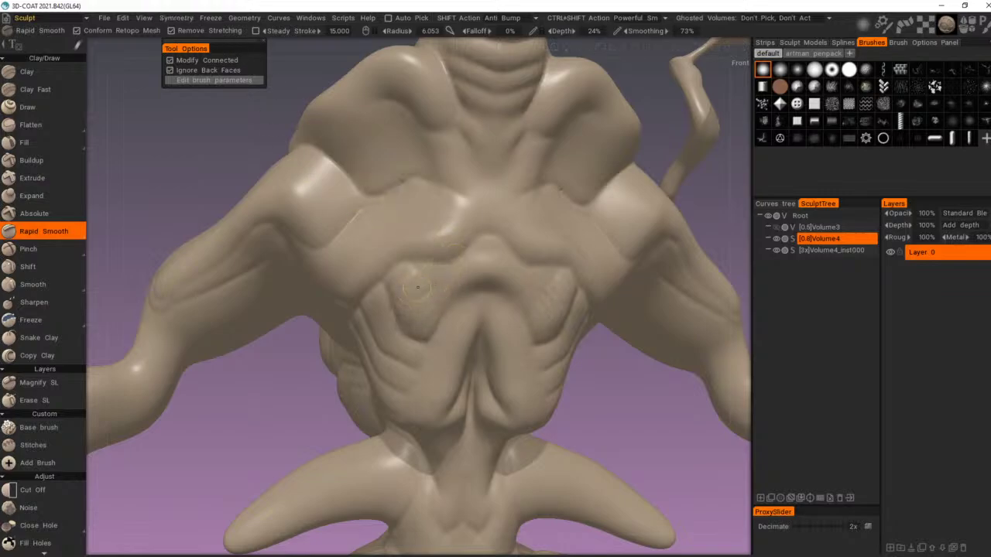
mouse_move(430, 300)
left_mouse_down()
mouse_move(420, 333)
mouse_move(450, 307)
mouse_move(418, 331)
mouse_move(454, 281)
left_mouse_up()
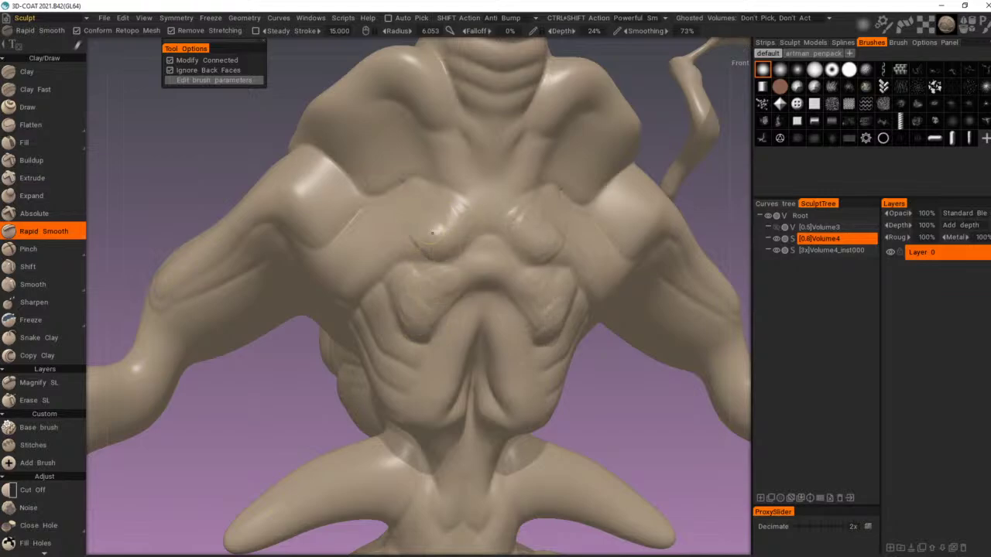
mouse_move(471, 232)
left_mouse_down()
mouse_move(406, 216)
mouse_move(435, 217)
mouse_move(462, 197)
left_mouse_up()
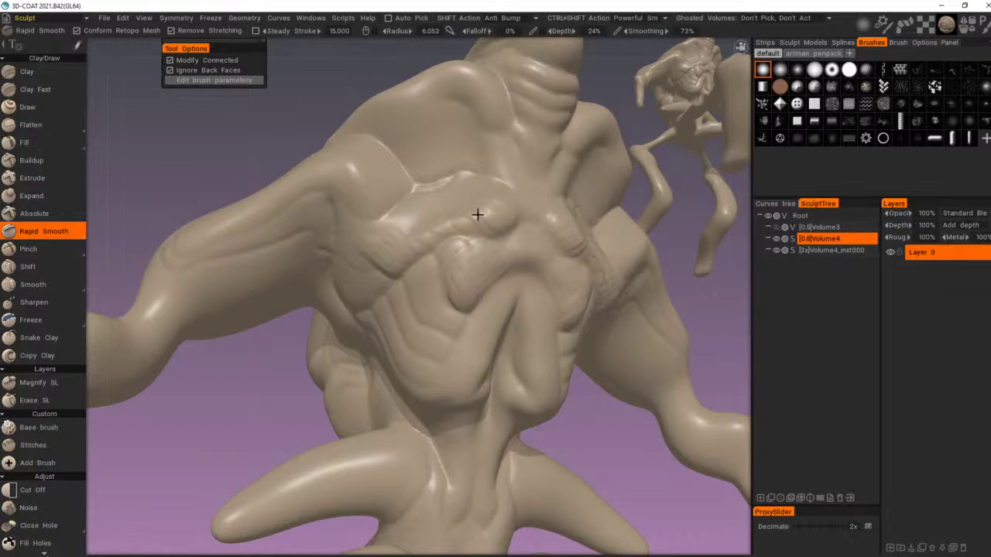
Step: Work striated muscle ridges across the creature's chest muscle toward the armpit with the Rapid Smooth brush
left_click_drag(478, 214, 499, 218, "alt")
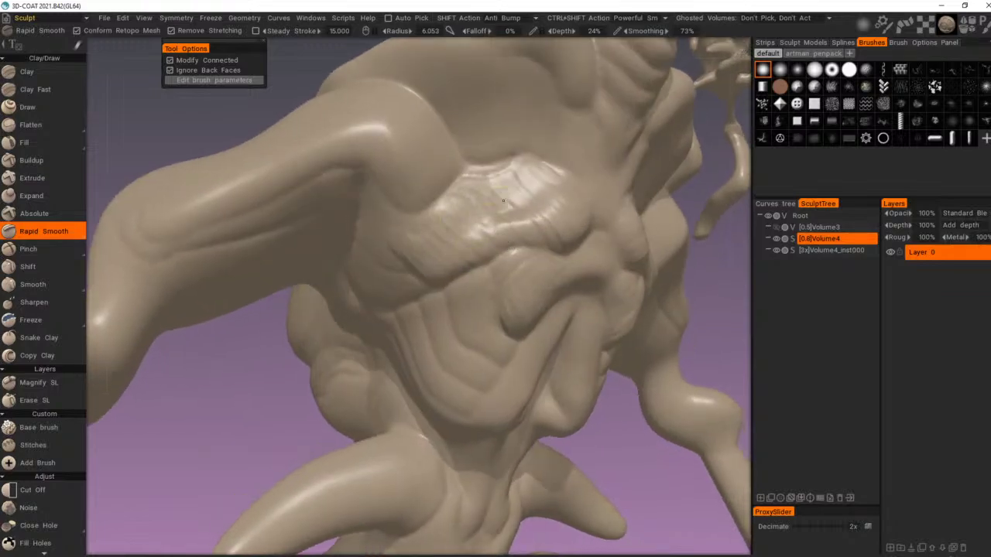
scroll(504, 192, "down", 6)
scroll(486, 188, "up", 7)
mouse_move(518, 213)
left_mouse_down("alt")
mouse_move(486, 188)
mouse_move(582, 216)
left_mouse_up("alt")
Step: Build up the second rib lobe beneath the chest and define its lower edge at a brush radius of 4.550
mouse_move(506, 294)
left_mouse_down()
mouse_move(518, 283)
mouse_move(512, 331)
mouse_move(531, 370)
mouse_move(593, 387)
left_mouse_up()
right_click_drag(570, 357, 555, 355)
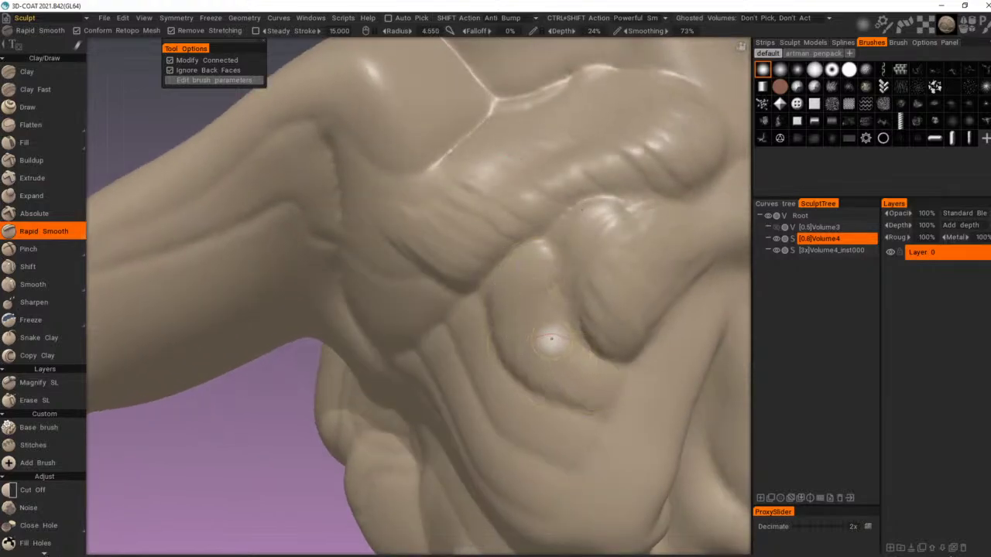
mouse_move(550, 254)
left_mouse_down()
mouse_move(533, 264)
mouse_move(504, 350)
left_mouse_up()
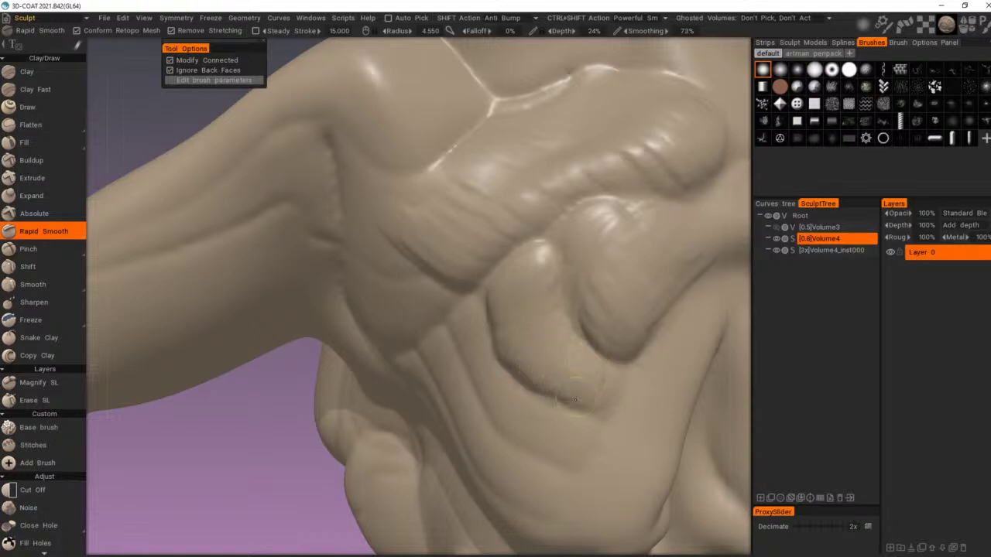
mouse_move(575, 399)
left_mouse_down()
mouse_move(600, 388)
mouse_move(506, 305)
left_mouse_up()
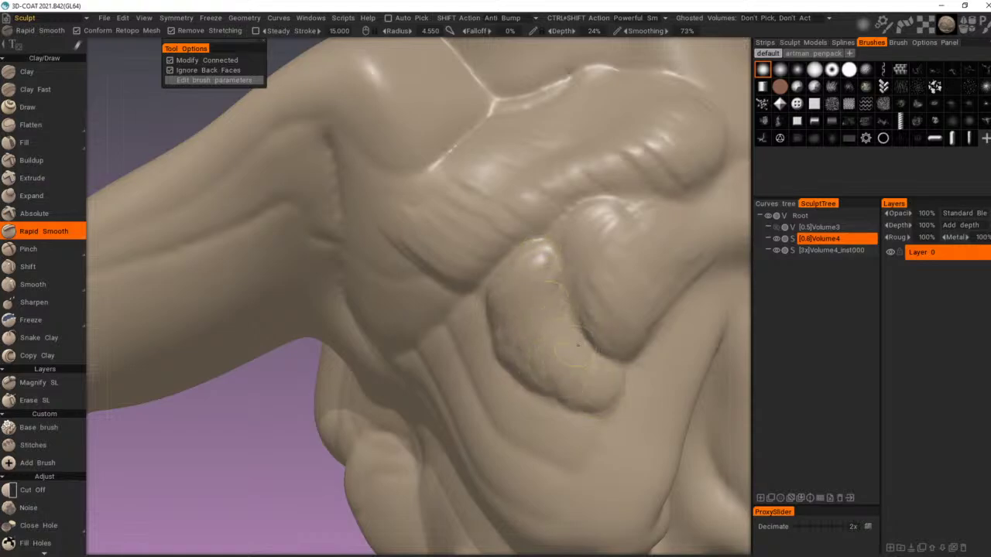
Step: Raise the next curved rib fold outside the second lobe and stroke fine ridges along its length
left_click_drag(608, 394, 558, 370, "alt")
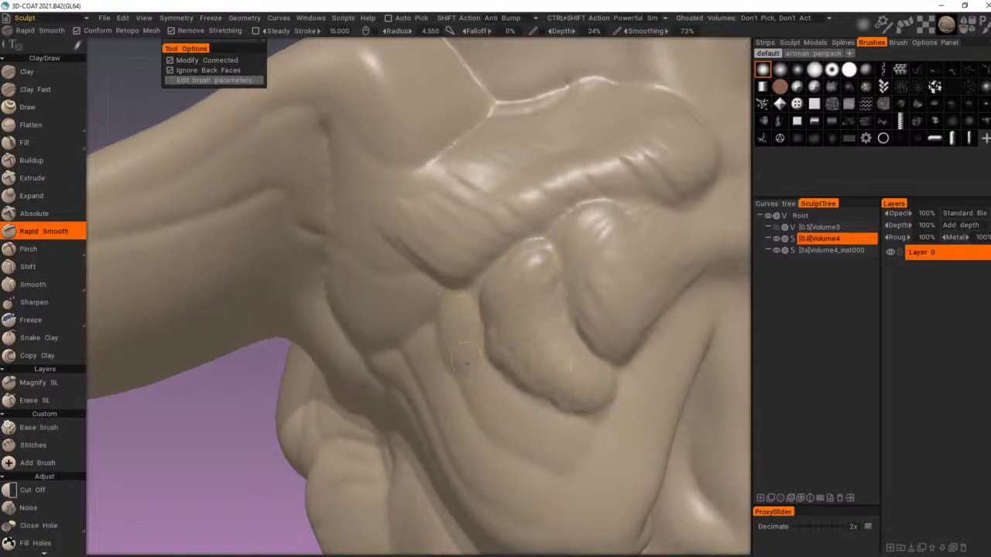
left_click_drag(467, 363, 491, 425)
mouse_move(451, 330)
left_mouse_down()
mouse_move(497, 426)
mouse_move(575, 465)
mouse_move(583, 459)
left_mouse_up()
left_click_drag(490, 374, 571, 440)
left_click_drag(451, 341, 556, 466)
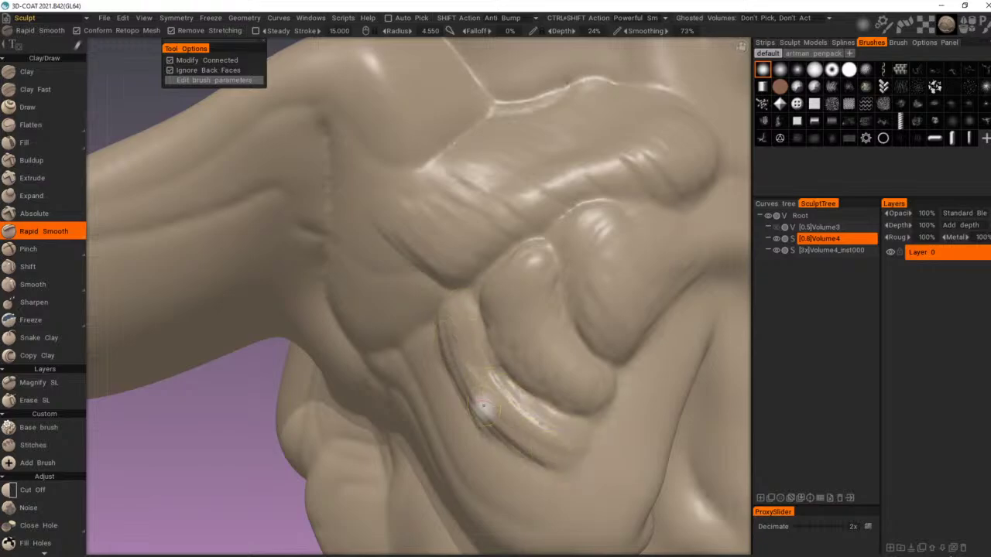
left_click_drag(484, 407, 567, 466)
mouse_move(490, 387)
left_mouse_down()
mouse_move(580, 453)
mouse_move(576, 436)
left_mouse_up()
mouse_move(466, 304)
left_mouse_down()
mouse_move(522, 405)
mouse_move(496, 380)
mouse_move(522, 422)
mouse_move(511, 430)
left_mouse_up()
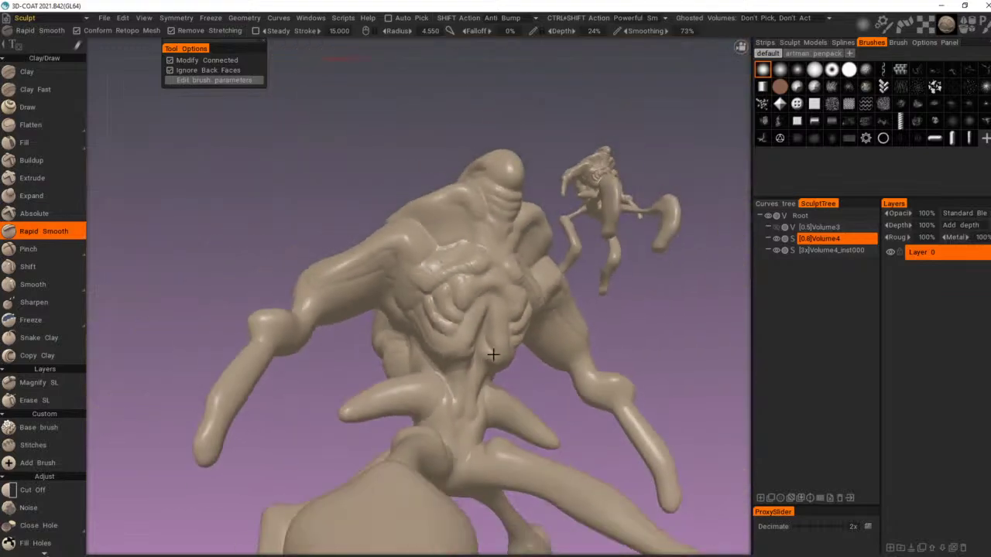
Step: Add striations to the chest and rib lobes, and form a rounded sternum bulge and raised muscles at the neck base
left_click_drag(493, 355, 535, 387, "alt")
mouse_move(536, 388)
right_mouse_down("alt")
mouse_move(556, 390)
mouse_move(545, 364)
right_mouse_up("alt")
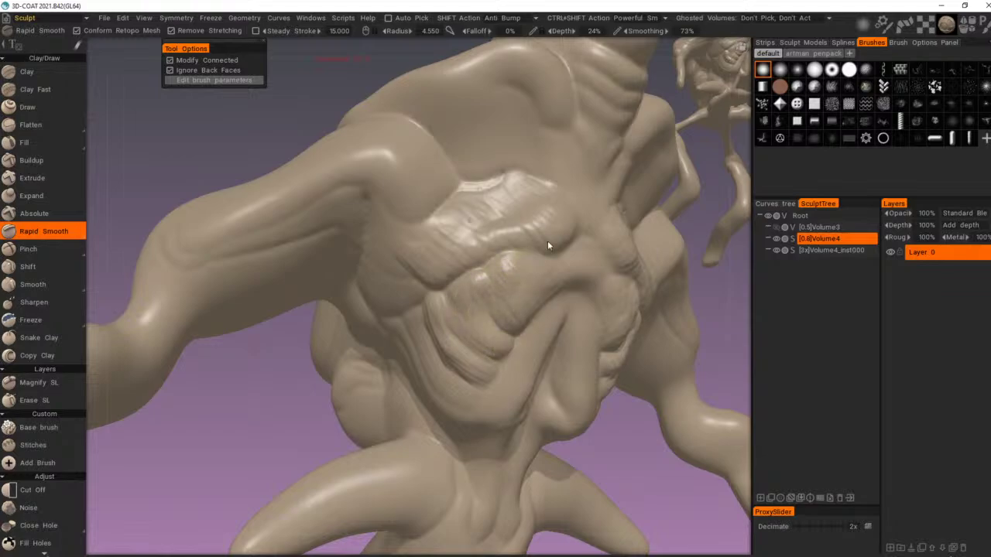
left_click_drag(547, 246, 504, 258, "alt")
scroll(504, 258, "down", 5)
scroll(550, 266, "up", 5)
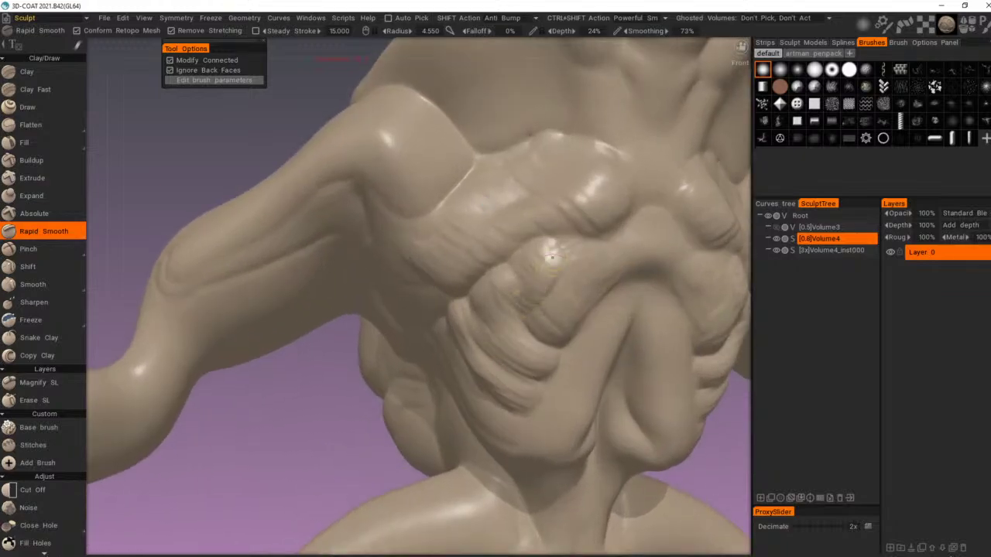
left_click_drag(617, 249, 555, 277, "alt")
scroll(556, 277, "down", 5)
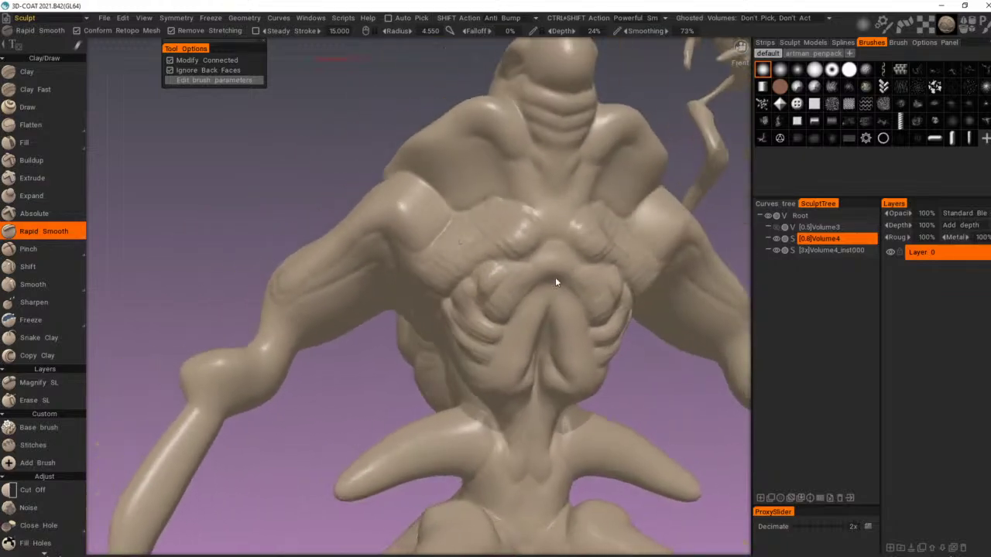
scroll(561, 276, "up", 5)
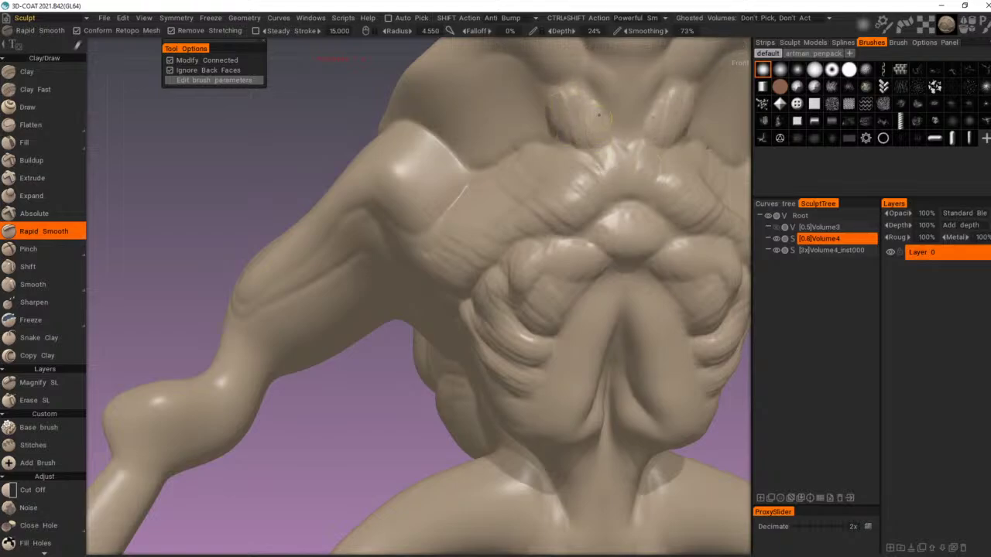
right_click_drag(619, 140, 605, 142, "alt")
Step: Stroke a stack of slanted ridges down the two long abdominal lobes below the sternum
right_click_drag(610, 270, 590, 278)
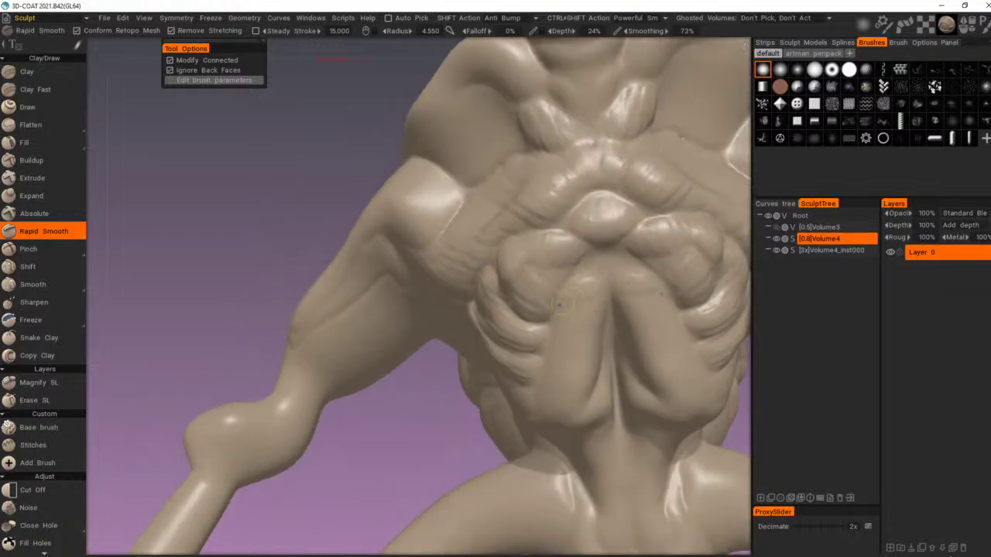
mouse_move(560, 305)
left_mouse_down()
mouse_move(601, 289)
mouse_move(600, 299)
left_mouse_up()
mouse_move(558, 327)
left_mouse_down()
mouse_move(596, 308)
mouse_move(595, 317)
left_mouse_up()
left_click_drag(556, 341, 598, 333)
left_click_drag(555, 359, 601, 342)
left_click_drag(550, 378, 597, 351)
left_click_drag(545, 390, 598, 354)
mouse_move(547, 400)
left_mouse_down()
mouse_move(598, 369)
mouse_move(597, 377)
left_mouse_up()
left_click_drag(568, 418, 594, 387)
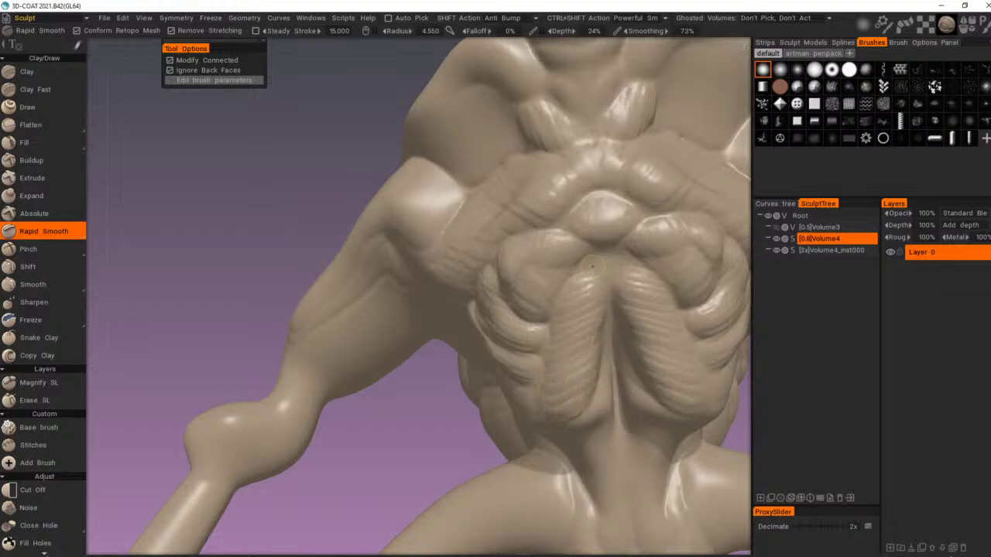
Step: Carve a small recess above the abdominal lobes and form its raised rim with brush radii of 2.083 and 1.545
mouse_move(600, 267)
left_mouse_down()
mouse_move(608, 287)
mouse_move(614, 234)
mouse_move(562, 279)
left_mouse_up()
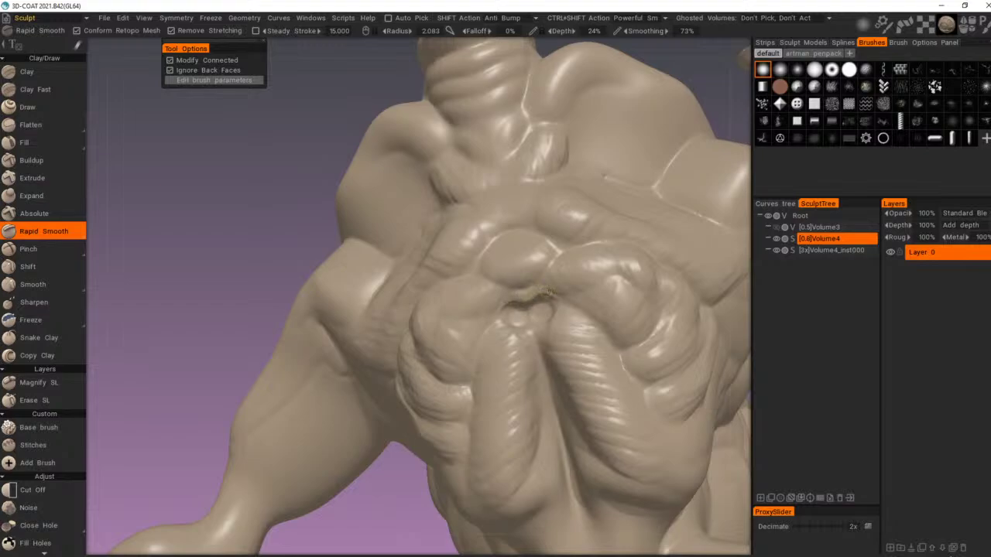
right_click_drag(565, 306, 511, 325)
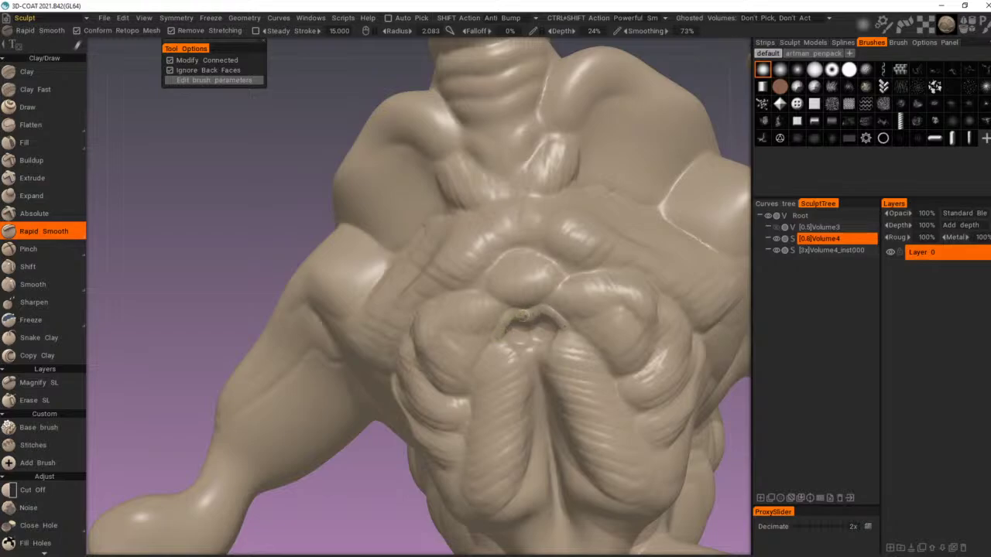
mouse_move(539, 307)
right_mouse_down("alt")
mouse_move(606, 304)
mouse_move(557, 327)
right_mouse_up("alt")
mouse_move(557, 327)
left_mouse_down("alt")
mouse_move(608, 354)
mouse_move(521, 350)
mouse_move(457, 307)
mouse_move(460, 288)
left_mouse_up("alt")
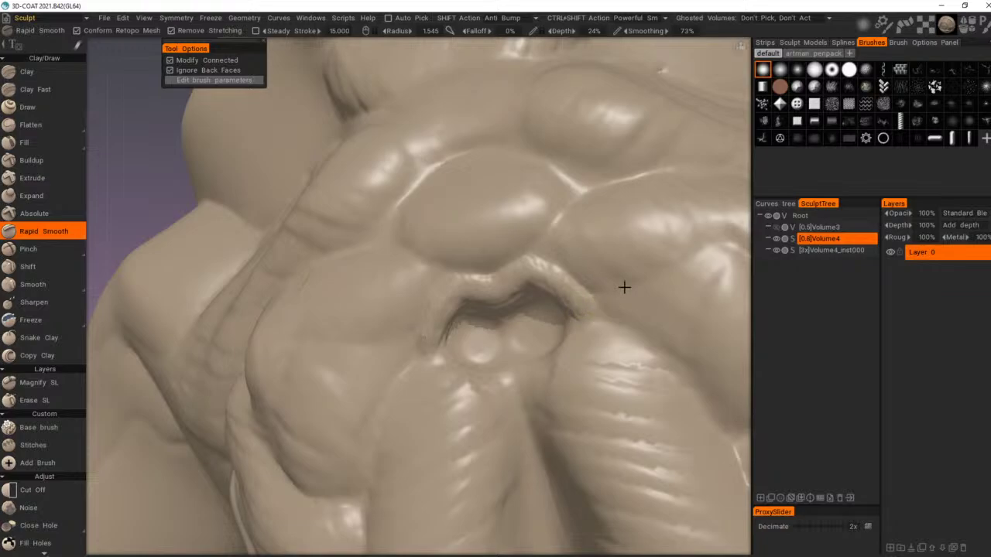
Step: Groove the edges of the sternum plate and add small bumps to the plate and the arch above it
right_click_drag(624, 287, 585, 315, "alt")
left_click_drag(585, 316, 604, 325, "alt")
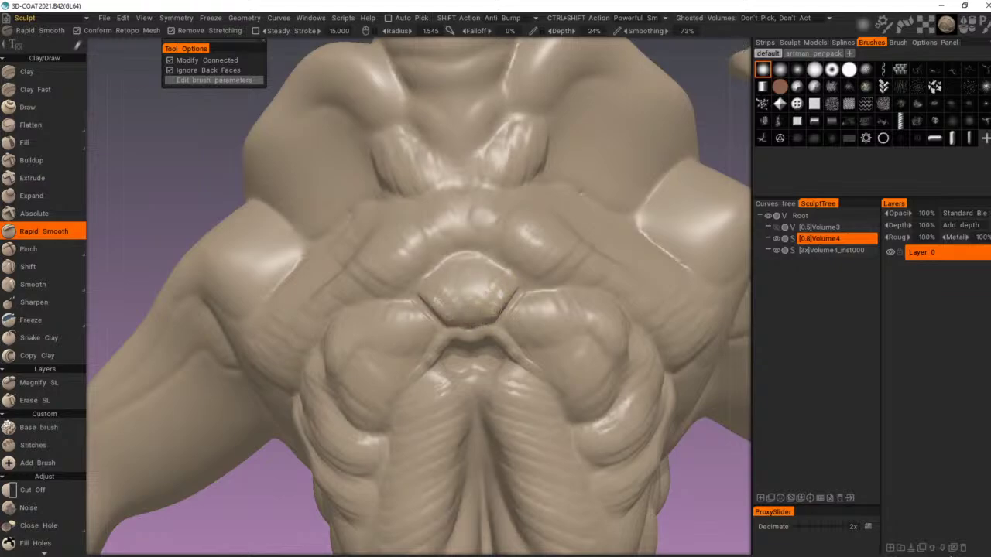
left_click_drag(506, 277, 489, 270, "alt")
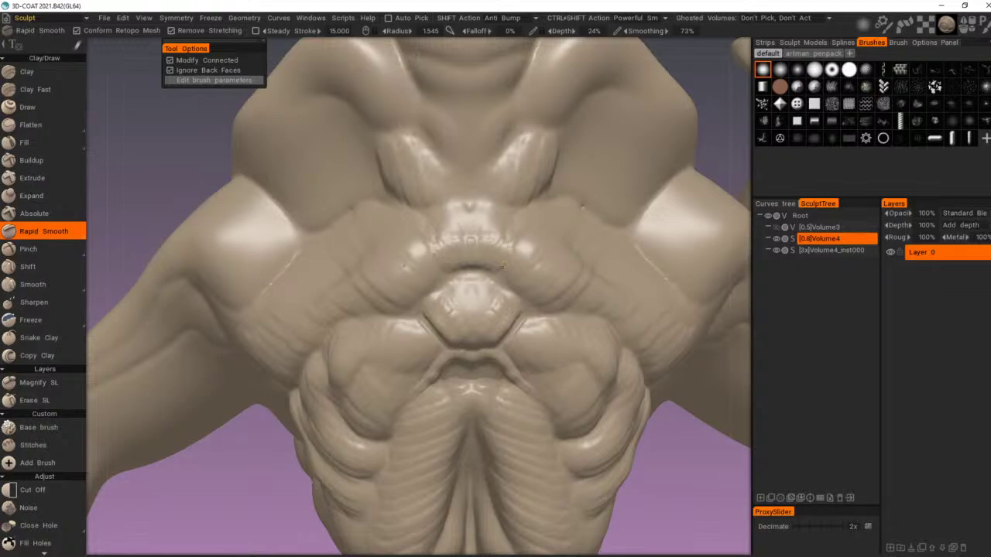
right_click_drag(549, 237, 512, 256, "alt")
Step: Examine the detailed torso against the whole creature from several angles
right_click_drag(474, 302, 464, 319, "alt")
left_click_drag(465, 319, 401, 361, "alt")
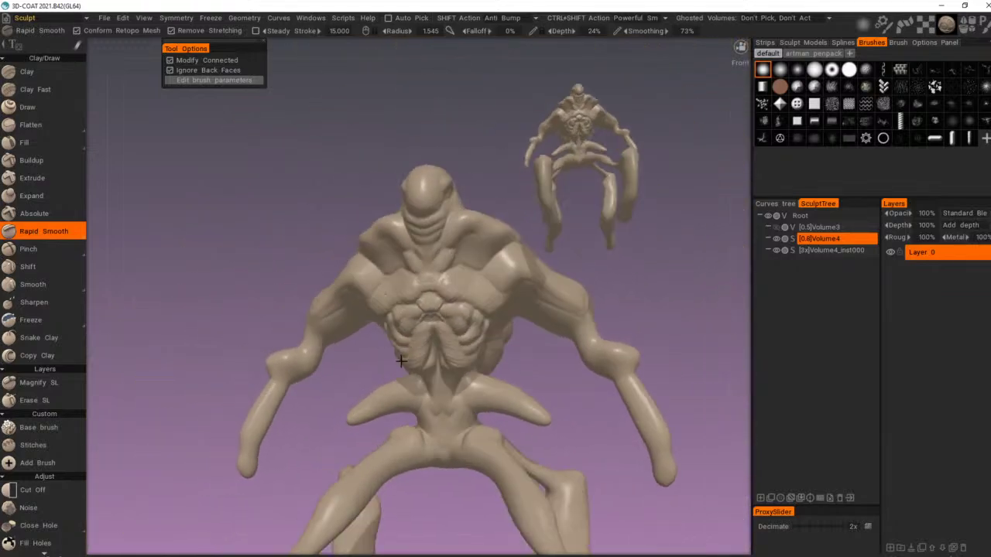
right_click_drag(401, 362, 357, 415, "alt")
left_click_drag(356, 415, 370, 416, "alt")
mouse_move(370, 416)
right_mouse_down("alt")
mouse_move(451, 414)
mouse_move(497, 393)
right_mouse_up("alt")
mouse_move(497, 393)
left_mouse_down("alt")
mouse_move(492, 380)
mouse_move(461, 369)
mouse_move(522, 343)
left_mouse_up("alt")
right_click_drag(522, 343, 546, 337, "alt")
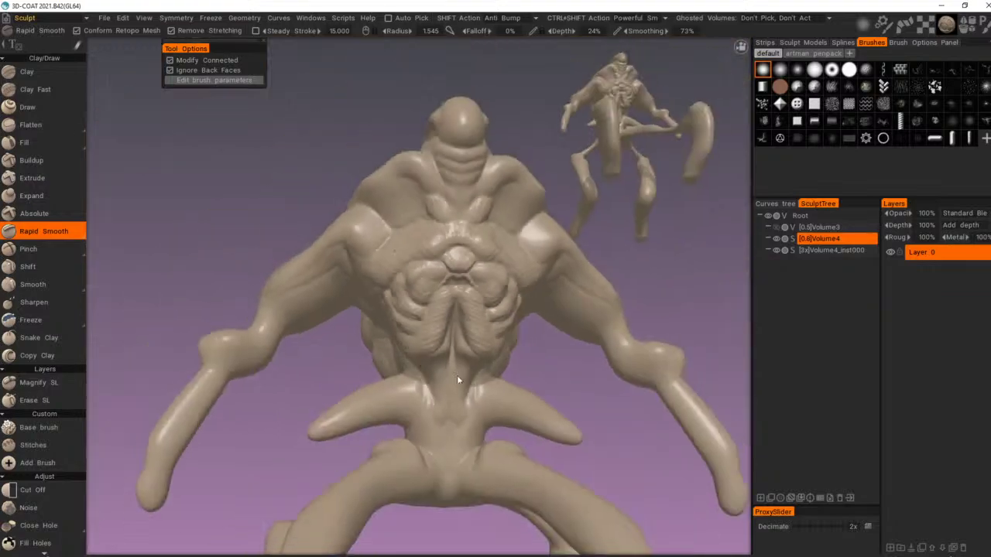
Step: Sculpt stringy tendons and folded skin beneath the abdominal lobes beside the central ridge, using a brush radius of 3.198
scroll(464, 375, "up", 5)
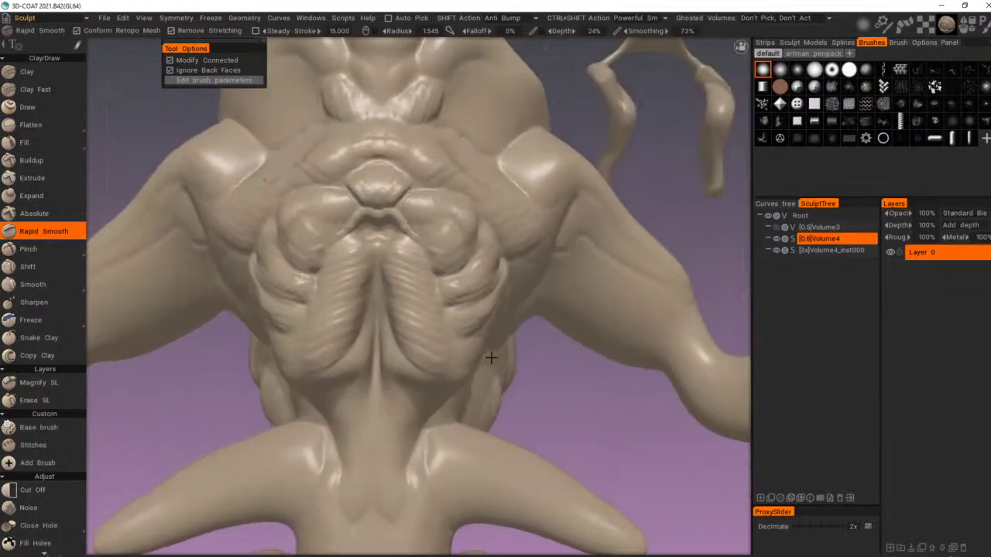
middle_click_drag(491, 357, 492, 330, "alt")
right_click_drag(492, 329, 515, 329, "alt")
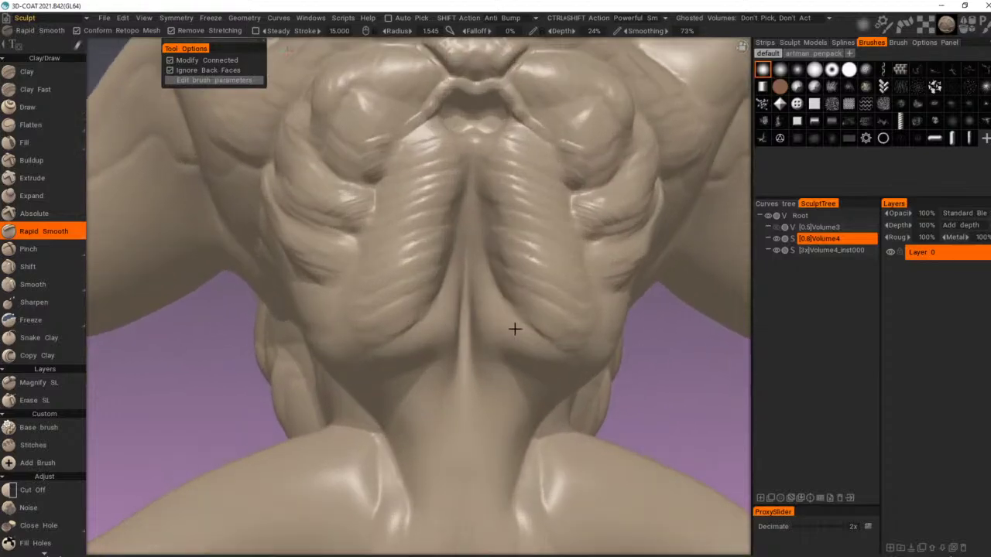
scroll(437, 362, "up", 2)
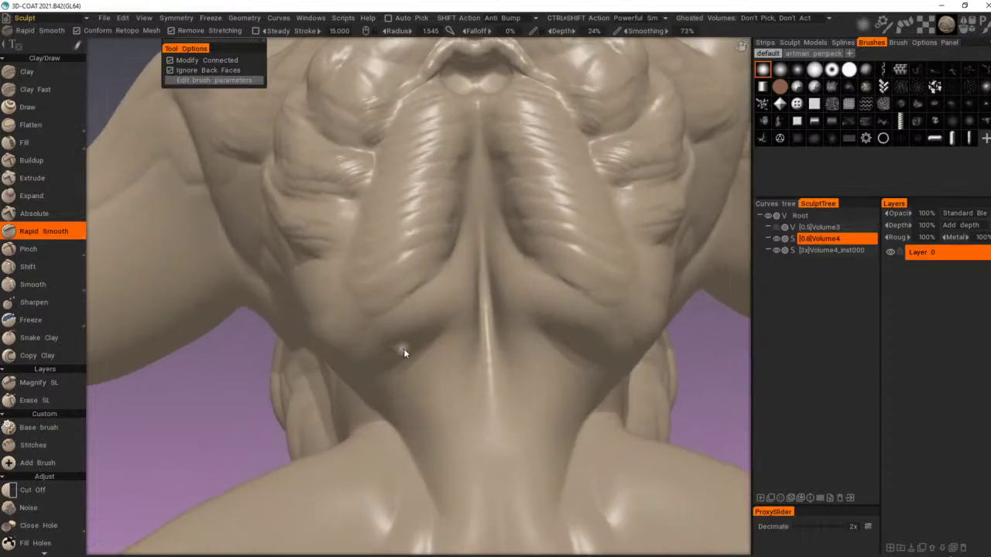
mouse_move(403, 348)
left_mouse_down()
mouse_move(387, 356)
mouse_move(411, 335)
mouse_move(371, 361)
mouse_move(438, 287)
mouse_move(468, 284)
mouse_move(461, 329)
mouse_move(461, 312)
left_mouse_up()
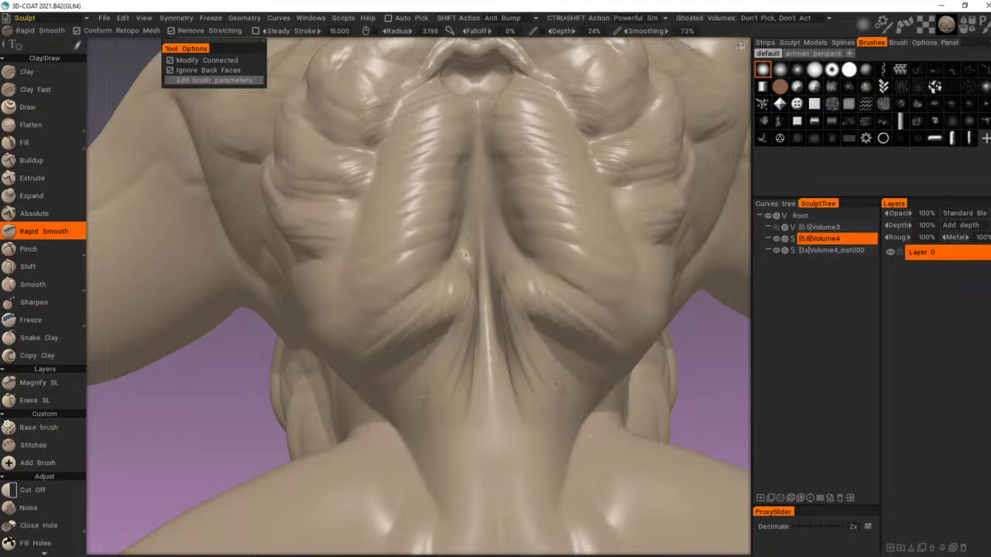
left_click_drag(503, 243, 508, 275, "alt")
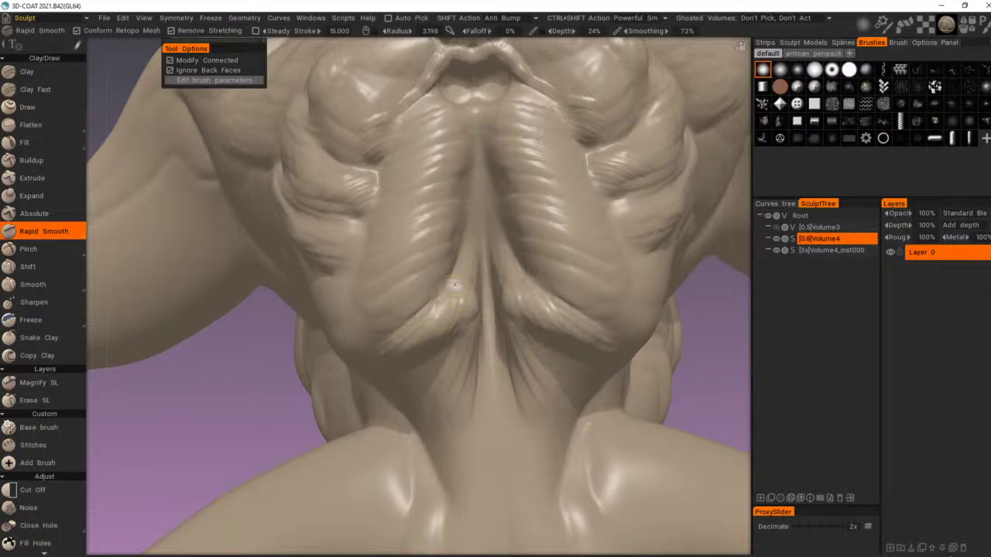
Step: Sculpt a pair of drooping, wrinkled skin lobes where the central abdominal ridge ends between the side horns
right_click_drag(481, 280, 432, 305, "alt")
left_click_drag(432, 305, 477, 309, "alt")
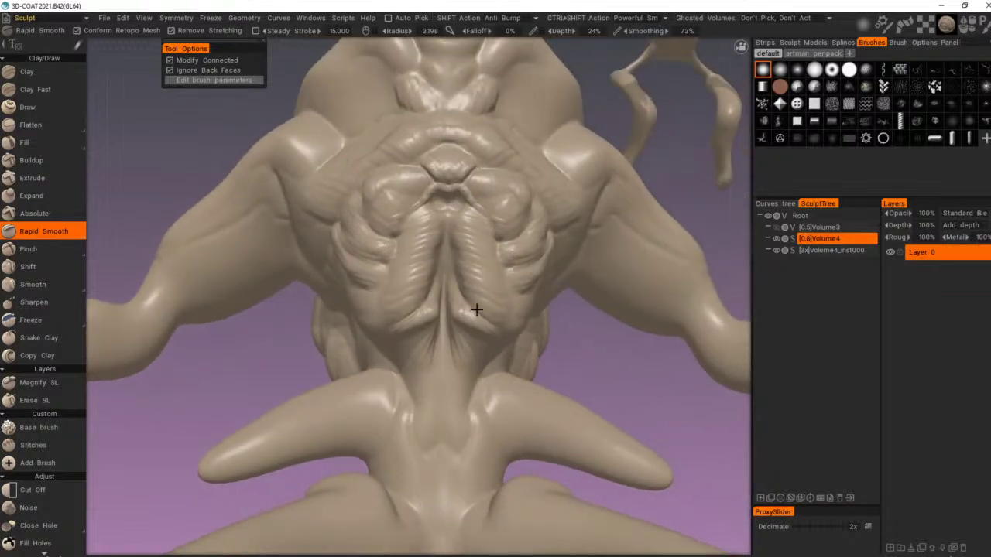
mouse_move(477, 309)
right_mouse_down("alt")
mouse_move(422, 386)
mouse_move(439, 369)
mouse_move(380, 372)
mouse_move(454, 351)
mouse_move(446, 322)
right_mouse_up("alt")
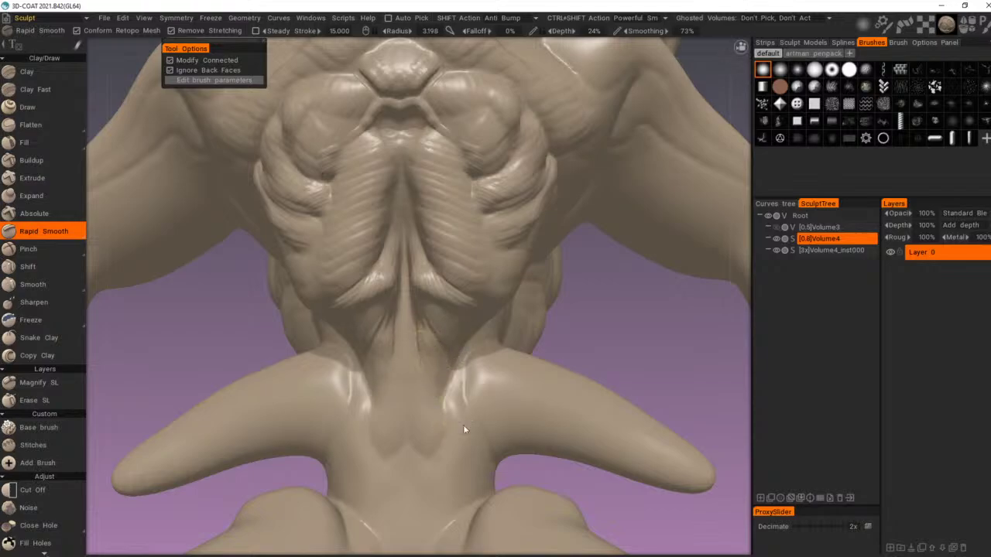
left_click_drag(465, 430, 451, 382, "alt")
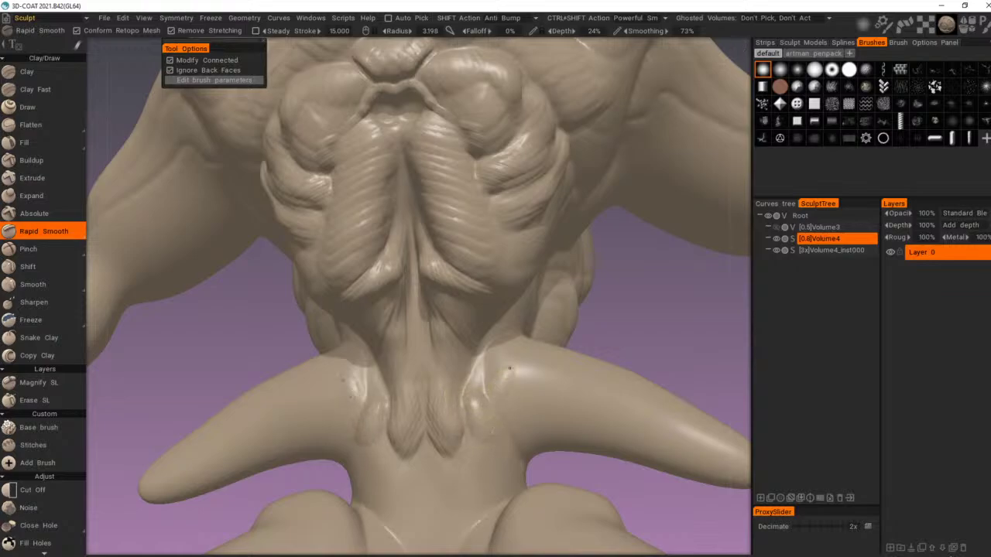
Step: Sculpt lumpy muscle and skin bulges around the base of the side horns using a brush radius of 6.304
right_click_drag(506, 388, 527, 388)
mouse_move(507, 387)
left_mouse_down()
mouse_move(536, 373)
mouse_move(529, 380)
left_mouse_up()
key("ctrl+z")
key("ctrl+z")
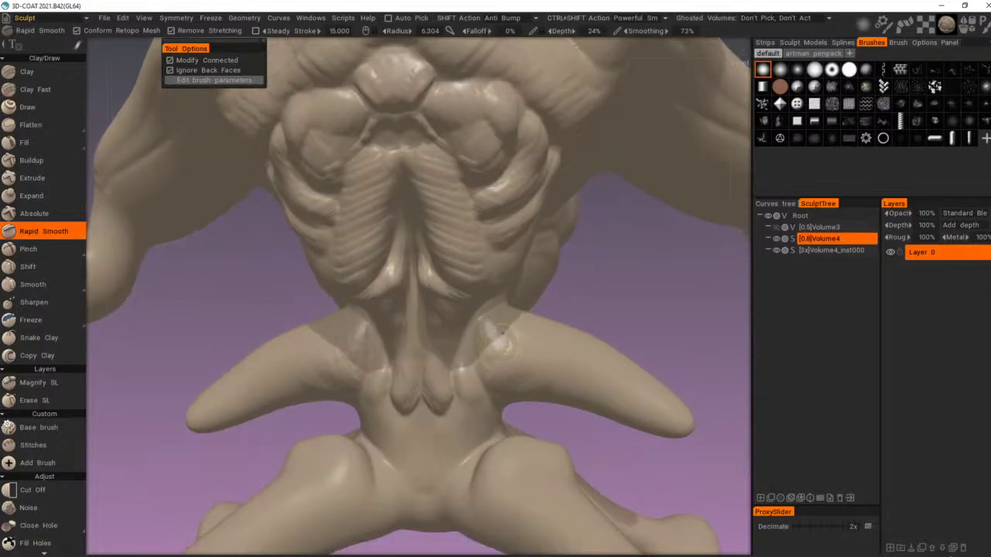
mouse_move(503, 333)
left_mouse_down()
mouse_move(526, 352)
mouse_move(540, 343)
mouse_move(504, 336)
mouse_move(528, 336)
mouse_move(535, 371)
left_mouse_up()
right_click_drag(558, 374, 387, 418, "alt")
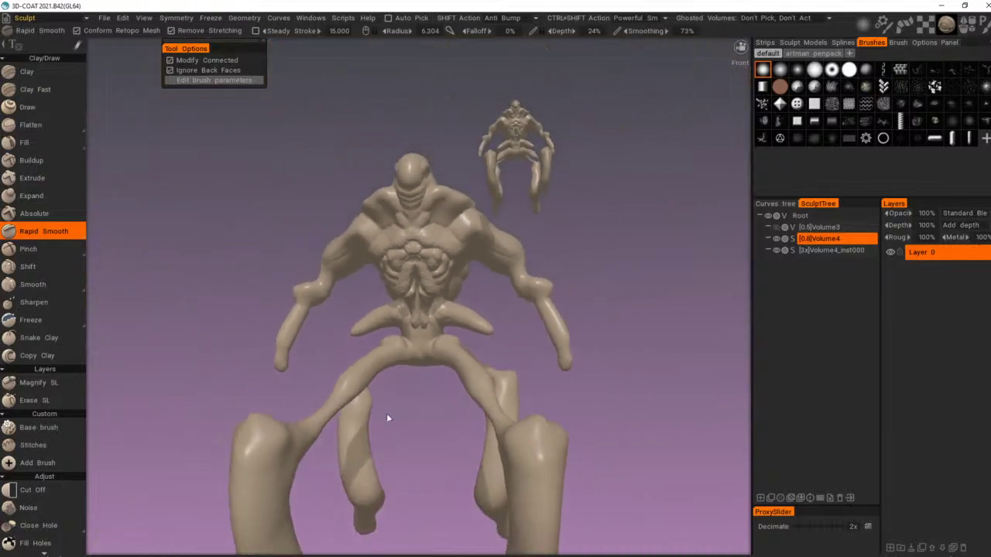
left_click_drag(388, 418, 563, 406, "alt")
right_click_drag(563, 405, 648, 415, "alt")
mouse_move(648, 414)
left_mouse_down("alt")
mouse_move(562, 347)
mouse_move(515, 283)
left_mouse_up("alt")
right_click_drag(515, 283, 519, 289, "alt")
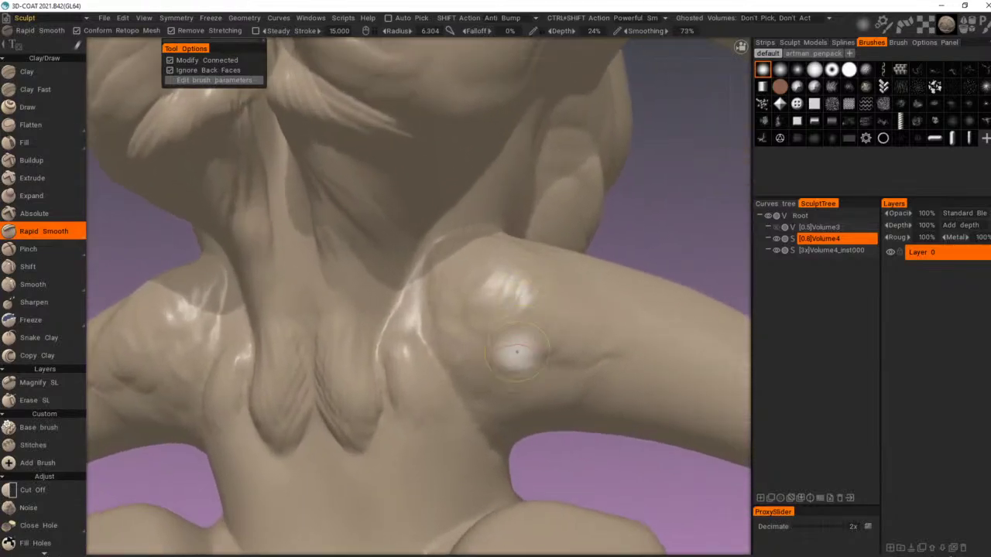
Step: Display the wireframe and refine the crease beside the horn base with decreasing brush radii, including 2.025, 0.785 and 0.447
mouse_move(517, 352)
right_mouse_down("alt")
mouse_move(529, 376)
mouse_move(562, 377)
right_mouse_up("alt")
key("w")
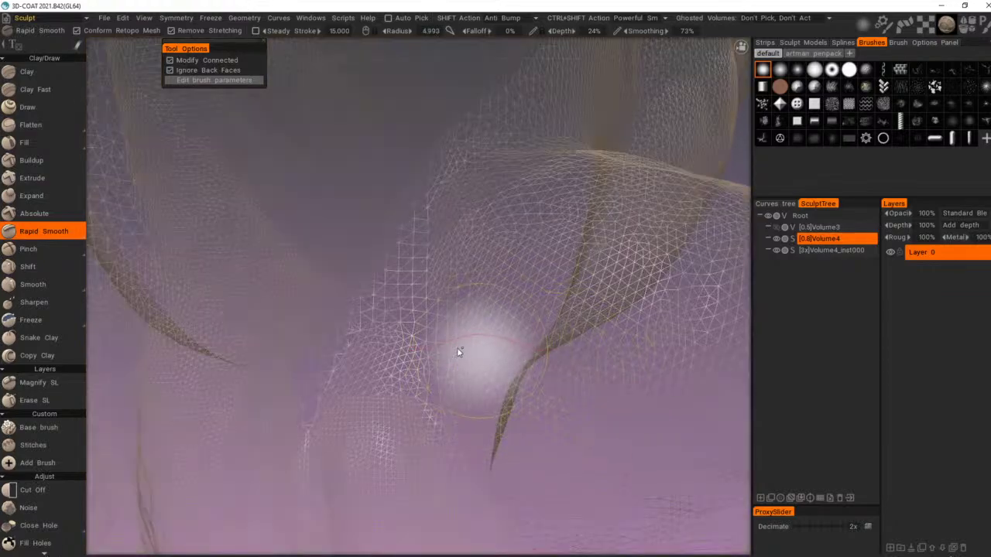
right_click_drag(457, 348, 422, 353)
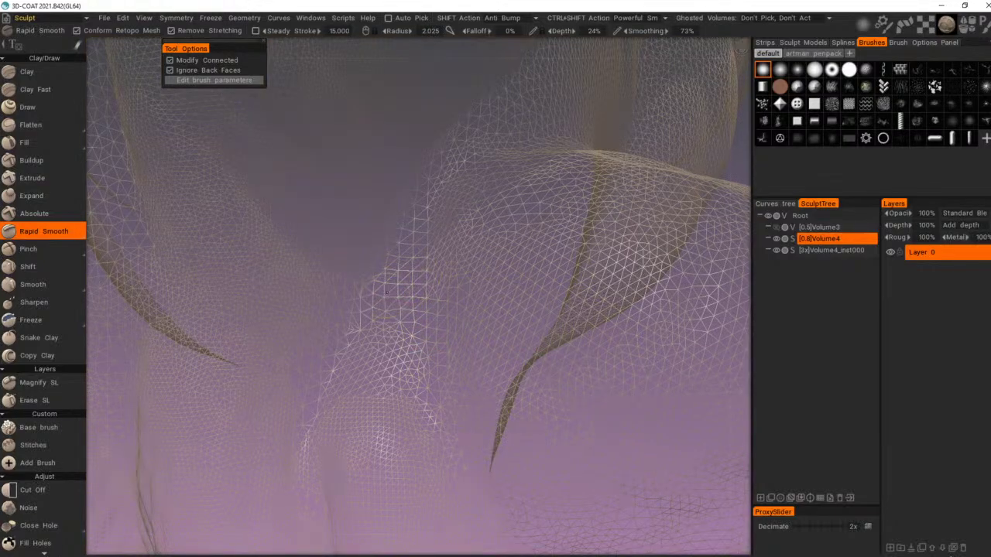
mouse_move(386, 293)
left_mouse_down()
mouse_move(425, 304)
mouse_move(389, 309)
mouse_move(415, 282)
mouse_move(423, 301)
left_mouse_up()
right_click_drag(408, 299, 395, 299)
mouse_move(396, 300)
left_mouse_down()
mouse_move(410, 289)
mouse_move(432, 317)
mouse_move(424, 219)
mouse_move(425, 245)
mouse_move(414, 216)
mouse_move(430, 185)
left_mouse_up()
right_click_drag(430, 186, 415, 186)
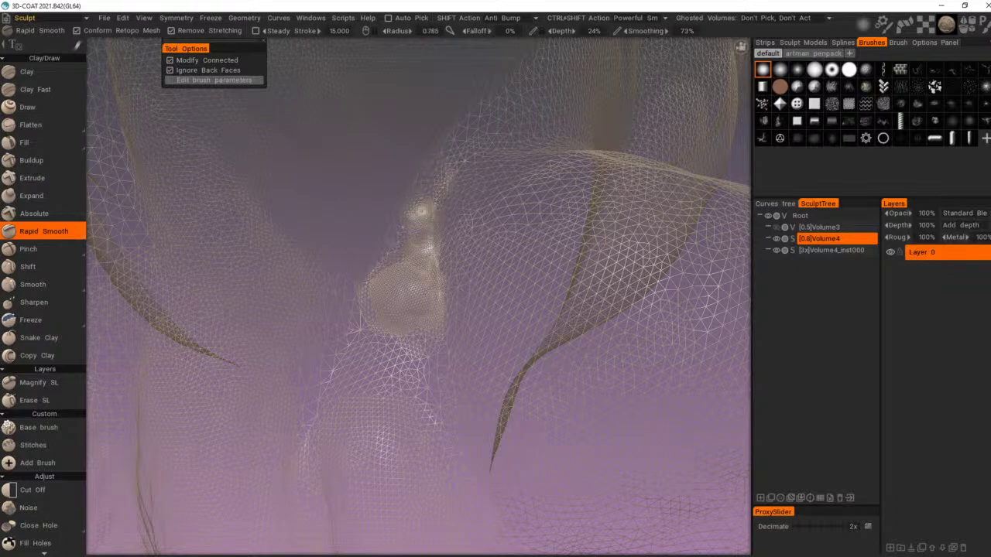
left_click_drag(421, 211, 421, 222)
right_click_drag(414, 281, 408, 281)
left_click_drag(402, 290, 413, 301)
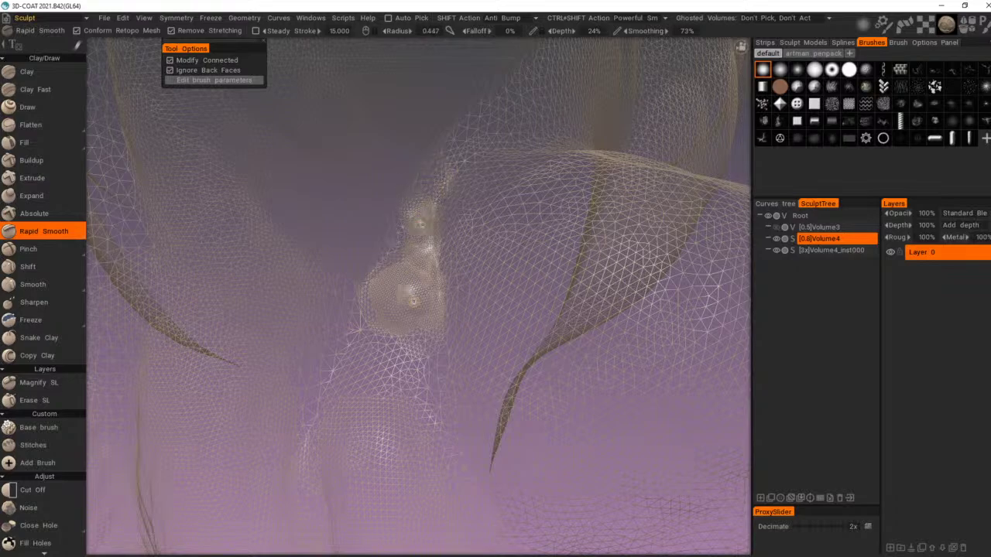
Step: Add very fine strokes inside the refined crease with brush radii of 0.128, 0.210 and 0.085, and hide the wireframe
mouse_move(418, 296)
right_mouse_down("alt")
mouse_move(469, 299)
mouse_move(406, 296)
mouse_move(424, 274)
mouse_move(506, 257)
right_mouse_up("alt")
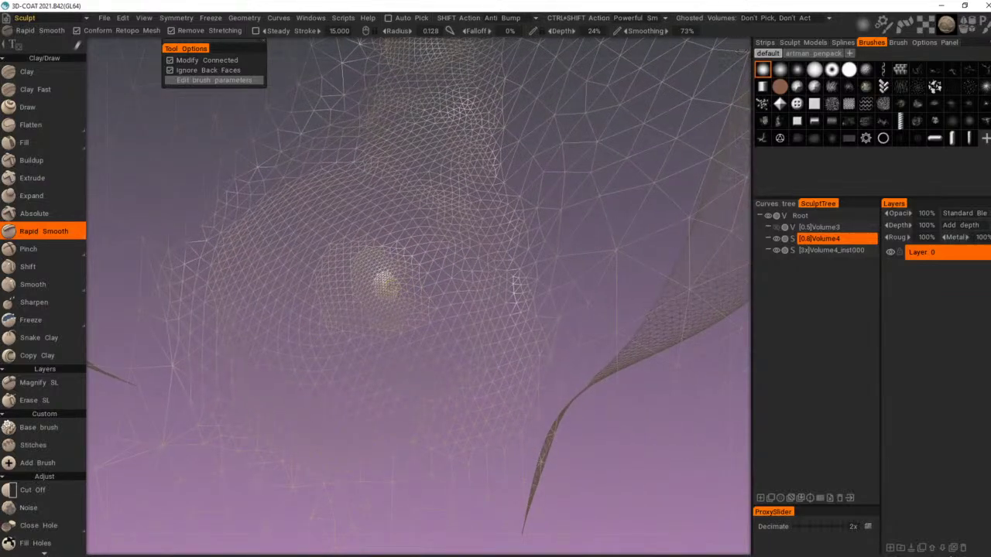
left_click_drag(415, 267, 399, 282)
left_click_drag(444, 250, 434, 264)
right_click_drag(437, 265, 451, 265)
mouse_move(442, 265)
left_mouse_down()
mouse_move(430, 264)
mouse_move(448, 290)
left_mouse_up()
right_click_drag(441, 264, 433, 265)
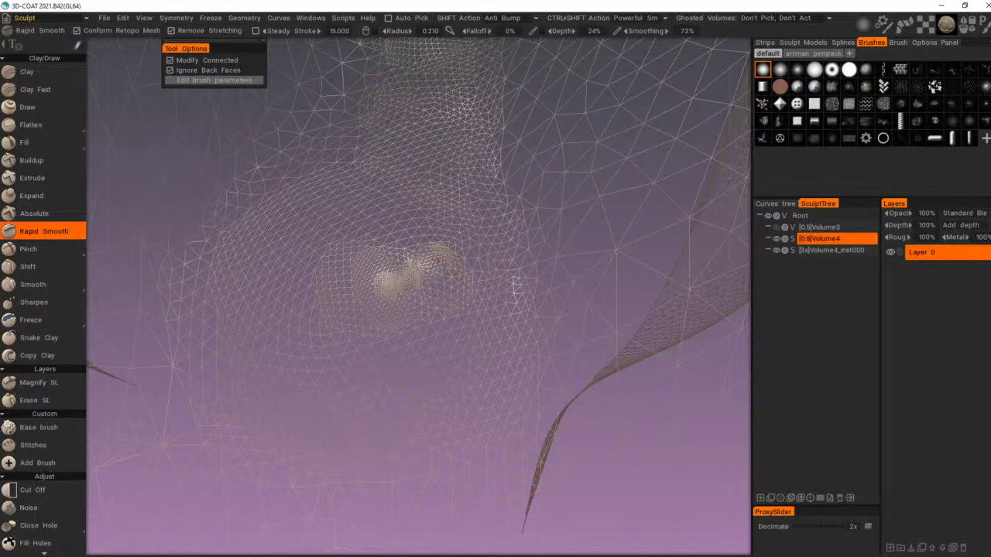
mouse_move(524, 270)
left_mouse_down("alt")
mouse_move(442, 287)
mouse_move(371, 329)
left_mouse_up("alt")
key("w")
Step: Sculpt bumps and shallow creases along the front of the side horn using a brush radius of 4.558
mouse_move(494, 312)
right_mouse_down("alt")
mouse_move(439, 320)
mouse_move(500, 345)
right_mouse_up("alt")
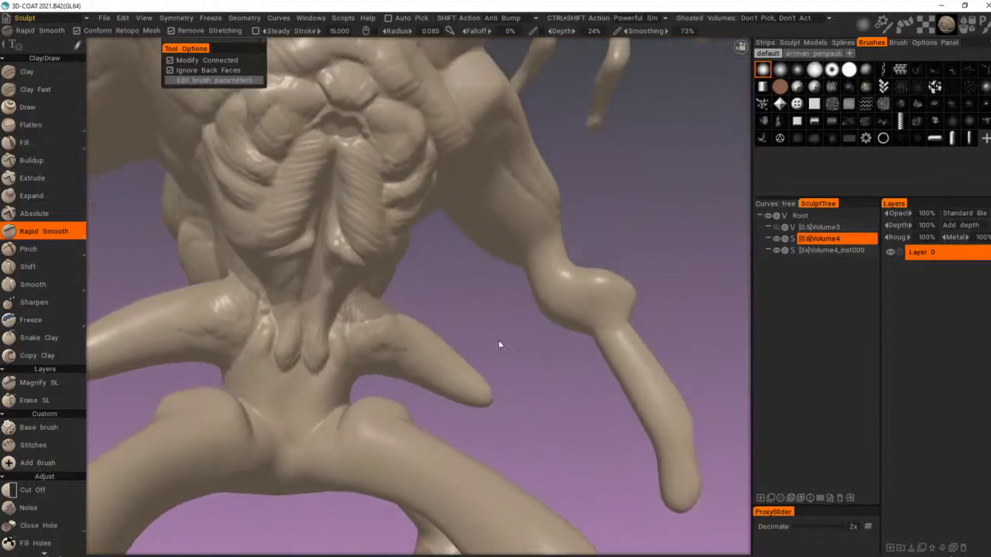
left_click_drag(500, 345, 469, 352, "alt")
right_click_drag(469, 352, 499, 339, "alt")
right_click_drag(517, 258, 421, 237, "alt")
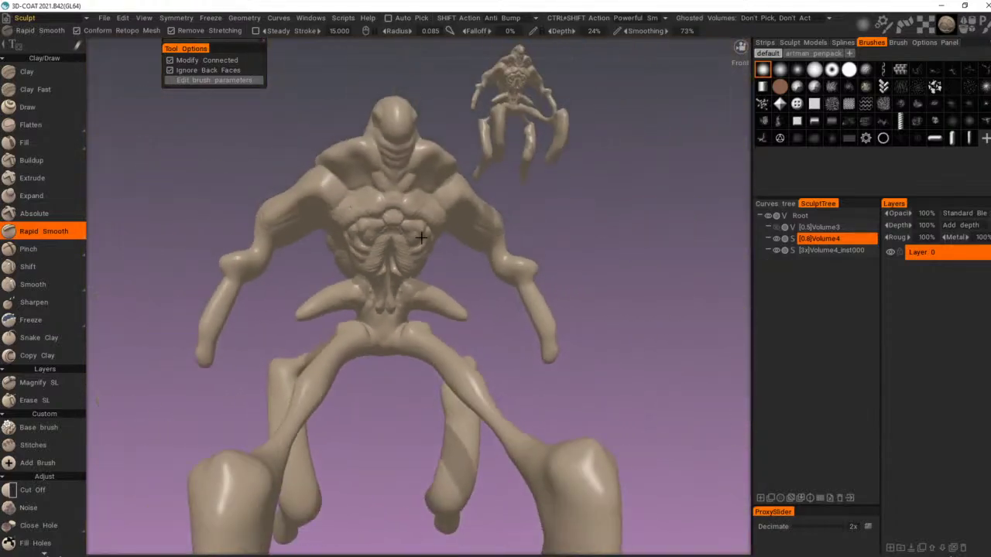
left_click_drag(420, 236, 418, 213, "alt")
right_click_drag(418, 213, 441, 203, "alt")
scroll(440, 202, "up", 5)
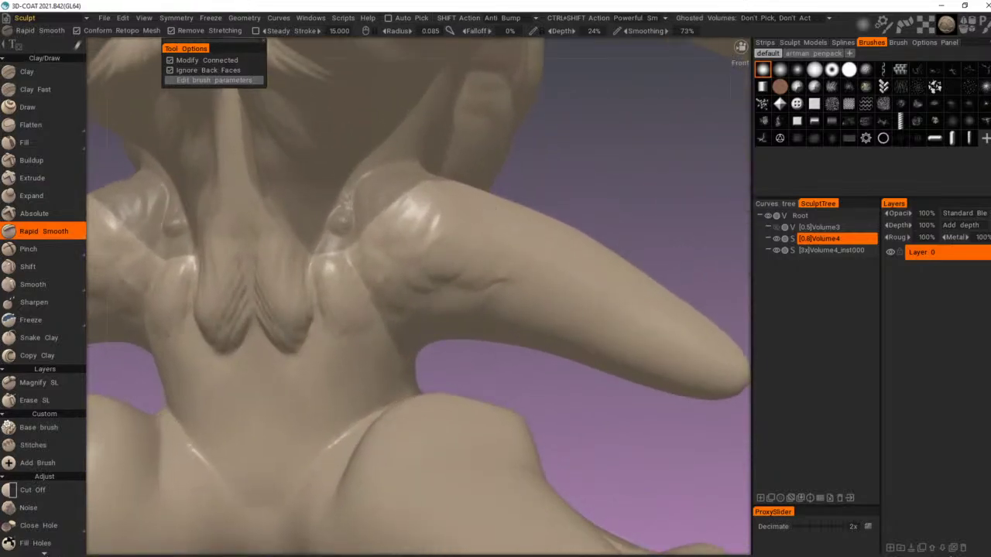
right_click_drag(472, 256, 457, 255)
mouse_move(455, 254)
left_mouse_down()
mouse_move(503, 252)
mouse_move(482, 280)
left_mouse_up()
left_click_drag(528, 239, 514, 285)
mouse_move(568, 247)
left_mouse_down()
mouse_move(539, 301)
mouse_move(554, 311)
left_mouse_up()
mouse_move(594, 262)
left_mouse_down()
mouse_move(649, 317)
mouse_move(684, 328)
left_mouse_up()
Step: Examine the side horns and their bases against the whole creature from the front and side
right_click_drag(626, 328, 491, 339, "alt")
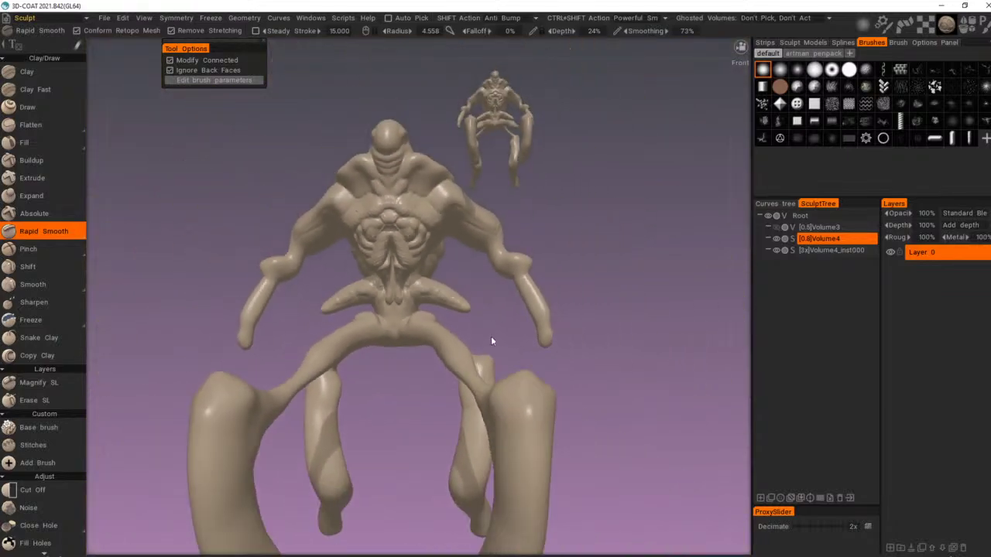
left_click_drag(490, 339, 513, 339, "alt")
right_click_drag(513, 339, 436, 345, "alt")
left_click_drag(435, 345, 446, 356, "alt")
right_click_drag(447, 356, 634, 312, "alt")
left_click_drag(634, 312, 502, 302, "alt")
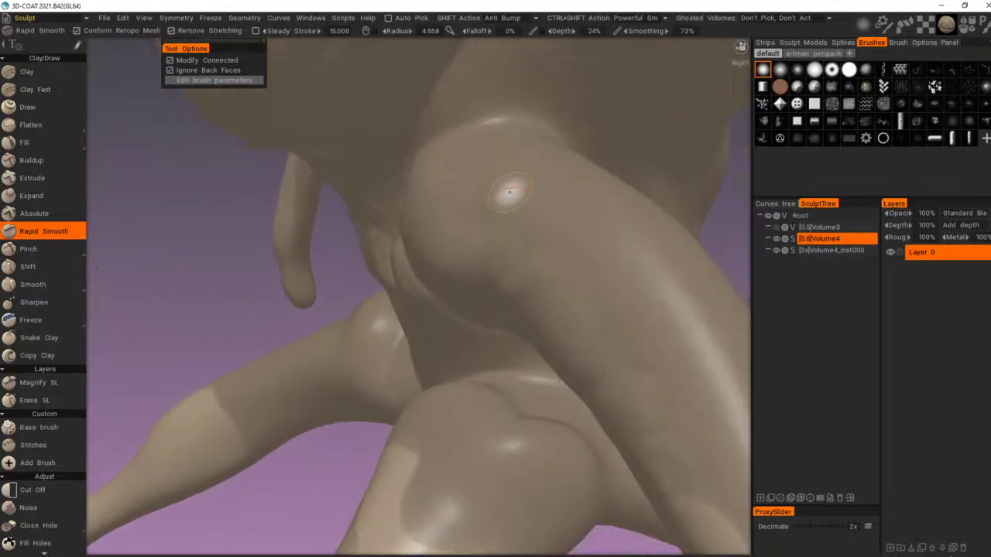
right_click_drag(507, 187, 487, 177, "alt")
mouse_move(487, 178)
left_mouse_down("alt")
mouse_move(452, 179)
mouse_move(538, 180)
mouse_move(446, 193)
left_mouse_up("alt")
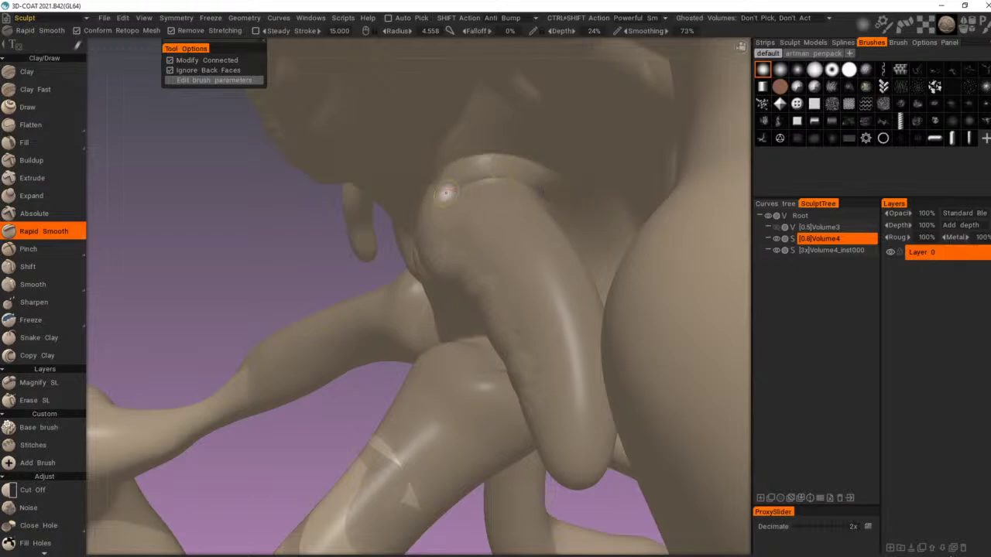
mouse_move(567, 233)
left_mouse_down("alt")
mouse_move(588, 219)
mouse_move(576, 222)
left_mouse_up("alt")
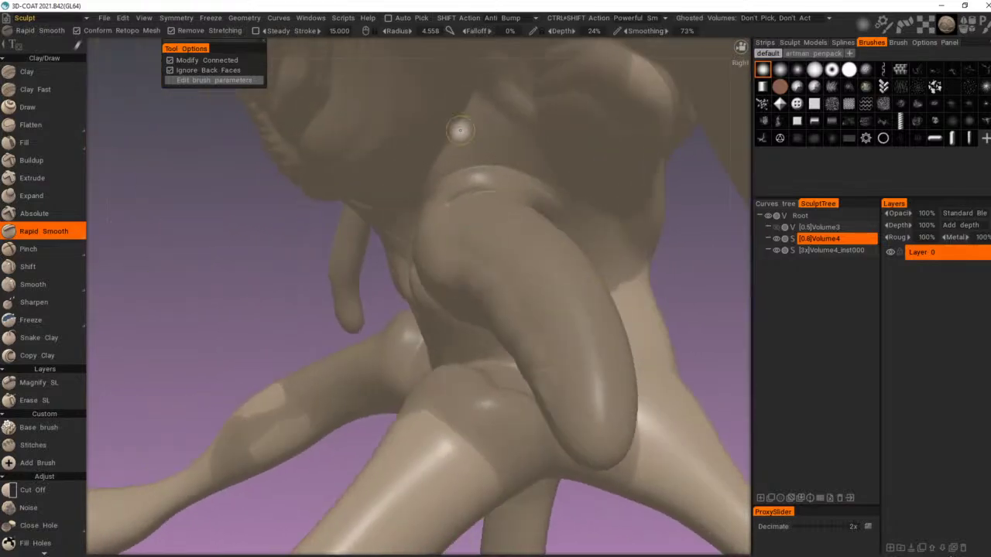
Step: Apply the dark grey-brown shader to the creature's body and turn off Cast Shadows
key("5")
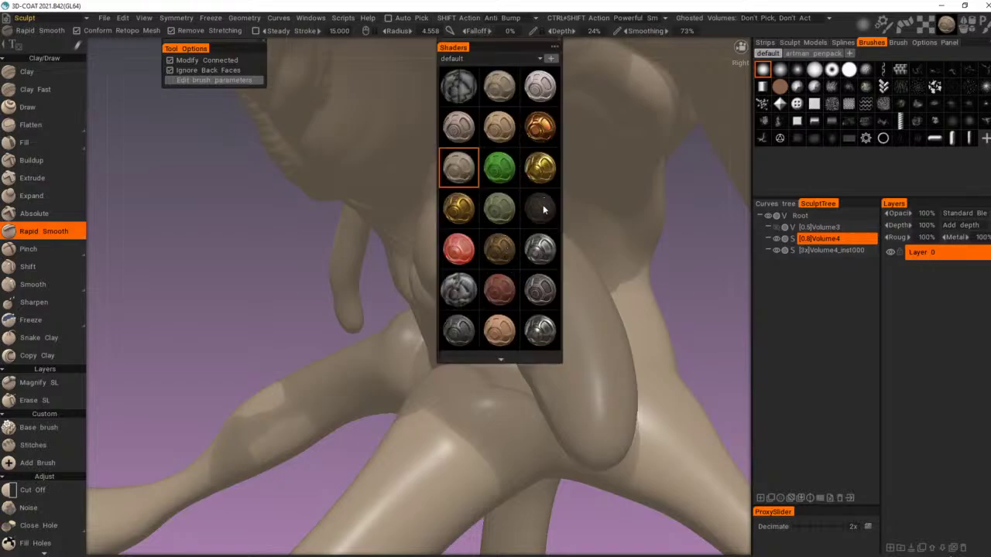
left_click(544, 209)
scroll(457, 250, "down", 2)
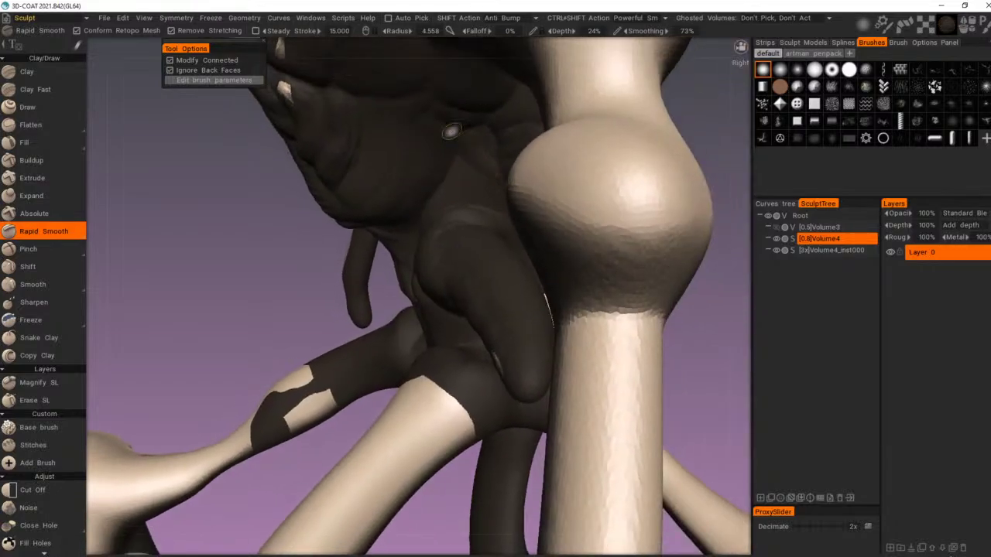
left_click(240, 19)
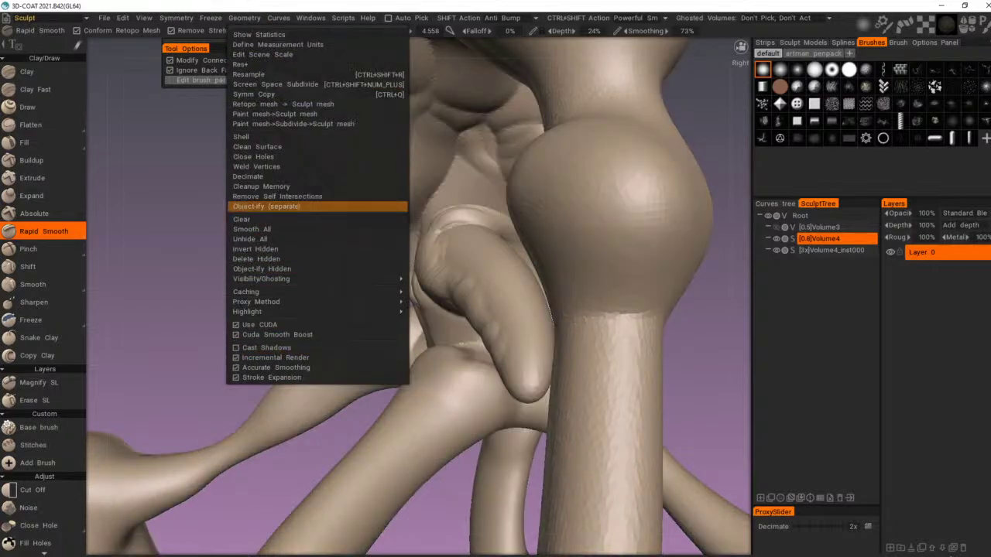
Step: Sculpt layered skin folds across the waist just above the horn base using a brush radius of 4.558
left_click_drag(514, 194, 484, 207, "alt")
right_click_drag(485, 207, 511, 183, "alt")
mouse_move(511, 182)
left_mouse_down("alt")
mouse_move(471, 182)
mouse_move(528, 211)
left_mouse_up("alt")
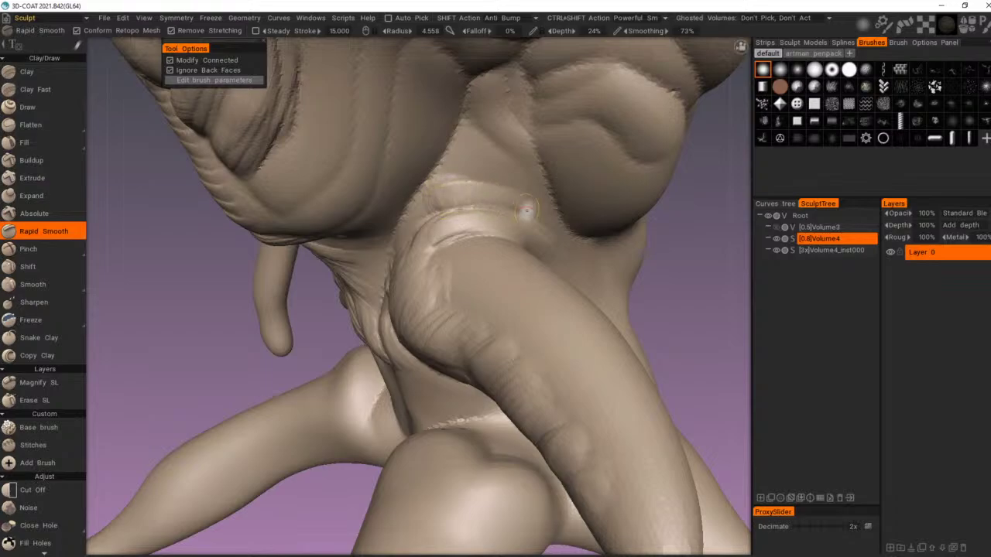
mouse_move(444, 200)
left_mouse_down()
mouse_move(534, 221)
mouse_move(467, 207)
mouse_move(526, 202)
mouse_move(507, 186)
mouse_move(520, 187)
left_mouse_up()
mouse_move(457, 161)
left_mouse_down()
mouse_move(525, 191)
mouse_move(526, 175)
left_mouse_up()
left_click_drag(487, 133, 537, 182)
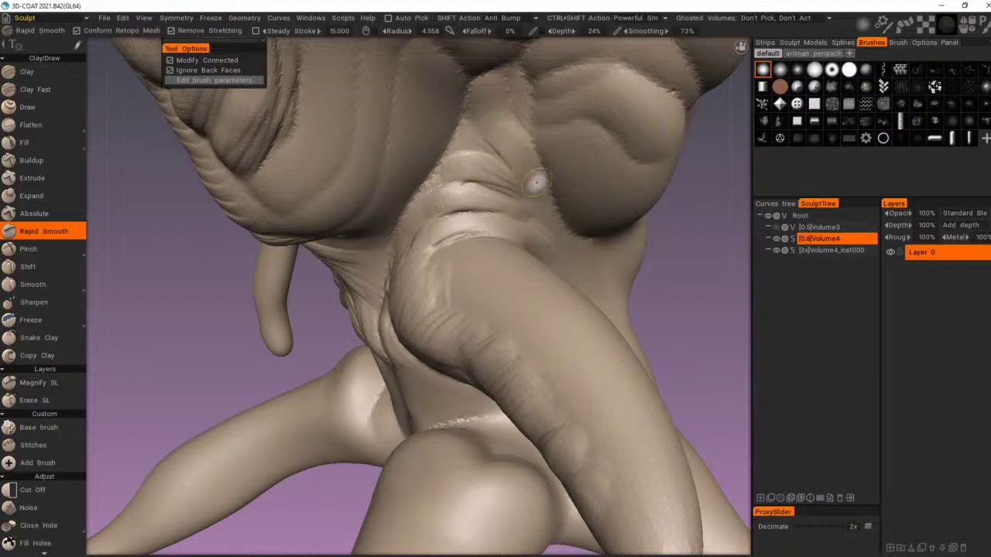
Step: Carve finer wrinkles over the upper horn base and adjoining waist folds with a brush radius of 2.977
scroll(537, 183, "down", 8)
mouse_move(434, 180)
left_mouse_down("alt")
mouse_move(526, 177)
mouse_move(464, 178)
mouse_move(483, 204)
mouse_move(457, 208)
left_mouse_up("alt")
scroll(507, 182, "up", 8)
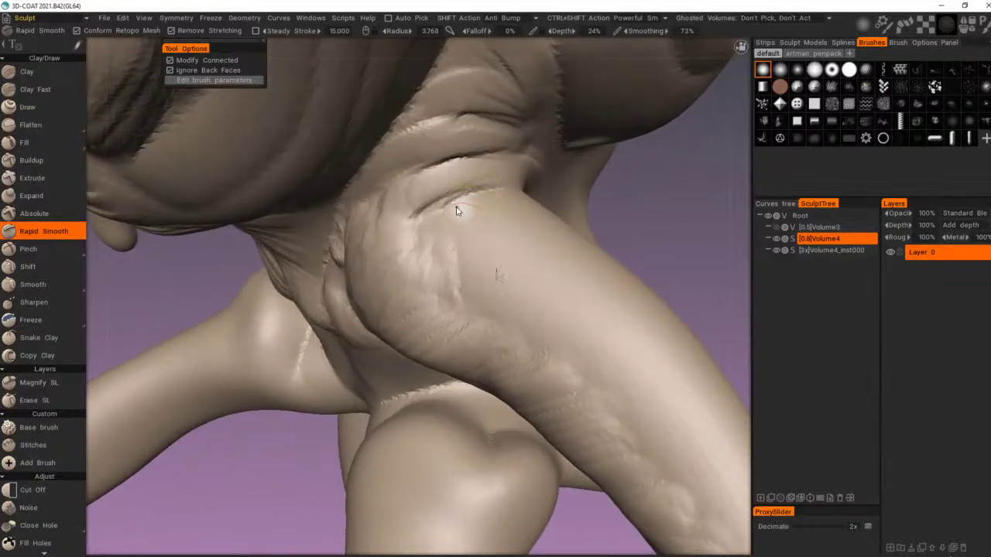
right_click_drag(456, 209, 446, 210)
left_click_drag(435, 214, 523, 200)
left_click_drag(457, 234, 528, 211)
mouse_move(466, 244)
left_mouse_down()
mouse_move(523, 223)
mouse_move(540, 231)
left_mouse_up()
mouse_move(424, 214)
left_mouse_down()
mouse_move(517, 195)
mouse_move(493, 179)
mouse_move(499, 163)
left_mouse_up()
mouse_move(443, 179)
left_mouse_down()
mouse_move(532, 171)
mouse_move(502, 182)
left_mouse_up()
left_click_drag(431, 199, 532, 172)
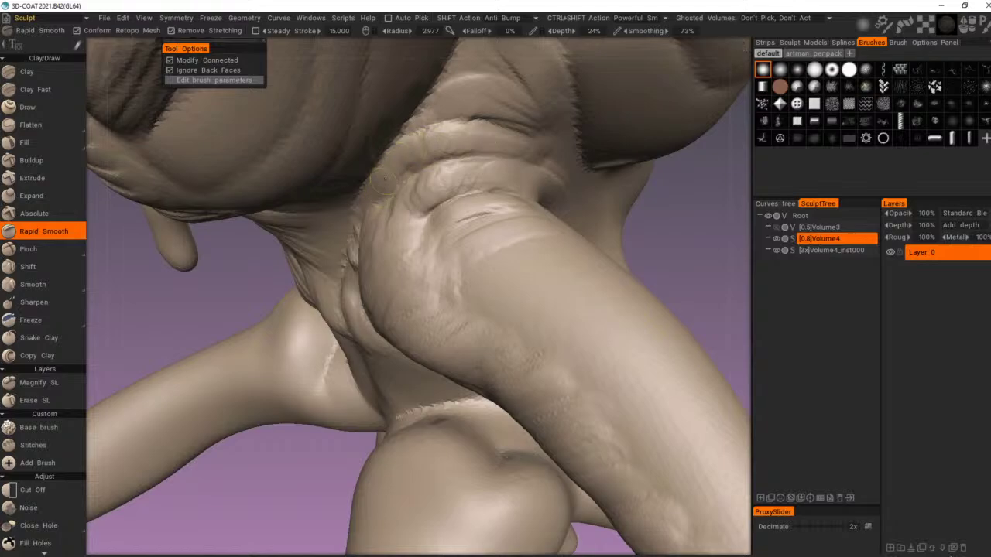
Step: Continue the skin folds around the waist and crease the rear upper edge of the horn where it meets the body
left_click_drag(494, 125, 468, 111, "alt")
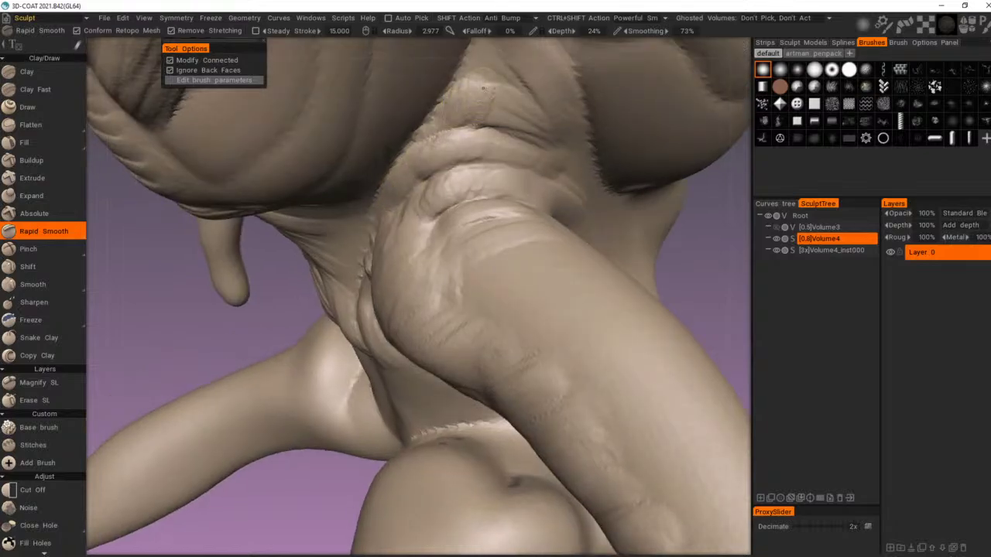
left_click_drag(554, 140, 537, 129, "alt")
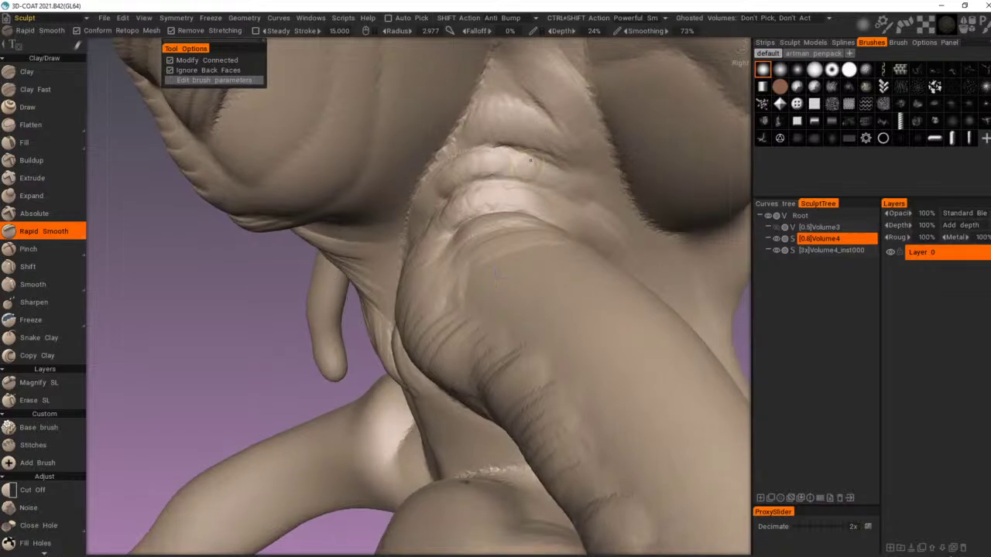
mouse_move(577, 190)
left_mouse_down("alt")
mouse_move(500, 204)
mouse_move(646, 234)
mouse_move(694, 281)
left_mouse_up("alt")
mouse_move(588, 223)
left_mouse_down()
mouse_move(699, 284)
mouse_move(702, 297)
mouse_move(684, 306)
left_mouse_up()
mouse_move(566, 241)
left_mouse_down()
mouse_move(672, 310)
mouse_move(677, 293)
left_mouse_up()
left_click_drag(611, 263, 717, 323)
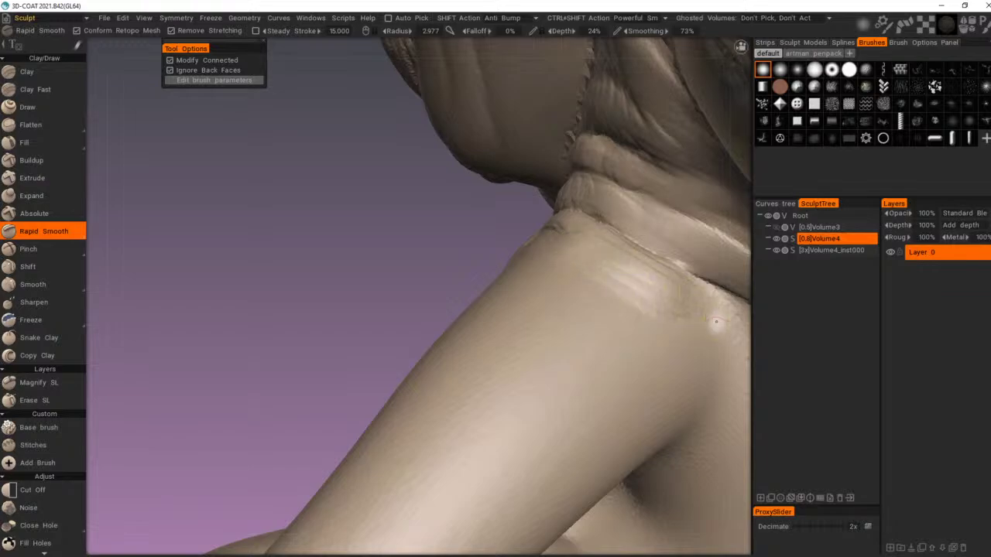
left_click_drag(642, 267, 715, 316)
Step: Sculpt parallel grooved folds on the flank behind the horn base with brush radii of 2.977 and 5.648
right_click_drag(715, 315, 648, 274, "alt")
left_click_drag(647, 274, 629, 254, "alt")
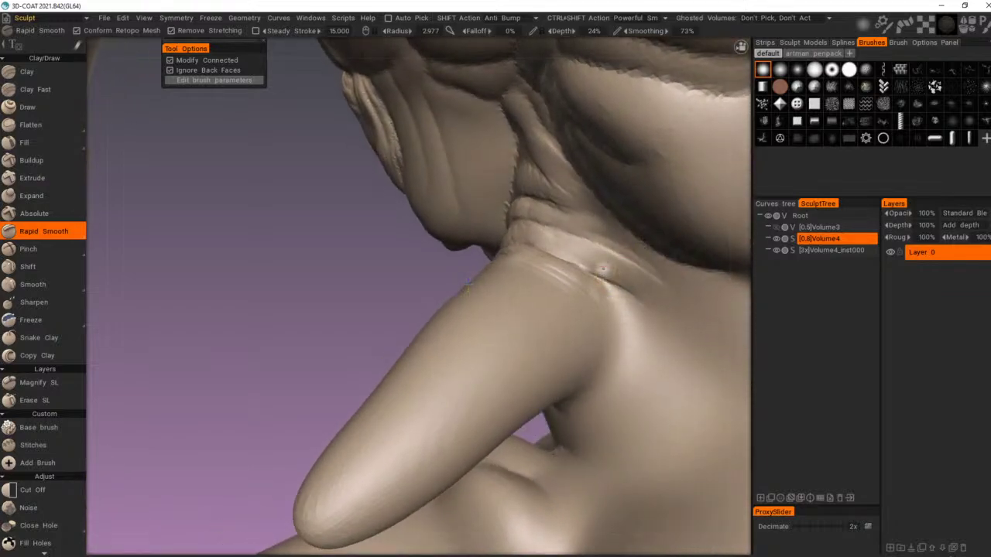
mouse_move(602, 269)
right_mouse_down()
mouse_move(627, 264)
mouse_move(617, 261)
right_mouse_up()
mouse_move(637, 308)
left_mouse_down()
mouse_move(613, 266)
mouse_move(643, 325)
mouse_move(667, 325)
left_mouse_up()
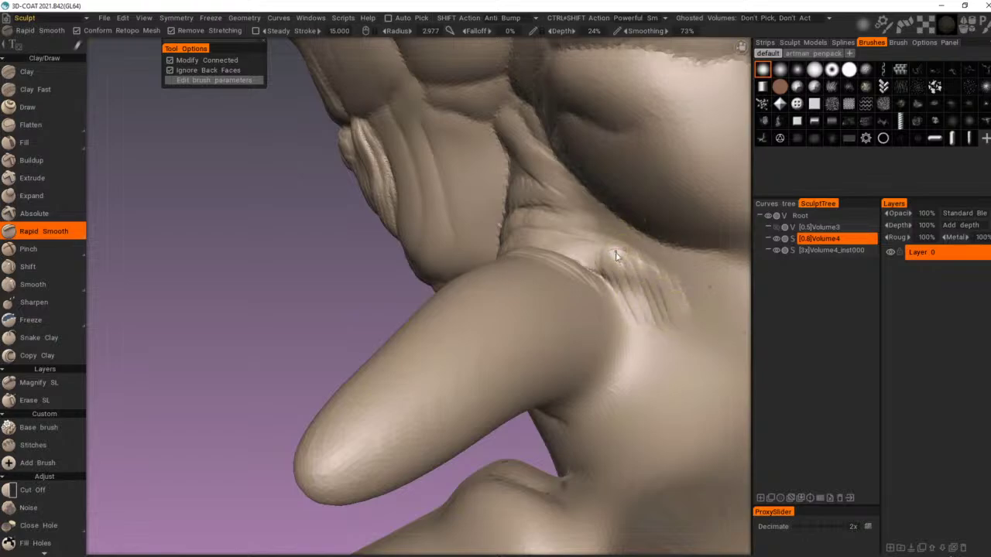
right_click_drag(617, 257, 629, 254)
mouse_move(621, 240)
left_mouse_down()
mouse_move(672, 344)
mouse_move(639, 308)
mouse_move(653, 361)
mouse_move(677, 310)
mouse_move(696, 358)
left_mouse_up()
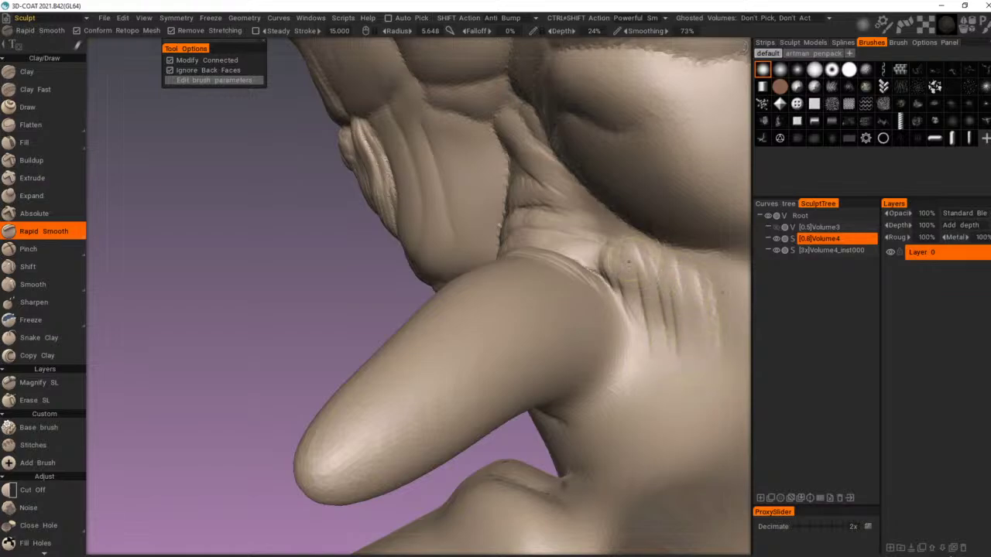
Step: Rework the flank folds behind the horn base and soften them into the body using a brush radius of 10.646
mouse_move(629, 262)
left_mouse_down()
mouse_move(656, 269)
mouse_move(706, 334)
mouse_move(687, 268)
left_mouse_up()
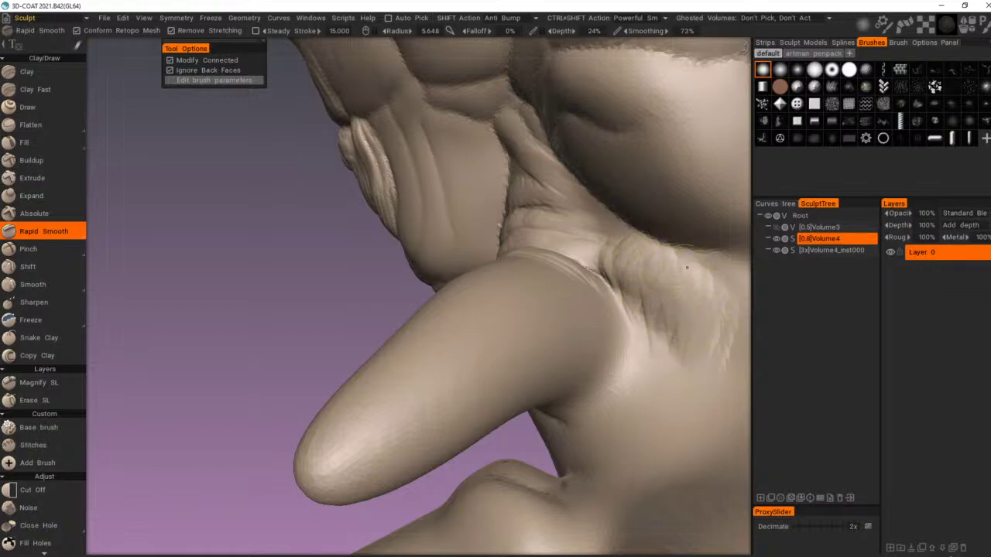
mouse_move(656, 299)
left_mouse_down()
mouse_move(667, 341)
mouse_move(678, 280)
mouse_move(667, 301)
left_mouse_up()
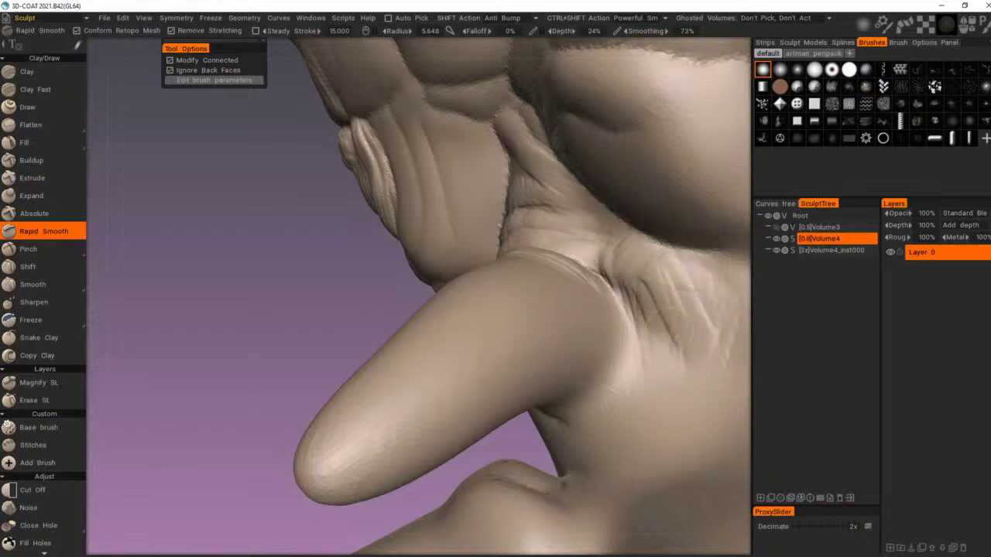
right_click_drag(665, 320, 685, 319)
left_click_drag(684, 319, 659, 291)
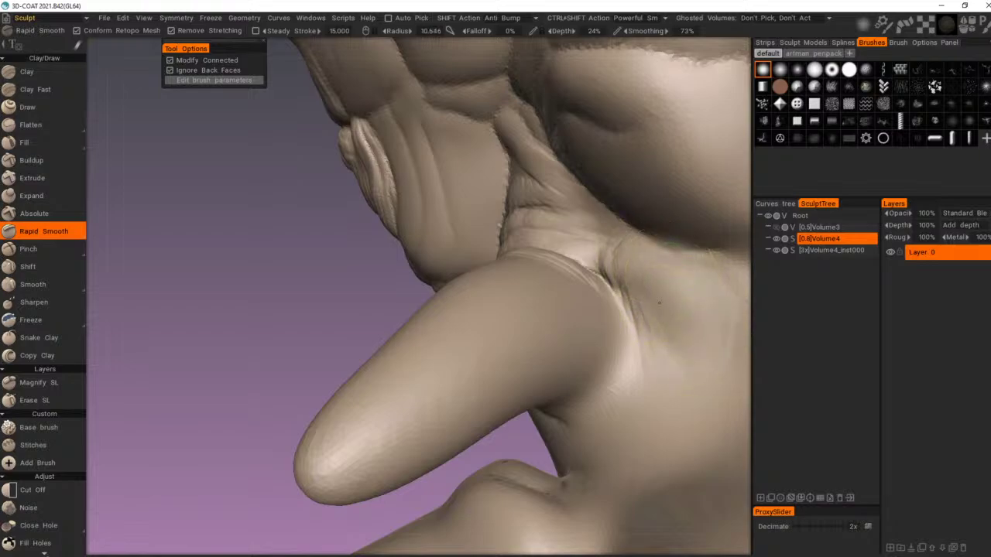
Step: Work softened muscle folds over the base and upper side of the waist horn with a brush radius of 6.409
mouse_move(663, 336)
left_mouse_down("alt")
mouse_move(670, 359)
mouse_move(640, 381)
mouse_move(602, 317)
mouse_move(752, 312)
left_mouse_up("alt")
right_click_drag(752, 312, 517, 279, "alt")
left_click_drag(517, 279, 606, 267, "alt")
mouse_move(606, 267)
right_mouse_down("alt")
mouse_move(577, 303)
mouse_move(601, 325)
right_mouse_up("alt")
left_click_drag(601, 325, 513, 326, "alt")
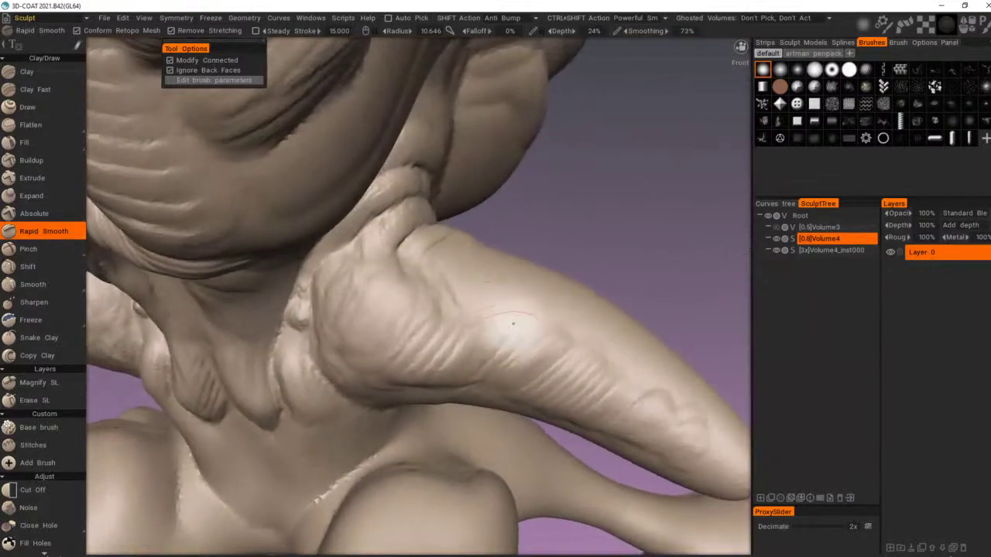
mouse_move(483, 280)
left_mouse_down("alt")
mouse_move(453, 326)
mouse_move(472, 237)
mouse_move(461, 274)
mouse_move(485, 282)
mouse_move(529, 259)
mouse_move(441, 246)
left_mouse_up("alt")
mouse_move(440, 247)
left_mouse_down()
mouse_move(528, 305)
mouse_move(536, 330)
mouse_move(586, 343)
mouse_move(575, 371)
mouse_move(555, 329)
left_mouse_up()
left_click_drag(528, 233, 549, 258)
right_click_drag(563, 361, 555, 318, "alt")
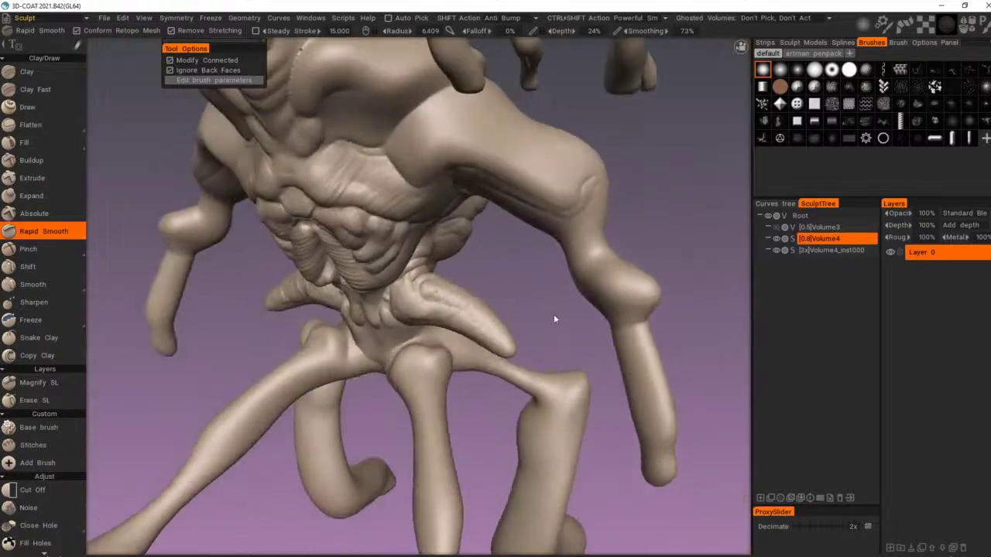
Step: Review the whole creature from the front and switch to the Paint room
left_click_drag(555, 319, 615, 285, "alt")
right_click_drag(615, 285, 485, 361, "alt")
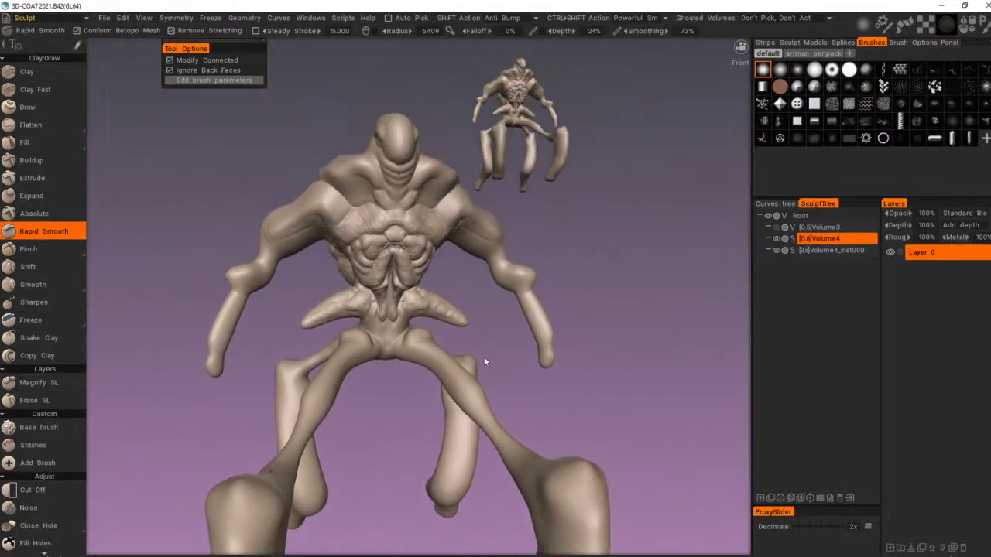
left_click_drag(486, 361, 478, 347, "alt")
right_click_drag(477, 347, 511, 407, "alt")
mouse_move(511, 407)
left_mouse_down("alt")
mouse_move(519, 400)
mouse_move(511, 408)
left_mouse_up("alt")
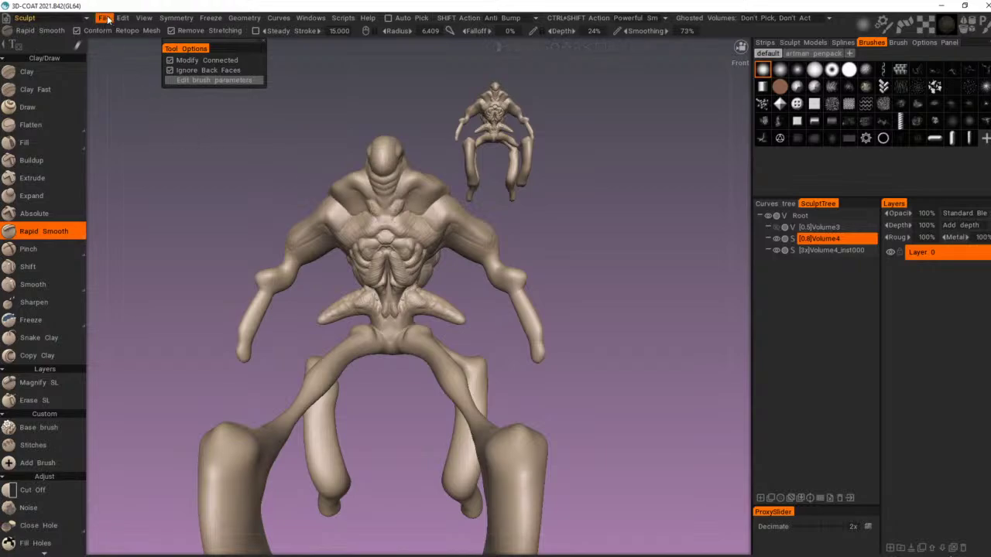
left_click(53, 20)
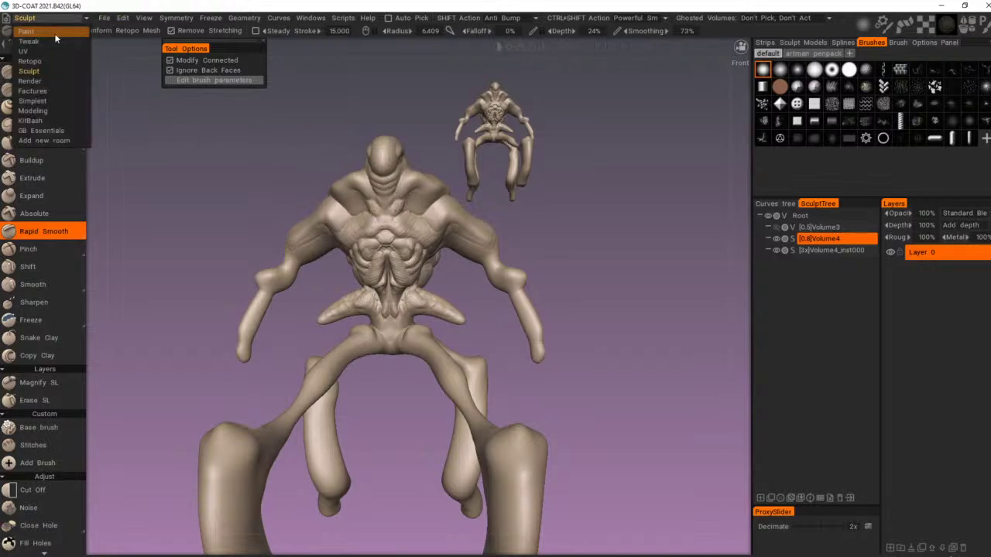
left_click(57, 33)
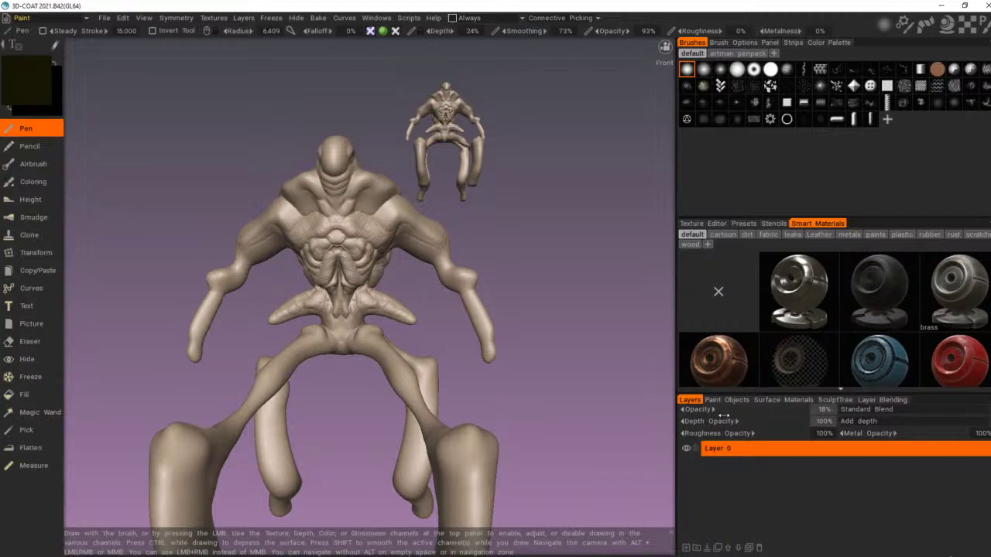
Step: Set Layer 0's opacity to 100% and its depth opacity to 54%, and inspect the torso detail
left_click_drag(569, 466, 548, 471)
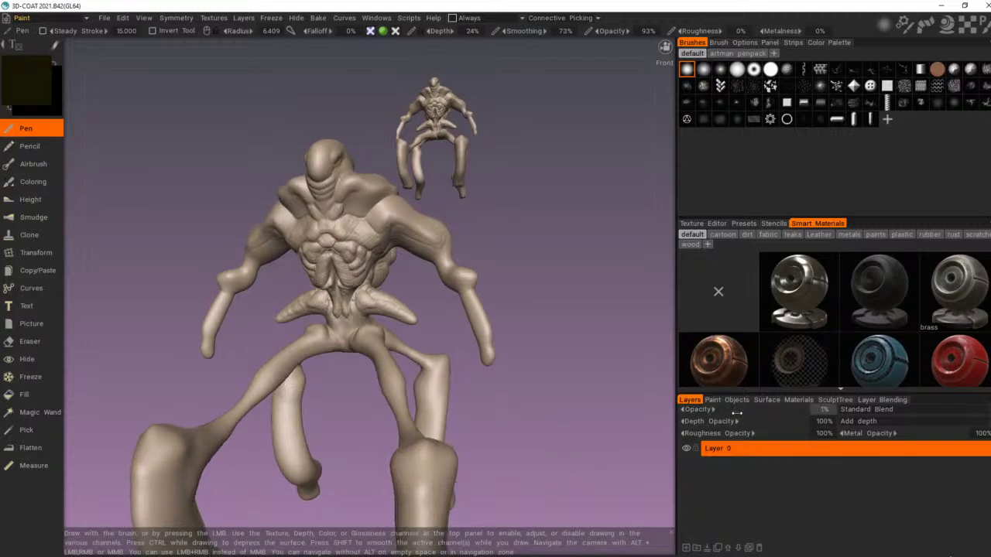
left_click_drag(795, 411, 843, 415)
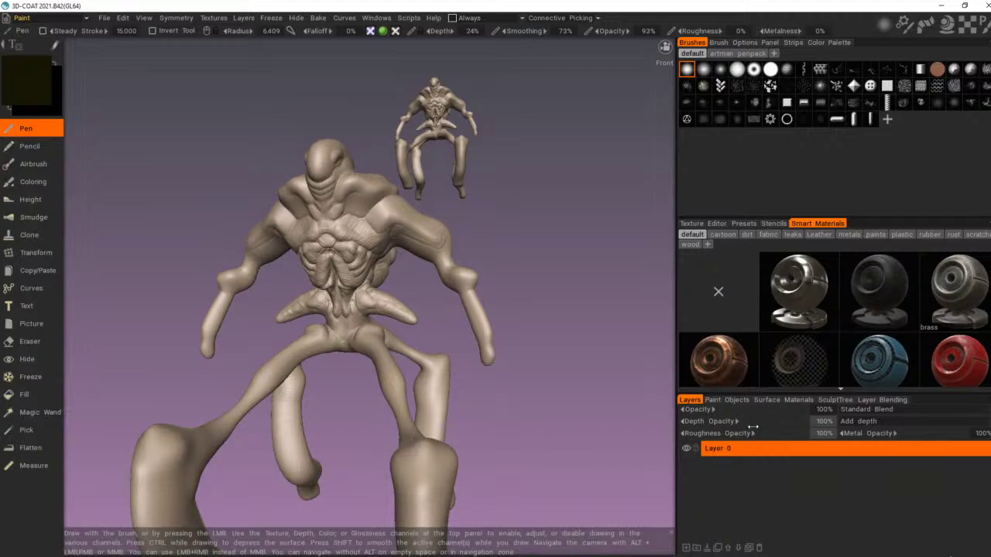
mouse_move(732, 421)
left_mouse_down()
mouse_move(823, 421)
mouse_move(729, 425)
left_mouse_up()
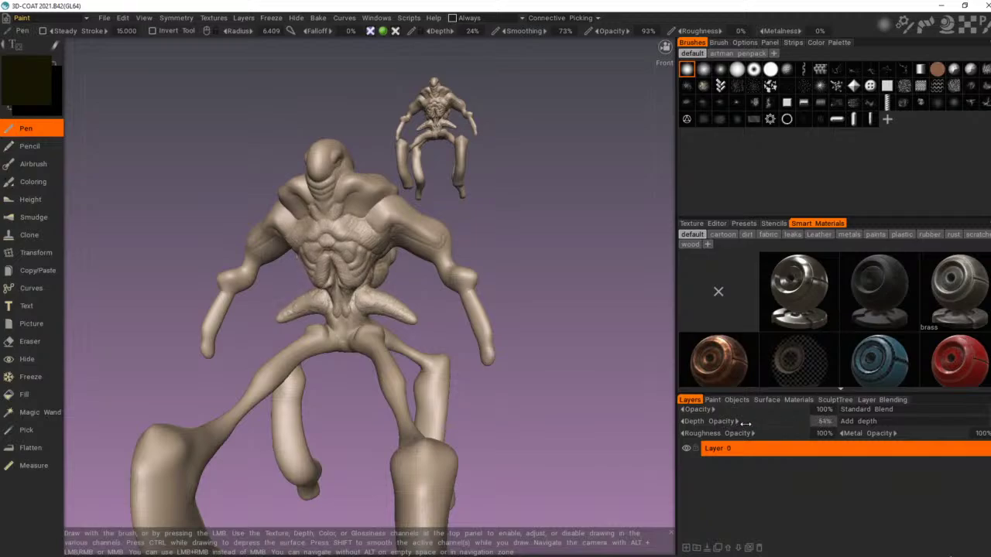
scroll(439, 285, "up", 5)
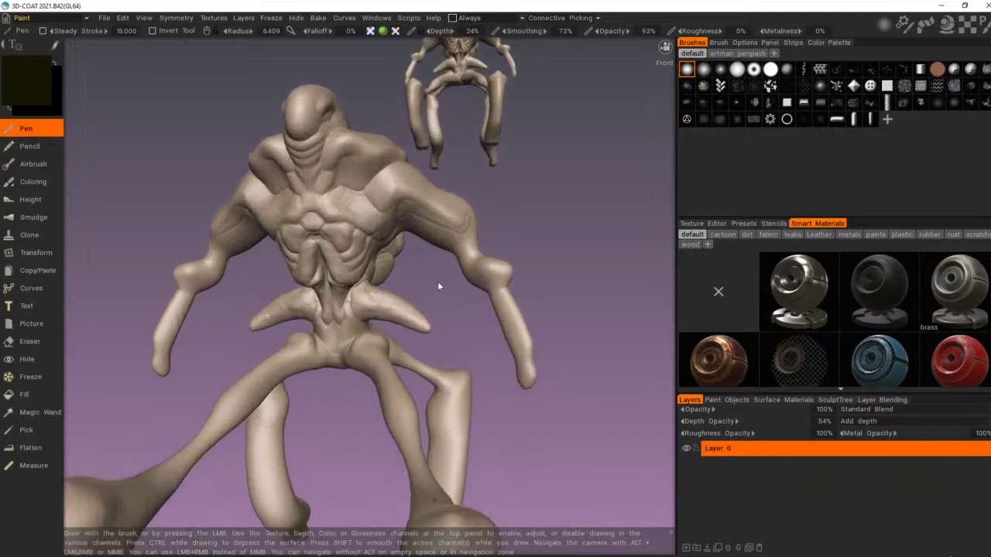
left_click_drag(438, 285, 494, 295)
scroll(494, 288, "down", 3)
right_click_drag(479, 289, 452, 295)
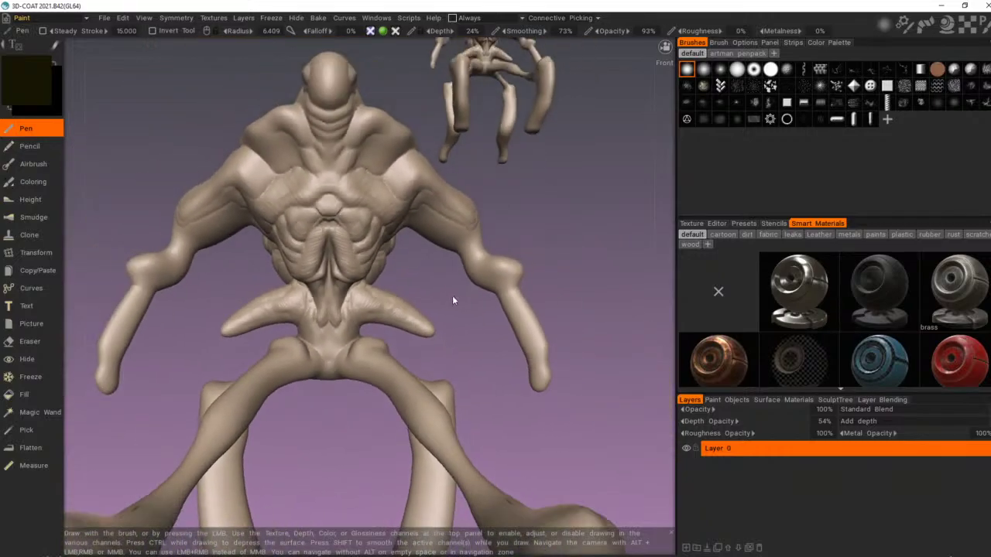
left_click_drag(452, 295, 458, 345)
right_click_drag(500, 380, 472, 386)
left_click_drag(472, 386, 465, 422)
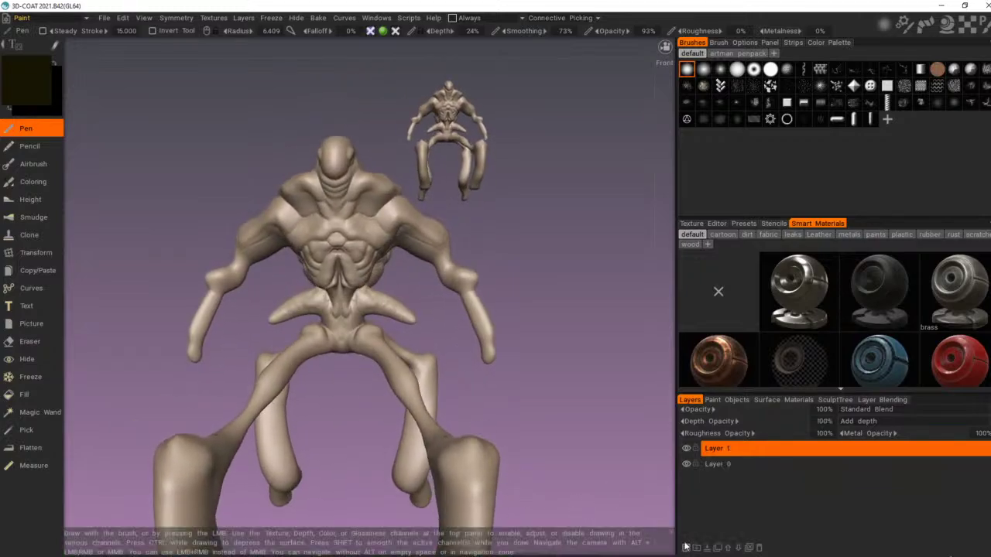
Step: Add a new layer above Layer 0 named SL1 and return to the Sculpt room
double_click(720, 452)
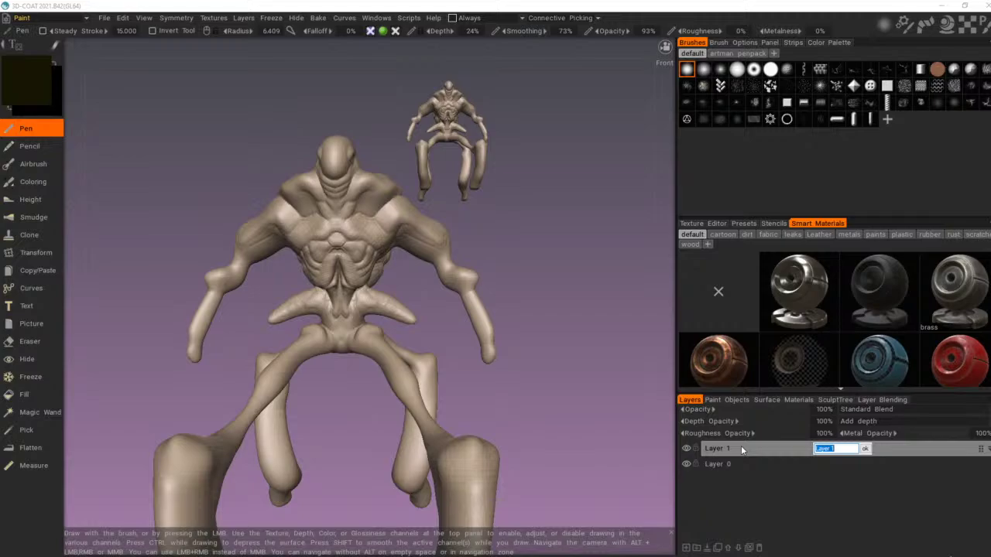
type("SJ")
key("Return")
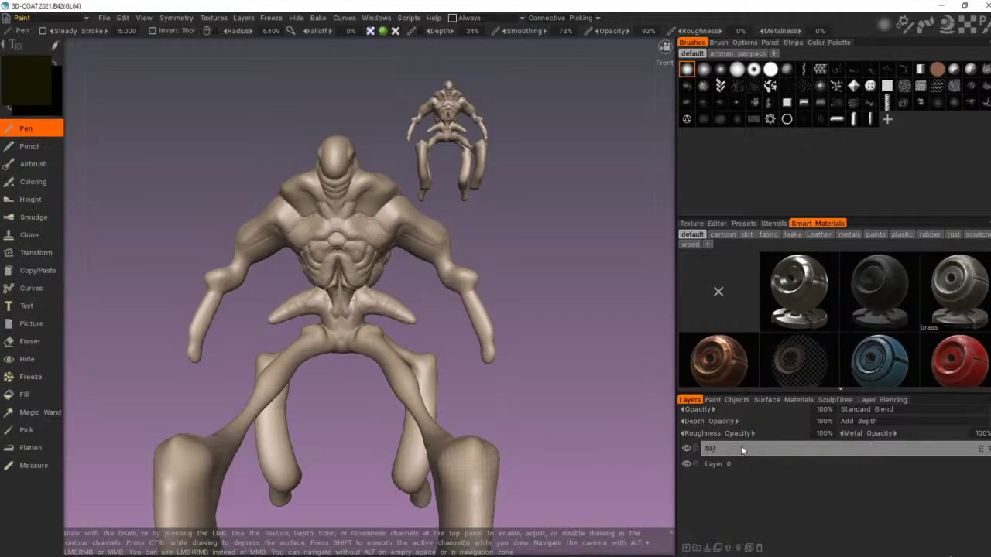
left_click(47, 18)
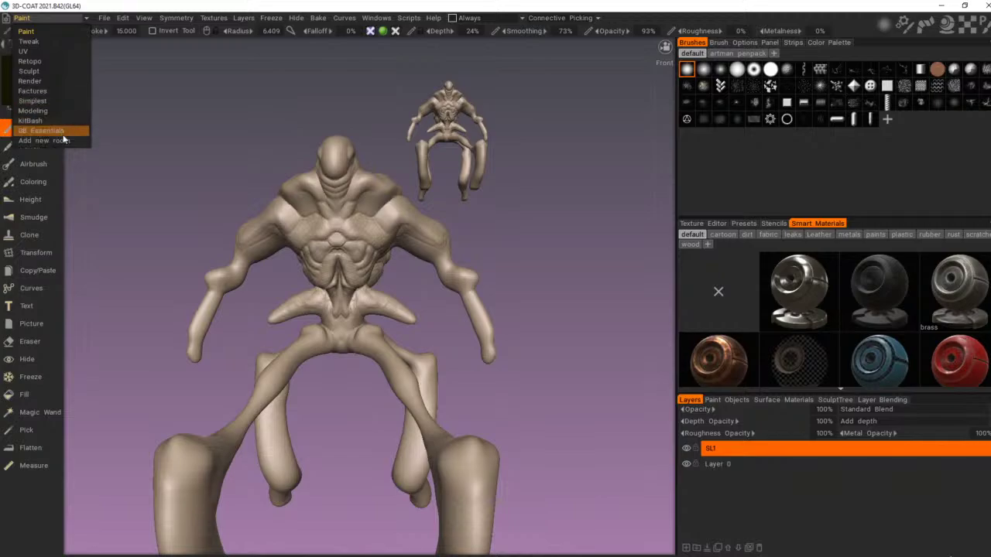
left_click(57, 74)
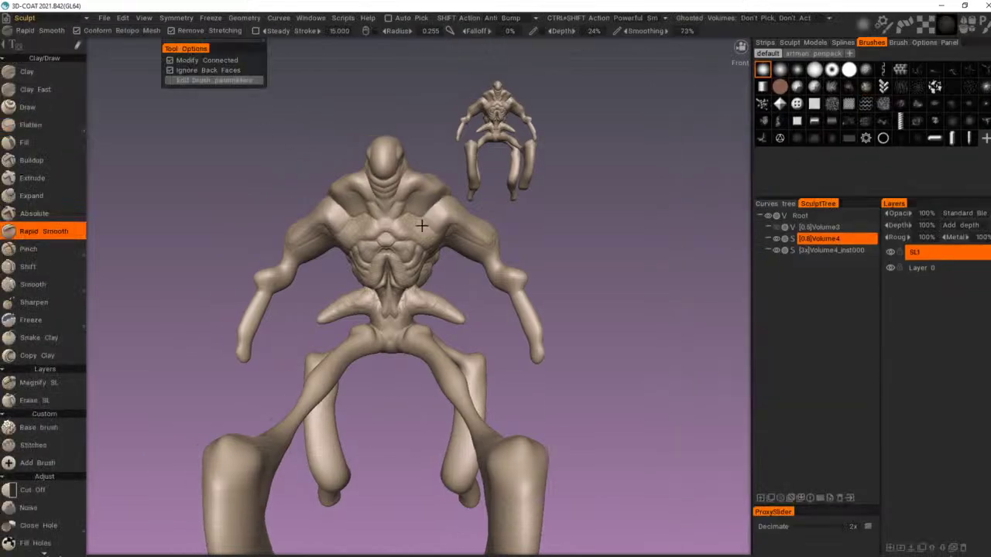
Step: Carve parallel muscle-fibre grooves across the front of the shoulder beside the chest with a brush radius of 5.374
right_click_drag(420, 222, 405, 321, "alt")
mouse_move(405, 321)
left_mouse_down("alt")
mouse_move(551, 341)
mouse_move(646, 336)
mouse_move(411, 351)
left_mouse_up("alt")
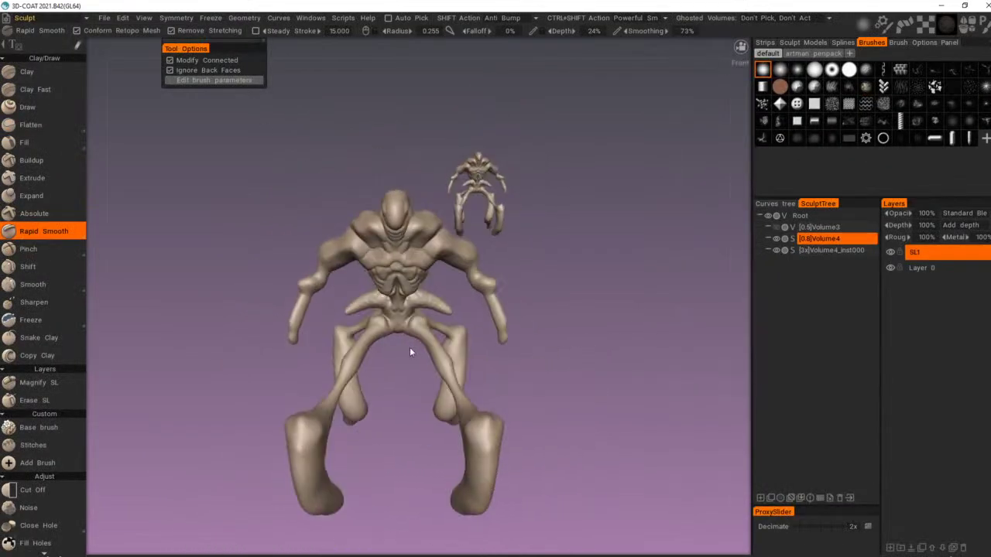
right_click_drag(410, 351, 501, 315, "alt")
middle_click_drag(500, 315, 480, 367, "alt")
right_click_drag(480, 366, 524, 354, "alt")
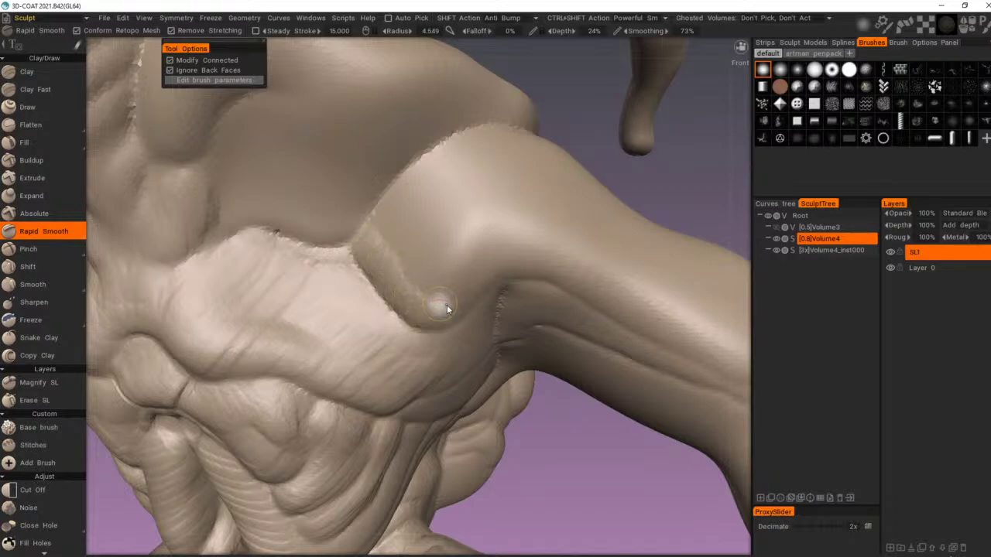
right_click_drag(447, 307, 453, 307)
mouse_move(362, 248)
left_mouse_down()
mouse_move(422, 312)
mouse_move(435, 301)
left_mouse_up()
mouse_move(384, 228)
left_mouse_down()
mouse_move(449, 294)
mouse_move(471, 287)
mouse_move(462, 266)
left_mouse_up()
left_click_drag(418, 204, 466, 234)
Step: Sculpt a wrinkled, rounded fold at the inner end of the shoulder ridge beside the neck with a brush radius of 2.888
right_click_drag(469, 212, 391, 174, "alt")
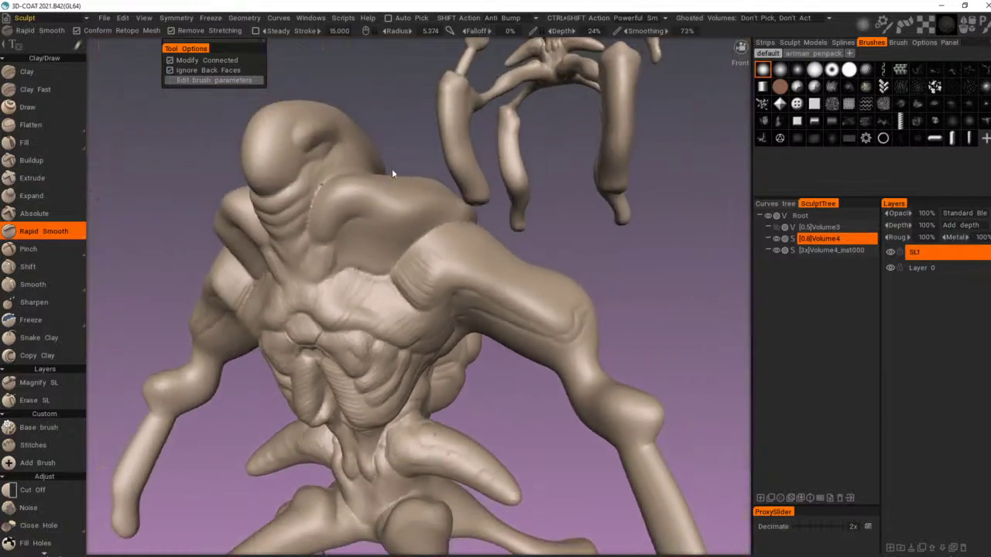
left_click_drag(392, 169, 452, 175, "alt")
right_click_drag(451, 175, 457, 198, "alt")
mouse_move(457, 198)
left_mouse_down("alt")
mouse_move(532, 219)
mouse_move(455, 196)
left_mouse_up("alt")
right_click_drag(456, 195, 502, 227, "alt")
middle_click_drag(502, 227, 512, 256, "alt")
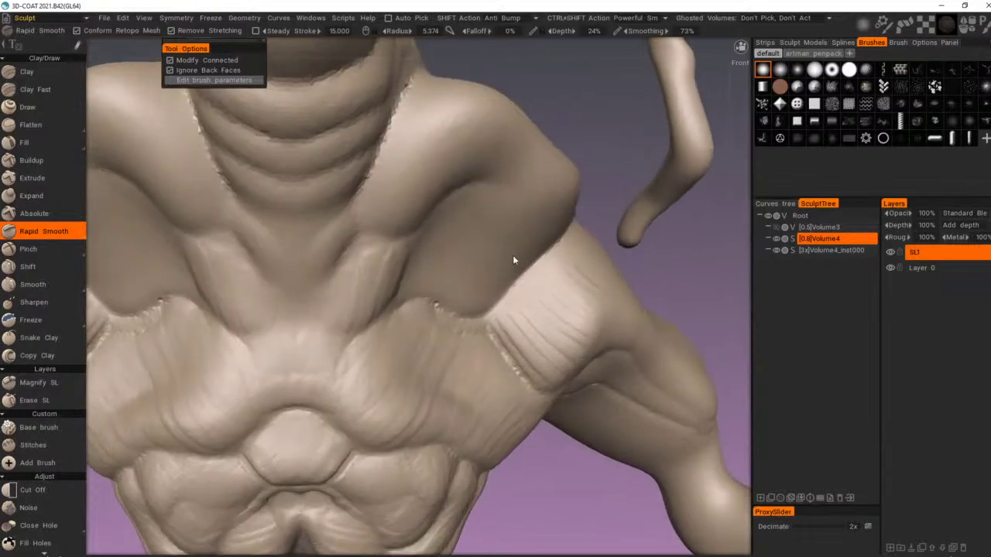
left_click_drag(512, 256, 410, 253, "alt")
right_click_drag(314, 248, 305, 246)
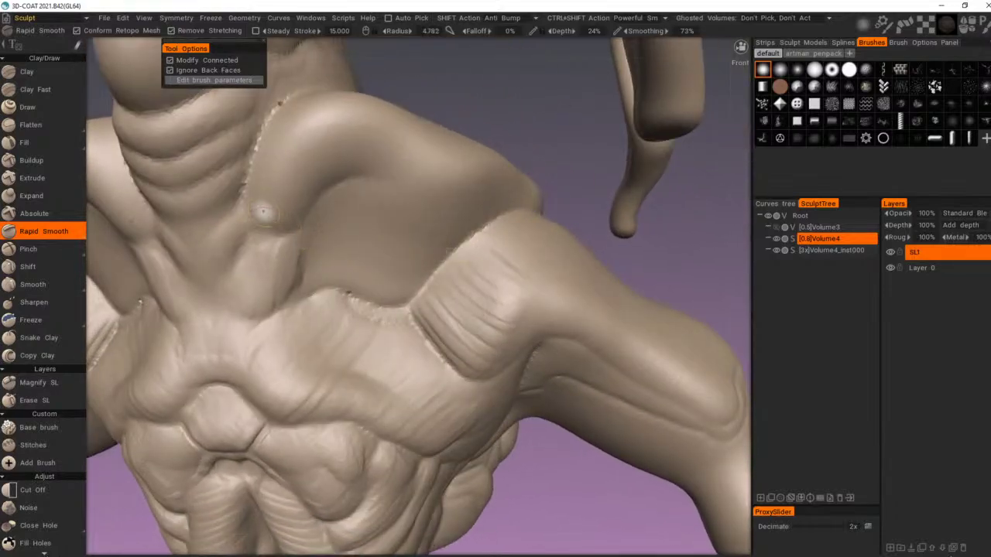
left_click_drag(254, 214, 271, 252, "alt")
middle_click_drag(271, 253, 376, 275, "alt")
right_click_drag(376, 274, 228, 224, "alt")
mouse_move(347, 241)
left_mouse_down()
mouse_move(333, 254)
mouse_move(372, 237)
mouse_move(333, 235)
mouse_move(365, 195)
left_mouse_up()
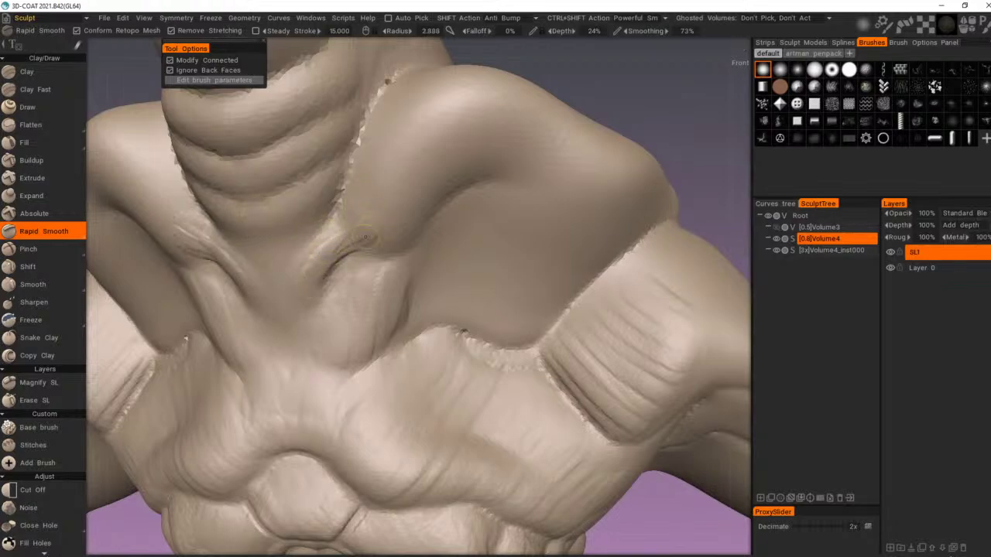
mouse_move(384, 244)
left_mouse_down()
mouse_move(373, 245)
mouse_move(405, 241)
mouse_move(375, 186)
mouse_move(437, 181)
left_mouse_up()
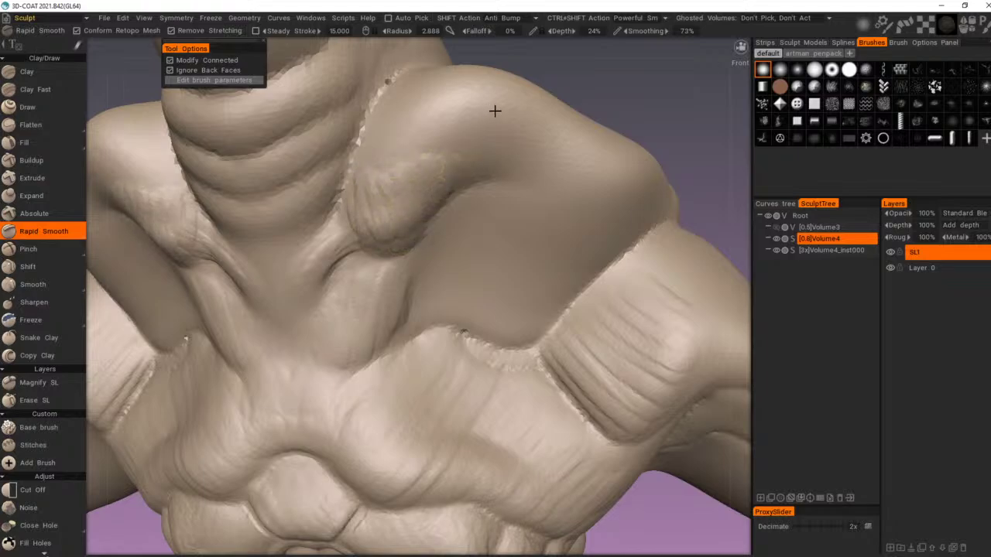
Step: Extend the wrinkled folds outward along the front underside of the shoulder ridge with a brush radius of 2.888
right_click_drag(495, 110, 415, 164, "alt")
left_click_drag(414, 164, 462, 199, "alt")
right_click_drag(463, 199, 405, 385, "alt")
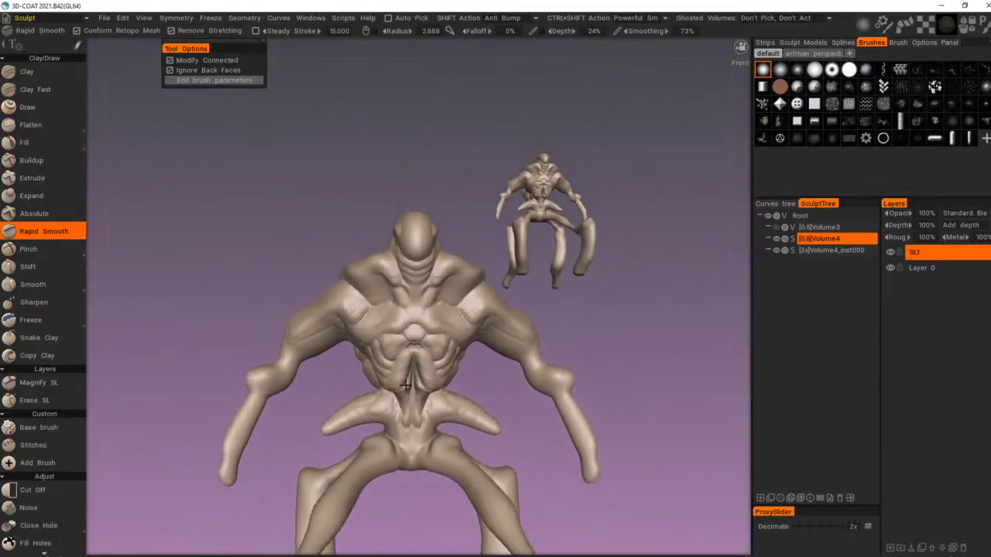
left_click_drag(406, 385, 424, 393, "alt")
mouse_move(424, 393)
right_mouse_down("alt")
mouse_move(457, 432)
mouse_move(483, 421)
right_mouse_up("alt")
left_click_drag(482, 421, 476, 413, "alt")
left_click_drag(336, 175, 346, 195, "alt")
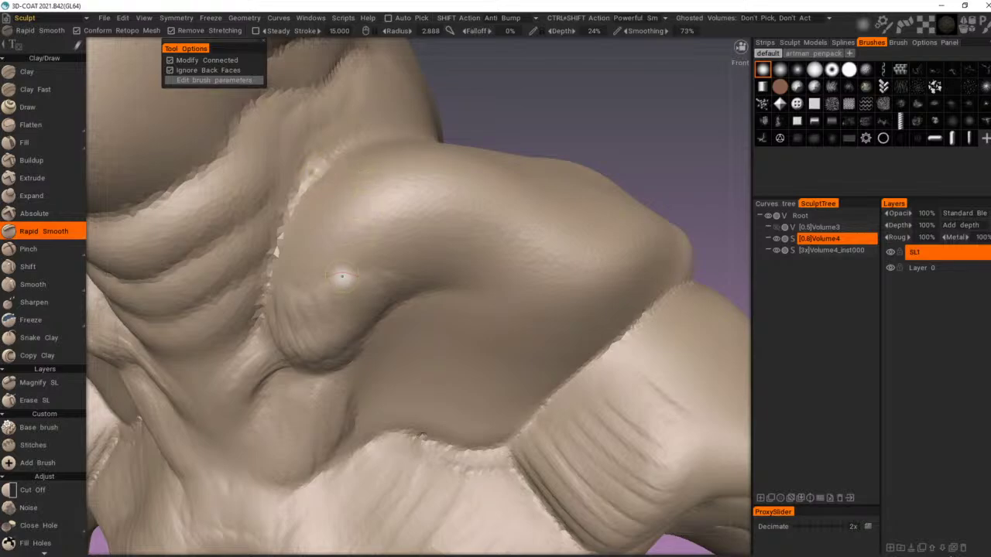
left_click_drag(412, 295, 395, 280, "alt")
right_click_drag(395, 280, 382, 249, "alt")
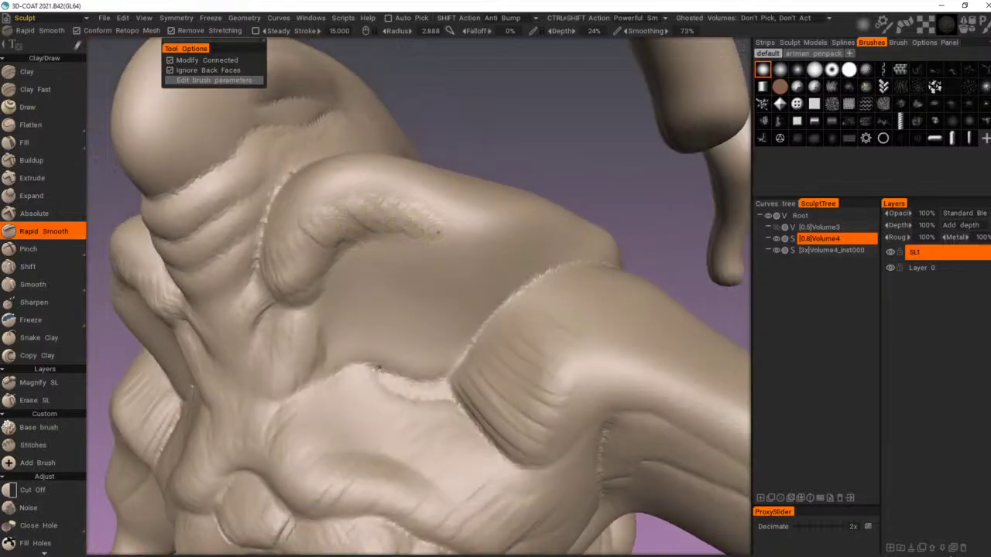
Step: Fill the hollow between the shoulder ridge and chest with stretched muscle strands and skin folds
right_click_drag(439, 232, 407, 249, "alt")
left_click_drag(407, 249, 445, 252, "alt")
right_click_drag(444, 253, 474, 276, "alt")
left_click_drag(474, 276, 444, 271, "alt")
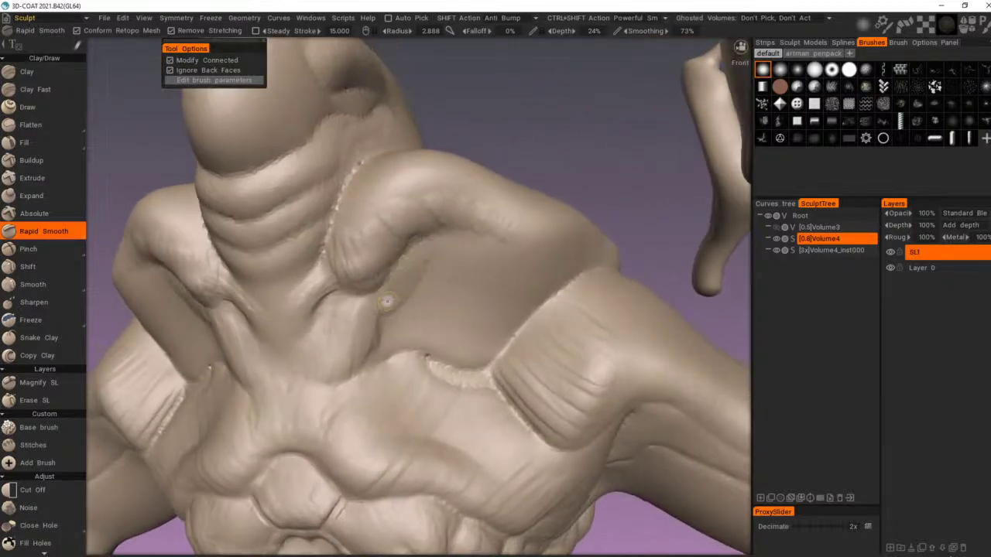
mouse_move(388, 302)
left_mouse_down()
mouse_move(430, 237)
mouse_move(463, 242)
left_mouse_up()
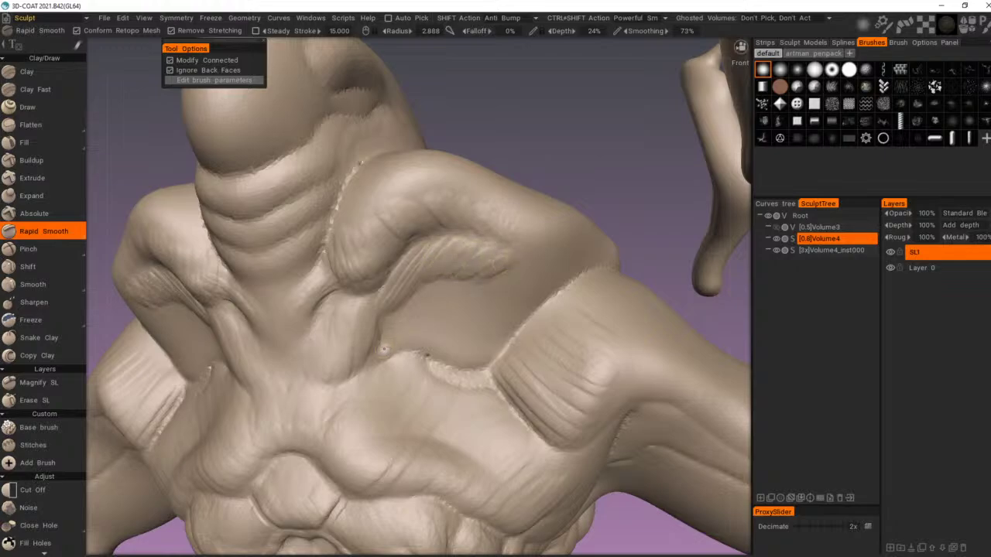
mouse_move(389, 345)
left_mouse_down()
mouse_move(356, 377)
mouse_move(388, 322)
left_mouse_up()
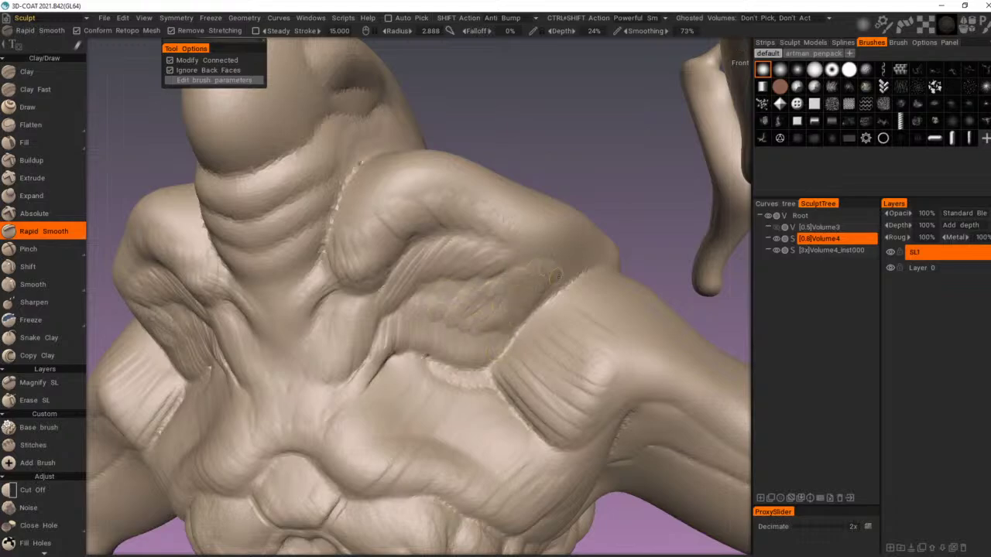
Step: Check the new shoulder and chest folds against the full figure from several angles
scroll(555, 274, "down", 10)
left_click_drag(484, 262, 499, 293)
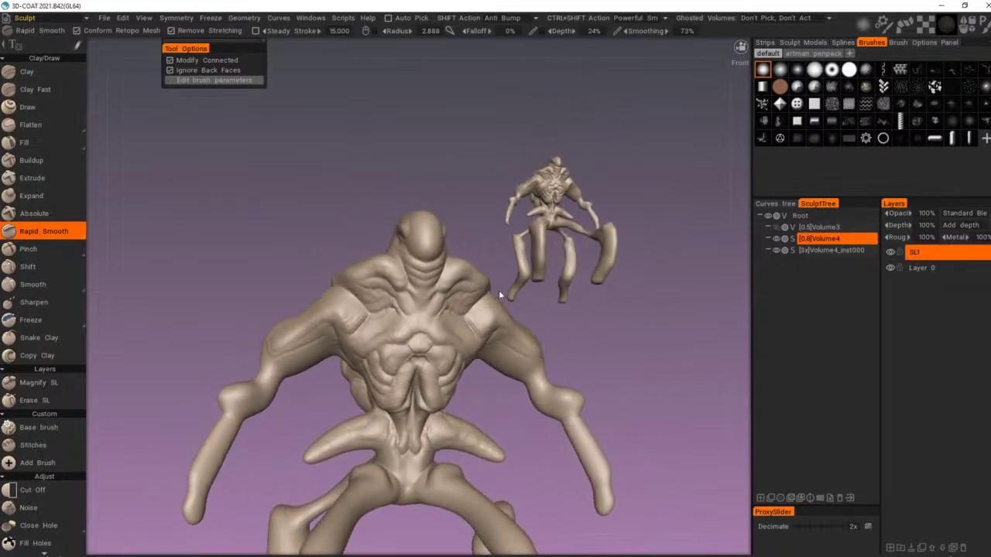
scroll(499, 295, "down", 3)
left_click_drag(511, 387, 592, 402)
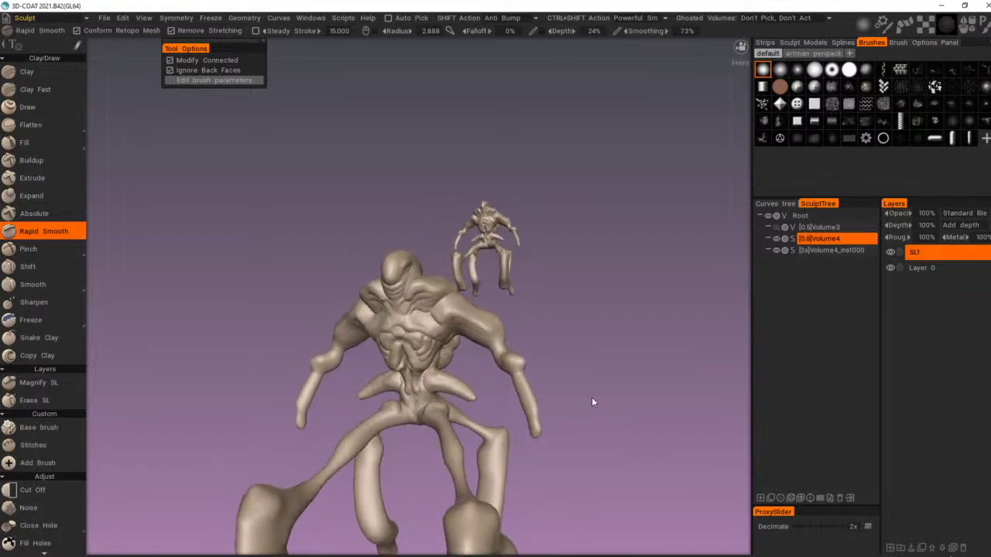
scroll(406, 276, "up", 10)
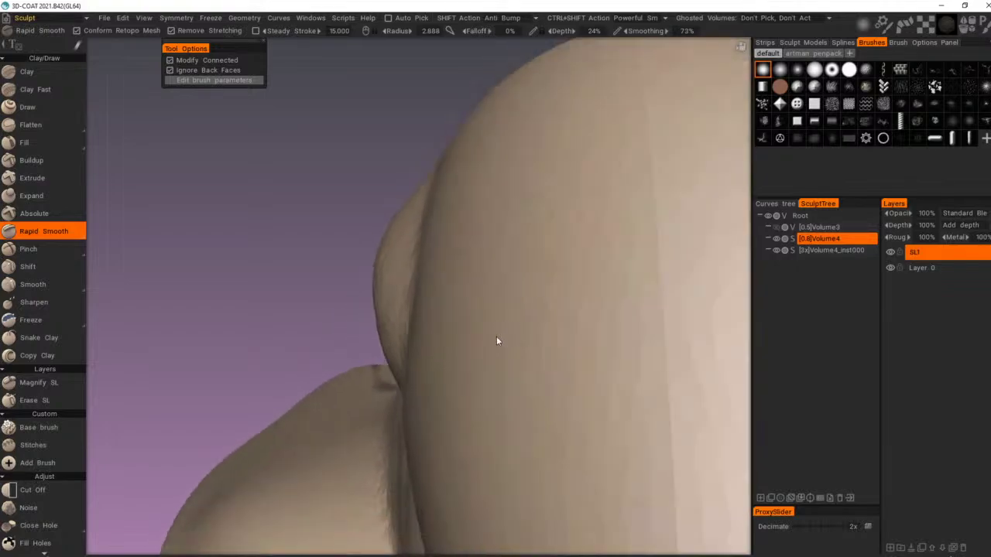
scroll(496, 337, "down", 10)
Step: Sculpt a protruding snout and mouth crease on the lower front of the head with a brush radius of 6.300
scroll(492, 334, "up", 3)
middle_click_drag(505, 346, 463, 306)
left_click_drag(463, 306, 459, 262, "alt")
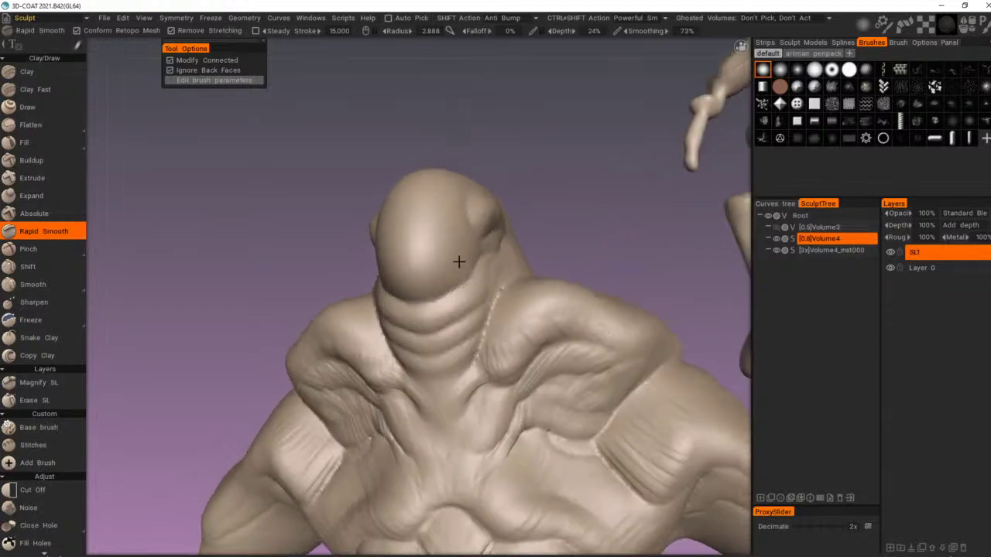
mouse_move(419, 293)
left_mouse_down("alt")
mouse_move(432, 267)
mouse_move(424, 303)
mouse_move(427, 255)
mouse_move(432, 264)
mouse_move(414, 278)
mouse_move(418, 271)
mouse_move(430, 310)
mouse_move(420, 307)
mouse_move(425, 274)
mouse_move(463, 259)
mouse_move(348, 341)
mouse_move(335, 312)
mouse_move(356, 305)
mouse_move(347, 299)
left_mouse_up("alt")
left_click_drag(360, 248, 421, 267, "alt")
right_click_drag(422, 267, 405, 259, "alt")
left_click_drag(405, 259, 480, 257, "alt")
right_click_drag(480, 257, 464, 261, "alt")
left_click_drag(464, 261, 411, 283, "alt")
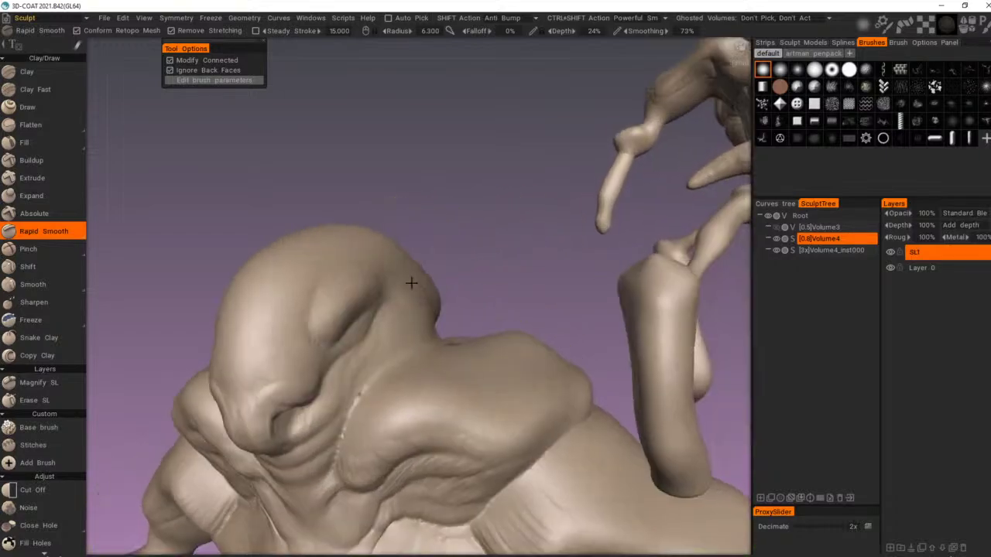
Step: Sculpt small skin creases over the brow bulge beside the head's hollow with a brush radius of 4.277
mouse_move(376, 340)
left_mouse_down("alt")
mouse_move(318, 326)
mouse_move(331, 326)
mouse_move(337, 345)
mouse_move(320, 301)
left_mouse_up("alt")
left_click_drag(382, 314, 335, 340)
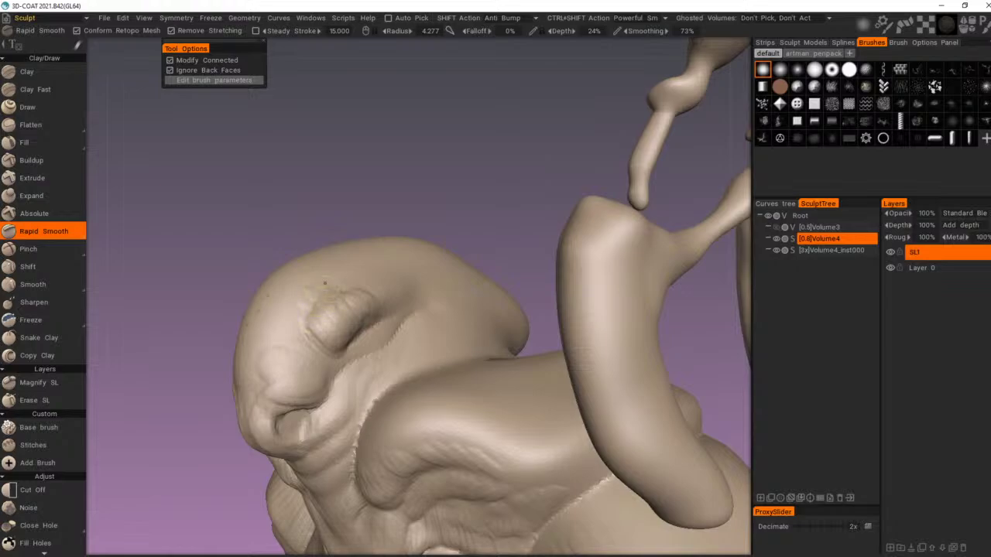
mouse_move(375, 281)
left_mouse_down("alt")
mouse_move(338, 266)
mouse_move(372, 262)
left_mouse_up("alt")
Step: Cover the forehead and crown with fine wrinkles using Clay with a half-shaded sphere alpha at radius 6.420
left_click(44, 73)
right_click_drag(304, 306, 313, 309)
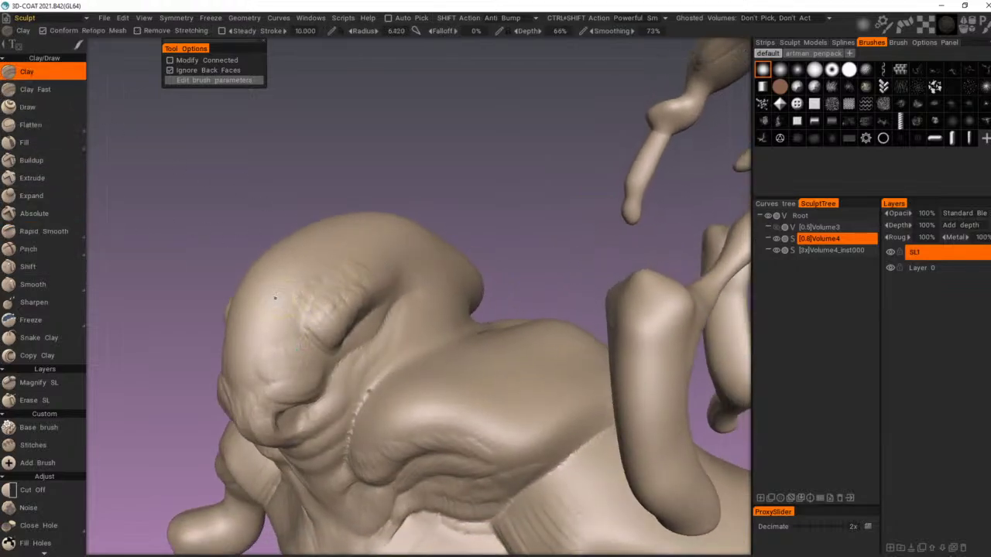
key("space")
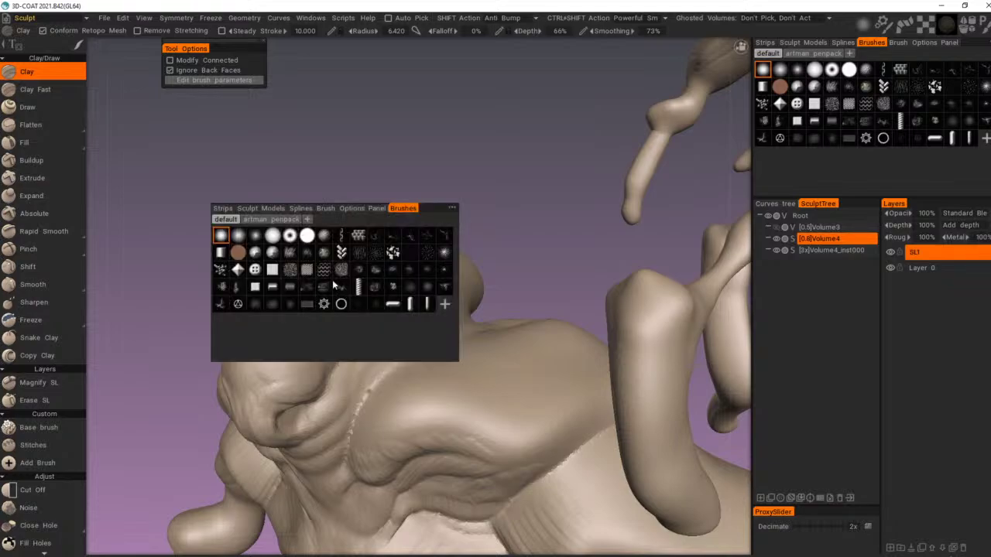
left_click(256, 254)
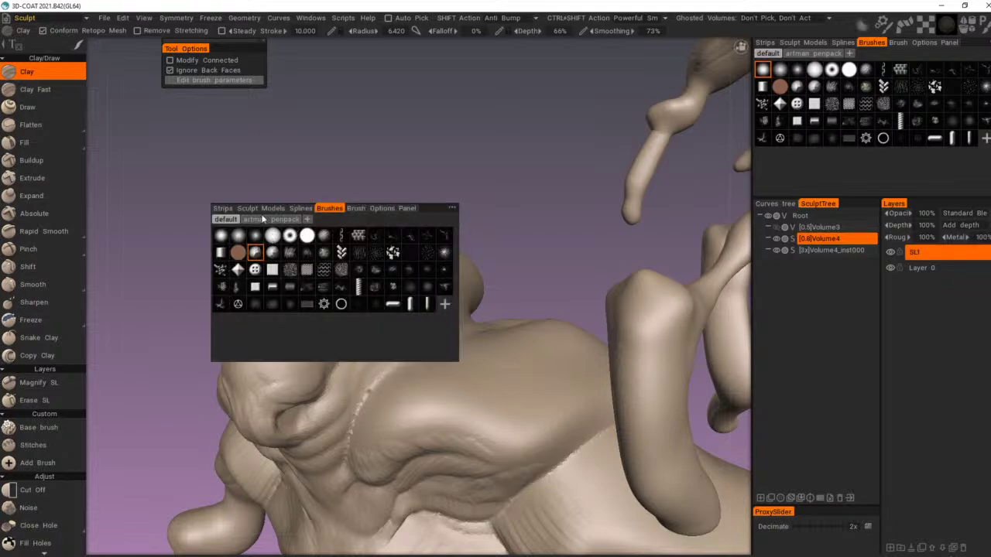
left_click(95, 48)
left_click_drag(332, 288, 294, 324)
mouse_move(295, 374)
left_mouse_down()
mouse_move(277, 393)
mouse_move(277, 340)
mouse_move(312, 306)
left_mouse_up()
left_click_drag(316, 297, 350, 282, "alt")
left_click_drag(299, 308, 270, 342)
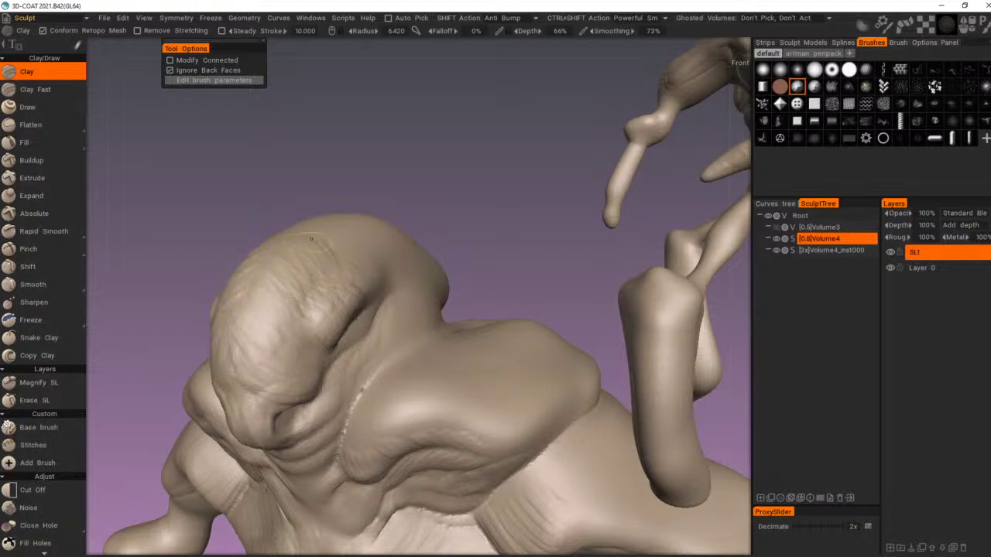
Step: Add wrinkled folds above the mouth and along the crease beneath the brow using Clay at radius 3.708
left_click_drag(379, 256, 337, 220, "alt")
middle_click_drag(326, 327, 347, 241, "alt")
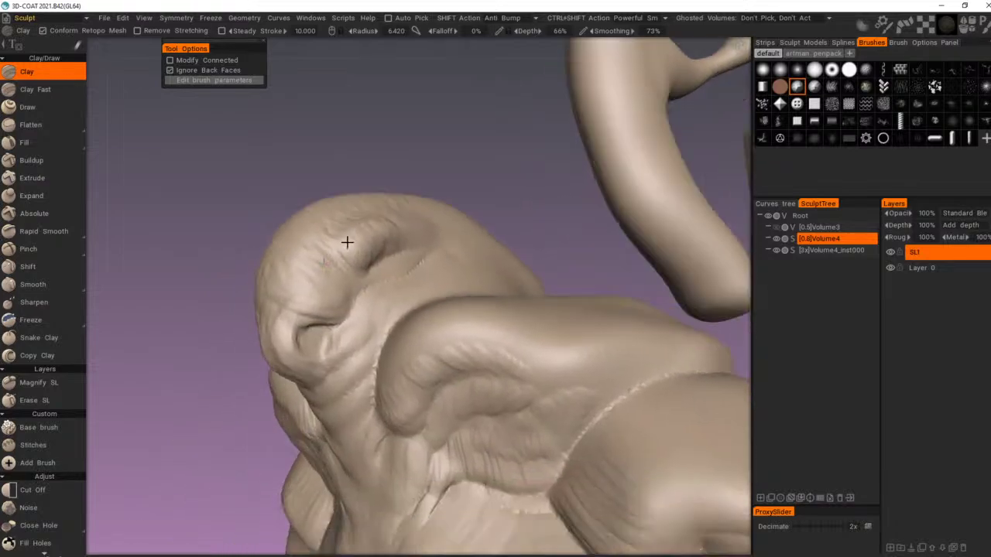
scroll(345, 242, "up", 2)
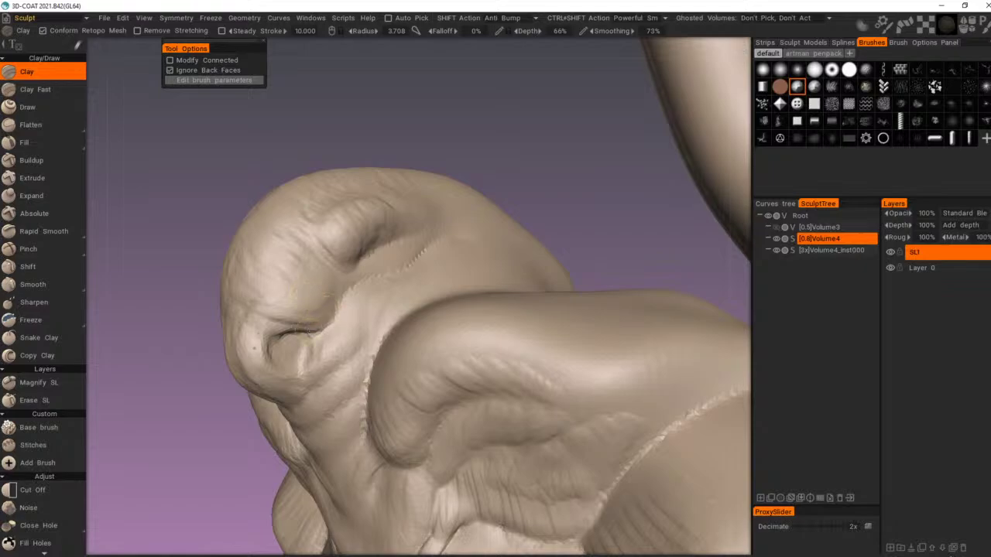
mouse_move(313, 328)
left_mouse_down()
mouse_move(338, 295)
mouse_move(338, 274)
mouse_move(393, 268)
mouse_move(418, 236)
mouse_move(385, 271)
mouse_move(418, 242)
mouse_move(421, 250)
left_mouse_up()
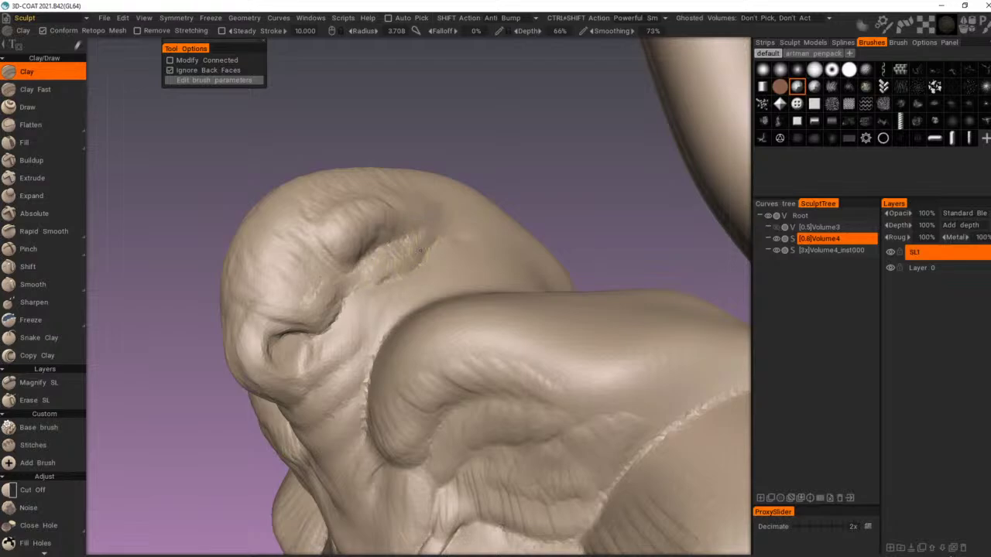
right_click_drag(433, 240, 413, 250, "alt")
left_click_drag(414, 249, 447, 270, "alt")
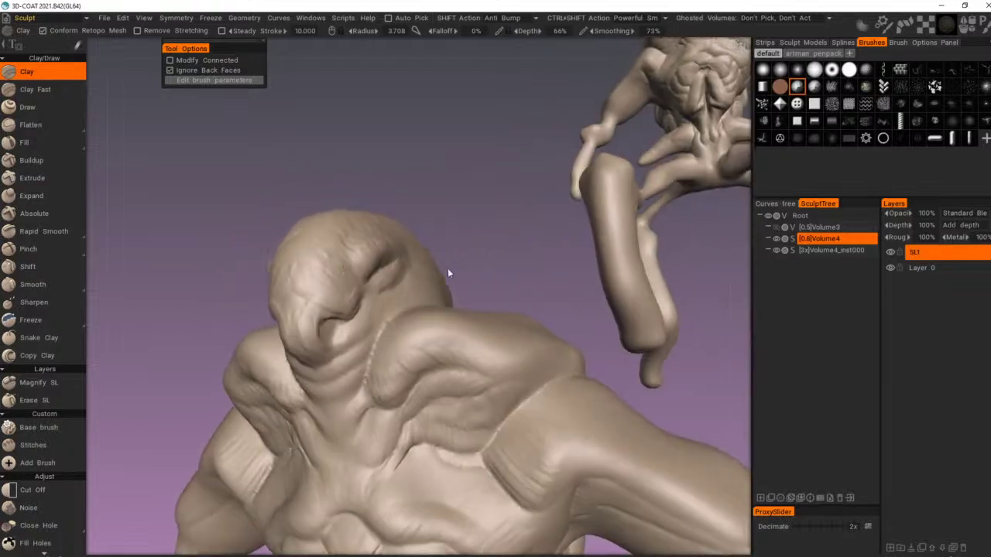
Step: Build up skin folds around the mouth corner and the cheek beside it with a Clay depth of 63%
right_click_drag(447, 270, 418, 298, "alt")
left_click_drag(417, 299, 541, 309, "alt")
middle_click_drag(542, 310, 477, 323)
right_click_drag(477, 323, 541, 360, "alt")
left_click_drag(542, 360, 540, 330, "alt")
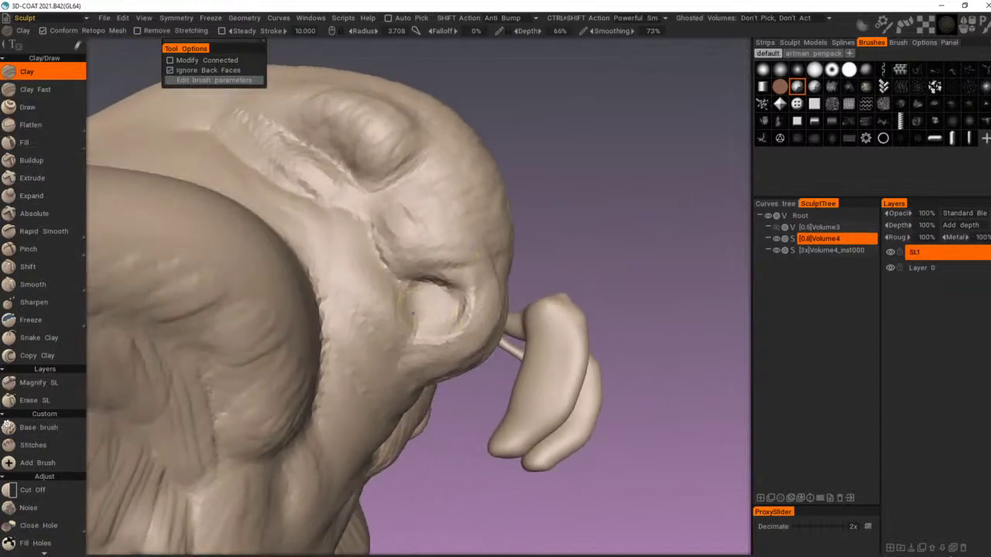
mouse_move(417, 321)
left_mouse_down()
mouse_move(419, 329)
mouse_move(422, 312)
left_mouse_up()
right_click_drag(420, 306, 418, 300)
mouse_move(419, 298)
left_mouse_down()
mouse_move(413, 316)
mouse_move(444, 300)
mouse_move(412, 316)
mouse_move(386, 311)
mouse_move(442, 317)
mouse_move(452, 297)
mouse_move(451, 323)
mouse_move(466, 315)
left_mouse_up()
mouse_move(440, 311)
left_mouse_down()
mouse_move(401, 317)
mouse_move(428, 296)
mouse_move(386, 297)
mouse_move(343, 271)
mouse_move(315, 234)
mouse_move(341, 267)
left_mouse_up()
Step: Smooth part of the hollow behind the brow and sculpt stretched skin strands running back from it
mouse_move(312, 233)
left_mouse_down("shift")
mouse_move(289, 250)
mouse_move(307, 255)
mouse_move(326, 243)
mouse_move(329, 269)
left_mouse_up("shift")
mouse_move(255, 199)
left_mouse_down()
mouse_move(315, 248)
mouse_move(328, 234)
mouse_move(305, 254)
left_mouse_up()
mouse_move(297, 219)
left_mouse_down()
mouse_move(261, 212)
mouse_move(288, 215)
left_mouse_up()
left_click_drag(310, 257, 355, 306)
mouse_move(477, 269)
right_mouse_down("alt")
mouse_move(422, 313)
mouse_move(456, 384)
mouse_move(431, 381)
right_mouse_up("alt")
left_click_drag(431, 381, 316, 372, "alt")
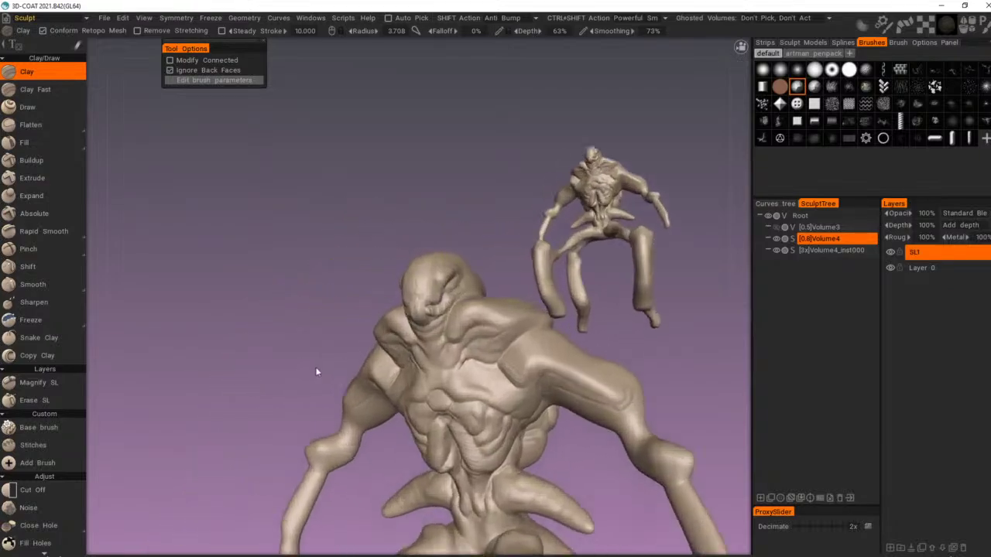
Step: Sculpt wrinkled skin on the cheek between the mouth and the shoulder fold with Clay at radius 3.708
right_click_drag(317, 372, 438, 397, "alt")
left_click_drag(438, 397, 436, 393, "alt")
right_click_drag(435, 394, 431, 374, "alt")
mouse_move(431, 374)
left_mouse_down("alt")
mouse_move(467, 364)
mouse_move(446, 348)
mouse_move(451, 327)
mouse_move(423, 307)
mouse_move(451, 340)
mouse_move(482, 341)
mouse_move(465, 350)
mouse_move(514, 297)
left_mouse_up("alt")
mouse_move(476, 331)
left_mouse_down()
mouse_move(512, 294)
mouse_move(506, 338)
mouse_move(536, 298)
left_mouse_up()
right_click_drag(539, 295, 513, 307, "alt")
left_click_drag(513, 309, 499, 291, "alt")
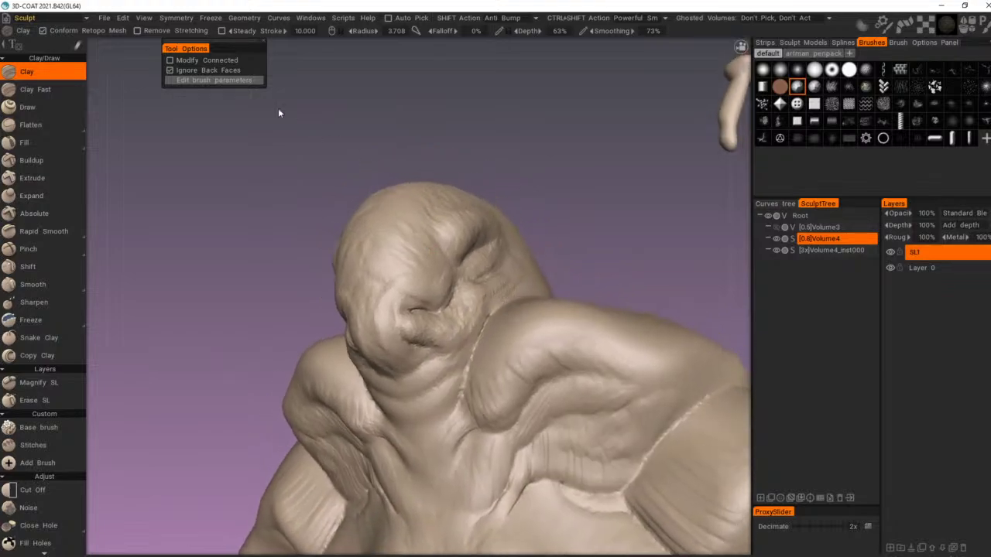
Step: Sculpt vertical wrinkles down the lower forehead above the mouth with repeated Clay strokes at 63% depth
left_click_drag(358, 195, 580, 354, "alt")
right_click_drag(580, 354, 541, 384, "alt")
left_click_drag(541, 384, 509, 383, "alt")
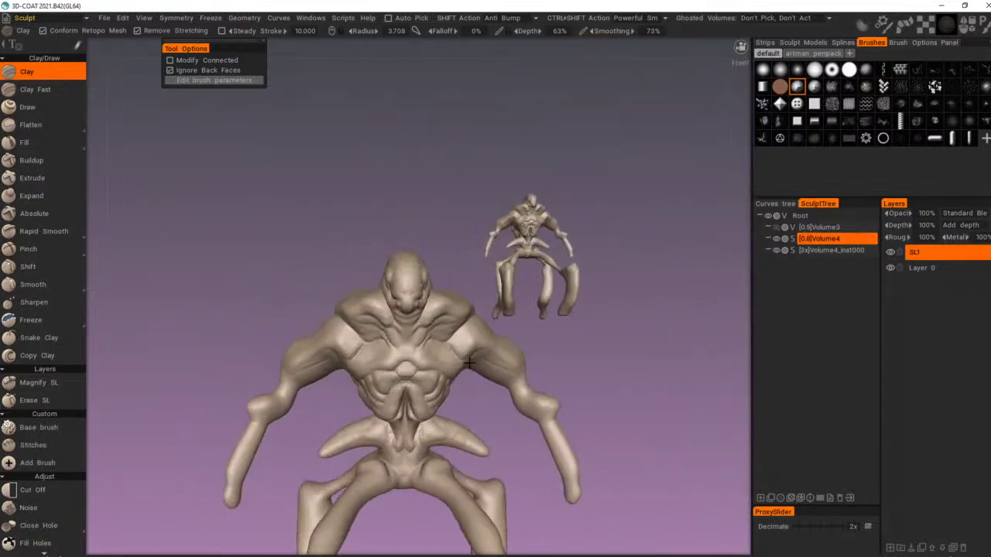
right_click_drag(509, 382, 573, 396, "alt")
middle_click_drag(572, 396, 526, 342)
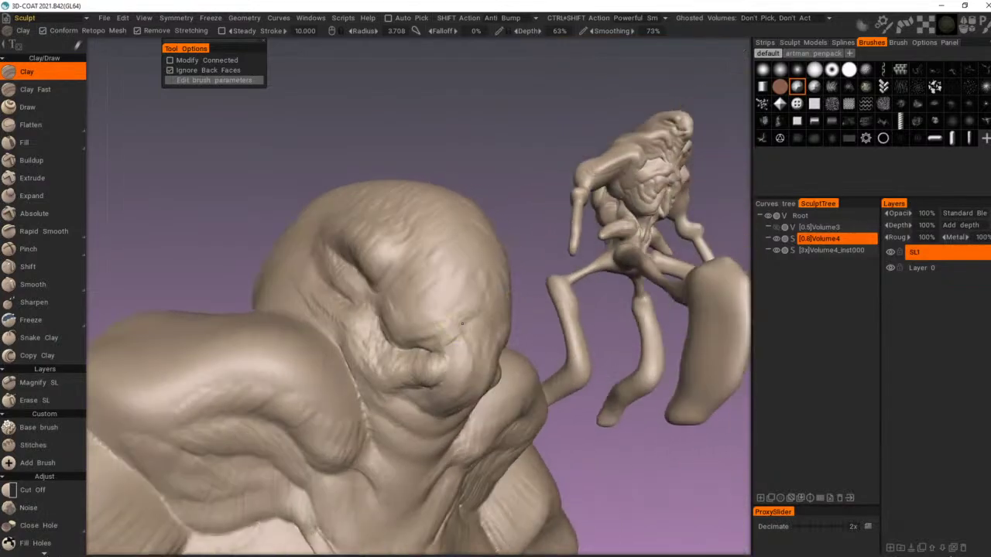
mouse_move(480, 307)
left_mouse_down()
mouse_move(476, 296)
mouse_move(443, 324)
mouse_move(488, 317)
mouse_move(470, 354)
mouse_move(475, 331)
mouse_move(459, 325)
mouse_move(456, 298)
left_mouse_up()
mouse_move(456, 337)
left_mouse_down()
mouse_move(469, 298)
mouse_move(506, 331)
mouse_move(451, 290)
left_mouse_up()
mouse_move(447, 339)
left_mouse_down()
mouse_move(452, 286)
mouse_move(460, 297)
left_mouse_up()
left_click_drag(468, 333, 479, 301)
mouse_move(483, 345)
left_mouse_down()
mouse_move(485, 306)
mouse_move(494, 321)
mouse_move(460, 266)
left_mouse_up()
left_click_drag(475, 331, 480, 273)
left_click_drag(446, 327, 449, 275)
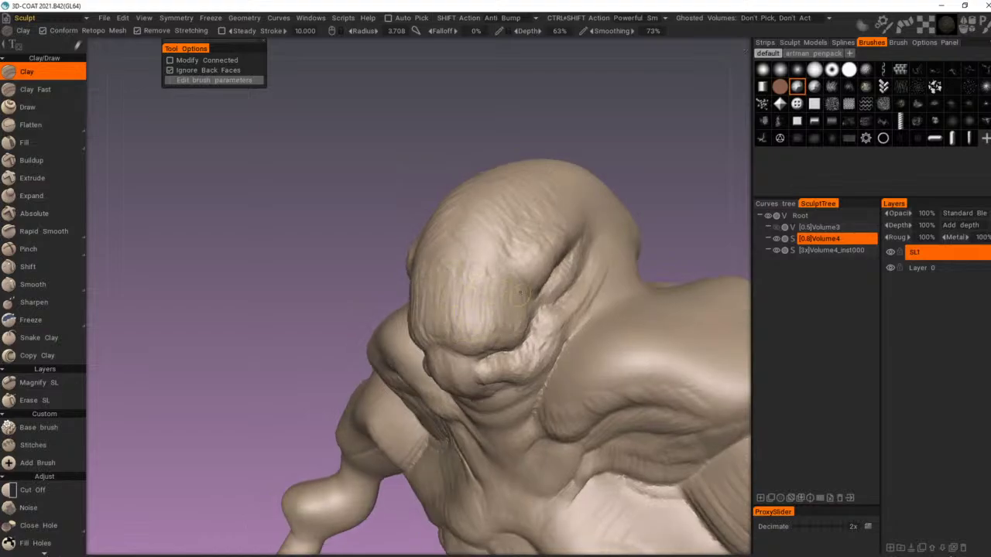
Step: Sculpt paired slit-like folds with raised rims on the front of the face above the mouth
middle_click_drag(520, 292, 532, 277)
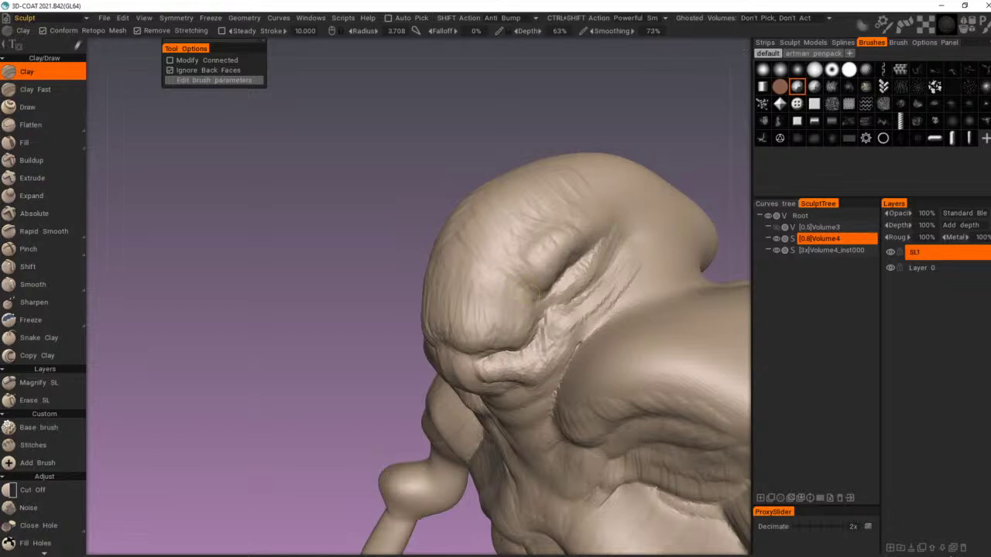
mouse_move(506, 301)
left_mouse_down("alt")
mouse_move(508, 279)
mouse_move(466, 294)
mouse_move(462, 268)
mouse_move(471, 267)
mouse_move(478, 296)
mouse_move(469, 312)
left_mouse_up("alt")
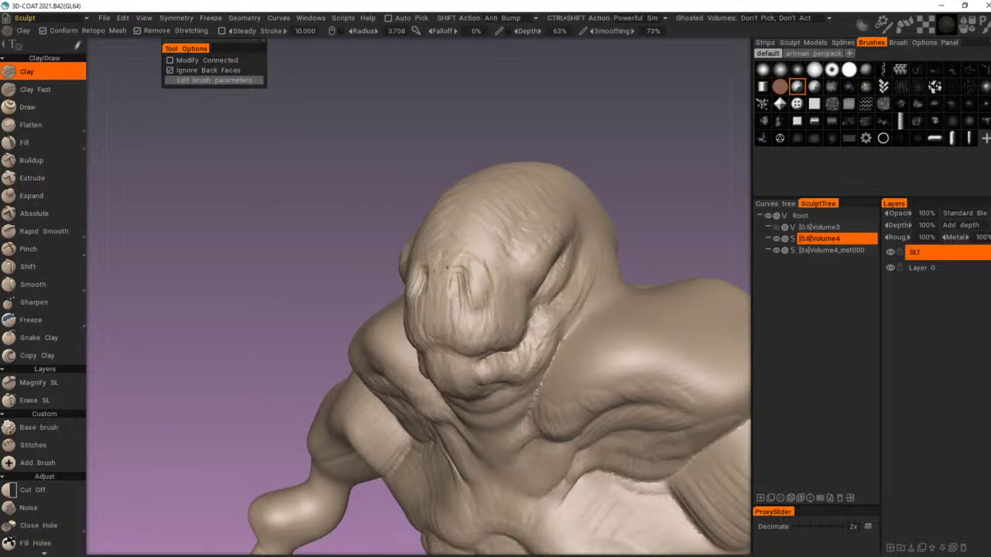
mouse_move(440, 265)
left_mouse_down()
mouse_move(490, 283)
mouse_move(491, 327)
left_mouse_up()
left_click_drag(485, 282, 465, 316)
left_click_drag(480, 262, 476, 303)
left_click_drag(491, 261, 486, 282)
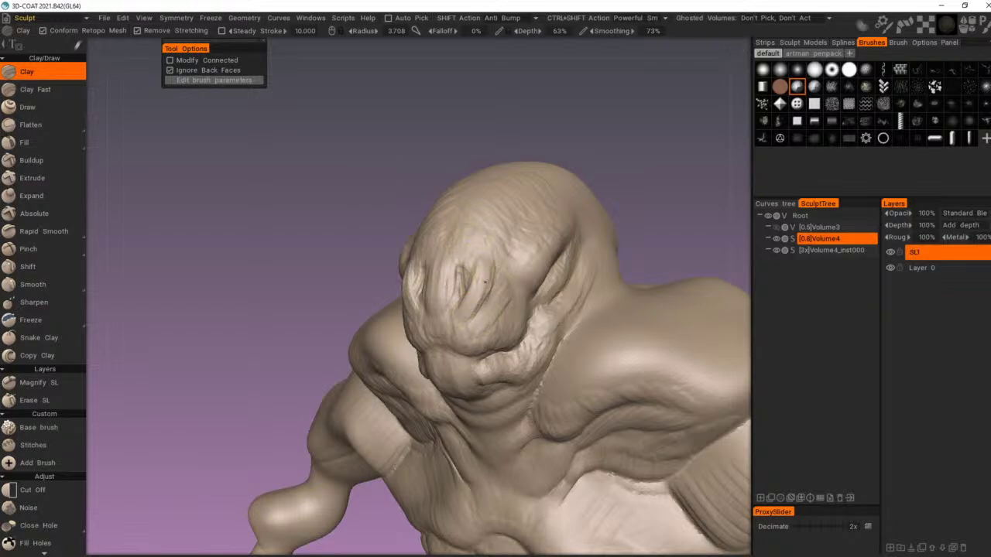
Step: Draw long ridged wrinkles sweeping from the facial slits back over the forehead above the brow
left_click_drag(498, 237, 485, 219, "alt")
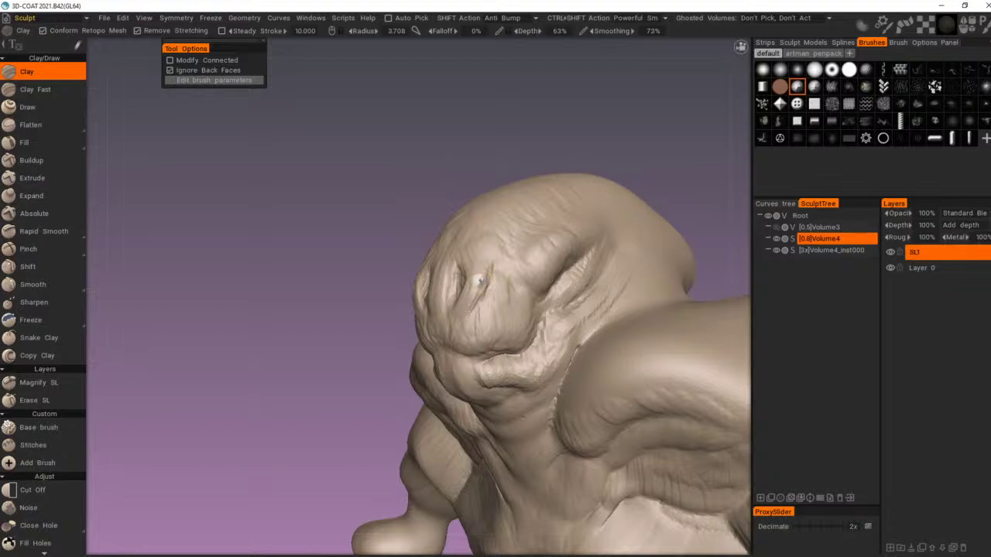
right_click_drag(466, 253, 478, 263)
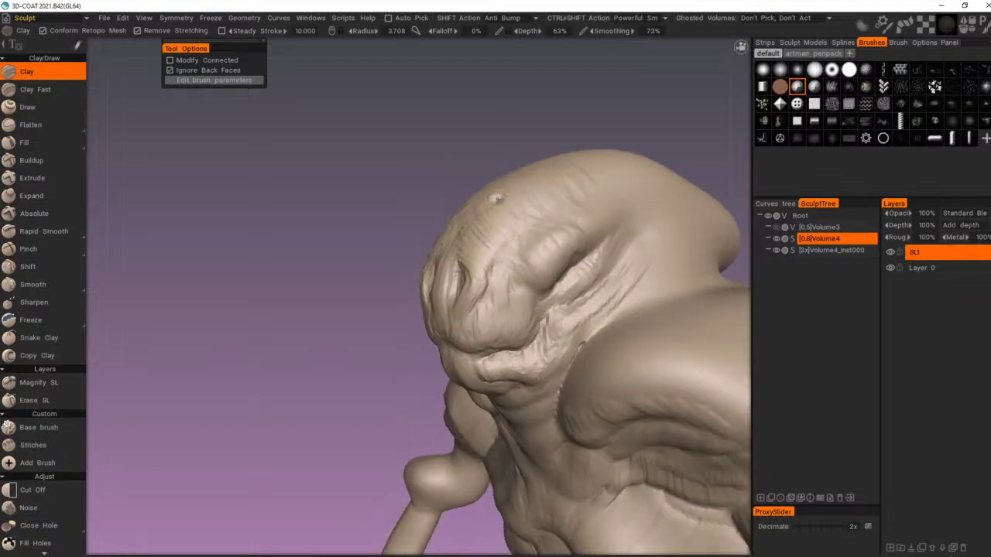
left_click_drag(486, 260, 532, 207)
mouse_move(494, 244)
left_mouse_down()
mouse_move(552, 204)
mouse_move(531, 203)
left_mouse_up()
left_click_drag(474, 231, 524, 193)
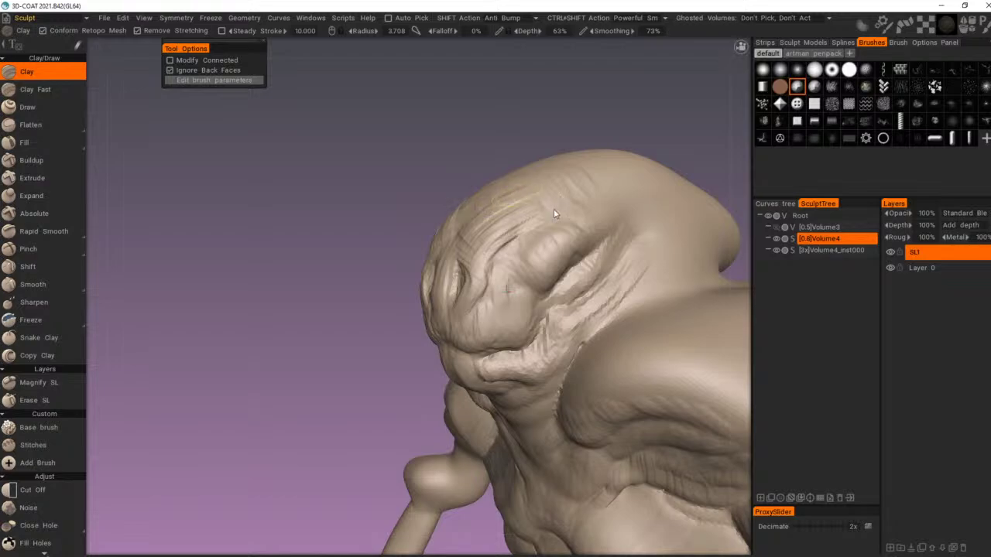
Step: Deepen the creases and strands in the hollow beneath and behind the brow with a Clay radius of 2.859
right_click_drag(554, 208, 456, 267, "alt")
left_click_drag(457, 267, 493, 330, "alt")
right_click_drag(493, 331, 545, 336, "alt")
left_click_drag(546, 337, 596, 360, "alt")
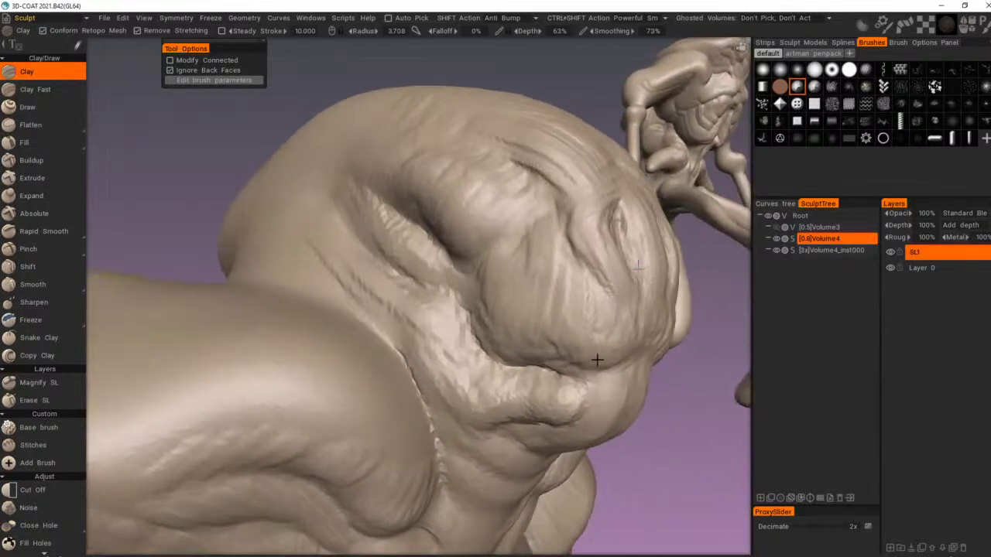
mouse_move(452, 287)
left_mouse_down()
mouse_move(446, 275)
mouse_move(469, 288)
left_mouse_up()
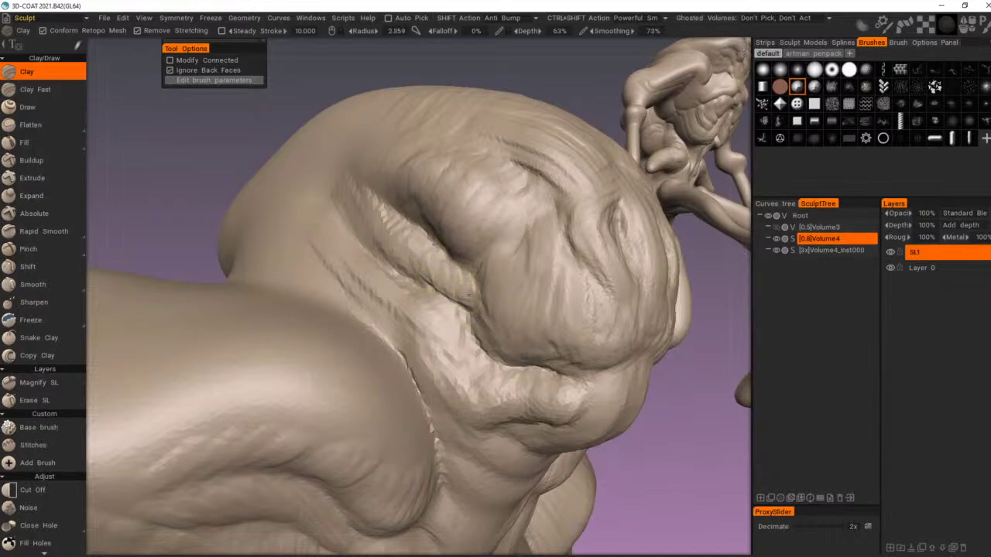
left_click_drag(381, 238, 413, 271)
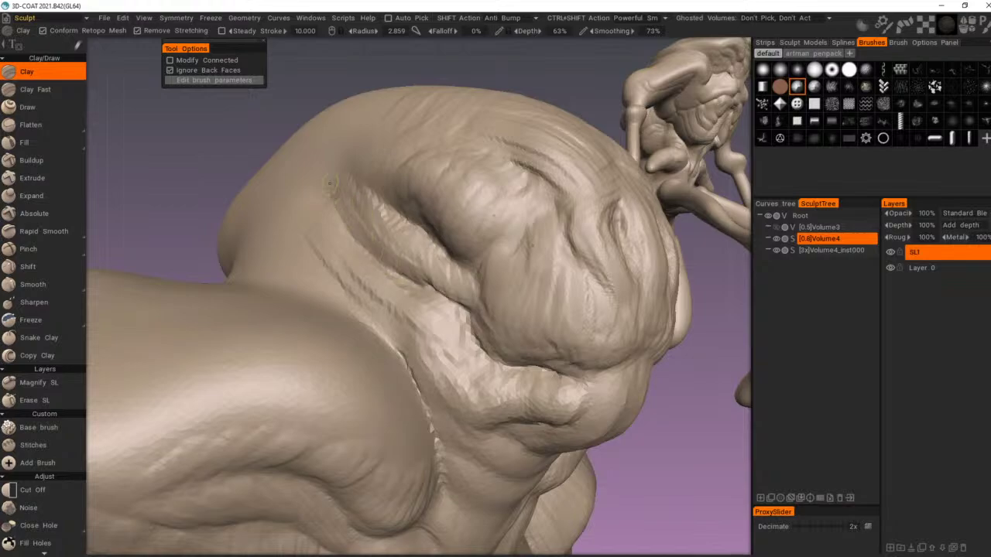
left_click_drag(330, 184, 379, 242)
Step: Extend the wrinkled skin onto the side of the neck down to the shoulder seam with a Clay radius of 4.964
mouse_move(357, 180)
left_mouse_down("alt")
mouse_move(322, 211)
mouse_move(354, 239)
left_mouse_up("alt")
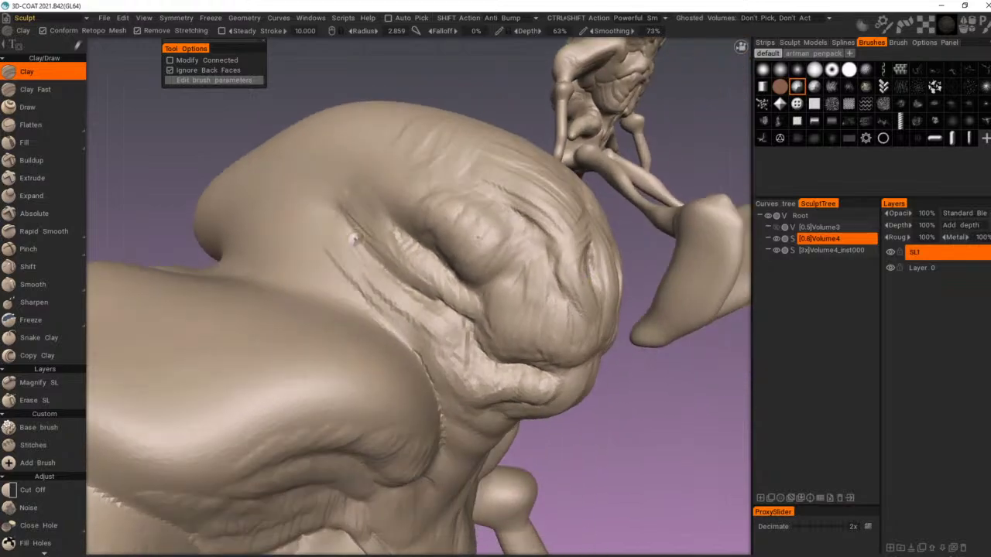
right_click_drag(318, 251, 327, 241)
mouse_move(327, 241)
left_mouse_down()
mouse_move(302, 249)
mouse_move(353, 273)
mouse_move(271, 267)
mouse_move(319, 263)
mouse_move(343, 287)
mouse_move(301, 231)
mouse_move(321, 277)
left_mouse_up()
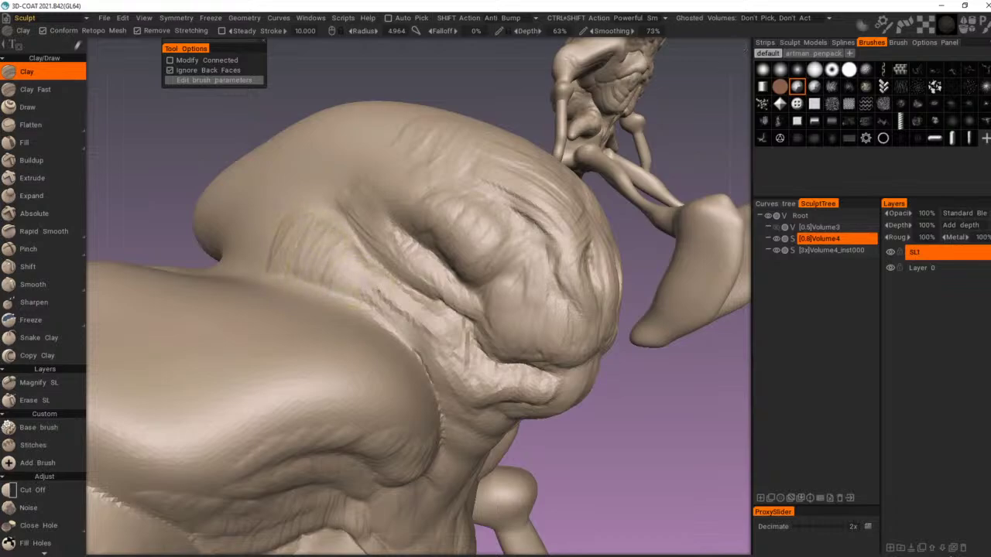
left_click_drag(413, 336, 452, 367)
left_click_drag(462, 364, 483, 335, "alt")
right_click_drag(483, 335, 454, 336, "alt")
left_click_drag(453, 336, 417, 349, "alt")
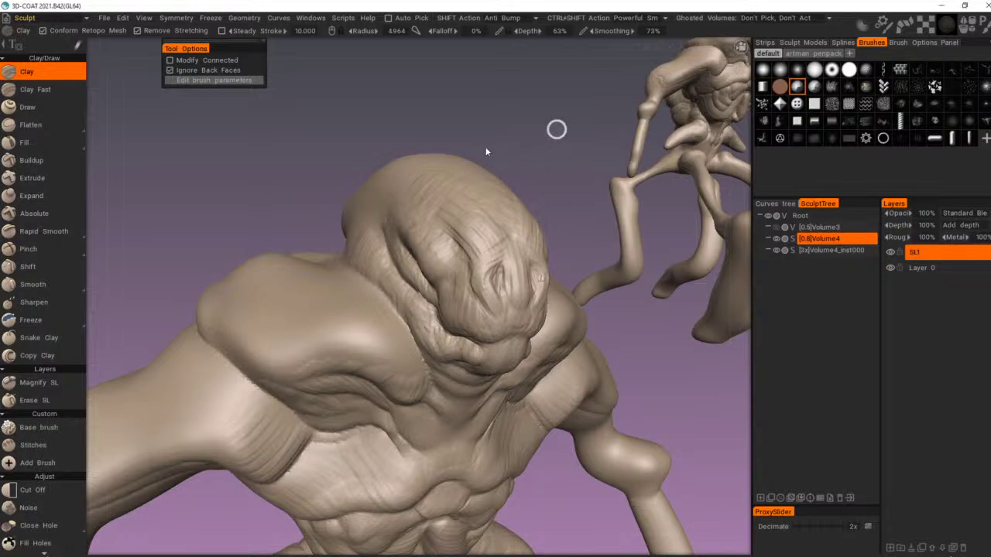
Step: Check the wrinkled head and neck against the full figure from the side, front and three-quarter angles
right_click_drag(486, 147, 440, 166)
left_click_drag(440, 166, 404, 206)
right_click_drag(404, 206, 460, 162)
left_click_drag(460, 161, 535, 186)
right_click_drag(535, 187, 436, 194)
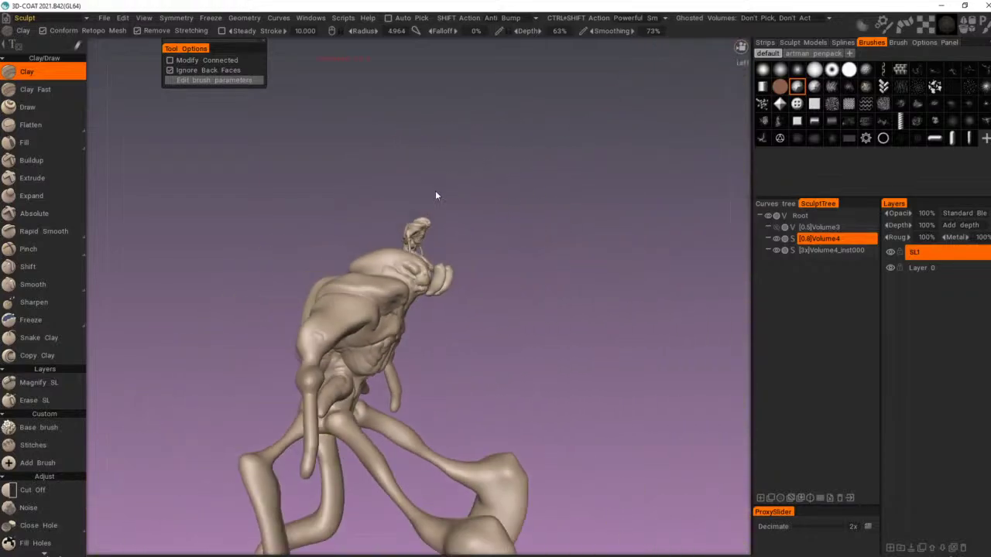
mouse_move(436, 196)
left_mouse_down()
mouse_move(518, 225)
mouse_move(435, 191)
mouse_move(410, 212)
mouse_move(402, 260)
mouse_move(474, 256)
left_mouse_up()
right_click_drag(474, 255, 418, 267)
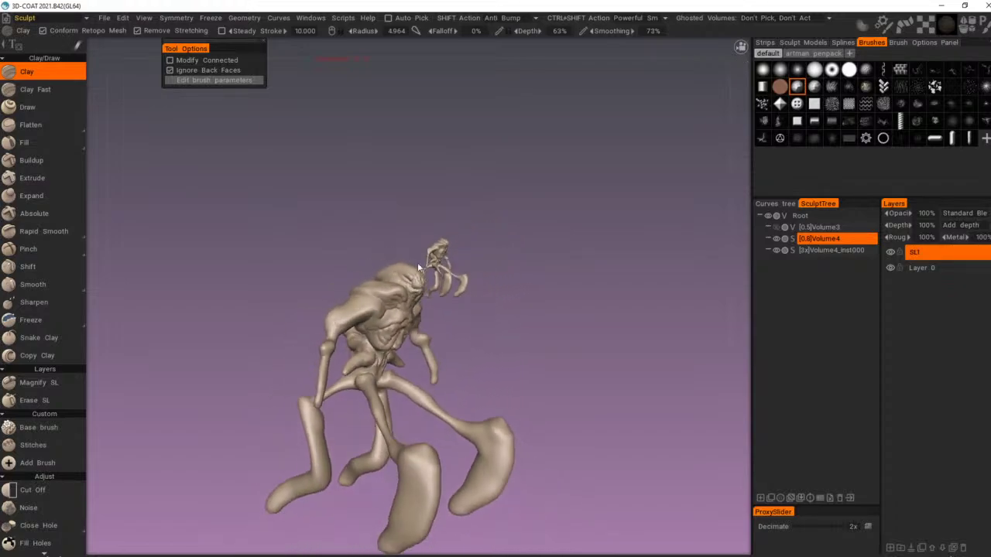
mouse_move(418, 267)
left_mouse_down()
mouse_move(446, 263)
mouse_move(484, 278)
mouse_move(352, 238)
mouse_move(333, 244)
mouse_move(436, 229)
left_mouse_up()
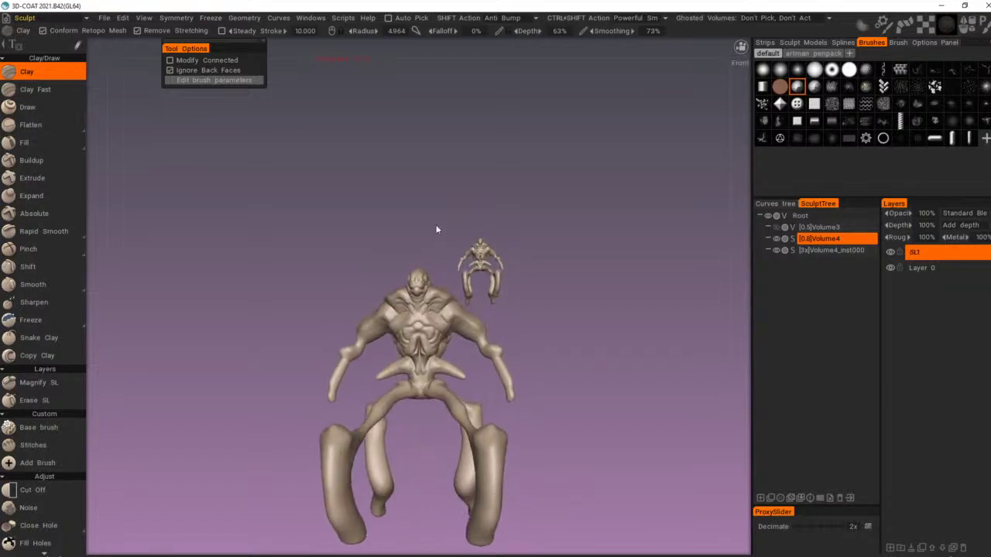
right_click_drag(437, 229, 575, 252)
left_click_drag(575, 252, 473, 250)
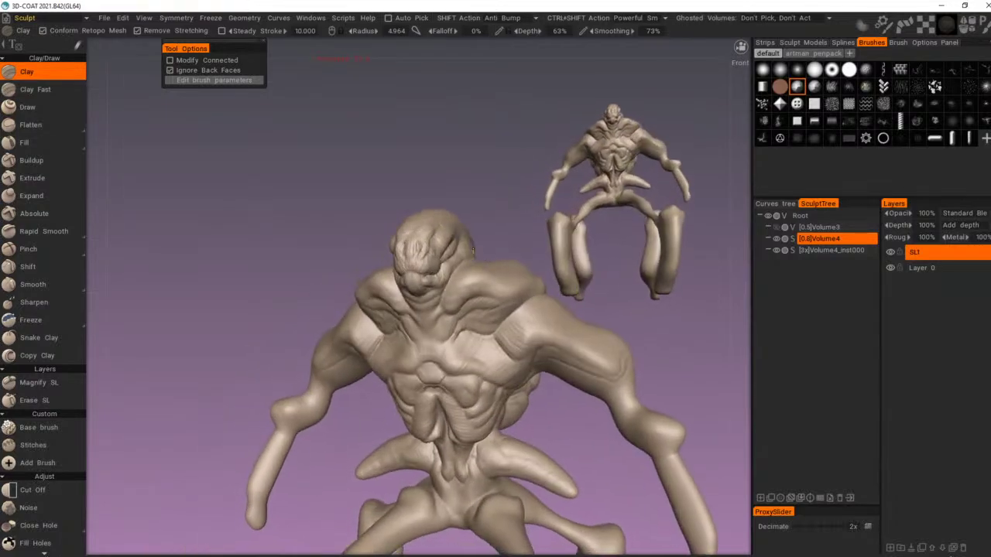
Step: Reshape the side of the head and the throat with the Move tool, using a radius of 48.957 and a MoveDegree of 29%
key("m")
right_click_drag(468, 246, 473, 262)
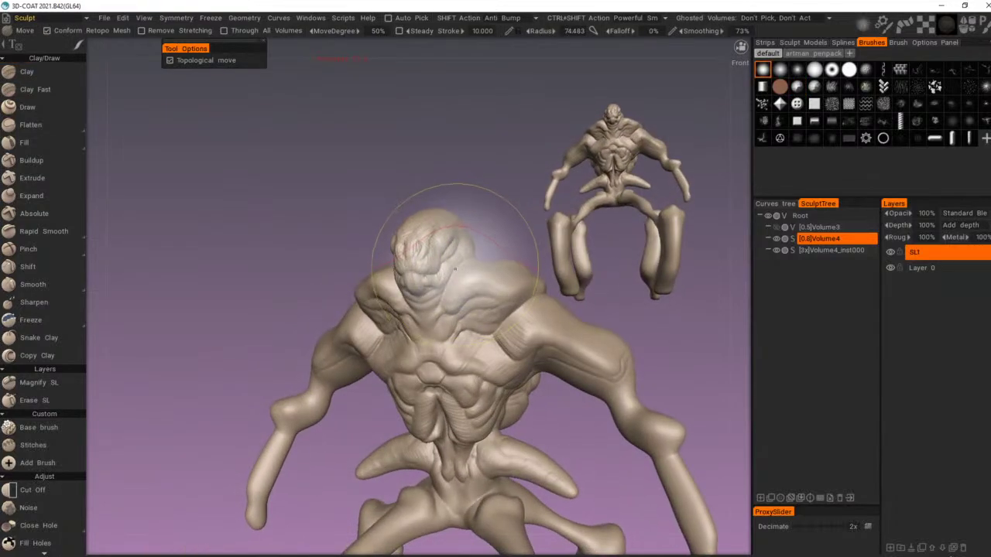
mouse_move(455, 269)
left_mouse_down()
mouse_move(486, 267)
mouse_move(449, 238)
left_mouse_up()
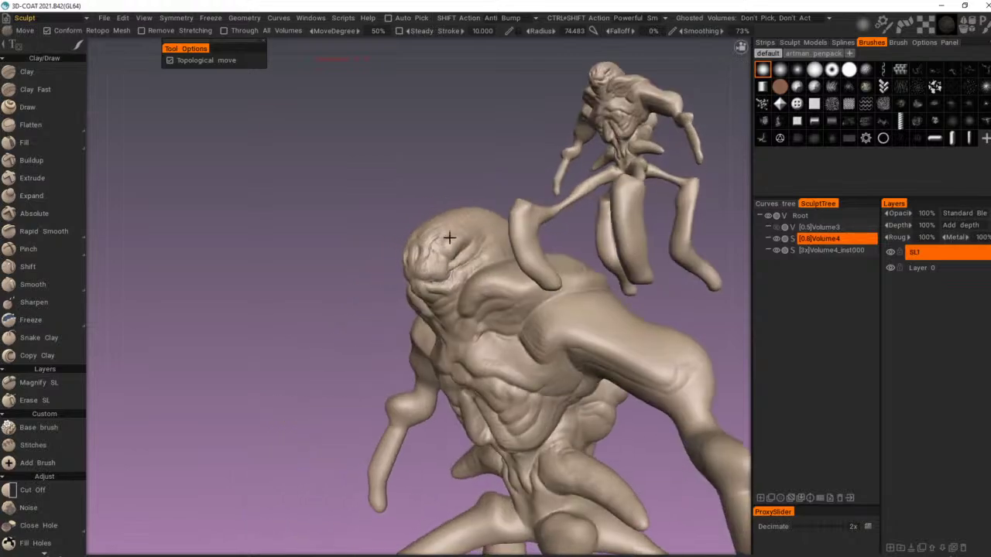
right_click_drag(449, 237, 430, 241, "alt")
left_click_drag(431, 242, 501, 267, "alt")
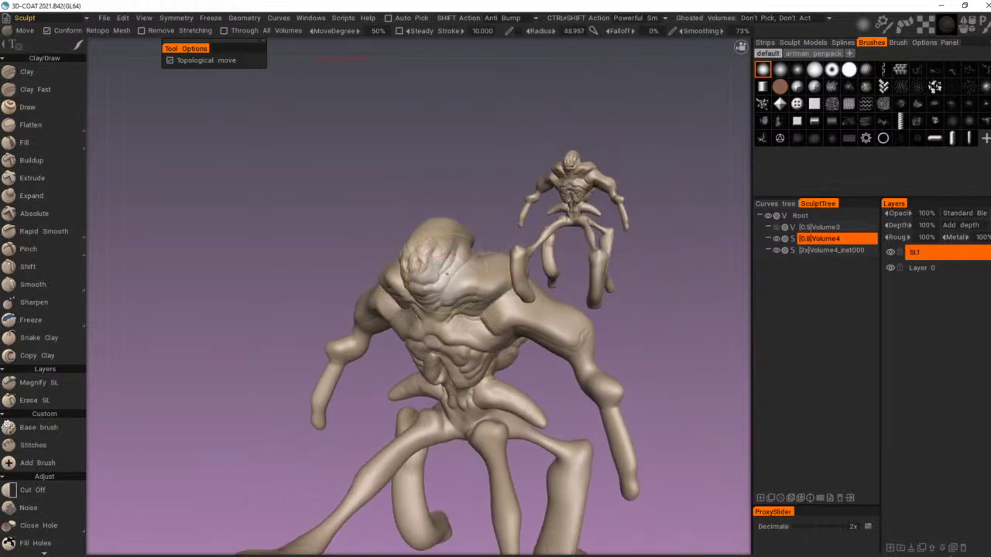
right_click_drag(447, 274, 434, 274)
mouse_move(447, 274)
left_mouse_down()
mouse_move(465, 281)
mouse_move(542, 252)
mouse_move(573, 257)
left_mouse_up()
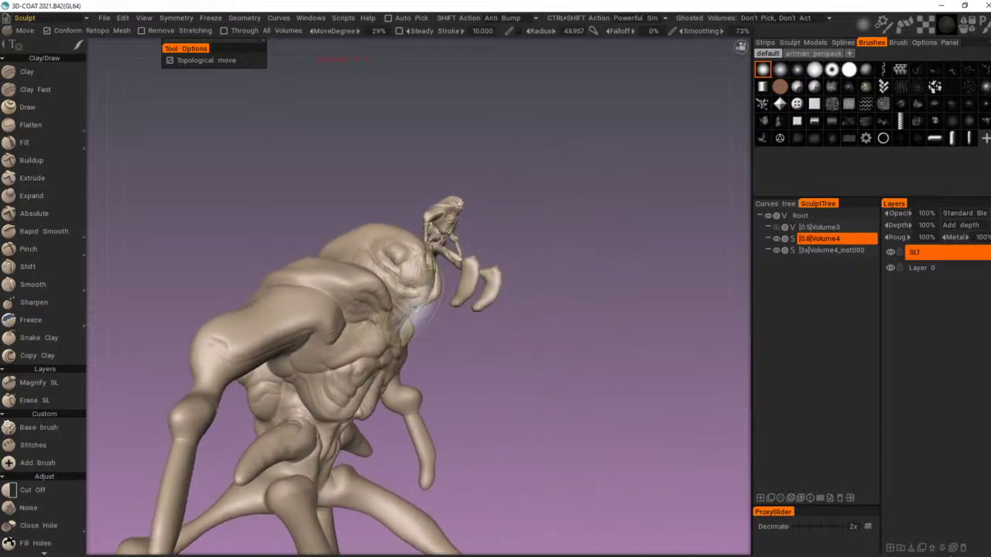
left_click_drag(412, 307, 500, 251, "alt")
right_click_drag(500, 251, 480, 254, "alt")
left_click_drag(480, 254, 412, 202, "alt")
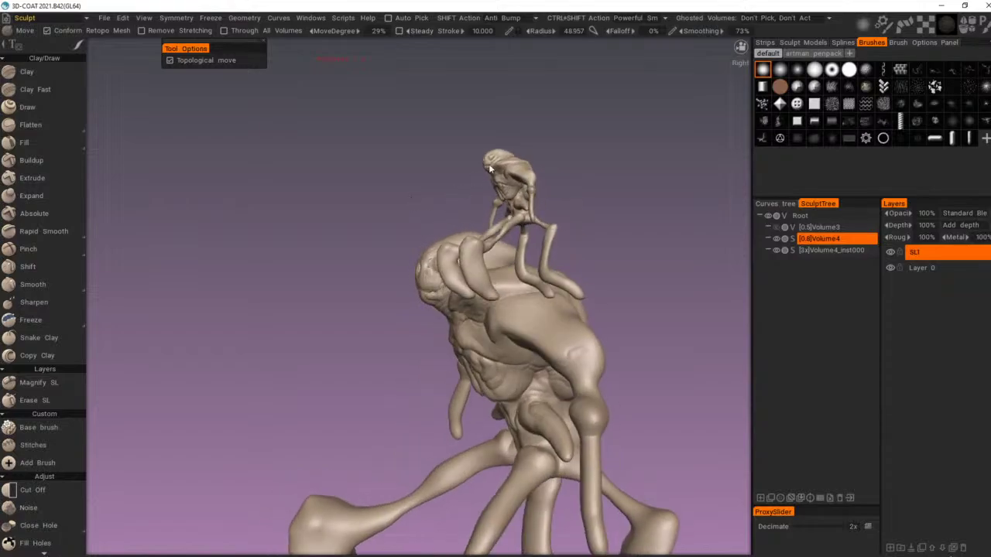
Step: Examine the head and shoulders against the full figure from the front, both sides and three-quarter angles
left_click_drag(604, 144, 555, 158)
scroll(557, 161, "up", 5)
middle_click_drag(559, 161, 514, 181)
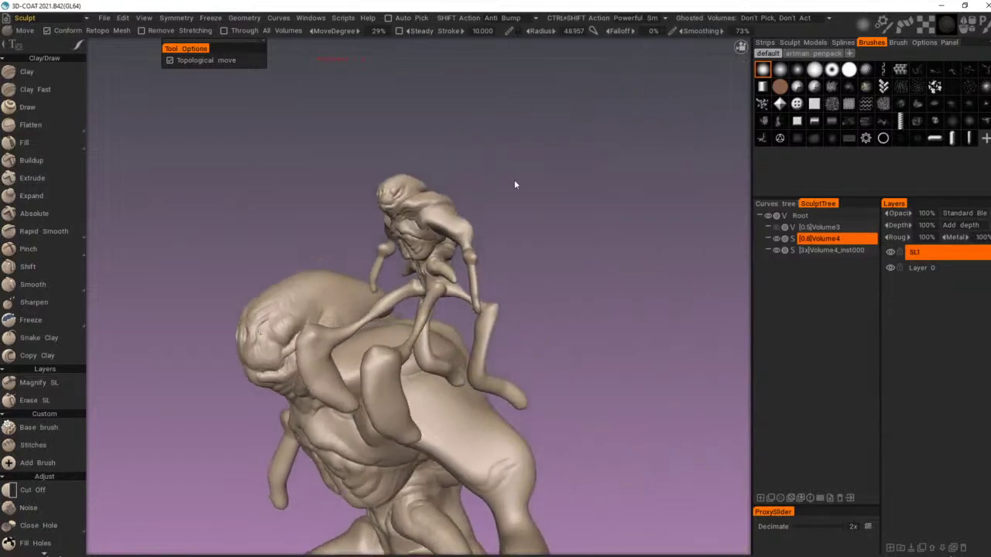
left_click_drag(514, 181, 535, 185)
right_click_drag(535, 185, 547, 168)
middle_click_drag(547, 168, 545, 224)
right_click_drag(545, 224, 488, 201)
left_click_drag(487, 201, 512, 230)
right_click_drag(512, 232, 411, 296)
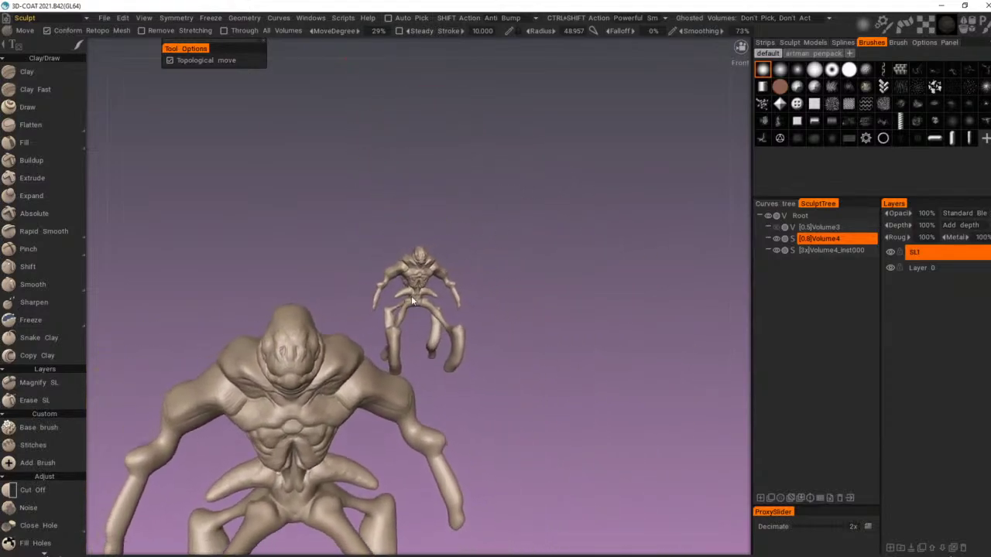
middle_click_drag(411, 295, 514, 178)
right_click_drag(514, 178, 455, 221)
left_click_drag(455, 222, 582, 206)
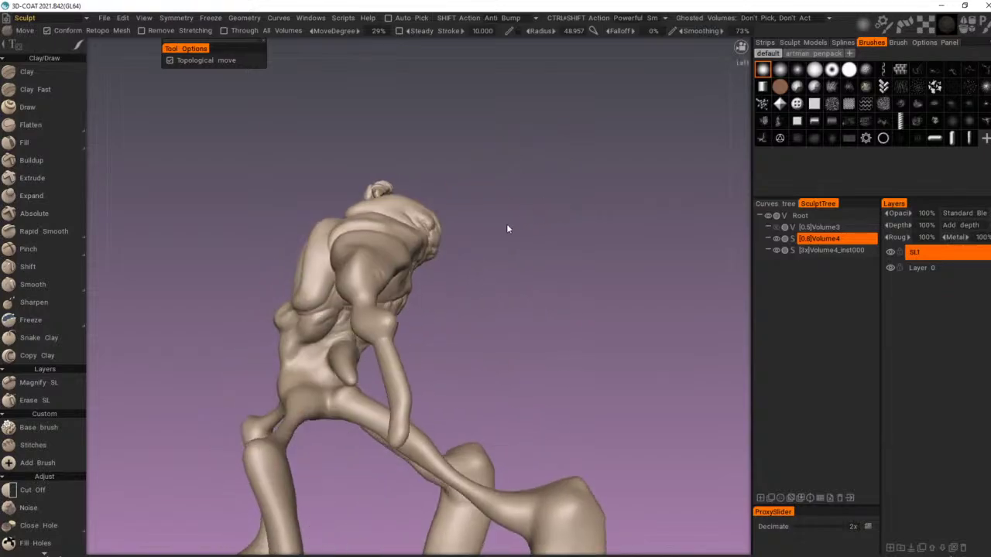
left_click_drag(507, 226, 441, 221)
right_click_drag(441, 221, 503, 182)
left_click_drag(503, 184, 465, 194)
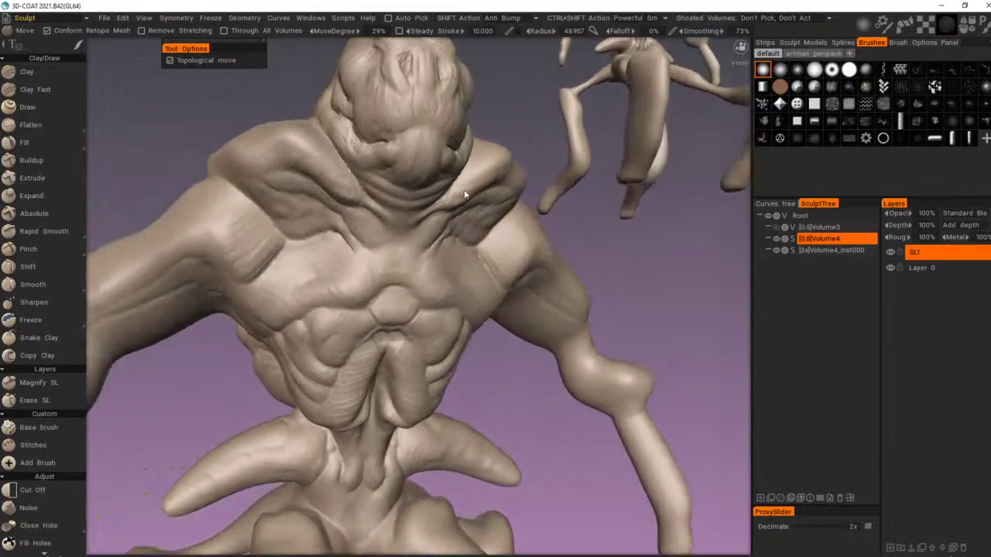
right_click_drag(465, 194, 429, 201)
left_click_drag(428, 202, 455, 217)
right_click_drag(455, 217, 482, 207, "alt")
mouse_move(481, 207)
left_mouse_down("alt")
mouse_move(436, 218)
mouse_move(359, 210)
left_mouse_up("alt")
Step: Refine the face profile and the cheek behind the brow with Move radii of 37.387 and 28.268
left_click_drag(424, 178, 375, 184)
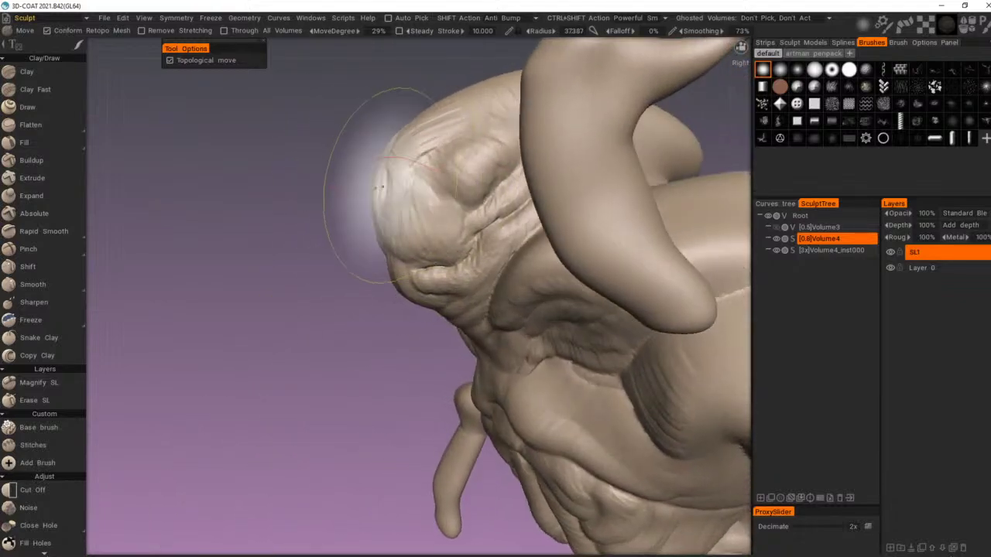
left_click_drag(451, 314, 504, 271, "alt")
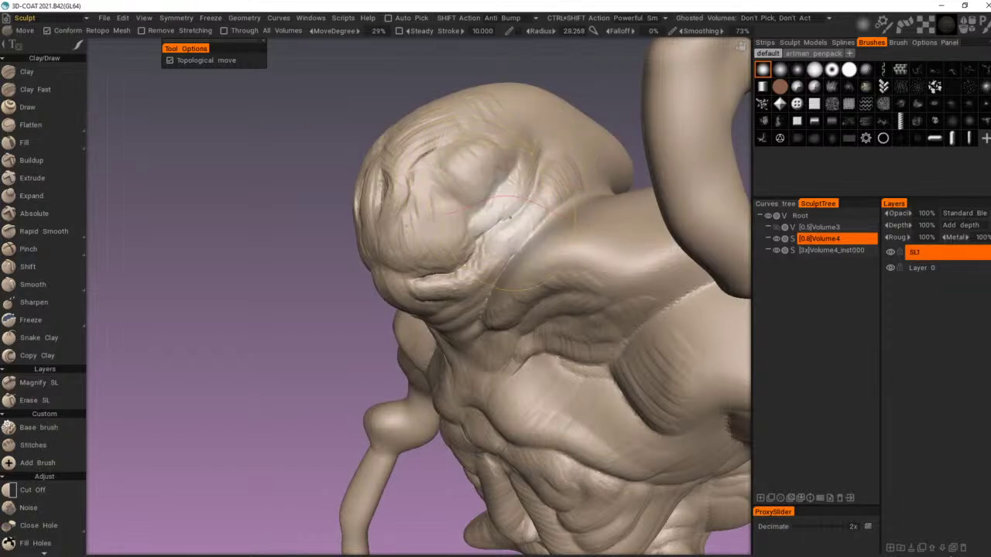
right_click_drag(504, 234, 416, 180, "alt")
left_click_drag(415, 184, 336, 219)
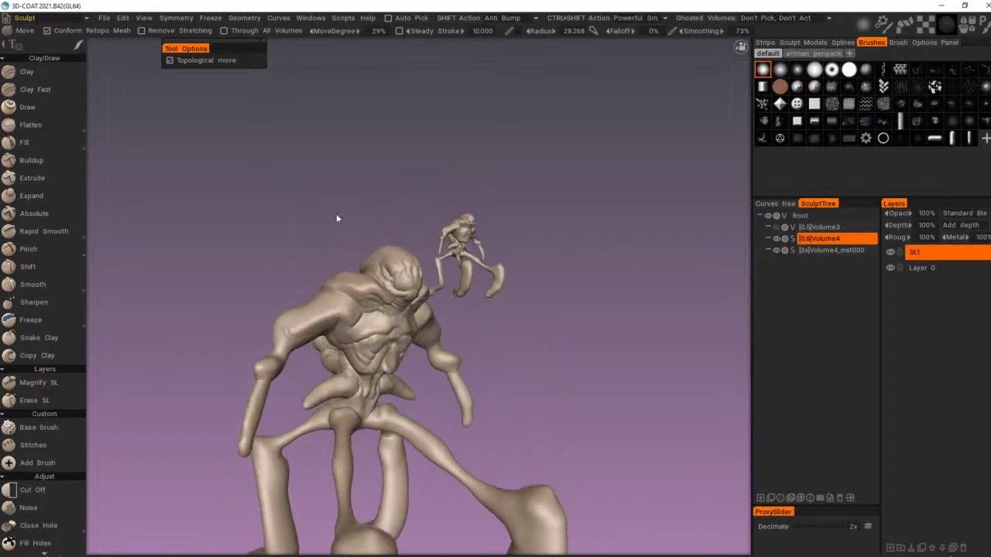
Step: Adjust the shoulder and upper back masses of the full figure with a Move radius of 78.428
middle_click_drag(400, 292, 397, 161)
left_click_drag(396, 161, 541, 326)
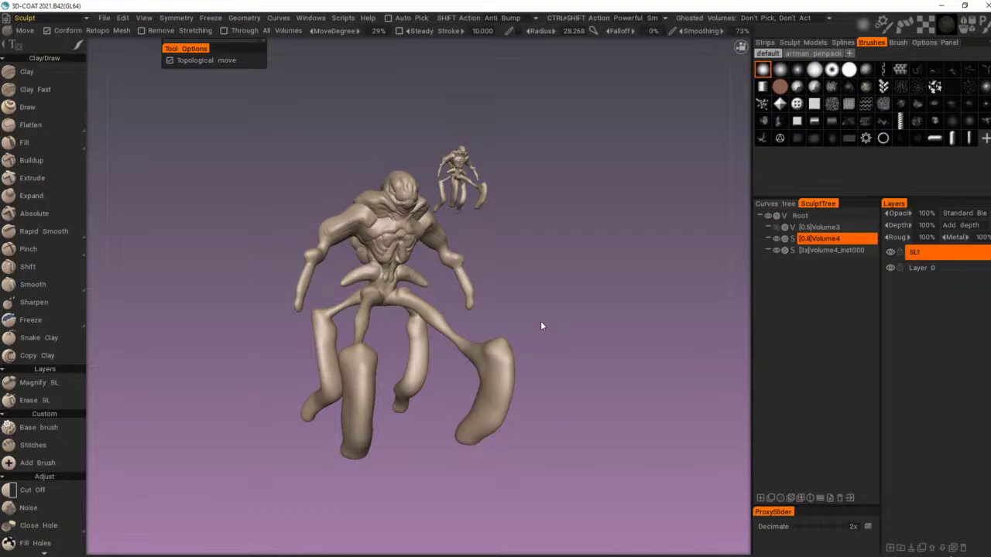
left_click_drag(541, 326, 553, 206)
mouse_move(367, 219)
left_mouse_down()
mouse_move(345, 201)
mouse_move(351, 220)
mouse_move(415, 184)
left_mouse_up()
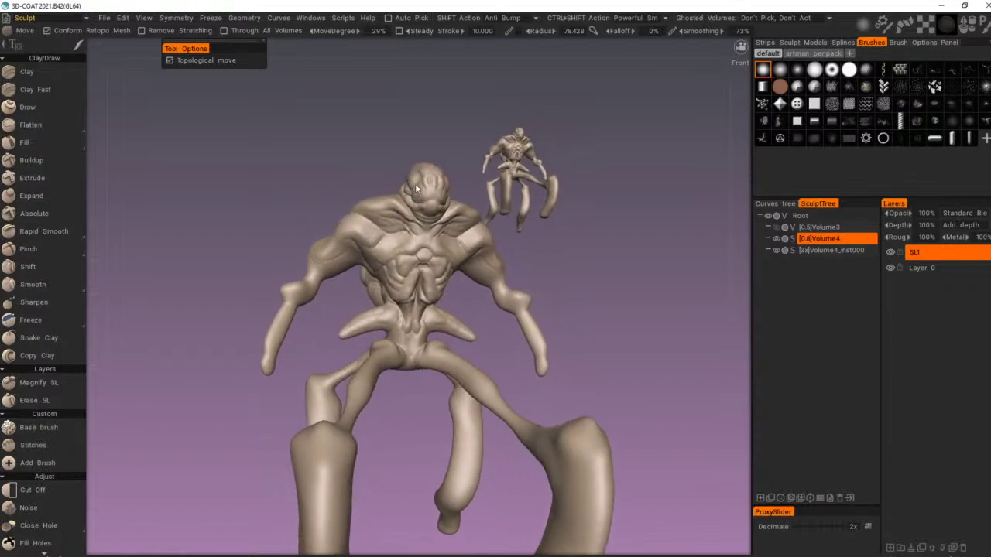
left_click_drag(333, 234, 325, 238)
mouse_move(400, 154)
left_mouse_down()
mouse_move(417, 145)
mouse_move(389, 134)
mouse_move(399, 92)
mouse_move(585, 159)
mouse_move(608, 211)
mouse_move(574, 232)
left_mouse_up()
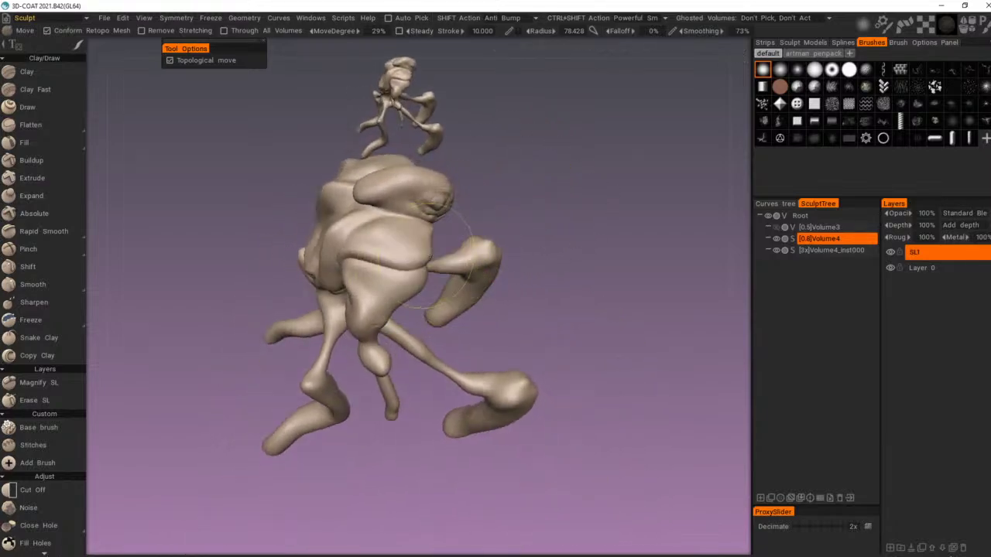
mouse_move(429, 258)
left_mouse_down("alt")
mouse_move(366, 107)
mouse_move(393, 108)
mouse_move(403, 148)
mouse_move(477, 219)
mouse_move(534, 214)
mouse_move(543, 294)
left_mouse_up("alt")
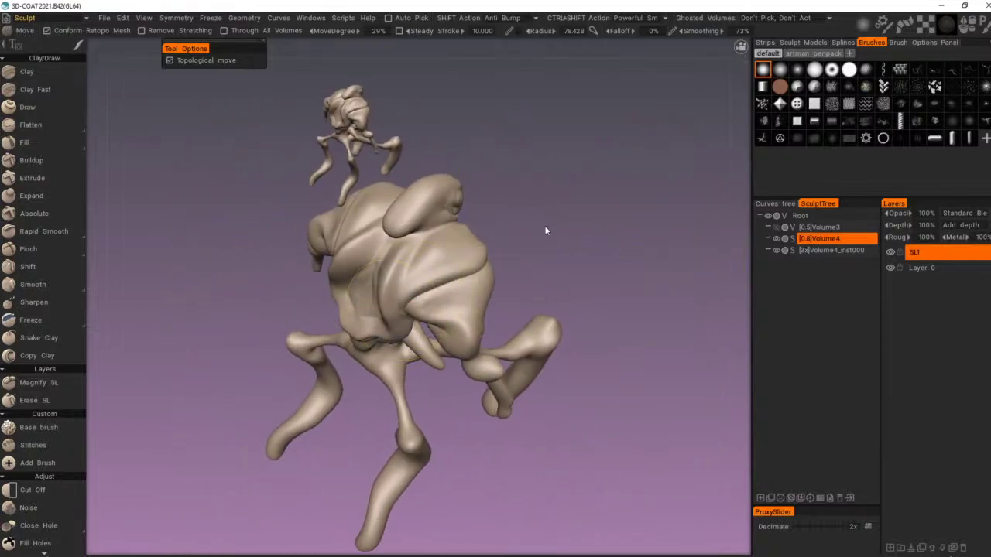
Step: Refine the proportions of the torso and limbs with a Move radius of 66.912
mouse_move(545, 230)
left_mouse_down()
mouse_move(398, 155)
mouse_move(410, 132)
mouse_move(442, 168)
mouse_move(462, 235)
mouse_move(460, 195)
mouse_move(419, 185)
mouse_move(474, 226)
mouse_move(604, 232)
mouse_move(480, 221)
mouse_move(478, 209)
mouse_move(591, 253)
mouse_move(533, 279)
mouse_move(511, 237)
mouse_move(484, 242)
mouse_move(558, 224)
mouse_move(593, 228)
mouse_move(479, 246)
mouse_move(590, 263)
mouse_move(471, 228)
mouse_move(394, 278)
mouse_move(385, 273)
mouse_move(398, 291)
left_mouse_up()
mouse_move(429, 335)
left_mouse_down()
mouse_move(365, 381)
mouse_move(462, 343)
left_mouse_up()
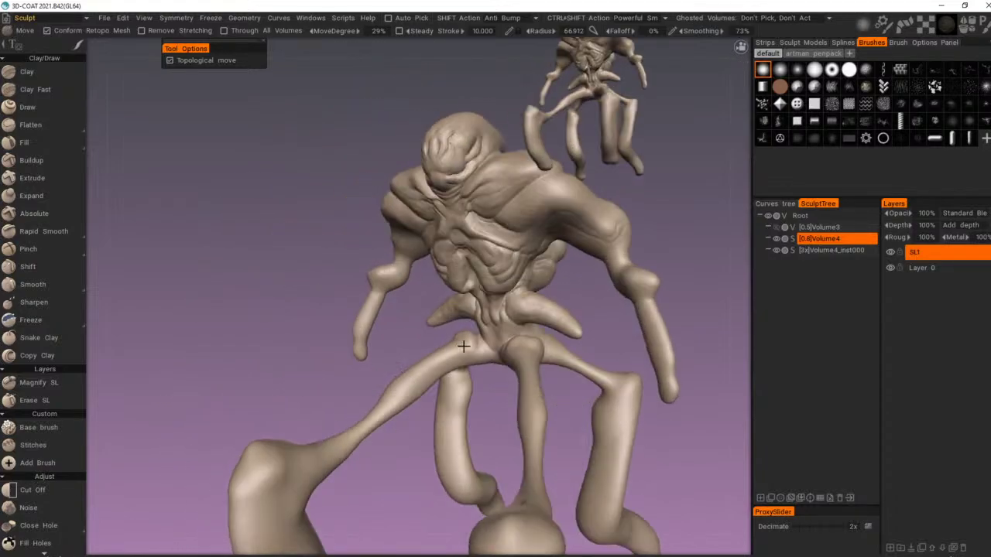
left_click_drag(593, 313, 545, 331)
right_click_drag(545, 331, 556, 315)
left_click_drag(556, 315, 593, 312)
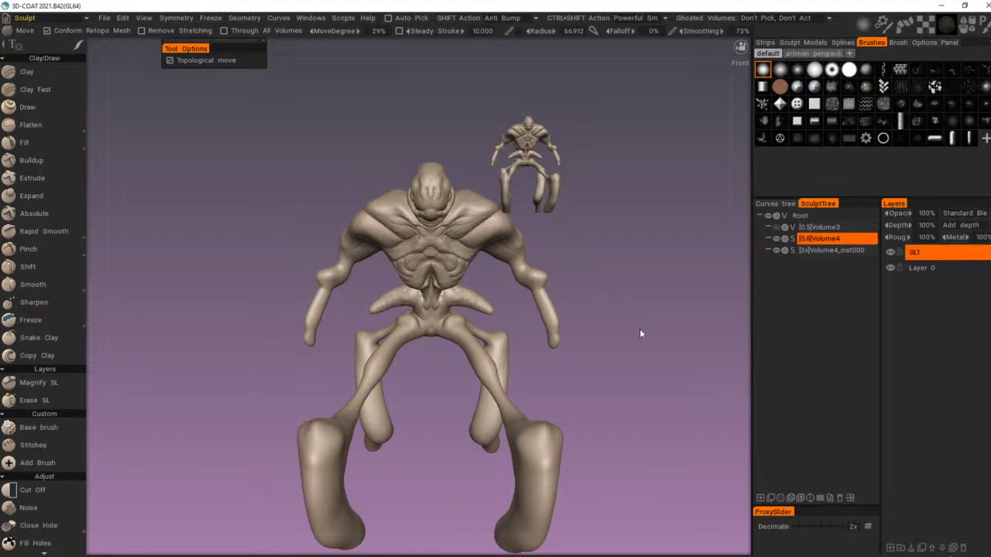
mouse_move(639, 334)
left_mouse_down()
mouse_move(584, 303)
mouse_move(524, 349)
mouse_move(643, 311)
mouse_move(562, 390)
mouse_move(552, 414)
mouse_move(640, 406)
mouse_move(531, 413)
mouse_move(593, 367)
mouse_move(542, 405)
mouse_move(542, 431)
mouse_move(385, 297)
left_mouse_up()
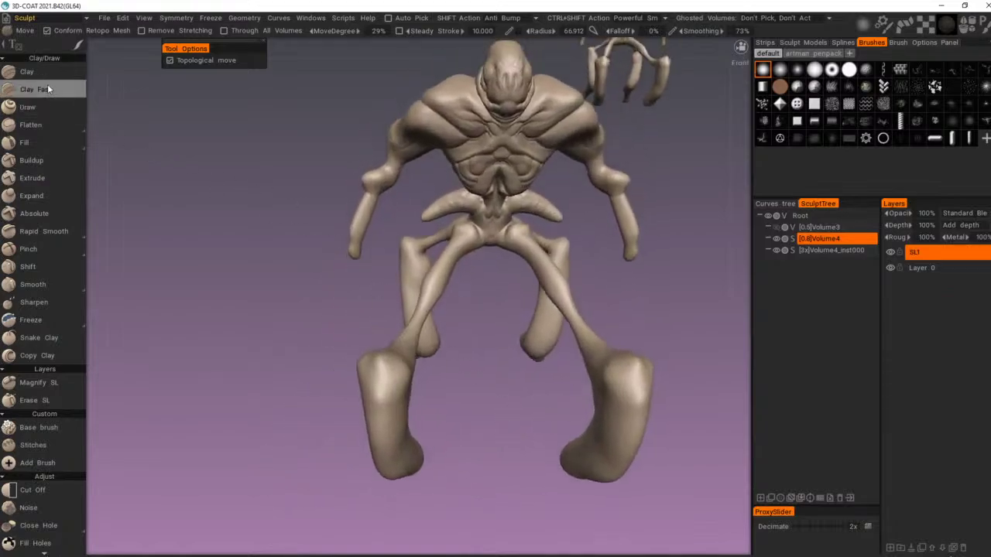
Step: Pinch sharper ridges along the upper front leg from the knee to the hip with a radius of 20.813
left_click(71, 249)
left_click_drag(534, 352, 486, 354)
right_click_drag(486, 354, 547, 395)
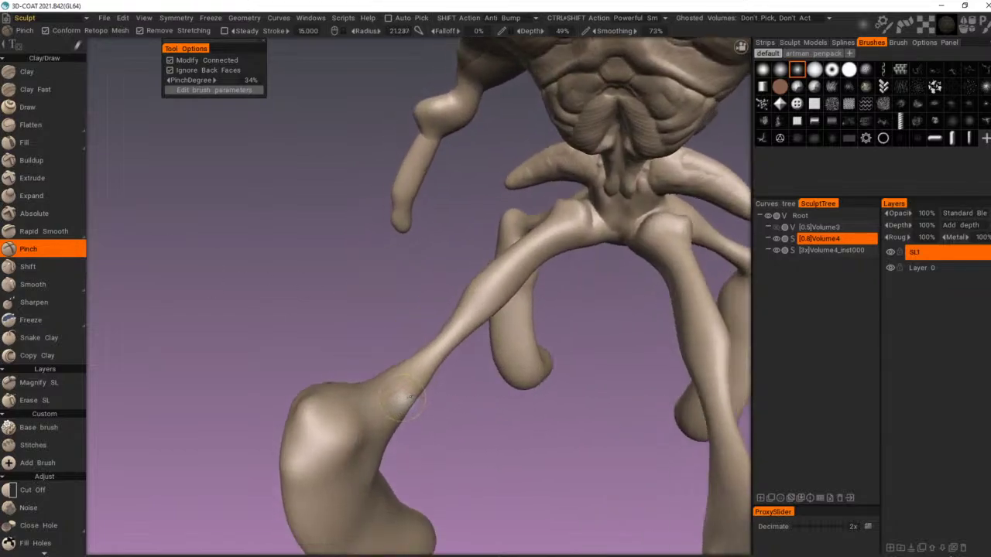
mouse_move(408, 387)
left_mouse_down()
mouse_move(514, 271)
mouse_move(587, 217)
mouse_move(460, 327)
left_mouse_up()
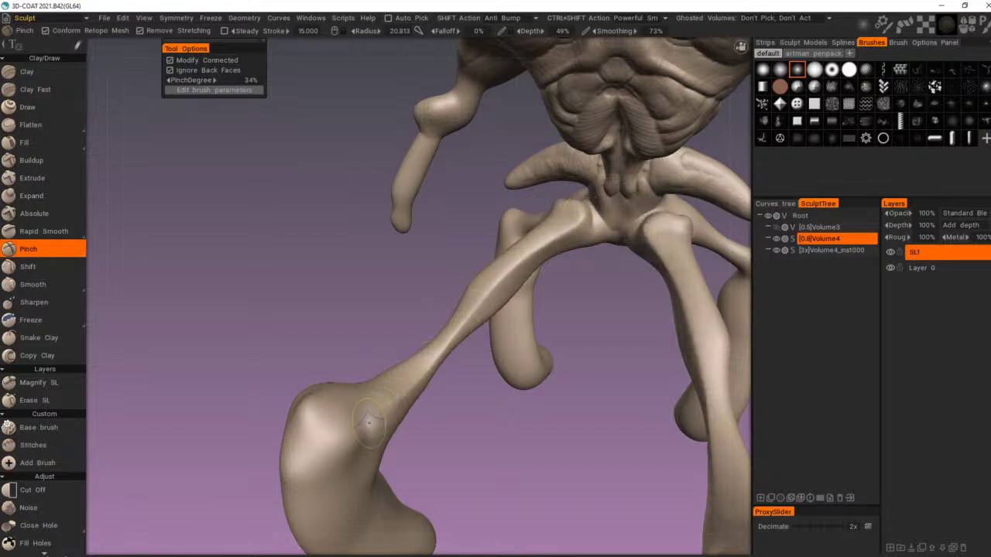
left_click_drag(369, 422, 586, 212)
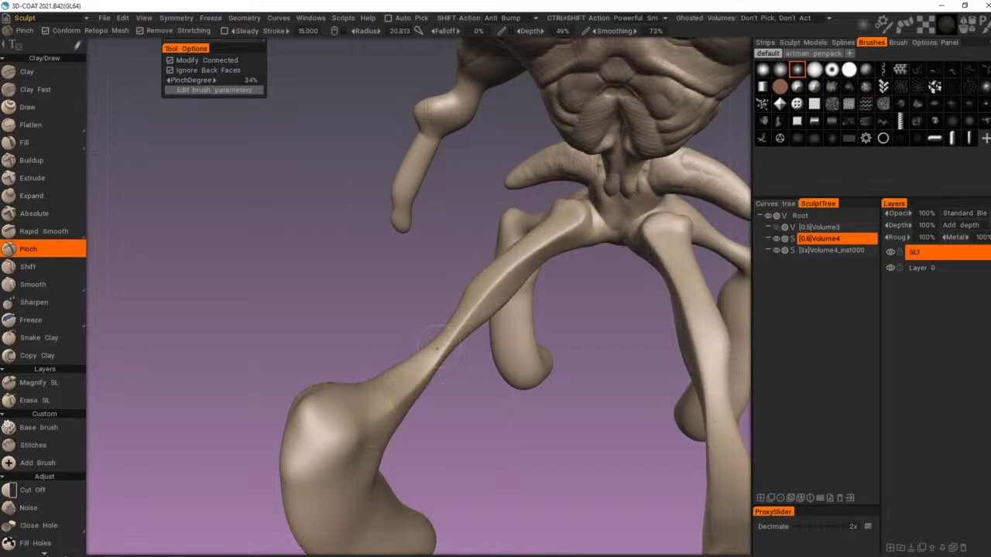
Step: Pinch the outer side and underside of the upper front leg towards the knee with a radius of 14.897
left_click_drag(405, 415, 405, 488)
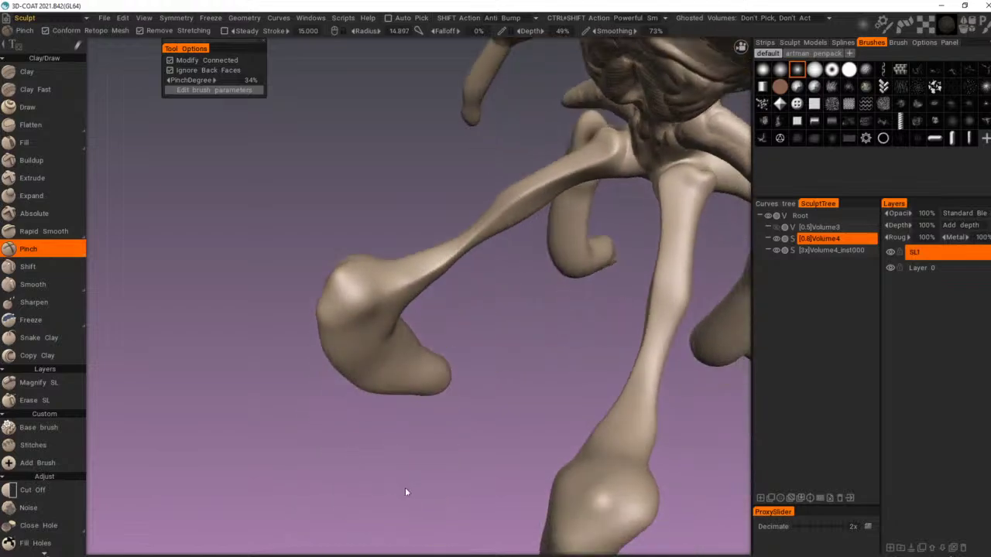
left_click_drag(393, 277, 675, 299, "alt")
left_click_drag(496, 297, 297, 270, "alt")
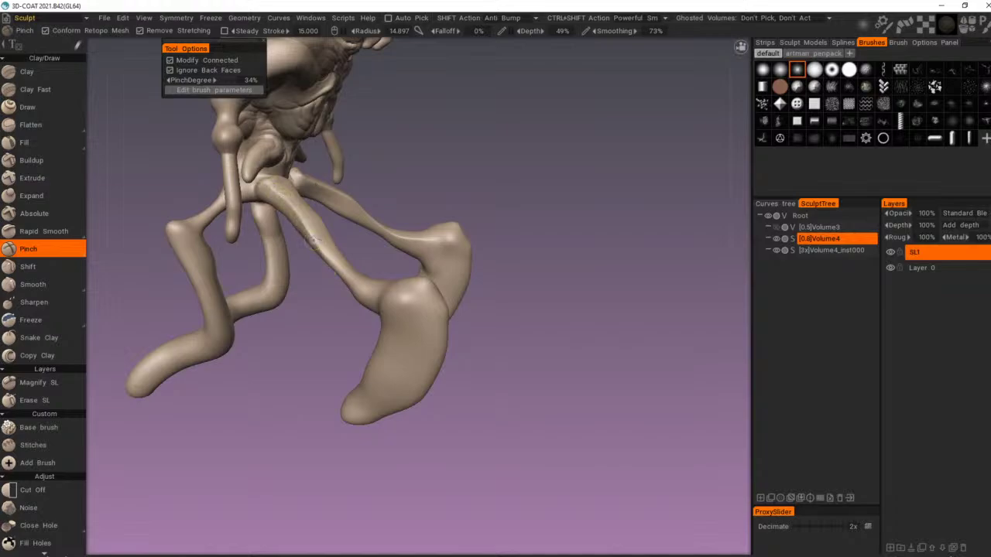
mouse_move(362, 279)
left_mouse_down("alt")
mouse_move(384, 277)
mouse_move(444, 314)
mouse_move(416, 315)
left_mouse_up("alt")
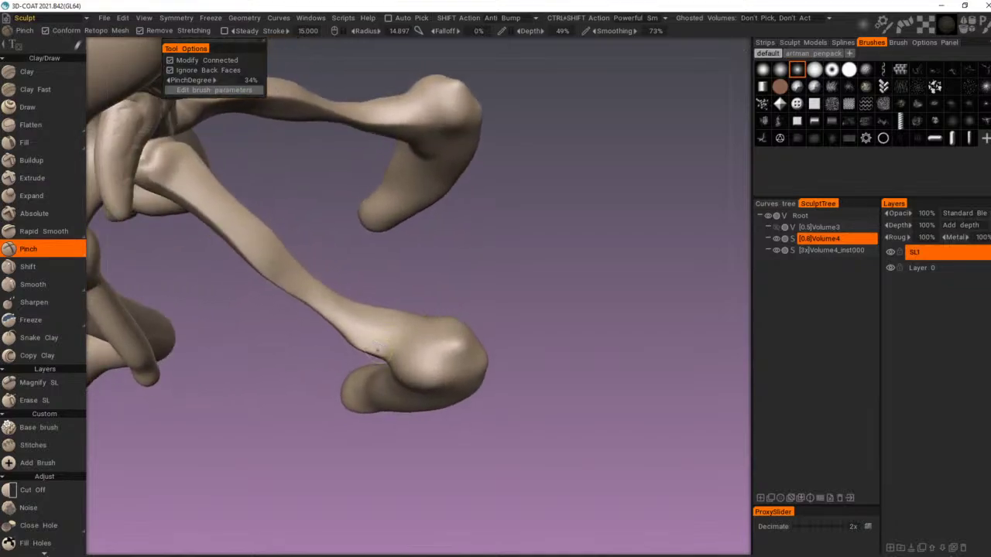
Step: Pinch a raised collar around the front leg where the thin upper segment meets the bulky knee
left_click_drag(457, 265, 454, 267)
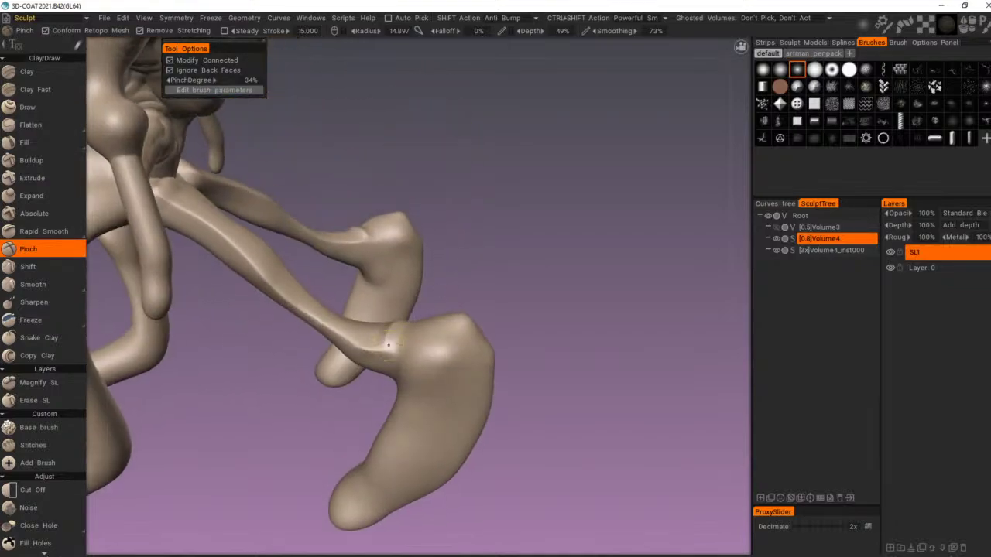
mouse_move(393, 349)
left_mouse_down("alt")
mouse_move(398, 359)
mouse_move(431, 302)
mouse_move(424, 329)
left_mouse_up("alt")
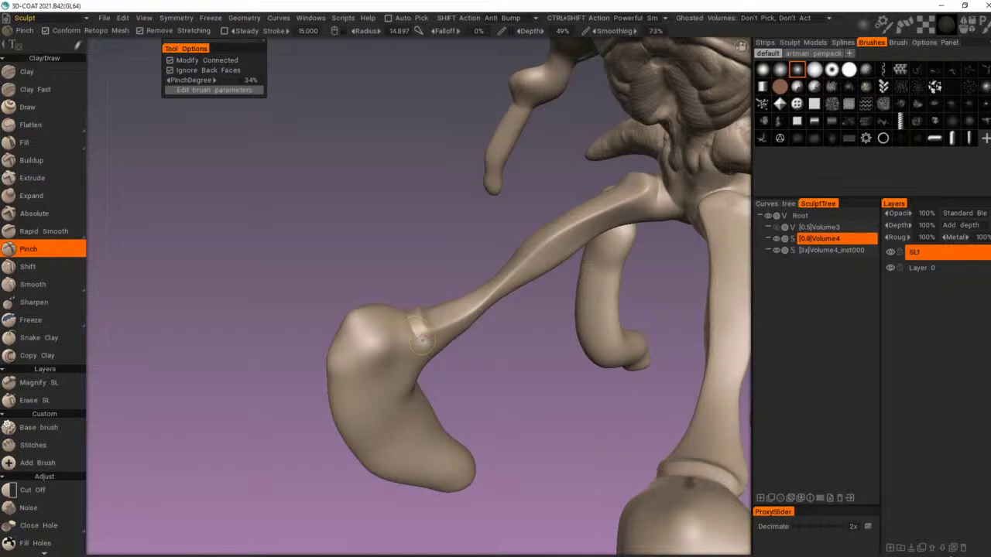
left_click_drag(427, 345, 506, 312, "alt")
right_click_drag(506, 311, 511, 354, "alt")
left_click_drag(511, 354, 543, 355, "alt")
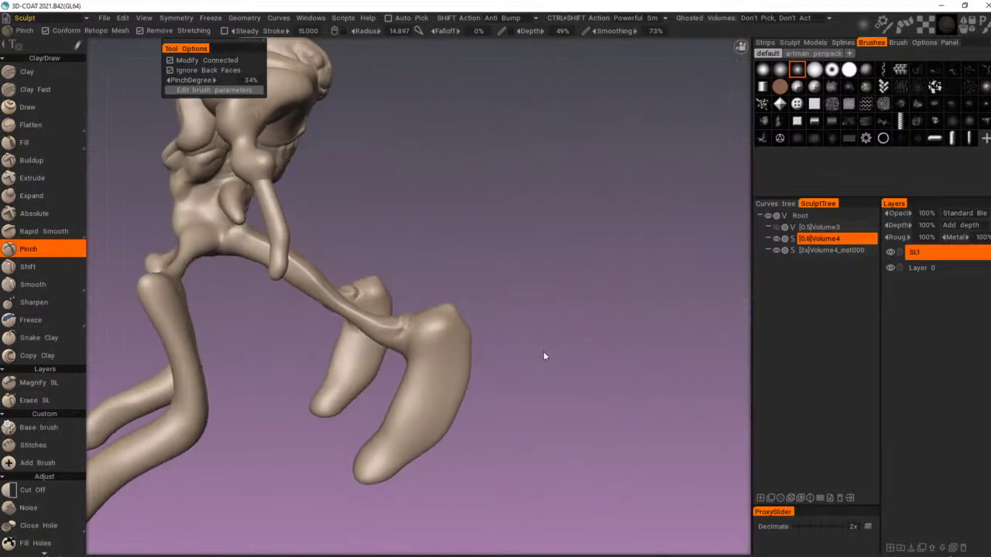
Step: Pinch a ridge along the outer side of the front thigh up towards the hip
mouse_move(544, 356)
middle_mouse_down()
mouse_move(596, 338)
mouse_move(469, 291)
middle_mouse_up()
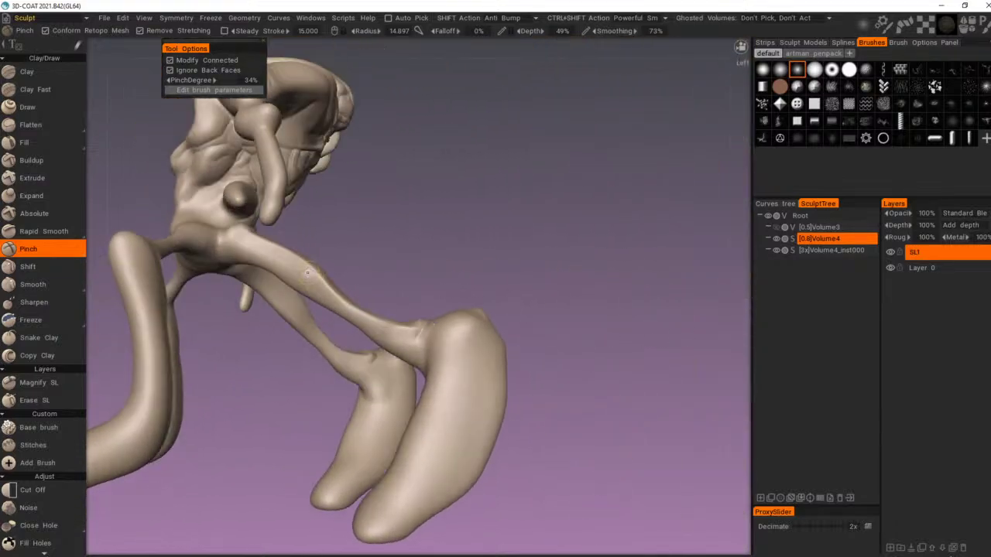
mouse_move(335, 303)
left_mouse_down()
mouse_move(419, 342)
mouse_move(330, 298)
mouse_move(305, 269)
left_mouse_up()
middle_click_drag(305, 269, 248, 249)
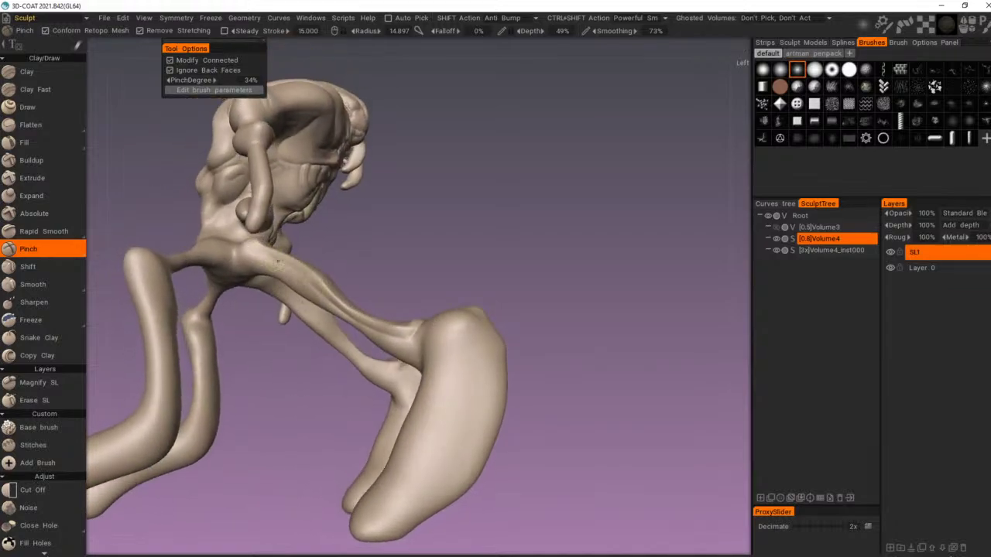
Step: Sharpen the knee collar and pinch a long tendon-like ridge from it along the upper front leg
left_click_drag(542, 381, 174, 358)
scroll(480, 331, "up", 4)
middle_click_drag(487, 335, 469, 354)
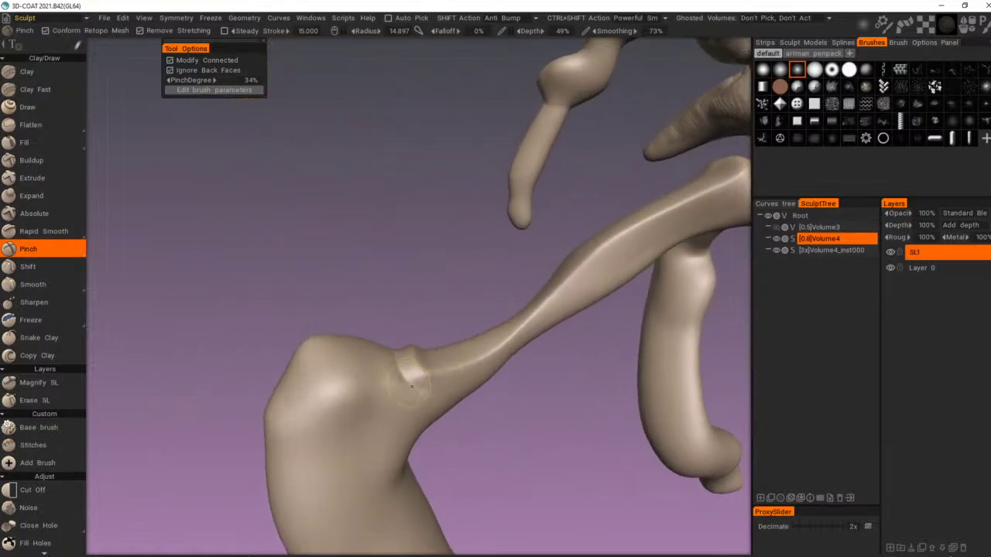
left_click_drag(412, 387, 465, 387)
middle_click_drag(465, 387, 449, 391)
mouse_move(422, 387)
left_mouse_down()
mouse_move(483, 379)
mouse_move(522, 356)
mouse_move(682, 228)
left_mouse_up()
scroll(632, 261, "down", 2)
middle_click_drag(633, 261, 603, 253)
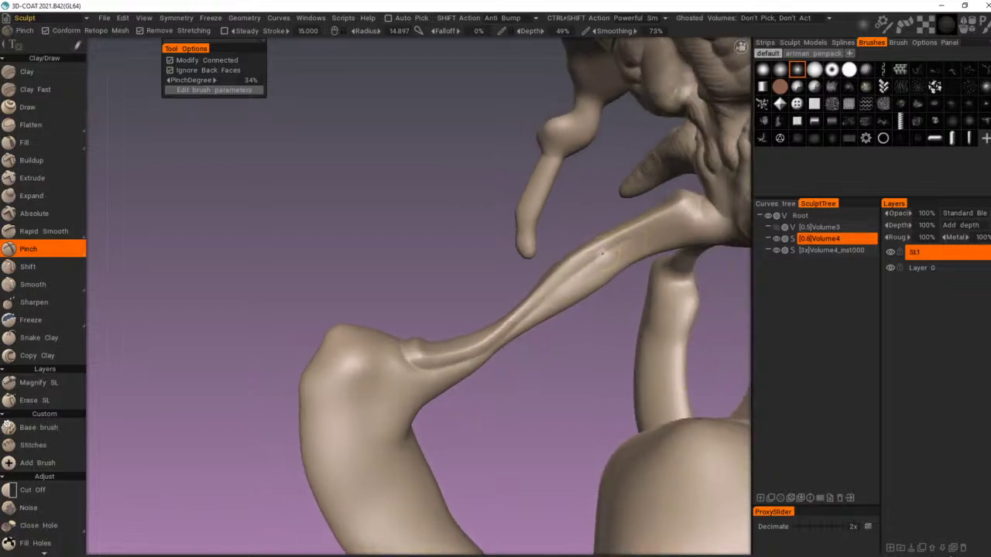
Step: Extend the pinched ridge over the thickest part of the front thigh up to the hip joint
left_click_drag(602, 253, 697, 207)
scroll(537, 300, "down", 5)
mouse_move(537, 301)
left_mouse_down()
mouse_move(679, 322)
mouse_move(542, 300)
left_mouse_up()
right_click_drag(542, 301, 584, 323)
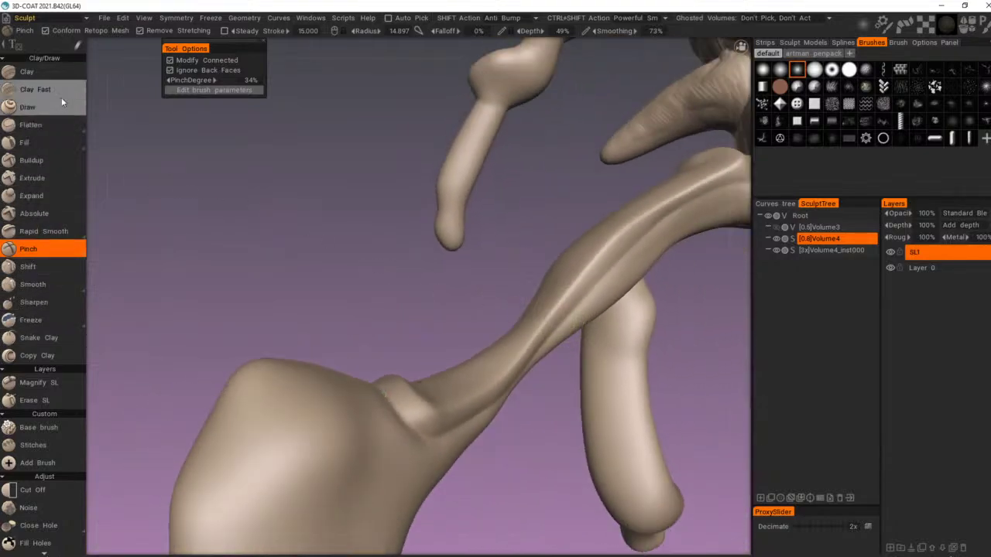
Step: Flatten the crest of the pinched ridge along the front thigh with Trim adaptive and the first soft round brush alpha
mouse_move(66, 131)
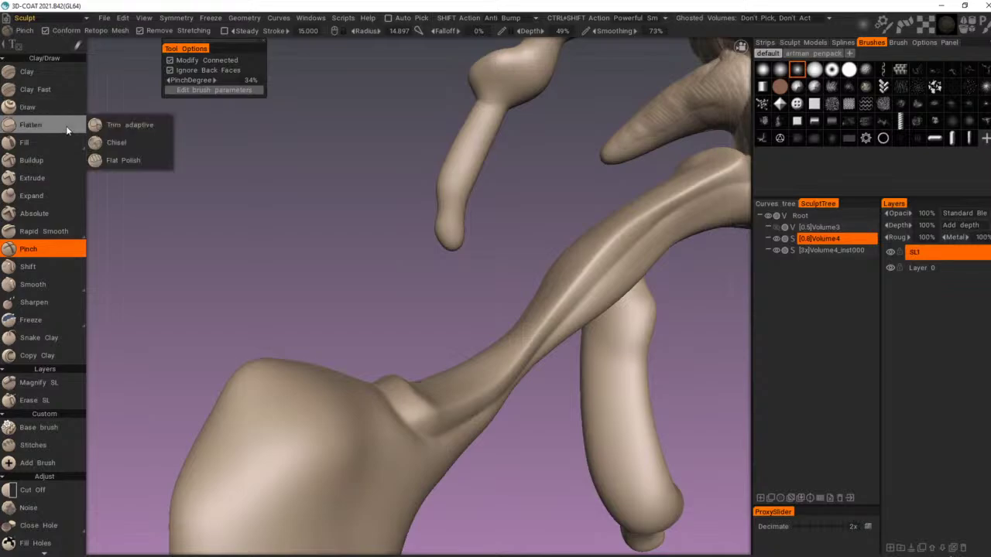
left_click(119, 126)
left_click_drag(545, 317, 496, 325, "alt")
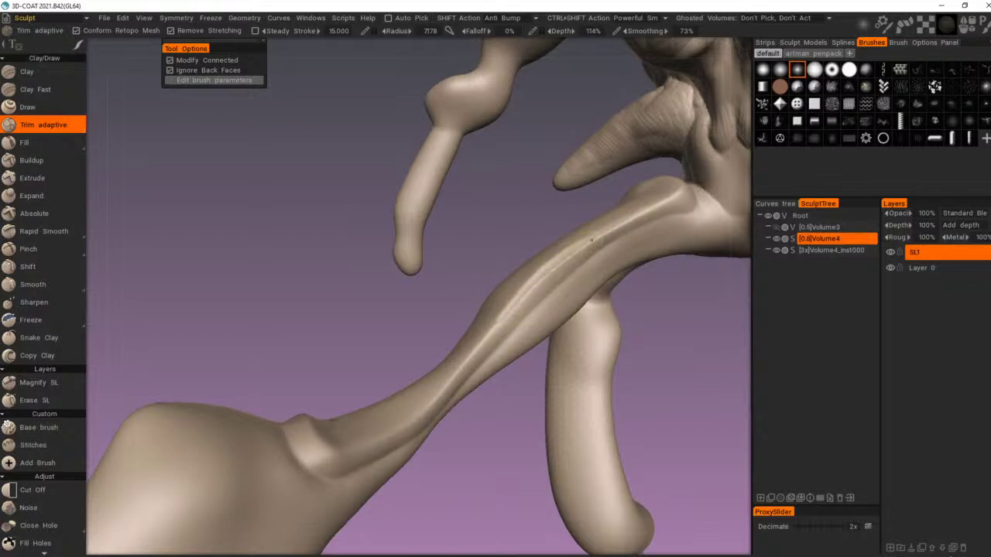
left_click_drag(564, 291, 560, 297, "alt")
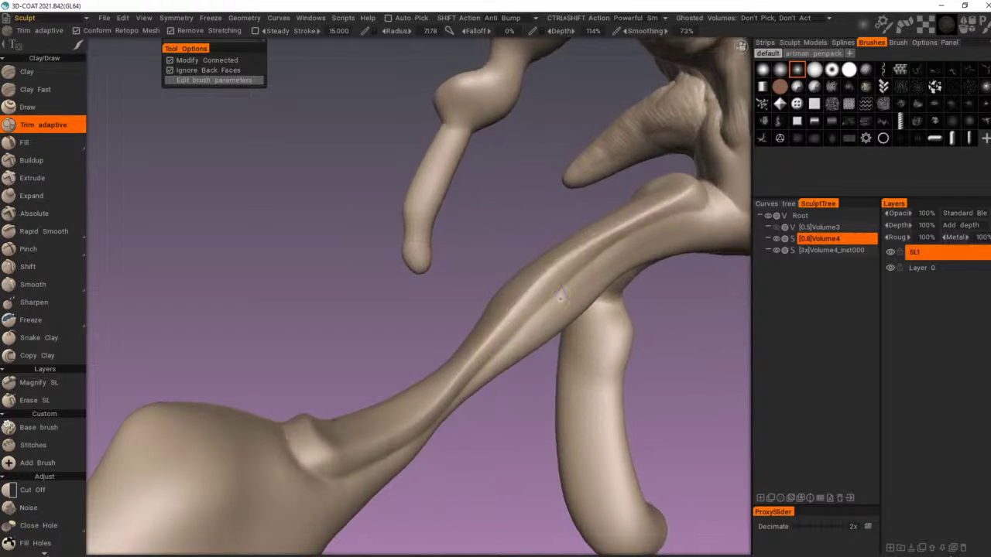
key("space")
left_click(442, 260)
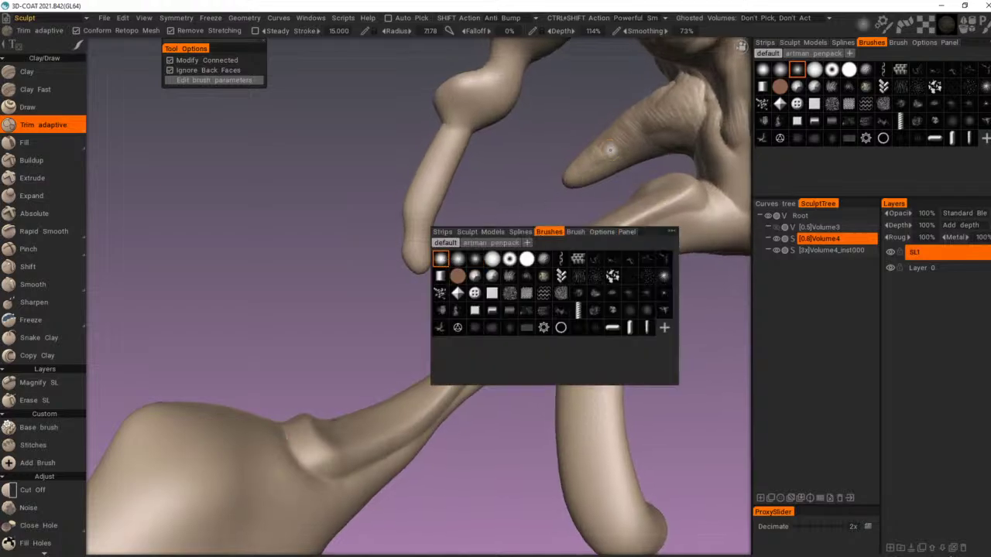
left_click_drag(439, 411, 460, 373)
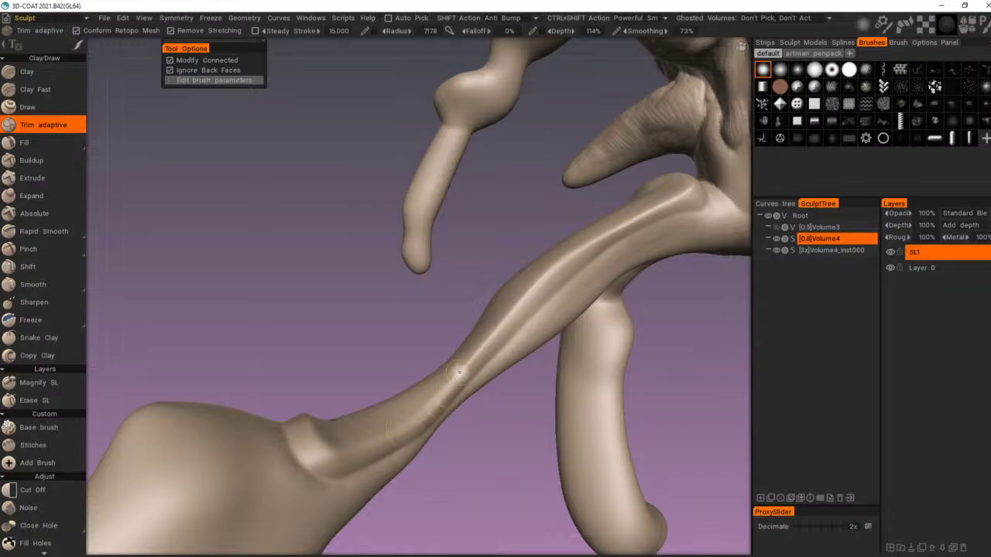
left_click_drag(409, 427, 496, 321)
left_click_drag(452, 387, 531, 281)
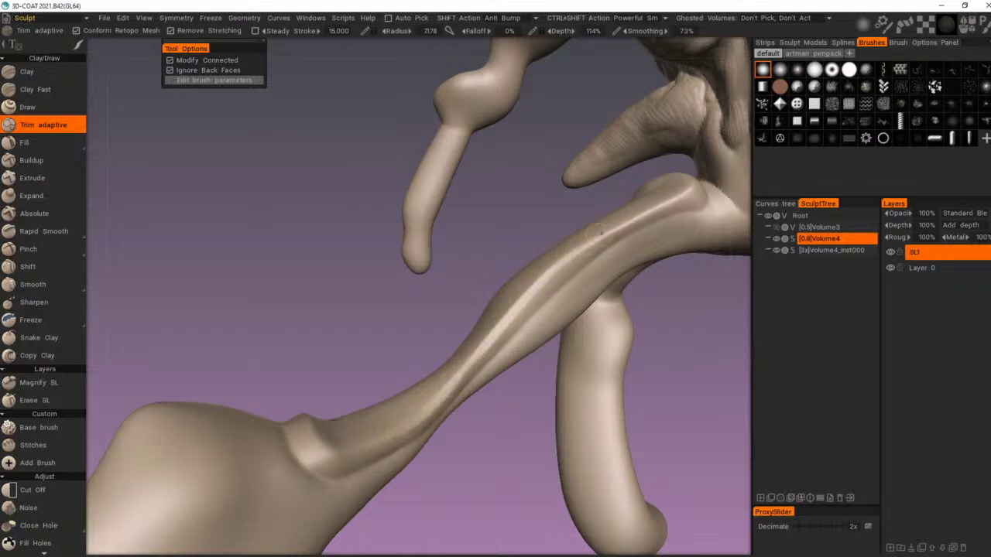
left_click_drag(601, 233, 649, 208)
Step: Examine the trimmed ridges on both front thighs and the hip joint from the front and from the side
right_click_drag(668, 201, 550, 286, "alt")
left_click_drag(550, 286, 578, 335, "alt")
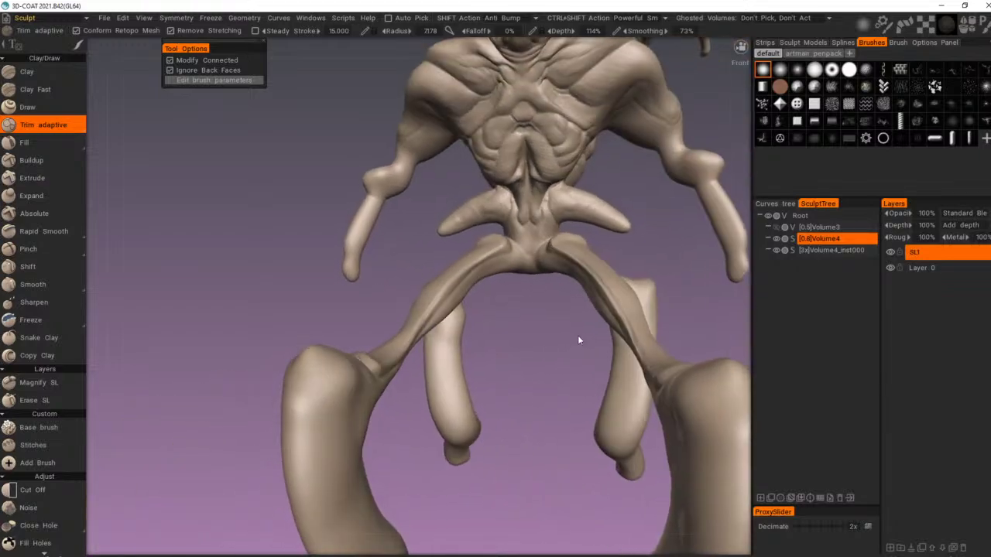
right_click_drag(578, 335, 568, 336, "alt")
mouse_move(568, 336)
left_mouse_down("alt")
mouse_move(658, 366)
mouse_move(635, 405)
mouse_move(595, 389)
mouse_move(550, 395)
left_mouse_up("alt")
right_click_drag(550, 395, 580, 395, "alt")
left_click_drag(580, 395, 593, 369, "alt")
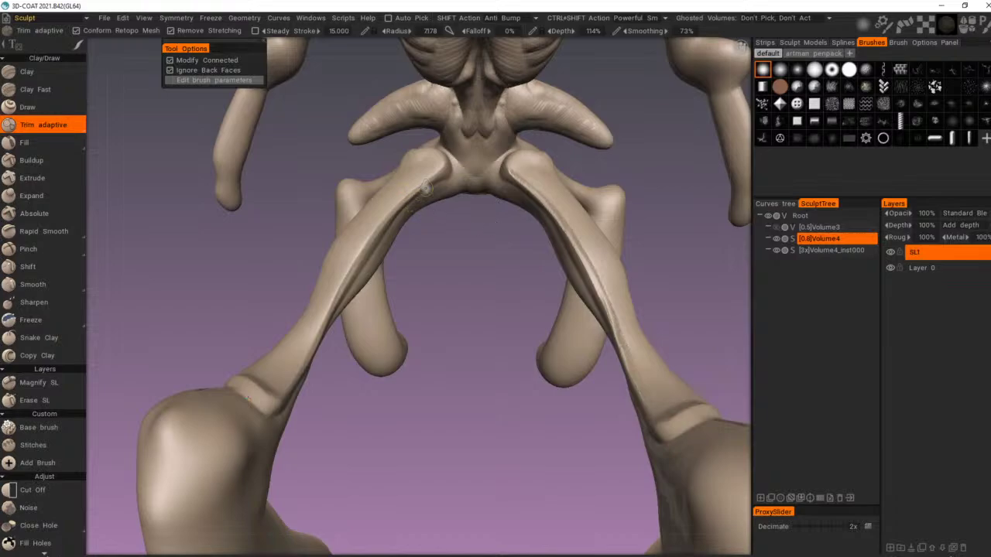
left_click_drag(531, 202, 492, 201, "alt")
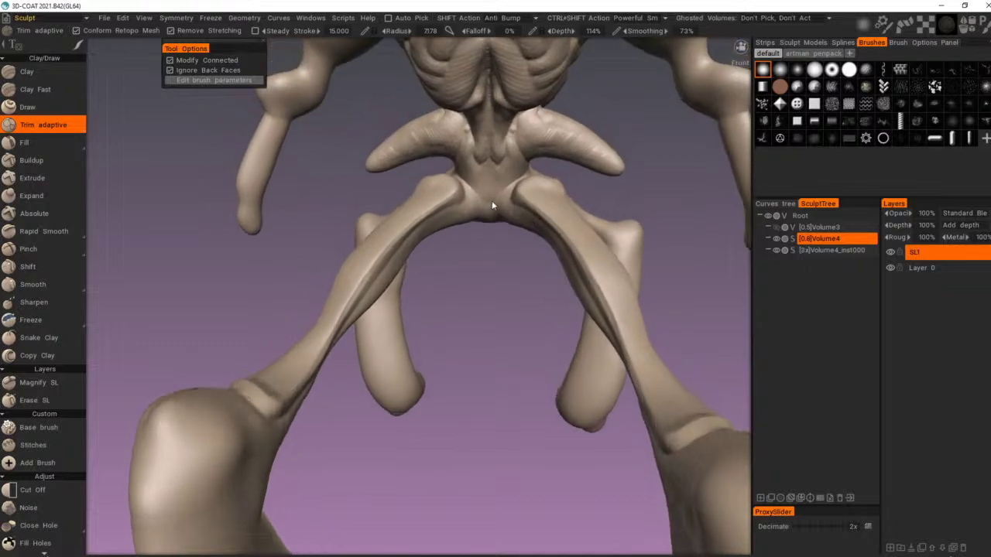
right_click_drag(492, 200, 419, 212, "alt")
left_click_drag(419, 212, 370, 299, "alt")
right_click_drag(370, 299, 452, 284, "alt")
middle_click_drag(453, 287, 313, 280)
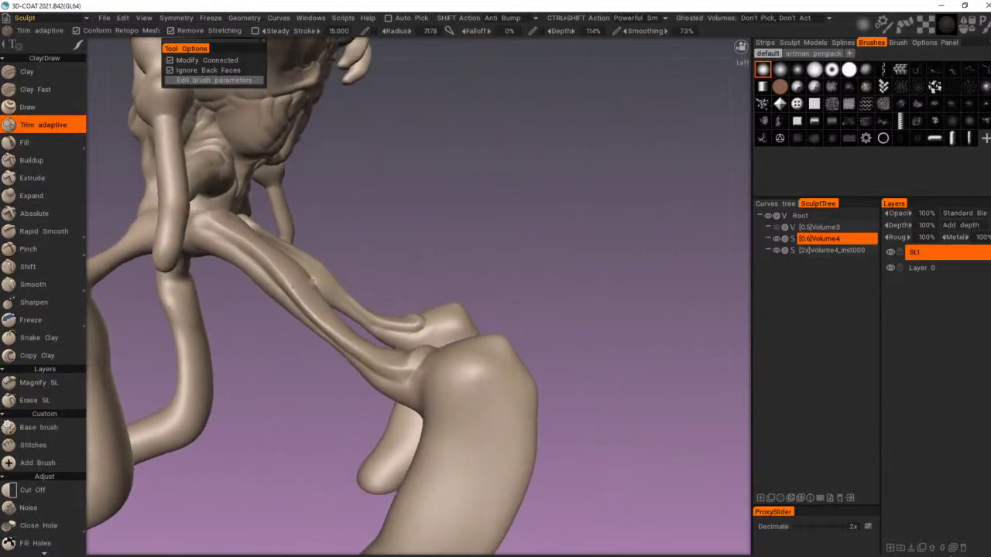
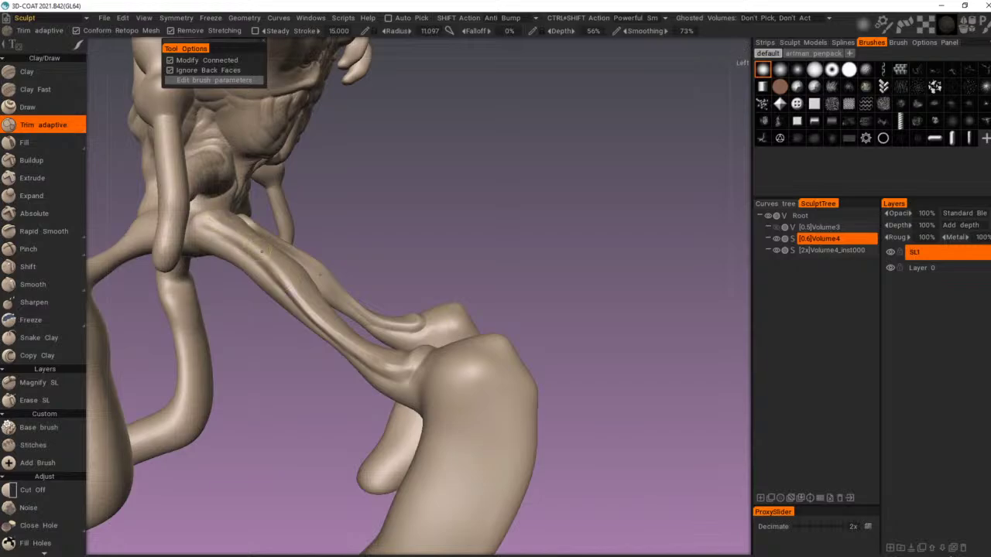
Step: Review the whole creature's proportions and the stance of the front legs from a distance and up close
left_click_drag(406, 327, 440, 411, "alt")
mouse_move(439, 412)
middle_mouse_down()
mouse_move(378, 400)
mouse_move(411, 441)
mouse_move(400, 444)
middle_mouse_up()
mouse_move(400, 444)
left_mouse_down("alt")
mouse_move(559, 443)
mouse_move(545, 433)
mouse_move(469, 448)
mouse_move(433, 436)
mouse_move(449, 435)
mouse_move(444, 446)
left_mouse_up("alt")
middle_click_drag(444, 448, 500, 429)
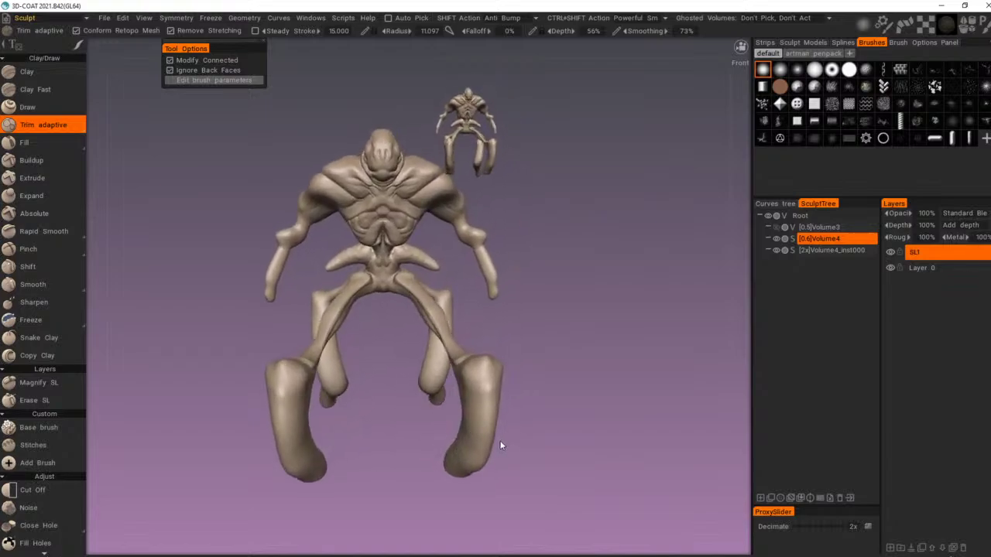
mouse_move(497, 441)
right_mouse_down()
mouse_move(568, 425)
mouse_move(496, 439)
right_mouse_up()
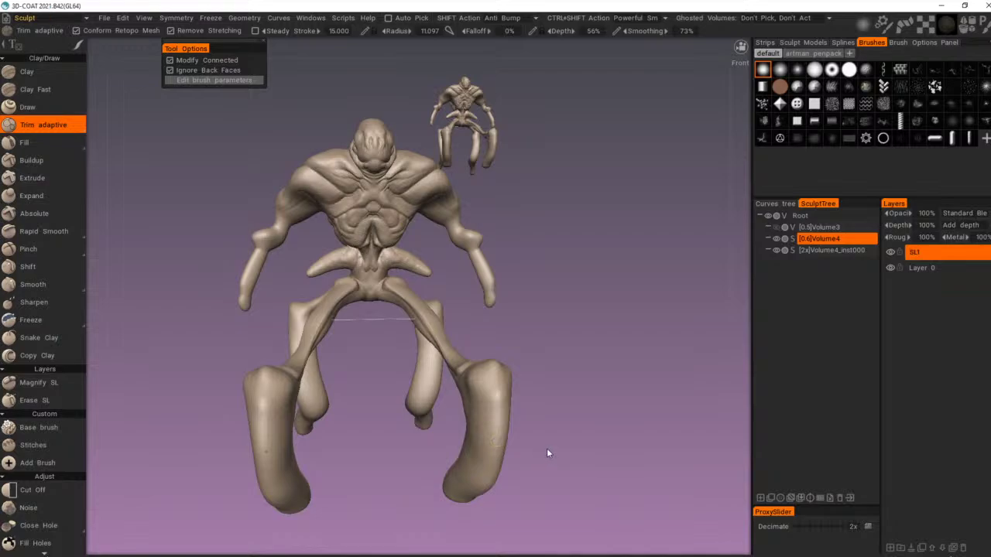
mouse_move(548, 449)
left_mouse_down()
mouse_move(552, 460)
mouse_move(528, 452)
left_mouse_up()
right_click_drag(528, 452, 637, 438)
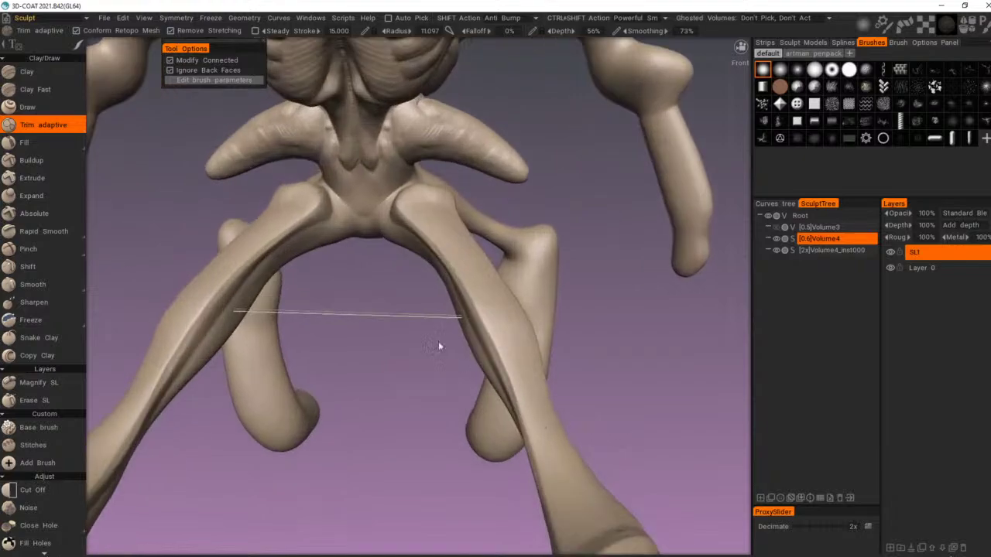
left_click_drag(438, 342, 396, 339)
right_click_drag(389, 343, 327, 357)
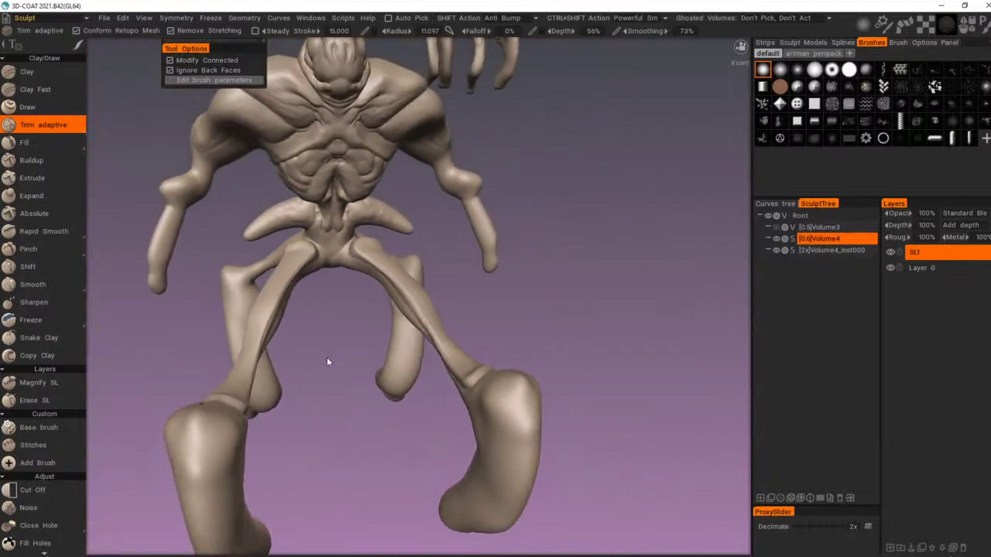
left_click_drag(327, 357, 524, 333)
right_click_drag(479, 332, 431, 351)
mouse_move(430, 352)
left_mouse_down()
mouse_move(524, 352)
mouse_move(528, 371)
mouse_move(433, 367)
left_mouse_up()
mouse_move(433, 367)
right_mouse_down()
mouse_move(371, 361)
mouse_move(450, 362)
right_mouse_up()
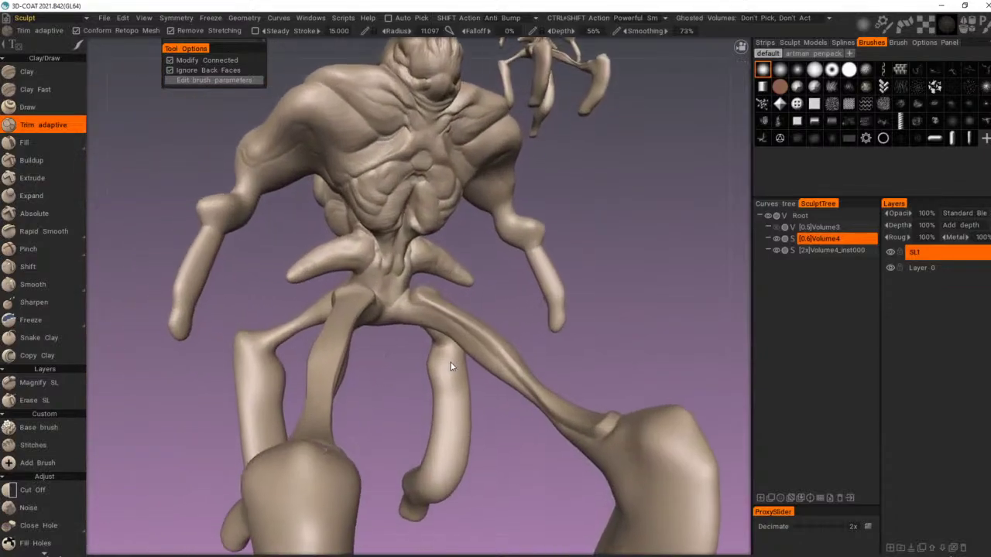
left_click_drag(451, 362, 416, 394)
Step: Adjust the curve of the front legs' thin upper segments with a large Move brush
right_click(407, 395)
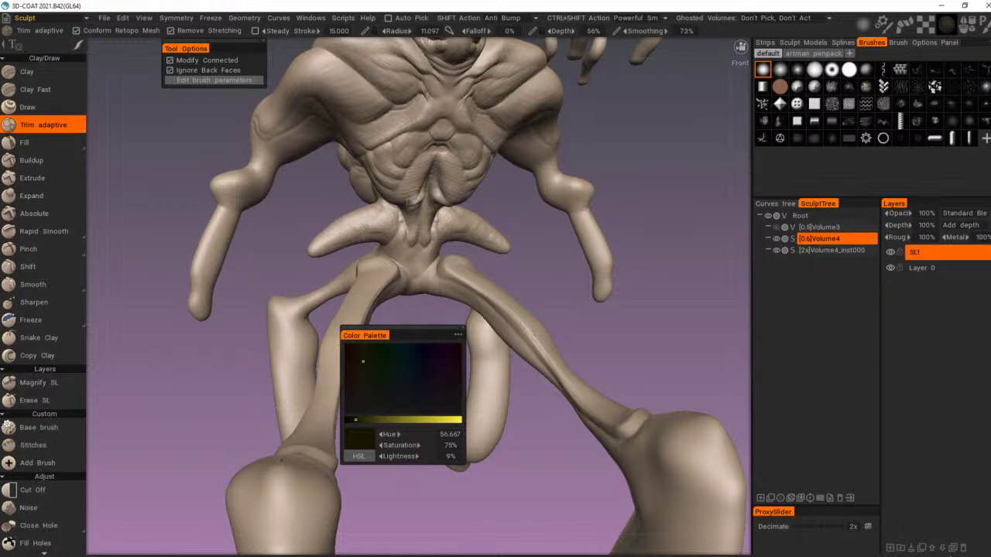
key("m")
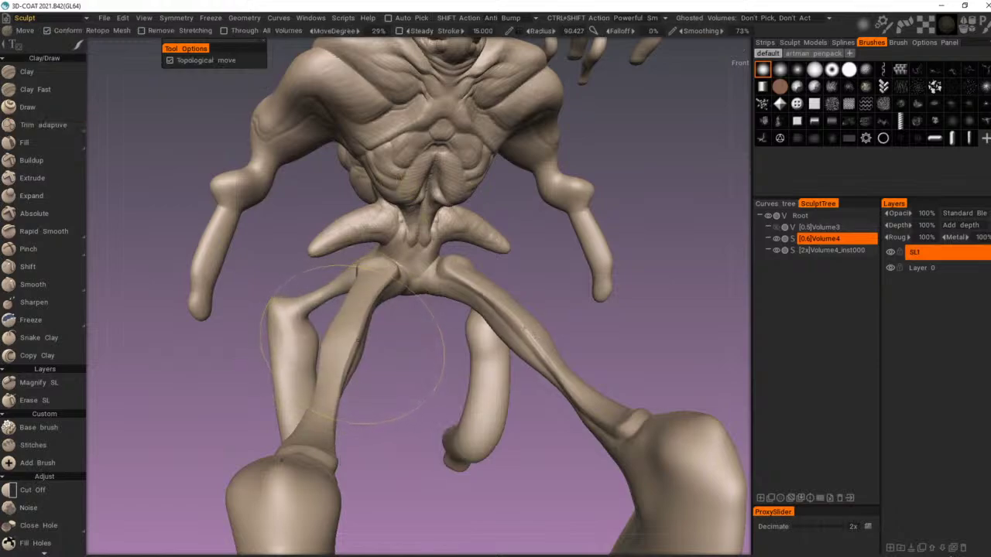
mouse_move(546, 380)
left_mouse_down()
mouse_move(462, 413)
mouse_move(441, 397)
left_mouse_up()
left_click_drag(385, 361, 412, 361, "alt")
right_click_drag(413, 361, 425, 361)
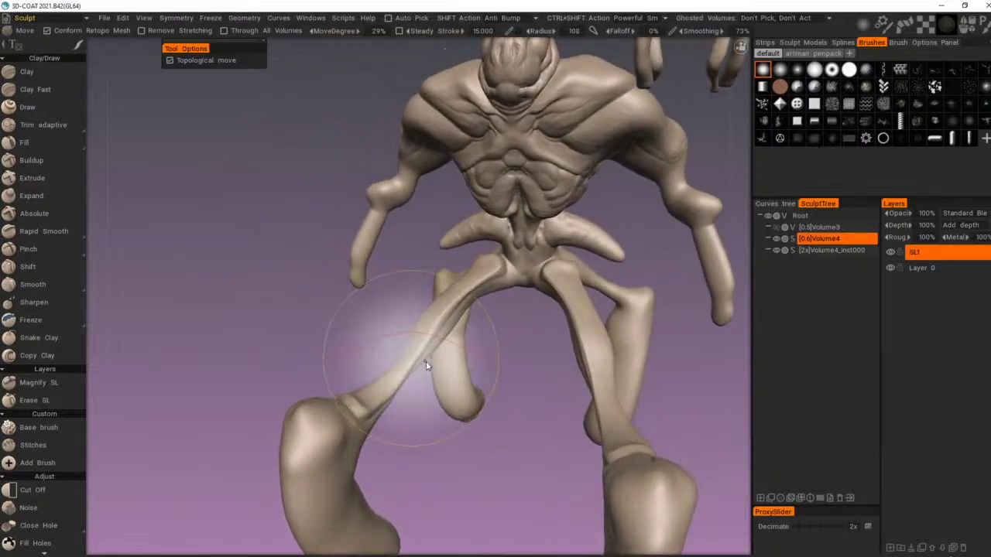
mouse_move(426, 360)
left_mouse_down()
mouse_move(410, 367)
mouse_move(451, 368)
left_mouse_up()
Step: Pinch a ridge along the rear outer side of the front thigh from the hip down to the knee joint
right_click_drag(451, 368, 379, 405, "alt")
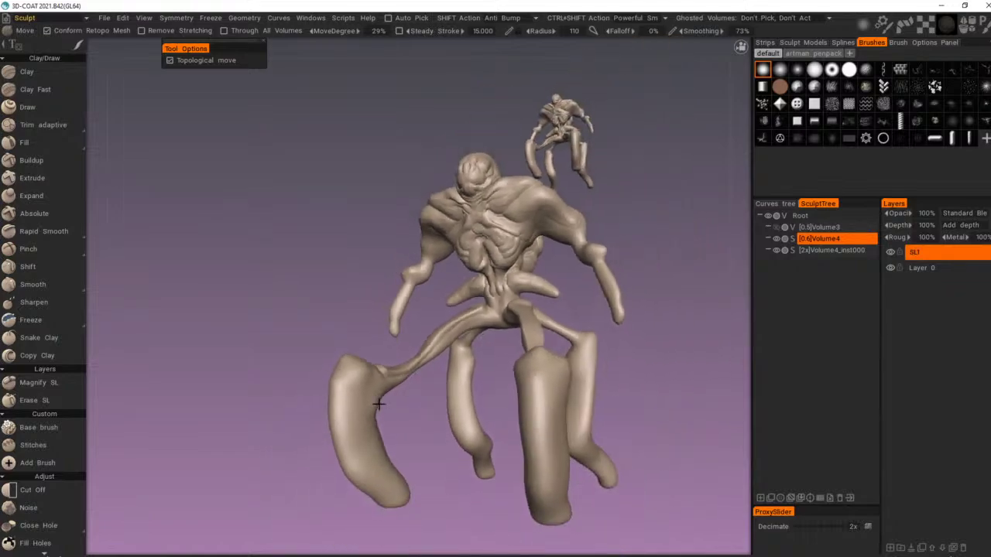
left_click_drag(378, 405, 617, 398, "alt")
right_click_drag(617, 398, 513, 418, "alt")
left_click_drag(513, 418, 469, 416, "alt")
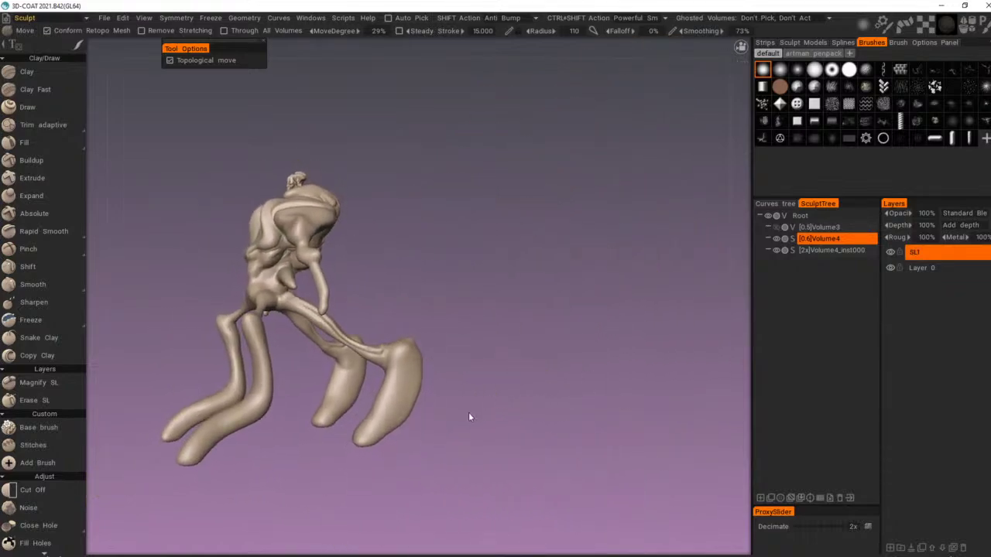
middle_click_drag(469, 416, 555, 384, "alt")
right_click_drag(555, 384, 628, 385, "alt")
left_click_drag(628, 385, 591, 367, "alt")
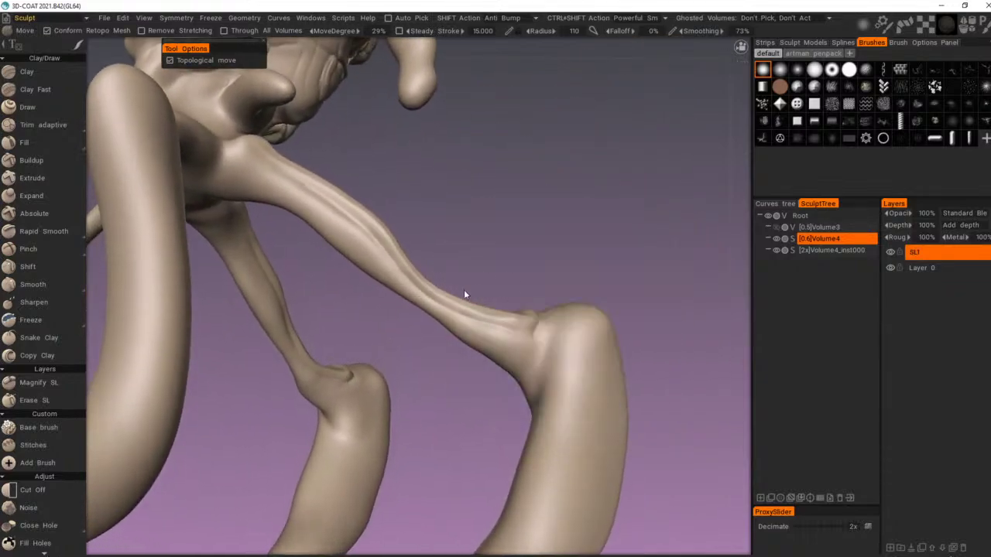
left_click(51, 249)
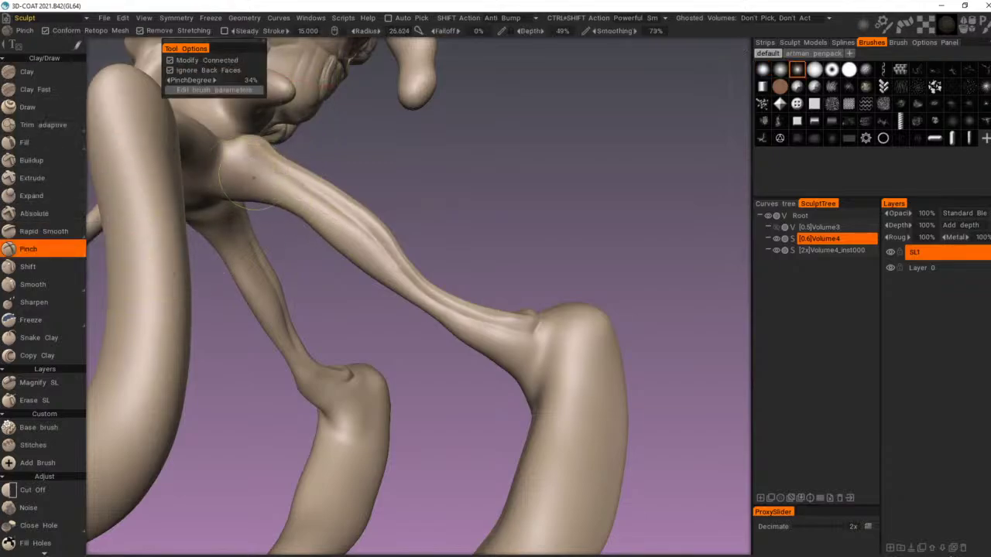
mouse_move(254, 178)
left_mouse_down()
mouse_move(466, 326)
mouse_move(423, 299)
mouse_move(455, 311)
left_mouse_up()
scroll(412, 300, "down", 2)
mouse_move(518, 377)
left_mouse_down()
mouse_move(507, 396)
mouse_move(552, 373)
left_mouse_up()
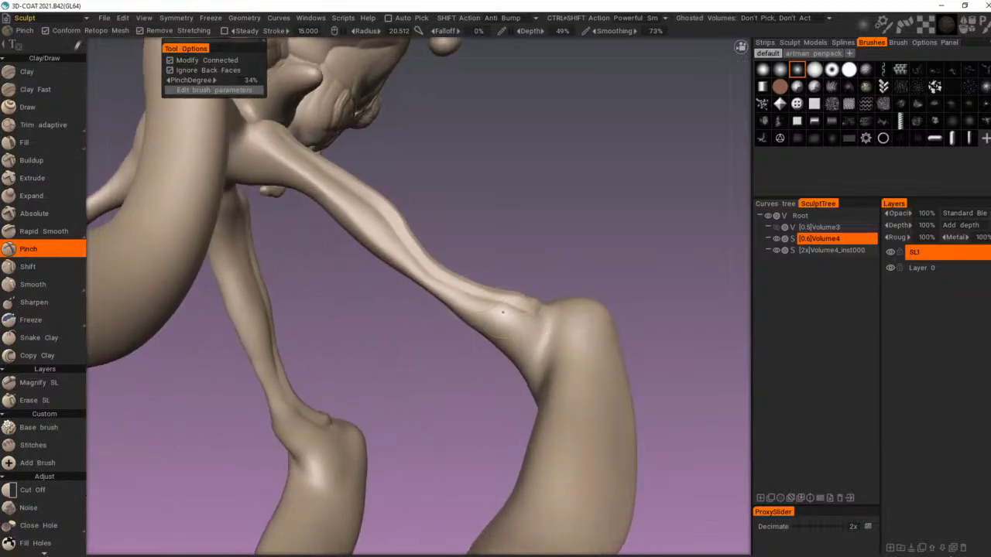
left_click_drag(365, 238, 373, 241)
Step: Pinch the underside edge of the front leg's thin segment down to where it flares into the knee
mouse_move(503, 344)
left_mouse_down("alt")
mouse_move(516, 334)
mouse_move(473, 378)
mouse_move(500, 354)
mouse_move(503, 330)
left_mouse_up("alt")
right_click_drag(426, 308, 451, 299, "alt")
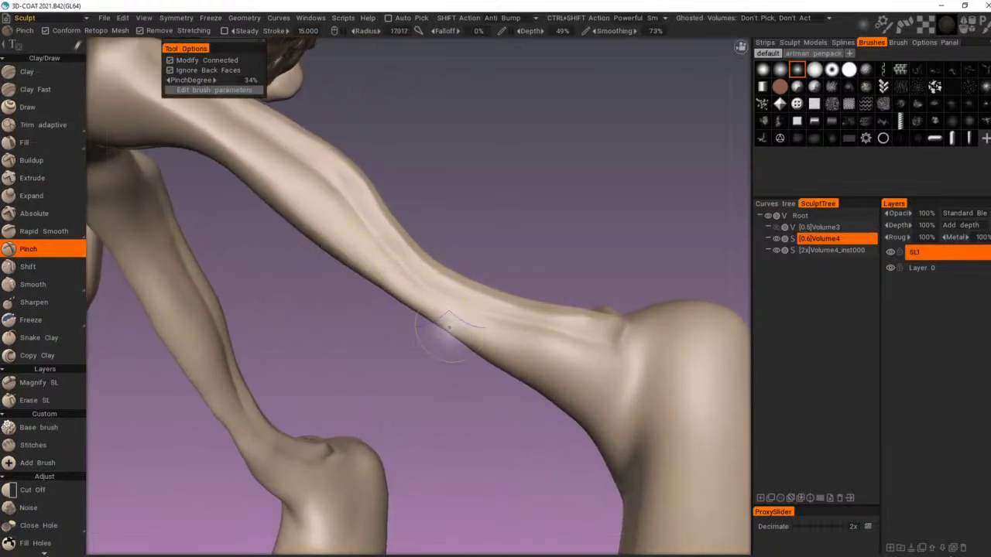
mouse_move(578, 408)
left_mouse_down("alt")
mouse_move(531, 419)
mouse_move(558, 406)
left_mouse_up("alt")
left_click_drag(418, 322, 556, 402)
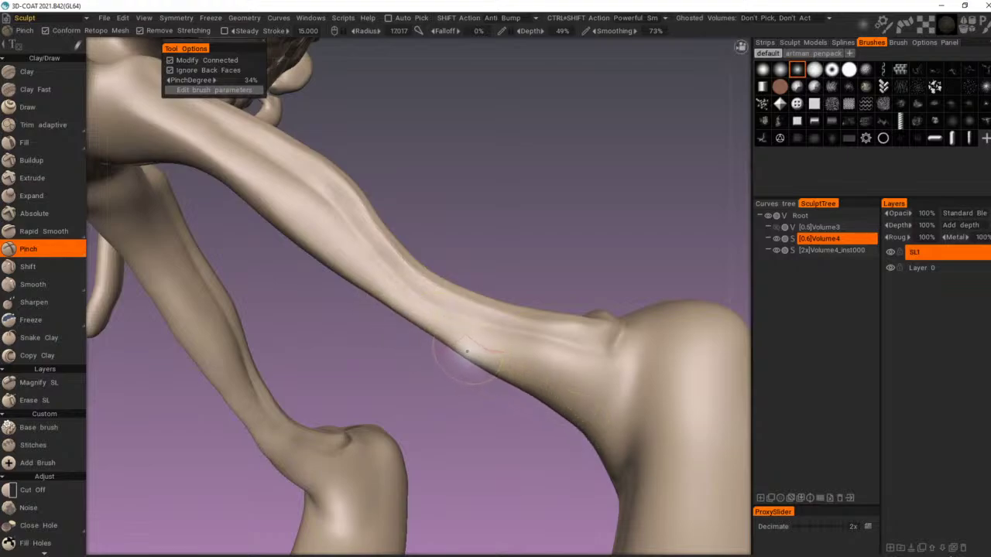
right_click_drag(469, 354, 491, 355)
left_click_drag(458, 348, 551, 415)
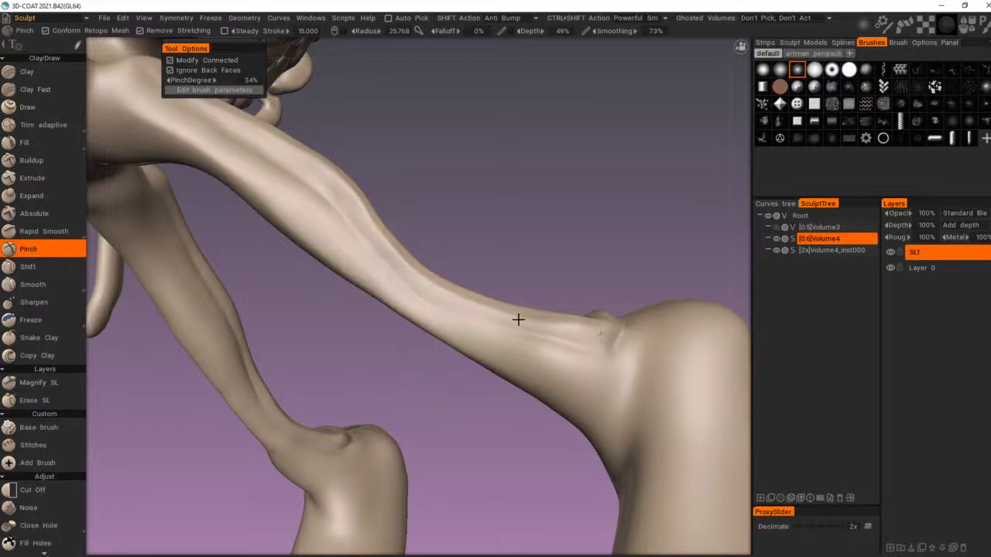
scroll(519, 320, "down", 6)
mouse_move(451, 297)
left_mouse_down("alt")
mouse_move(485, 326)
mouse_move(451, 324)
mouse_move(443, 345)
mouse_move(336, 338)
mouse_move(394, 400)
mouse_move(348, 398)
mouse_move(475, 379)
mouse_move(442, 377)
mouse_move(484, 359)
mouse_move(475, 327)
mouse_move(436, 363)
mouse_move(386, 349)
mouse_move(429, 358)
mouse_move(422, 353)
mouse_move(514, 235)
left_mouse_up("alt")
scroll(528, 341, "up", 3)
scroll(475, 327, "up", 3)
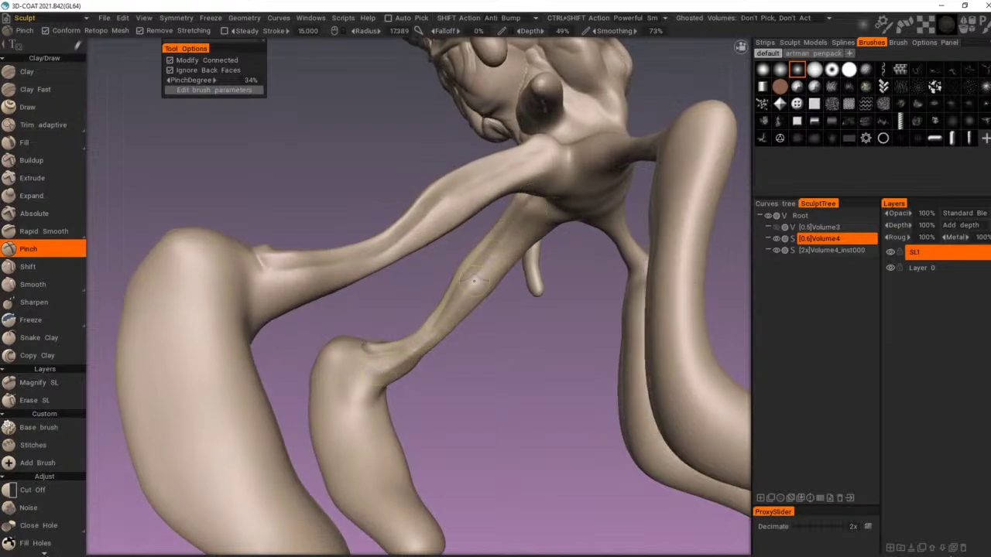
Step: Pinch lengthwise ridges and creases along the middle leg's slender upper segment, from the pelvis down to the knee
left_click_drag(473, 280, 420, 350)
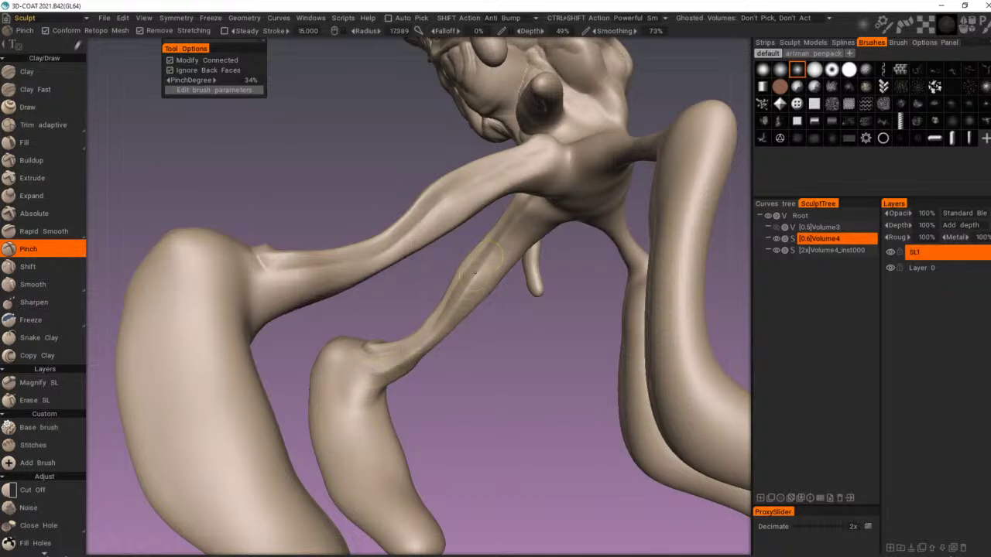
mouse_move(501, 271)
left_mouse_down()
mouse_move(496, 262)
mouse_move(411, 254)
mouse_move(395, 185)
left_mouse_up()
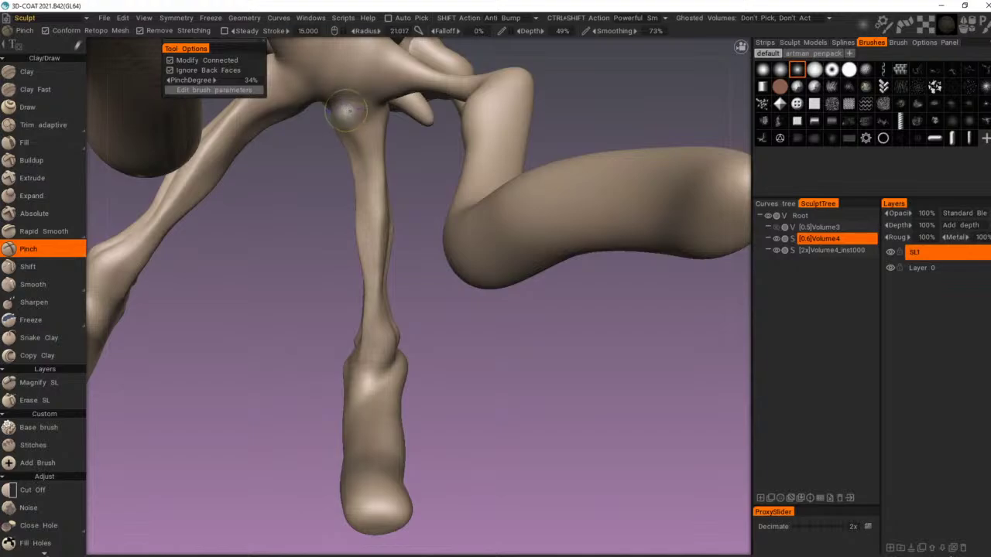
mouse_move(364, 109)
left_mouse_down()
mouse_move(362, 152)
mouse_move(342, 125)
mouse_move(383, 363)
mouse_move(402, 325)
left_mouse_up()
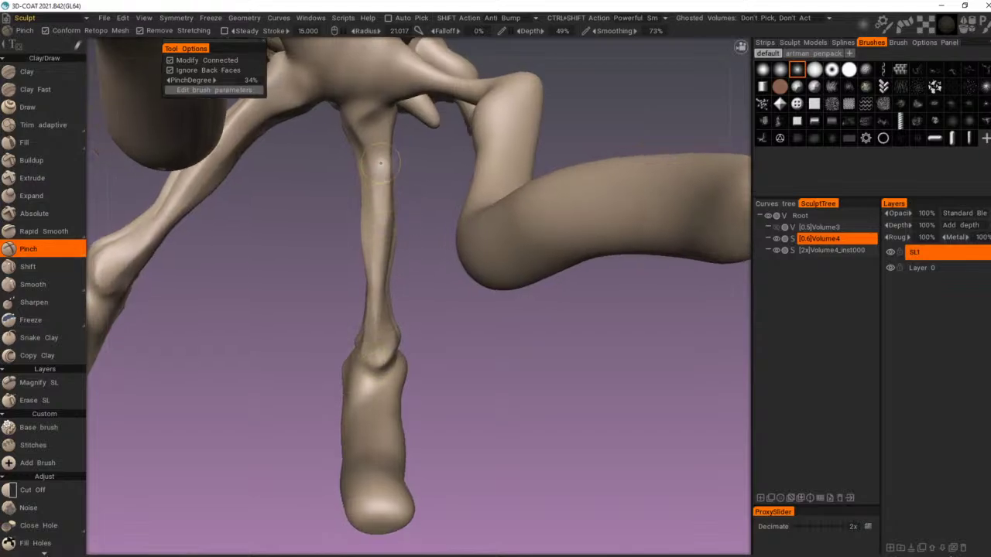
right_click_drag(382, 164, 377, 153)
left_click_drag(377, 153, 466, 143, "alt")
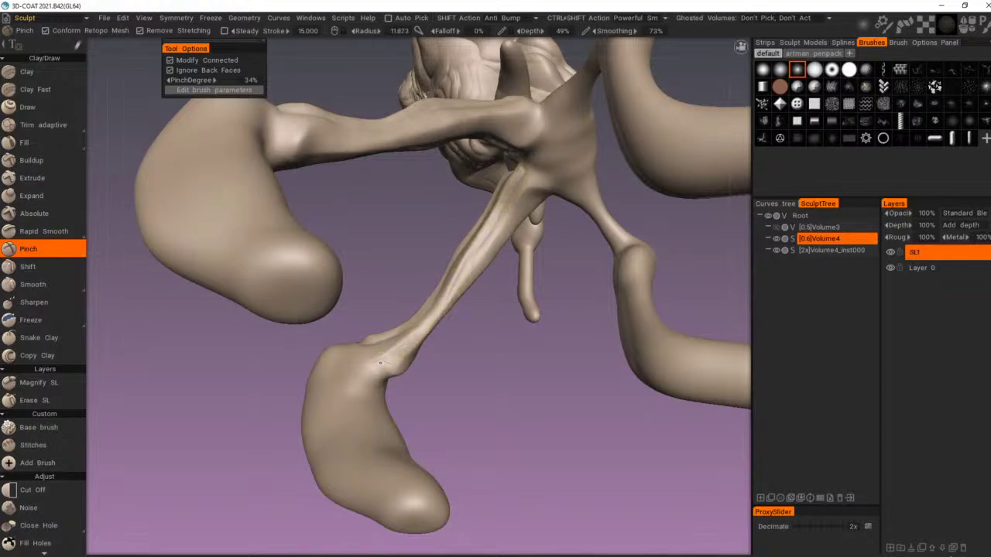
left_click_drag(391, 360, 442, 306)
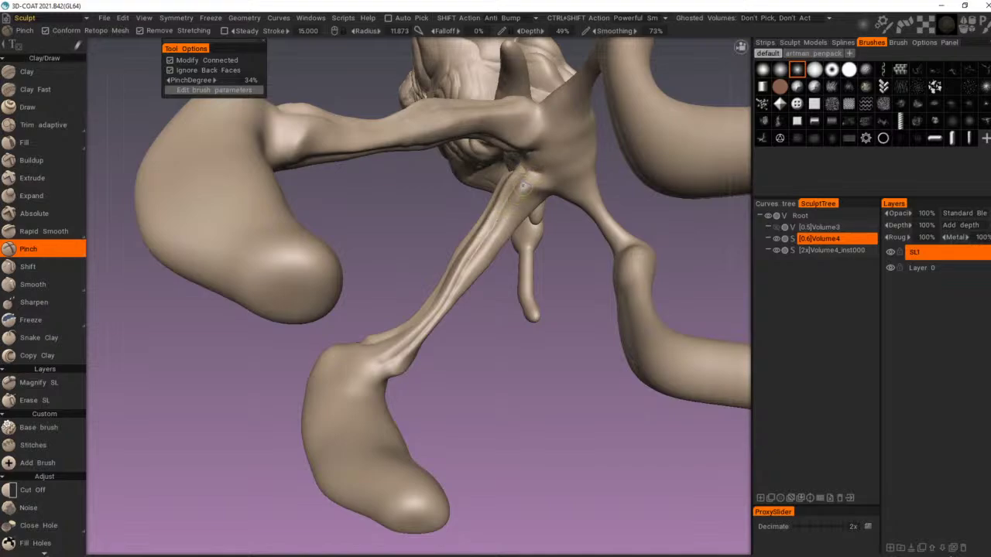
Step: Pinch the folds on the rear of the pelvis where the back legs begin, using a brush radius of 13.239
mouse_move(491, 245)
left_mouse_down("alt")
mouse_move(473, 154)
mouse_move(457, 249)
mouse_move(431, 236)
mouse_move(405, 266)
mouse_move(369, 246)
mouse_move(348, 257)
mouse_move(364, 244)
mouse_move(349, 259)
mouse_move(373, 245)
mouse_move(350, 246)
mouse_move(398, 260)
mouse_move(336, 225)
mouse_move(367, 275)
left_mouse_up("alt")
mouse_move(324, 250)
left_mouse_down()
mouse_move(333, 308)
mouse_move(364, 312)
mouse_move(311, 297)
mouse_move(265, 308)
left_mouse_up()
right_click_drag(286, 281, 275, 288)
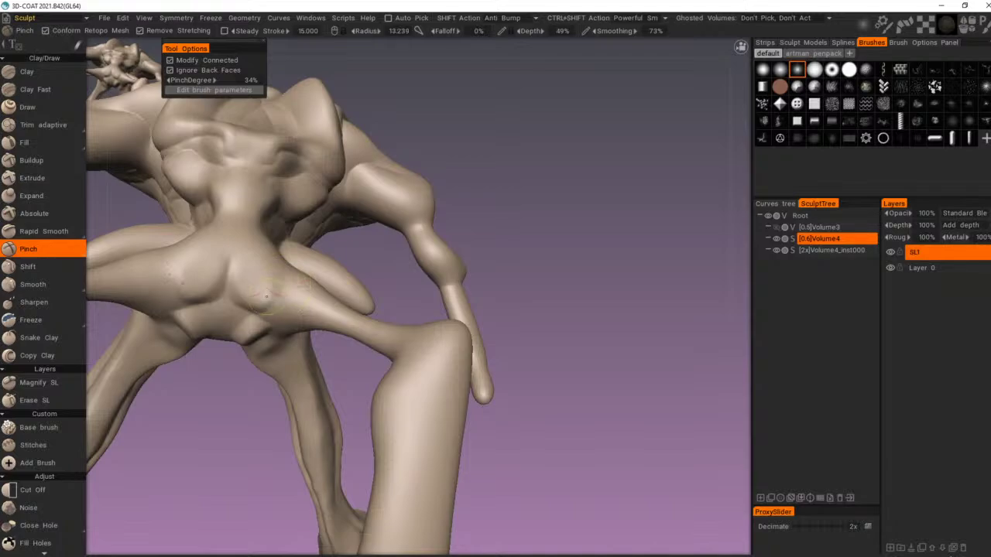
mouse_move(268, 299)
left_mouse_down()
mouse_move(291, 278)
mouse_move(299, 294)
mouse_move(296, 287)
left_mouse_up()
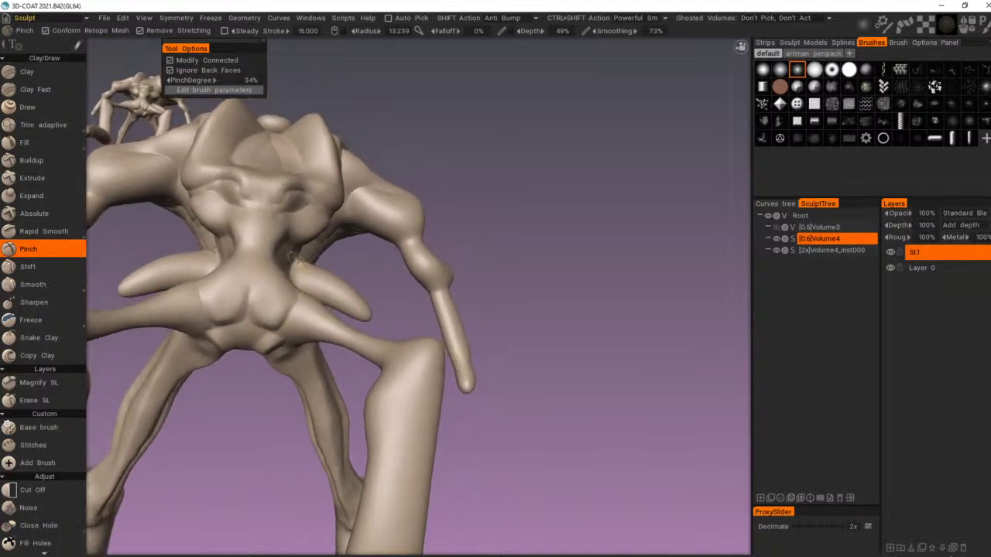
Step: Pinch a crease around the rear leg's hip joint, using brush radii of 22.782 and 15.891
left_click_drag(365, 286, 313, 362, "alt")
right_click_drag(313, 362, 426, 375, "alt")
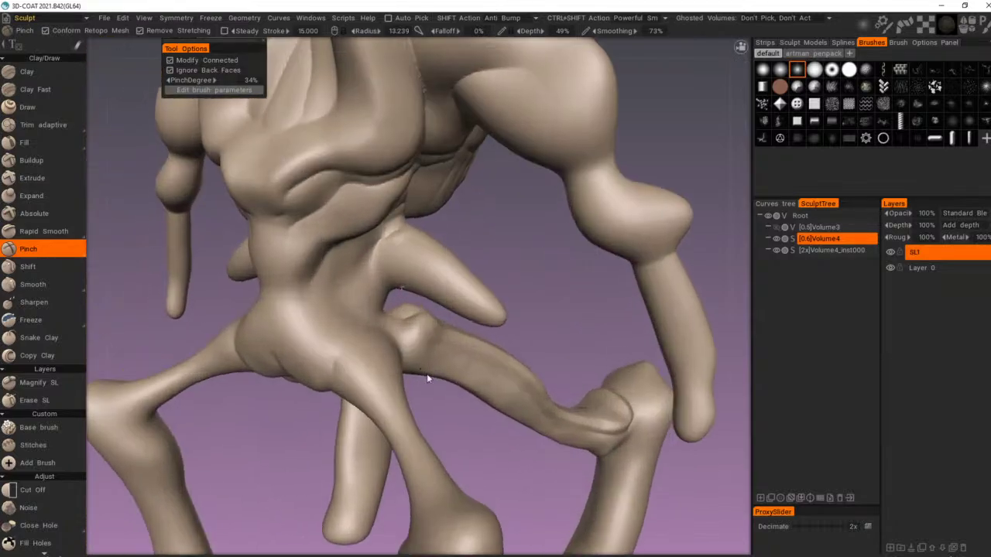
middle_click_drag(427, 374, 425, 391, "alt")
right_click_drag(364, 371, 379, 372)
mouse_move(347, 372)
left_mouse_down()
mouse_move(387, 335)
mouse_move(346, 372)
left_mouse_up()
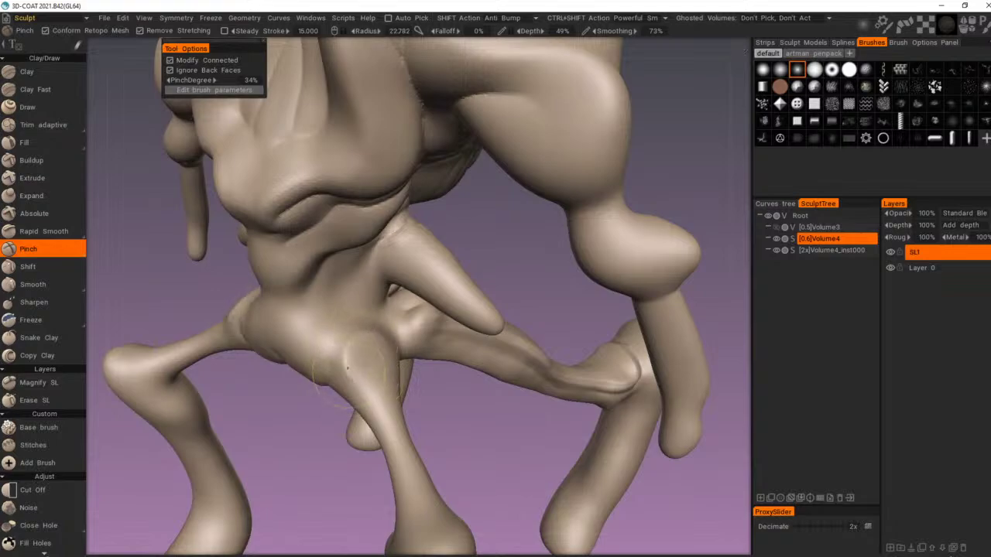
mouse_move(402, 375)
middle_mouse_down()
mouse_move(383, 360)
mouse_move(321, 352)
middle_mouse_up()
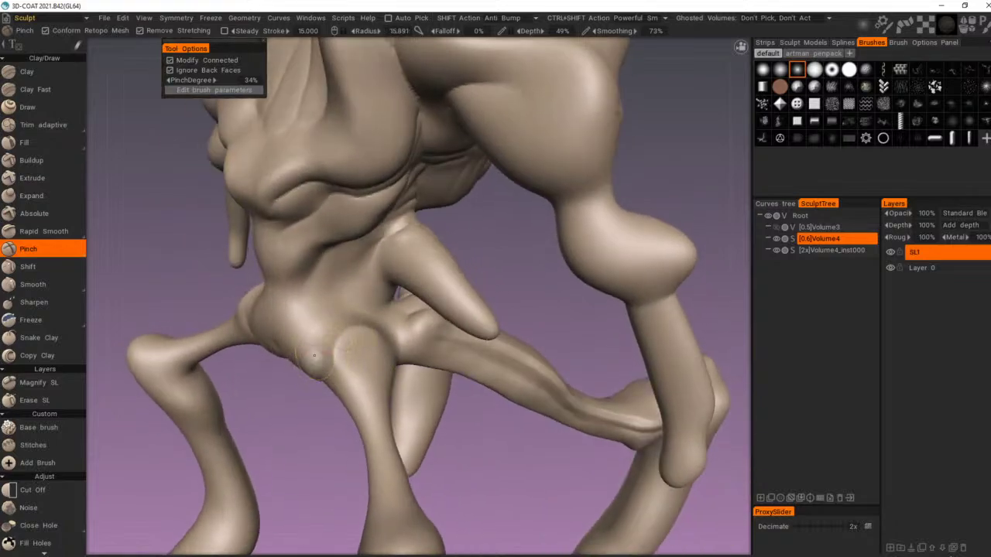
mouse_move(316, 357)
left_mouse_down()
mouse_move(365, 323)
mouse_move(389, 366)
mouse_move(360, 310)
mouse_move(371, 327)
left_mouse_up()
Step: Pinch folds into the side of the waist between the hip and the side spike, using a brush radius of 11.022
left_click_drag(379, 303, 388, 304, "alt")
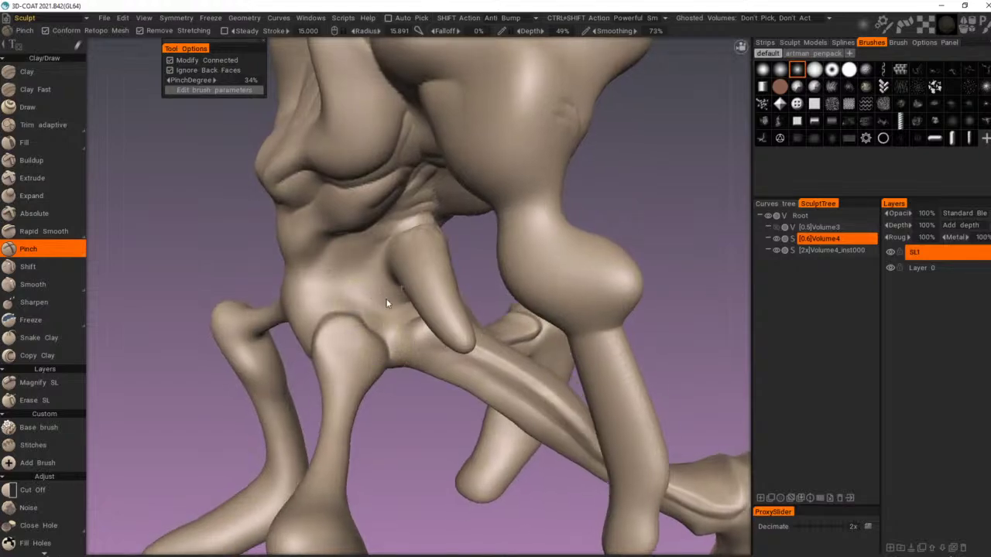
middle_click_drag(387, 304, 360, 304)
mouse_move(367, 276)
left_mouse_down()
mouse_move(390, 231)
mouse_move(376, 252)
left_mouse_up()
left_click_drag(331, 287, 380, 231)
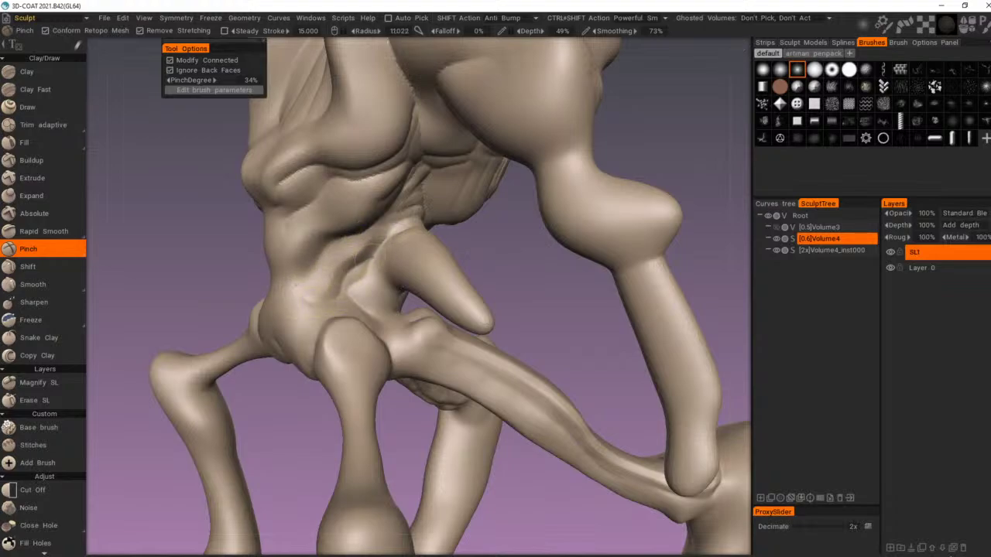
Step: Pinch the ridges of the lower back just above the waist at a brush radius of 11.022
left_click_drag(304, 321, 341, 295, "alt")
mouse_move(274, 274)
left_mouse_down()
mouse_move(349, 246)
mouse_move(313, 269)
mouse_move(323, 264)
mouse_move(324, 237)
left_mouse_up()
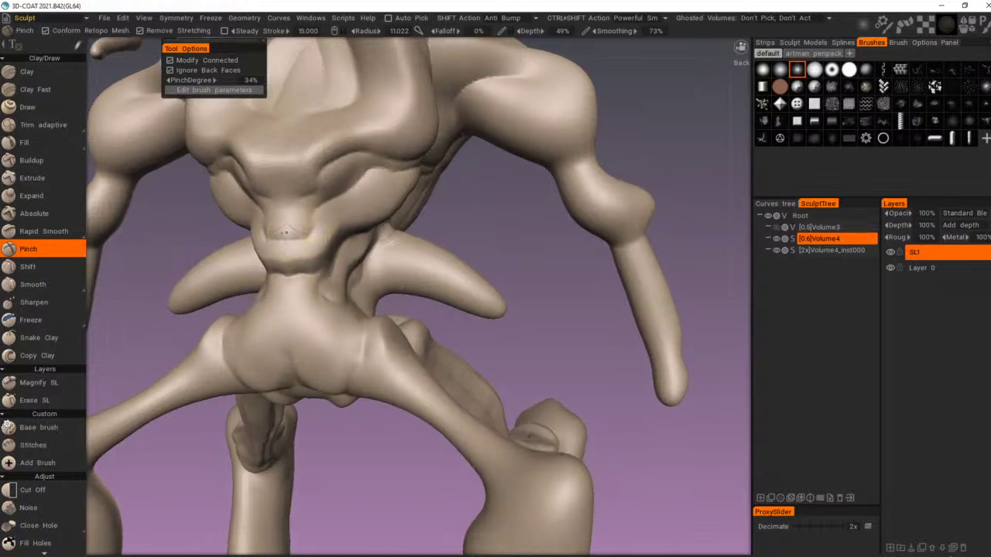
left_click_drag(286, 232, 343, 186)
Step: Refine the creases beside the central lower-back ridge with a 6.620 Pinch radius
right_click_drag(341, 191, 305, 269, "alt")
mouse_move(305, 269)
left_mouse_down("alt")
mouse_move(456, 292)
mouse_move(522, 281)
mouse_move(462, 283)
left_mouse_up("alt")
right_click_drag(462, 284, 475, 343, "alt")
left_click_drag(475, 343, 410, 322, "alt")
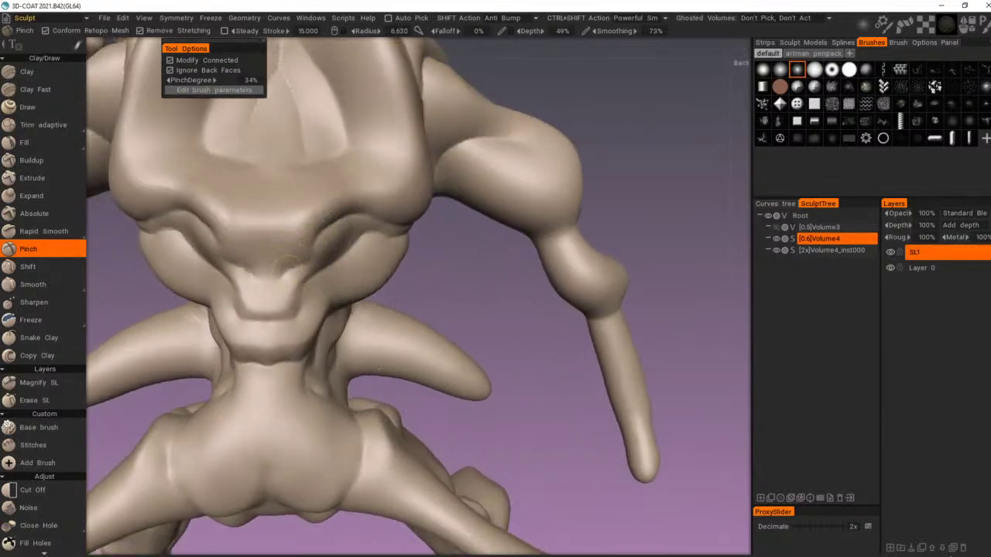
left_click_drag(443, 357, 379, 369, "alt")
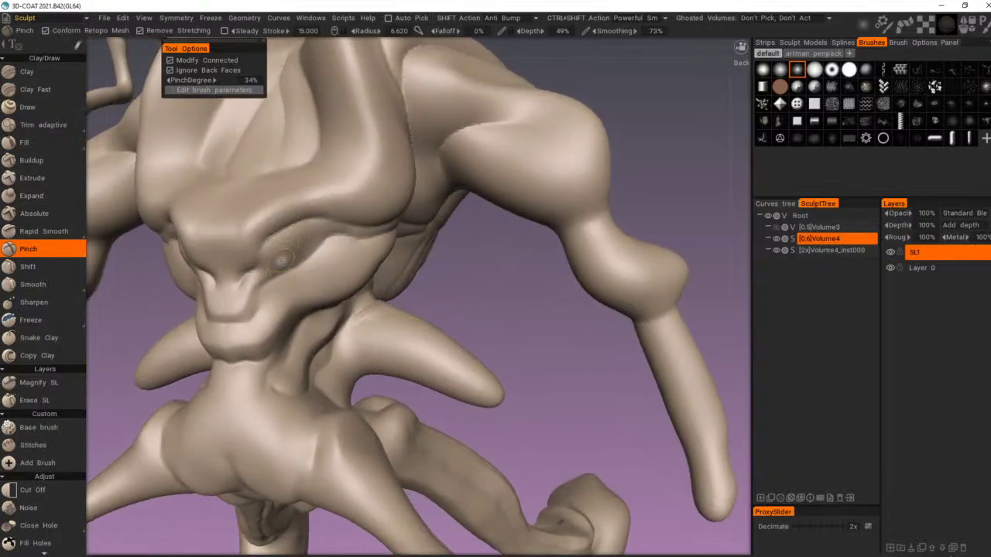
mouse_move(273, 258)
left_mouse_down()
mouse_move(315, 227)
mouse_move(262, 261)
mouse_move(289, 259)
left_mouse_up()
Step: Sharpen the overhanging folds at the lower edge of the back plate with Pinch radii of 7.904 and 5.854
left_click_drag(322, 224, 369, 203, "alt")
right_click_drag(245, 245, 261, 245)
left_click_drag(245, 247, 341, 188)
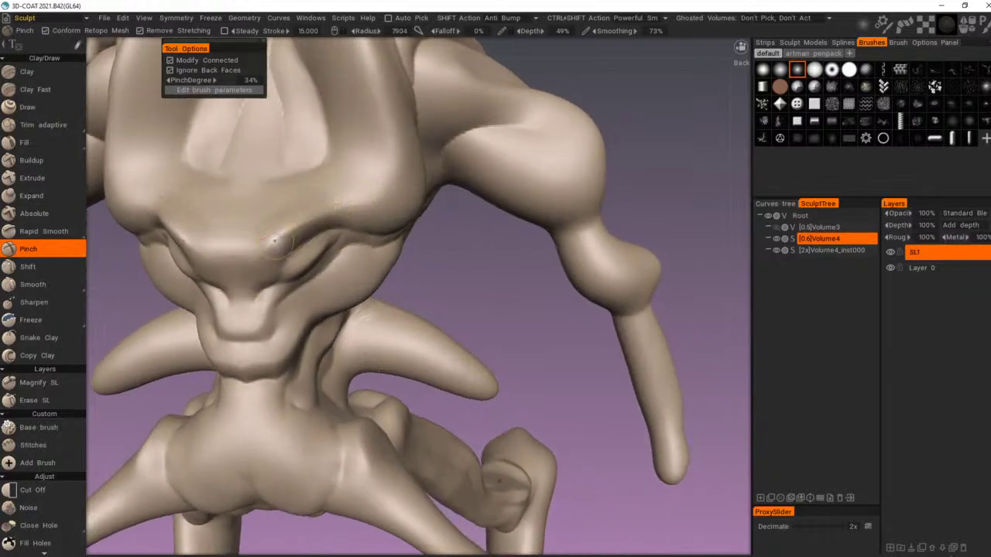
right_click_drag(280, 245, 273, 246)
mouse_move(278, 252)
left_mouse_down()
mouse_move(258, 250)
mouse_move(261, 182)
mouse_move(319, 209)
left_mouse_up()
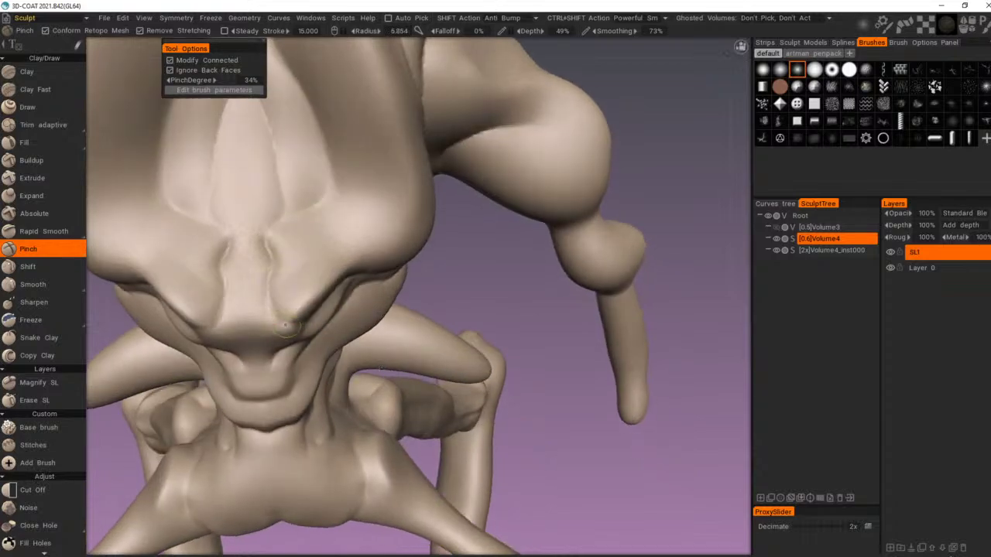
left_click_drag(286, 301, 282, 257)
Step: Pinch the two long back ridges into broader raised forms, enlarging the brush radius to 20.236 and 30.236
right_click_drag(301, 213, 252, 235, "alt")
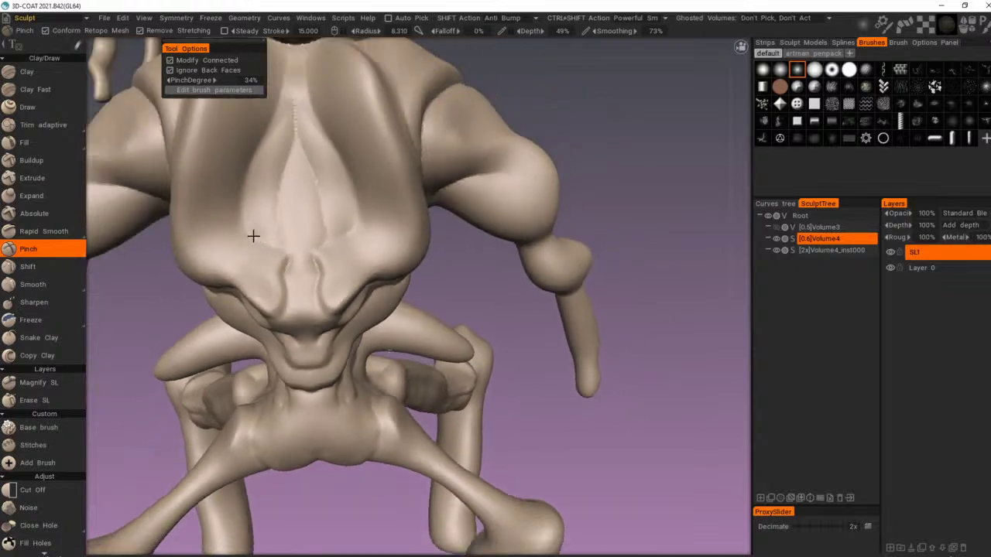
left_click_drag(252, 234, 280, 222, "alt")
right_click_drag(242, 231, 240, 184)
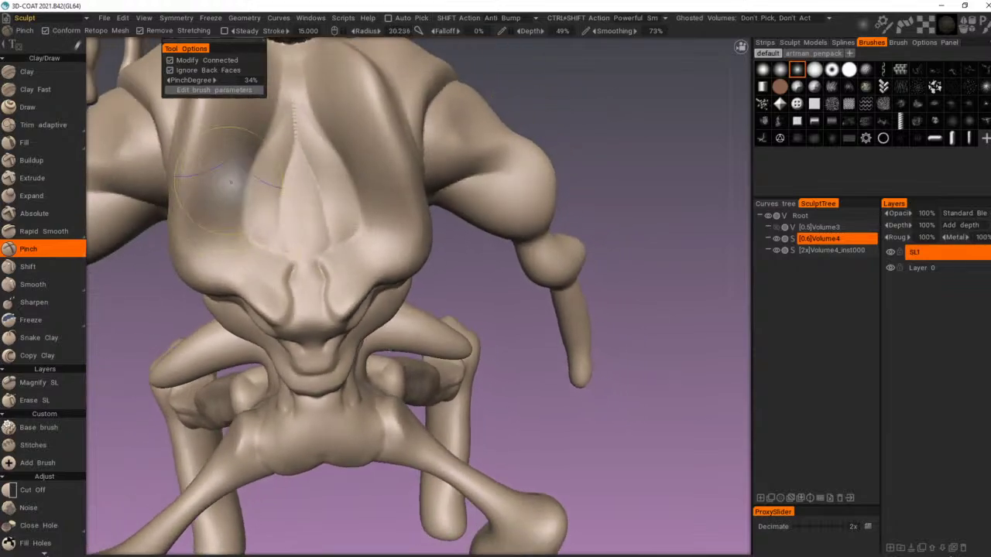
mouse_move(240, 183)
left_mouse_down()
mouse_move(239, 260)
mouse_move(227, 190)
mouse_move(245, 251)
mouse_move(243, 172)
left_mouse_up()
left_click_drag(245, 172, 214, 172, "alt")
middle_click_drag(215, 171, 261, 209, "alt")
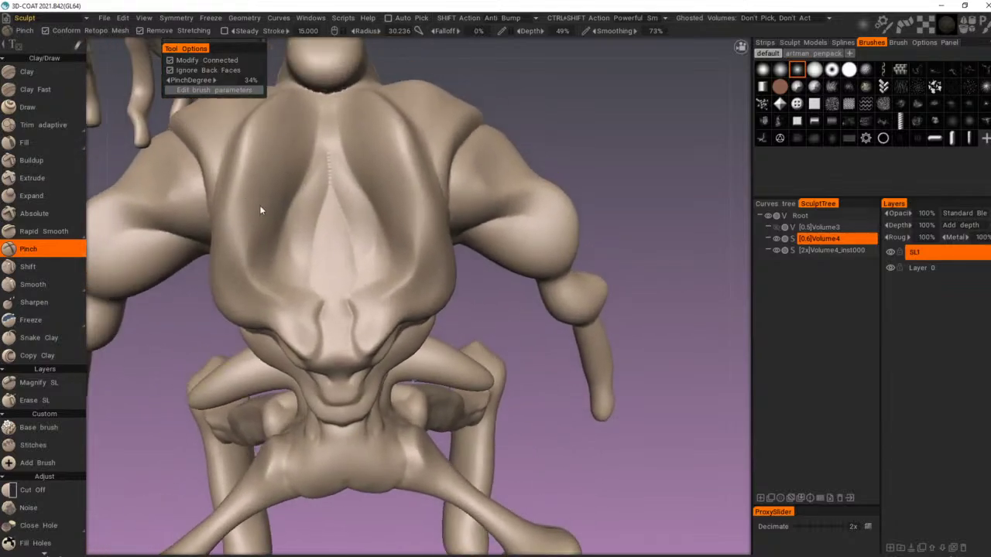
Step: Pinch the upper back on both sides of the spine below the neck with a brush radius of 30.236
mouse_move(261, 209)
left_mouse_down("alt")
mouse_move(257, 237)
mouse_move(278, 140)
mouse_move(285, 176)
mouse_move(293, 148)
mouse_move(278, 180)
left_mouse_up("alt")
right_click_drag(334, 149, 338, 107, "alt")
left_click_drag(338, 108, 343, 116, "alt")
right_click_drag(343, 117, 336, 127, "alt")
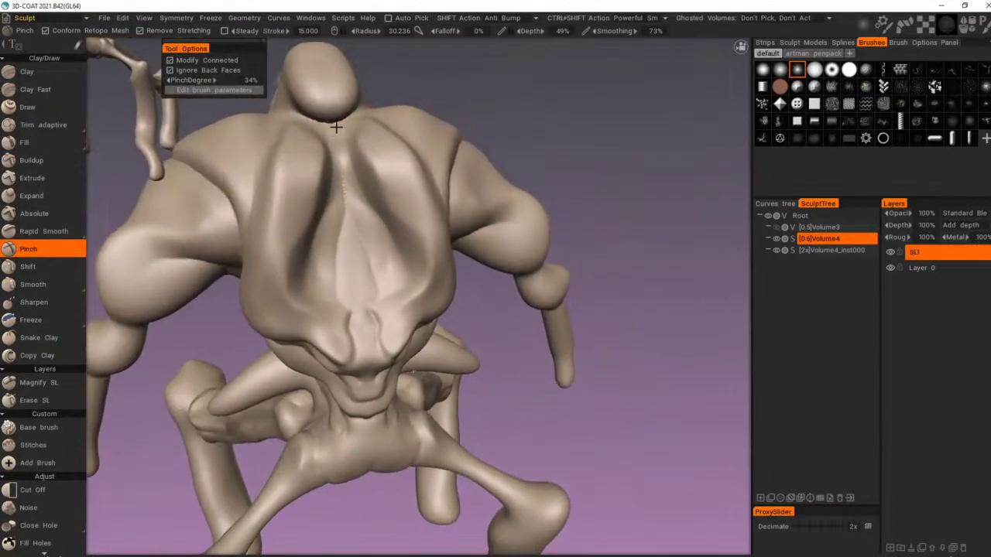
left_click_drag(346, 163, 360, 178)
left_click_drag(360, 177, 367, 188)
left_click_drag(366, 190, 366, 172)
Step: Sharpen the back ridges' edges and cut a crease across them, using 39% depth and brush radii of 9.911 and 8.911
right_click_drag(366, 172, 348, 171)
mouse_move(350, 161)
left_mouse_down()
mouse_move(365, 194)
mouse_move(367, 168)
mouse_move(392, 206)
mouse_move(383, 241)
mouse_move(391, 283)
left_mouse_up()
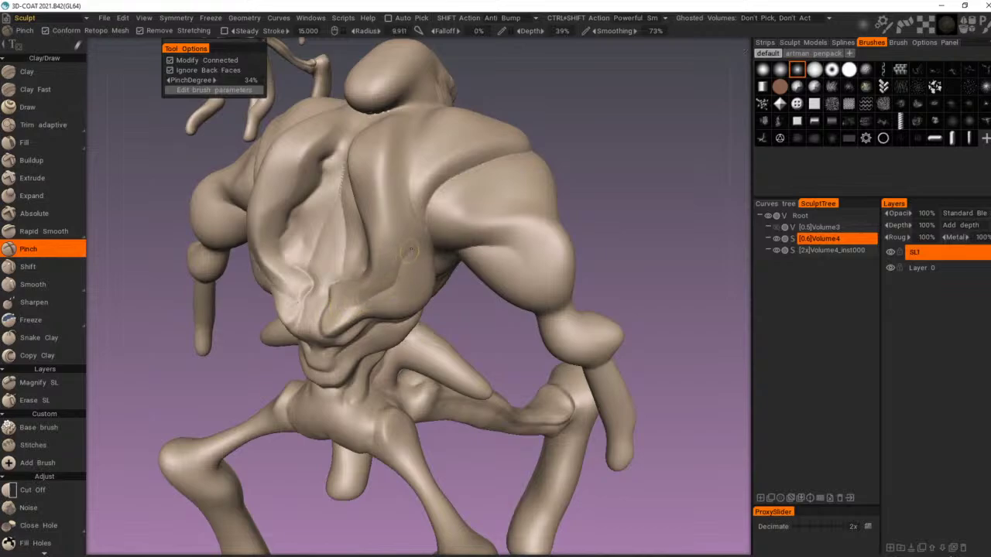
scroll(375, 178, "down", 5)
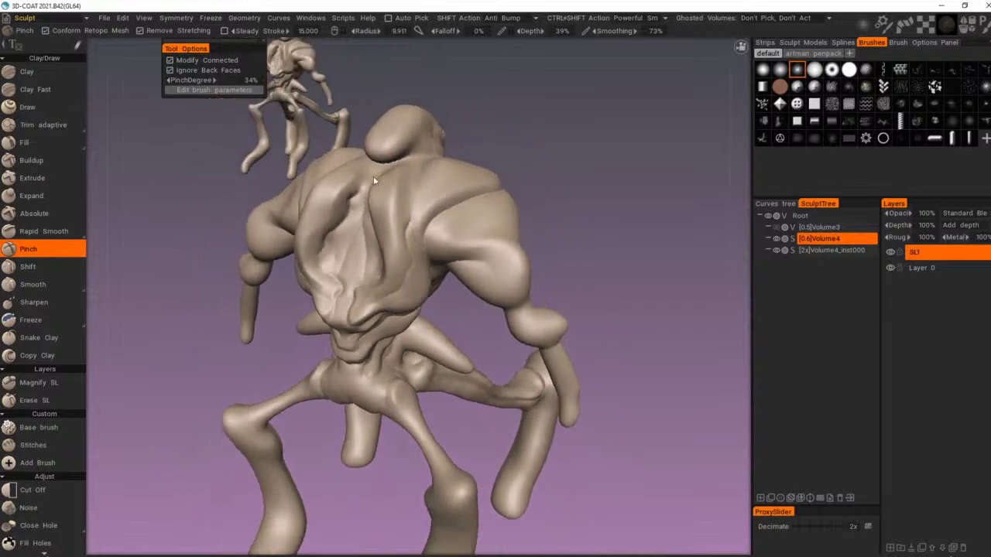
left_click_drag(400, 199, 490, 252, "alt")
scroll(511, 254, "up", 6)
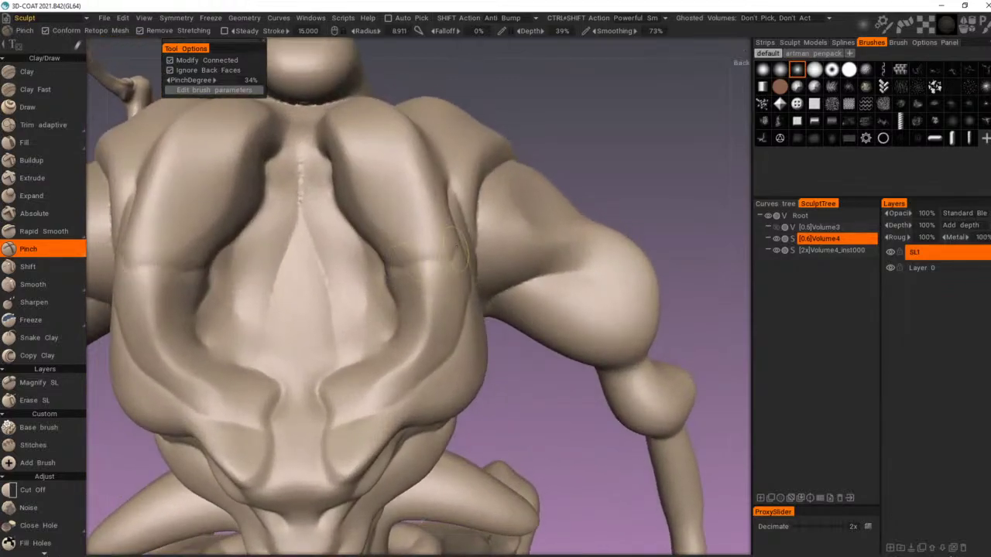
mouse_move(390, 261)
left_mouse_down()
mouse_move(406, 267)
mouse_move(436, 312)
left_mouse_up()
scroll(431, 239, "down", 5)
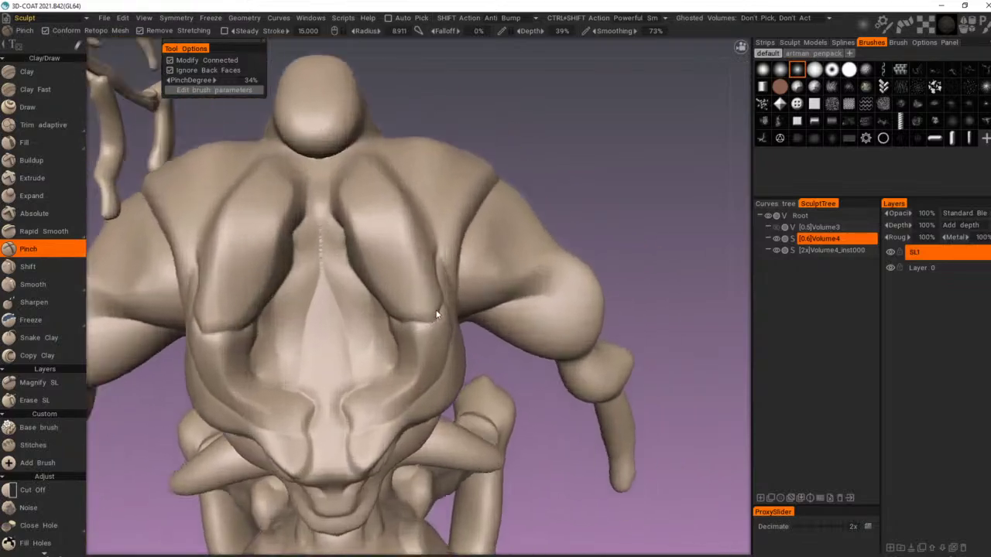
Step: Pinch small knobby folds into the flank beside the back ridge below the armpit, reducing the brush radius to 6.358
scroll(421, 294, "up", 5)
left_click_drag(410, 279, 378, 257, "alt")
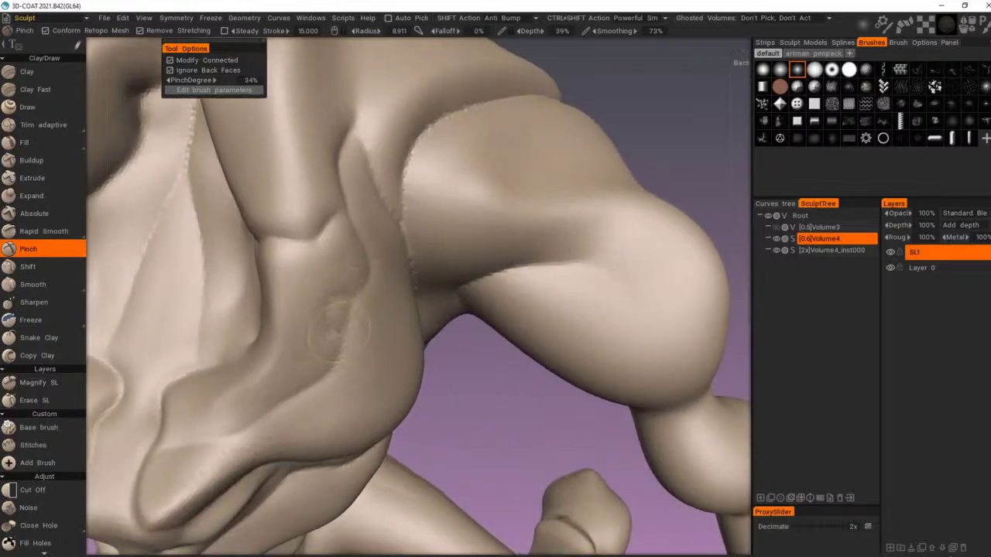
left_click_drag(348, 301, 333, 308)
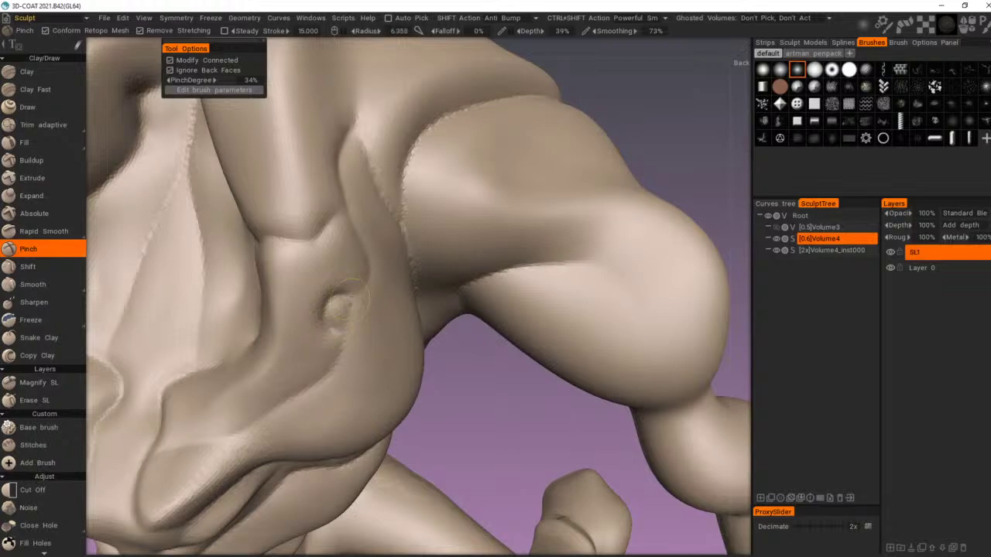
mouse_move(368, 277)
left_mouse_down()
mouse_move(368, 263)
mouse_move(318, 313)
mouse_move(332, 337)
left_mouse_up()
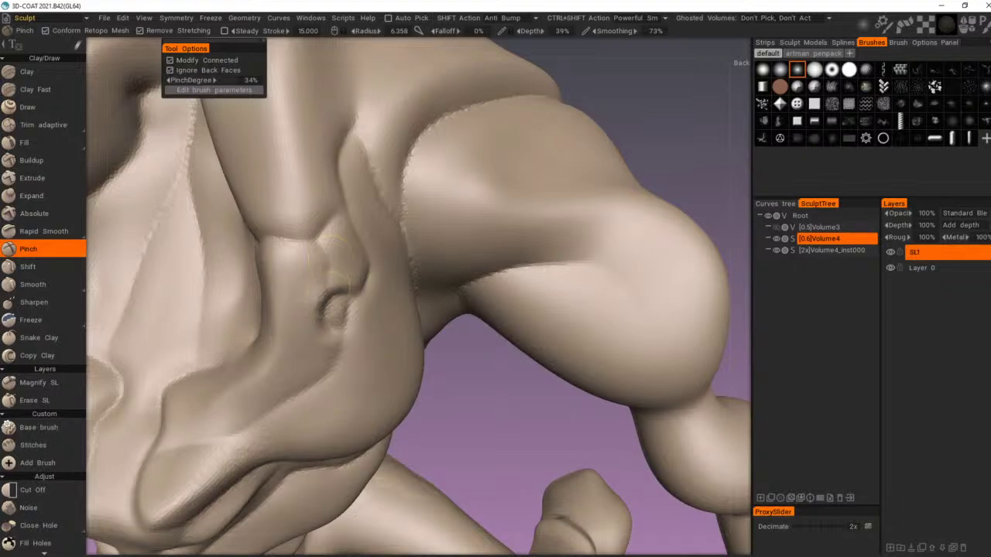
left_click_drag(326, 285, 326, 233)
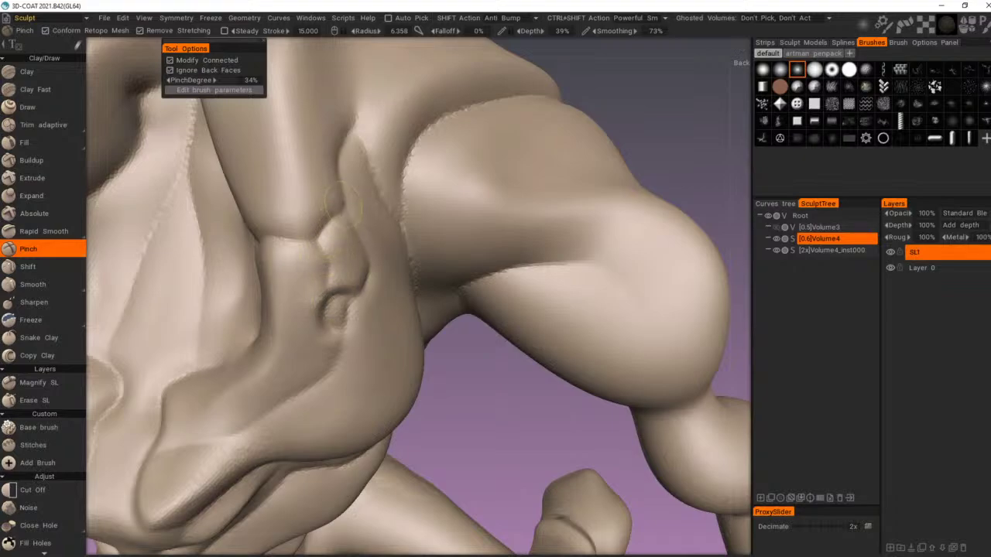
Step: Define the inner edge of the back ridge beside the upper spine with a 7.245 Pinch radius
scroll(341, 200, "down", 6)
mouse_move(410, 307)
left_mouse_down("alt")
mouse_move(352, 293)
mouse_move(465, 338)
mouse_move(403, 344)
mouse_move(457, 365)
mouse_move(493, 407)
mouse_move(480, 392)
left_mouse_up("alt")
scroll(458, 364, "up", 4)
scroll(492, 405, "up", 2)
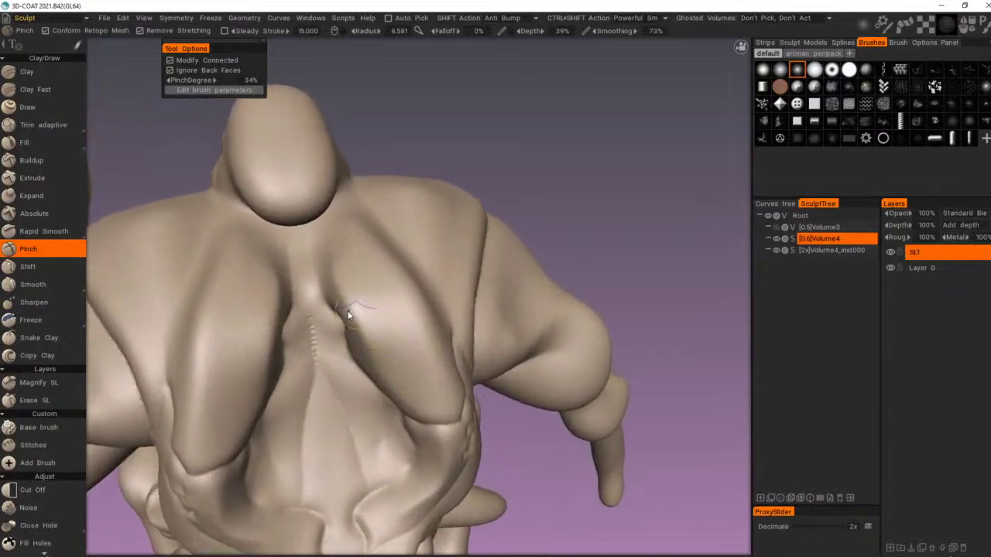
right_click_drag(347, 315, 339, 313)
left_click_drag(334, 304, 383, 381)
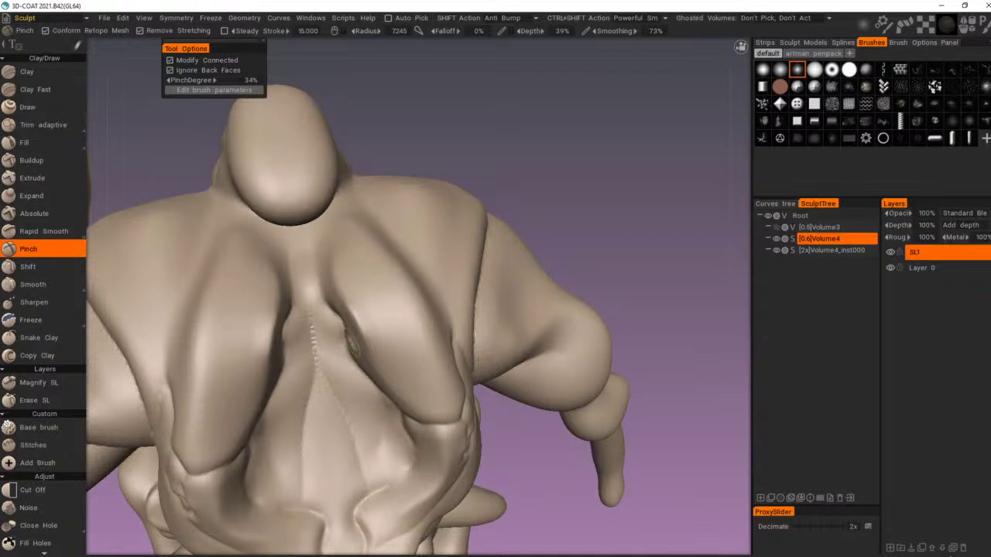
Step: Pinch long creases and folds over the top of the shoulder behind the head, using brush radii of 10.278 and 11.024
left_click_drag(456, 318, 399, 331, "alt")
right_click_drag(401, 340, 397, 340)
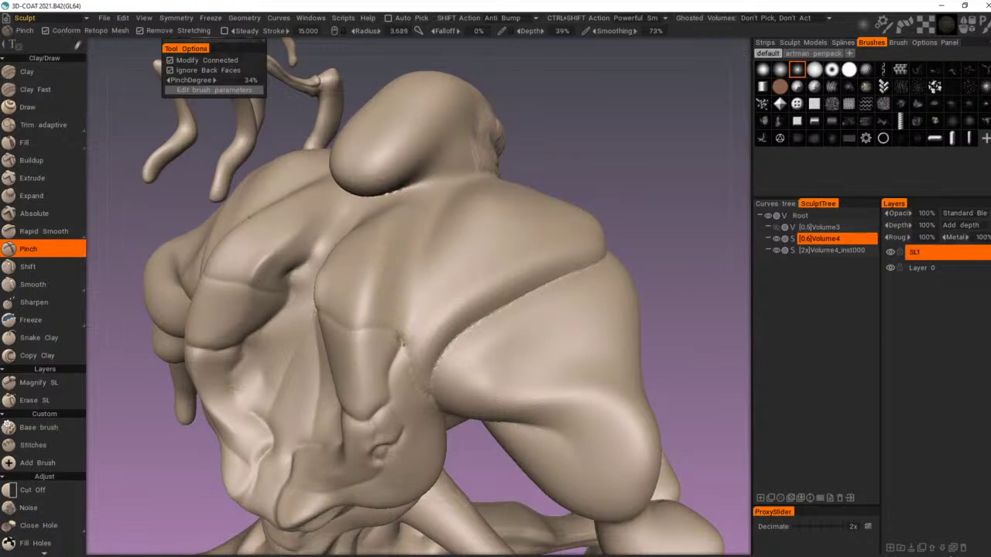
left_click_drag(426, 230, 412, 344, "alt")
right_click_drag(411, 345, 427, 343)
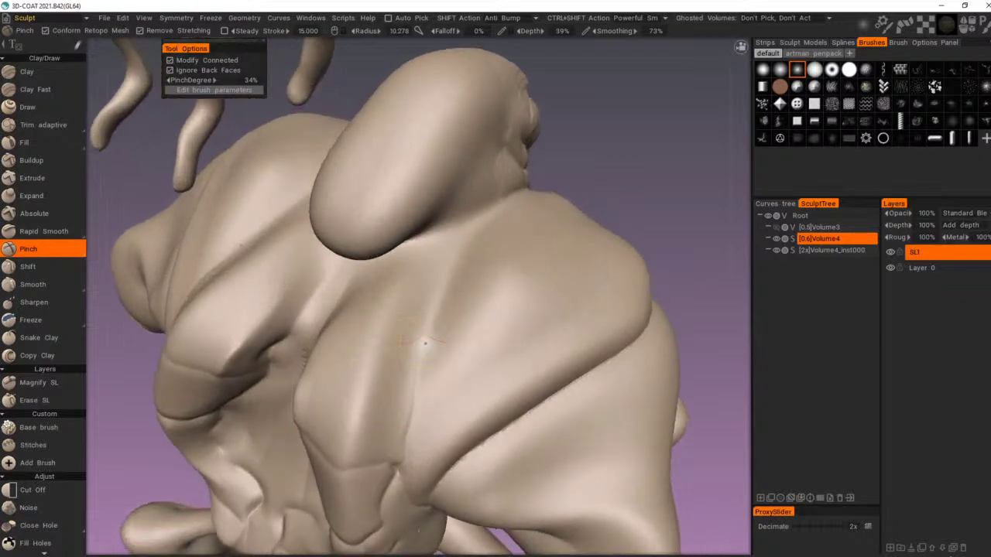
left_click_drag(405, 440, 445, 281)
mouse_move(416, 347)
right_mouse_down()
mouse_move(426, 339)
mouse_move(441, 377)
right_mouse_up()
mouse_move(428, 384)
left_mouse_down()
mouse_move(478, 366)
mouse_move(526, 296)
left_mouse_up()
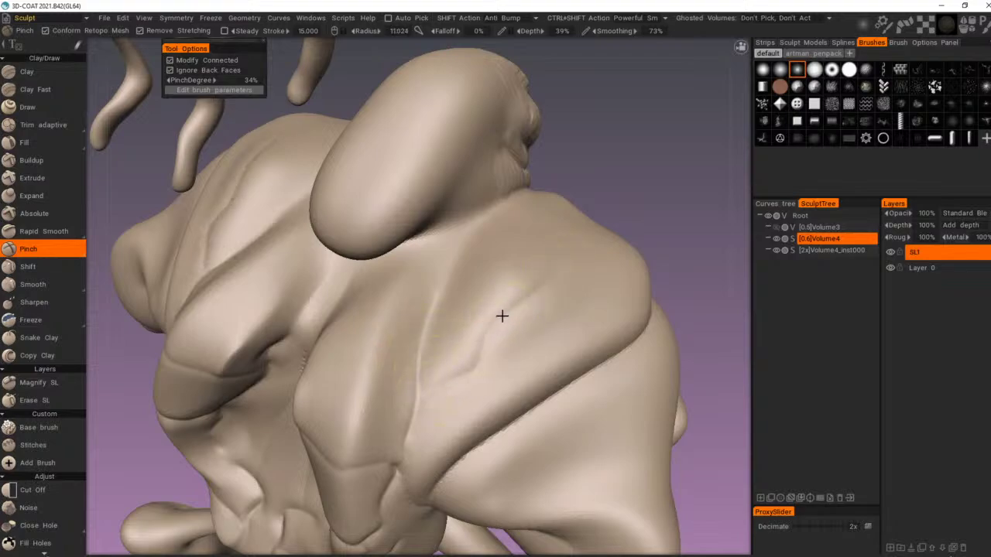
right_click_drag(501, 315, 468, 341, "alt")
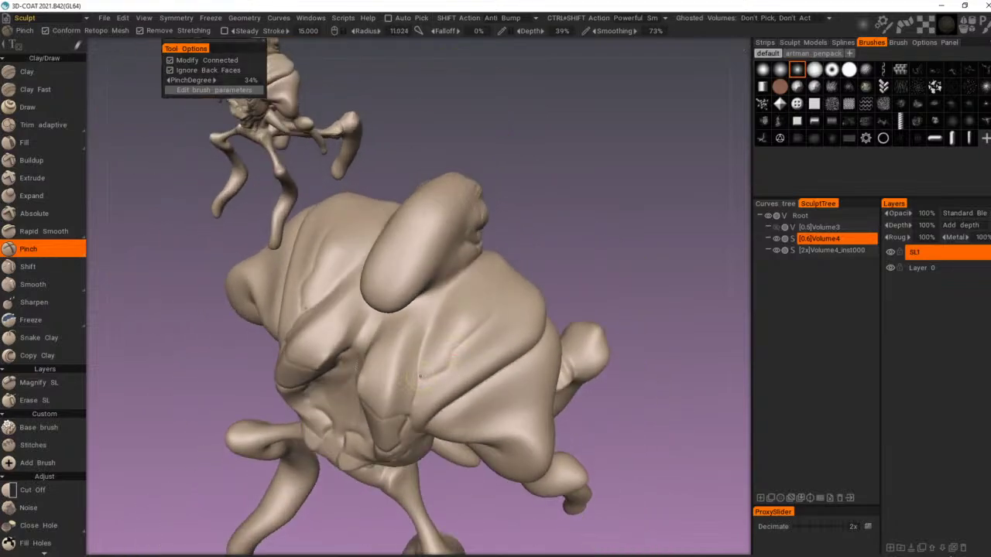
Step: Extend the creases over the shoulder and pinch a sharp pointed fold at its outer tip, using brush radii of 8.075 and 4.890
mouse_move(438, 374)
left_mouse_down()
mouse_move(495, 318)
mouse_move(449, 305)
mouse_move(497, 339)
left_mouse_up()
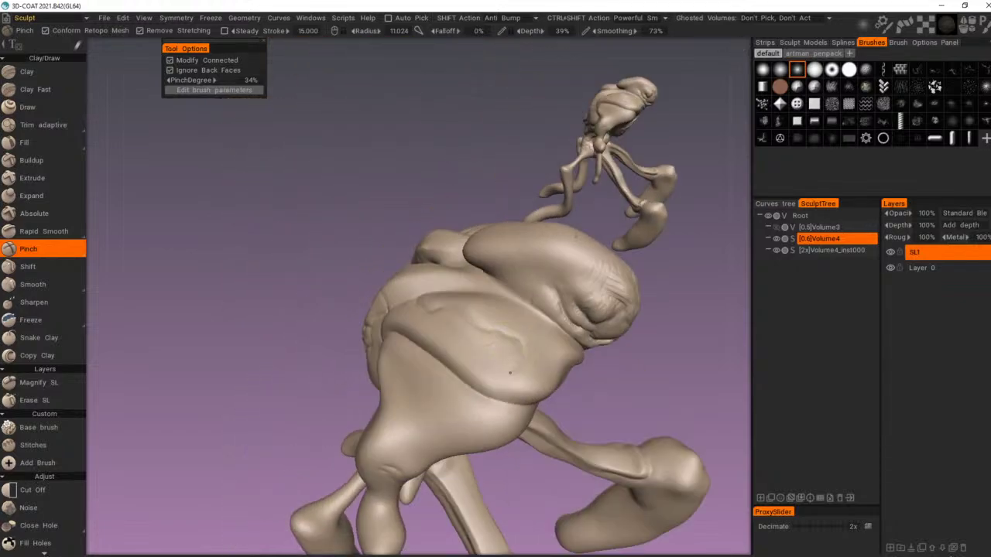
mouse_move(494, 381)
right_mouse_down()
mouse_move(468, 285)
mouse_move(445, 283)
mouse_move(484, 283)
mouse_move(493, 297)
right_mouse_up()
mouse_move(492, 297)
left_mouse_down("alt")
mouse_move(485, 254)
mouse_move(563, 282)
left_mouse_up("alt")
left_click_drag(502, 270, 592, 302)
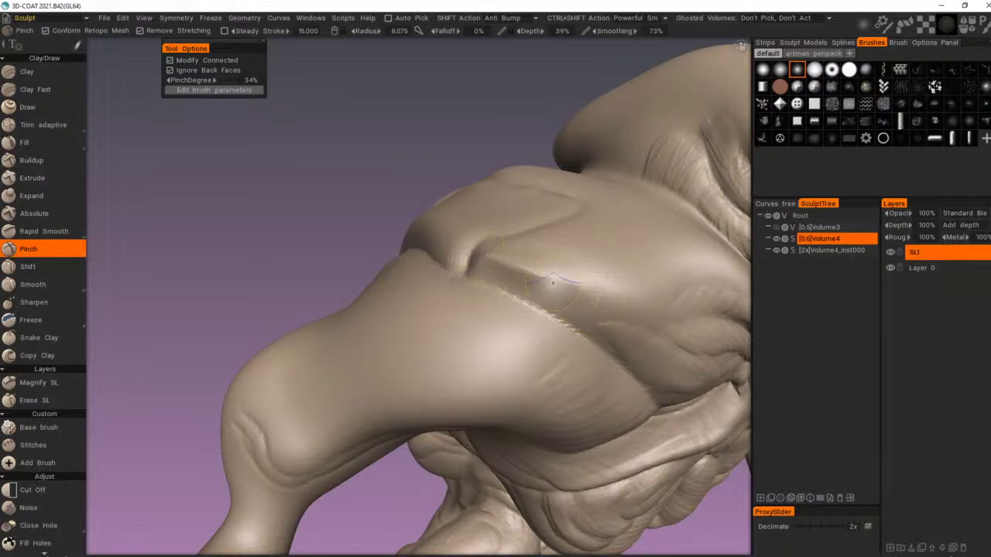
mouse_move(490, 256)
left_mouse_down()
mouse_move(610, 306)
mouse_move(579, 276)
mouse_move(503, 261)
left_mouse_up()
right_click_drag(492, 260, 476, 259)
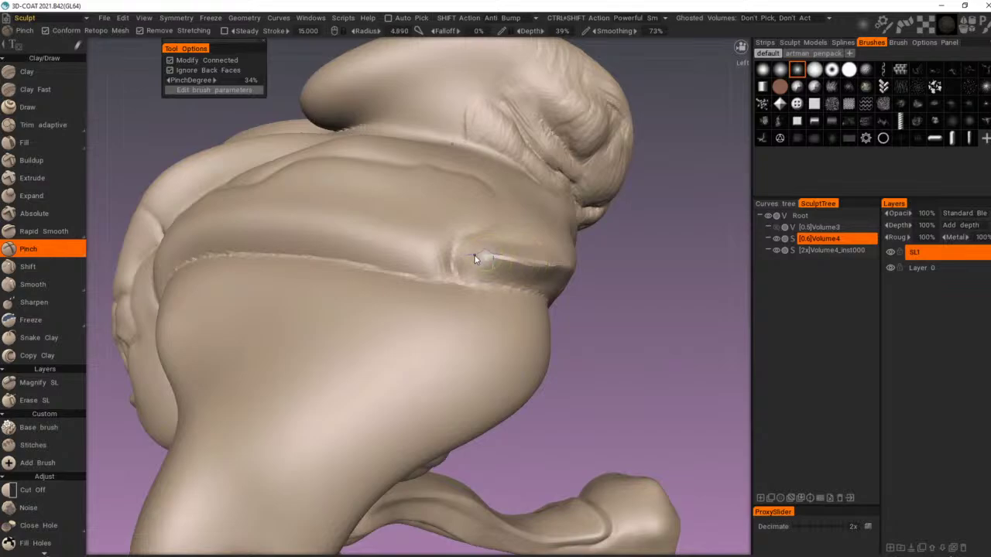
mouse_move(479, 256)
left_mouse_down()
mouse_move(461, 258)
mouse_move(491, 265)
left_mouse_up()
Step: Deepen the crease below the shoulder blade and pinch wavy folds across the rear of the shoulder with a 10.334 brush radius
right_click_drag(491, 265, 429, 264, "alt")
left_click_drag(428, 265, 398, 272, "alt")
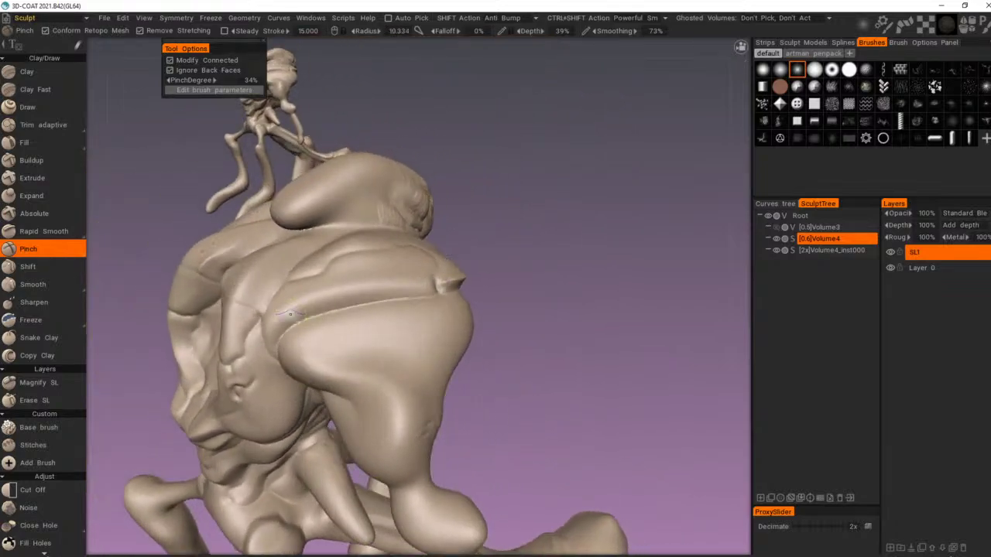
left_click_drag(290, 313, 345, 292)
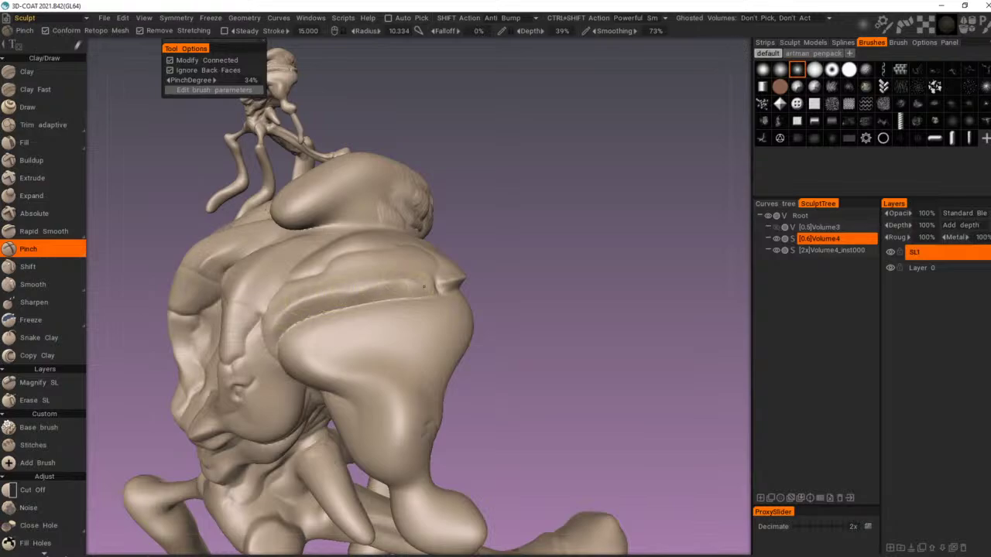
right_click_drag(432, 286, 416, 315, "alt")
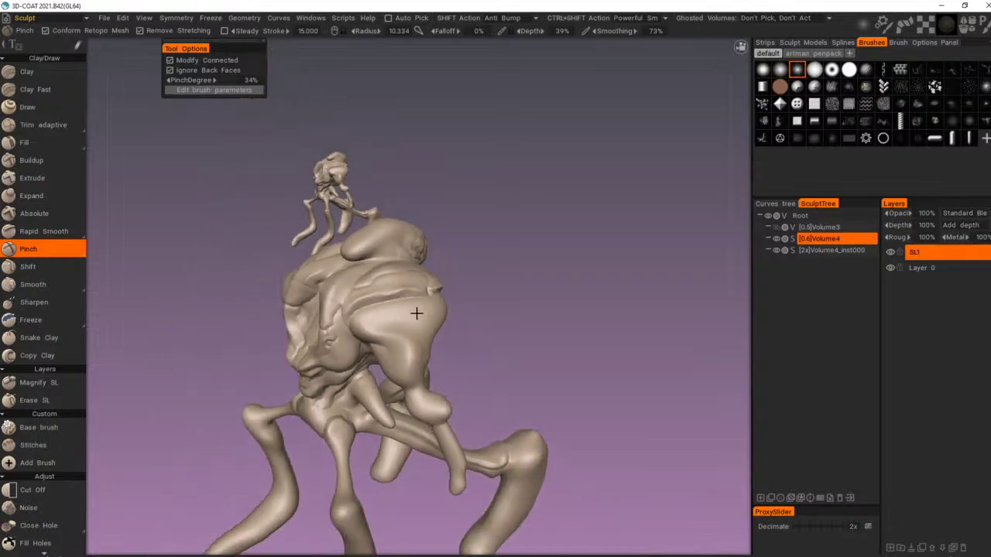
left_click_drag(416, 315, 475, 299, "alt")
mouse_move(475, 300)
right_mouse_down("alt")
mouse_move(487, 330)
mouse_move(390, 355)
right_mouse_up("alt")
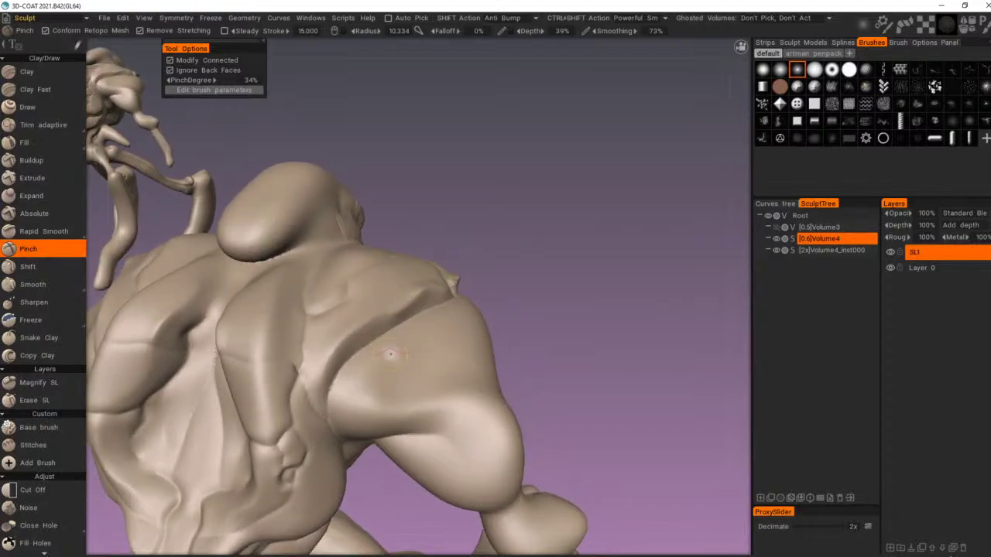
mouse_move(307, 387)
left_mouse_down()
mouse_move(348, 350)
mouse_move(380, 338)
mouse_move(348, 330)
left_mouse_up()
mouse_move(406, 310)
left_mouse_down("alt")
mouse_move(397, 313)
mouse_move(453, 317)
mouse_move(465, 333)
left_mouse_up("alt")
scroll(446, 265, "down", 5)
scroll(480, 328, "up", 6)
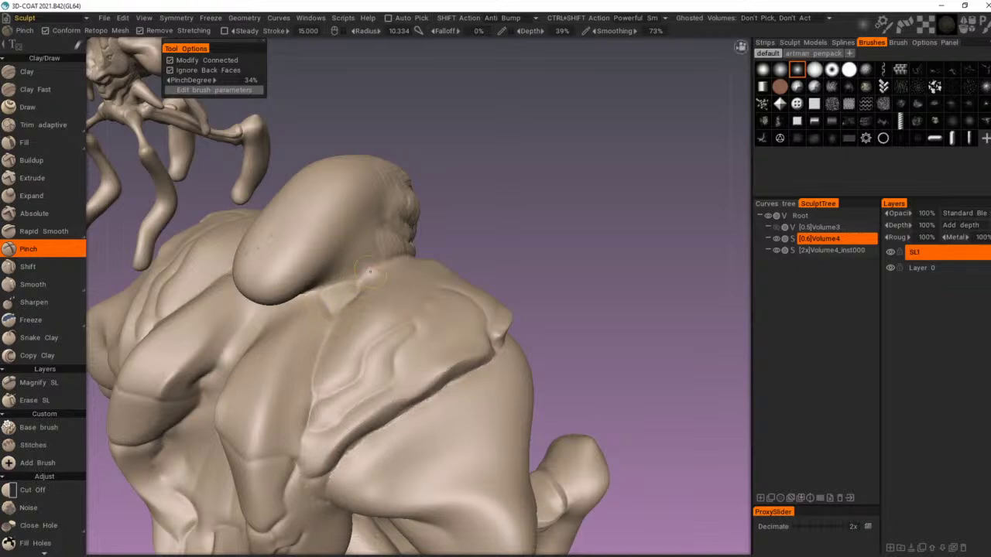
Step: Examine the creature's overall silhouette, then its head, shoulders and chest from the front
right_click_drag(370, 272, 272, 380, "alt")
left_click_drag(272, 380, 413, 401, "alt")
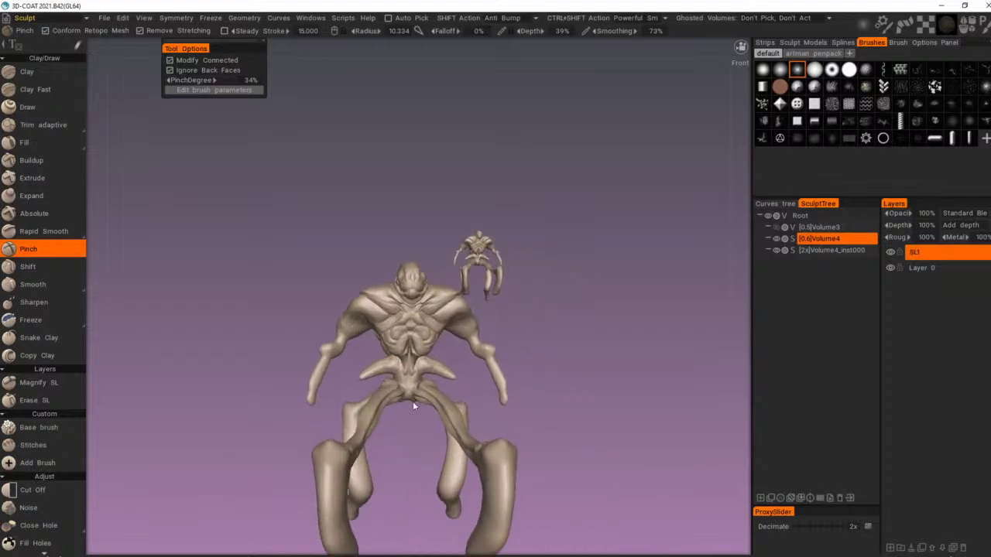
right_click_drag(412, 401, 479, 392, "alt")
left_click_drag(479, 392, 482, 410, "alt")
right_click_drag(482, 410, 589, 364, "alt")
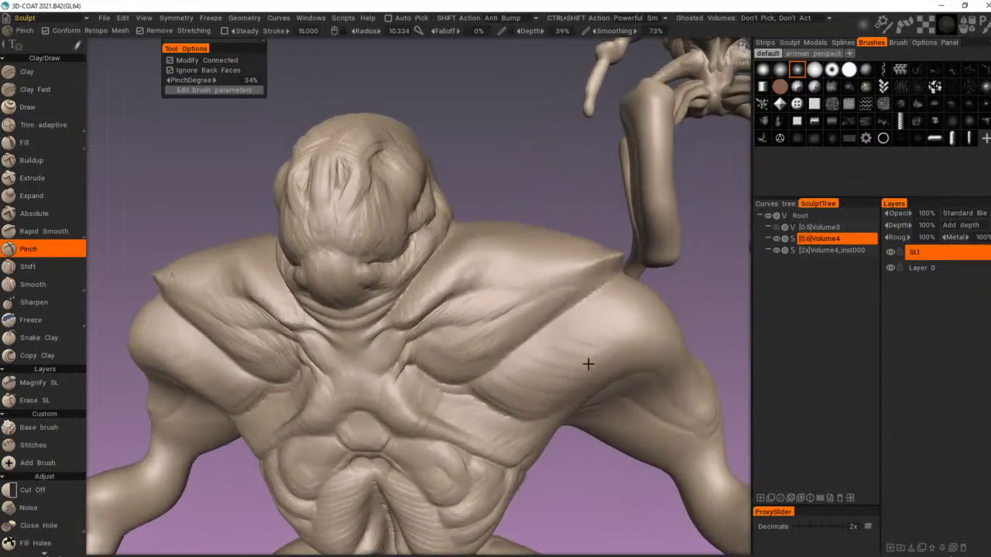
left_click_drag(588, 364, 561, 328, "alt")
left_click_drag(454, 302, 478, 294, "alt")
scroll(401, 312, "down", 3)
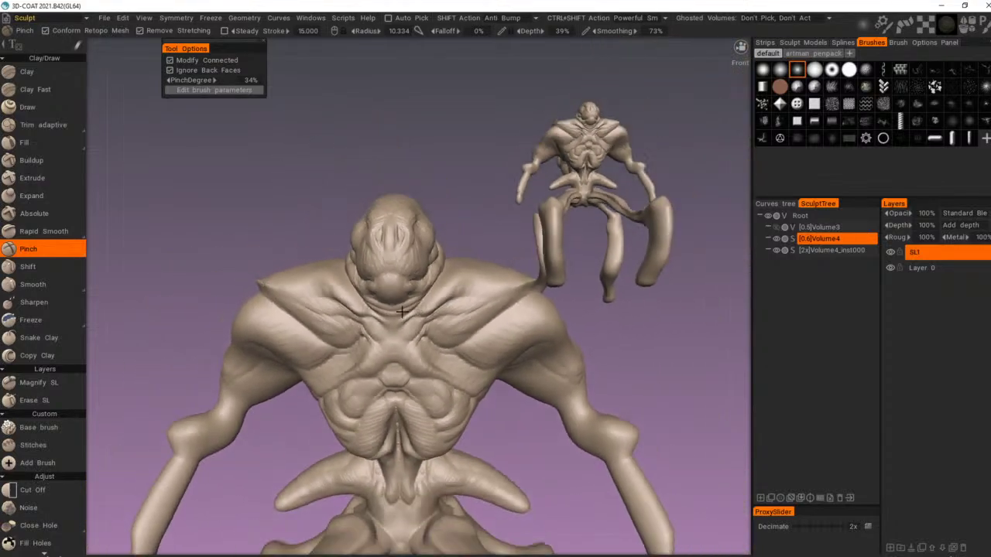
right_click_drag(540, 251, 442, 255, "alt")
mouse_move(442, 255)
left_mouse_down("alt")
mouse_move(499, 298)
mouse_move(438, 245)
left_mouse_up("alt")
right_click_drag(439, 249, 533, 253, "alt")
left_click_drag(534, 252, 485, 245, "alt")
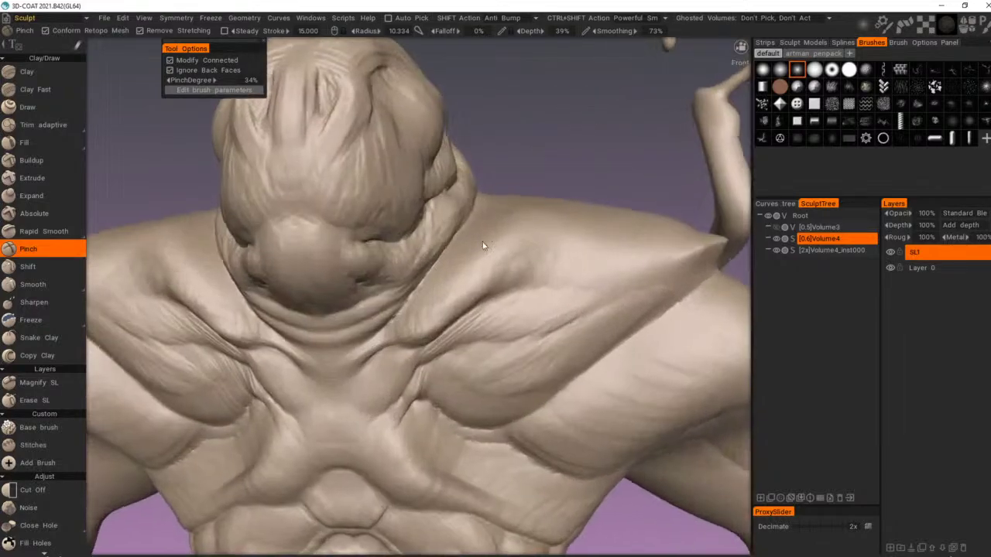
Step: Pinch long tendon-like folds between the side of the head and the shoulder, using brush radii of 7.299, 6.487 and 5.659
right_click_drag(484, 246, 457, 251, "alt")
mouse_move(389, 273)
left_mouse_down()
mouse_move(372, 286)
mouse_move(434, 222)
mouse_move(367, 301)
mouse_move(430, 235)
mouse_move(372, 279)
mouse_move(368, 291)
mouse_move(387, 265)
mouse_move(396, 271)
mouse_move(373, 299)
mouse_move(380, 264)
left_mouse_up()
right_click_drag(380, 265, 366, 265)
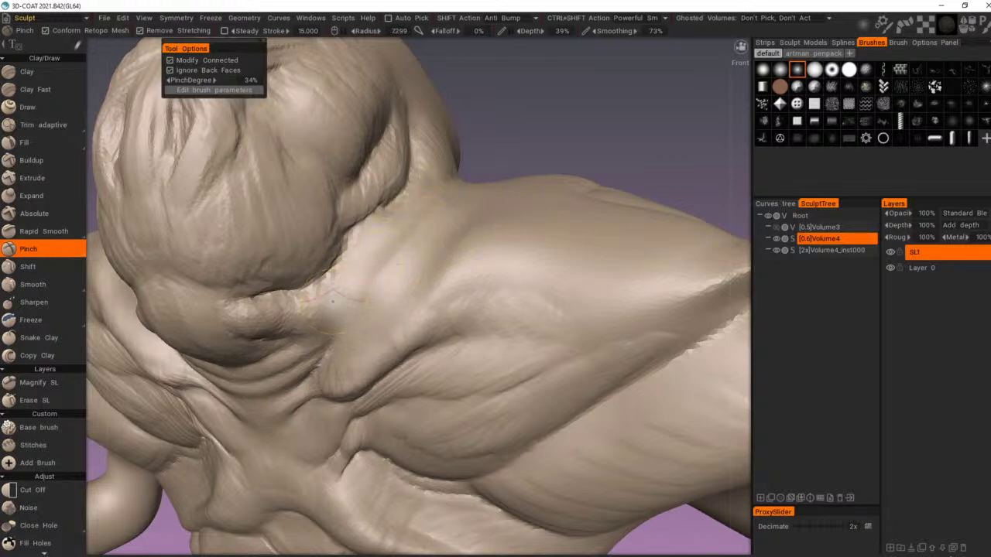
right_click(352, 305)
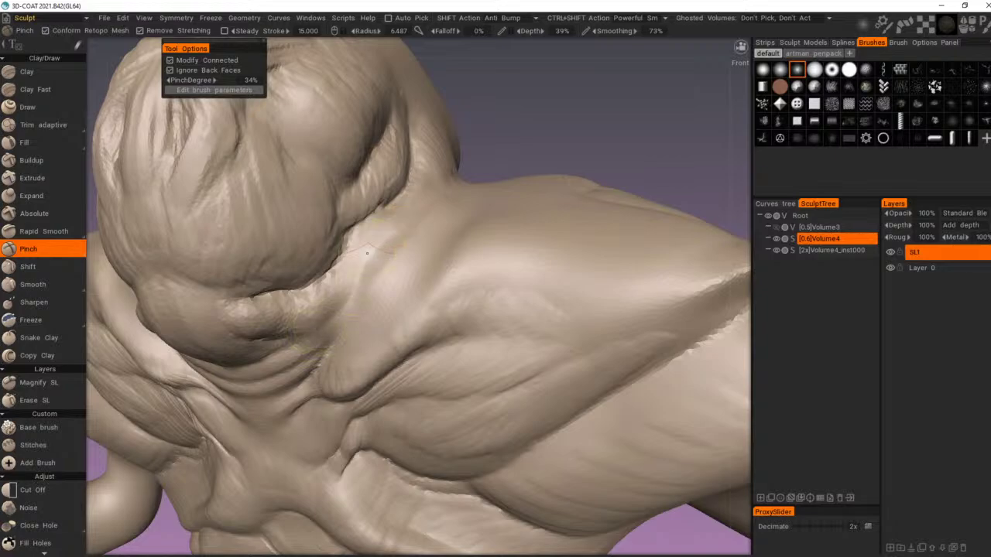
left_click_drag(355, 267, 400, 227)
left_click_drag(369, 256, 437, 188)
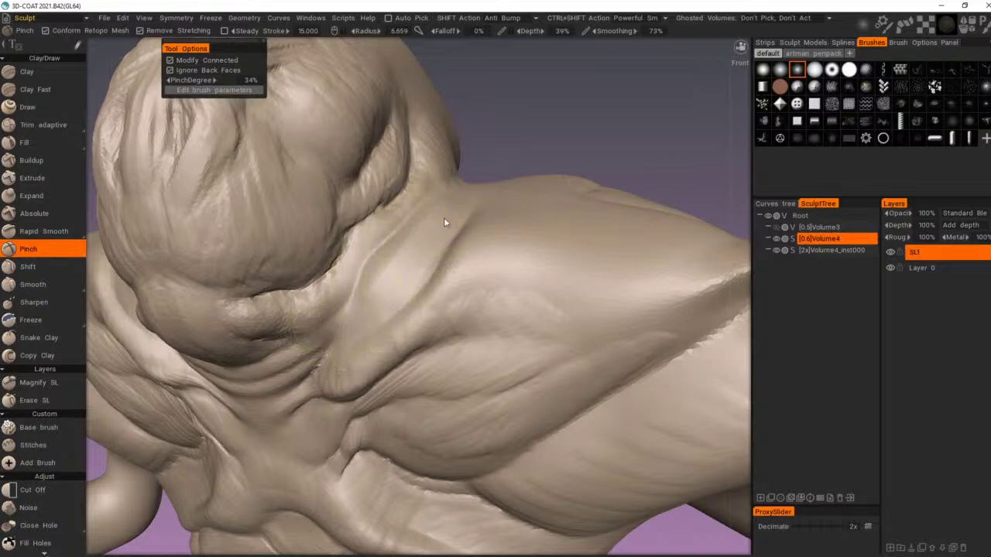
left_click_drag(446, 222, 451, 225, "alt")
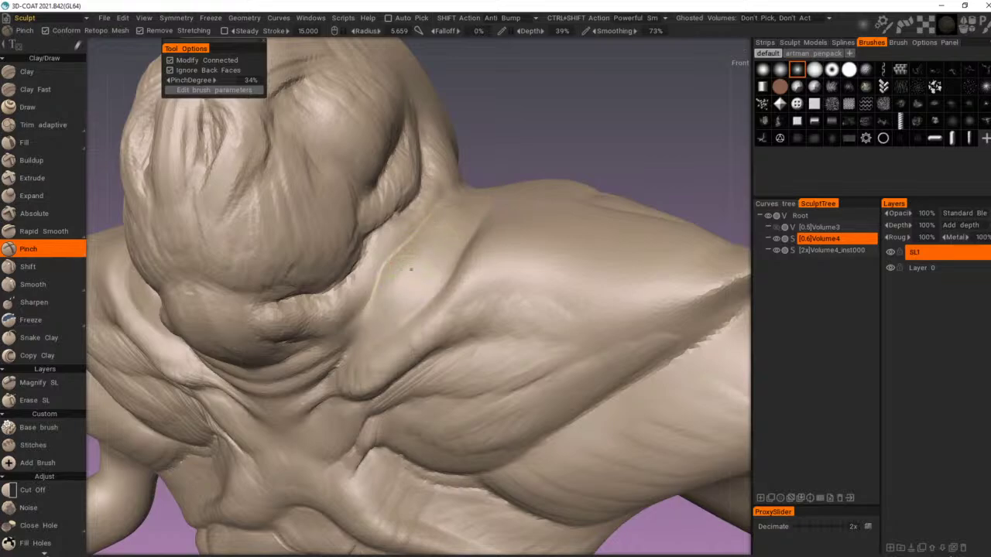
Step: Strengthen the neck folds running down to the collarbone with a 12.354 Pinch radius and 136% depth
right_click_drag(406, 266, 411, 345, "alt")
mouse_move(411, 345)
left_mouse_down("alt")
mouse_move(404, 361)
mouse_move(506, 400)
mouse_move(476, 473)
mouse_move(305, 422)
left_mouse_up("alt")
right_click_drag(304, 422, 401, 398, "alt")
mouse_move(400, 397)
left_mouse_down("alt")
mouse_move(438, 397)
mouse_move(389, 370)
left_mouse_up("alt")
left_click_drag(444, 249, 359, 410)
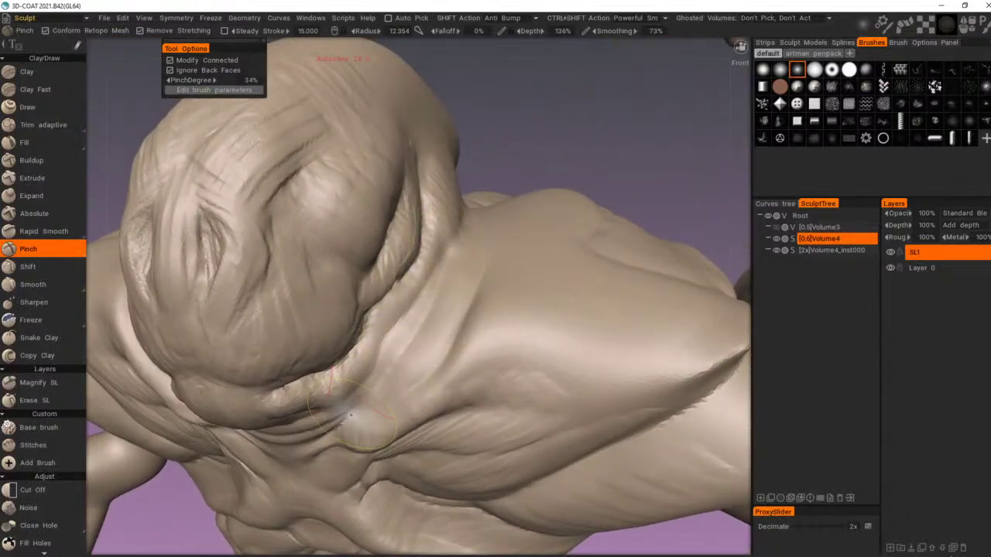
mouse_move(442, 283)
left_mouse_down()
mouse_move(359, 408)
mouse_move(456, 239)
mouse_move(377, 391)
left_mouse_up()
Step: Pinch broad folds over the top of the shoulder and the base of the neck with a 29.386 brush radius and 47% depth
right_click_drag(376, 390, 341, 397, "alt")
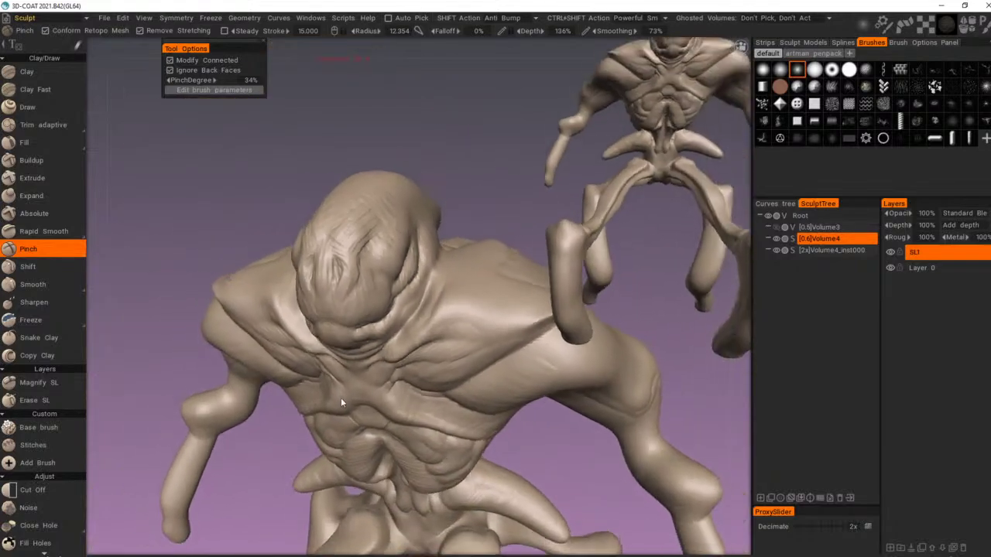
mouse_move(341, 397)
left_mouse_down("alt")
mouse_move(299, 379)
mouse_move(368, 378)
mouse_move(376, 359)
left_mouse_up("alt")
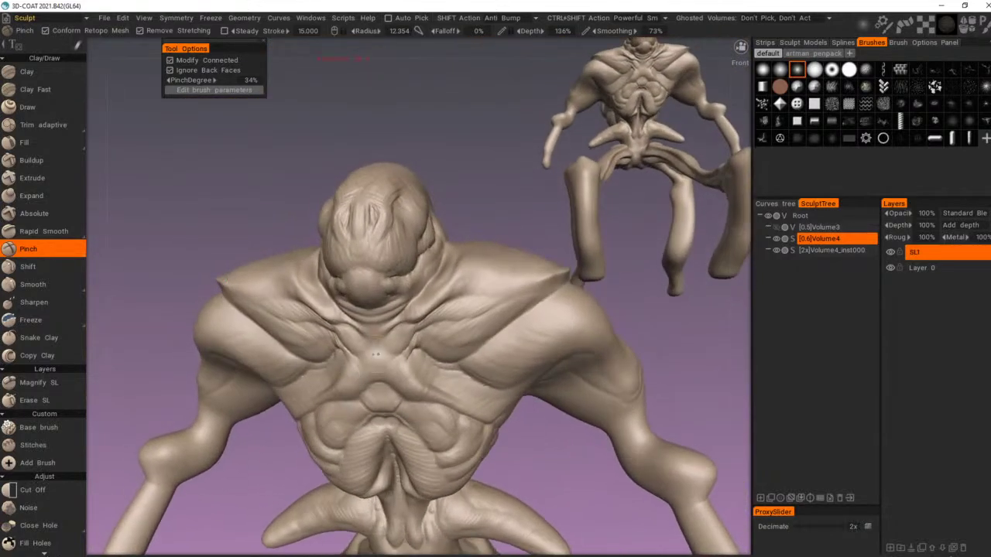
left_click_drag(483, 287, 484, 316, "alt")
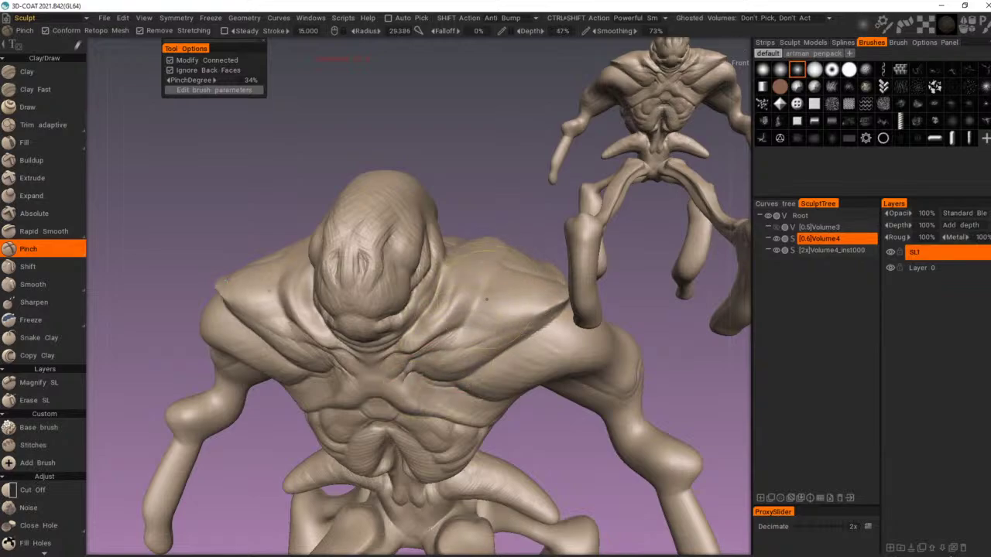
left_click_drag(527, 303, 512, 304, "alt")
mouse_move(475, 274)
left_mouse_down("alt")
mouse_move(474, 299)
mouse_move(456, 299)
mouse_move(503, 277)
mouse_move(519, 254)
mouse_move(443, 301)
left_mouse_up("alt")
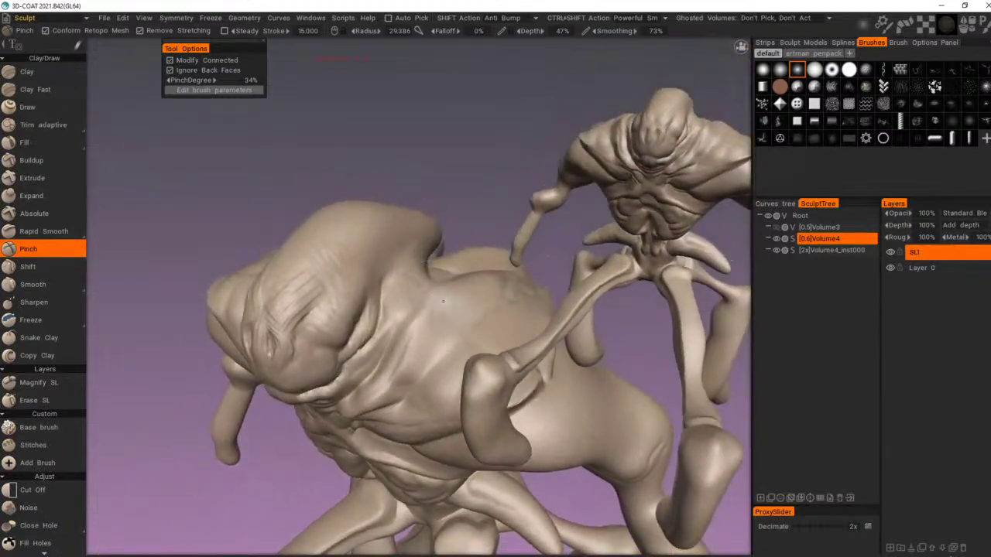
mouse_move(443, 302)
right_mouse_down()
mouse_move(469, 310)
mouse_move(422, 306)
right_mouse_up()
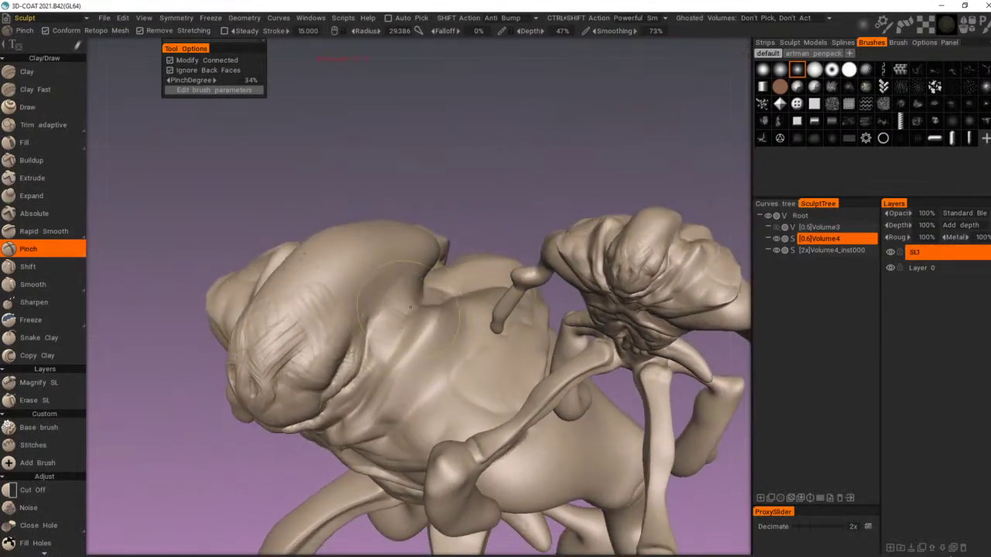
mouse_move(410, 307)
left_mouse_down()
mouse_move(406, 332)
mouse_move(412, 285)
mouse_move(507, 224)
mouse_move(438, 297)
mouse_move(411, 310)
mouse_move(346, 315)
left_mouse_up()
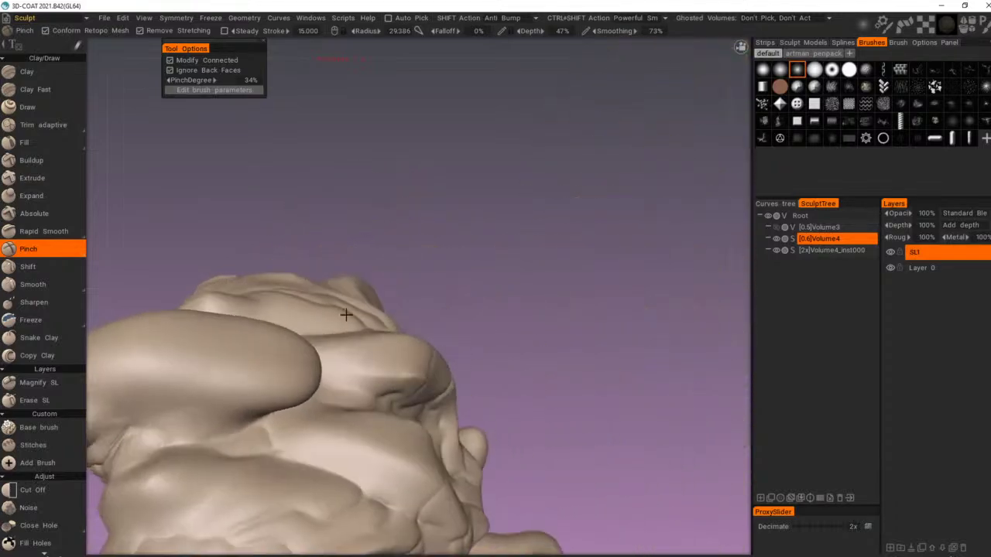
Step: Refine the folds on top of the shoulder beside the head with a 14.683 Pinch radius
mouse_move(259, 456)
left_mouse_down("alt")
mouse_move(316, 400)
mouse_move(350, 412)
left_mouse_up("alt")
right_click_drag(289, 433, 252, 445)
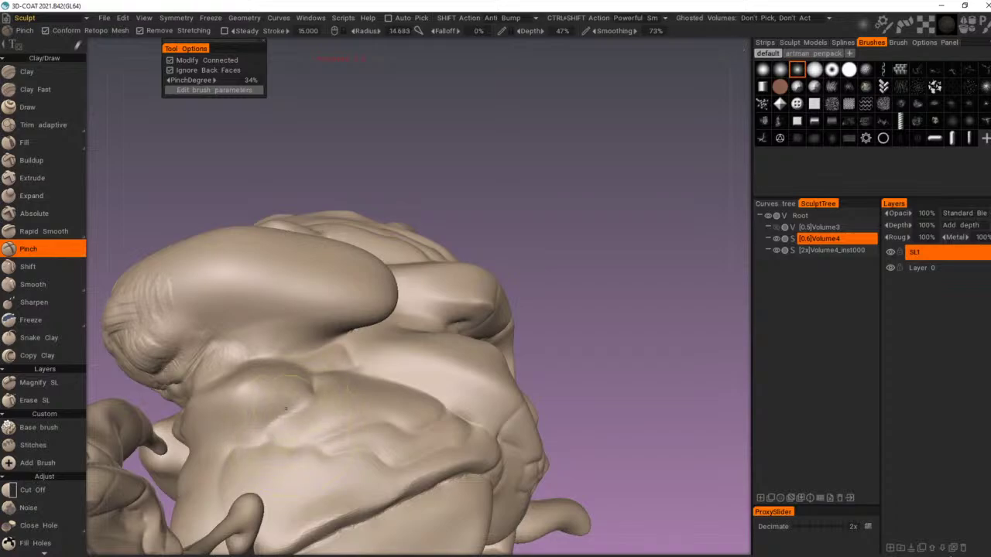
left_click_drag(316, 375, 384, 349, "alt")
left_click_drag(550, 416, 426, 401, "alt")
right_click_drag(424, 401, 508, 333)
left_click_drag(508, 334, 495, 361)
right_click_drag(494, 361, 525, 340)
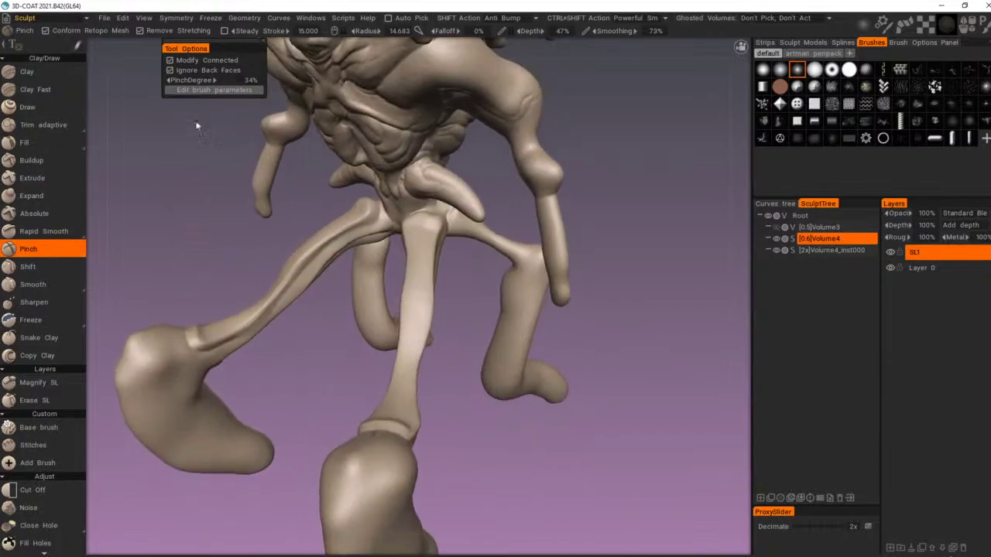
Step: Pinch a long ridge down the front lower leg at 97% depth with brush radii of 35.206 and 22.645, undoing the last stroke
mouse_move(76, 45)
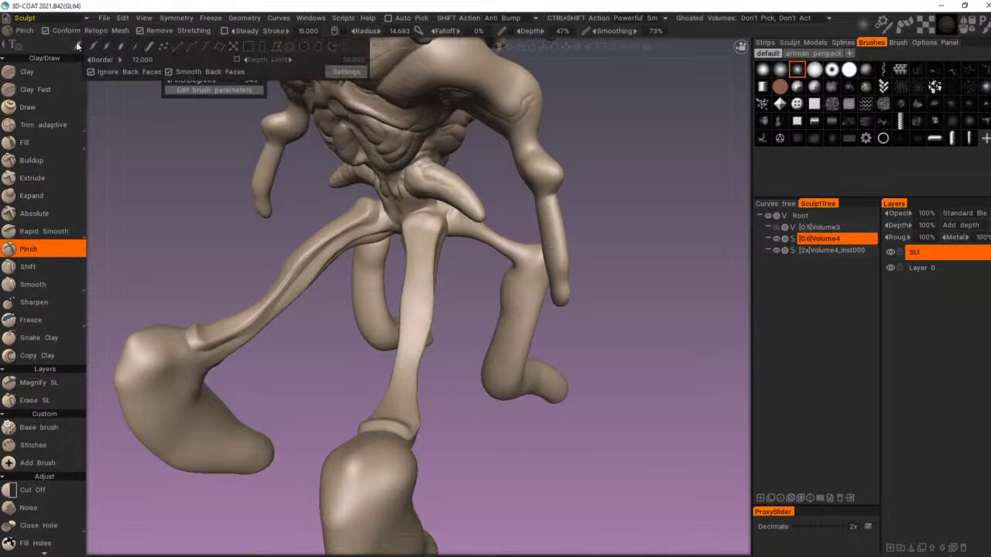
right_click_drag(398, 393, 427, 434)
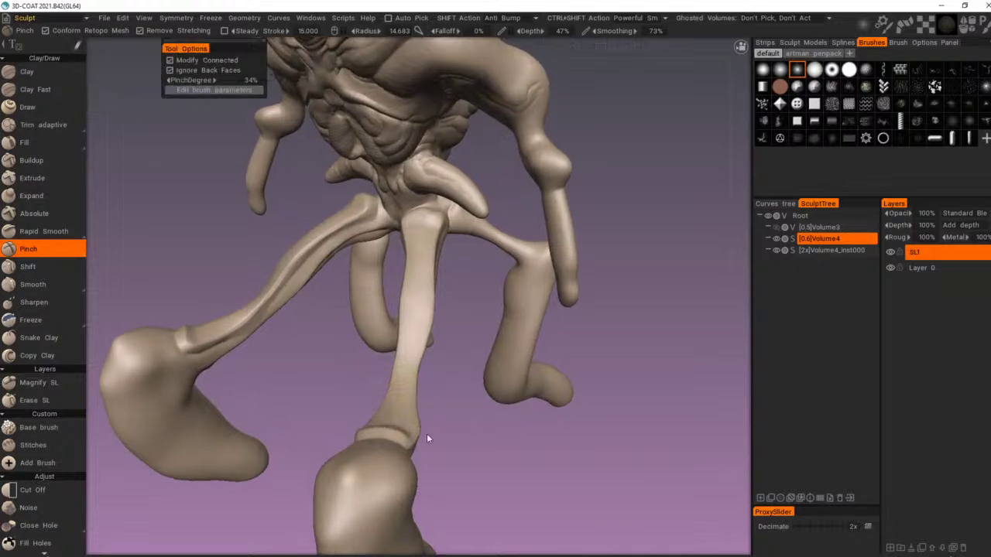
middle_click_drag(426, 433, 448, 266)
right_click_drag(448, 266, 445, 257)
right_click_drag(402, 228, 577, 199)
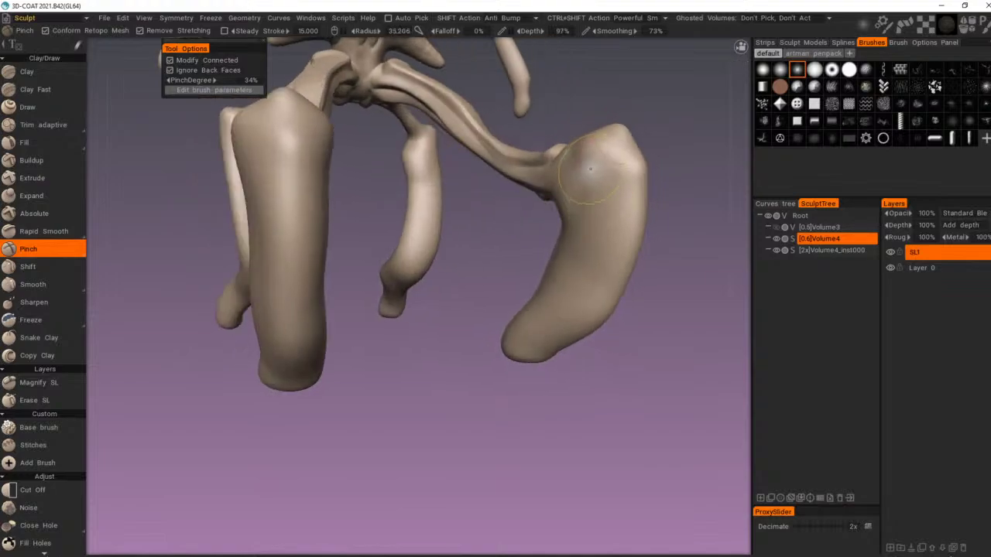
mouse_move(591, 169)
left_mouse_down()
mouse_move(527, 343)
mouse_move(567, 325)
mouse_move(615, 170)
left_mouse_up()
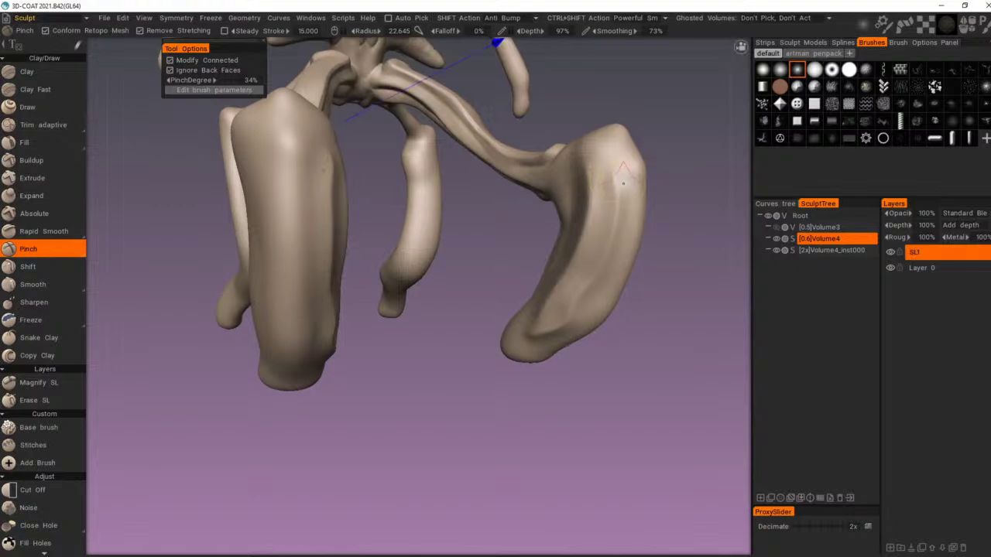
mouse_move(622, 167)
right_mouse_down()
mouse_move(609, 164)
mouse_move(659, 174)
mouse_move(627, 159)
right_mouse_up()
key("ctrl+z")
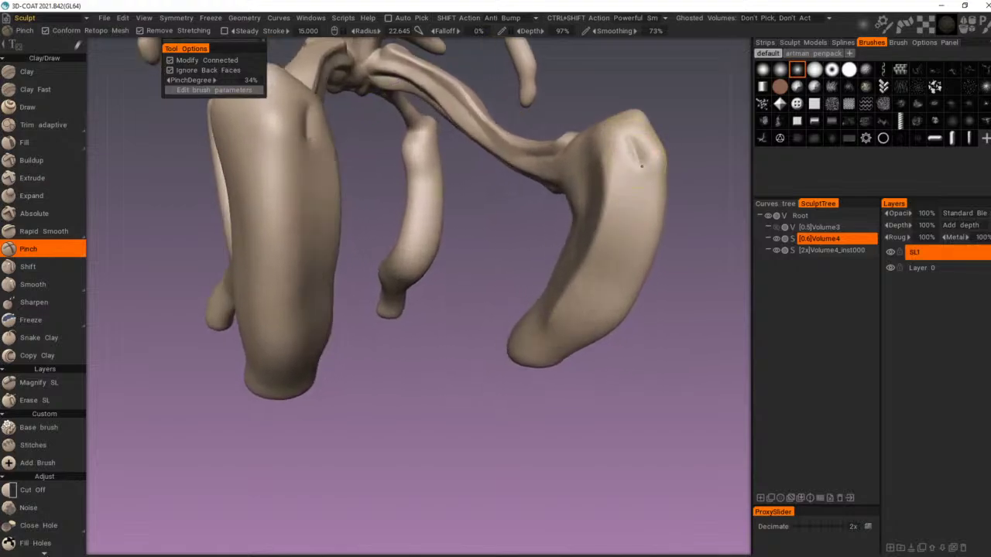
Step: Pinch lengthwise grooves from the knee to the foot of the front leg at 97% and 63% depth, and enlarge the brush radius to 62.256
left_click_drag(641, 165, 609, 275)
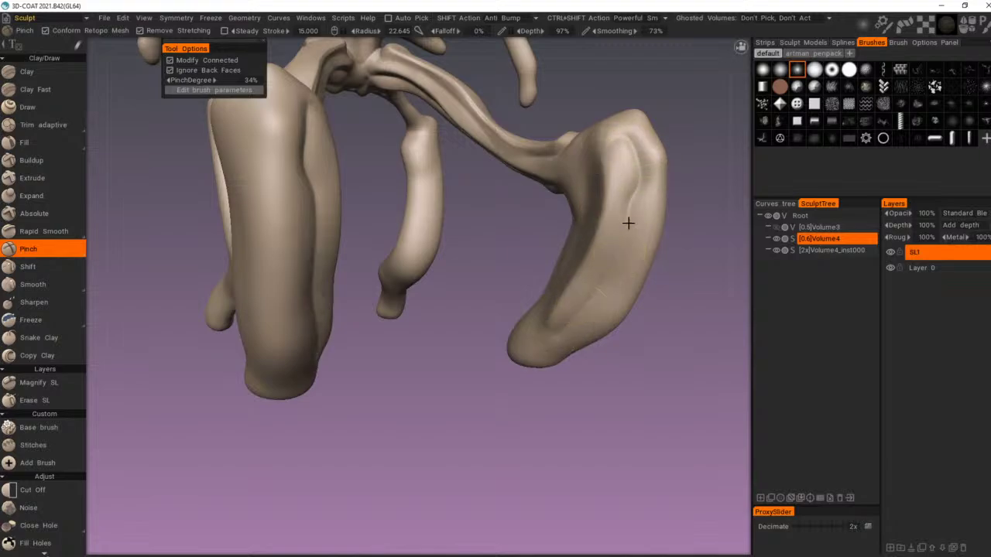
right_click_drag(627, 223, 617, 192)
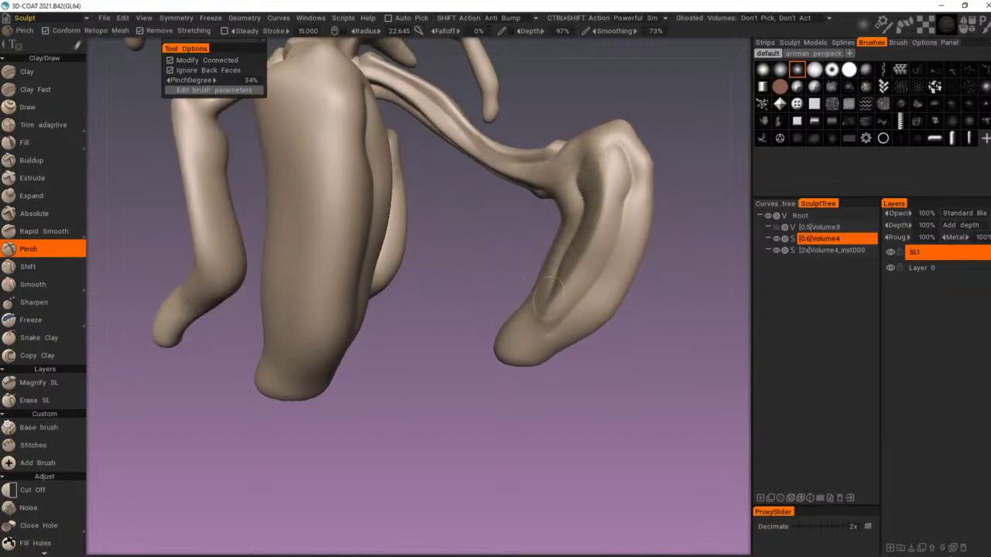
right_click_drag(573, 346, 590, 315)
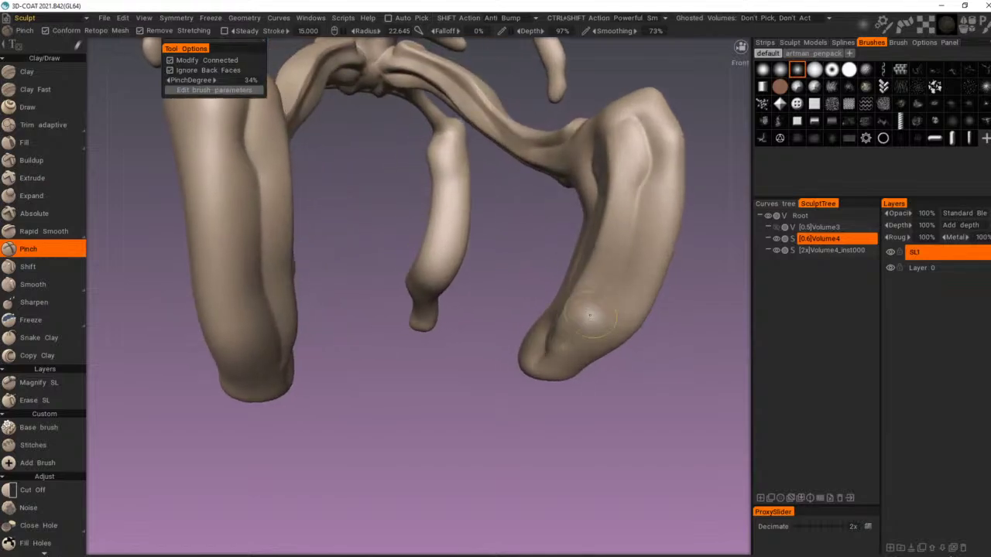
left_click_drag(666, 126, 660, 229)
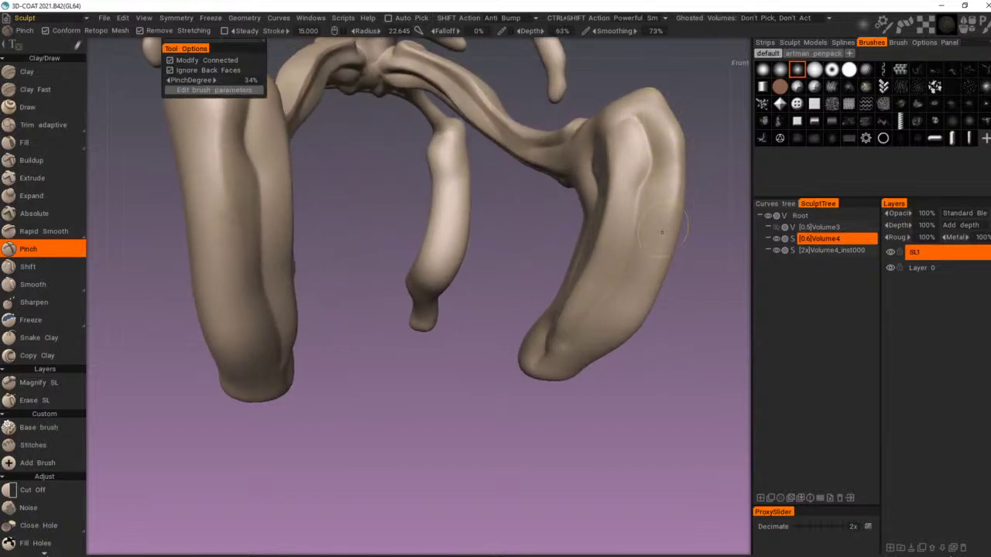
left_click_drag(664, 185, 629, 316)
right_click_drag(649, 257, 672, 253)
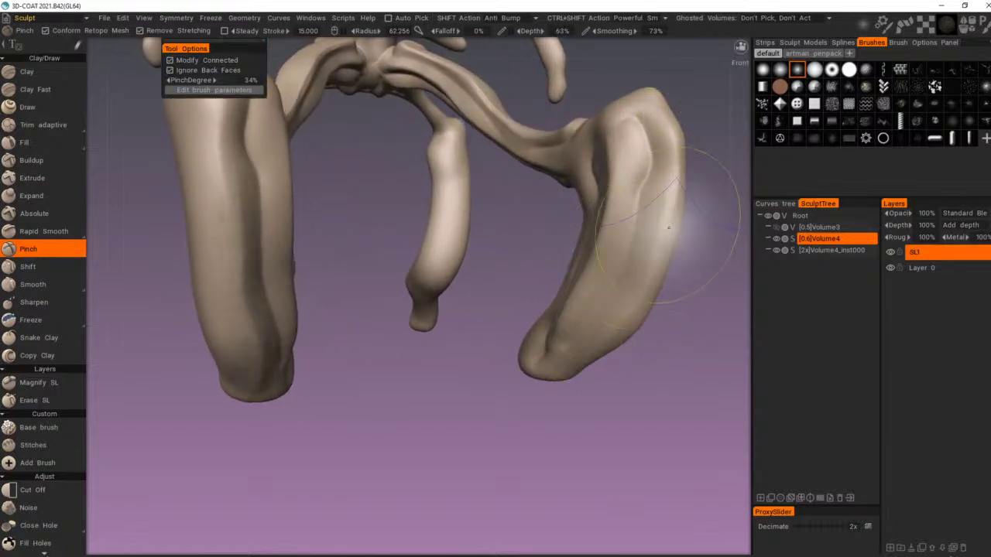
Step: Undo the trial Pinch stroke down the lower leg and pinch its end near the foot with a 62.256 brush radius at 63% depth
left_click_drag(626, 150, 586, 329)
key("ctrl+z")
key("ctrl+z")
mouse_move(595, 285)
left_mouse_down()
mouse_move(571, 328)
mouse_move(583, 329)
mouse_move(545, 368)
left_mouse_up()
right_click_drag(468, 384, 429, 398)
left_click_drag(429, 398, 374, 350)
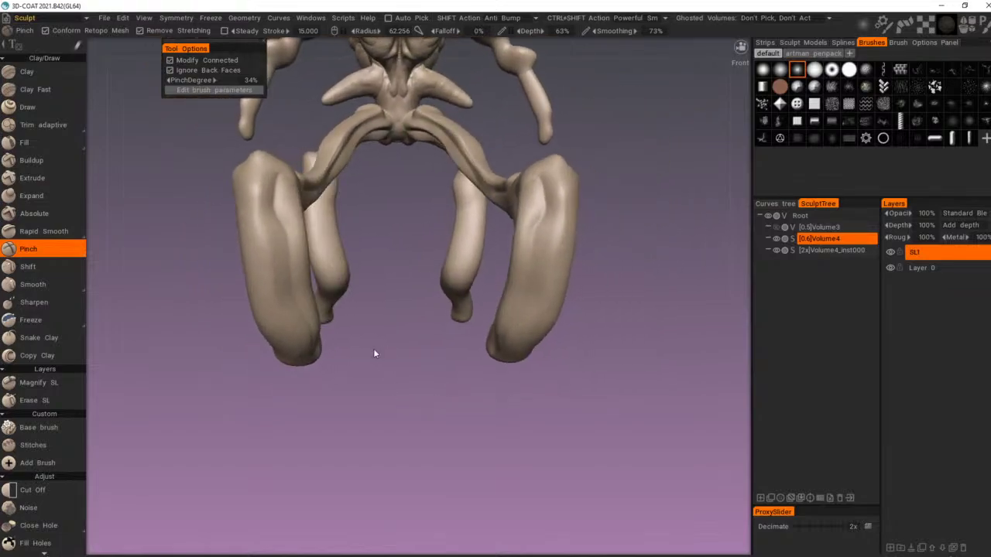
Step: Pinch broadly along the bulky lower legs seen from behind with a 76.083 brush radius
right_click_drag(271, 176, 287, 178)
mouse_move(291, 198)
left_mouse_down()
mouse_move(313, 339)
mouse_move(415, 330)
mouse_move(478, 308)
left_mouse_up()
left_click_drag(425, 205, 374, 341)
mouse_move(406, 250)
left_mouse_down()
mouse_move(386, 328)
mouse_move(427, 168)
left_mouse_up()
mouse_move(422, 267)
left_mouse_down("alt")
mouse_move(394, 281)
mouse_move(353, 336)
mouse_move(281, 353)
left_mouse_up("alt")
right_click_drag(281, 353, 306, 412, "alt")
left_click_drag(307, 413, 474, 386, "alt")
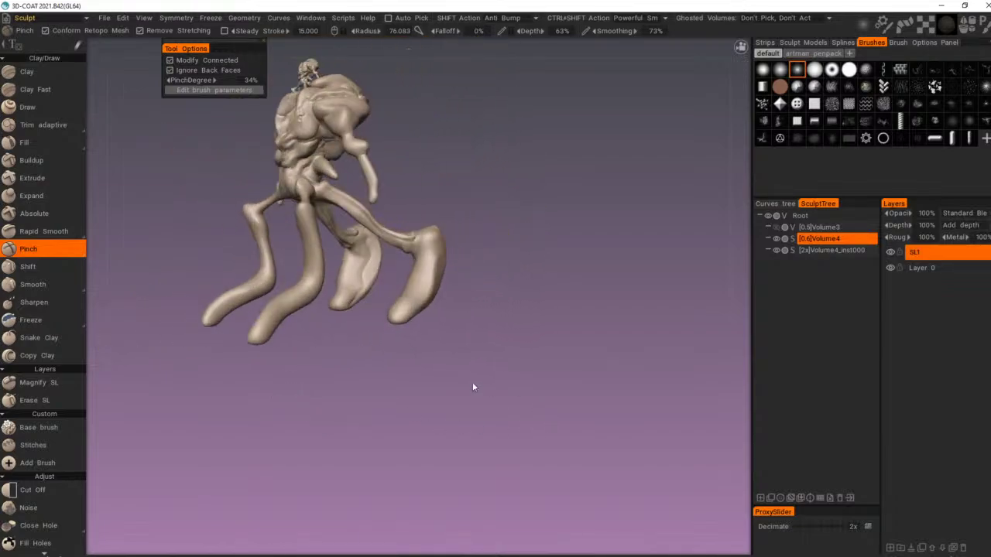
Step: Pinch the slender face-side legs from the top joint to the bend with a 49.119 brush radius, forming broader shins
mouse_move(396, 405)
left_mouse_down("alt")
mouse_move(460, 397)
mouse_move(562, 403)
mouse_move(534, 405)
mouse_move(514, 392)
left_mouse_up("alt")
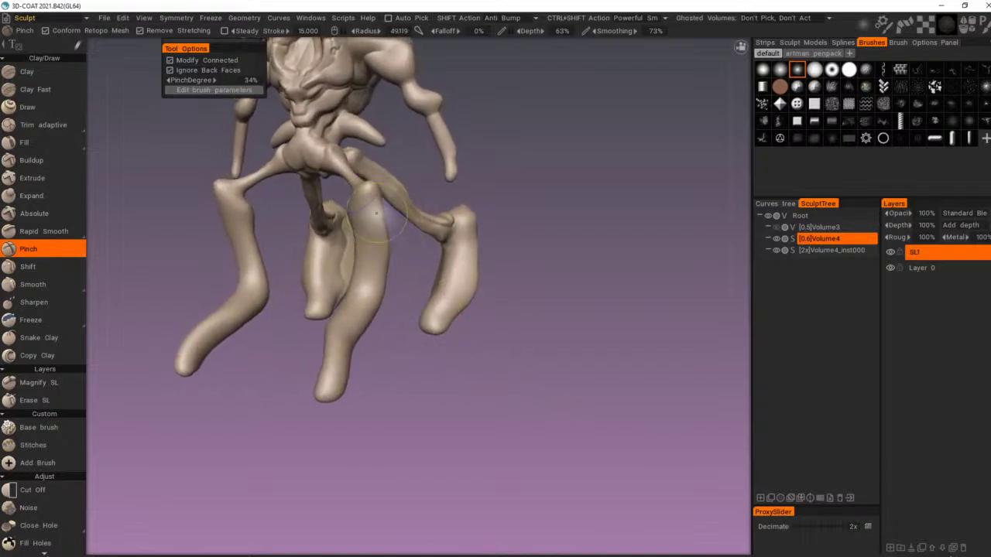
mouse_move(377, 213)
left_mouse_down()
mouse_move(378, 290)
mouse_move(436, 316)
left_mouse_up()
mouse_move(408, 219)
left_mouse_down()
mouse_move(411, 311)
mouse_move(488, 319)
left_mouse_up()
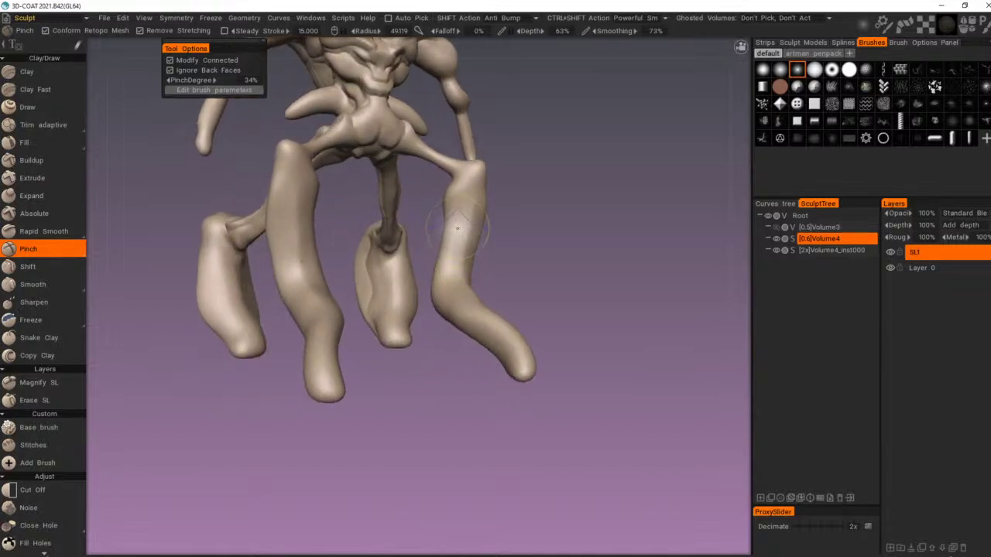
mouse_move(449, 213)
left_mouse_down()
mouse_move(442, 262)
mouse_move(444, 211)
left_mouse_up()
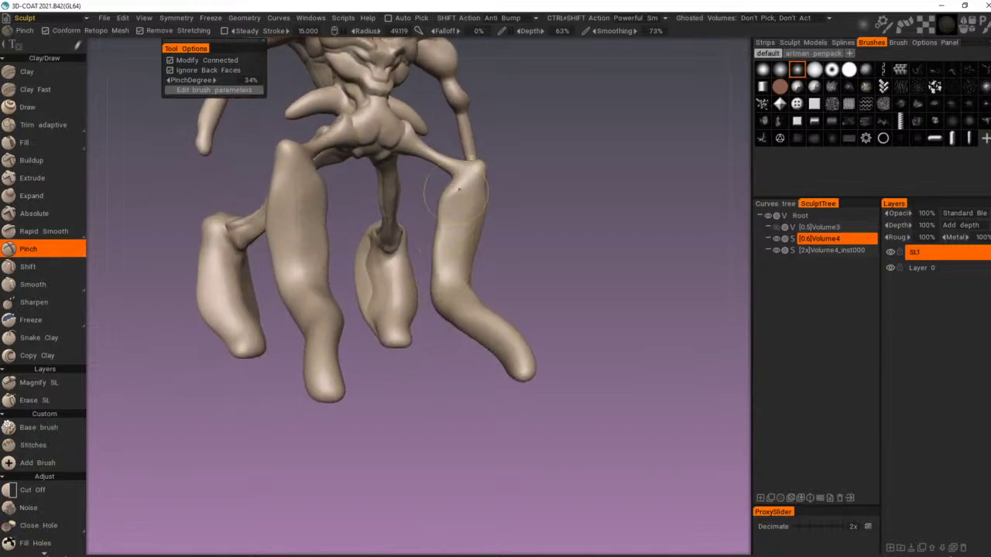
mouse_move(505, 235)
left_mouse_down()
mouse_move(459, 225)
mouse_move(329, 237)
mouse_move(339, 203)
left_mouse_up()
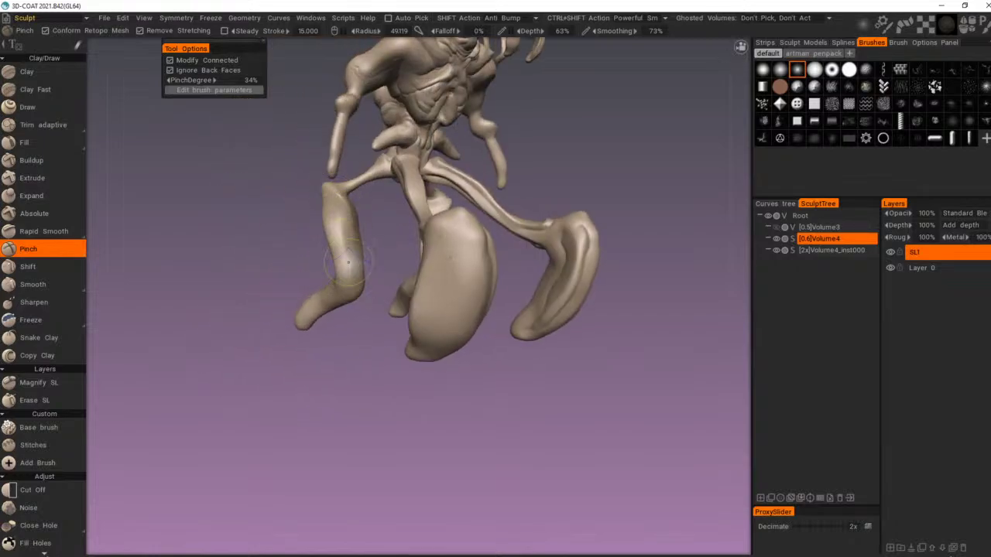
left_click_drag(375, 280, 305, 333)
mouse_move(478, 322)
left_mouse_down()
mouse_move(536, 316)
mouse_move(287, 356)
left_mouse_up()
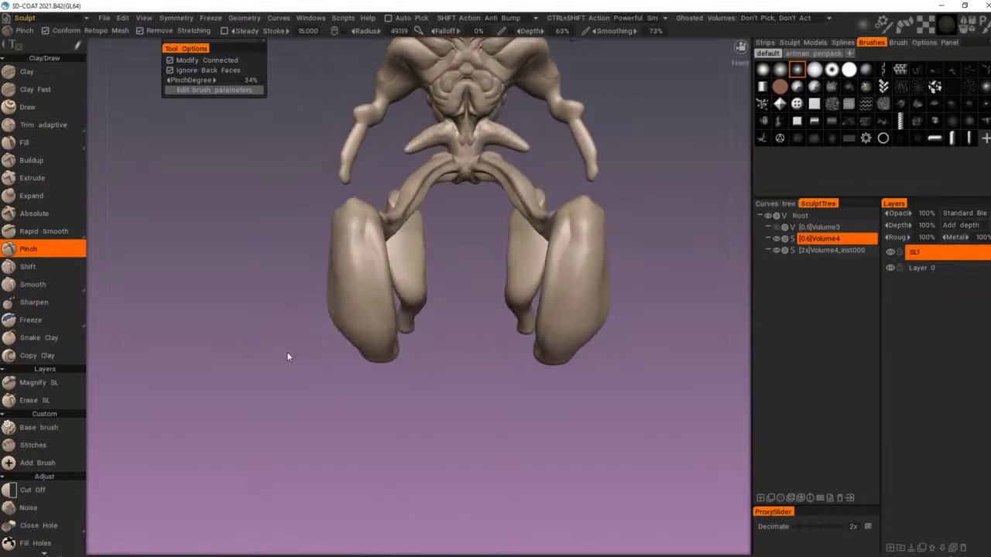
Step: Build out the face-side shins further with Pinch strokes, shaping a lengthwise ridge between wide, flattened planes
mouse_move(479, 290)
left_mouse_down()
mouse_move(442, 266)
mouse_move(434, 242)
mouse_move(442, 288)
left_mouse_up()
left_click_drag(435, 236, 446, 309)
mouse_move(430, 217)
right_mouse_down()
mouse_move(453, 260)
mouse_move(369, 290)
mouse_move(434, 299)
mouse_move(447, 291)
right_mouse_up()
left_click_drag(448, 291, 418, 275)
mouse_move(452, 224)
left_mouse_down()
mouse_move(449, 313)
mouse_move(454, 217)
mouse_move(462, 331)
mouse_move(489, 320)
mouse_move(474, 322)
left_mouse_up()
left_click_drag(294, 252, 315, 362)
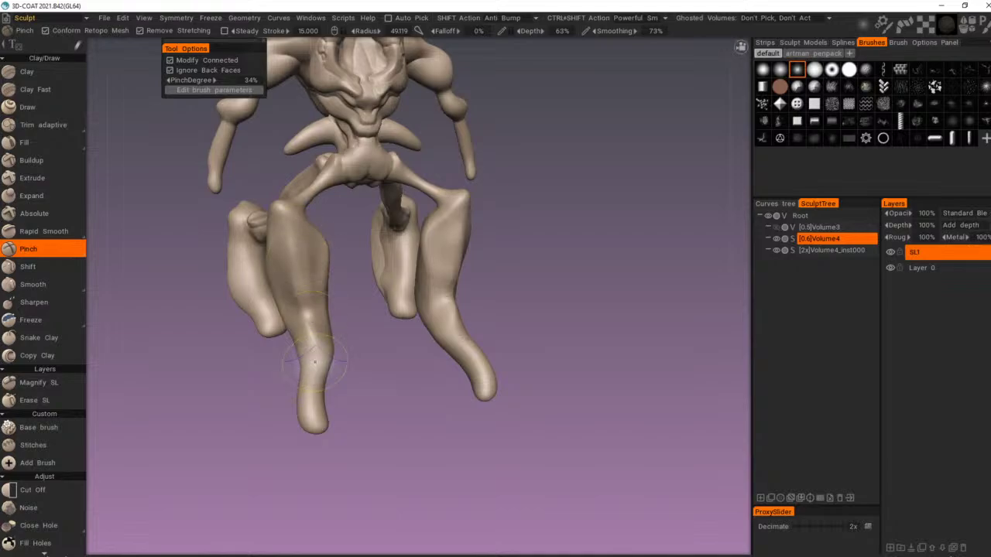
Step: Pinch the lower bend and foot of the face-side leg into a narrowed ankle and a broad, rounded foot
right_click_drag(360, 354, 368, 328)
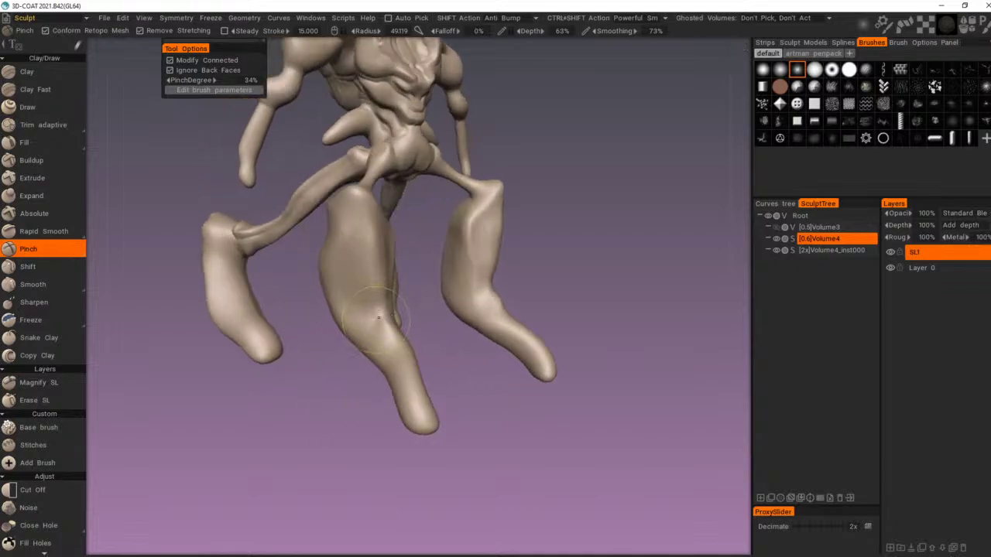
right_click_drag(418, 372, 415, 347)
mouse_move(414, 349)
left_mouse_down()
mouse_move(418, 411)
mouse_move(420, 379)
mouse_move(416, 395)
left_mouse_up()
mouse_move(416, 395)
right_mouse_down()
mouse_move(481, 404)
mouse_move(510, 330)
right_mouse_up()
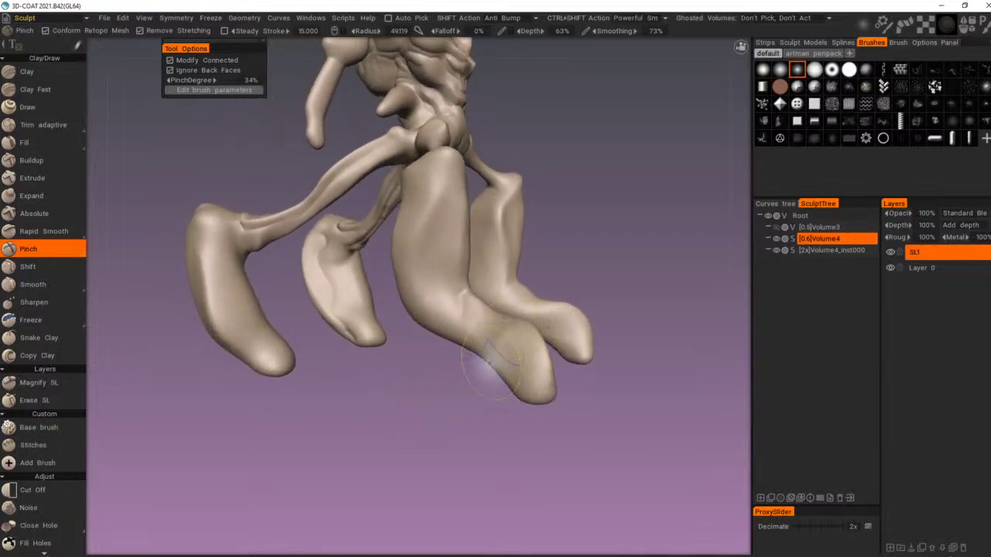
right_click_drag(490, 362, 516, 367)
mouse_move(604, 347)
right_mouse_down()
mouse_move(443, 363)
mouse_move(531, 354)
mouse_move(497, 336)
right_mouse_up()
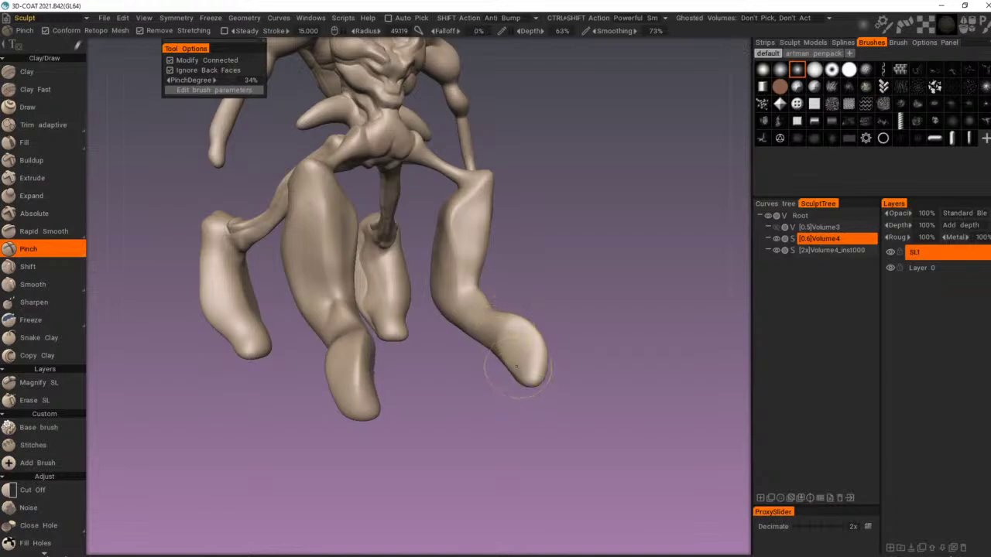
mouse_move(516, 366)
left_mouse_down()
mouse_move(505, 364)
mouse_move(526, 377)
left_mouse_up()
mouse_move(514, 323)
right_mouse_down()
mouse_move(531, 347)
mouse_move(347, 374)
right_mouse_up()
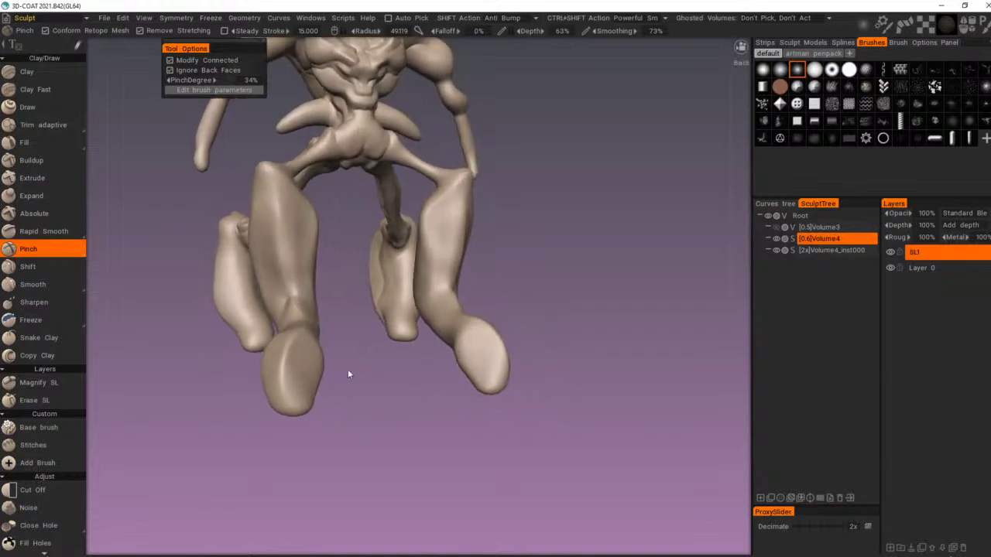
mouse_move(305, 410)
left_mouse_down()
mouse_move(292, 405)
mouse_move(301, 398)
left_mouse_up()
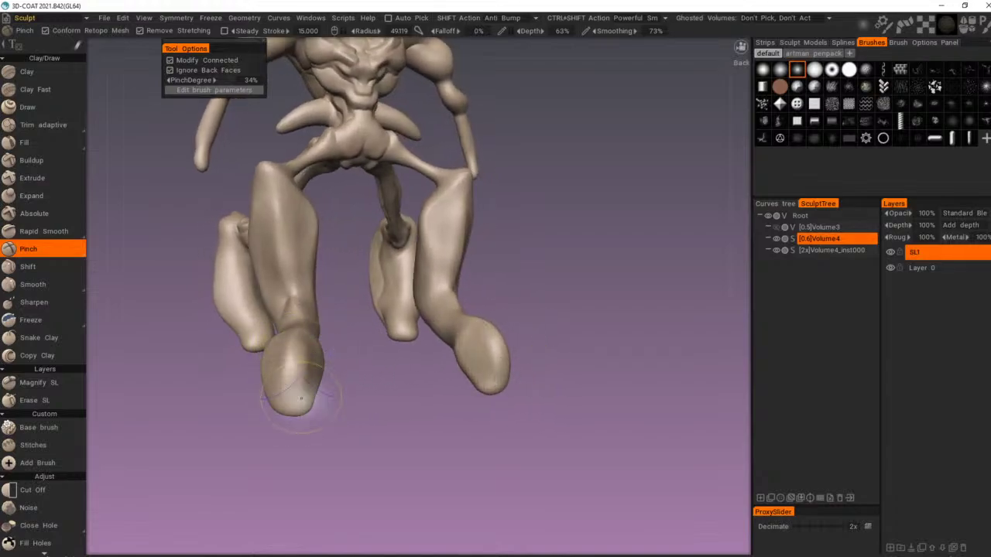
mouse_move(301, 398)
right_mouse_down()
mouse_move(469, 420)
mouse_move(559, 409)
mouse_move(568, 381)
right_mouse_up()
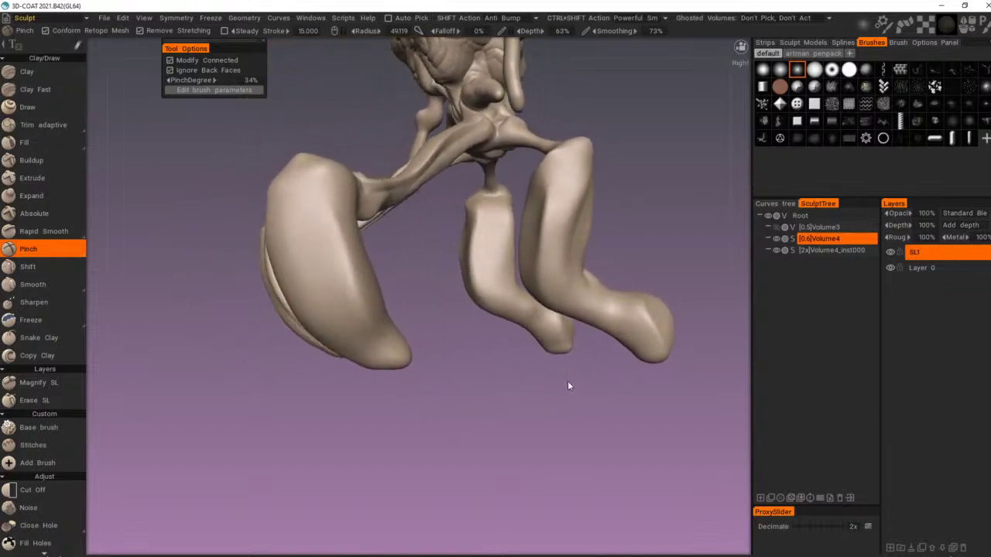
Step: Pinch a crease around the bend between shin and foot of the face-side leg with a 24.725 brush radius
left_click_drag(568, 380, 516, 399)
right_click_drag(516, 398, 546, 405)
left_click_drag(546, 405, 570, 363)
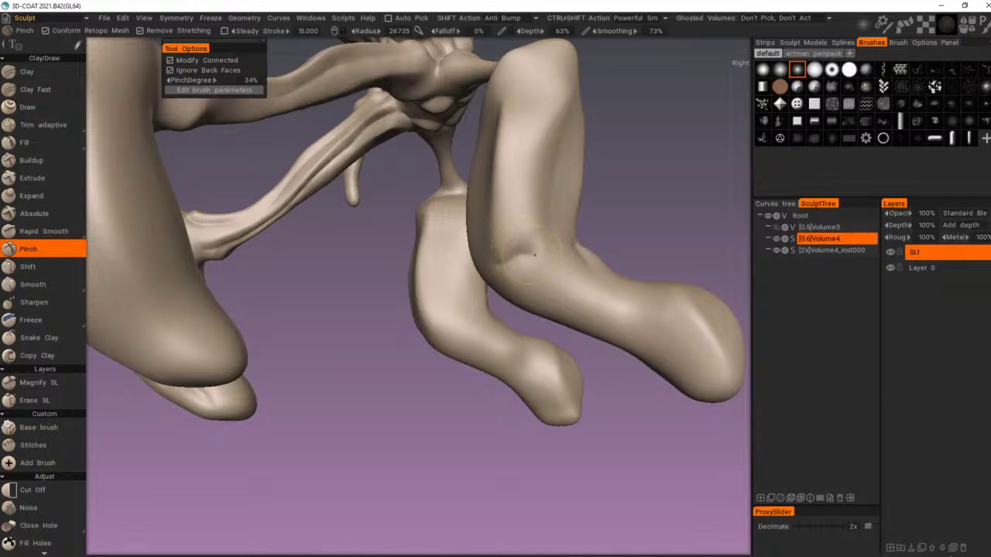
left_click_drag(511, 259, 526, 274, "alt")
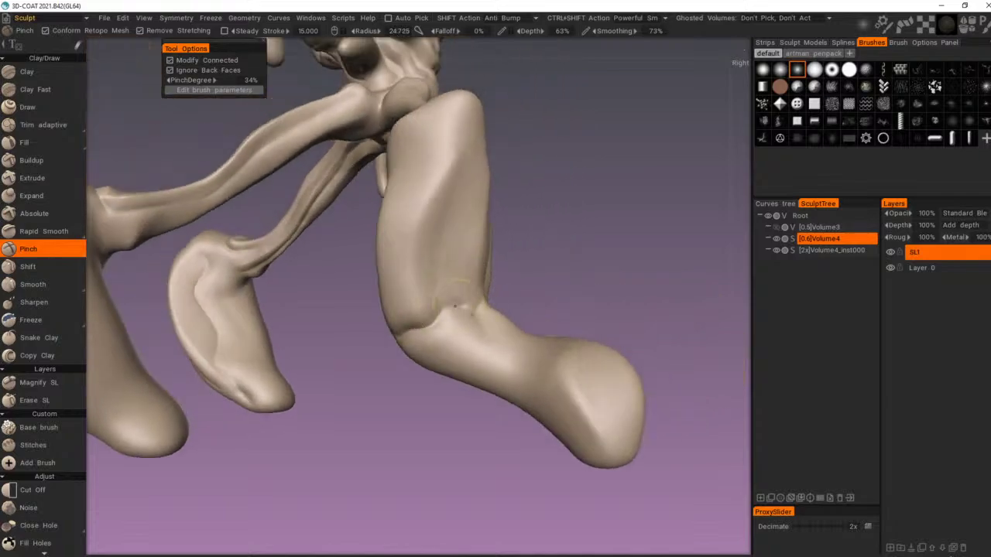
right_click_drag(483, 310, 620, 267)
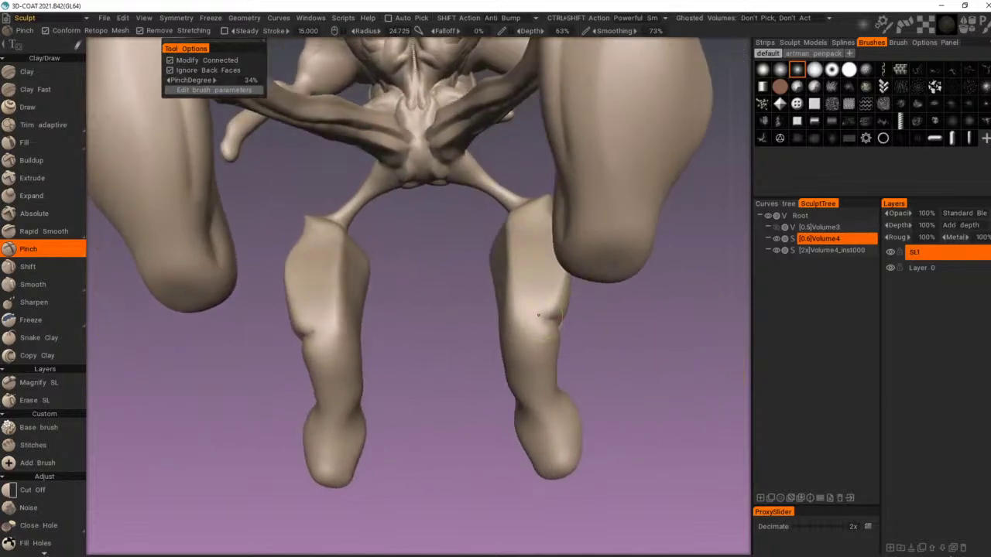
right_click_drag(542, 323, 426, 392)
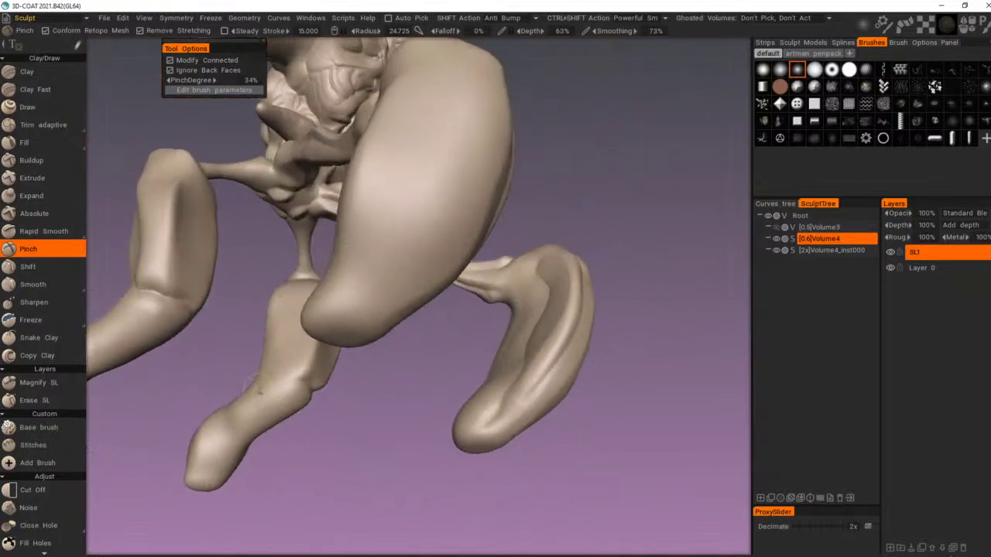
left_click_drag(271, 392, 455, 442, "alt")
scroll(300, 389, "down", 5)
right_click_drag(456, 445, 345, 329)
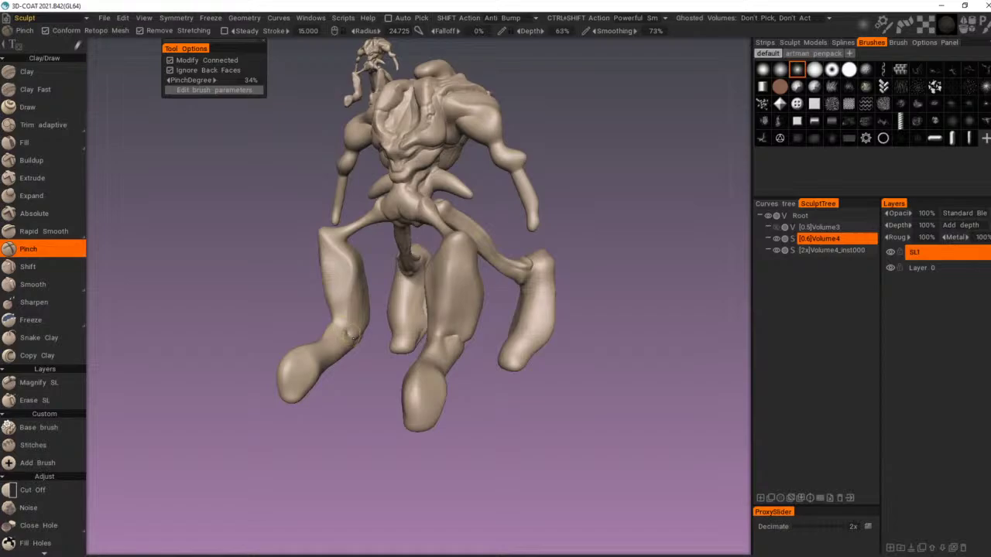
Step: Sharpen the crease across the front of the ankle bend with a 15.207 Pinch radius
left_click_drag(357, 349, 400, 367)
right_click_drag(428, 378, 442, 415)
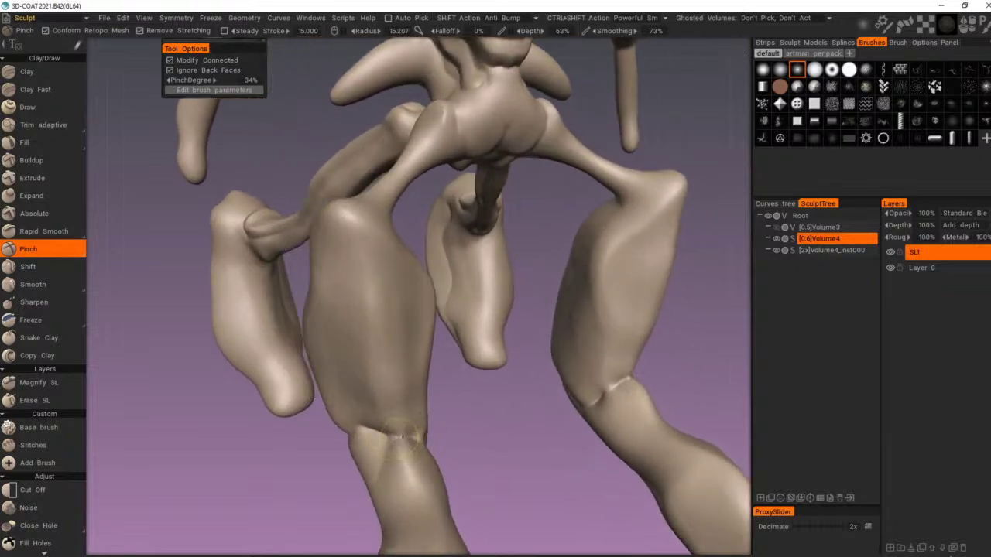
mouse_move(440, 449)
left_mouse_down()
mouse_move(411, 440)
mouse_move(411, 464)
mouse_move(399, 466)
mouse_move(447, 419)
left_mouse_up()
mouse_move(391, 435)
left_mouse_down()
mouse_move(432, 449)
mouse_move(483, 417)
left_mouse_up()
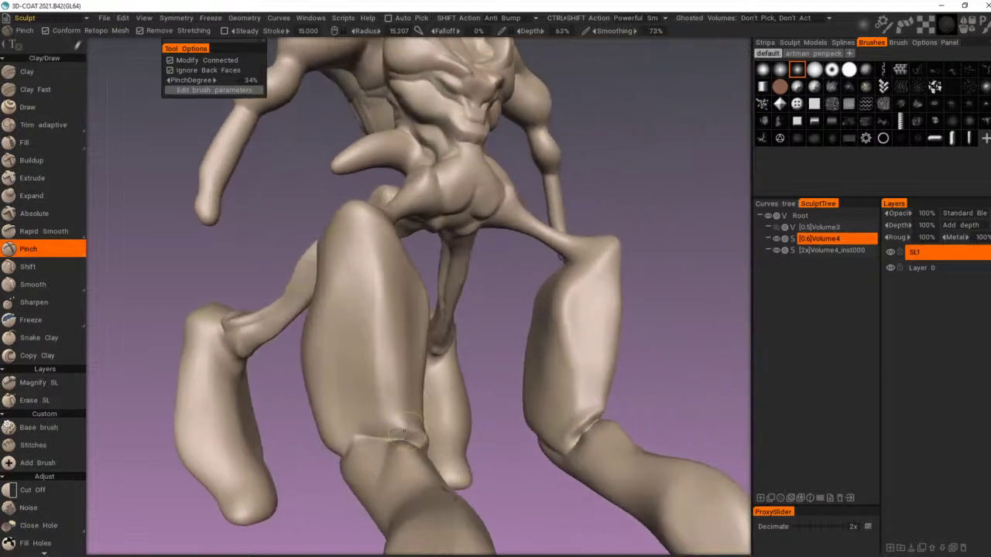
Step: Pinch long grooves down the face-side shin into the ankle crease with brush radii of 15.207, 13.158 and 18.435
mouse_move(379, 298)
left_mouse_down()
mouse_move(395, 431)
mouse_move(411, 403)
left_mouse_up()
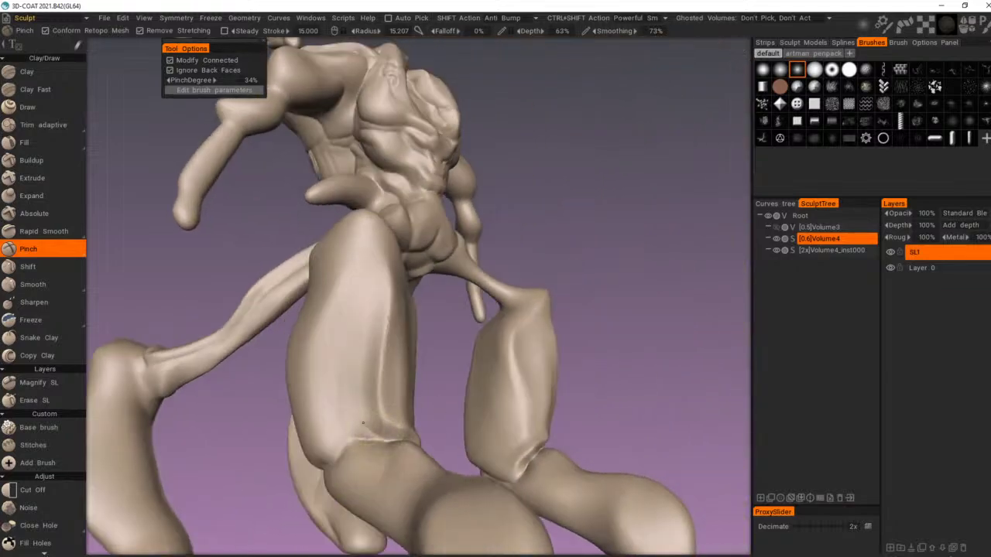
left_click_drag(382, 440, 399, 428, "alt")
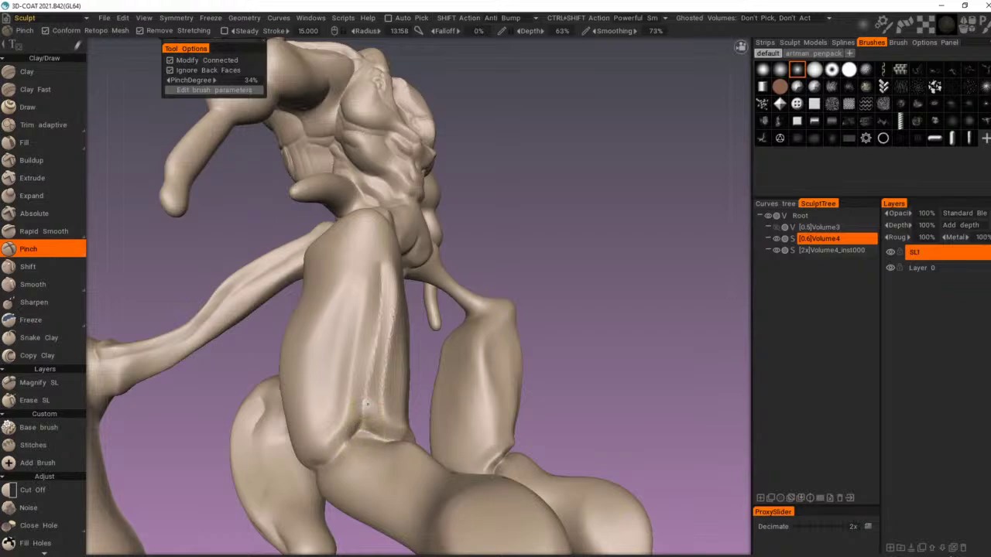
mouse_move(335, 460)
left_mouse_down("alt")
mouse_move(388, 418)
mouse_move(386, 403)
left_mouse_up("alt")
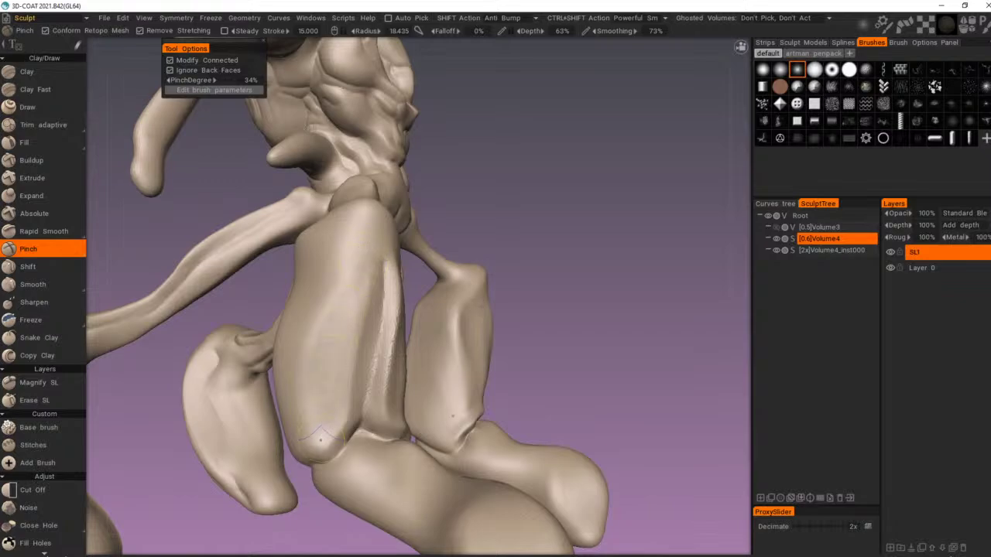
mouse_move(358, 259)
left_mouse_down("alt")
mouse_move(463, 326)
mouse_move(378, 342)
mouse_move(378, 224)
mouse_move(373, 267)
left_mouse_up("alt")
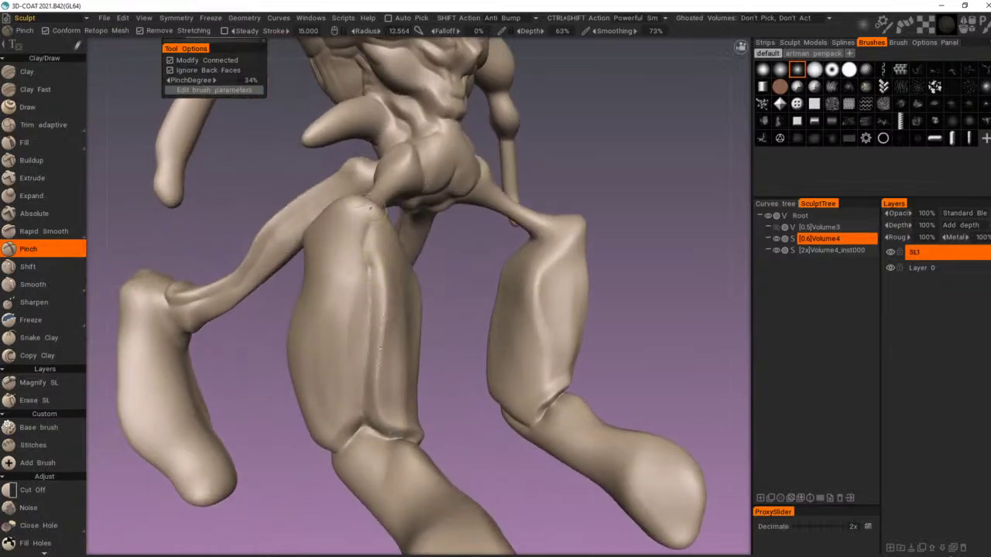
Step: Pinch curved creases around the top joint of the face-side leg with a 12.564 brush radius
mouse_move(363, 199)
left_mouse_down("alt")
mouse_move(375, 242)
mouse_move(412, 267)
mouse_move(414, 293)
mouse_move(423, 280)
left_mouse_up("alt")
left_click_drag(288, 302, 317, 348, "alt")
left_click_drag(388, 357, 313, 357)
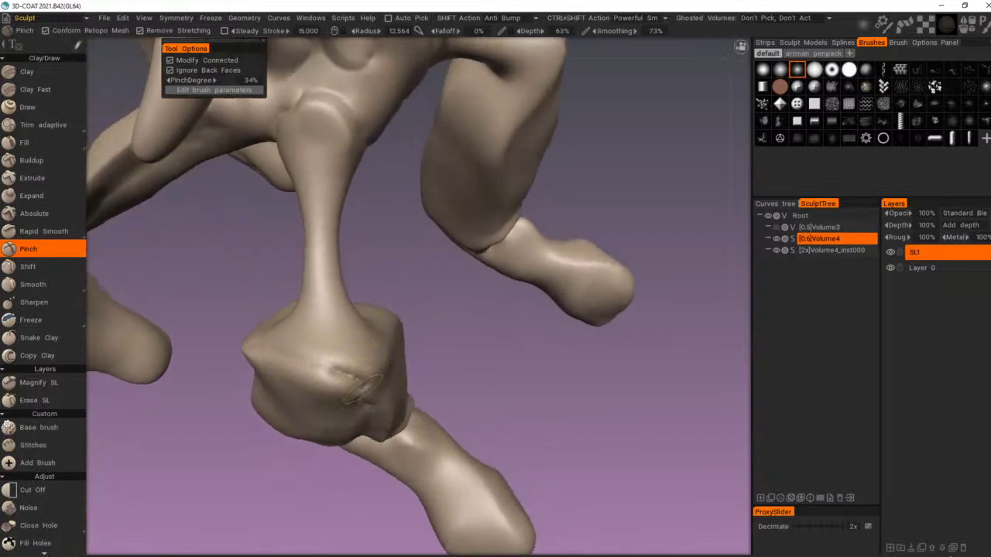
left_click_drag(362, 388, 451, 373, "alt")
left_click_drag(394, 334, 268, 395)
mouse_move(271, 395)
left_mouse_down("alt")
mouse_move(404, 348)
mouse_move(408, 331)
left_mouse_up("alt")
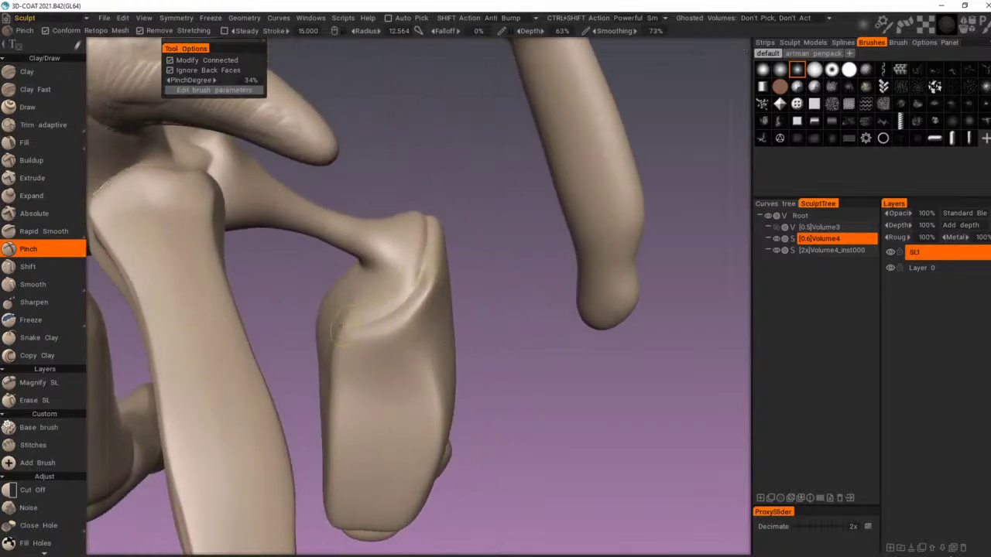
left_click_drag(338, 329, 422, 266)
Step: Deepen the long grooves on both sides of the face-side shin, from the top joint down to the ankle crease
mouse_move(357, 330)
left_mouse_down("alt")
mouse_move(457, 295)
mouse_move(466, 271)
mouse_move(439, 472)
left_mouse_up("alt")
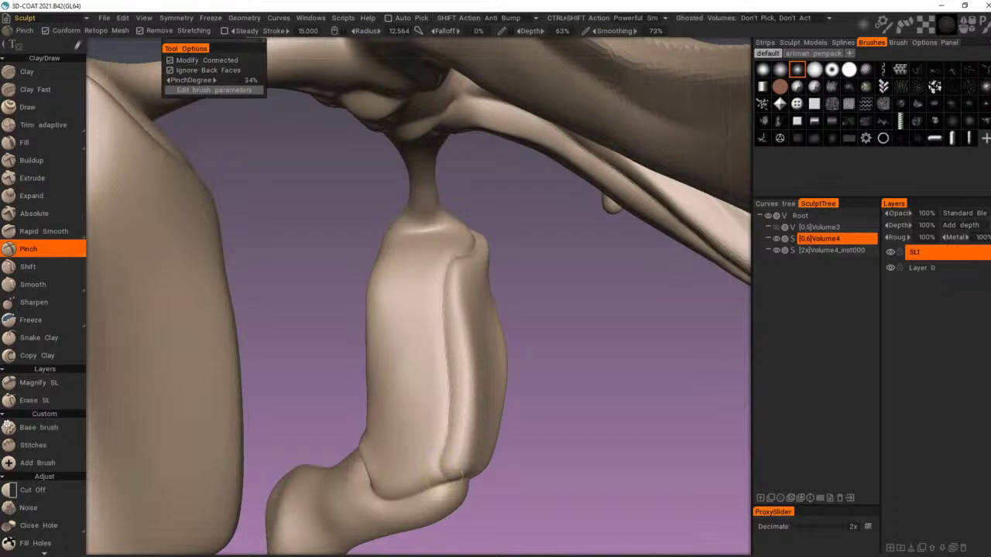
left_click_drag(453, 257, 449, 429)
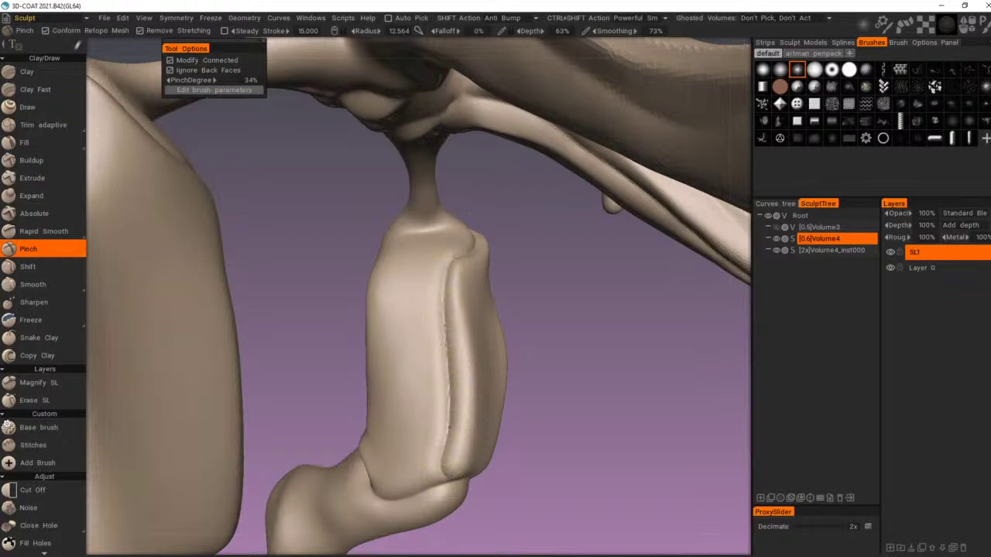
mouse_move(451, 483)
left_mouse_down("alt")
mouse_move(581, 528)
mouse_move(495, 407)
left_mouse_up("alt")
mouse_move(358, 222)
left_mouse_down()
mouse_move(431, 290)
mouse_move(427, 262)
mouse_move(422, 425)
left_mouse_up()
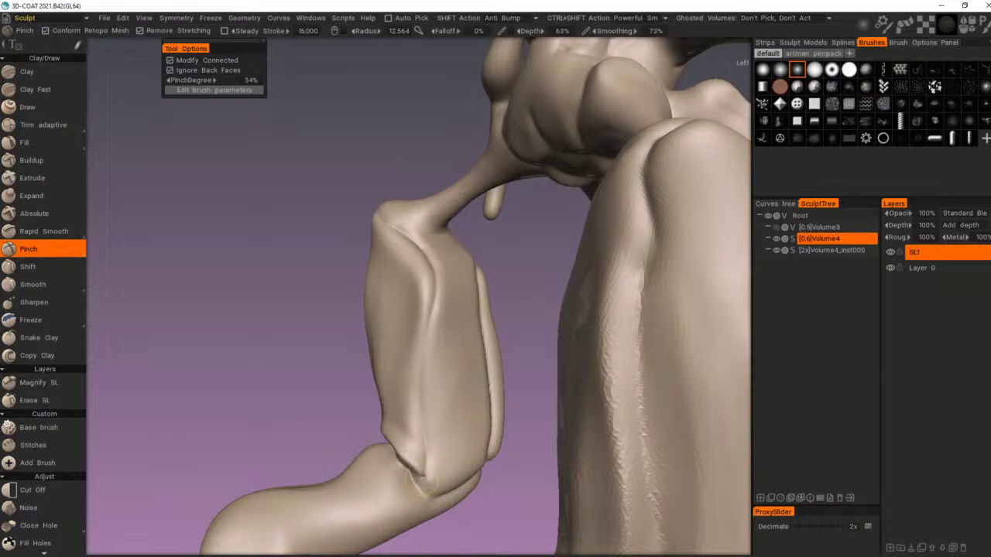
mouse_move(434, 276)
left_mouse_down()
mouse_move(420, 377)
mouse_move(422, 477)
left_mouse_up()
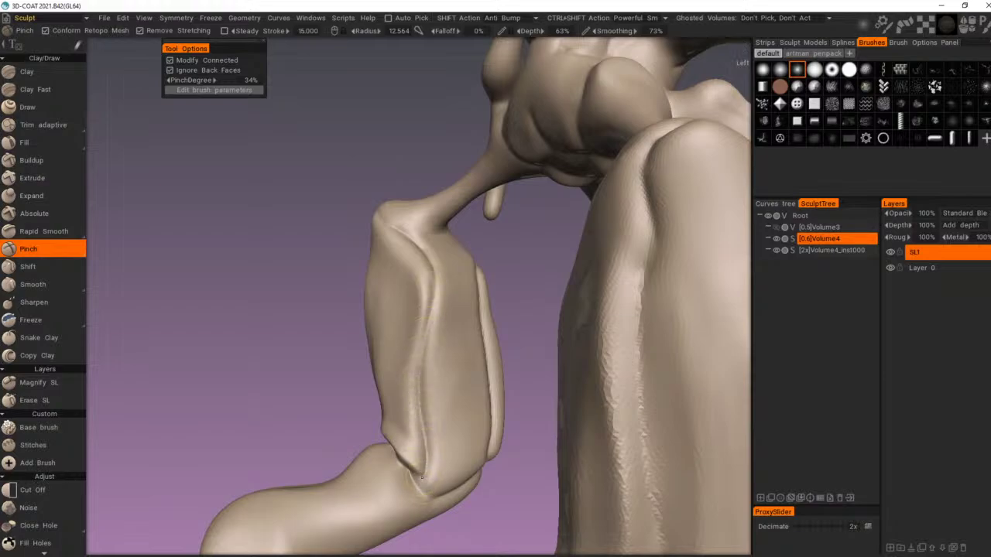
Step: Pinch a crease across the shin just below the top joint and hollow the surface beneath it with a 20.048 brush radius
mouse_move(442, 411)
left_mouse_down("alt")
mouse_move(438, 452)
mouse_move(440, 359)
left_mouse_up("alt")
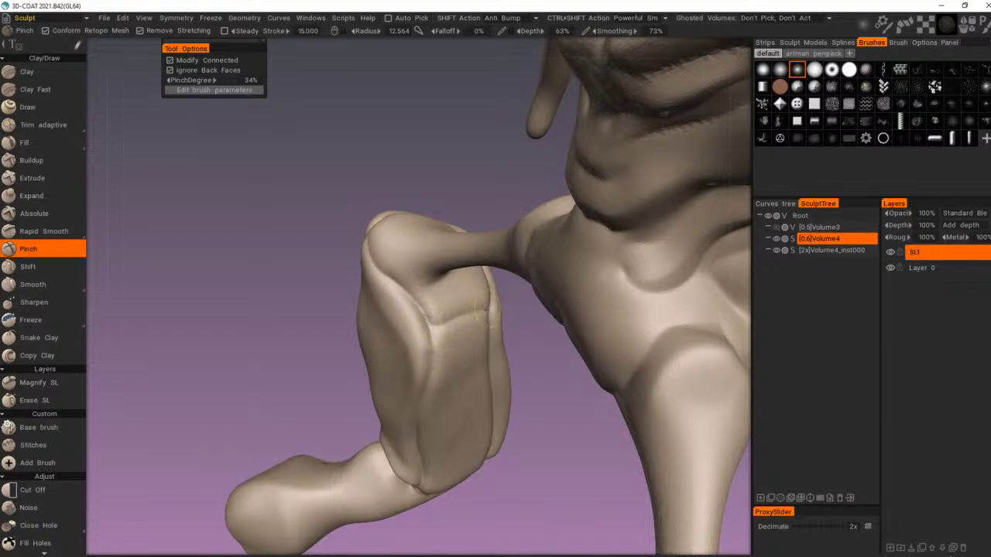
right_click_drag(449, 334, 457, 334)
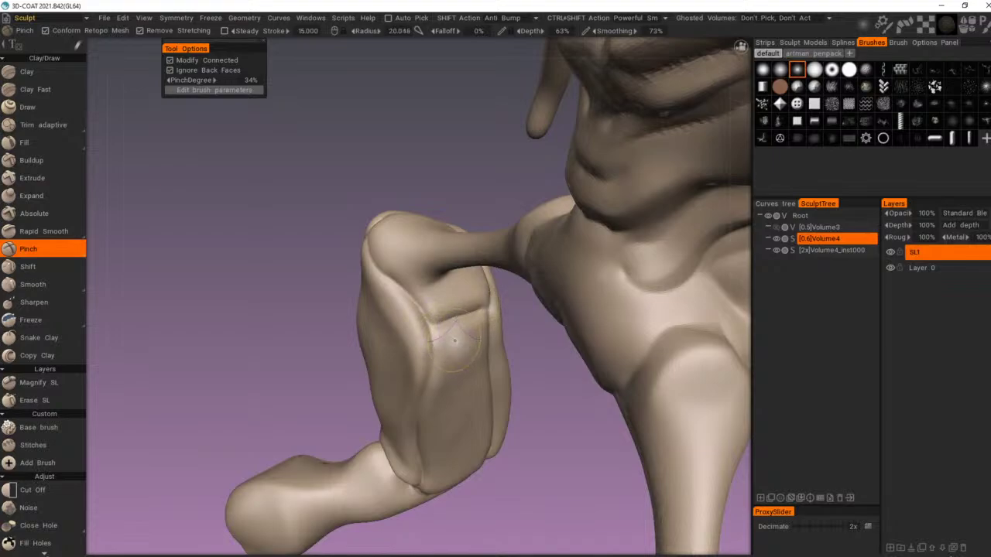
mouse_move(455, 341)
left_mouse_down()
mouse_move(488, 331)
mouse_move(457, 342)
left_mouse_up()
mouse_move(491, 373)
left_mouse_down("alt")
mouse_move(400, 324)
mouse_move(434, 315)
mouse_move(440, 291)
mouse_move(455, 361)
left_mouse_up("alt")
mouse_move(455, 362)
left_mouse_down("alt")
mouse_move(471, 375)
mouse_move(372, 387)
mouse_move(348, 332)
left_mouse_up("alt")
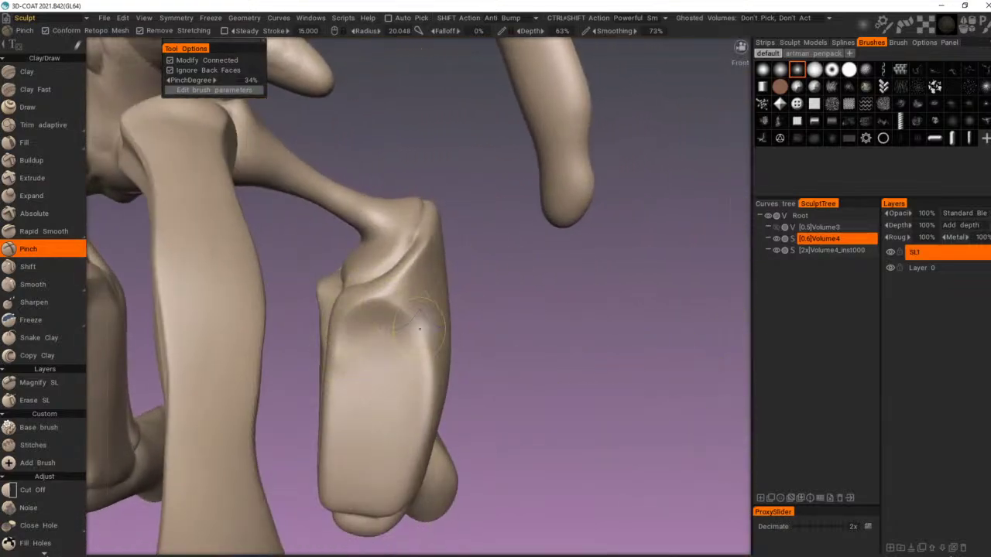
mouse_move(422, 328)
left_mouse_down("alt")
mouse_move(363, 339)
mouse_move(288, 316)
left_mouse_up("alt")
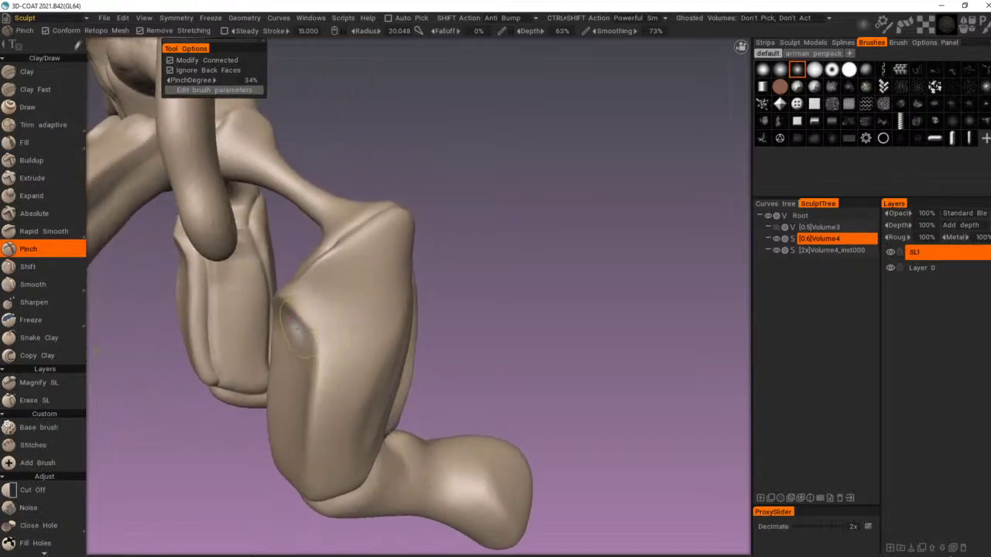
Step: Pinch a deep hollow and a long groove down the outer side of the shin, using a 29.851 brush radius
right_click_drag(288, 316, 301, 321)
left_click_drag(297, 320, 302, 371)
left_click_drag(327, 444, 365, 418, "alt")
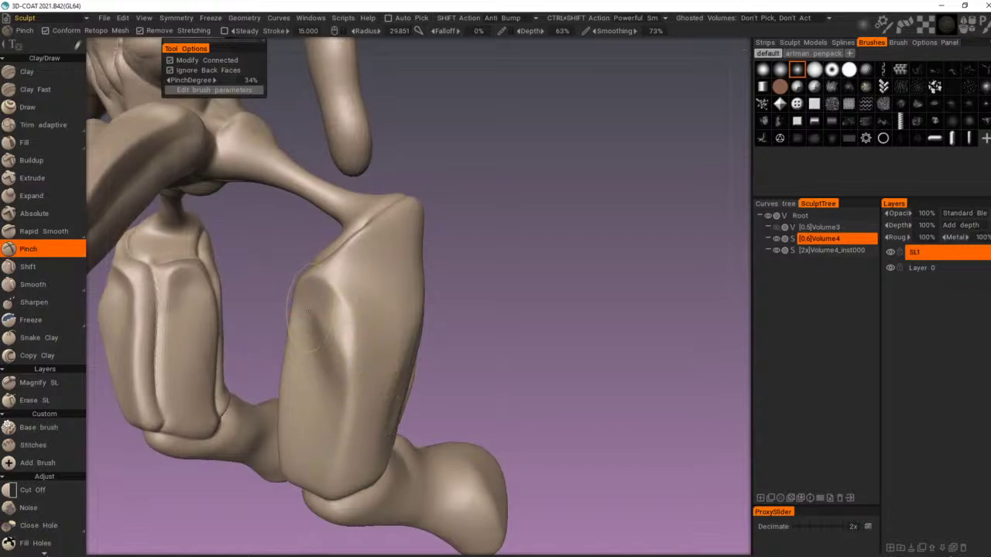
mouse_move(304, 310)
left_mouse_down()
mouse_move(328, 434)
mouse_move(315, 391)
left_mouse_up()
left_click_drag(319, 339, 348, 453)
left_click_drag(393, 350, 339, 371, "alt")
Step: Pinch diagonal grooves across the upper shin below the top joint, with brush radii up to 29.833
right_click_drag(323, 324, 310, 321)
left_click_drag(311, 292, 349, 361)
right_click_drag(322, 288, 334, 286)
left_click_drag(333, 292, 367, 359)
mouse_move(344, 274)
left_mouse_down()
mouse_move(360, 331)
mouse_move(375, 327)
mouse_move(369, 387)
mouse_move(384, 398)
mouse_move(397, 387)
left_mouse_up()
left_click_drag(326, 243, 349, 311)
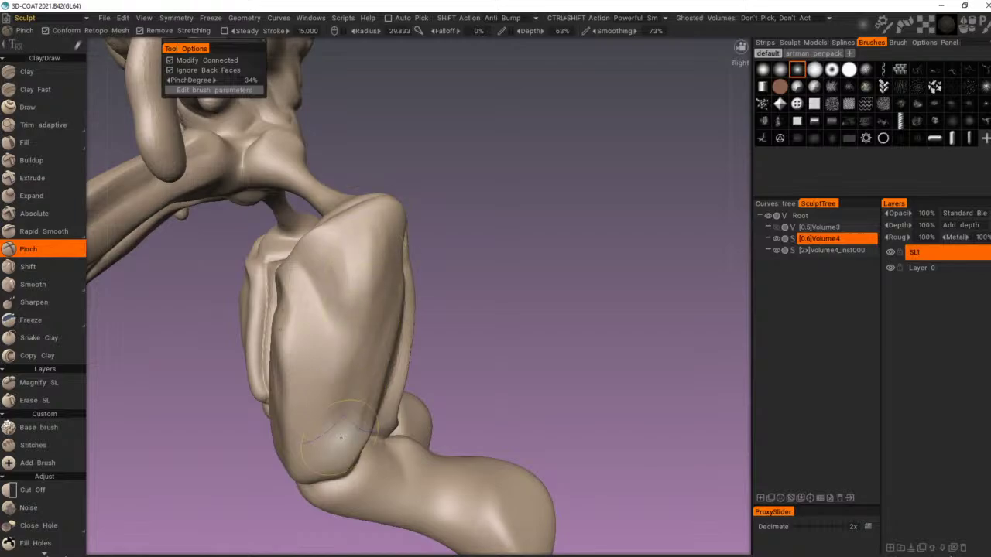
Step: Deepen the long groove down the face-side shin toward the ankle with an 18.865 brush radius
left_click_drag(338, 441, 347, 362, "alt")
mouse_move(365, 280)
left_mouse_down("alt")
mouse_move(345, 289)
mouse_move(373, 247)
mouse_move(320, 308)
left_mouse_up("alt")
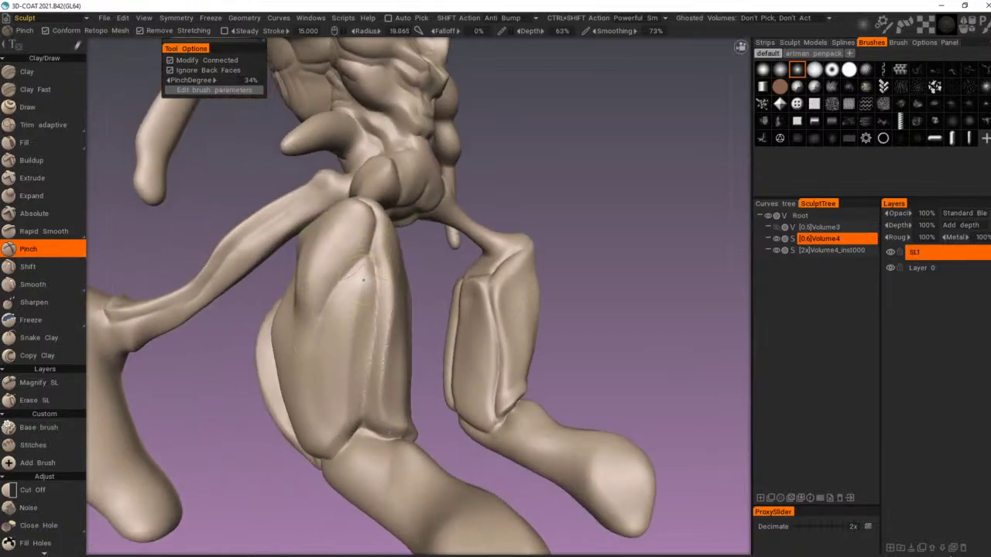
mouse_move(364, 280)
left_mouse_down()
mouse_move(350, 379)
mouse_move(343, 370)
mouse_move(357, 313)
mouse_move(369, 333)
mouse_move(368, 414)
left_mouse_up()
left_click_drag(413, 350, 367, 348, "alt")
right_click_drag(367, 347, 312, 397, "alt")
left_click_drag(312, 397, 486, 384, "alt")
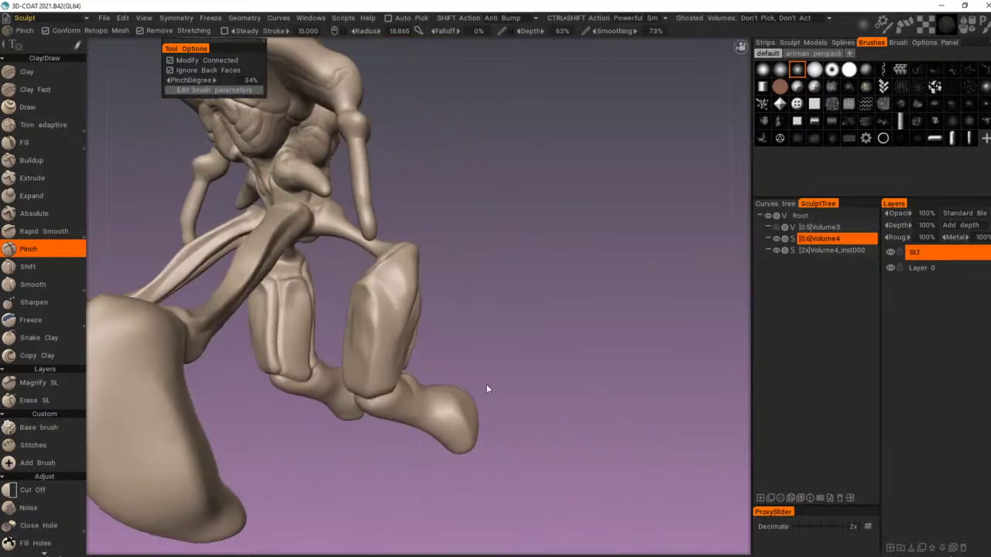
Step: Pinch a crease across the top of the foot where the ankle segment meets the rounded tip, enlarging the brush radius to 38.122
right_click_drag(486, 384, 405, 397, "alt")
left_click_drag(406, 398, 525, 369, "alt")
right_click_drag(524, 369, 399, 404, "alt")
mouse_move(399, 404)
left_mouse_down("alt")
mouse_move(593, 418)
mouse_move(648, 444)
mouse_move(524, 416)
mouse_move(560, 365)
left_mouse_up("alt")
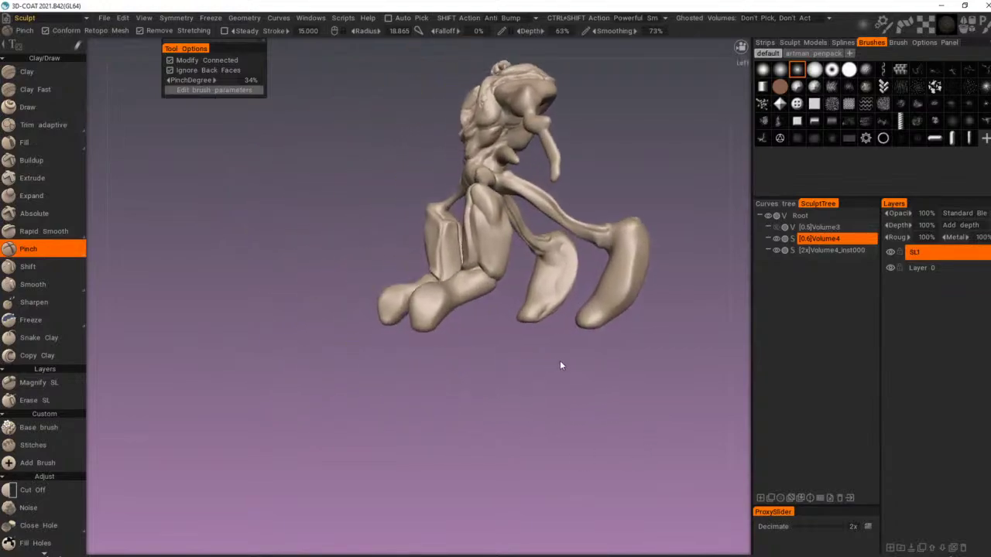
right_click_drag(561, 363, 612, 403, "alt")
left_click_drag(612, 403, 674, 393, "alt")
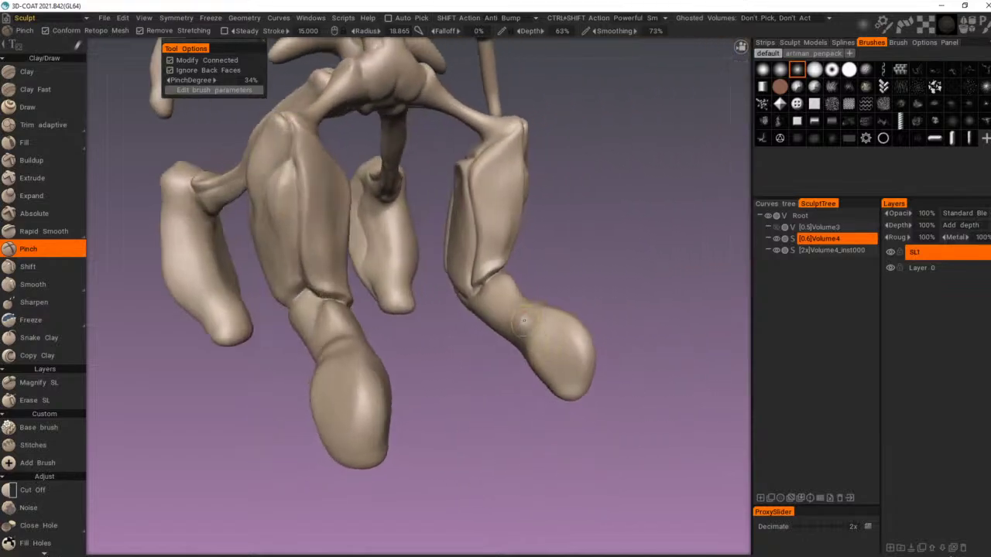
left_click_drag(528, 309, 523, 354)
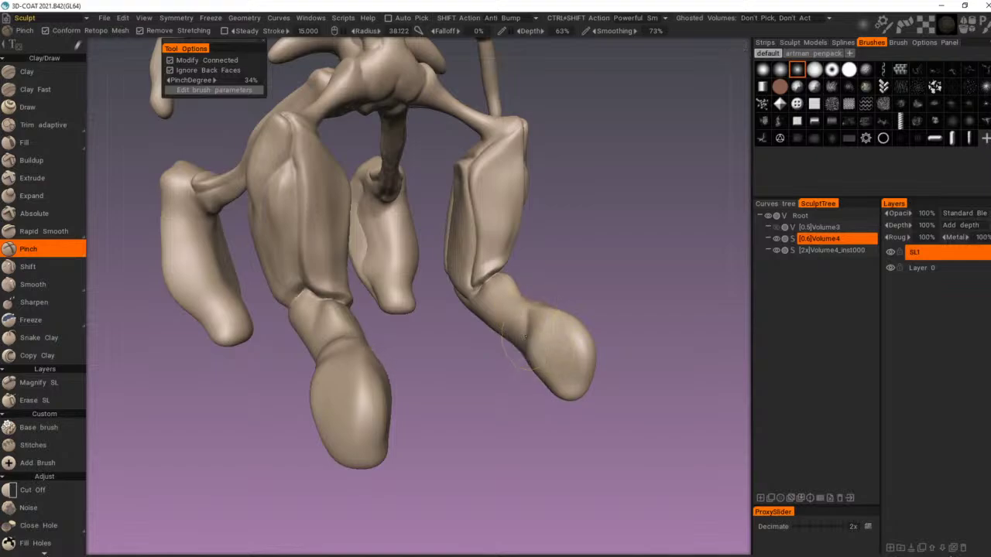
mouse_move(528, 334)
left_mouse_down("alt")
mouse_move(579, 334)
mouse_move(597, 402)
left_mouse_up("alt")
mouse_move(563, 335)
left_mouse_down()
mouse_move(600, 414)
mouse_move(570, 396)
left_mouse_up()
Step: Shape the ankle segment between the shin crease and the foot with broad Pinch strokes at a 38.122 brush radius
middle_click_drag(570, 395, 496, 392, "alt")
right_click_drag(496, 391, 531, 343, "alt")
left_click_drag(531, 343, 520, 347)
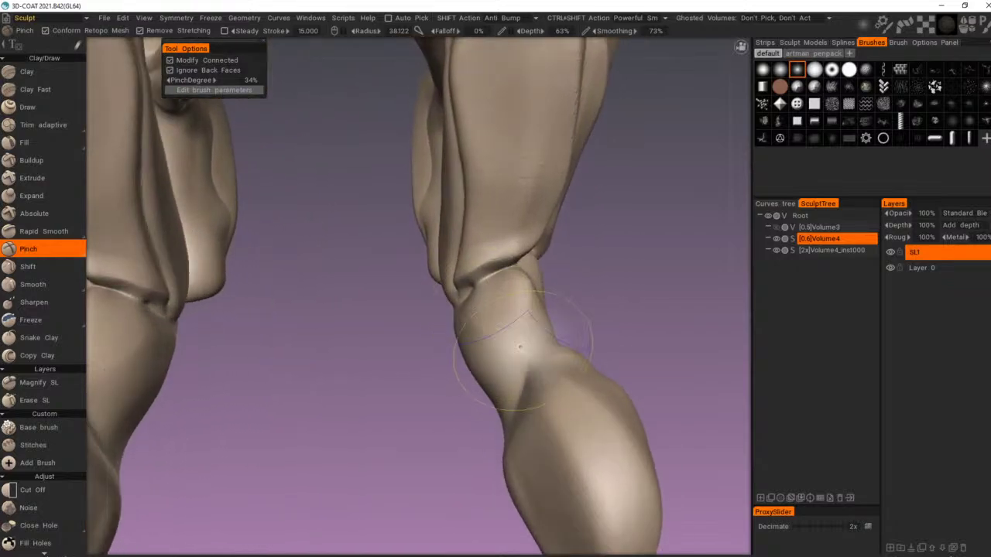
mouse_move(484, 319)
left_mouse_down()
mouse_move(522, 338)
mouse_move(526, 383)
left_mouse_up()
mouse_move(522, 297)
left_mouse_down()
mouse_move(542, 382)
mouse_move(586, 328)
mouse_move(480, 332)
left_mouse_up()
right_click_drag(455, 358, 428, 359)
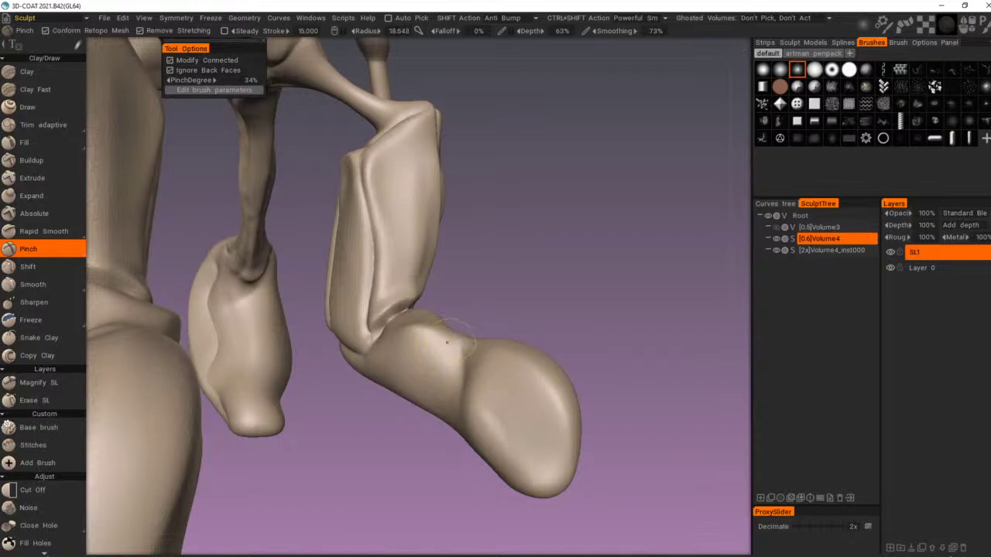
Step: Pinch folds around the side of the foot behind its rounded tip, starting with an 18.548 brush radius
left_click_drag(447, 343, 458, 412)
right_click_drag(457, 379, 477, 375, "alt")
left_click_drag(477, 374, 497, 348, "alt")
mouse_move(498, 346)
left_mouse_down()
mouse_move(522, 347)
mouse_move(513, 390)
left_mouse_up()
mouse_move(518, 325)
left_mouse_down()
mouse_move(522, 378)
mouse_move(593, 365)
mouse_move(554, 407)
mouse_move(471, 444)
mouse_move(558, 352)
mouse_move(572, 424)
mouse_move(599, 474)
left_mouse_up()
left_click_drag(538, 362, 584, 452)
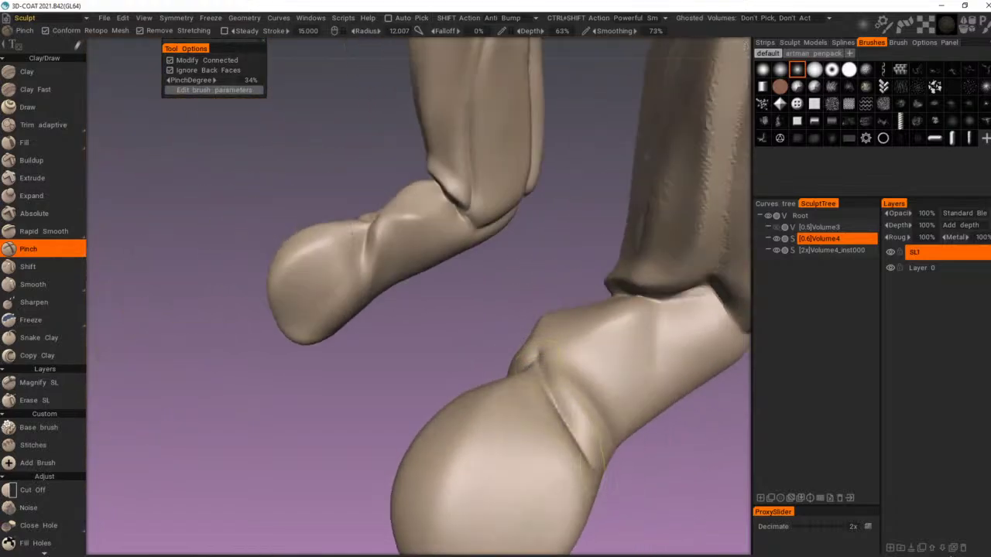
Step: Sharpen the crease around the side of the foot behind the tip with a 12.007 brush radius
left_click_drag(548, 353, 594, 446)
left_click_drag(590, 434, 518, 381, "alt")
scroll(567, 420, "down", 3)
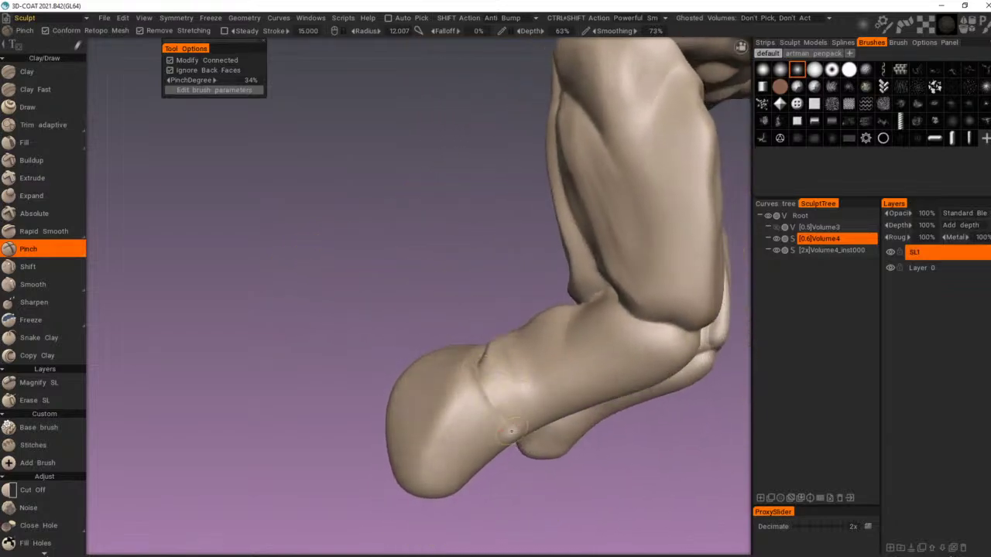
left_click_drag(510, 431, 475, 420, "alt")
left_click_drag(535, 400, 580, 398, "alt")
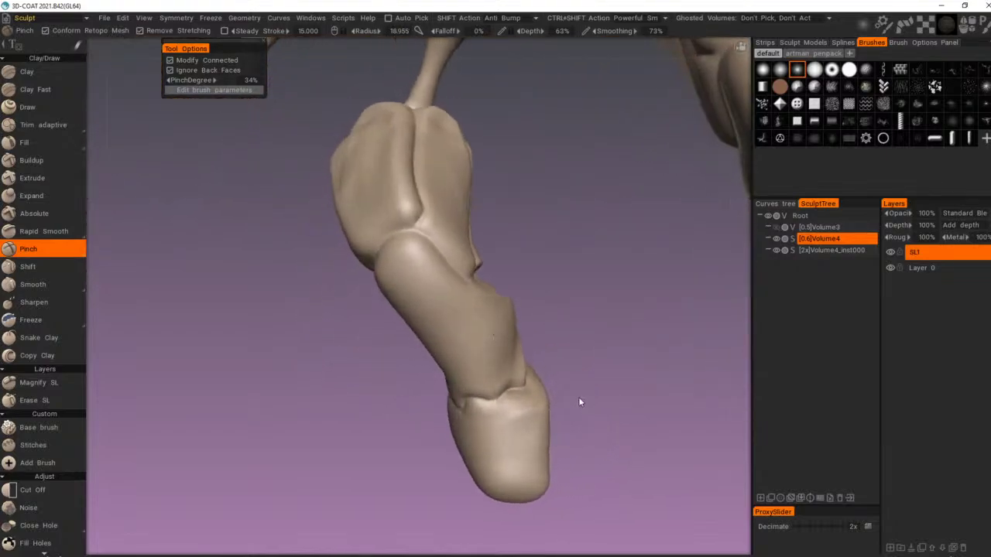
Step: Continue the crease across the underside of the foot and pinch small folds into it with 18.955 and 11.903 brush radii
left_click_drag(485, 427, 510, 422, "alt")
mouse_move(447, 404)
left_mouse_down()
mouse_move(483, 431)
mouse_move(517, 415)
mouse_move(493, 432)
left_mouse_up()
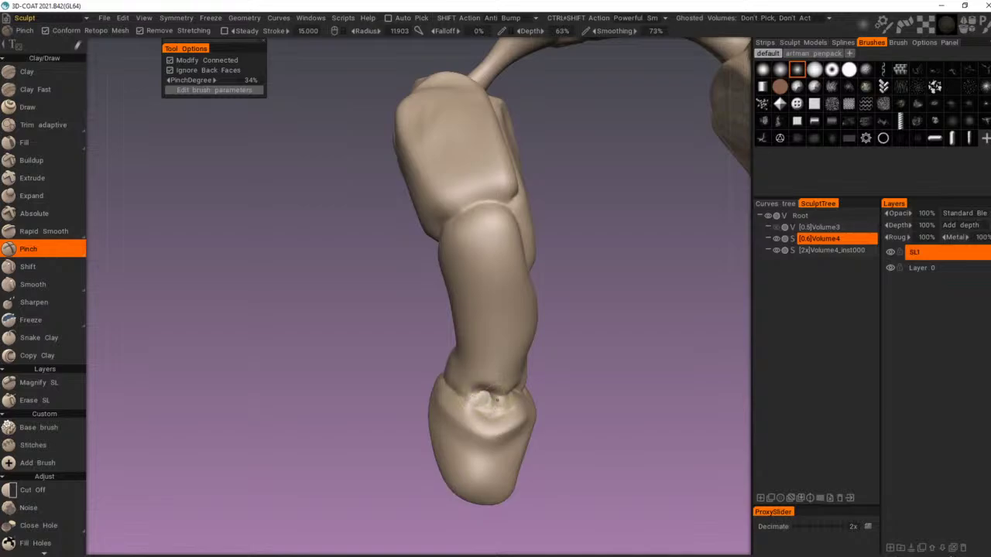
left_click_drag(494, 404, 576, 445, "alt")
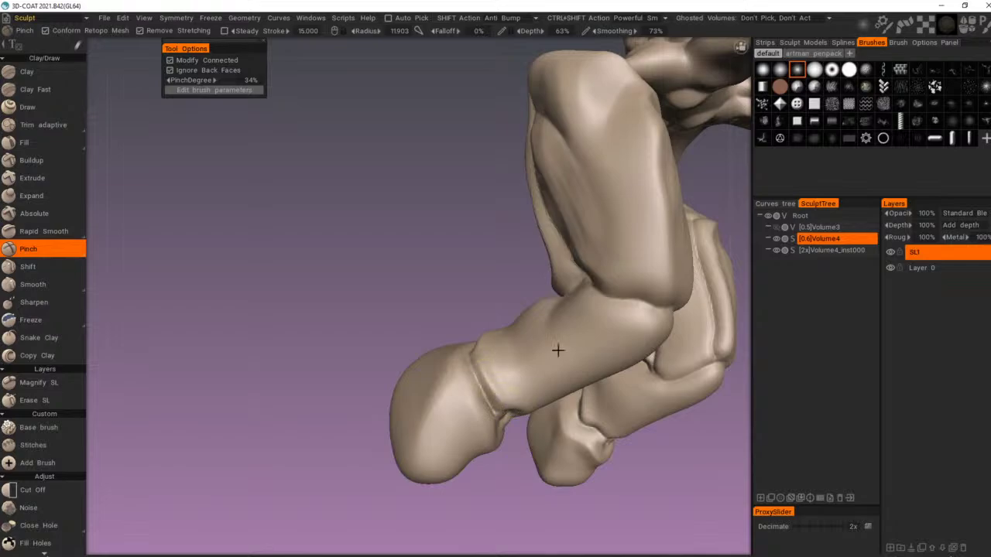
Step: Pinch a groove along the inner side of the curved front leg, from its joint to the tip, with an 18.703 brush radius
right_click_drag(559, 350, 486, 427, "alt")
left_click_drag(485, 428, 631, 391, "alt")
right_click_drag(631, 391, 551, 427, "alt")
left_click_drag(551, 427, 486, 412, "alt")
middle_click_drag(486, 413, 528, 436, "alt")
right_click_drag(528, 437, 562, 428, "alt")
left_click_drag(559, 426, 513, 427, "alt")
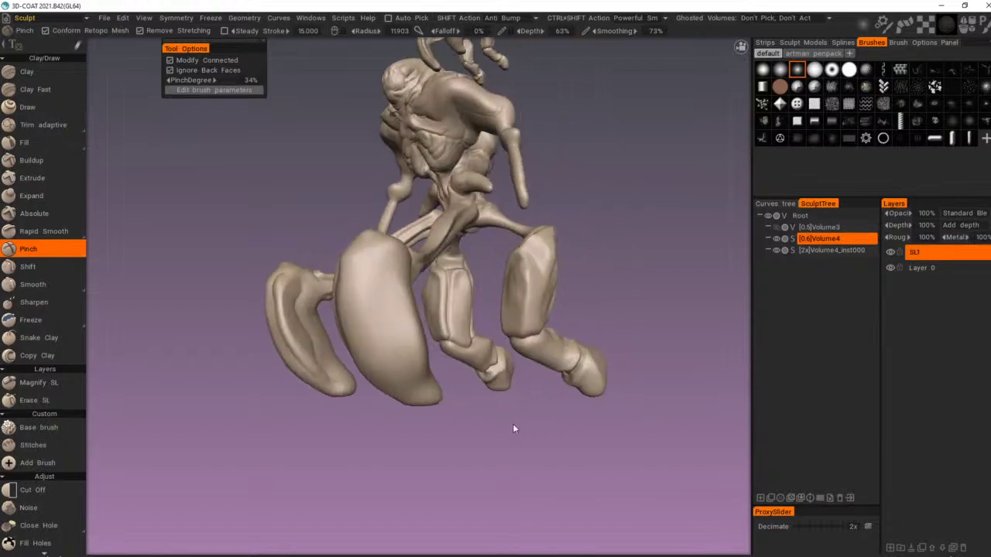
middle_click_drag(513, 427, 604, 394, "alt")
right_click_drag(603, 394, 640, 395, "alt")
left_click_drag(639, 395, 562, 375, "alt")
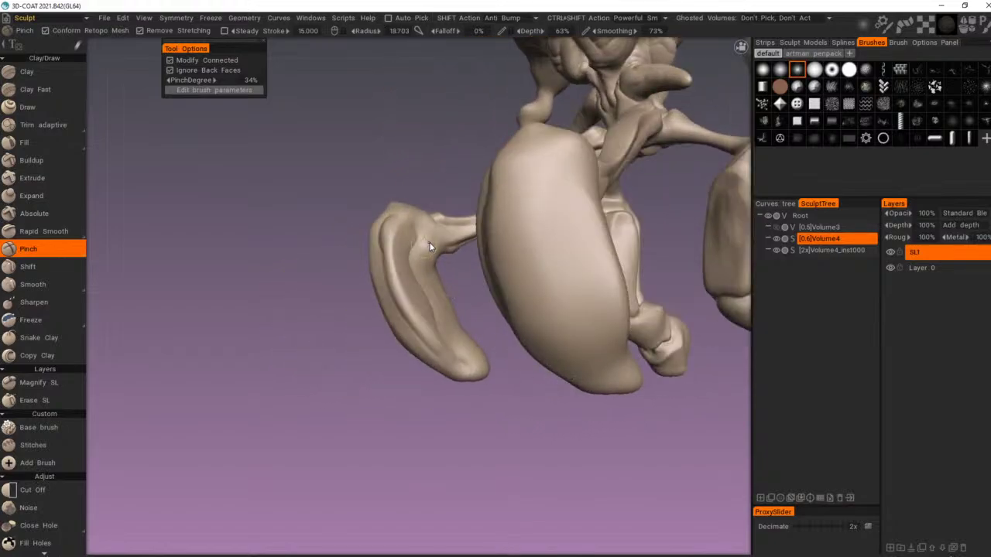
left_click_drag(428, 238, 460, 349)
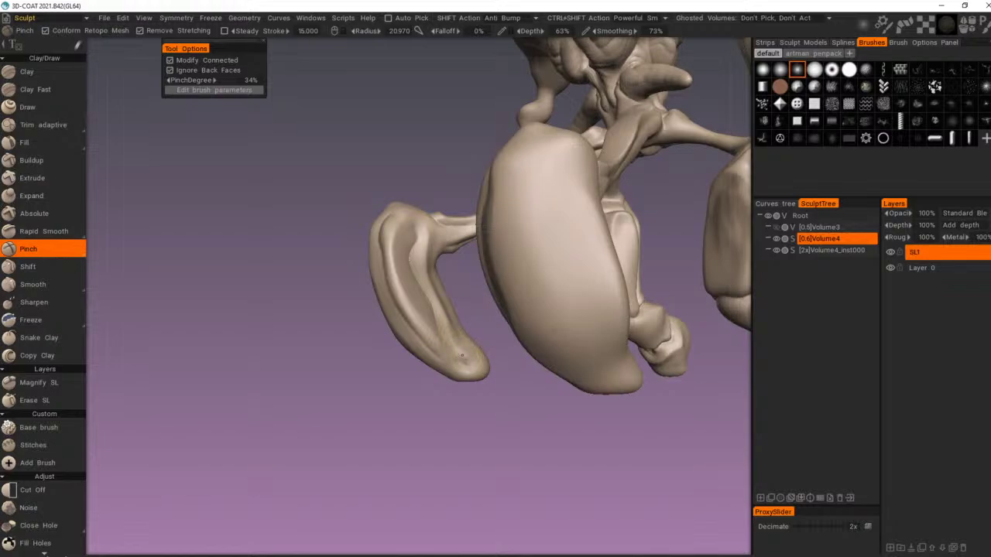
Step: Pinch creases where the thin upper limb meets the curved front leg, using a 20.970 brush radius
left_click_drag(414, 228, 421, 286, "alt")
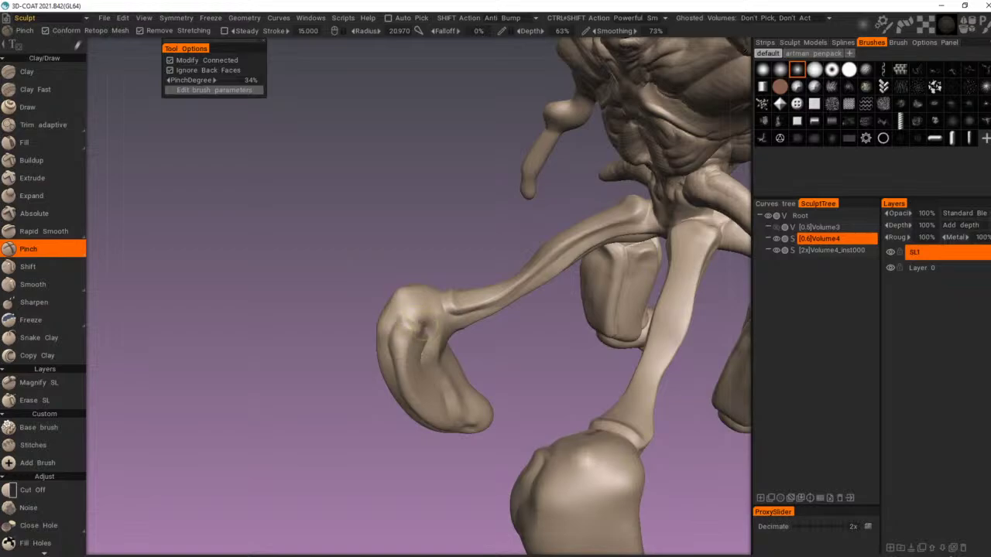
right_click_drag(446, 315, 422, 281)
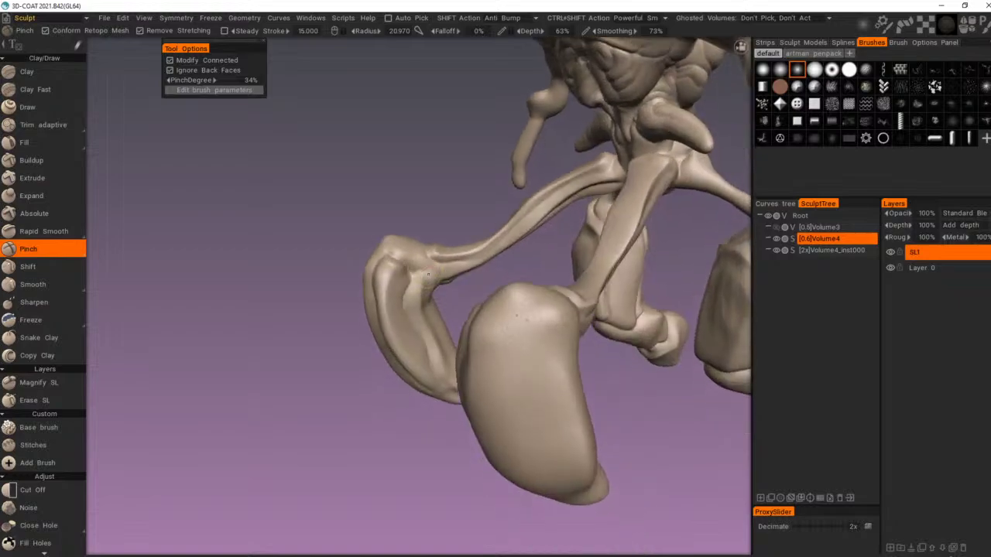
left_click_drag(426, 281, 672, 322, "alt")
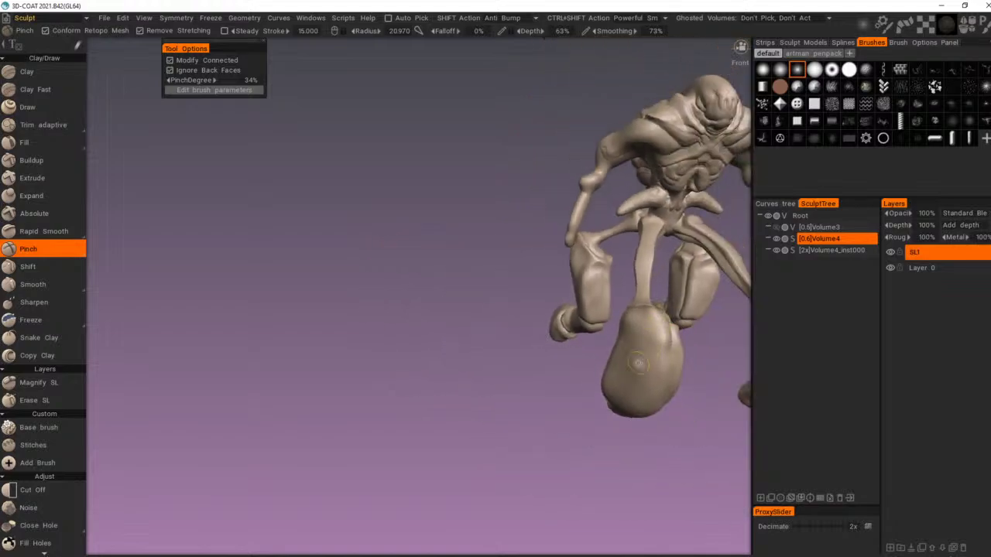
Step: Pinch knuckle-like ridges and folds over the top and sides of the curved front leg's joint with a 20.970 brush radius
left_click_drag(638, 363, 695, 371, "alt")
middle_click_drag(694, 372, 654, 374, "alt")
right_click_drag(653, 374, 674, 409, "alt")
mouse_move(675, 410)
left_mouse_down("alt")
mouse_move(781, 369)
mouse_move(603, 365)
mouse_move(557, 342)
mouse_move(541, 449)
left_mouse_up("alt")
mouse_move(516, 482)
left_mouse_down("alt")
mouse_move(580, 431)
mouse_move(531, 401)
left_mouse_up("alt")
left_click_drag(552, 351, 545, 413, "alt")
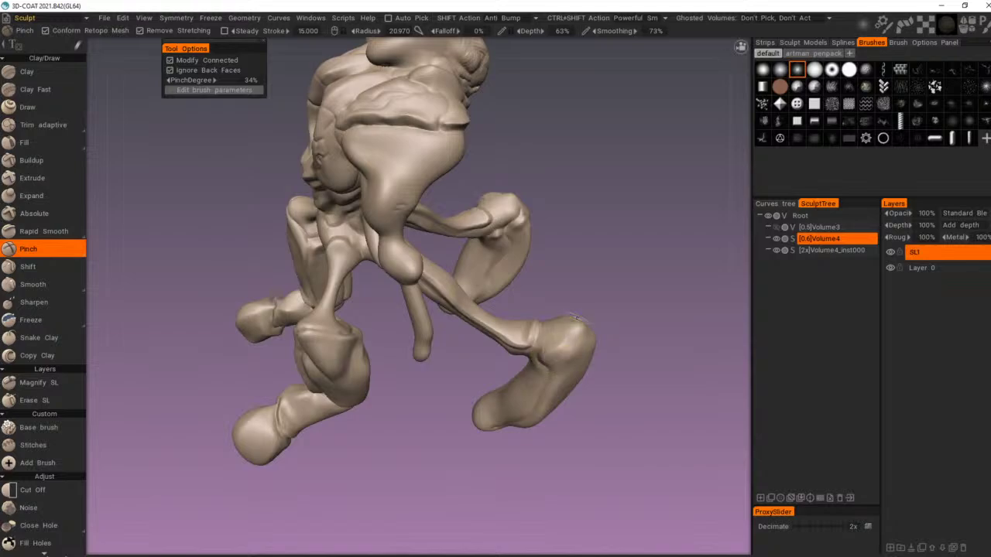
right_click_drag(564, 343, 569, 357)
left_click_drag(588, 358, 584, 351, "alt")
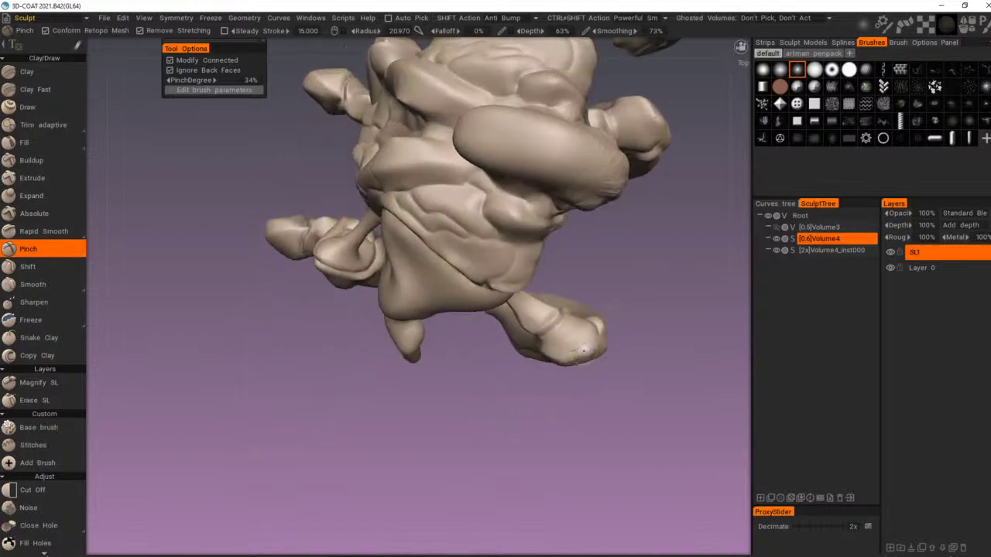
mouse_move(598, 323)
right_mouse_down()
mouse_move(606, 321)
mouse_move(547, 353)
right_mouse_up()
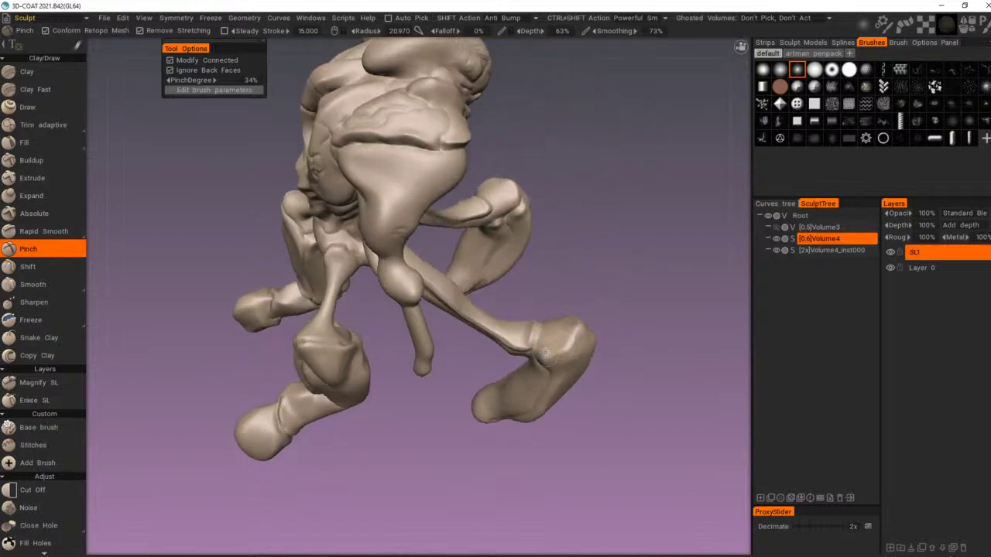
left_click_drag(581, 314, 634, 347)
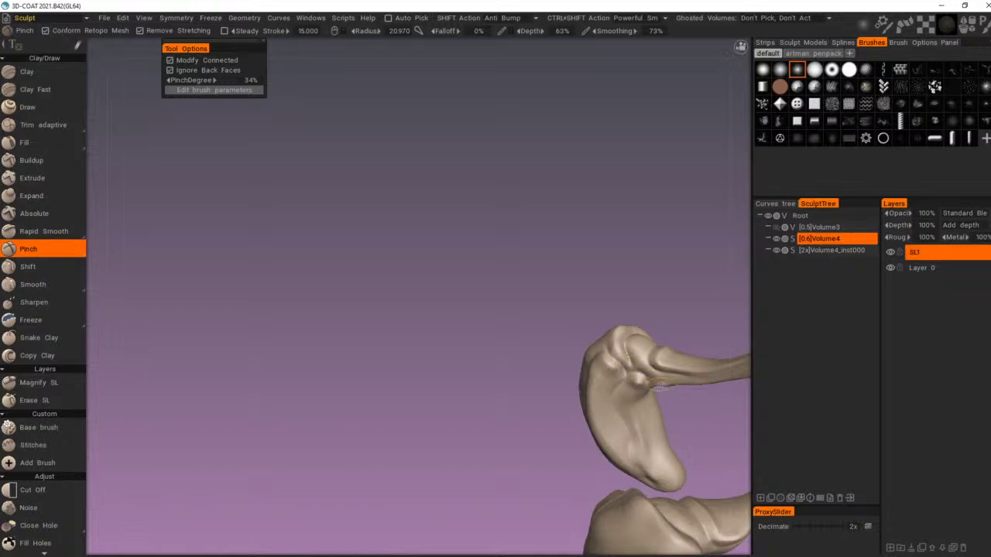
mouse_move(659, 385)
right_mouse_down()
mouse_move(676, 361)
mouse_move(642, 337)
right_mouse_up()
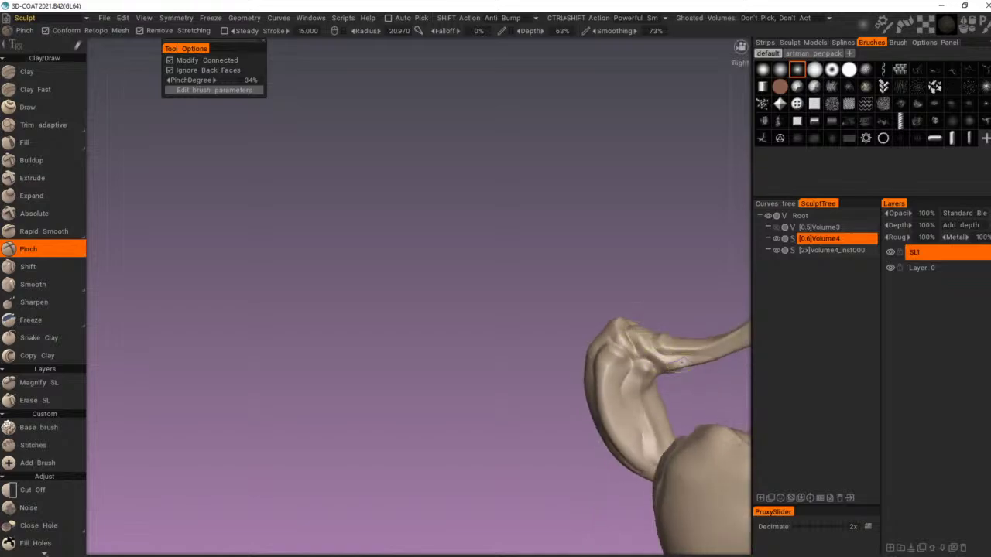
left_click_drag(682, 363, 561, 396, "alt")
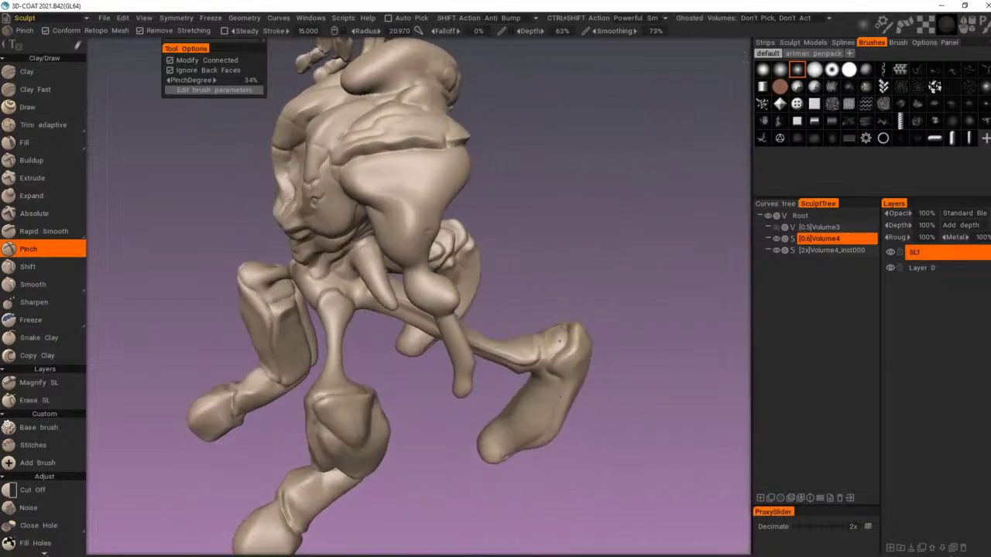
Step: Pinch long grooves from the joint down the outer side of the curved front leg with a 20.970 brush radius
mouse_move(583, 355)
left_mouse_down("alt")
mouse_move(580, 299)
mouse_move(569, 348)
left_mouse_up("alt")
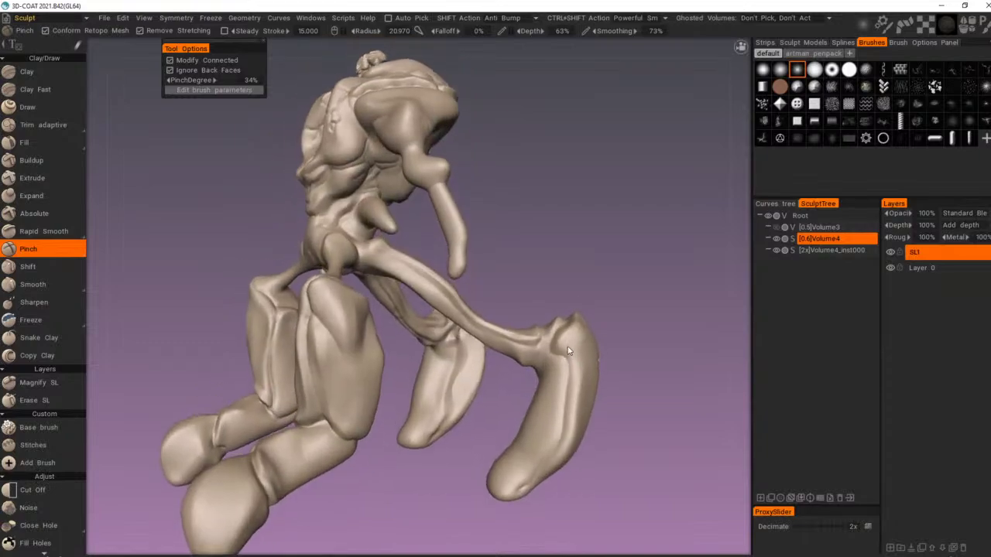
right_click_drag(569, 349, 595, 336, "alt")
mouse_move(596, 336)
left_mouse_down("alt")
mouse_move(564, 320)
mouse_move(572, 349)
left_mouse_up("alt")
mouse_move(583, 311)
left_mouse_down()
mouse_move(580, 340)
mouse_move(611, 404)
left_mouse_up()
left_click_drag(599, 331, 588, 370)
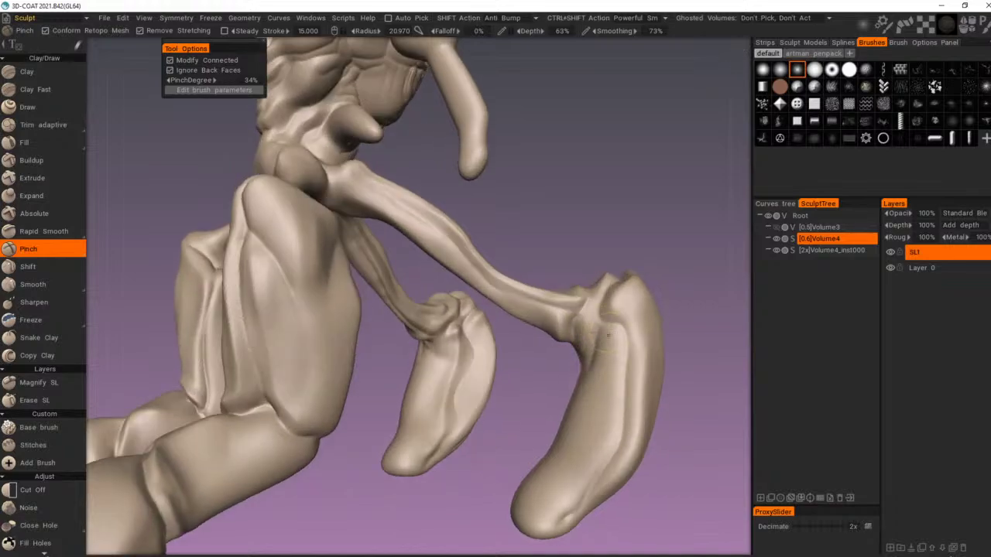
mouse_move(608, 335)
left_mouse_down()
mouse_move(618, 380)
mouse_move(569, 499)
mouse_move(696, 448)
left_mouse_up()
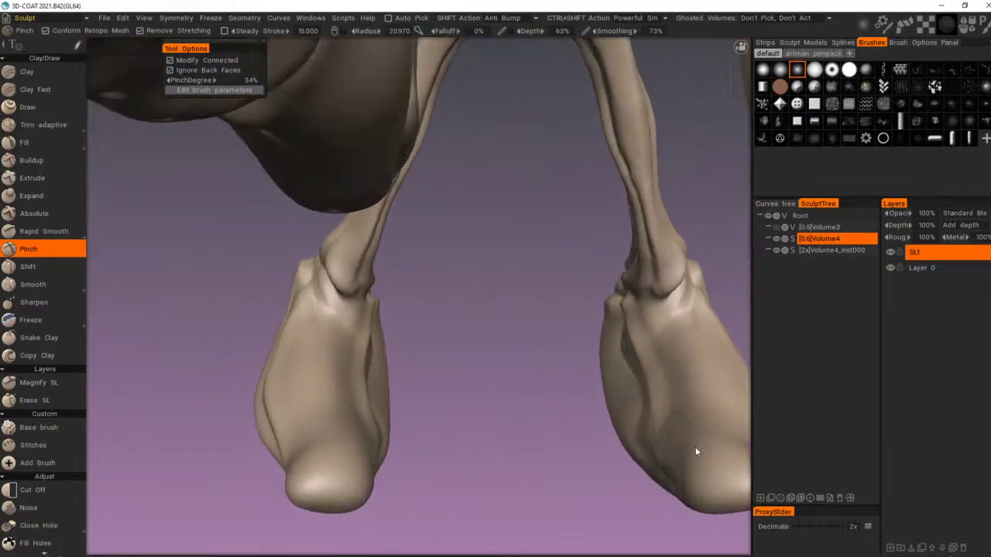
right_click_drag(695, 451, 595, 387)
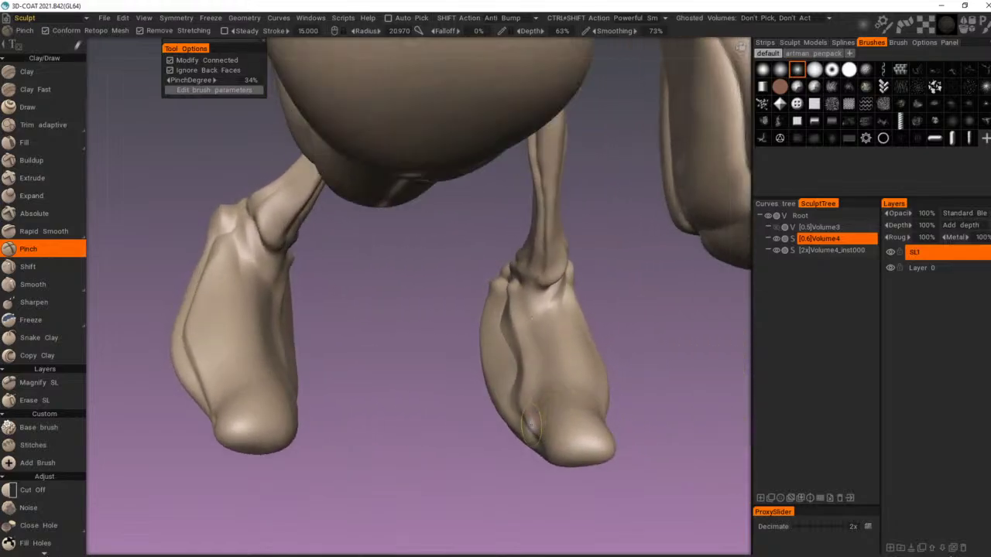
Step: Pinch a forked ridge below the joint and a groove down the back of the curved leg, reducing the brush radius to 15.136
left_click_drag(551, 397, 535, 308)
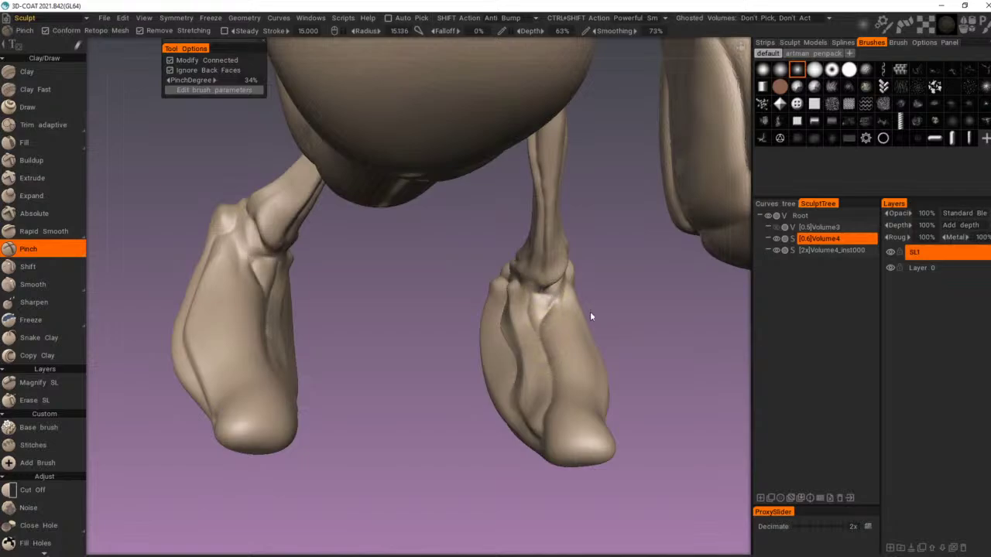
right_click_drag(590, 316, 520, 311)
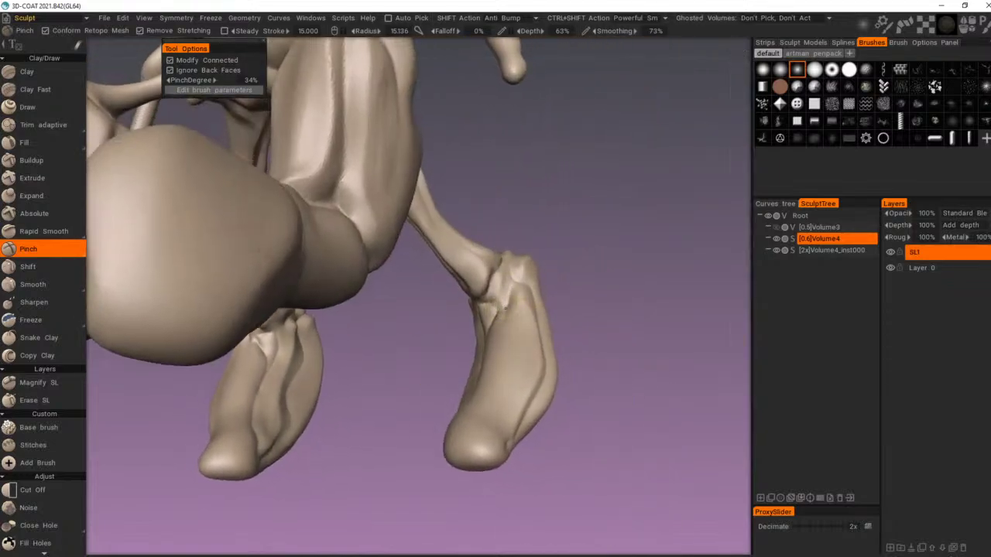
left_click_drag(506, 313, 516, 407, "alt")
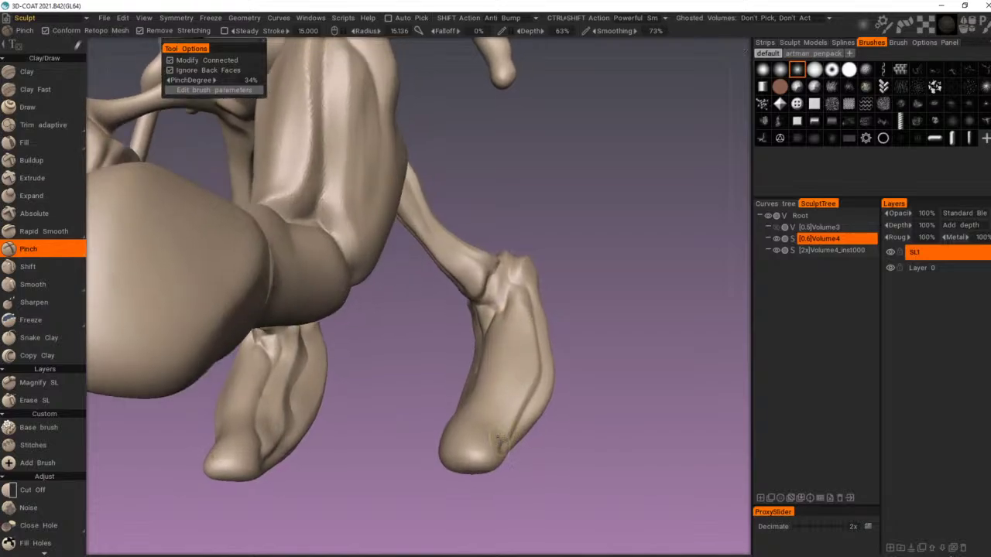
Step: Pinch a crease around the end of the curved leg to separate its rounded tip, using a 15.136 brush radius
right_click_drag(498, 419, 607, 411)
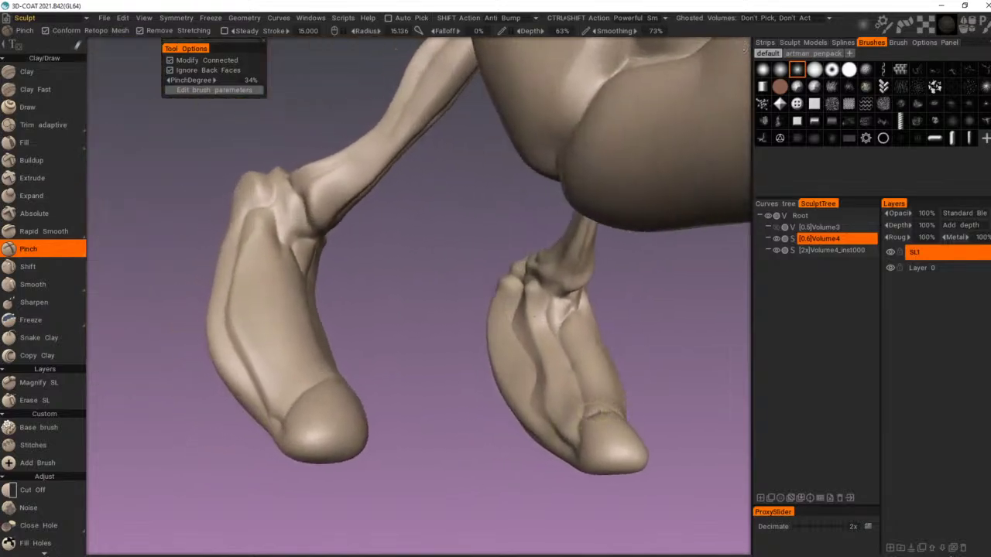
mouse_move(611, 411)
left_mouse_down("alt")
mouse_move(621, 411)
mouse_move(547, 414)
left_mouse_up("alt")
left_click_drag(529, 449, 476, 428, "alt")
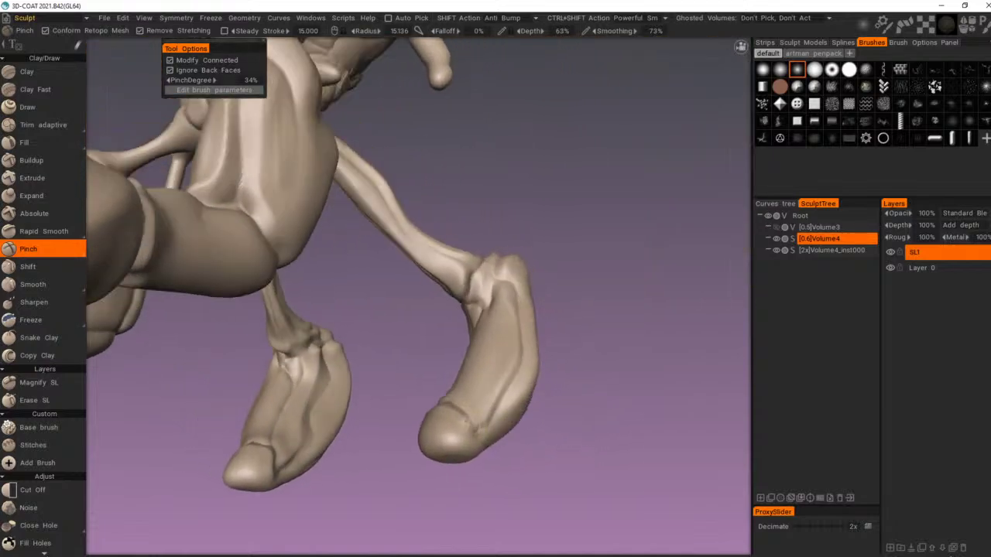
Step: Examine the whole creature from the side and front, down to where the legs meet the pelvis
mouse_move(492, 442)
right_mouse_down()
mouse_move(444, 404)
mouse_move(451, 458)
mouse_move(454, 447)
mouse_move(555, 428)
mouse_move(547, 432)
right_mouse_up()
mouse_move(536, 498)
right_mouse_down()
mouse_move(508, 493)
mouse_move(533, 509)
mouse_move(645, 471)
mouse_move(569, 461)
mouse_move(699, 478)
mouse_move(542, 442)
right_mouse_up()
left_click_drag(634, 458, 538, 443)
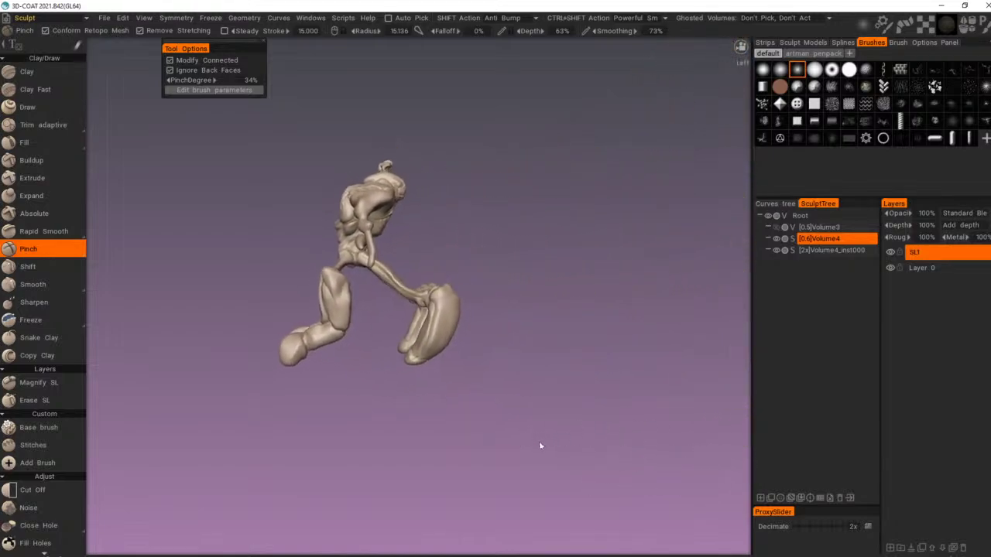
middle_click_drag(539, 442, 574, 454)
left_click_drag(574, 455, 417, 450)
middle_click_drag(542, 411, 481, 407)
mouse_move(481, 412)
left_mouse_down()
mouse_move(587, 414)
mouse_move(424, 426)
mouse_move(412, 415)
left_mouse_up()
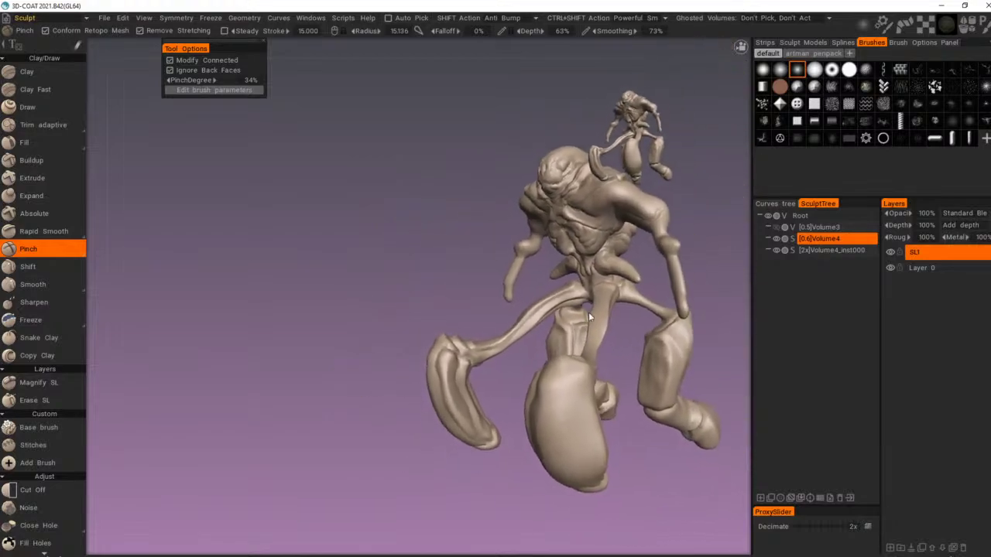
middle_click_drag(589, 314, 508, 346)
mouse_move(508, 346)
right_mouse_down()
mouse_move(662, 359)
mouse_move(609, 382)
right_mouse_up()
mouse_move(609, 382)
left_mouse_down("alt")
mouse_move(560, 369)
mouse_move(618, 371)
left_mouse_up("alt")
middle_click_drag(618, 371, 566, 348, "alt")
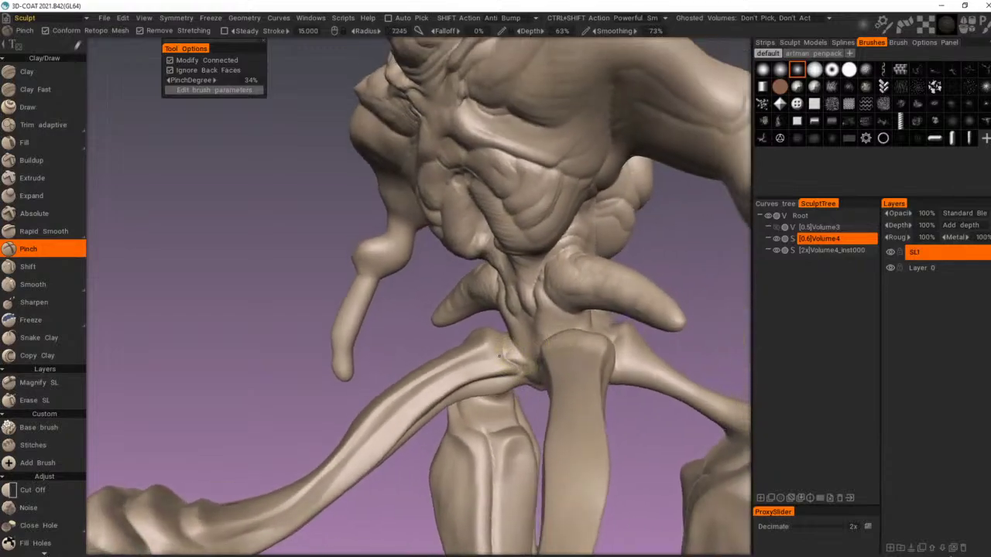
Step: Pinch folds across the back of the pelvis below the waist with a 13.293 brush radius
mouse_move(511, 348)
right_mouse_down("alt")
mouse_move(444, 312)
mouse_move(549, 336)
right_mouse_up("alt")
mouse_move(549, 336)
left_mouse_down("alt")
mouse_move(468, 380)
mouse_move(504, 353)
mouse_move(559, 369)
mouse_move(668, 354)
mouse_move(697, 369)
mouse_move(383, 378)
left_mouse_up("alt")
middle_click_drag(383, 378, 453, 328, "alt")
right_click_drag(453, 329, 576, 294, "alt")
middle_click_drag(576, 294, 538, 320, "alt")
mouse_move(510, 339)
left_mouse_down()
mouse_move(527, 319)
mouse_move(517, 291)
mouse_move(506, 328)
mouse_move(542, 344)
left_mouse_up()
key("ctrl+z")
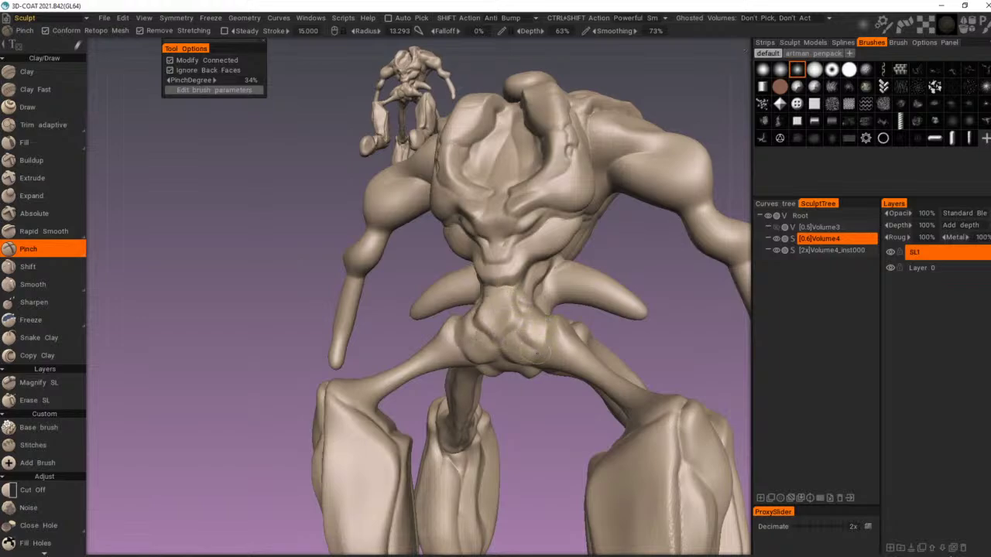
mouse_move(516, 340)
left_mouse_down()
mouse_move(508, 350)
mouse_move(400, 306)
mouse_move(630, 275)
mouse_move(614, 297)
mouse_move(446, 335)
left_mouse_up()
Step: Pinch ridges along the thin upper segment of the side leg, between its knee and the hip
scroll(534, 353, "down", 4)
right_click_drag(446, 339, 622, 292, "alt")
left_click_drag(574, 321, 570, 392, "alt")
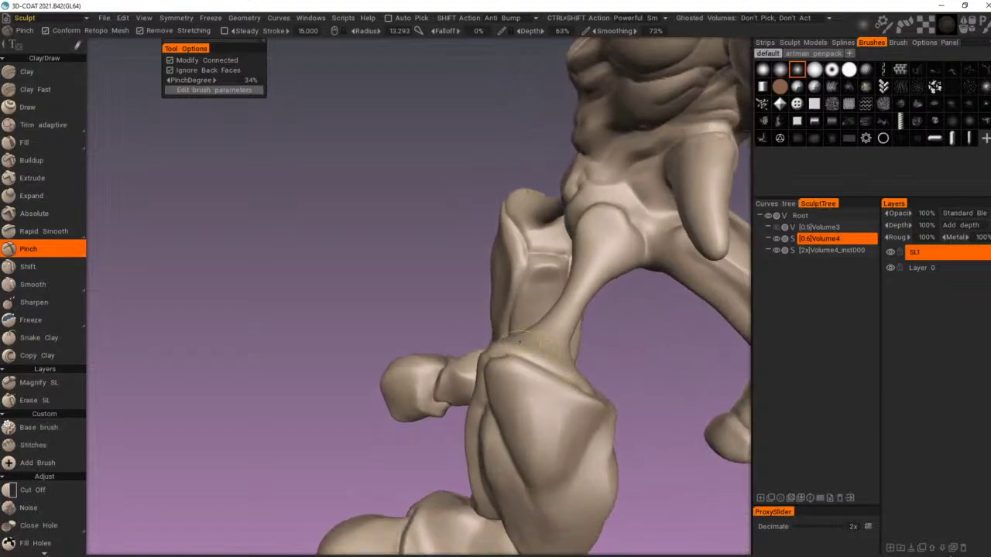
mouse_move(562, 350)
left_mouse_down()
mouse_move(626, 241)
mouse_move(582, 297)
mouse_move(620, 296)
mouse_move(617, 274)
left_mouse_up()
left_click_drag(639, 309, 556, 330, "alt")
mouse_move(476, 344)
left_mouse_down()
mouse_move(578, 285)
mouse_move(557, 285)
mouse_move(586, 331)
mouse_move(538, 332)
mouse_move(563, 295)
mouse_move(546, 348)
left_mouse_up()
mouse_move(576, 274)
left_mouse_down()
mouse_move(550, 352)
mouse_move(596, 346)
left_mouse_up()
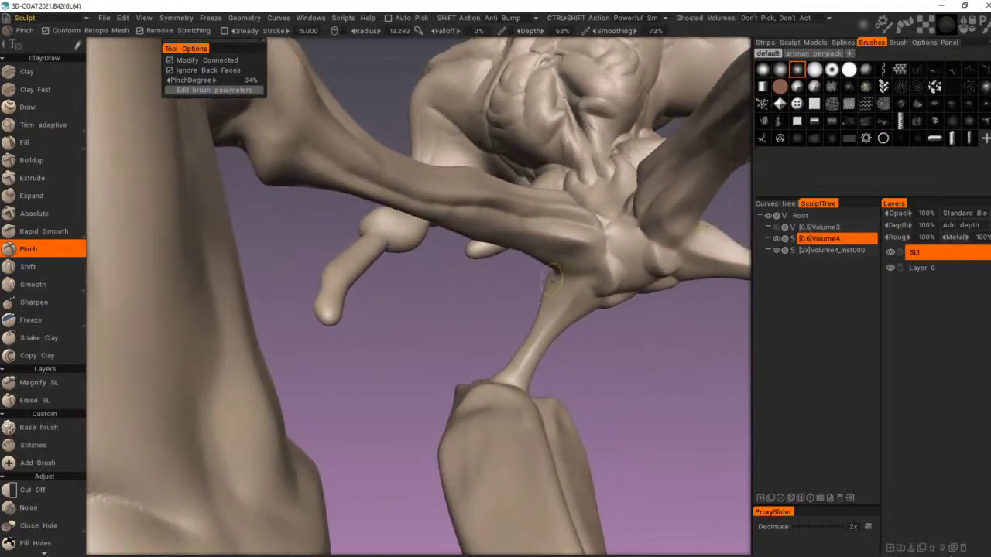
Step: Pinch long grooves down the rear leg's thin upper segment from the hip to the knee with a 13.293 brush radius
mouse_move(552, 281)
left_mouse_down()
mouse_move(582, 293)
mouse_move(560, 315)
mouse_move(537, 394)
left_mouse_up()
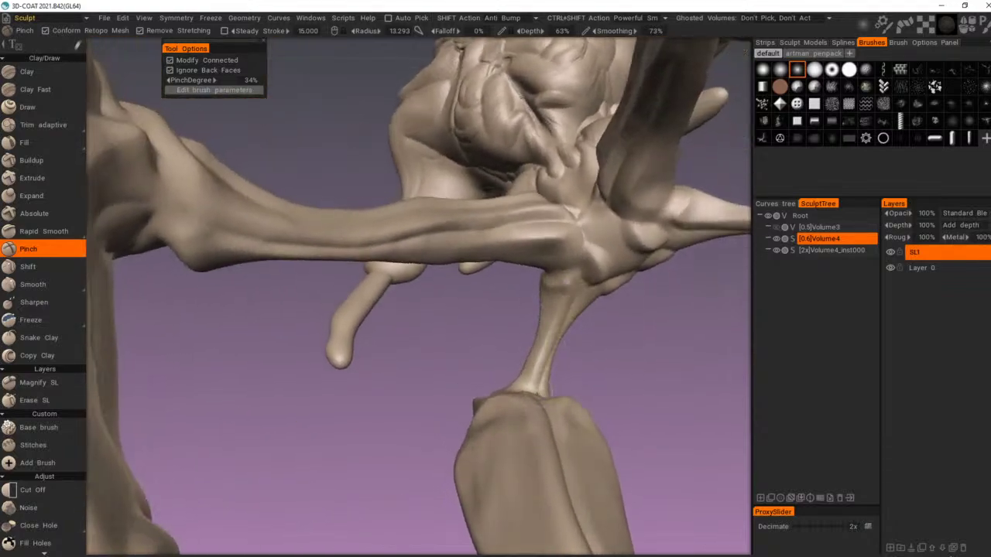
right_click_drag(557, 374, 556, 288)
mouse_move(559, 272)
left_mouse_down()
mouse_move(603, 367)
mouse_move(505, 408)
left_mouse_up()
left_click_drag(522, 280, 502, 321)
right_click_drag(501, 320, 512, 293)
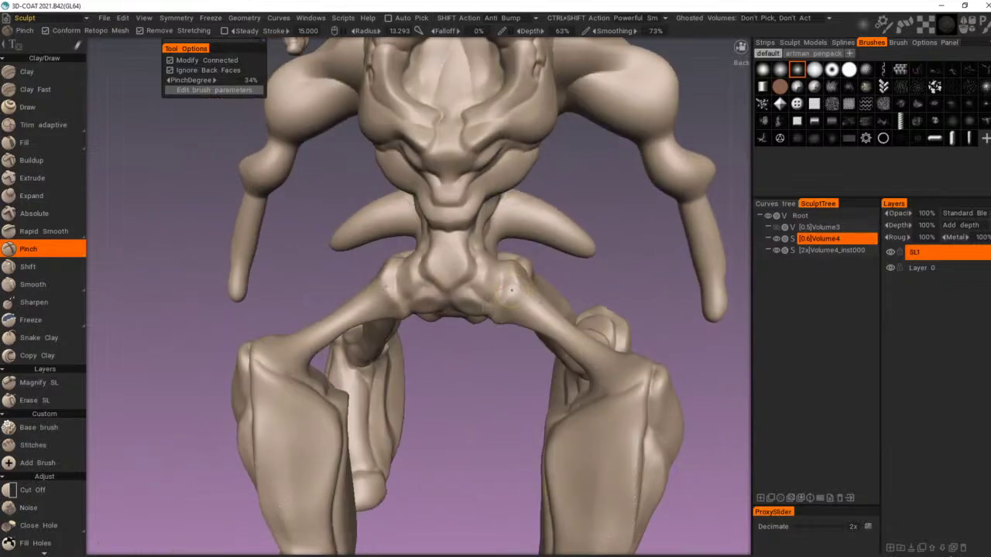
mouse_move(518, 293)
left_mouse_down()
mouse_move(576, 339)
mouse_move(594, 376)
mouse_move(633, 385)
mouse_move(630, 368)
mouse_move(616, 388)
left_mouse_up()
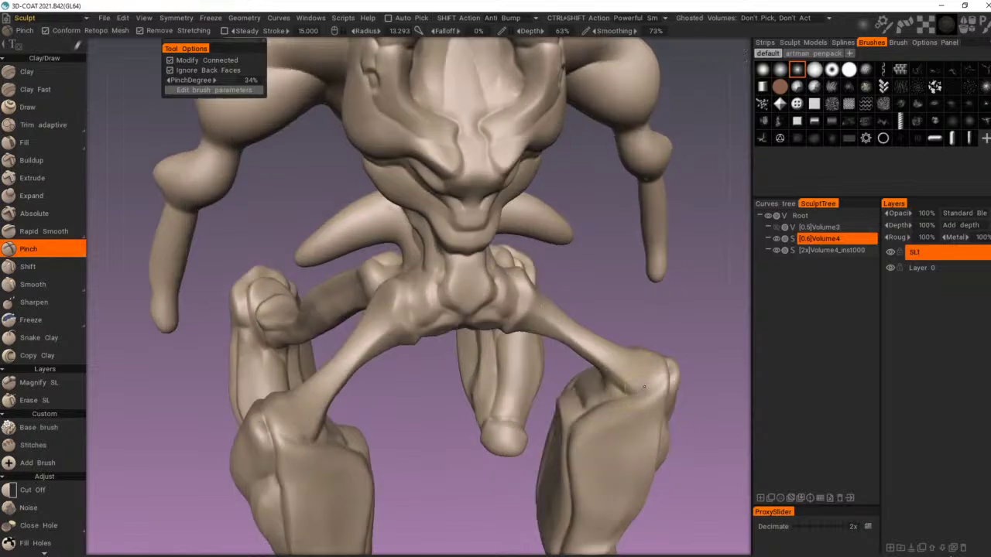
Step: Pinch down the length of the front leg's thin upper segment with a 32.893 brush radius and 26% depth
right_click_drag(601, 386, 417, 366, "alt")
left_click_drag(418, 366, 321, 379, "alt")
right_click_drag(456, 443, 417, 457)
mouse_move(545, 427)
right_mouse_down()
mouse_move(604, 412)
mouse_move(646, 418)
mouse_move(606, 427)
mouse_move(587, 445)
mouse_move(655, 437)
right_mouse_up()
left_click_drag(656, 437, 580, 397)
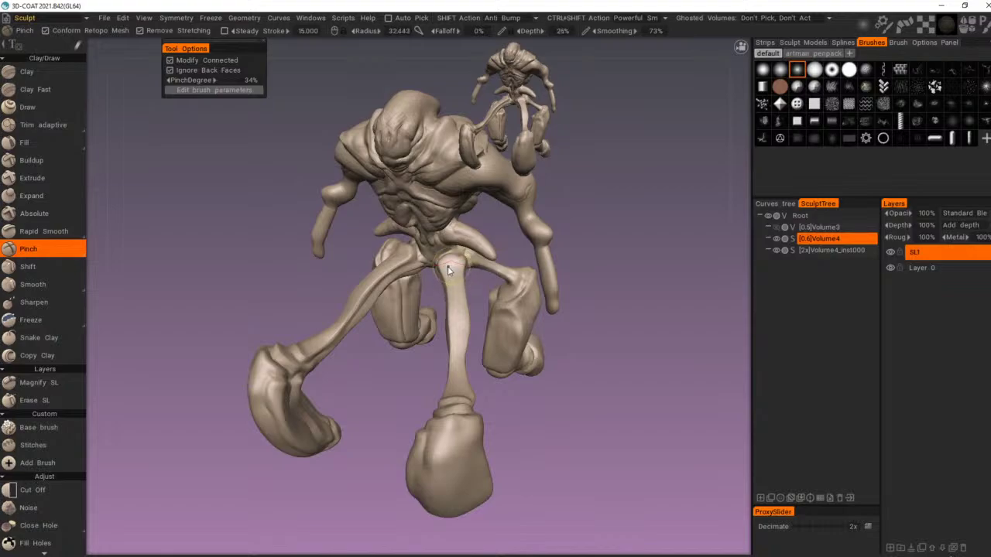
right_click(449, 268)
right_click_drag(448, 267, 451, 271)
left_click_drag(451, 267, 458, 401)
left_click_drag(457, 314, 458, 391)
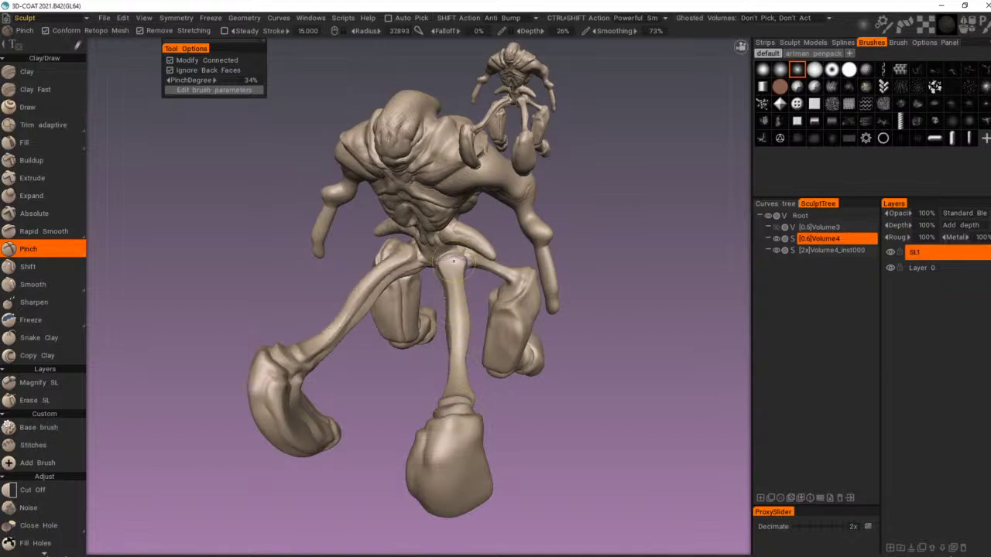
mouse_move(456, 260)
left_mouse_down()
mouse_move(456, 284)
mouse_move(545, 288)
mouse_move(595, 271)
left_mouse_up()
Step: Pinch creases from the waist into the base of the hip spike with an 8.879 brush radius
middle_click_drag(596, 274, 478, 354)
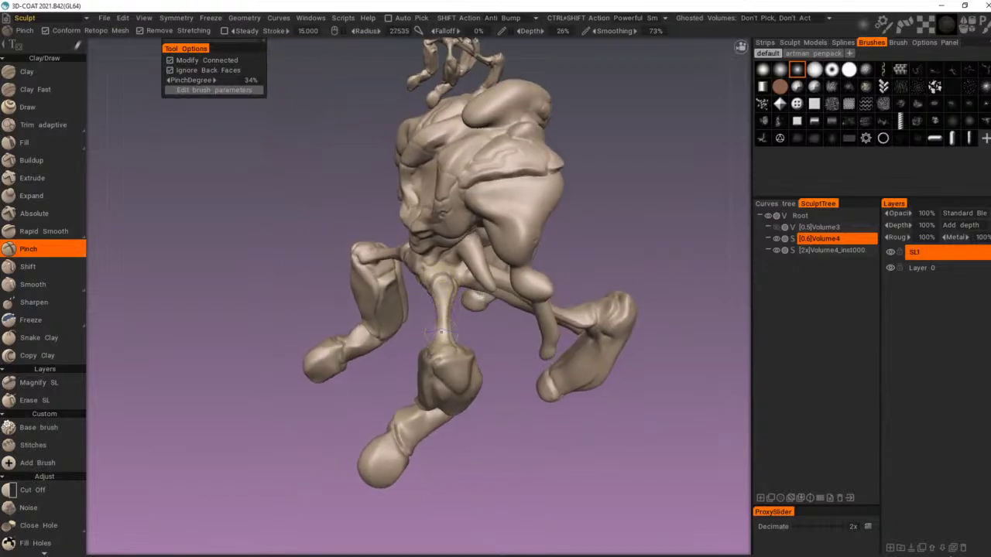
left_click_drag(443, 326, 291, 370, "alt")
right_click_drag(290, 370, 622, 407, "alt")
left_click_drag(622, 407, 566, 351, "alt")
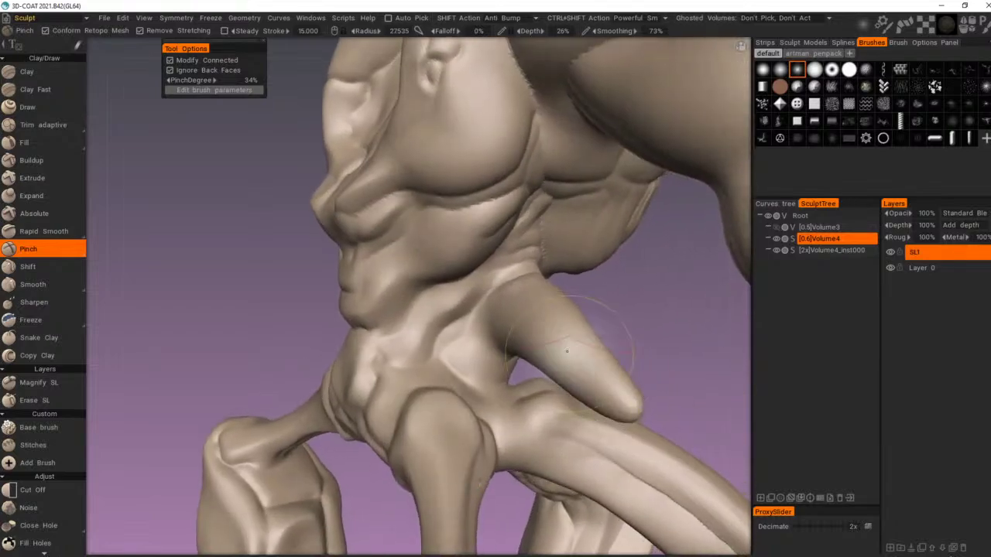
right_click_drag(467, 339, 460, 343)
mouse_move(460, 348)
left_mouse_down()
mouse_move(507, 330)
mouse_move(488, 329)
mouse_move(524, 343)
left_mouse_up()
right_click_drag(451, 331, 433, 333)
mouse_move(449, 327)
left_mouse_down()
mouse_move(466, 334)
mouse_move(494, 324)
left_mouse_up()
left_click_drag(434, 342, 500, 322)
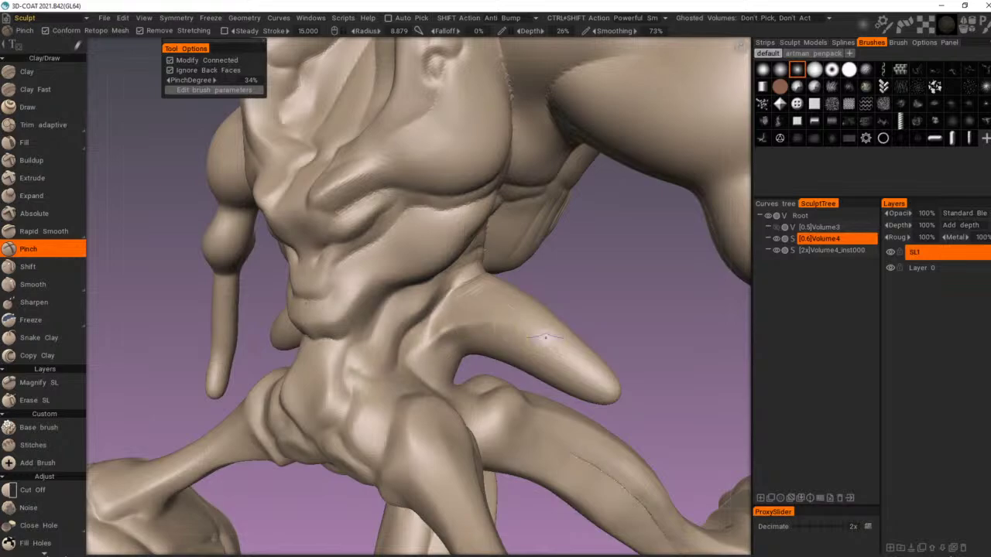
left_click_drag(437, 345, 536, 332)
Step: Pinch folds beneath the hip spike's root and a groove running out along the spike
mouse_move(463, 363)
left_mouse_down("alt")
mouse_move(480, 368)
mouse_move(490, 351)
mouse_move(468, 363)
left_mouse_up("alt")
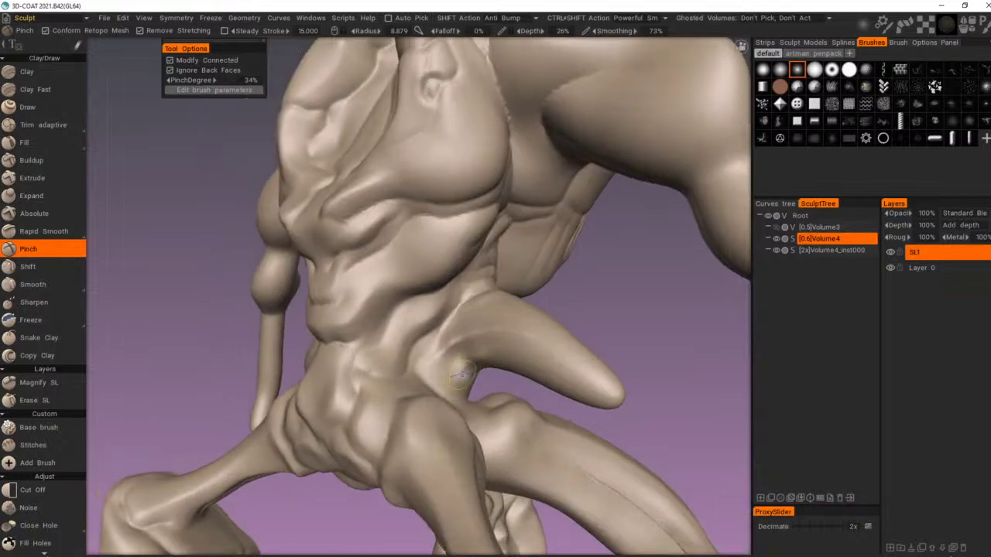
mouse_move(459, 382)
left_mouse_down()
mouse_move(509, 358)
mouse_move(461, 378)
left_mouse_up()
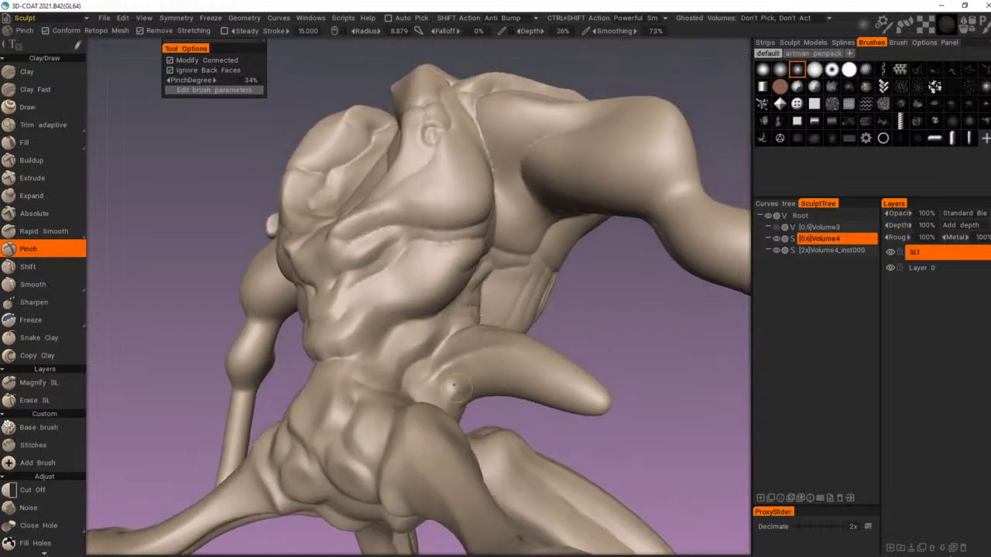
mouse_move(507, 378)
left_mouse_down("alt")
mouse_move(466, 371)
mouse_move(531, 366)
left_mouse_up("alt")
mouse_move(440, 382)
left_mouse_down()
mouse_move(499, 367)
mouse_move(563, 388)
left_mouse_up()
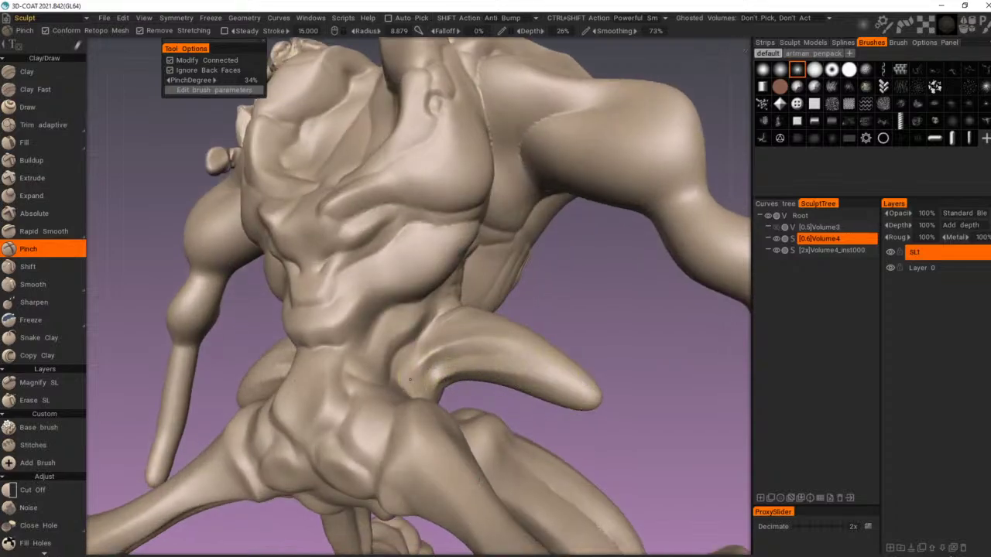
left_click_drag(432, 371, 503, 361)
Step: Pinch wrinkles and a long crease along the front and lower side of the hip spike with a 6.621 brush radius and 72% depth
mouse_move(507, 360)
left_mouse_down("alt")
mouse_move(542, 368)
mouse_move(505, 359)
mouse_move(529, 367)
mouse_move(528, 354)
mouse_move(583, 387)
left_mouse_up("alt")
mouse_move(584, 390)
left_mouse_down("alt")
mouse_move(551, 401)
mouse_move(593, 417)
mouse_move(582, 392)
left_mouse_up("alt")
left_click_drag(652, 416, 503, 400, "alt")
left_click_drag(435, 383, 479, 391)
mouse_move(493, 391)
left_mouse_down("alt")
mouse_move(435, 377)
mouse_move(465, 357)
left_mouse_up("alt")
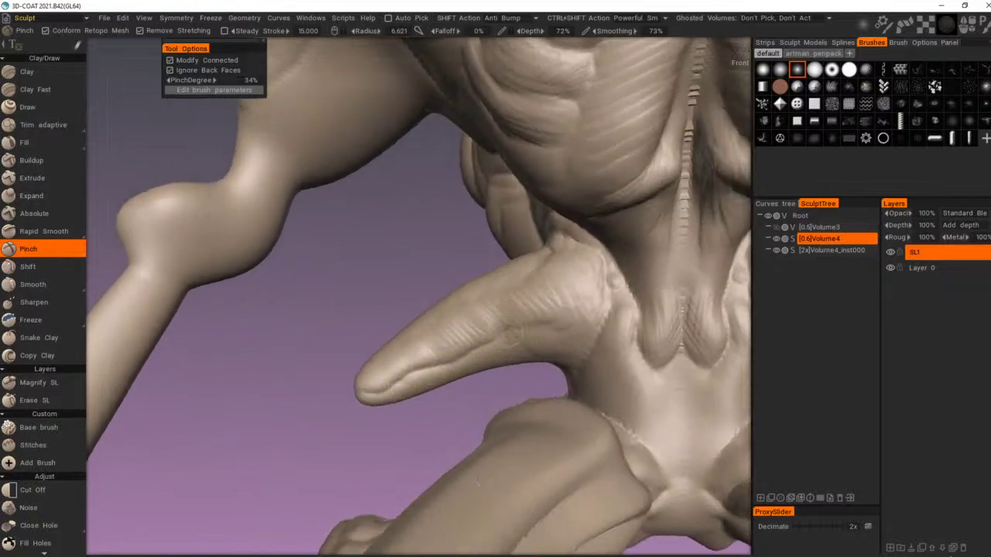
left_click_drag(513, 336, 589, 303)
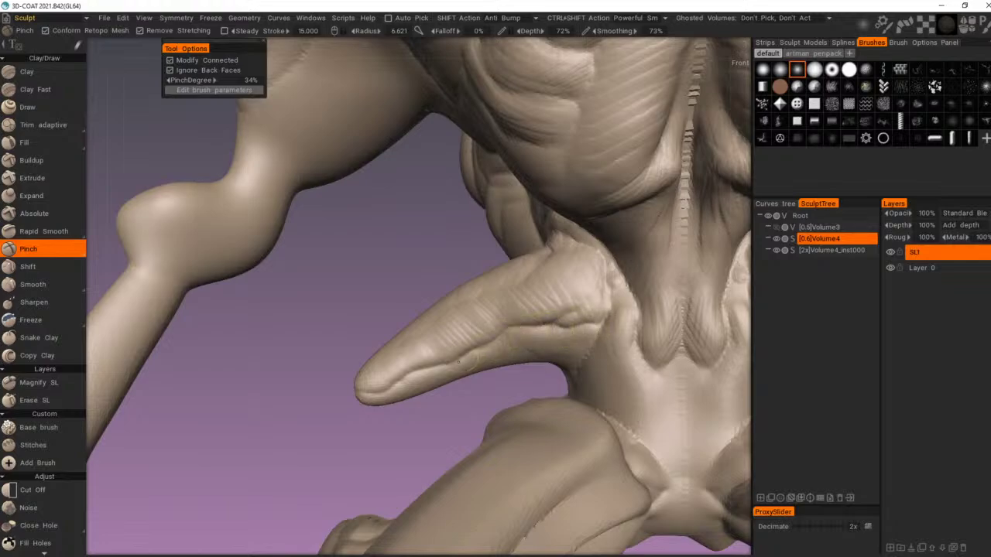
Step: Pinch a ridge across the upper chest from the shoulder toward the sternum with a 13.809 brush radius
right_click_drag(475, 339, 394, 424, "alt")
right_click_drag(534, 483, 446, 465, "alt")
left_click_drag(641, 431, 624, 408, "alt")
middle_click_drag(624, 408, 603, 419, "alt")
right_click_drag(603, 420, 643, 419, "alt")
middle_click_drag(644, 420, 642, 426, "alt")
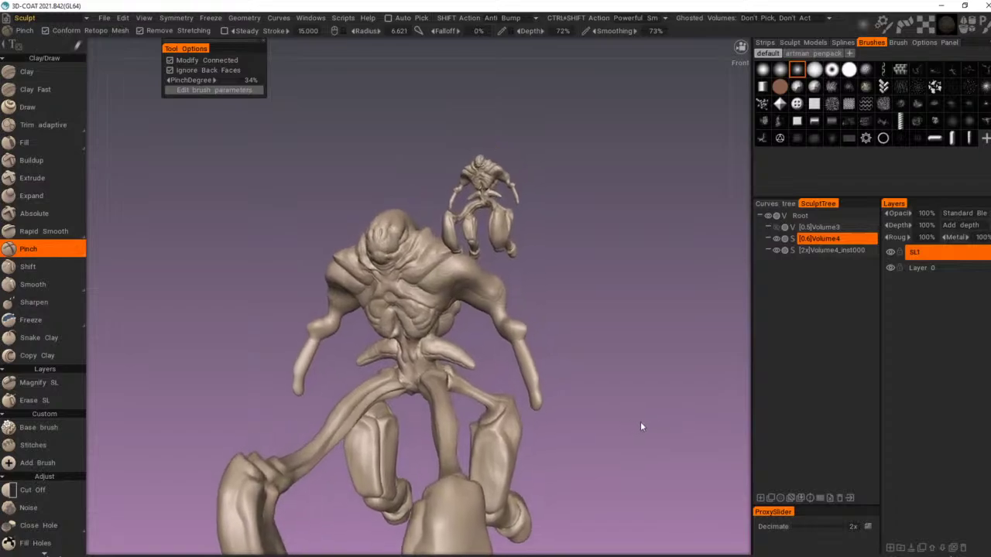
right_click_drag(642, 426, 644, 464, "alt")
left_click_drag(644, 464, 605, 391, "alt")
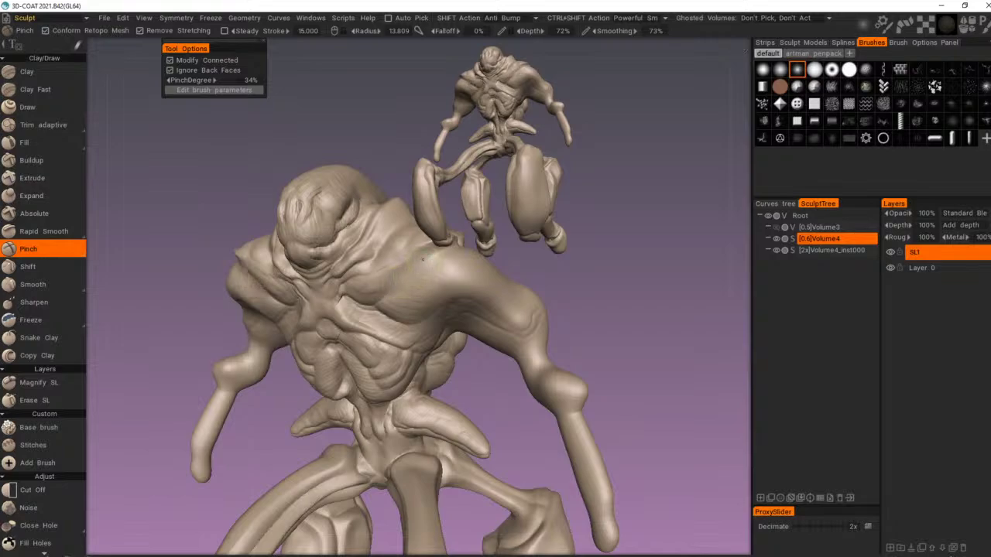
left_click_drag(405, 279, 343, 289)
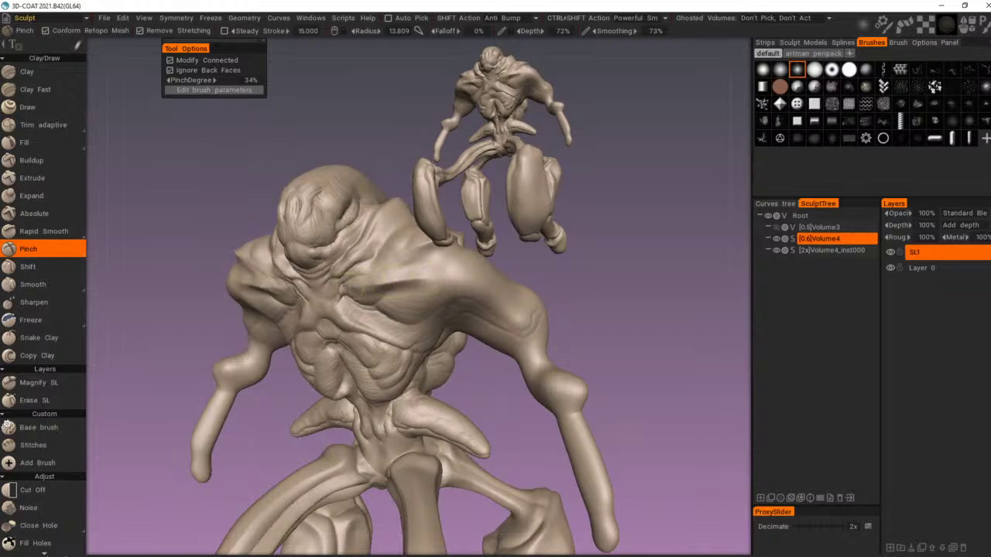
Step: Sharpen the chest ridge and the small bump at its shoulder end with a 6.798 brush radius
left_click_drag(507, 314, 559, 297, "alt")
right_click_drag(558, 297, 445, 308)
scroll(445, 311, "up", 3)
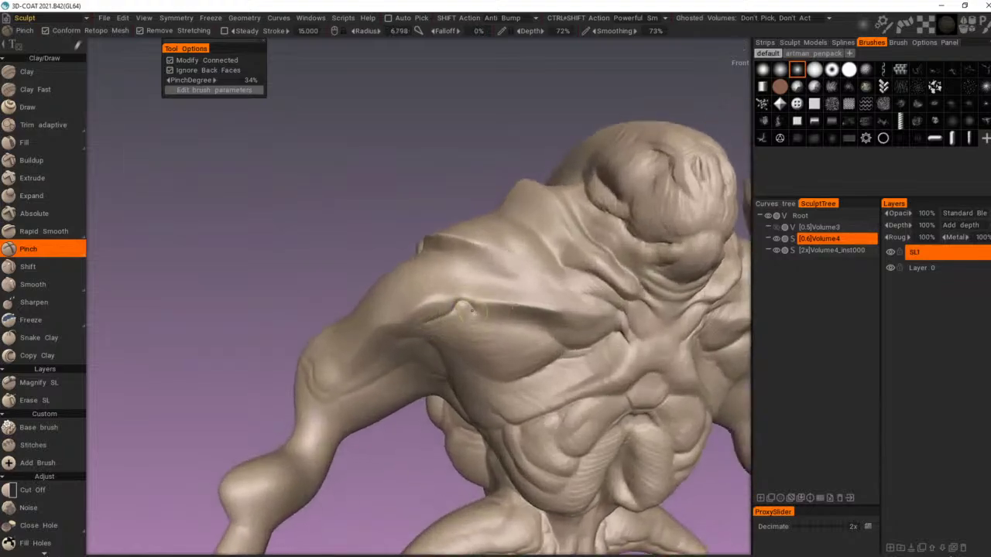
mouse_move(474, 307)
left_mouse_down()
mouse_move(463, 295)
mouse_move(488, 309)
mouse_move(472, 322)
mouse_move(534, 319)
mouse_move(572, 341)
mouse_move(489, 336)
mouse_move(595, 339)
mouse_move(570, 328)
left_mouse_up()
Step: Pinch grooves along the inner front of the upper arm, from the armpit toward the elbow, with a 6.798 brush radius
scroll(611, 319, "down", 5)
scroll(594, 339, "up", 5)
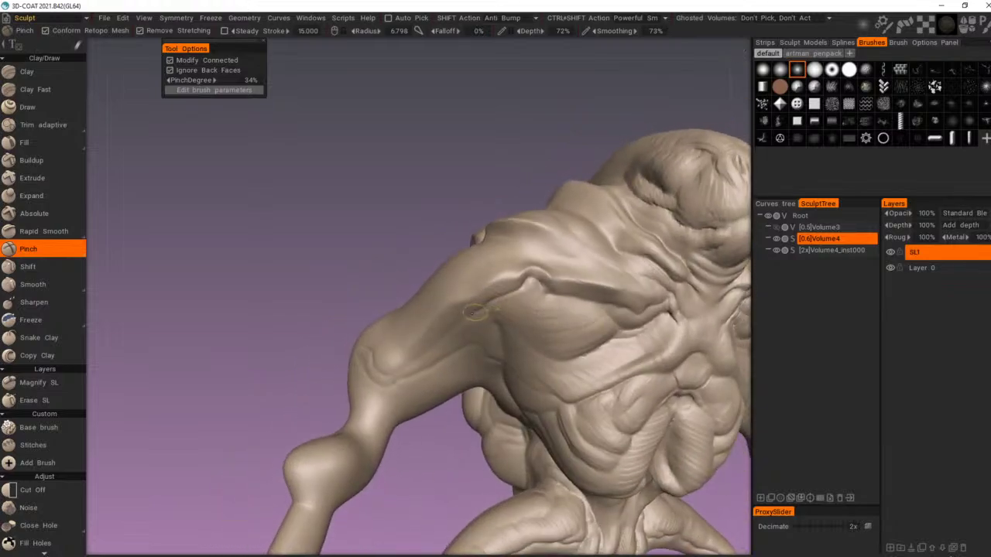
mouse_move(432, 350)
left_mouse_down()
mouse_move(395, 374)
mouse_move(432, 343)
left_mouse_up()
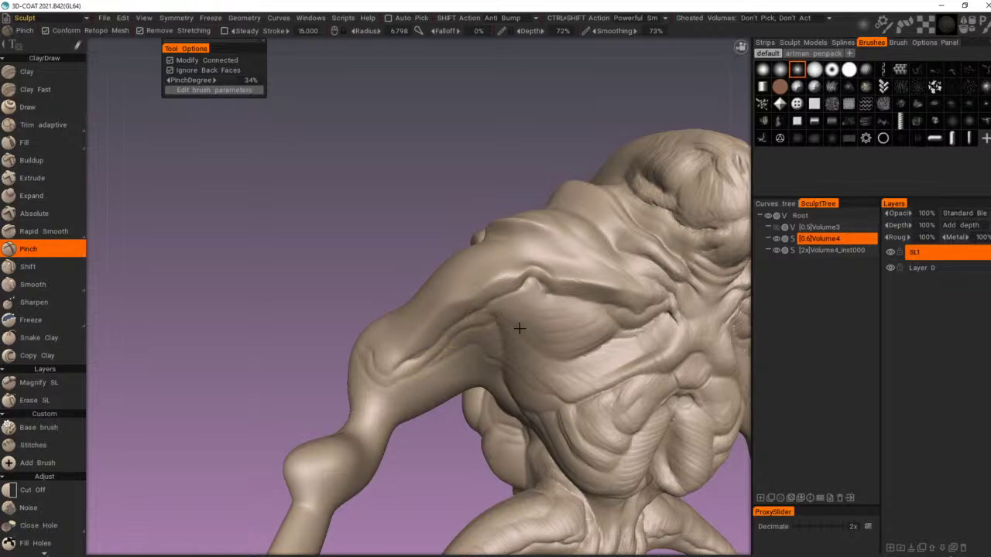
Step: Pinch rows of curved muscle folds across the chest beneath the shoulder ridge with a 5.189 brush radius
right_click_drag(519, 328, 440, 362, "alt")
left_click_drag(464, 368, 410, 365, "alt")
right_click_drag(411, 365, 403, 406, "alt")
mouse_move(403, 407)
left_mouse_down("alt")
mouse_move(490, 425)
mouse_move(480, 401)
mouse_move(487, 365)
left_mouse_up("alt")
mouse_move(488, 366)
right_mouse_down("alt")
mouse_move(584, 393)
mouse_move(604, 363)
right_mouse_up("alt")
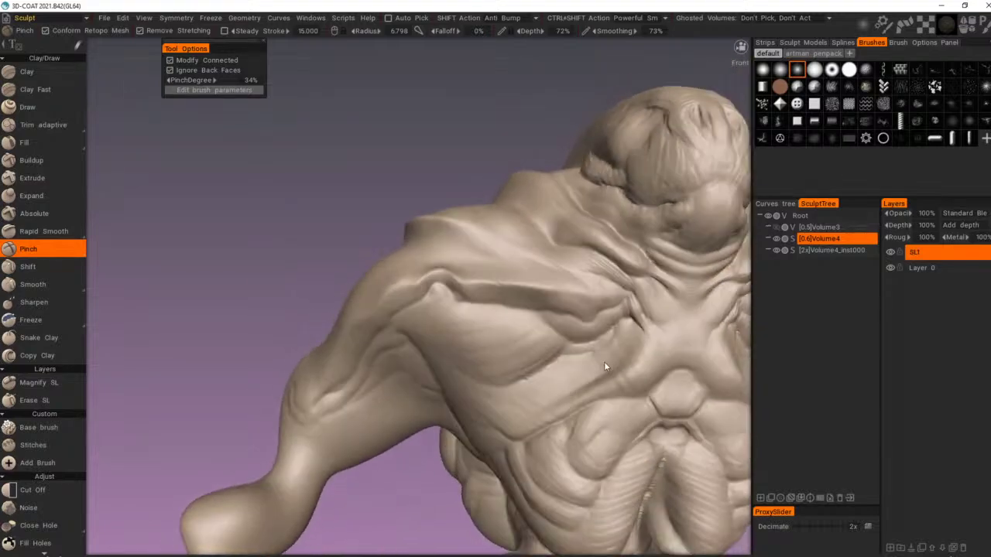
left_click_drag(604, 363, 588, 356, "alt")
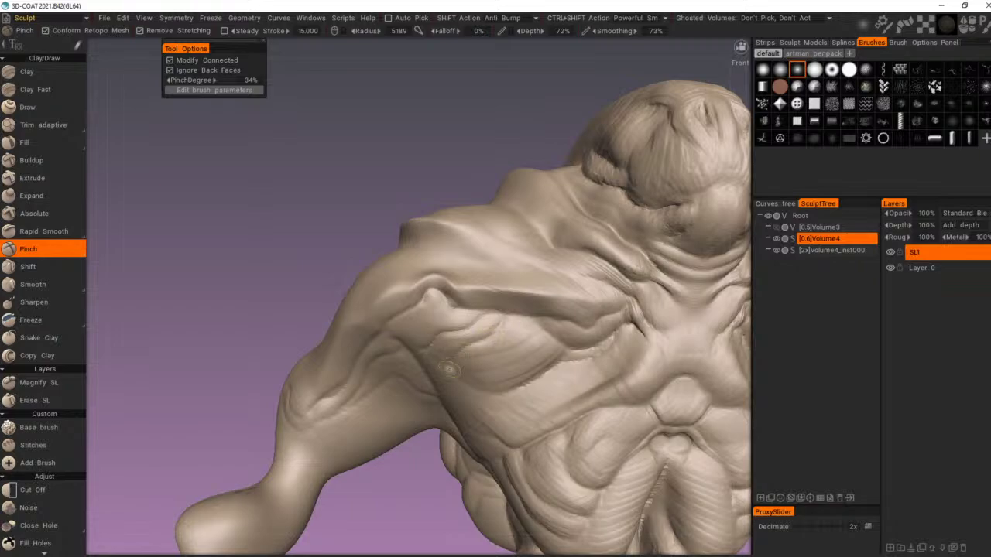
left_click_drag(469, 382, 531, 322)
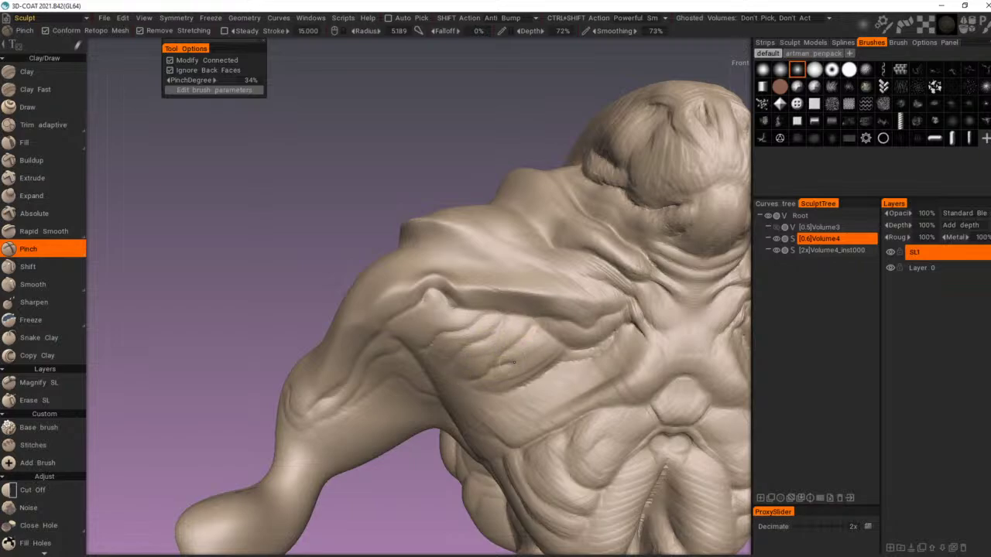
left_click_drag(514, 362, 553, 339)
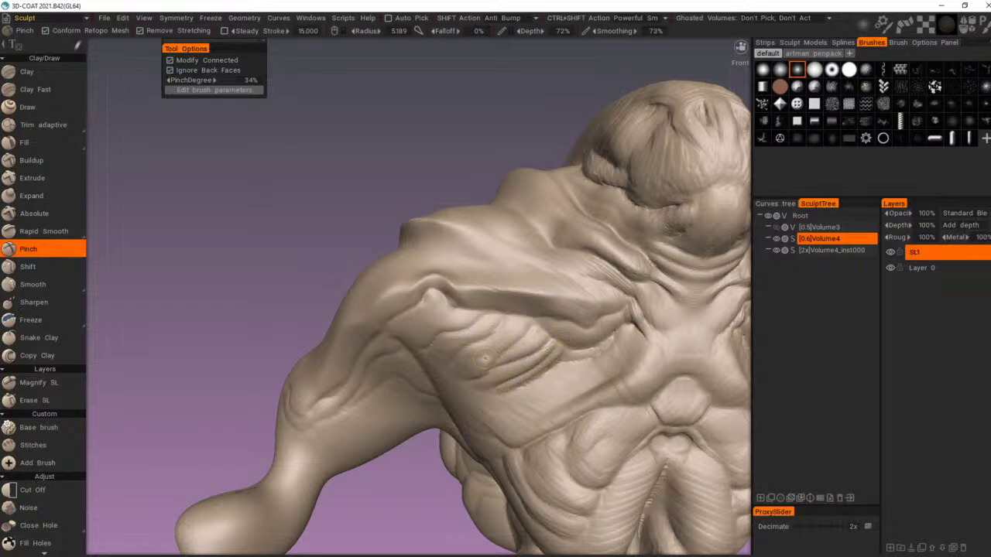
left_click_drag(466, 359, 509, 348)
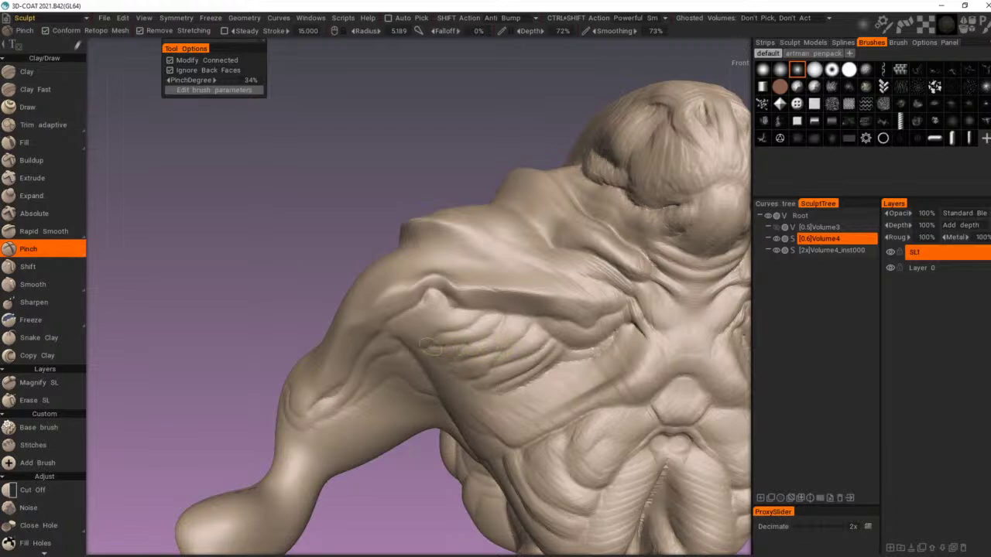
Step: Pinch extra folds under the shoulder bump toward the upper arm with a 5.189 brush radius
left_click_drag(573, 342, 602, 345, "alt")
right_click_drag(602, 345, 557, 356, "alt")
left_click_drag(558, 357, 526, 353, "alt")
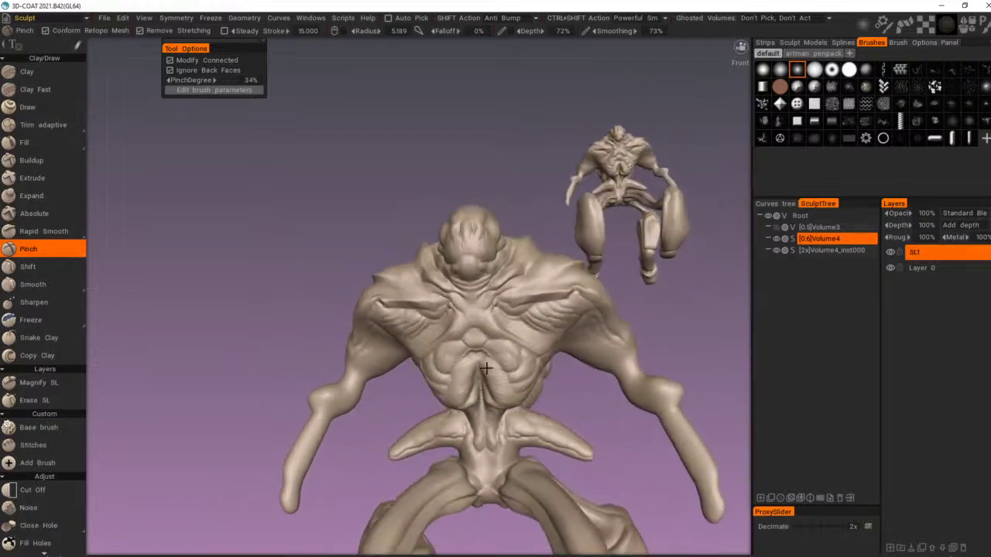
middle_click_drag(522, 352, 451, 350, "alt")
right_click_drag(452, 351, 527, 360, "alt")
left_click_drag(526, 361, 490, 353, "alt")
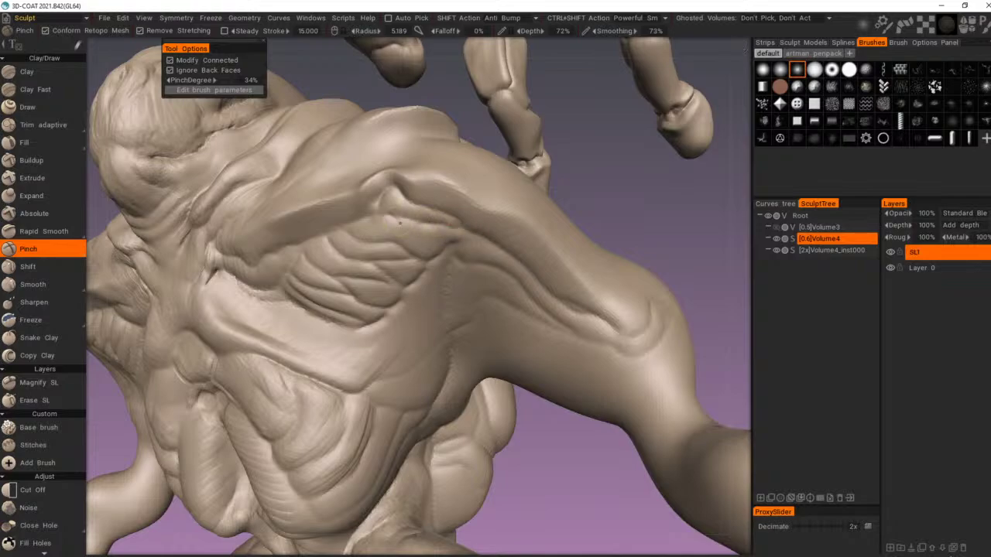
Step: Examine the whole creature from the front and at an angle to check the overall form
right_click_drag(409, 238, 395, 326, "alt")
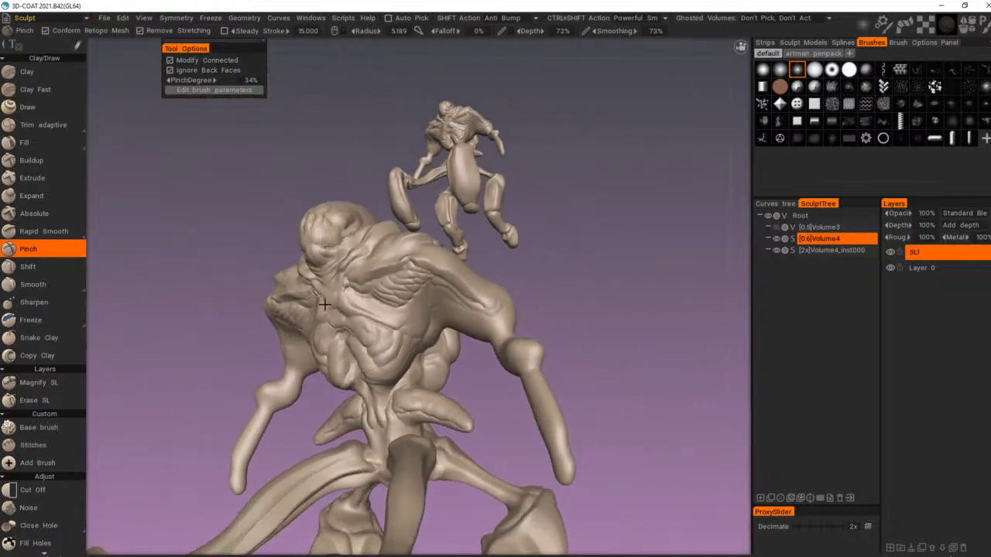
left_click_drag(395, 325, 435, 339, "alt")
right_click_drag(435, 340, 439, 371, "alt")
left_click_drag(439, 371, 480, 379, "alt")
right_click_drag(480, 379, 530, 427, "alt")
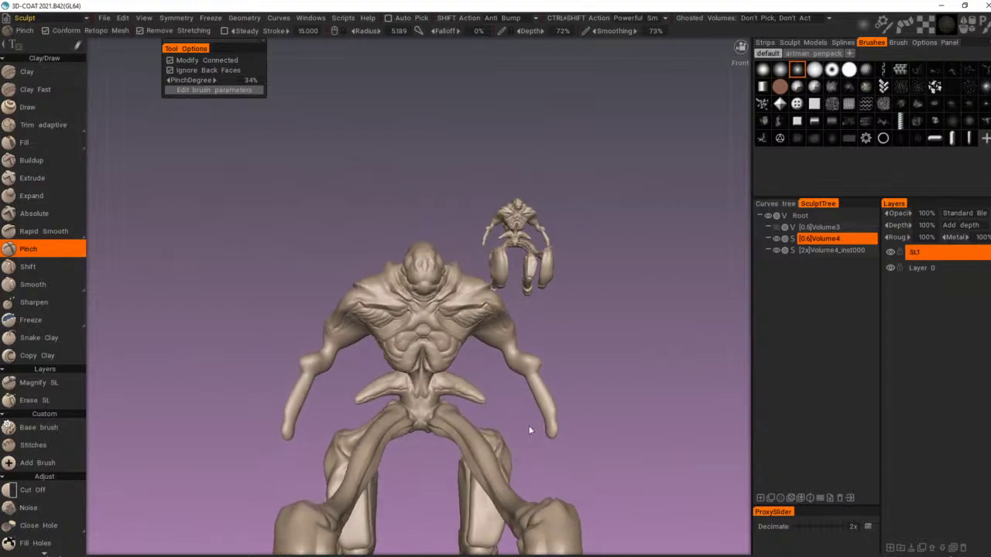
middle_click_drag(529, 427, 492, 366, "alt")
left_click_drag(574, 378, 535, 388, "alt")
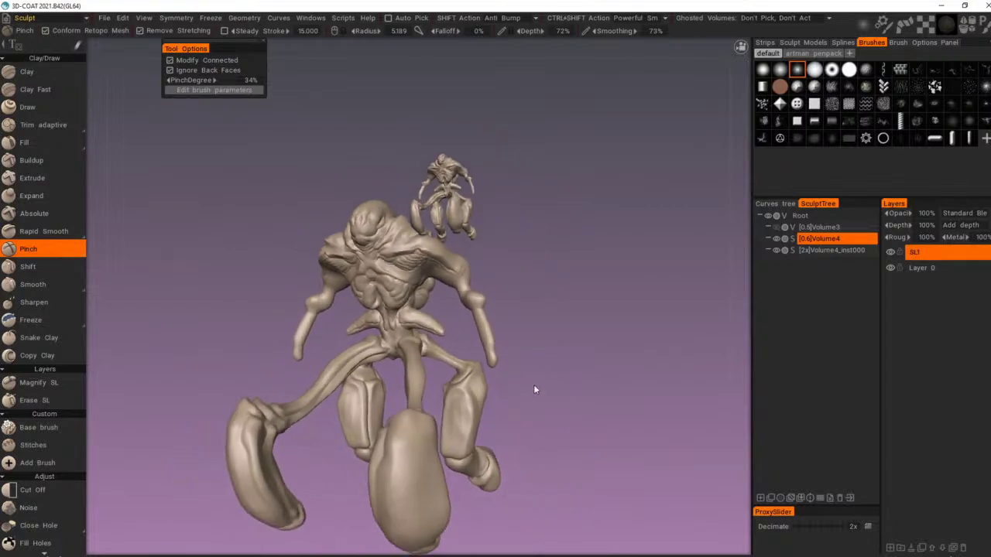
Step: Pinch a sharp crease beneath the upper muscle on the hind leg's outer thigh with a 12.850 brush radius and 43% depth
right_click_drag(535, 389, 508, 415, "alt")
left_click_drag(509, 414, 472, 442, "alt")
middle_click_drag(359, 487, 453, 373, "alt")
right_click_drag(452, 373, 620, 385, "alt")
left_click_drag(620, 386, 647, 367, "alt")
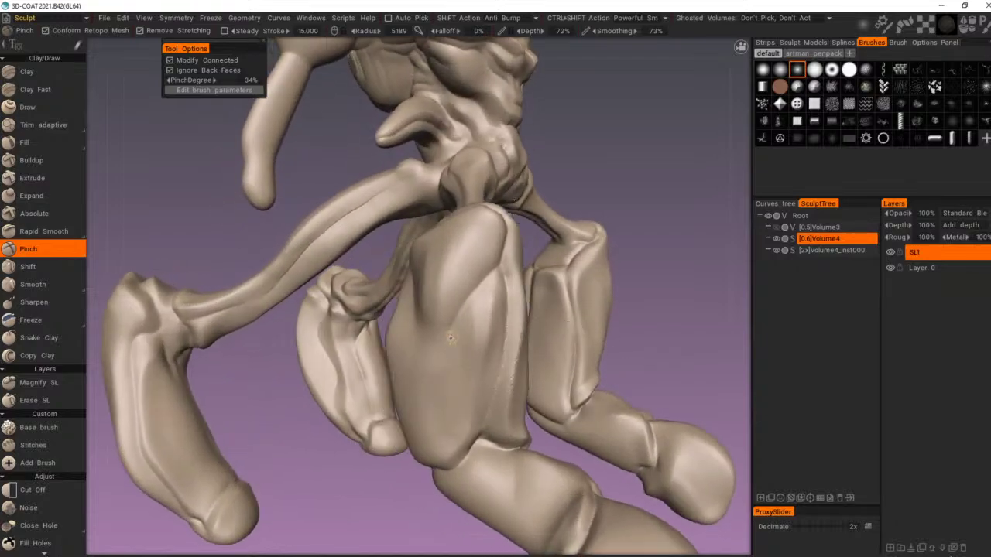
right_click_drag(428, 332, 439, 336)
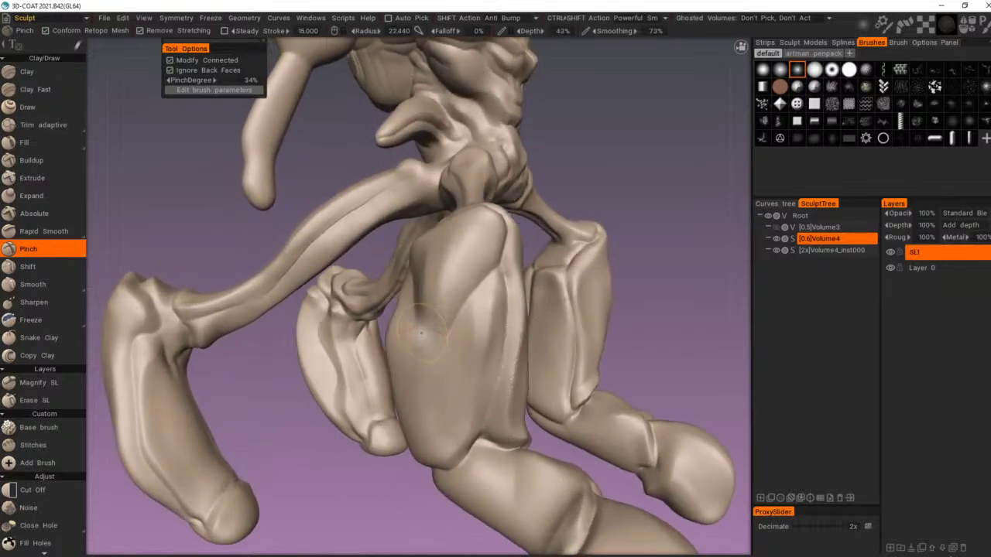
left_click_drag(421, 333, 449, 339)
right_click_drag(449, 338, 434, 336)
left_click_drag(423, 328, 455, 345)
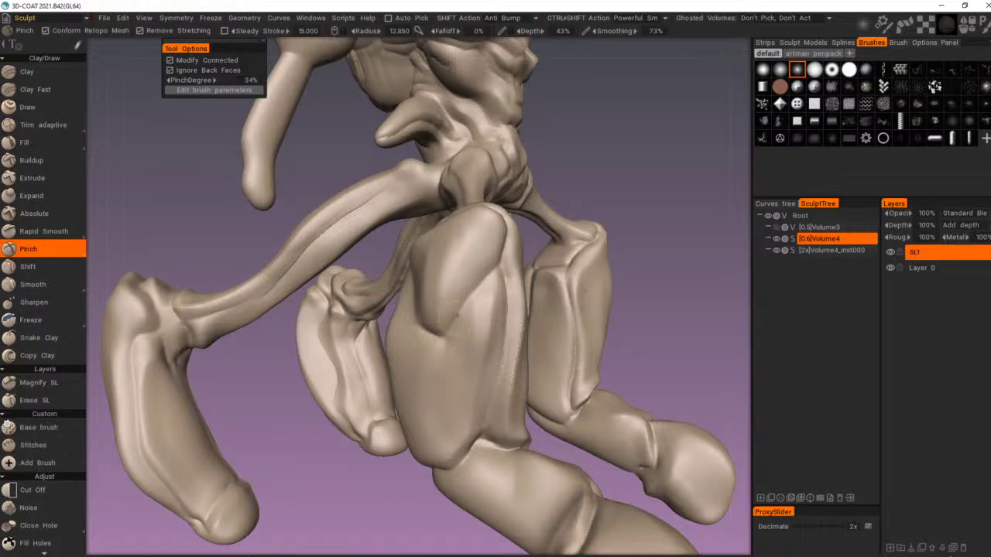
left_click_drag(555, 249, 490, 234, "alt")
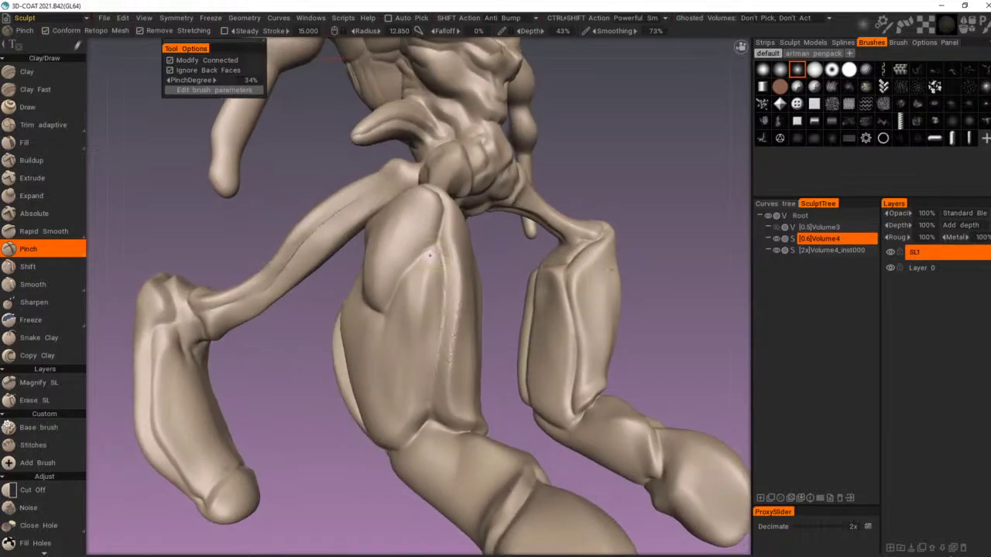
mouse_move(391, 295)
left_mouse_down()
mouse_move(436, 366)
mouse_move(396, 319)
mouse_move(454, 250)
mouse_move(528, 212)
left_mouse_up()
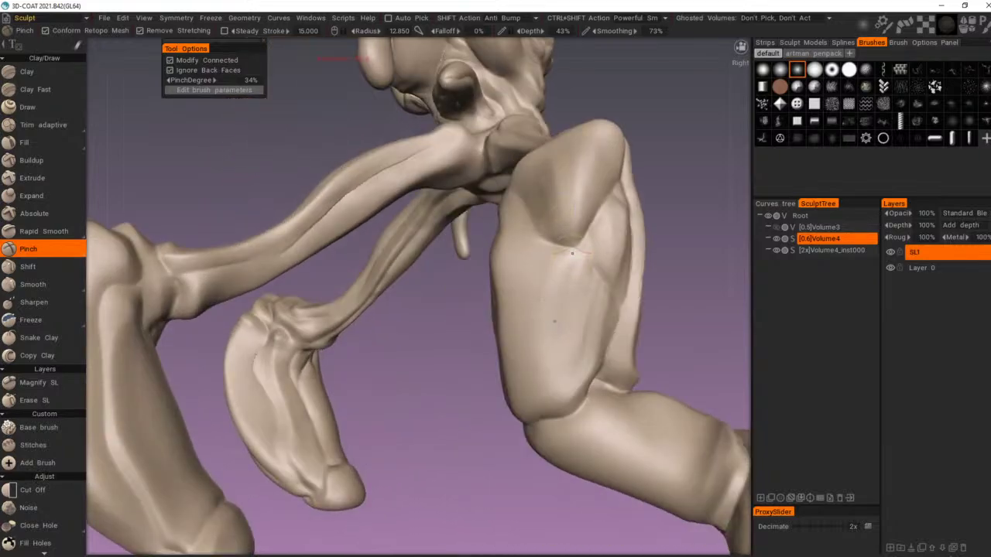
Step: Pinch vertical muscle grooves down the hind leg's outer thigh toward the knee with a 12.850 brush radius
left_click_drag(559, 399, 549, 413)
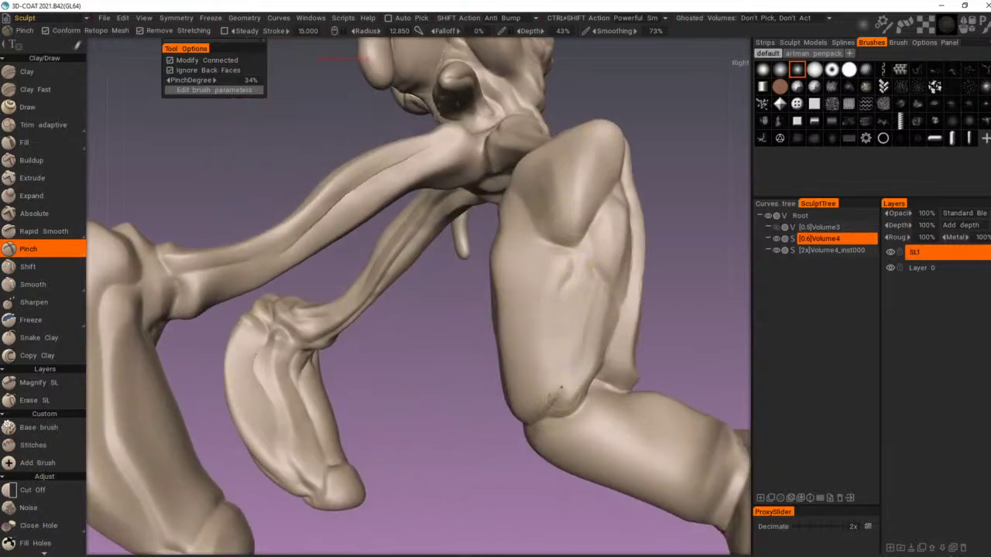
left_click_drag(561, 297, 558, 378)
mouse_move(570, 284)
left_mouse_down()
mouse_move(573, 252)
mouse_move(555, 306)
left_mouse_up()
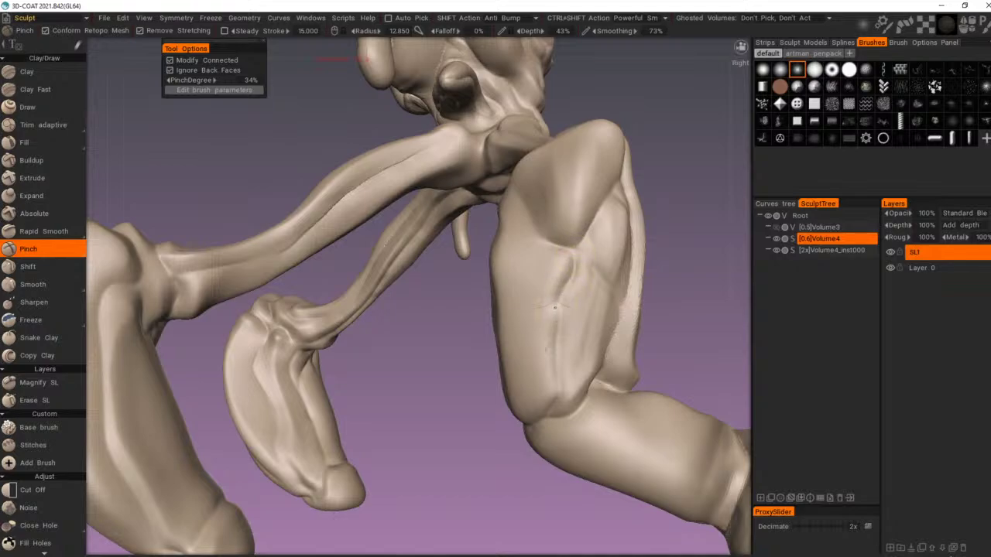
left_click_drag(582, 404, 556, 397, "alt")
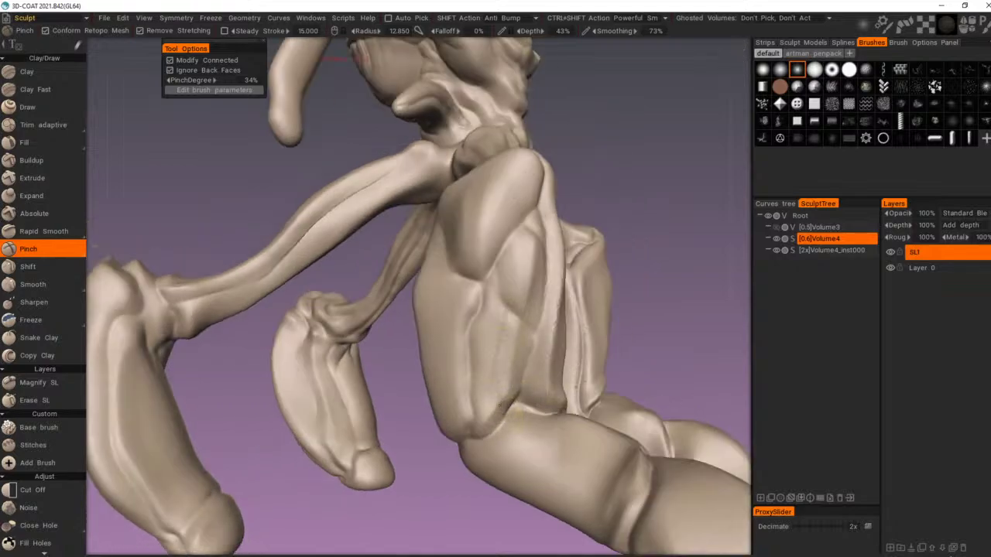
Step: Pinch creases across the back of the hind thigh, from the knee to the upper end, with brush radii of 18.851 and 20.152
right_click_drag(534, 367, 486, 375, "alt")
left_click_drag(486, 374, 402, 377, "alt")
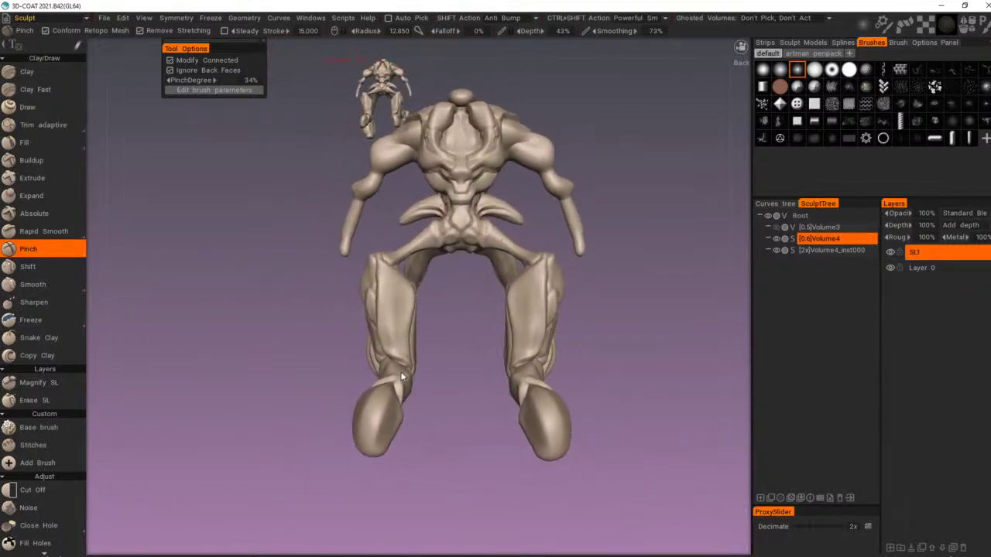
right_click_drag(402, 376, 467, 380, "alt")
right_click_drag(370, 408, 379, 408)
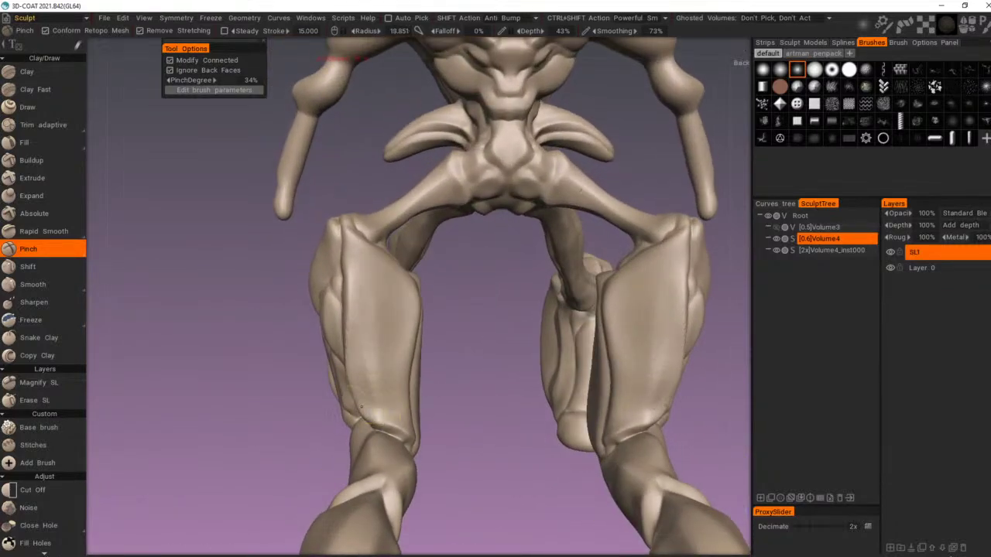
left_click_drag(364, 414, 412, 425)
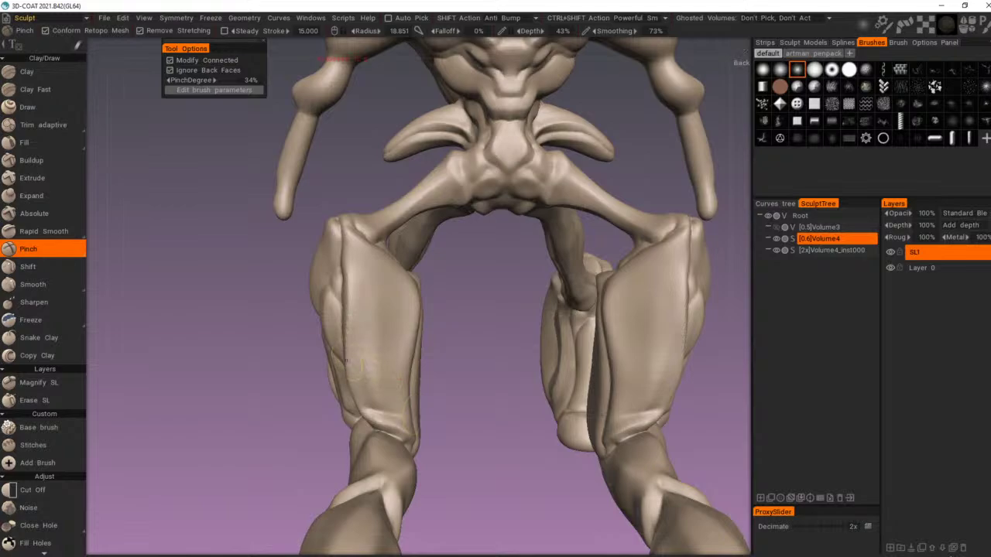
left_click_drag(348, 358, 469, 326)
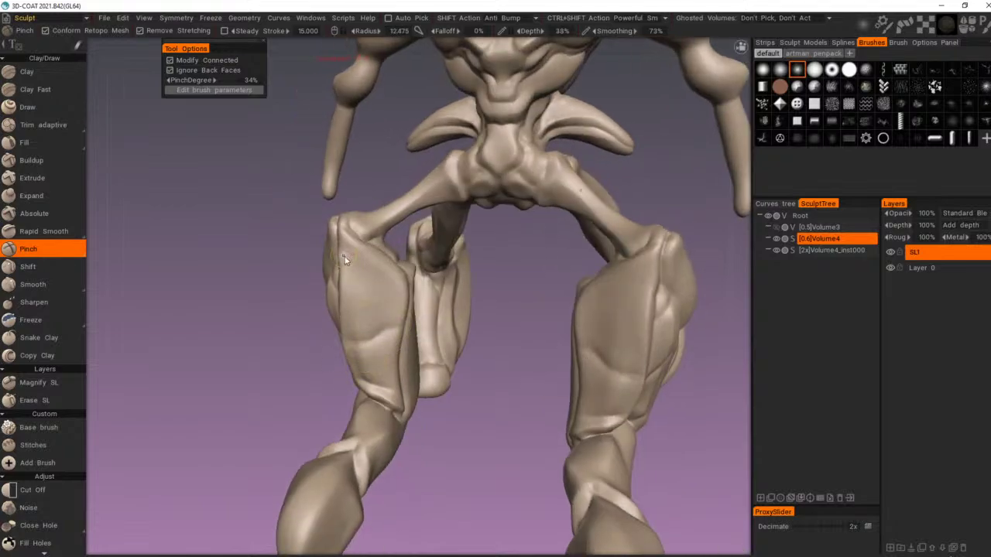
right_click_drag(345, 259, 354, 255)
left_click_drag(348, 254, 375, 280)
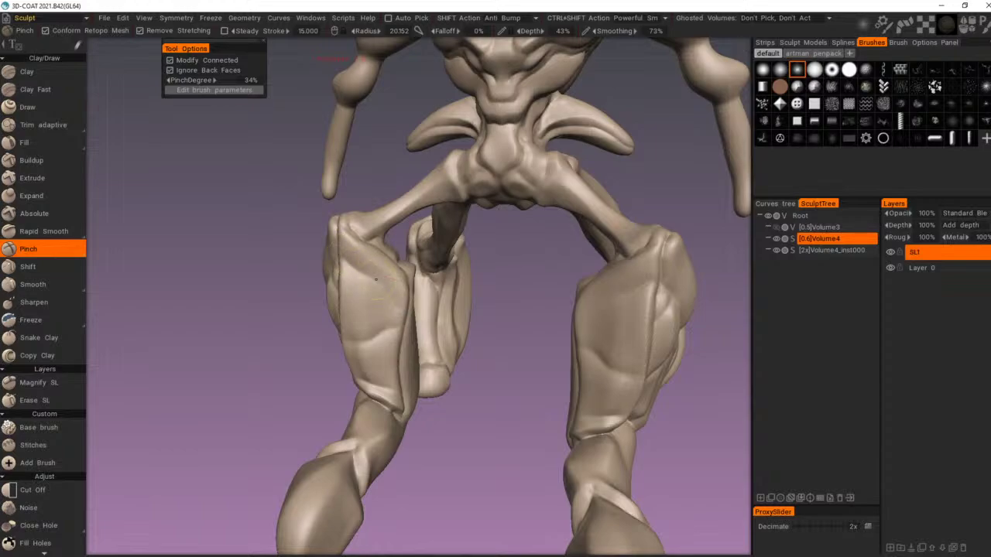
Step: Pinch and soften the lower front of the hind thigh just above the knee, starting with a 24.688 brush radius
right_click_drag(398, 319, 422, 341, "alt")
left_click_drag(422, 341, 610, 344, "alt")
middle_click_drag(610, 345, 543, 343, "alt")
left_click_drag(543, 343, 554, 317, "alt")
right_click_drag(554, 318, 562, 318, "alt")
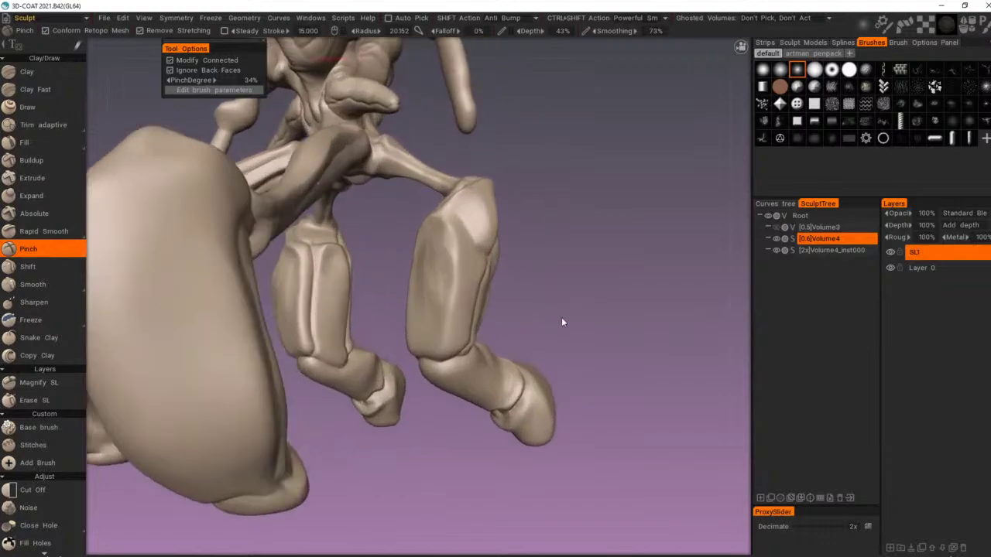
left_click_drag(563, 322, 505, 285, "alt")
key("bracketright")
key("bracketright")
key("bracketright")
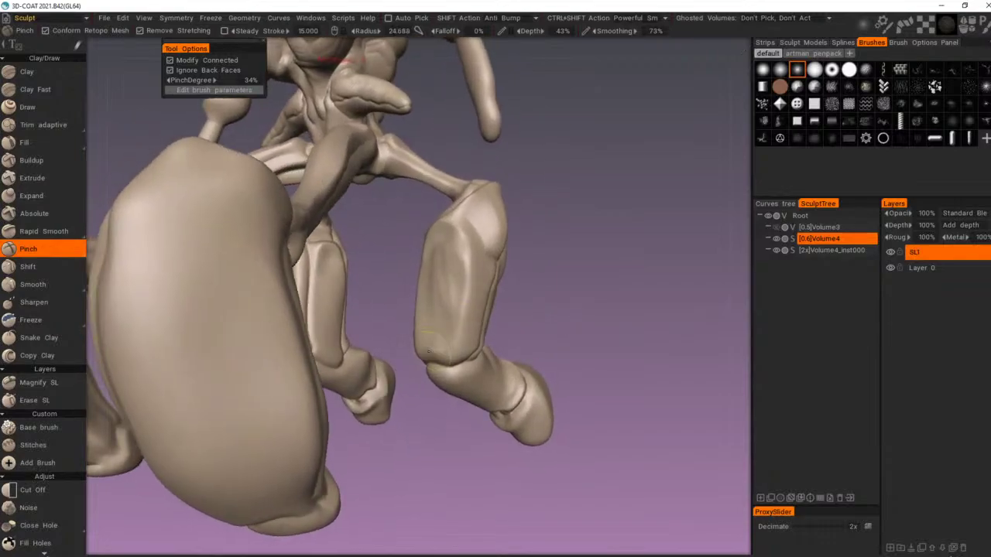
mouse_move(441, 358)
left_mouse_down("shift")
mouse_move(434, 298)
mouse_move(441, 329)
mouse_move(450, 265)
mouse_move(439, 360)
mouse_move(428, 350)
mouse_move(435, 249)
mouse_move(441, 313)
mouse_move(429, 354)
mouse_move(517, 289)
left_mouse_up("shift")
left_click_drag(488, 285, 456, 295)
Step: Shape the folds around the hind leg's kneecap and soften them, using a smaller 15.169 brush radius
key("bracketleft")
key("bracketleft")
key("bracketleft")
key("bracketleft")
key("bracketleft")
key("bracketleft")
key("bracketleft")
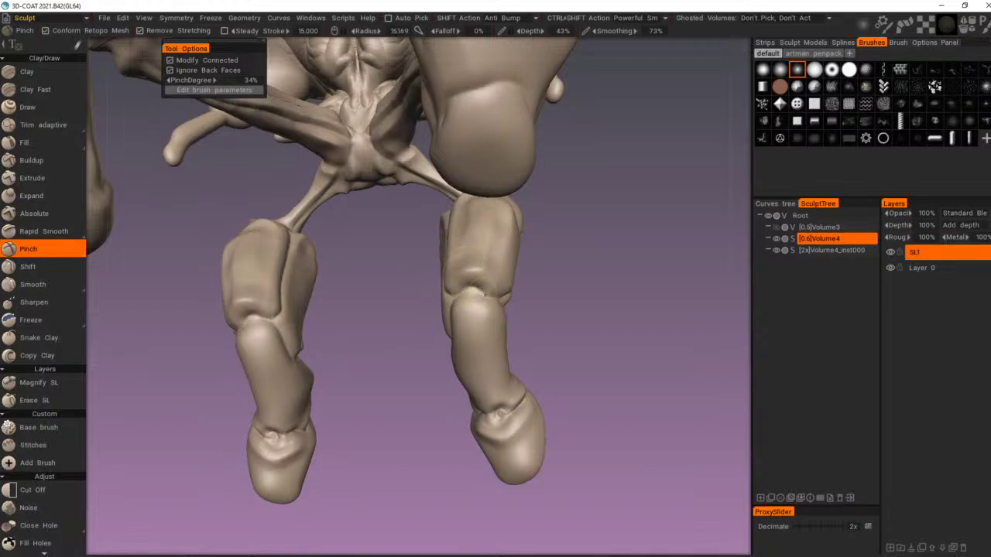
mouse_move(468, 294)
left_mouse_down("shift")
mouse_move(480, 321)
mouse_move(470, 318)
mouse_move(467, 333)
mouse_move(476, 340)
mouse_move(484, 324)
mouse_move(494, 329)
mouse_move(474, 349)
mouse_move(506, 269)
left_mouse_up("shift")
Step: Pinch a long groove down the hind leg's shin from below the kneecap to the ankle
right_click_drag(481, 223, 471, 225)
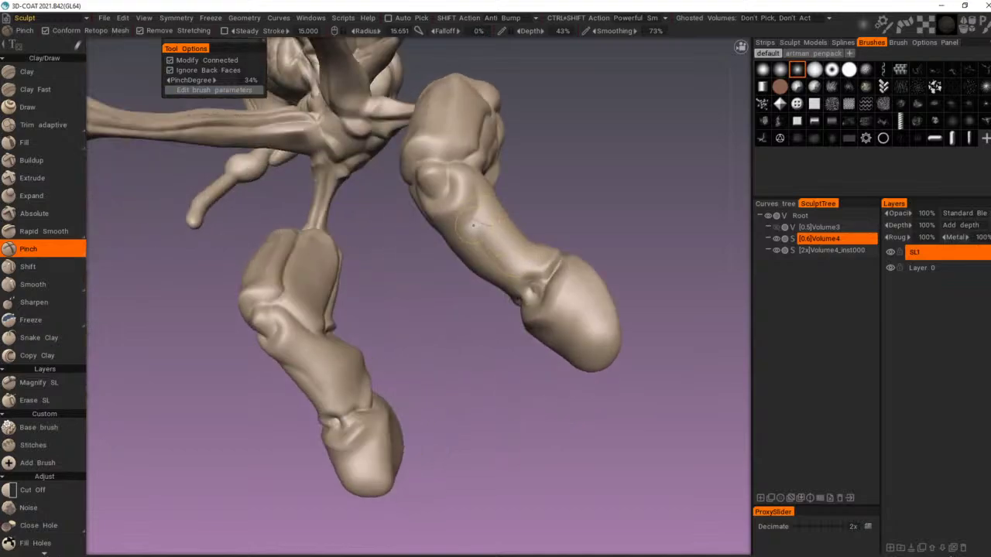
left_click_drag(471, 227, 517, 283)
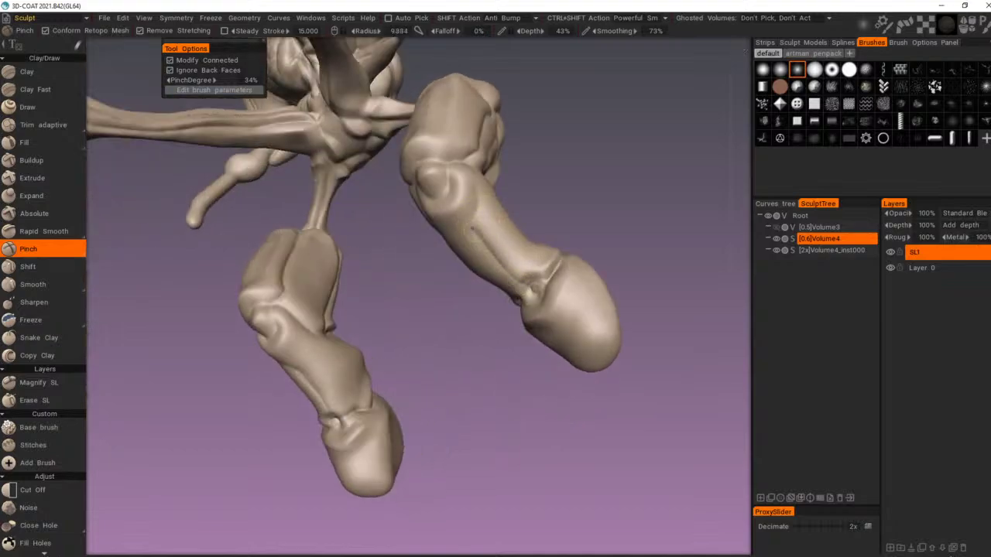
left_click_drag(481, 220, 489, 196, "alt")
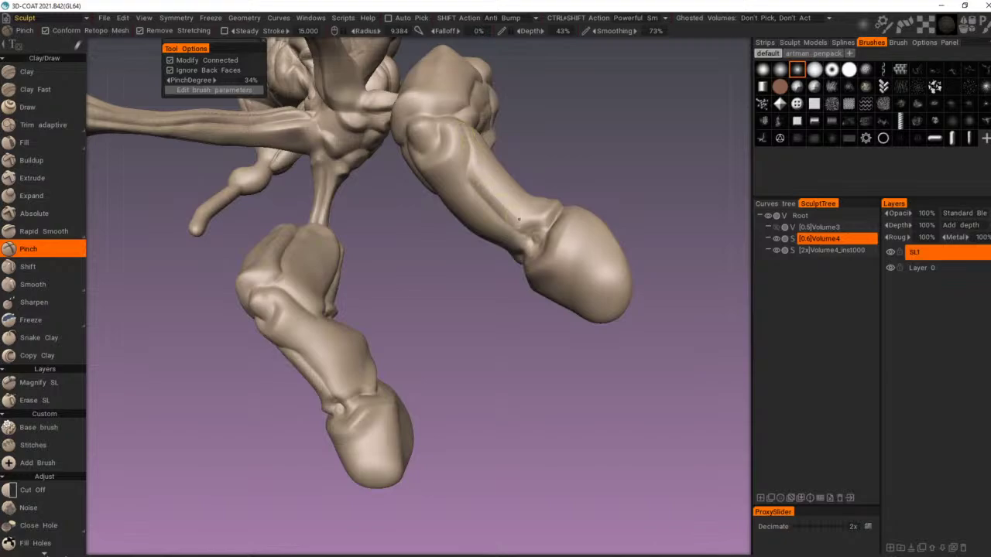
middle_click_drag(545, 205, 573, 182)
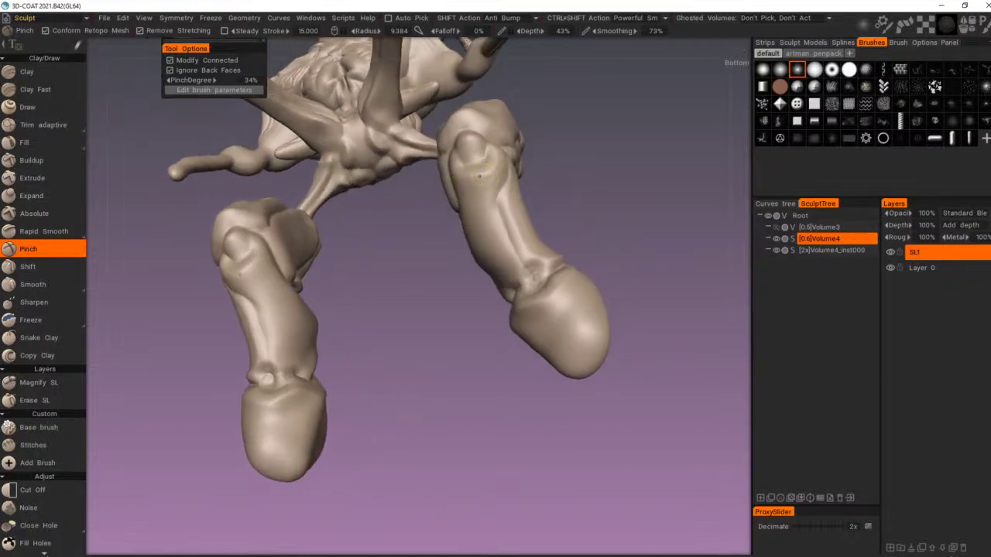
mouse_move(524, 286)
left_mouse_down("alt")
mouse_move(600, 240)
mouse_move(556, 351)
left_mouse_up("alt")
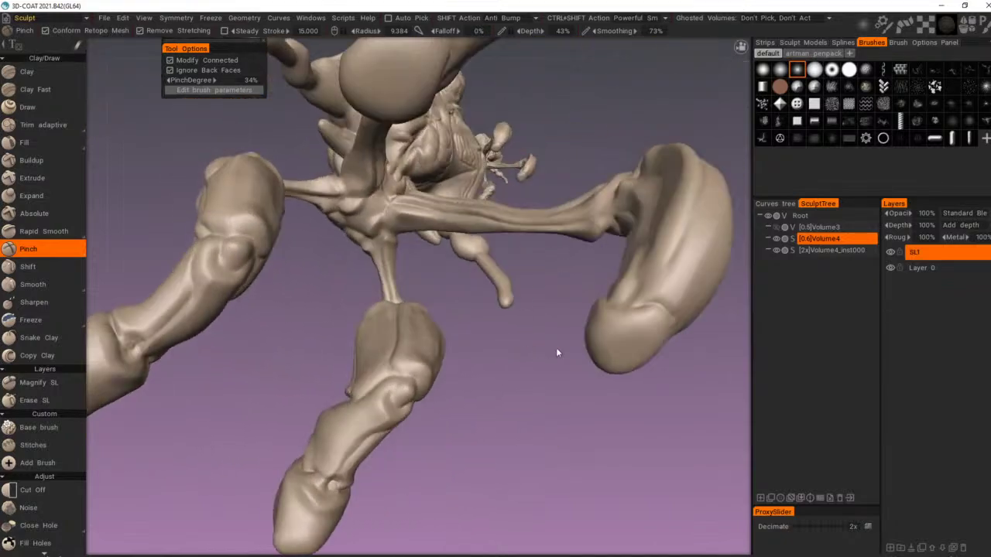
Step: Pinch the inner front of the hind leg's shin below the kneecap with the depth reduced to 18%
mouse_move(412, 434)
left_mouse_down("alt")
mouse_move(503, 350)
mouse_move(532, 363)
mouse_move(508, 389)
mouse_move(490, 392)
left_mouse_up("alt")
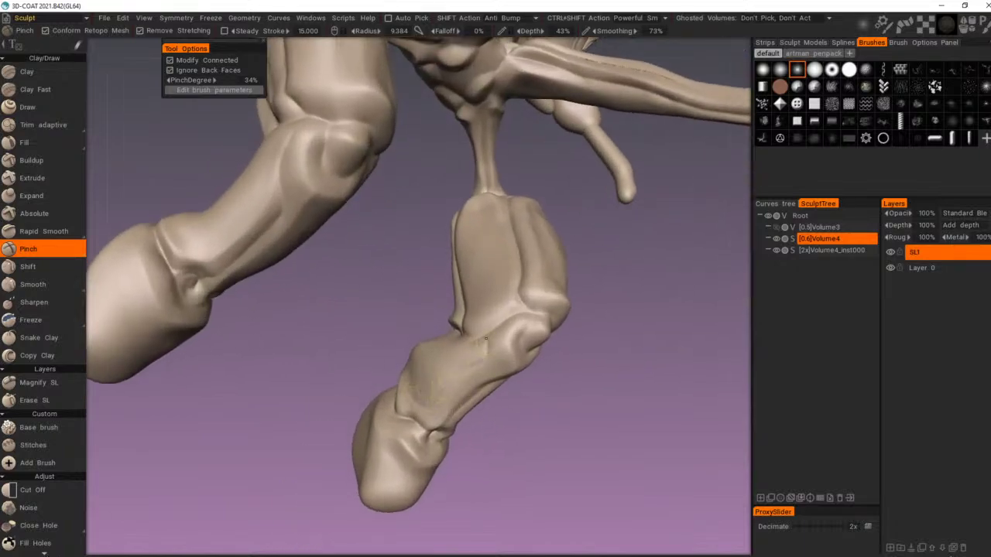
left_click_drag(459, 368, 434, 381, "alt")
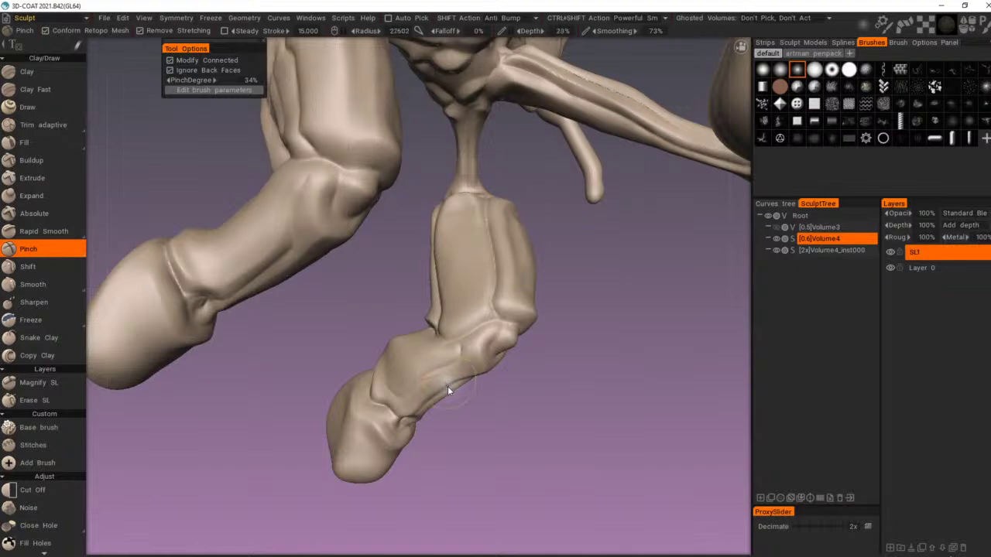
right_click_drag(447, 386, 447, 391)
mouse_move(446, 385)
left_mouse_down()
mouse_move(403, 398)
mouse_move(441, 392)
mouse_move(437, 367)
mouse_move(462, 343)
mouse_move(480, 382)
left_mouse_up()
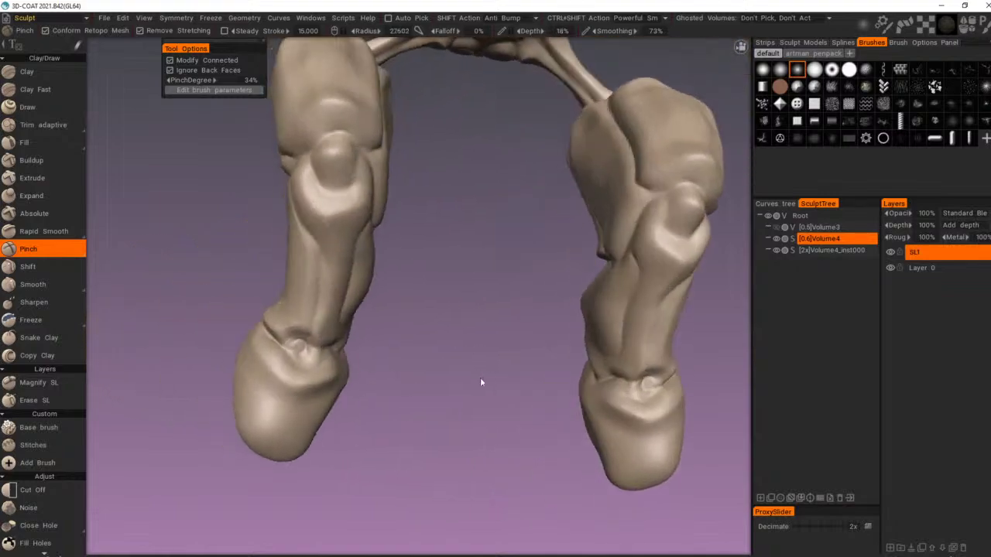
mouse_move(480, 383)
middle_mouse_down()
mouse_move(464, 407)
mouse_move(414, 418)
mouse_move(398, 444)
mouse_move(374, 435)
middle_mouse_up()
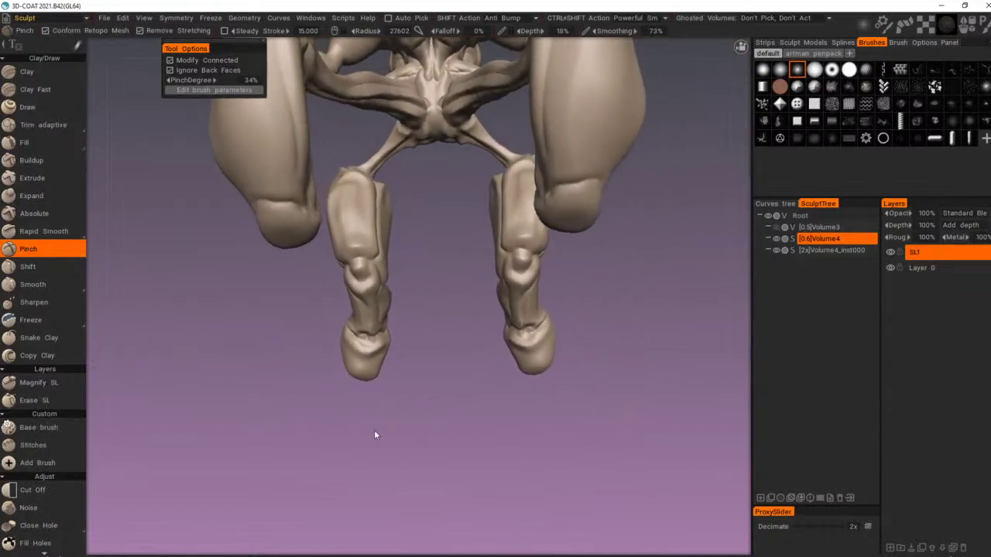
Step: Pinch diagonal creases along the outer side of the hind leg's lower segment, from knee to ankle, at 18% depth
left_click_drag(374, 435, 398, 410, "alt")
scroll(496, 303, "up", 5)
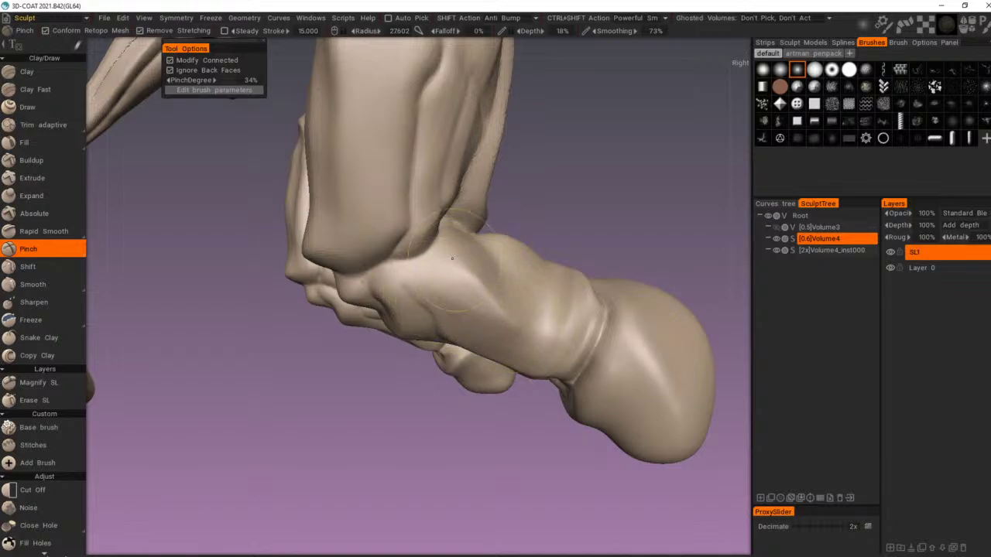
left_click_drag(525, 328, 537, 312, "alt")
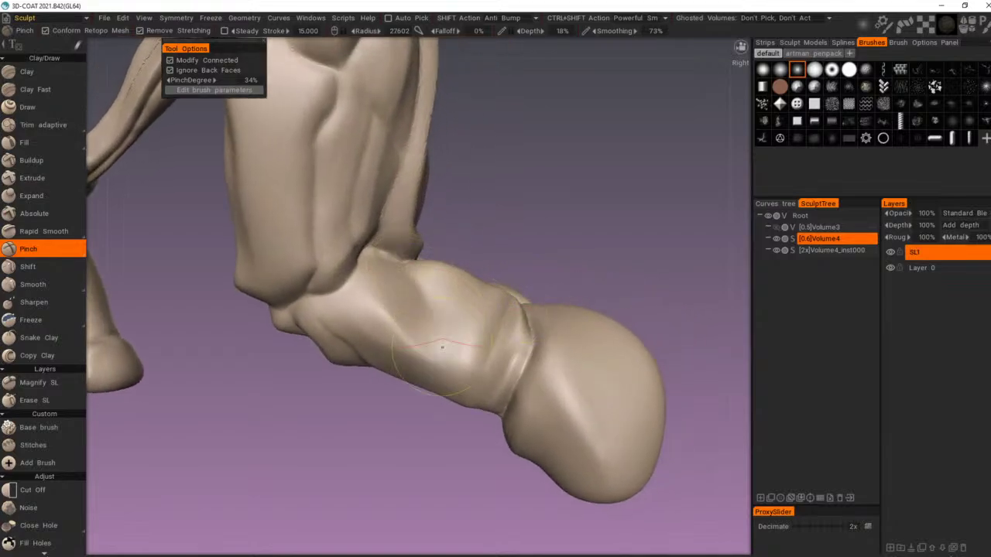
right_click_drag(416, 281, 387, 288)
right_click_drag(486, 377, 474, 377)
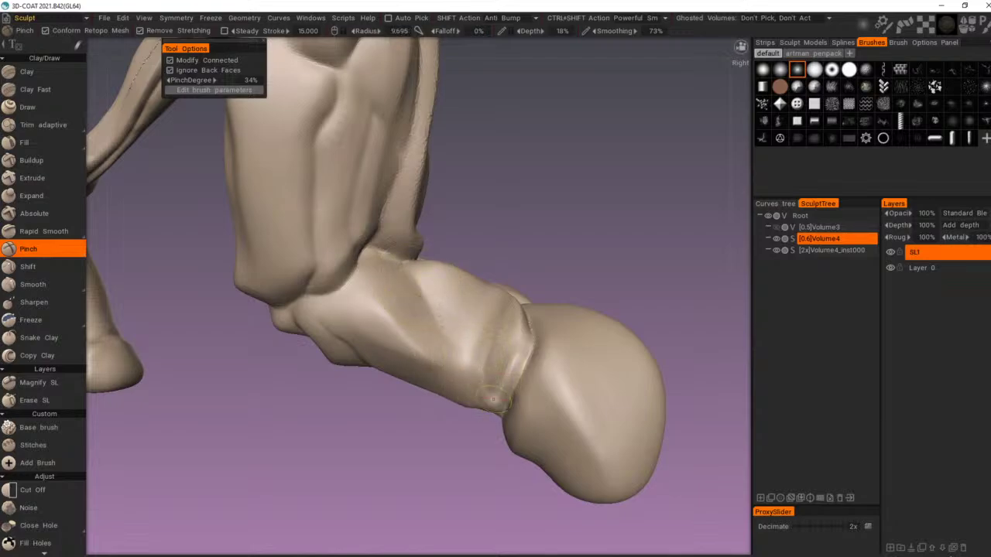
middle_click_drag(531, 283, 505, 358)
middle_click_drag(440, 425, 467, 350)
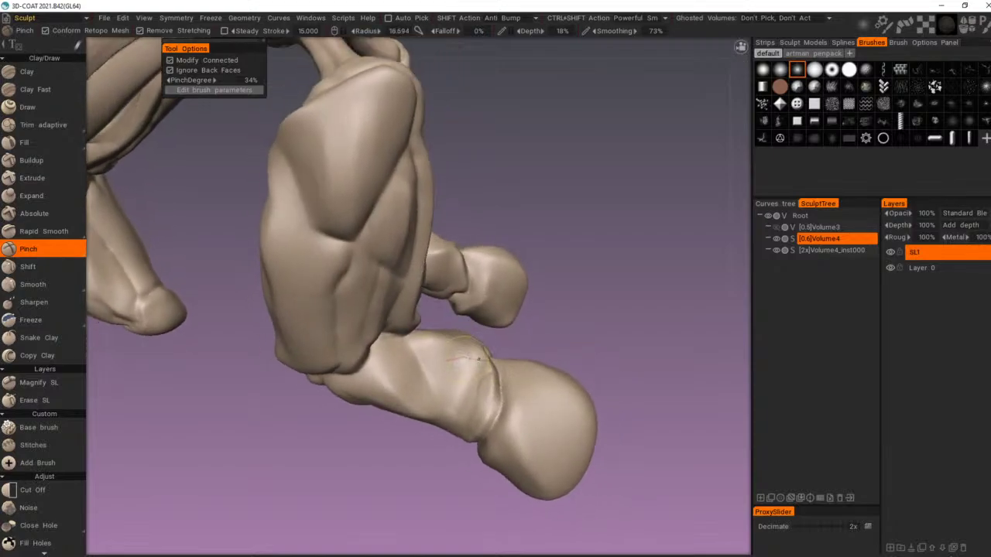
Step: Pinch sharper folds around the hind leg's outer ankle with brush radii of 13.992 and 6.516
right_click_drag(469, 374, 461, 373)
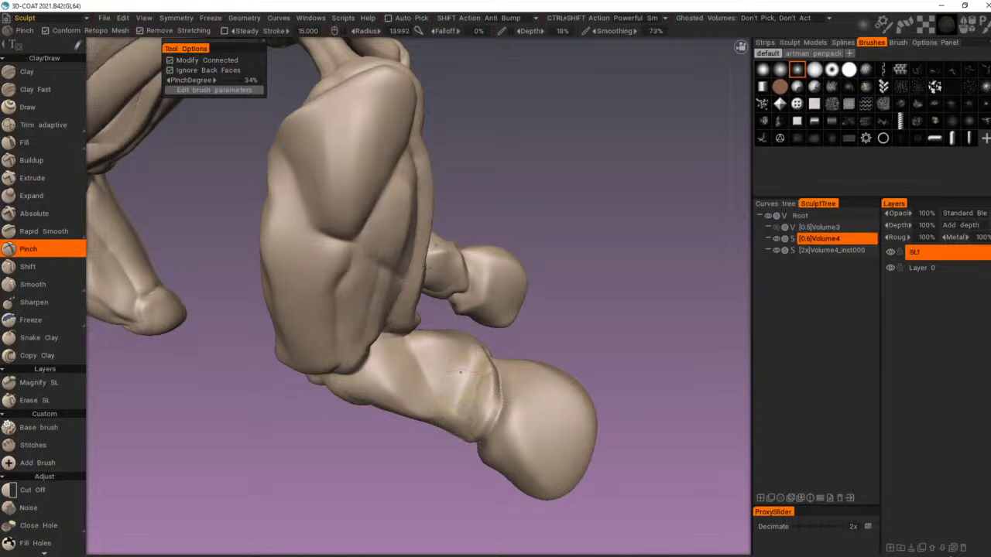
mouse_move(466, 365)
left_mouse_down()
mouse_move(462, 427)
mouse_move(467, 363)
left_mouse_up()
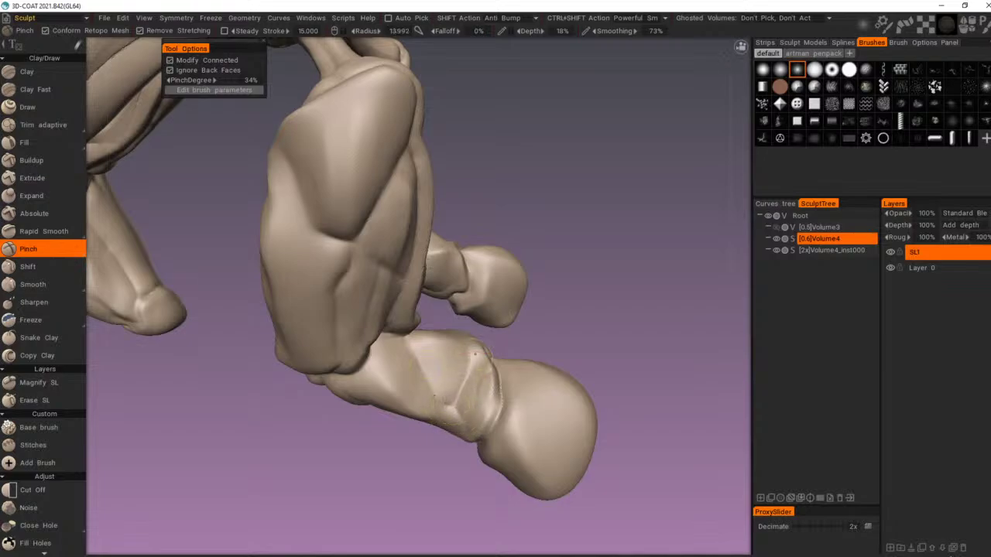
middle_click_drag(485, 412, 536, 374)
right_click_drag(536, 374, 533, 374)
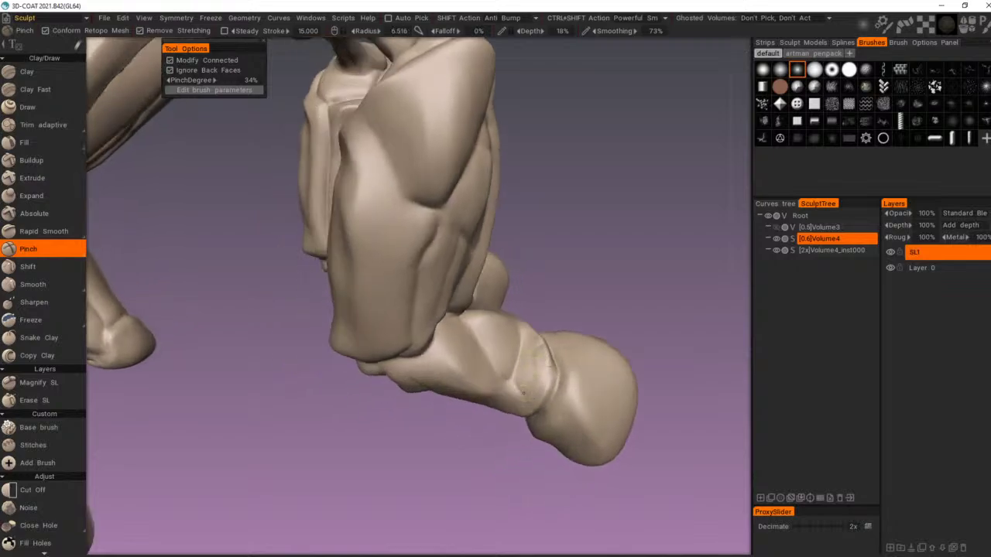
Step: Pinch creases down the lower outer face of the large front leg with radius 13.926 and depth 94%
scroll(442, 373, "down", 5)
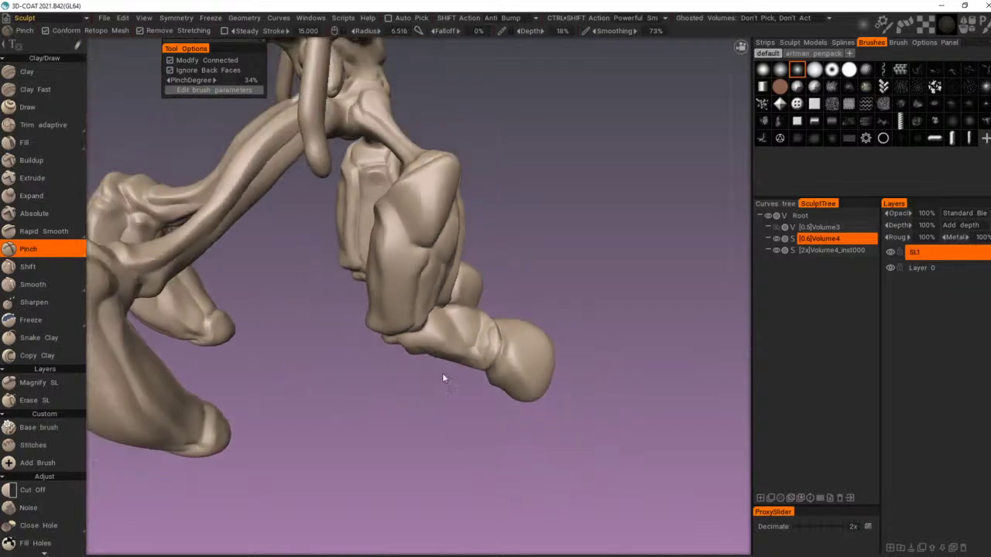
left_click_drag(442, 373, 570, 347)
scroll(481, 357, "down", 4)
middle_click_drag(572, 349, 216, 451)
left_click_drag(214, 447, 555, 206)
middle_click_drag(555, 210, 359, 281)
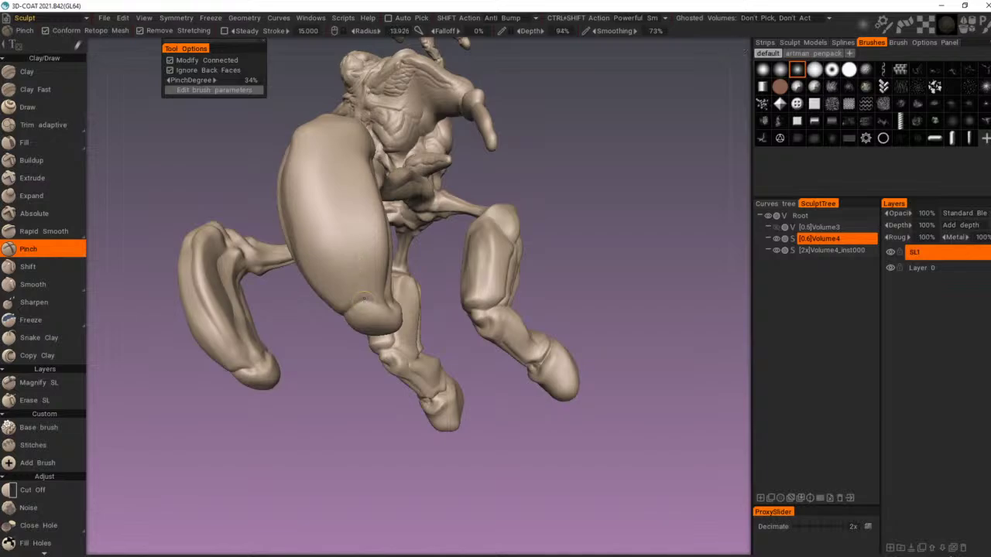
left_click_drag(364, 296, 362, 242)
mouse_move(361, 242)
left_mouse_down("alt")
mouse_move(377, 228)
mouse_move(359, 245)
left_mouse_up("alt")
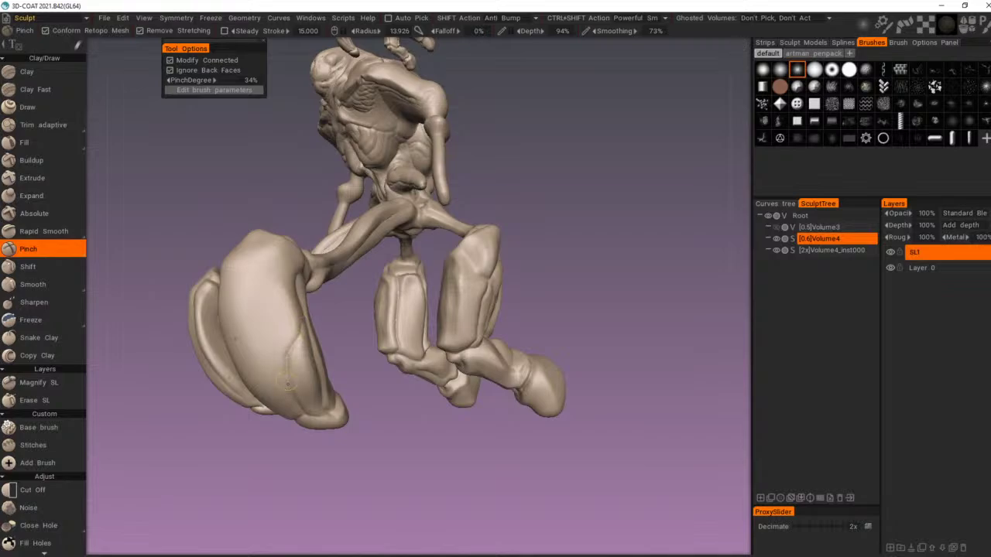
left_click_drag(315, 327, 330, 333, "alt")
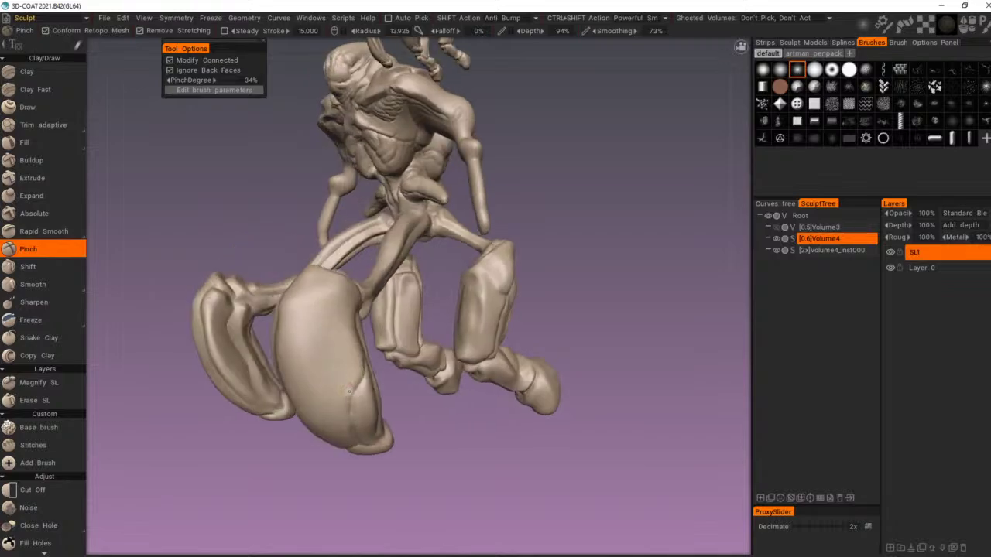
Step: Pinch folds around the top front of the large front leg's shell and down its face
middle_click_drag(311, 304, 434, 329)
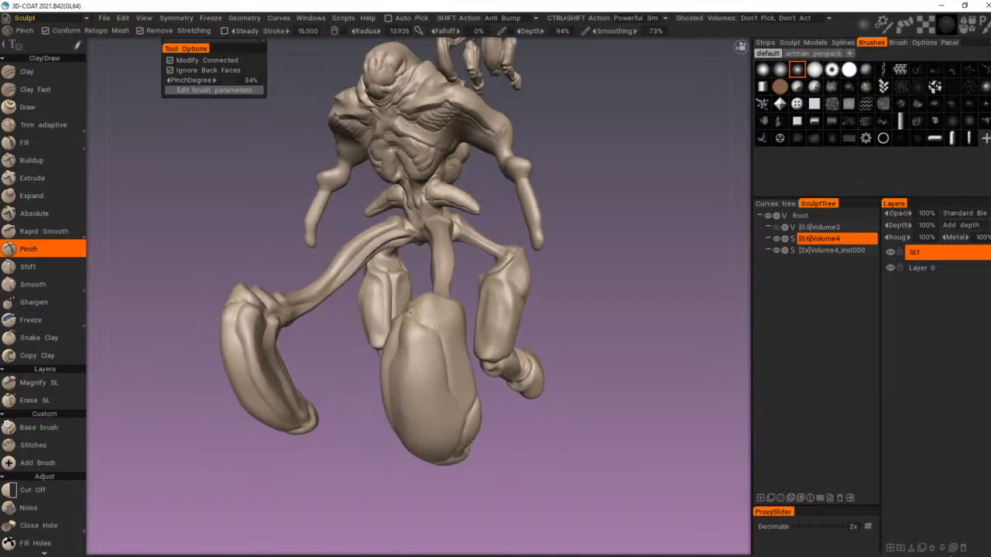
left_click_drag(456, 303, 424, 304, "alt")
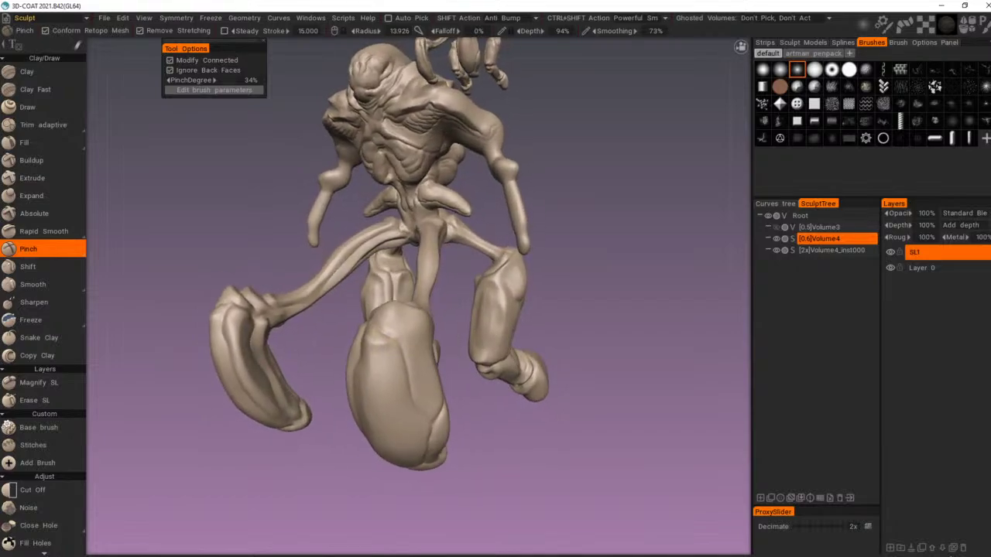
right_click_drag(379, 249, 319, 277, "alt")
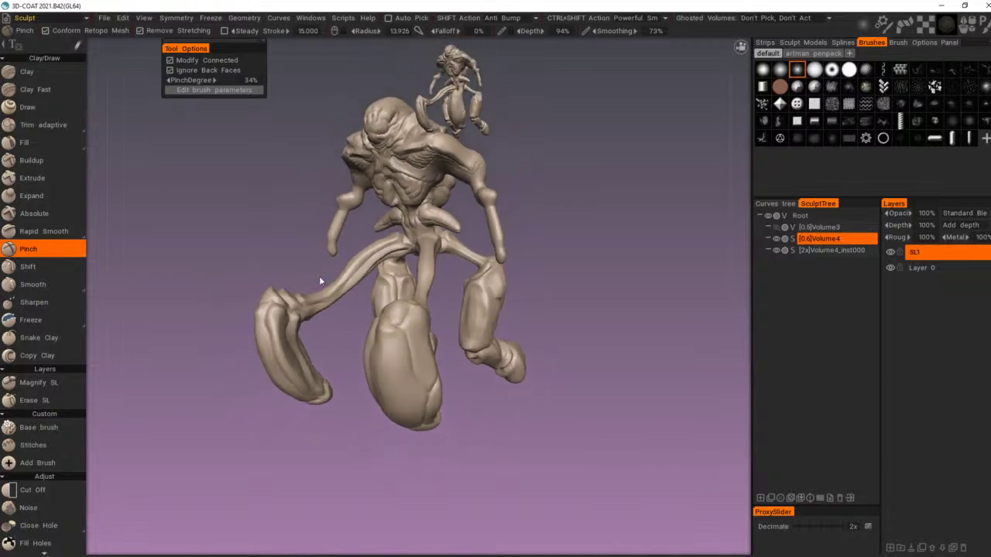
Step: Pinch a sharper ridge around the outer lower end of the upper arm, just above the elbow bulge, at 94% depth
left_click_drag(319, 277, 461, 204, "alt")
right_click_drag(461, 204, 395, 232, "alt")
left_click_drag(395, 232, 375, 180, "alt")
middle_click_drag(374, 180, 429, 243, "alt")
right_click_drag(429, 243, 521, 195, "alt")
middle_click_drag(520, 195, 582, 263, "alt")
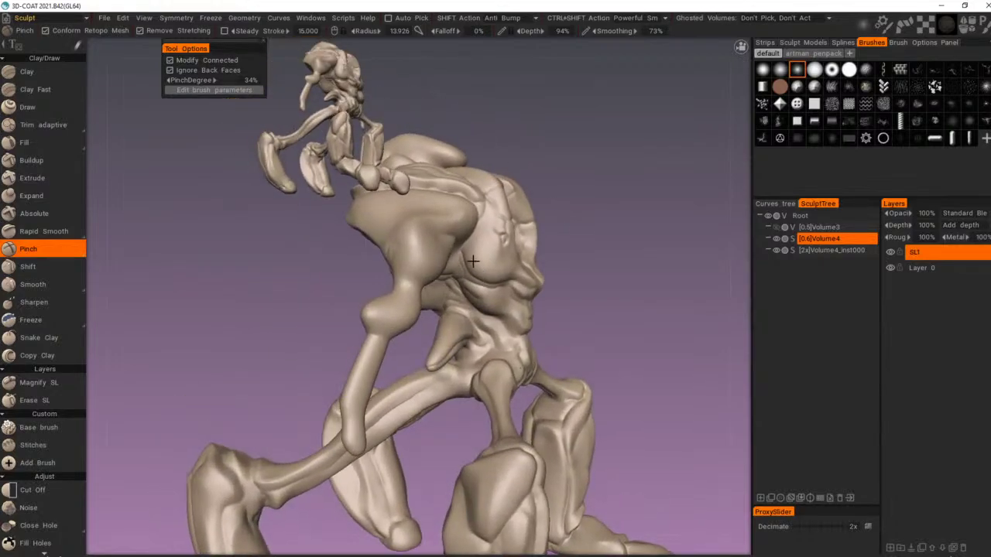
right_click_drag(583, 264, 619, 244, "alt")
mouse_move(414, 296)
left_mouse_down()
mouse_move(479, 284)
mouse_move(426, 255)
left_mouse_up()
mouse_move(367, 290)
left_mouse_down()
mouse_move(394, 235)
mouse_move(452, 226)
mouse_move(416, 216)
mouse_move(442, 211)
mouse_move(534, 232)
left_mouse_up()
mouse_move(509, 278)
left_mouse_down("alt")
mouse_move(538, 272)
mouse_move(518, 292)
mouse_move(608, 288)
left_mouse_up("alt")
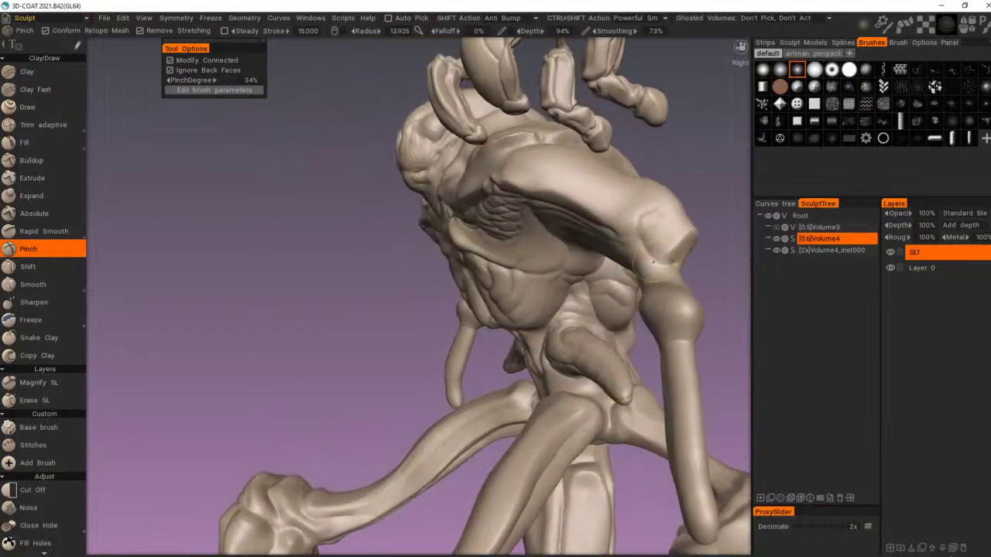
Step: Pinch a deep armpit crease where the upper arm meets the chest, with radii 20.876 and 13.086 and depth up to 148%
right_click_drag(636, 246, 562, 266, "alt")
left_click_drag(562, 266, 631, 271, "alt")
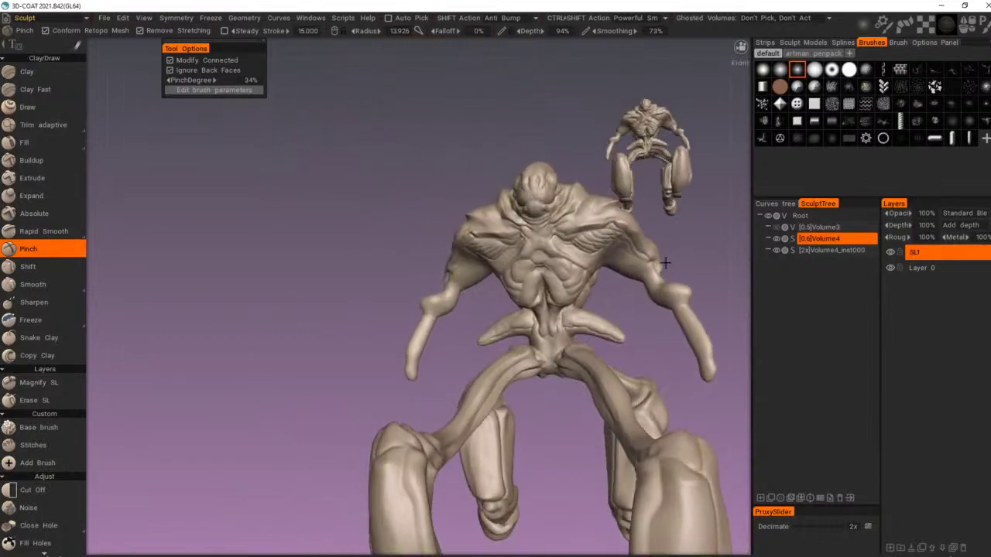
right_click_drag(631, 271, 621, 294, "alt")
middle_click_drag(621, 298, 524, 357, "alt")
right_click_drag(524, 356, 584, 382, "alt")
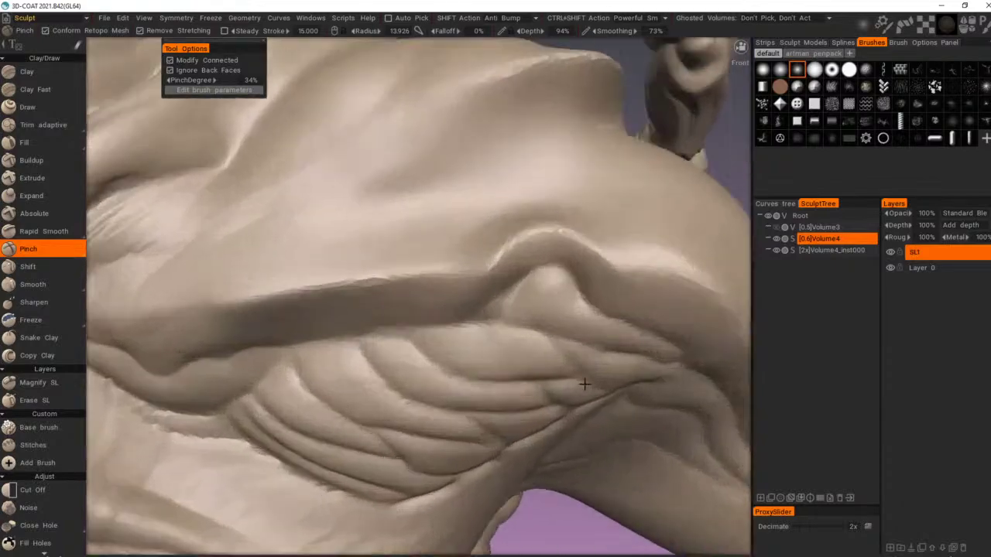
left_click_drag(584, 383, 574, 352, "alt")
right_click_drag(575, 352, 525, 297, "alt")
right_click_drag(387, 267, 383, 243)
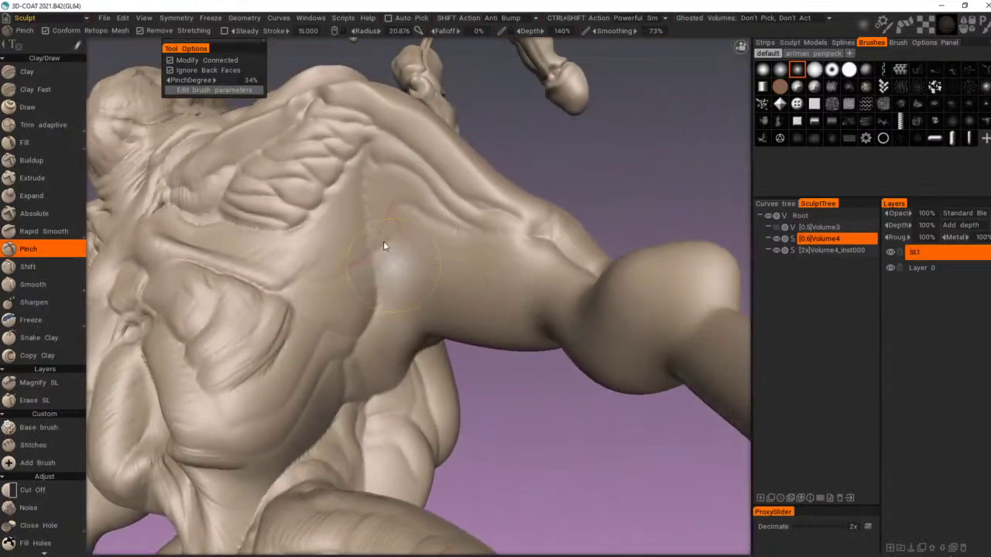
mouse_move(383, 261)
left_mouse_down()
mouse_move(411, 314)
mouse_move(385, 253)
left_mouse_up()
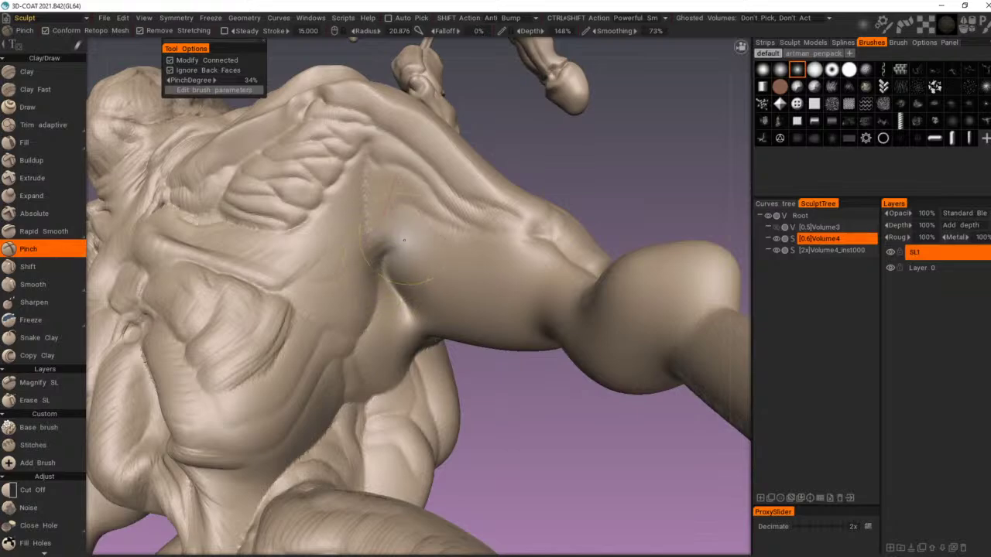
right_click_drag(396, 247, 382, 255)
mouse_move(384, 257)
left_mouse_down()
mouse_move(412, 325)
mouse_move(384, 301)
mouse_move(252, 306)
mouse_move(305, 287)
mouse_move(267, 292)
left_mouse_up()
mouse_move(217, 292)
left_mouse_down()
mouse_move(244, 280)
mouse_move(242, 300)
mouse_move(246, 277)
mouse_move(249, 290)
mouse_move(275, 253)
mouse_move(283, 279)
mouse_move(274, 249)
mouse_move(301, 312)
mouse_move(329, 271)
mouse_move(398, 345)
left_mouse_up()
Step: Pinch fine creases behind the armpit, between the upper arm and the back, with radius 4.214 and depth 148%
right_click_drag(397, 345, 446, 345, "alt")
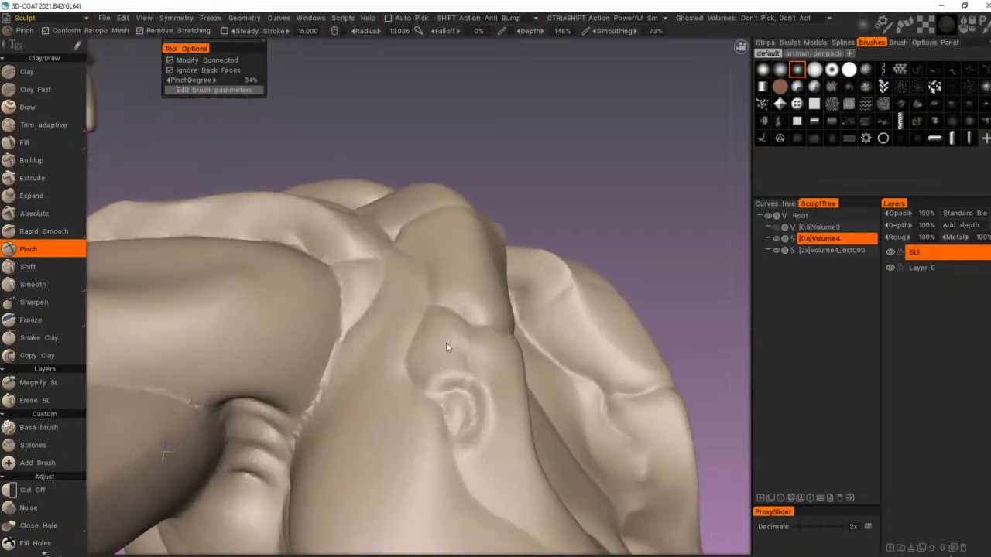
left_click_drag(447, 345, 380, 361, "alt")
right_click_drag(283, 389, 252, 391)
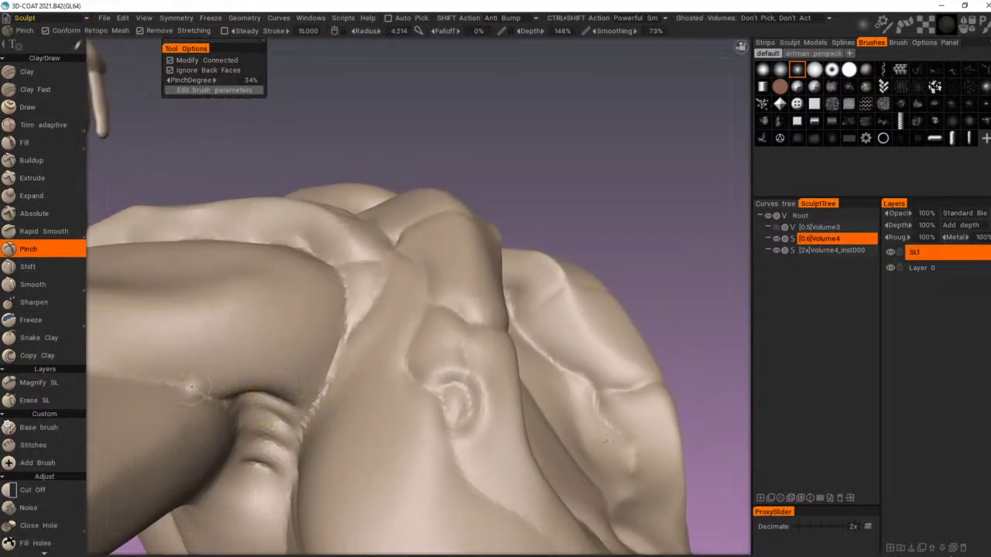
mouse_move(190, 387)
left_mouse_down()
mouse_move(296, 397)
mouse_move(336, 382)
mouse_move(347, 334)
left_mouse_up()
right_click_drag(310, 371, 211, 394, "alt")
left_click_drag(210, 394, 361, 410, "alt")
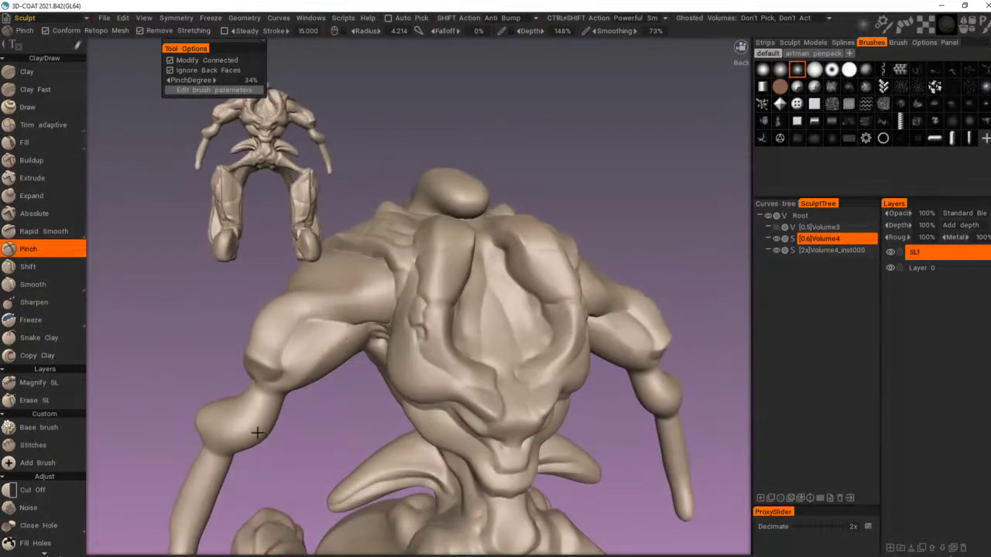
Step: Pinch a muscle outline across the back of the upper arm, first at 77% depth, then with radius 6.422 and 32% depth
right_click_drag(256, 433, 381, 407, "alt")
left_click_drag(381, 407, 436, 398, "alt")
middle_click_drag(436, 398, 502, 378, "alt")
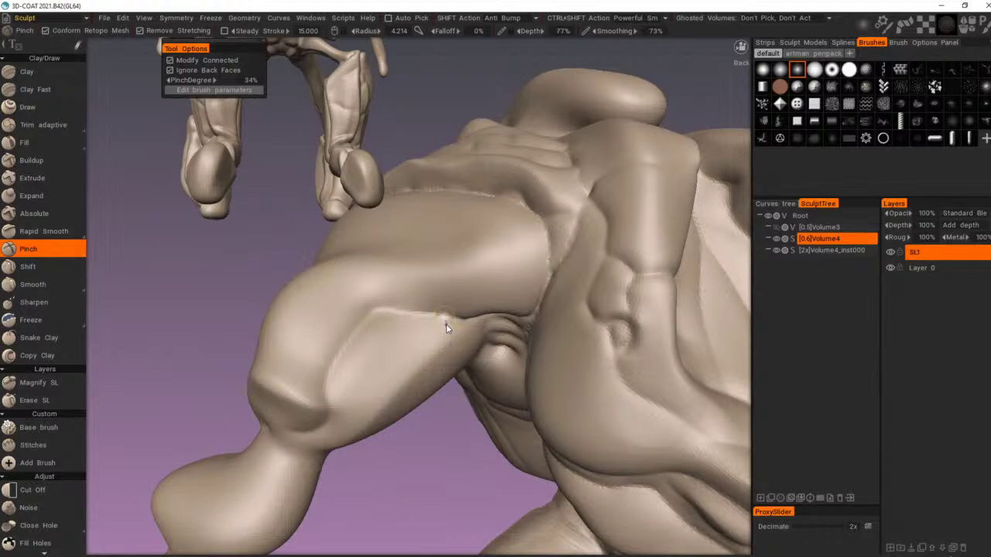
left_click_drag(325, 380, 376, 313)
mouse_move(336, 354)
left_mouse_down()
mouse_move(360, 325)
mouse_move(472, 318)
left_mouse_up()
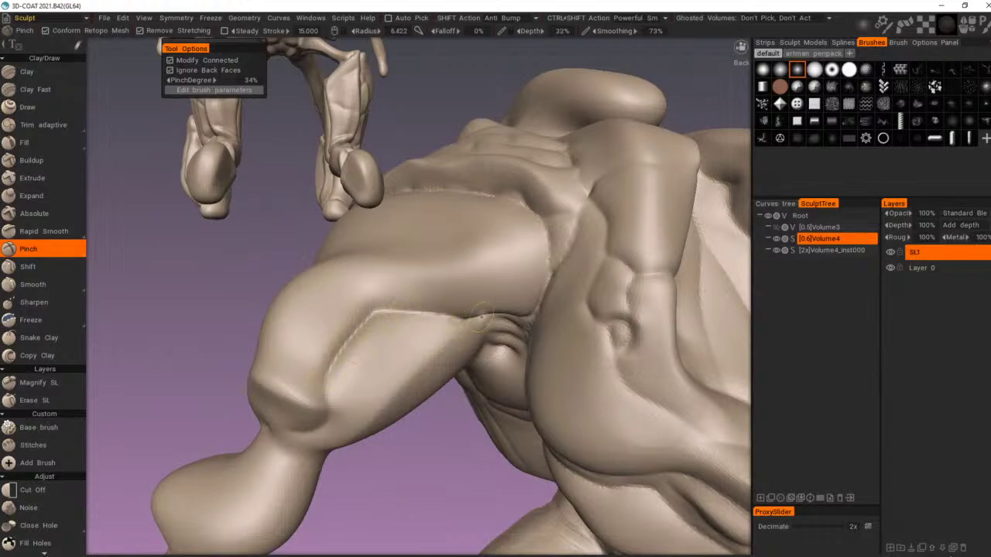
left_click_drag(393, 313, 471, 319)
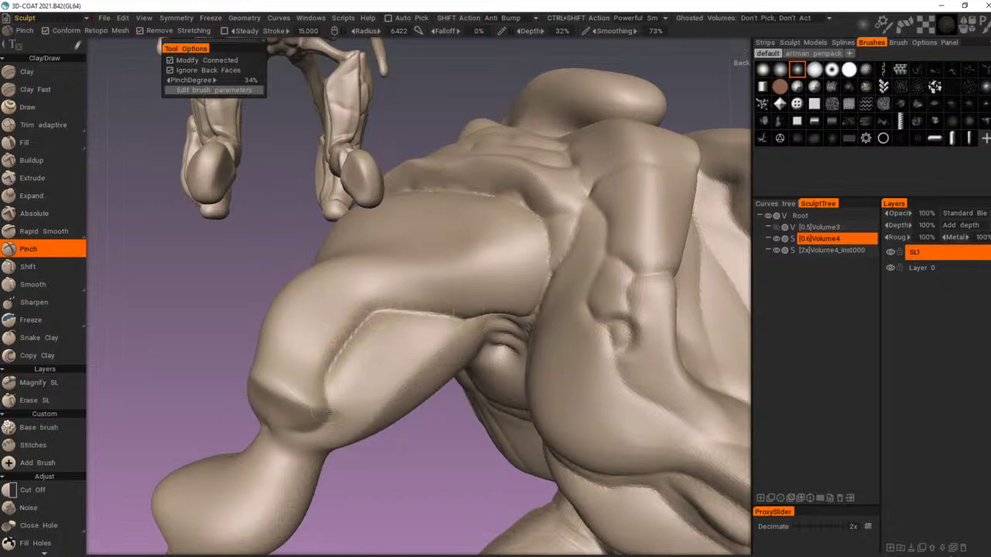
Step: Pinch the lower edge of the upper arm's rear muscle from the elbow to the armpit, using radius 6.422 and depth 32%
mouse_move(340, 416)
left_mouse_down("alt")
mouse_move(358, 394)
mouse_move(369, 422)
left_mouse_up("alt")
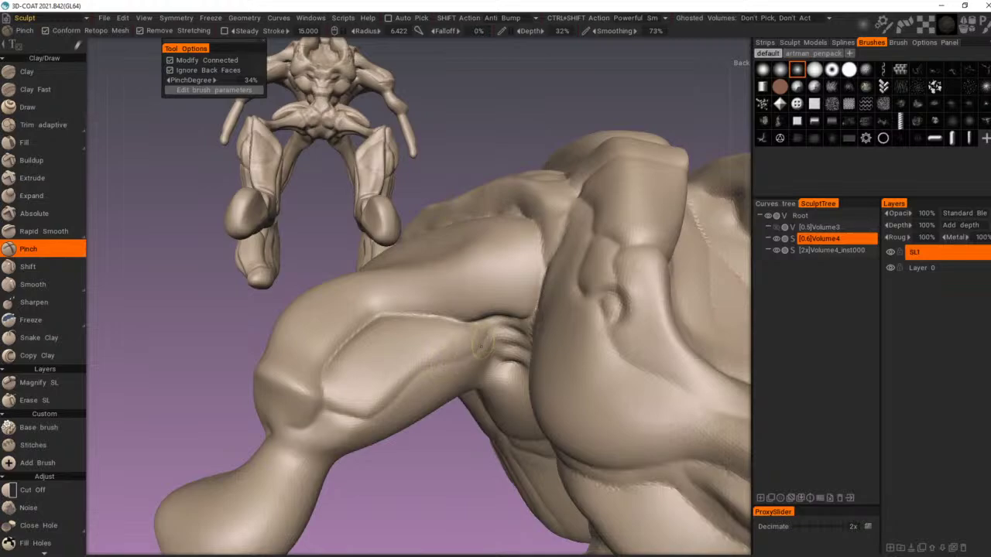
mouse_move(481, 346)
left_mouse_down()
mouse_move(371, 419)
mouse_move(467, 356)
mouse_move(405, 376)
mouse_move(466, 353)
mouse_move(449, 322)
left_mouse_up()
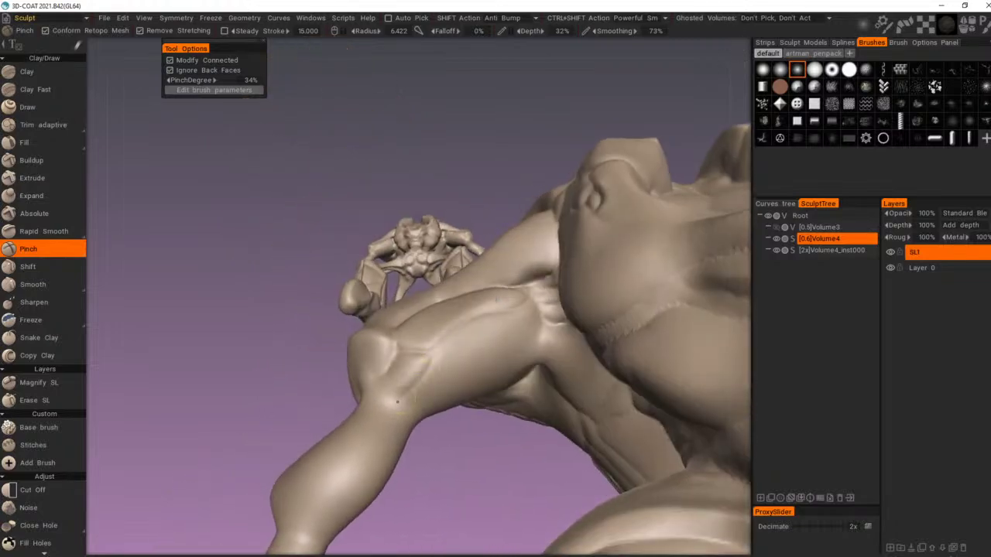
left_click_drag(391, 364, 470, 374, "alt")
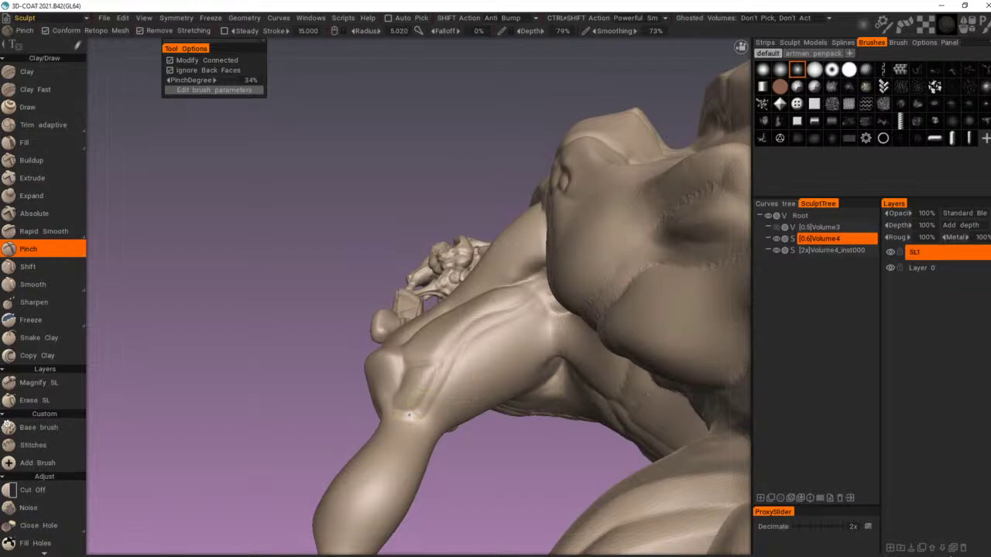
Step: Pinch long parallel grooves along the underside of the upper arm from the elbow with radius 5.020 and depth 79%
mouse_move(411, 416)
left_mouse_down()
mouse_move(463, 352)
mouse_move(462, 361)
left_mouse_up()
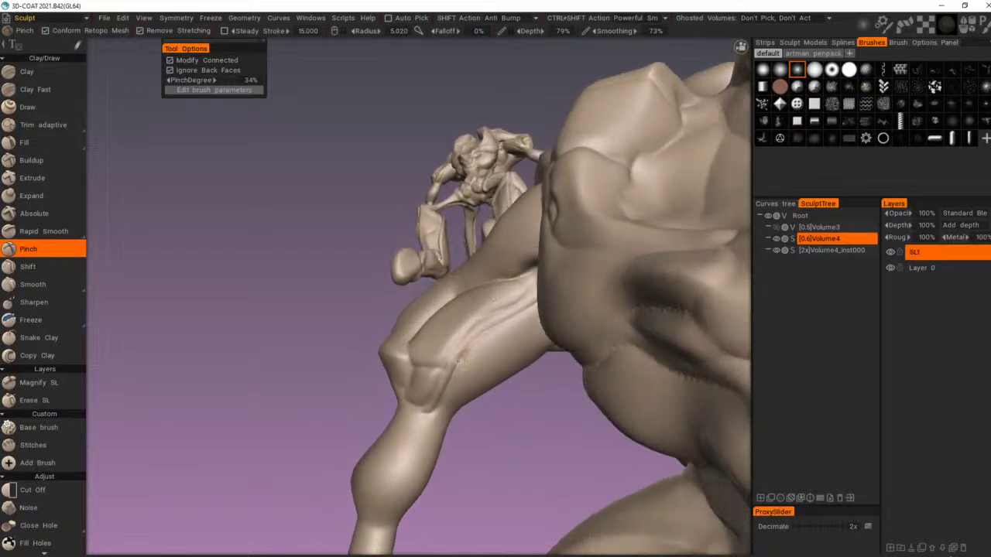
right_click_drag(509, 310, 528, 309)
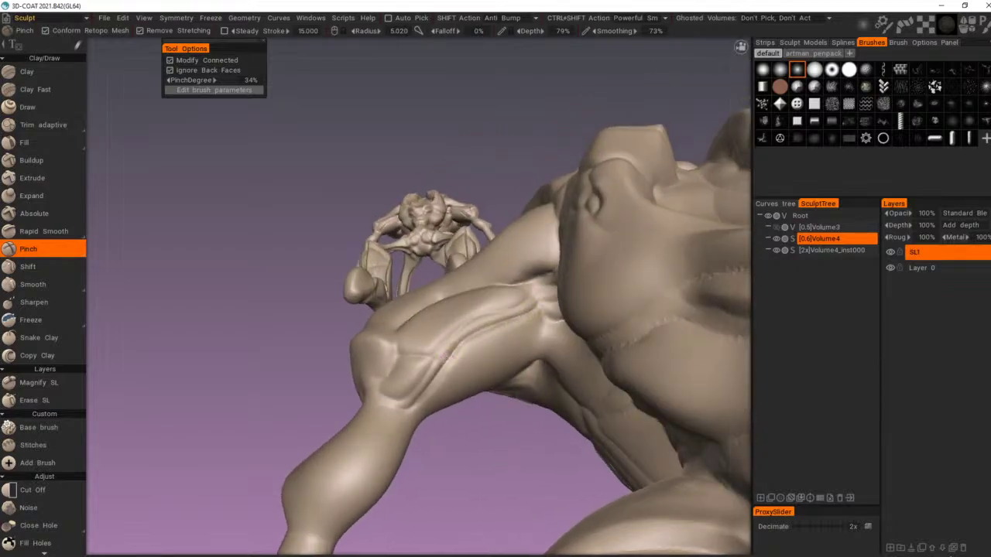
left_click_drag(447, 359, 474, 336)
left_click_drag(424, 401, 427, 366, "alt")
mouse_move(431, 401)
left_mouse_down("alt")
mouse_move(419, 386)
mouse_move(445, 398)
left_mouse_up("alt")
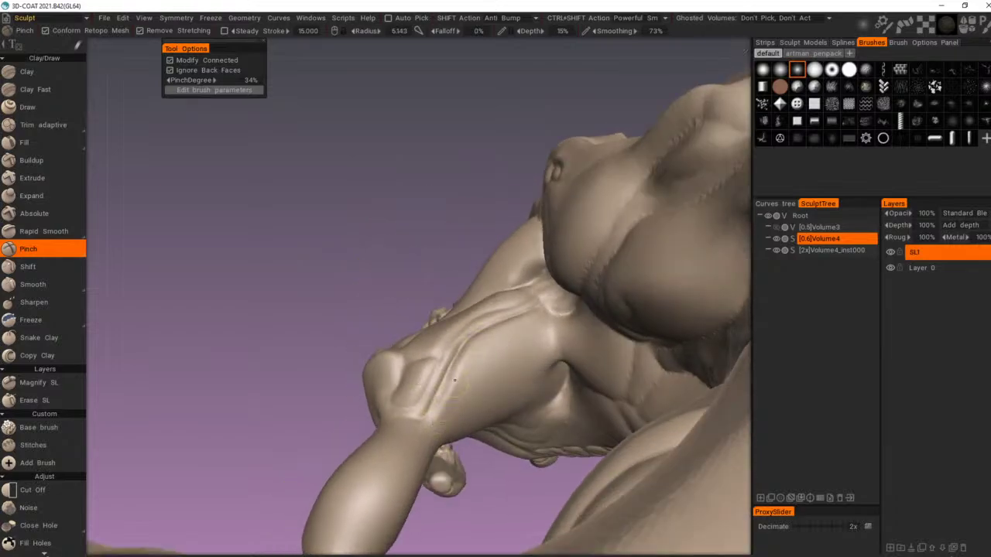
Step: Pinch curved muscle folds on the front of the upper arm beside the armpit with radius 6.143 and depth 62%
mouse_move(438, 413)
left_mouse_down("alt")
mouse_move(408, 422)
mouse_move(434, 422)
mouse_move(490, 450)
mouse_move(586, 417)
mouse_move(521, 431)
left_mouse_up("alt")
right_click_drag(521, 430, 604, 410, "alt")
left_click_drag(605, 410, 590, 392, "alt")
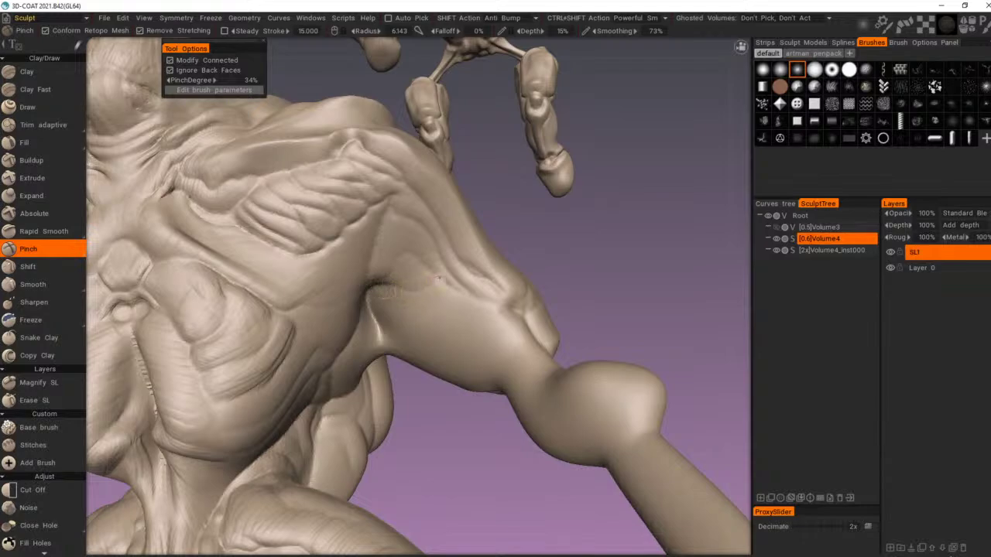
mouse_move(380, 277)
left_mouse_down()
mouse_move(396, 286)
mouse_move(430, 281)
mouse_move(383, 279)
mouse_move(417, 257)
left_mouse_up()
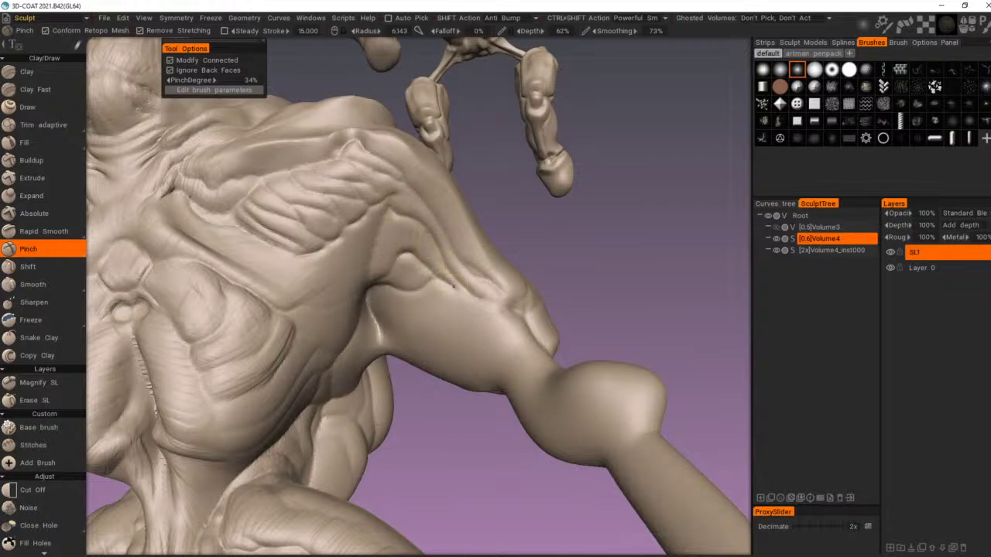
mouse_move(479, 292)
left_mouse_down("alt")
mouse_move(398, 280)
mouse_move(426, 274)
mouse_move(490, 291)
mouse_move(493, 312)
mouse_move(441, 294)
mouse_move(475, 311)
mouse_move(452, 295)
left_mouse_up("alt")
left_click_drag(377, 292, 466, 304)
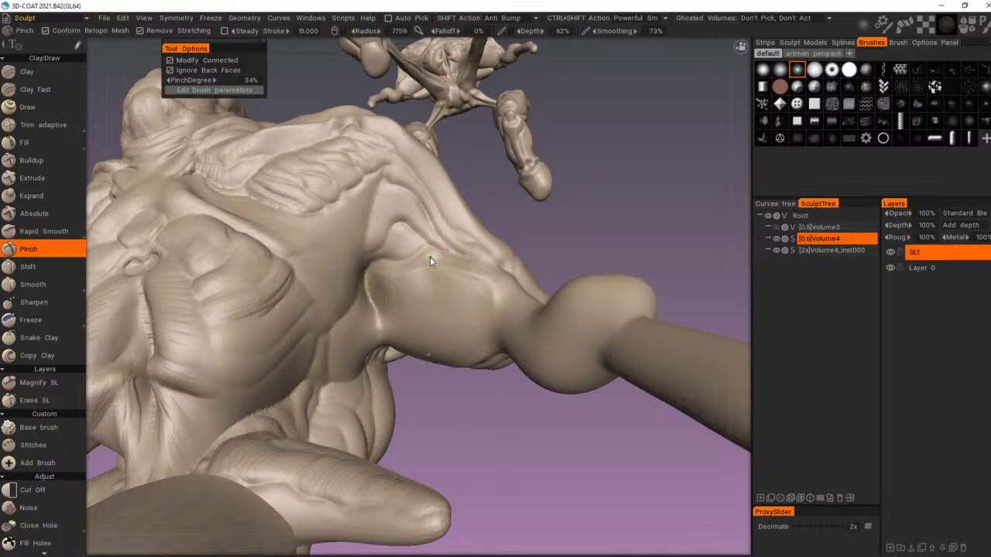
Step: Pinch a crease around the underside of the joint between the upper arm and the elbow bulge, at 62% depth
mouse_move(430, 257)
left_mouse_down("alt")
mouse_move(424, 269)
mouse_move(509, 301)
mouse_move(499, 302)
mouse_move(494, 373)
left_mouse_up("alt")
mouse_move(499, 304)
left_mouse_down()
mouse_move(495, 373)
mouse_move(554, 308)
mouse_move(525, 302)
mouse_move(528, 329)
left_mouse_up()
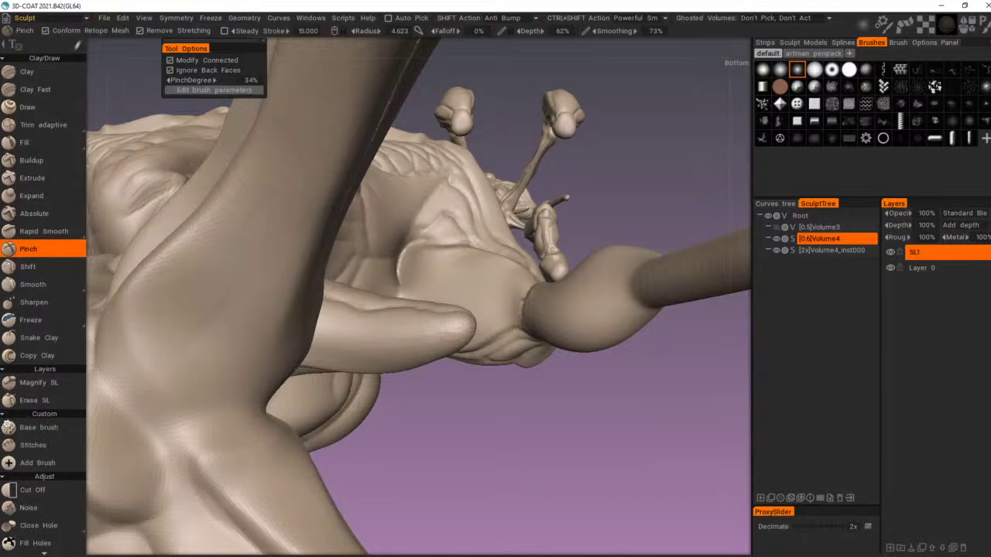
left_click_drag(544, 284, 541, 439, "alt")
middle_click_drag(541, 439, 489, 320, "alt")
Step: Pinch the front of the upper arm and a ridge onto the elbow bulge with the brush radius enlarged at 62% depth
mouse_move(489, 321)
left_mouse_down("alt")
mouse_move(455, 287)
mouse_move(548, 363)
left_mouse_up("alt")
right_click_drag(514, 347, 522, 340)
mouse_move(455, 295)
left_mouse_down()
mouse_move(500, 363)
mouse_move(546, 361)
left_mouse_up()
left_click_drag(546, 360, 569, 350, "alt")
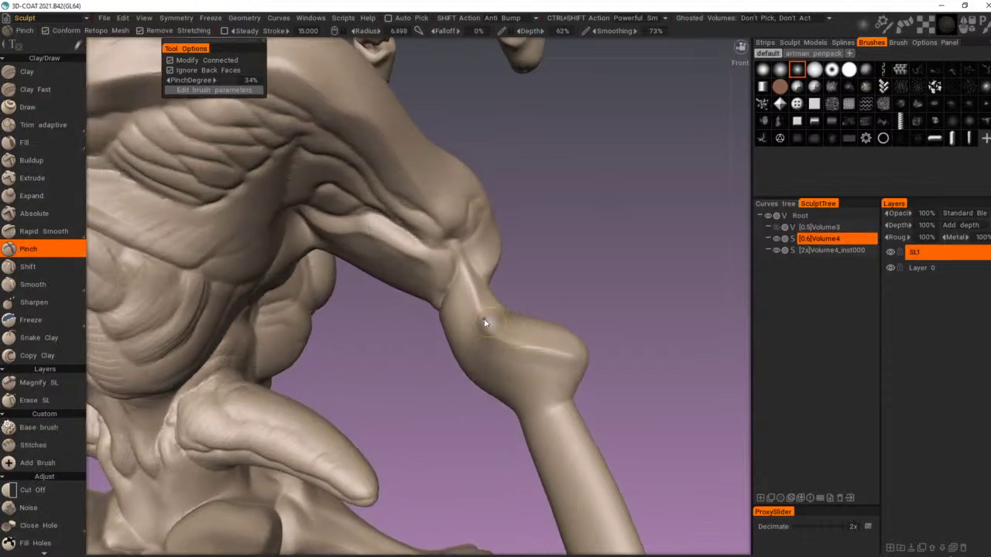
Step: Pinch sharper folds from the upper arm's end across the front of the elbow bulge with radius 5.603 and depth 62%
right_click_drag(487, 323, 479, 318)
mouse_move(454, 275)
left_mouse_down()
mouse_move(540, 363)
mouse_move(559, 368)
left_mouse_up()
mouse_move(507, 351)
left_mouse_down()
mouse_move(571, 364)
mouse_move(465, 374)
mouse_move(354, 403)
left_mouse_up()
mouse_move(354, 403)
middle_mouse_down("alt")
mouse_move(425, 401)
mouse_move(418, 387)
middle_mouse_up("alt")
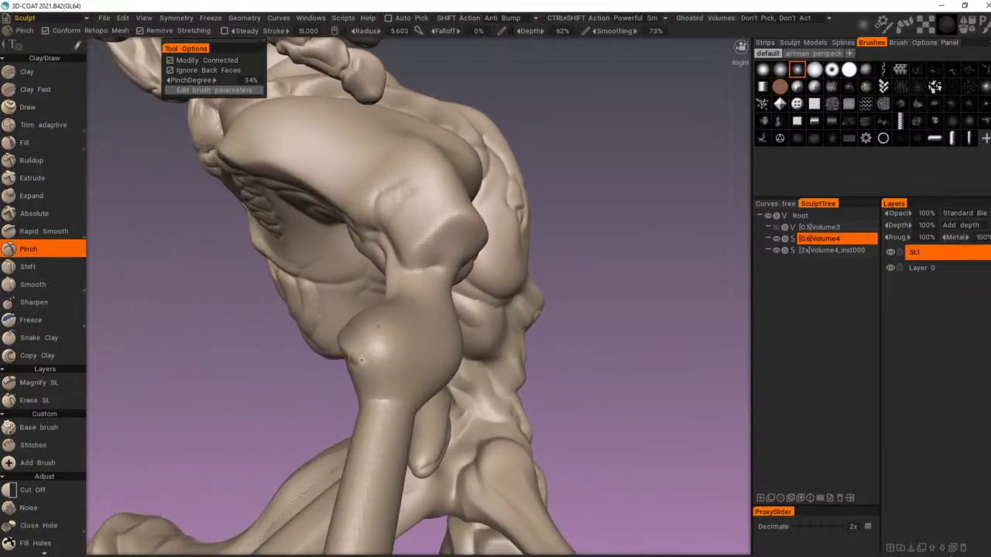
Step: Pinch a ridge around the outer side of the elbow bulge above the forearm, with radius 5.603 and depth 62%
mouse_move(346, 356)
left_mouse_down()
mouse_move(415, 381)
mouse_move(338, 388)
mouse_move(352, 384)
left_mouse_up()
mouse_move(354, 383)
left_mouse_down("alt")
mouse_move(296, 337)
mouse_move(370, 296)
left_mouse_up("alt")
left_click_drag(287, 372, 395, 384, "alt")
mouse_move(253, 343)
left_mouse_down()
mouse_move(310, 364)
mouse_move(365, 352)
left_mouse_up()
mouse_move(372, 348)
left_mouse_down("alt")
mouse_move(466, 373)
mouse_move(431, 375)
left_mouse_up("alt")
right_click_drag(513, 363, 452, 374, "alt")
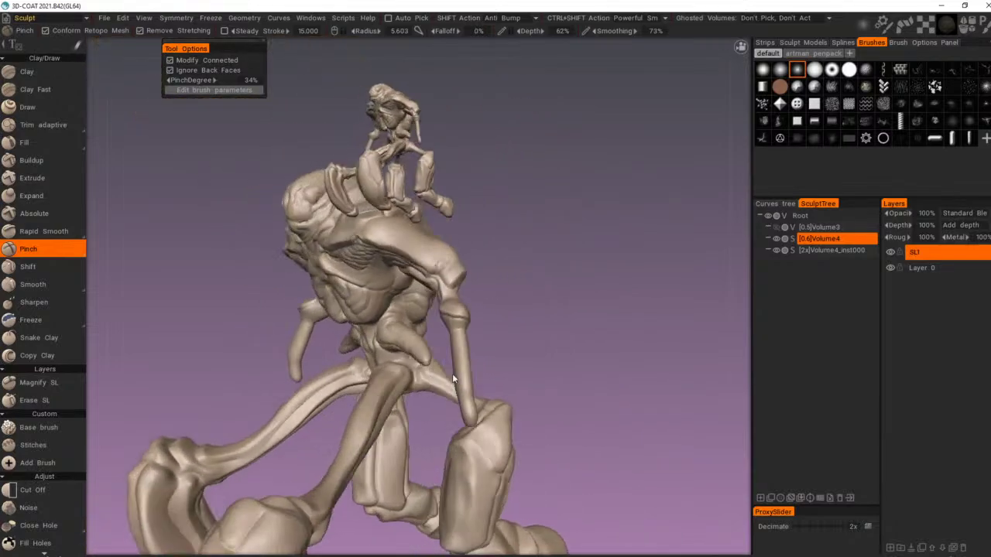
Step: Pinch diagonal folds across the lower front of the large front legs with radius 9.947 and depth 62%
left_click_drag(452, 373, 542, 371, "alt")
right_click_drag(542, 371, 485, 381, "alt")
left_click_drag(492, 380, 573, 378, "alt")
right_click_drag(572, 375, 531, 399, "alt")
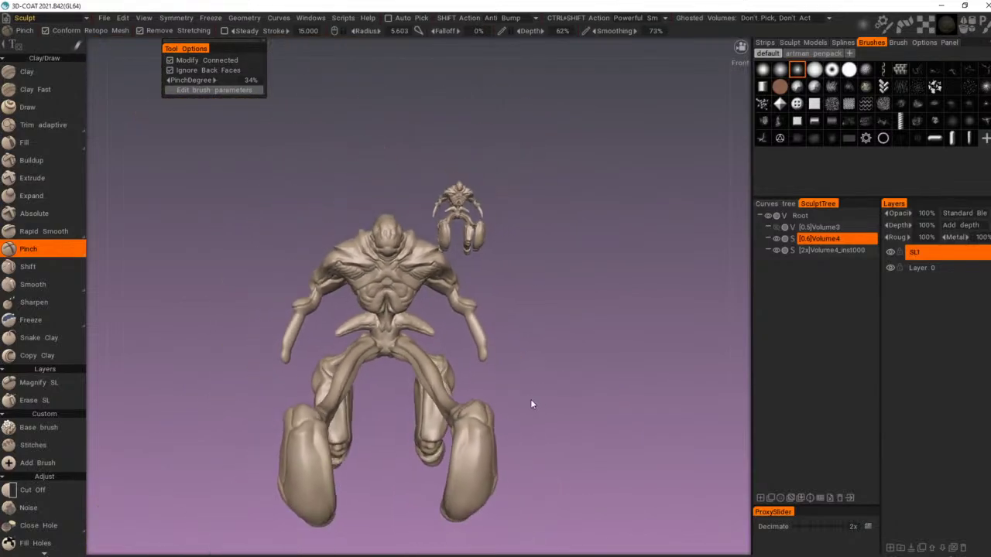
left_click_drag(530, 399, 532, 400, "alt")
middle_click_drag(532, 400, 509, 322, "alt")
right_click_drag(509, 322, 574, 316, "alt")
left_click_drag(574, 316, 578, 298, "alt")
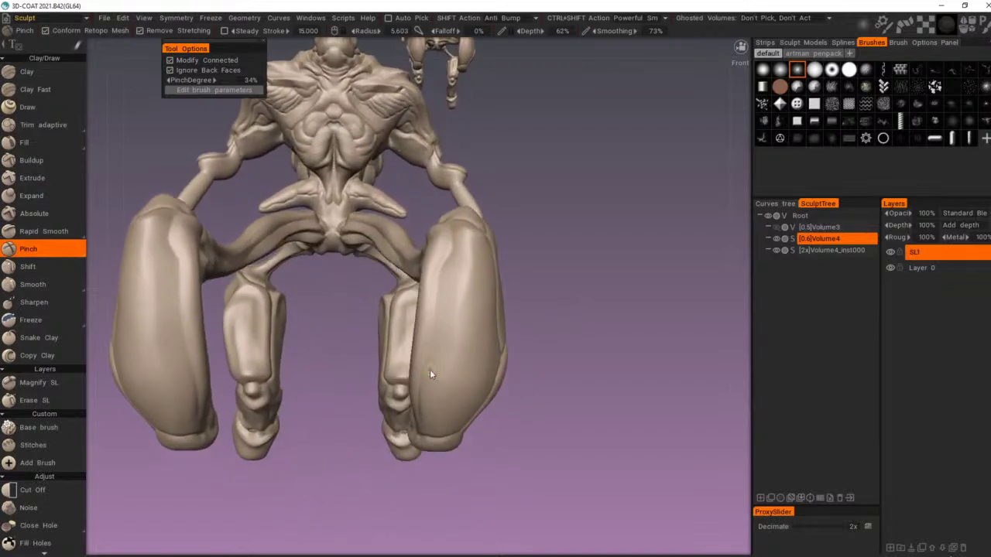
mouse_move(452, 360)
left_mouse_down("alt")
mouse_move(431, 377)
mouse_move(473, 308)
mouse_move(470, 316)
left_mouse_up("alt")
left_click_drag(446, 379, 473, 386, "alt")
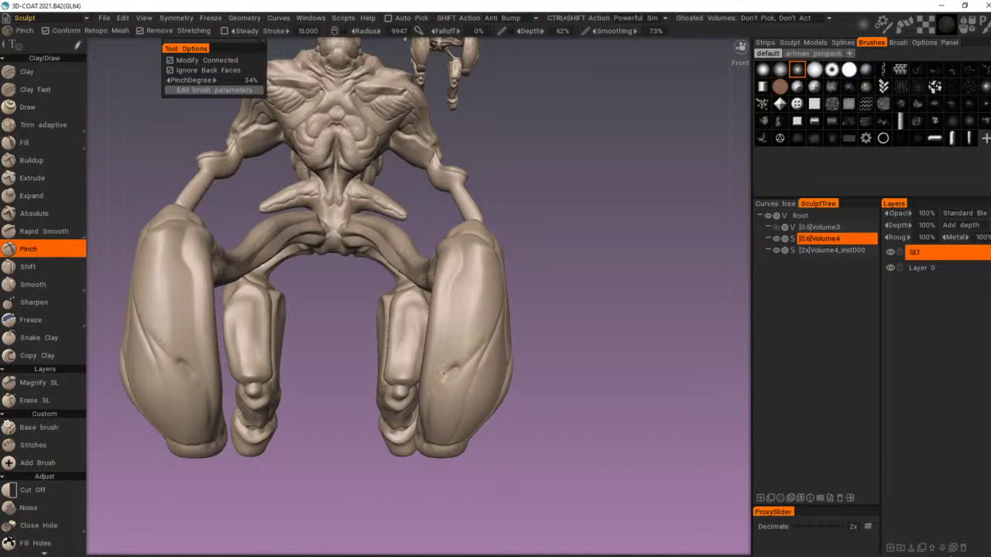
Step: Pinch V-shaped folds at the upper front of the large front legs and creases toward their lower ends with radius 9.947 and depth 62%
mouse_move(444, 374)
right_mouse_down()
mouse_move(480, 374)
mouse_move(472, 329)
mouse_move(443, 312)
mouse_move(416, 343)
right_mouse_up()
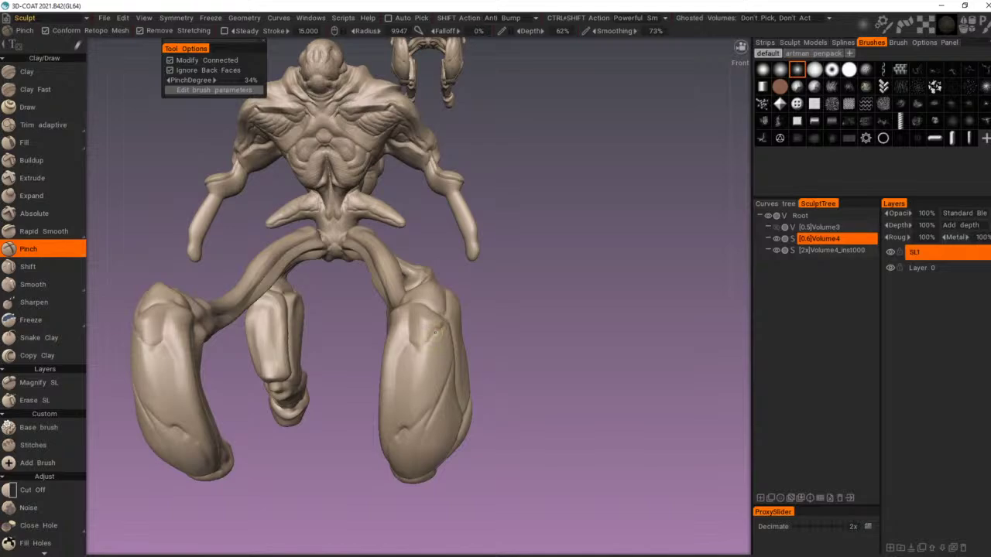
mouse_move(417, 353)
left_mouse_down("alt")
mouse_move(430, 323)
mouse_move(449, 328)
left_mouse_up("alt")
right_click_drag(448, 328, 427, 320)
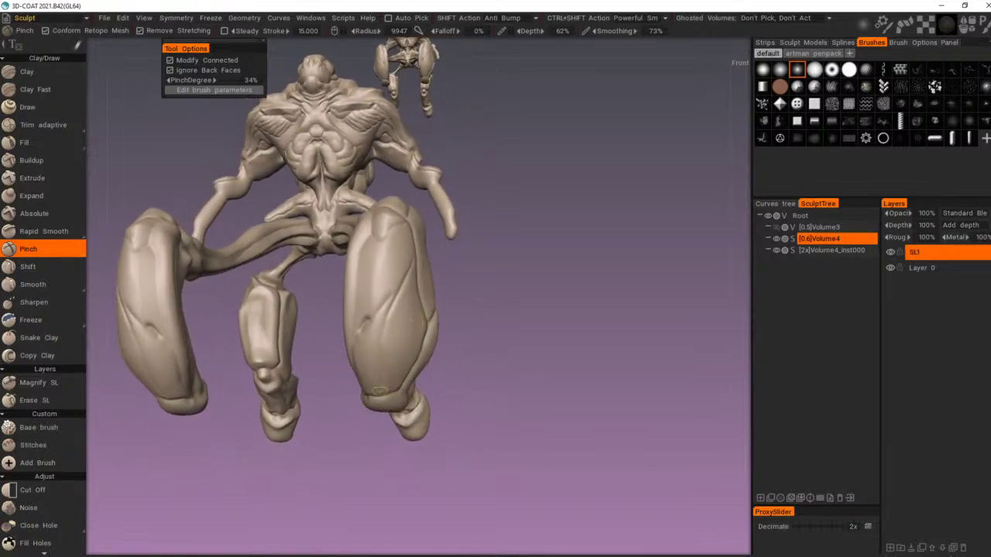
mouse_move(381, 394)
right_mouse_down()
mouse_move(425, 411)
mouse_move(479, 387)
right_mouse_up()
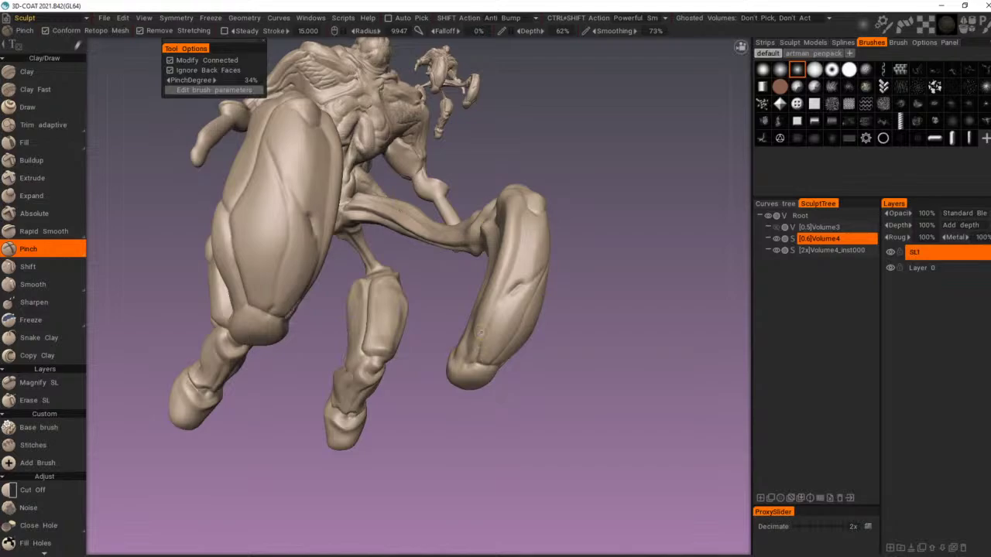
mouse_move(506, 303)
right_mouse_down()
mouse_move(442, 333)
mouse_move(382, 332)
mouse_move(329, 351)
right_mouse_up()
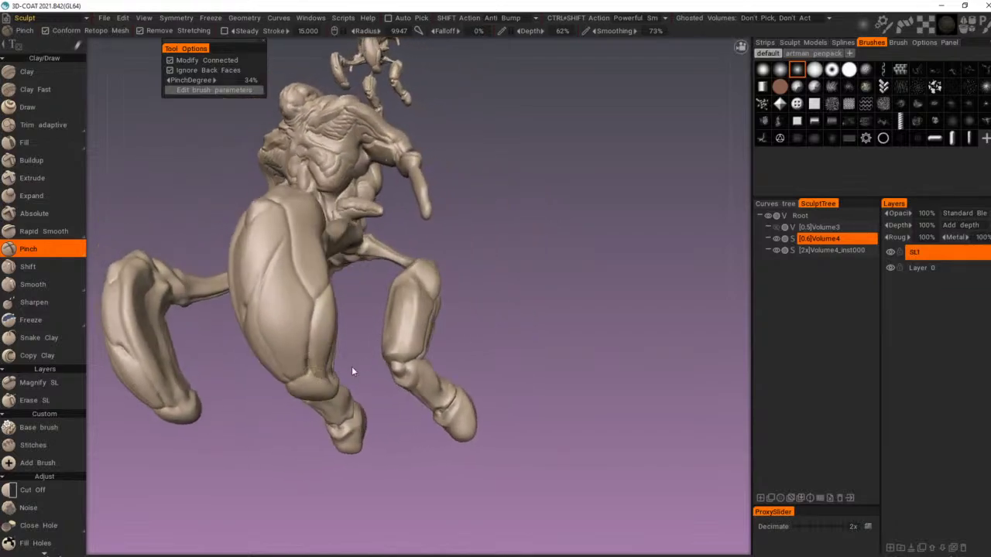
Step: Pinch a lengthwise ridge along the front of the slender limb joining the pelvis to the large front leg, with radius 9.947
scroll(352, 367, "down", 3)
mouse_move(352, 368)
left_mouse_down()
mouse_move(379, 339)
mouse_move(474, 290)
mouse_move(507, 306)
left_mouse_up()
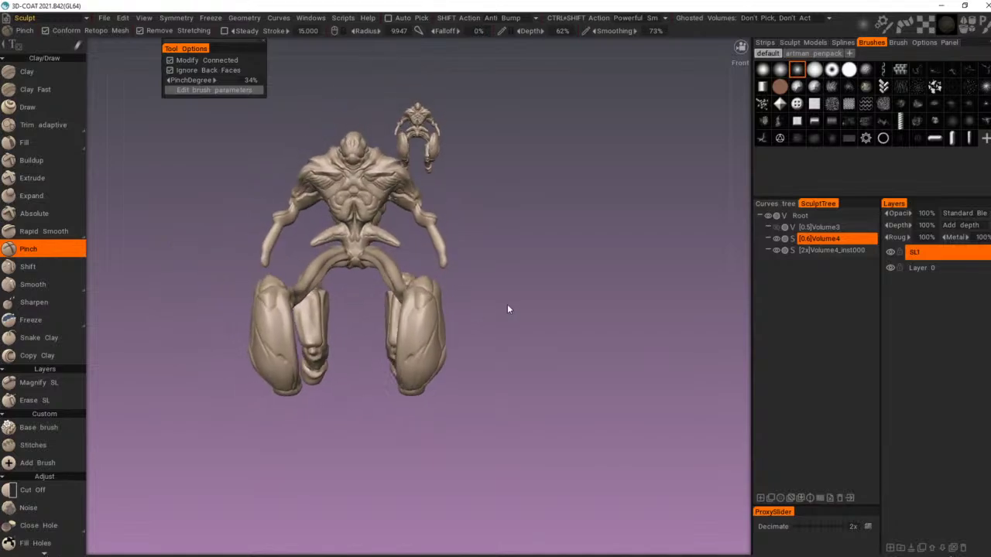
right_click_drag(507, 310, 649, 296)
left_click_drag(486, 300, 519, 294)
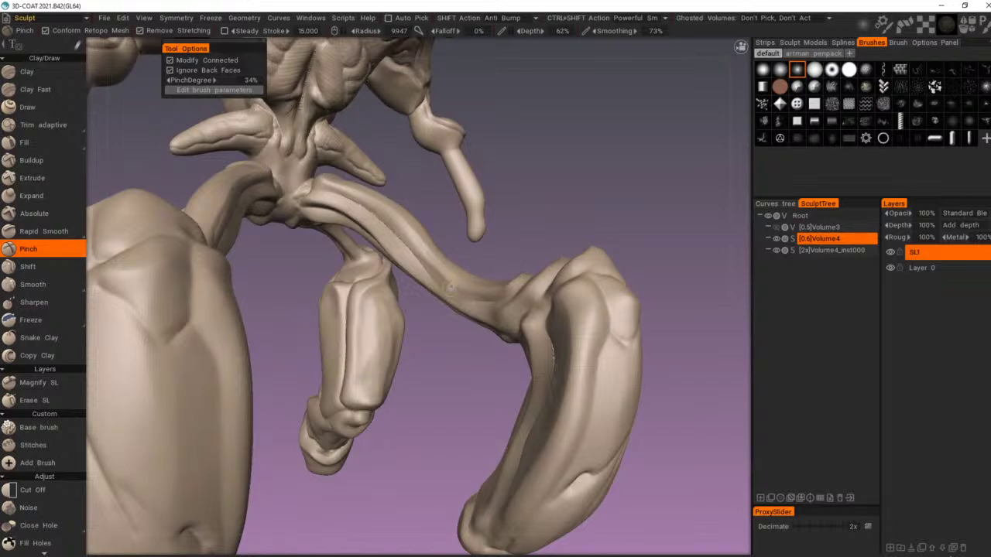
right_click_drag(449, 286, 471, 263)
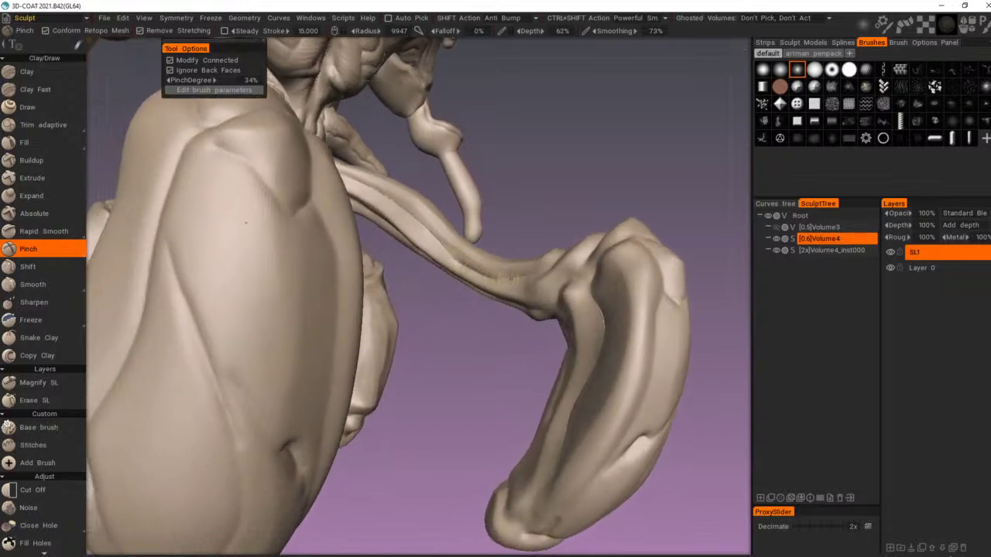
left_click_drag(466, 265, 508, 278)
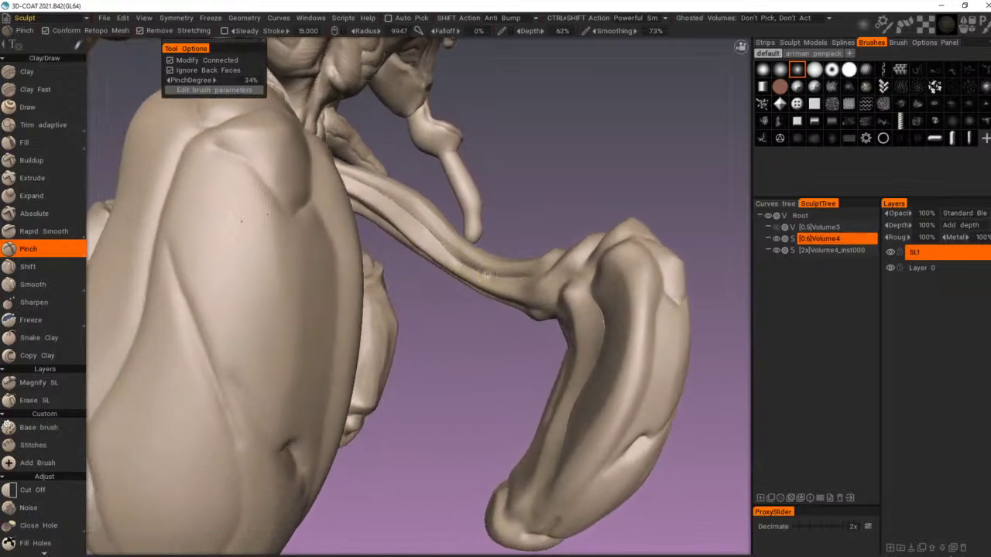
left_click_drag(429, 233, 480, 267)
Step: Pinch a long crease along the outer side of the slender front limb up to its hip joint, with radius 9.947 and depth 62%
right_click_drag(517, 255, 444, 217)
mouse_move(444, 217)
left_mouse_down()
mouse_move(436, 205)
mouse_move(444, 294)
left_mouse_up()
mouse_move(442, 289)
right_mouse_down()
mouse_move(531, 338)
mouse_move(500, 318)
mouse_move(291, 346)
mouse_move(414, 416)
mouse_move(355, 380)
mouse_move(482, 434)
mouse_move(523, 405)
right_mouse_up()
left_click_drag(344, 237, 478, 176)
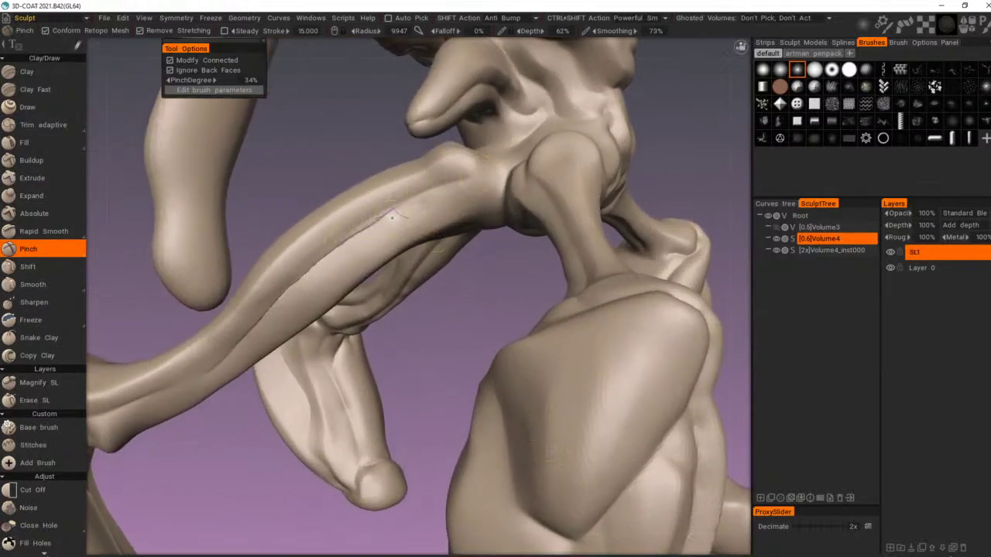
mouse_move(353, 235)
left_mouse_down()
mouse_move(492, 168)
mouse_move(431, 187)
mouse_move(400, 225)
left_mouse_up()
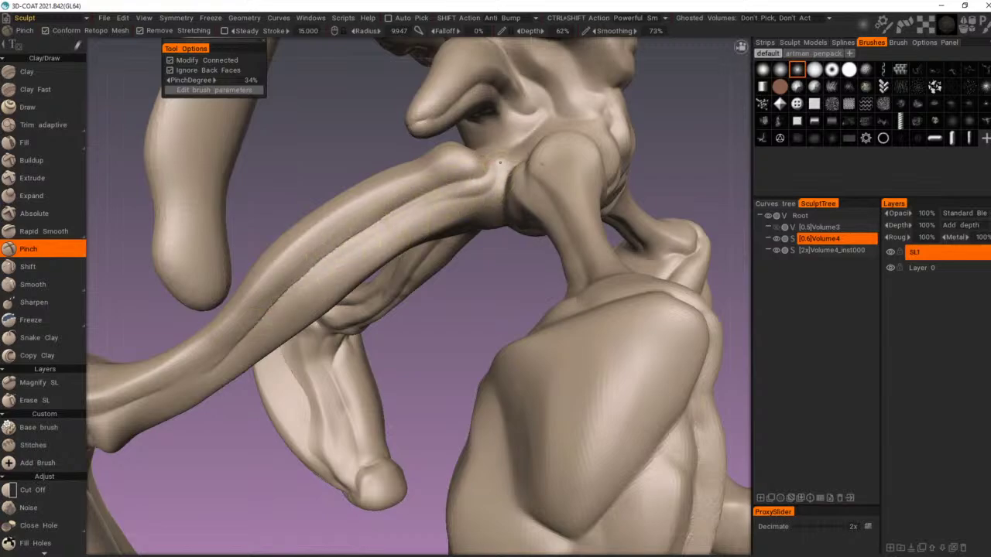
mouse_move(501, 186)
left_mouse_down()
mouse_move(425, 209)
mouse_move(243, 333)
mouse_move(426, 212)
mouse_move(399, 219)
left_mouse_up()
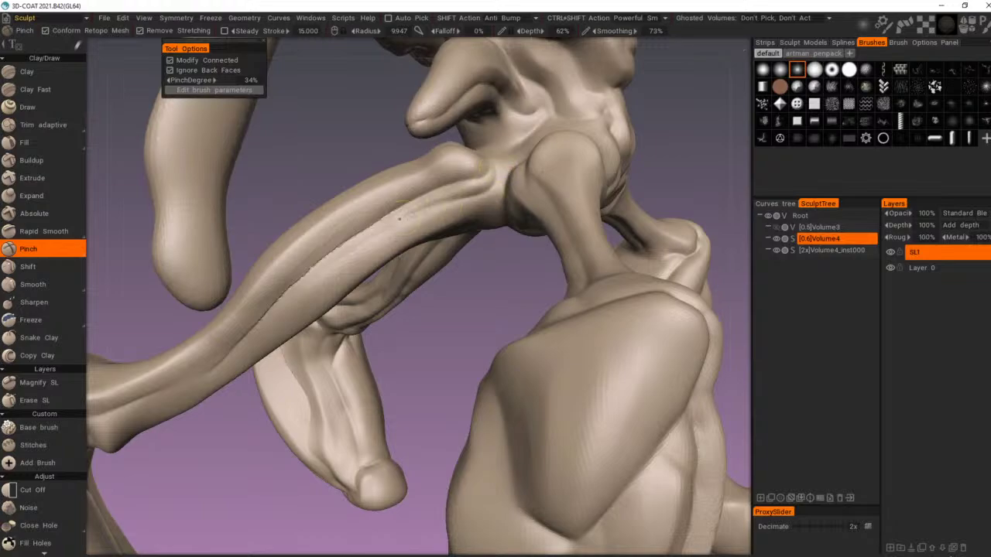
right_click_drag(469, 230, 546, 311)
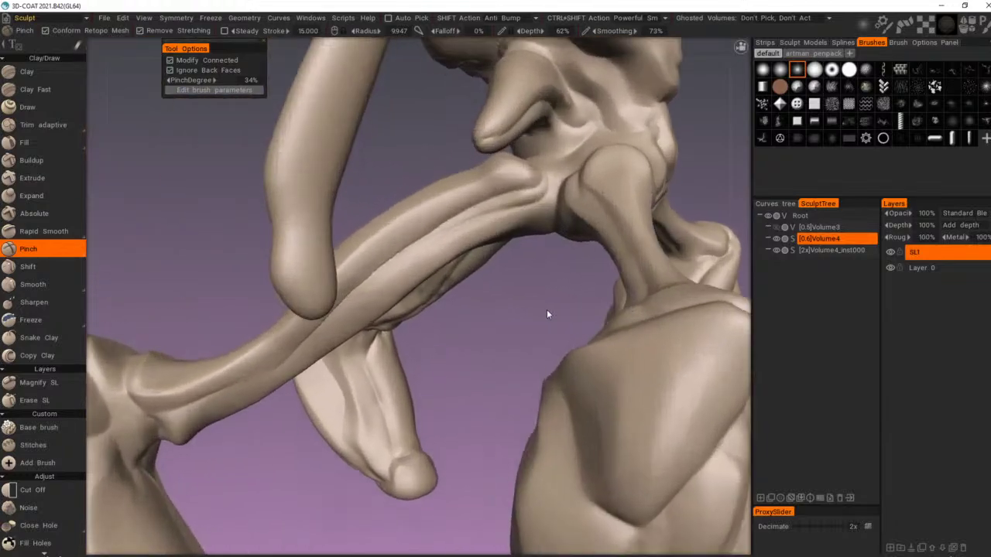
mouse_move(547, 311)
left_mouse_down()
mouse_move(583, 228)
mouse_move(462, 296)
left_mouse_up()
left_click_drag(567, 233, 528, 266)
mouse_move(543, 257)
right_mouse_down()
mouse_move(515, 250)
mouse_move(471, 295)
right_mouse_up()
Step: Reduce the Pinch radius to 3.501 and pinch small folds where the front limb meets the bottom of the pelvis
mouse_move(471, 296)
left_mouse_down()
mouse_move(479, 319)
mouse_move(669, 312)
left_mouse_up()
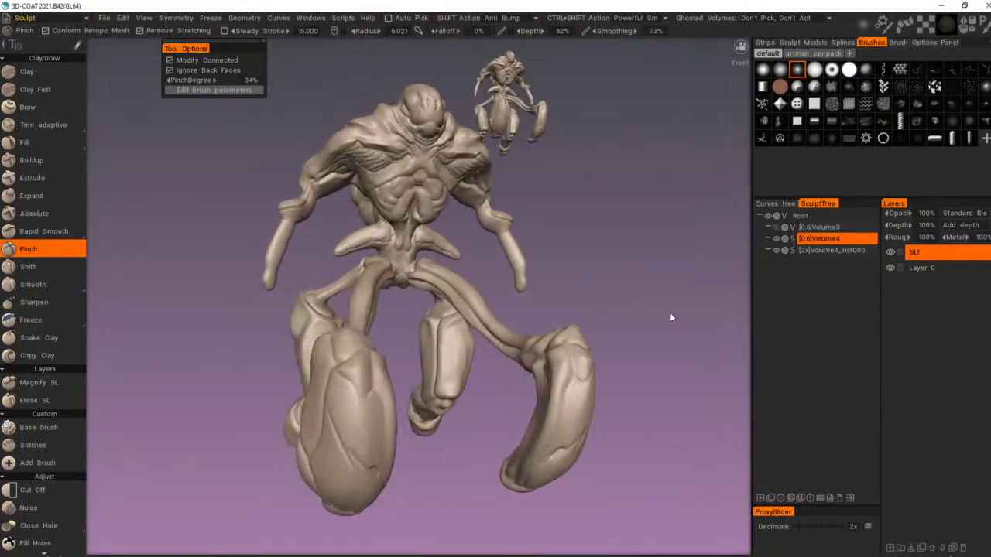
right_click_drag(476, 300, 589, 308)
left_click_drag(590, 308, 477, 195)
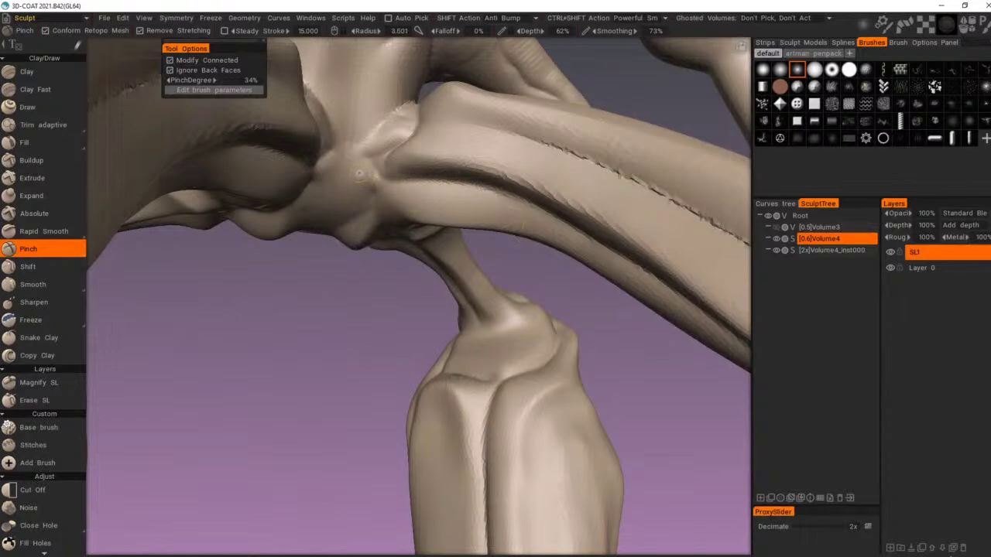
mouse_move(360, 175)
left_mouse_down()
mouse_move(392, 207)
mouse_move(350, 169)
mouse_move(387, 179)
left_mouse_up()
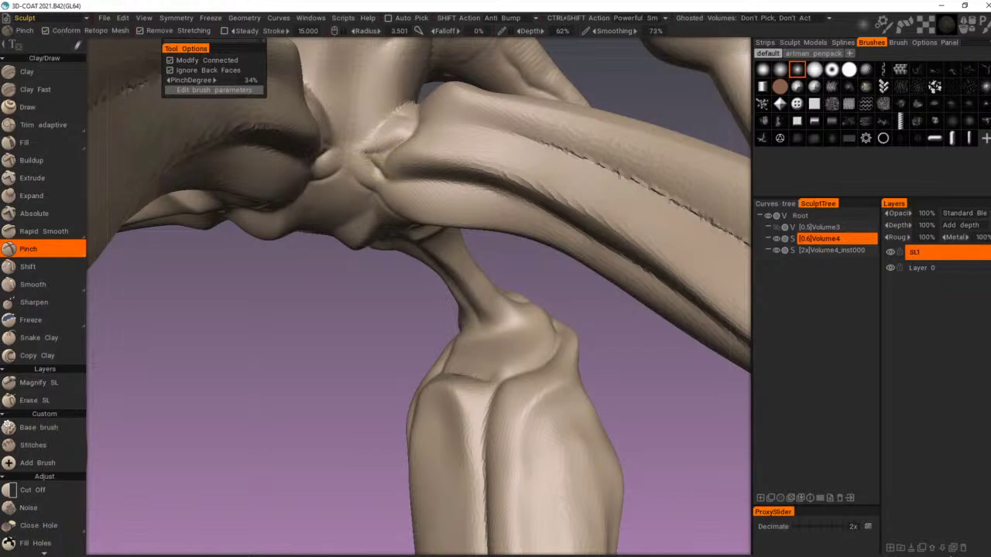
Step: Pinch V-shaped creases down the front of the pelvis between the hip joints with radius 4.561 and depth 62%
right_click_drag(386, 150, 378, 117, "alt")
left_click_drag(378, 117, 476, 250, "alt")
mouse_move(477, 250)
right_mouse_down("alt")
mouse_move(493, 256)
mouse_move(473, 262)
right_mouse_up("alt")
left_click_drag(474, 262, 465, 308, "alt")
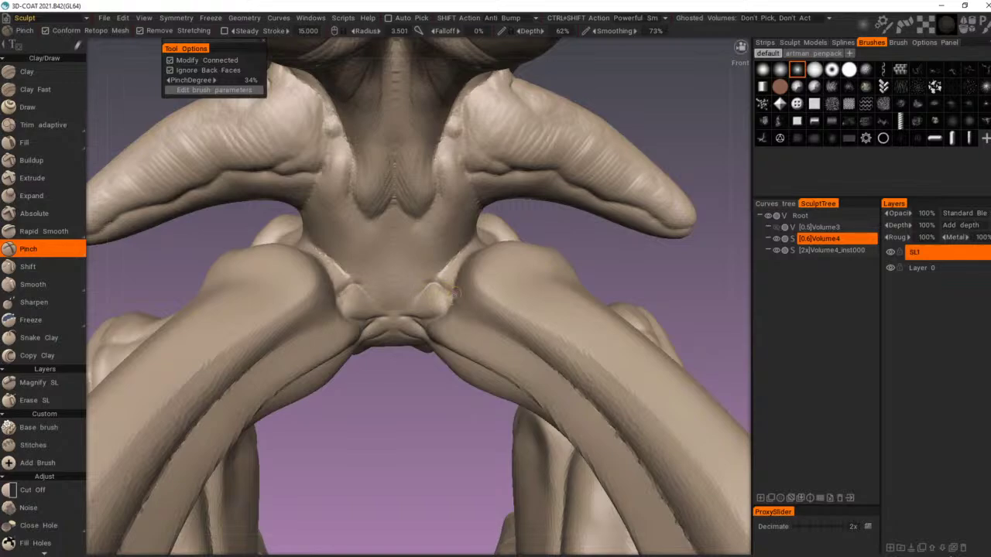
right_click_drag(428, 253, 403, 223)
mouse_move(400, 237)
left_mouse_down()
mouse_move(427, 277)
mouse_move(437, 255)
mouse_move(433, 245)
mouse_move(422, 254)
mouse_move(453, 204)
mouse_move(442, 199)
left_mouse_up()
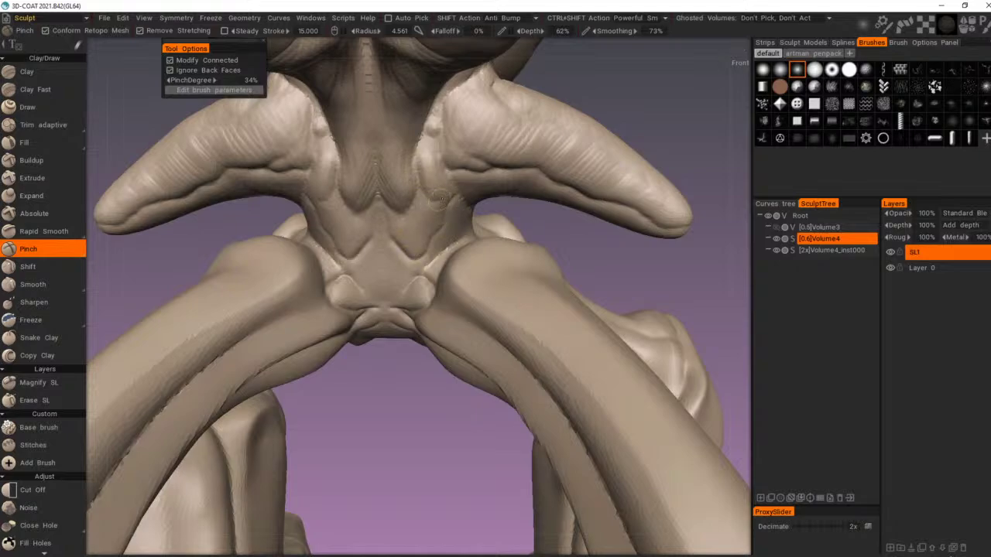
Step: Hide the small duplicate creature, Volume4_inst000
mouse_move(485, 166)
right_mouse_down("alt")
mouse_move(501, 251)
mouse_move(466, 286)
mouse_move(579, 273)
mouse_move(583, 328)
right_mouse_up("alt")
mouse_move(583, 328)
left_mouse_down("alt")
mouse_move(581, 312)
mouse_move(581, 324)
left_mouse_up("alt")
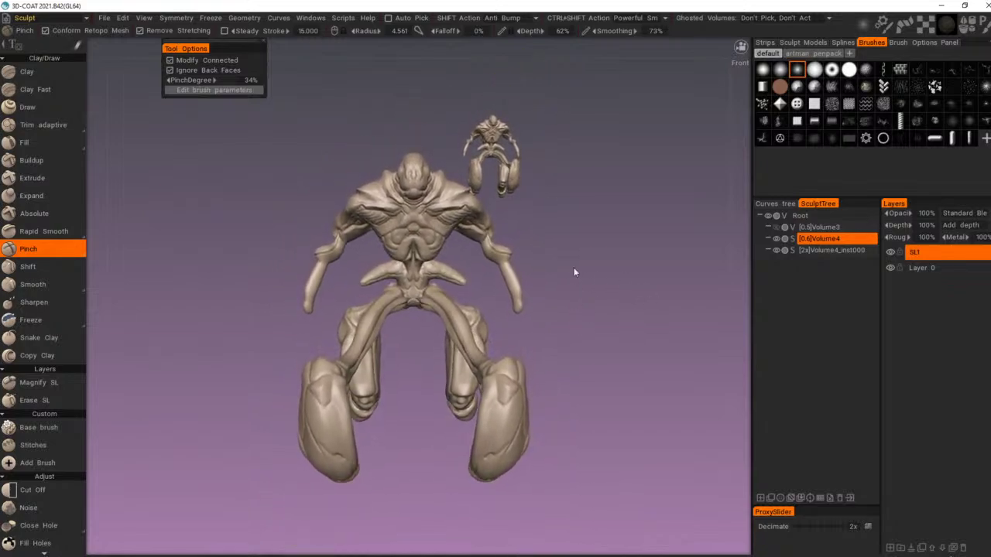
scroll(419, 209, "up", 2)
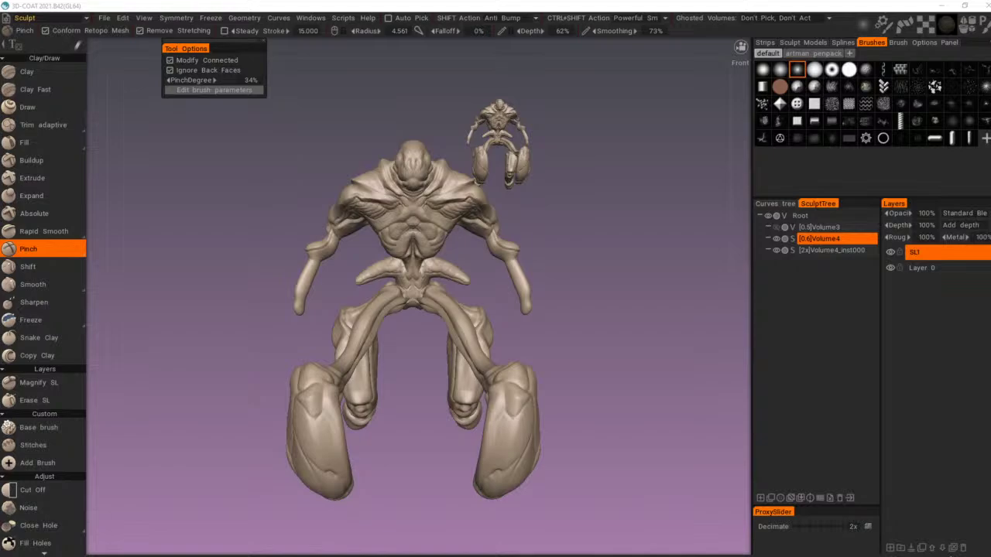
left_click(454, 150, "alt")
mouse_move(443, 155)
left_mouse_down("alt")
mouse_move(420, 154)
mouse_move(366, 189)
mouse_move(588, 210)
mouse_move(551, 176)
left_mouse_up("alt")
left_click(777, 250)
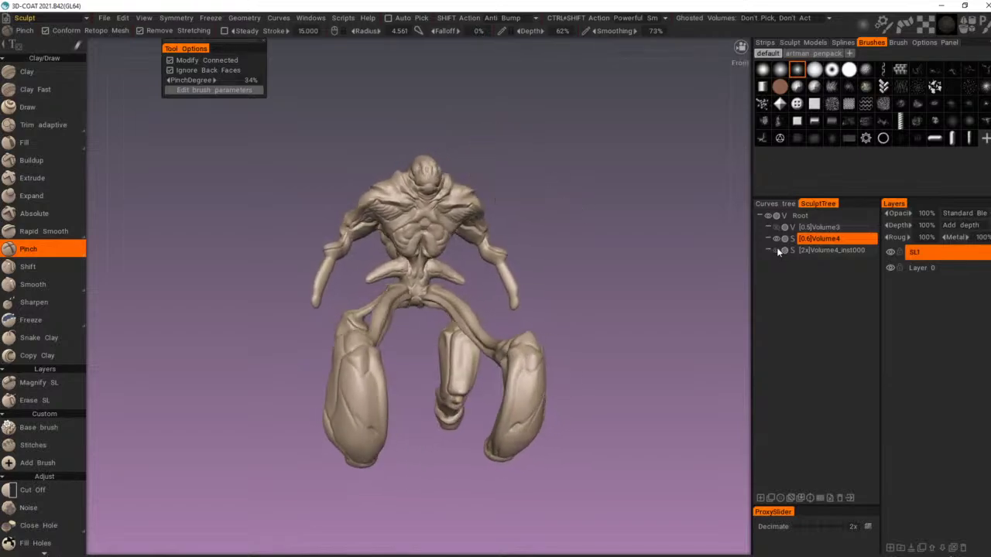
Step: Pinch a short crease across the outer end of the upper arm just above the elbow joint, with radius 4.561 and depth 62%
mouse_move(594, 220)
left_mouse_down("alt")
mouse_move(419, 192)
mouse_move(545, 180)
mouse_move(655, 202)
mouse_move(635, 175)
mouse_move(504, 184)
mouse_move(320, 225)
mouse_move(470, 236)
mouse_move(482, 172)
mouse_move(582, 137)
mouse_move(464, 142)
left_mouse_up("alt")
middle_click_drag(465, 142, 522, 256, "alt")
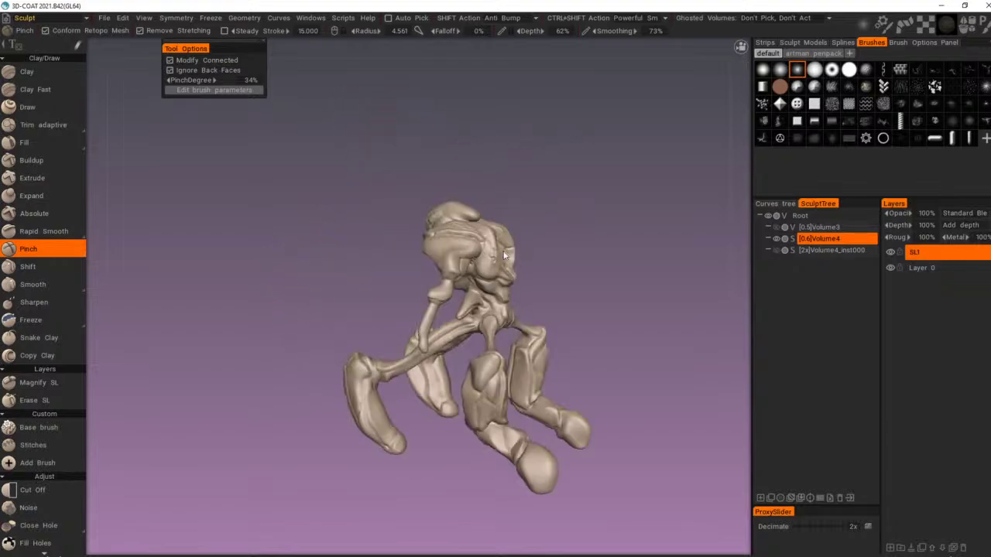
mouse_move(523, 255)
left_mouse_down("alt")
mouse_move(531, 224)
mouse_move(554, 221)
left_mouse_up("alt")
right_click_drag(553, 221, 632, 217, "alt")
scroll(545, 220, "up", 3)
mouse_move(511, 231)
left_mouse_down()
mouse_move(545, 220)
mouse_move(562, 236)
mouse_move(521, 238)
left_mouse_up()
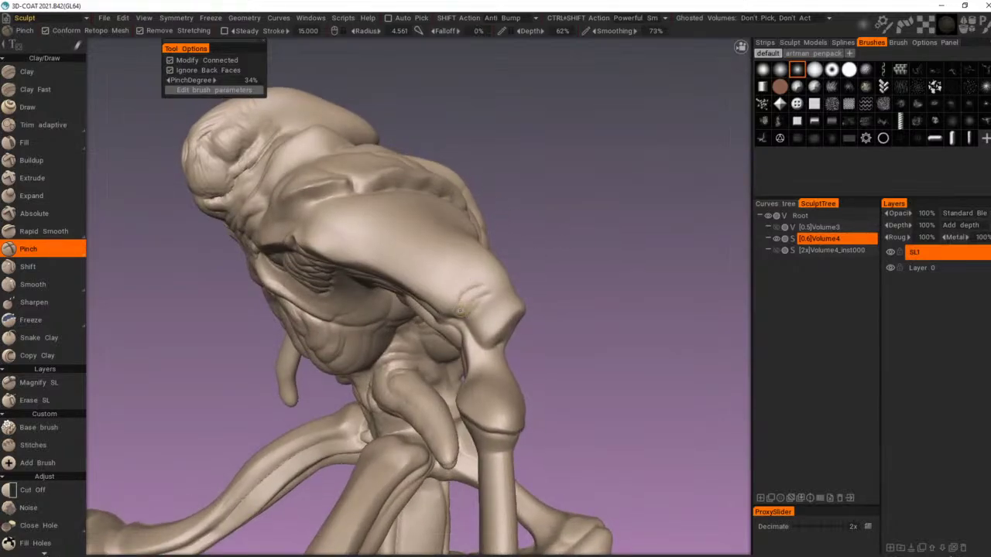
mouse_move(471, 281)
left_mouse_down("alt")
mouse_move(482, 298)
mouse_move(455, 304)
left_mouse_up("alt")
mouse_move(461, 266)
left_mouse_down("alt")
mouse_move(449, 268)
mouse_move(467, 261)
left_mouse_up("alt")
Step: Extend the upper arm creases around its back toward the shoulder and elbow joint with radius 4.561 and depth 62%
left_click_drag(516, 241, 478, 216, "alt")
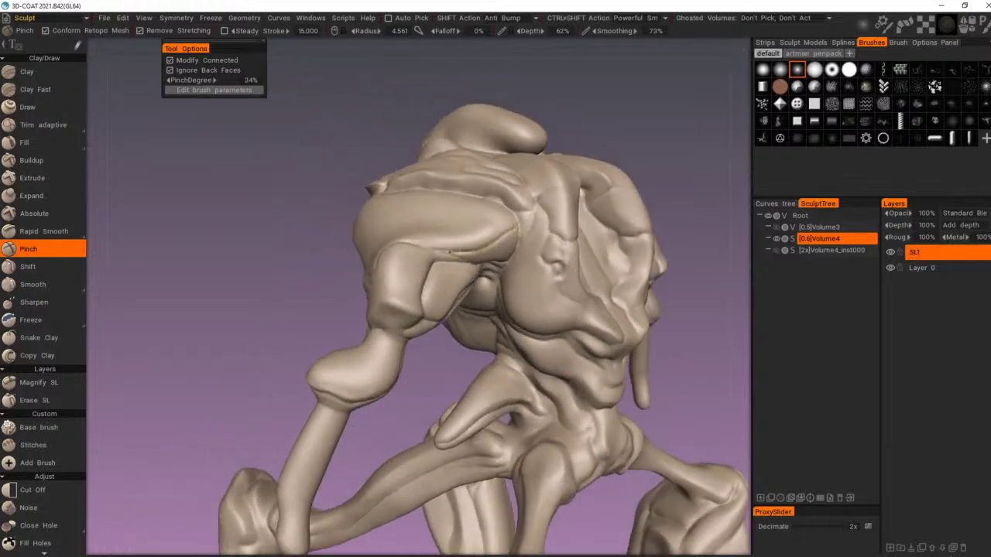
mouse_move(435, 252)
left_mouse_down("alt")
mouse_move(545, 279)
mouse_move(623, 267)
left_mouse_up("alt")
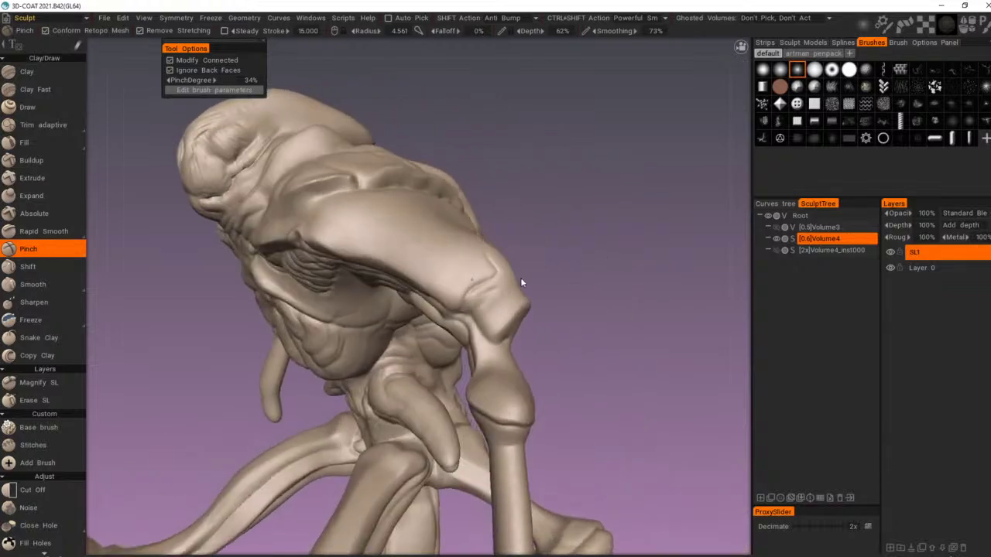
mouse_move(522, 279)
left_mouse_down("alt")
mouse_move(442, 303)
mouse_move(401, 298)
mouse_move(389, 259)
left_mouse_up("alt")
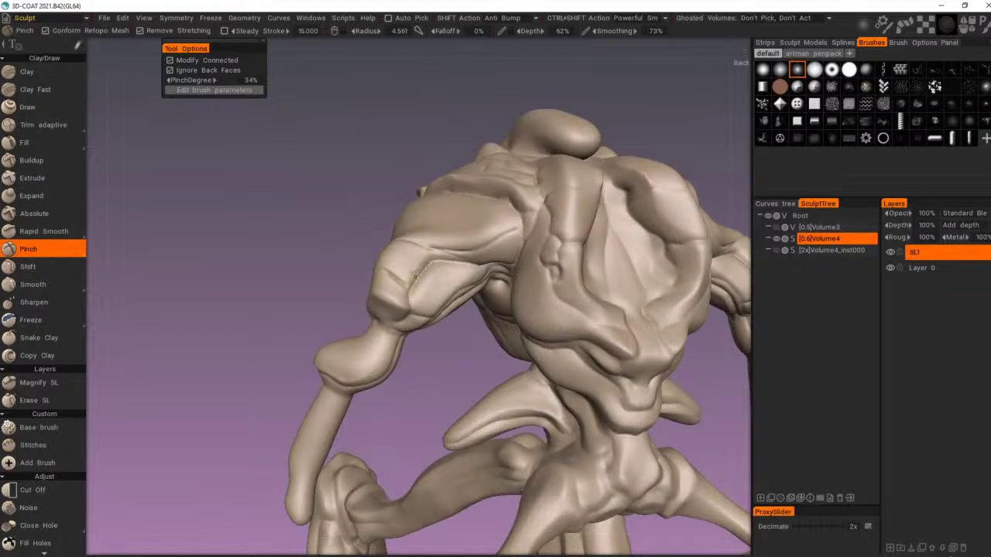
left_click_drag(483, 218, 668, 248, "alt")
Step: Enlarge the Pinch radius to 12.823 and pinch the first cross ridges on the middle and lower forearm at 62% depth
right_click_drag(668, 249, 540, 275, "alt")
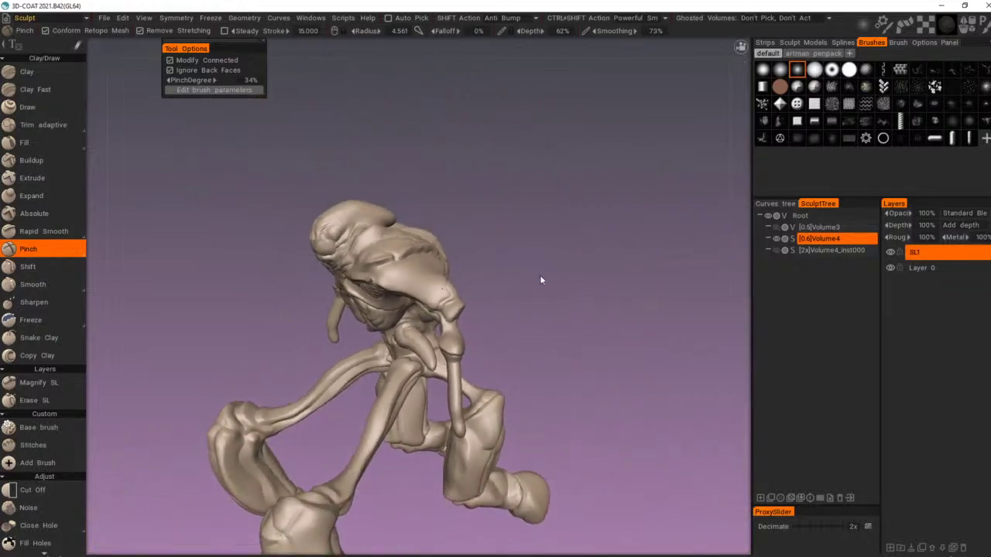
left_click_drag(539, 275, 646, 222, "alt")
right_click_drag(645, 222, 575, 267, "alt")
left_click_drag(575, 266, 546, 282, "alt")
mouse_move(546, 282)
right_mouse_down("alt")
mouse_move(558, 264)
mouse_move(579, 279)
right_mouse_up("alt")
middle_click_drag(578, 276, 499, 265, "alt")
right_click_drag(481, 240, 494, 239)
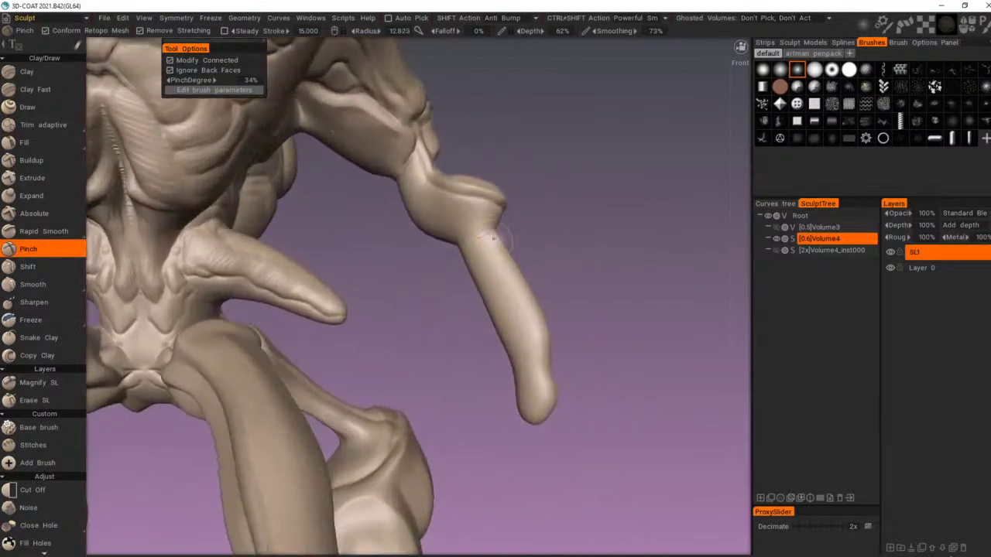
left_click_drag(482, 232, 546, 391)
left_click_drag(562, 355, 486, 372)
mouse_move(431, 288)
left_mouse_down()
mouse_move(405, 272)
mouse_move(378, 308)
mouse_move(395, 449)
left_mouse_up()
mouse_move(422, 391)
left_mouse_down()
mouse_move(438, 405)
mouse_move(472, 390)
left_mouse_up()
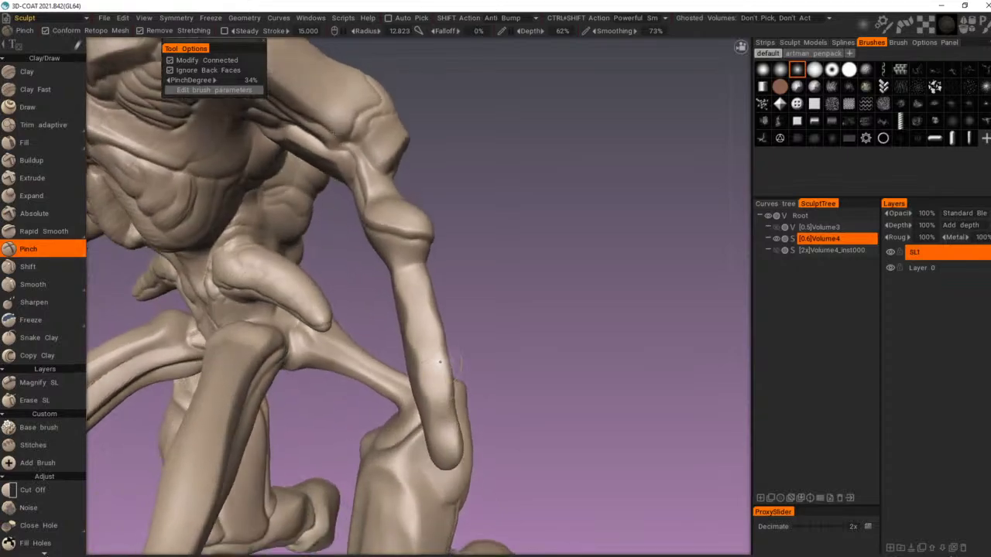
Step: Pinch a series of crosswise bands along the forearm from below the elbow down to its tip with radius 12.823
left_click_drag(411, 330, 418, 337)
left_click_drag(401, 291, 428, 287)
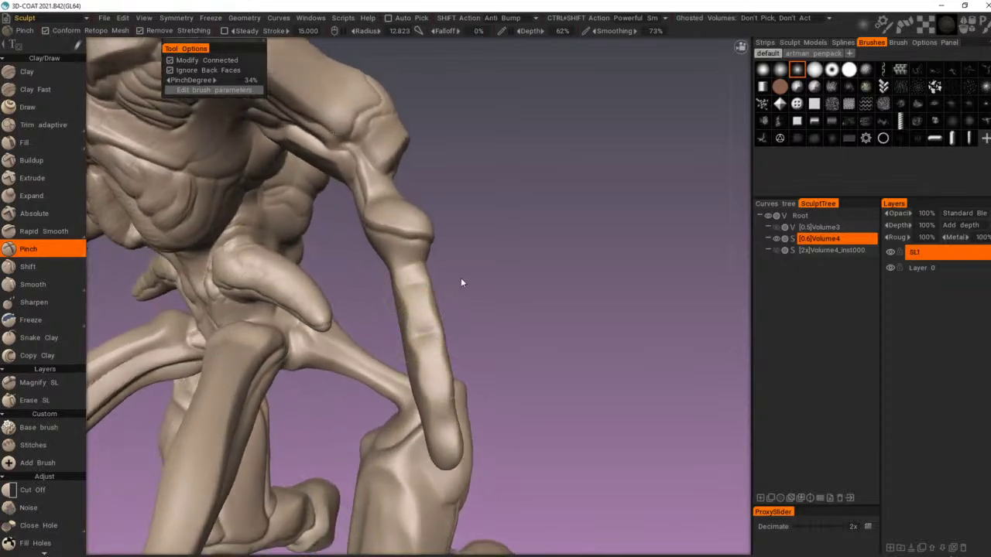
left_click_drag(416, 376, 444, 370)
mouse_move(427, 424)
left_mouse_down()
mouse_move(455, 415)
mouse_move(451, 391)
left_mouse_up()
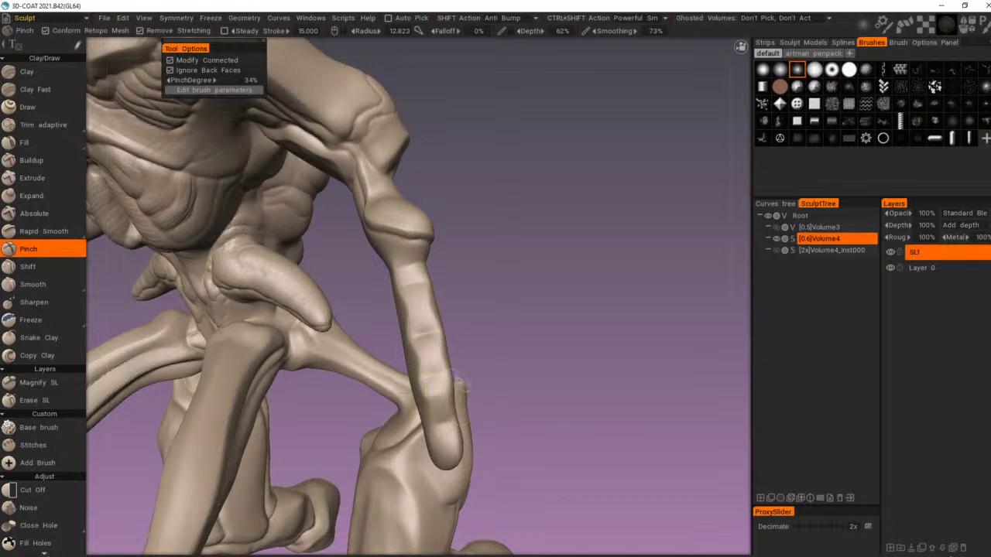
left_click_drag(415, 358, 444, 351)
left_click_drag(407, 316, 436, 308)
left_click_drag(398, 276, 570, 258)
Step: Pinch a shallow ring around the back of the forearm's narrow neck below the elbow bulge, with radius 12.823 and depth 62%
mouse_move(570, 256)
right_mouse_down()
mouse_move(460, 297)
mouse_move(547, 295)
mouse_move(599, 278)
right_mouse_up()
left_click_drag(599, 278, 501, 281)
left_click_drag(416, 275, 676, 253, "alt")
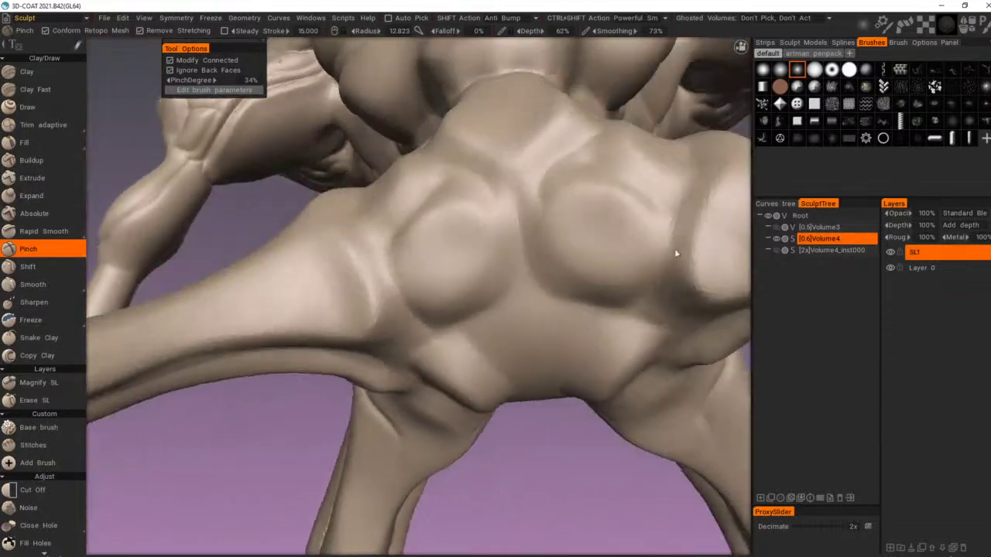
right_click_drag(676, 253, 378, 307, "alt")
left_click_drag(379, 307, 571, 333, "alt")
right_click_drag(570, 334, 593, 351, "alt")
left_click_drag(593, 351, 569, 353, "alt")
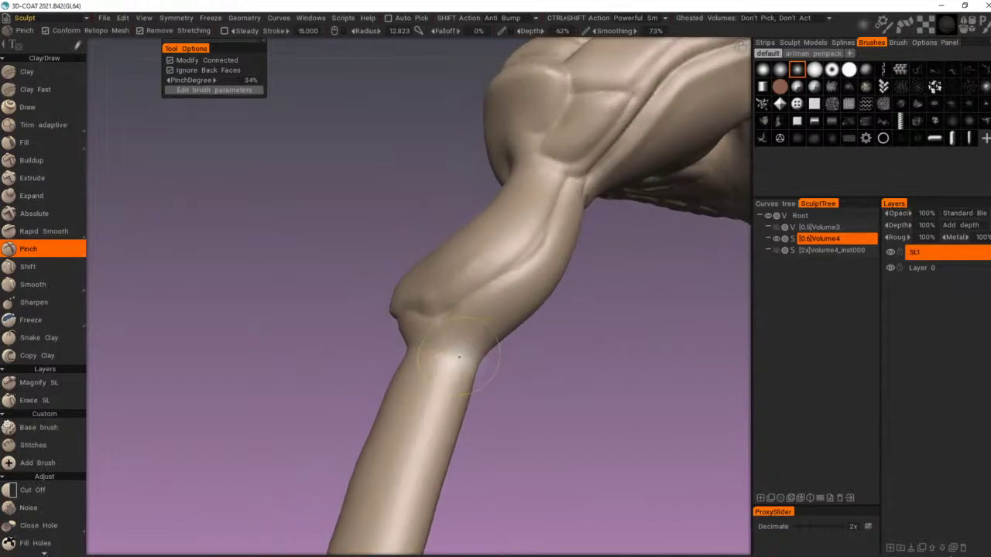
mouse_move(466, 358)
left_mouse_down()
mouse_move(436, 355)
mouse_move(455, 357)
left_mouse_up()
mouse_move(455, 357)
left_mouse_down("alt")
mouse_move(431, 356)
mouse_move(447, 343)
mouse_move(363, 351)
mouse_move(453, 346)
left_mouse_up("alt")
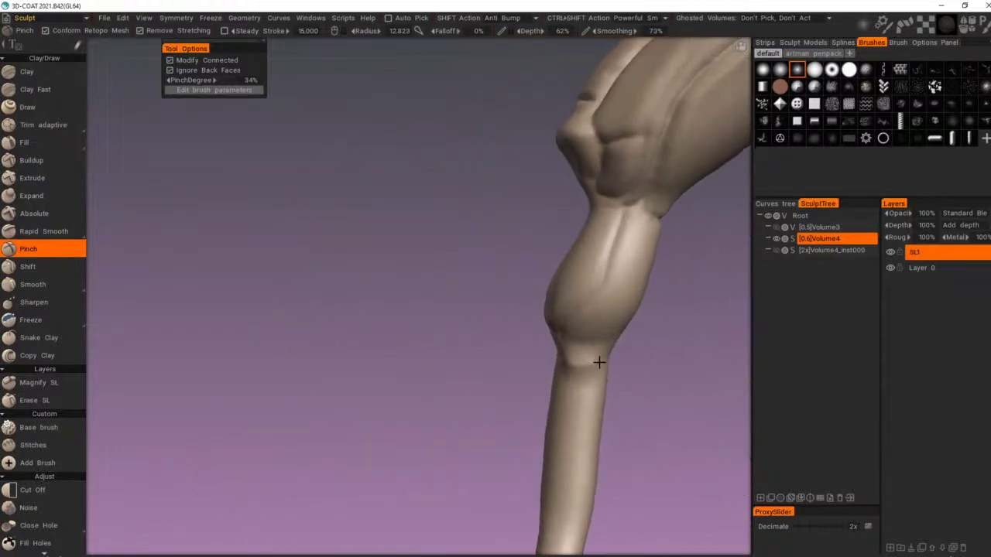
Step: Pinch sharper creases along the elbow bulge's lower edge and around the top of the forearm with radius 9.033 and depth 62%
mouse_move(596, 361)
left_mouse_down()
mouse_move(563, 362)
mouse_move(576, 361)
mouse_move(586, 343)
mouse_move(570, 342)
mouse_move(593, 345)
mouse_move(644, 290)
left_mouse_up()
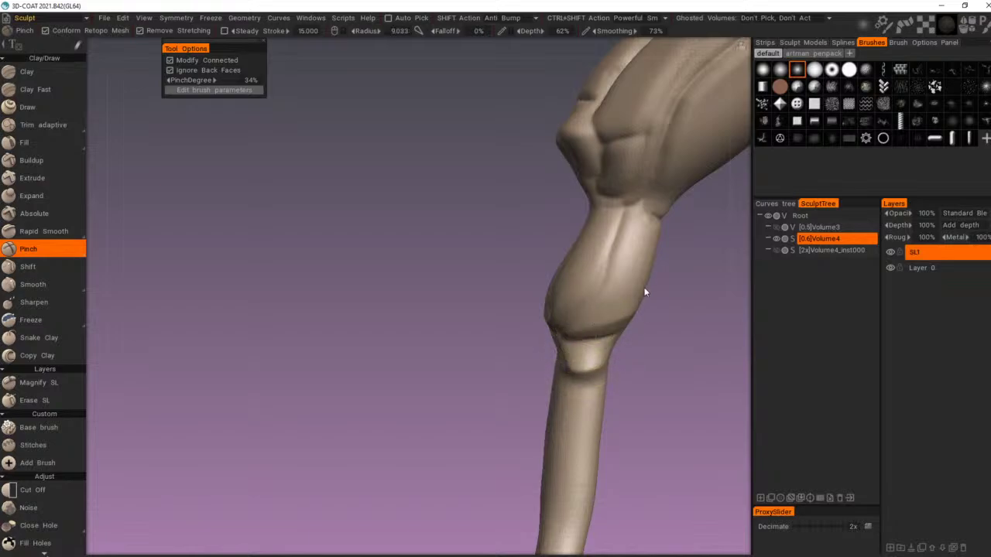
left_click_drag(574, 331, 622, 307)
left_click_drag(606, 352, 608, 353, "alt")
mouse_move(580, 393)
left_mouse_down()
mouse_move(572, 398)
mouse_move(566, 385)
mouse_move(605, 373)
mouse_move(564, 387)
left_mouse_up()
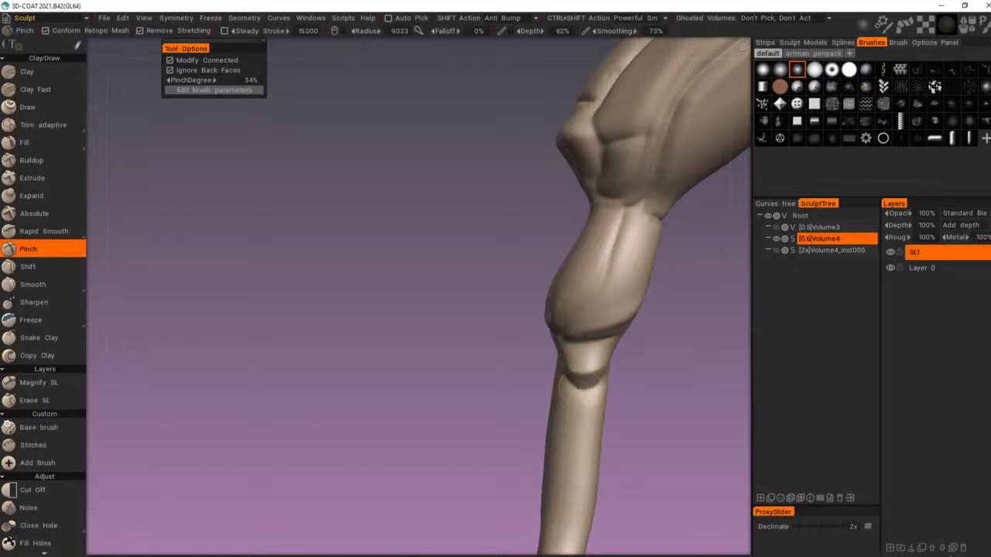
Step: Pinch the pointed fold just below the elbow bulge on the back of the arm with radius 6.358 and depth 62%
left_click_drag(625, 349, 667, 362, "alt")
right_click_drag(667, 362, 504, 361, "alt")
middle_click_drag(504, 360, 579, 373, "alt")
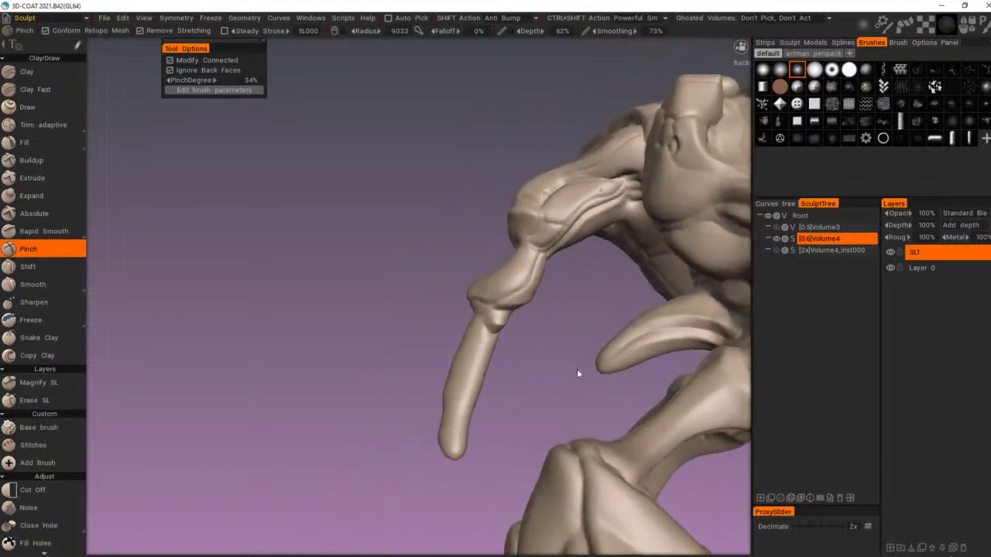
right_click_drag(578, 373, 634, 383, "alt")
left_click_drag(634, 383, 626, 382, "alt")
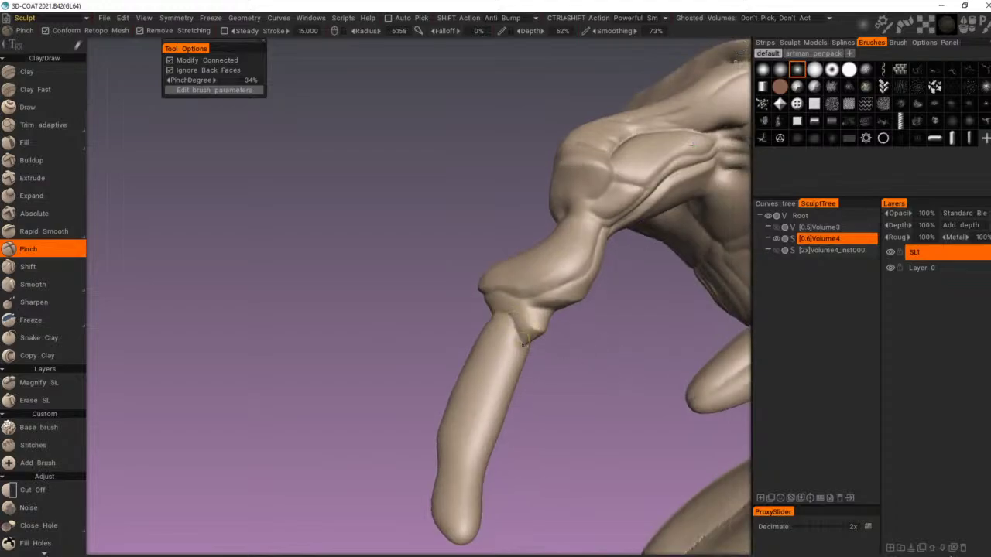
left_click_drag(516, 300, 531, 331)
Step: Pinch a crosswise crease into the front of the elbow bulge with radius 5.158 and depth 62%
right_click_drag(499, 295, 496, 335, "alt")
left_click_drag(496, 335, 596, 379, "alt")
right_click_drag(595, 380, 655, 380, "alt")
left_click_drag(654, 379, 611, 349, "alt")
mouse_move(577, 311)
left_mouse_down("alt")
mouse_move(595, 287)
mouse_move(598, 219)
mouse_move(592, 327)
left_mouse_up("alt")
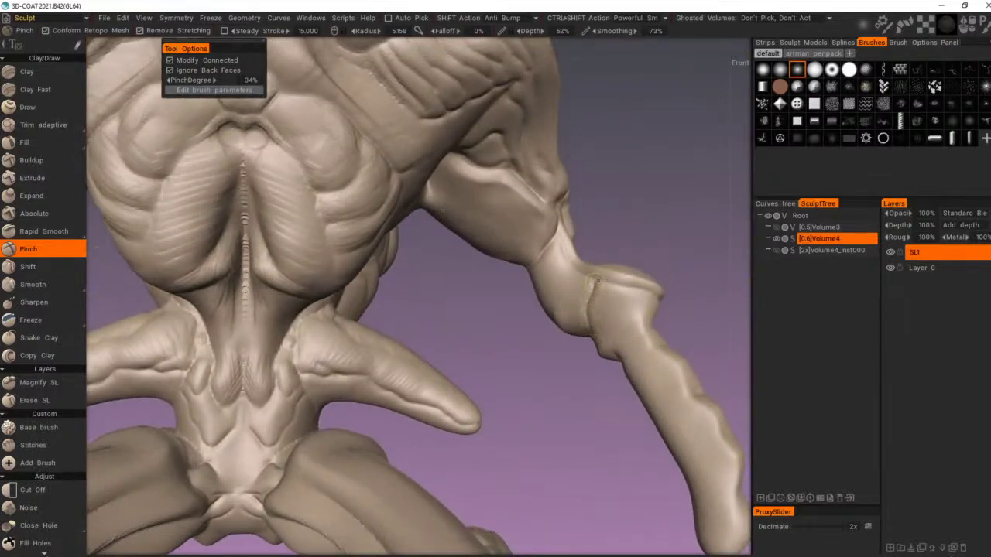
left_click_drag(620, 274, 602, 256, "alt")
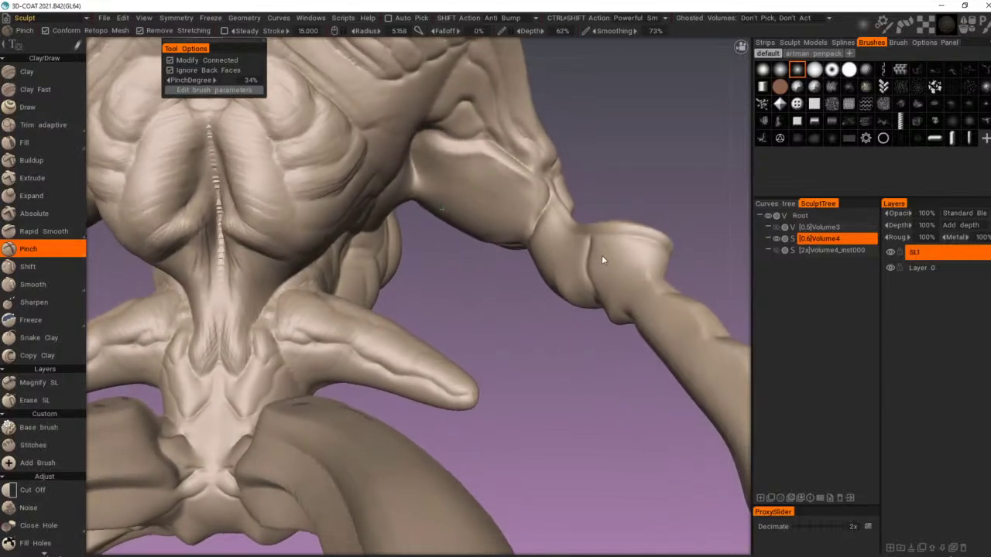
Step: Pinch a V-shaped fold beneath the elbow's overhanging ridge with radius 5.358 and depth 62%
middle_click_drag(602, 256, 628, 301)
mouse_move(665, 294)
left_mouse_down("alt")
mouse_move(621, 350)
mouse_move(565, 355)
mouse_move(597, 345)
mouse_move(644, 305)
mouse_move(540, 333)
mouse_move(455, 343)
mouse_move(460, 308)
left_mouse_up("alt")
right_click_drag(460, 308, 481, 364, "alt")
left_click_drag(481, 364, 524, 352, "alt")
right_click_drag(525, 352, 660, 359, "alt")
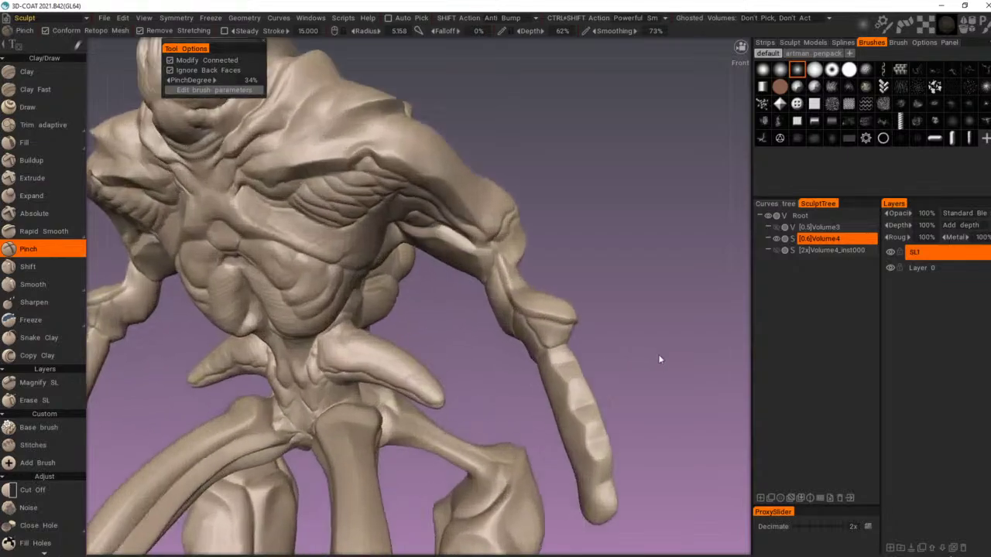
Step: Pinch a small pocket of fine creases in the front of the elbow and a groove leading up from it, with radius 2.452 and depth 125%
left_click_drag(659, 358, 576, 289, "alt")
right_click_drag(576, 289, 621, 275, "alt")
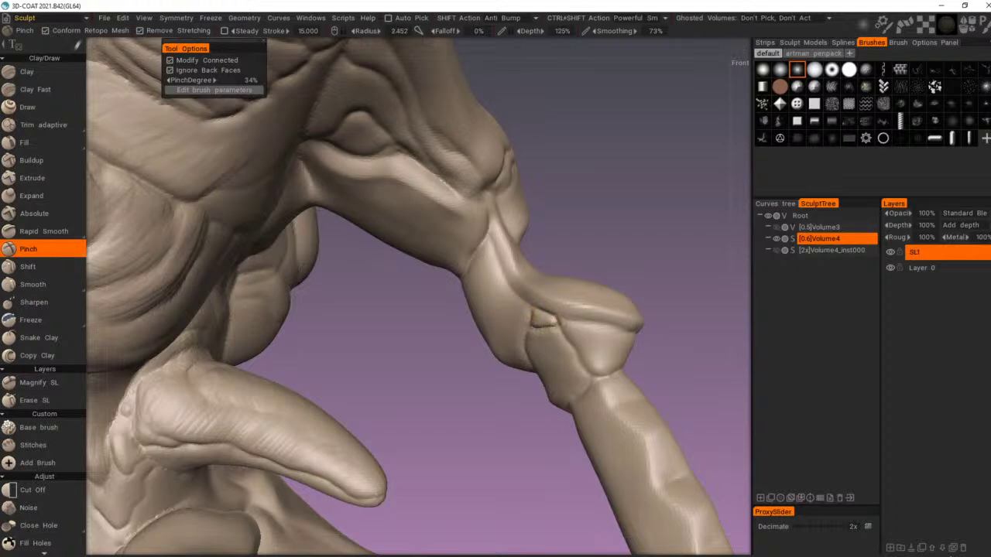
left_click_drag(532, 284, 584, 267, "alt")
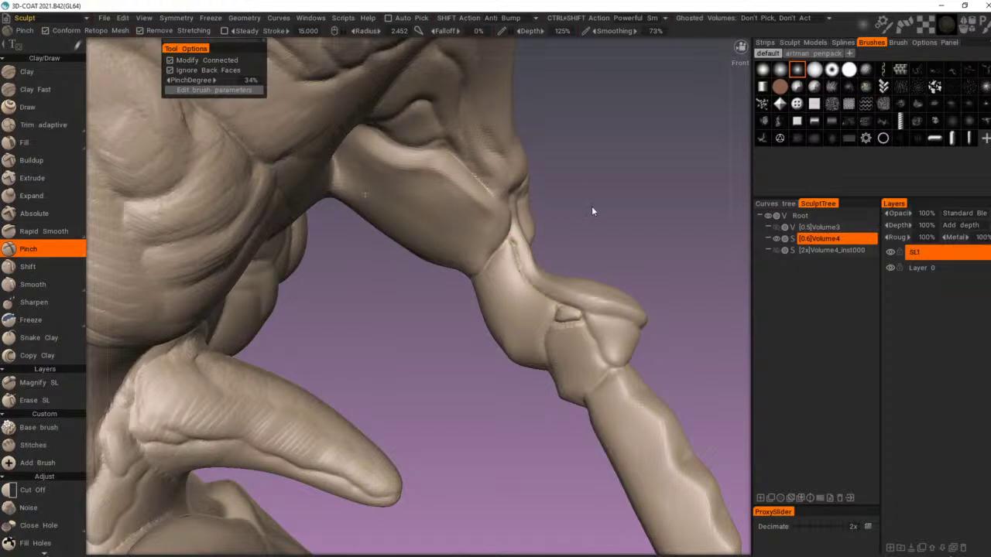
mouse_move(592, 211)
right_mouse_down("alt")
mouse_move(532, 230)
mouse_move(527, 271)
mouse_move(473, 262)
right_mouse_up("alt")
left_click_drag(473, 261, 498, 261, "alt")
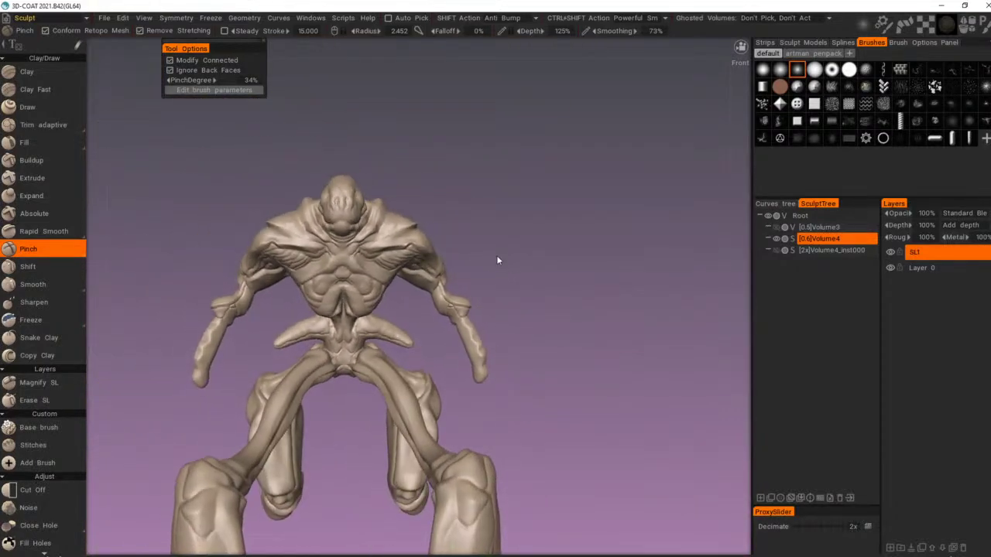
scroll(518, 371, "up", 10)
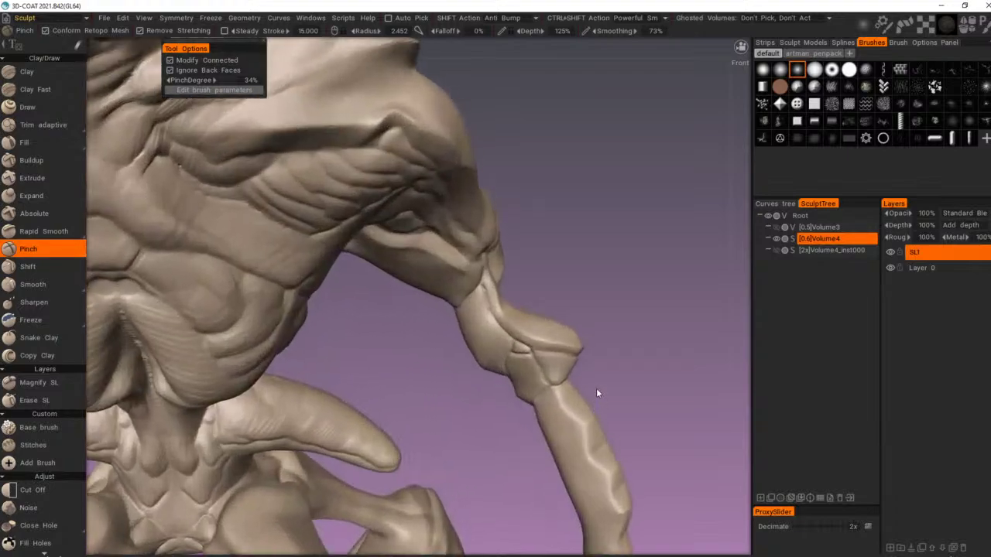
left_click_drag(596, 388, 561, 384, "alt")
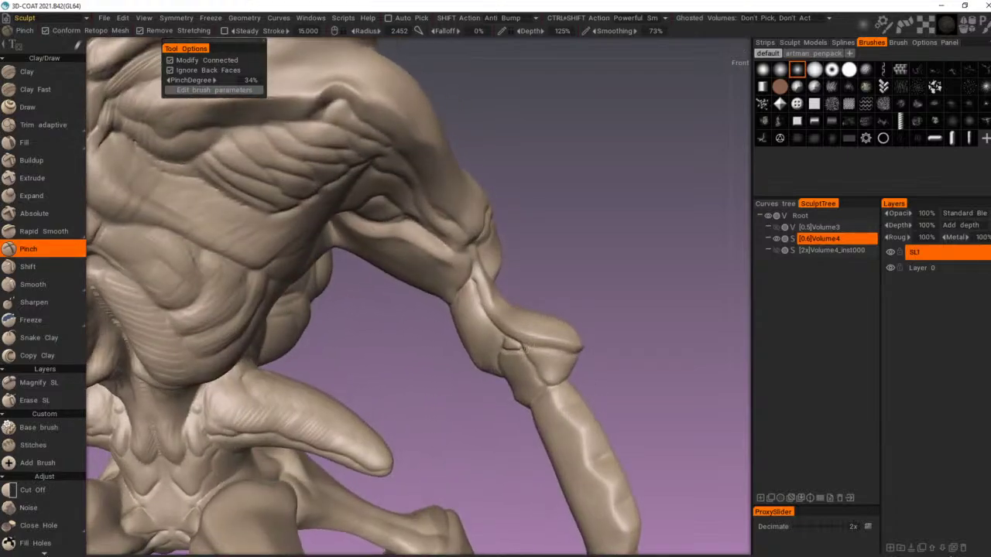
scroll(571, 346, "up", 5)
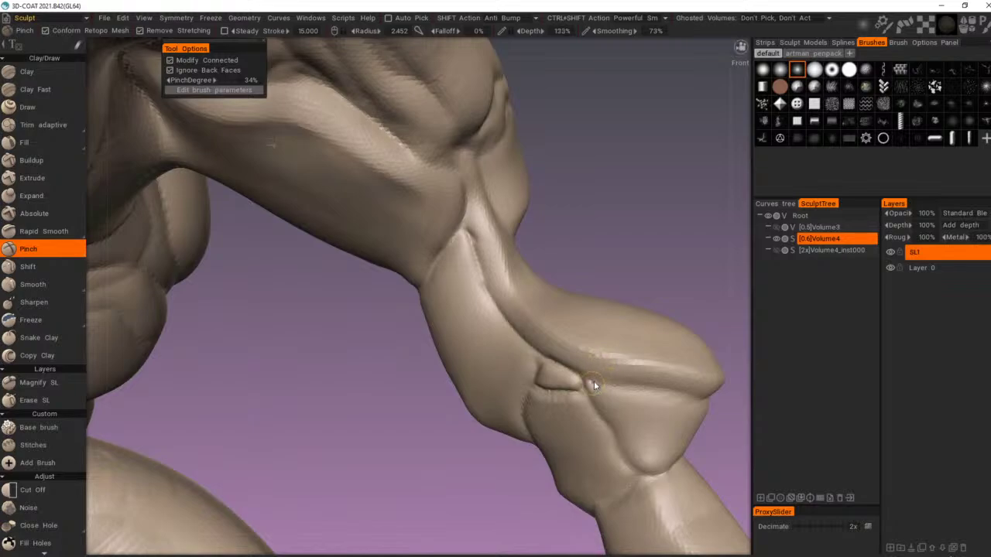
Step: Enlarge the Pinch radius to 5.172 and deepen the crease under the elbow's overhanging ridge toward its outer tip at 125% depth
mouse_move(594, 386)
right_mouse_down()
mouse_move(608, 388)
mouse_move(584, 380)
right_mouse_up()
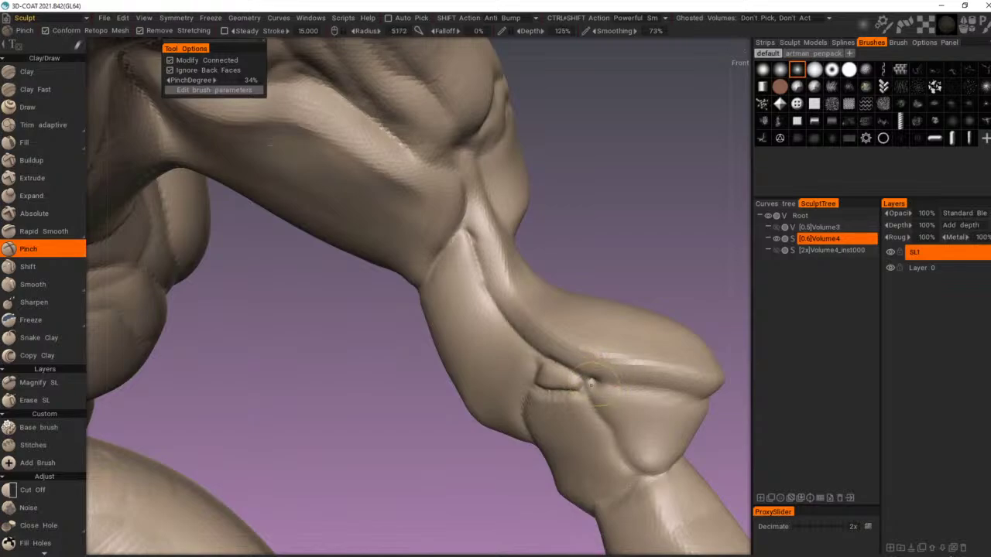
mouse_move(602, 387)
left_mouse_down()
mouse_move(585, 379)
mouse_move(656, 388)
left_mouse_up()
left_click_drag(615, 385, 695, 398)
right_click_drag(607, 363, 581, 375, "alt")
mouse_move(521, 358)
right_mouse_down()
mouse_move(534, 358)
mouse_move(475, 377)
mouse_move(455, 423)
mouse_move(438, 428)
right_mouse_up()
middle_click_drag(506, 422, 562, 333, "alt")
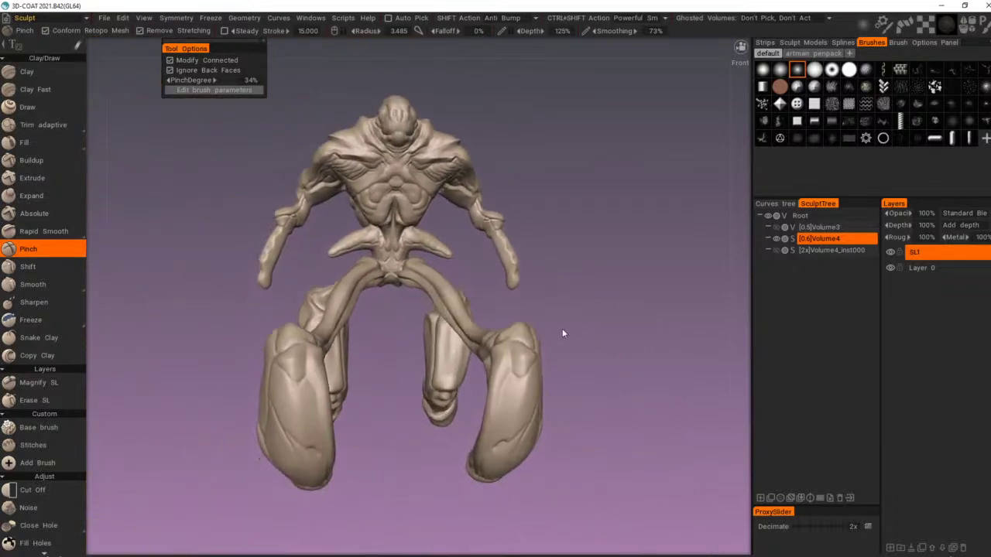
Step: Pinch a fine crease along the fold where the front leg meets the pelvis with radius 2.406 and depth 125%
left_click_drag(562, 333, 556, 337, "alt")
mouse_move(411, 284)
right_mouse_down("alt")
mouse_move(520, 279)
mouse_move(577, 302)
right_mouse_up("alt")
middle_click_drag(577, 302, 606, 389, "alt")
mouse_move(398, 236)
left_mouse_down()
mouse_move(462, 268)
mouse_move(447, 265)
left_mouse_up()
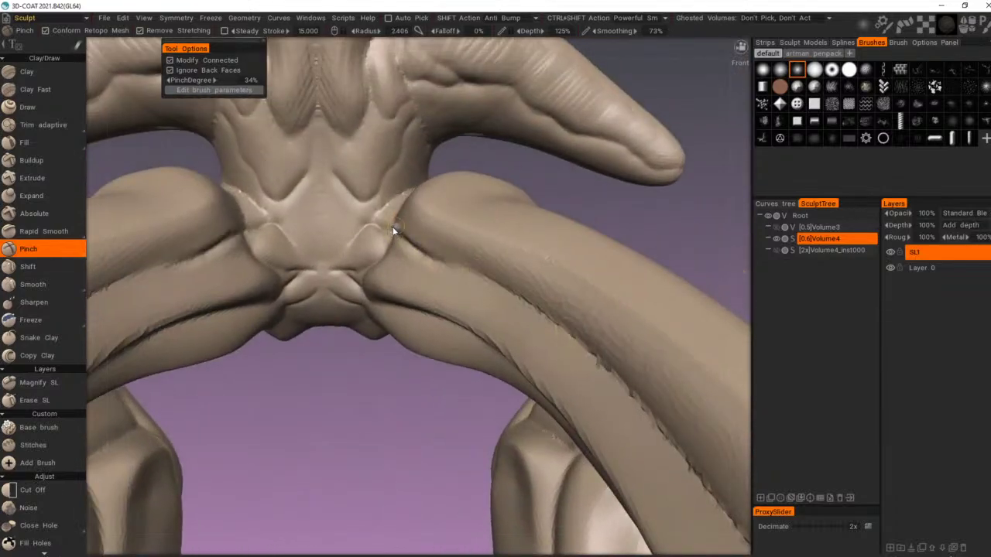
mouse_move(398, 227)
left_mouse_down()
mouse_move(401, 215)
mouse_move(451, 254)
left_mouse_up()
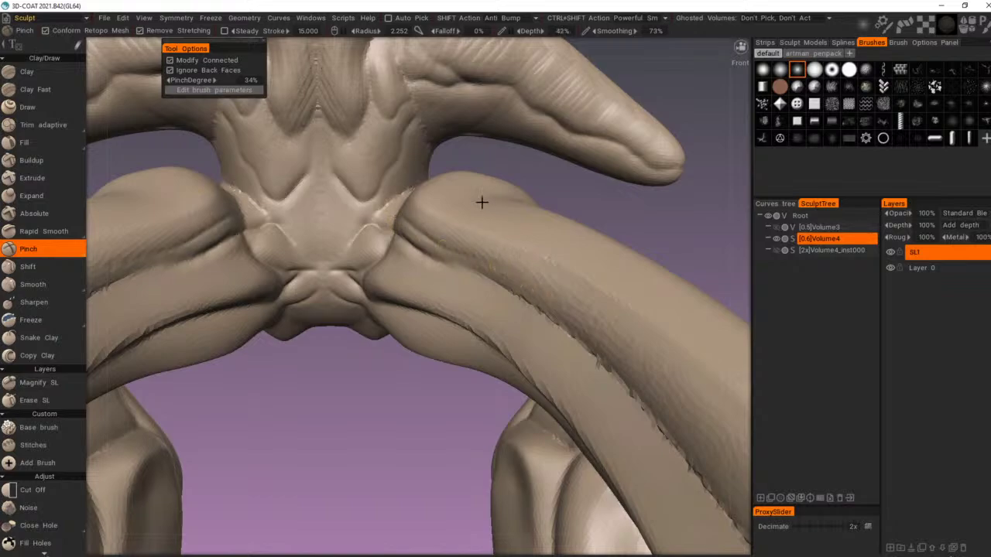
Step: Pinch short cross folds into the crease at the top of the front leg with radius 4.686 and depth 136%
scroll(482, 202, "down", 8)
left_click_drag(481, 202, 436, 289, "alt")
scroll(534, 301, "up", 8)
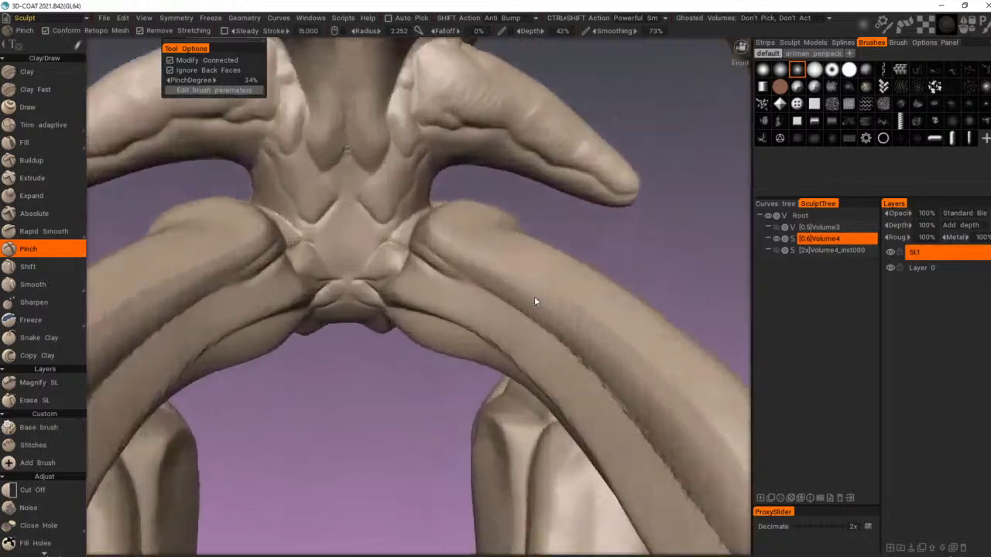
scroll(535, 301, "up", 3)
mouse_move(534, 301)
left_mouse_down("alt")
mouse_move(562, 306)
mouse_move(556, 293)
left_mouse_up("alt")
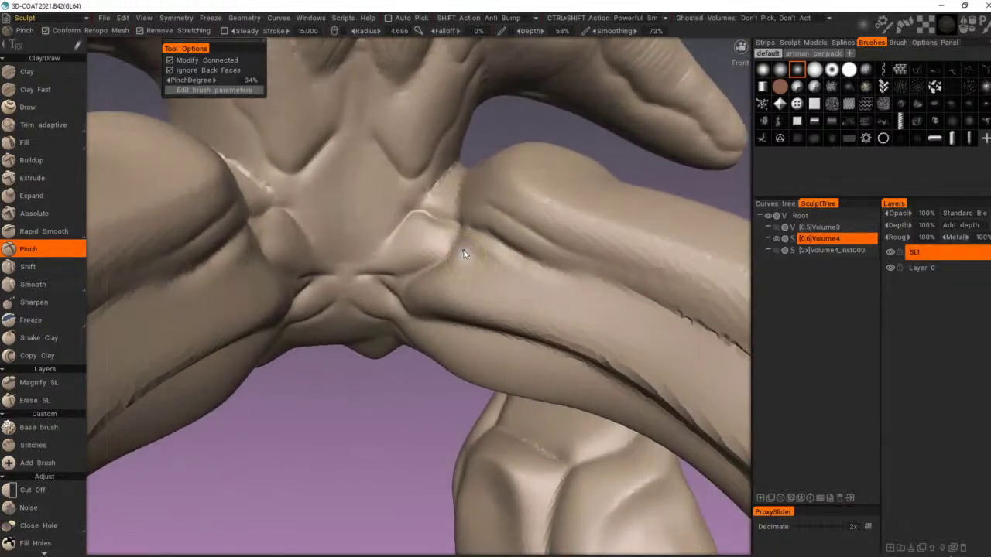
mouse_move(463, 254)
left_mouse_down()
mouse_move(452, 260)
mouse_move(490, 264)
mouse_move(448, 257)
mouse_move(455, 262)
mouse_move(461, 226)
mouse_move(463, 255)
mouse_move(507, 244)
mouse_move(480, 273)
mouse_move(504, 279)
mouse_move(540, 269)
mouse_move(516, 246)
mouse_move(471, 262)
left_mouse_up()
mouse_move(458, 224)
right_mouse_down("alt")
mouse_move(432, 229)
mouse_move(488, 299)
right_mouse_up("alt")
left_click_drag(487, 299, 399, 319, "alt")
right_click_drag(399, 319, 475, 304, "alt")
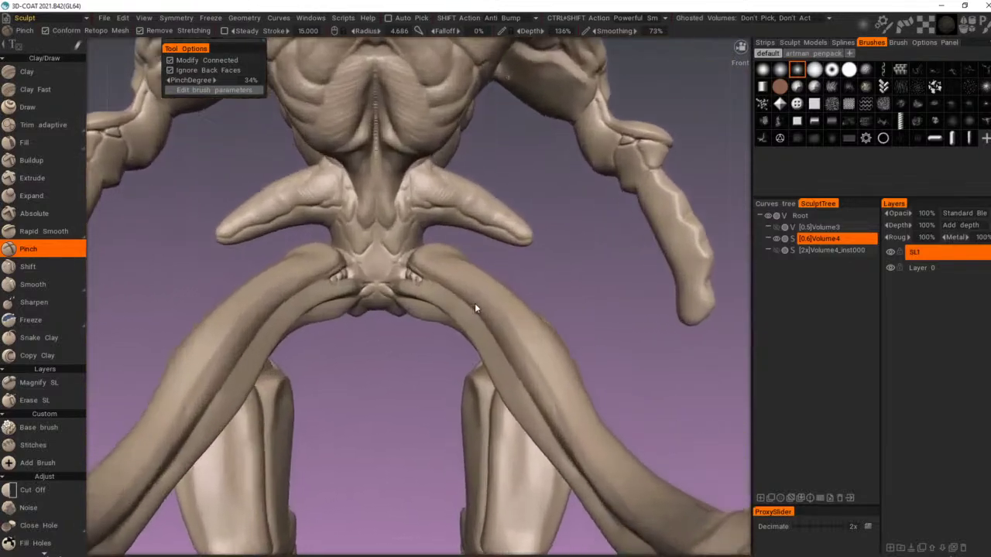
Step: Extend the row of short cross folds inward onto the side of the pelvis with radius 3.255 and depth 136%
scroll(475, 303, "up", 5)
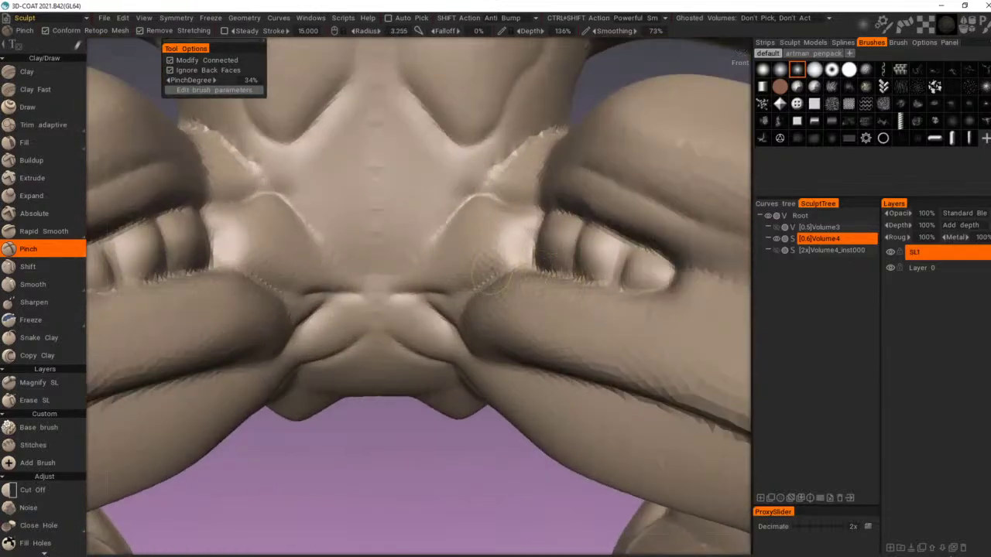
mouse_move(498, 271)
left_mouse_down()
mouse_move(510, 211)
mouse_move(503, 272)
left_mouse_up()
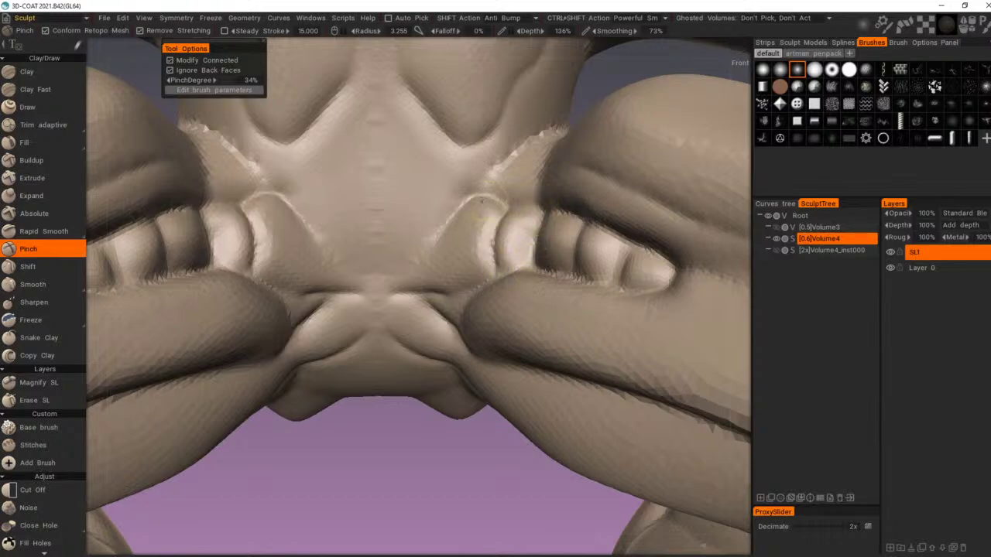
mouse_move(481, 201)
left_mouse_down()
mouse_move(452, 278)
mouse_move(485, 279)
mouse_move(503, 203)
mouse_move(468, 231)
mouse_move(502, 199)
left_mouse_up()
scroll(523, 318, "down", 10)
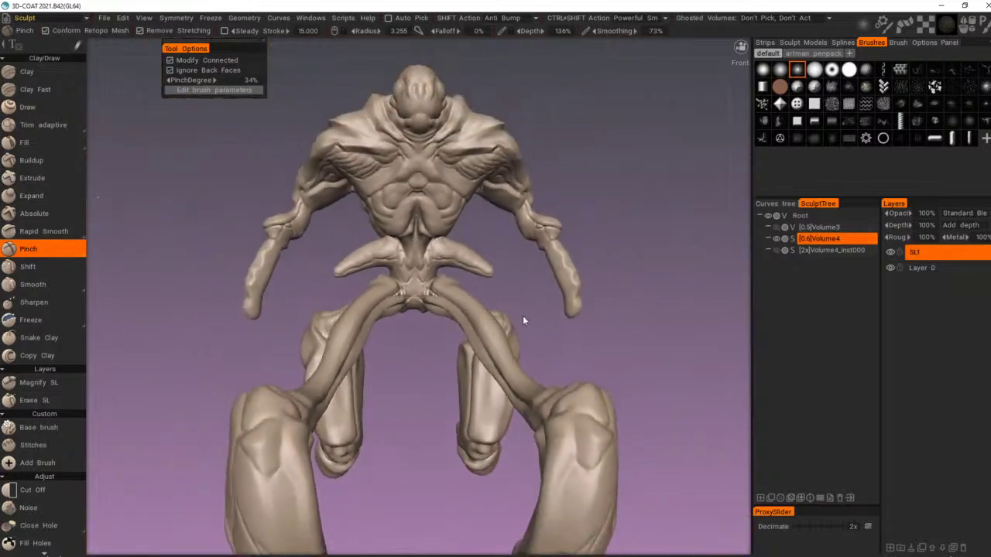
Step: Pinch nested V-shaped ridges across the front pelvic plate with radius 2.370, replacing the first strokes with ones at 77% depth
scroll(522, 316, "down", 3)
left_click_drag(523, 316, 550, 281)
scroll(550, 280, "up", 6)
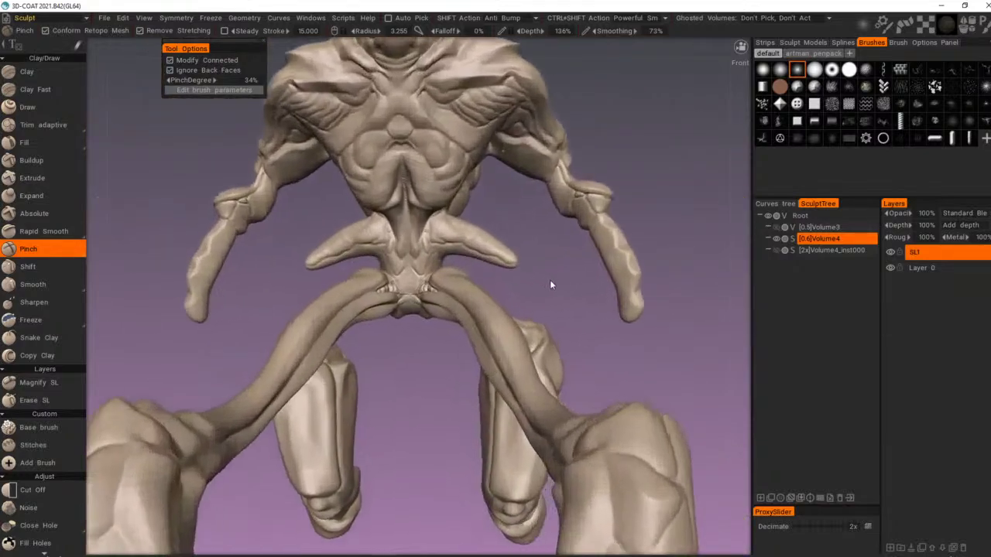
scroll(549, 285, "up", 5)
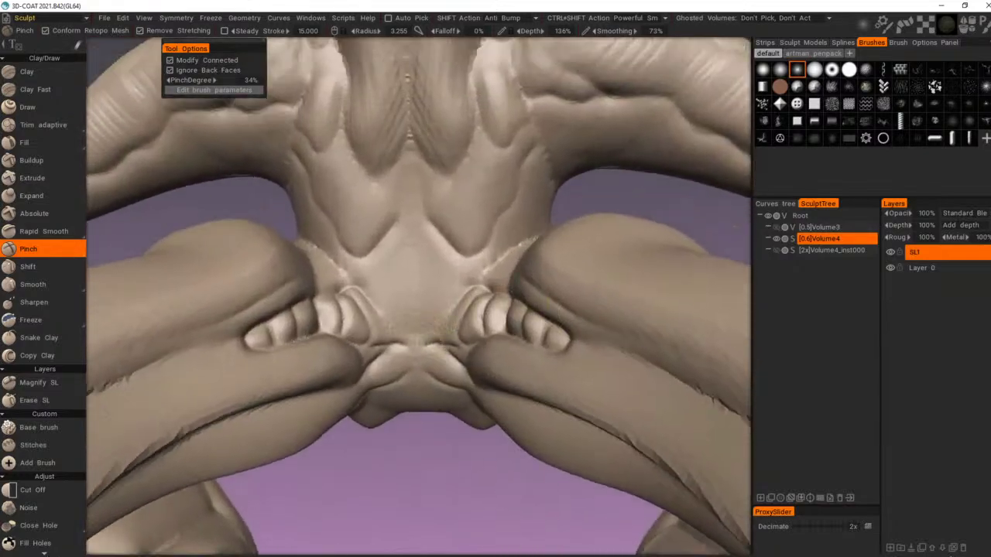
left_click_drag(448, 322, 478, 287)
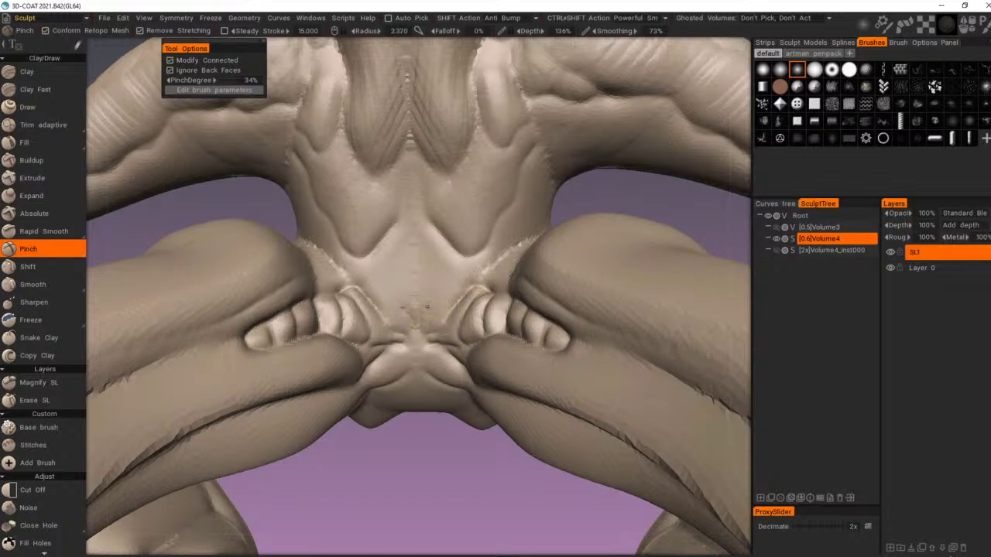
key("ctrl+z")
right_click_drag(434, 305, 432, 312)
mouse_move(416, 319)
left_mouse_down()
mouse_move(474, 259)
mouse_move(445, 294)
mouse_move(435, 278)
mouse_move(448, 256)
left_mouse_up()
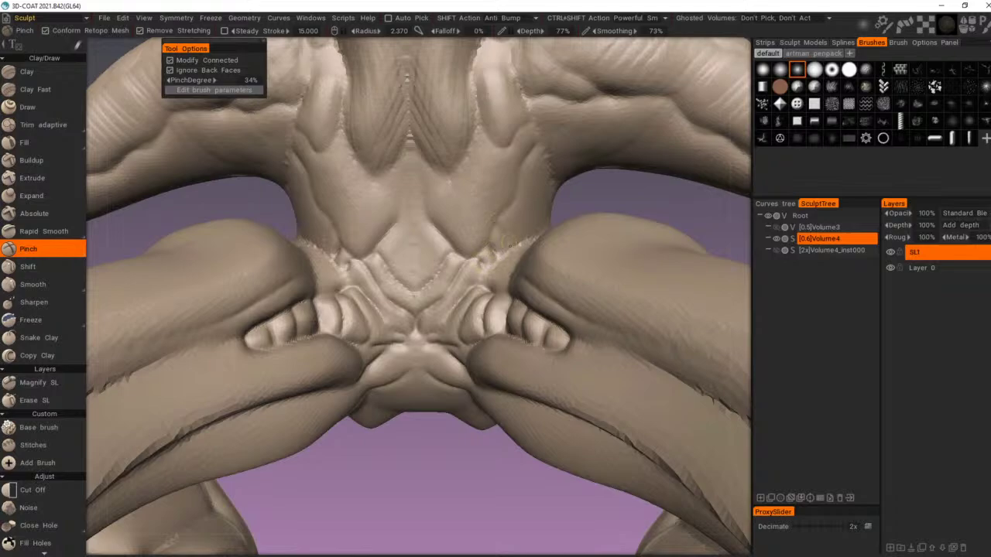
Step: Pinch creases between the bulges on the back of the pelvis with radius 5.746 and depth 97%
right_click_drag(528, 222, 358, 376, "alt")
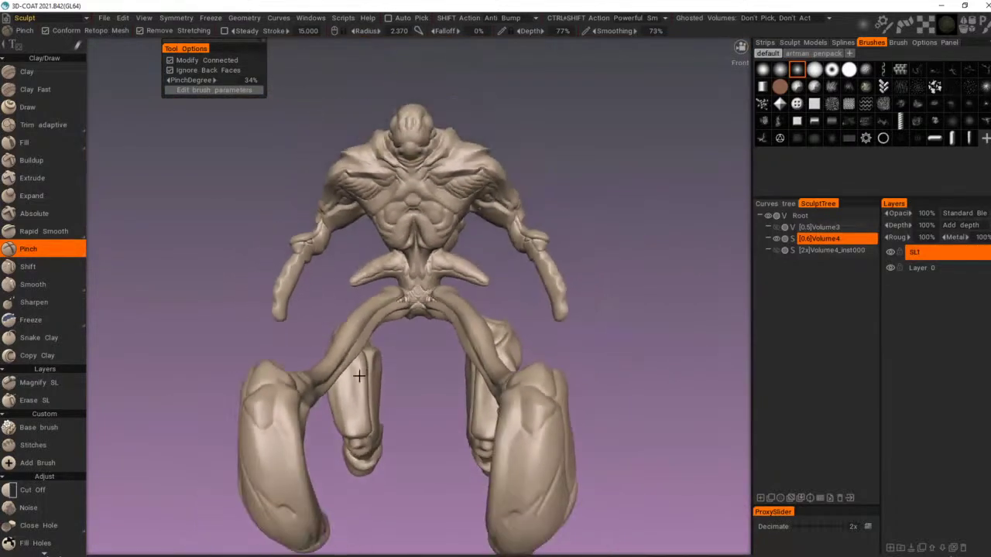
left_click_drag(358, 376, 593, 383, "alt")
right_click_drag(592, 384, 610, 351, "alt")
middle_click_drag(610, 351, 571, 361, "alt")
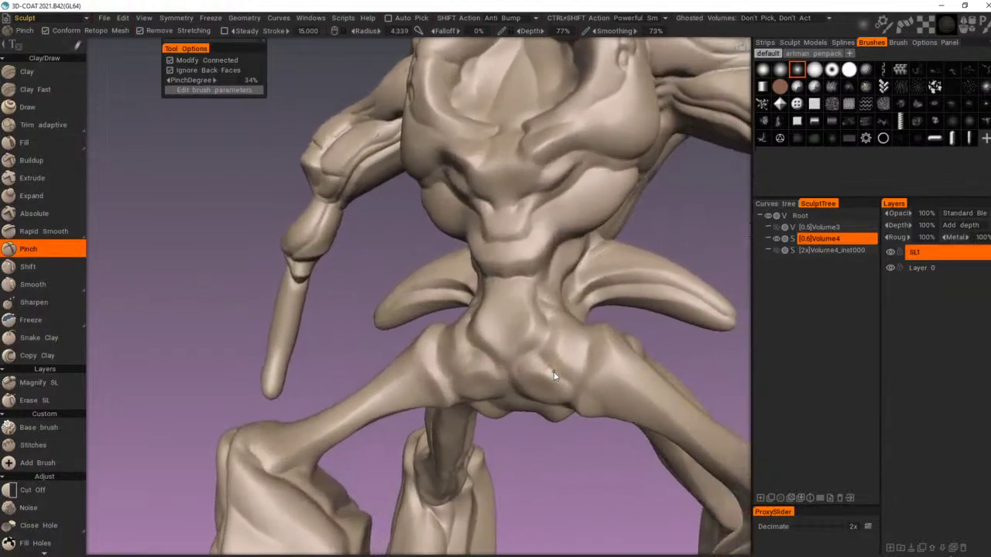
right_click(564, 375)
mouse_move(556, 370)
left_mouse_down()
mouse_move(566, 375)
mouse_move(593, 339)
mouse_move(535, 353)
mouse_move(538, 292)
mouse_move(556, 332)
mouse_move(600, 343)
left_mouse_up()
right_click_drag(608, 332, 504, 343, "alt")
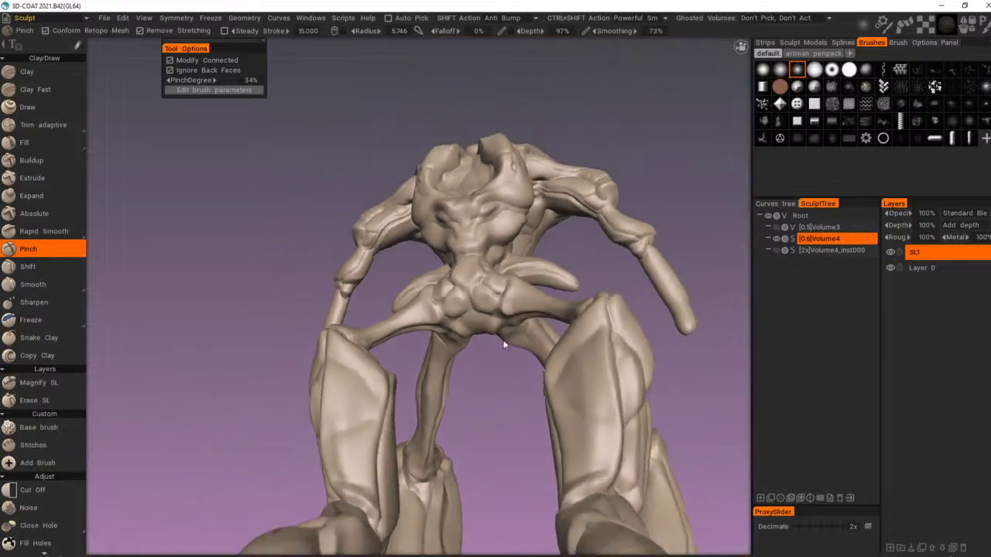
left_click_drag(504, 343, 373, 364, "alt")
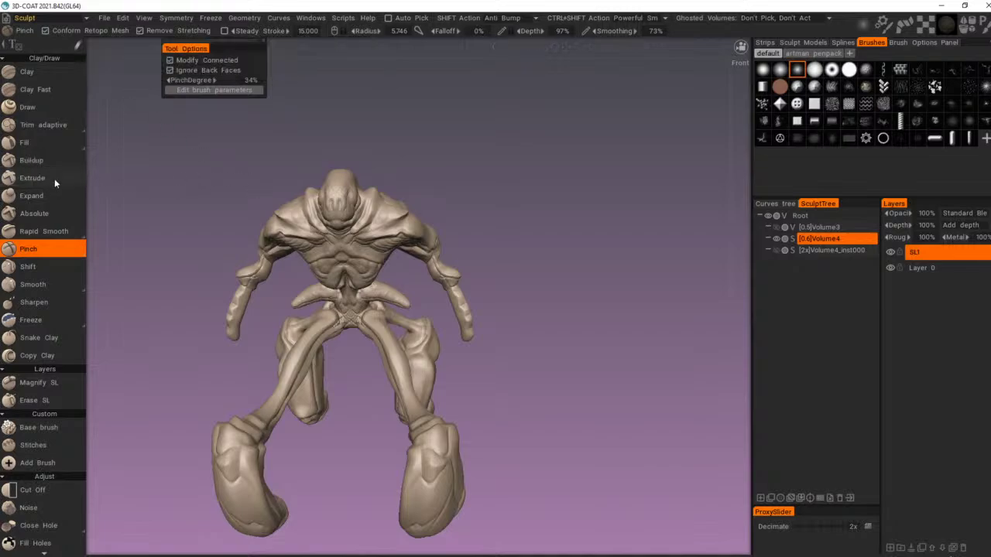
Step: Switch to the Draw brush and choose the crossed-arrows stroke mode
scroll(55, 208, "down", 1)
scroll(57, 220, "up", 1)
mouse_move(59, 256)
left_click(60, 106)
mouse_move(78, 46)
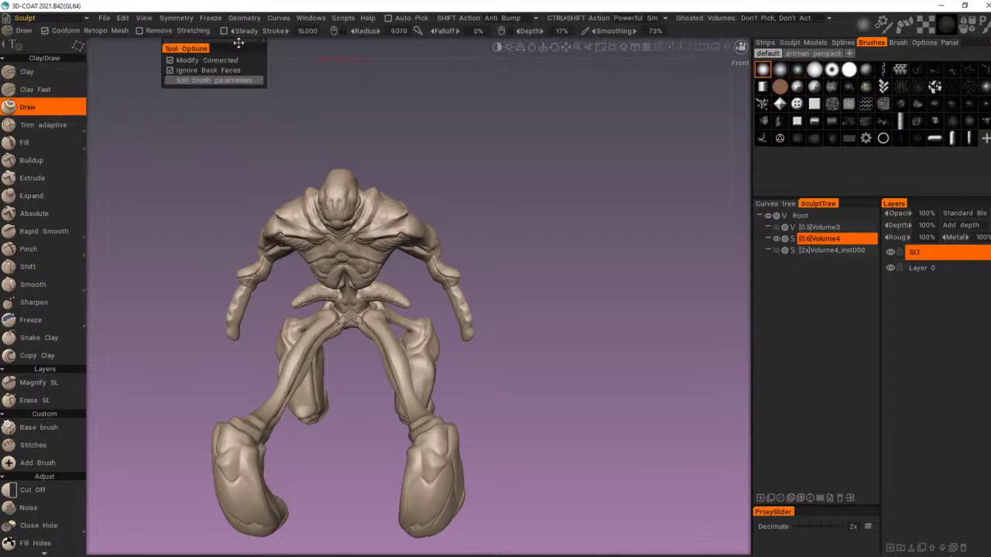
left_click_drag(444, 339, 423, 342)
mouse_move(76, 48)
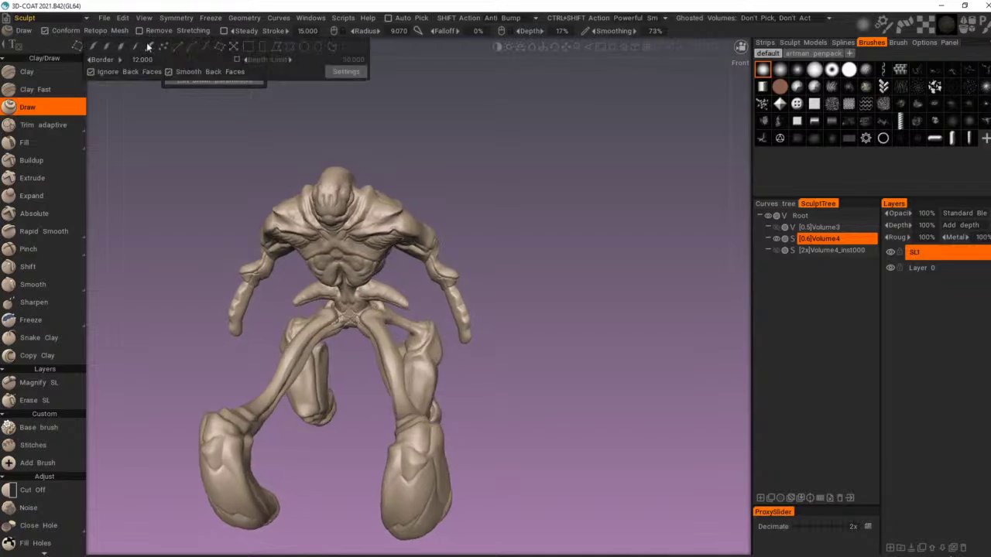
left_click(232, 46)
right_click_drag(434, 390, 460, 418)
middle_click_drag(460, 418, 428, 372)
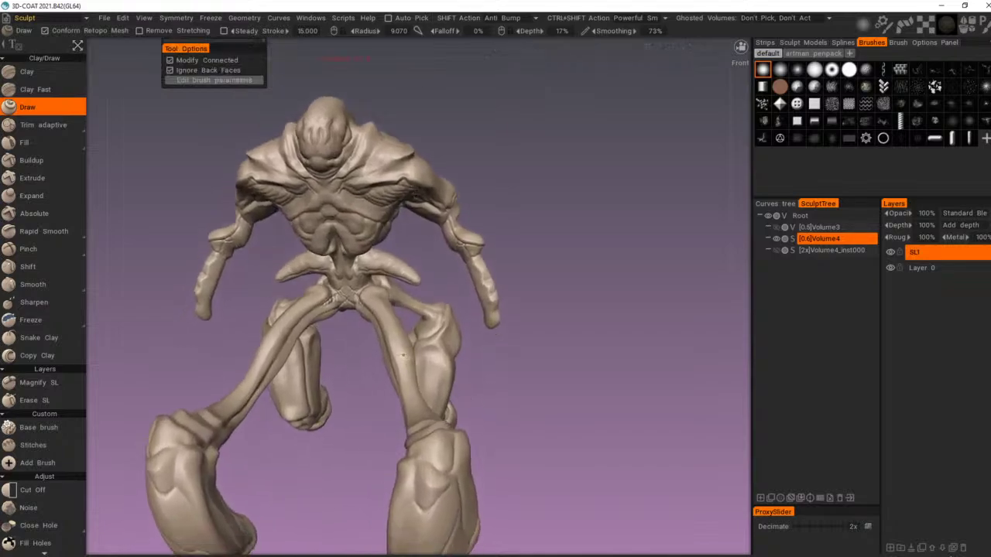
Step: Choose the branching crack alpha and stamp large cracks on the lower plates of the front legs at radius 106 and depth 17%
key("space")
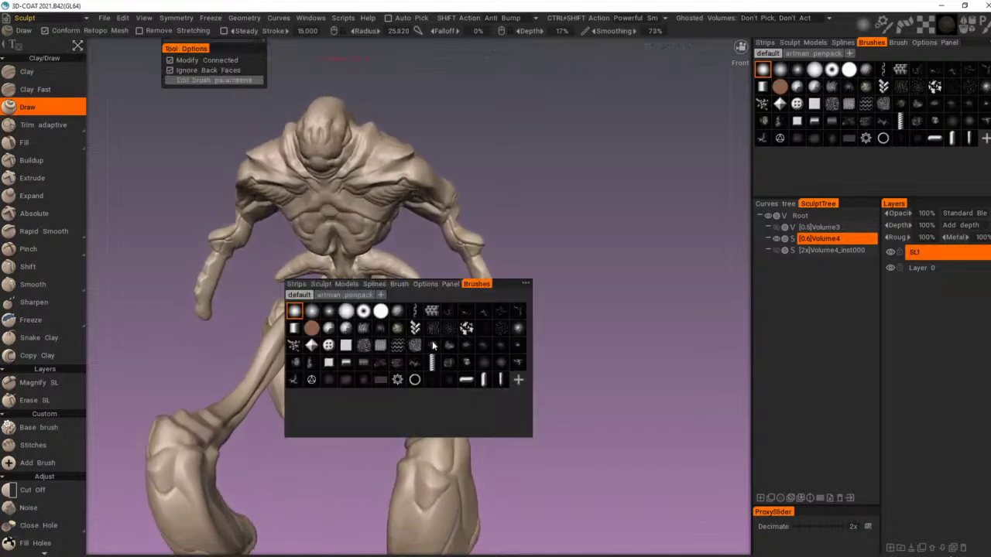
left_click(483, 311)
scroll(432, 331, "up", 5)
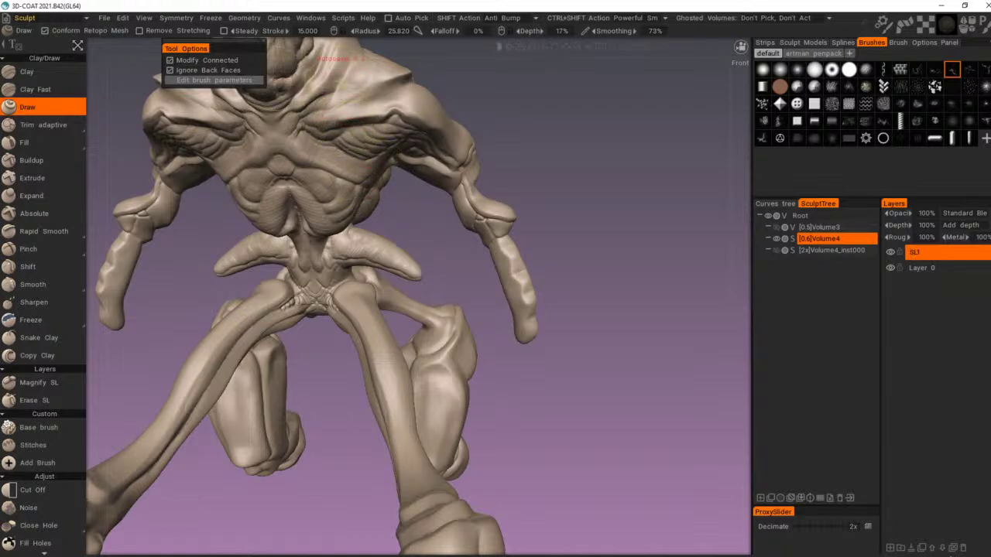
mouse_move(79, 46)
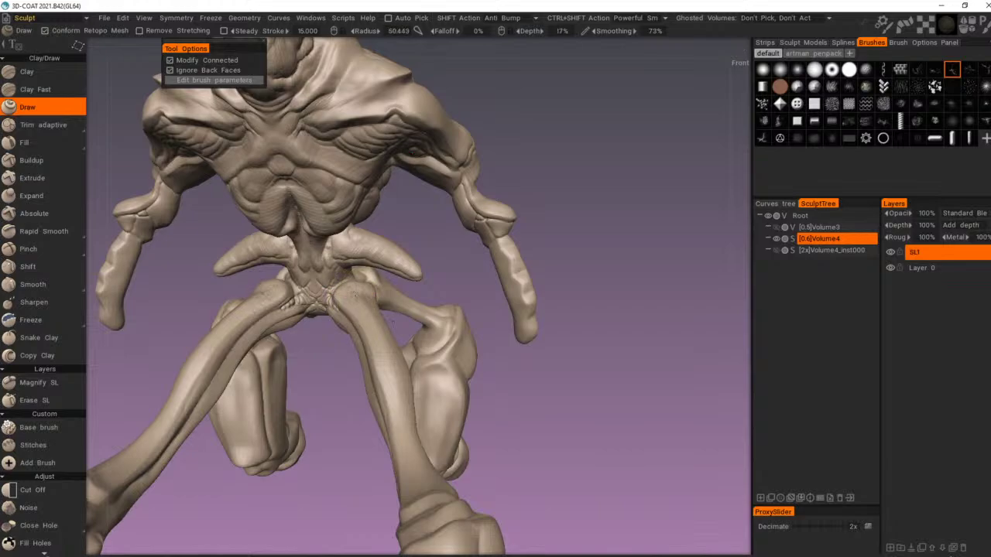
mouse_move(422, 297)
left_mouse_down()
mouse_move(398, 243)
mouse_move(449, 241)
mouse_move(369, 251)
mouse_move(380, 246)
left_mouse_up()
scroll(434, 237, "down", 4)
mouse_move(379, 422)
right_mouse_down()
mouse_move(413, 418)
mouse_move(389, 417)
right_mouse_up()
mouse_move(379, 418)
left_mouse_down()
mouse_move(368, 415)
mouse_move(376, 437)
left_mouse_up()
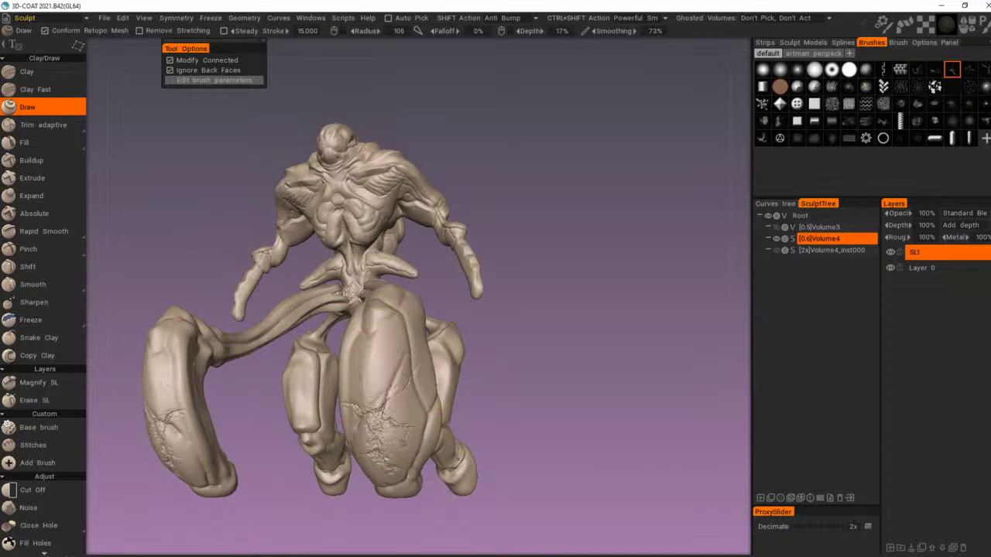
left_click_drag(474, 429, 481, 446)
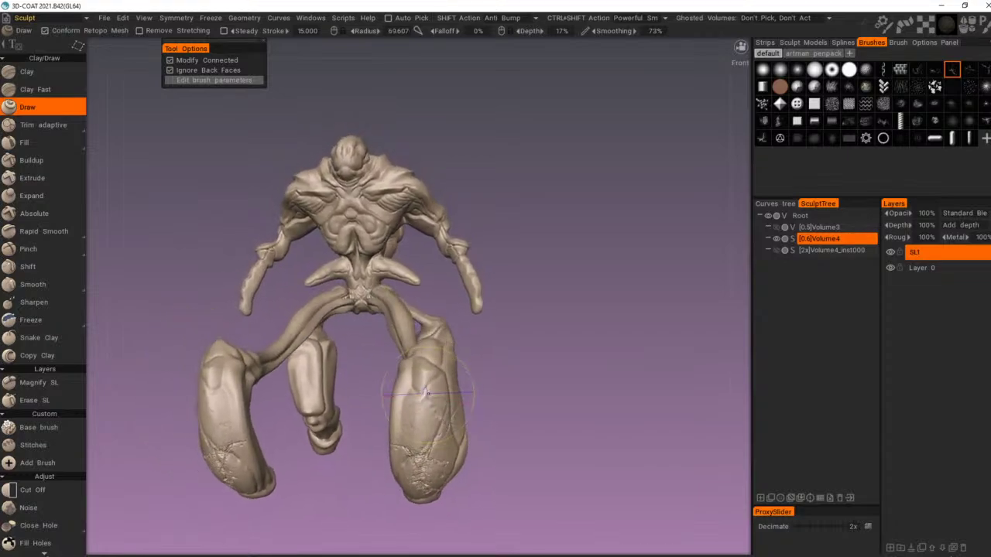
Step: Stamp cracks across the upper plates of the front legs and the upper segments of the rear legs with radius 69.607
right_click_drag(436, 398, 414, 398)
left_click_drag(425, 394, 426, 398)
mouse_move(470, 443)
left_mouse_down()
mouse_move(451, 454)
mouse_move(364, 443)
left_mouse_up()
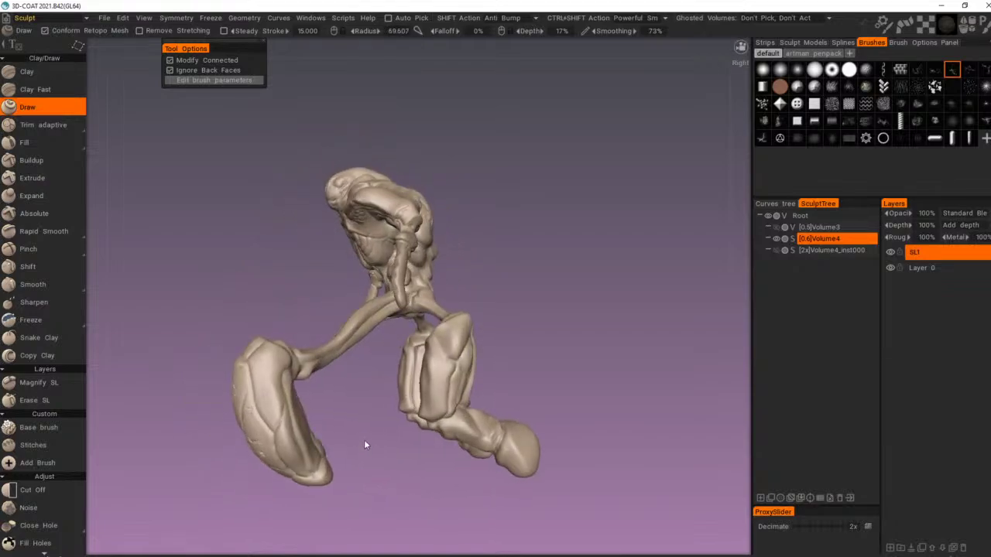
left_click_drag(260, 375, 273, 363)
left_click_drag(350, 470, 427, 468)
left_click_drag(431, 372, 447, 345)
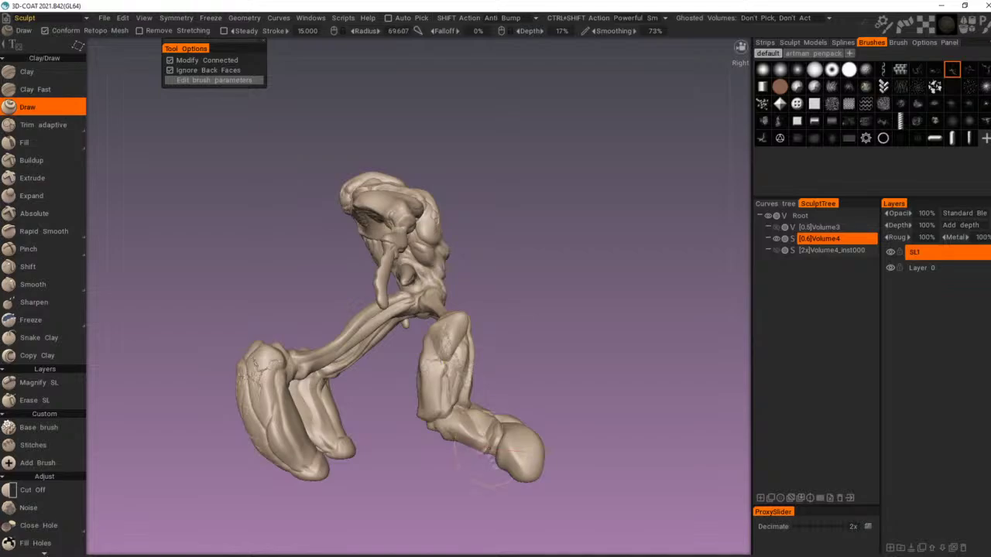
Step: Add cracks to the rear shins and the inner faces of the rear leg plates, using radius 45.056 and 69.607
left_click_drag(505, 446, 516, 449)
left_click_drag(545, 501, 639, 476)
left_click_drag(520, 464, 575, 442)
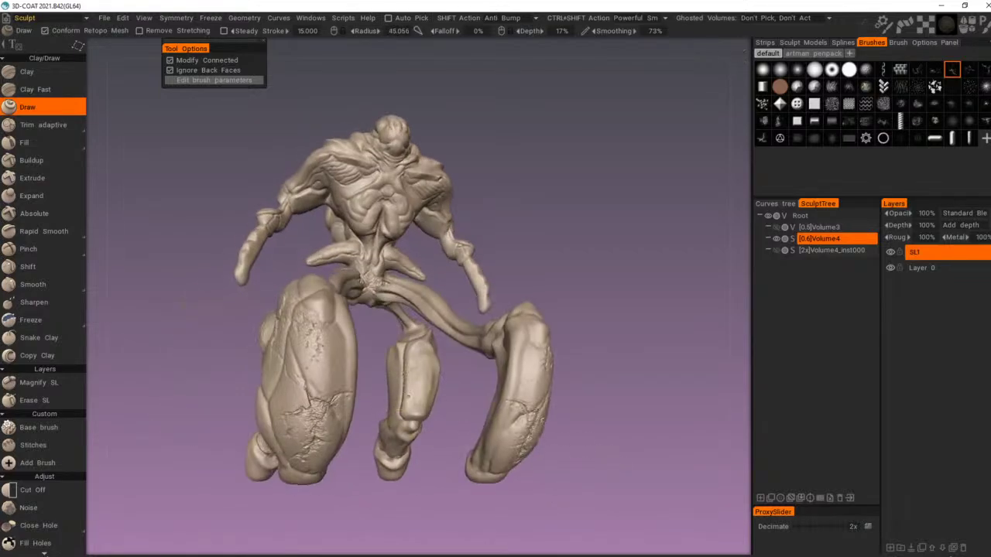
left_click_drag(411, 495, 413, 485)
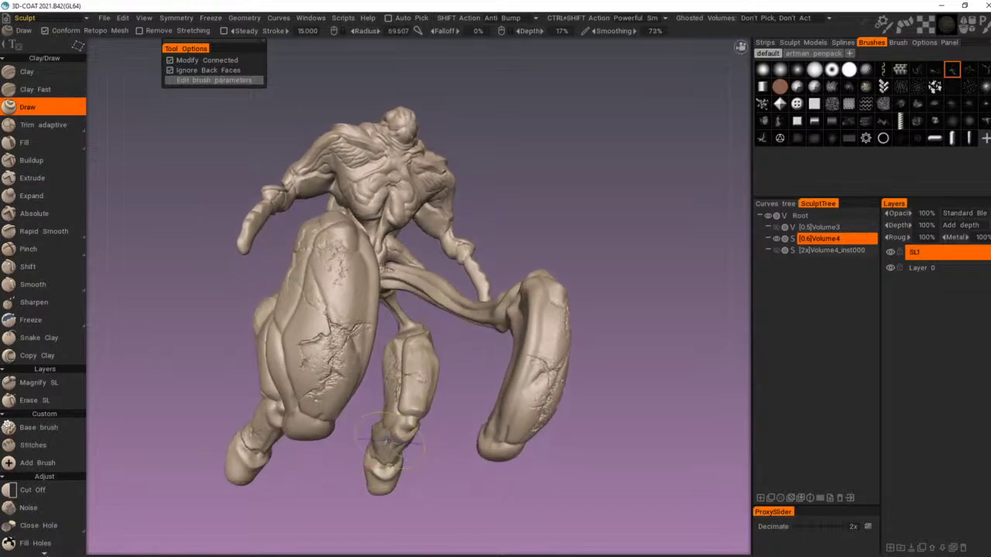
left_click_drag(396, 446, 392, 434)
Step: Stamp cracks along the long, thin thighs of the front legs
mouse_move(379, 505)
left_mouse_down()
mouse_move(400, 508)
mouse_move(364, 544)
mouse_move(370, 517)
left_mouse_up()
mouse_move(423, 373)
left_mouse_down()
mouse_move(401, 365)
mouse_move(382, 285)
mouse_move(400, 380)
left_mouse_up()
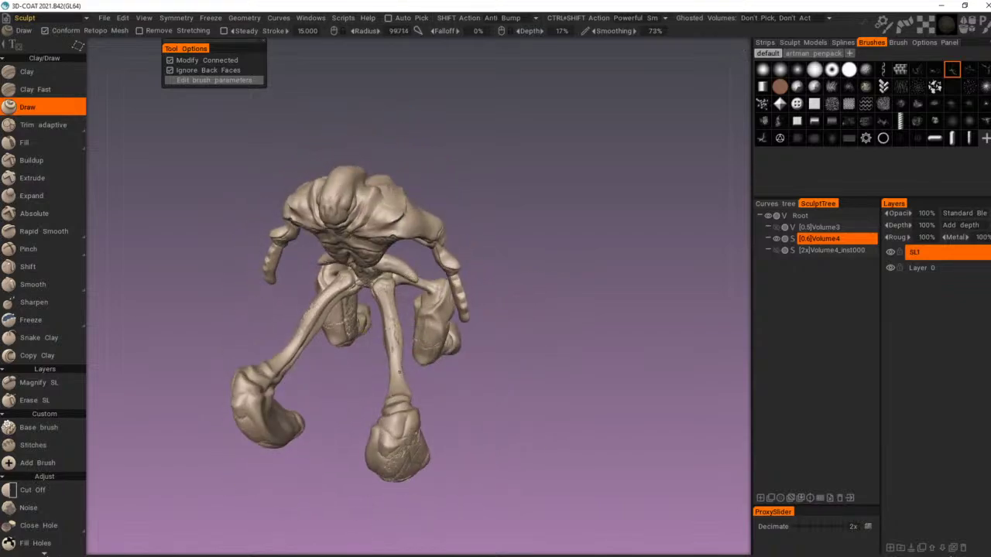
left_click_drag(423, 445, 413, 415)
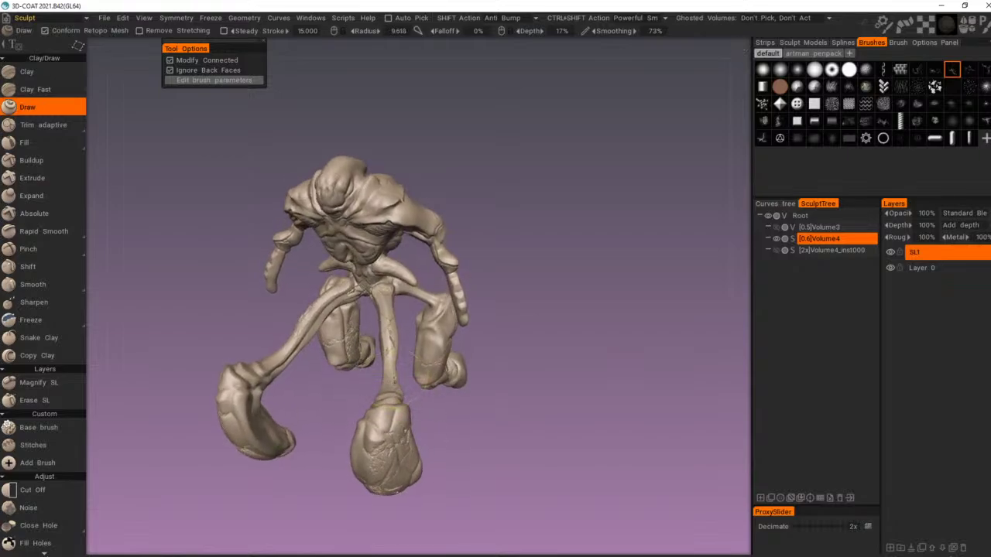
left_click_drag(427, 447, 329, 433)
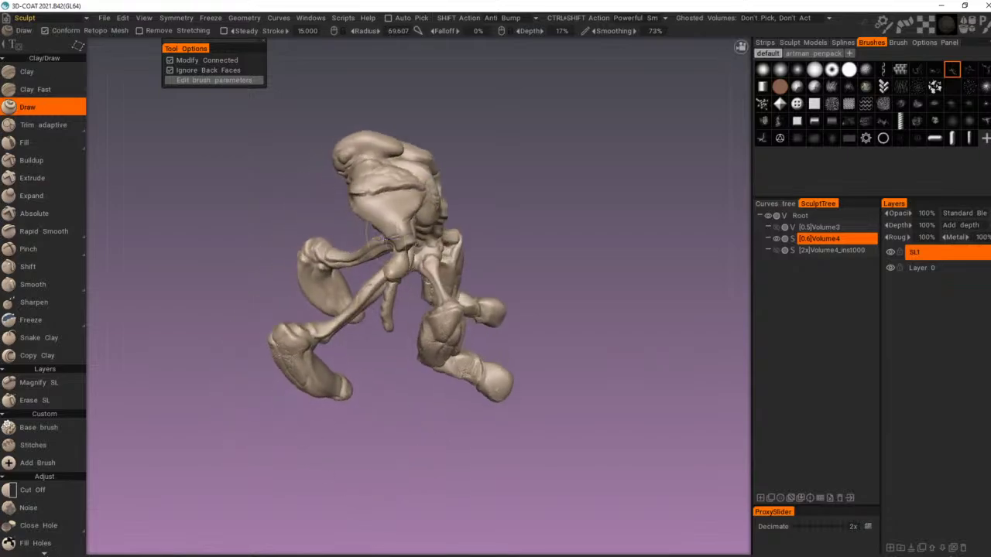
Step: Stamp cracks over the shoulders and upper back of the torso with radius 69.607 and depth 17%
left_click_drag(383, 200, 372, 206)
mouse_move(372, 376)
left_mouse_down()
mouse_move(401, 344)
mouse_move(416, 246)
left_mouse_up()
mouse_move(416, 163)
left_mouse_down()
mouse_move(423, 181)
mouse_move(458, 208)
mouse_move(474, 183)
left_mouse_up()
mouse_move(488, 309)
left_mouse_down()
mouse_move(467, 288)
mouse_move(463, 250)
left_mouse_up()
mouse_move(458, 211)
left_mouse_down()
mouse_move(478, 221)
mouse_move(471, 228)
left_mouse_up()
left_click_drag(483, 292, 540, 268)
left_click_drag(438, 208, 445, 215)
left_click_drag(478, 288, 419, 265)
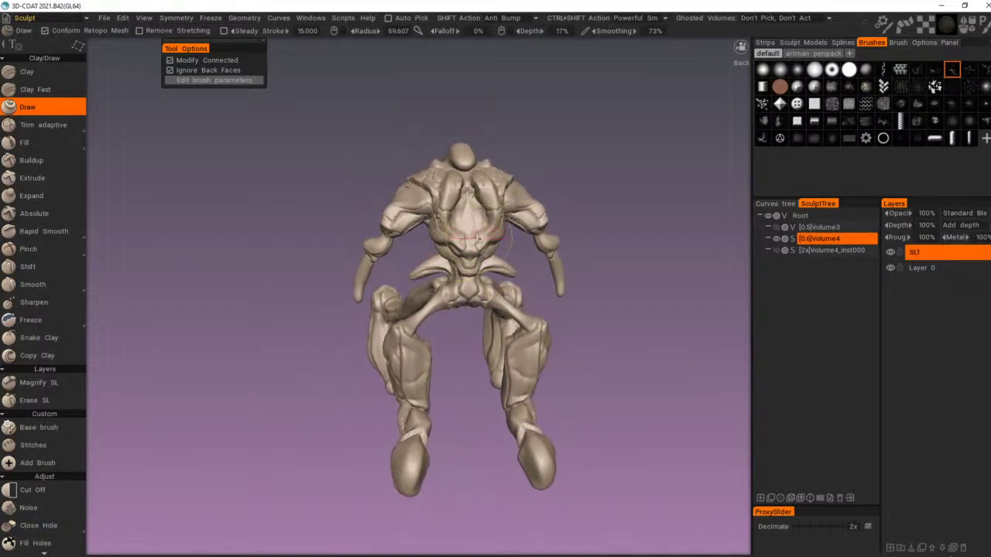
Step: Lower the depth to 2% and stamp faint cracks over the central back plate and surrounding back muscles, with radii between 55.699 and 83.794
key("s")
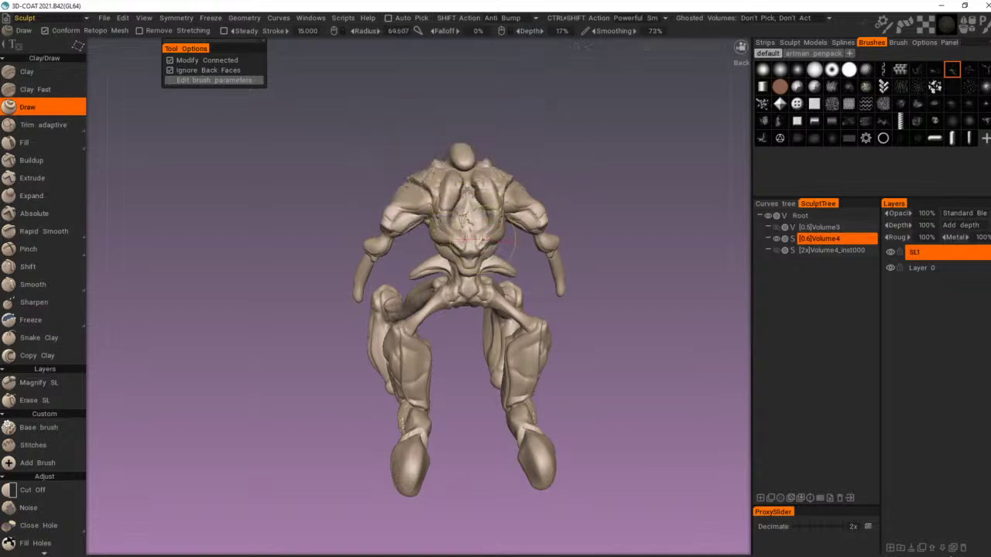
right_click_drag(483, 240, 470, 247)
mouse_move(489, 276)
left_mouse_down("alt")
mouse_move(484, 235)
mouse_move(457, 247)
left_mouse_up("alt")
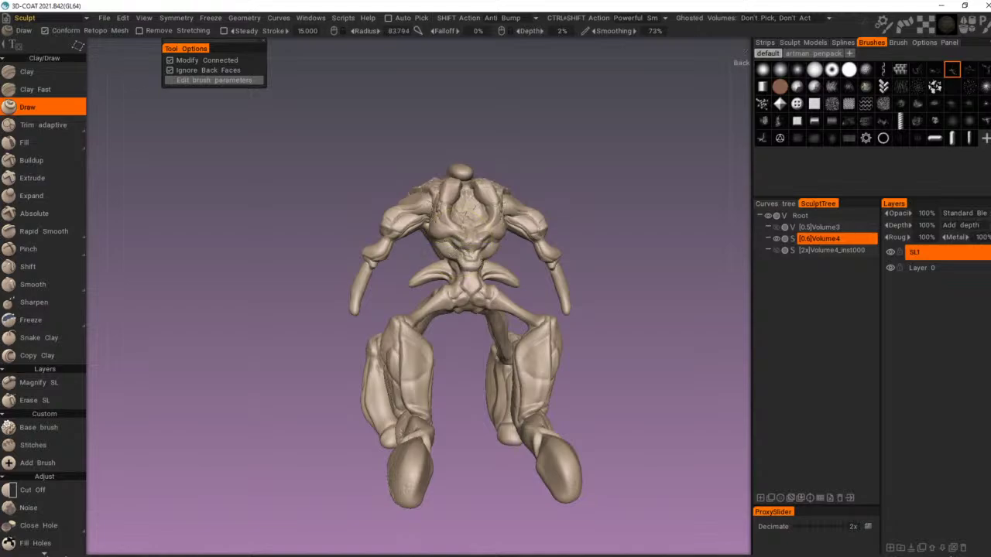
right_click_drag(469, 240, 478, 251)
left_click_drag(502, 204, 482, 232, "alt")
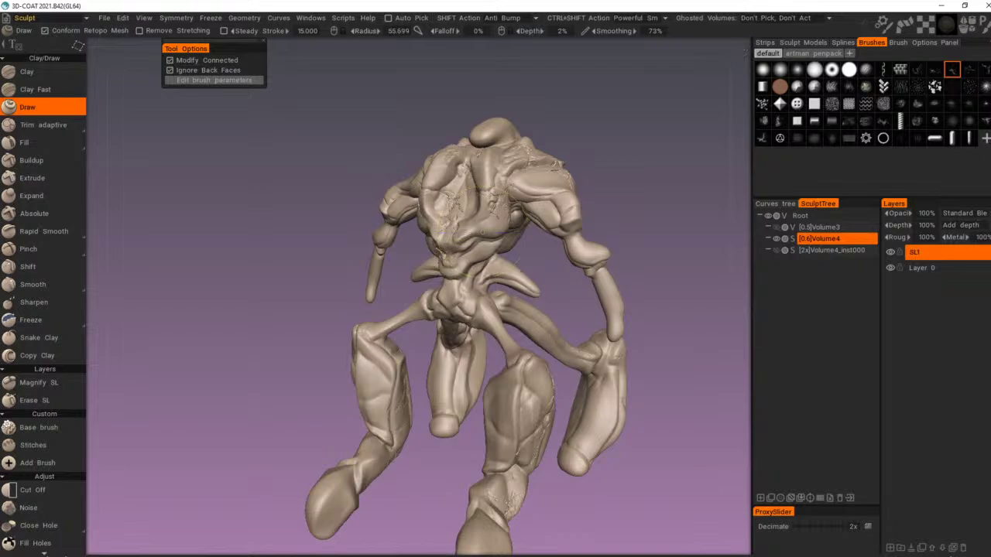
left_click_drag(518, 191, 499, 196, "alt")
left_click_drag(559, 232, 477, 248, "alt")
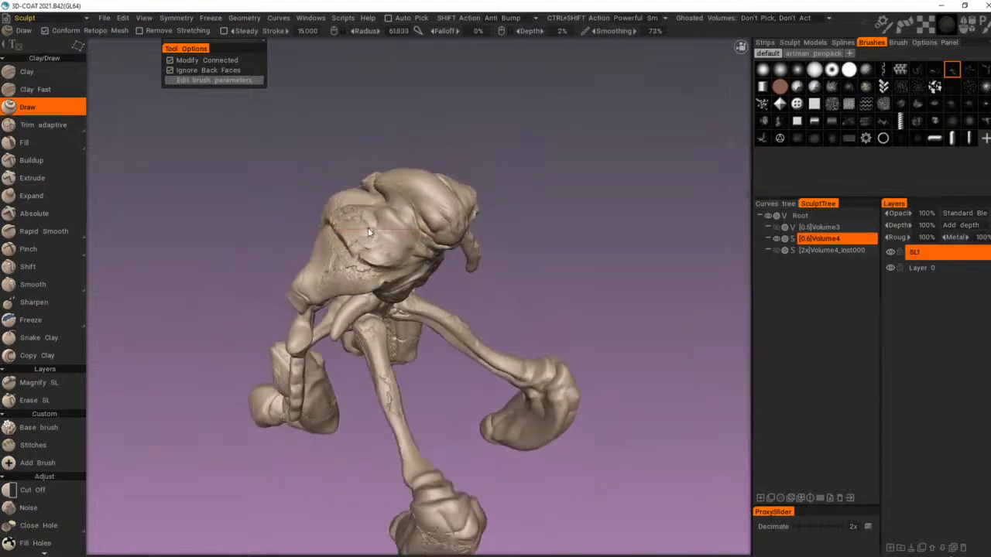
Step: Raise the depth to 6% and stamp cracks on the top of the shoulders with radius 49.111
right_click(376, 227)
left_click(345, 233)
left_click_drag(467, 279, 333, 282, "alt")
mouse_move(377, 188)
left_mouse_down()
mouse_move(382, 176)
mouse_move(389, 182)
mouse_move(376, 188)
mouse_move(411, 191)
mouse_move(396, 166)
left_mouse_up()
mouse_move(441, 241)
left_mouse_down()
mouse_move(438, 231)
mouse_move(475, 208)
left_mouse_up()
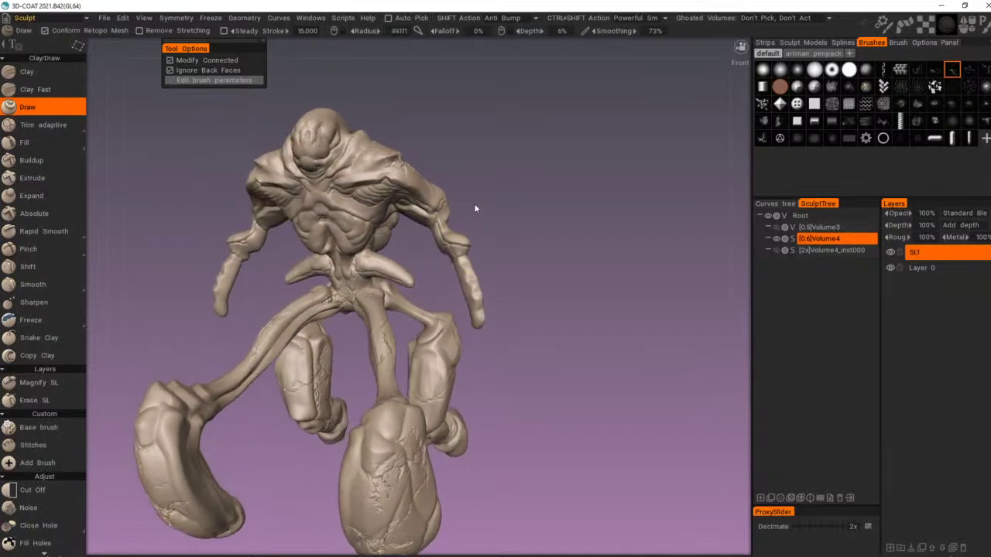
Step: Examine the crack detail on the torso, arms and legs from the front, sides, back and above
right_click_drag(475, 208, 392, 186, "alt")
left_click_drag(392, 186, 456, 179, "alt")
middle_click_drag(457, 179, 543, 186)
left_click_drag(543, 186, 690, 183, "alt")
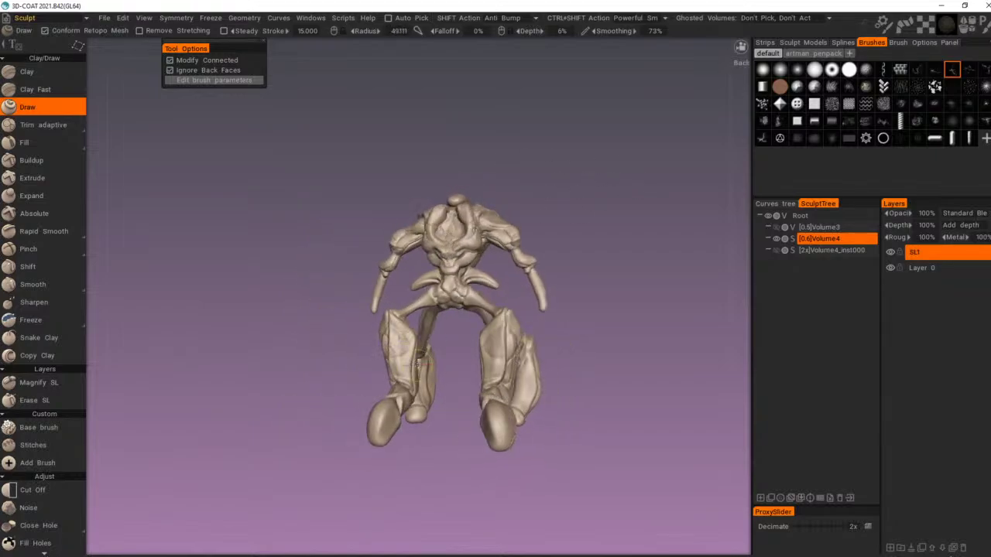
left_click_drag(561, 272, 626, 232)
right_click_drag(394, 247, 455, 237, "alt")
middle_click_drag(455, 238, 559, 277, "alt")
left_click_drag(560, 276, 566, 241, "alt")
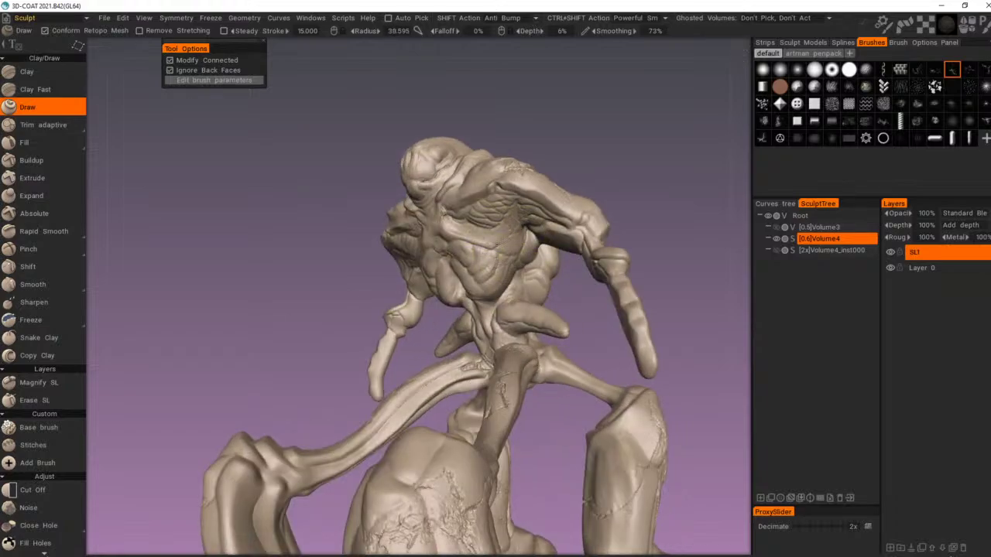
left_click_drag(471, 241, 619, 251, "alt")
right_click_drag(618, 251, 548, 213, "alt")
left_click_drag(548, 213, 589, 220, "alt")
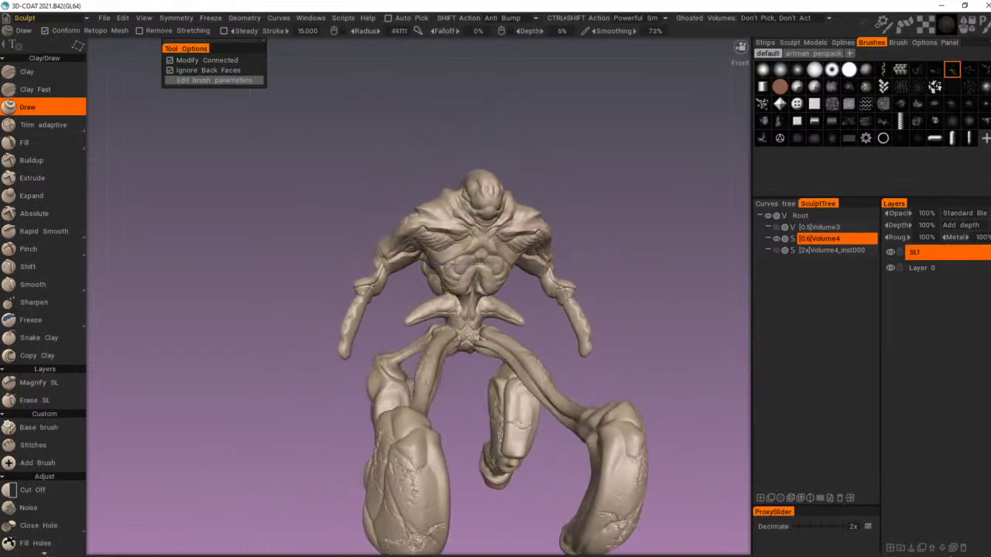
left_click_drag(504, 240, 528, 200, "alt")
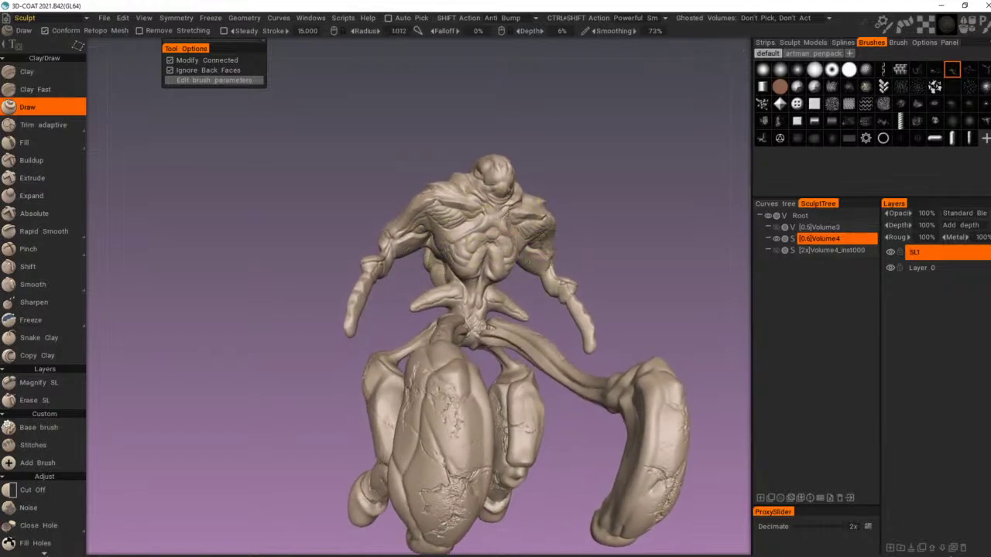
left_click_drag(545, 236, 610, 229, "alt")
right_click_drag(610, 230, 535, 202, "alt")
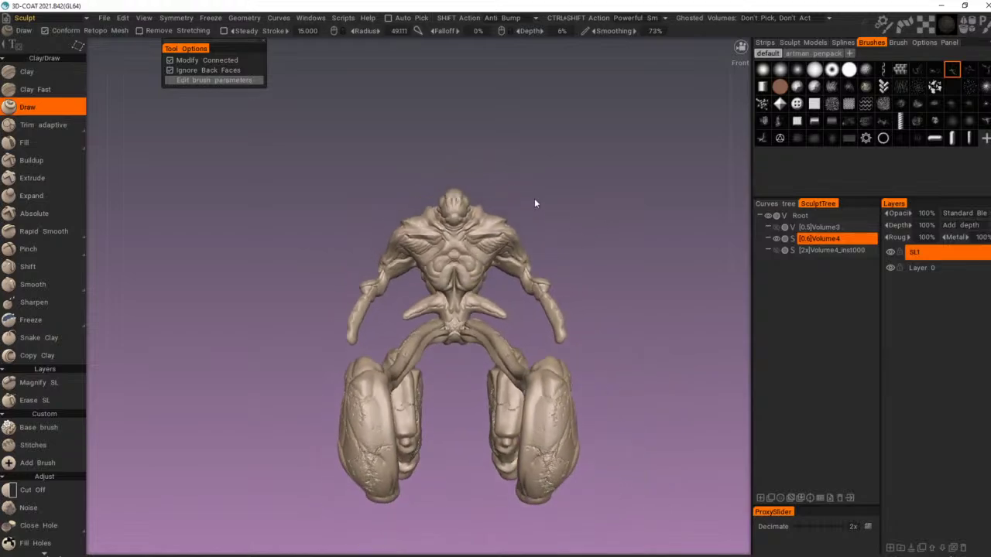
left_click_drag(535, 201, 529, 239, "alt")
mouse_move(529, 239)
middle_mouse_down()
mouse_move(473, 185)
mouse_move(611, 180)
mouse_move(570, 159)
mouse_move(629, 167)
mouse_move(625, 242)
mouse_move(489, 217)
mouse_move(489, 191)
mouse_move(528, 190)
mouse_move(557, 217)
middle_mouse_up()
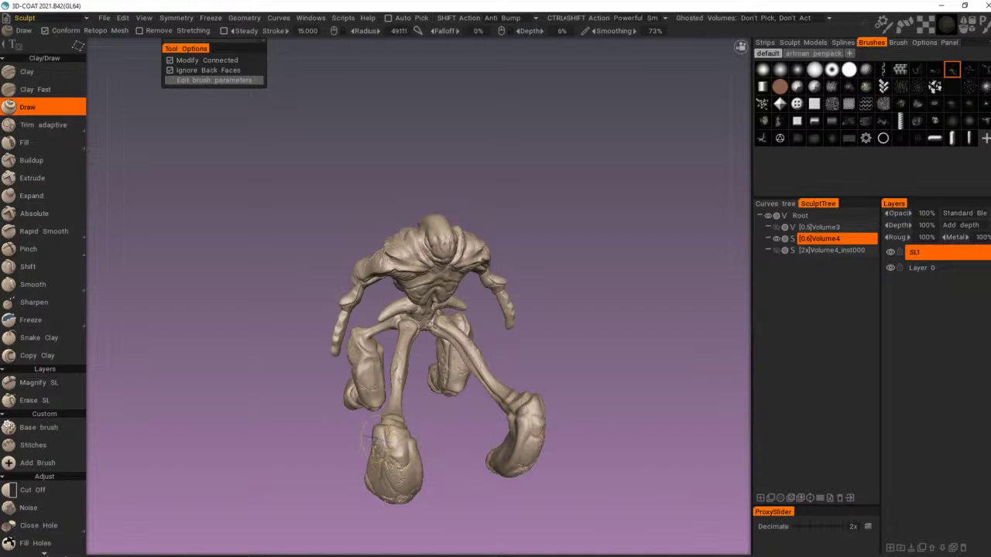
left_click_drag(463, 455, 421, 409)
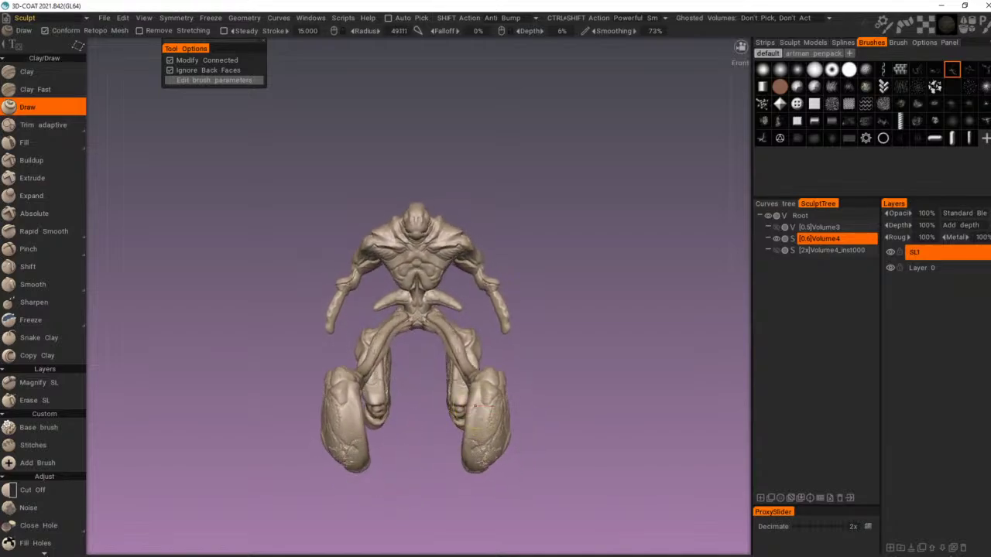
Step: Choose the white speckled alpha and stamp its pattern on the upper front-leg plates with radius 20.465 and 30.465 at depth 6%
key("t")
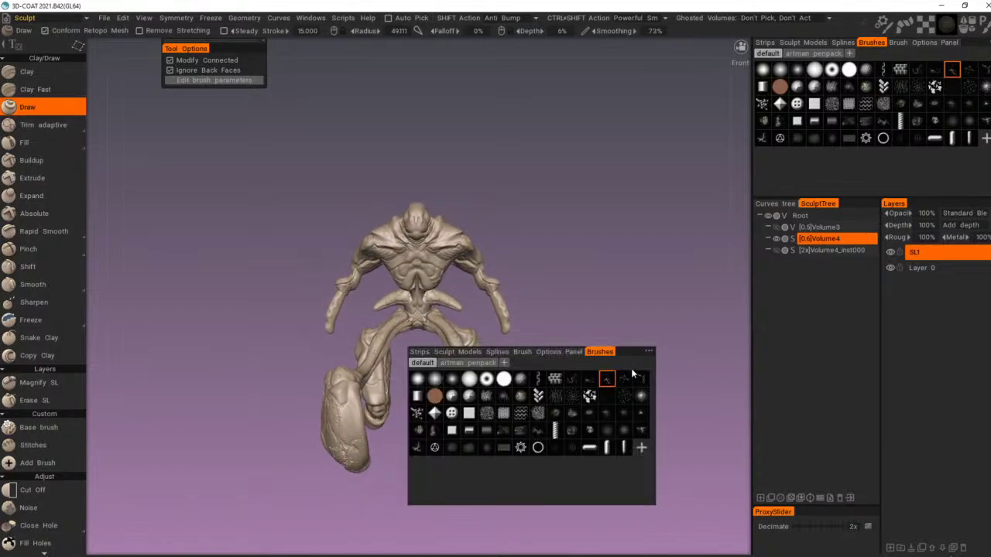
left_click(589, 396)
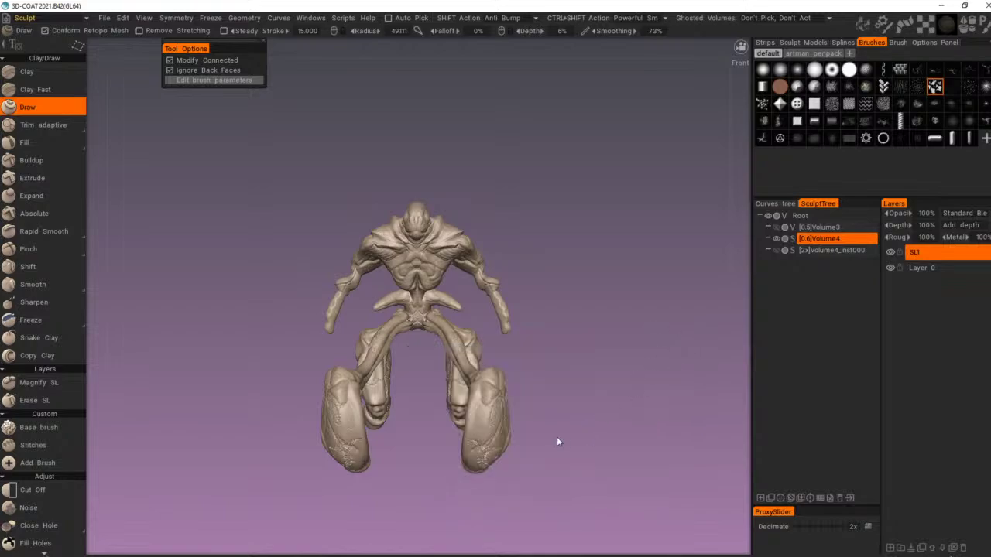
mouse_move(557, 438)
right_mouse_down()
mouse_move(556, 424)
mouse_move(601, 399)
right_mouse_up()
right_click_drag(540, 443, 528, 441)
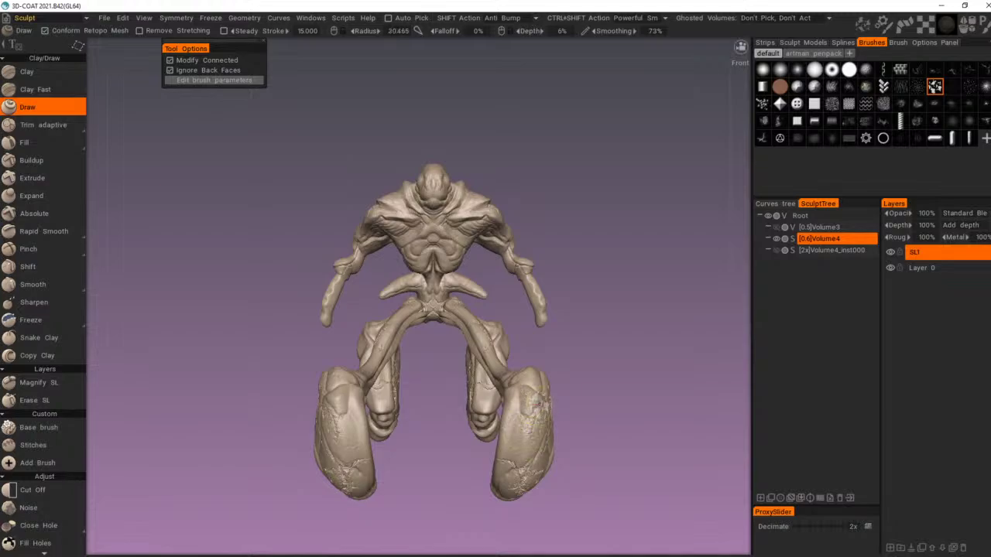
left_click_drag(561, 410, 592, 407)
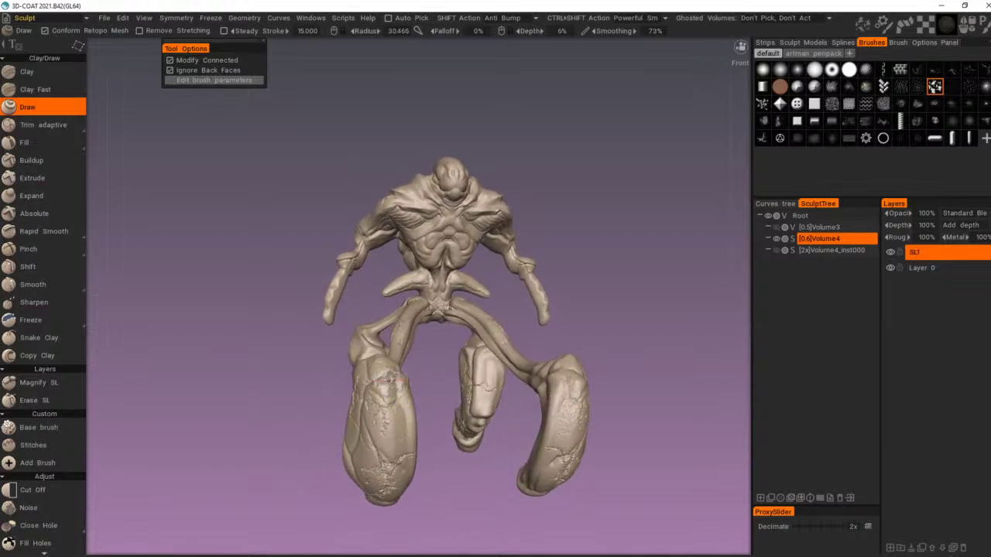
mouse_move(422, 413)
left_mouse_down()
mouse_move(375, 428)
mouse_move(363, 443)
left_mouse_up()
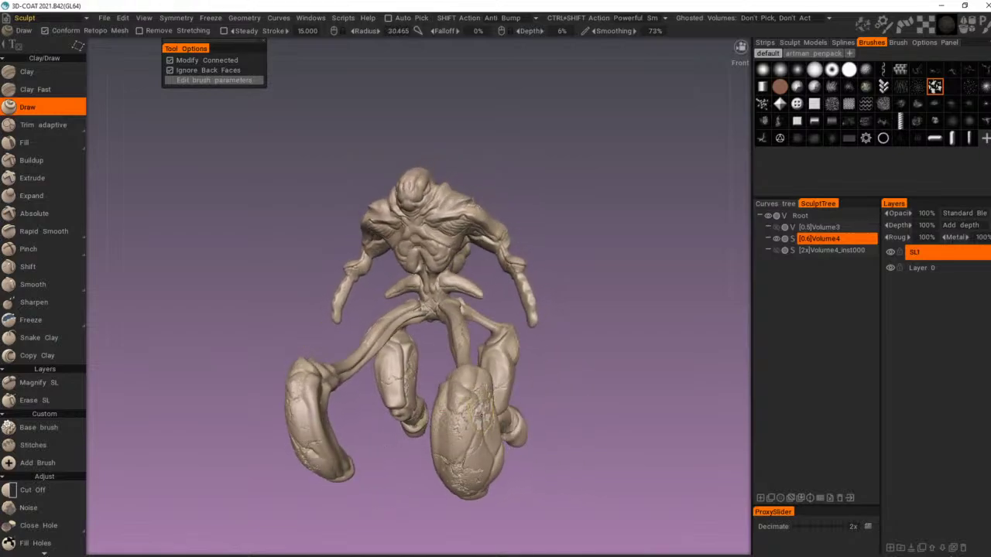
Step: Stamp the speckled pattern over the rear leg plates, shins and feet at depth 6%, with radii between 16.683 and 30.465
left_click_drag(515, 461, 422, 464)
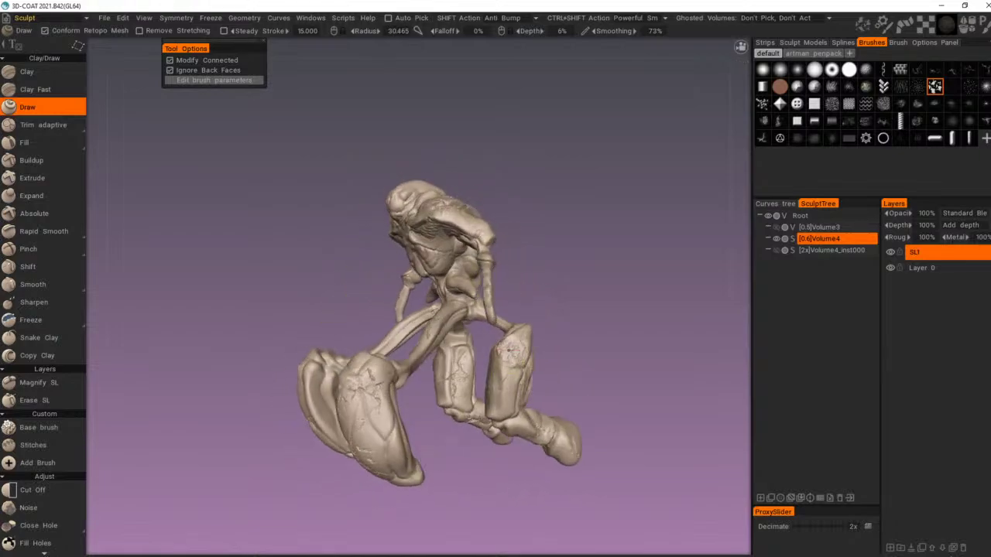
left_click_drag(551, 387, 547, 349)
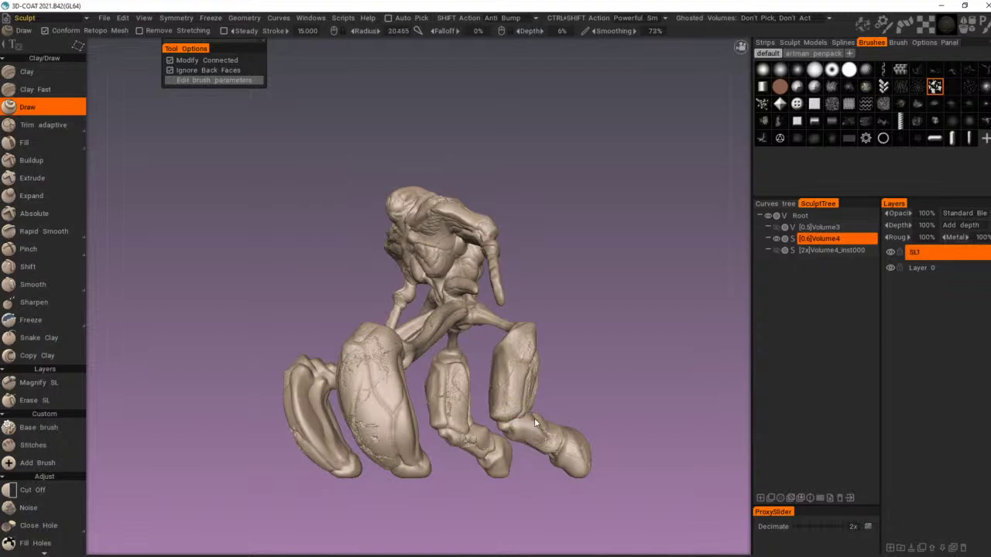
left_click_drag(534, 418, 600, 387)
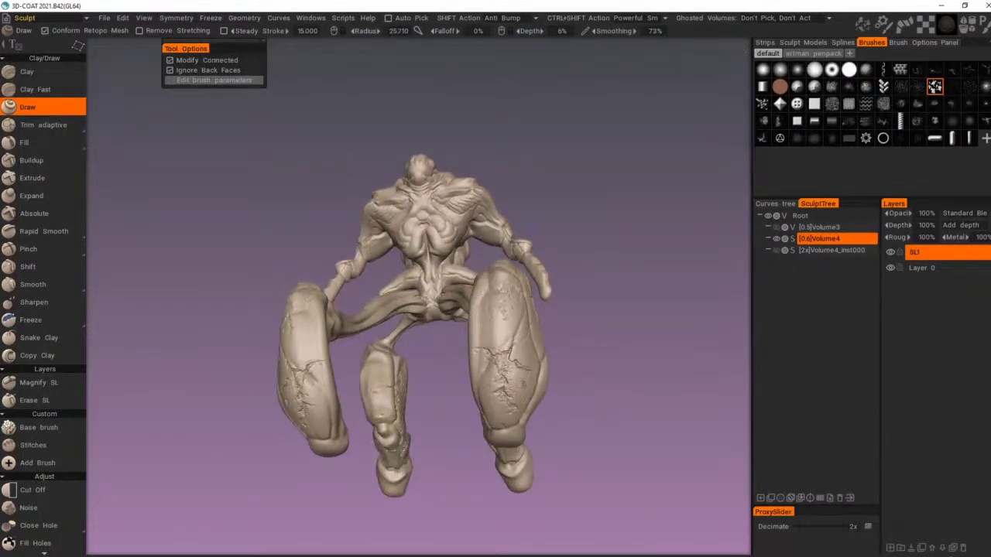
left_click_drag(399, 428, 550, 427)
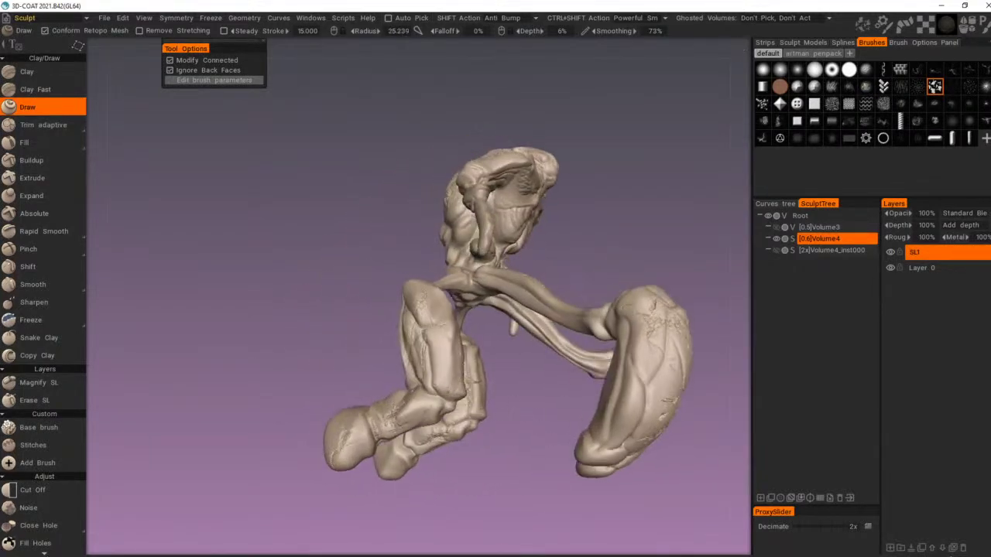
left_click_drag(413, 404, 446, 408, "alt")
mouse_move(412, 325)
left_mouse_down()
mouse_move(418, 352)
mouse_move(632, 382)
mouse_move(604, 361)
left_mouse_up()
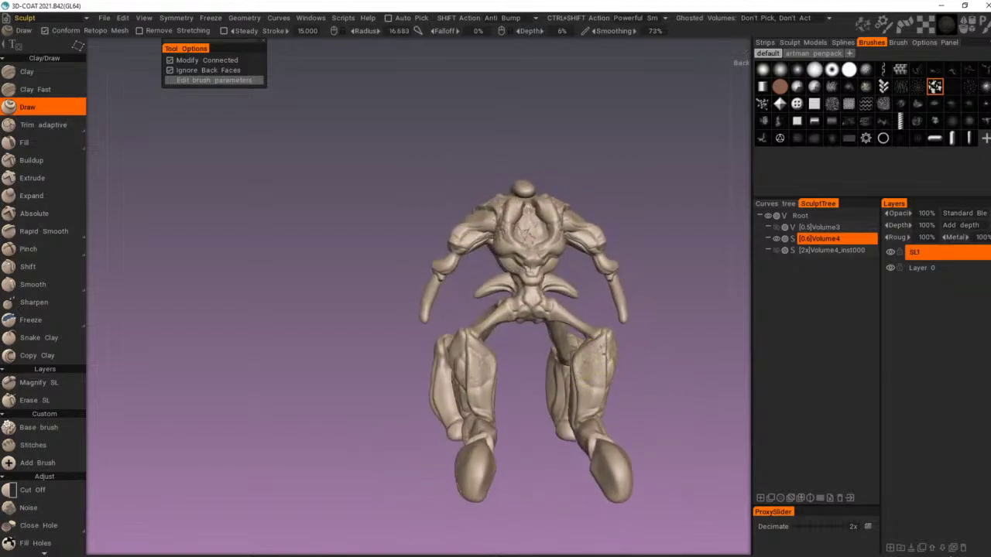
Step: Examine the speckled and cracked surface detail on the leg plates, torso and arms from the back, sides and front
mouse_move(587, 398)
left_mouse_down()
mouse_move(560, 403)
mouse_move(598, 465)
left_mouse_up()
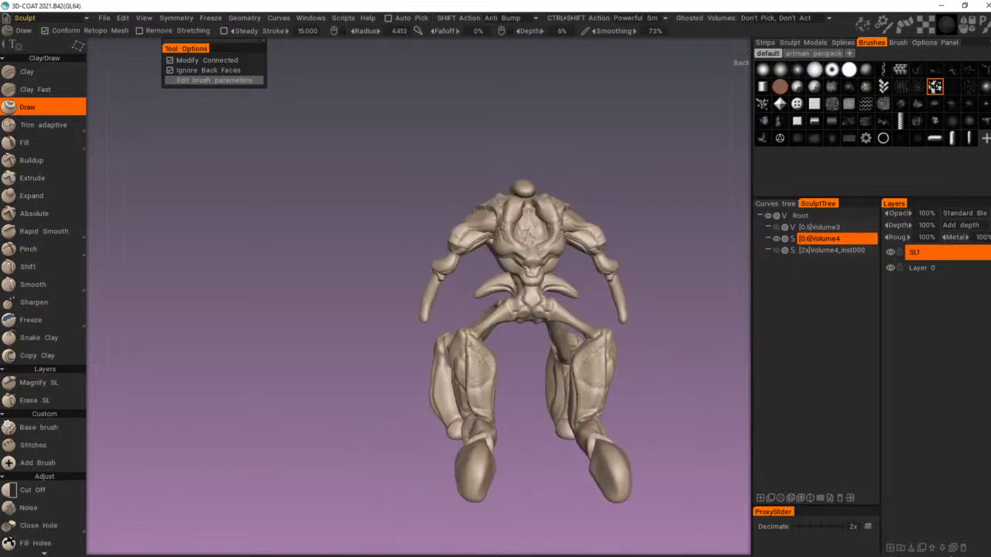
mouse_move(500, 376)
left_mouse_down()
mouse_move(531, 355)
mouse_move(425, 389)
left_mouse_up()
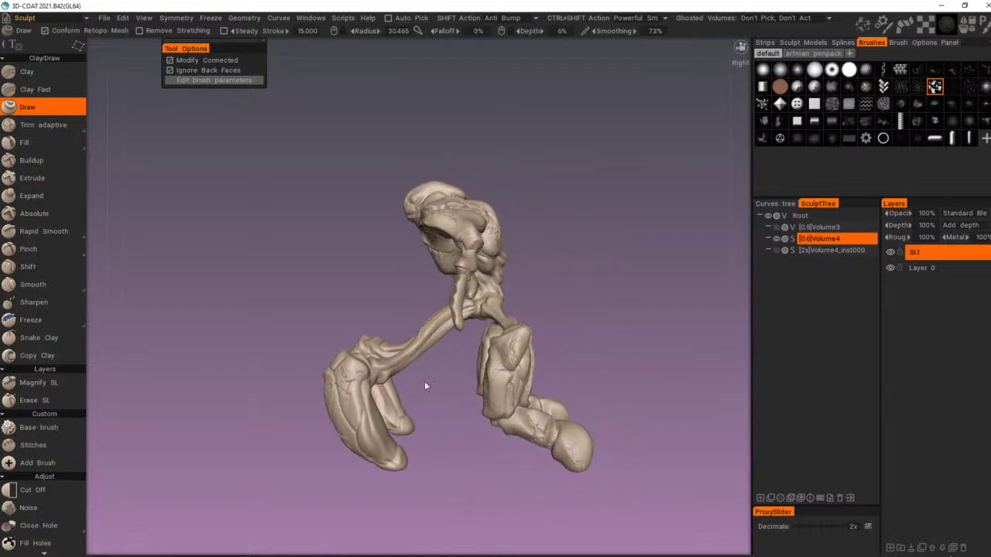
left_click_drag(370, 421, 630, 413, "alt")
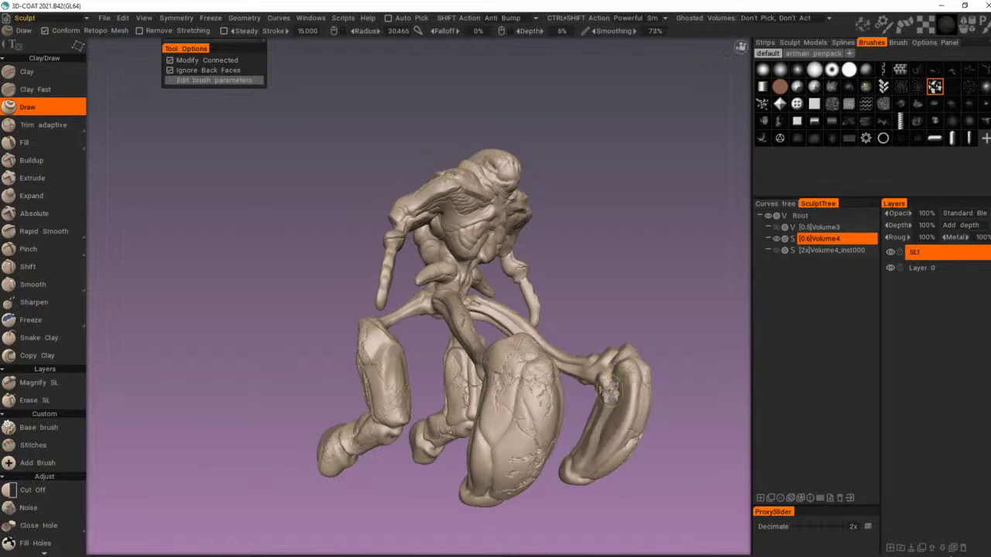
mouse_move(507, 406)
left_mouse_down("alt")
mouse_move(589, 394)
mouse_move(611, 453)
left_mouse_up("alt")
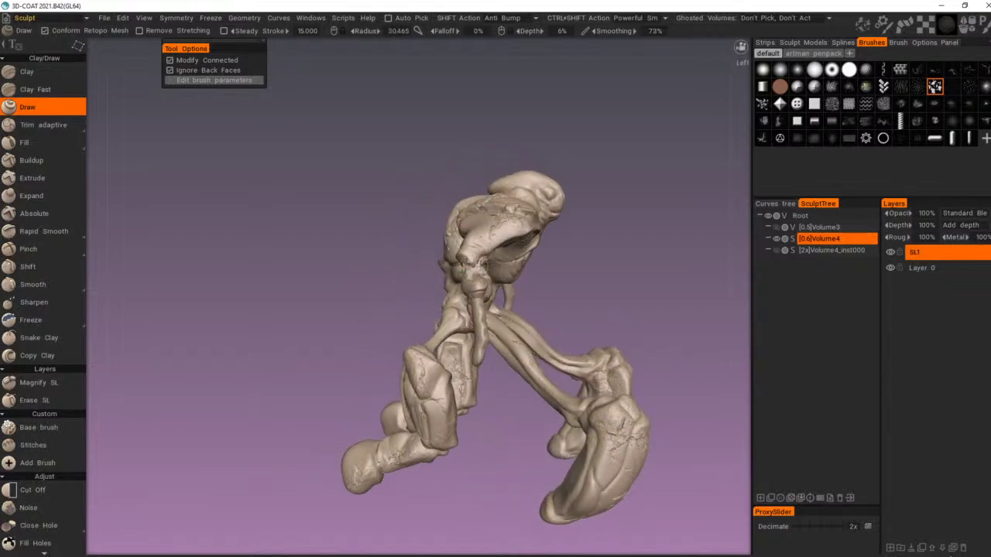
mouse_move(489, 319)
left_mouse_down("alt")
mouse_move(531, 330)
mouse_move(644, 312)
left_mouse_up("alt")
left_click_drag(602, 244, 652, 248, "alt")
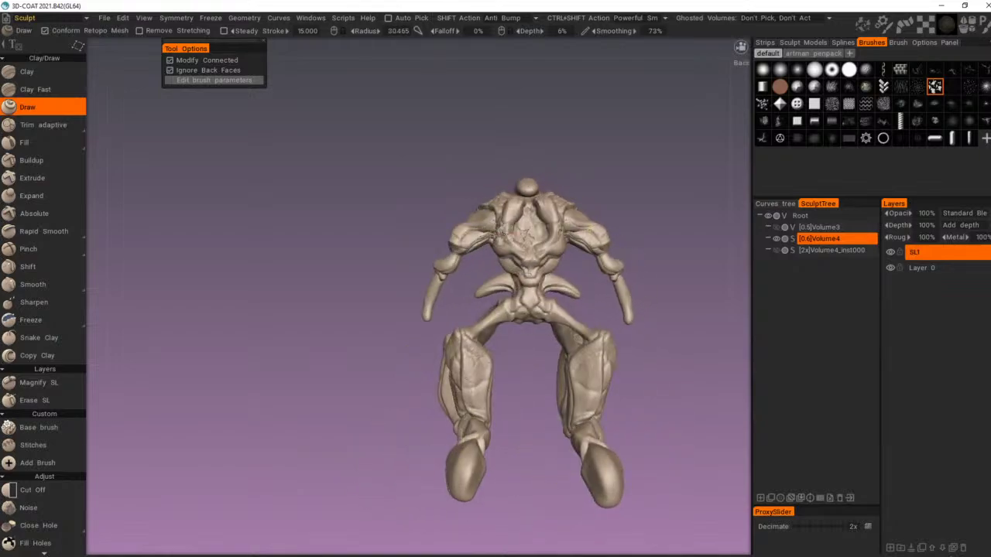
mouse_move(458, 243)
left_mouse_down("alt")
mouse_move(572, 279)
mouse_move(541, 253)
left_mouse_up("alt")
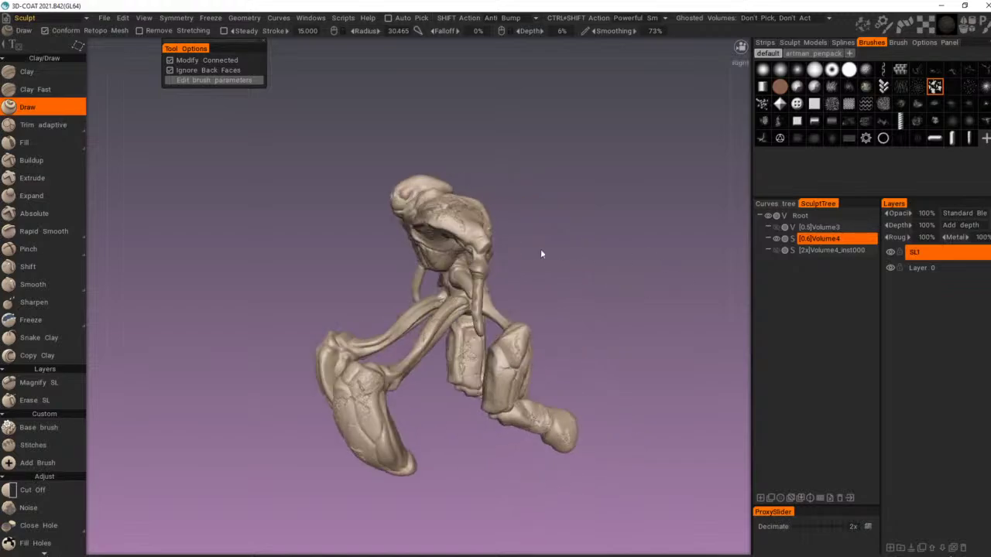
left_click_drag(431, 231, 495, 235, "alt")
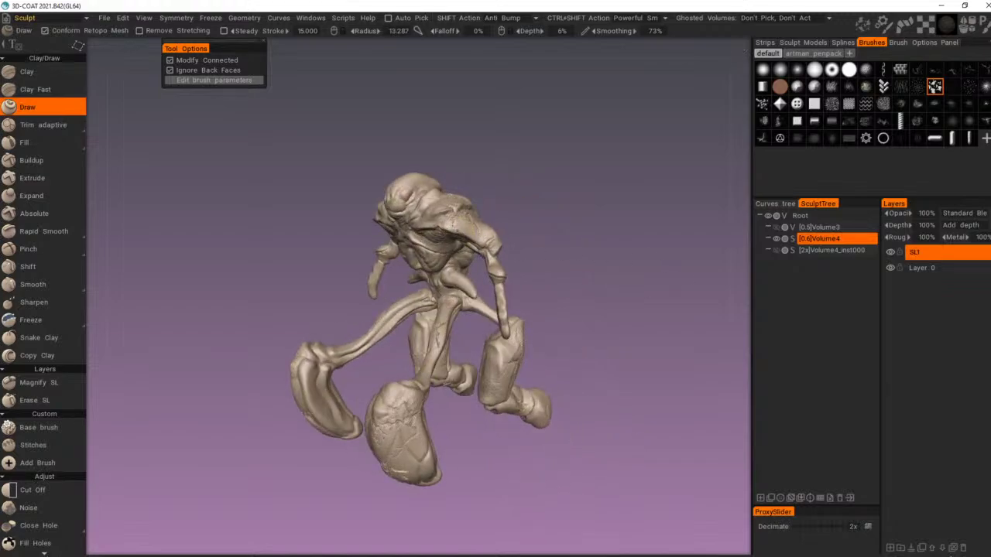
left_click_drag(353, 223, 448, 221, "alt")
mouse_move(479, 232)
left_mouse_down("alt")
mouse_move(494, 234)
mouse_move(478, 245)
mouse_move(483, 208)
mouse_move(487, 219)
left_mouse_up("alt")
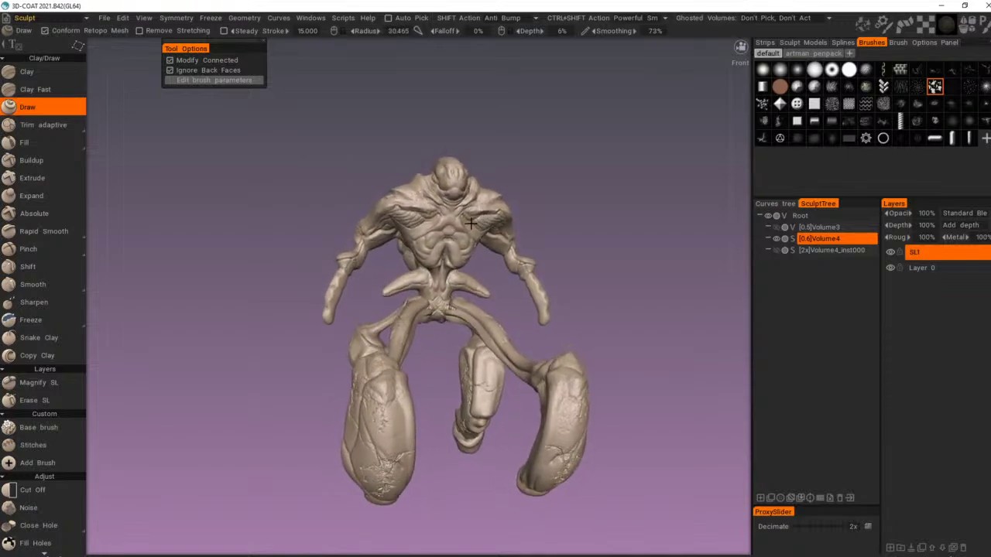
mouse_move(453, 280)
left_mouse_down("alt")
mouse_move(489, 262)
mouse_move(363, 259)
mouse_move(385, 286)
mouse_move(475, 300)
left_mouse_up("alt")
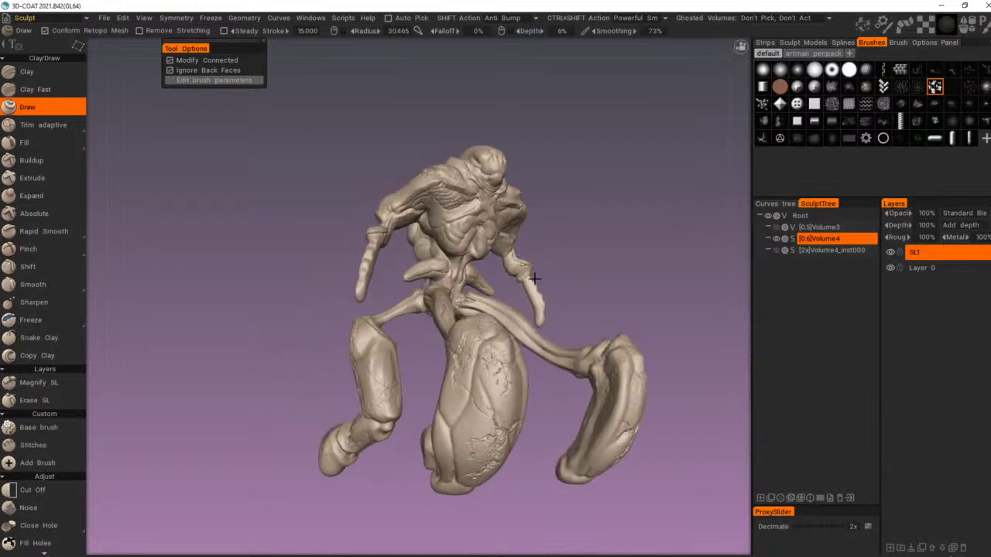
left_click_drag(534, 279, 508, 324, "alt")
right_click_drag(508, 325, 516, 351, "alt")
left_click_drag(516, 351, 485, 348, "alt")
left_click_drag(598, 373, 554, 370, "alt")
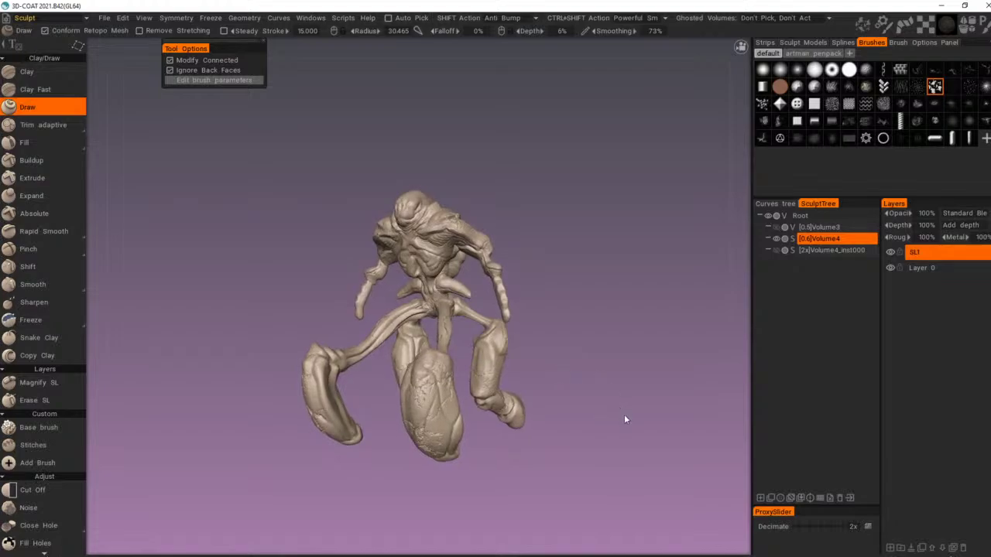
Step: Apply the matte tan clay shader to the visible creature volume
key("u")
left_click(600, 362)
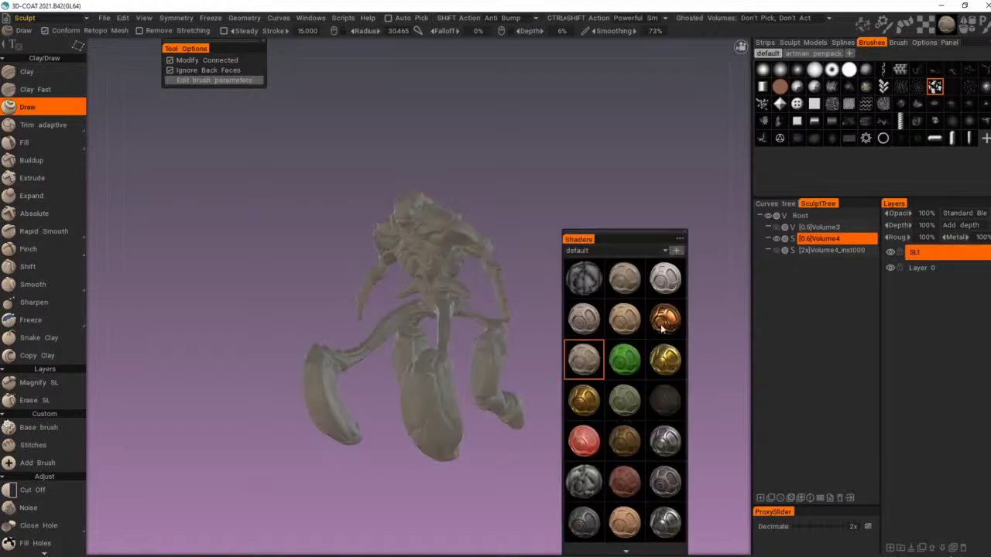
left_click_drag(553, 469, 531, 482)
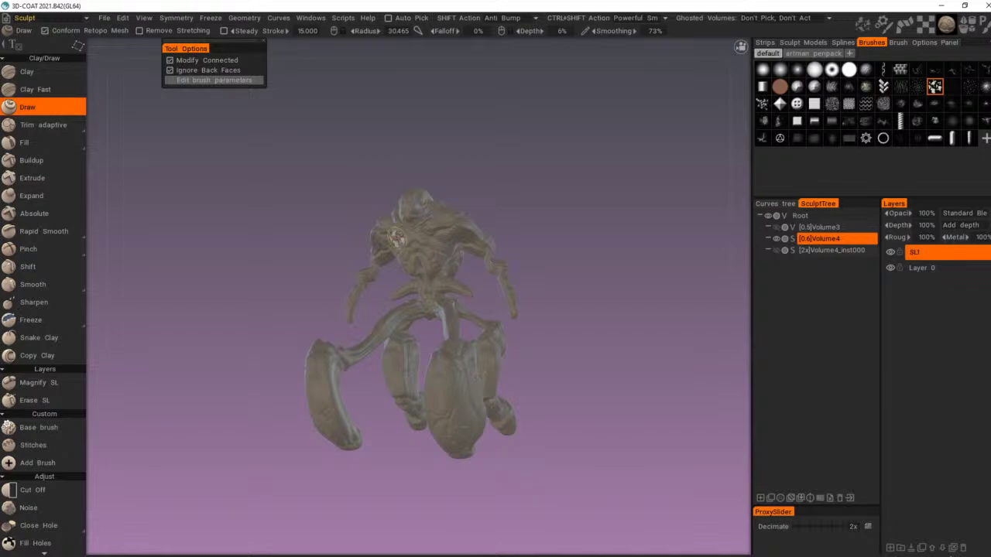
left_click(244, 17)
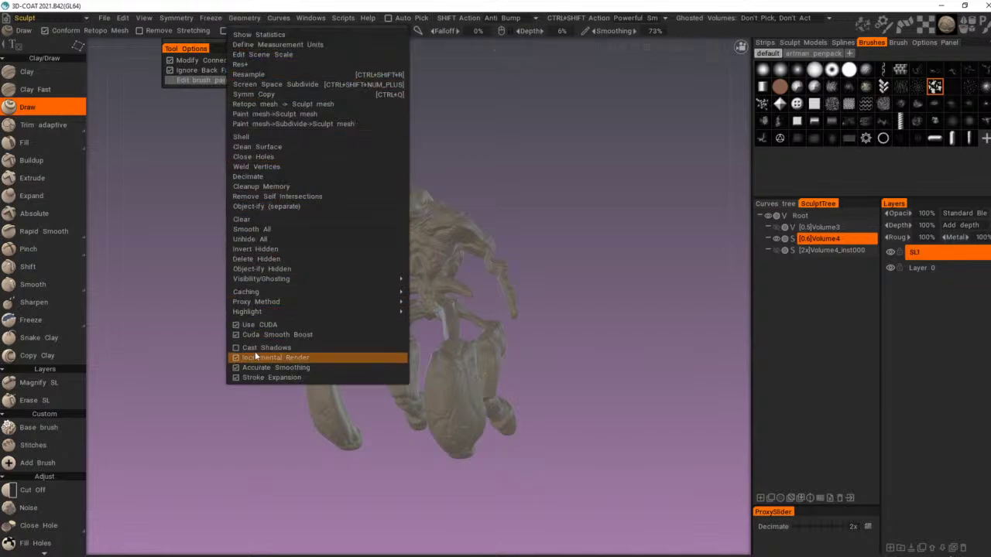
left_click_drag(567, 165, 524, 147, "shift")
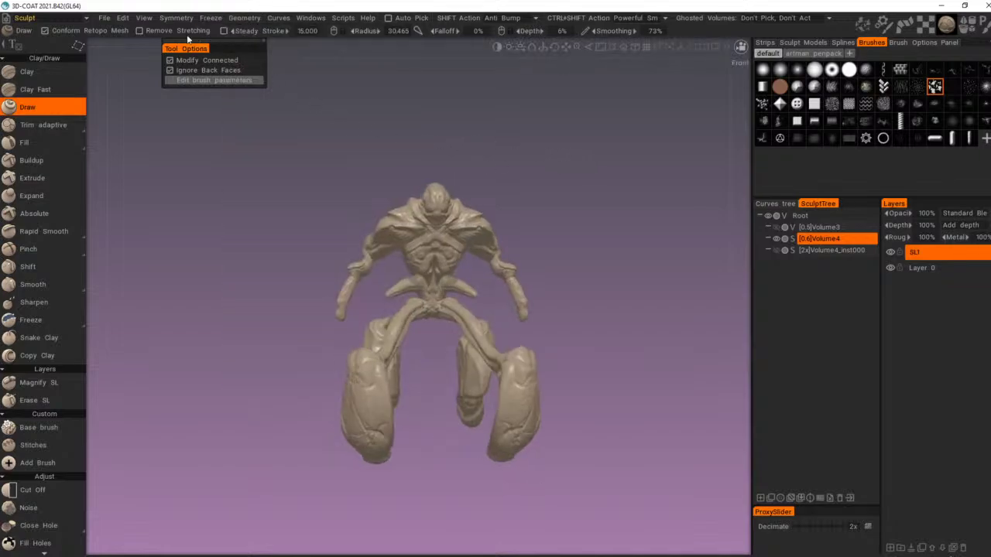
Step: Switch to the Render room and inspect the lit creature from the front and both sides
left_click(24, 18)
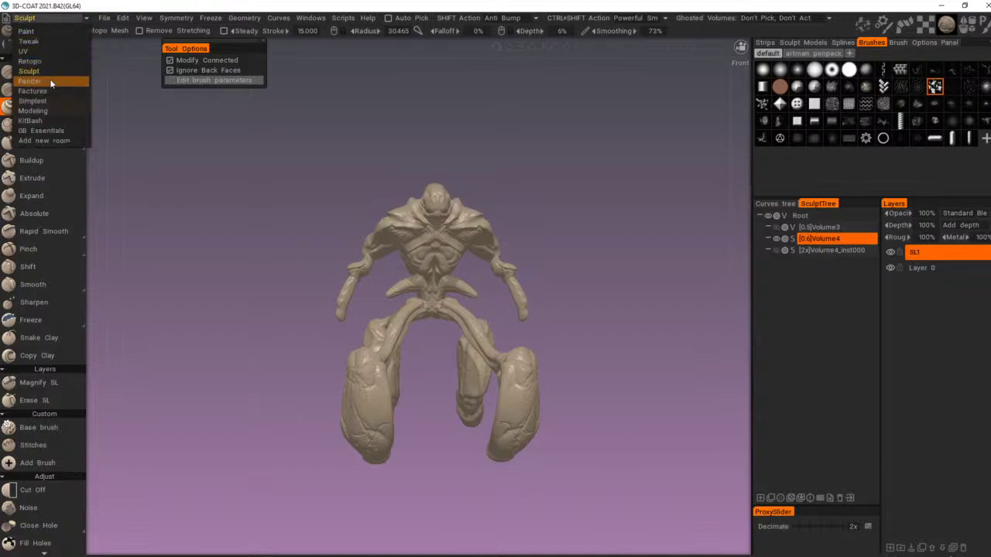
left_click(51, 82)
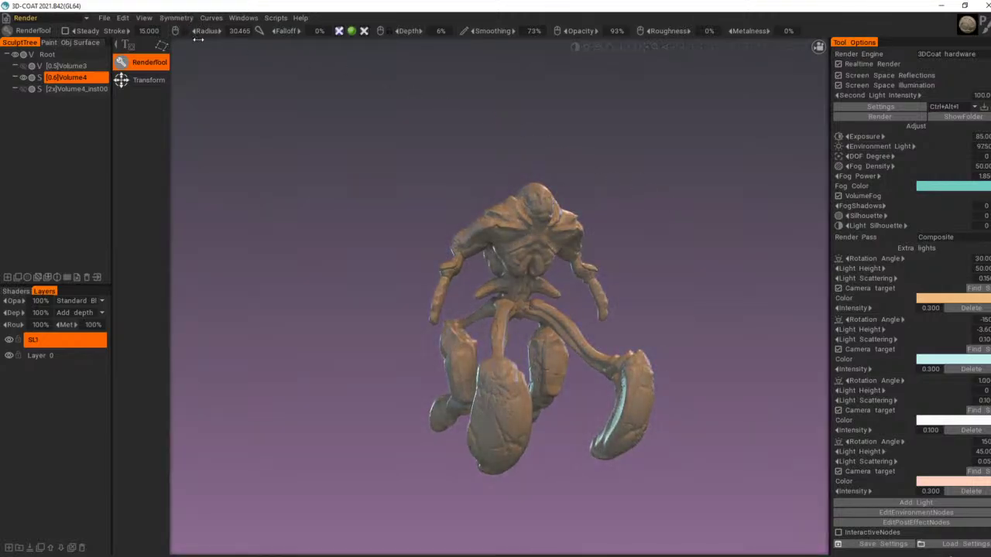
mouse_move(372, 103)
left_mouse_down()
mouse_move(281, 101)
mouse_move(305, 125)
mouse_move(266, 133)
left_mouse_up()
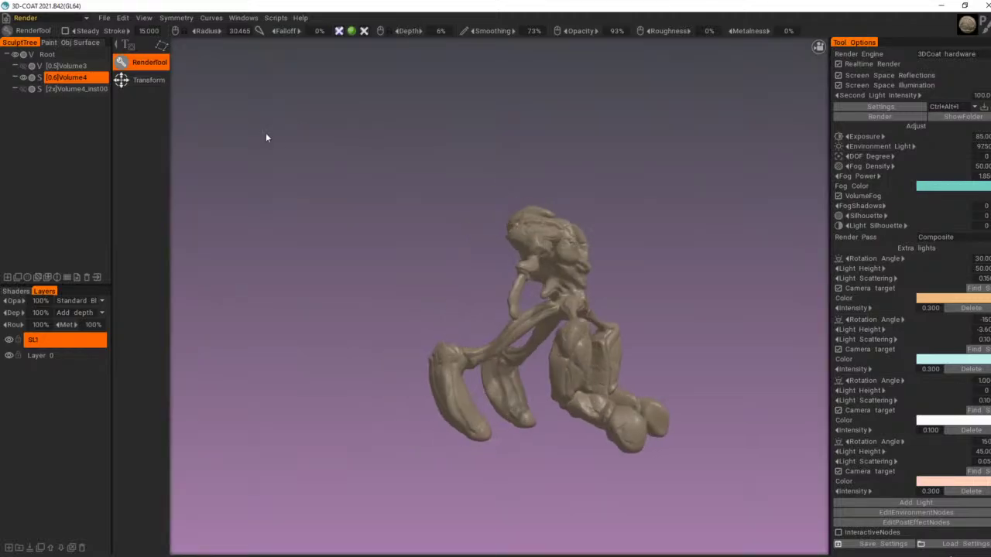
mouse_move(360, 143)
left_mouse_down()
mouse_move(315, 148)
mouse_move(659, 172)
mouse_move(578, 173)
left_mouse_up()
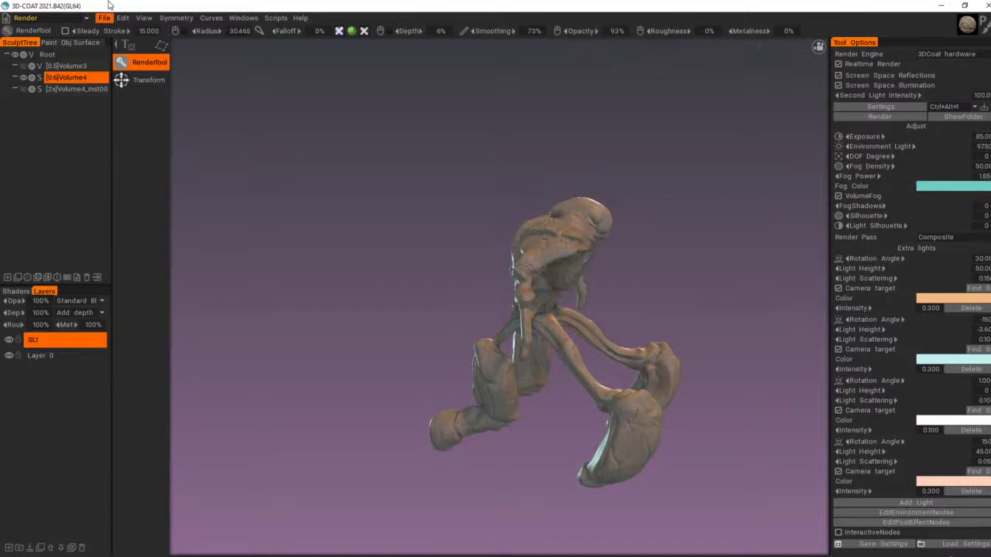
Step: Return to the Sculpt room, frame the whole creature from the front and activate the Pose tool
left_click(43, 18)
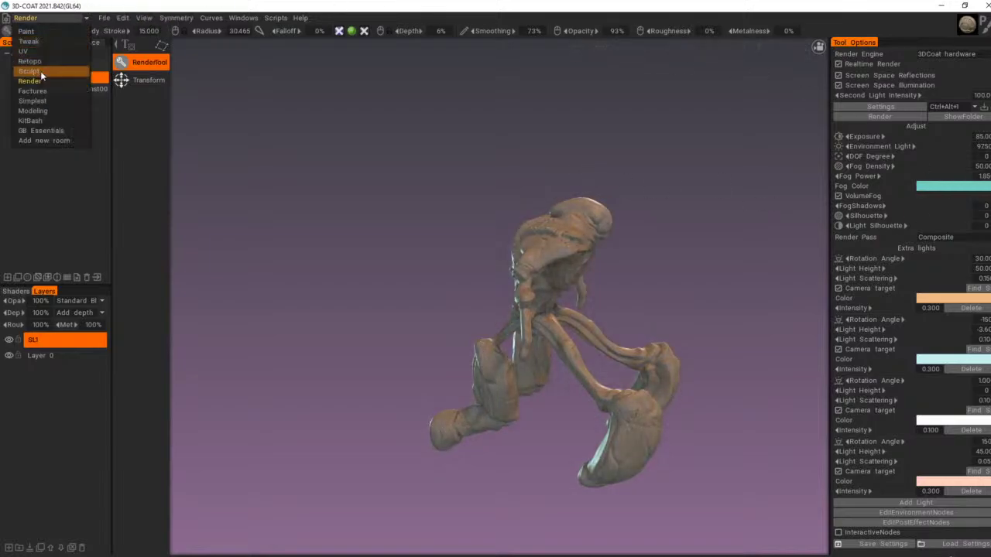
left_click(41, 70)
mouse_move(566, 173)
left_mouse_down()
mouse_move(281, 147)
mouse_move(404, 144)
mouse_move(616, 170)
mouse_move(692, 154)
mouse_move(575, 144)
mouse_move(433, 155)
left_mouse_up()
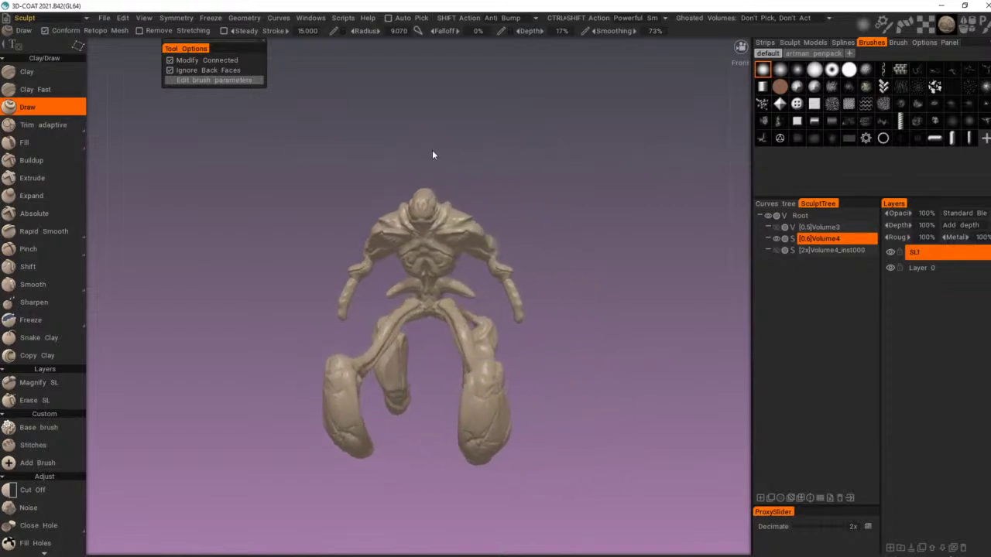
right_click_drag(485, 139, 564, 169)
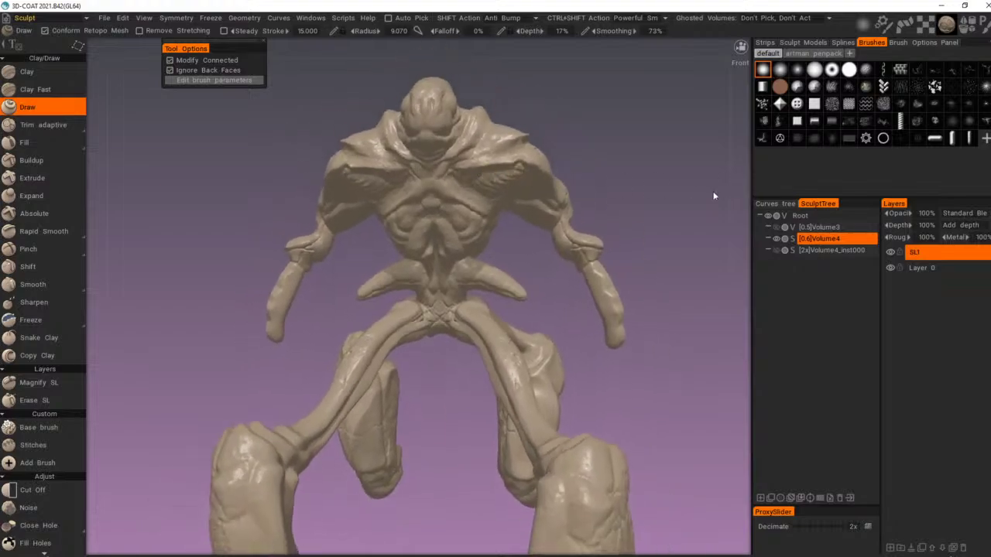
right_click_drag(714, 196, 682, 211)
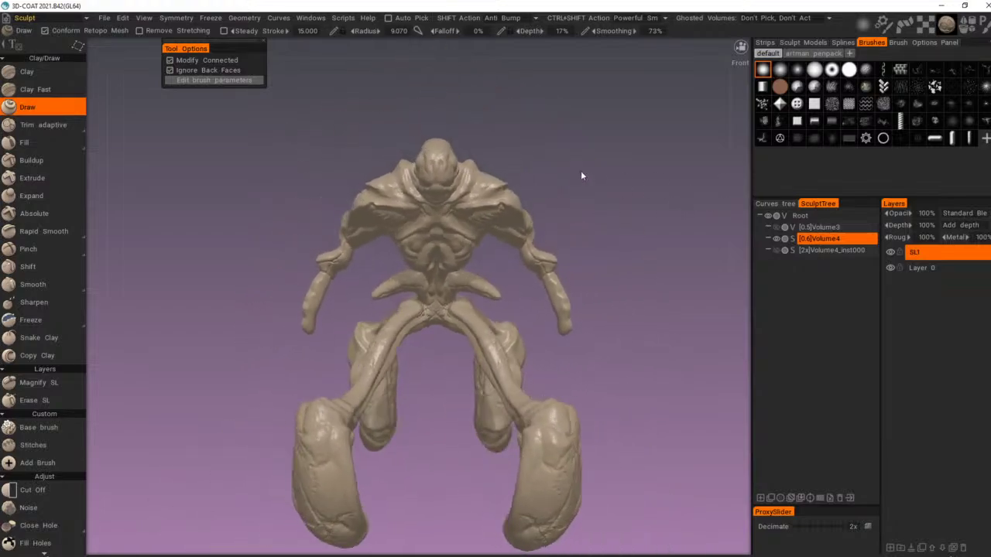
key("p")
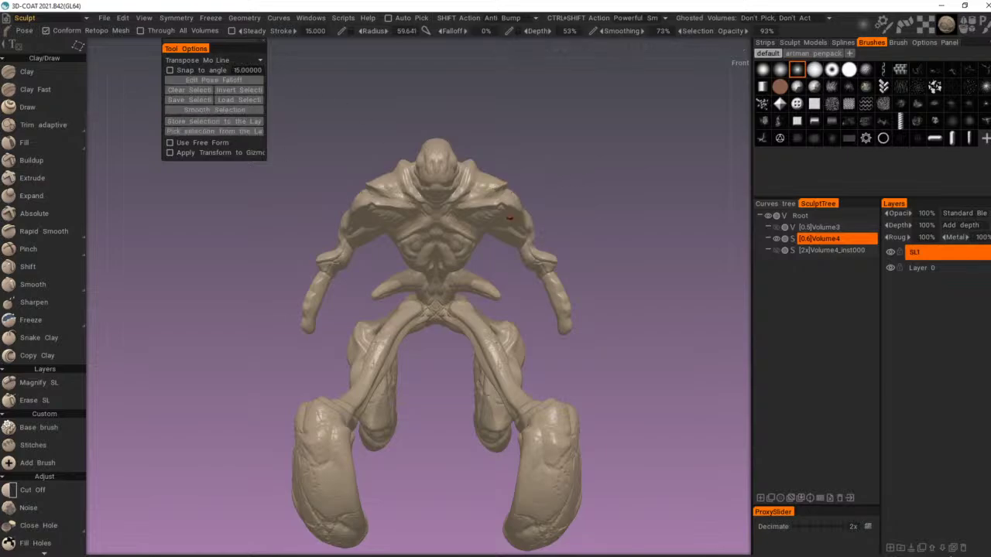
left_click(510, 218)
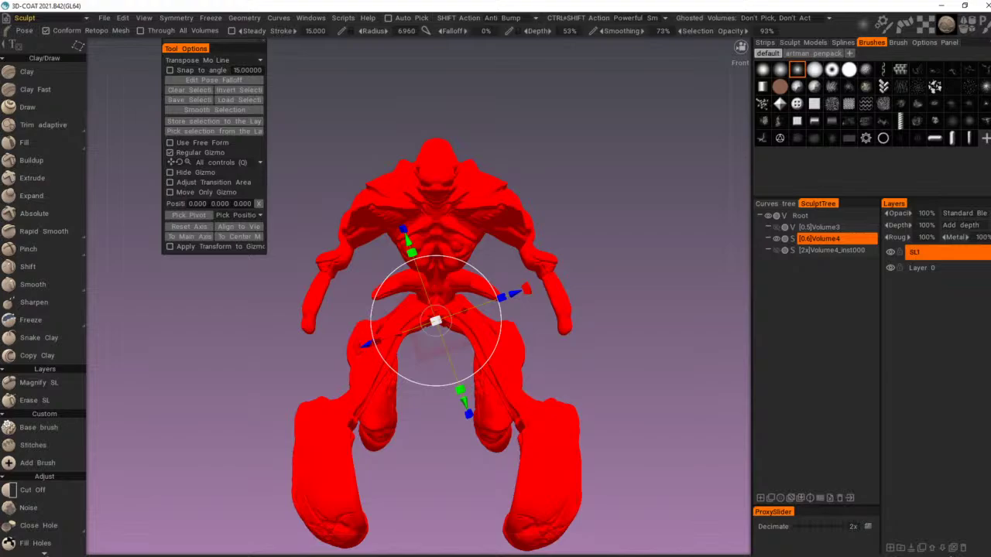
key("ctrl+z")
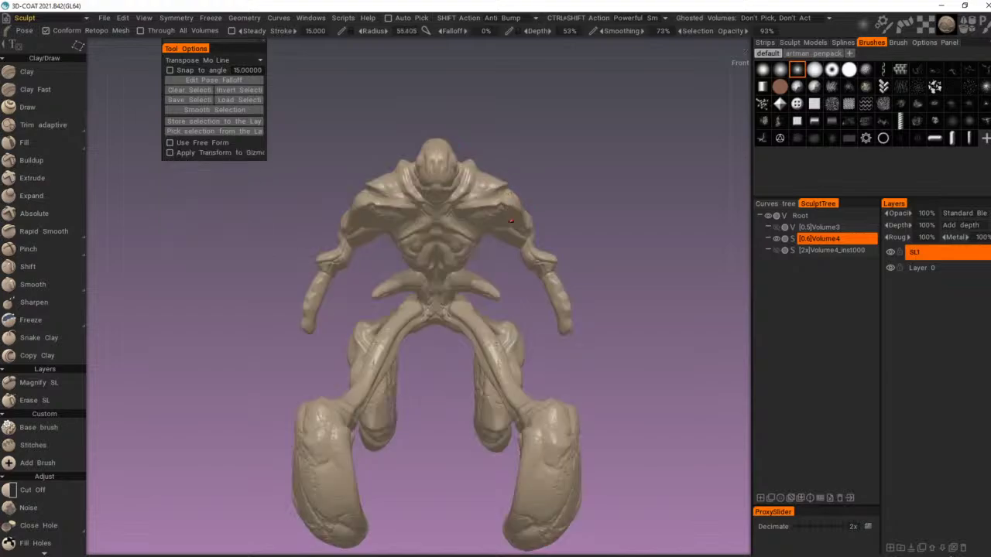
key("ctrl+i")
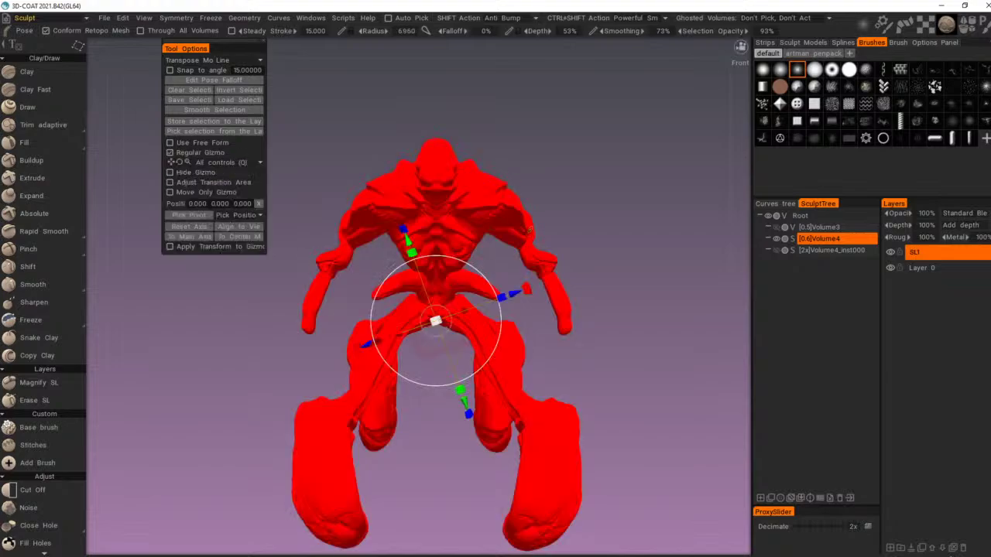
key("ctrl+d")
left_click_drag(559, 216, 513, 230, "alt")
right_click_drag(513, 231, 565, 243, "alt")
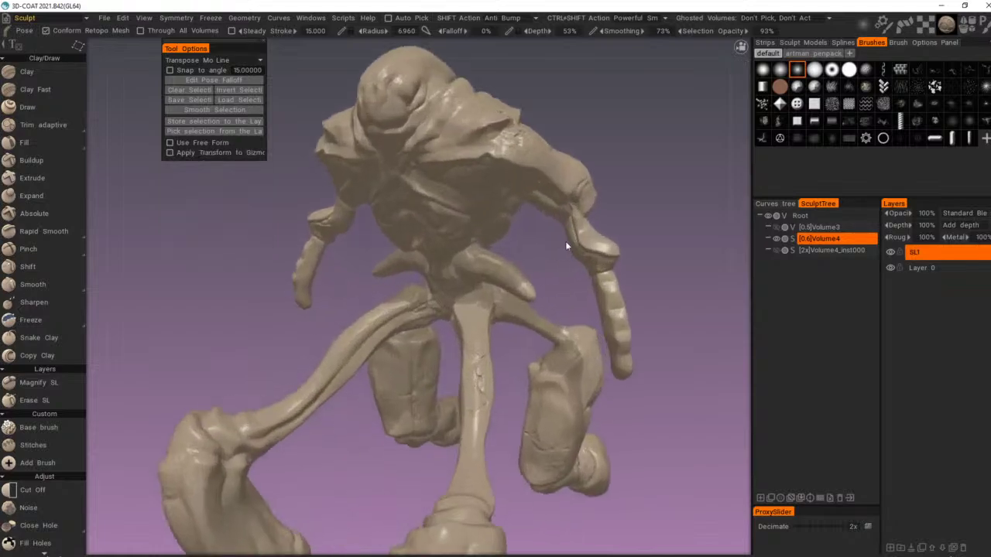
left_click_drag(566, 242, 529, 178, "alt")
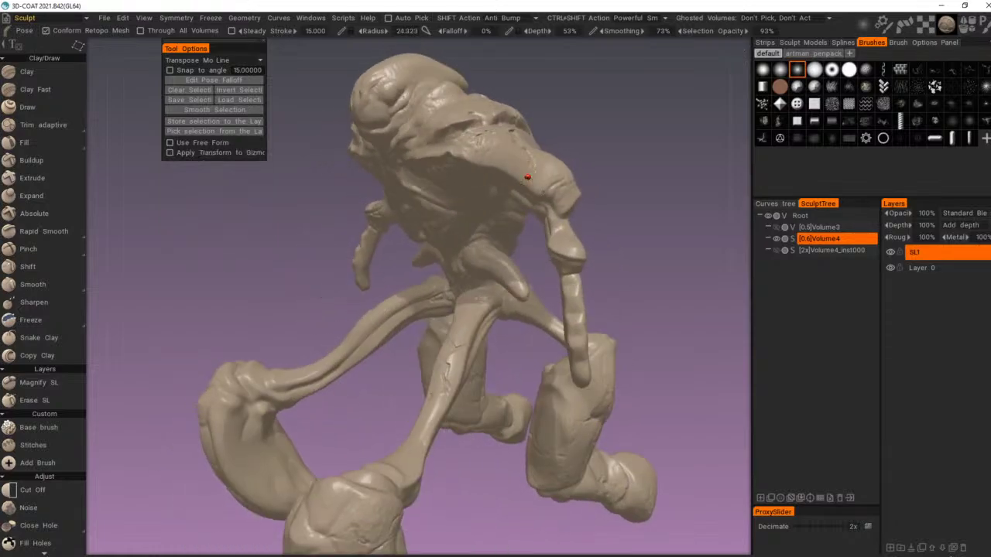
key("ctrl+i")
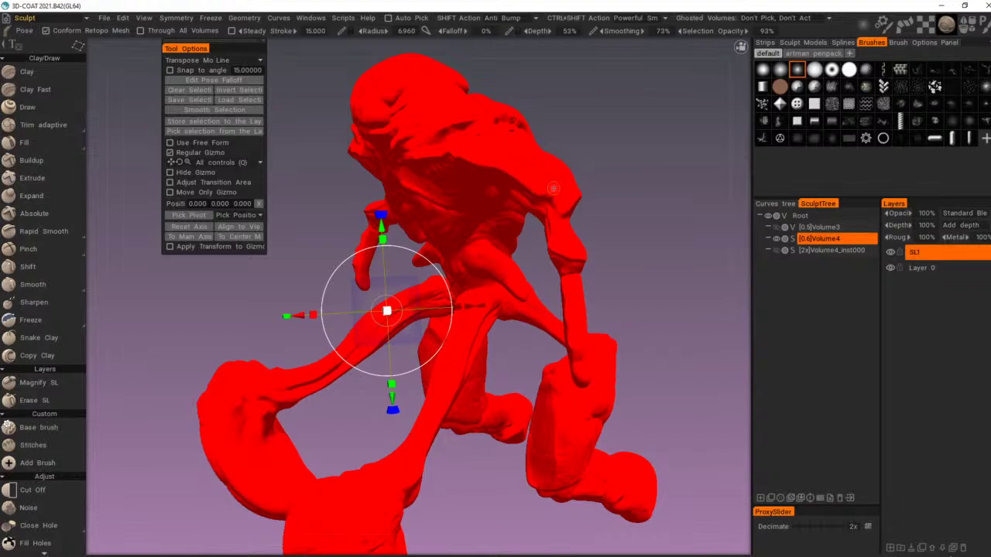
key("ctrl+d")
Step: Keep the Pose tool's transpose mode on Line and select the creature's left arm from the mid upper arm to the hand
left_click(241, 60)
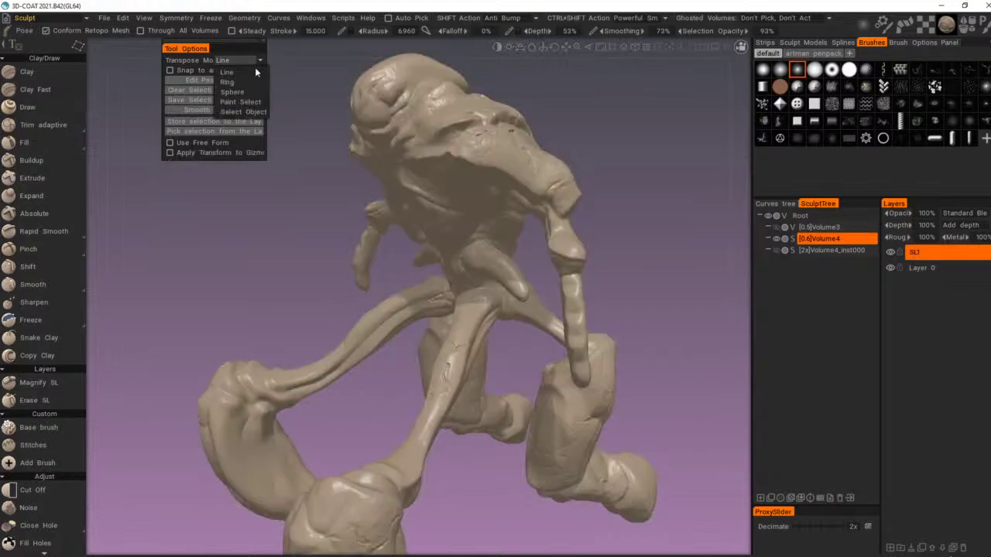
left_click(255, 70)
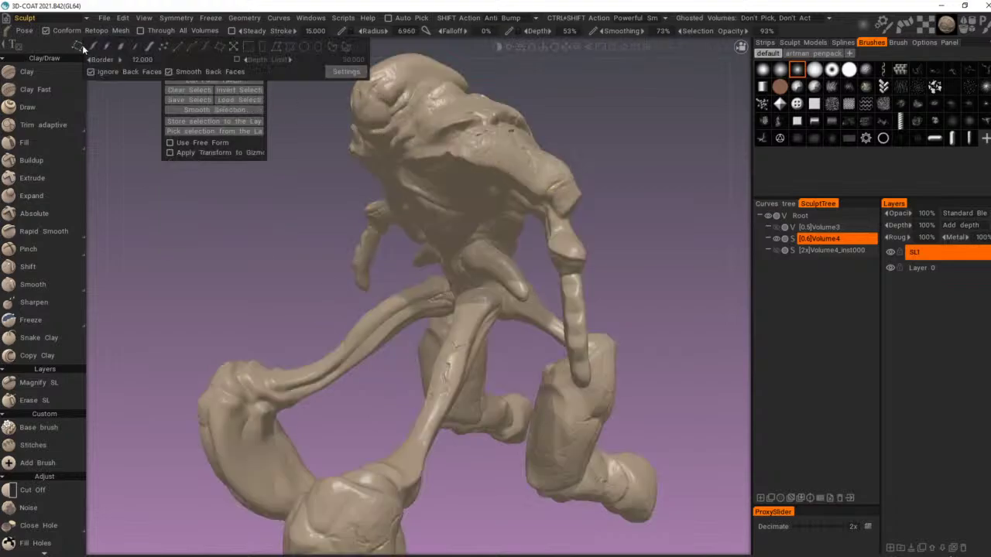
left_click_drag(541, 186, 640, 165, "alt")
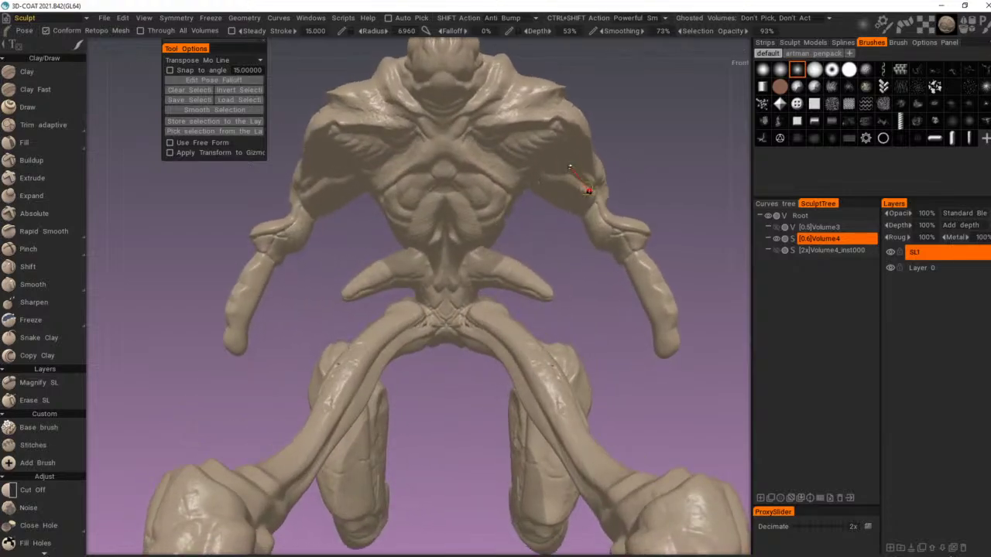
left_click_drag(589, 191, 592, 194)
right_click_drag(635, 232, 587, 258, "alt")
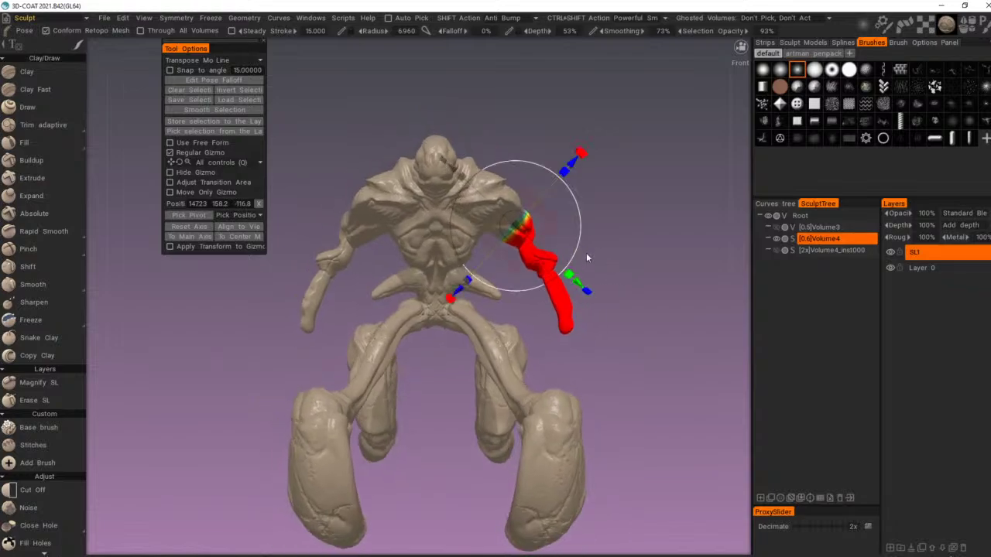
Step: Shift the selected left arm outward and downward with the gizmo, and rotate it slightly inward
mouse_move(516, 226)
left_mouse_down()
mouse_move(532, 249)
mouse_move(527, 240)
left_mouse_up()
mouse_move(576, 281)
left_mouse_down()
mouse_move(598, 311)
mouse_move(574, 291)
left_mouse_up()
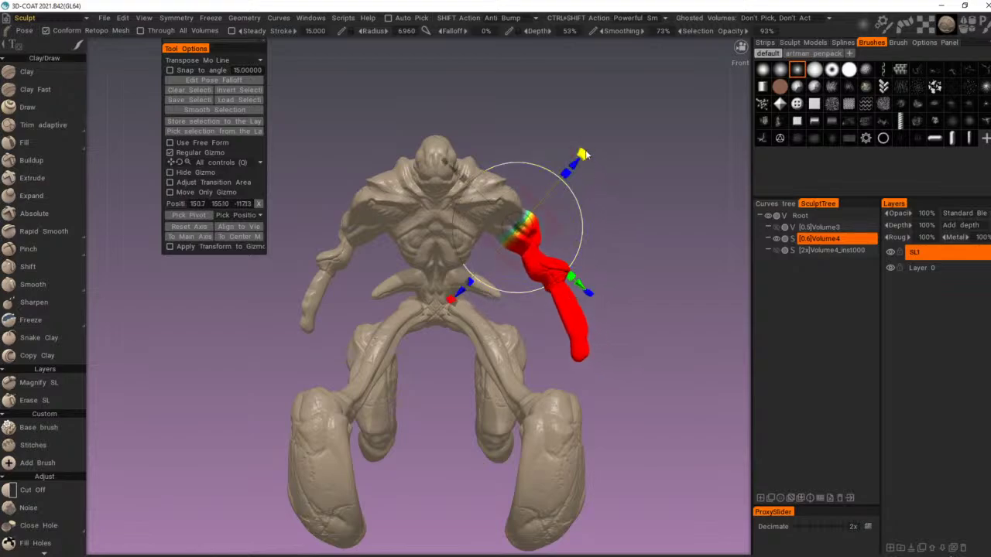
left_click_drag(583, 156, 588, 161)
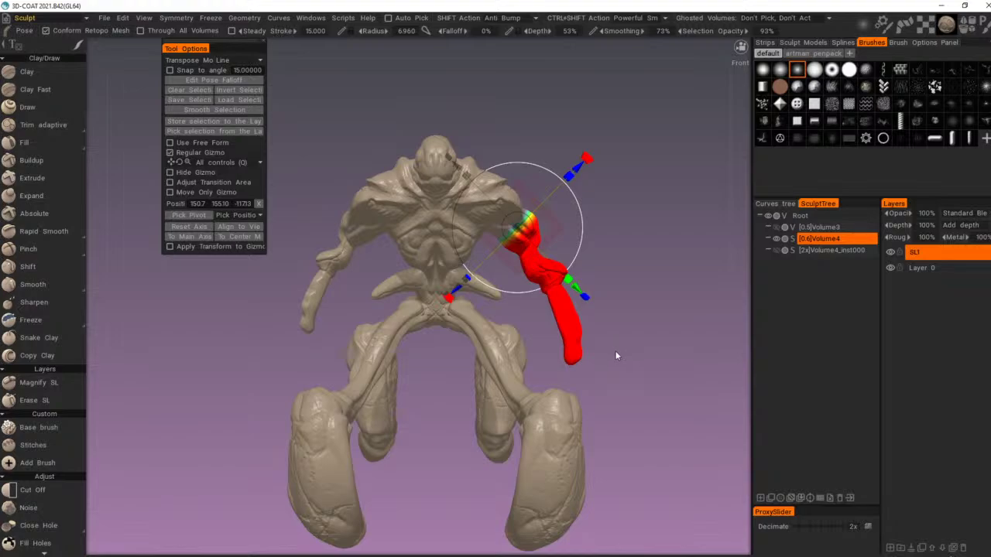
Step: Undo the last transforms of the selected left arm and check the symmetry settings
key("ctrl+z")
key("ctrl+z")
key("ctrl+z")
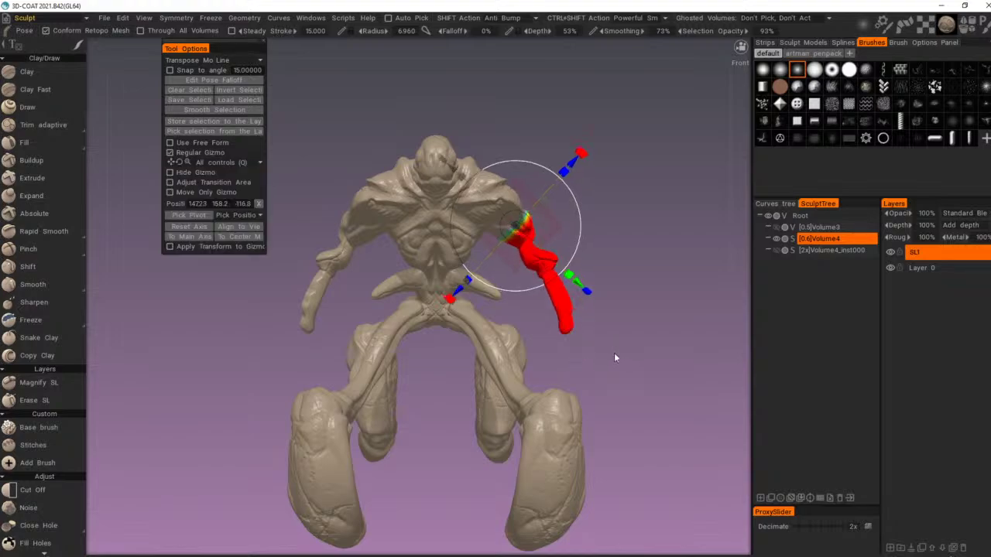
key("s")
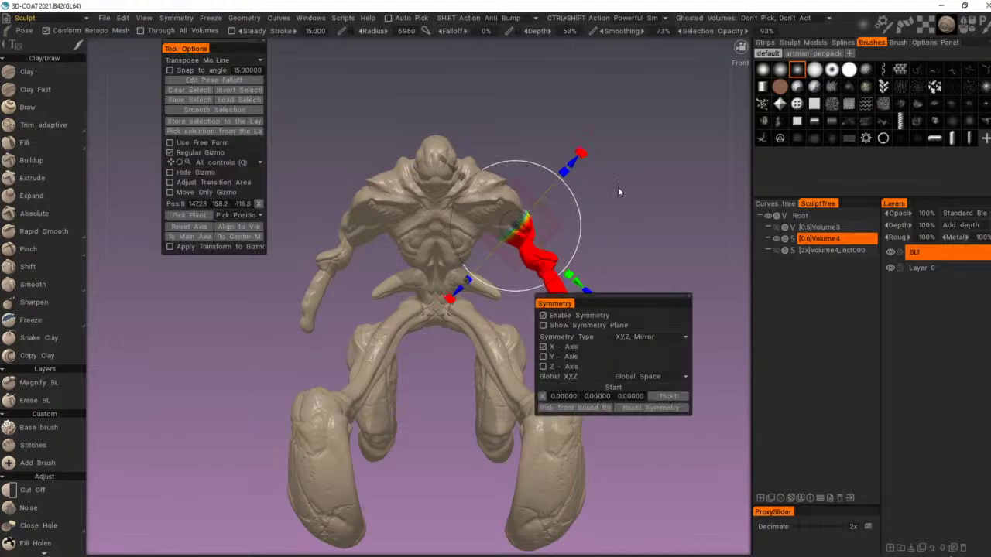
left_click(619, 192)
Step: Move the selected left arm slightly outward and downward, rotate it with the gizmo, and clear the selection
left_click_drag(517, 227, 524, 240)
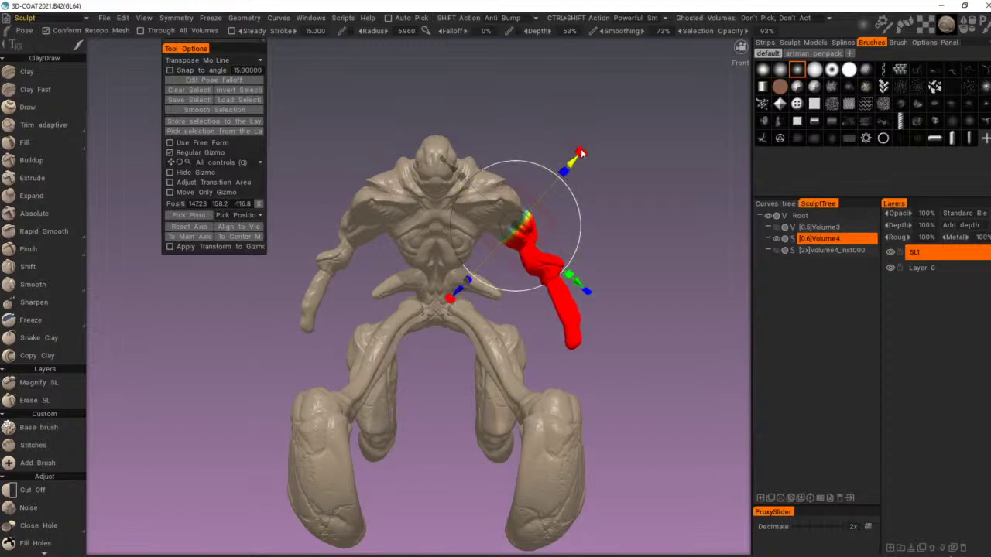
left_click_drag(579, 284, 583, 288)
key("ctrl+d")
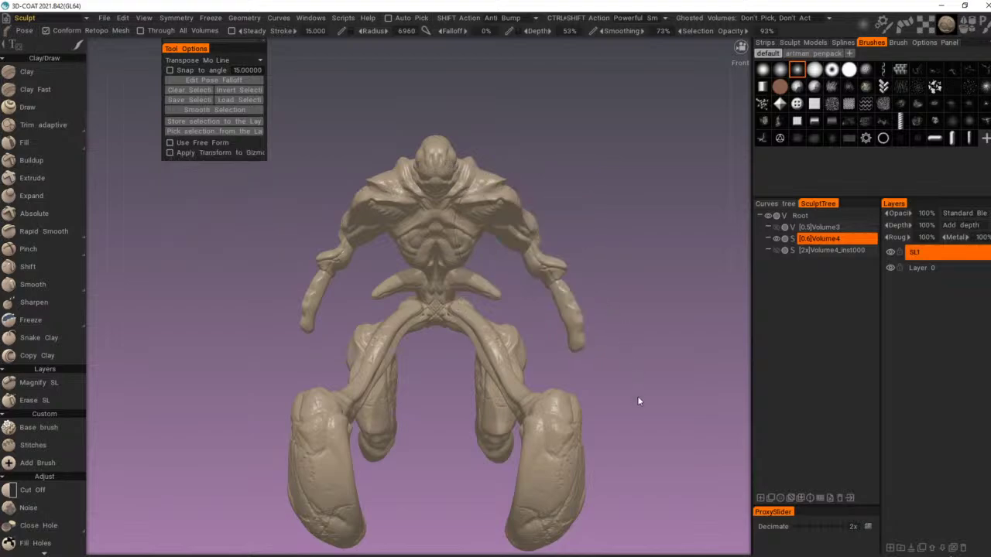
left_click_drag(651, 419, 583, 427)
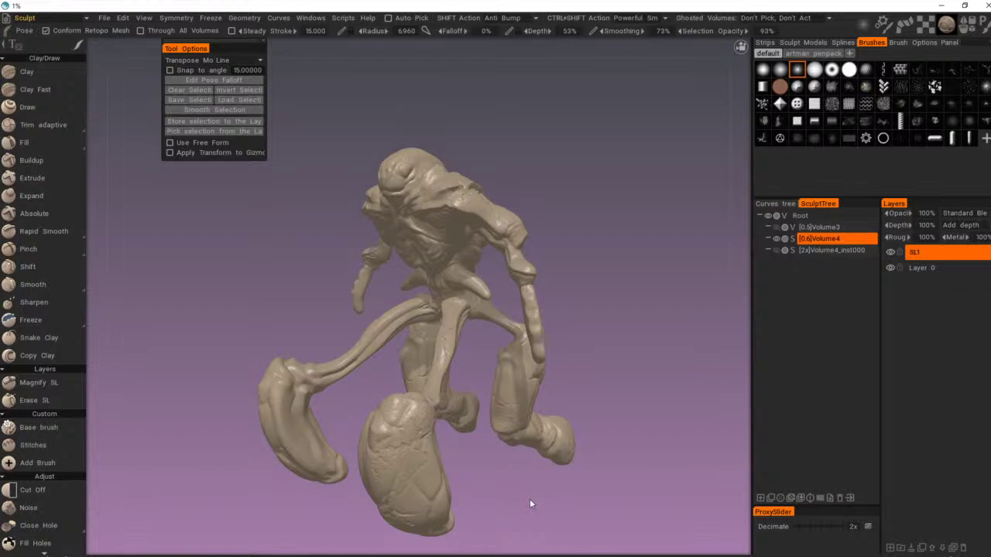
Step: Undo the left-arm pose edits back to the creature's original mirrored arm pose
key("ctrl+z")
left_click_drag(543, 478, 628, 475)
right_click_drag(628, 475, 580, 439)
mouse_move(581, 439)
left_mouse_down()
mouse_move(573, 450)
mouse_move(578, 441)
left_mouse_up()
key("ctrl+z")
key("ctrl+z")
key("ctrl+z")
key("ctrl+z")
key("ctrl+z")
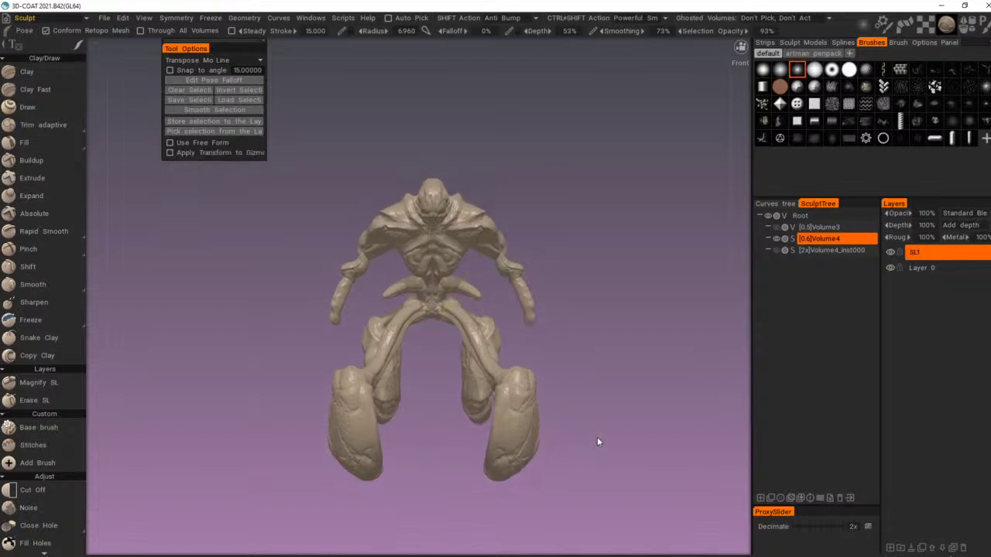
Step: Check the X-axis mirror symmetry, reactivate the Pose tool, and pose both arms together, ending with both forearms selected
left_click(40, 71)
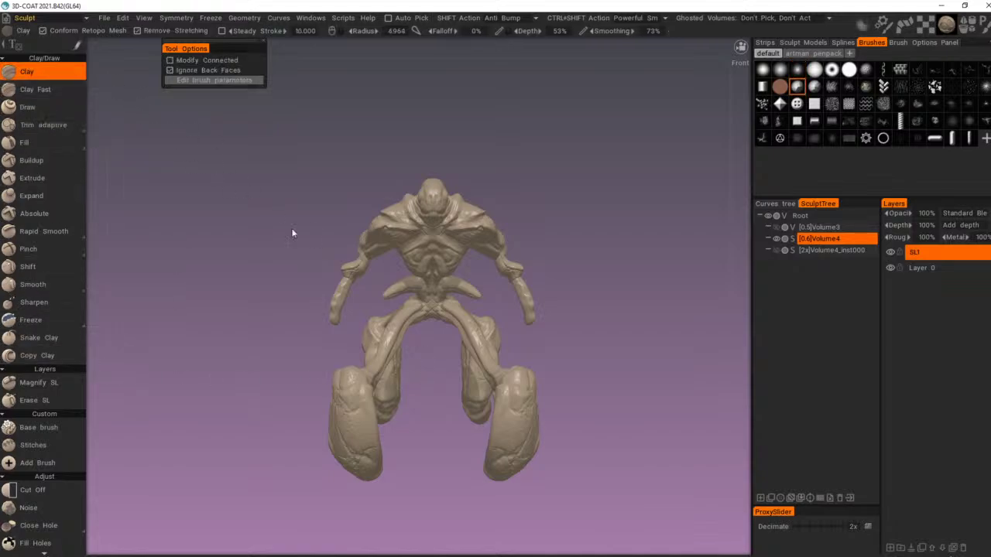
key("s")
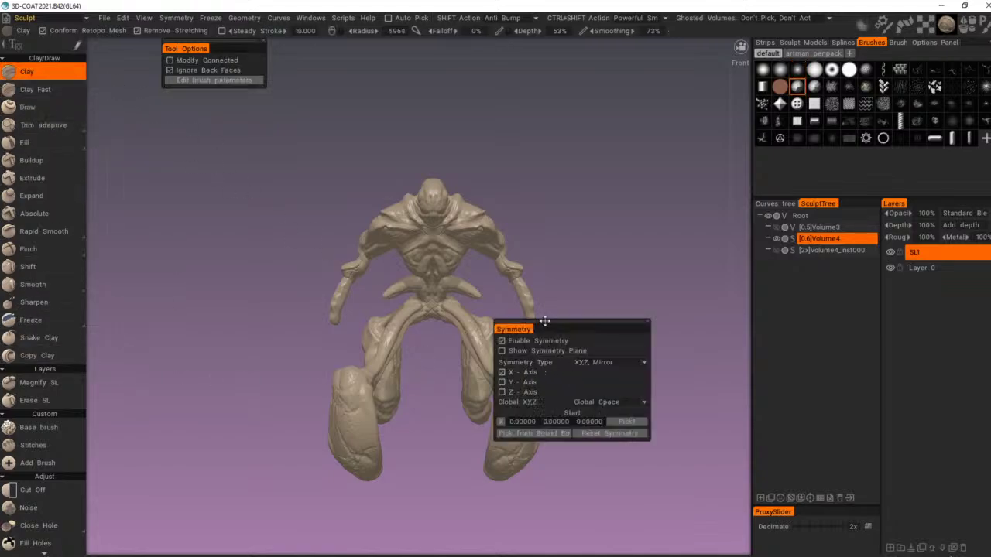
key("p")
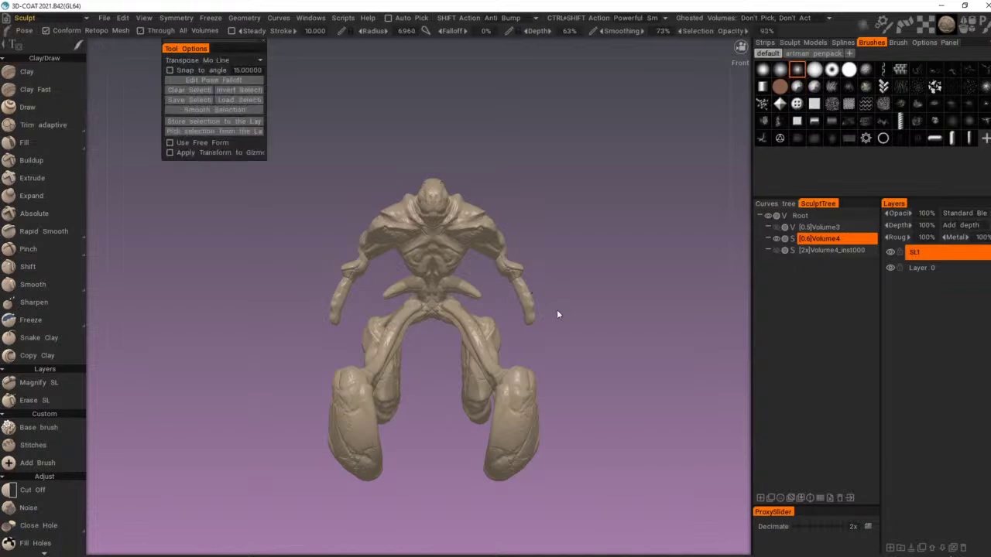
mouse_move(504, 242)
left_mouse_down()
mouse_move(492, 232)
mouse_move(537, 316)
mouse_move(531, 304)
left_mouse_up()
key("ctrl+d")
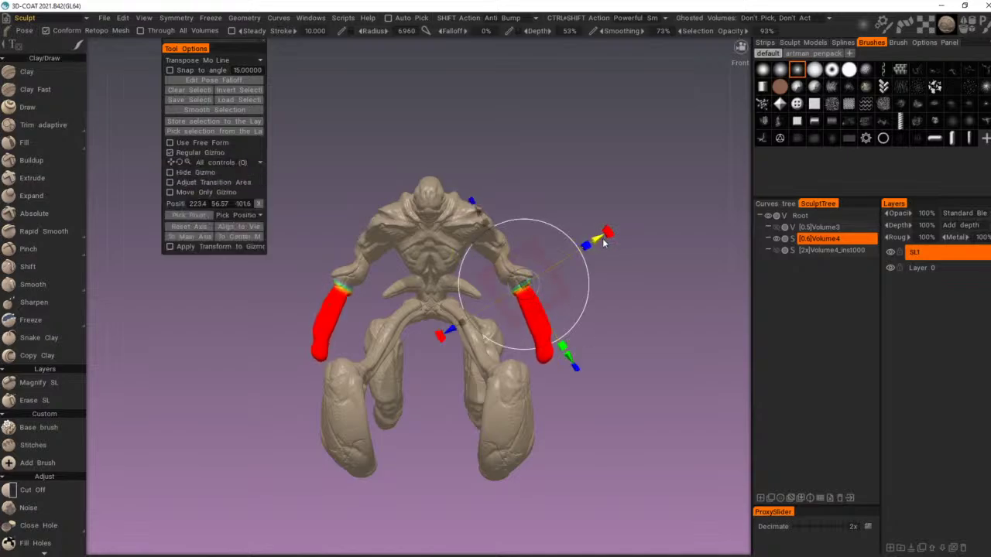
Step: Rotate both mirrored forearms inward, adjust their pose from the side, and clear the selection
mouse_move(599, 242)
left_mouse_down()
mouse_move(576, 257)
mouse_move(591, 260)
left_mouse_up()
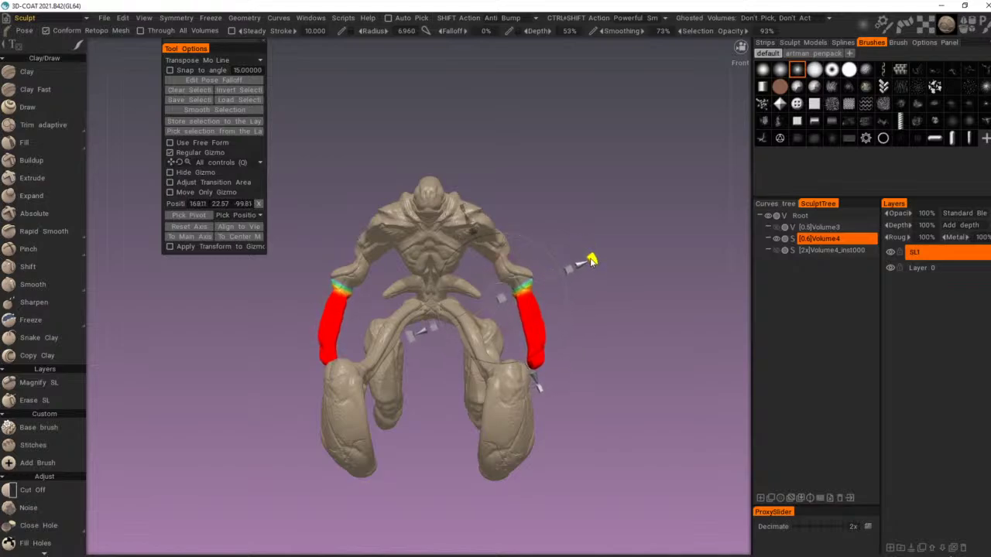
mouse_move(619, 308)
left_mouse_down()
mouse_move(596, 326)
mouse_move(382, 397)
mouse_move(370, 375)
mouse_move(550, 366)
mouse_move(491, 366)
left_mouse_up()
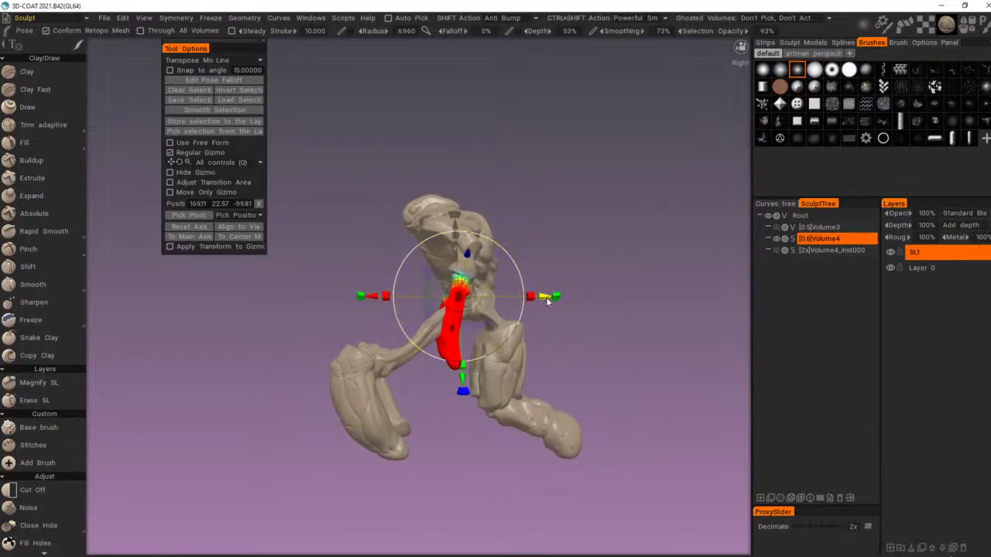
mouse_move(521, 315)
left_mouse_down()
mouse_move(527, 289)
mouse_move(524, 331)
mouse_move(573, 371)
mouse_move(730, 369)
mouse_move(472, 376)
mouse_move(386, 372)
mouse_move(372, 359)
left_mouse_up()
key("ctrl+d")
left_click_drag(433, 307, 425, 333)
left_click_drag(421, 418, 537, 441)
key("ctrl+d")
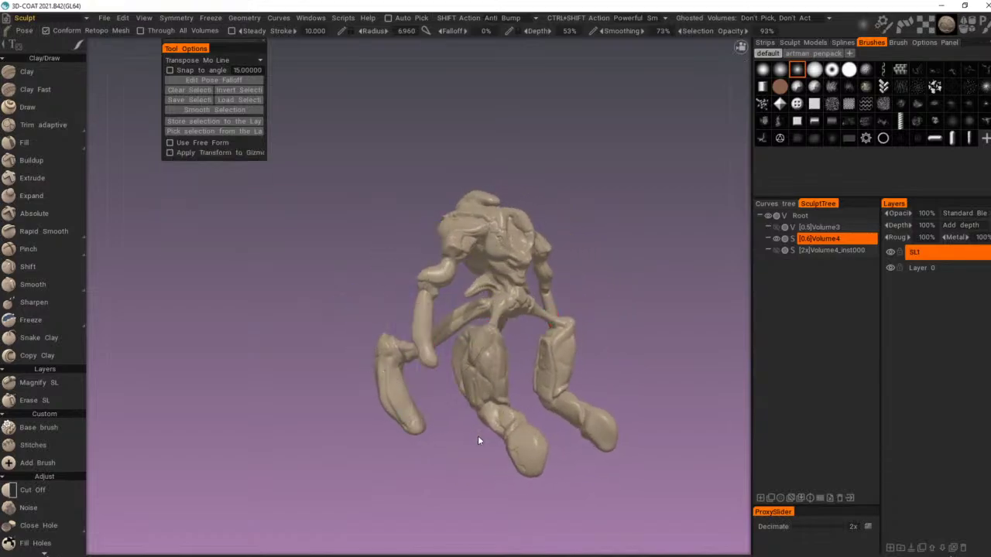
Step: Select the lower ends of both forearms with a transpose line from the back for posing in side view
left_click_drag(478, 435, 411, 431)
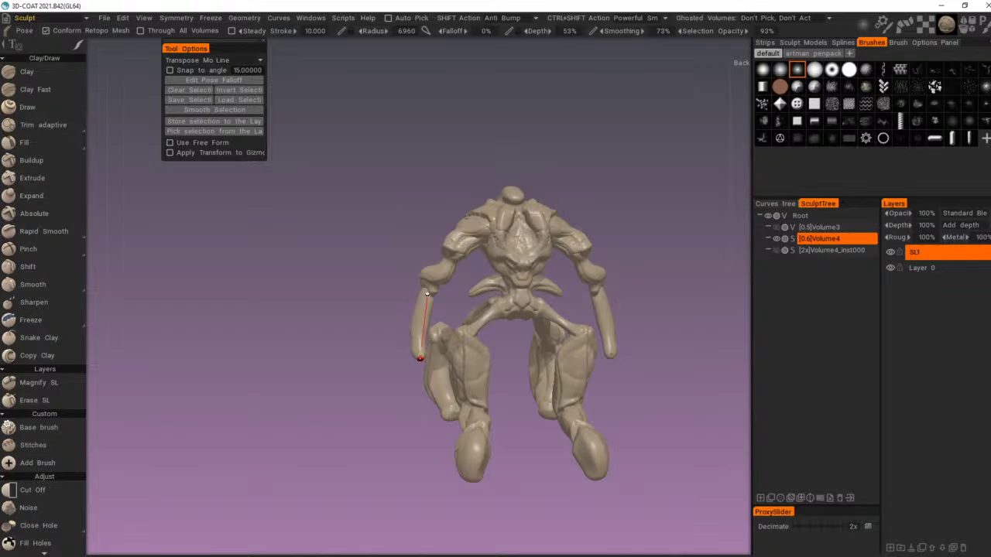
left_click_drag(420, 358, 419, 360)
left_click_drag(448, 411, 598, 400)
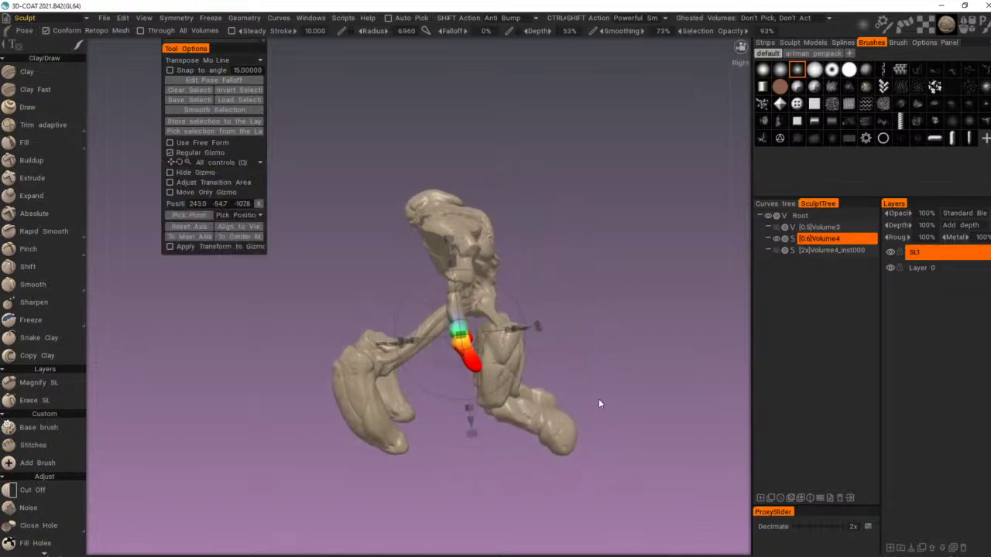
Step: Try to bend the lower ends of both forearms strongly backward and upward with the gizmo
left_click_drag(561, 344, 557, 343)
left_click_drag(477, 336, 584, 286)
left_click_drag(524, 310, 512, 281)
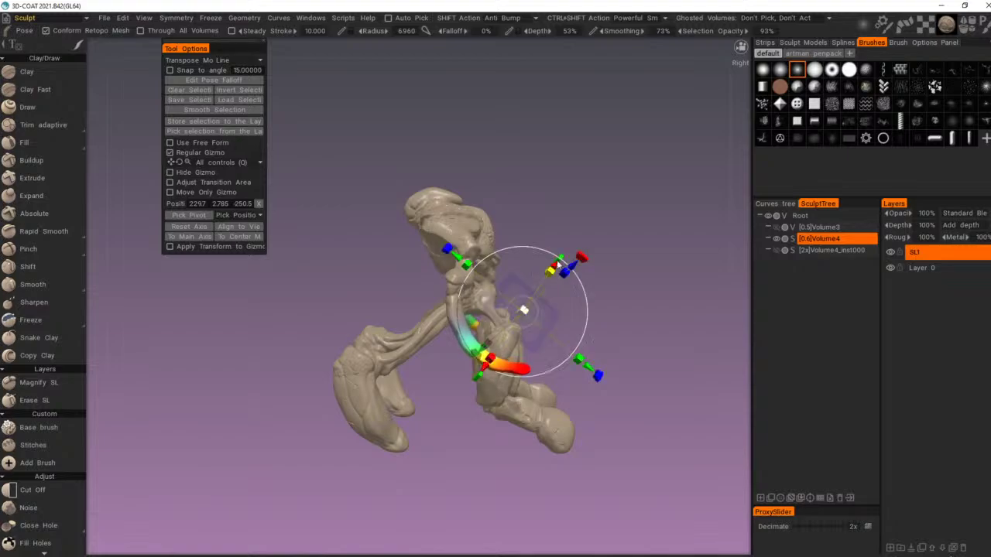
left_click_drag(573, 308, 458, 362)
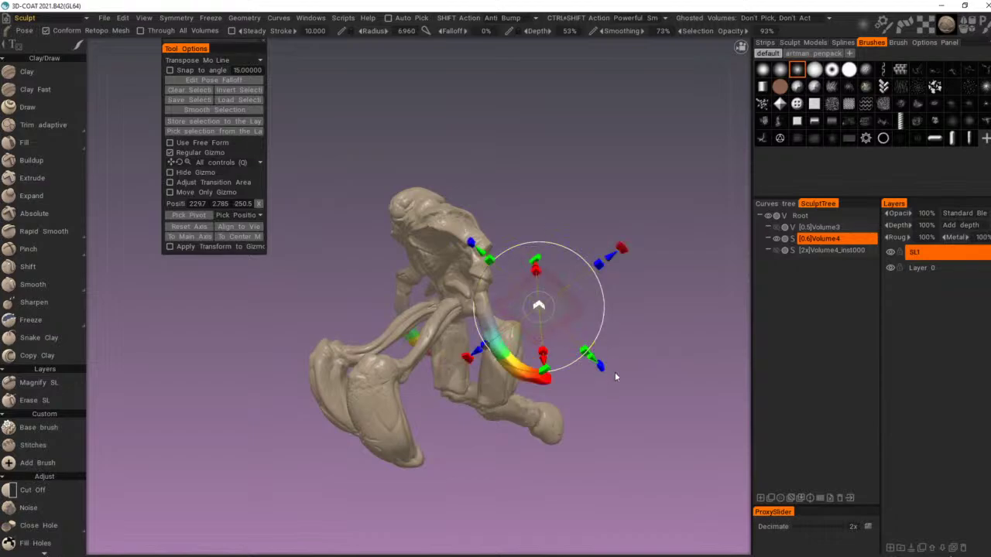
Step: Undo the last backward bends of both forearms and return to the right-side view
key("ctrl+z")
key("ctrl+z")
left_click_drag(613, 385, 562, 398)
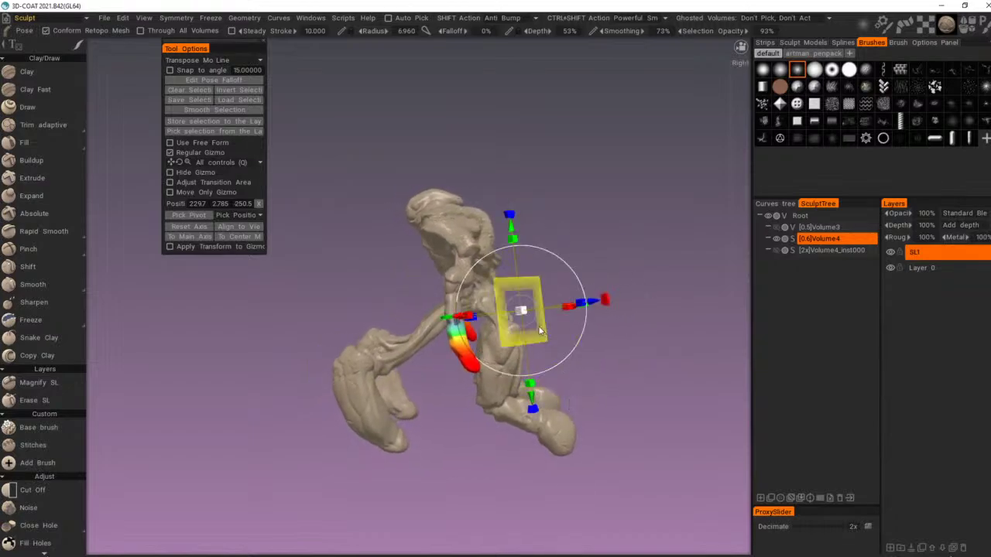
Step: Pose the selected forearm ends symmetrically, stretching and tapering them into long pointed blades
left_click_drag(522, 313, 483, 380)
key("ctrl+z")
left_click_drag(524, 416, 611, 412, "alt")
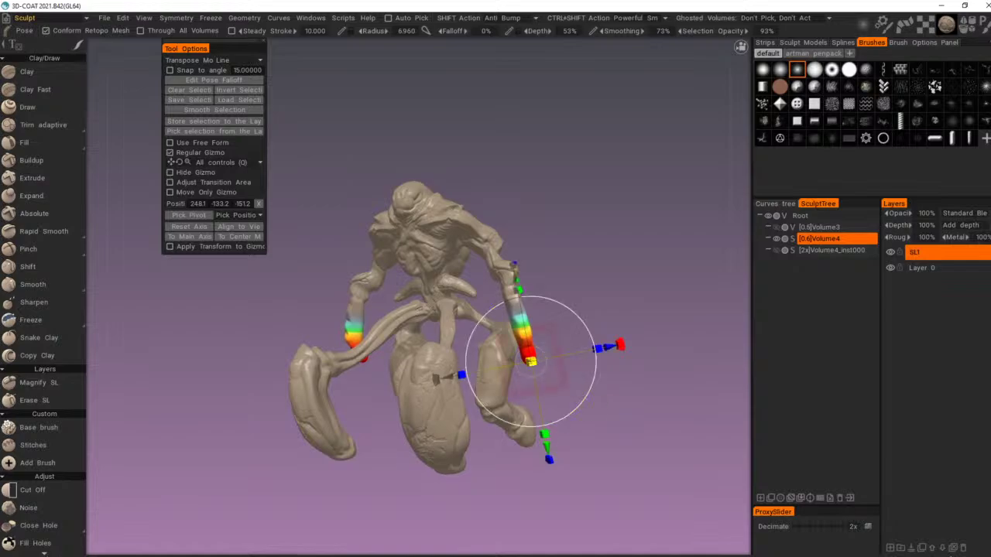
left_click_drag(529, 365, 532, 361)
left_click_drag(605, 397, 454, 418)
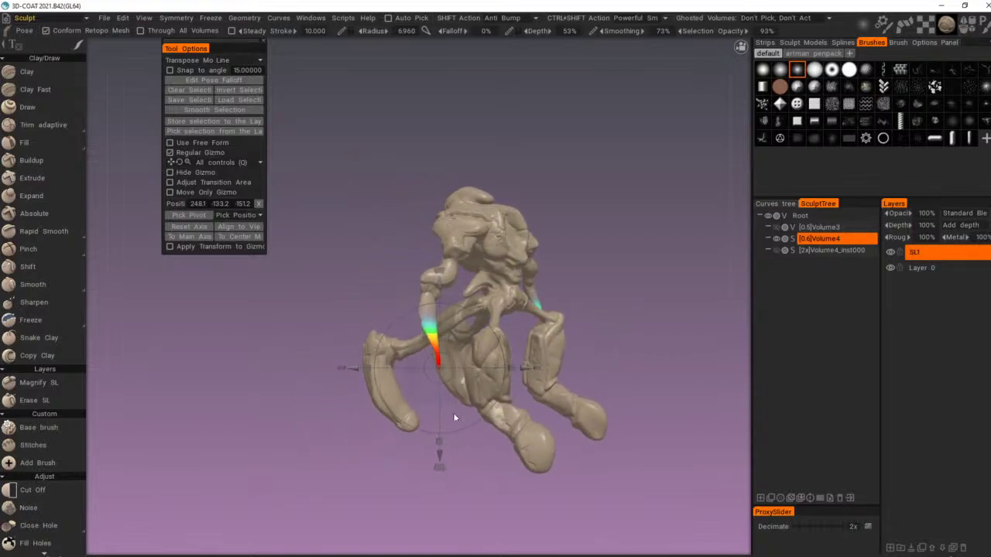
mouse_move(526, 367)
left_mouse_down()
mouse_move(547, 366)
mouse_move(524, 364)
mouse_move(520, 343)
left_mouse_up()
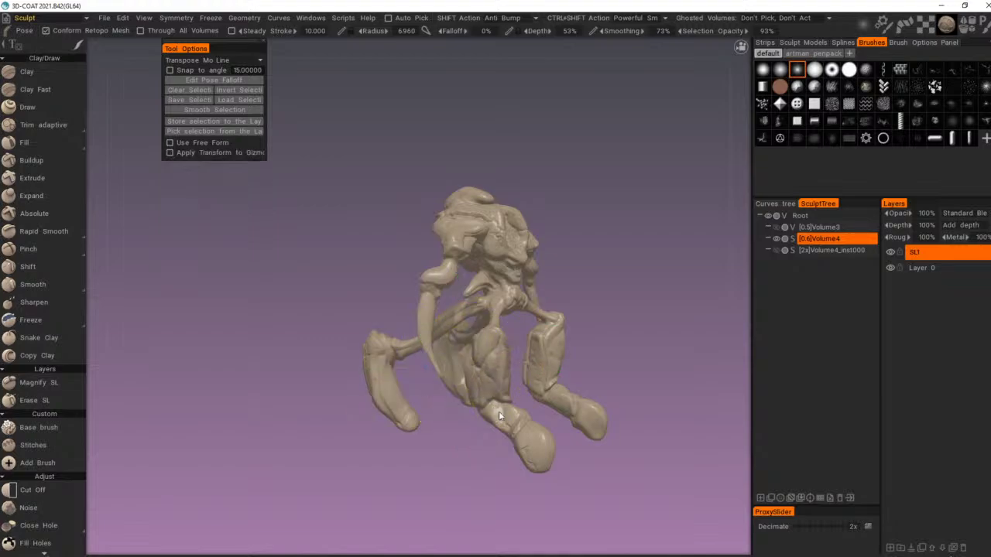
left_click_drag(499, 413, 447, 405)
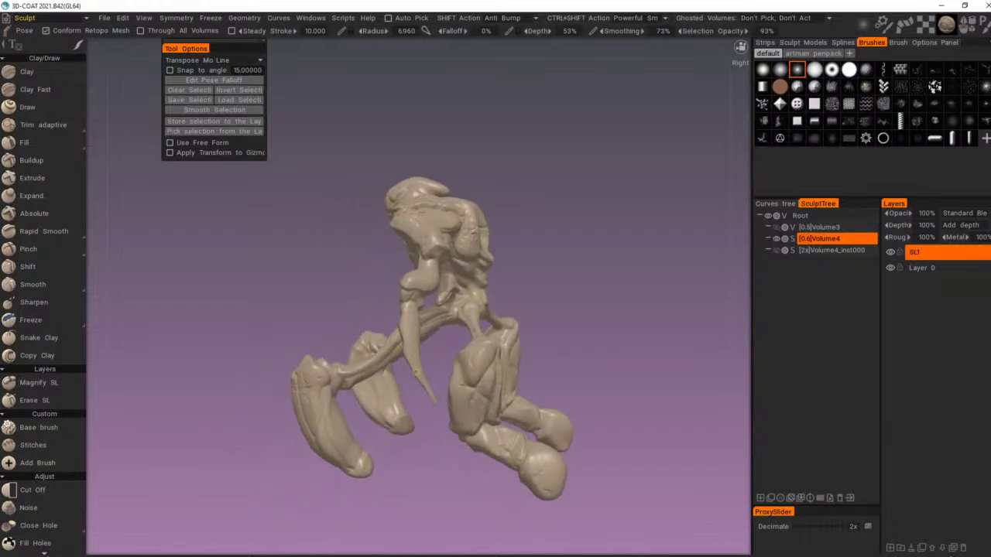
Step: Bend the forearm blades into curved, scythe-like claws with the Move brush at a radius of about 41
key("m")
right_click_drag(425, 379, 396, 399)
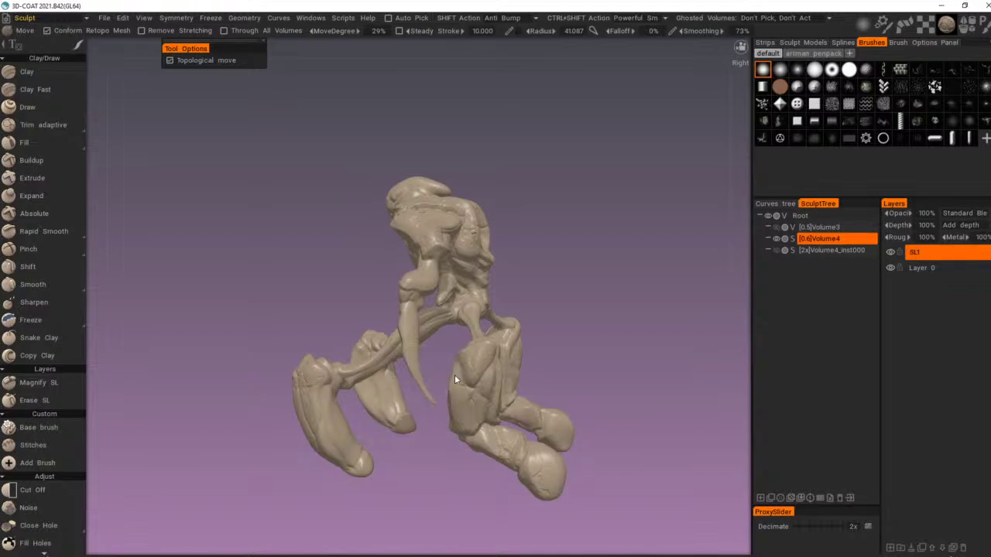
mouse_move(455, 375)
left_mouse_down("alt")
mouse_move(419, 380)
mouse_move(524, 413)
left_mouse_up("alt")
mouse_move(524, 413)
middle_mouse_down()
mouse_move(635, 405)
mouse_move(551, 439)
middle_mouse_up()
left_click_drag(552, 436, 442, 449)
right_click_drag(534, 457, 613, 385)
mouse_move(614, 388)
left_mouse_down()
mouse_move(652, 385)
mouse_move(614, 378)
left_mouse_up()
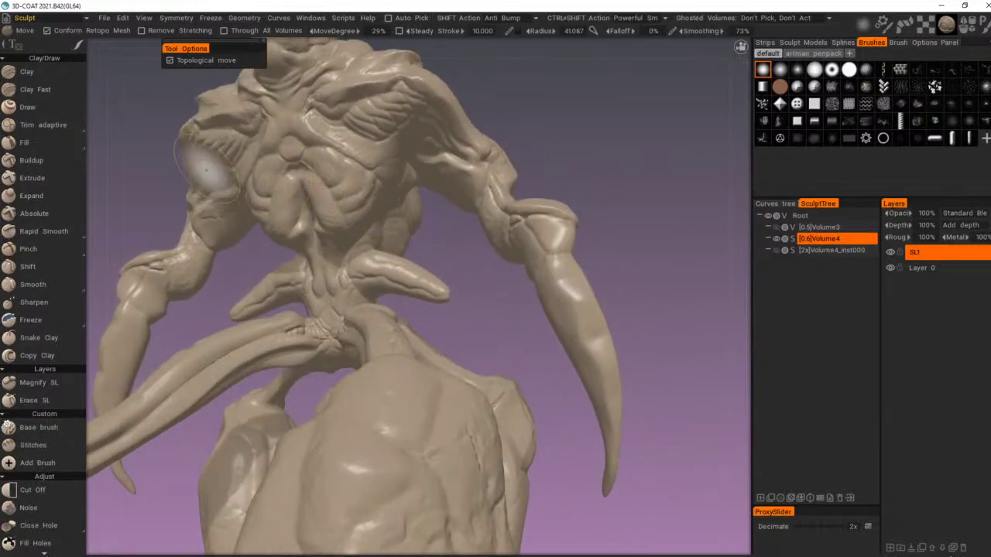
Step: Pinch a sharp lengthwise ridge along the forearm blades, using the Pinch brush at 169% depth
left_click(58, 255)
mouse_move(564, 269)
left_mouse_down("alt")
mouse_move(590, 284)
mouse_move(567, 273)
left_mouse_up("alt")
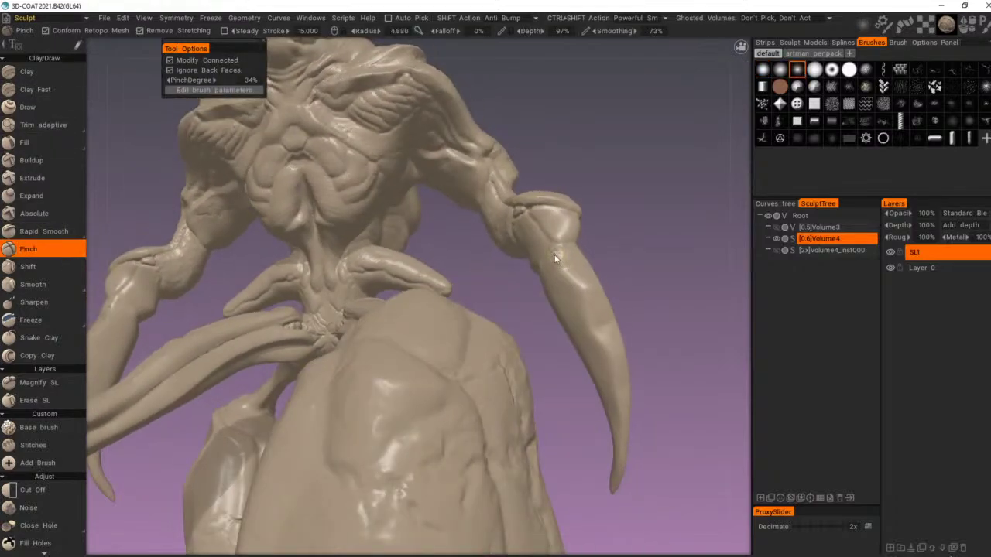
right_click(554, 256)
left_click(497, 243)
scroll(612, 389, "down", 3)
left_click_drag(612, 388, 422, 348, "alt")
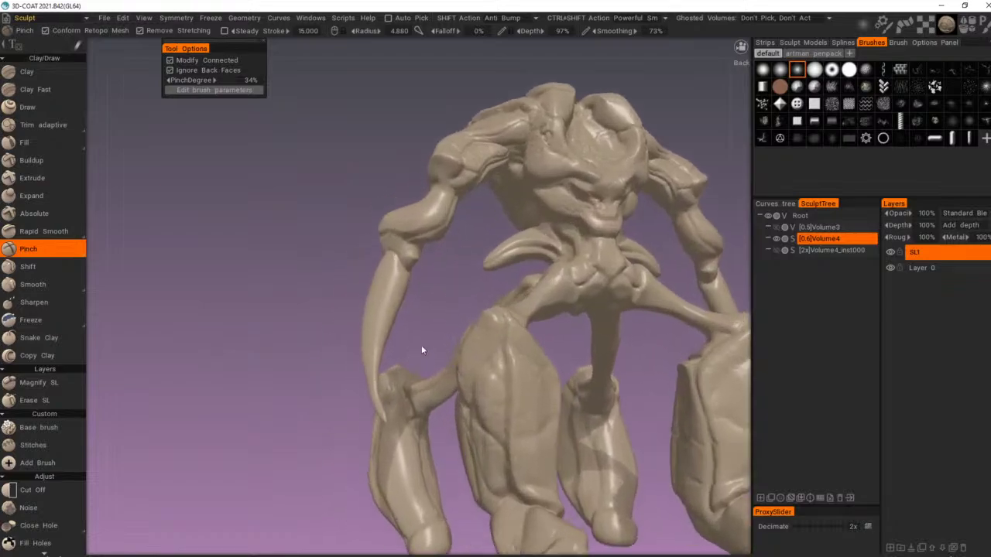
right_click_drag(422, 347, 420, 296, "alt")
middle_click_drag(420, 296, 456, 255, "alt")
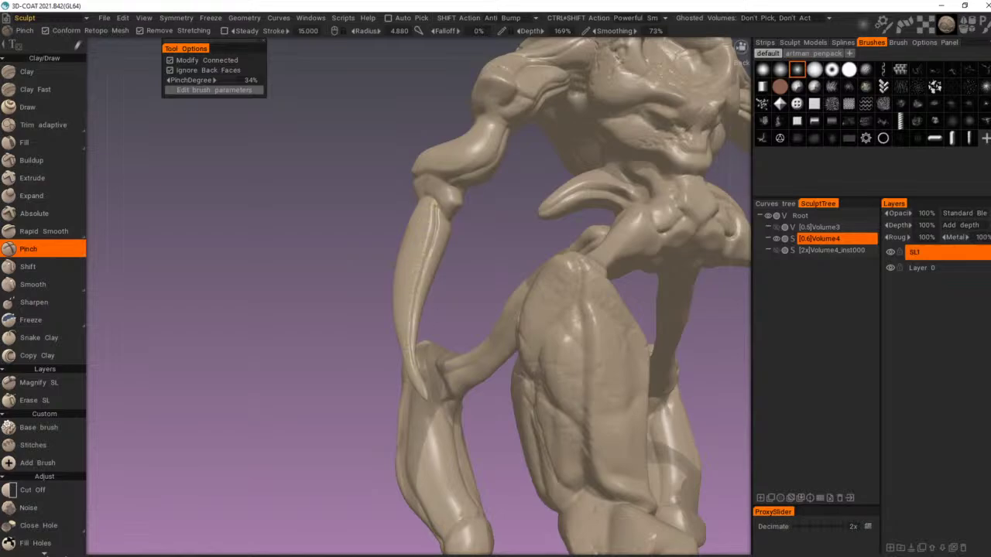
mouse_move(440, 383)
left_mouse_down("alt")
mouse_move(678, 385)
mouse_move(577, 380)
mouse_move(616, 362)
left_mouse_up("alt")
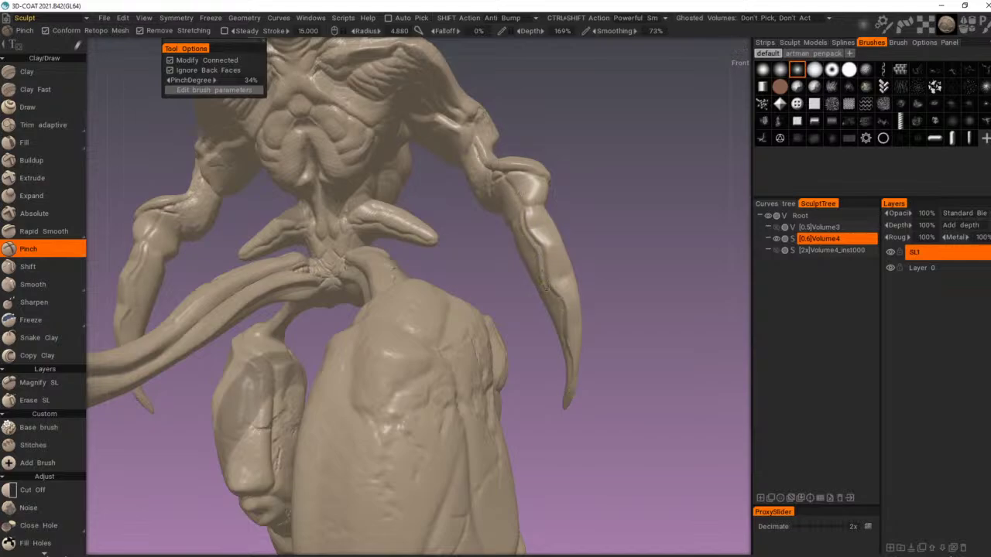
Step: Reduce the Pinch radius to about 3.26 and sharpen the creases along the outer forearm blades and elbows
right_click_drag(567, 357, 491, 363, "alt")
mouse_move(491, 363)
left_mouse_down("alt")
mouse_move(476, 378)
mouse_move(494, 367)
left_mouse_up("alt")
middle_click_drag(494, 367, 465, 373, "alt")
right_click_drag(466, 372, 631, 349, "alt")
right_click_drag(494, 237, 488, 236)
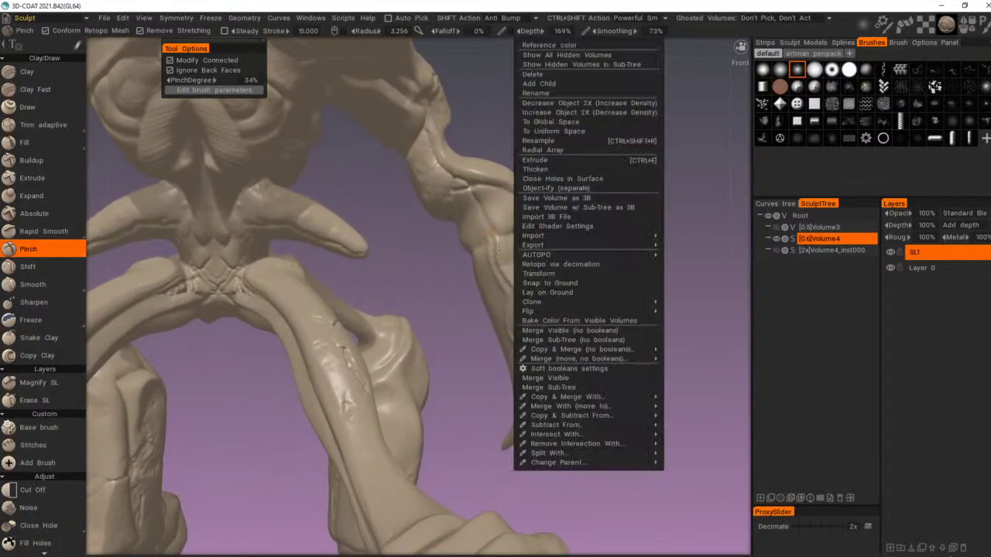
left_click(499, 228)
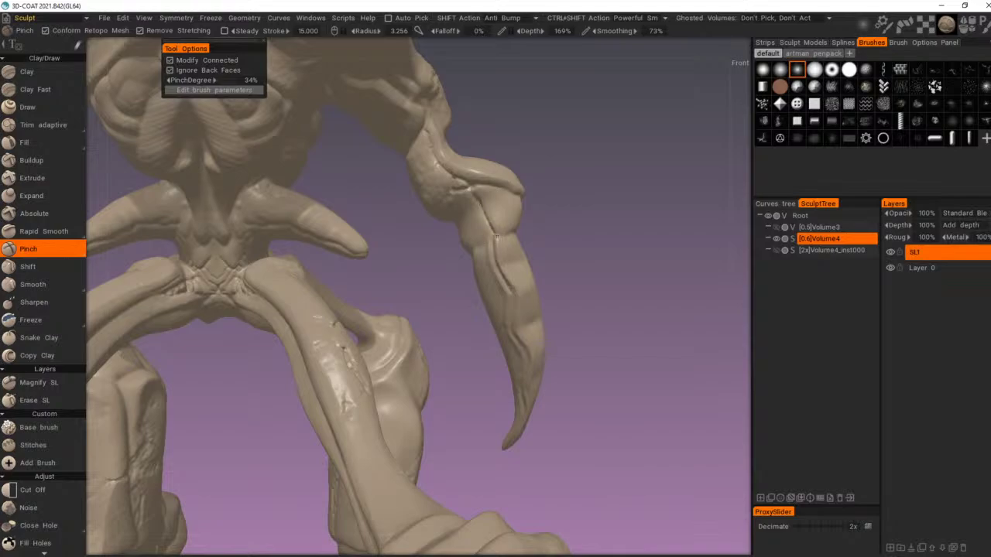
right_click_drag(497, 237, 447, 227, "alt")
left_click_drag(447, 228, 479, 253, "alt")
middle_click_drag(478, 253, 568, 250, "alt")
left_click_drag(568, 250, 477, 235, "alt")
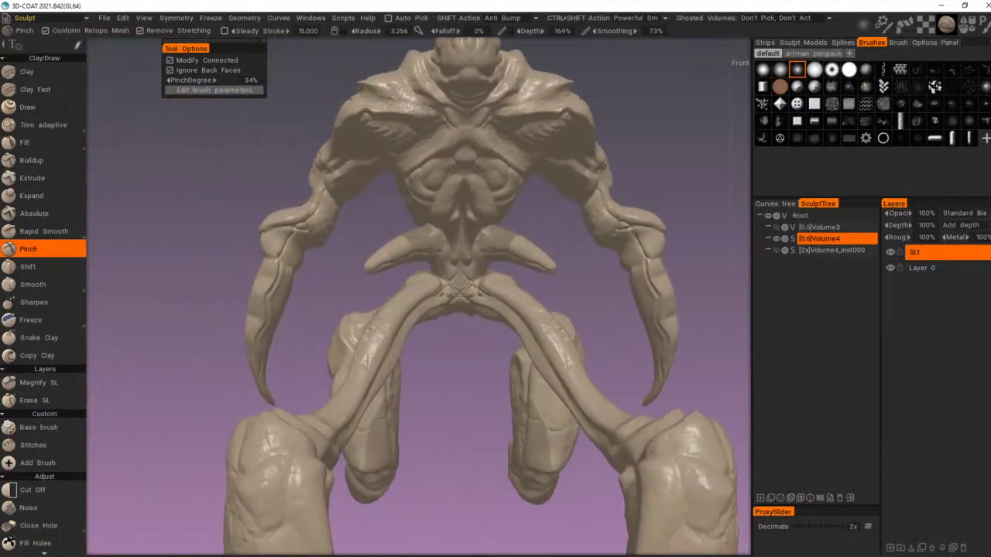
Step: Reshape the rounded hind feet into narrower, elongated forms with the Move brush at 54% move degree
right_click_drag(370, 215, 239, 284, "alt")
left_click_drag(430, 302, 441, 379, "alt")
right_click_drag(442, 379, 433, 437, "alt")
left_click_drag(433, 439, 557, 440)
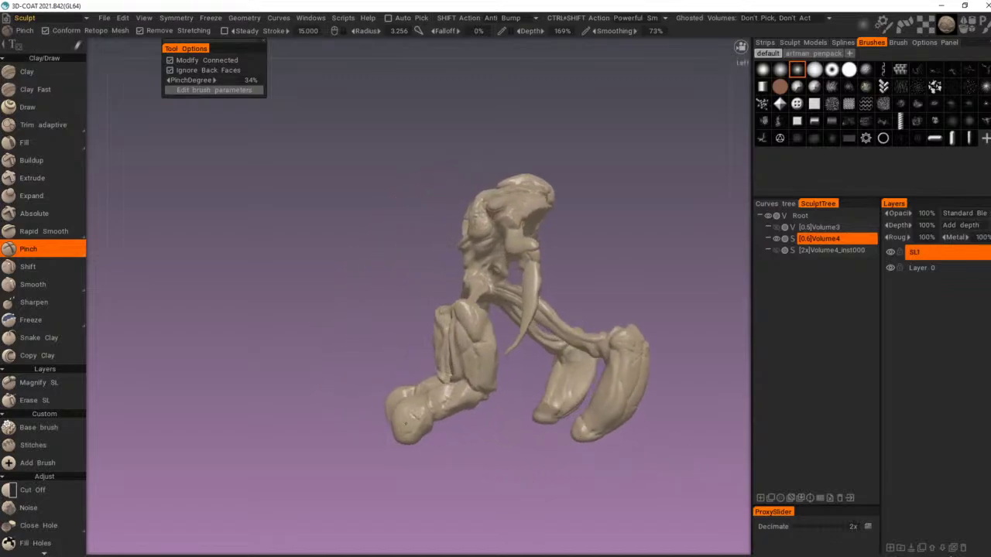
left_click_drag(405, 423, 418, 419, "alt")
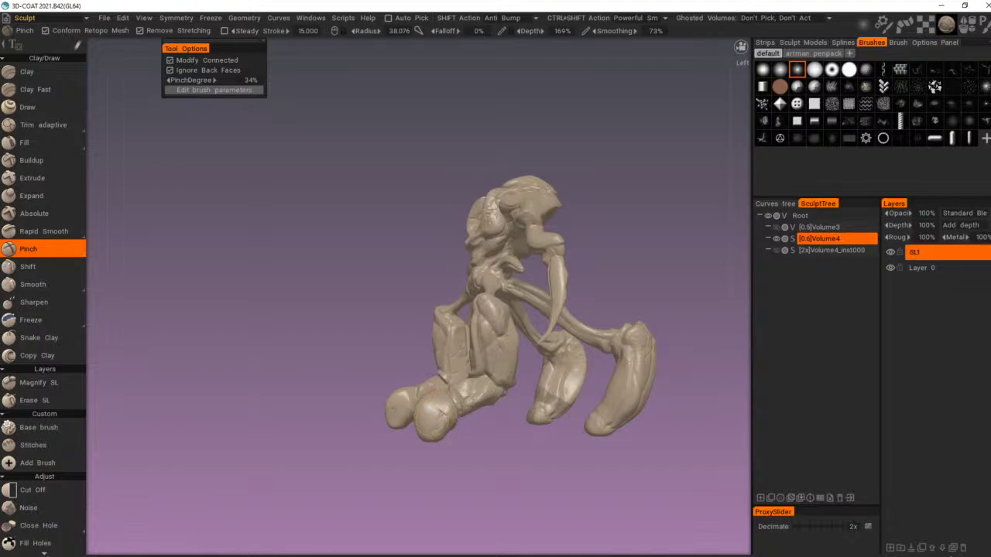
key("m")
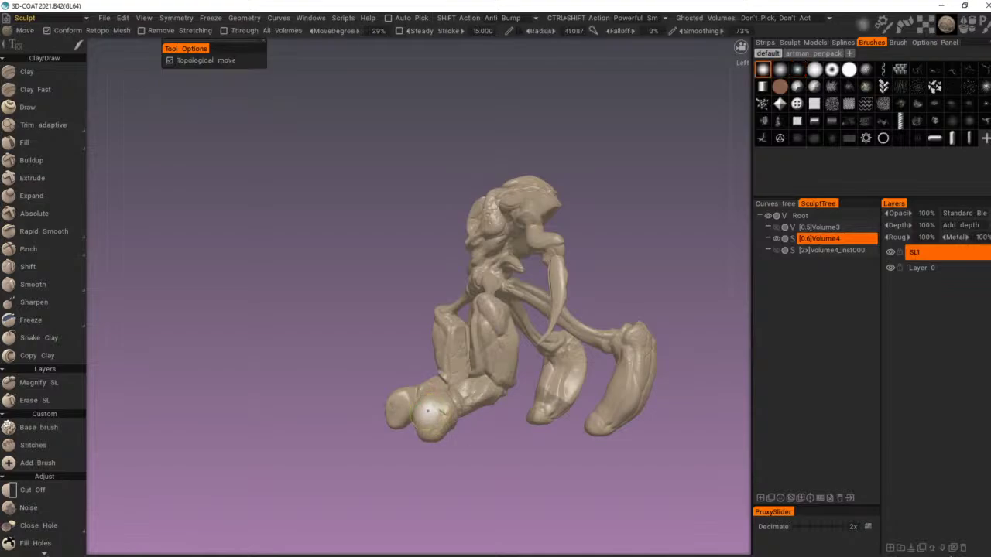
right_click_drag(427, 409, 446, 415)
mouse_move(426, 419)
left_mouse_down()
mouse_move(454, 436)
mouse_move(421, 419)
mouse_move(582, 392)
mouse_move(599, 417)
left_mouse_up()
right_click_drag(585, 429, 571, 428)
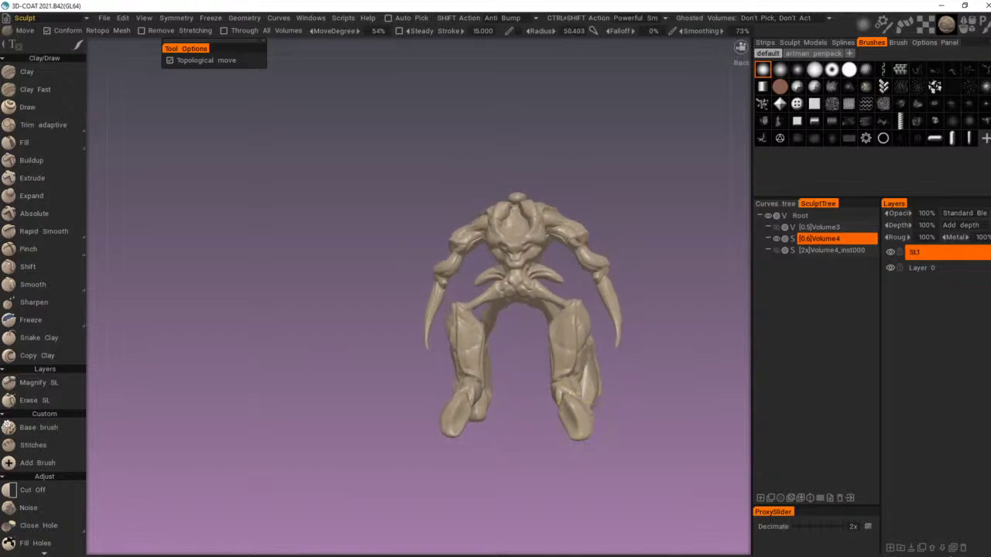
Step: Pull the hind feet and ankles into downward-pointing toes with the Move brush at a radius of about 51
mouse_move(594, 422)
left_mouse_down("alt")
mouse_move(564, 432)
mouse_move(574, 434)
mouse_move(482, 439)
mouse_move(470, 430)
left_mouse_up("alt")
middle_click_drag(461, 409, 502, 392, "alt")
right_click_drag(502, 393, 552, 396, "alt")
right_click_drag(479, 433, 489, 433)
mouse_move(489, 433)
left_mouse_down()
mouse_move(484, 411)
mouse_move(506, 414)
left_mouse_up()
right_click_drag(512, 412, 503, 410)
mouse_move(486, 401)
left_mouse_down()
mouse_move(493, 383)
mouse_move(571, 419)
mouse_move(673, 386)
mouse_move(671, 398)
mouse_move(646, 398)
left_mouse_up()
mouse_move(662, 404)
left_mouse_down("alt")
mouse_move(674, 387)
mouse_move(653, 397)
mouse_move(665, 411)
mouse_move(660, 439)
mouse_move(558, 405)
left_mouse_up("alt")
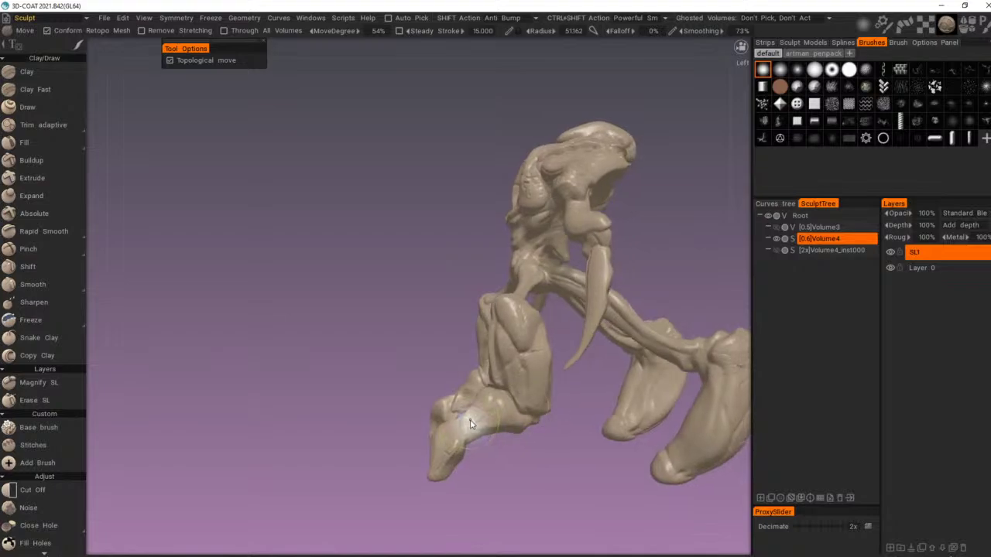
Step: Lengthen the hind shins and round out the thighs with the Move brush, enlarging its radius to about 63
mouse_move(465, 429)
left_mouse_down()
mouse_move(455, 427)
mouse_move(516, 401)
mouse_move(497, 419)
mouse_move(584, 416)
mouse_move(509, 401)
left_mouse_up()
middle_click_drag(510, 401, 514, 434, "alt")
left_click_drag(515, 434, 497, 410, "alt")
right_click_drag(478, 374, 502, 375)
left_click_drag(502, 375, 433, 366, "alt")
mouse_move(511, 422)
left_mouse_down("alt")
mouse_move(530, 428)
mouse_move(514, 423)
mouse_move(512, 411)
mouse_move(509, 423)
left_mouse_up("alt")
right_click_drag(507, 423, 488, 424)
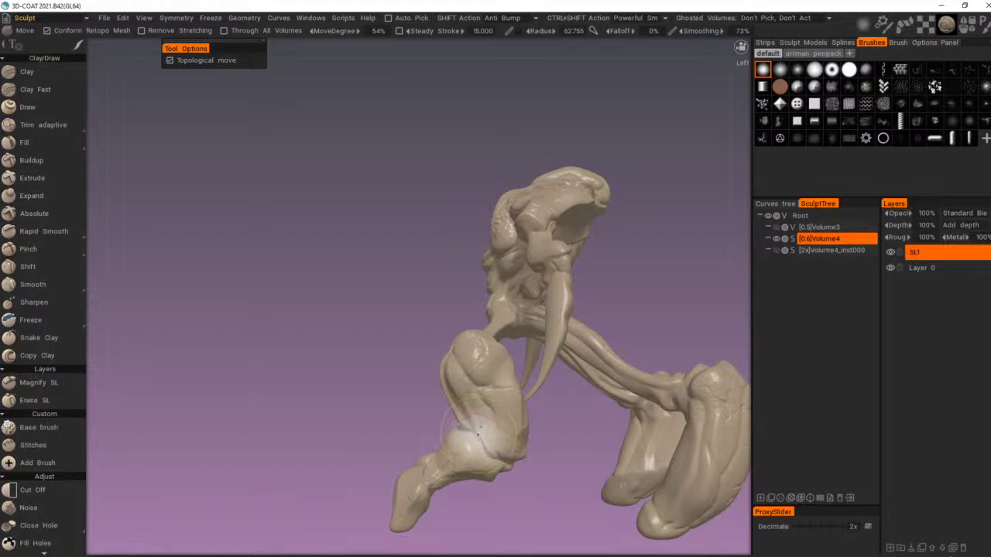
Step: Refine the junction between hind thigh and calf with smaller Move strokes, at radii of about 29 and 19
key("t")
left_click(396, 386)
mouse_move(461, 413)
left_mouse_down("alt")
mouse_move(597, 438)
mouse_move(620, 425)
mouse_move(628, 452)
mouse_move(523, 447)
mouse_move(470, 431)
mouse_move(379, 432)
mouse_move(424, 470)
mouse_move(513, 477)
mouse_move(548, 442)
mouse_move(543, 458)
mouse_move(662, 463)
left_mouse_up("alt")
mouse_move(503, 462)
left_mouse_down("alt")
mouse_move(522, 426)
mouse_move(505, 458)
mouse_move(514, 422)
left_mouse_up("alt")
mouse_move(513, 423)
right_mouse_down("alt")
mouse_move(555, 425)
mouse_move(516, 460)
right_mouse_up("alt")
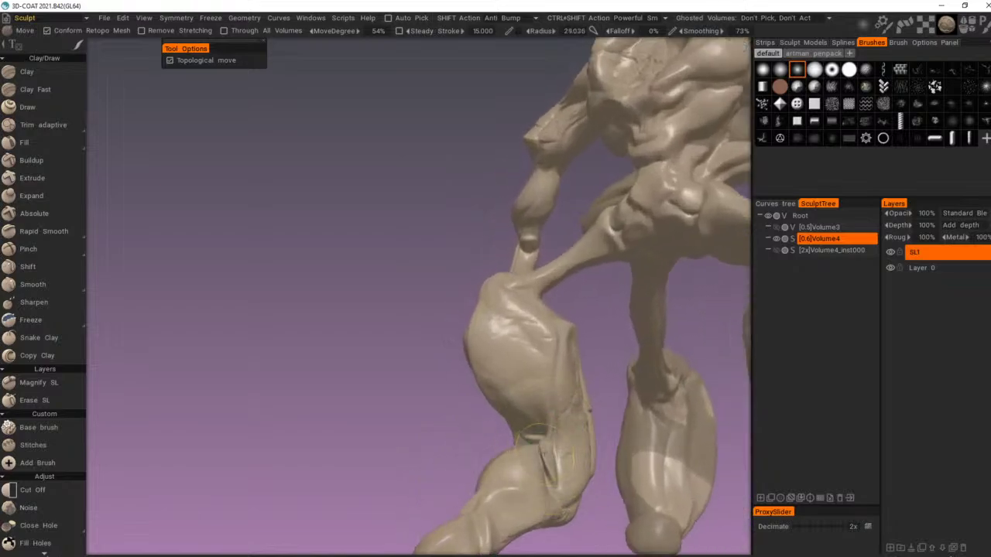
left_click_drag(541, 454, 543, 457)
mouse_move(544, 446)
left_mouse_down("alt")
mouse_move(606, 446)
mouse_move(542, 453)
mouse_move(624, 480)
mouse_move(613, 426)
left_mouse_up("alt")
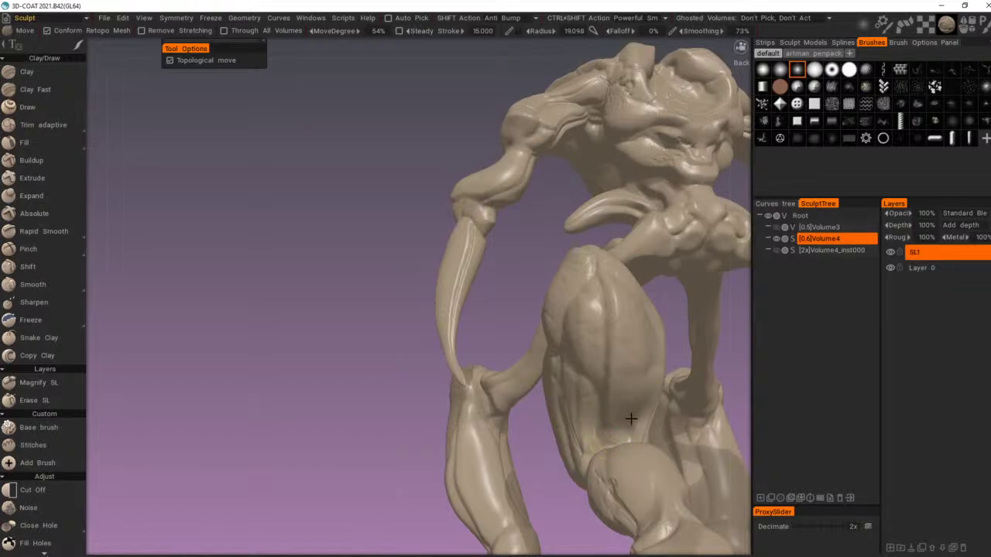
Step: Pull the tops of the hind thighs up toward the hips with the Move brush at a radius of about 36
left_click_drag(631, 419, 708, 408, "alt")
right_click_drag(708, 408, 668, 428, "alt")
left_click_drag(669, 428, 584, 417, "alt")
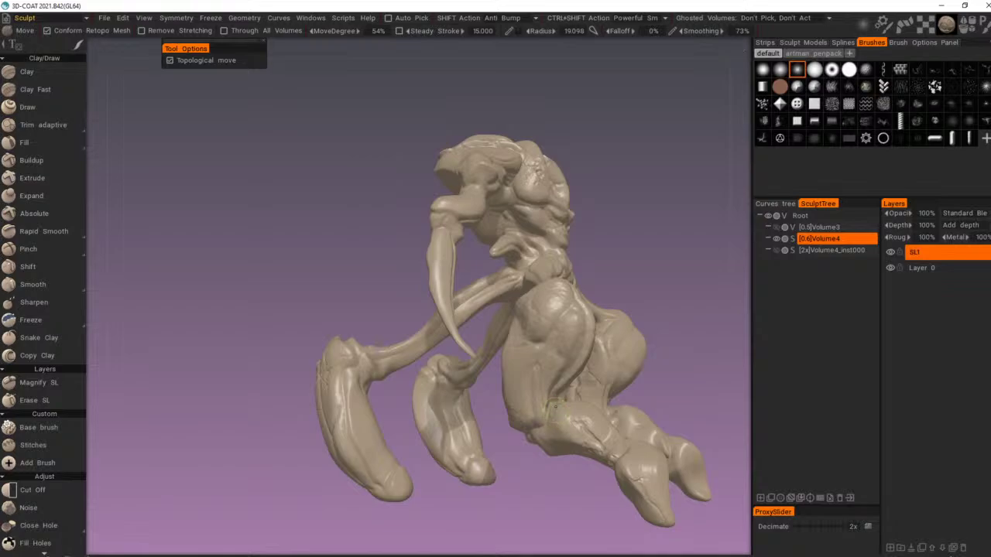
left_click_drag(559, 415, 609, 395, "alt")
right_click_drag(608, 395, 573, 420, "alt")
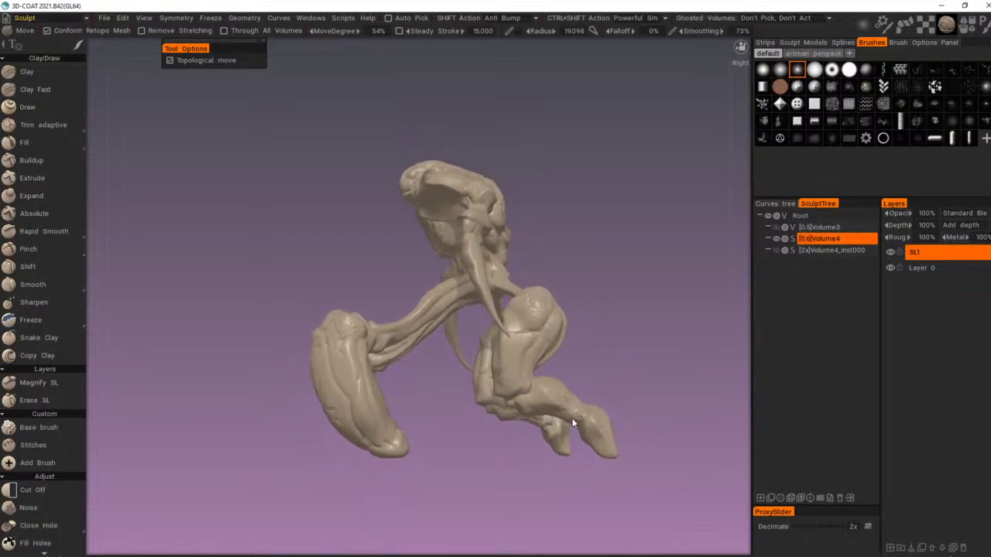
left_click_drag(573, 420, 586, 403, "alt")
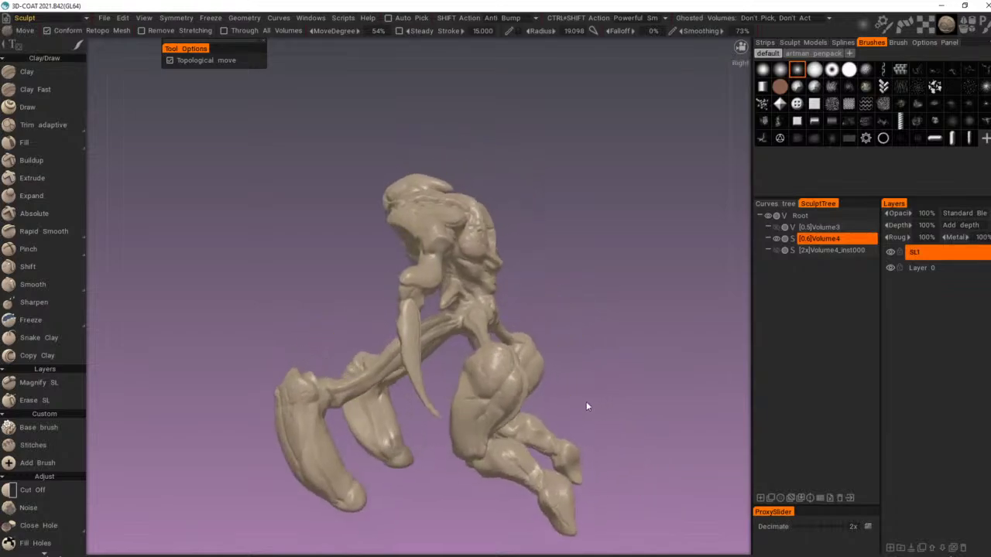
left_click_drag(527, 389, 521, 355, "alt")
right_click_drag(495, 347, 501, 345)
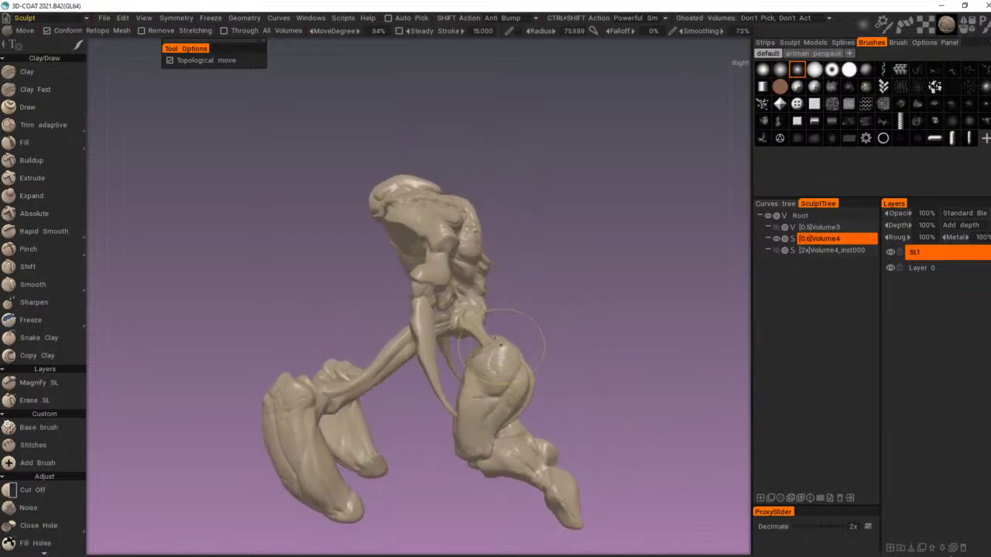
mouse_move(499, 329)
left_mouse_down("alt")
mouse_move(521, 356)
mouse_move(518, 345)
left_mouse_up("alt")
mouse_move(517, 346)
right_mouse_down("alt")
mouse_move(503, 353)
mouse_move(490, 342)
mouse_move(497, 353)
right_mouse_up("alt")
left_click_drag(502, 340, 493, 342)
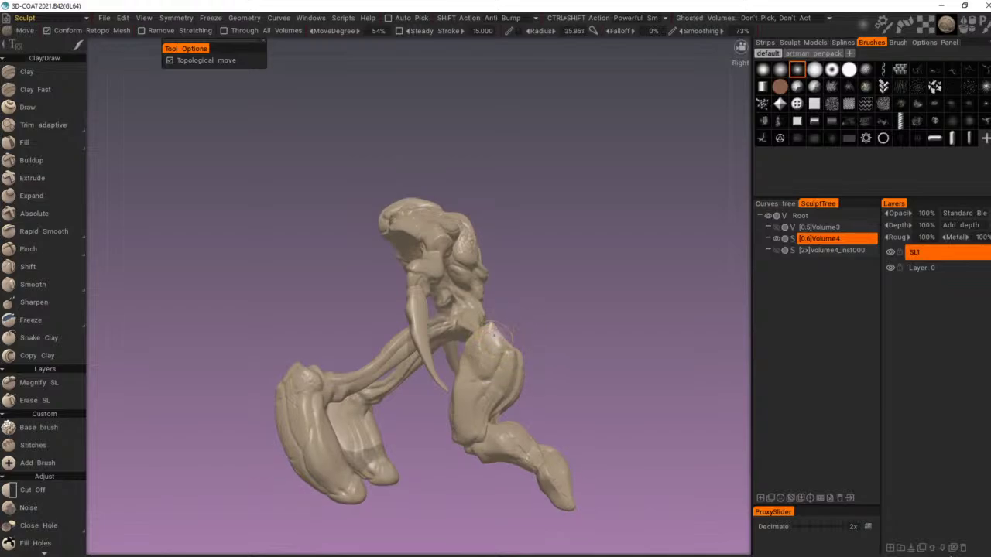
Step: Adjust the overall shape of the legs with broad Move strokes at a radius of about 65
mouse_move(522, 373)
left_mouse_down("alt")
mouse_move(440, 377)
mouse_move(449, 392)
left_mouse_up("alt")
right_click_drag(449, 392, 488, 392, "alt")
left_click_drag(489, 391, 410, 416, "alt")
right_click_drag(409, 417, 419, 417)
mouse_move(394, 426)
left_mouse_down()
mouse_move(407, 420)
mouse_move(398, 410)
left_mouse_up()
mouse_move(413, 425)
left_mouse_down()
mouse_move(424, 433)
mouse_move(506, 412)
mouse_move(496, 411)
mouse_move(482, 443)
mouse_move(483, 415)
mouse_move(519, 418)
left_mouse_up()
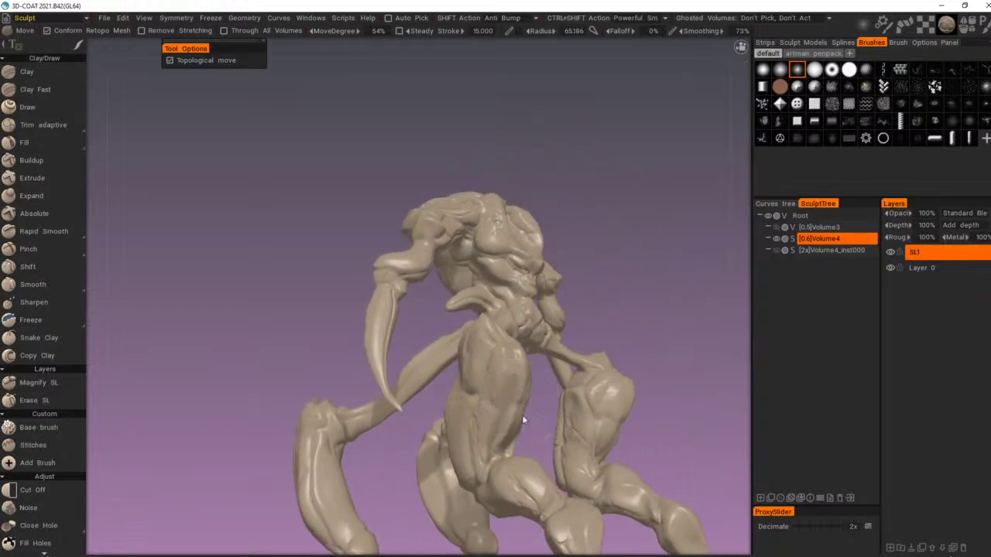
Step: Reshape the inner edges of the large front limbs with the Move brush, using radii of about 75 and 59
mouse_move(518, 412)
left_mouse_down("alt")
mouse_move(559, 423)
mouse_move(525, 434)
left_mouse_up("alt")
right_click_drag(513, 437, 507, 439)
mouse_move(507, 439)
middle_mouse_down()
mouse_move(597, 428)
mouse_move(641, 446)
mouse_move(589, 439)
mouse_move(643, 433)
mouse_move(523, 408)
middle_mouse_up()
mouse_move(523, 408)
left_mouse_down("alt")
mouse_move(544, 423)
mouse_move(484, 411)
left_mouse_up("alt")
right_click_drag(484, 412, 493, 434)
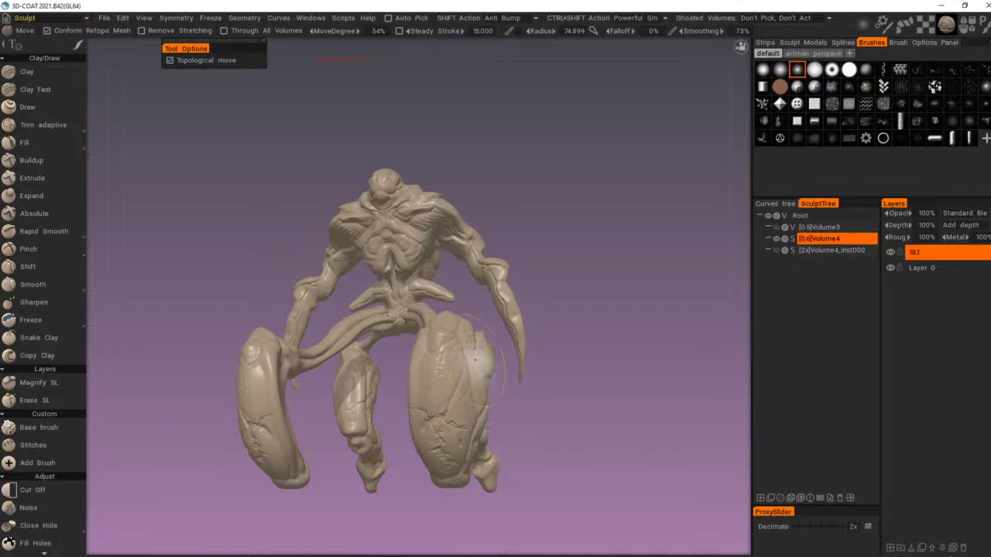
left_click_drag(481, 358, 517, 356, "alt")
left_click_drag(456, 376, 448, 384)
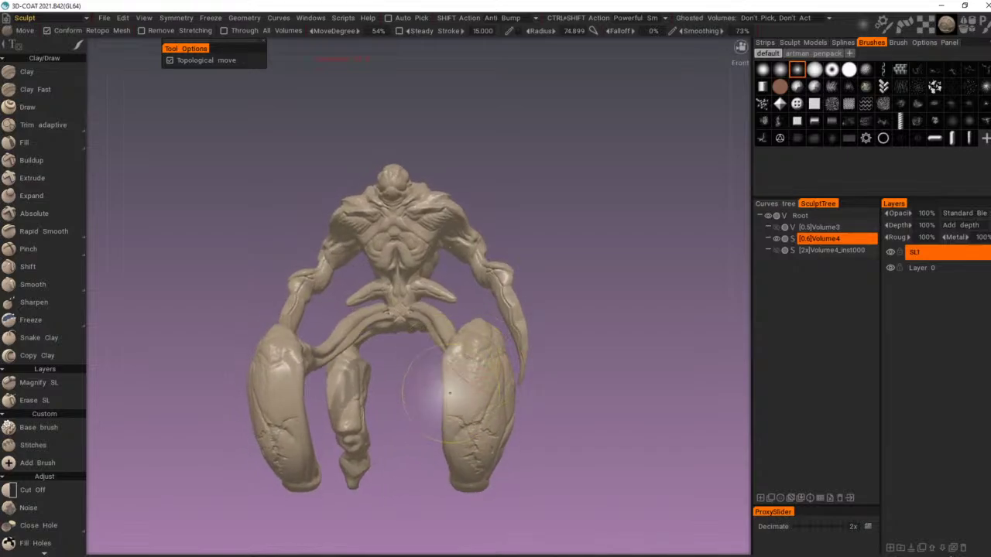
right_click_drag(451, 393, 446, 384)
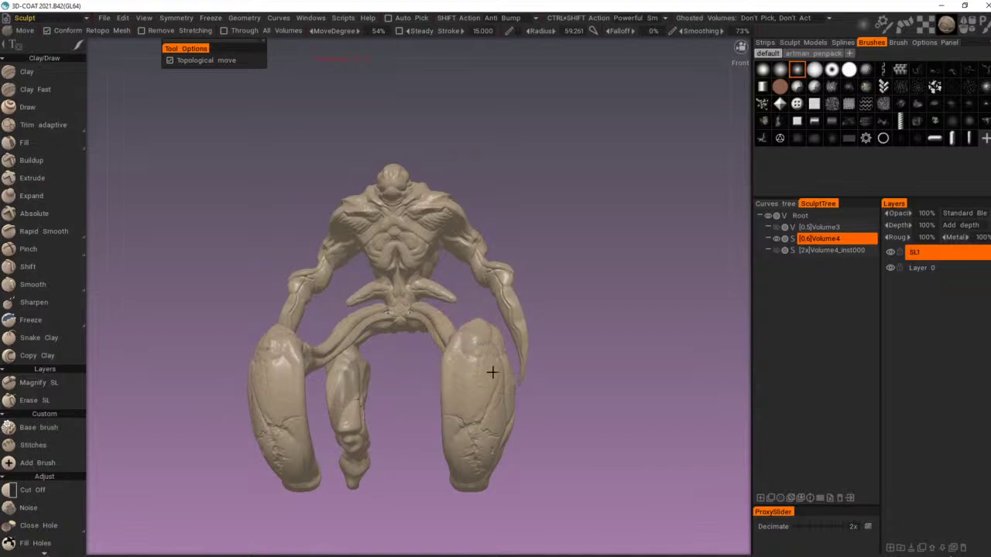
Step: Form the lower ends of the large front limbs into curved tips with the Move brush at a radius of about 38
left_click_drag(493, 372, 490, 353, "alt")
mouse_move(479, 463)
left_mouse_down("alt")
mouse_move(483, 435)
mouse_move(363, 479)
mouse_move(388, 493)
mouse_move(469, 471)
mouse_move(566, 463)
left_mouse_up("alt")
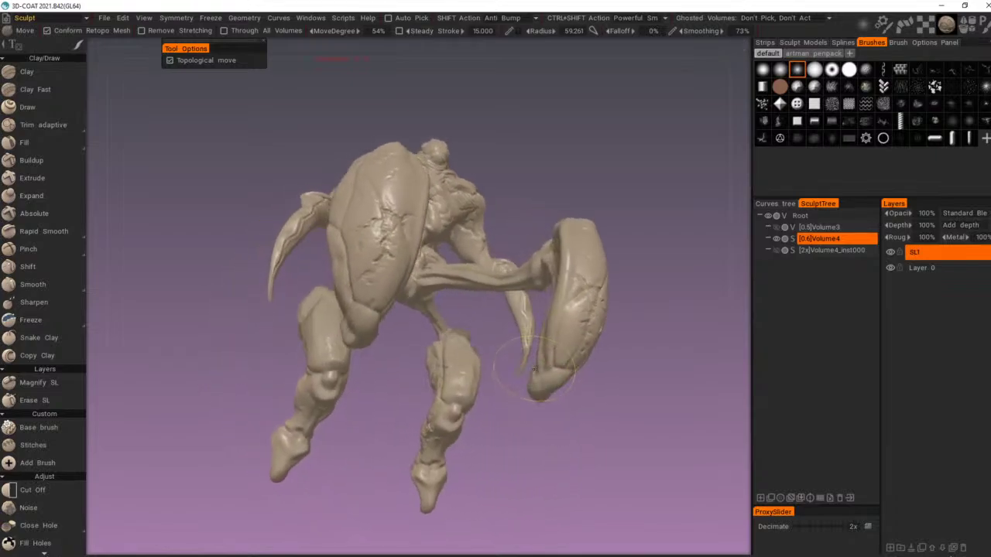
mouse_move(540, 379)
middle_mouse_down()
mouse_move(626, 433)
mouse_move(590, 490)
mouse_move(576, 480)
middle_mouse_up()
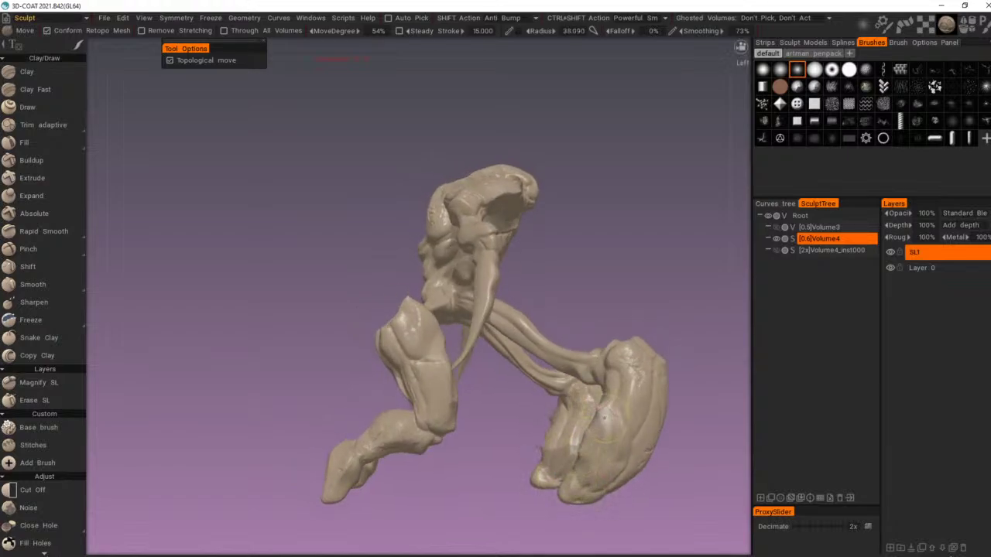
middle_click_drag(621, 394, 596, 401)
right_click_drag(596, 401, 574, 463)
middle_click_drag(573, 462, 471, 411)
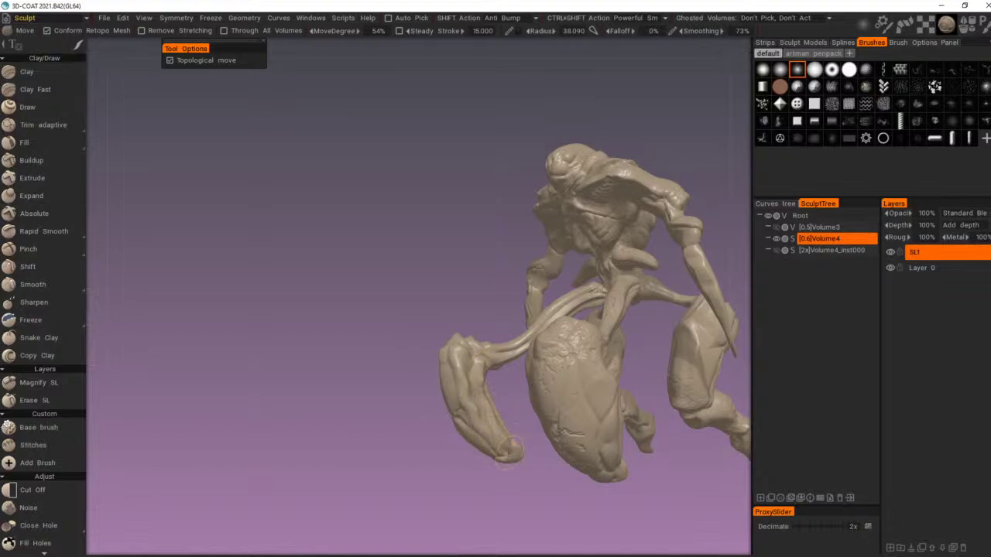
mouse_move(522, 461)
left_mouse_down()
mouse_move(524, 429)
mouse_move(520, 445)
left_mouse_up()
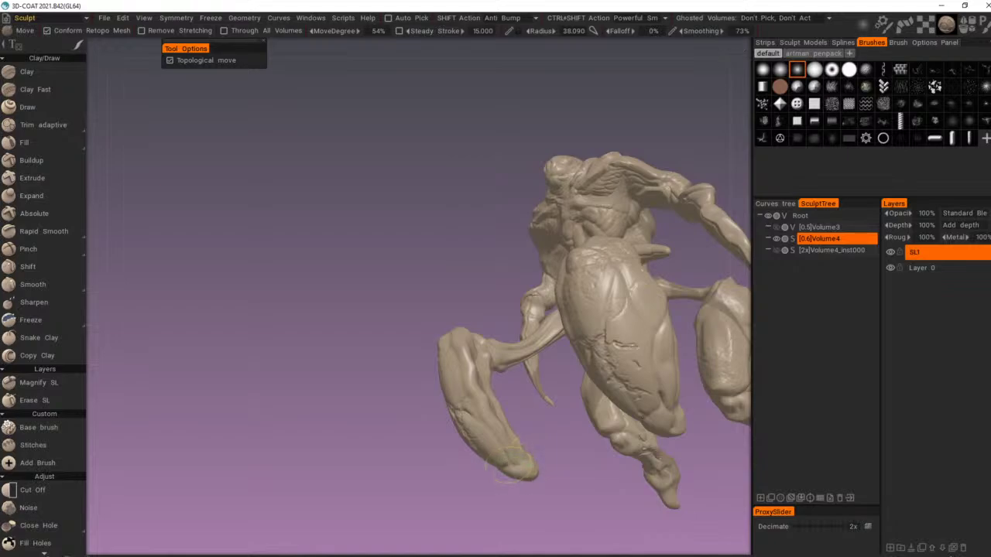
middle_click_drag(569, 463, 521, 437)
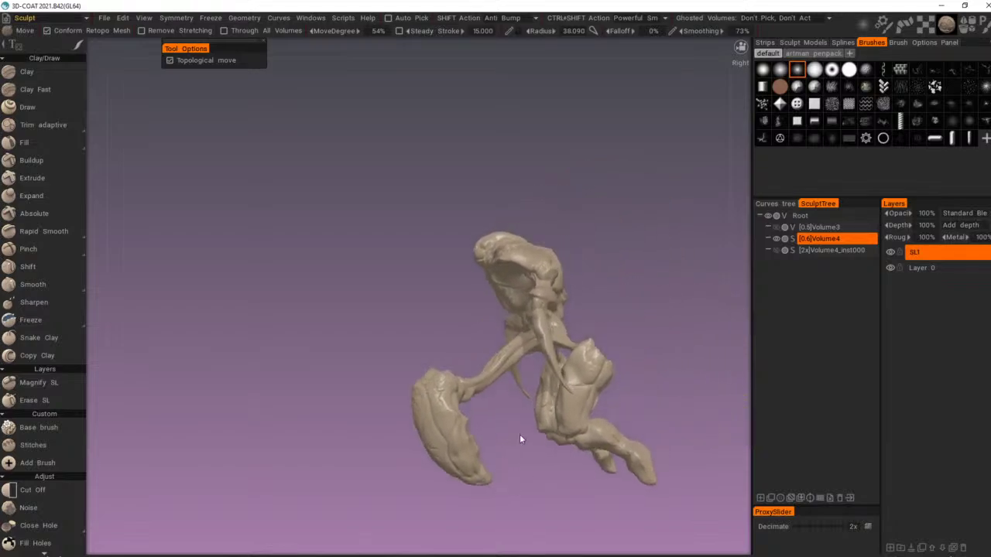
Step: Reshape the narrow upper segments of the large front limbs with the Move brush, using radii of about 61 and 46
right_click_drag(521, 438, 657, 391)
middle_click_drag(657, 392, 593, 418)
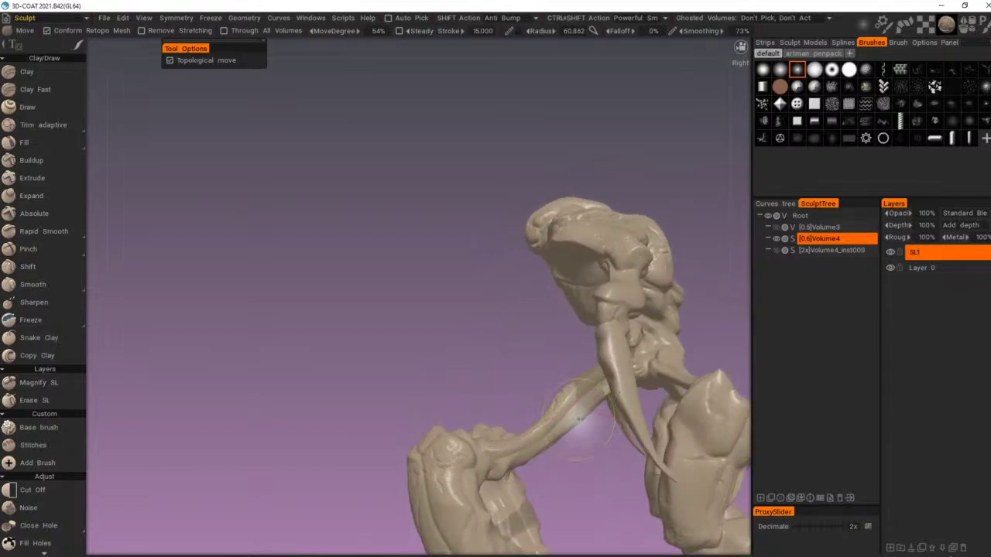
mouse_move(582, 420)
left_mouse_down()
mouse_move(592, 413)
mouse_move(563, 426)
mouse_move(630, 422)
mouse_move(610, 398)
mouse_move(568, 434)
left_mouse_up()
right_click_drag(568, 428, 575, 429)
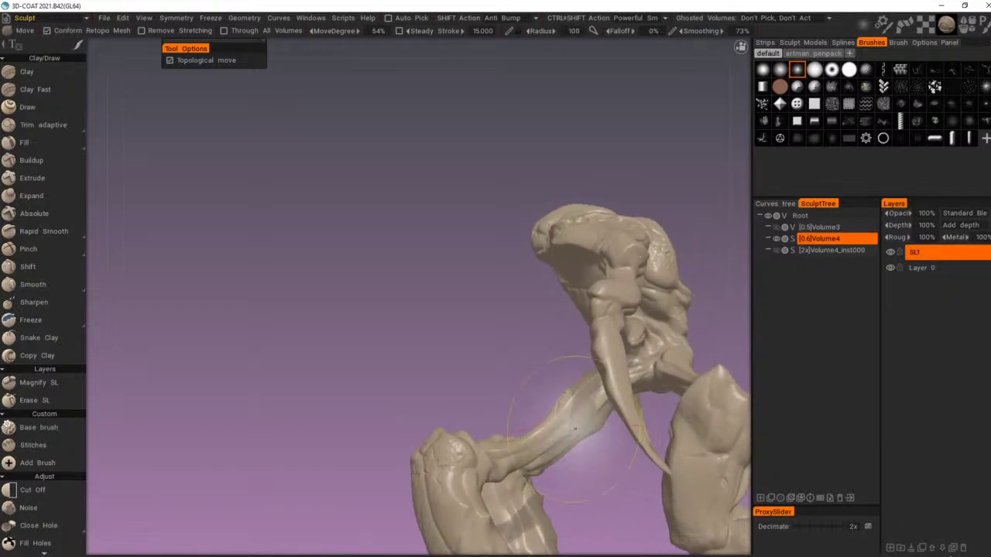
mouse_move(575, 429)
left_mouse_down()
mouse_move(583, 444)
mouse_move(610, 449)
left_mouse_up()
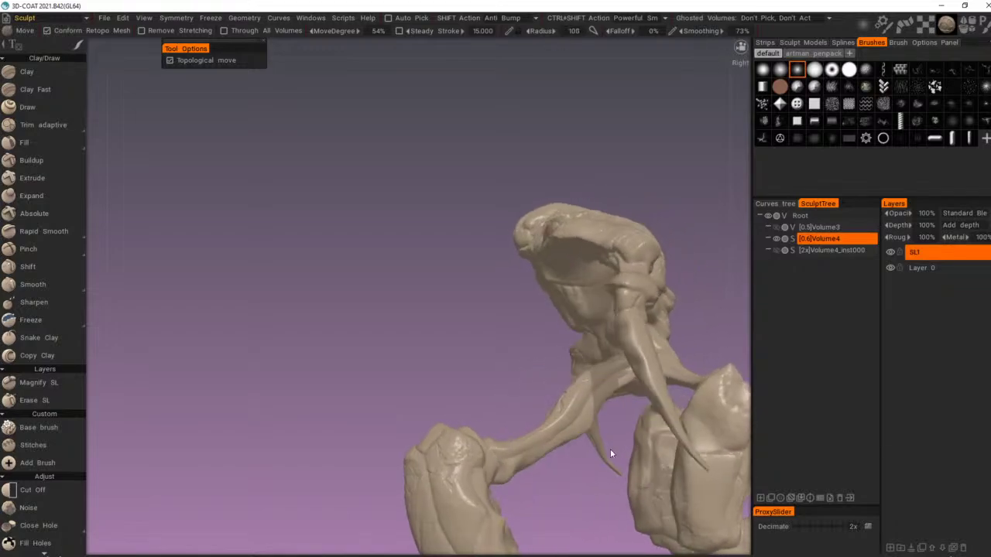
right_click_drag(536, 460, 517, 463)
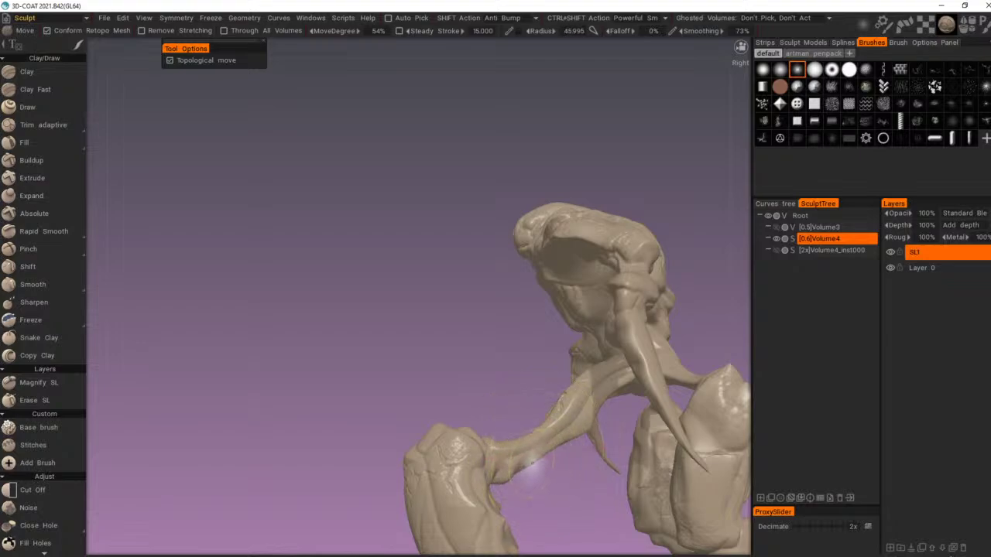
left_click_drag(532, 468, 533, 462, "alt")
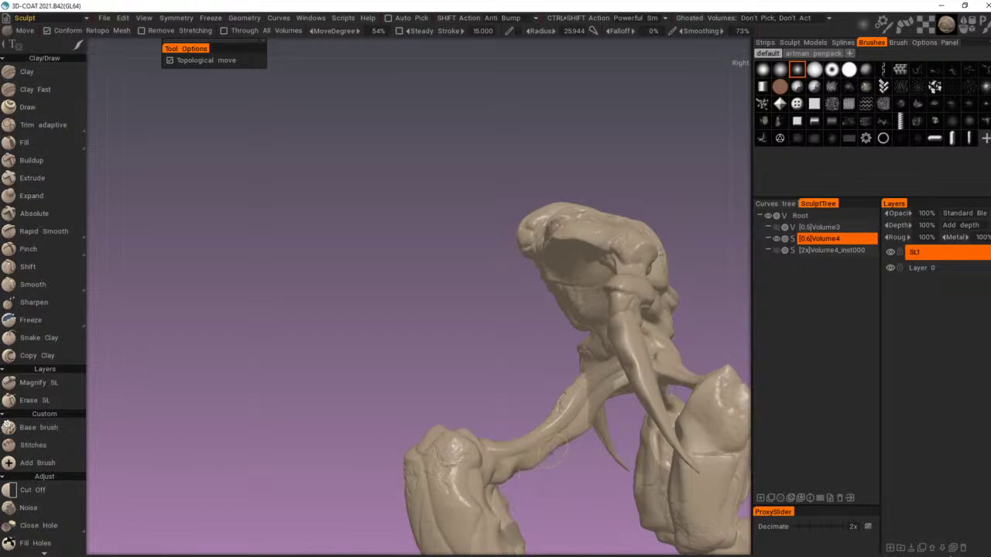
Step: Broadly adjust the front limbs where they join the pelvis with the Move brush at radii of about 85 and 107
mouse_move(555, 454)
middle_mouse_down()
mouse_move(641, 441)
mouse_move(524, 447)
mouse_move(673, 449)
mouse_move(675, 394)
mouse_move(613, 412)
mouse_move(595, 431)
mouse_move(617, 410)
mouse_move(546, 403)
mouse_move(520, 413)
middle_mouse_up()
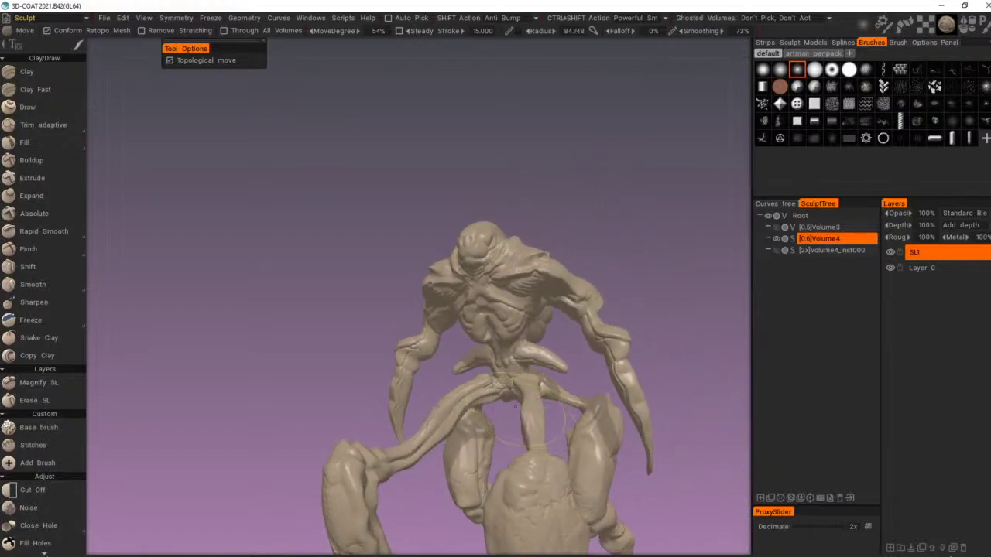
mouse_move(582, 427)
middle_mouse_down()
mouse_move(524, 416)
mouse_move(509, 435)
middle_mouse_up()
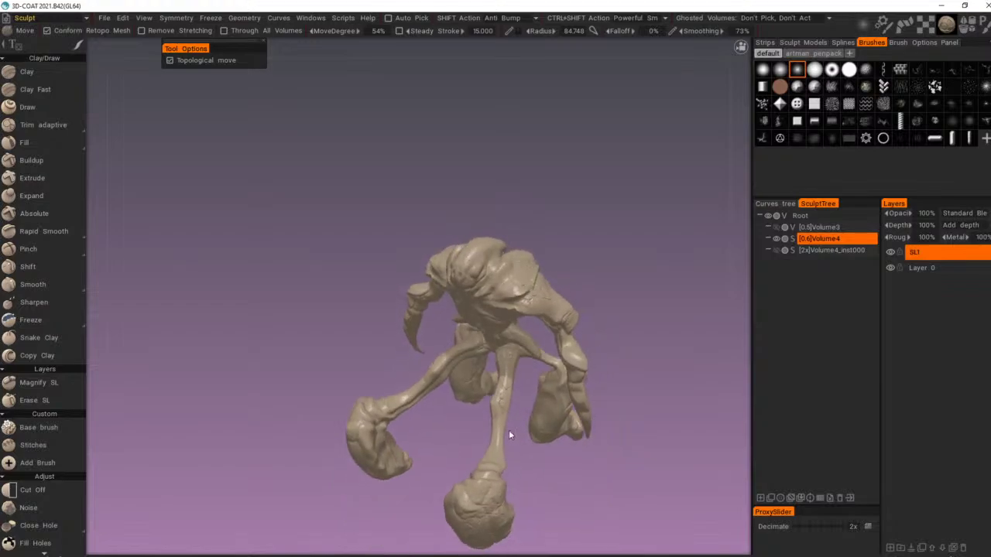
mouse_move(507, 399)
middle_mouse_down()
mouse_move(540, 405)
mouse_move(481, 414)
mouse_move(590, 403)
mouse_move(527, 409)
middle_mouse_up()
right_click_drag(507, 412, 533, 409)
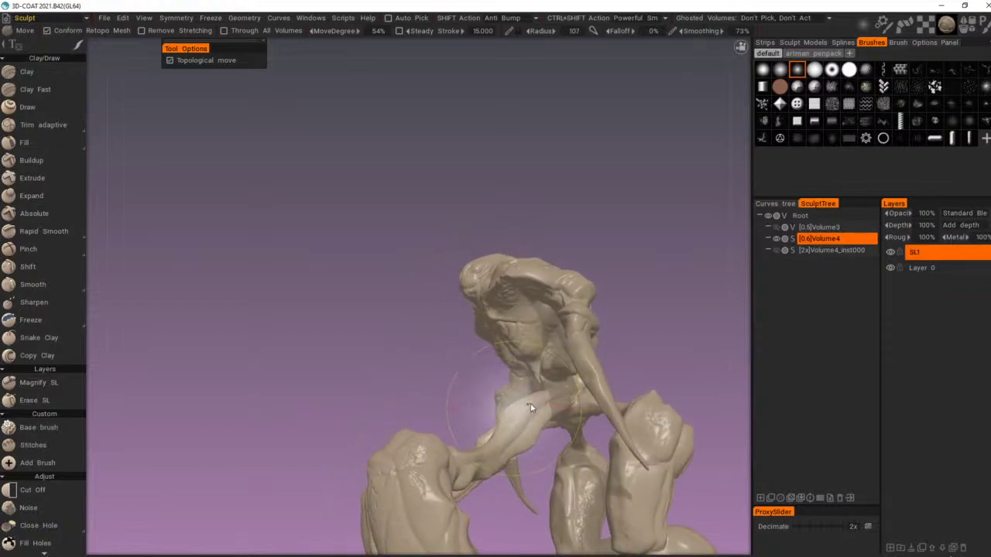
mouse_move(522, 400)
middle_mouse_down()
mouse_move(498, 441)
mouse_move(589, 391)
mouse_move(530, 431)
middle_mouse_up()
Step: Refine the thin connections between the hind thighs and the hips with the Move brush at radii of about 27 and 31
mouse_move(530, 430)
right_mouse_down("alt")
mouse_move(517, 405)
mouse_move(520, 432)
mouse_move(453, 458)
right_mouse_up("alt")
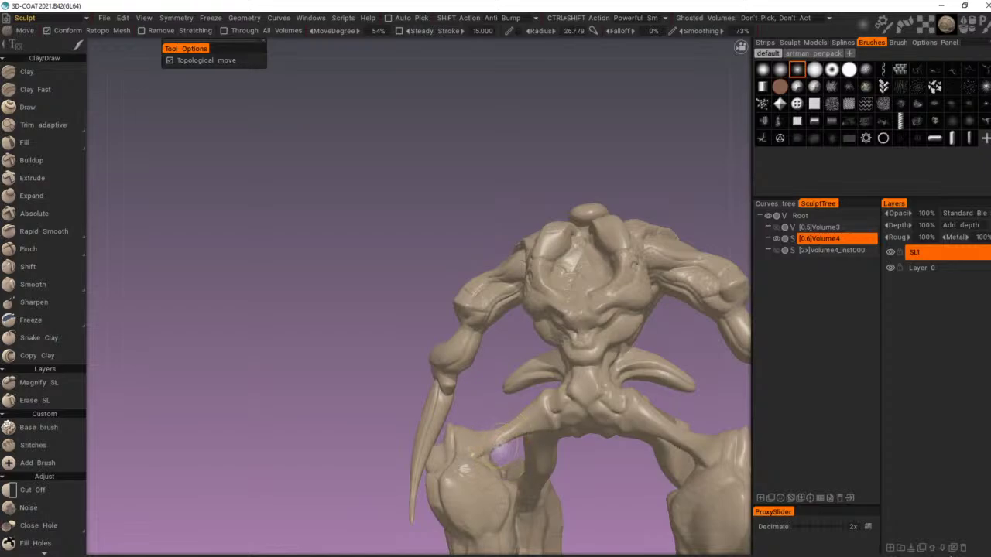
mouse_move(507, 442)
left_mouse_down()
mouse_move(504, 460)
mouse_move(511, 436)
left_mouse_up()
right_click_drag(507, 435, 465, 439)
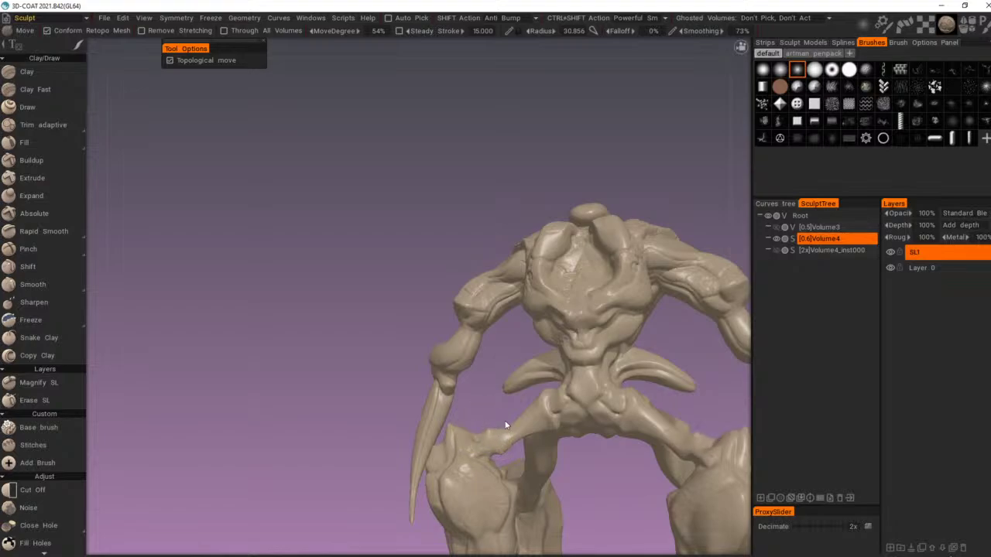
left_click_drag(555, 443, 547, 431, "alt")
Step: Reshape the underside of the pelvis between the leg joints with the Move brush at a radius of about 51
right_click_drag(530, 427, 557, 425)
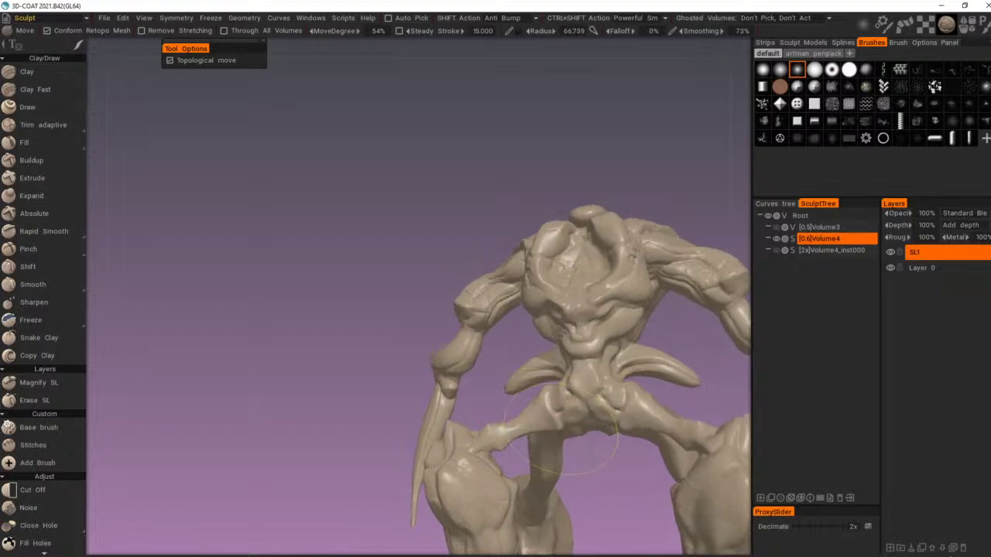
mouse_move(586, 444)
left_mouse_down("alt")
mouse_move(609, 401)
mouse_move(539, 405)
mouse_move(682, 394)
mouse_move(673, 332)
mouse_move(641, 367)
mouse_move(624, 366)
left_mouse_up("alt")
right_click_drag(619, 363, 606, 357)
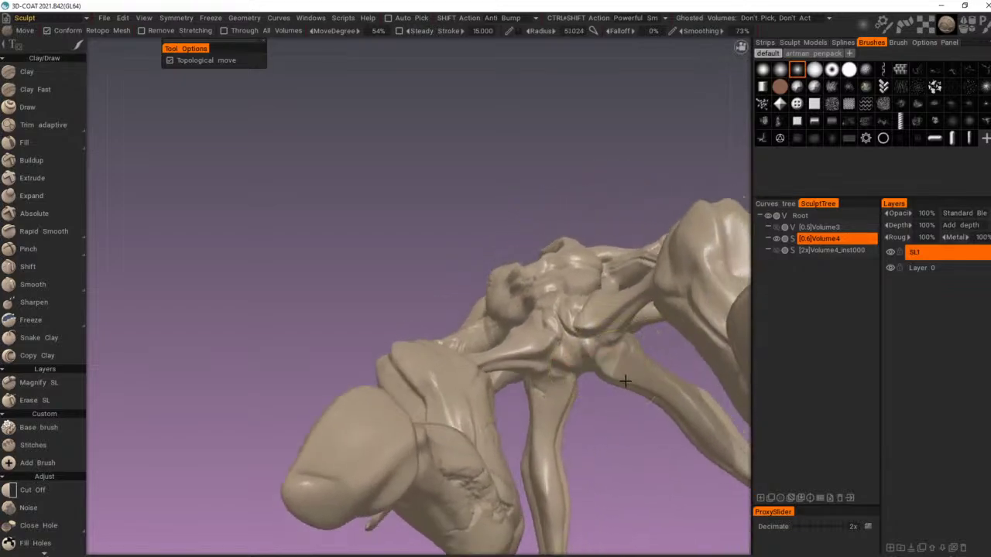
middle_click_drag(624, 381, 448, 371)
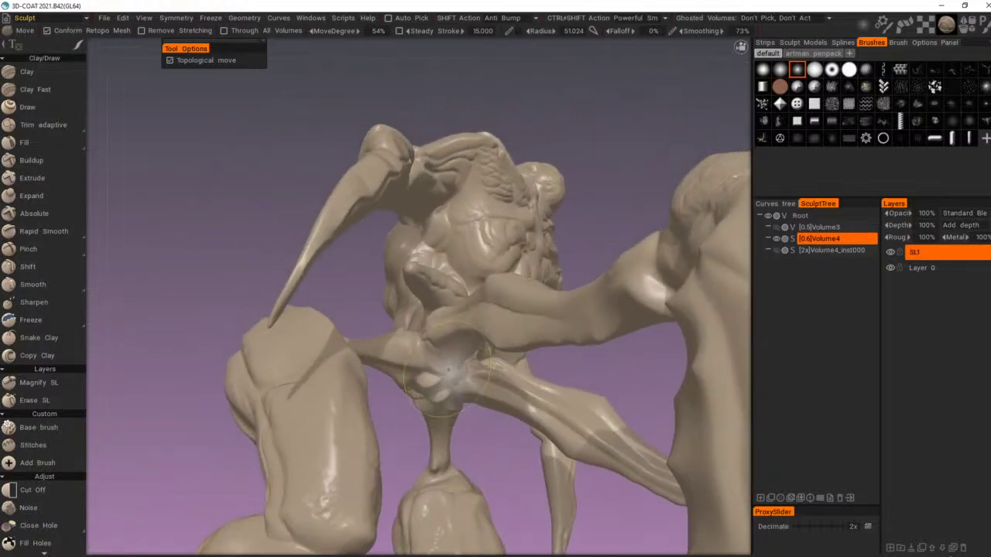
mouse_move(441, 369)
left_mouse_down()
mouse_move(441, 400)
mouse_move(425, 349)
mouse_move(423, 360)
left_mouse_up()
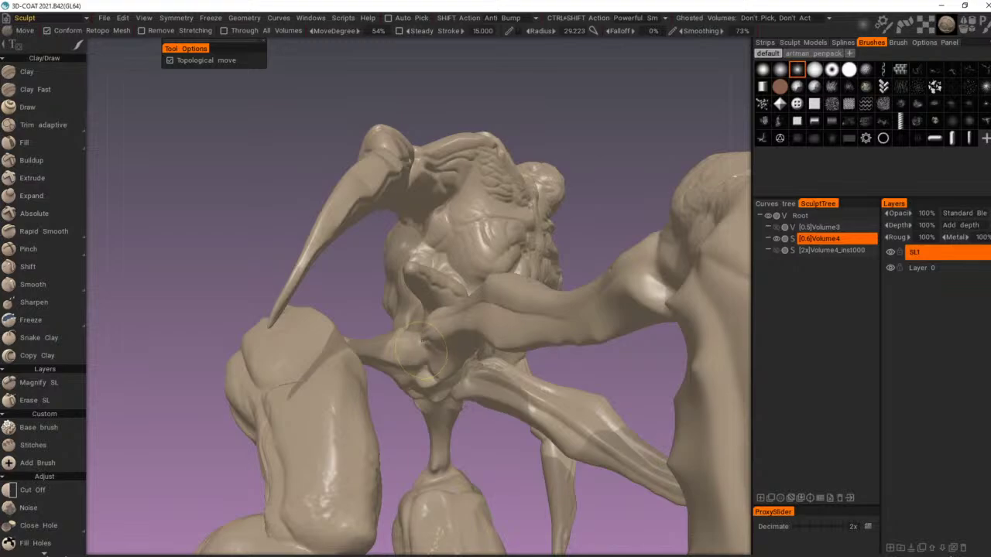
Step: Pull the upper edges of the waist spikes into raised points with the Move brush at radii of about 29 and 18
left_click_drag(483, 374, 435, 465, "alt")
scroll(397, 458, "down", 3)
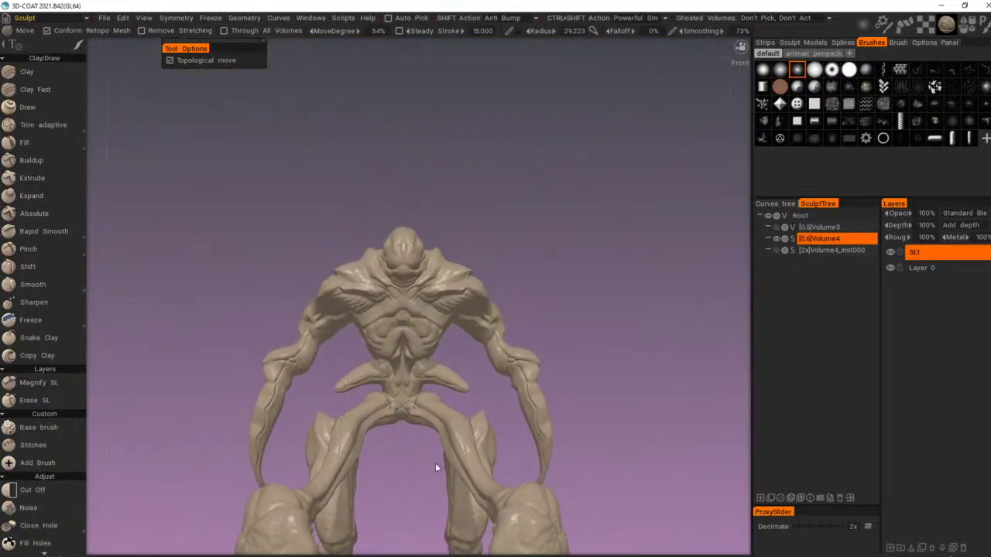
scroll(527, 423, "up", 2)
left_click_drag(527, 422, 515, 438, "alt")
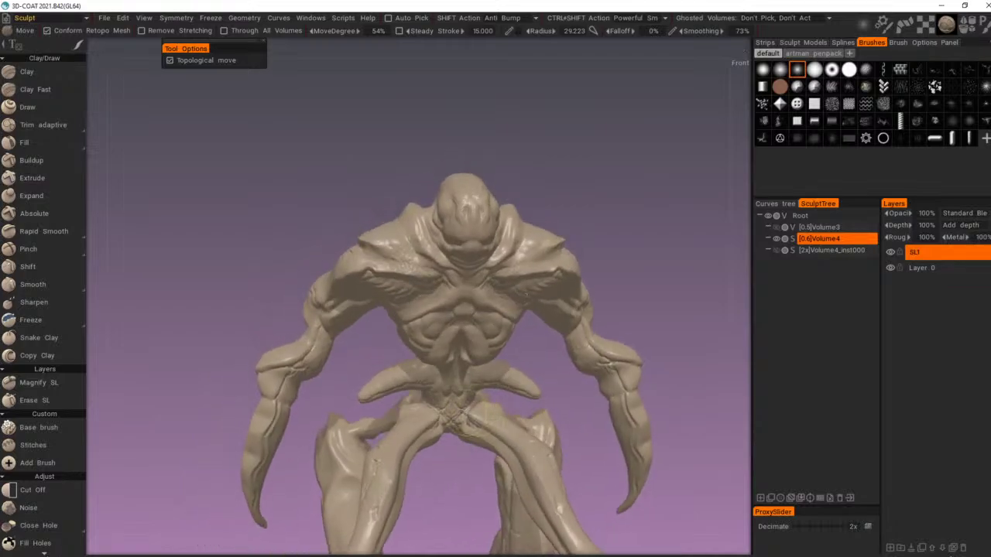
mouse_move(465, 418)
left_mouse_down("alt")
mouse_move(534, 399)
mouse_move(511, 419)
left_mouse_up("alt")
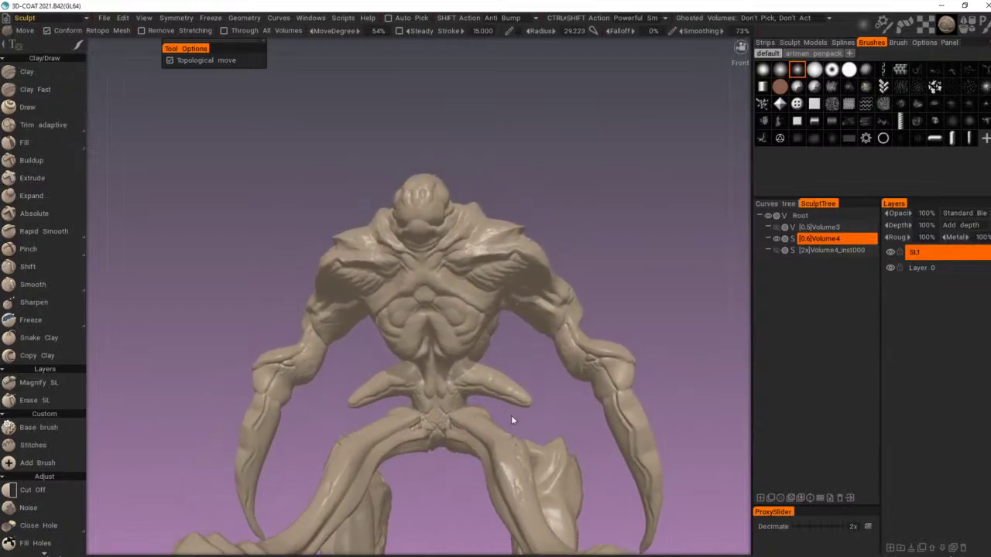
mouse_move(511, 421)
middle_mouse_down()
mouse_move(540, 415)
mouse_move(471, 400)
middle_mouse_up()
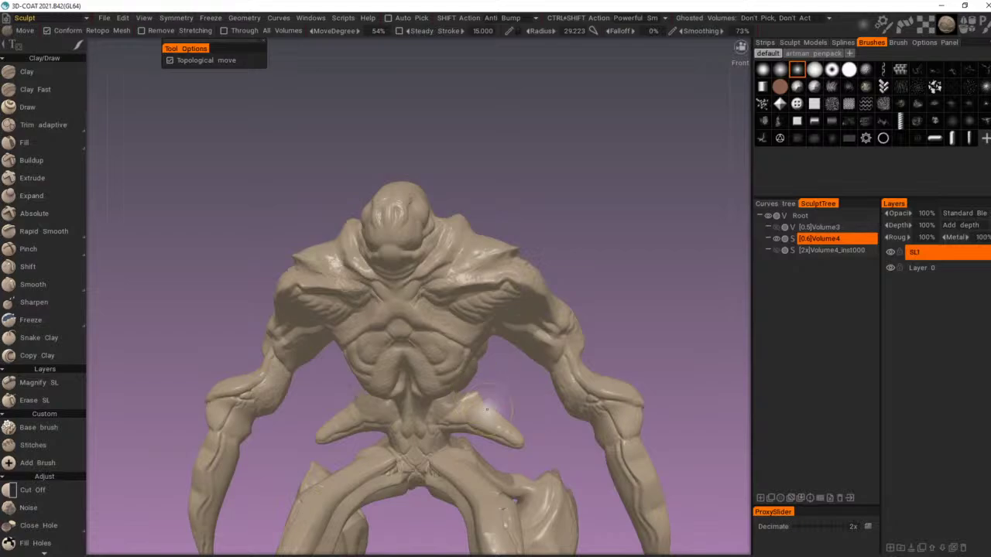
scroll(507, 412, "down", 1)
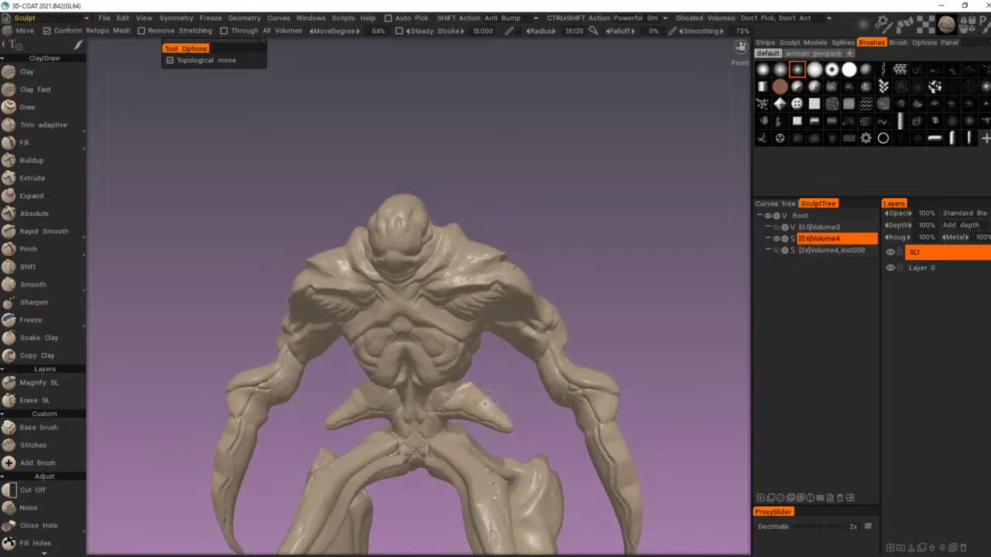
left_click_drag(523, 397, 538, 382, "alt")
right_click_drag(538, 382, 462, 430, "alt")
left_click_drag(461, 430, 540, 411, "alt")
right_click_drag(541, 410, 634, 380, "alt")
left_click_drag(634, 380, 586, 359, "alt")
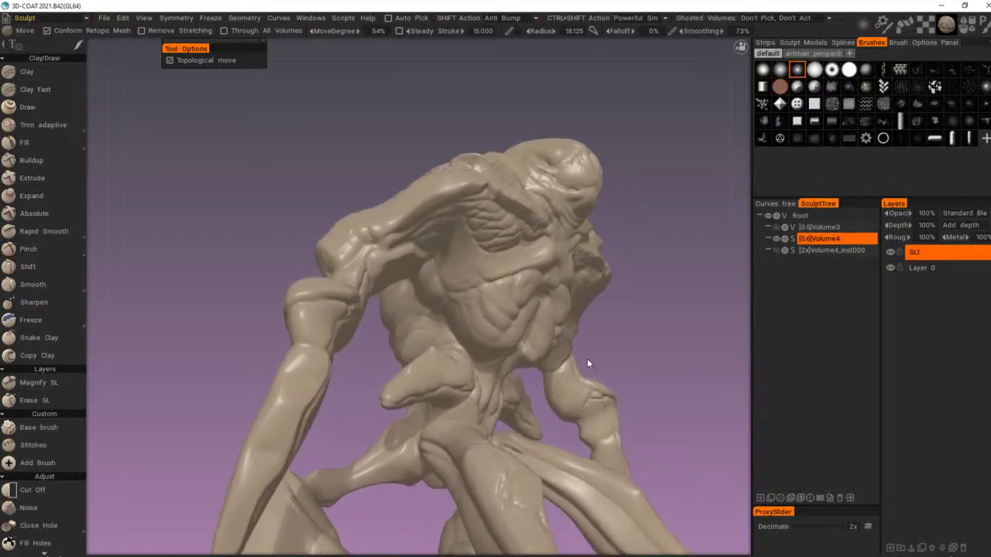
Step: Pull the outer ends of the chest ribs into small points with the Move brush, using radii of about 13 and 21
mouse_move(482, 365)
left_mouse_down("alt")
mouse_move(472, 355)
mouse_move(467, 411)
mouse_move(489, 415)
mouse_move(477, 408)
mouse_move(461, 431)
mouse_move(469, 436)
mouse_move(455, 380)
left_mouse_up("alt")
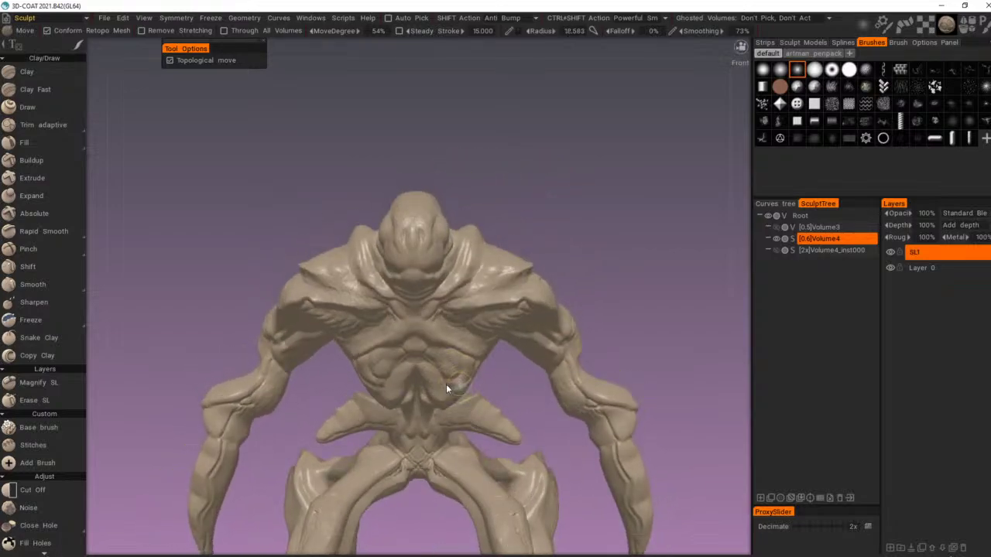
mouse_move(457, 398)
middle_mouse_down()
mouse_move(443, 356)
mouse_move(458, 402)
middle_mouse_up()
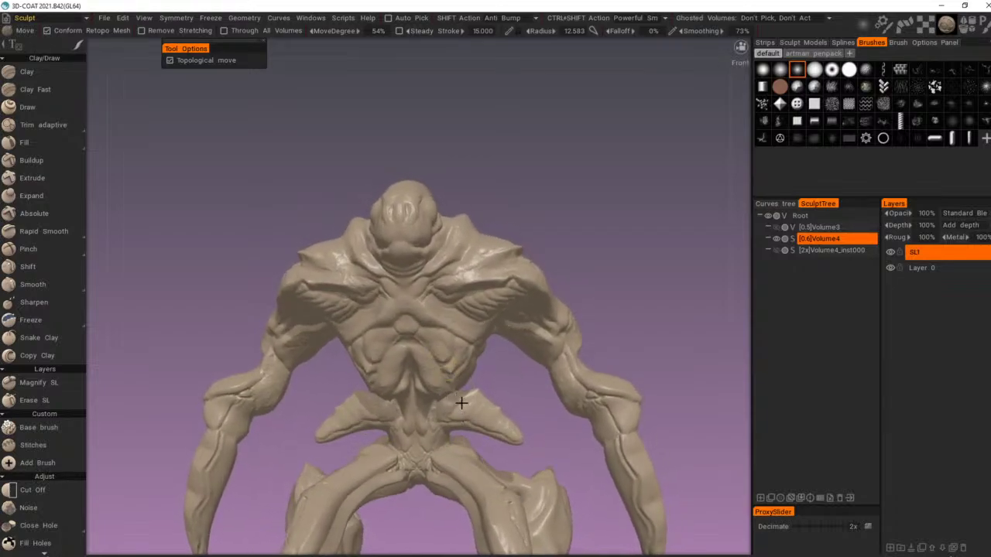
right_click_drag(461, 403, 384, 451, "alt")
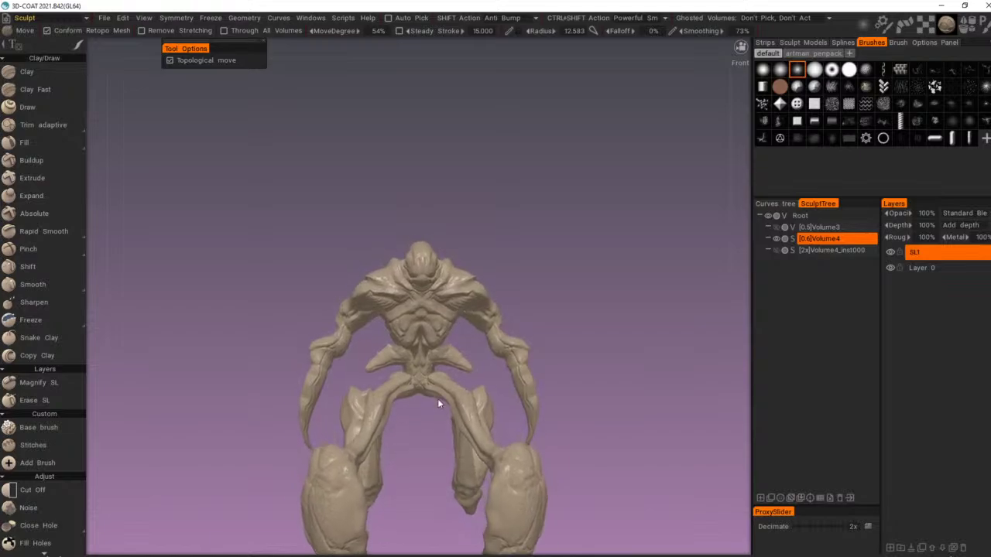
right_click_drag(438, 399, 600, 370, "alt")
left_click_drag(599, 370, 544, 357, "alt")
left_click_drag(497, 381, 465, 393, "alt")
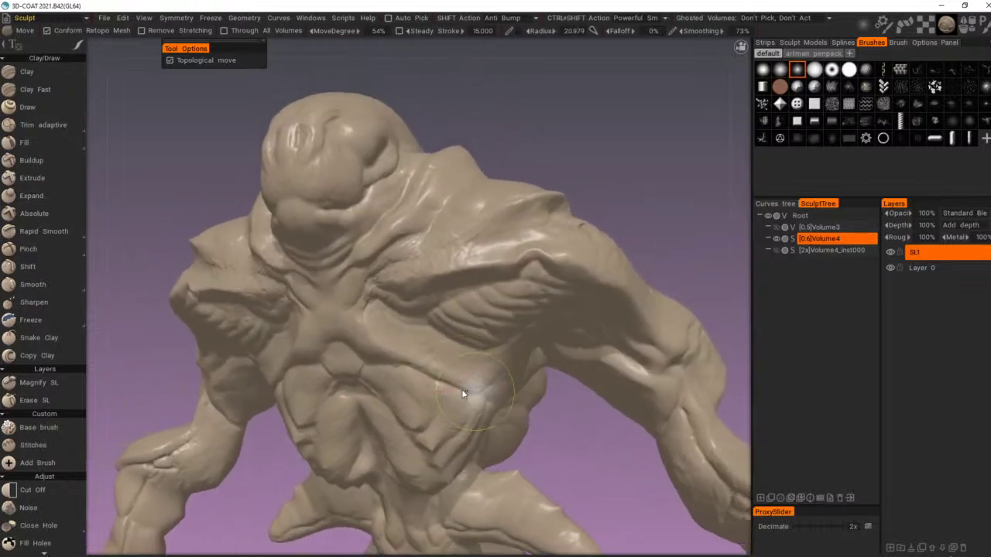
right_click_drag(464, 394, 447, 385)
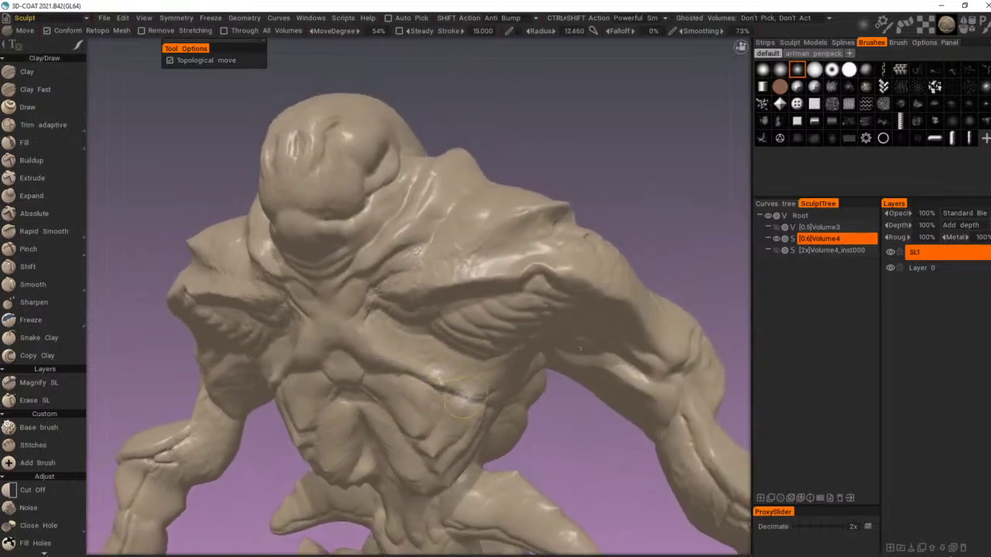
Step: Sharpen the outer edges of the shoulder plates with the Move brush at a radius of about 13
right_click_drag(493, 412, 456, 433, "alt")
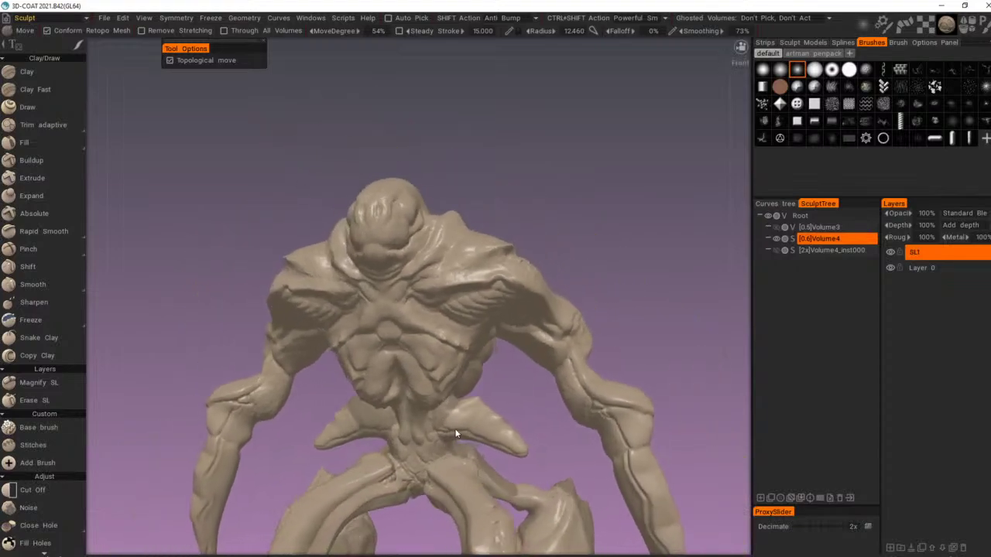
left_click_drag(456, 433, 443, 422, "alt")
right_click_drag(443, 423, 417, 418, "alt")
right_click_drag(459, 365, 564, 361, "alt")
left_click_drag(564, 361, 555, 373, "alt")
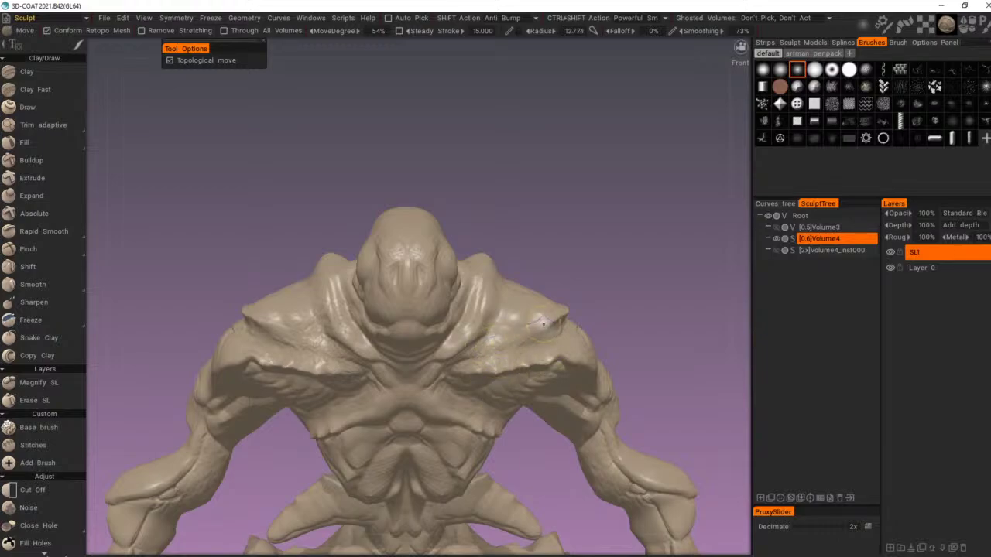
Step: Draw the ridges beside the neck into points with the Move brush at radii of about 9.5 and 15
left_click_drag(569, 317, 581, 318, "alt")
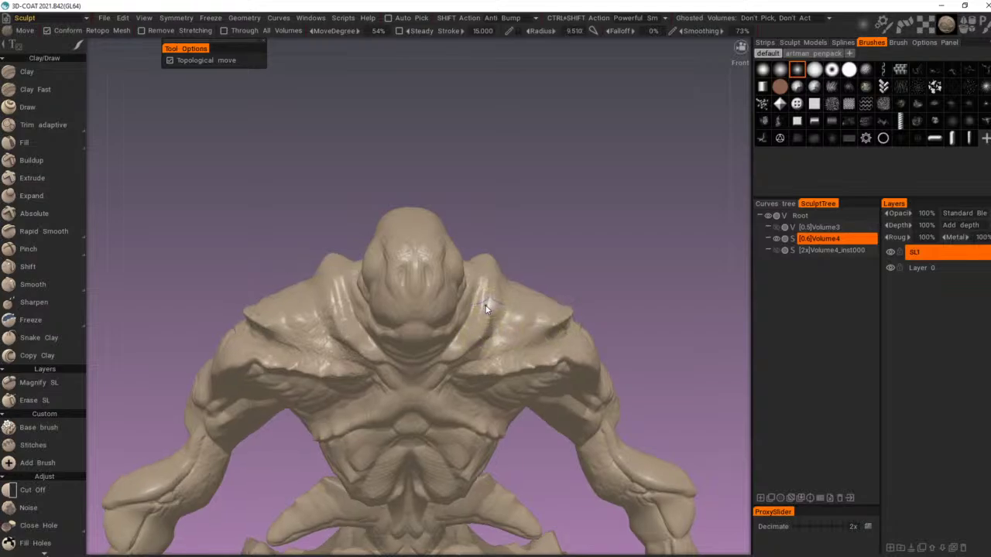
left_click_drag(499, 281, 474, 244, "alt")
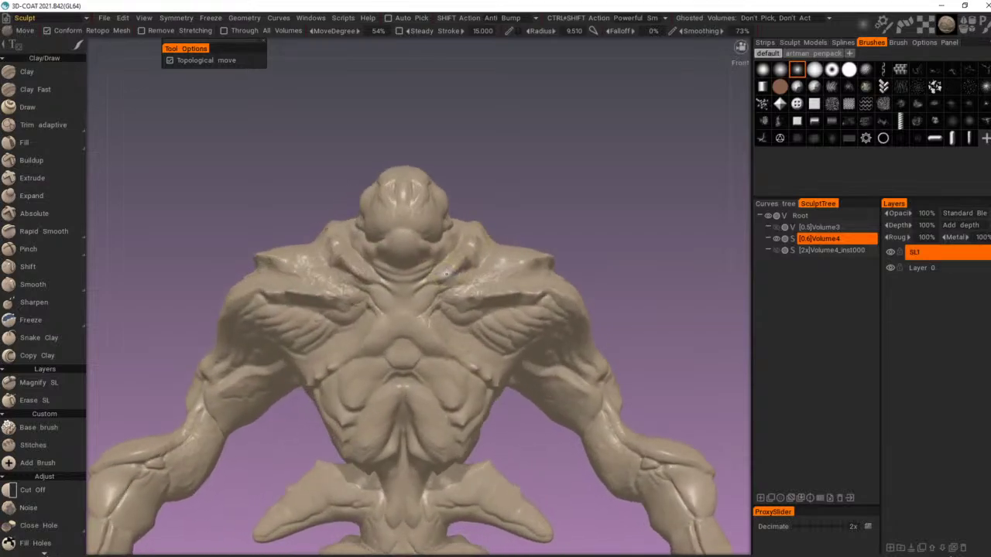
middle_click_drag(446, 273, 449, 324)
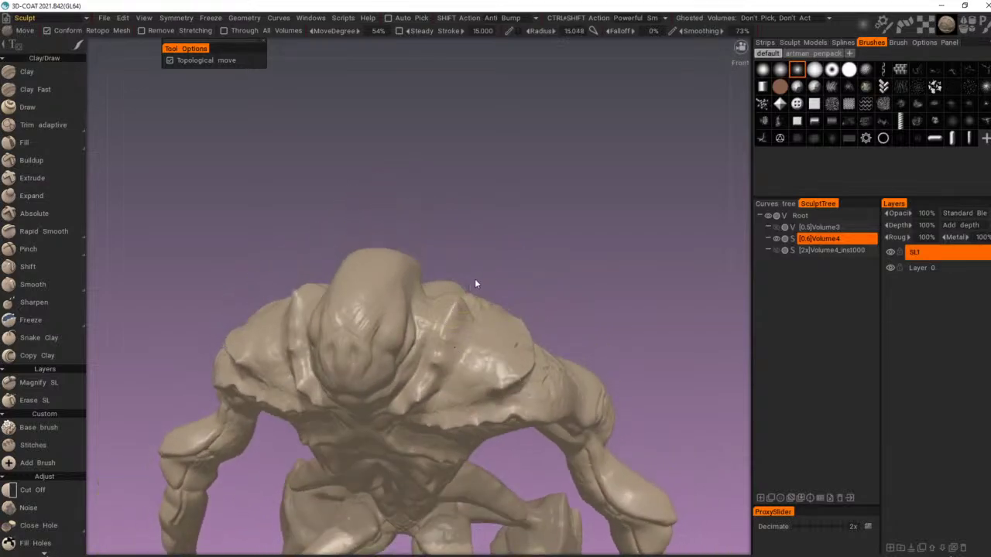
Step: Push the inner sides of the hind legs outward from the back view with the Move brush at a radius of about 210
mouse_move(475, 284)
middle_mouse_down()
mouse_move(444, 334)
mouse_move(465, 365)
mouse_move(441, 298)
mouse_move(461, 278)
mouse_move(459, 293)
mouse_move(470, 291)
mouse_move(500, 261)
mouse_move(473, 227)
mouse_move(570, 210)
mouse_move(493, 286)
mouse_move(457, 287)
mouse_move(465, 382)
mouse_move(436, 485)
mouse_move(491, 380)
mouse_move(558, 390)
mouse_move(602, 380)
mouse_move(606, 398)
mouse_move(594, 414)
middle_mouse_up()
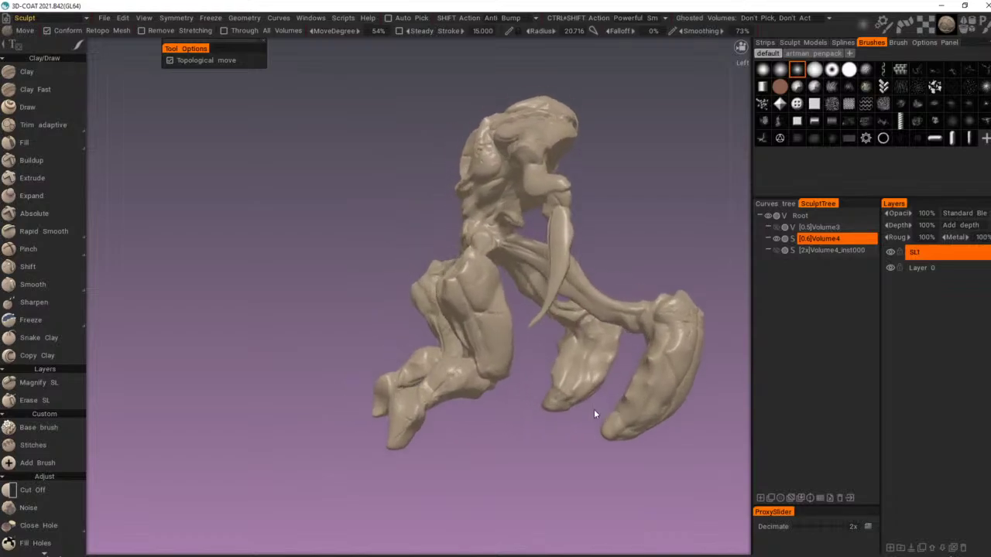
scroll(594, 415, "up", 3)
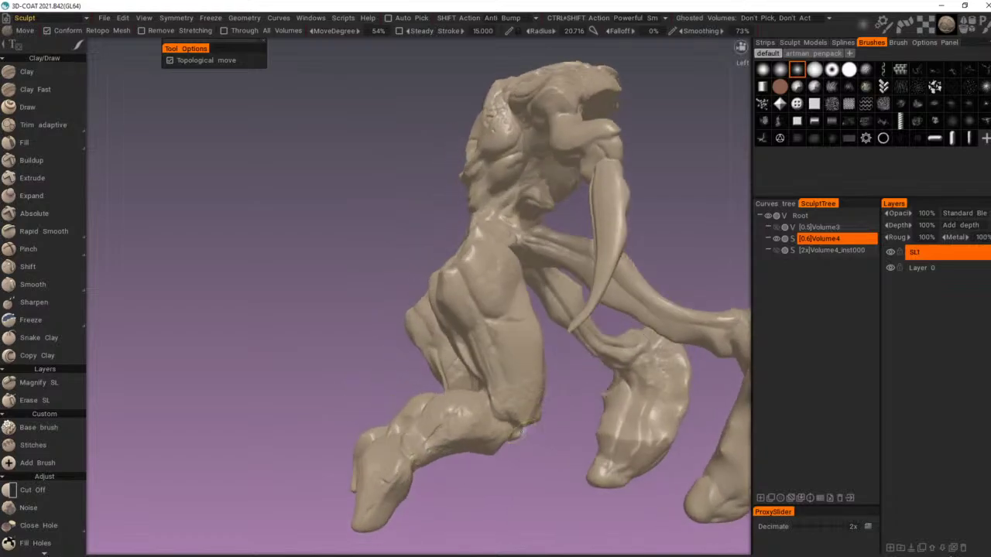
middle_click_drag(559, 451, 490, 431)
scroll(464, 435, "down", 5)
mouse_move(392, 448)
middle_mouse_down()
mouse_move(502, 494)
mouse_move(439, 483)
mouse_move(426, 494)
mouse_move(409, 473)
middle_mouse_up()
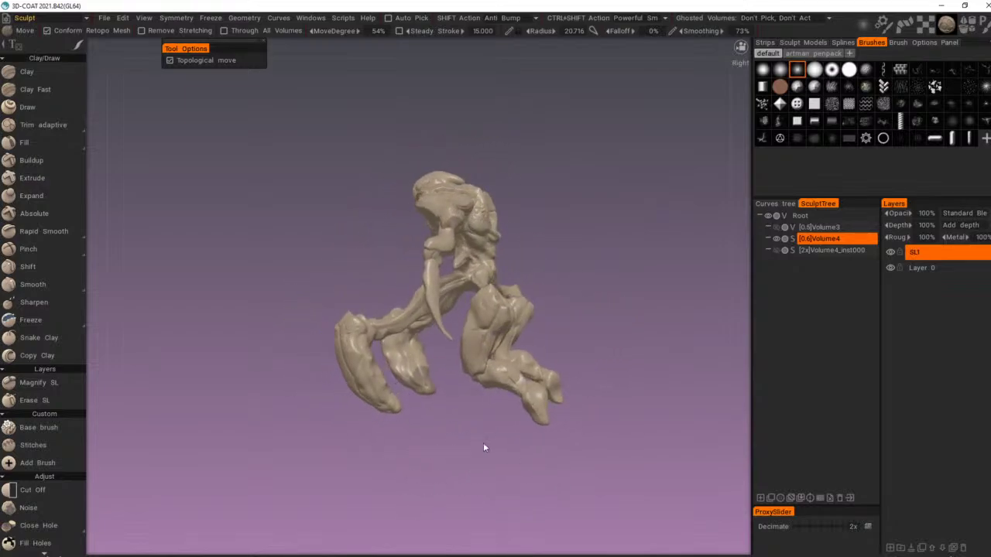
mouse_move(484, 445)
middle_mouse_down()
mouse_move(524, 456)
mouse_move(663, 455)
mouse_move(596, 415)
mouse_move(537, 443)
mouse_move(418, 445)
mouse_move(481, 455)
mouse_move(541, 425)
mouse_move(528, 432)
mouse_move(529, 449)
middle_mouse_up()
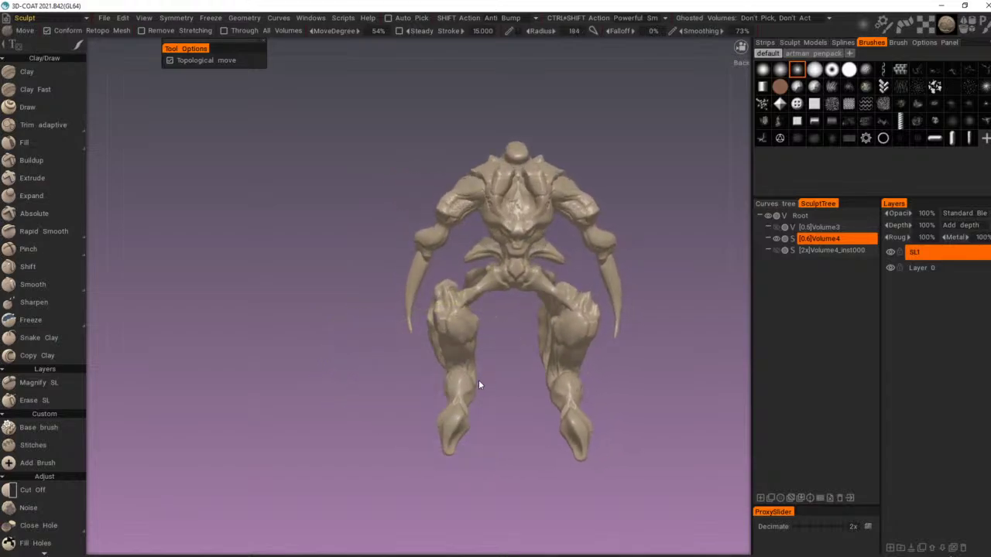
right_click_drag(477, 380, 481, 380)
left_click_drag(469, 385, 404, 382)
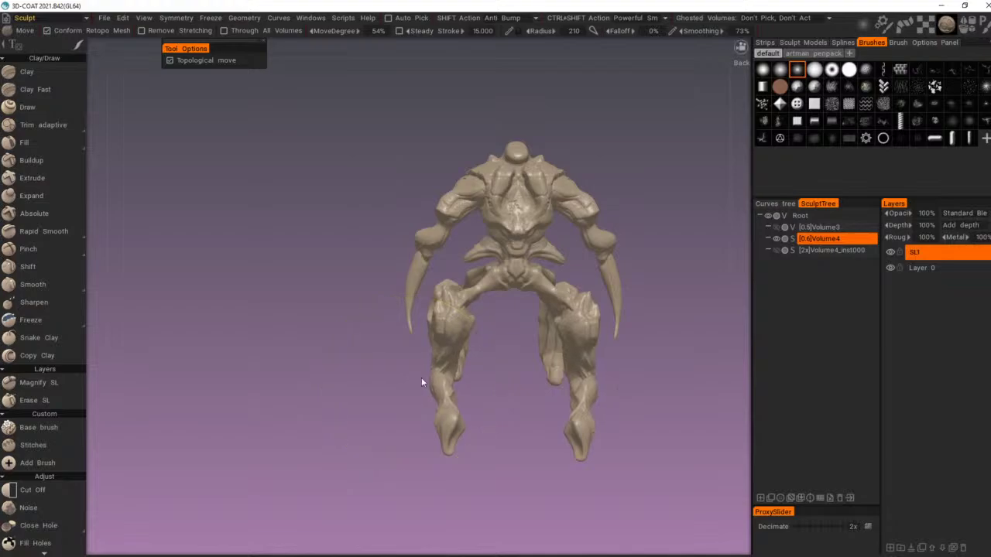
Step: Turn off topological move and reposition the hind legs with the Move brush at a radius of about 210
middle_click_drag(421, 381, 561, 368)
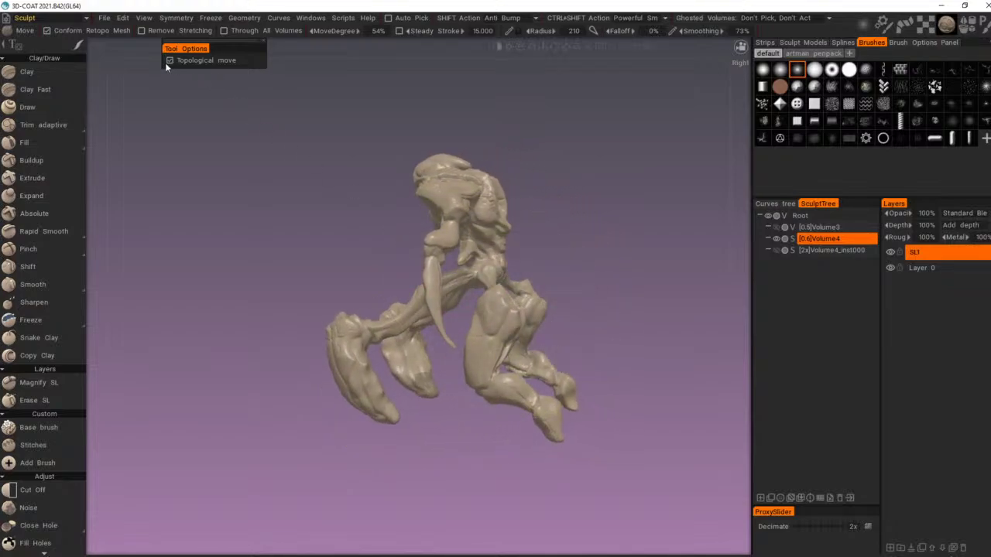
middle_click_drag(455, 223, 333, 230)
left_click_drag(463, 386, 415, 387)
middle_click_drag(440, 389, 473, 386)
mouse_move(468, 389)
right_mouse_down()
mouse_move(447, 389)
mouse_move(466, 389)
right_mouse_up()
left_click_drag(463, 388, 421, 386)
mouse_move(433, 387)
middle_mouse_down()
mouse_move(498, 389)
mouse_move(701, 353)
mouse_move(634, 358)
middle_mouse_up()
right_click_drag(518, 374, 526, 374)
left_click_drag(527, 373, 540, 367)
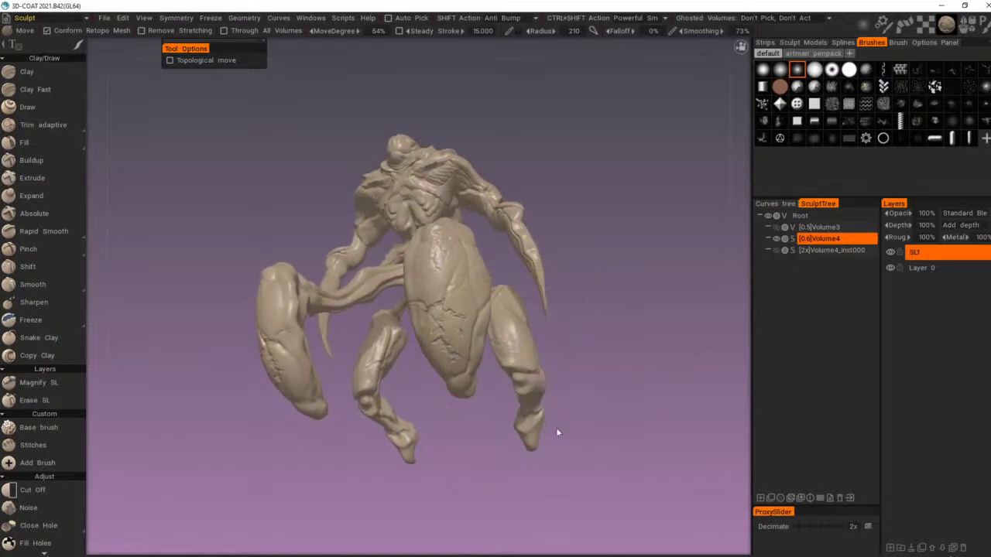
Step: Shift the hind feet outward with the Move brush at a radius of 107
middle_click_drag(556, 427, 541, 426)
right_click_drag(529, 427, 488, 433)
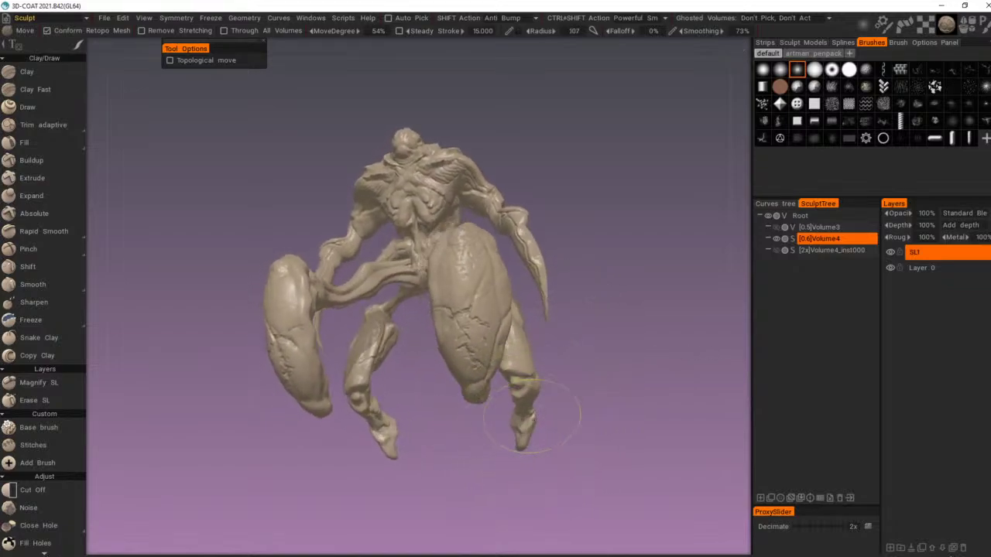
mouse_move(511, 430)
left_mouse_down()
mouse_move(434, 459)
mouse_move(449, 467)
mouse_move(481, 451)
mouse_move(431, 483)
mouse_move(455, 496)
left_mouse_up()
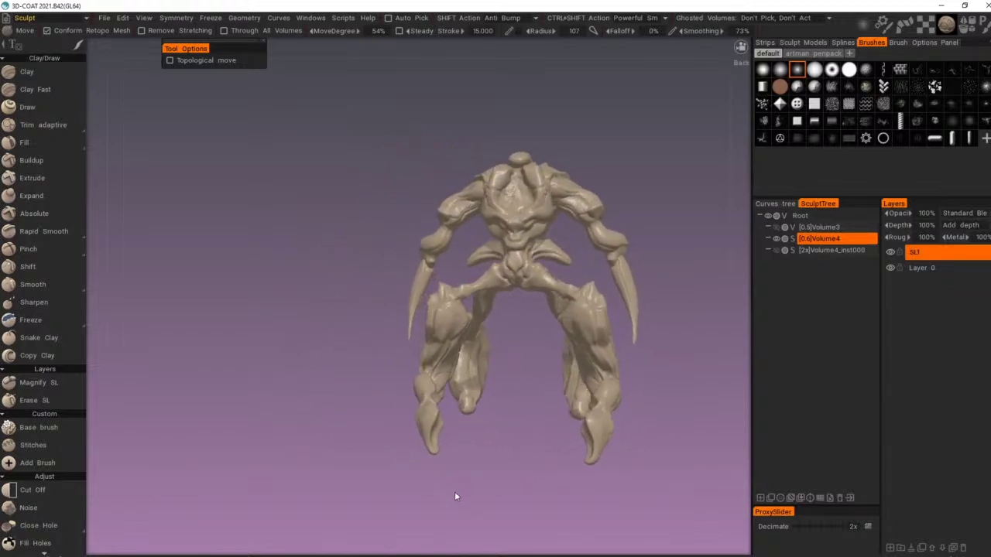
Step: Pull the upper ends of the hind thighs inward and downward with the Move brush at a radius of about 211
right_click_drag(561, 305, 606, 301)
left_click_drag(576, 309, 541, 326)
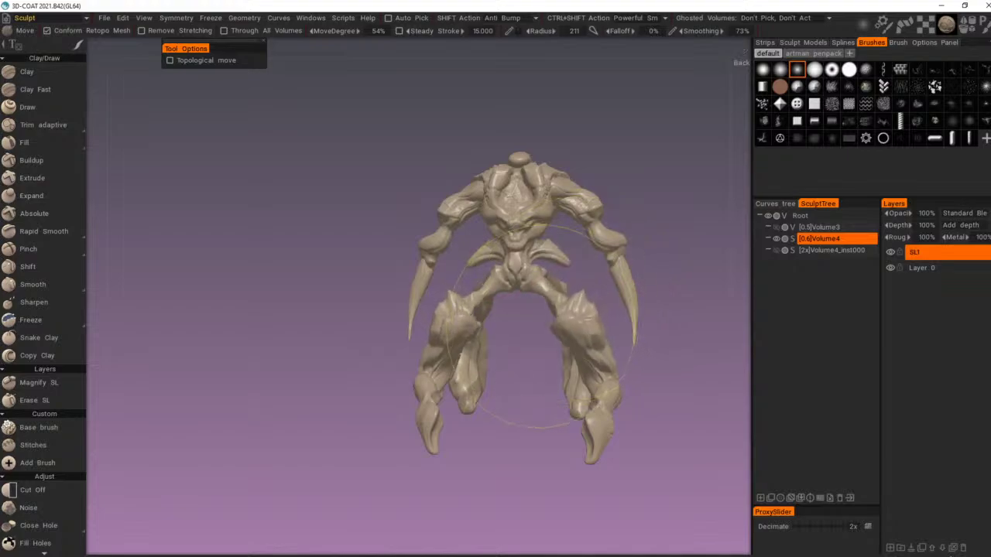
mouse_move(526, 387)
left_mouse_down()
mouse_move(552, 397)
mouse_move(446, 400)
left_mouse_up()
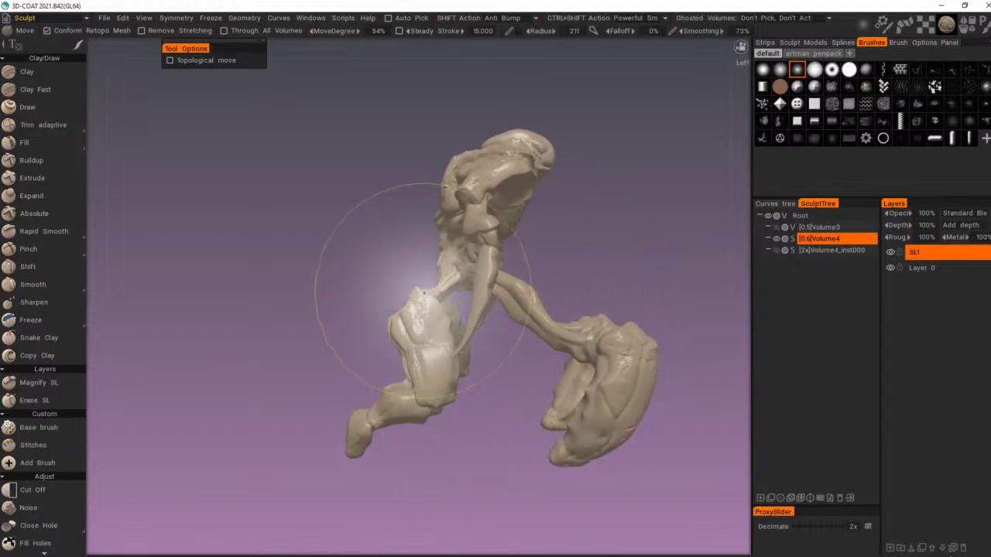
left_click_drag(420, 289, 448, 315)
left_click_drag(576, 265, 547, 270)
Step: Pull the lower back outward in the side view with the Move brush at a radius of about 259
left_click_drag(524, 178, 542, 182)
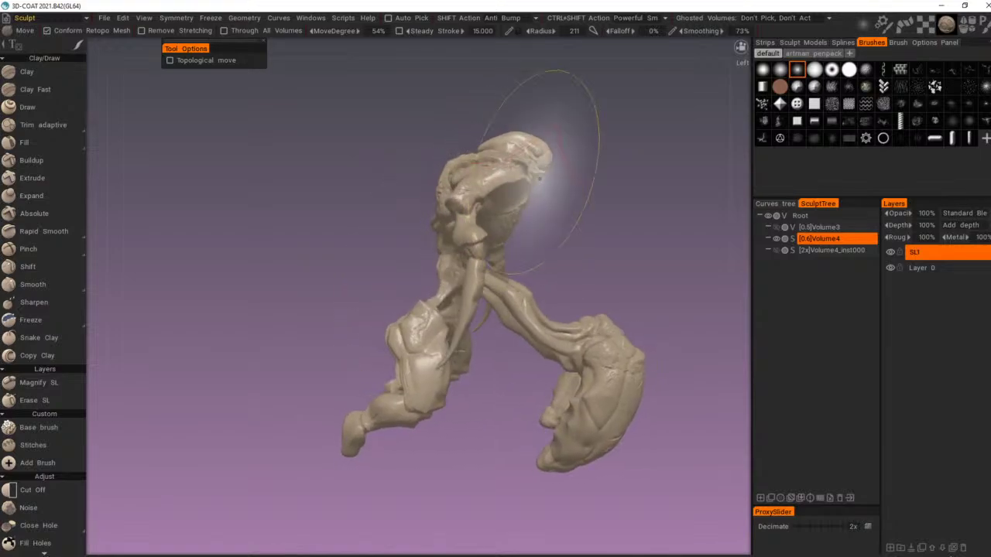
right_click_drag(542, 182, 551, 184)
mouse_move(533, 186)
left_mouse_down()
mouse_move(563, 222)
mouse_move(526, 204)
left_mouse_up()
left_click_drag(480, 230, 507, 233, "alt")
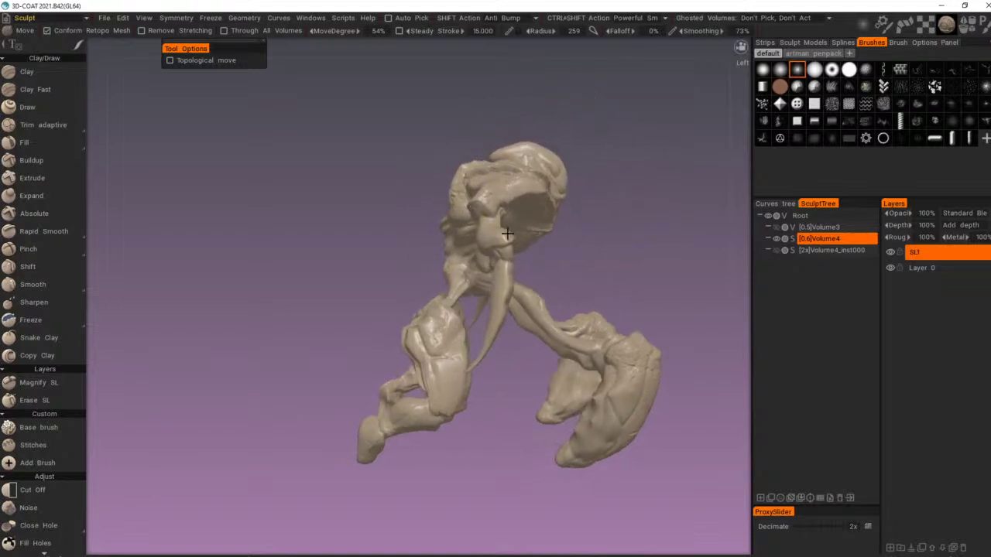
left_click_drag(450, 255, 426, 249)
right_click(432, 220)
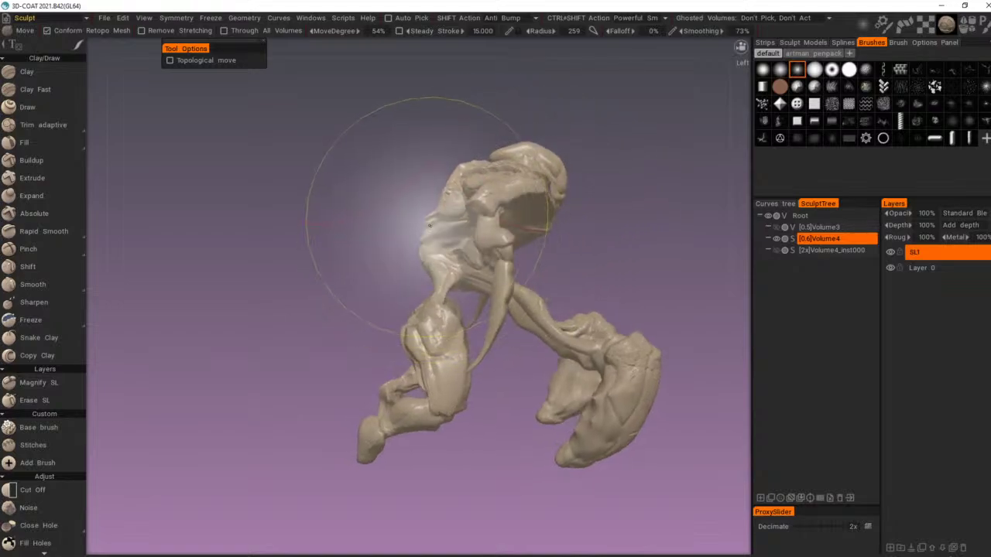
Step: Raise the tops of the front claw legs in the side view with the Move brush at a radius of about 259
left_click_drag(594, 284, 571, 299, "alt")
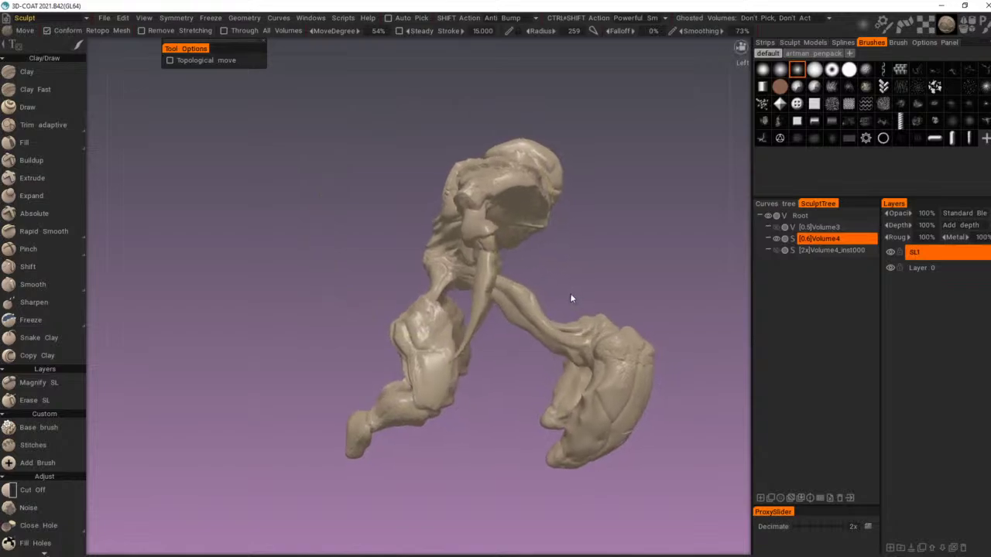
right_click(645, 339)
left_click_drag(640, 354, 631, 222, "alt")
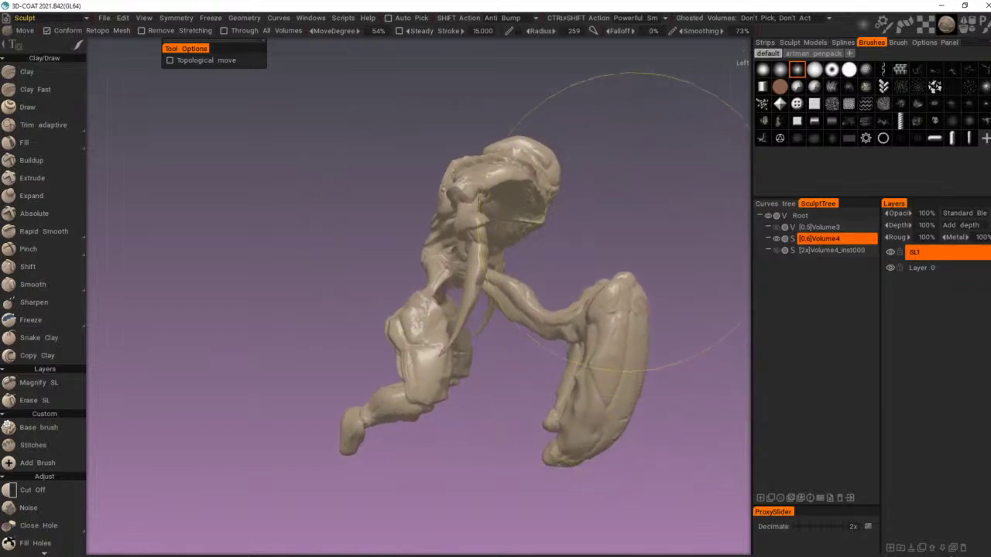
right_click(635, 358)
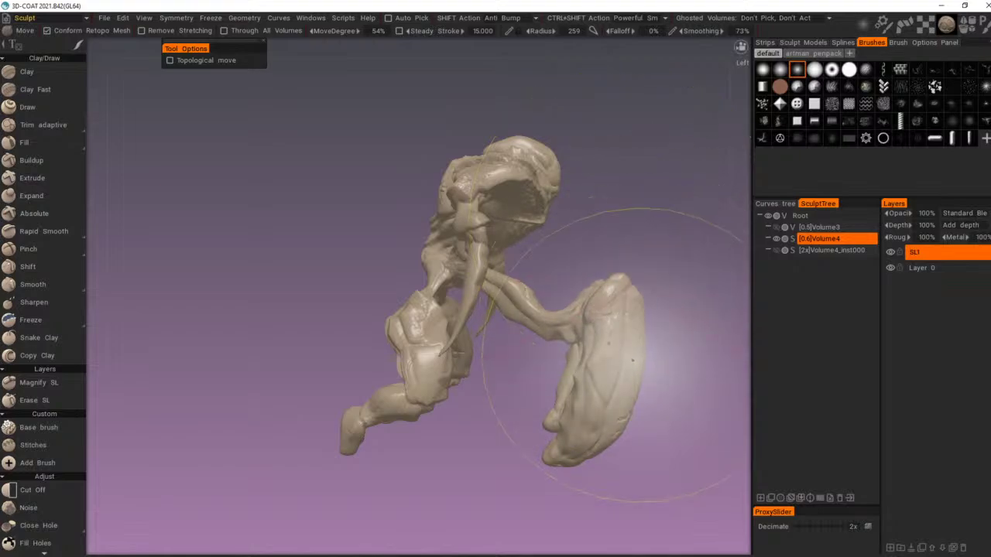
Step: Widen the front claw legs outward in the front view with the Move brush, using radii of about 194 and 142
mouse_move(637, 357)
left_mouse_down()
mouse_move(669, 354)
mouse_move(642, 385)
mouse_move(522, 380)
mouse_move(570, 339)
mouse_move(540, 352)
left_mouse_up()
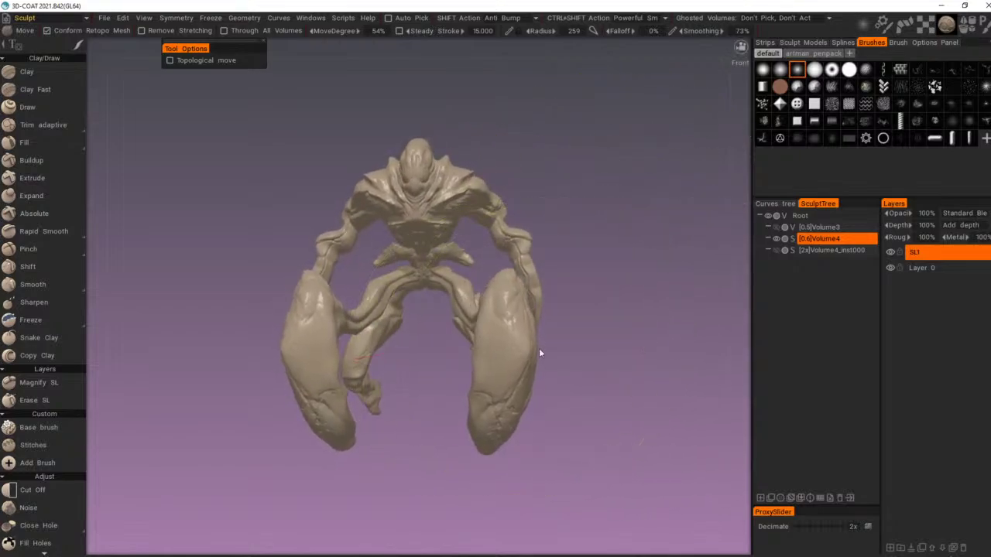
right_click_drag(530, 316, 489, 324)
left_click_drag(503, 318, 552, 292)
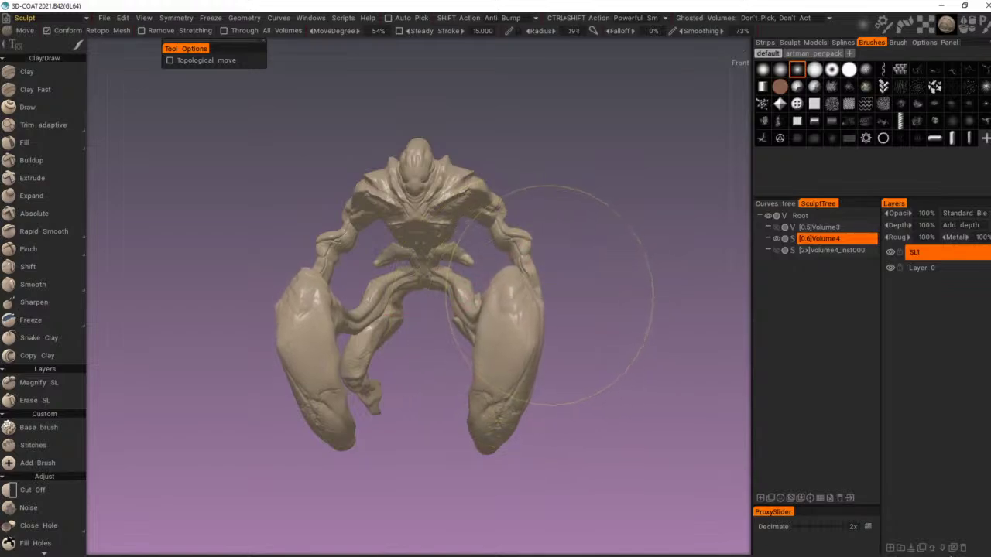
left_click_drag(518, 373, 529, 385)
left_click_drag(534, 387, 532, 395)
right_click_drag(508, 316, 489, 299)
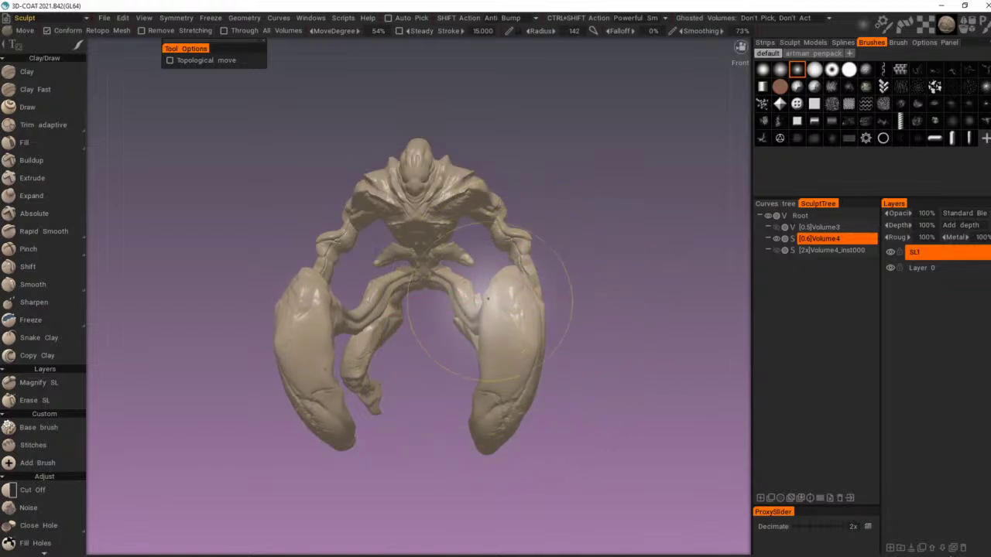
mouse_move(489, 300)
left_mouse_down("alt")
mouse_move(531, 325)
mouse_move(483, 269)
left_mouse_up("alt")
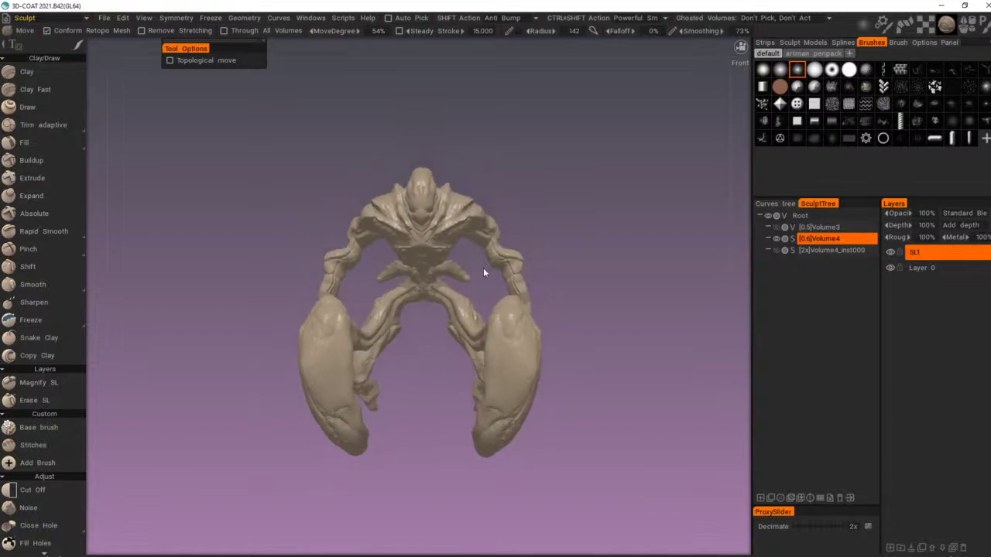
Step: Push the lower edge of the creature's muzzle upward with the Move brush at a radius of about 26
right_click_drag(483, 269, 575, 305, "alt")
left_click_drag(575, 304, 393, 257, "alt")
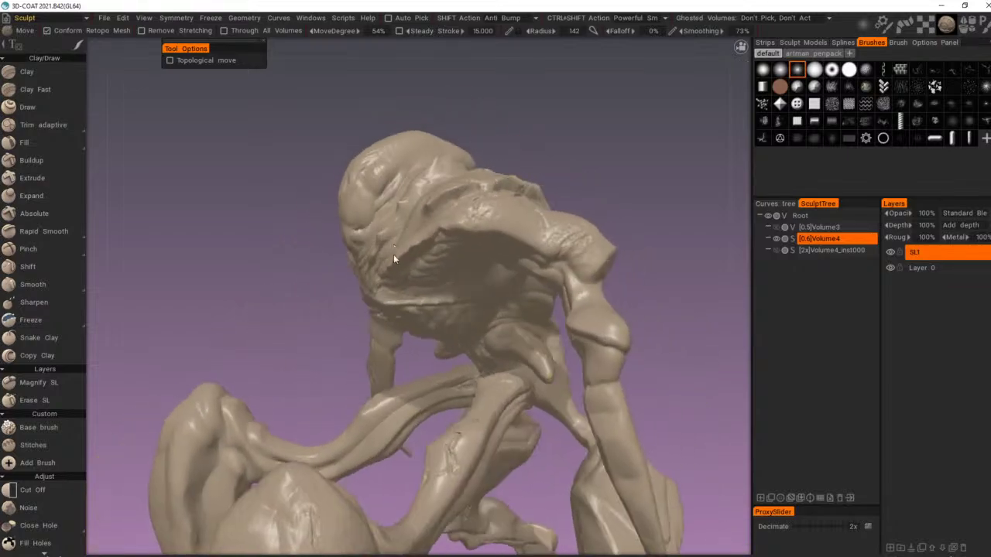
middle_click_drag(393, 255, 442, 325, "alt")
right_click_drag(442, 325, 524, 312, "alt")
mouse_move(394, 401)
right_mouse_down()
mouse_move(378, 391)
mouse_move(376, 410)
mouse_move(389, 383)
right_mouse_up()
left_click_drag(389, 384, 414, 341, "alt")
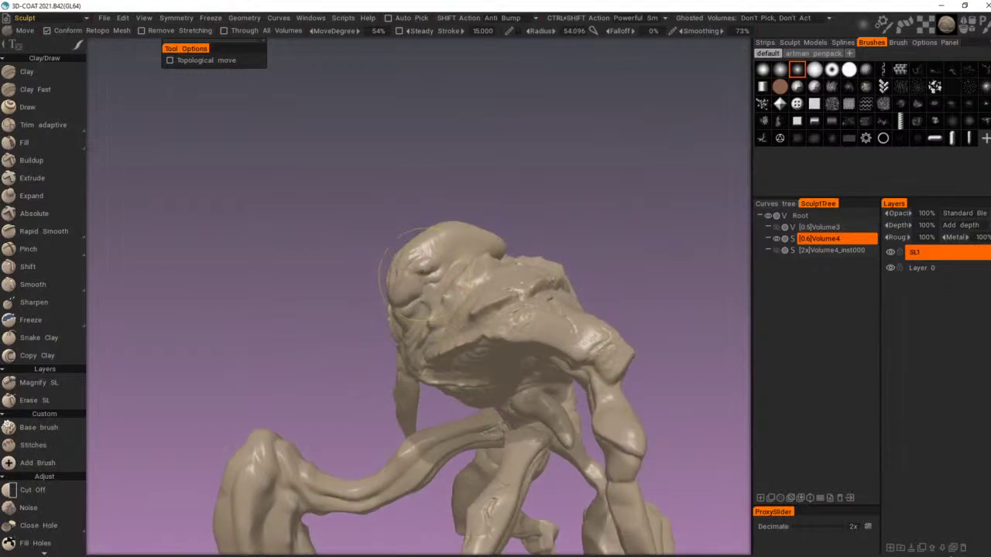
left_click_drag(432, 319, 419, 278, "alt")
mouse_move(419, 277)
right_mouse_down("alt")
mouse_move(456, 322)
mouse_move(432, 363)
mouse_move(393, 376)
right_mouse_up("alt")
left_click_drag(391, 380, 393, 336)
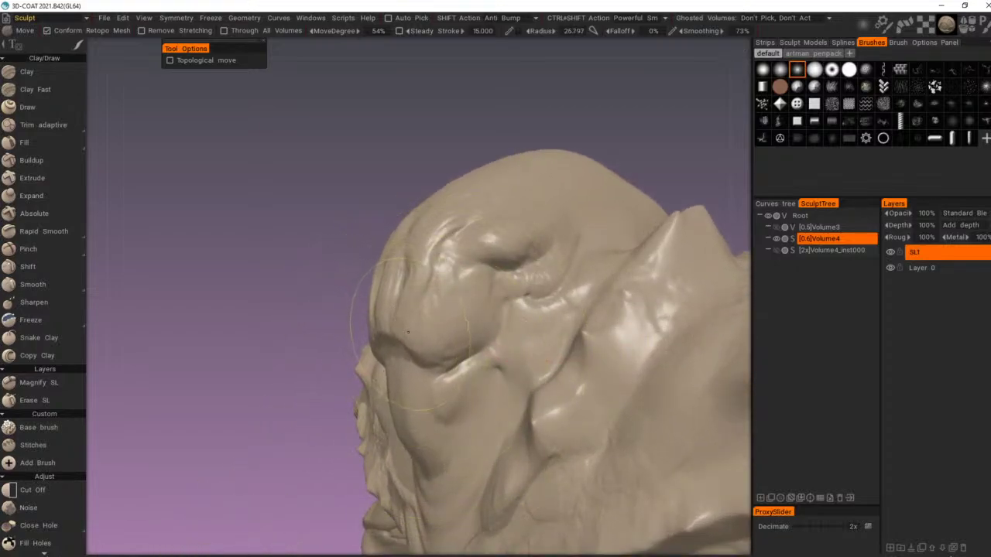
mouse_move(442, 367)
left_mouse_down()
mouse_move(459, 315)
mouse_move(439, 314)
left_mouse_up()
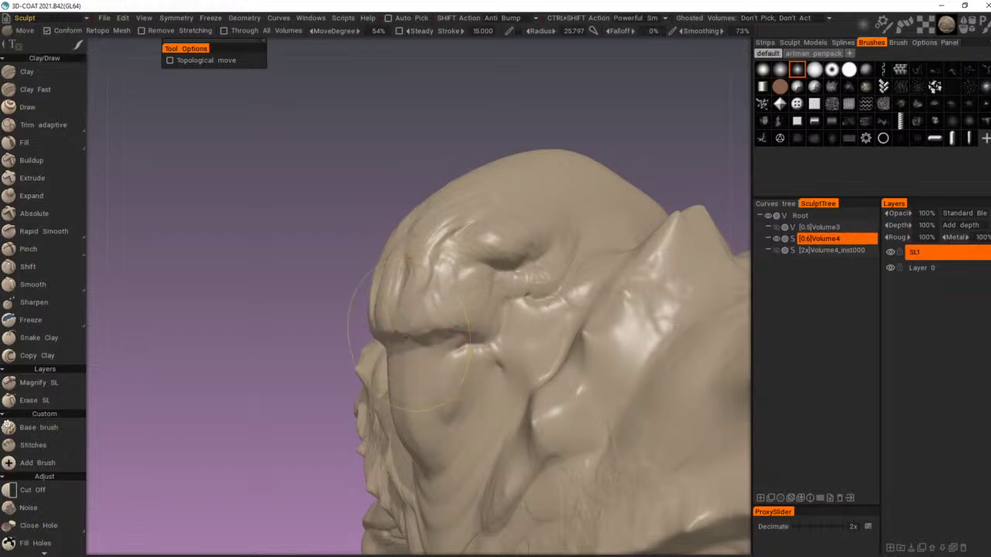
Step: Refine the muzzle and chin profile in the side view with the Move brush at radii of about 26 and 33
left_click_drag(406, 346, 525, 342)
right_click_drag(525, 342, 450, 333, "alt")
left_click_drag(450, 333, 412, 338, "alt")
right_click_drag(412, 339, 528, 341, "alt")
left_click_drag(489, 374, 502, 331)
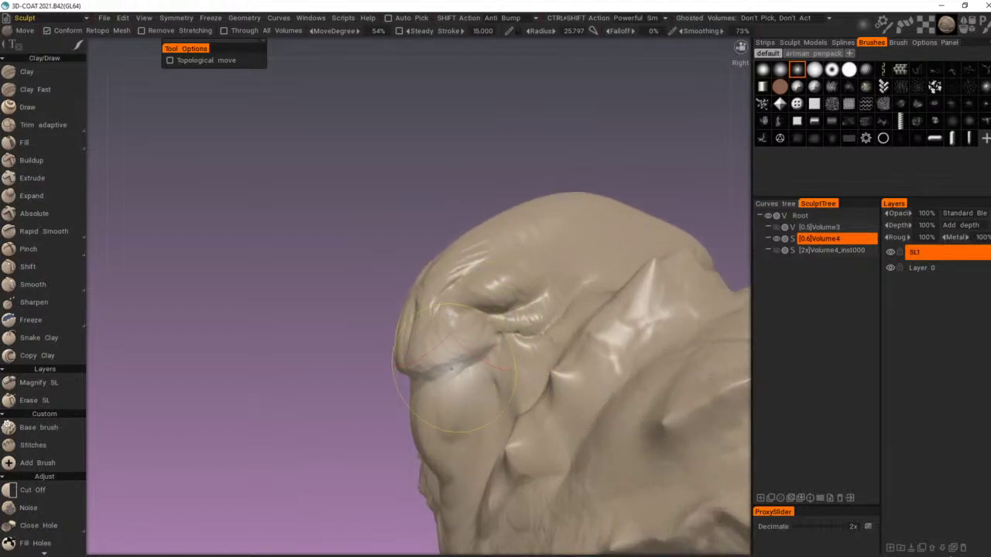
mouse_move(454, 370)
left_mouse_down()
mouse_move(453, 380)
mouse_move(431, 357)
left_mouse_up()
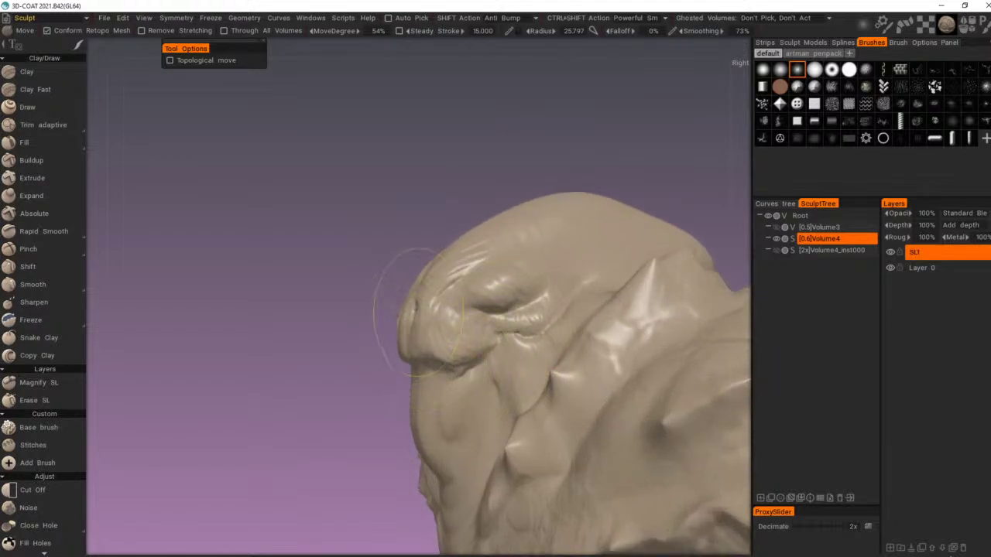
right_click_drag(436, 469, 447, 469)
mouse_move(457, 443)
left_mouse_down()
mouse_move(465, 406)
mouse_move(449, 424)
left_mouse_up()
Step: Bulge the elbows outward in the front view with the Move brush at a radius of about 81
mouse_move(404, 387)
right_mouse_down()
mouse_move(395, 408)
mouse_move(359, 428)
right_mouse_up()
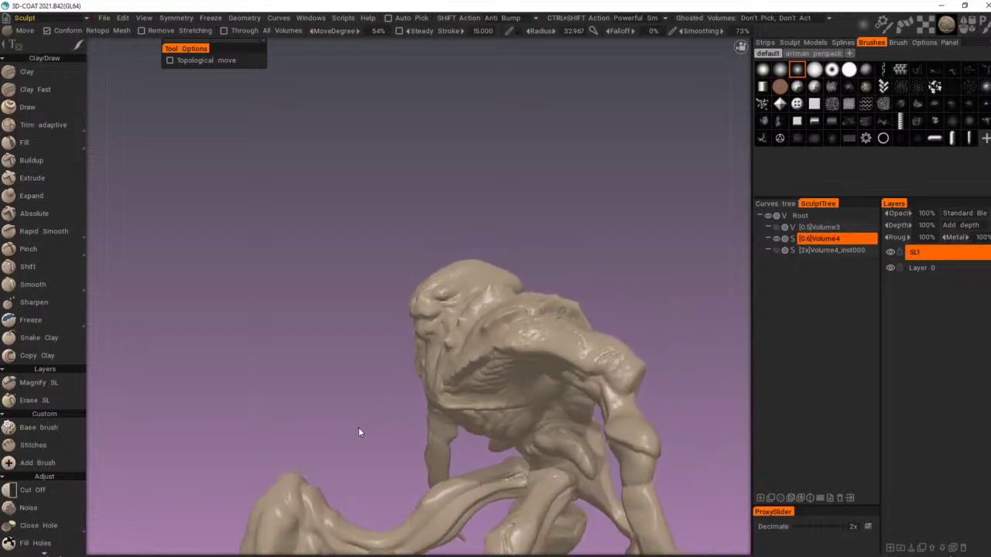
left_click_drag(358, 427, 491, 422)
right_click_drag(491, 422, 406, 415)
left_click_drag(407, 412, 528, 424)
middle_click_drag(569, 383, 520, 316)
right_click_drag(534, 312, 528, 322)
left_click_drag(545, 318, 596, 317)
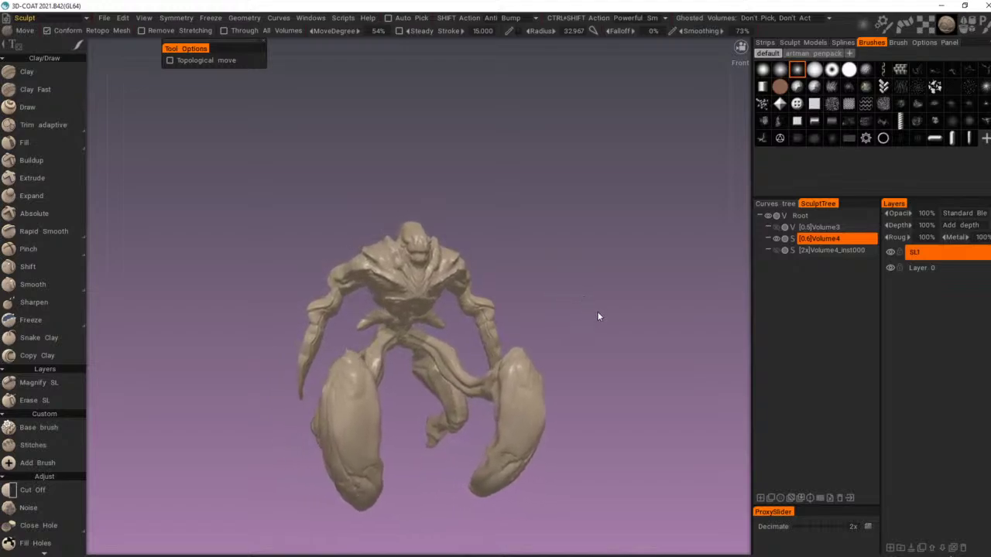
left_click_drag(597, 312, 552, 311)
right_click_drag(551, 312, 617, 326)
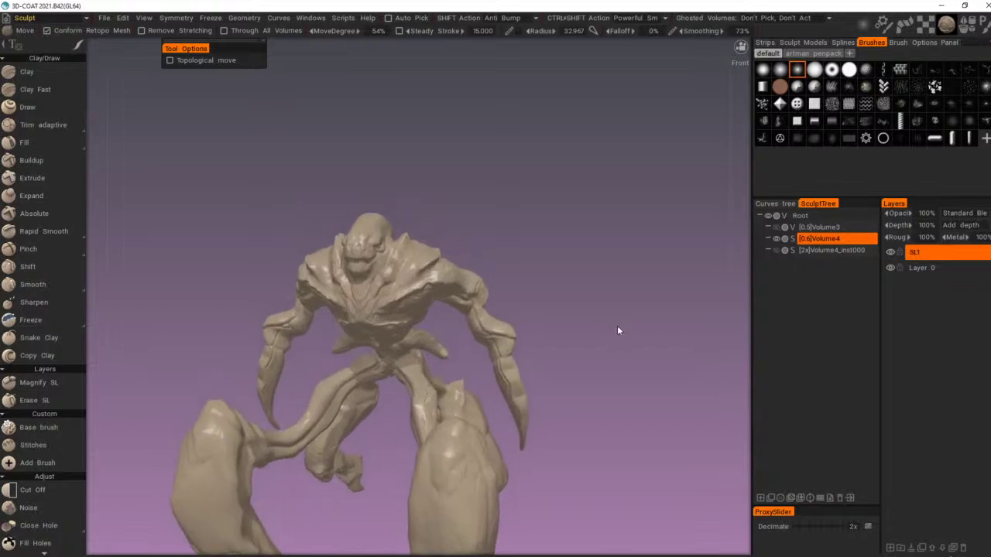
right_click_drag(468, 334, 507, 320)
mouse_move(508, 325)
left_mouse_down()
mouse_move(508, 286)
mouse_move(455, 307)
left_mouse_up()
right_click_drag(455, 307, 443, 310)
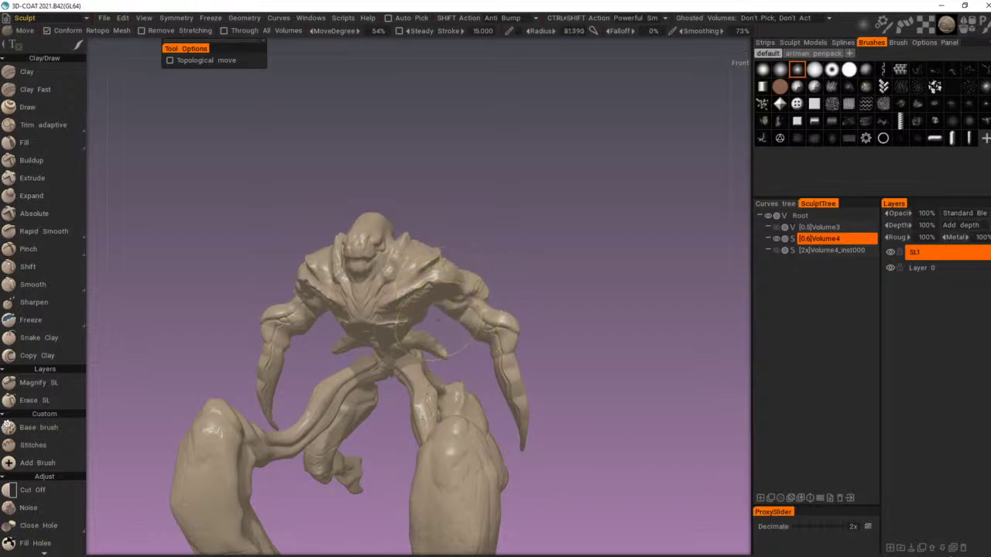
Step: Check the body from all sides and adjust the upper arms with the Move brush at radii of about 81 and 59
left_click_drag(533, 257, 449, 273)
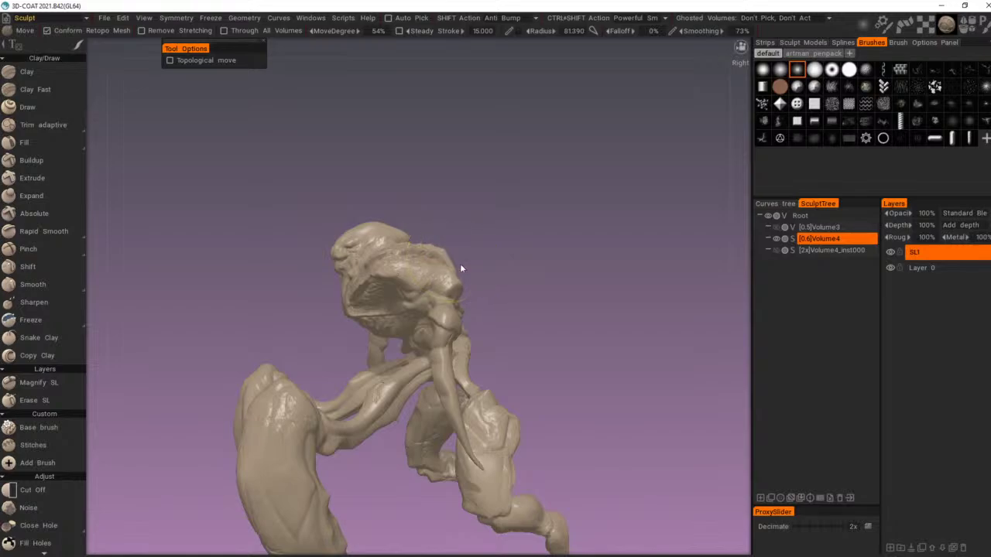
mouse_move(460, 268)
left_mouse_down()
mouse_move(422, 284)
mouse_move(358, 345)
mouse_move(323, 449)
left_mouse_up()
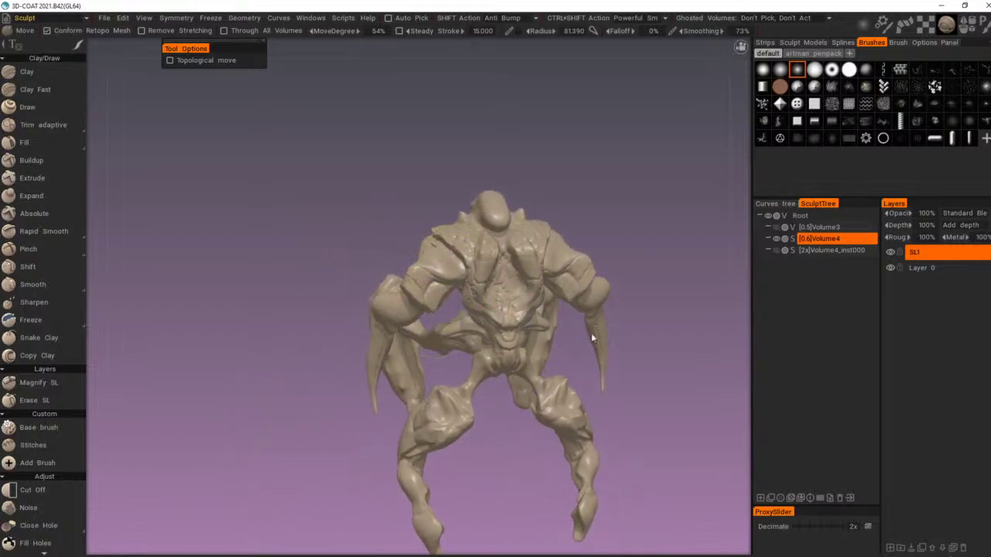
mouse_move(593, 339)
left_mouse_down()
mouse_move(613, 327)
mouse_move(575, 315)
mouse_move(535, 338)
left_mouse_up()
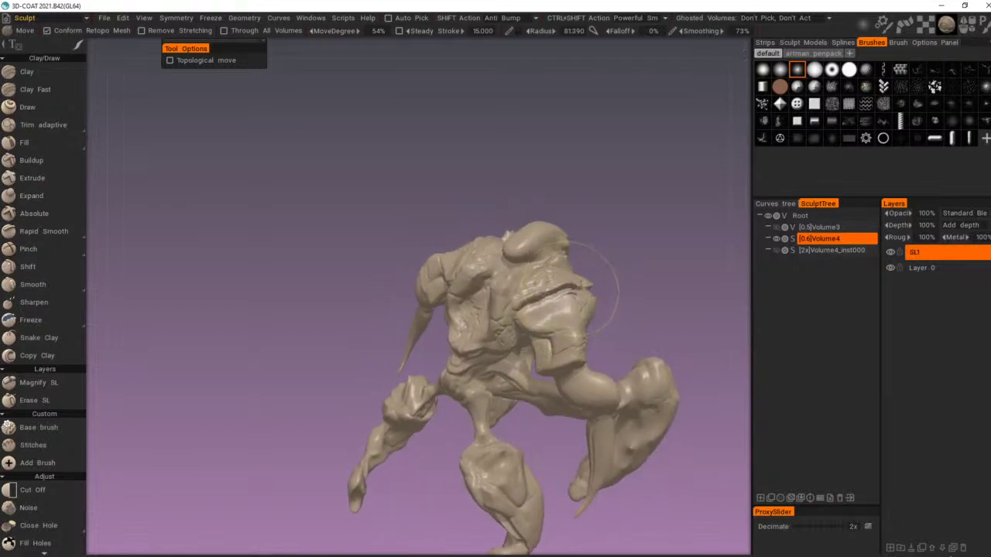
mouse_move(636, 234)
left_mouse_down()
mouse_move(569, 253)
mouse_move(593, 202)
left_mouse_up()
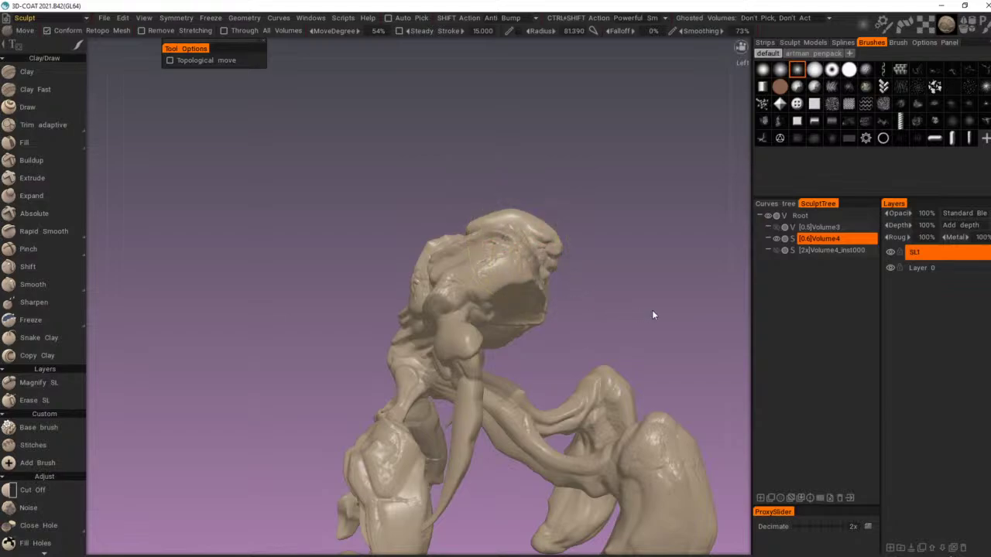
left_click_drag(654, 316, 525, 307)
right_click_drag(526, 307, 597, 320)
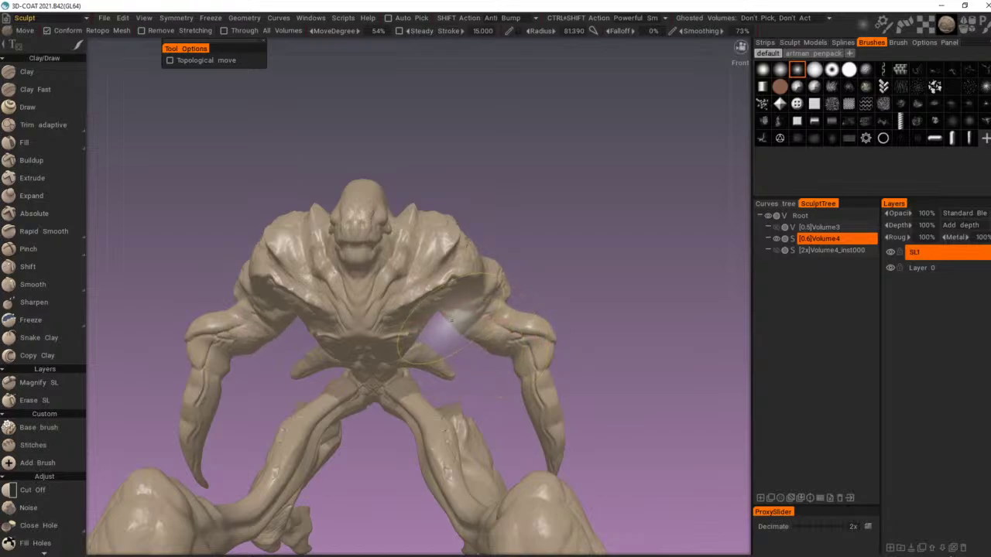
mouse_move(487, 353)
left_mouse_down()
mouse_move(488, 364)
mouse_move(486, 353)
left_mouse_up()
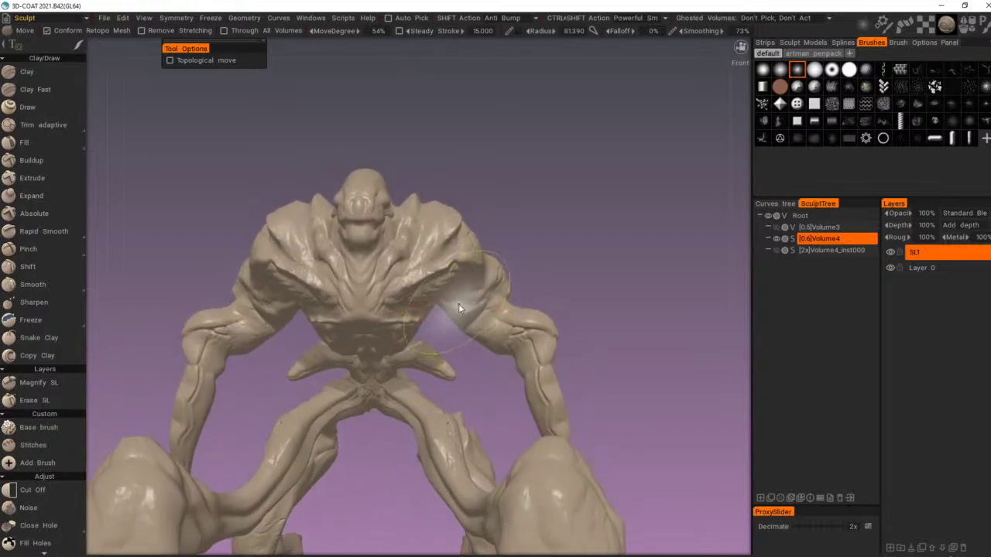
mouse_move(603, 277)
left_mouse_down()
mouse_move(548, 247)
mouse_move(519, 259)
mouse_move(517, 279)
mouse_move(484, 273)
mouse_move(578, 249)
mouse_move(505, 266)
left_mouse_up()
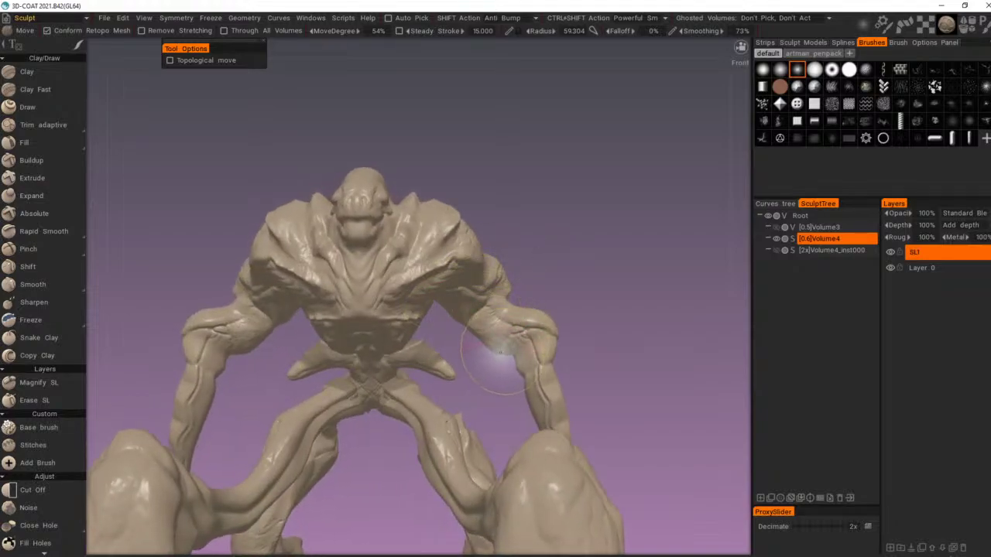
Step: Refine the elbow spikes from the back view with the Move brush at a radius of about 13
left_click_drag(493, 330, 539, 261, "alt")
right_click_drag(538, 260, 652, 268, "alt")
left_click_drag(653, 267, 626, 286, "alt")
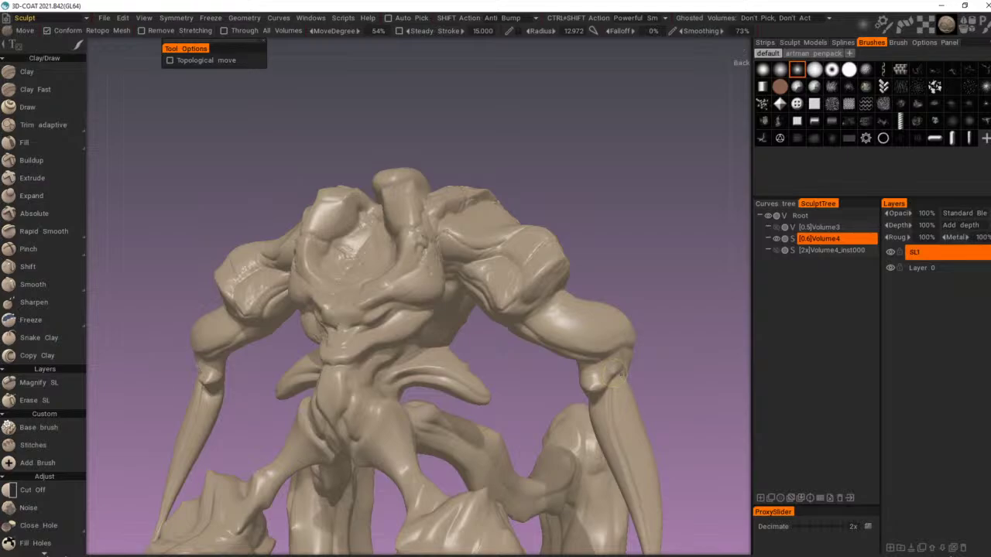
left_click_drag(622, 375, 651, 383, "alt")
mouse_move(609, 347)
left_mouse_down("alt")
mouse_move(593, 346)
mouse_move(630, 338)
left_mouse_up("alt")
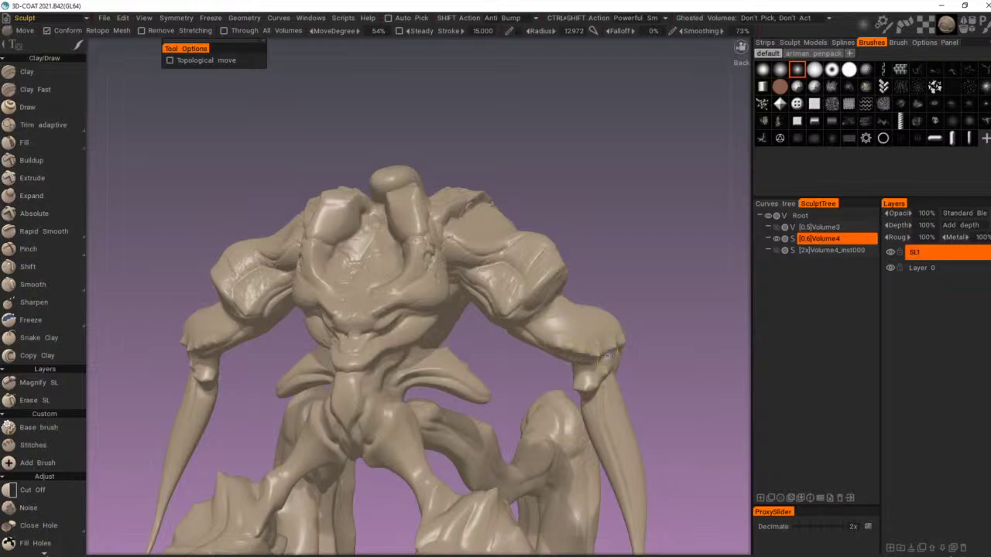
Step: Adjust the crease between elbow and forearm in the front view with the Move brush at a radius of about 8
right_click_drag(608, 355, 532, 356, "alt")
left_click_drag(532, 356, 678, 350, "alt")
right_click_drag(428, 314, 524, 300, "alt")
left_click_drag(523, 300, 515, 347, "alt")
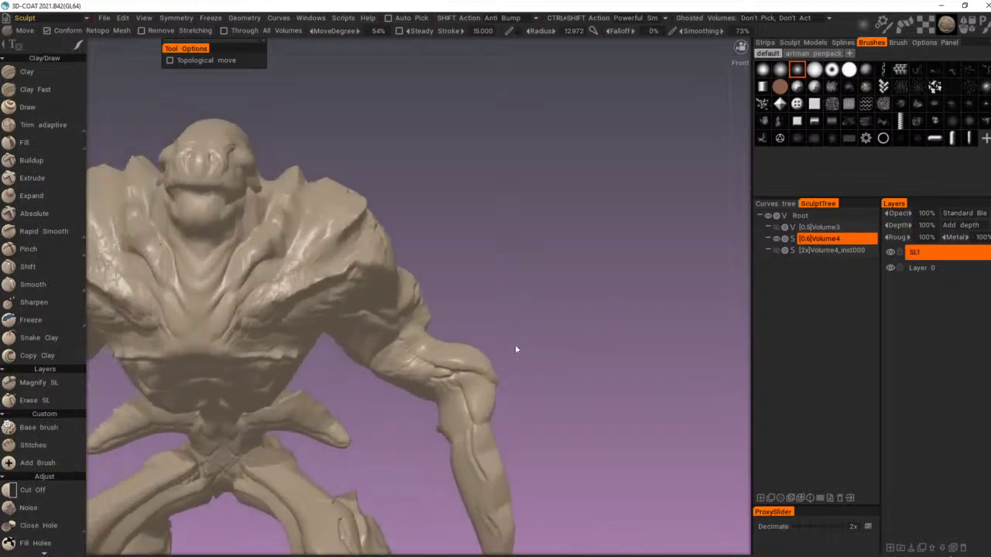
right_click_drag(438, 358, 503, 360, "alt")
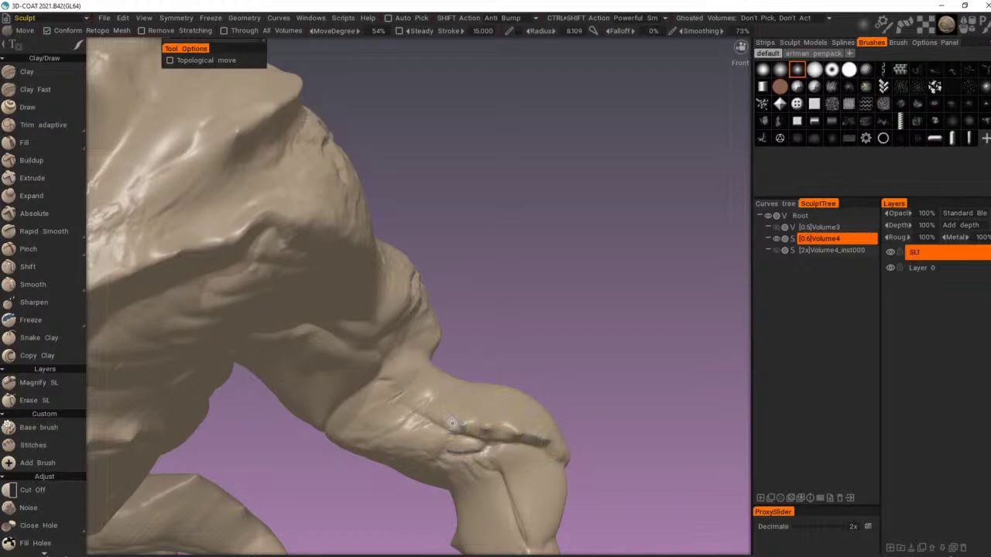
right_click_drag(460, 430, 423, 415, "alt")
left_click_drag(423, 415, 437, 426, "alt")
right_click_drag(437, 425, 378, 434, "alt")
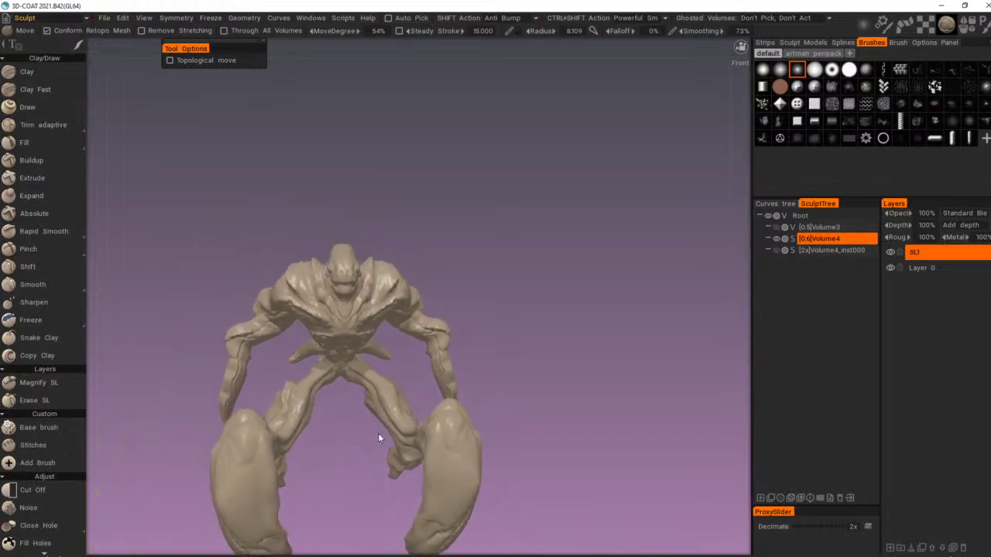
Step: Choose the soft round brush alpha and try to pull the head and upper torso forward in the side view at a radius of about 184
right_click_drag(540, 408, 480, 408, "alt")
left_click_drag(480, 408, 621, 366, "alt")
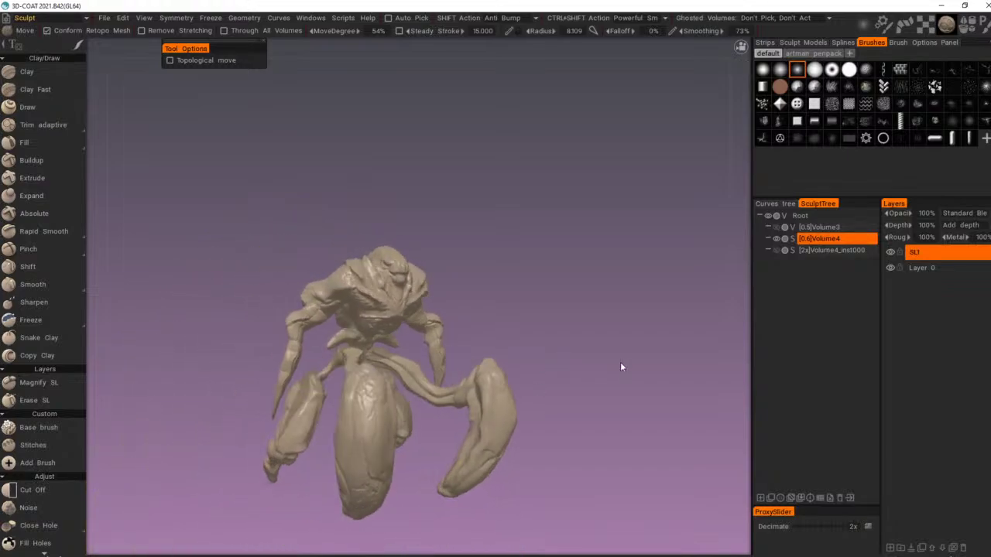
right_click_drag(622, 366, 595, 381, "alt")
left_click_drag(595, 381, 513, 400)
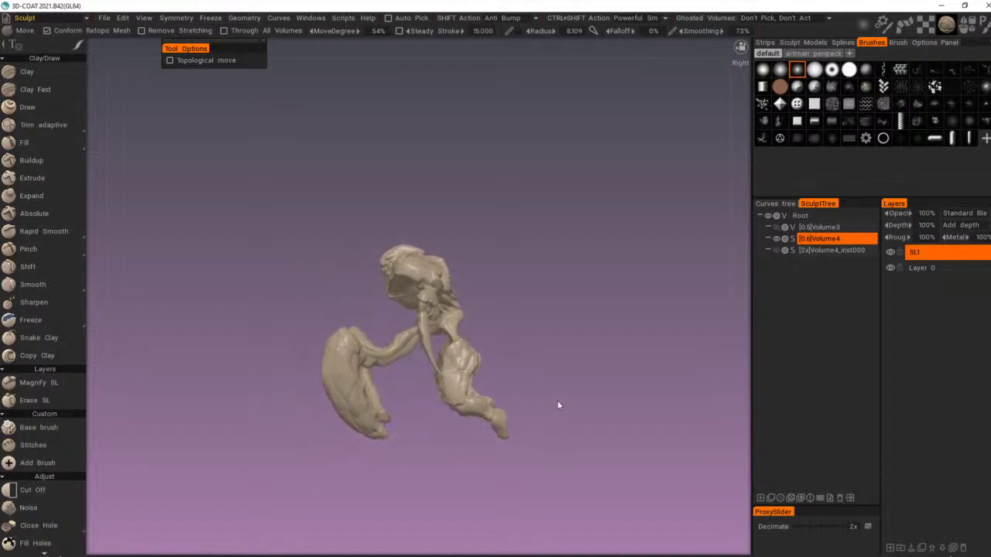
left_click_drag(520, 370, 621, 358)
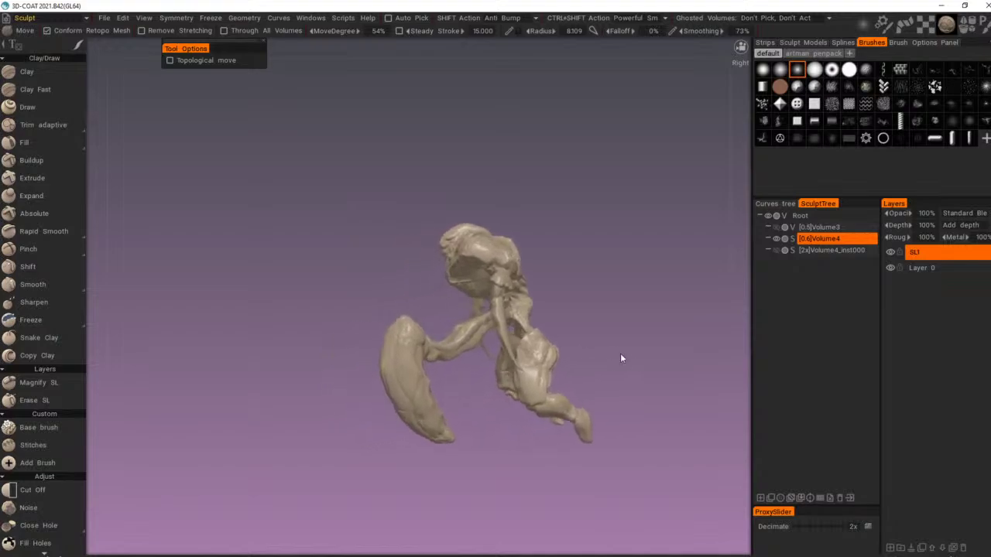
right_click(400, 341)
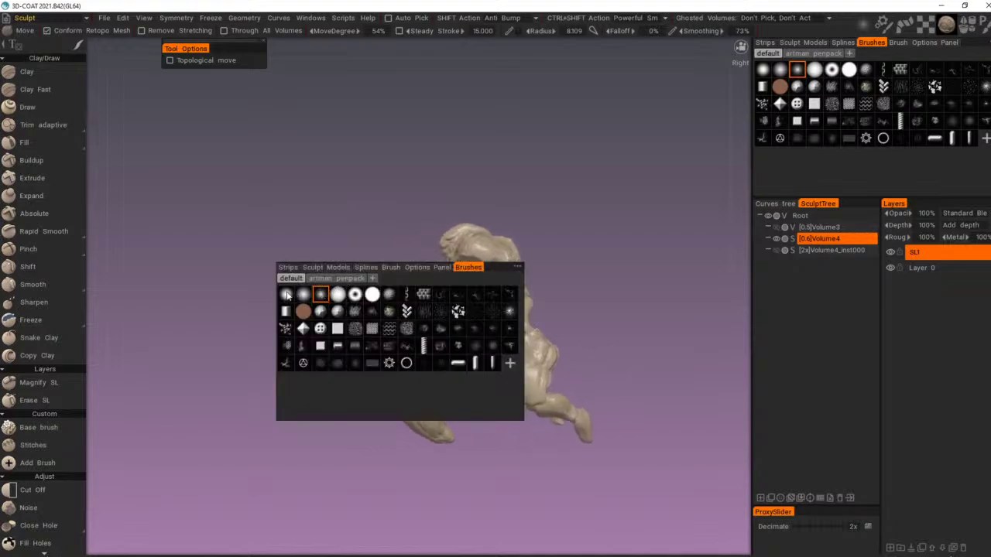
left_click_drag(510, 239, 435, 237)
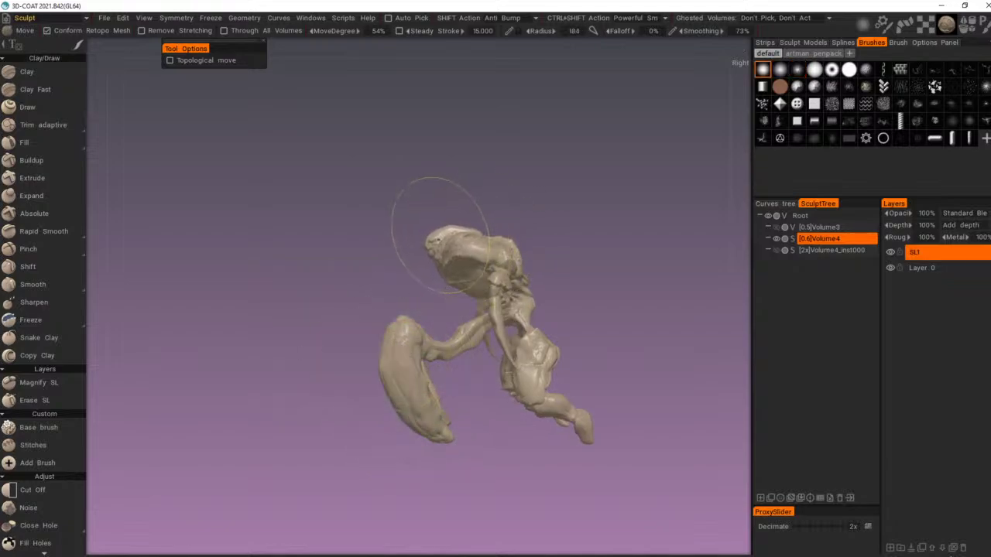
Step: Try to pull the elbows outward in the back view with the Move brush at a radius of about 127
left_click_drag(510, 184, 688, 181)
mouse_move(688, 185)
right_mouse_down()
mouse_move(531, 168)
mouse_move(486, 188)
right_mouse_up()
left_click_drag(486, 187, 465, 189)
mouse_move(486, 296)
right_mouse_down()
mouse_move(465, 302)
mouse_move(519, 234)
mouse_move(474, 233)
mouse_move(673, 233)
mouse_move(612, 229)
mouse_move(628, 241)
mouse_move(445, 255)
mouse_move(491, 186)
mouse_move(485, 214)
mouse_move(416, 225)
right_mouse_up()
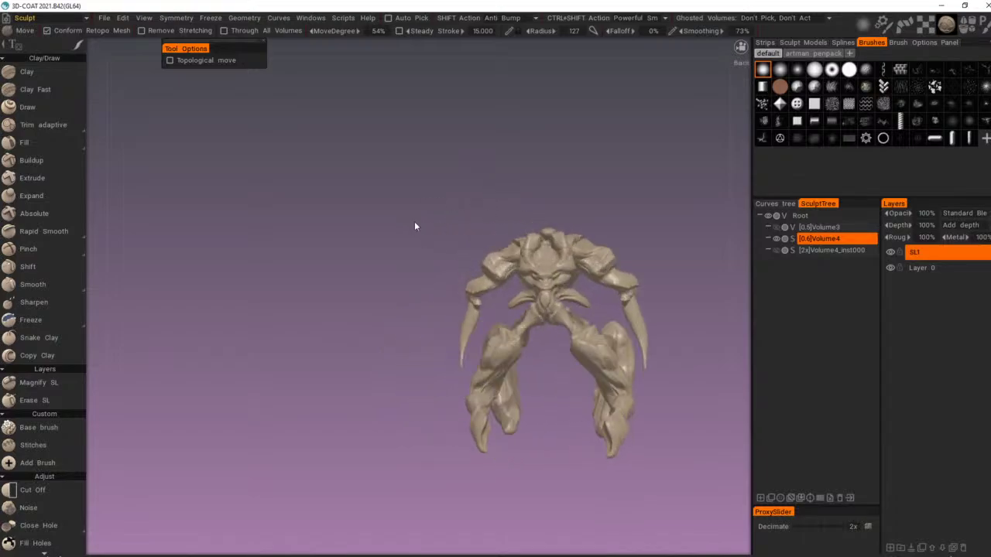
mouse_move(470, 308)
left_mouse_down()
mouse_move(448, 307)
mouse_move(451, 338)
mouse_move(464, 303)
left_mouse_up()
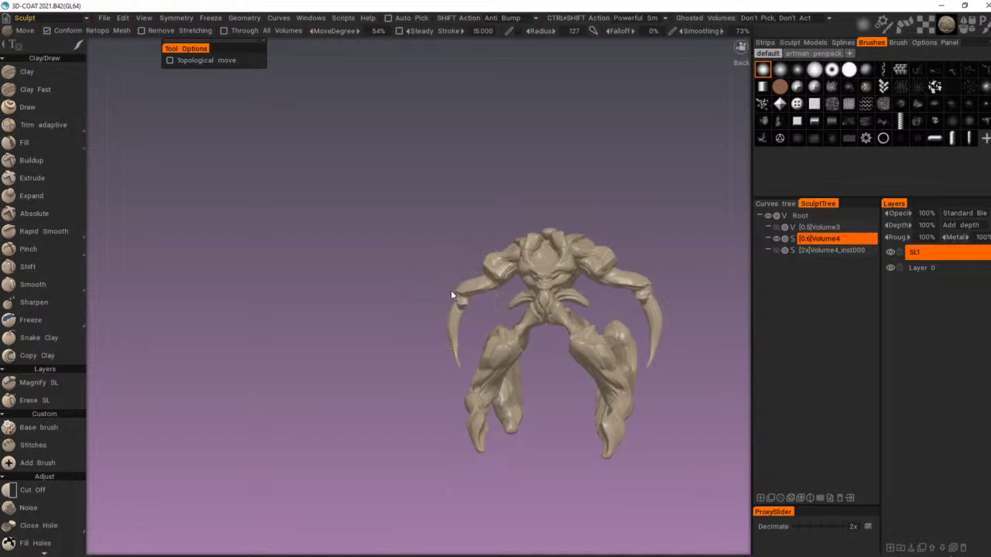
right_click_drag(451, 294, 448, 291)
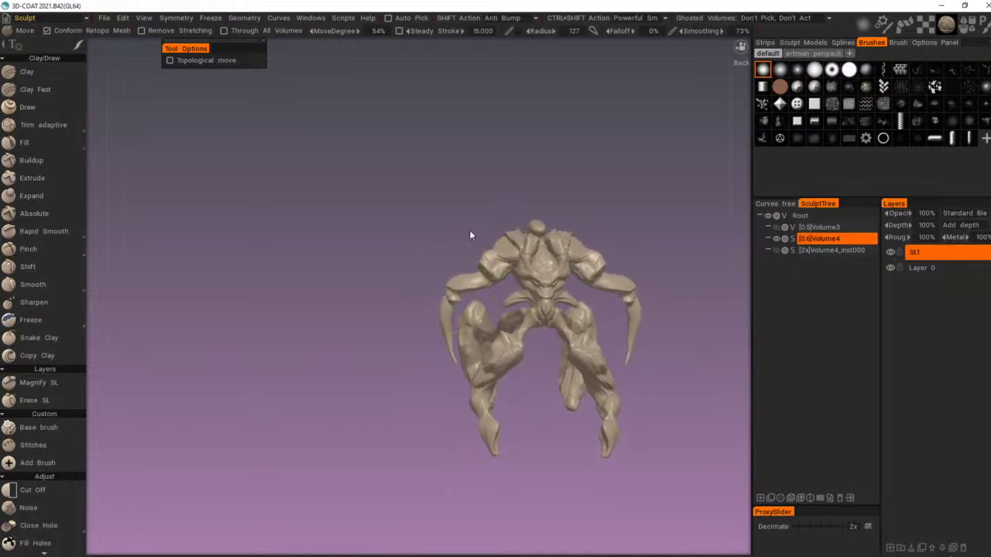
left_click_drag(470, 232, 446, 217)
left_click_drag(491, 279, 496, 289)
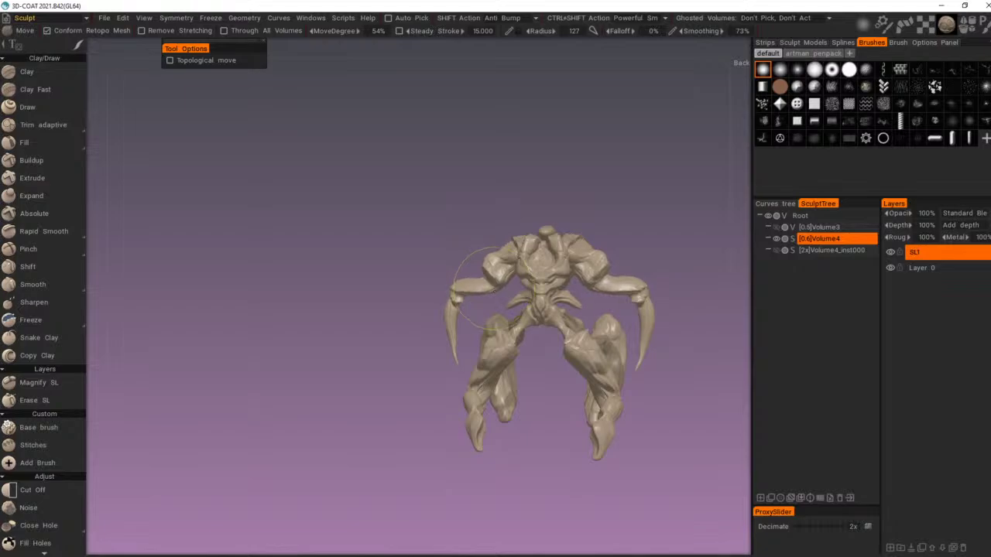
left_click_drag(450, 237, 416, 209)
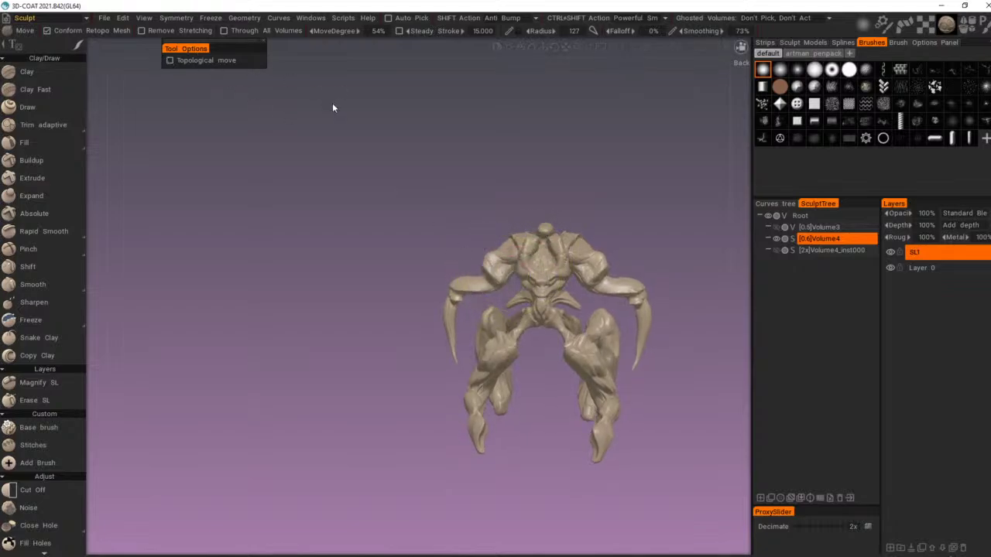
Step: Enable Topological move and try to reshape the arms into a wider stance at a radius of about 127
left_click_drag(500, 287, 503, 291)
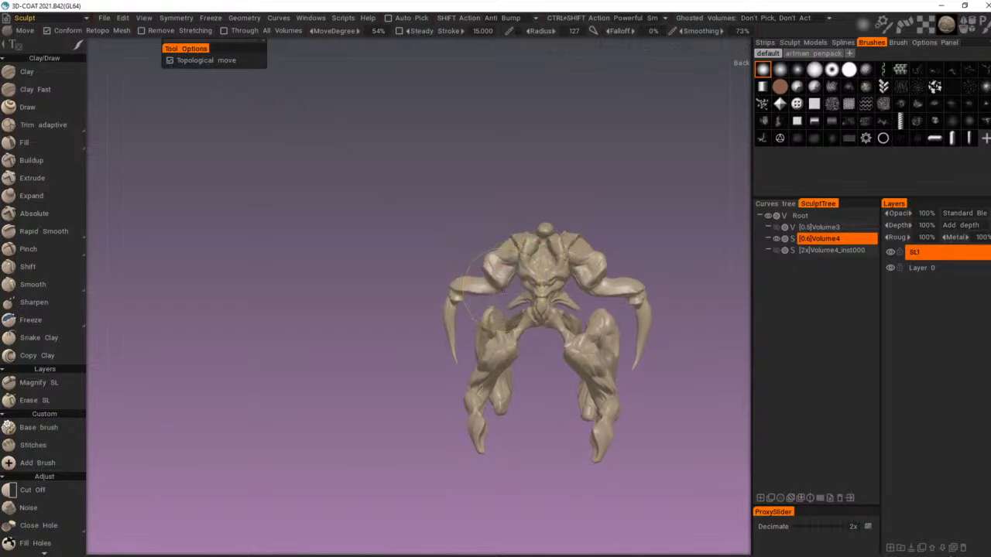
left_click_drag(507, 225, 679, 217)
mouse_move(548, 230)
left_mouse_down()
mouse_move(668, 238)
mouse_move(520, 256)
mouse_move(686, 254)
mouse_move(661, 309)
mouse_move(706, 333)
mouse_move(645, 347)
mouse_move(459, 329)
mouse_move(580, 340)
mouse_move(690, 332)
mouse_move(690, 367)
mouse_move(648, 359)
left_mouse_up()
left_click_drag(642, 361, 677, 363)
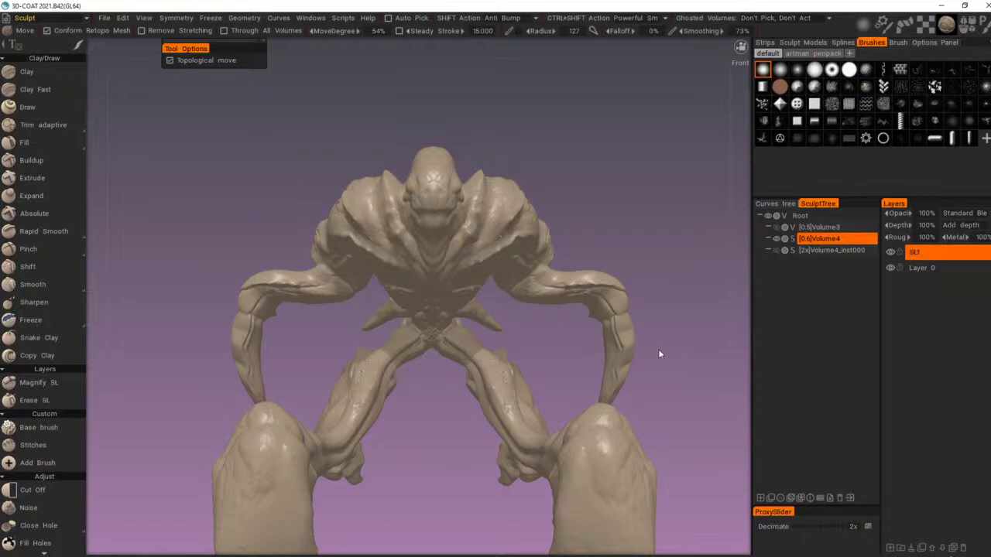
left_click_drag(660, 350, 610, 276)
scroll(619, 326, "up", 2)
right_click_drag(618, 326, 559, 337)
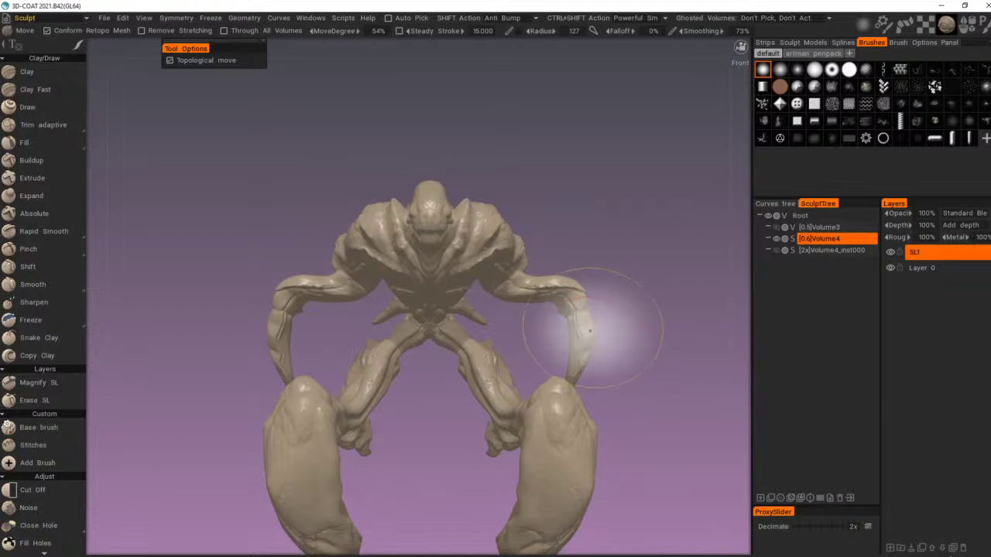
Step: Try to reposition both forearms by selecting them from the elbows down with a Pose line and moving them with the gizmo
key("p")
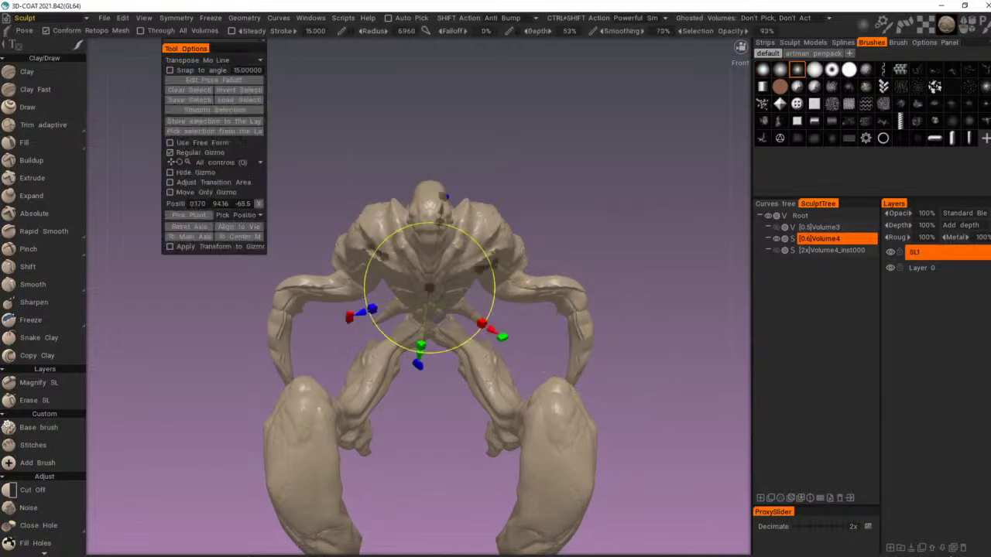
left_click_drag(523, 281, 549, 290)
key("ctrl+d")
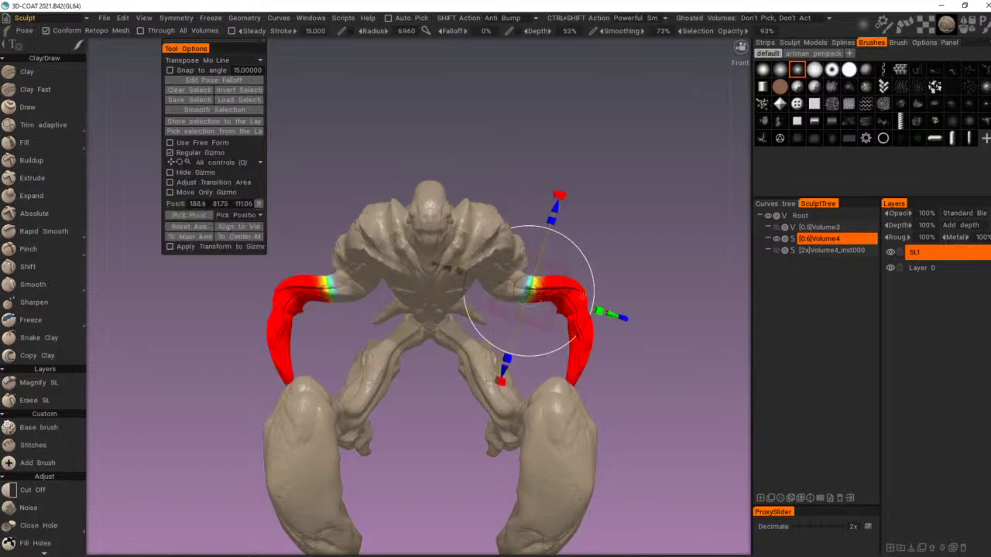
left_click_drag(638, 263, 599, 257)
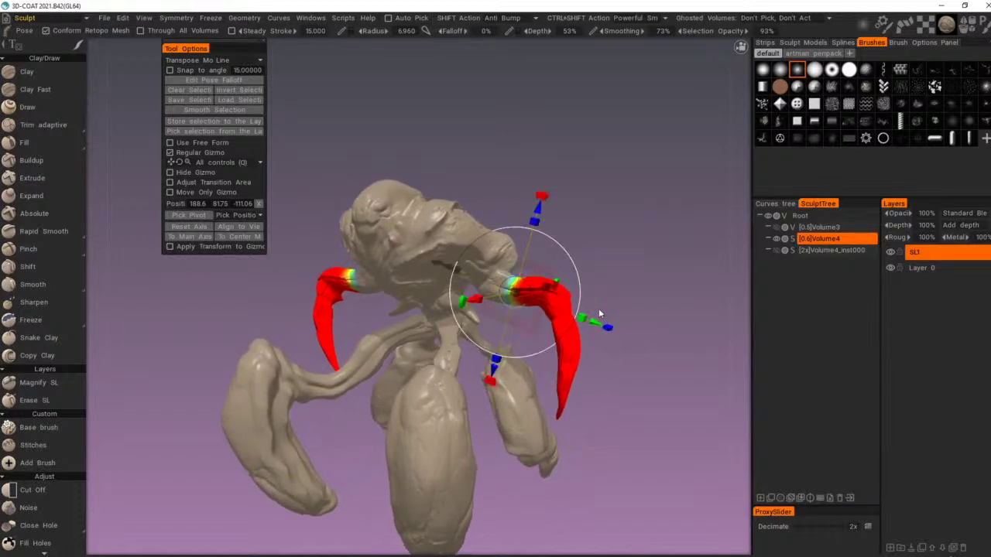
left_click_drag(610, 346, 528, 345)
left_click_drag(571, 289, 649, 280)
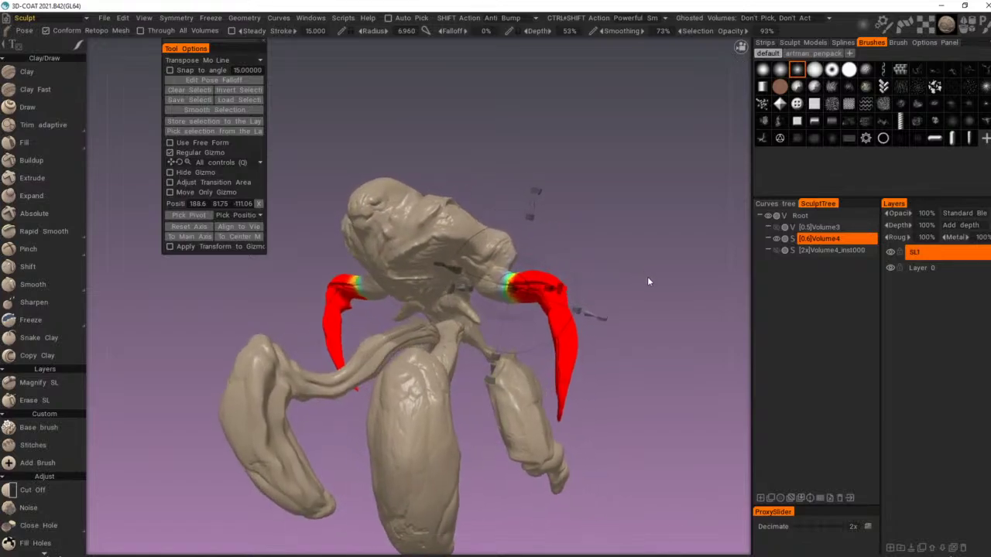
middle_click_drag(649, 282, 459, 303)
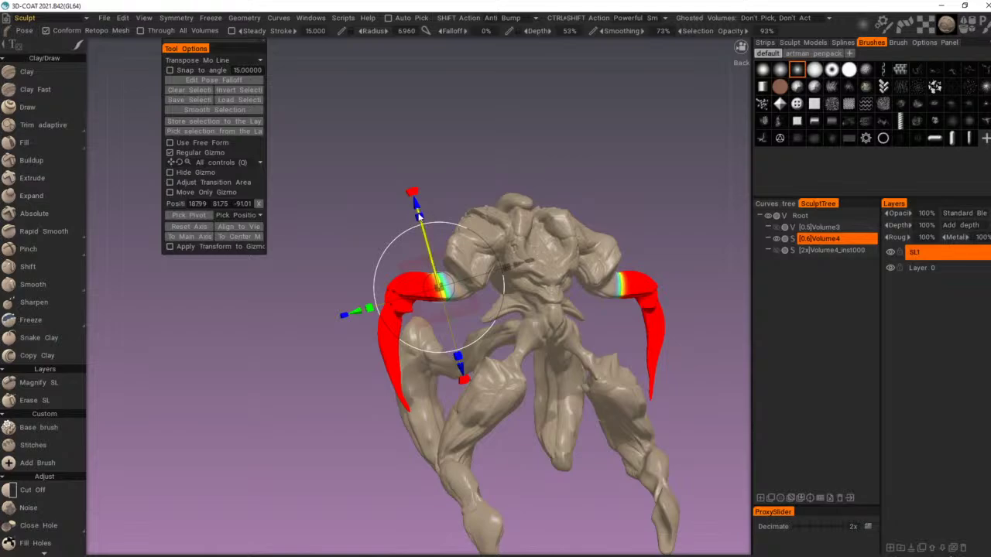
left_click_drag(419, 217, 423, 227)
middle_click_drag(424, 232, 655, 390)
Step: Undo the Pose selection and forearm changes and return to the Move brush
key("ctrl+z")
key("ctrl+z")
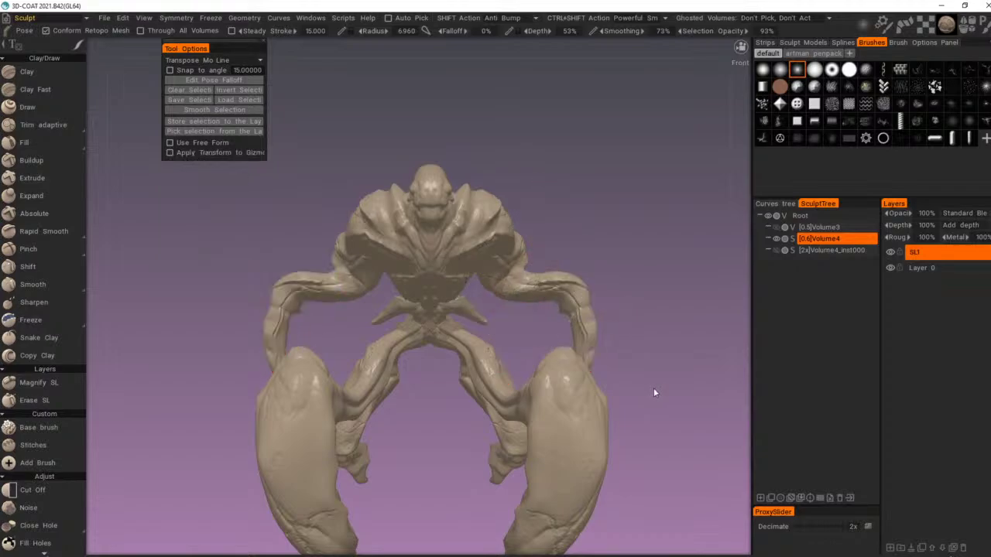
left_click_drag(653, 389, 496, 434)
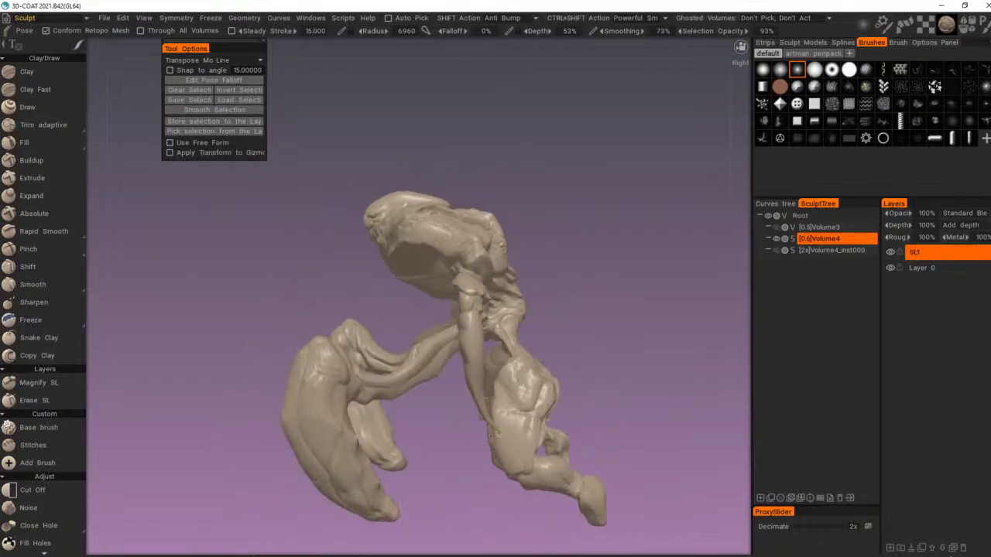
key("ctrl+z")
key("ctrl+z")
key("m")
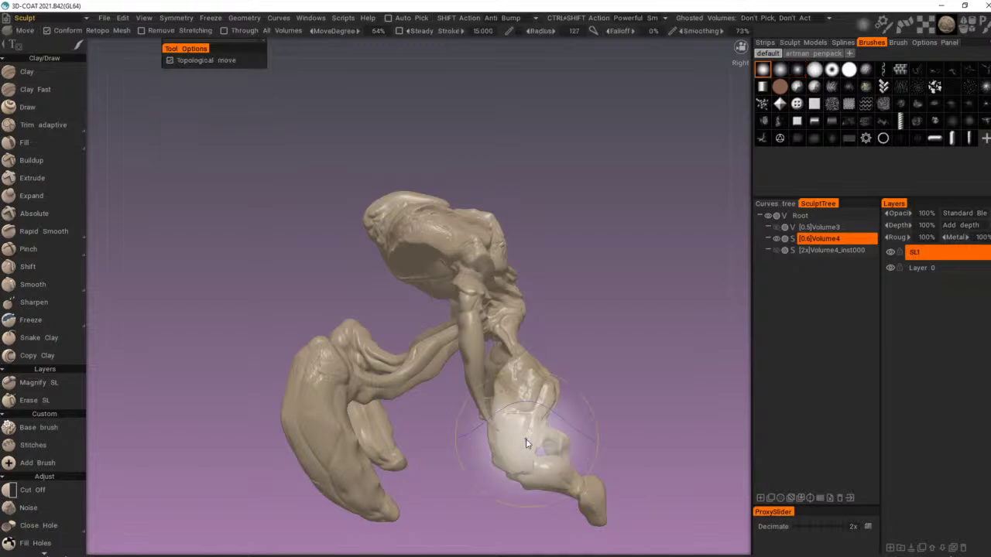
Step: Undo the recent Move strokes that widened the arms and pulled the head and upper torso forward
left_click_drag(518, 508, 441, 503)
key("ctrl+z")
key("ctrl+z")
key("ctrl+z")
key("ctrl+z")
key("ctrl+z")
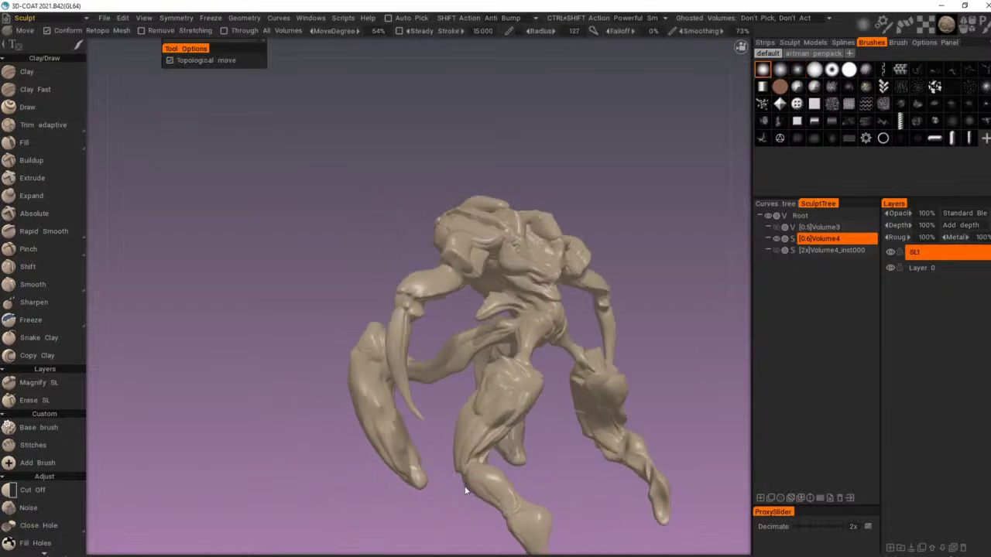
key("ctrl+z")
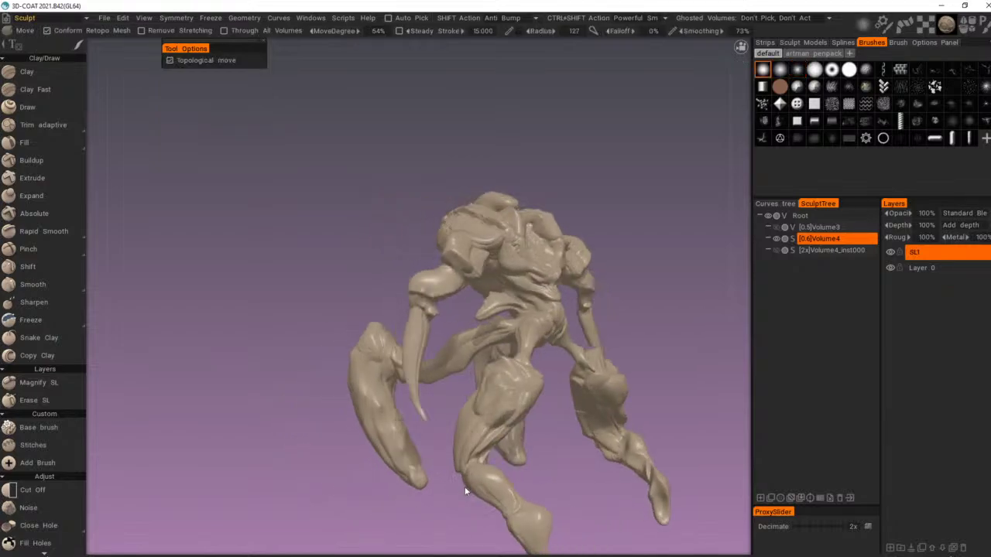
left_click_drag(465, 492, 564, 474)
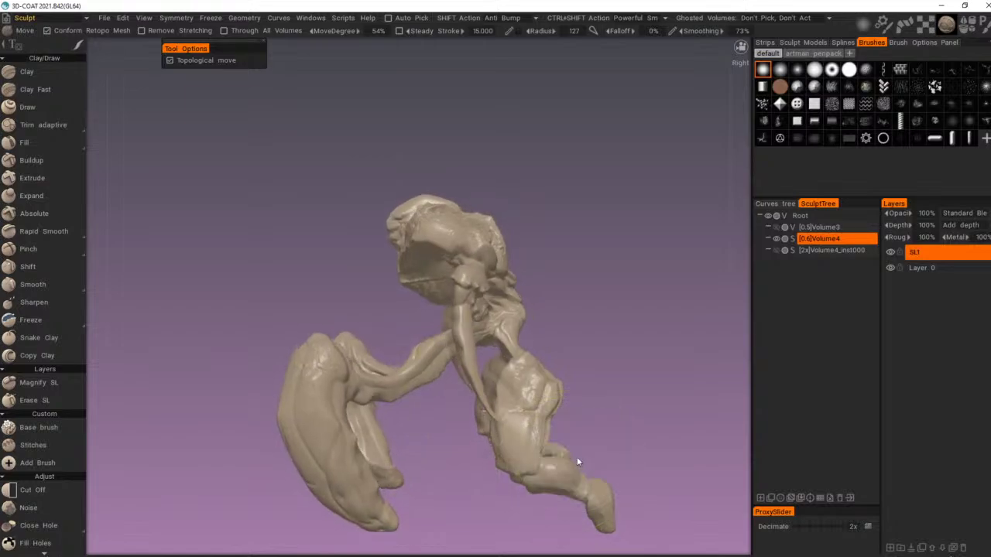
key("ctrl+z")
Step: Switch to the Render room and view the creature from the front and the side
left_click_drag(573, 423, 612, 413)
middle_click_drag(612, 418, 609, 358)
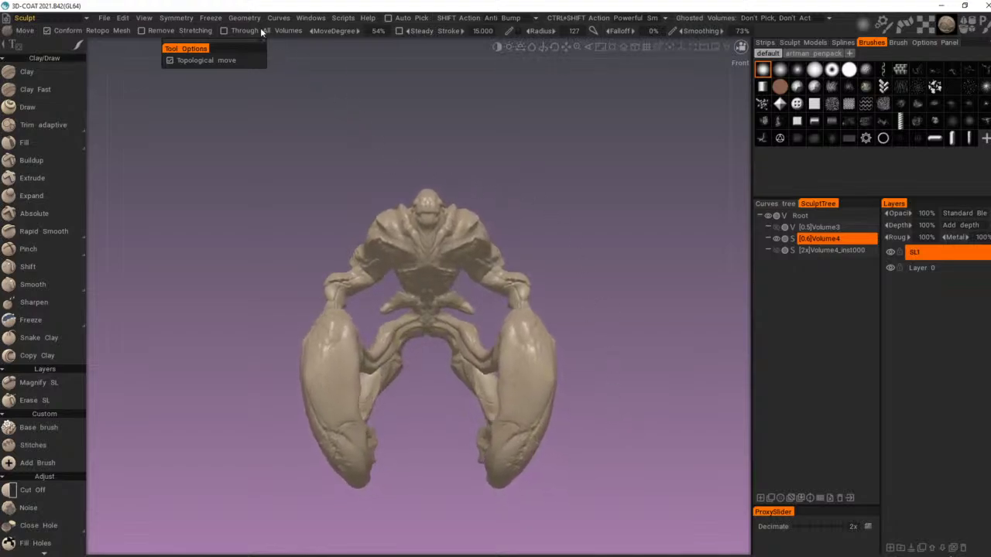
left_click_drag(517, 174, 579, 217)
middle_click_drag(579, 218, 643, 316)
left_click_drag(642, 313, 480, 185)
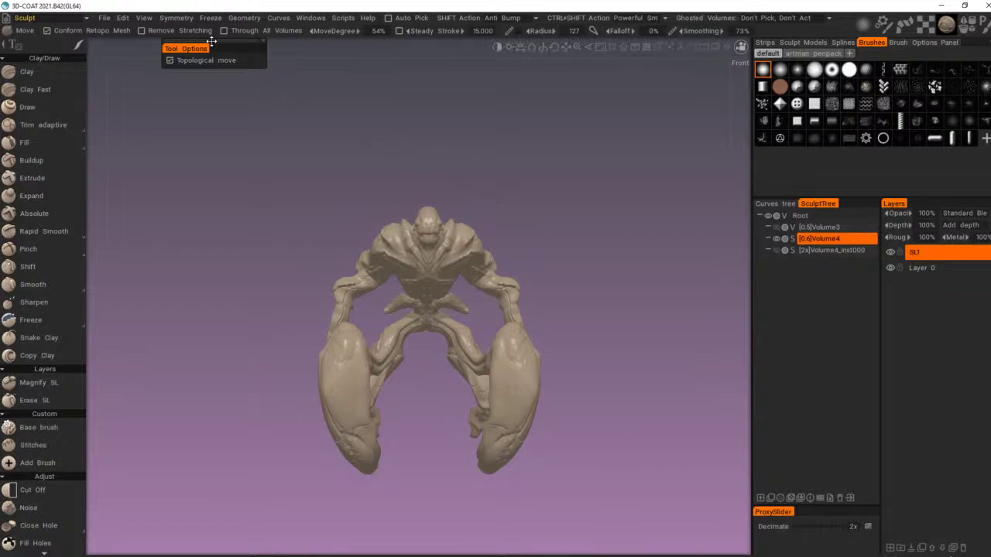
left_click(87, 18)
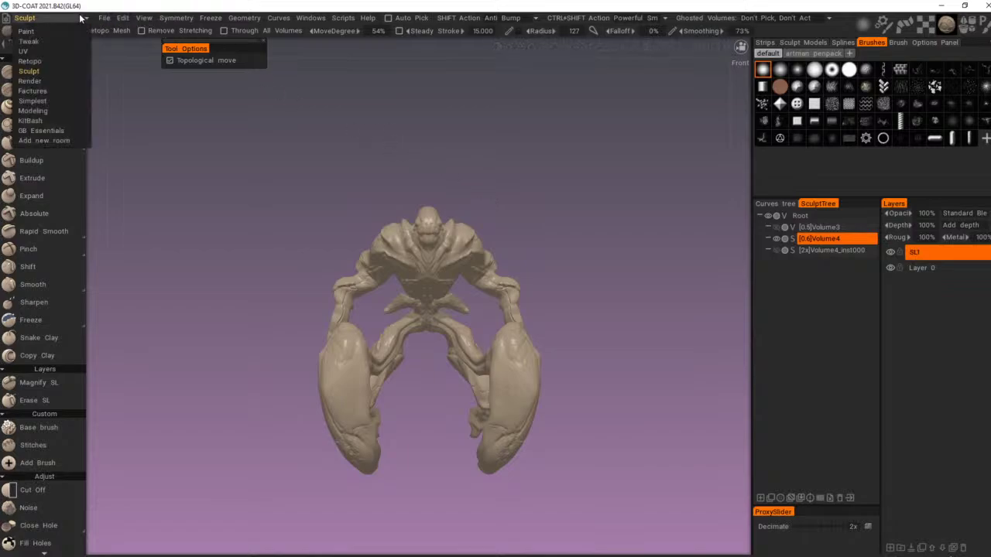
left_click(78, 81)
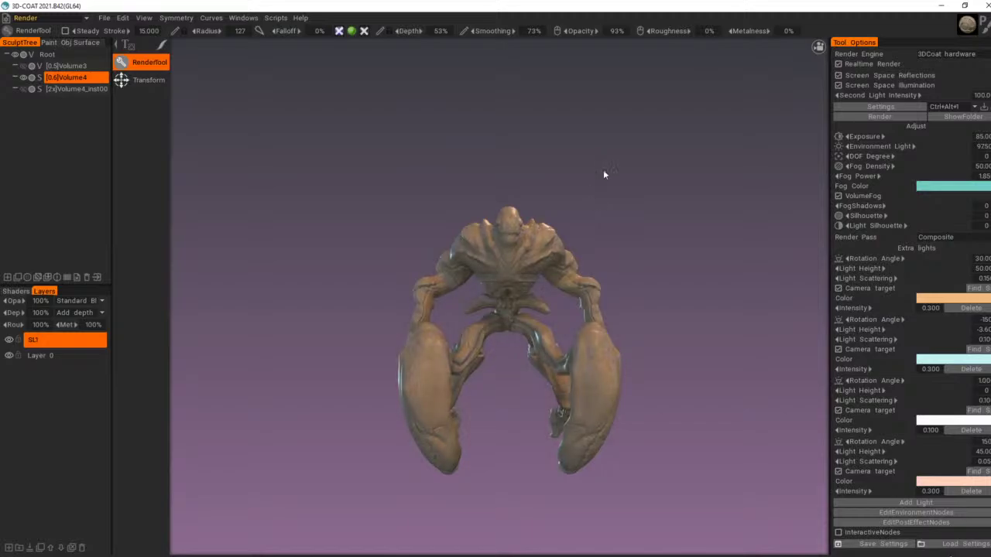
mouse_move(603, 172)
left_mouse_down()
mouse_move(607, 221)
mouse_move(653, 223)
mouse_move(636, 213)
mouse_move(661, 243)
mouse_move(625, 216)
mouse_move(685, 244)
left_mouse_up()
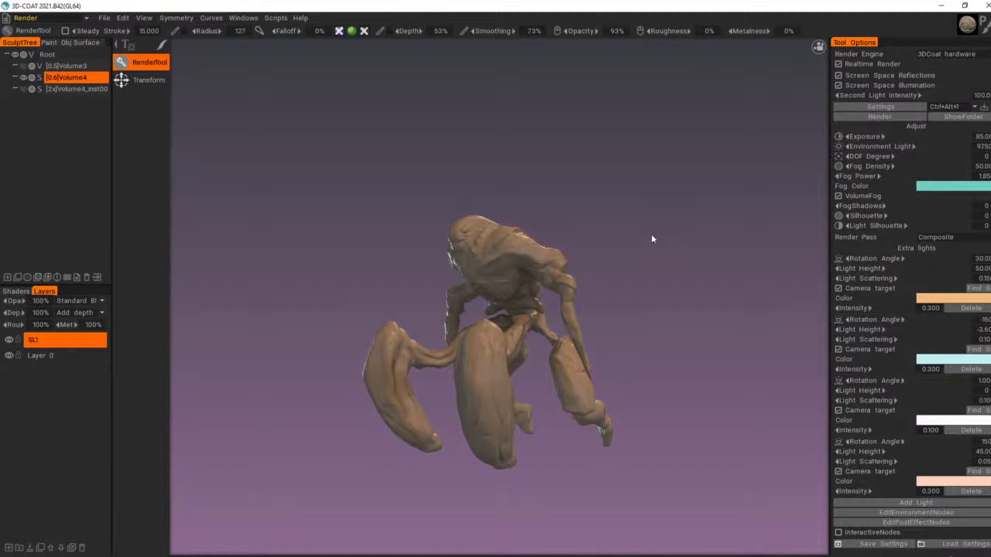
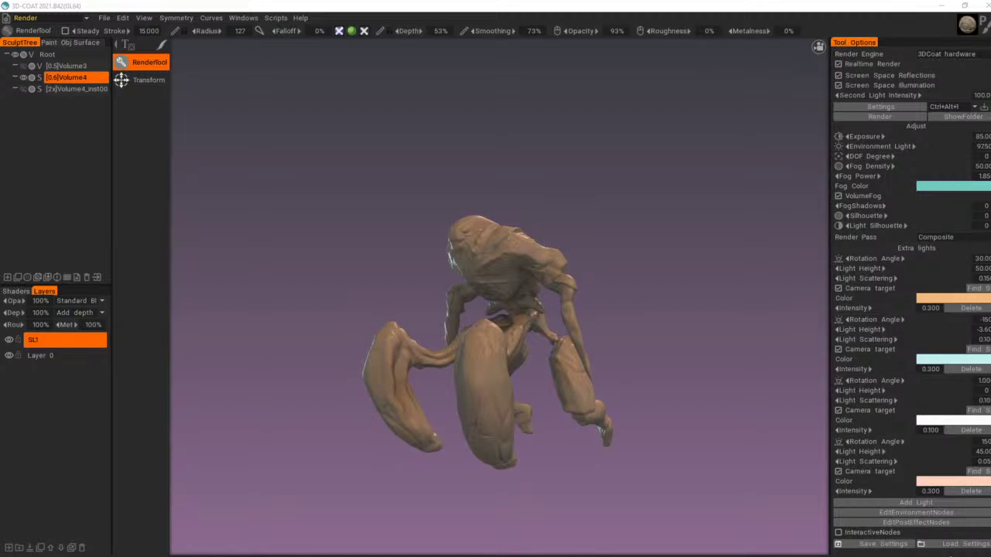
Step: View the creature from both sides in the Render room and return to the Sculpt room
left_click_drag(529, 163, 616, 151)
left_click_drag(559, 110, 570, 150)
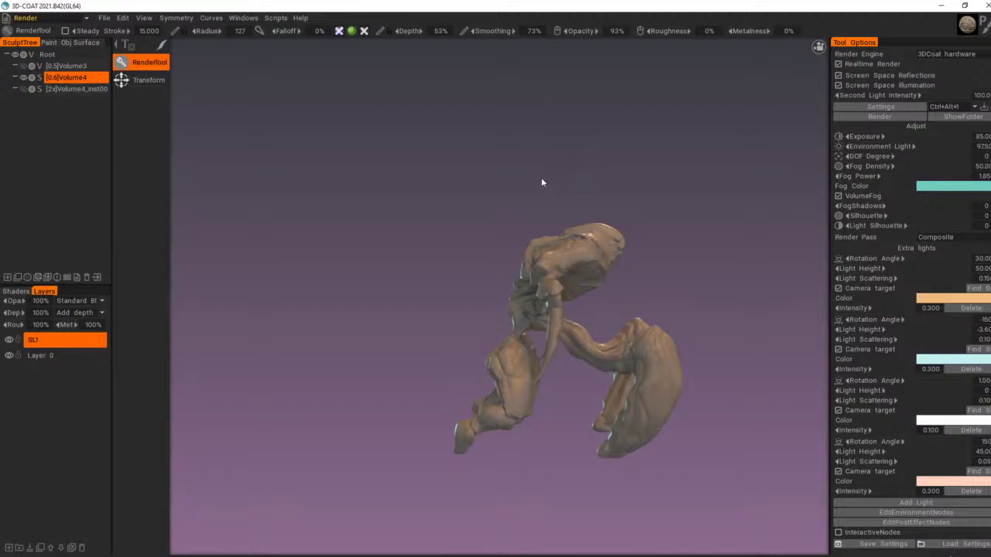
left_click_drag(586, 173, 459, 155)
mouse_move(548, 186)
left_mouse_down()
mouse_move(520, 177)
mouse_move(387, 184)
mouse_move(630, 178)
mouse_move(552, 181)
mouse_move(220, 54)
left_mouse_up()
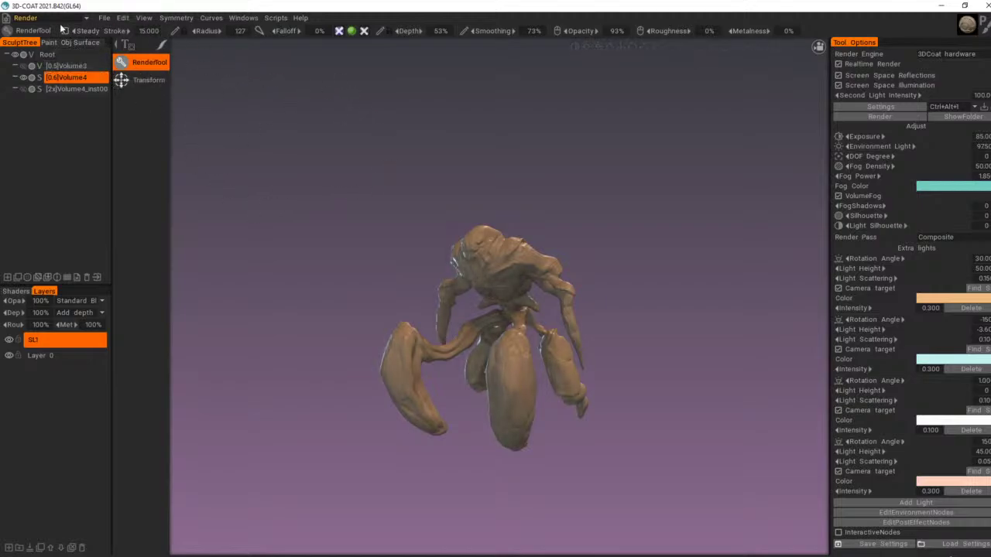
left_click(42, 18)
left_click(61, 71)
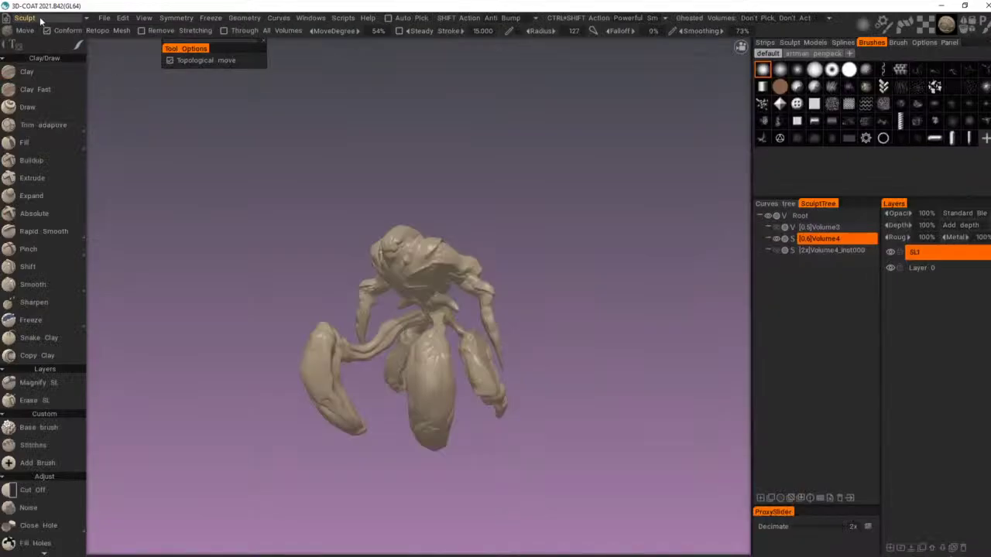
Step: Save the scene under the new file name 4legsAlien in the 3d folder
left_click(103, 17)
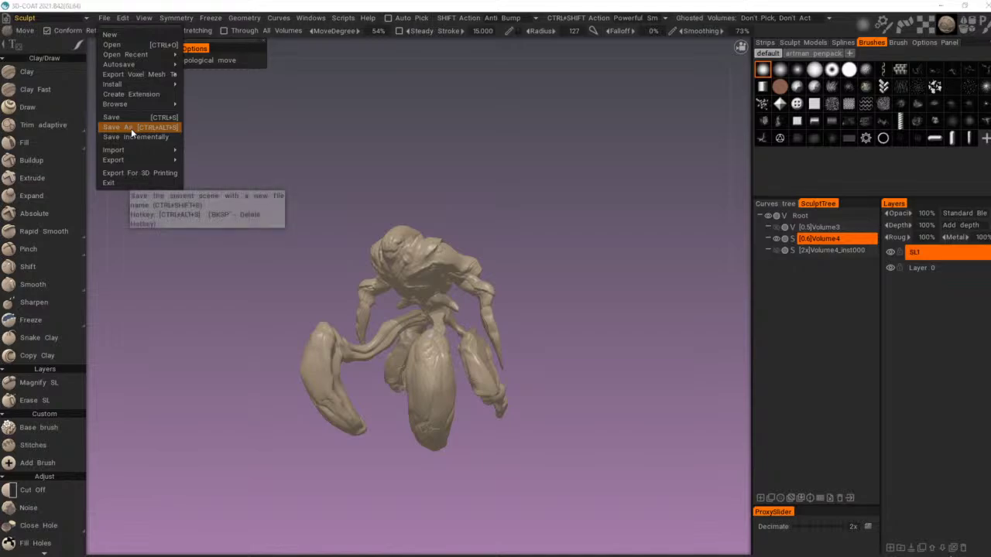
left_click(131, 130)
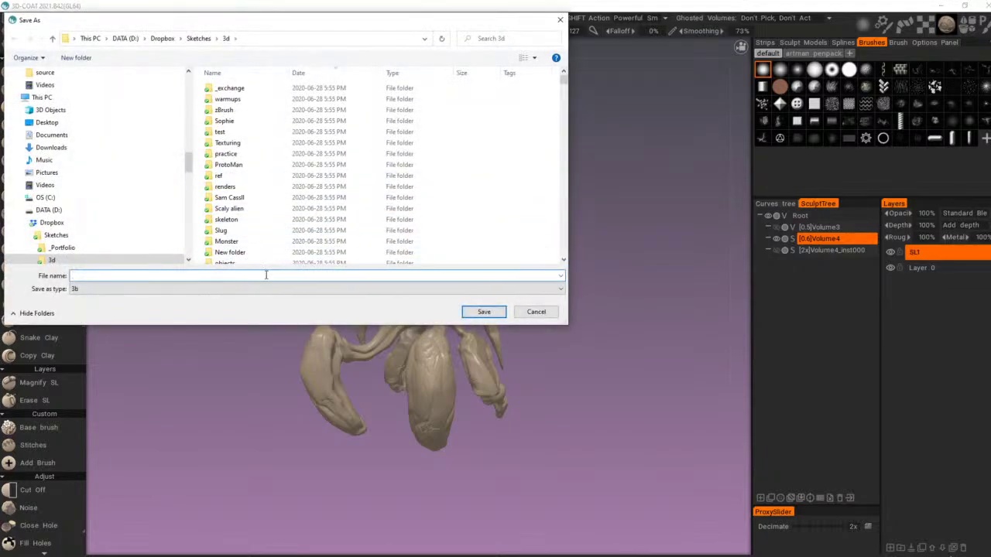
type("3legs")
key("BackSpace")
key("BackSpace")
key("BackSpace")
key("BackSpace")
type("4g")
key("BackSpace")
type("legsAlien")
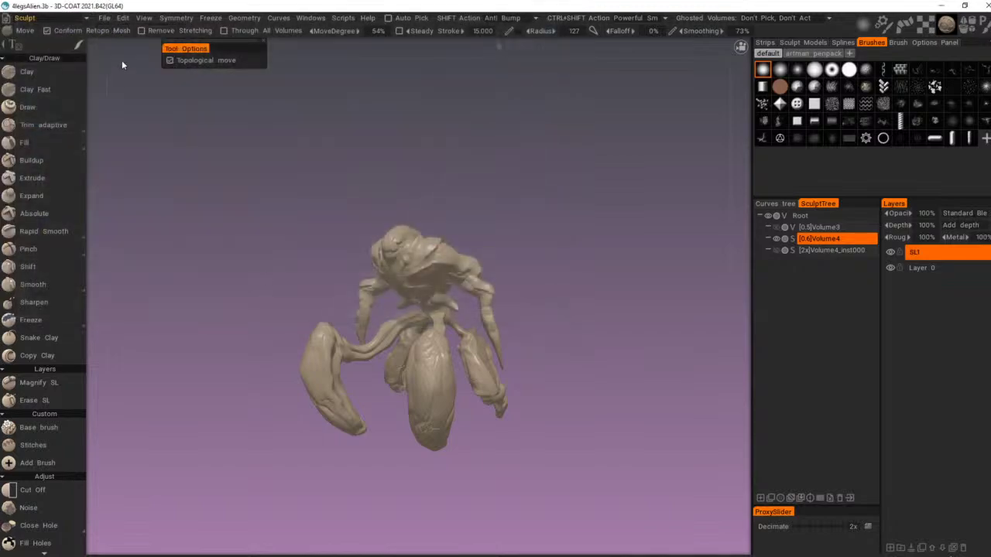
Step: View the creature from the front and side and reduce the Move brush radius to about 65
left_click_drag(302, 138, 466, 174)
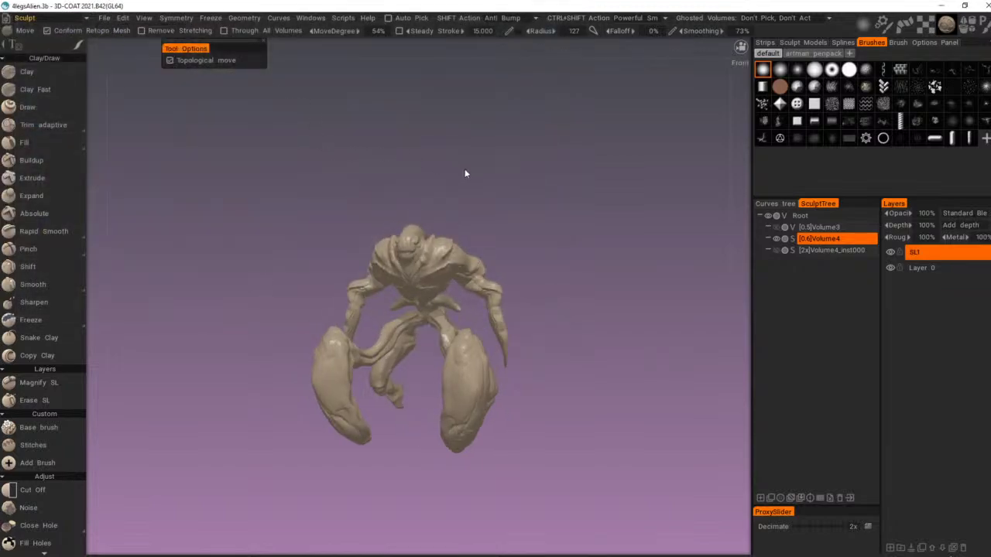
left_click_drag(543, 170, 531, 179)
right_click_drag(531, 180, 561, 209)
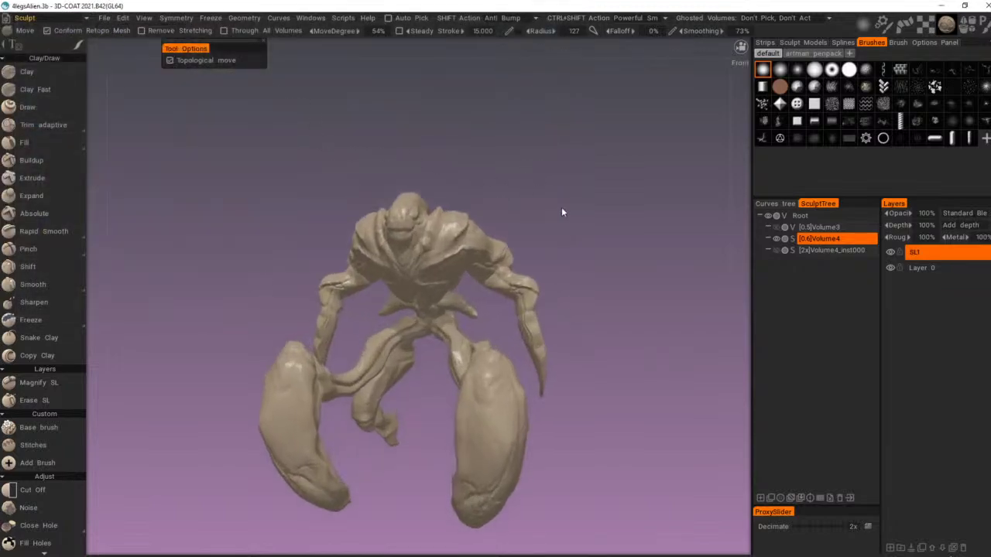
mouse_move(561, 208)
left_mouse_down()
mouse_move(458, 206)
mouse_move(508, 199)
mouse_move(625, 222)
mouse_move(631, 236)
mouse_move(578, 237)
mouse_move(582, 250)
mouse_move(582, 232)
mouse_move(561, 222)
mouse_move(480, 213)
left_mouse_up()
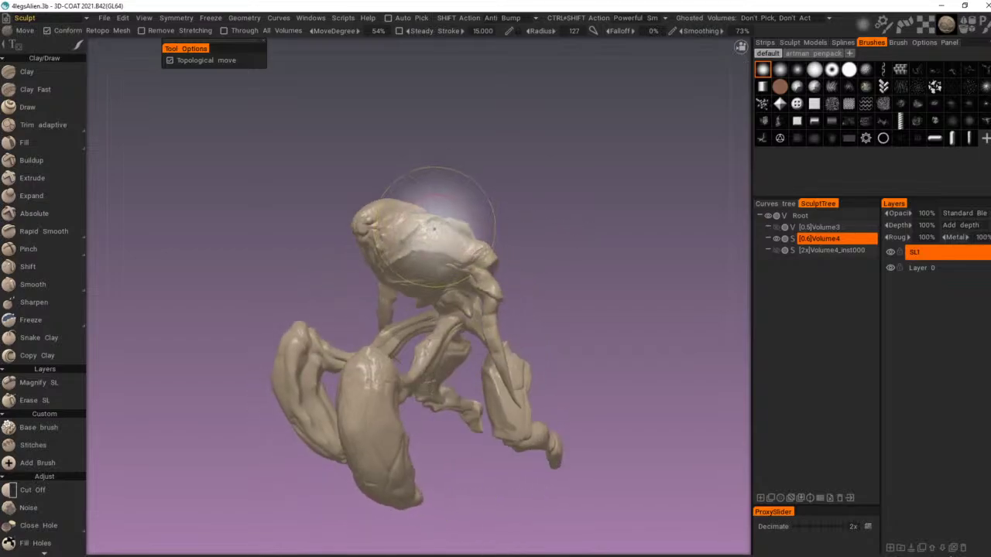
right_click_drag(423, 232, 405, 228)
mouse_move(581, 237)
left_mouse_down()
mouse_move(355, 229)
mouse_move(643, 234)
left_mouse_up()
mouse_move(519, 238)
left_mouse_down()
mouse_move(573, 228)
mouse_move(497, 240)
left_mouse_up()
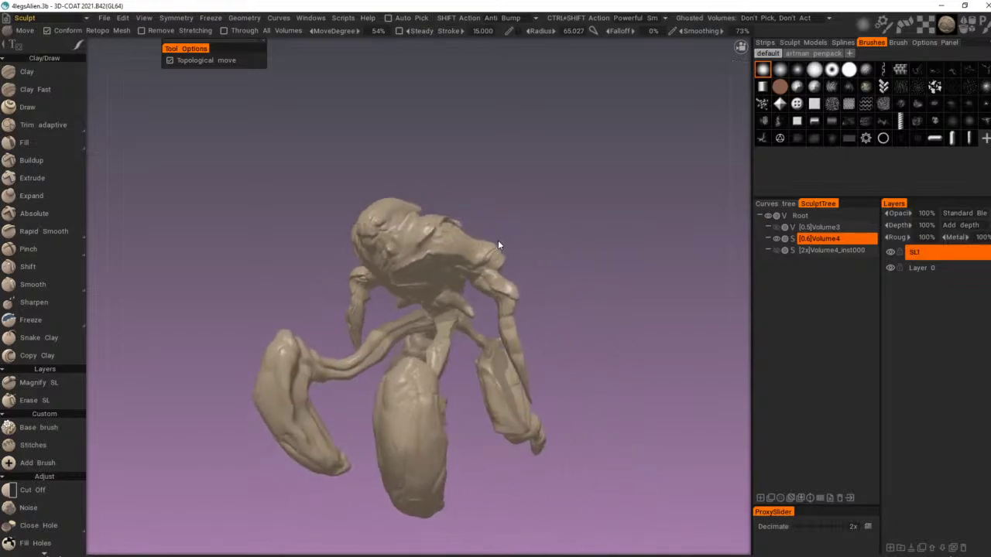
Step: Apply the GreenClay shader to the creature
right_click(441, 239)
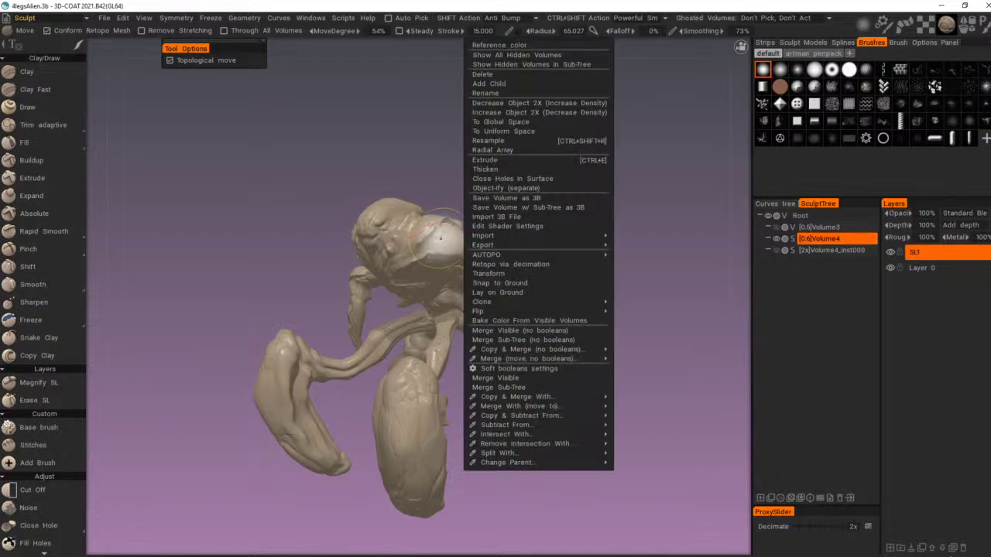
left_click(374, 137)
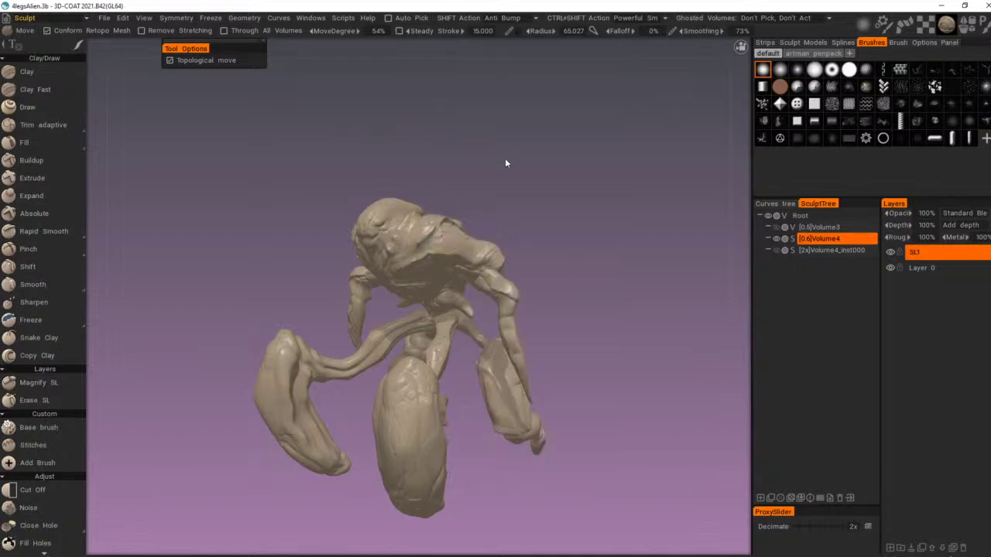
key("4")
scroll(538, 213, "down", 1)
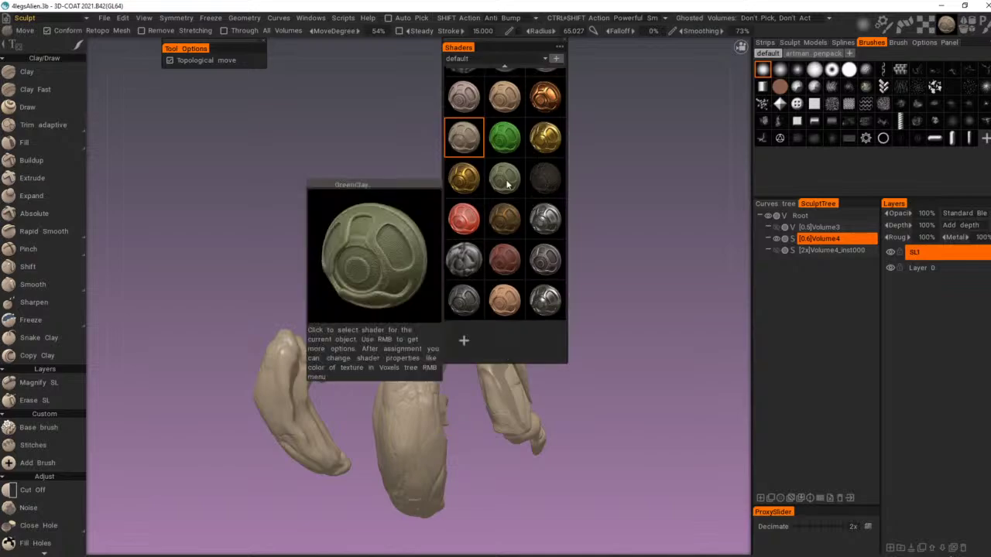
left_click(508, 184)
mouse_move(253, 176)
left_mouse_down()
mouse_move(551, 184)
mouse_move(630, 206)
mouse_move(608, 186)
mouse_move(260, 168)
left_mouse_up()
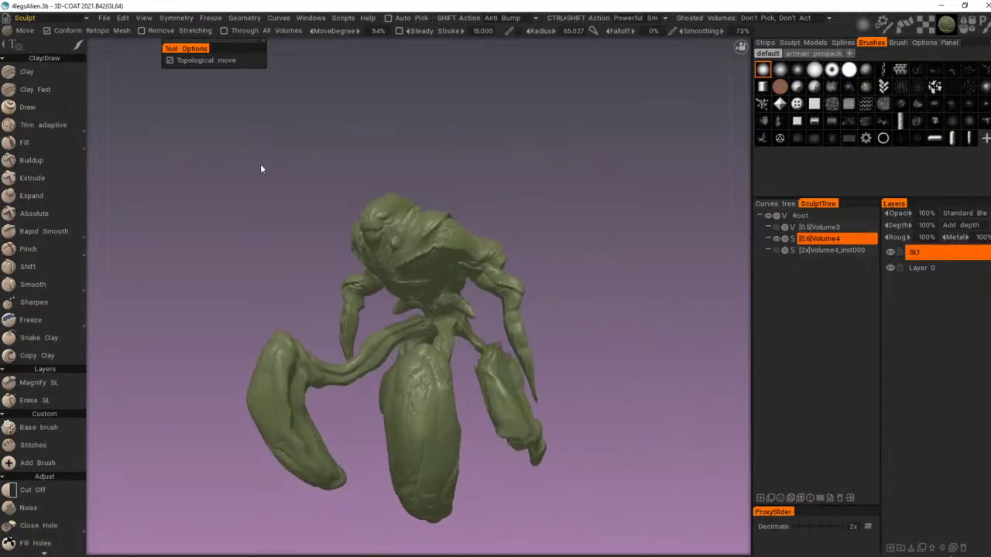
Step: Construct a new shader named CreatureSkin0 from the GreenClay shader
right_click(447, 230)
key("4")
right_click(463, 175)
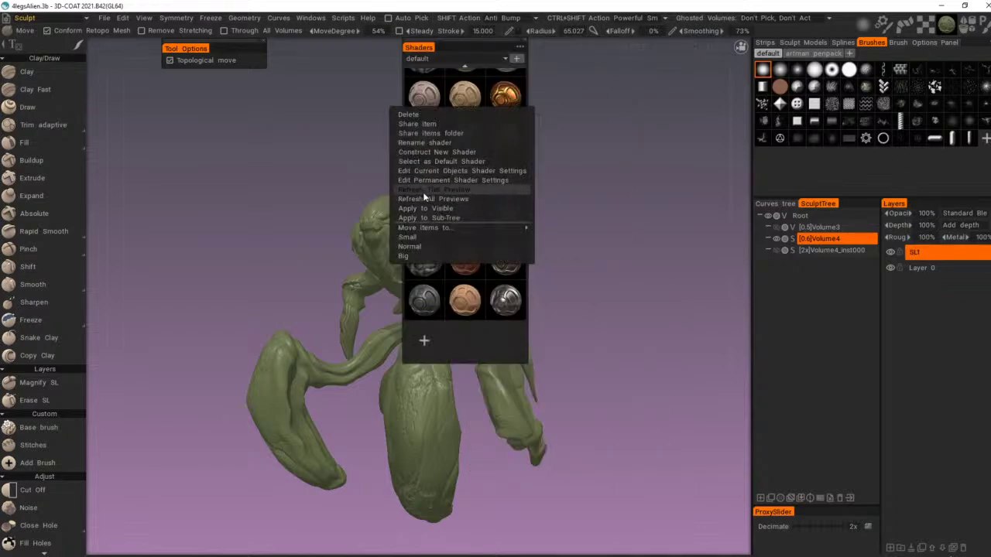
left_click(441, 152)
left_click(445, 312)
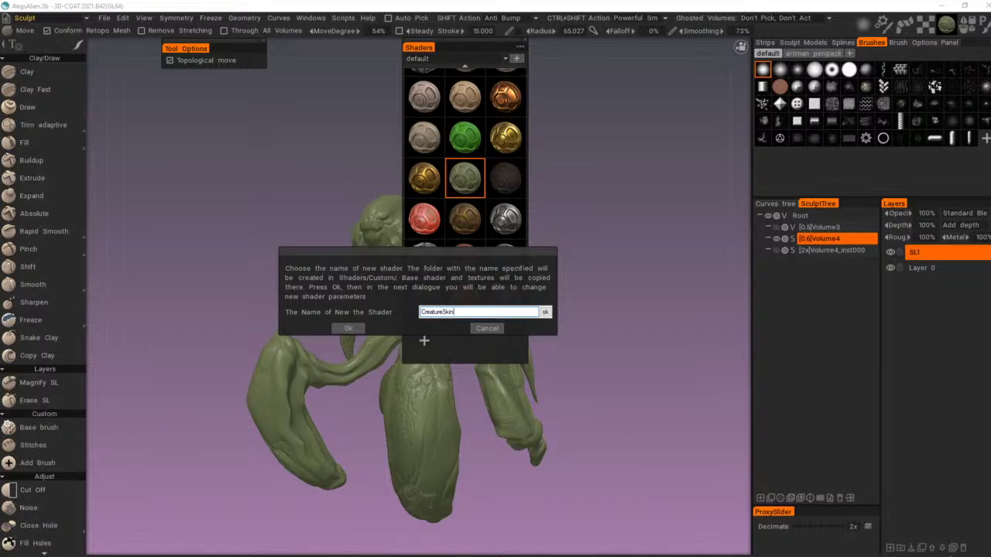
type("CreatureSkin0")
key("Return")
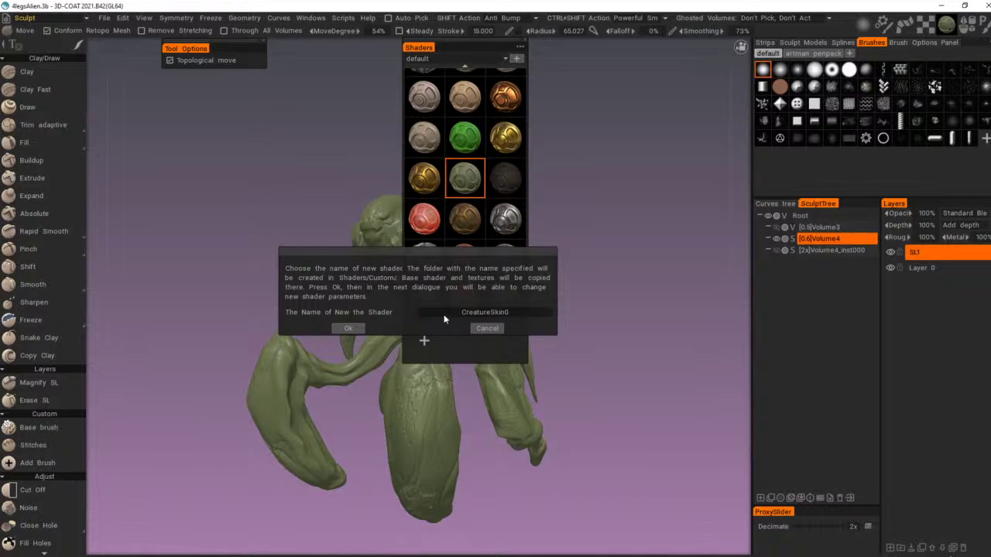
left_click(349, 329)
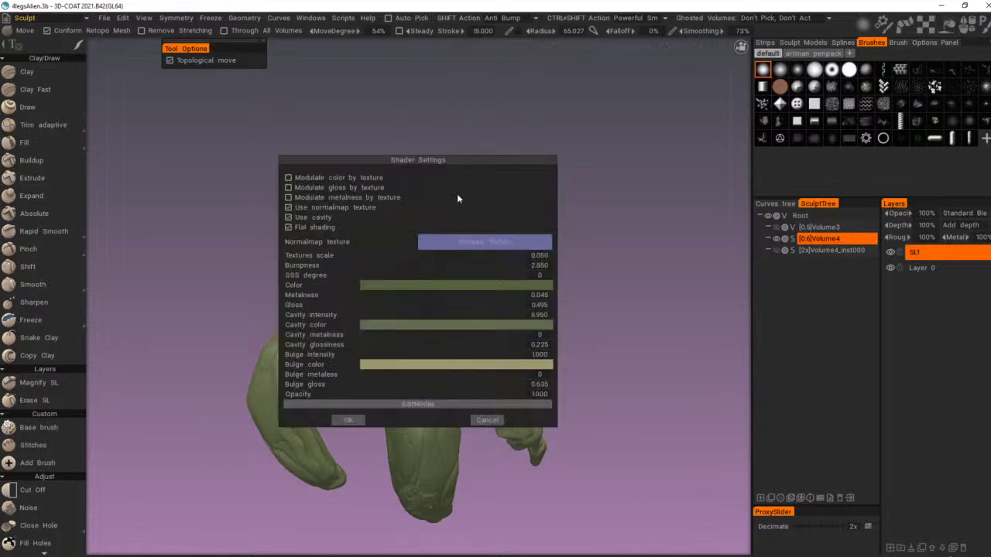
Step: Set the new shader's main color to a muted blue with hue 222, saturation 37% and lightness 42%
left_click_drag(433, 160, 642, 85)
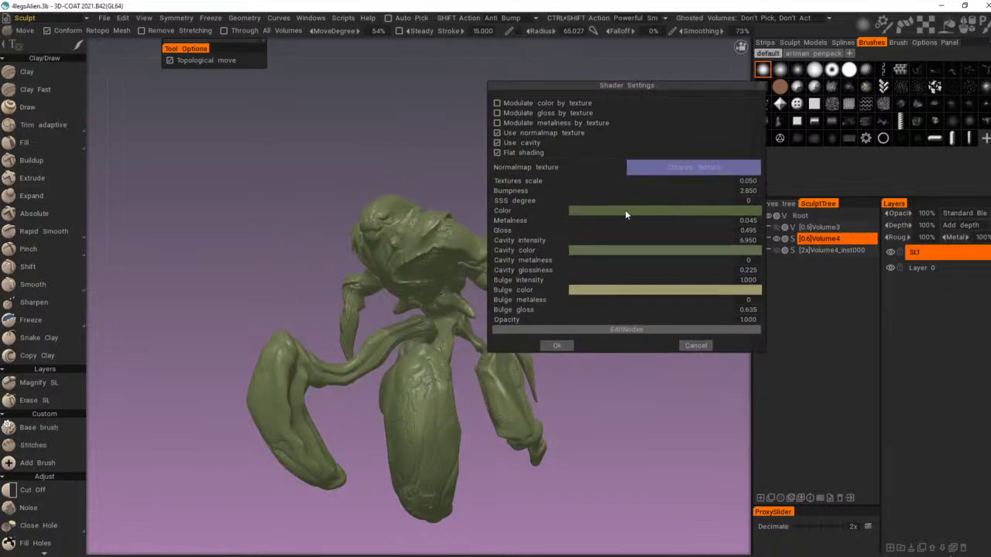
left_click(626, 214)
left_click(474, 247)
left_click_drag(446, 163, 230, 91)
left_click(230, 224)
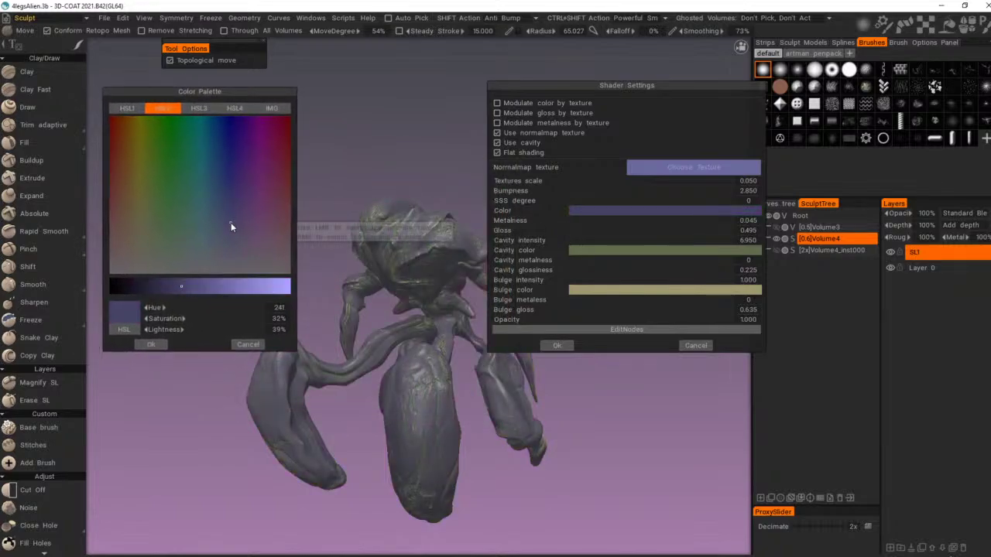
left_click(605, 252)
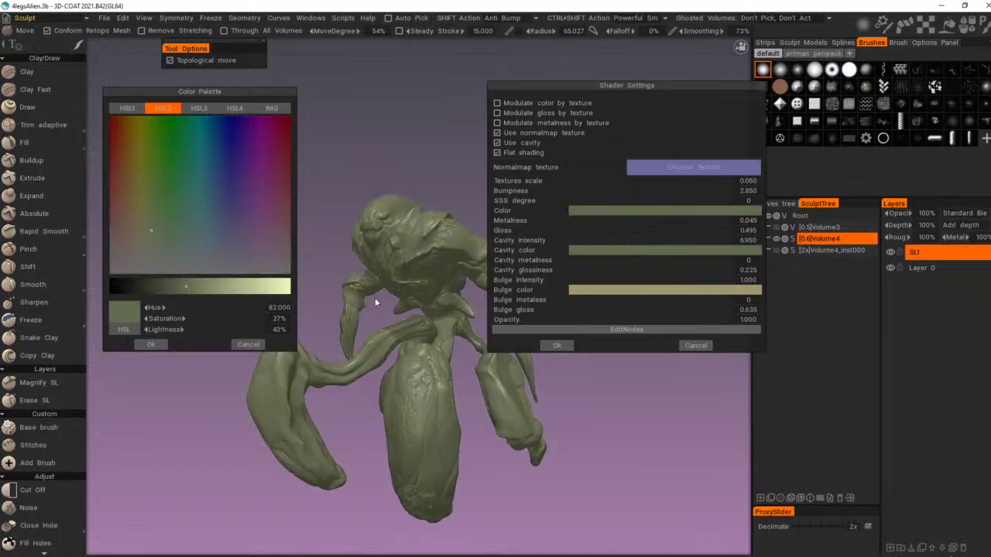
left_click_drag(192, 215, 221, 215)
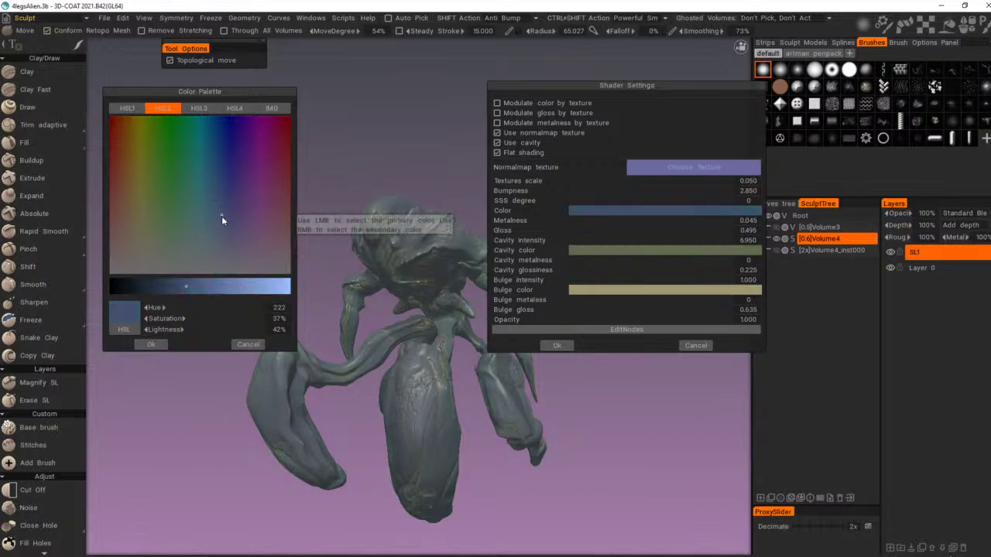
left_click(152, 346)
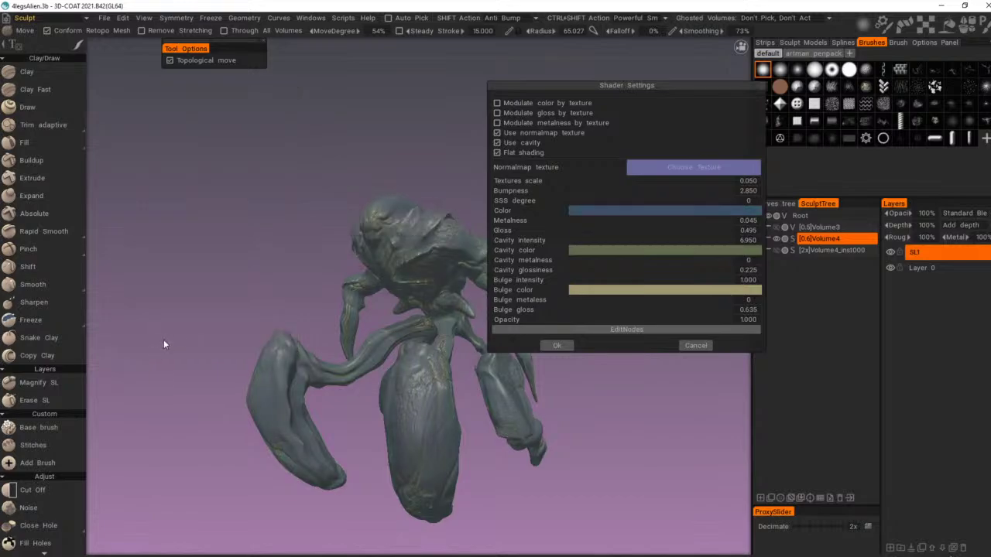
Step: Set the shader's cavity color to a dark olive yellow with hue about 47.7, saturation 45% and lightness 42%
left_click(641, 252)
left_click_drag(432, 162, 181, 99)
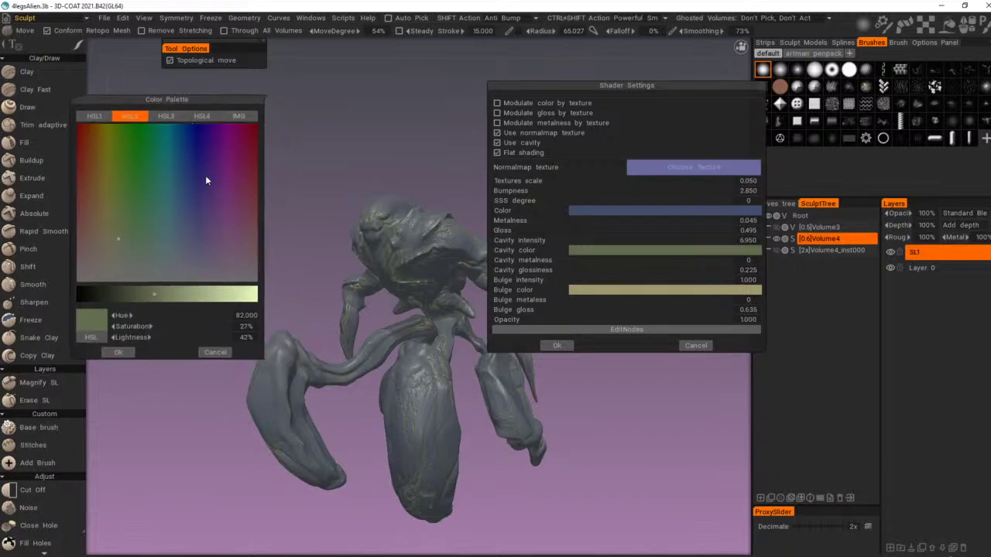
left_click(241, 230)
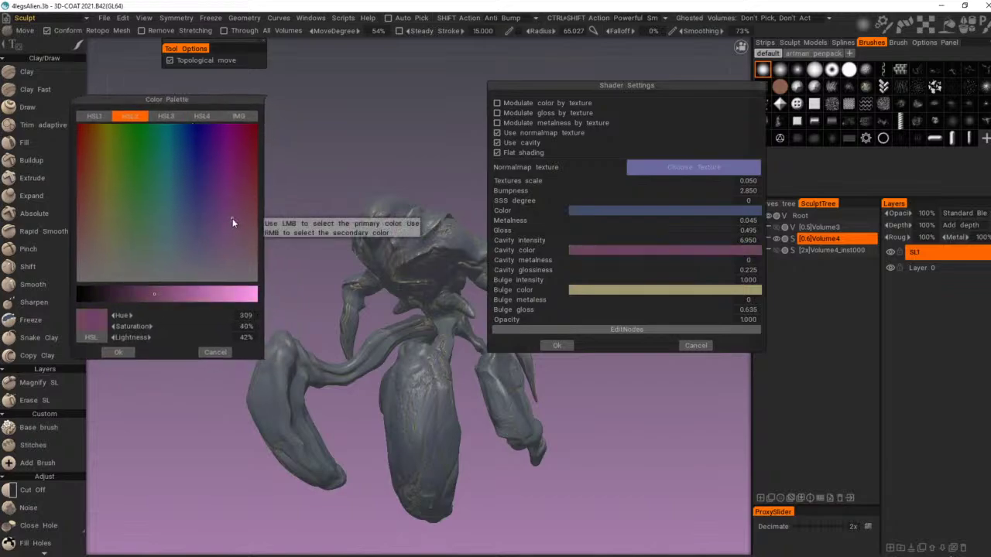
left_click(205, 223)
mouse_move(204, 219)
left_mouse_down()
mouse_move(240, 186)
mouse_move(172, 213)
mouse_move(101, 212)
left_mouse_up()
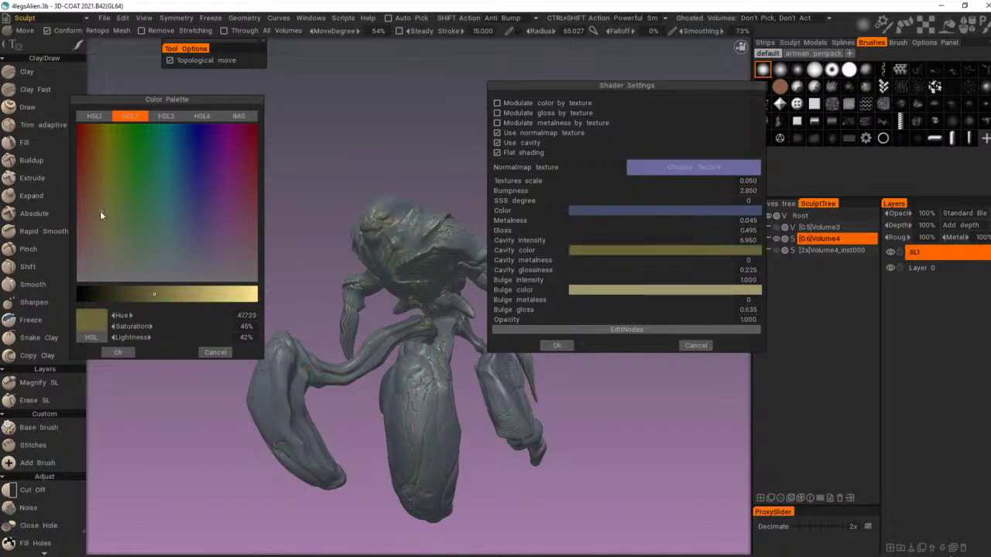
left_click(117, 353)
Step: Set the shader's bulge color to a pinkish red with hue 340, saturation 50% and lightness 62%
left_click(595, 292)
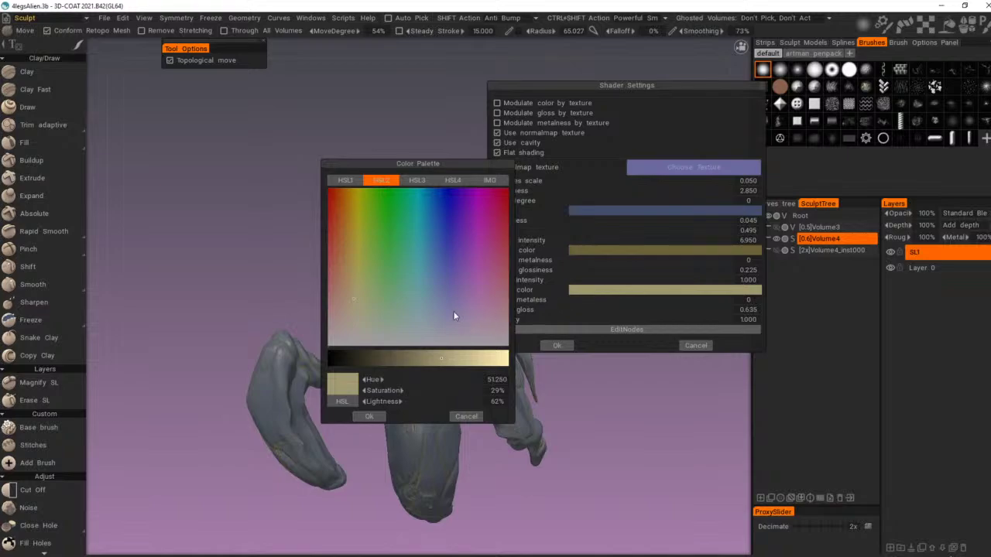
left_click_drag(411, 166, 173, 101)
left_click(257, 210)
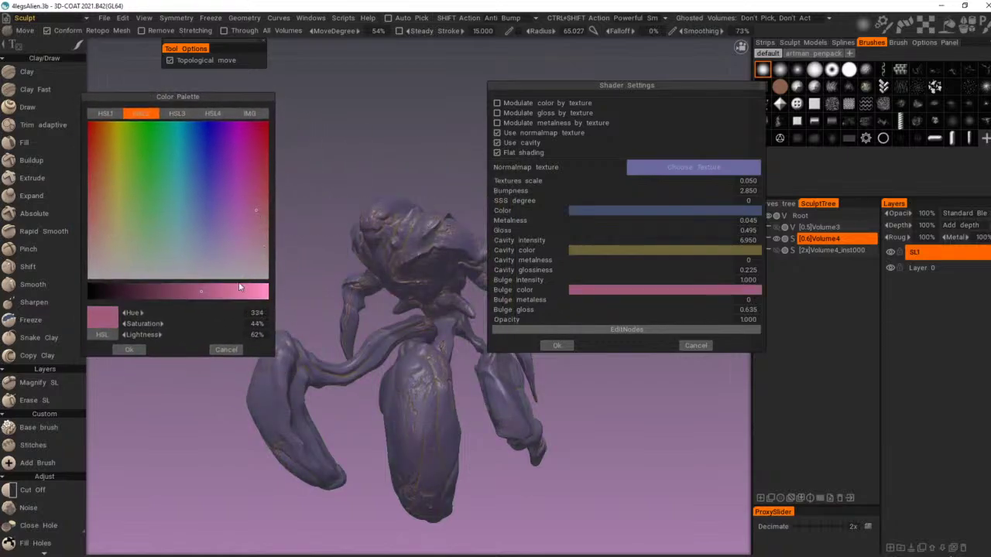
left_click_drag(255, 214, 259, 202)
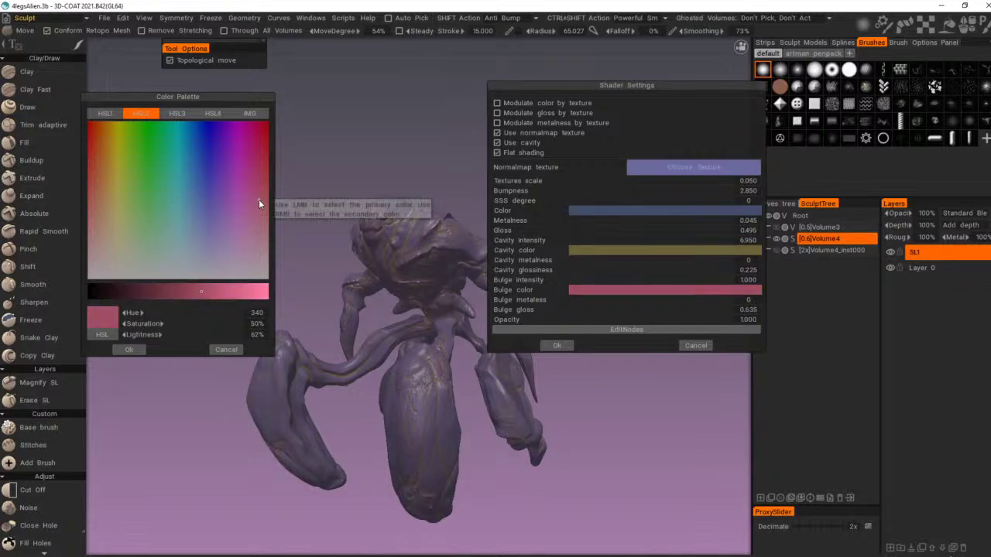
left_click(131, 348)
Step: Examine the new shader colors on the creature up close and from a distance, and accept the shader settings
left_click_drag(189, 313, 289, 311)
right_click_drag(289, 310, 355, 319)
left_click_drag(355, 319, 282, 321)
right_click_drag(281, 321, 313, 355)
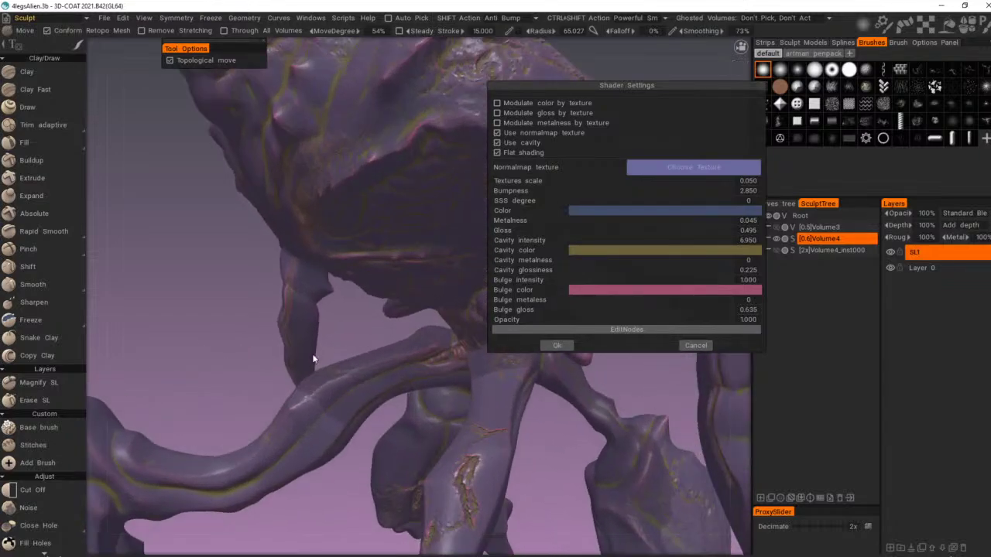
right_click_drag(377, 319, 271, 305)
left_click_drag(271, 304, 301, 285)
right_click_drag(301, 288, 308, 283)
left_click_drag(308, 283, 293, 285)
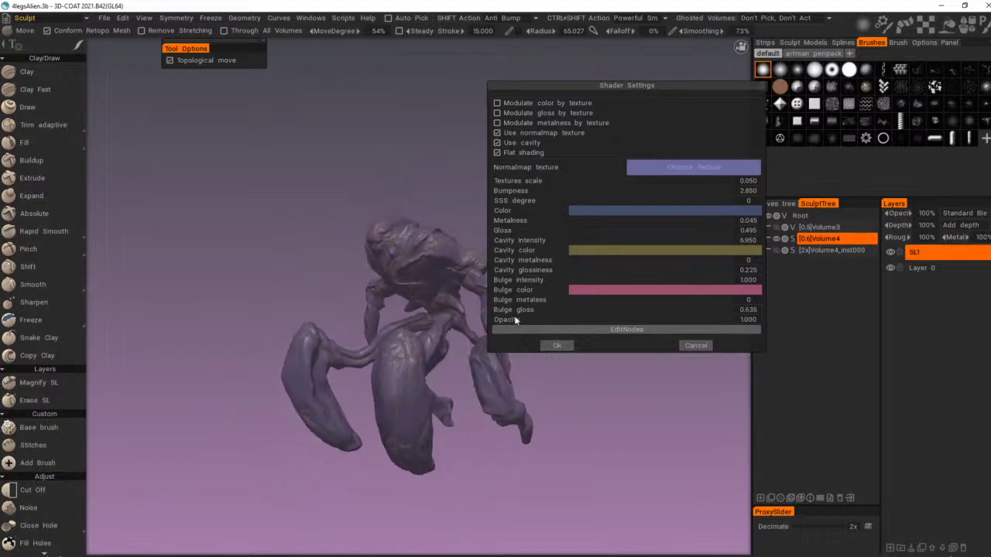
left_click(558, 346)
Step: Switch to the Render room and add another extra light to the scene
left_click_drag(547, 307, 635, 312)
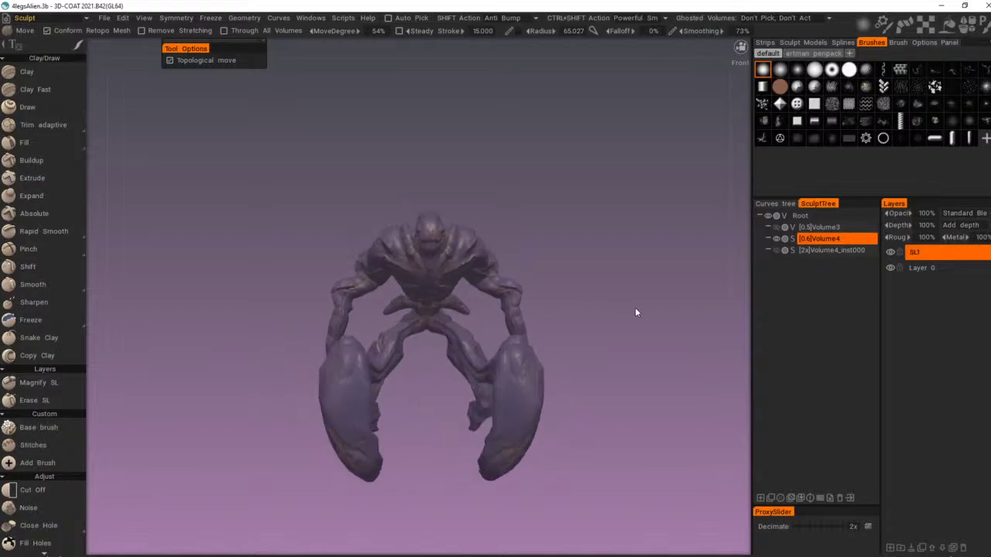
left_click(59, 18)
left_click(51, 81)
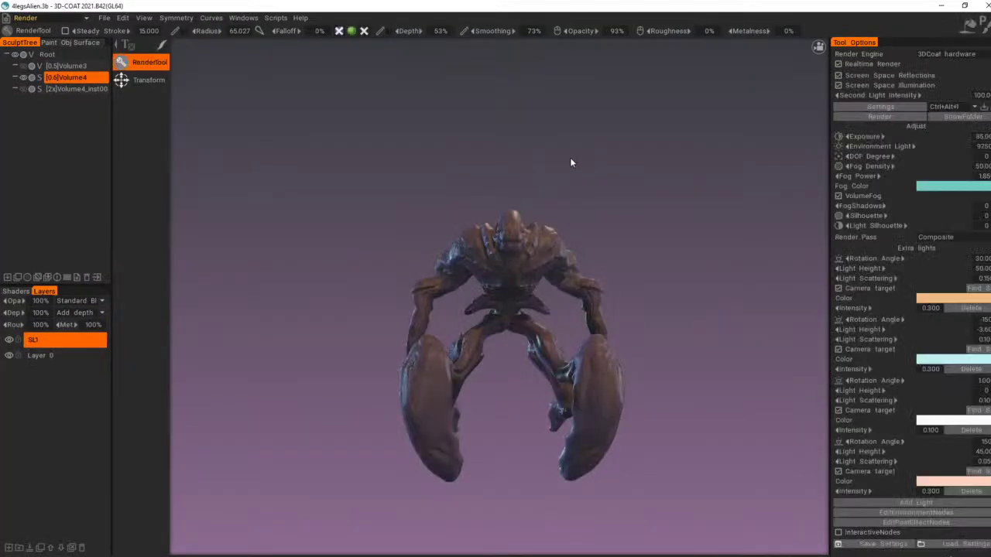
mouse_move(571, 159)
left_mouse_down()
mouse_move(657, 186)
mouse_move(624, 188)
left_mouse_up()
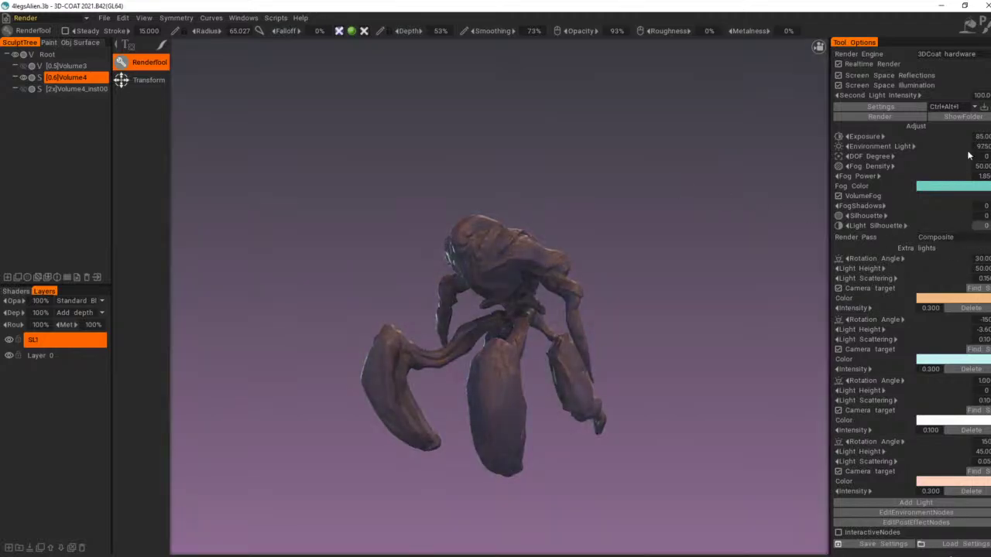
left_click(919, 501)
left_click_drag(653, 288, 672, 280)
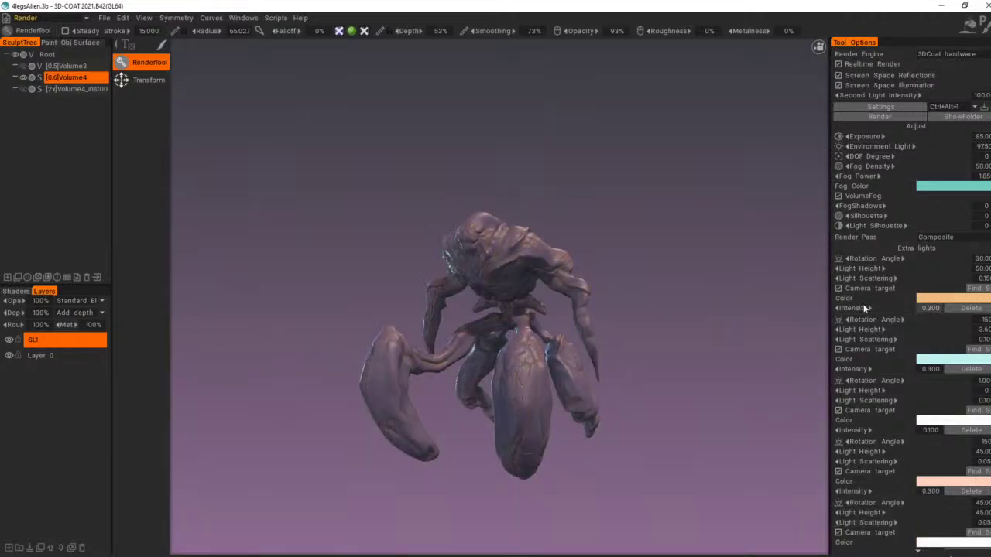
Step: Raise the intensity of the newly added white extra light to 0.540
scroll(957, 529, "down", 2)
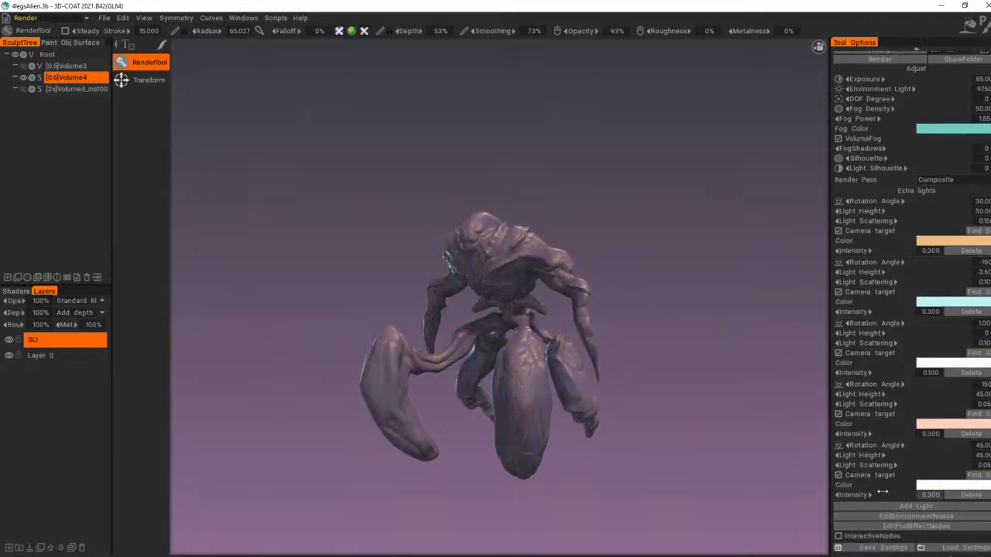
left_click_drag(861, 494, 896, 492)
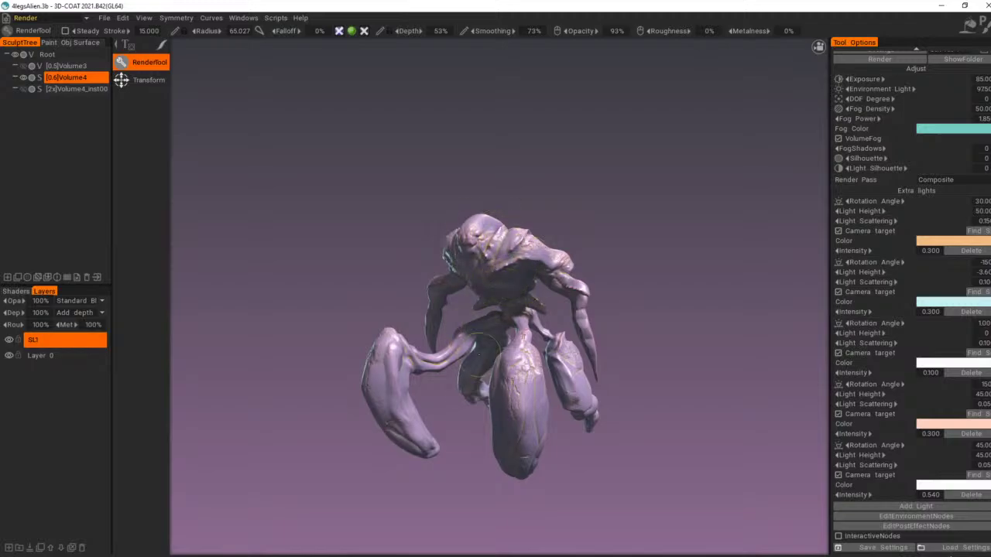
mouse_move(639, 277)
left_mouse_down()
mouse_move(654, 267)
mouse_move(648, 278)
left_mouse_up()
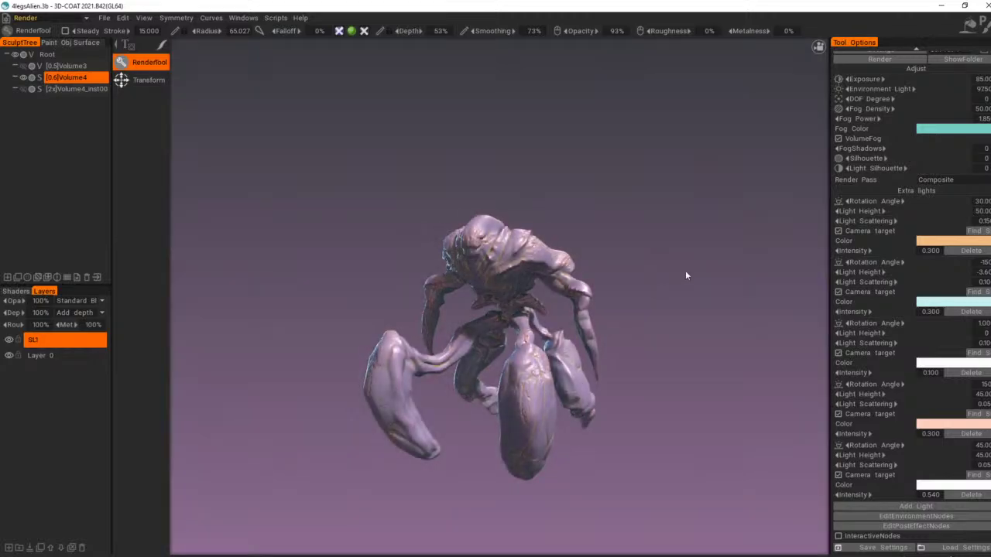
Step: Examine the brighter lighting on the creature's back, sides and underside from several angles
left_click_drag(686, 275, 707, 260)
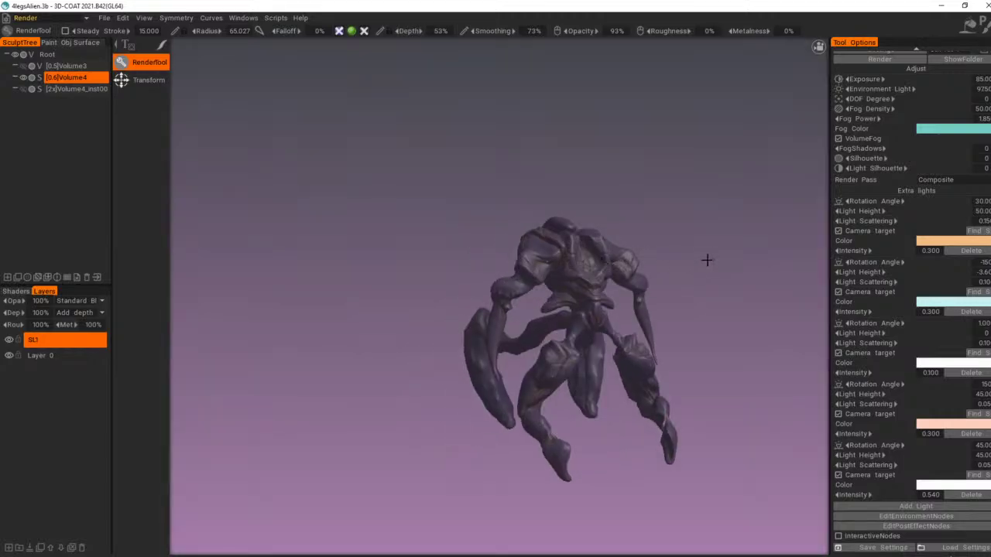
left_click_drag(649, 250, 683, 243)
left_click_drag(746, 226, 665, 217)
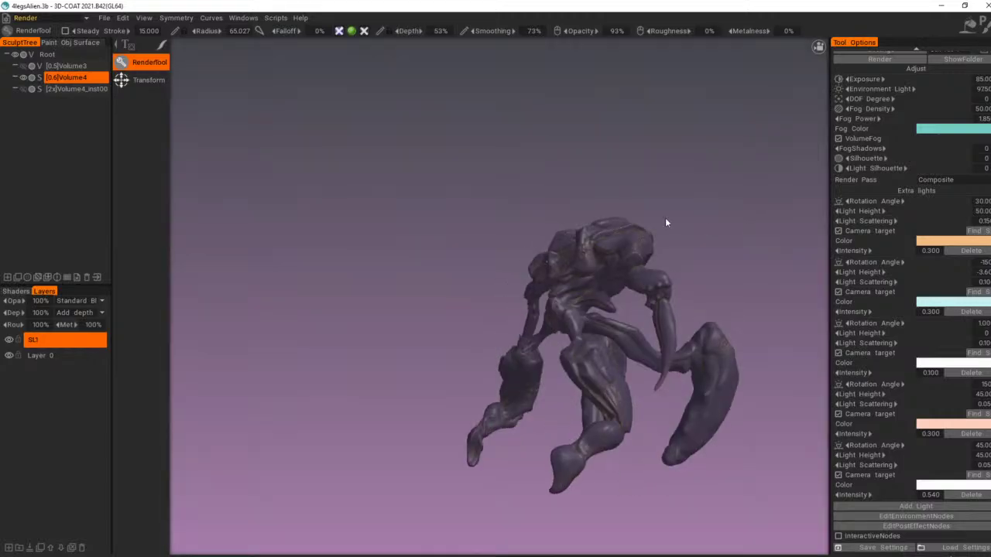
middle_click_drag(763, 206, 582, 181)
left_click_drag(646, 179, 622, 178)
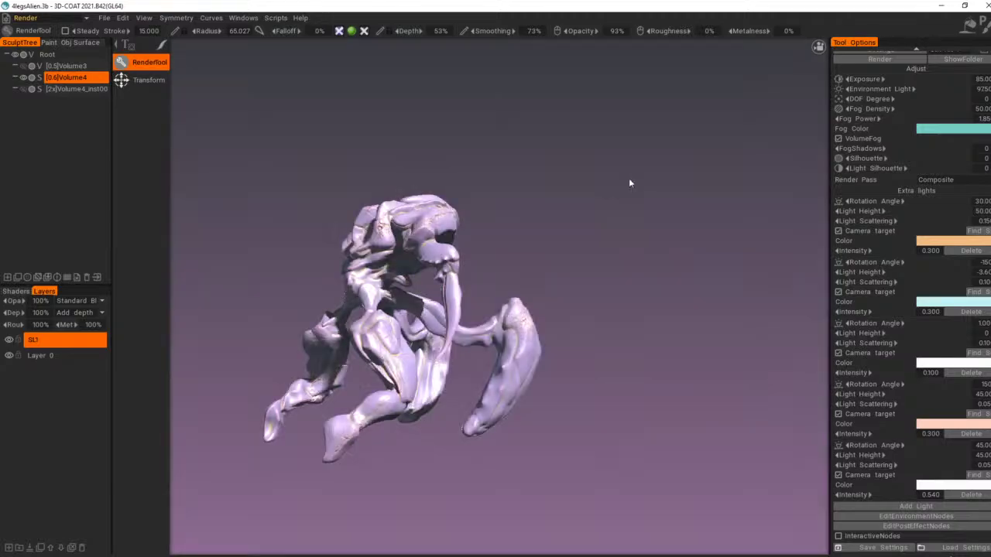
left_click_drag(688, 177, 628, 194)
right_click_drag(629, 194, 653, 229)
middle_click_drag(653, 228, 688, 200)
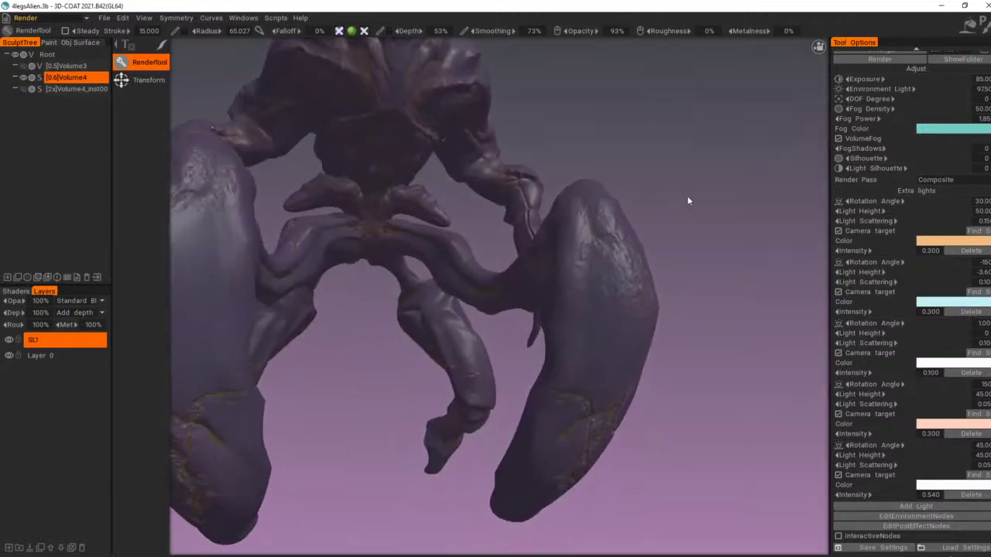
Step: Examine how the new light falls on the creature's chest, head and front legs, up close and from a distance
left_click_drag(688, 200, 681, 178)
middle_click_drag(679, 176, 686, 194)
left_click_drag(683, 194, 712, 258)
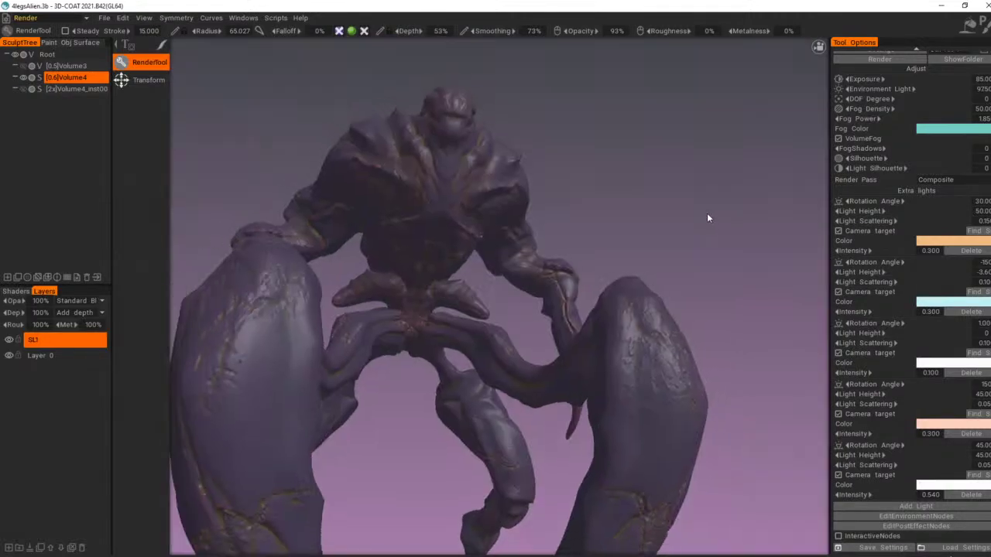
left_click_drag(706, 213, 728, 212)
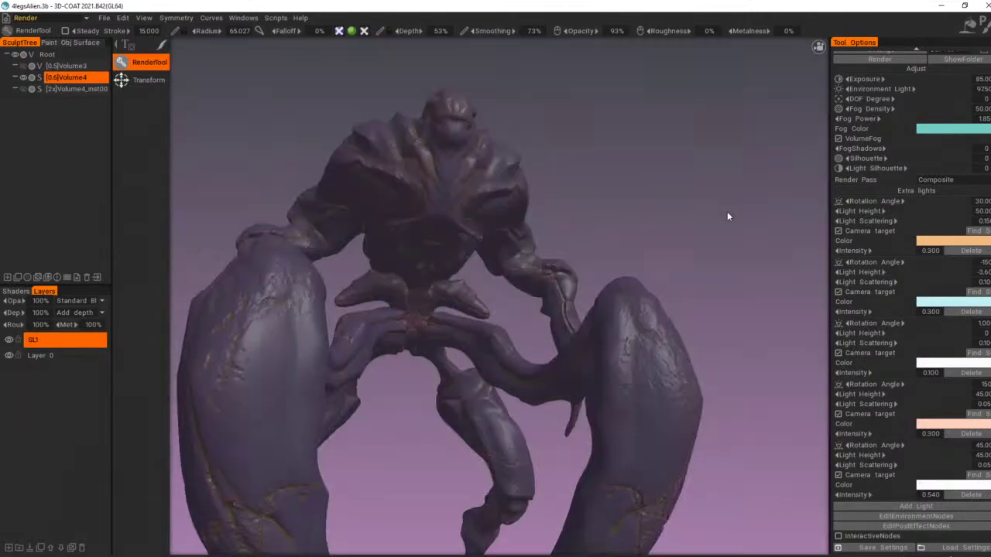
mouse_move(727, 212)
right_mouse_down()
mouse_move(705, 206)
mouse_move(644, 226)
right_mouse_up()
mouse_move(643, 230)
left_mouse_down()
mouse_move(675, 215)
mouse_move(686, 284)
mouse_move(659, 184)
mouse_move(690, 142)
left_mouse_up()
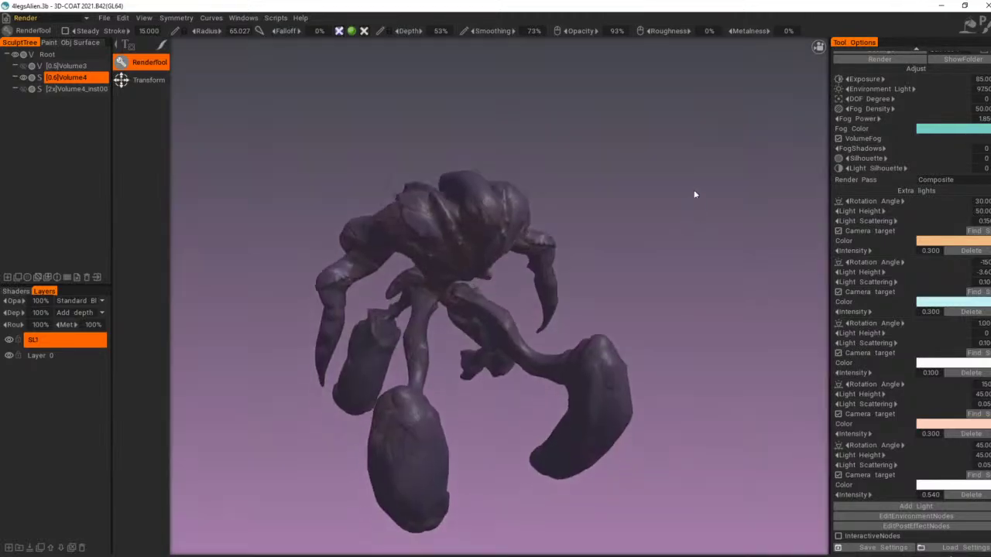
left_click_drag(695, 195, 627, 172)
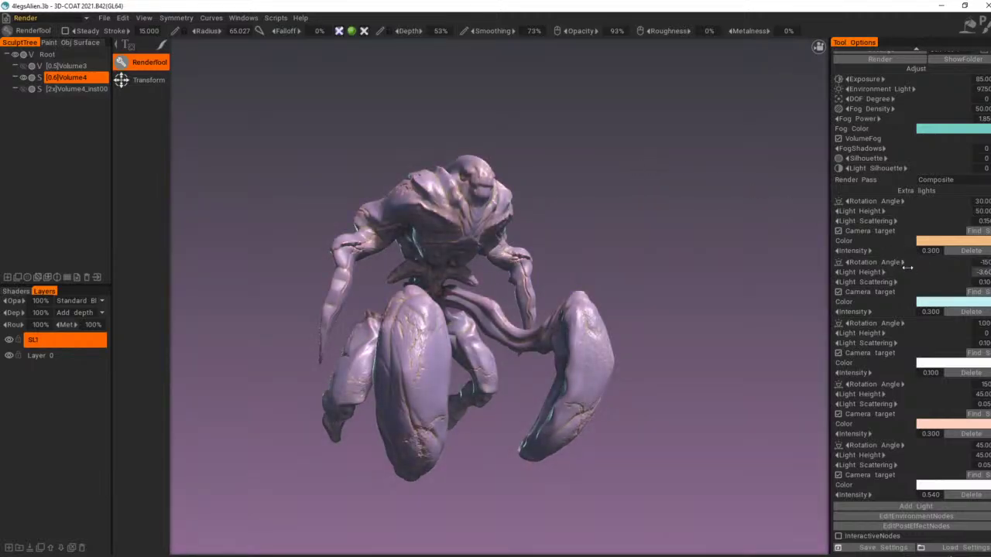
left_click_drag(705, 255, 705, 248)
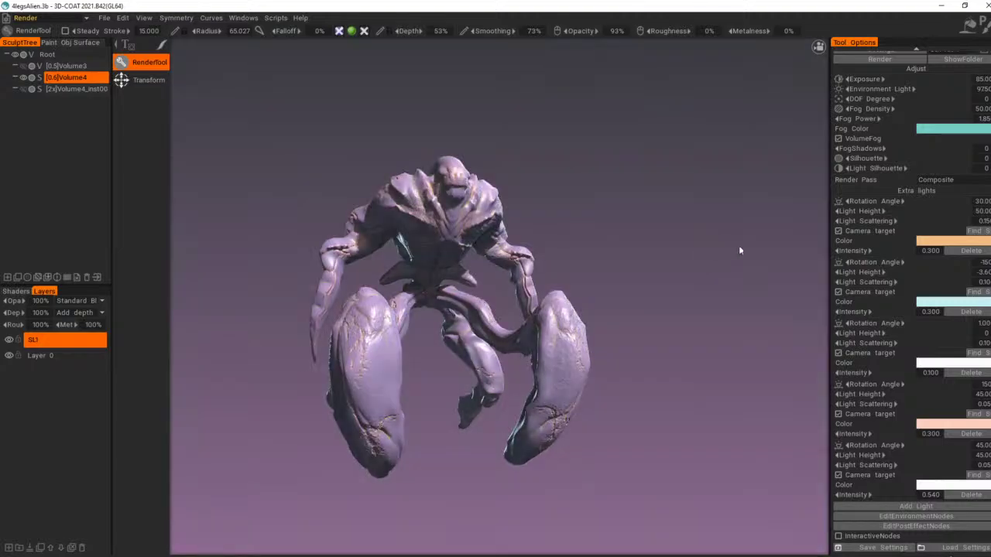
left_click_drag(767, 254, 778, 256)
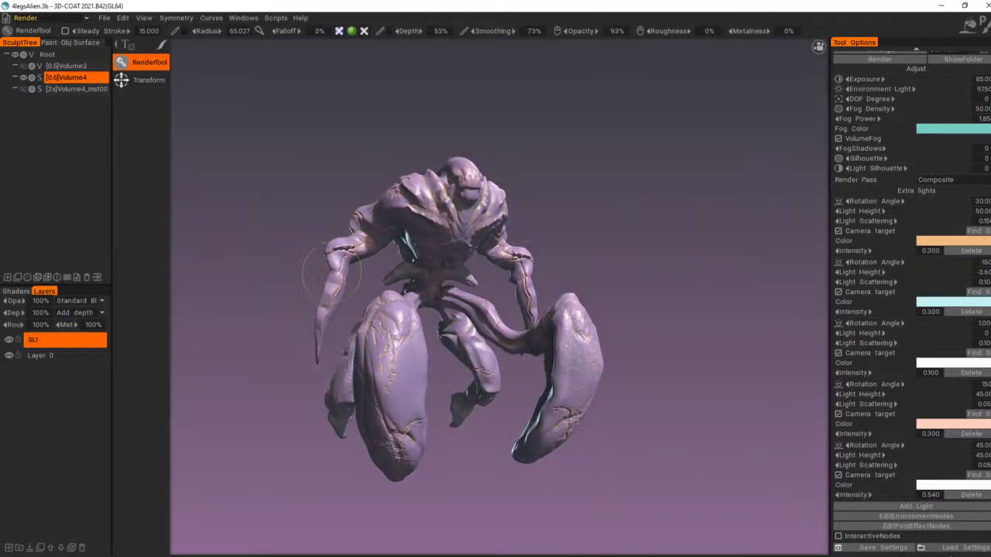
left_click_drag(674, 243, 667, 241)
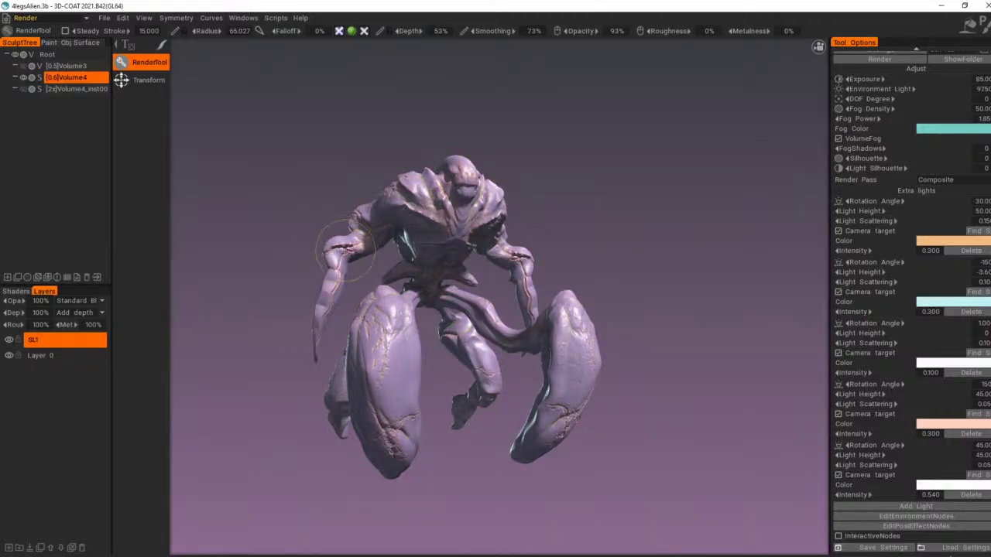
left_click_drag(345, 268, 751, 226)
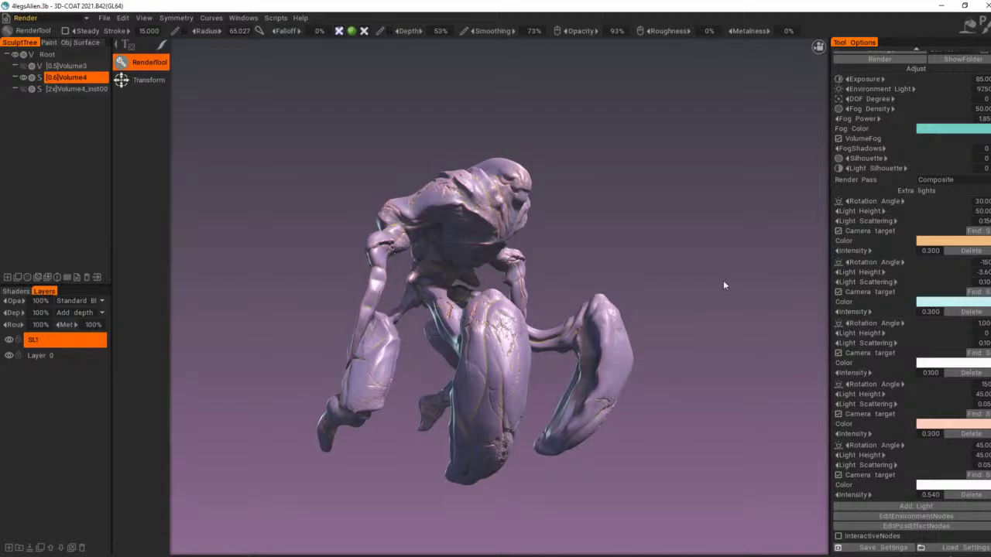
left_click_drag(723, 286, 649, 285)
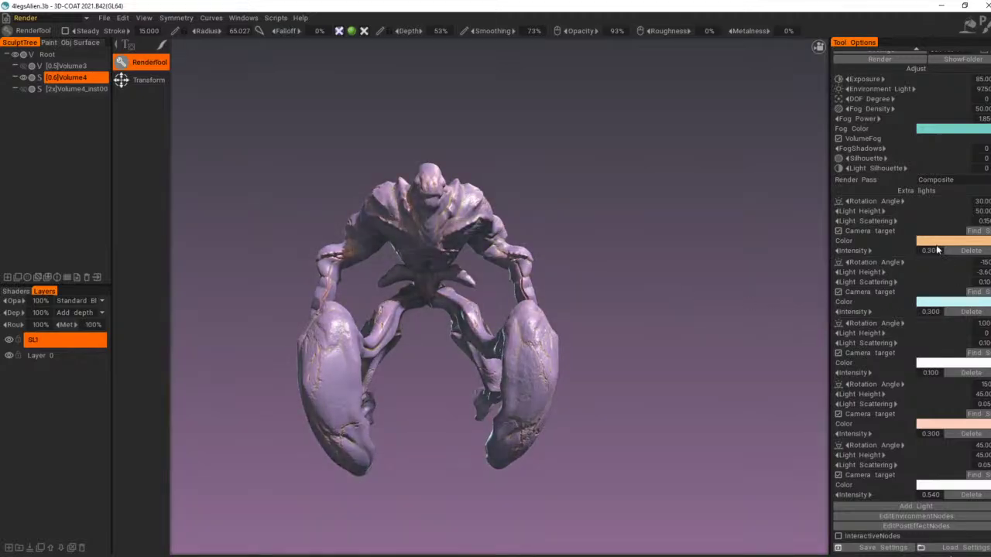
left_click_drag(652, 216, 673, 226)
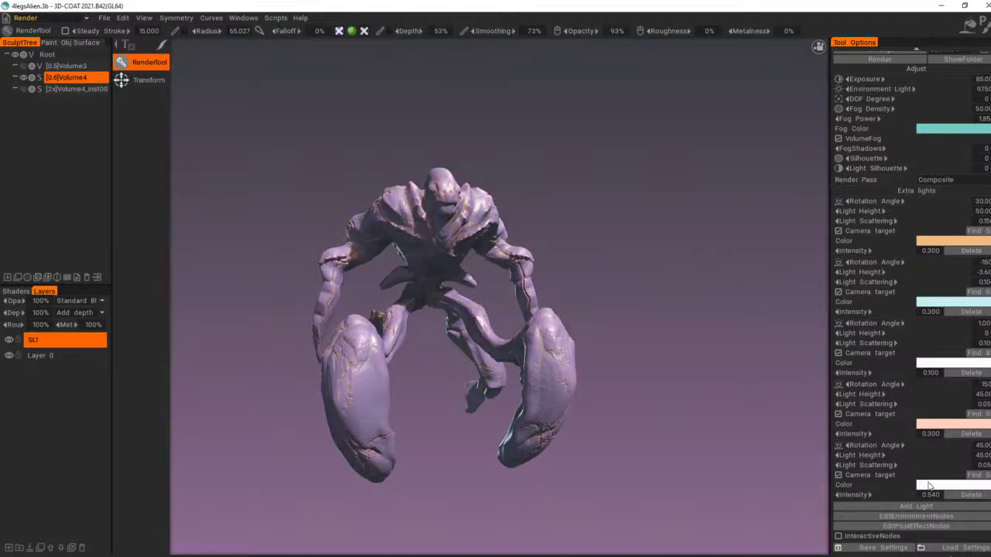
Step: Set the newest extra light's color to blue with hue 231, saturation 60% and lightness 73%
left_click(929, 485)
left_click_drag(530, 164, 683, 118)
left_click(671, 208)
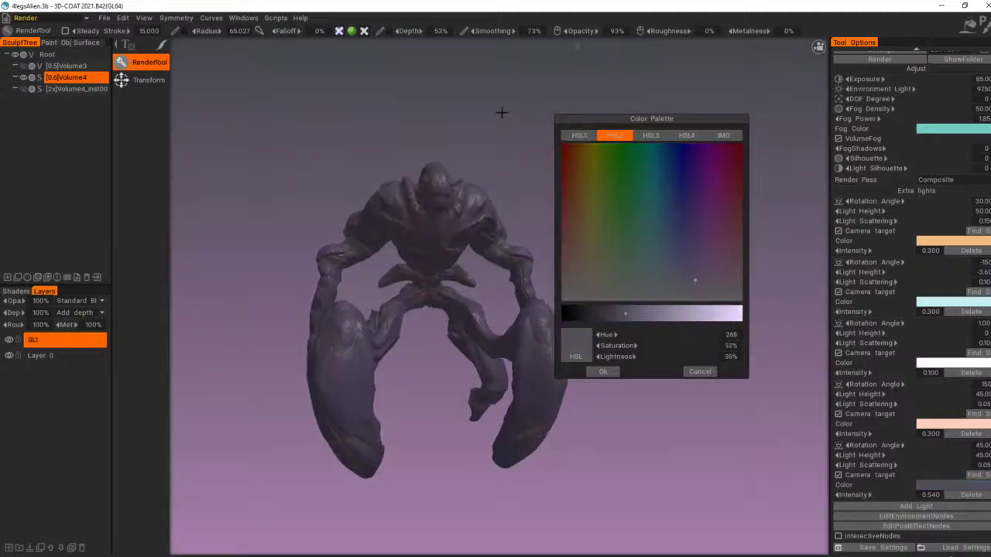
left_click_drag(502, 113, 512, 110)
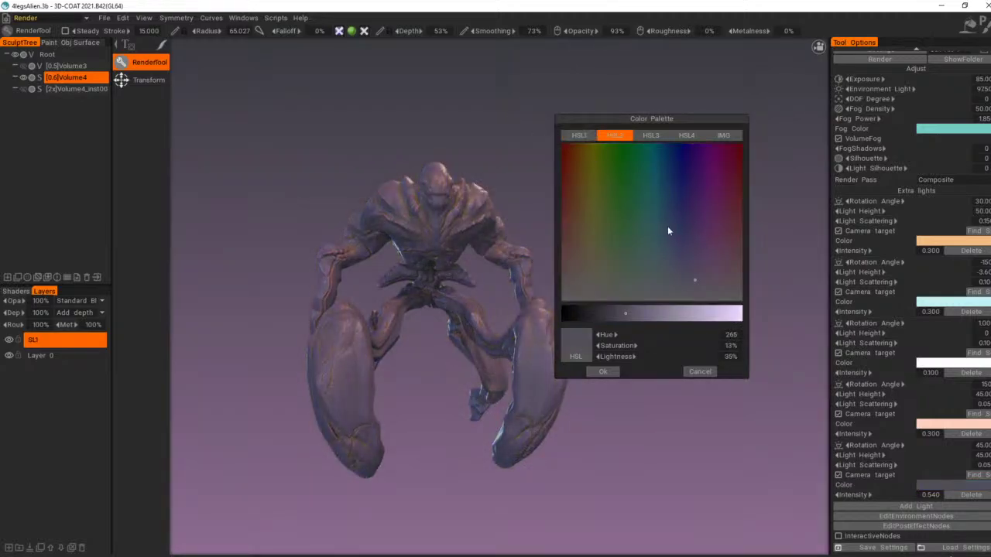
left_click(667, 226)
left_click(671, 310)
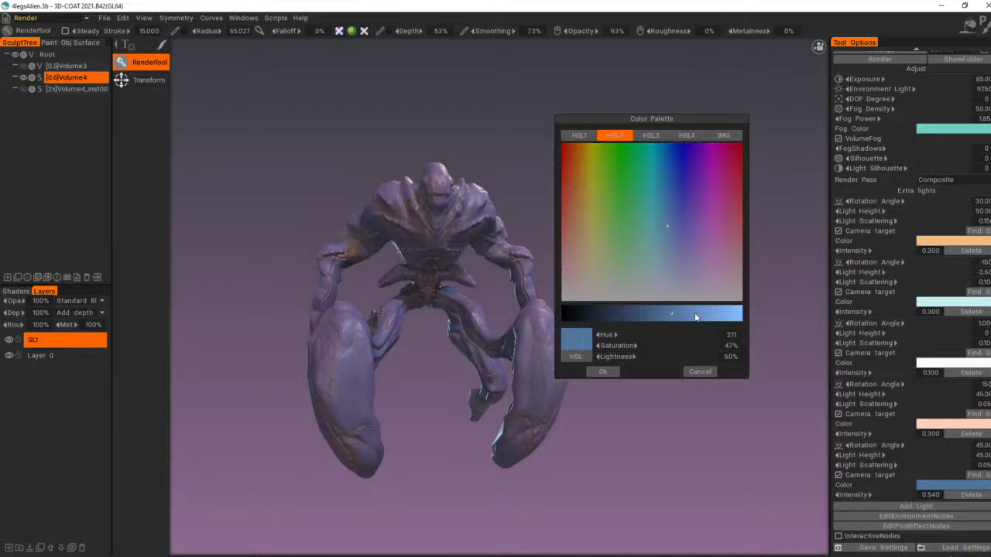
left_click(696, 313)
left_click(678, 206)
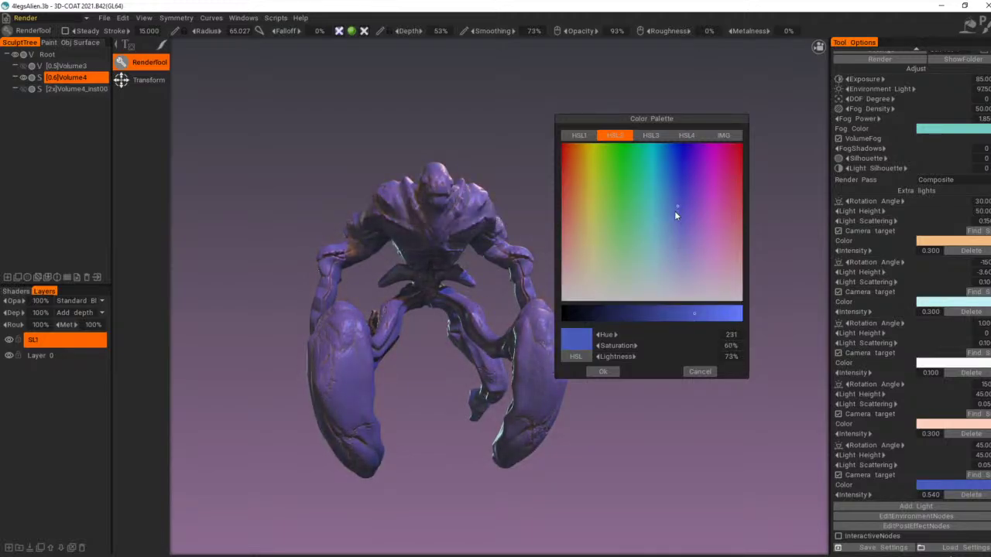
left_click(603, 373)
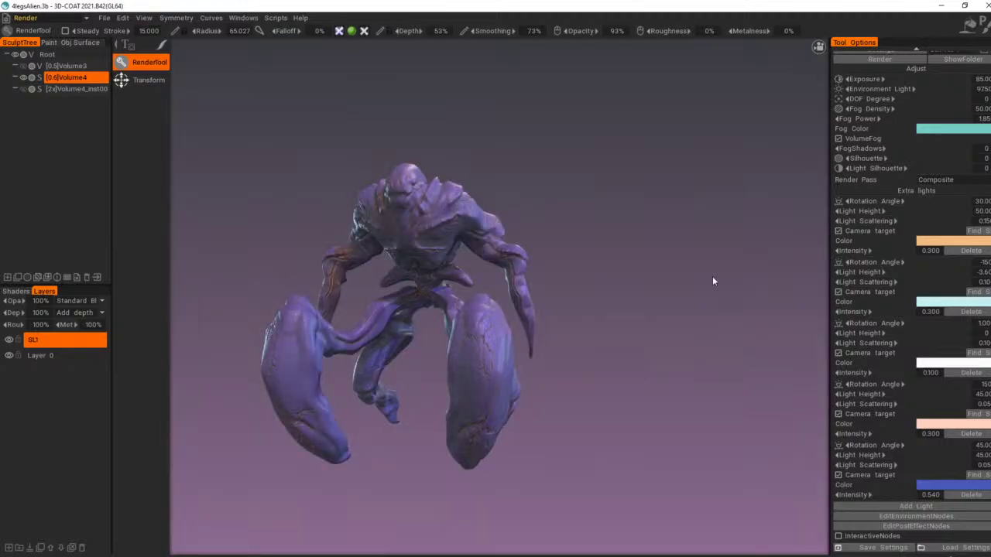
Step: Raise the pale cyan light's intensity to 0.565 and turn its rotation angle slightly further in the negative direction
left_click_drag(713, 281, 679, 265)
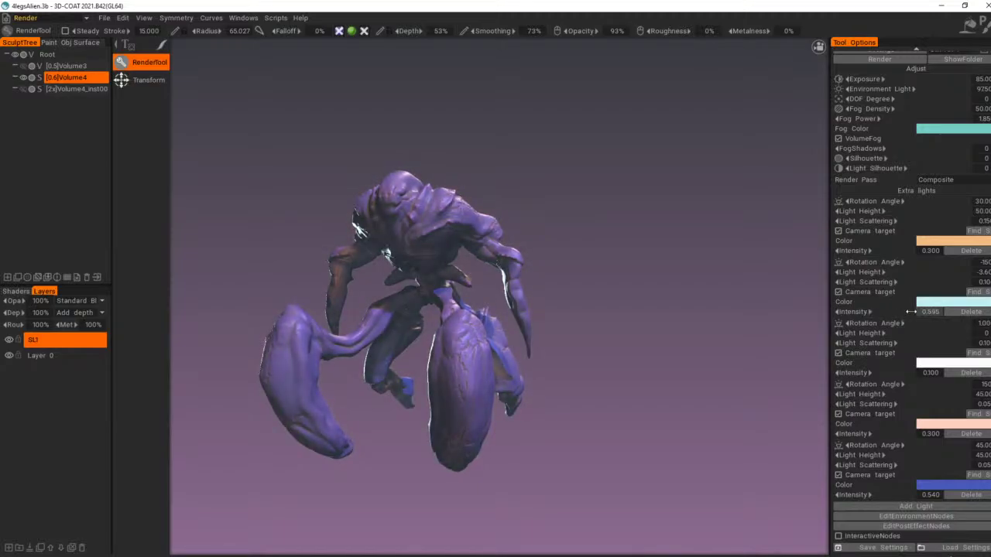
left_click_drag(911, 312, 906, 311)
left_click_drag(651, 261, 634, 257)
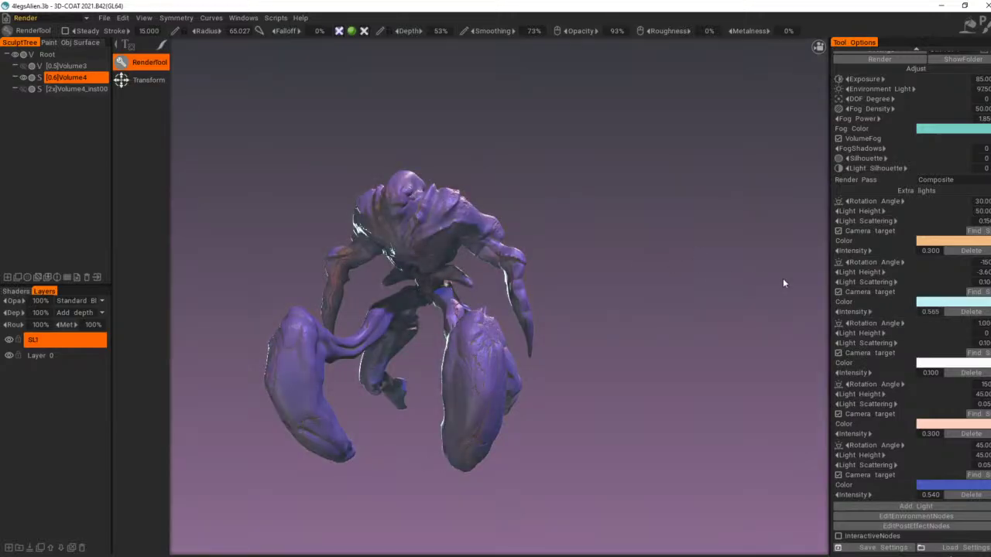
left_click_drag(783, 278, 758, 266)
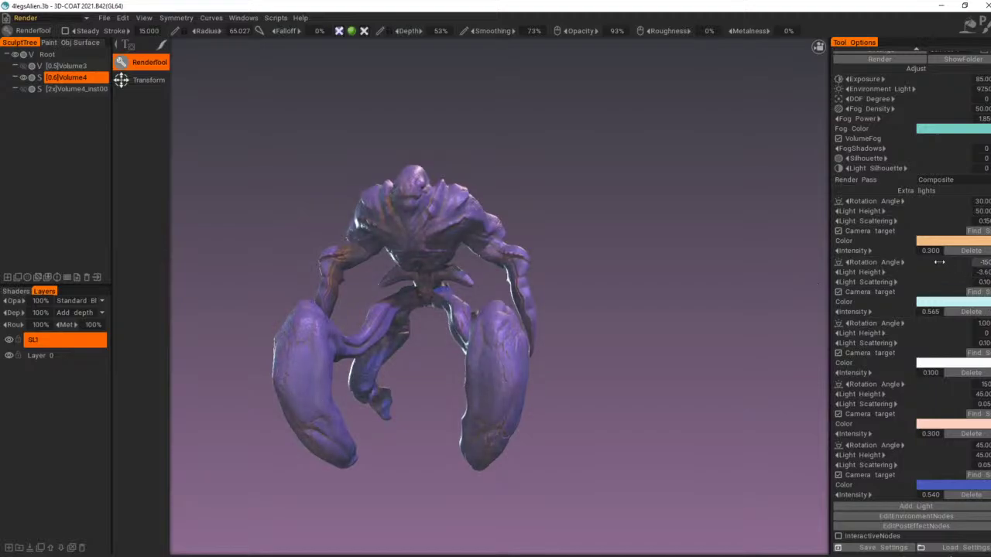
left_click_drag(943, 262, 929, 263)
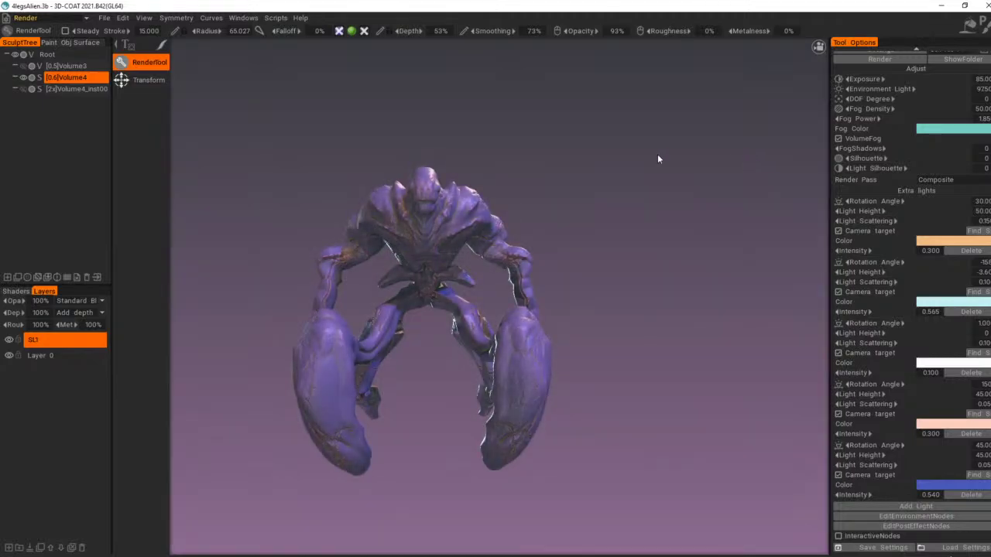
mouse_move(657, 155)
left_mouse_down()
mouse_move(697, 158)
mouse_move(611, 155)
mouse_move(646, 157)
left_mouse_up()
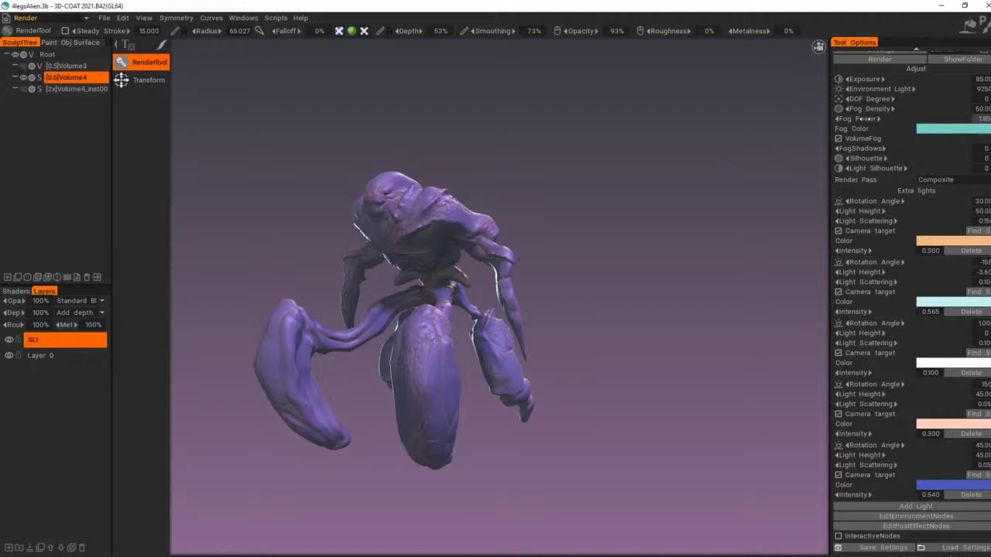
Step: Try a fog power of 0 and set the fog density to 300
left_click_drag(885, 119, 990, 124)
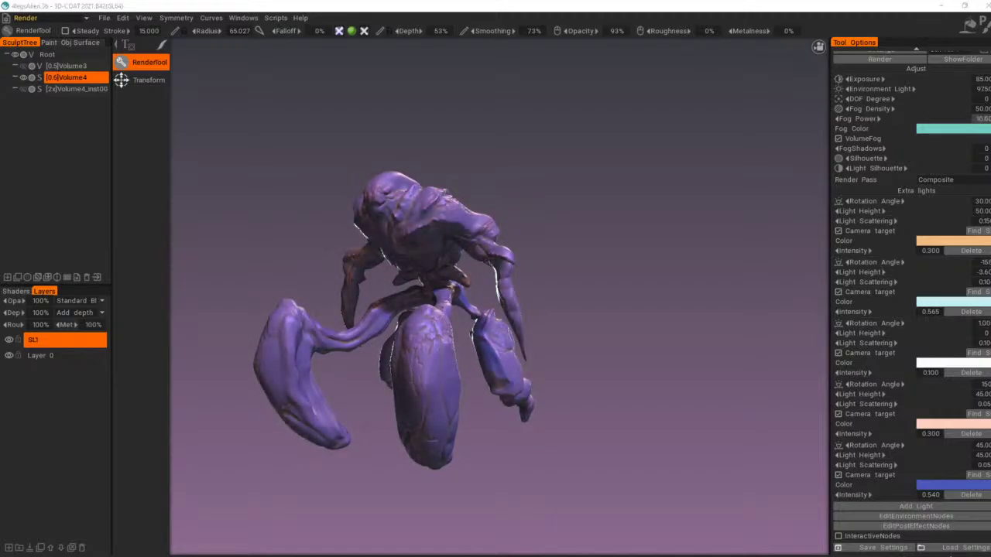
left_click(989, 115)
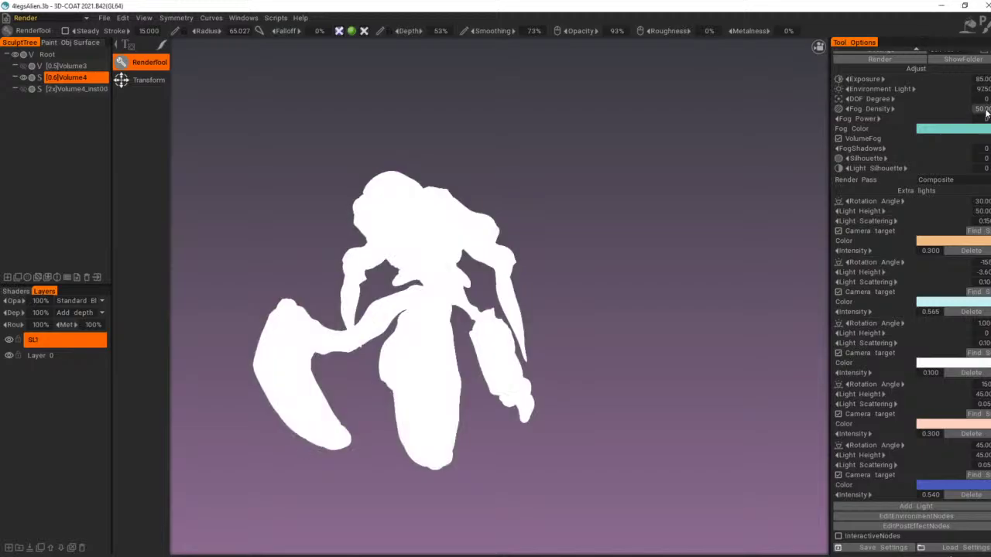
left_click(987, 110)
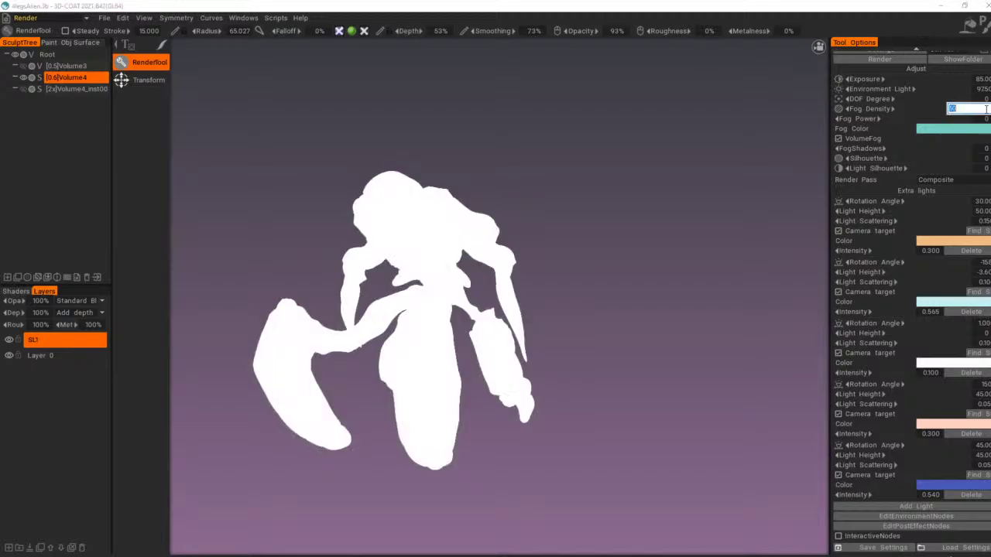
key("Return")
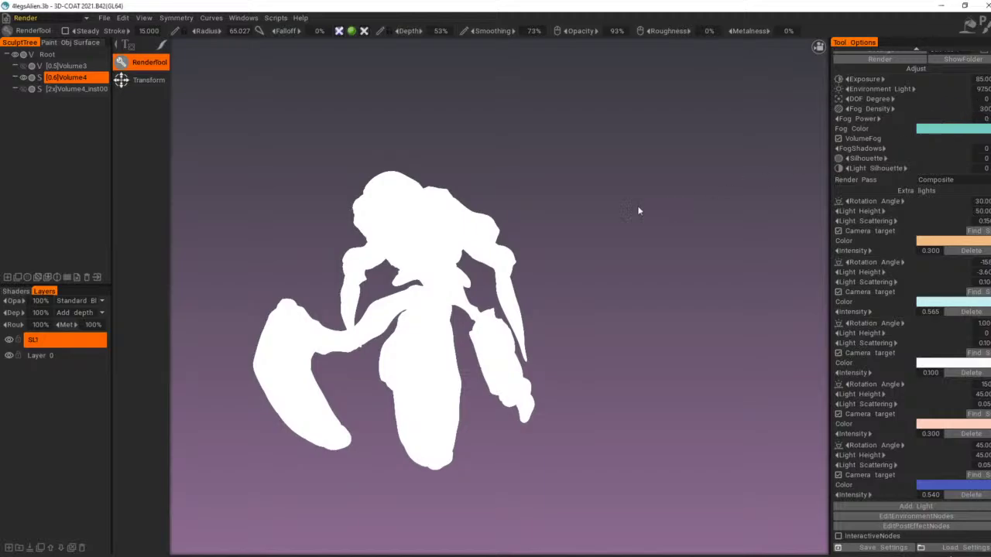
Step: Check the fog up close on the creature's legs and set the fog power to 3
mouse_move(479, 219)
right_mouse_down()
mouse_move(496, 217)
mouse_move(486, 204)
right_mouse_up()
right_click_drag(586, 160, 660, 203)
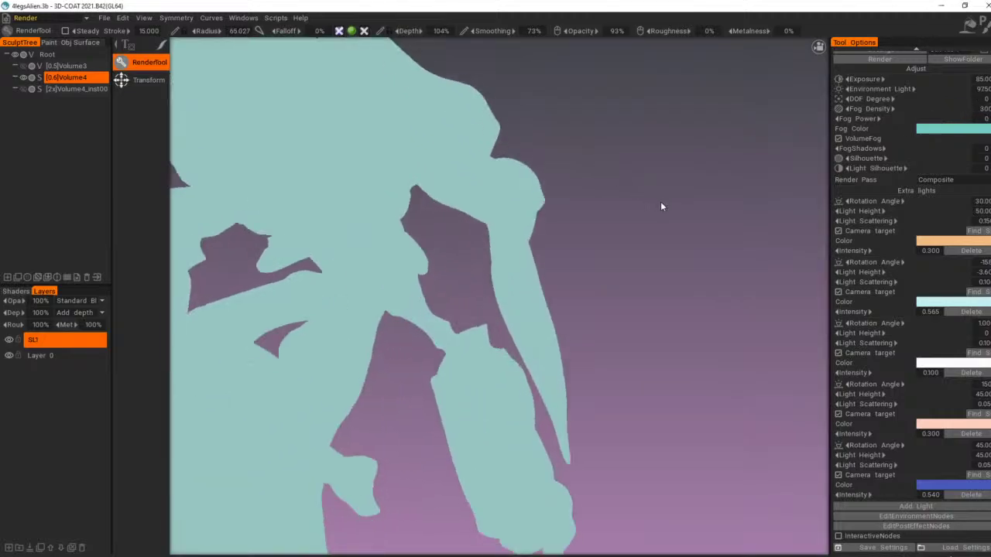
middle_click_drag(660, 203, 763, 247)
right_click_drag(762, 249, 791, 248)
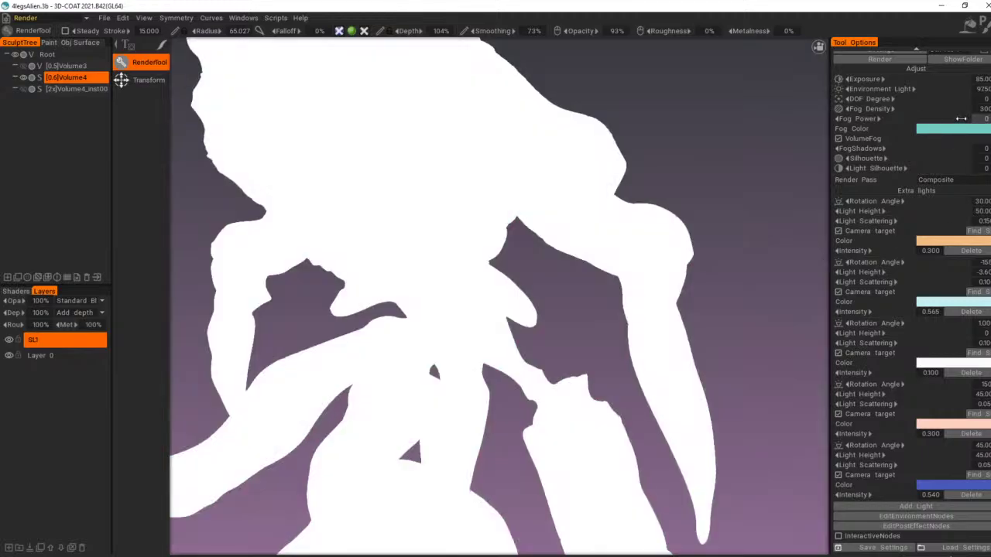
left_click_drag(969, 119, 973, 120)
left_click(947, 119)
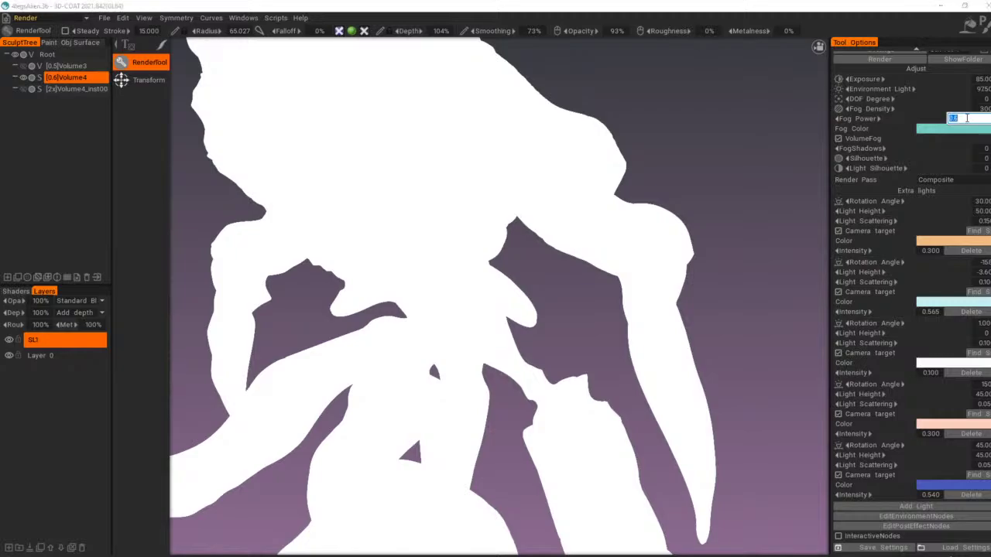
type("3")
key("Return")
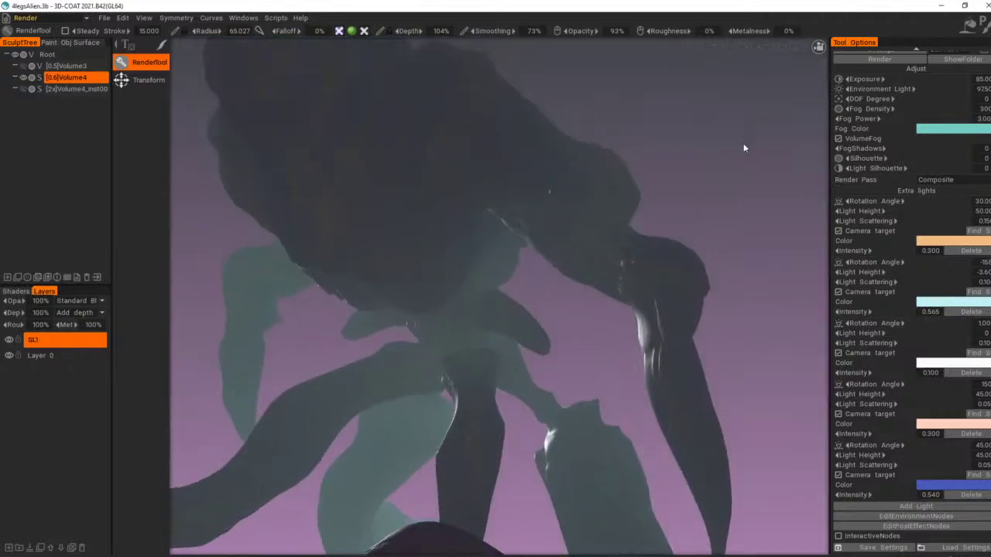
Step: Try a fog power of 5 and check how the fog renders on the creature
middle_click_drag(745, 148, 761, 177)
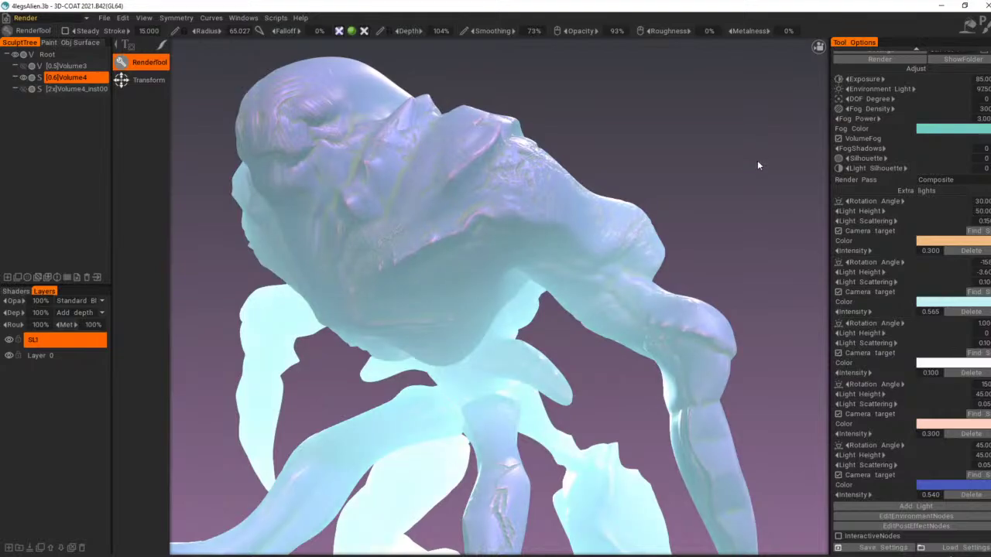
left_click(986, 118)
type("5")
key("Return")
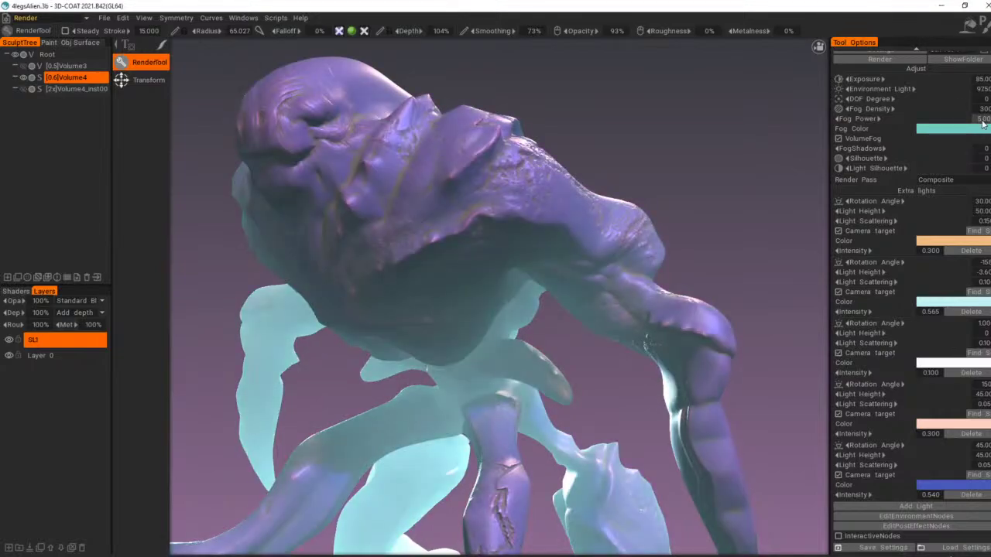
right_click_drag(767, 128, 730, 128)
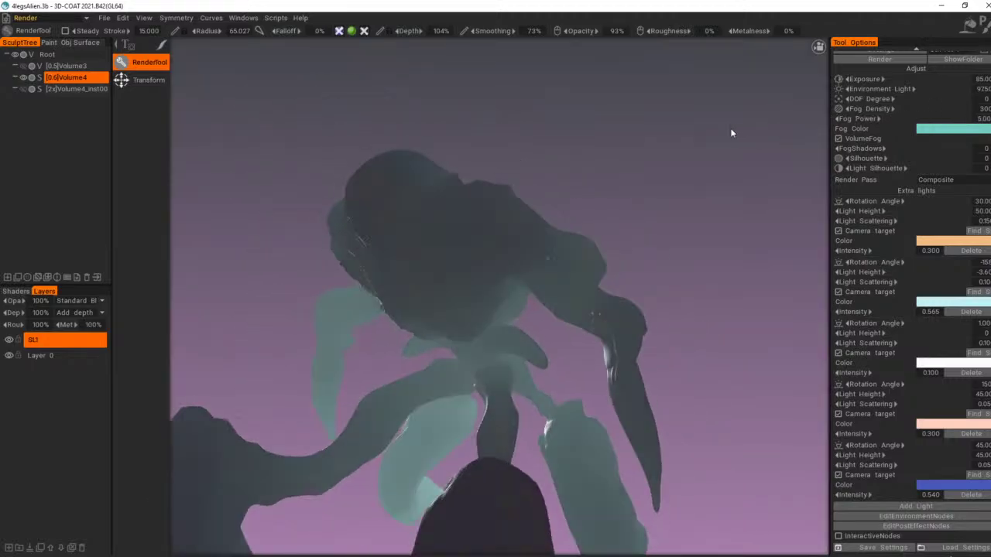
left_click_drag(727, 158, 732, 161)
right_click_drag(732, 160, 746, 166)
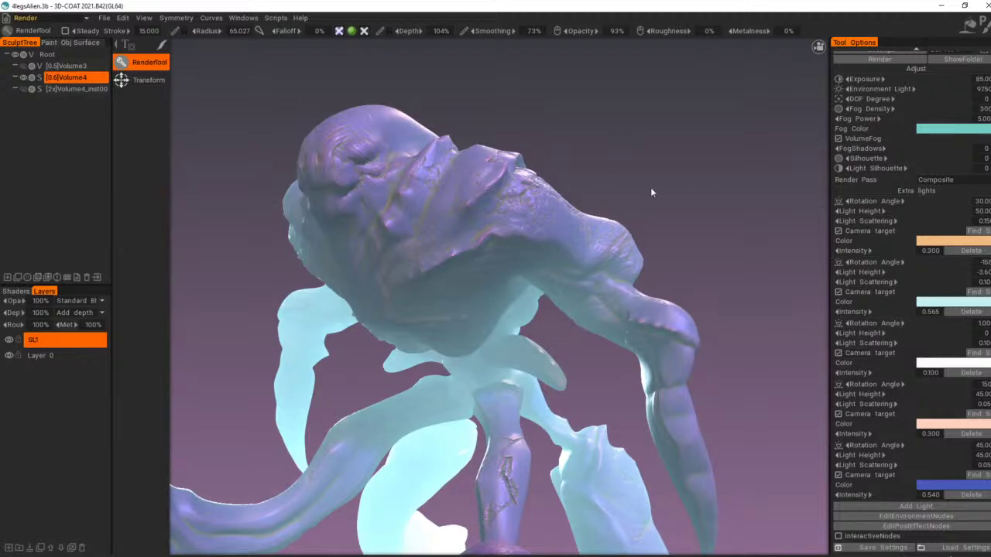
Step: Set the fog color to dark purple with hue 271, saturation 40% and lightness 23%
left_click(958, 126)
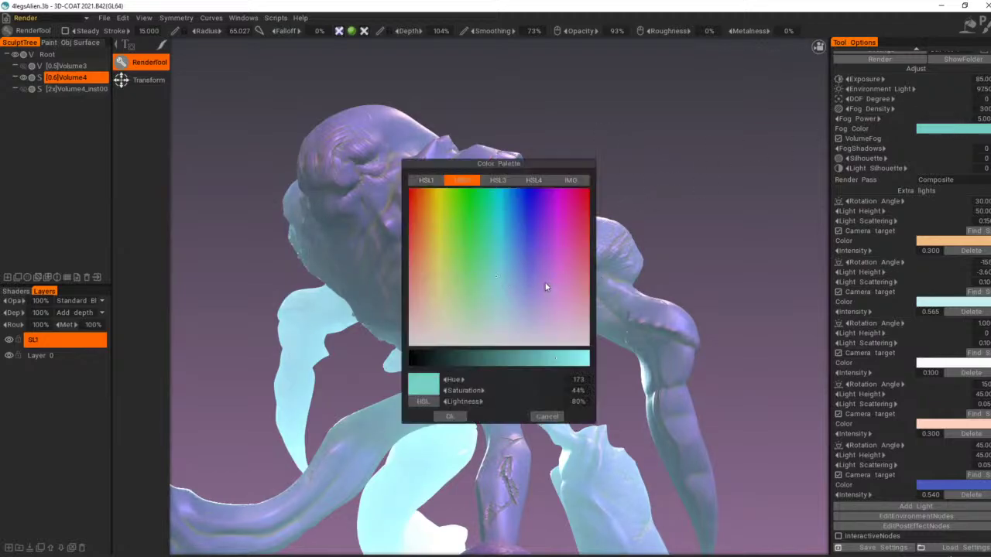
left_click(546, 287)
left_click(476, 361)
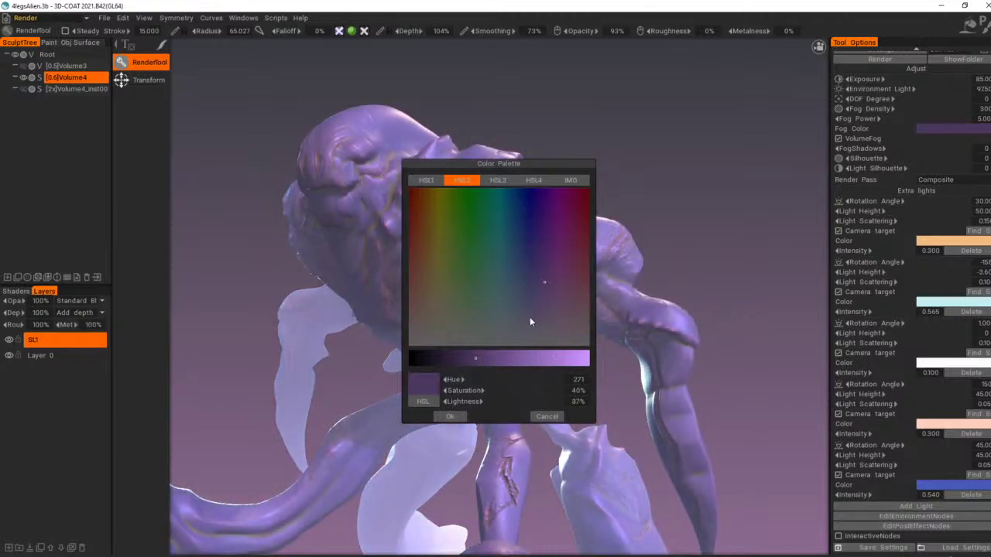
left_click(450, 357)
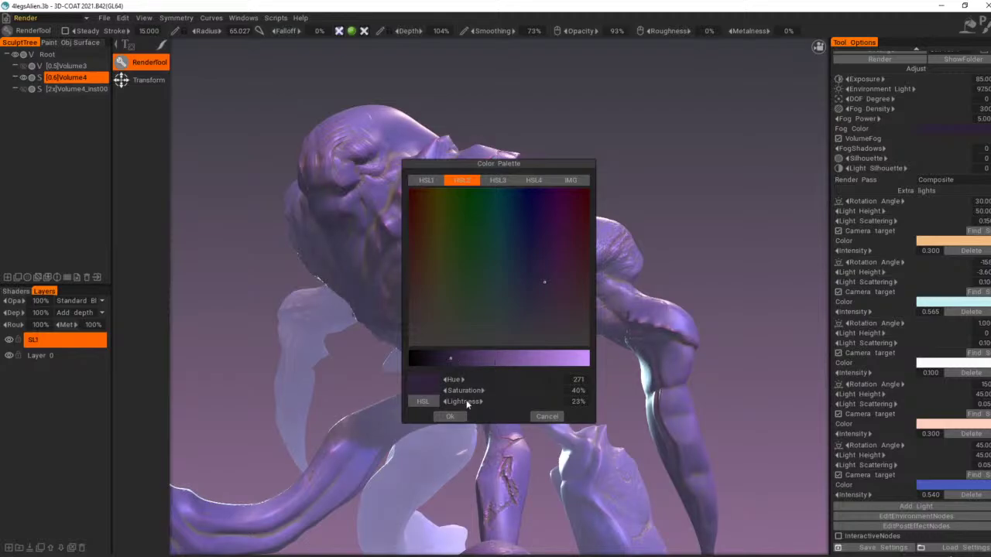
left_click(450, 415)
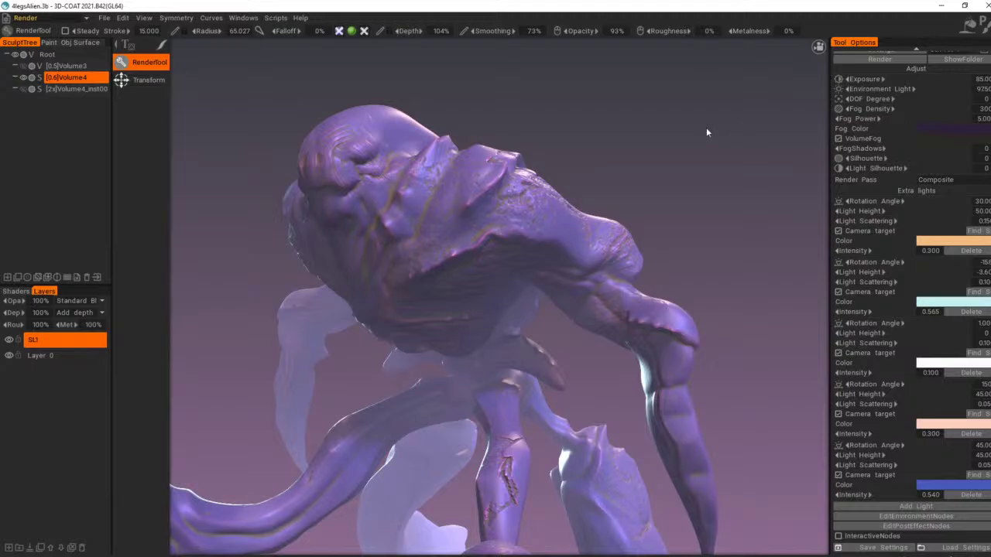
Step: Reduce the fog density to 275 and adjust the fog power to 5.1
left_click_drag(707, 131, 751, 133)
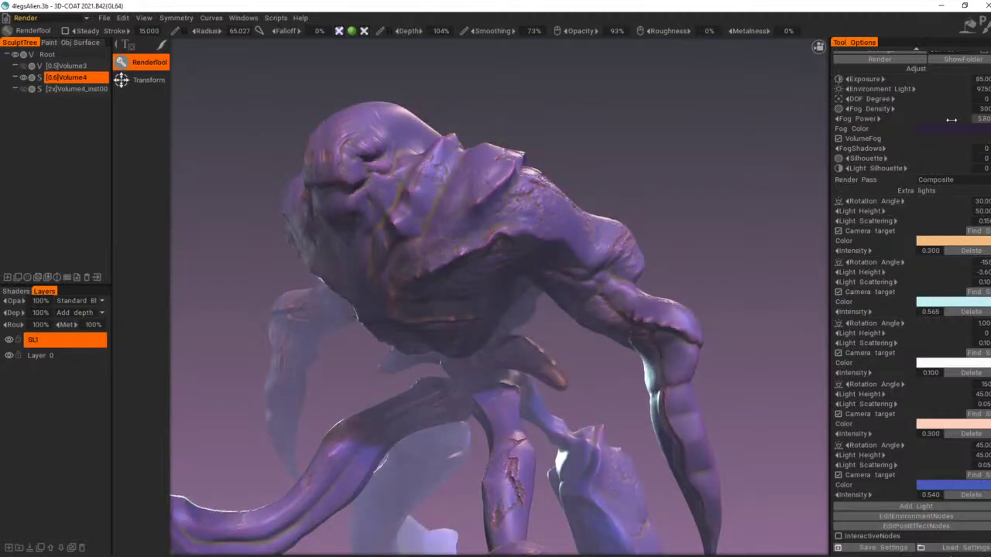
left_click_drag(953, 120, 953, 120)
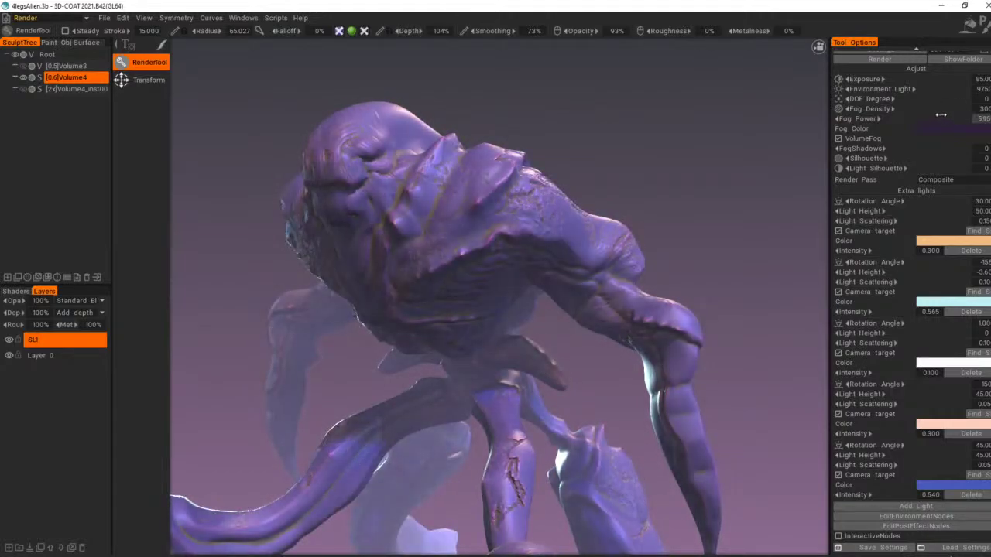
mouse_move(927, 114)
left_mouse_down()
mouse_move(936, 114)
mouse_move(905, 110)
mouse_move(925, 109)
mouse_move(928, 117)
mouse_move(910, 119)
mouse_move(921, 117)
left_mouse_up()
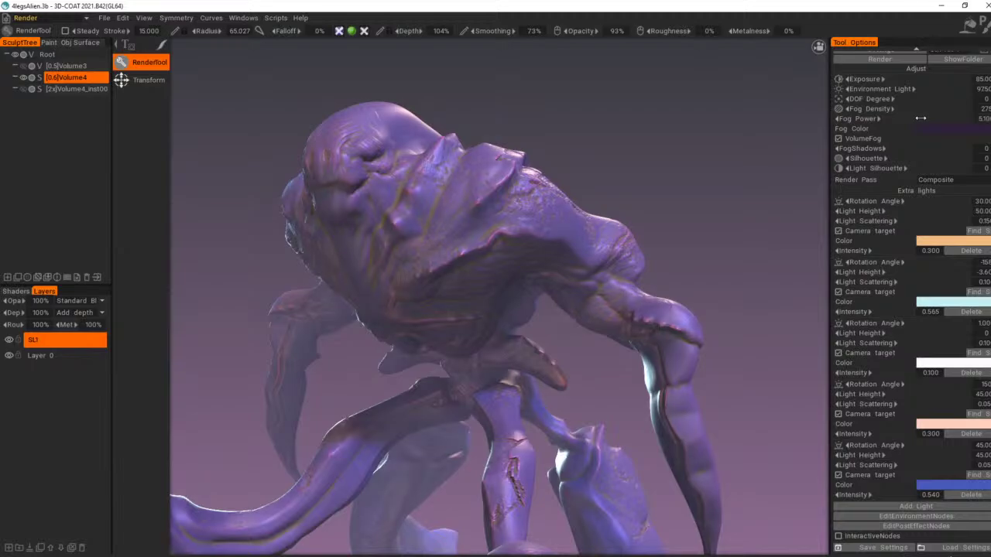
Step: Lower the environment light to 41 and check the fogged creature from farther away
left_click_drag(869, 88, 852, 88)
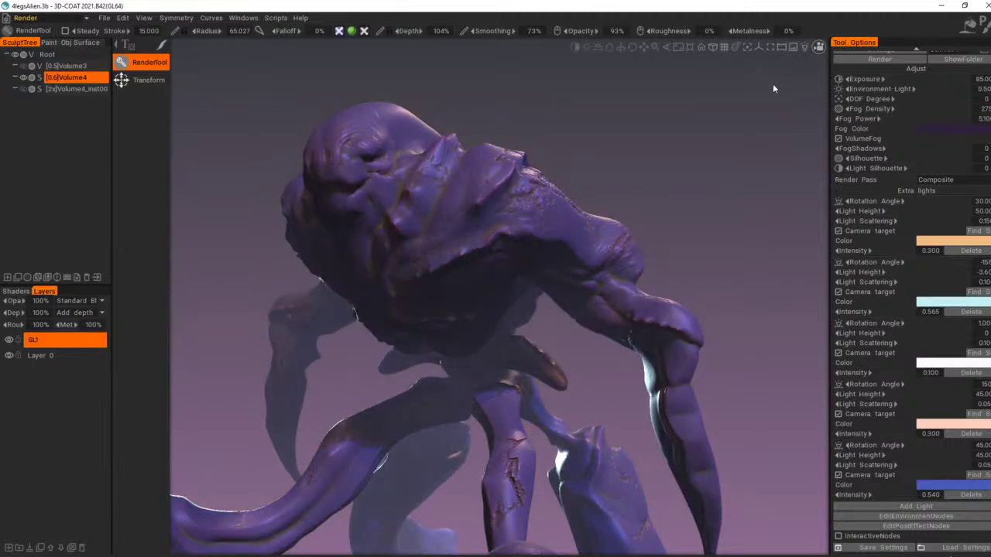
middle_click_drag(717, 82, 762, 81, "ctrl")
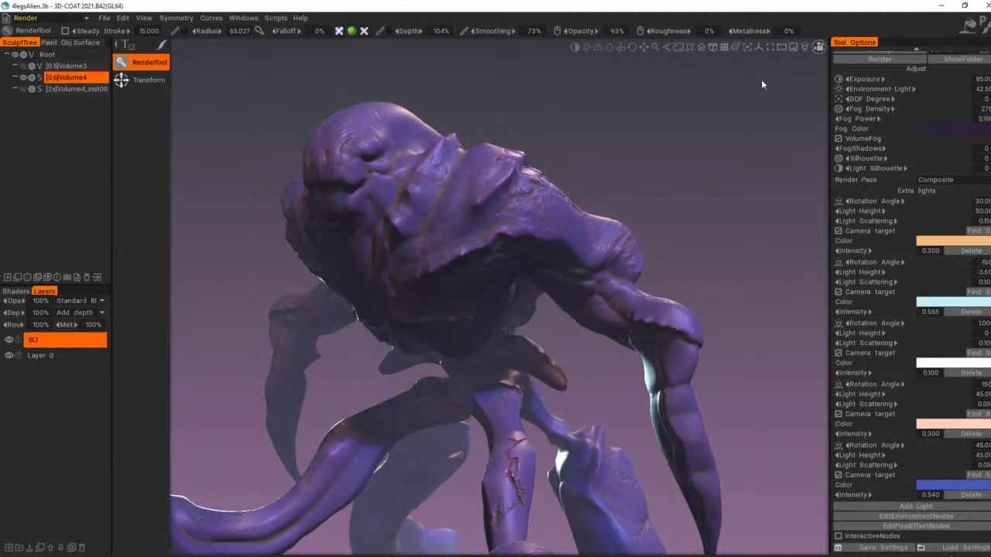
right_click_drag(708, 93, 677, 94)
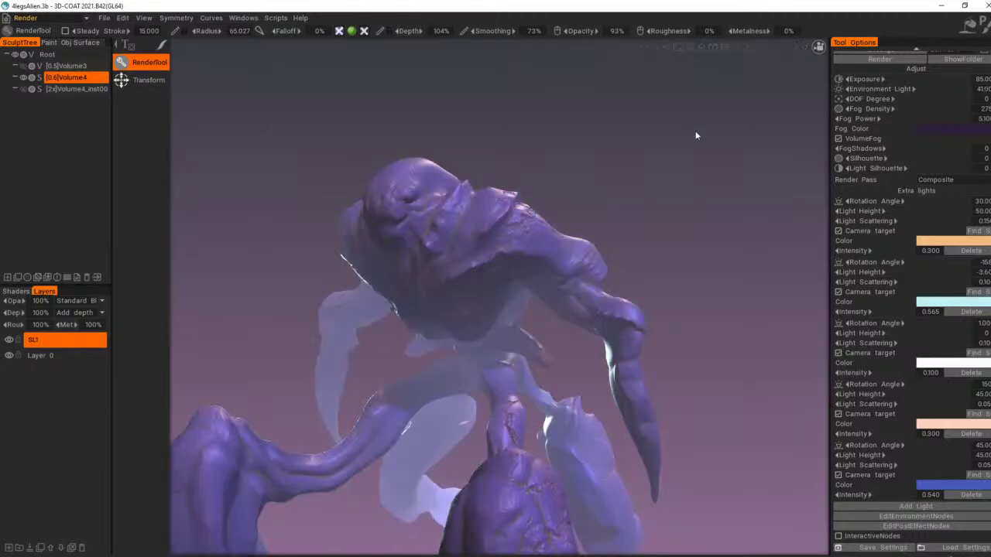
left_click_drag(695, 131, 703, 121)
right_click_drag(786, 110, 739, 107)
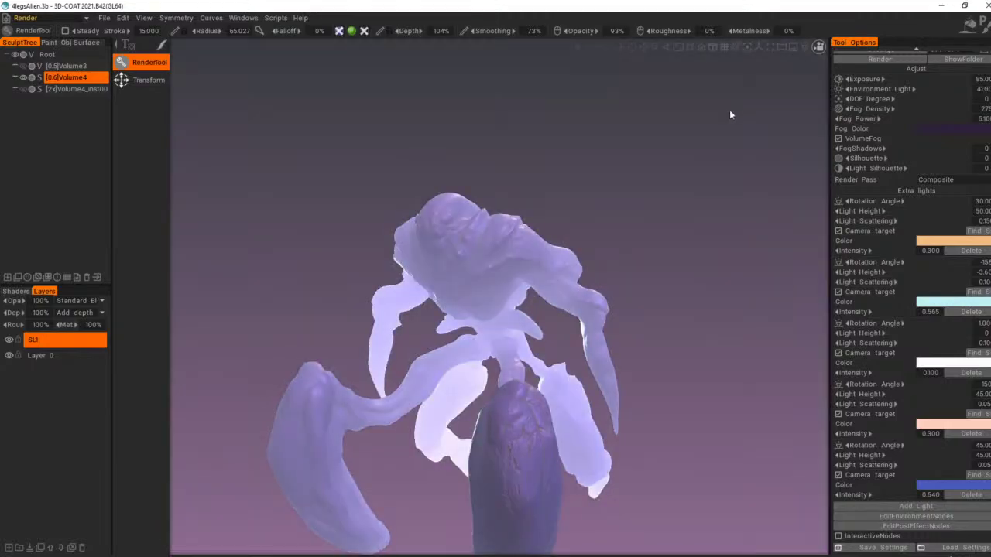
middle_click_drag(729, 111, 725, 102)
left_click_drag(725, 101, 728, 104)
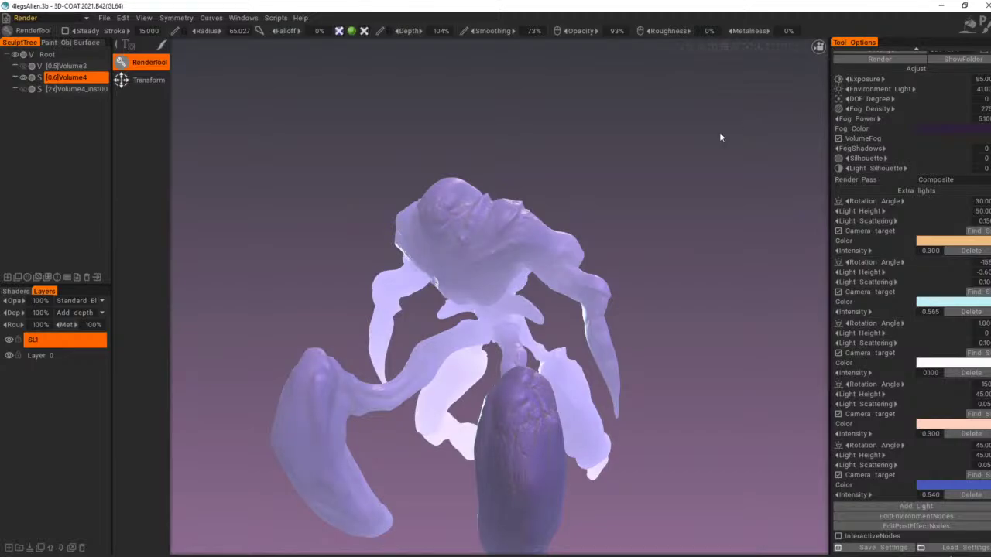
right_click_drag(719, 132, 754, 143)
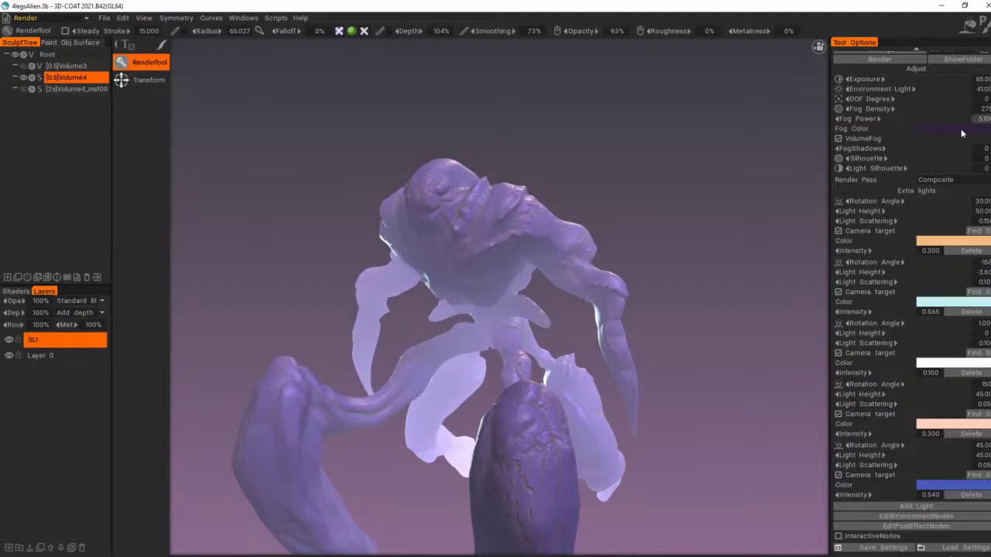
Step: Try a silhouette value of 36.5, reset it to 0, and try fog shadows at 50
left_click_drag(964, 158, 990, 159)
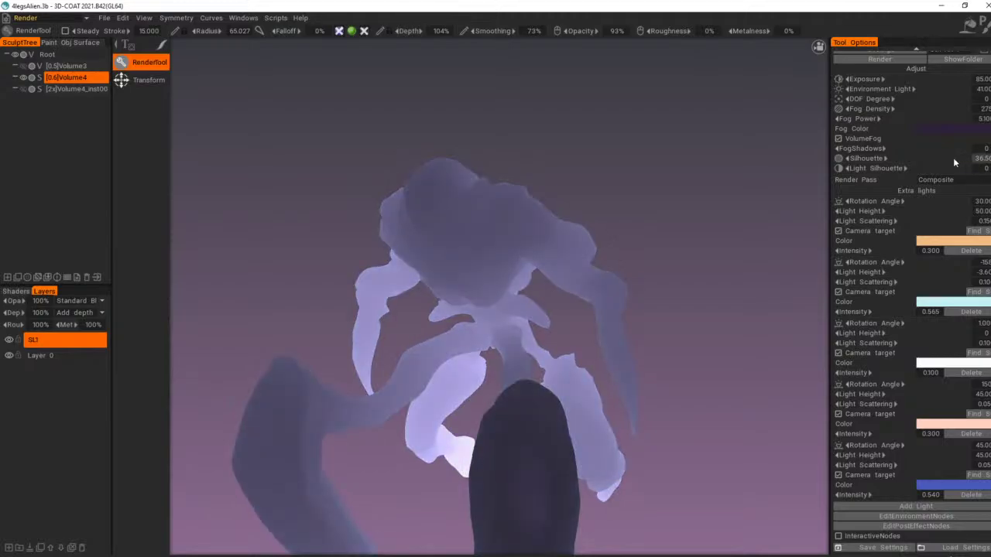
left_click_drag(925, 161, 813, 160)
mouse_move(870, 149)
left_mouse_down()
mouse_move(990, 151)
mouse_move(953, 168)
mouse_move(788, 188)
left_mouse_up()
left_click_drag(726, 187, 990, 166)
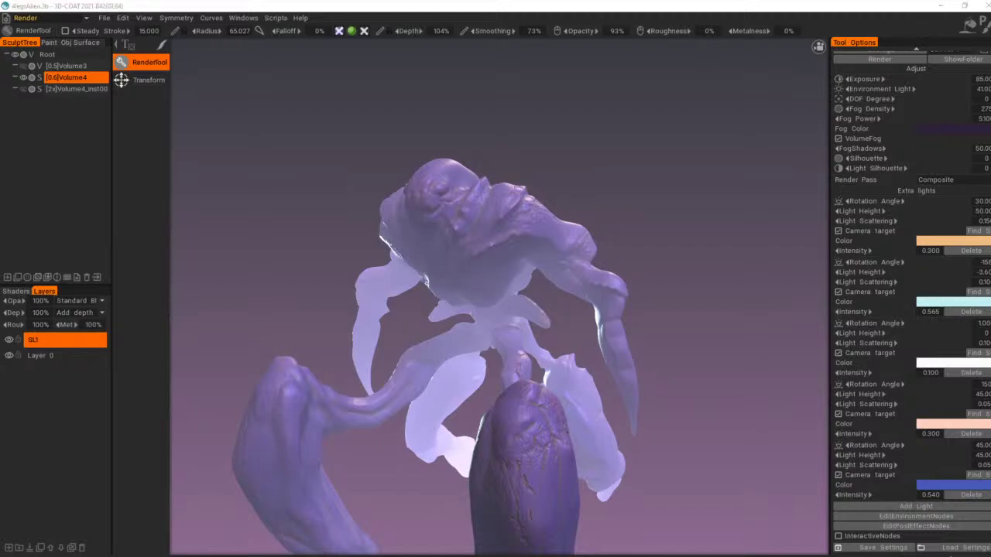
Step: Toggle the volume fog off and back on to compare its effect
left_click(839, 140)
left_click(839, 140)
left_click(838, 139)
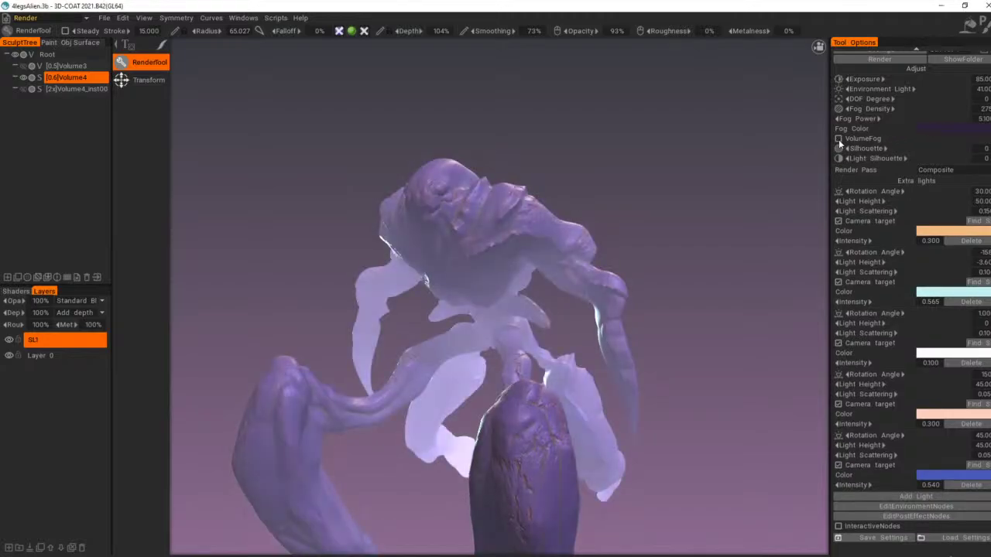
left_click(839, 139)
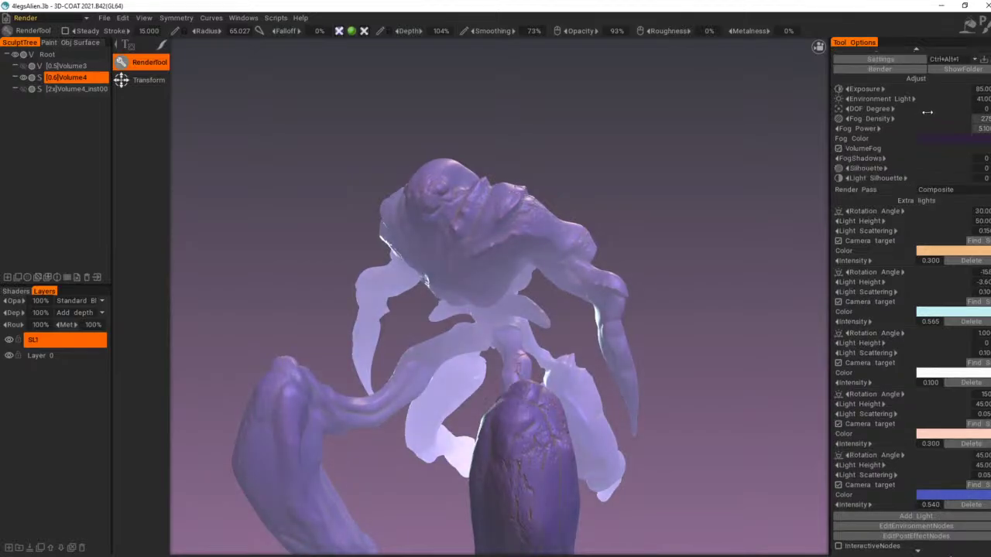
Step: Try a fog density of 150 with the fog power lowered to 1.85
left_click(983, 120)
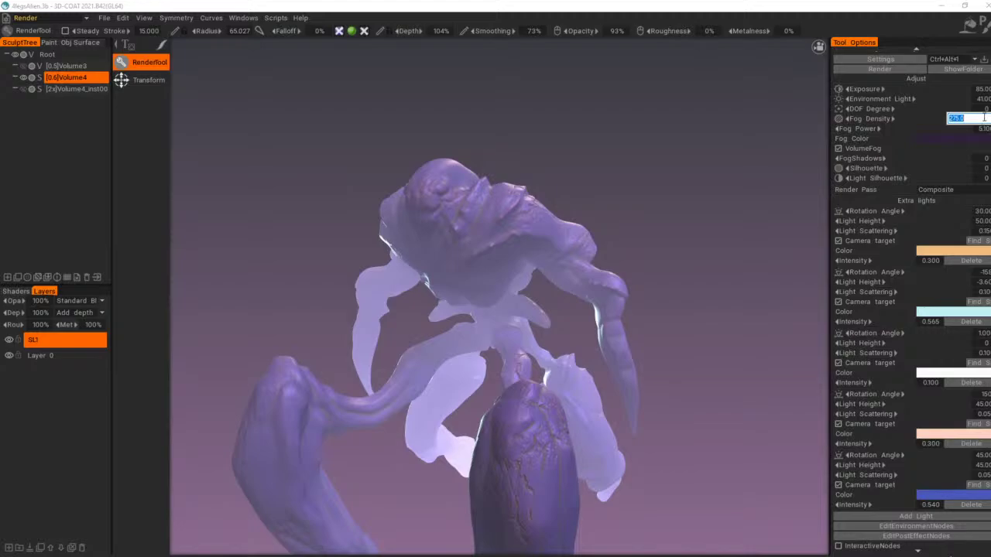
type("150")
key("Return")
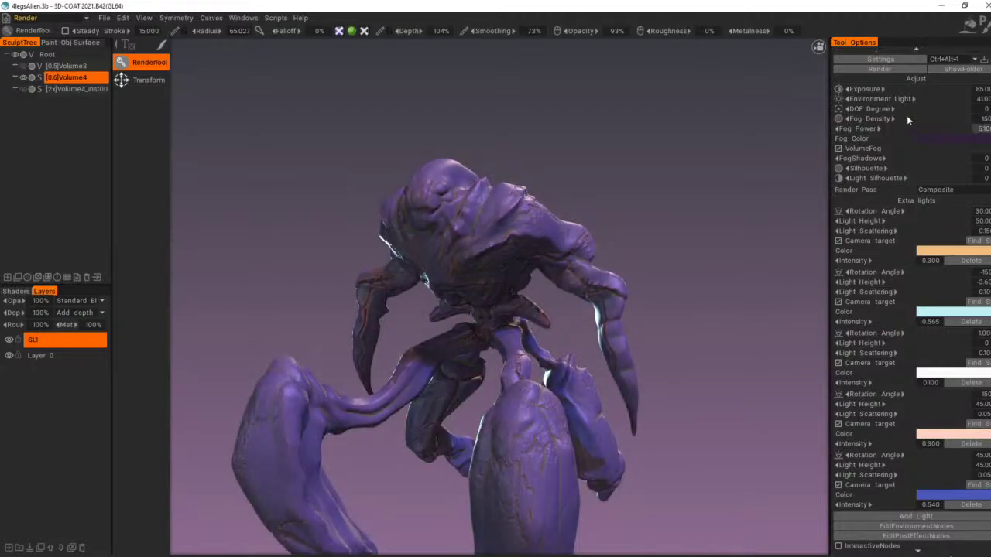
mouse_move(931, 132)
left_mouse_down()
mouse_move(990, 130)
mouse_move(922, 128)
mouse_move(941, 128)
left_mouse_up()
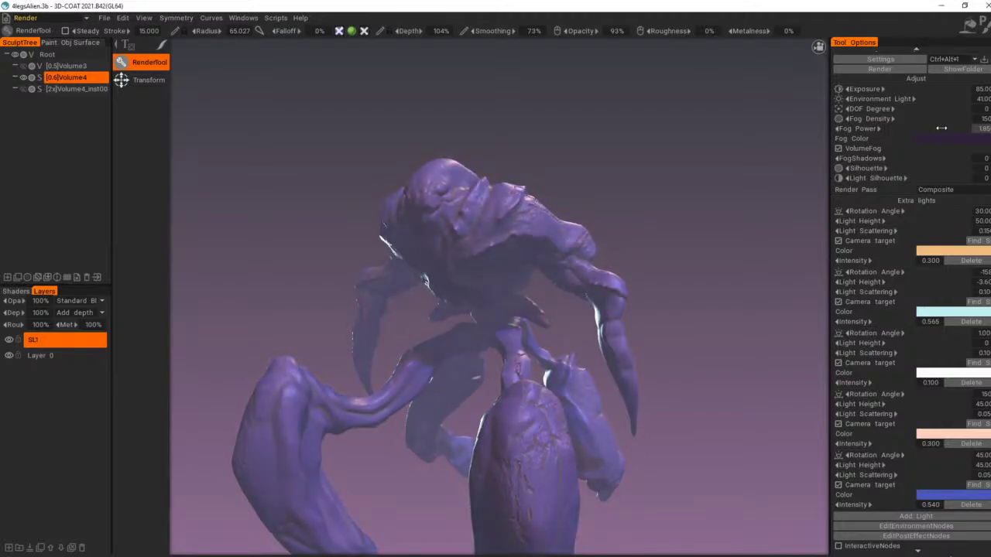
Step: Set the fog density to 200 and the fog power to 3.5, and check the creature from several angles
left_click(982, 118)
type("200")
key("Return")
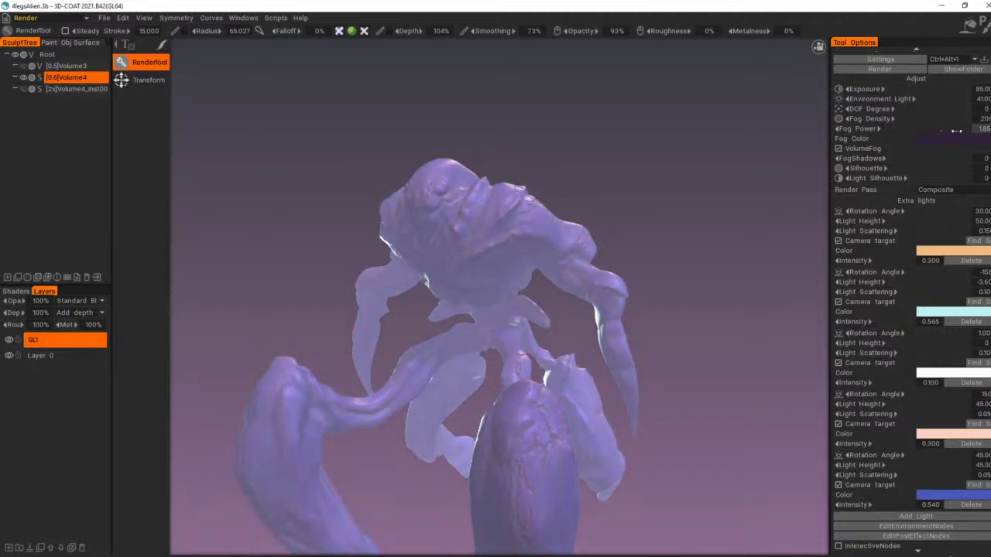
left_click_drag(956, 131, 964, 131)
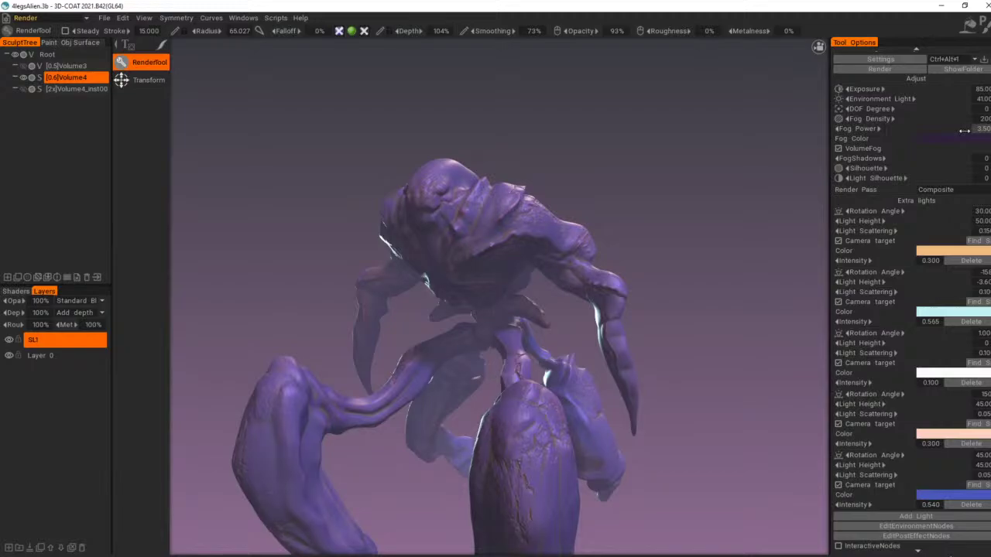
middle_click_drag(703, 172, 706, 117)
left_click_drag(706, 117, 749, 122)
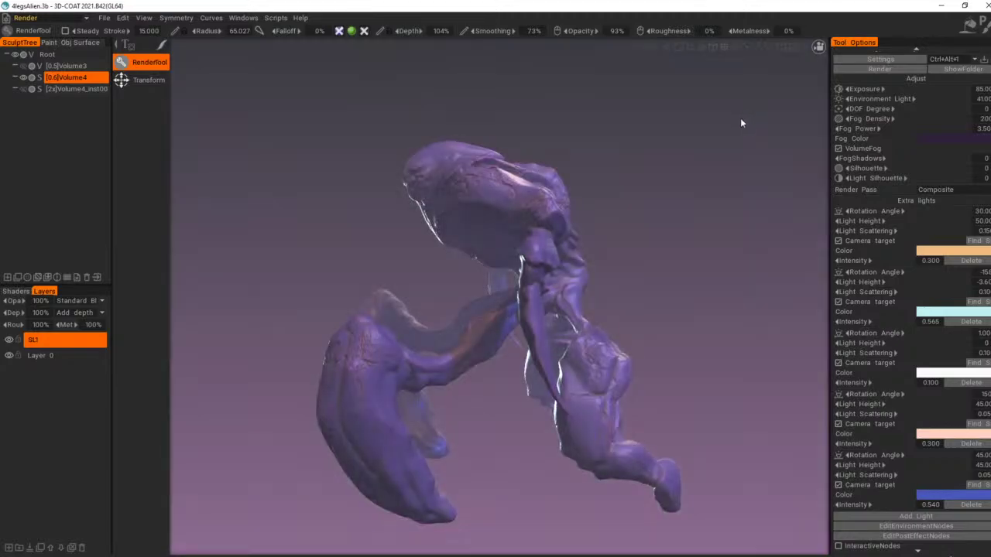
left_click_drag(276, 155, 393, 151)
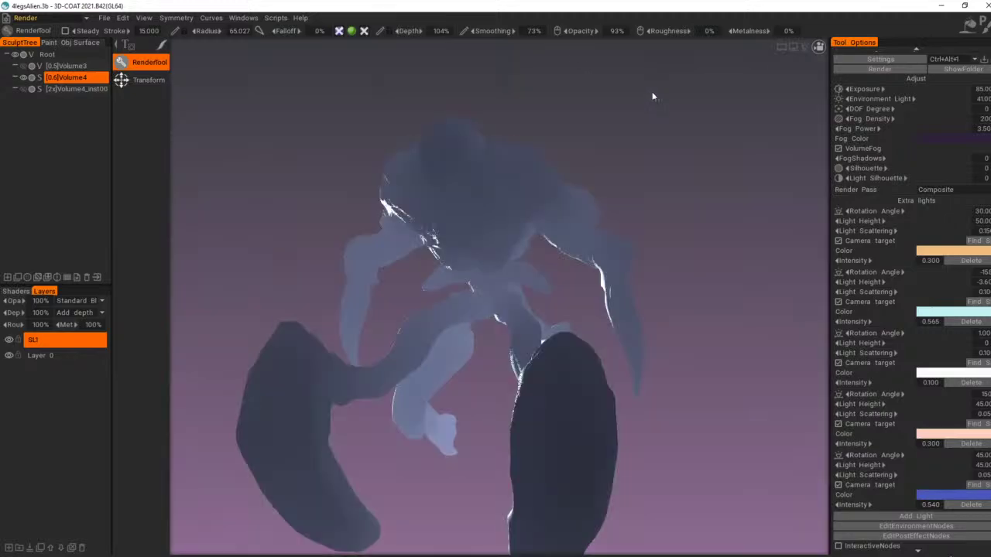
left_click_drag(678, 100, 681, 100)
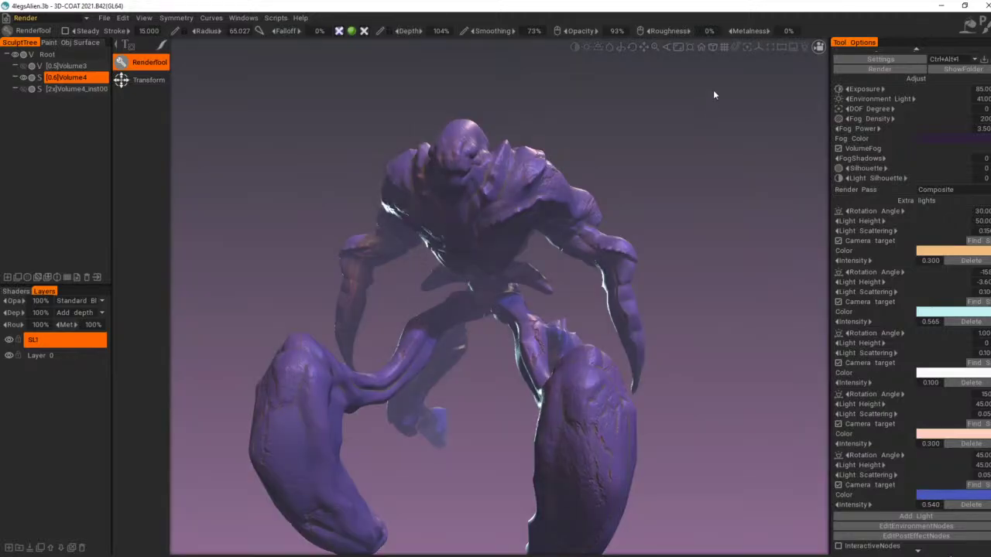
mouse_move(710, 109)
left_mouse_down()
mouse_move(726, 87)
mouse_move(772, 129)
mouse_move(716, 115)
left_mouse_up()
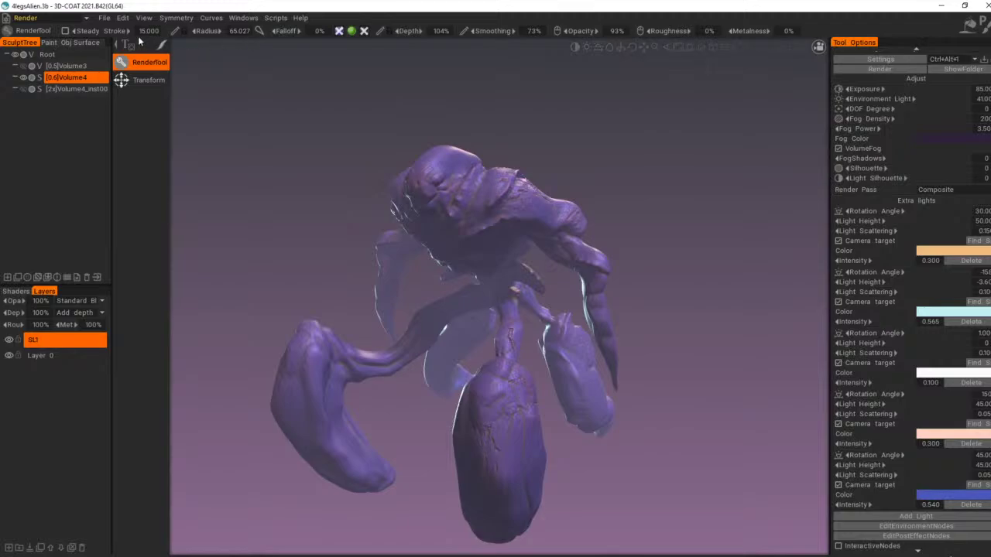
Step: Switch from the Render room to the Sculpt room
left_click(52, 17)
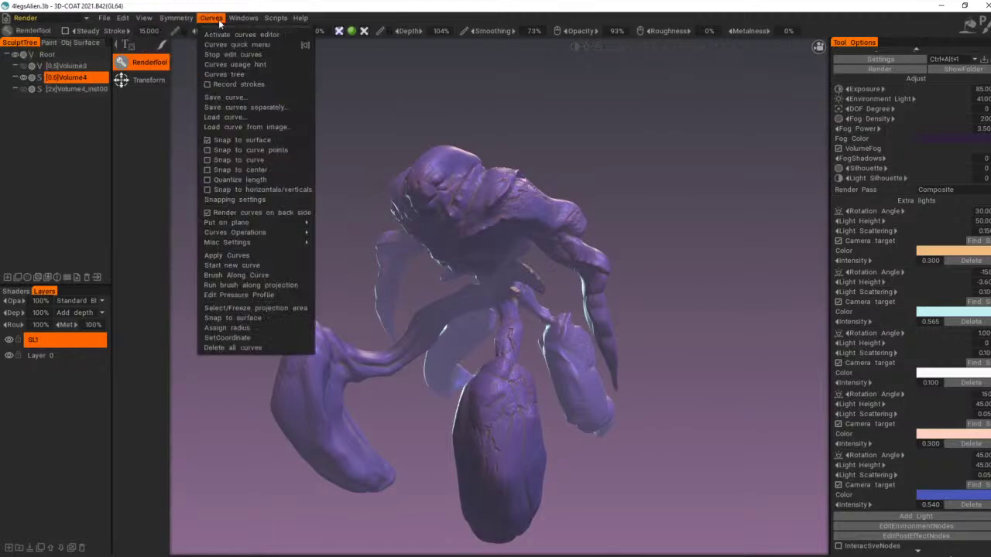
left_click(43, 21)
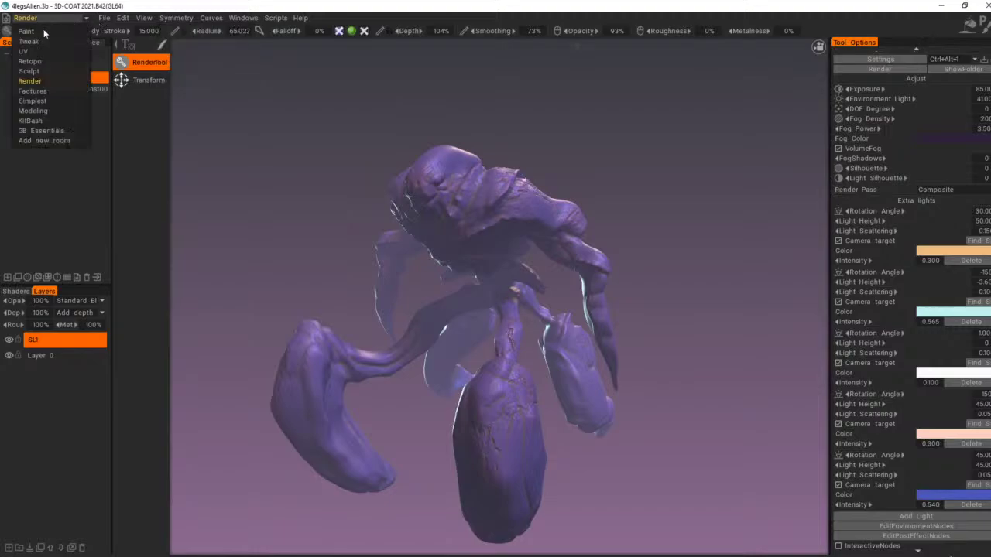
left_click(39, 73)
left_click(104, 18)
left_click(105, 23)
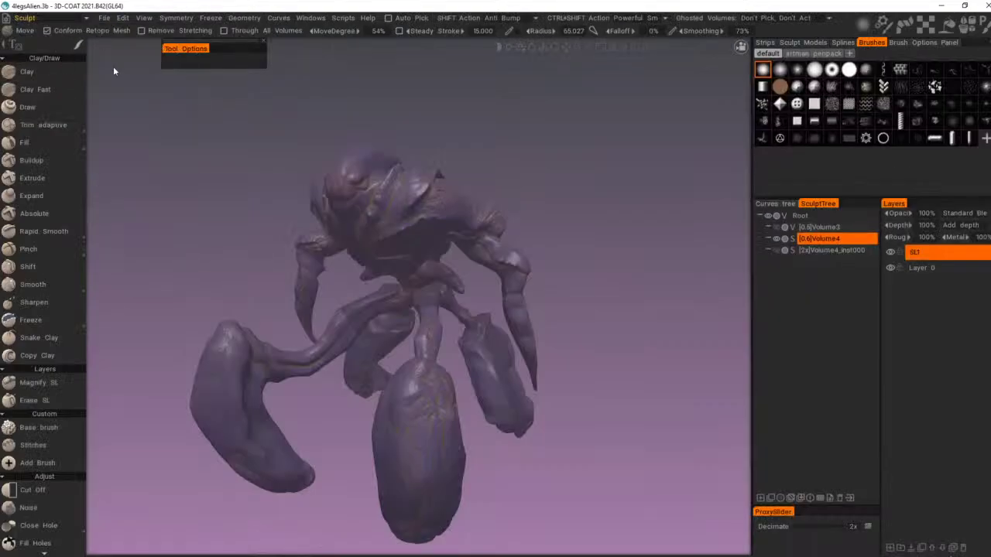
mouse_move(105, 21)
left_click(121, 118)
left_click_drag(186, 115, 249, 105)
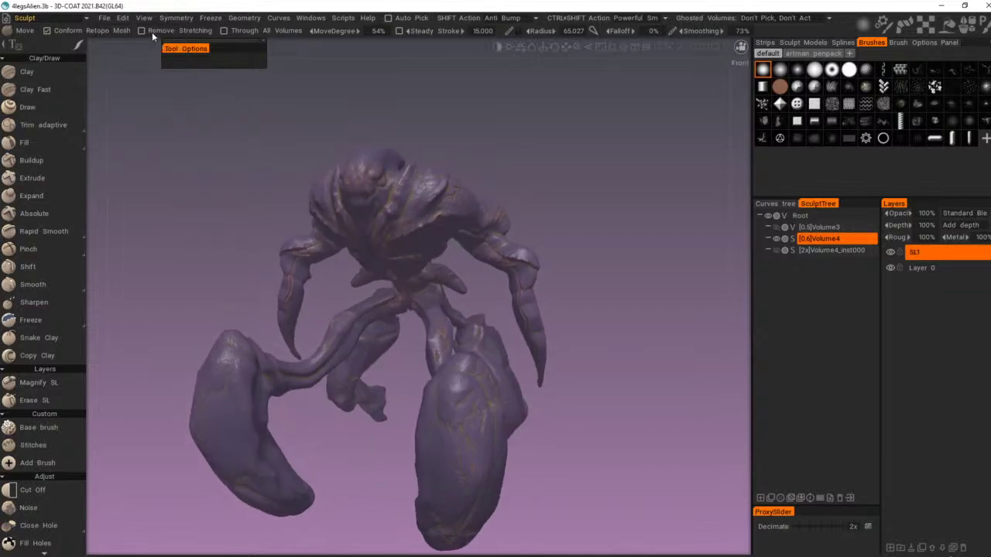
left_click(176, 17)
left_click_drag(580, 164, 572, 160)
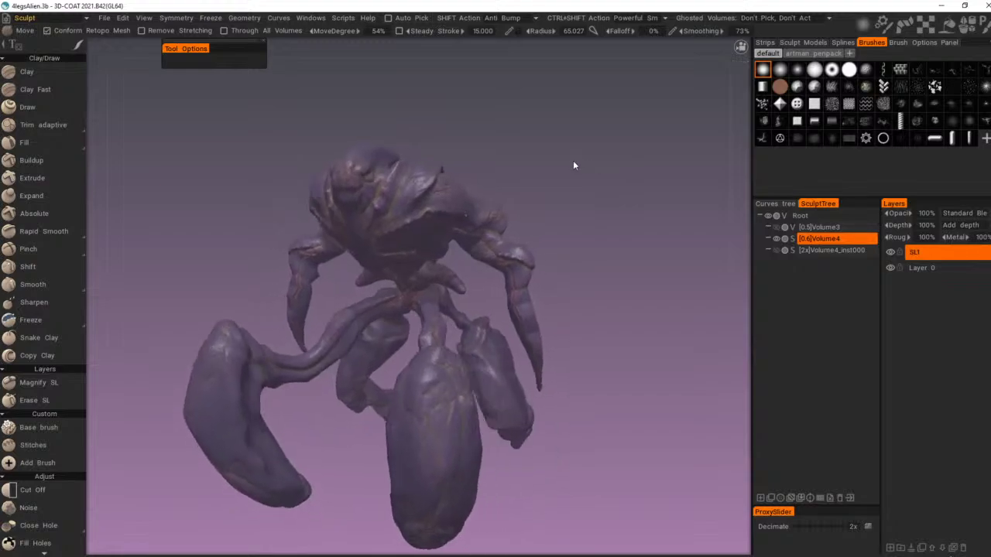
Step: Toggle the SL1 layer's visibility several times to compare the sculpt, and undo the resulting changes
left_click(893, 252)
left_click(892, 254)
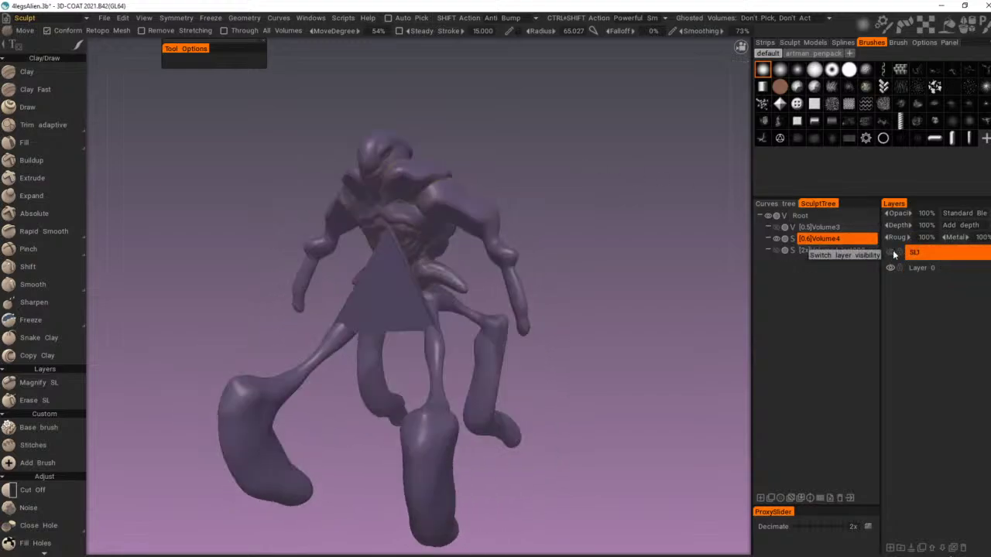
left_click(892, 254)
left_click(894, 253)
left_click(893, 253)
mouse_move(607, 248)
left_mouse_down()
mouse_move(675, 248)
mouse_move(615, 236)
left_mouse_up()
key("ctrl+z")
key("ctrl+z")
key("ctrl+z")
key("ctrl+z")
key("ctrl+z")
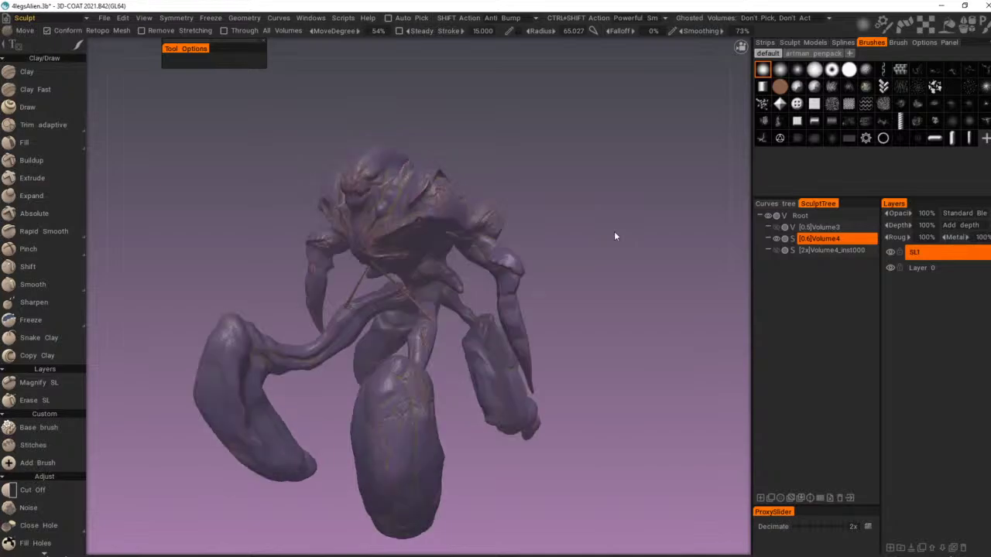
left_click_drag(606, 240, 630, 243)
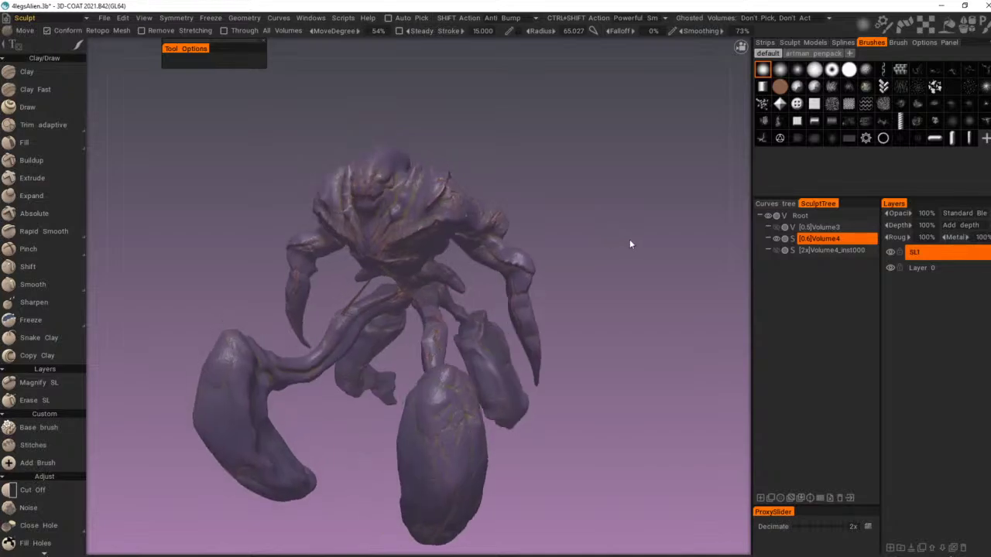
Step: Reopen 4legsAlien.3b from the recent files, discarding the unsaved changes
left_click(104, 18)
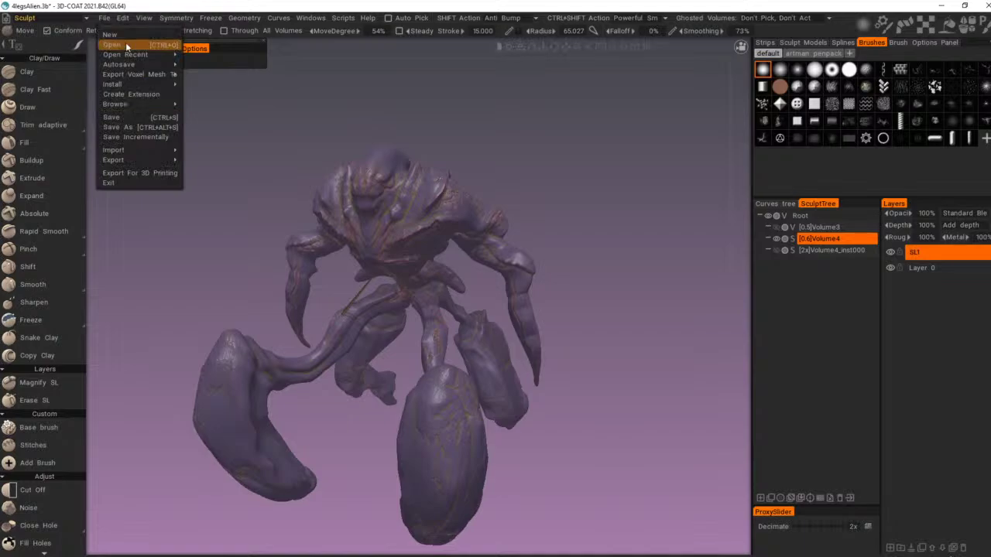
mouse_move(116, 65)
mouse_move(148, 55)
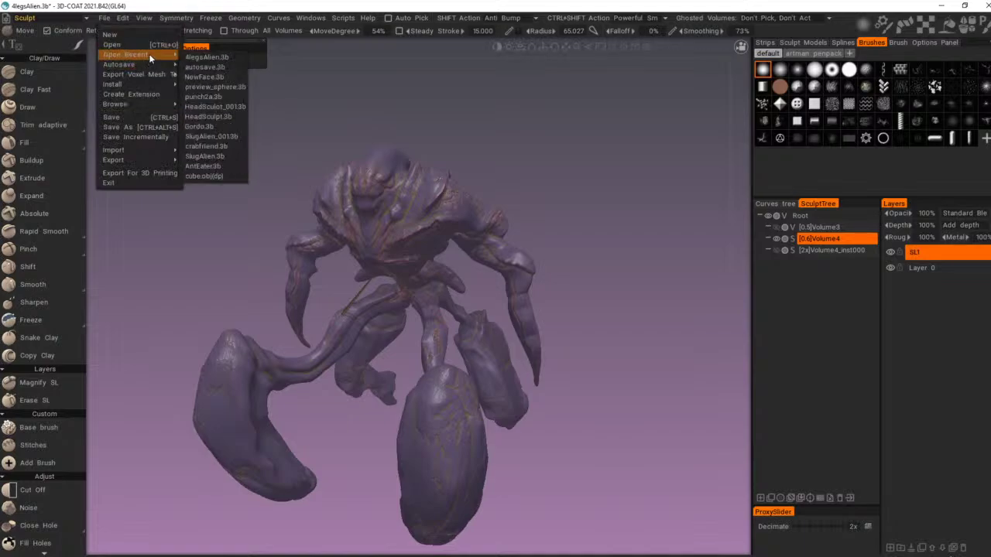
left_click(232, 64)
left_click(411, 312)
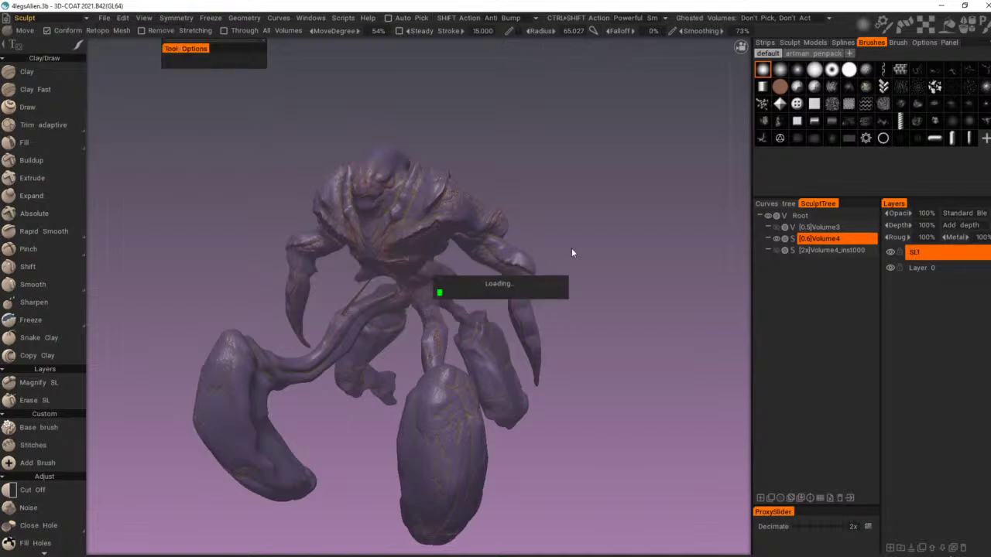
left_click(418, 333)
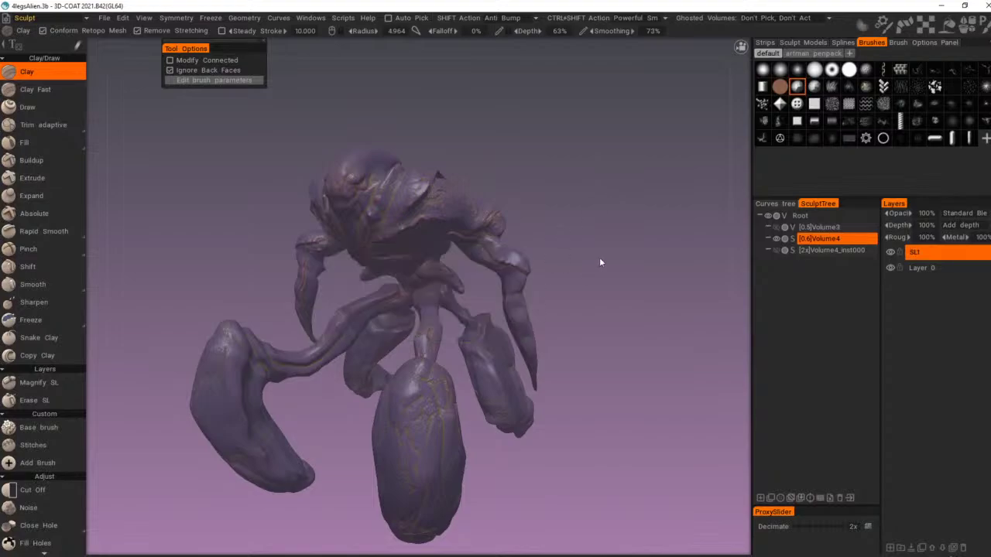
Step: Switch the SL1 layer off and on again and check the creature's lower torso and legs
mouse_move(584, 179)
left_mouse_down()
mouse_move(598, 188)
mouse_move(648, 166)
mouse_move(558, 152)
left_mouse_up()
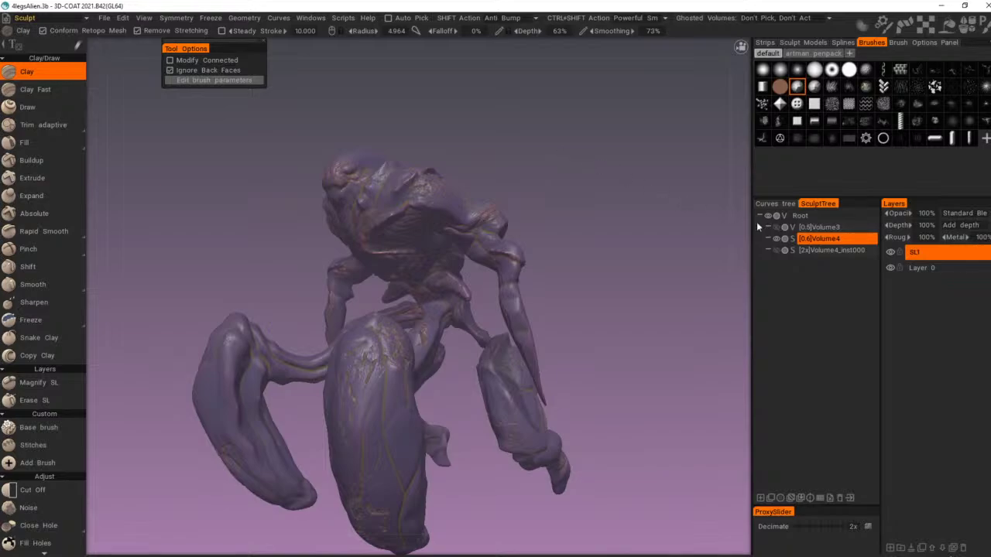
left_click(891, 253)
left_click(890, 253)
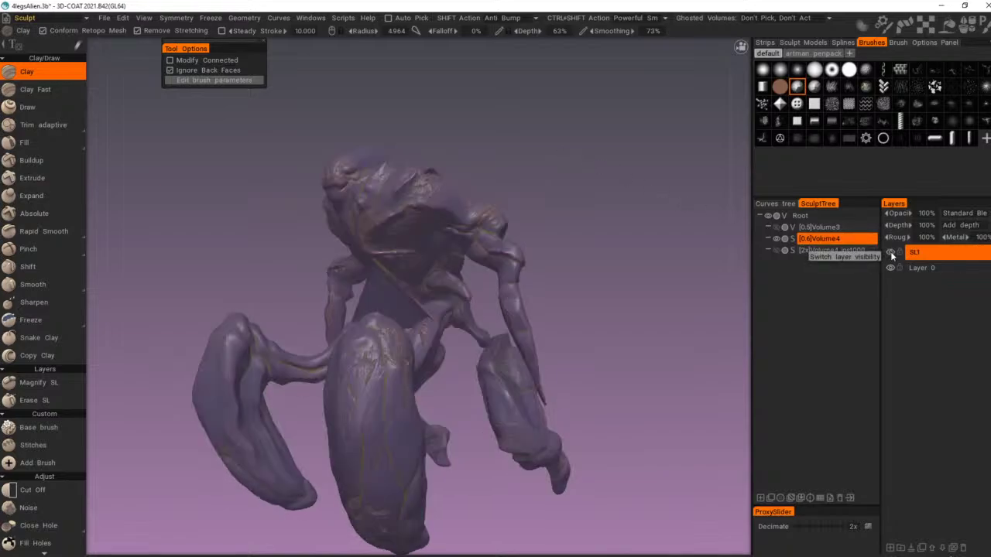
left_click_drag(678, 222, 595, 192)
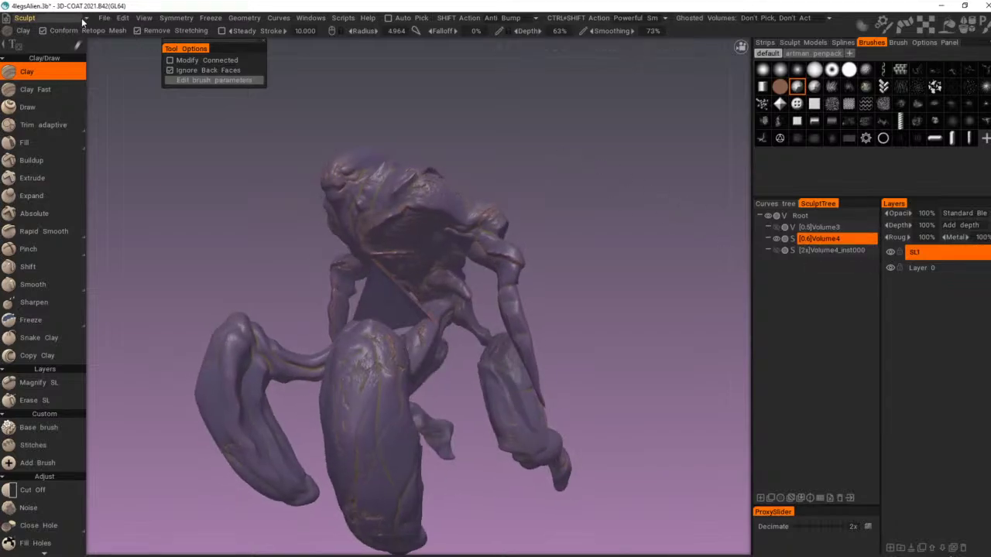
Step: Reload the last saved 4legsAlien.3b without saving the scene, and dismiss the Move tool notice
left_click(106, 19)
mouse_move(137, 52)
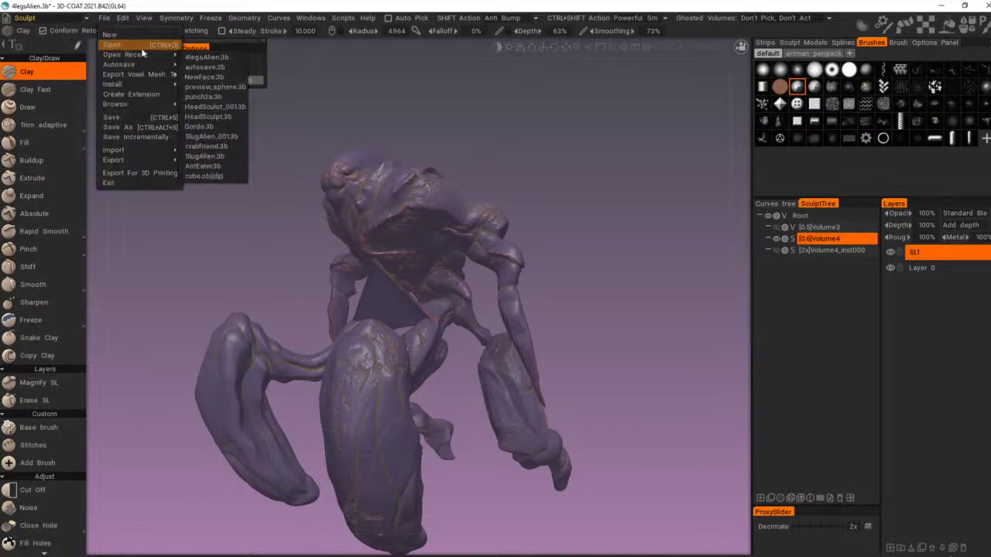
left_click(216, 58)
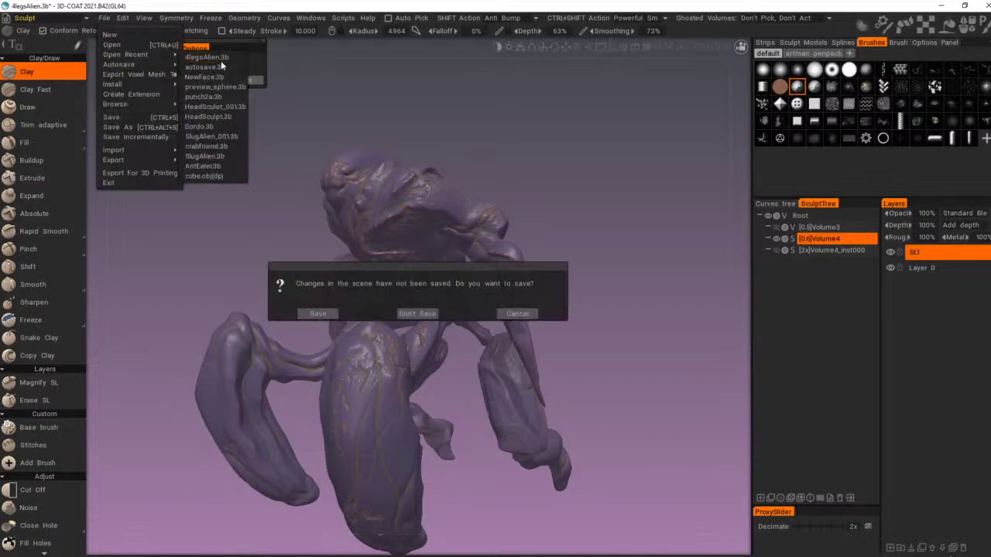
left_click(409, 314)
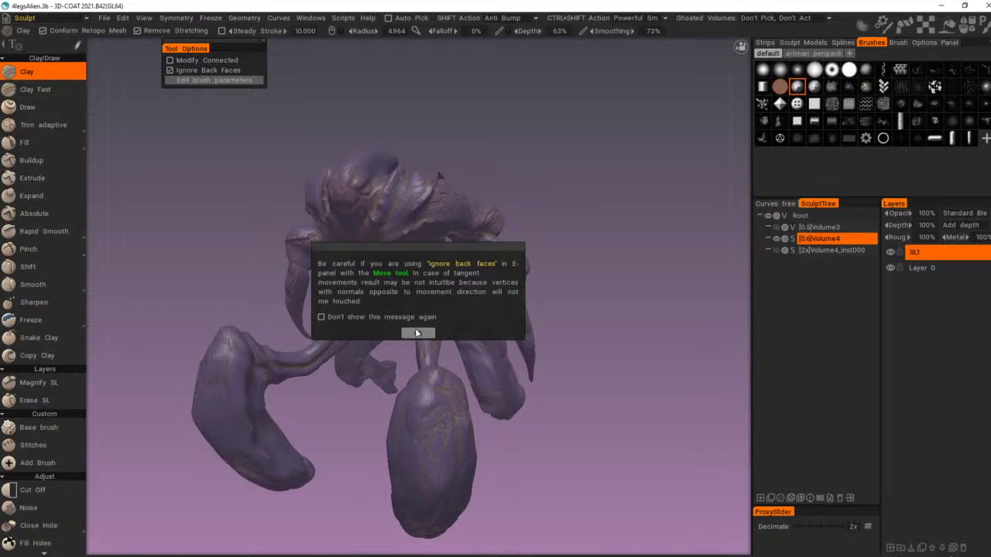
left_click(417, 332)
Step: Add a new layer above SL1 and name it Paint
left_click_drag(555, 203, 706, 246)
left_click(891, 548)
double_click(919, 252)
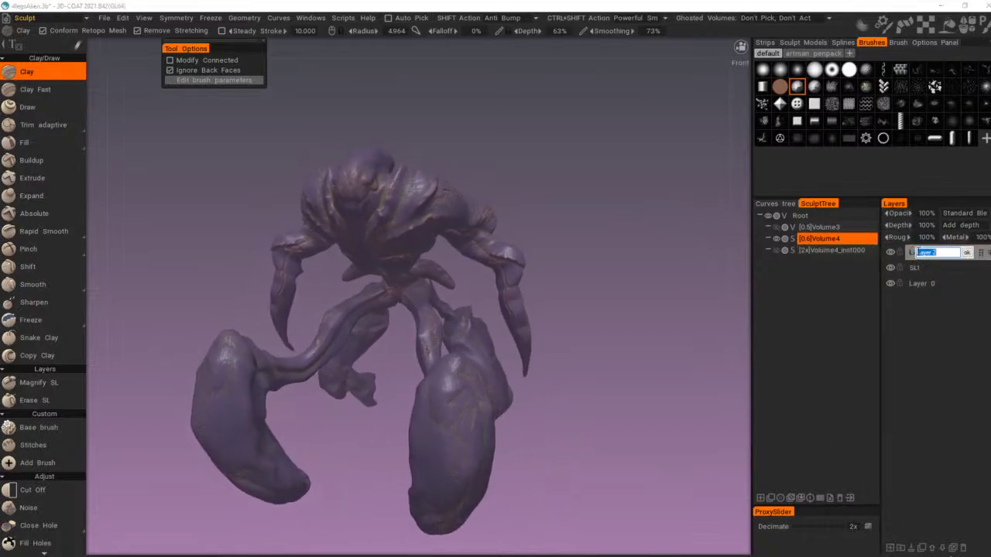
type("Paint")
key("Return")
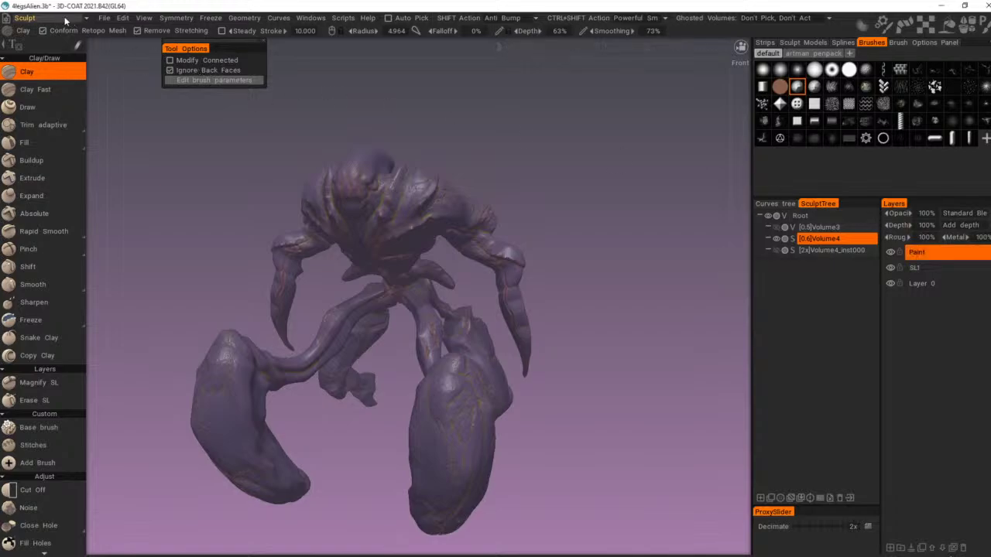
Step: Switch to the Paint room and view the whole creature from a few angles
left_click(65, 18)
left_click(51, 30)
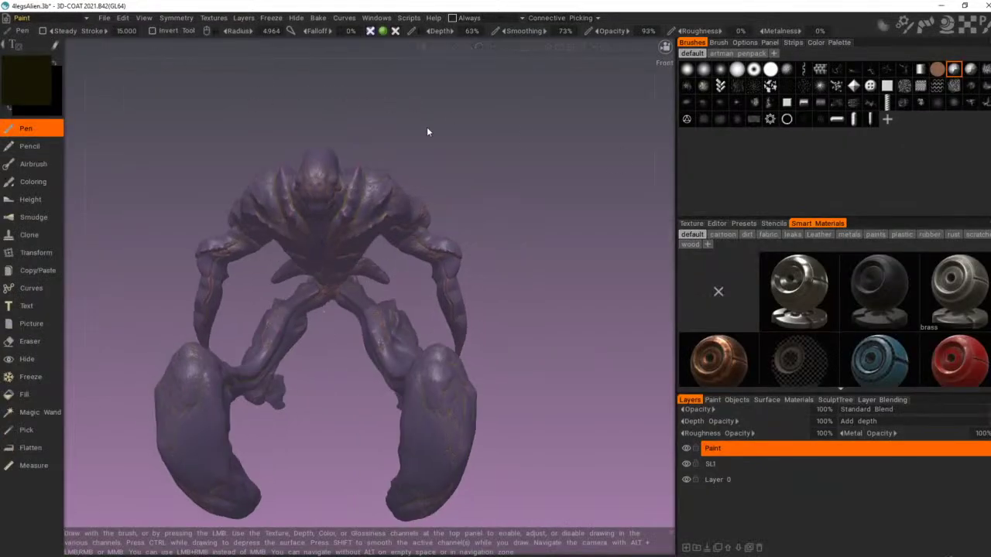
middle_click_drag(427, 128, 500, 132)
left_click_drag(500, 131, 453, 126)
mouse_move(454, 126)
right_mouse_down()
mouse_move(489, 141)
mouse_move(472, 120)
right_mouse_up()
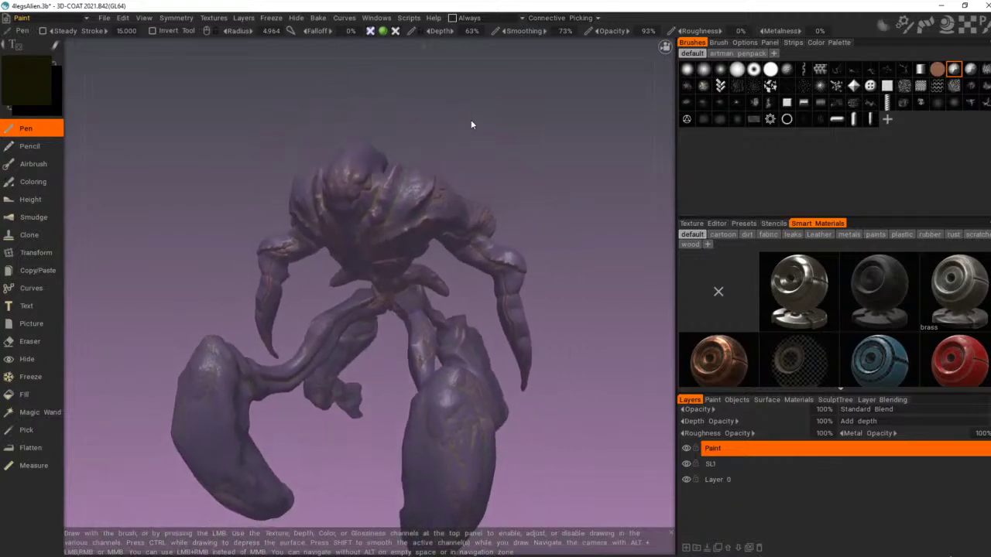
mouse_move(471, 125)
left_mouse_down()
mouse_move(460, 137)
mouse_move(518, 124)
mouse_move(354, 129)
mouse_move(277, 116)
mouse_move(514, 138)
left_mouse_up()
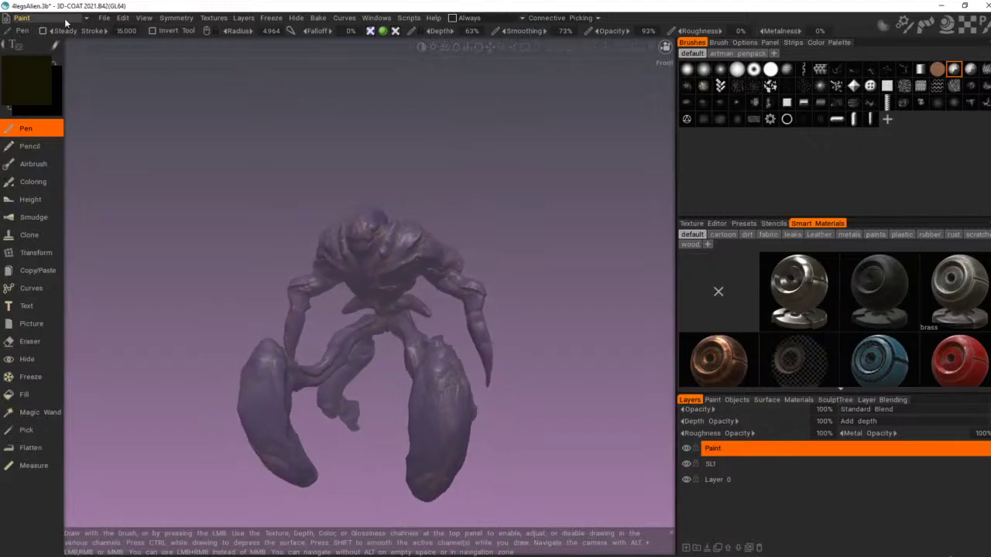
left_click(22, 17)
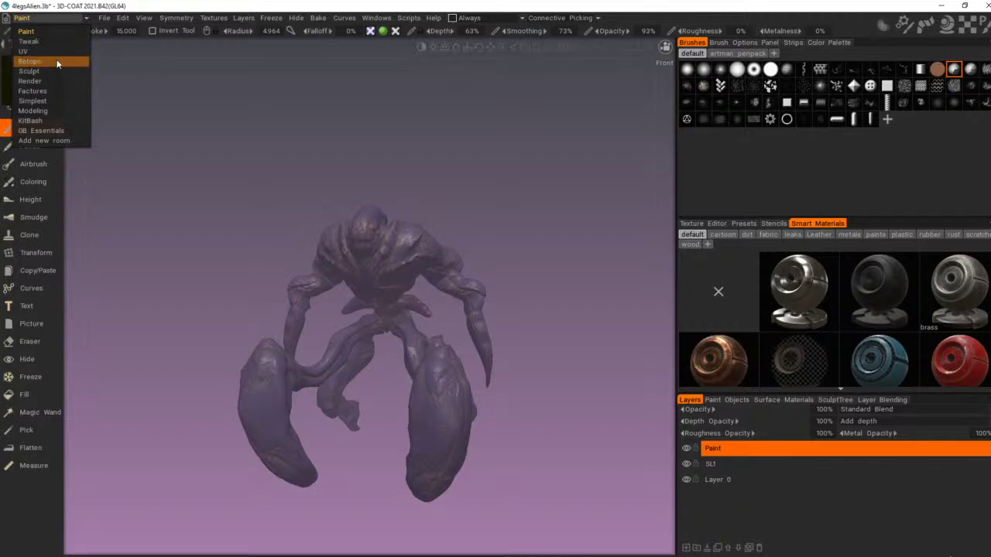
Step: Calculate ambient occlusion into a new layer with Sphere light sources and the light count raised to about 13,700
left_click(213, 17)
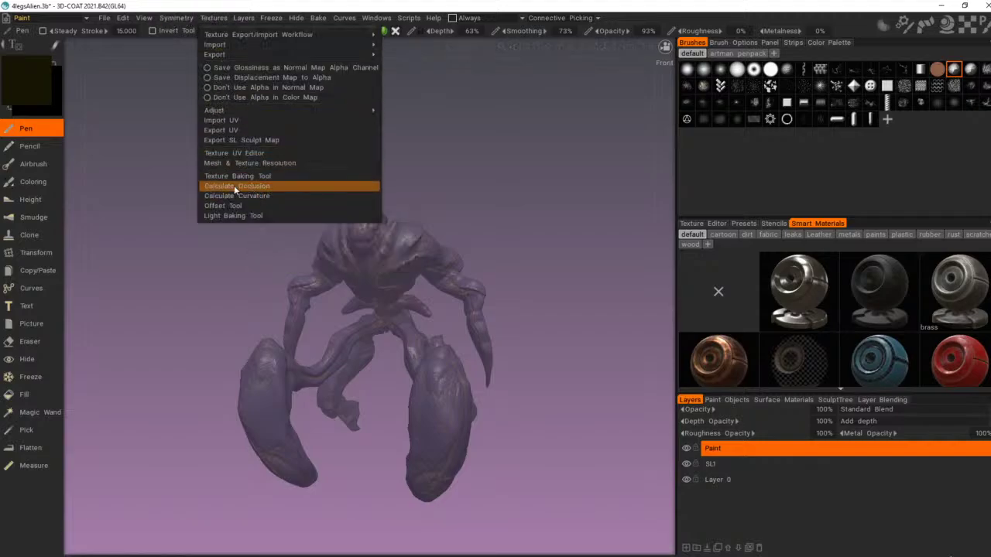
left_click(234, 186)
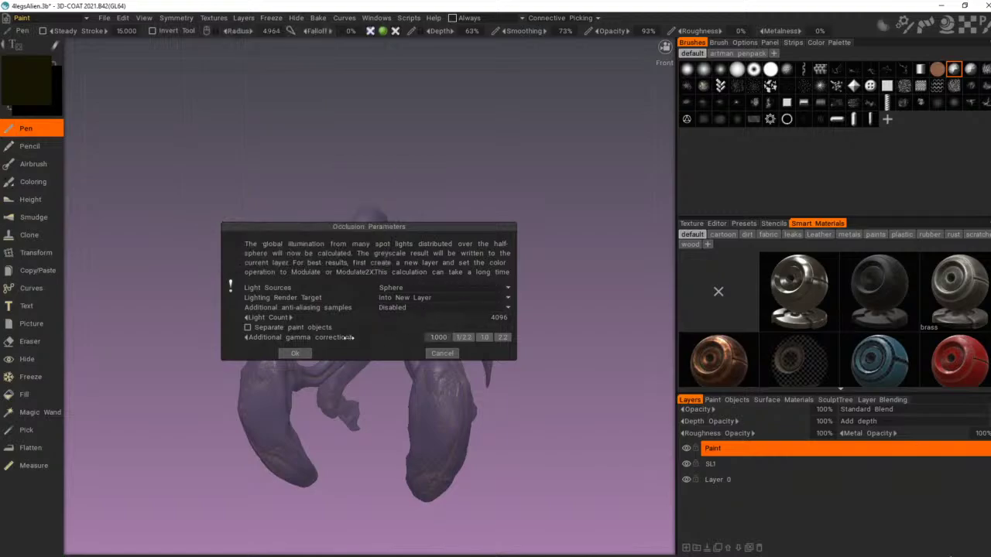
left_click_drag(363, 318, 412, 315)
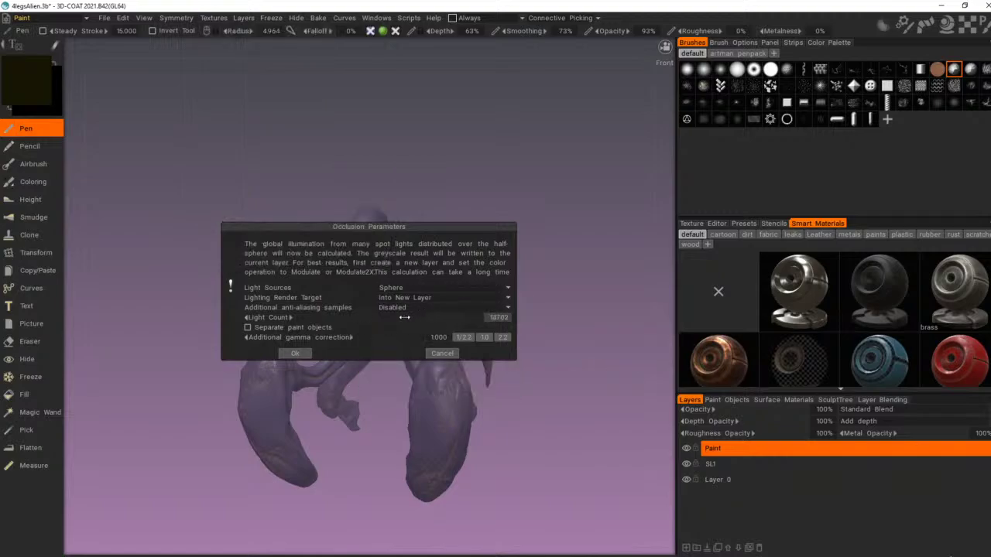
left_click(295, 354)
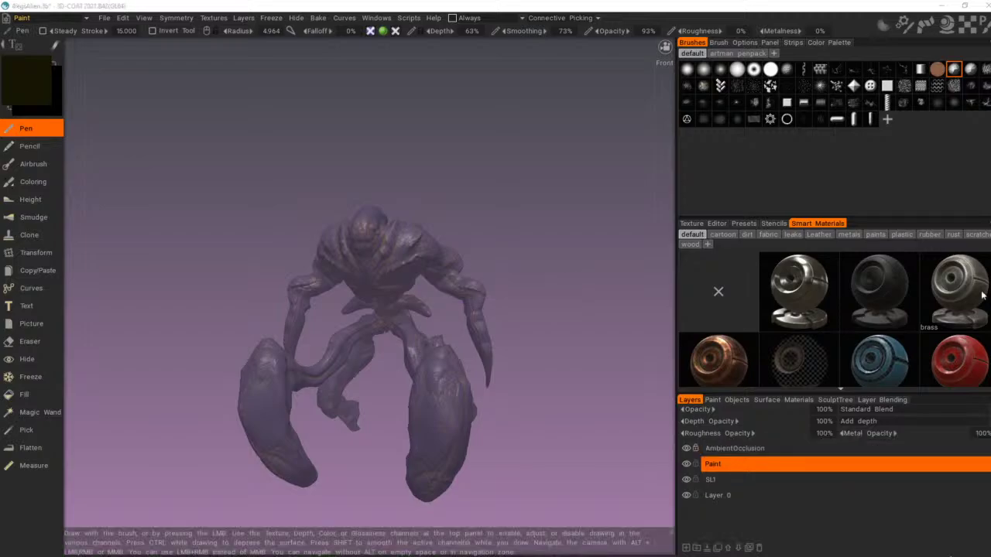
left_click_drag(559, 229, 525, 217)
key("ctrl+z")
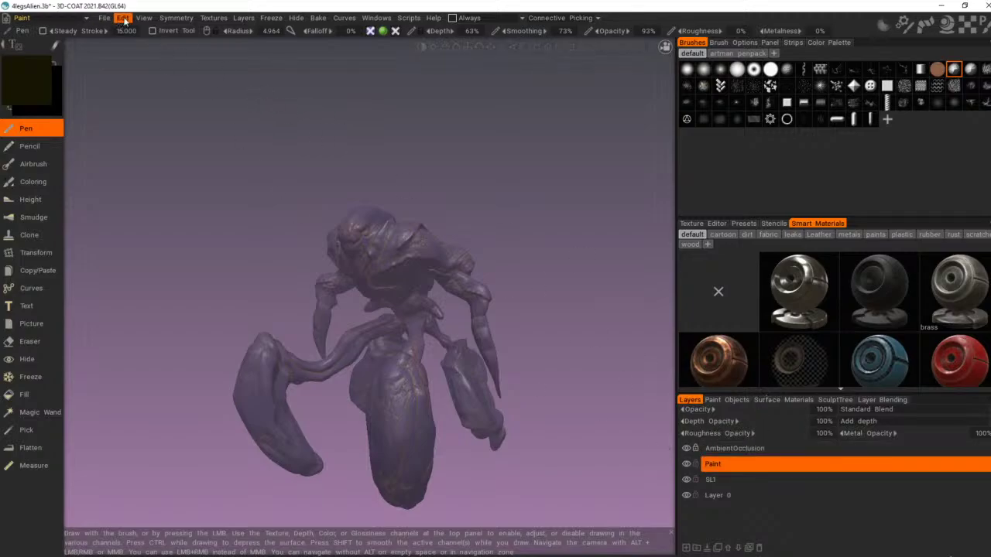
Step: Calculate a curvature map for the creature with a samples count of 7822
left_click(208, 26)
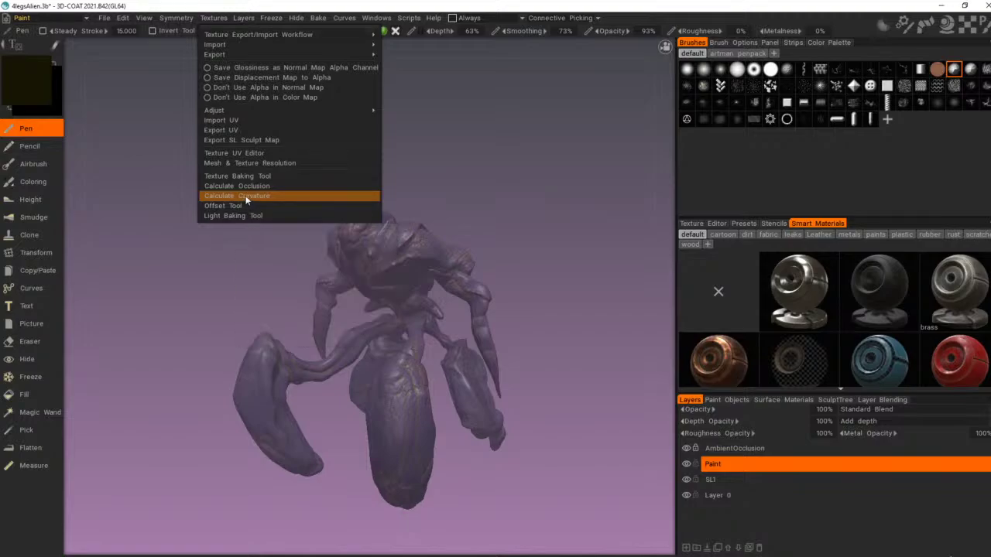
left_click(239, 196)
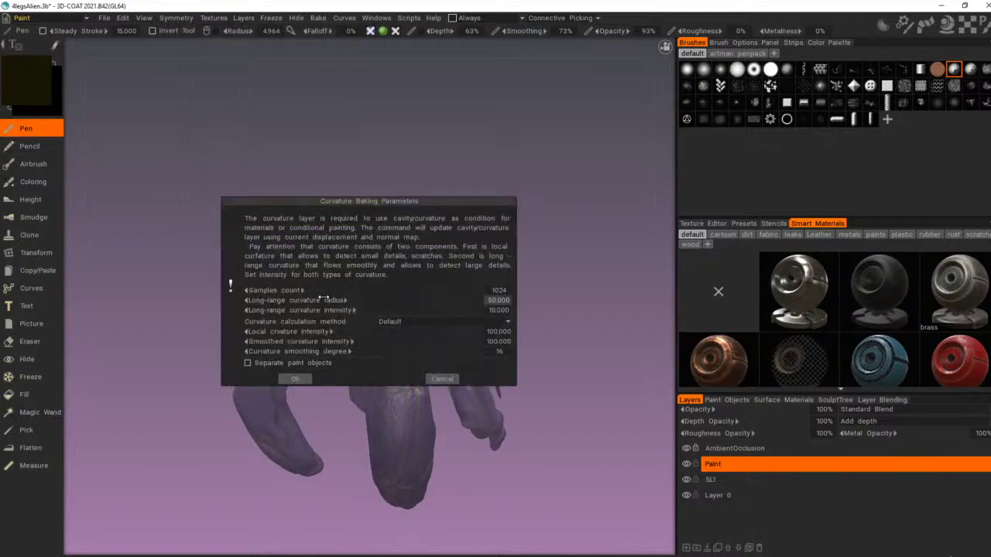
left_click_drag(325, 290, 354, 290)
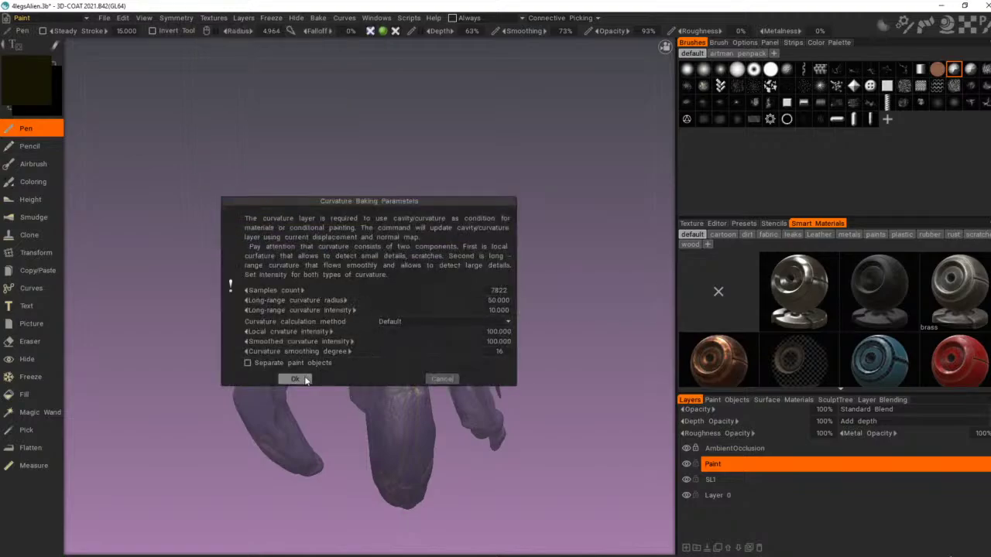
left_click(303, 379)
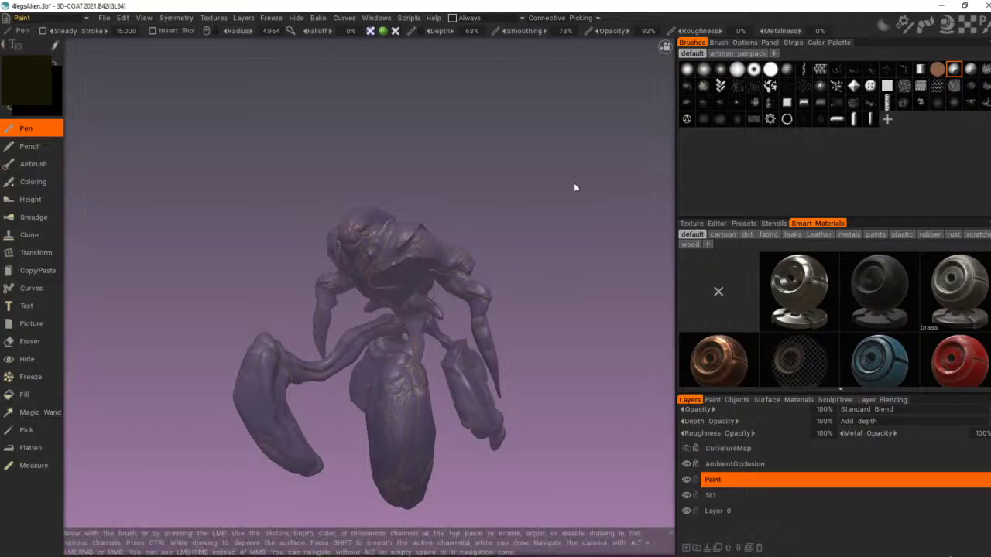
Step: Show the CurvatureMap layer and examine the curvature shading on the creature up close and from a distance
left_click(686, 449)
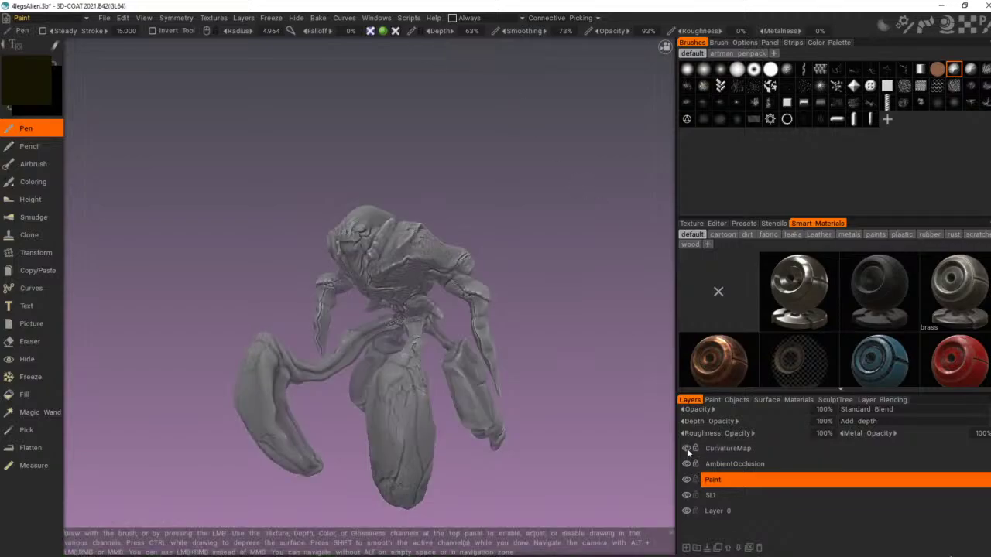
left_click_drag(513, 343, 559, 354)
right_click_drag(559, 354, 607, 426)
left_click_drag(606, 425, 376, 390)
right_click_drag(376, 390, 473, 385)
left_click_drag(473, 385, 618, 381, "alt")
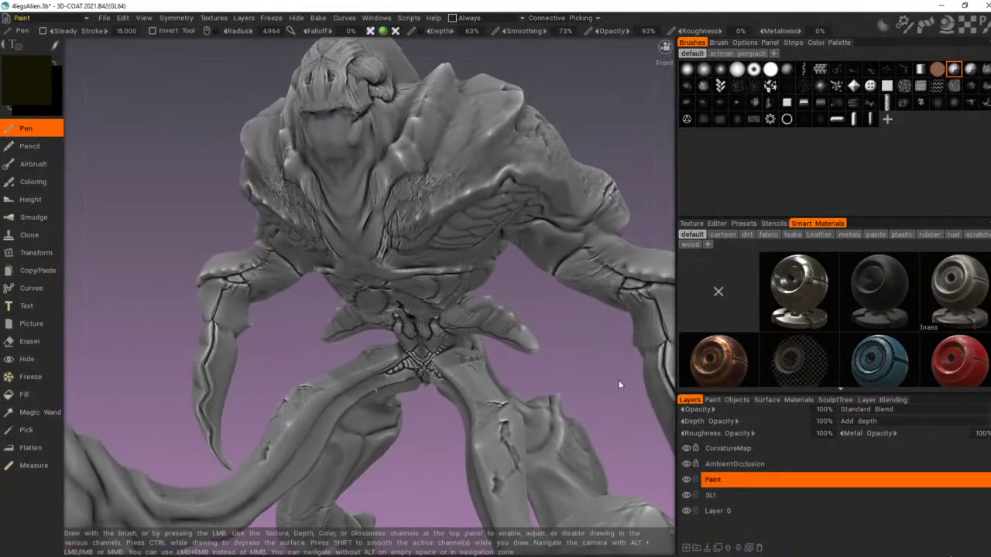
right_click_drag(619, 382, 568, 372, "alt")
mouse_move(568, 371)
left_mouse_down("alt")
mouse_move(612, 314)
mouse_move(670, 393)
mouse_move(670, 424)
mouse_move(592, 288)
mouse_move(616, 325)
mouse_move(606, 335)
left_mouse_up("alt")
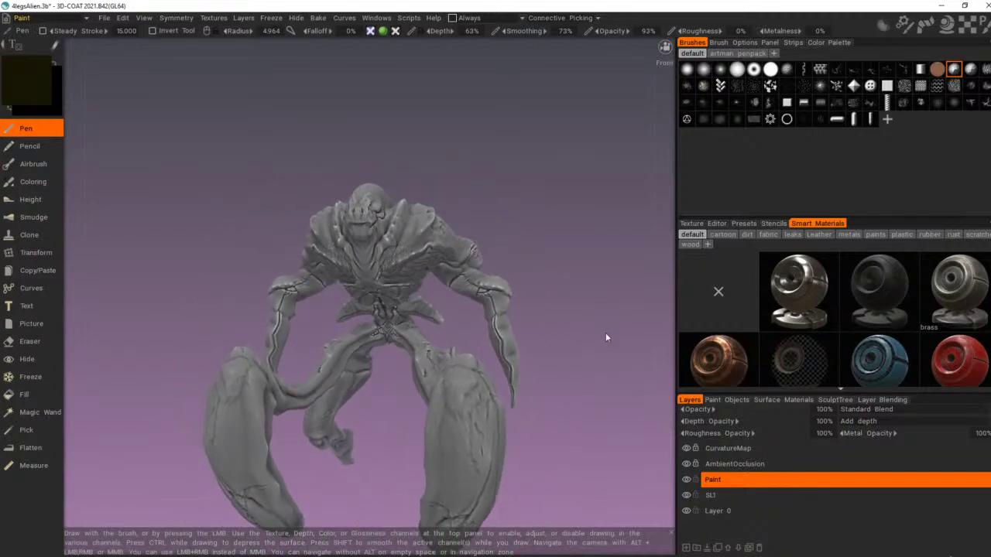
Step: Select the CurvatureMap layer and unlock it, accepting the loss of its attached texture
left_click(757, 449)
left_click(695, 449)
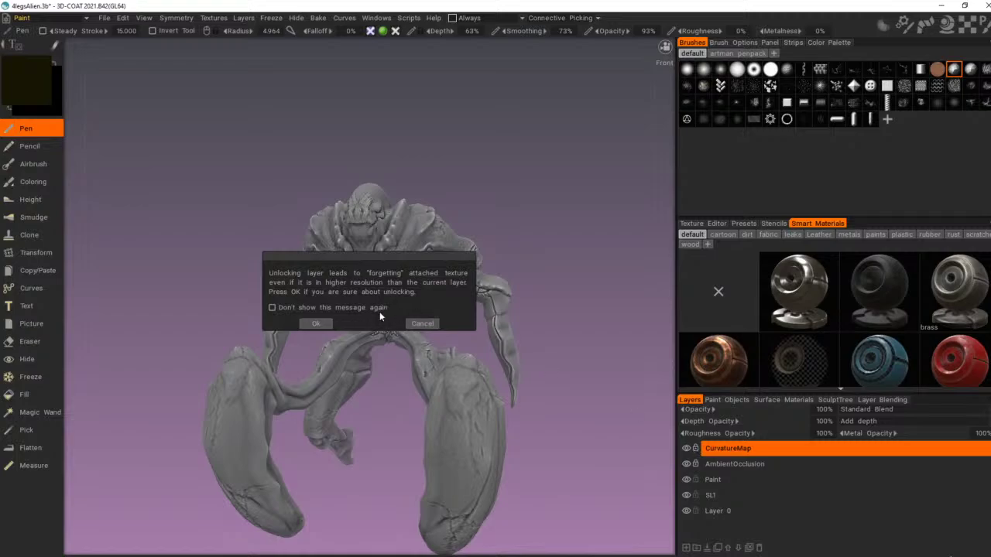
left_click(317, 324)
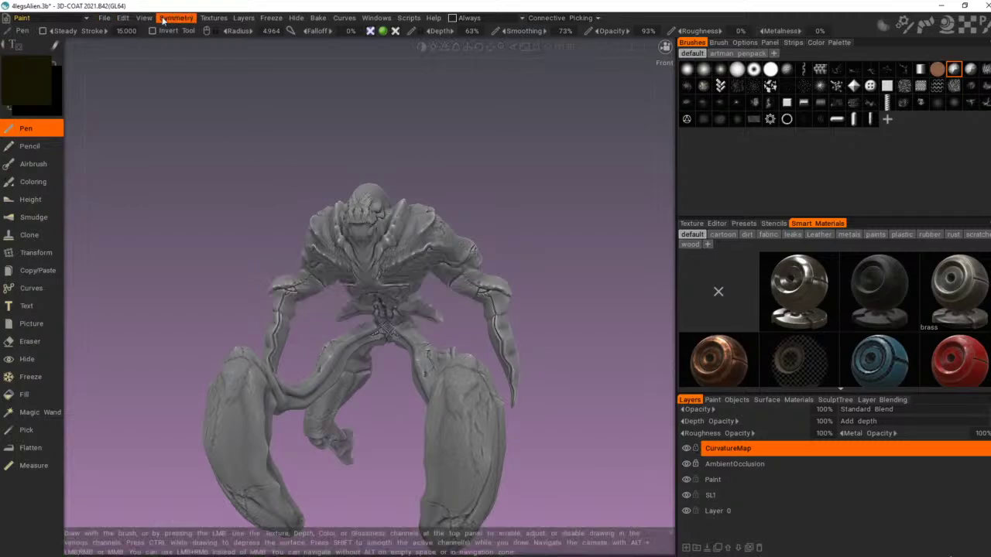
Step: Preview Smooth Current Layer on the CurvatureMap layer with a repeat count of 6, and examine its effect on the creature's upper body
left_click(213, 18)
mouse_move(264, 112)
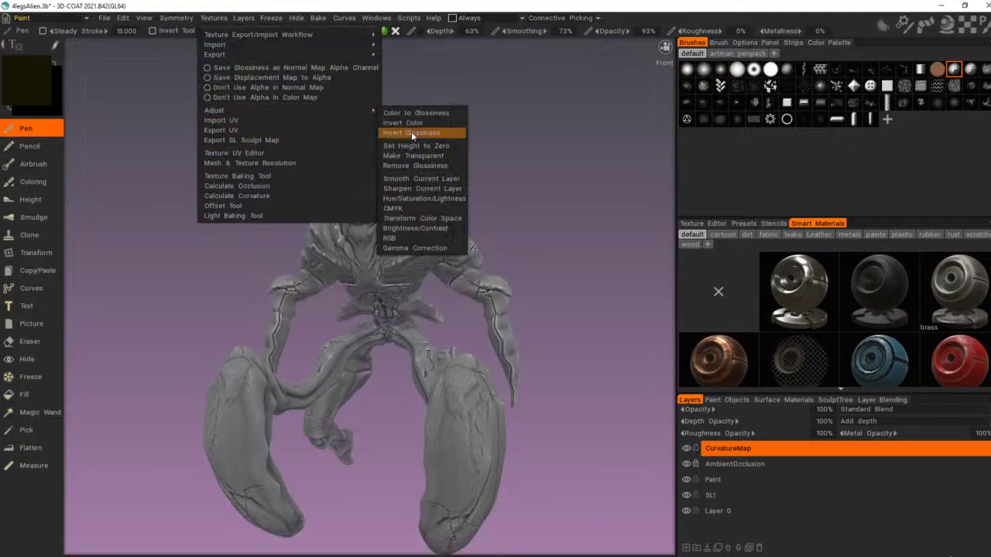
left_click(420, 179)
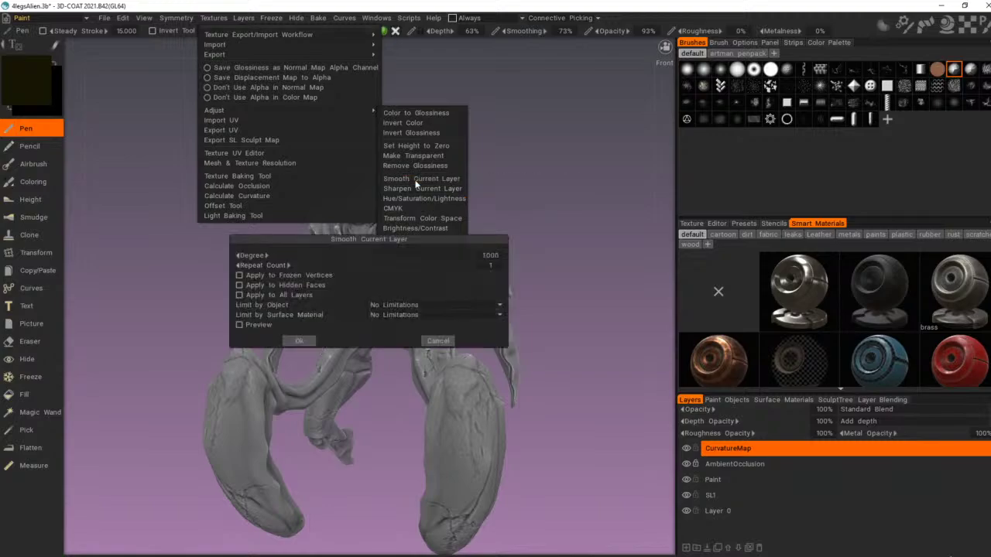
left_click(240, 326)
left_click_drag(376, 237, 488, 96)
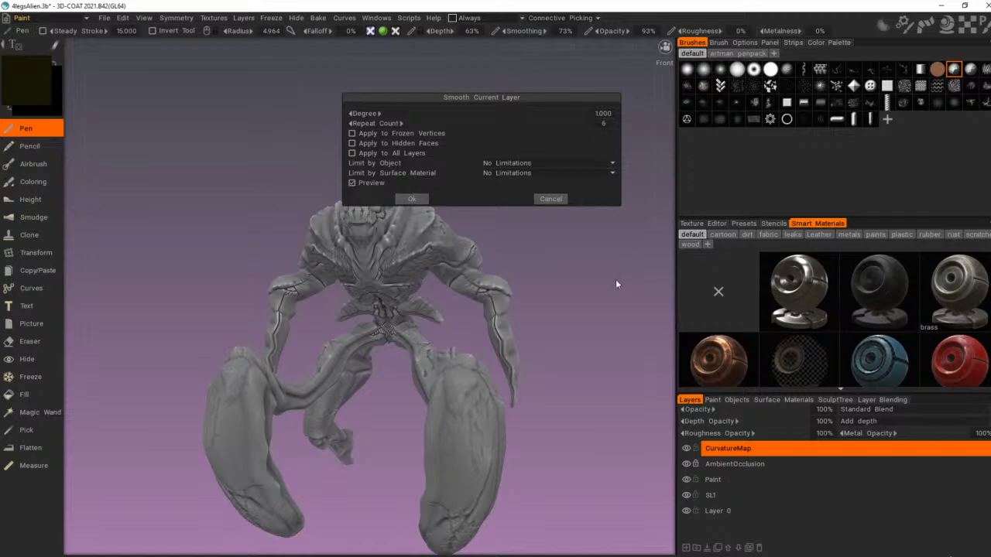
left_click_drag(615, 279, 506, 333)
right_click_drag(507, 333, 561, 338)
left_click_drag(560, 337, 655, 339)
right_click_drag(656, 339, 631, 331)
left_click_drag(630, 327, 553, 332)
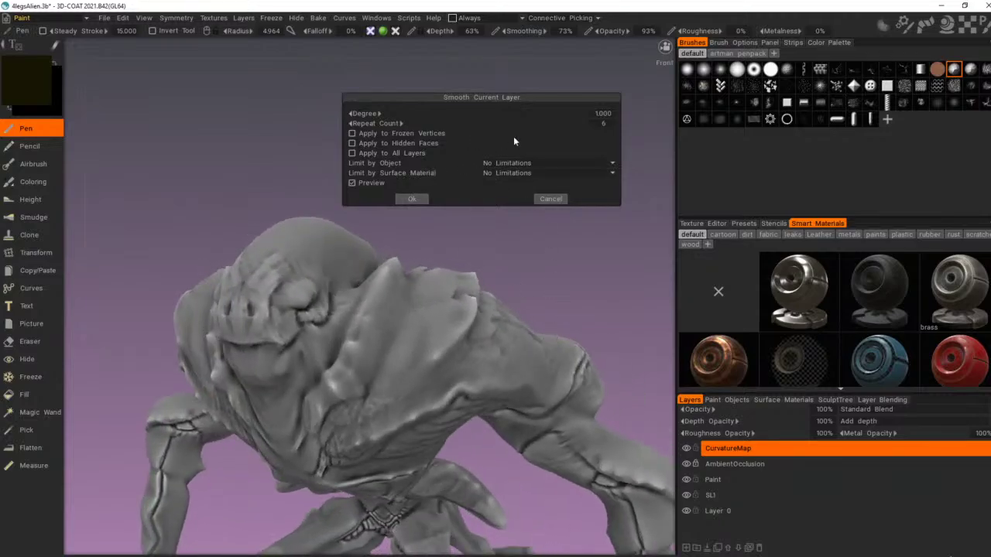
Step: Set the smoothing repeat count to 4 and apply the smoothing to the CurvatureMap layer
left_click(603, 123)
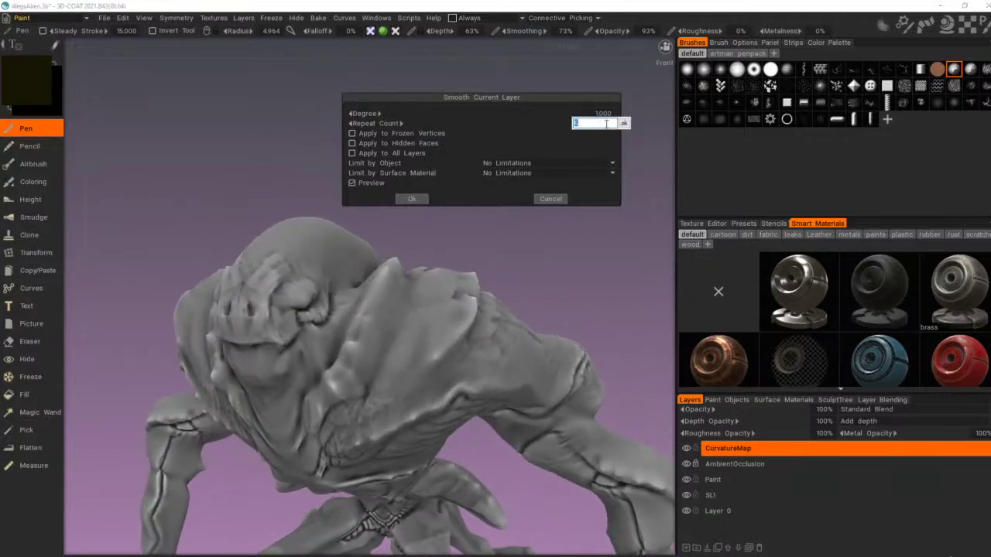
type("6")
key("Return")
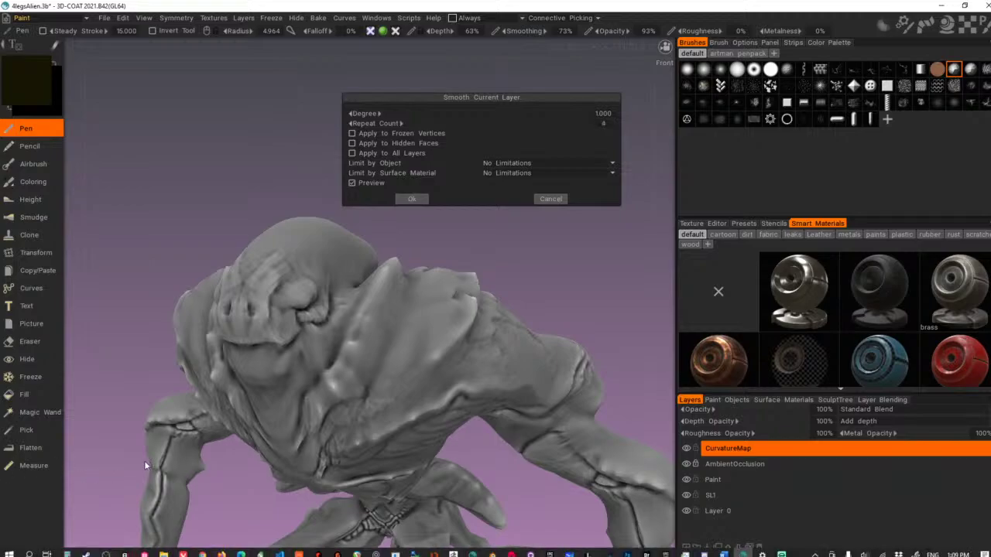
left_click(412, 200)
scroll(527, 239, "down", 4)
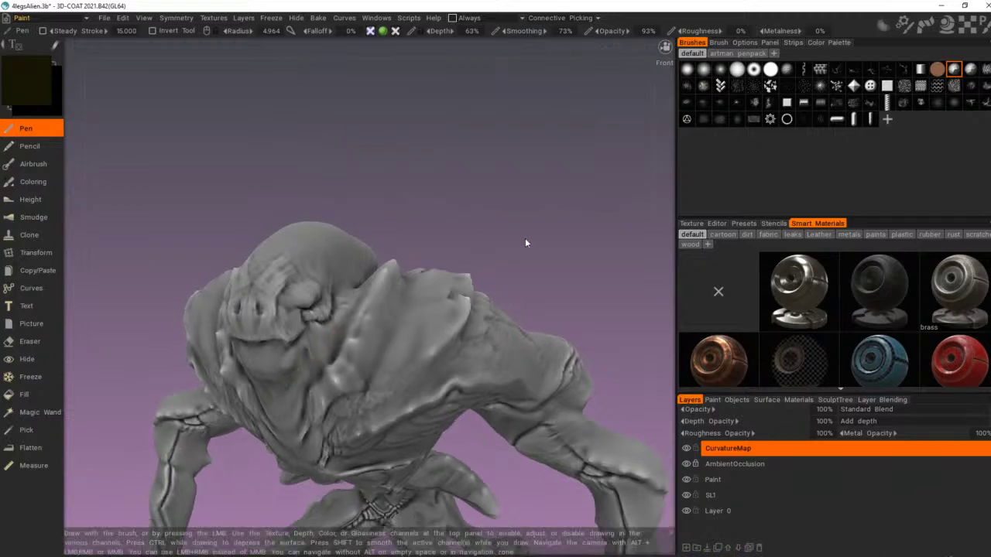
left_click_drag(485, 237, 604, 250)
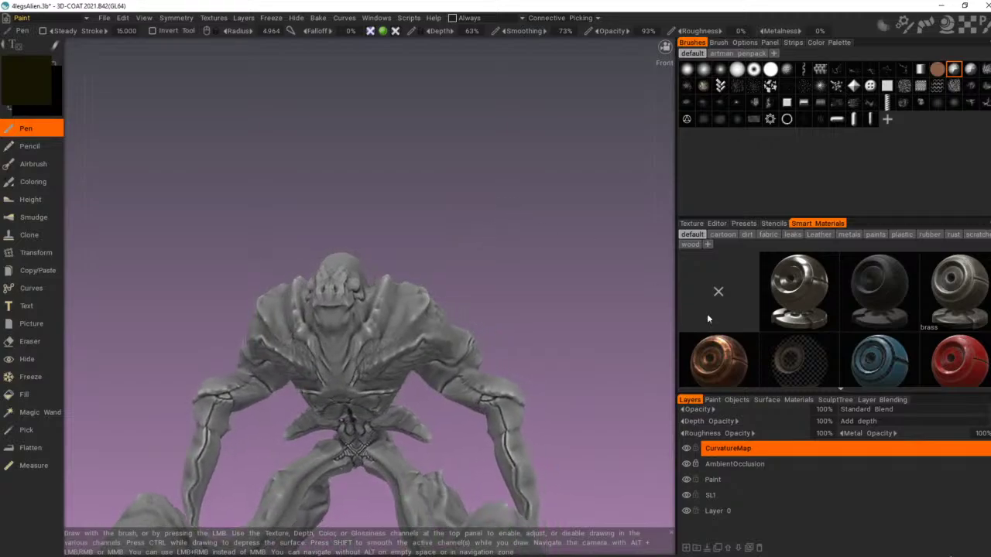
Step: Hide the CurvatureMap layer and examine the creature without its shading
scroll(424, 235, "down", 3)
left_click_drag(372, 225, 595, 246)
left_click(687, 448)
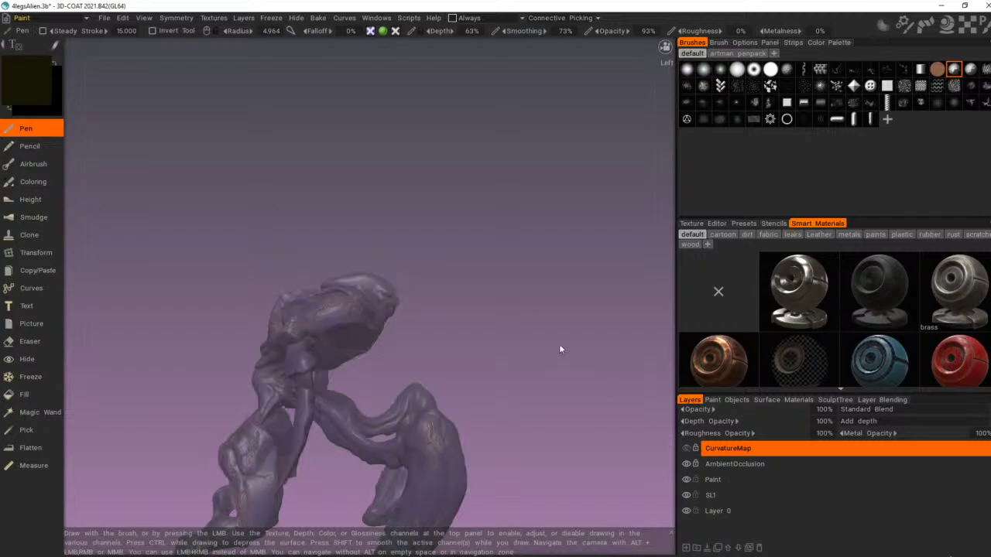
left_click_drag(559, 343, 505, 342)
scroll(886, 310, "down", 3)
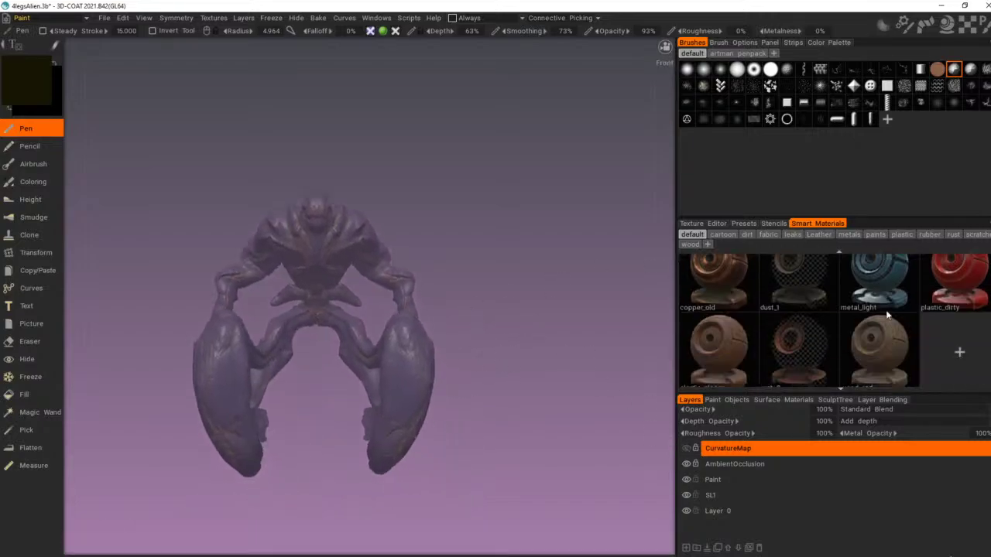
scroll(886, 309, "up", 3)
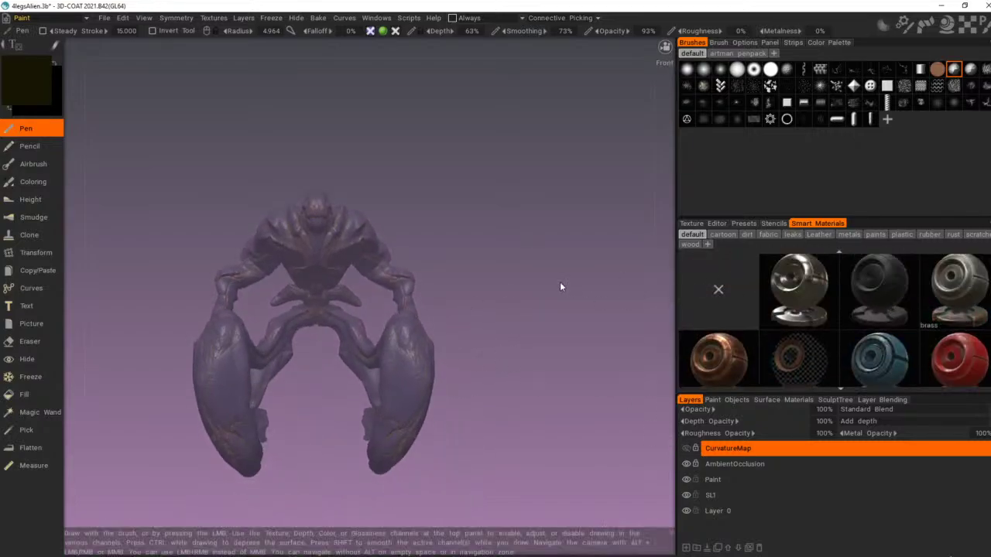
left_click_drag(562, 287, 572, 293)
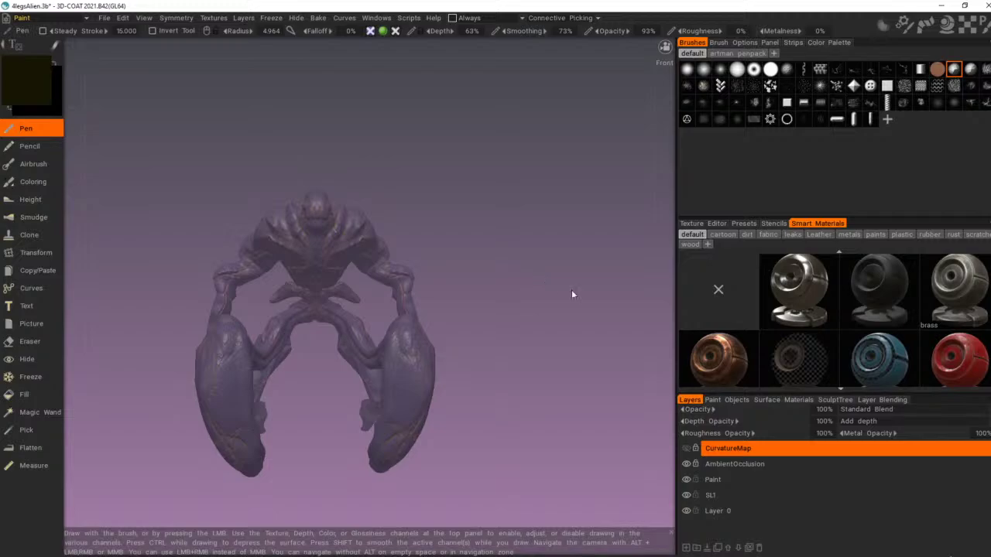
Step: Make the Paint layer active, choose the plastic_dirty smart material, and enable the depth and roughness painting channels
left_click(727, 477)
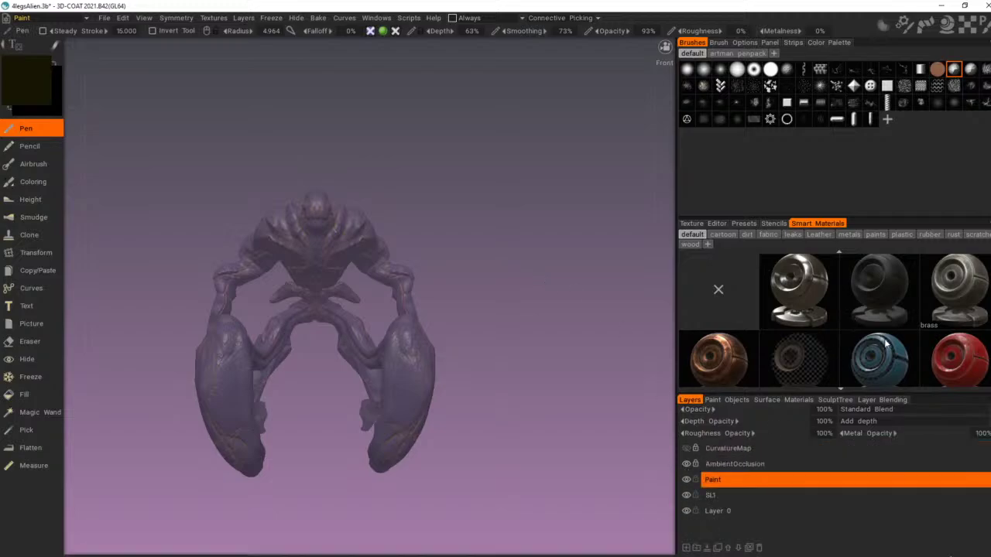
scroll(925, 336, "down", 3)
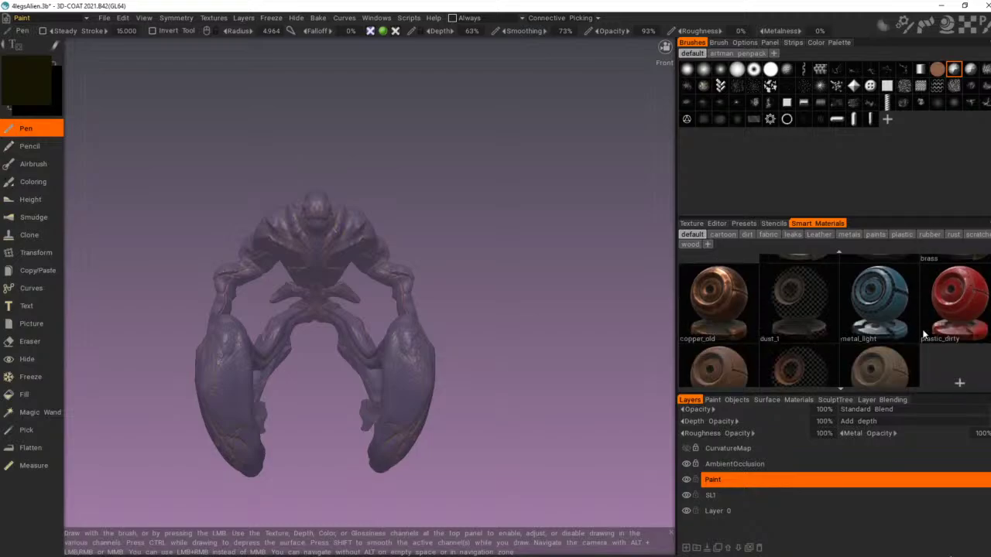
scroll(856, 334, "up", 2)
scroll(850, 327, "down", 2)
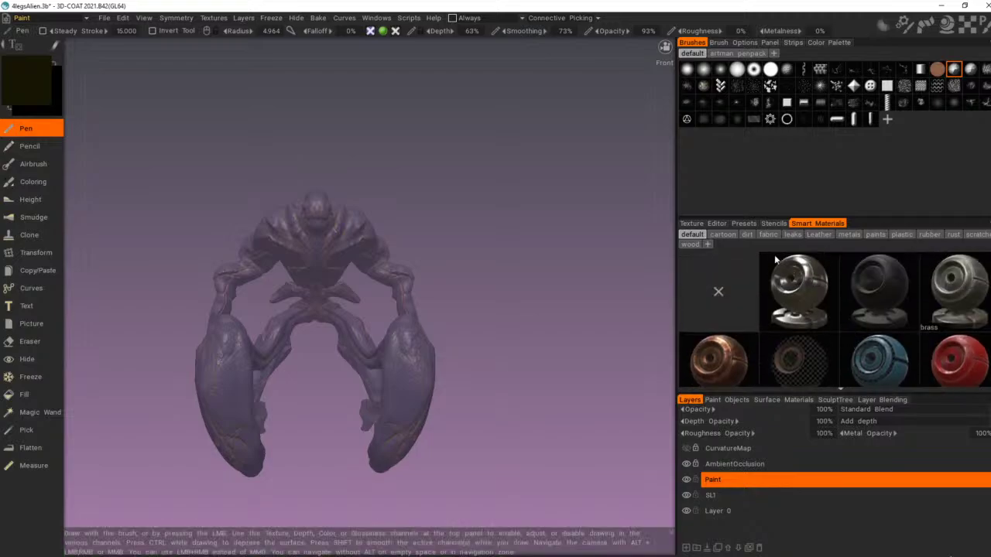
scroll(814, 323, "up", 1)
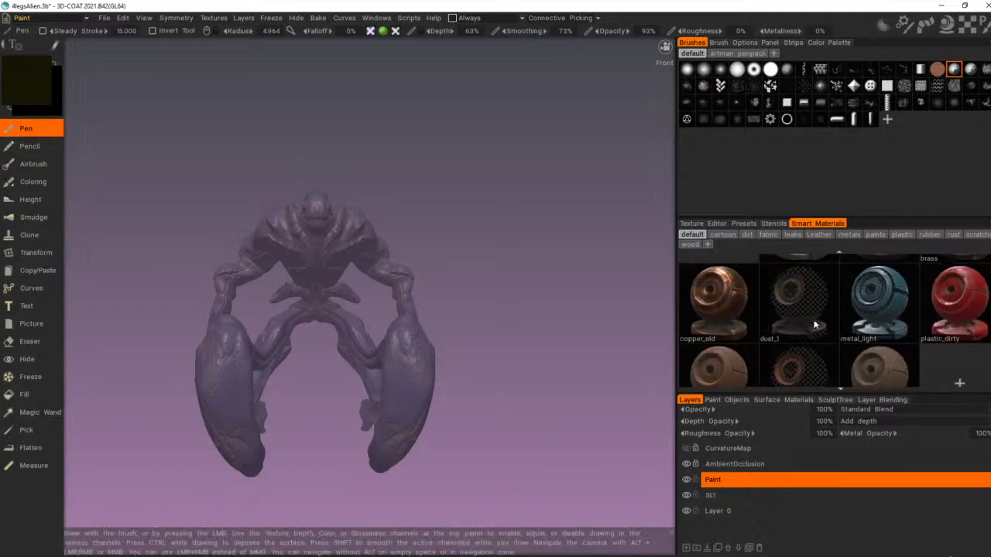
scroll(856, 319, "down", 1)
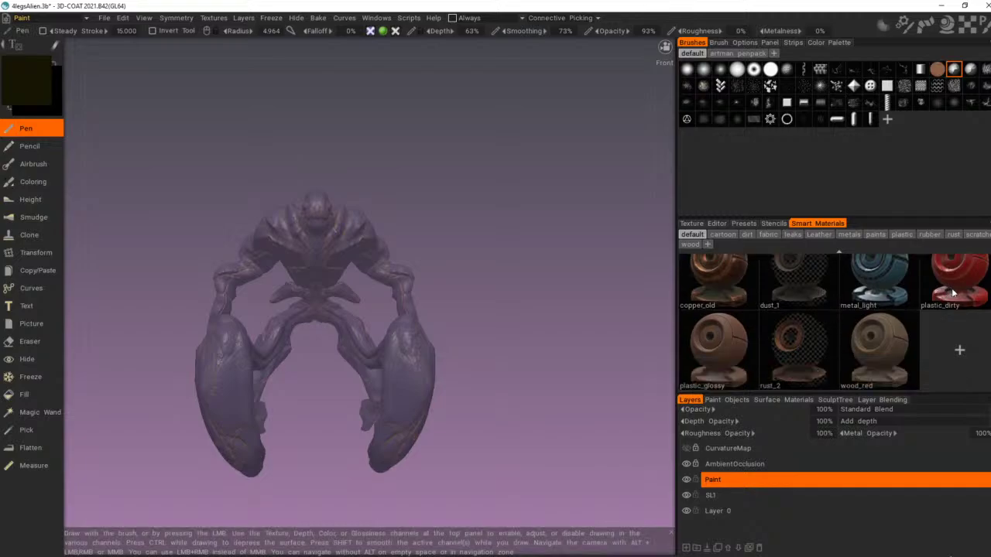
left_click(957, 280)
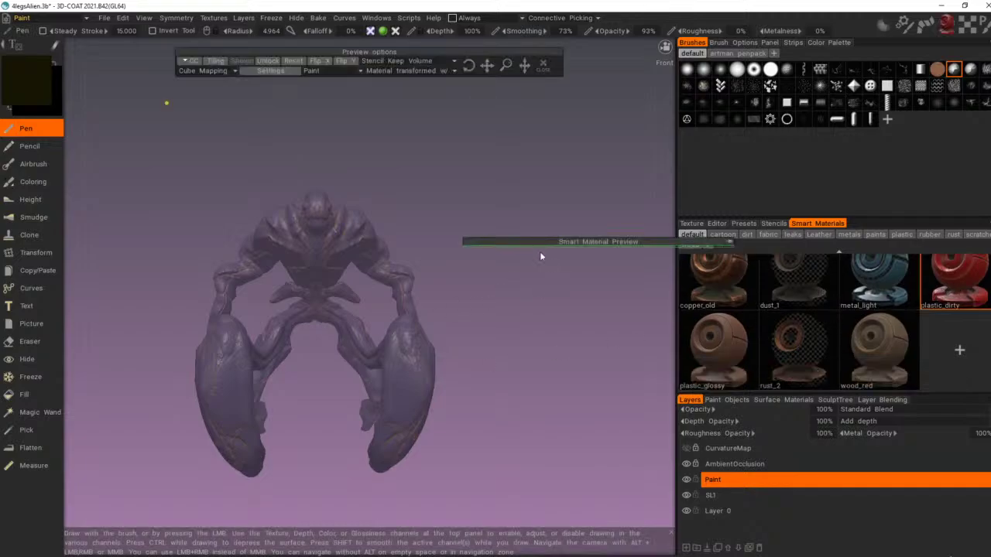
left_click(370, 32)
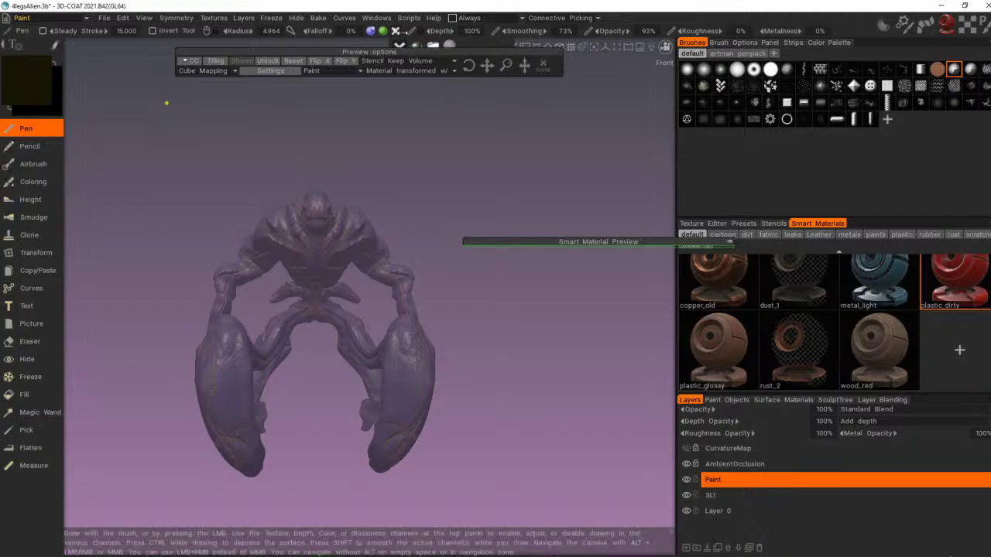
left_click(400, 33)
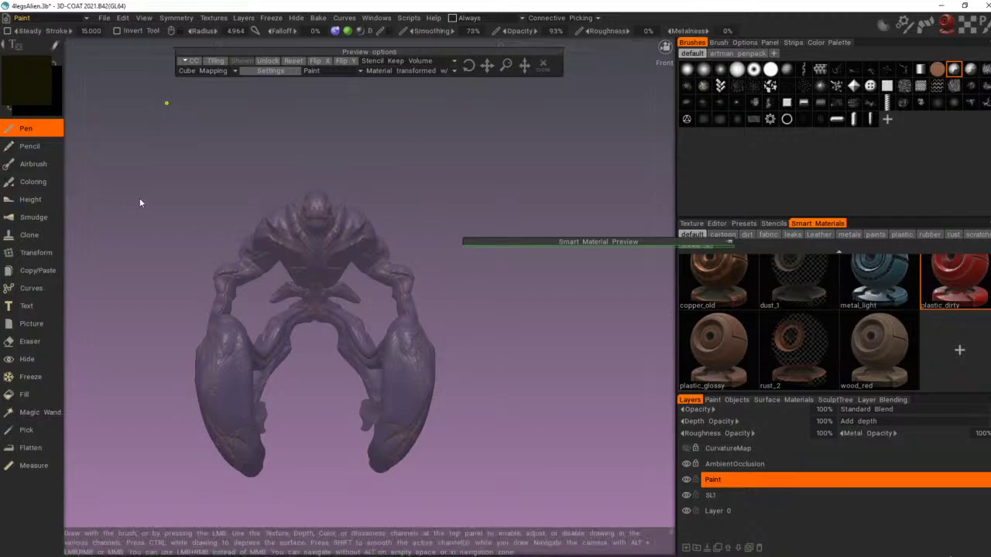
Step: Try filling the entire Paint layer with the plastic_dirty smart material, inspect the creature, and undo the fill
left_click(26, 395)
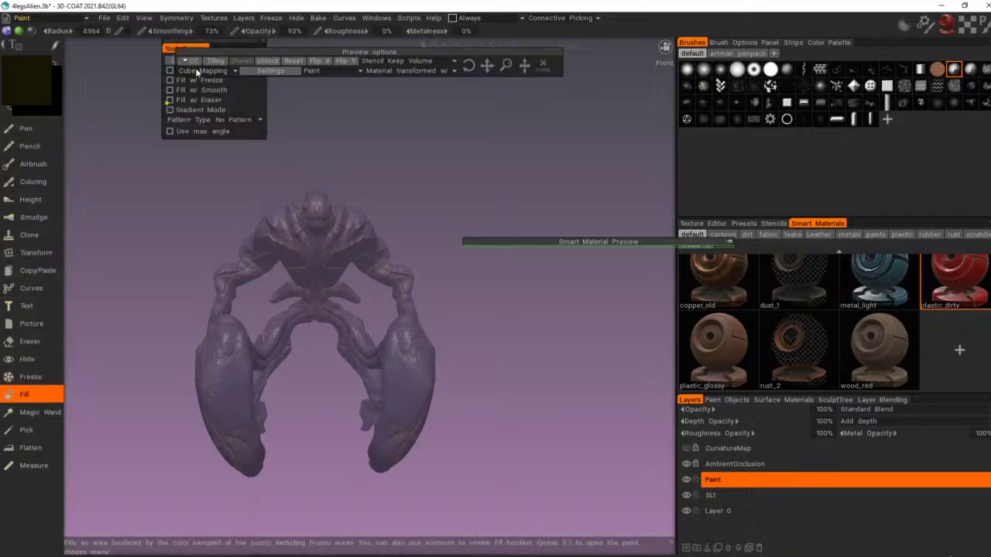
left_click_drag(185, 42, 132, 109)
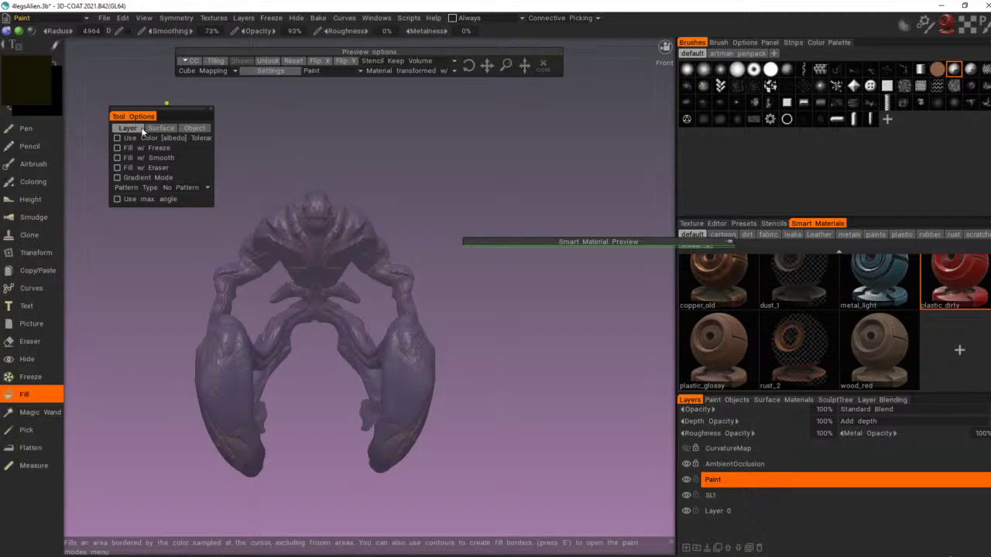
left_click(136, 129)
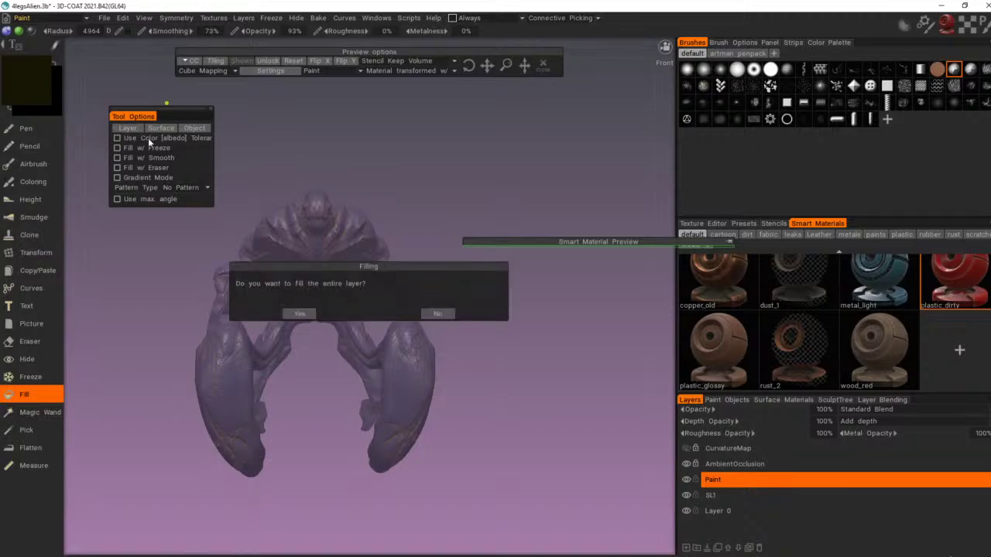
left_click(299, 314)
left_click_drag(563, 350, 518, 359)
right_click_drag(519, 358, 554, 418)
left_click_drag(555, 421, 571, 385)
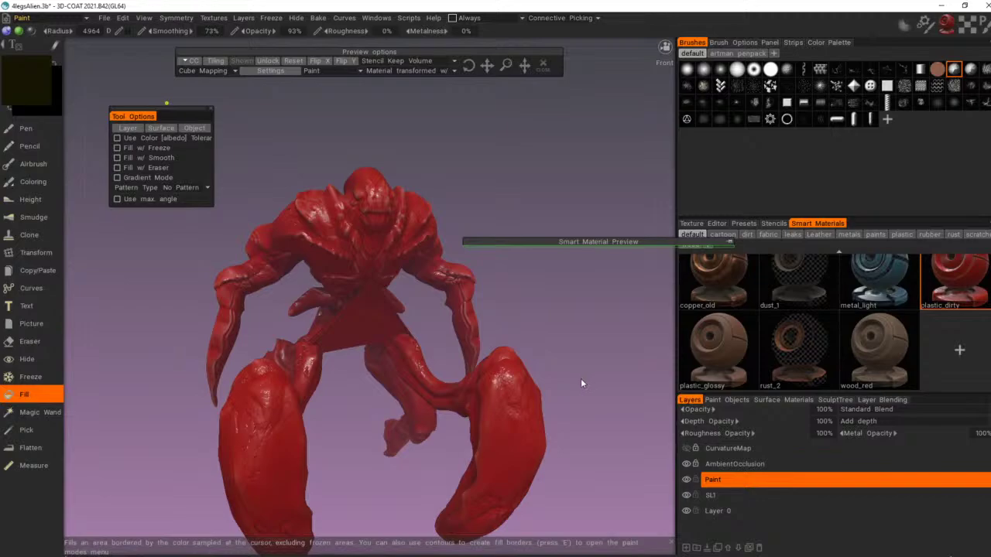
key("ctrl+z")
mouse_move(611, 353)
left_mouse_down()
mouse_move(480, 342)
mouse_move(603, 349)
left_mouse_up()
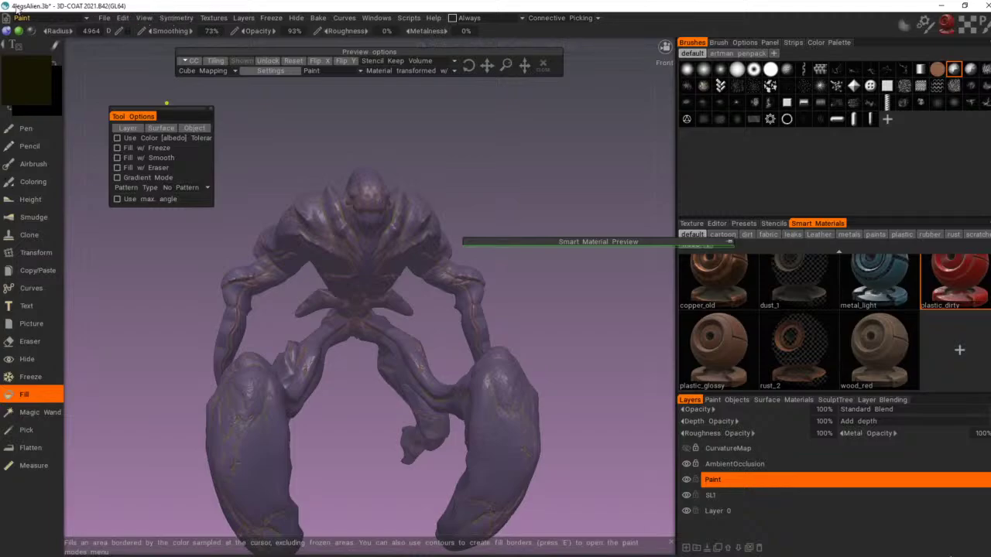
Step: Save the scene incrementally and switch to the Sculpt workspace
left_click(104, 18)
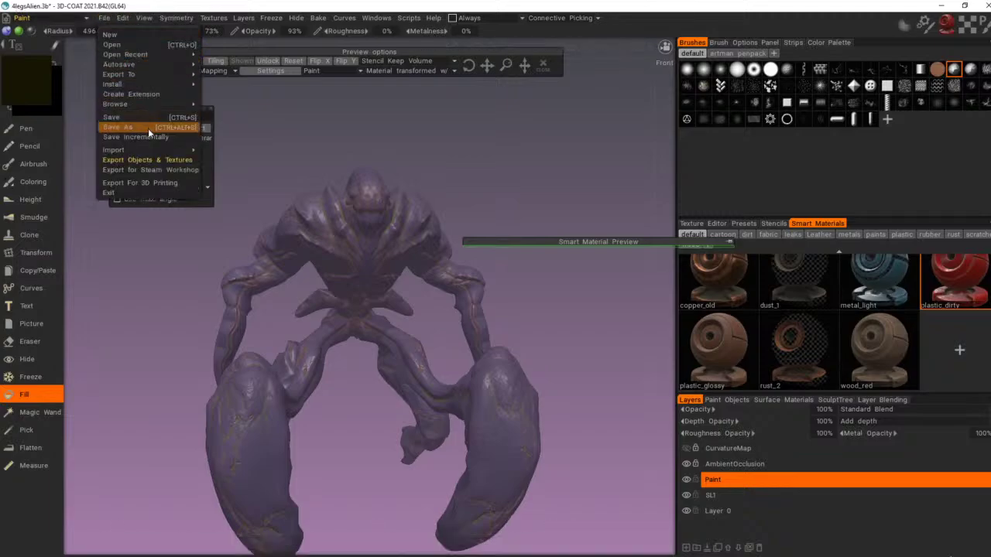
left_click(175, 136)
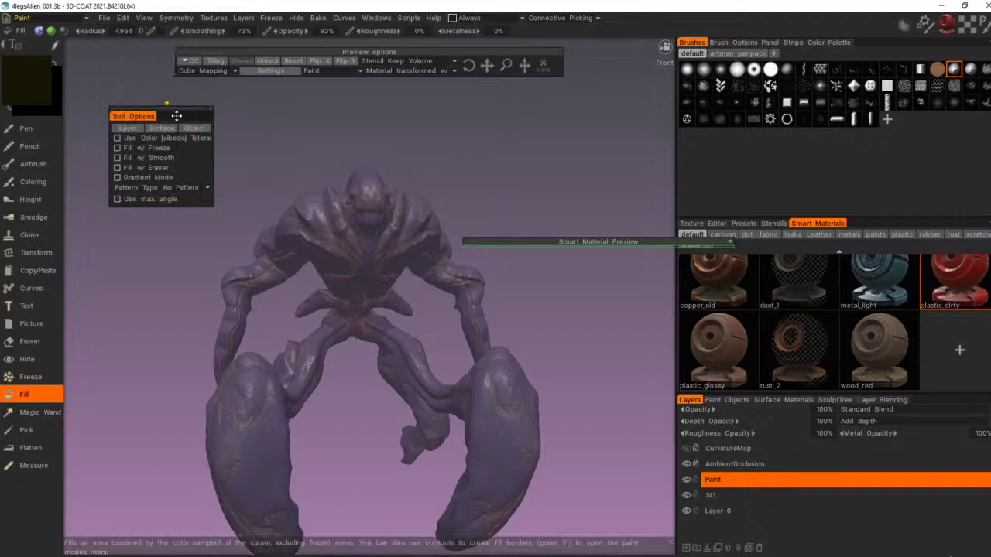
left_click(171, 18)
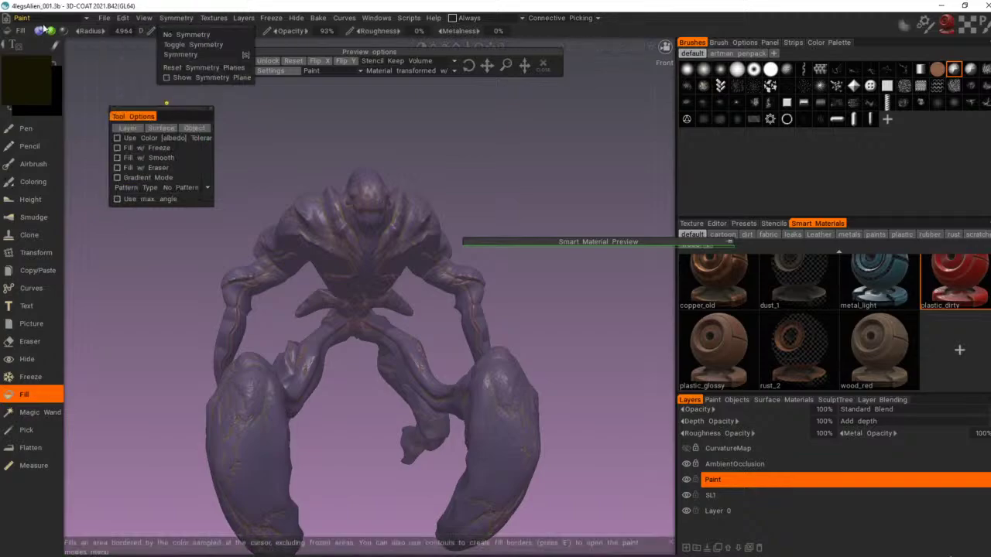
mouse_move(36, 20)
left_click(33, 73)
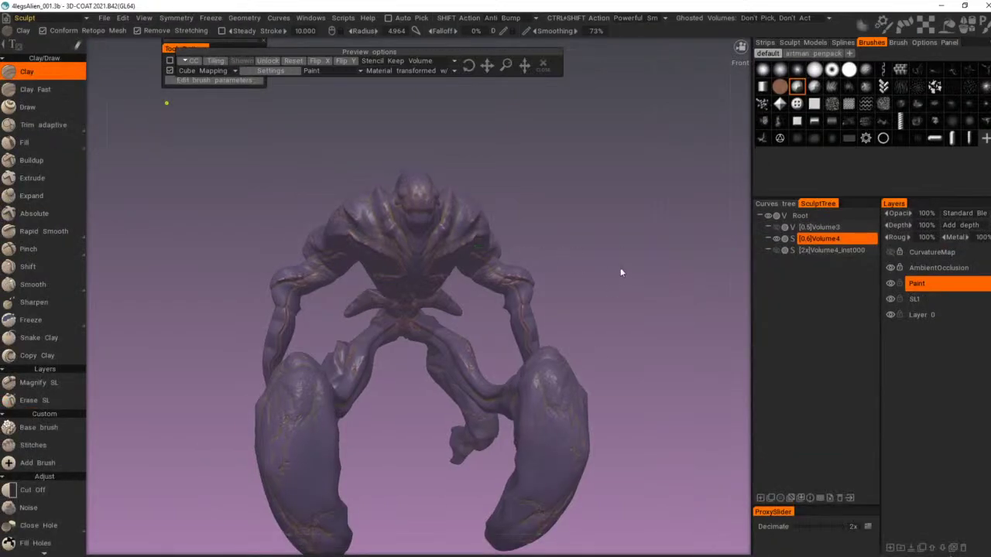
left_click_drag(620, 268, 663, 268)
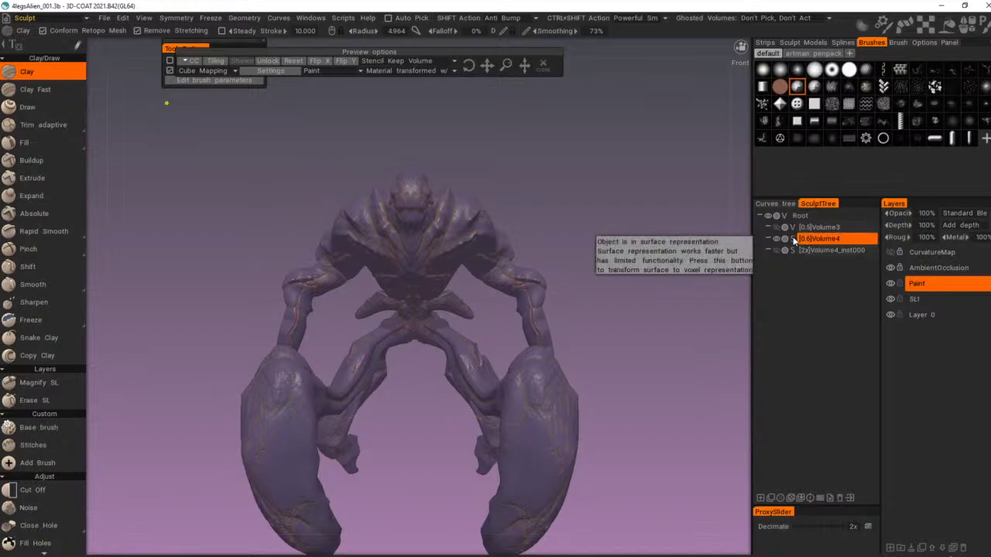
Step: Duplicate Volume4 and convert the copy to voxels with a required poly count of 10,000,000 and automatic hole closing
left_click(771, 499)
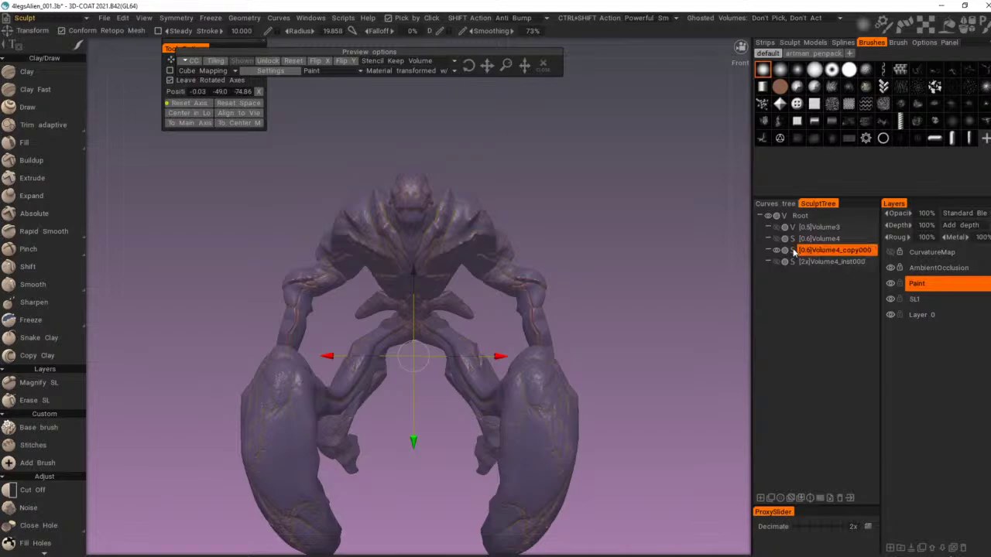
left_click(793, 251)
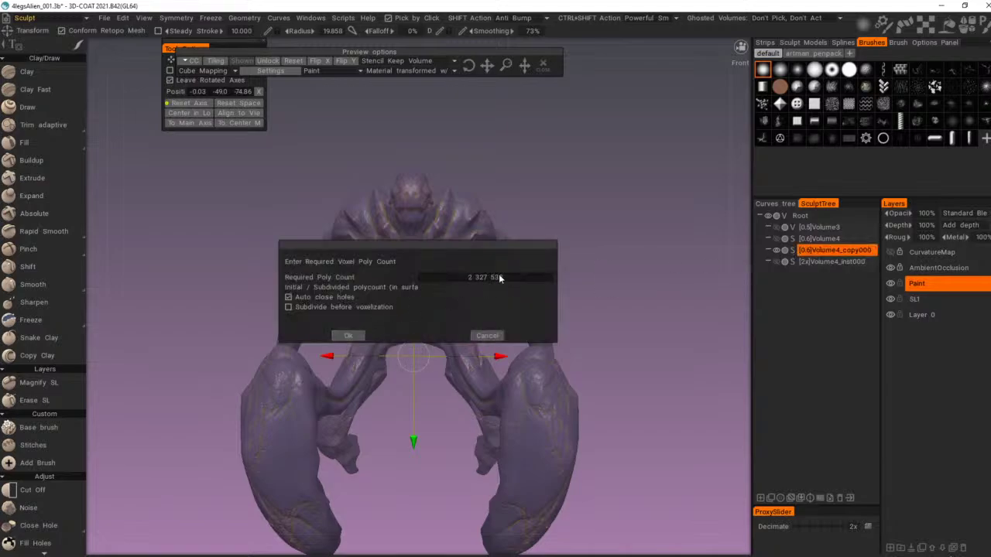
left_click(494, 279)
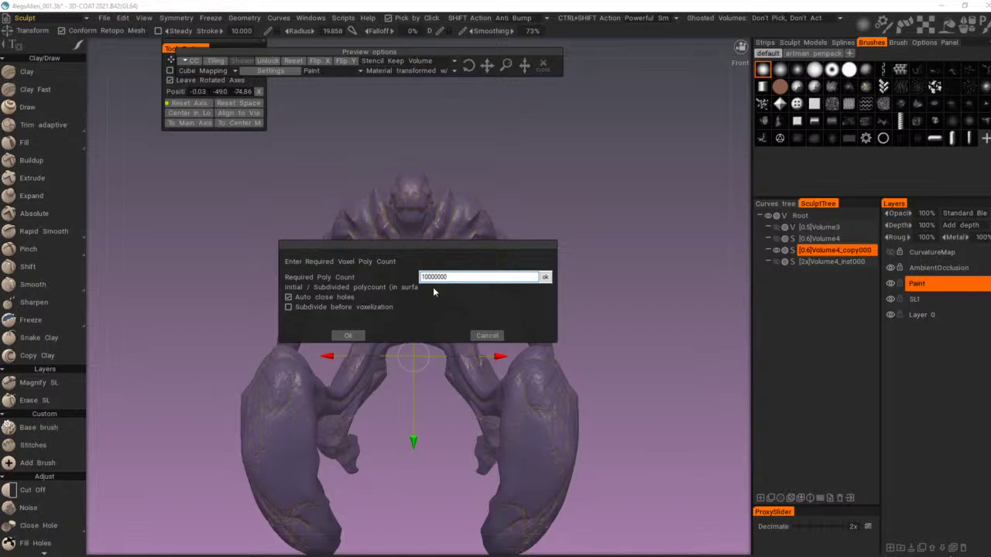
left_click(357, 337)
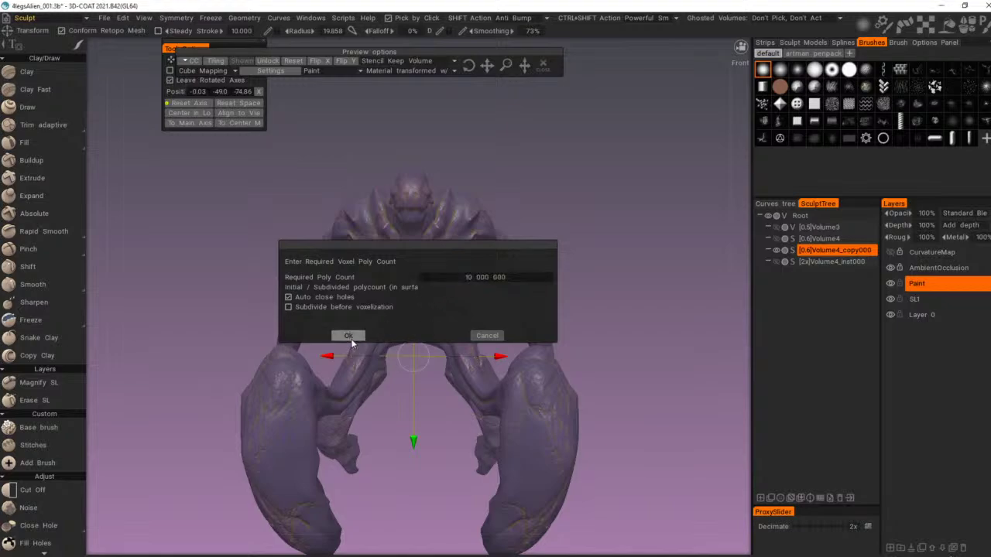
left_click(351, 337)
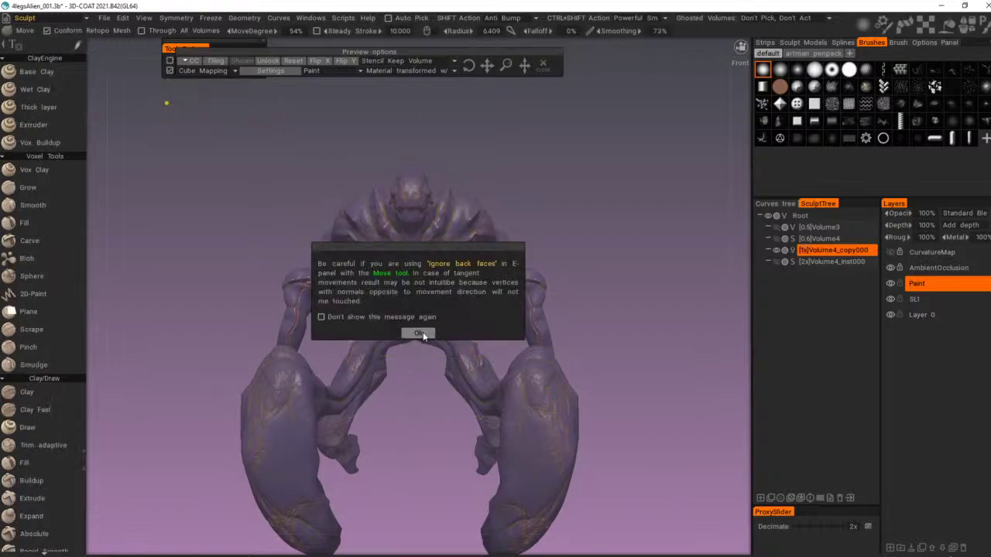
Step: Dismiss the Move tool warning and examine the voxel copy's torso, arms and large claw-like legs up close
left_click(423, 335)
left_click_drag(627, 335, 597, 338)
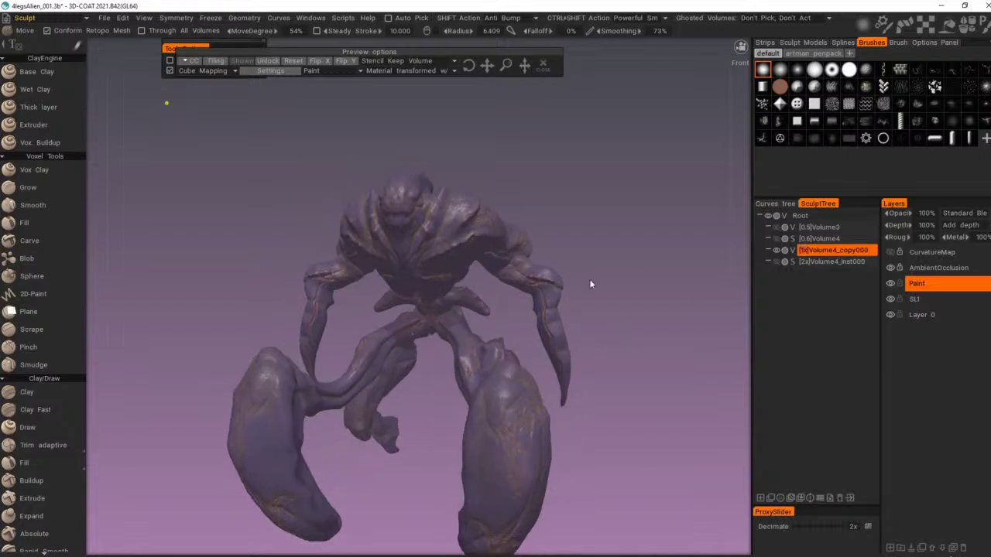
mouse_move(590, 280)
left_mouse_down()
mouse_move(427, 329)
mouse_move(202, 335)
mouse_move(616, 312)
mouse_move(496, 329)
mouse_move(584, 298)
left_mouse_up()
middle_click_drag(585, 298, 513, 369)
right_click_drag(514, 369, 575, 390)
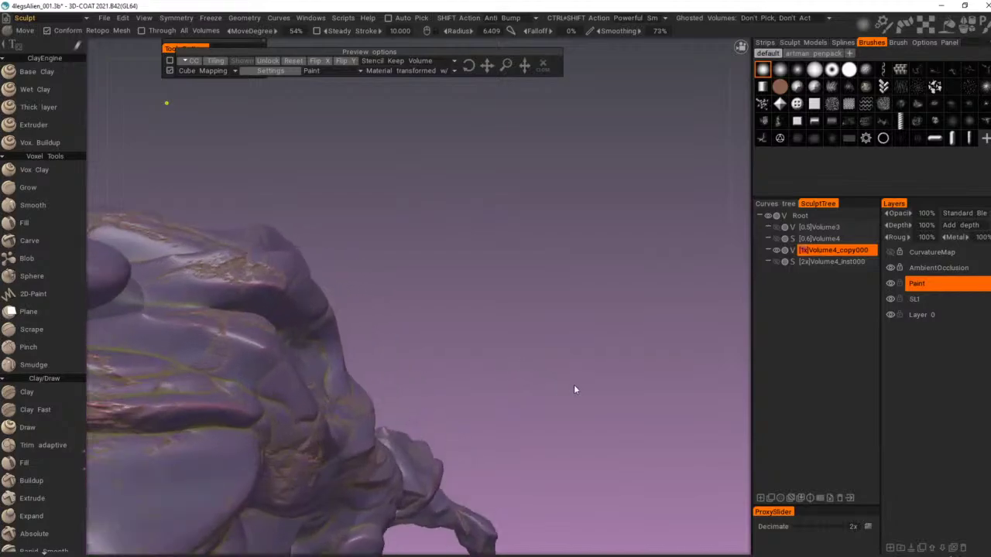
middle_click_drag(574, 390, 682, 301)
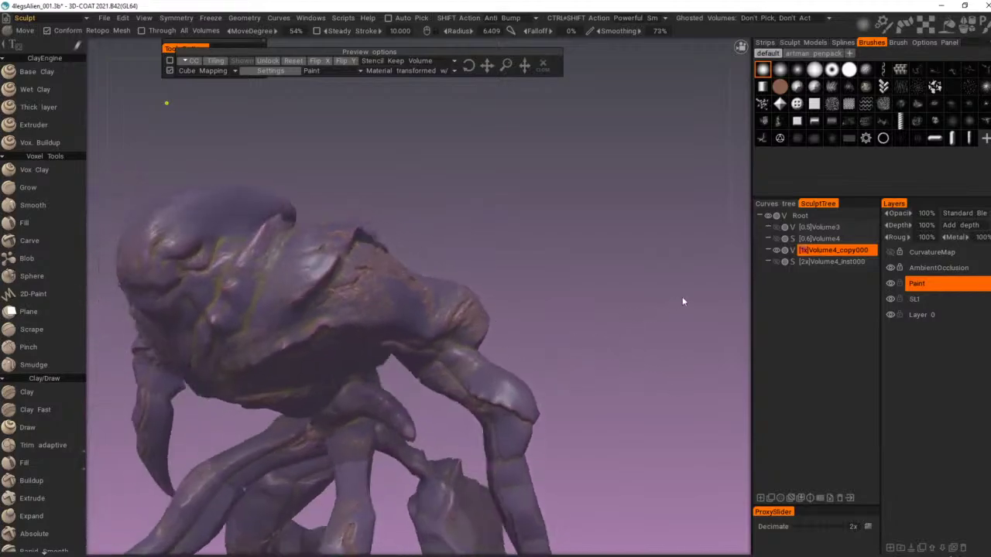
left_click_drag(682, 297, 676, 258)
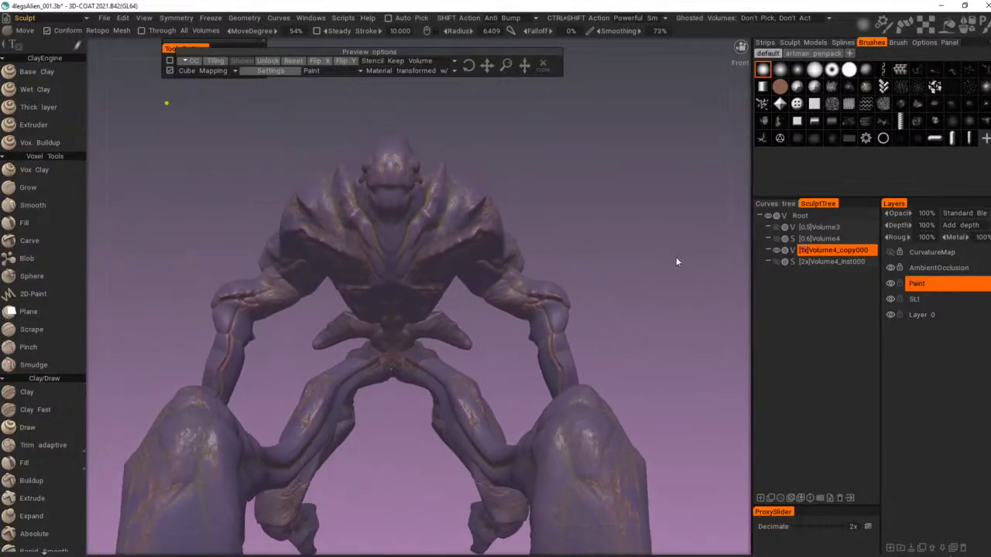
middle_click_drag(676, 261, 546, 225)
right_click_drag(546, 224, 565, 260)
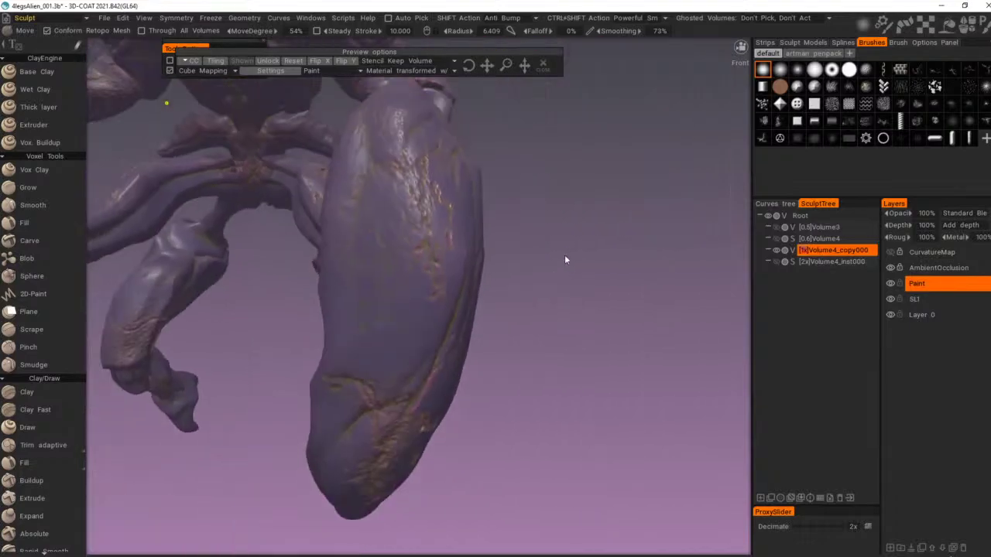
middle_click_drag(565, 256, 659, 494)
left_click_drag(582, 254, 668, 258)
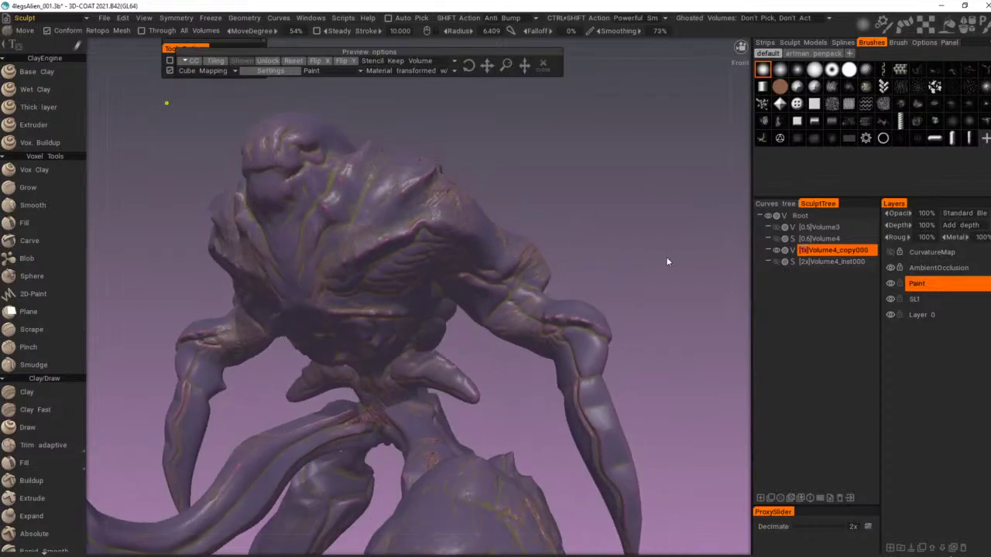
Step: Examine the whole voxel copy of the creature from front, side and rear angles for lost surface detail
right_click_drag(667, 261, 622, 263)
left_click_drag(621, 264, 627, 274)
middle_click_drag(628, 274, 640, 226)
right_click_drag(640, 225, 588, 247)
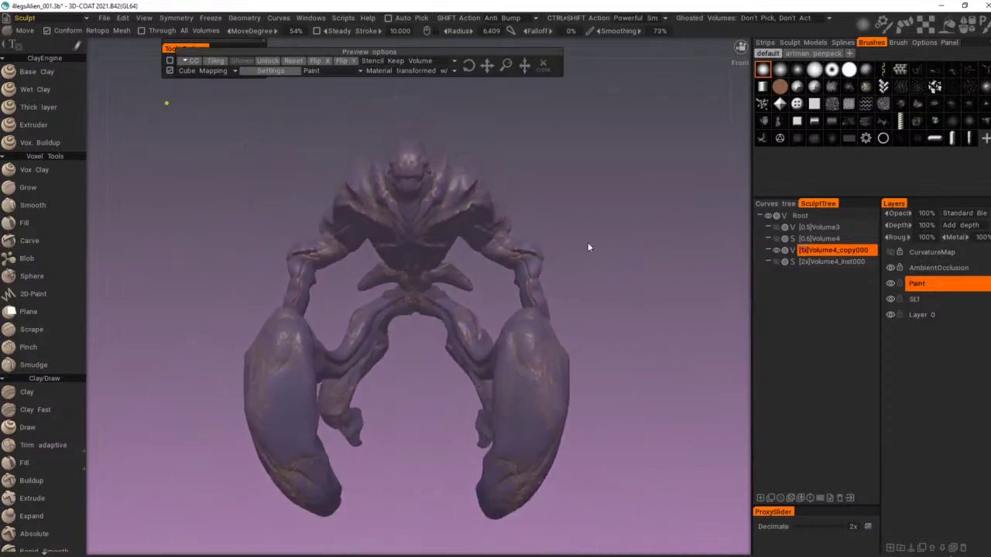
left_click_drag(588, 246, 595, 249)
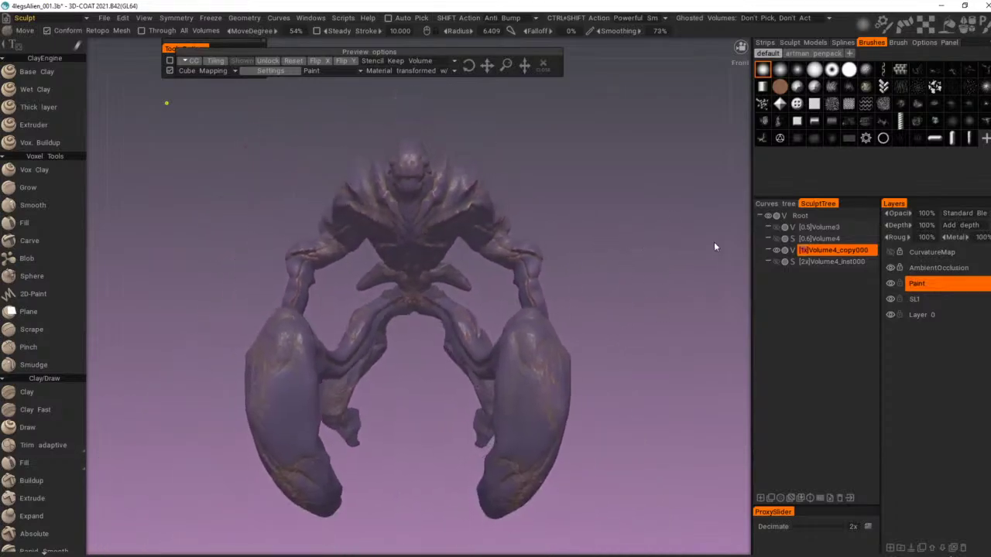
middle_click_drag(714, 242, 706, 281)
left_click_drag(706, 281, 391, 336)
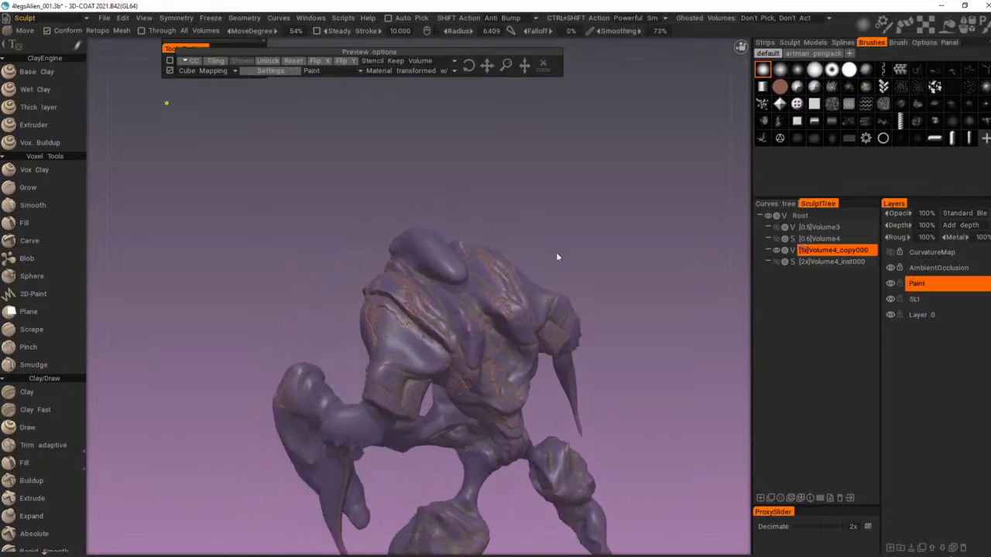
left_click_drag(557, 253, 498, 135)
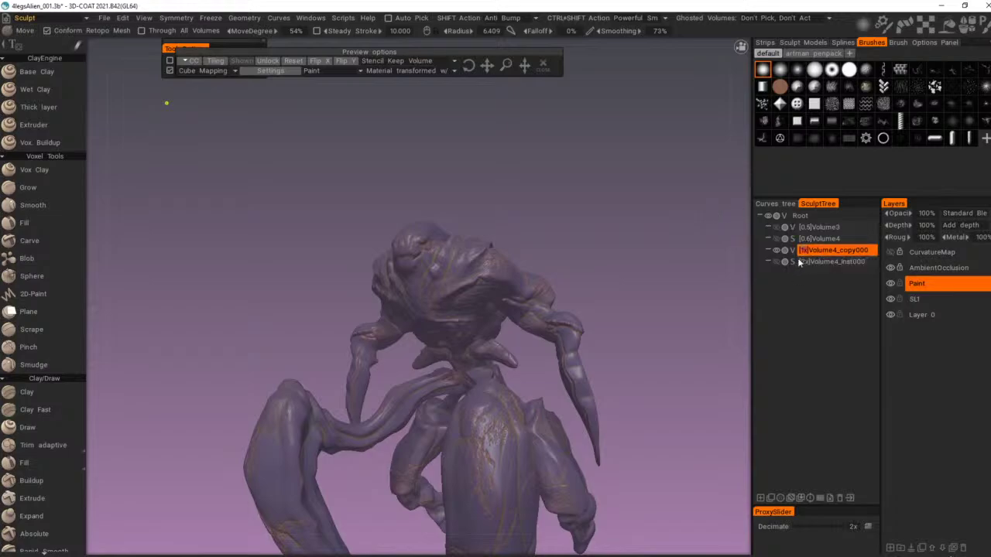
left_click_drag(666, 313, 659, 335)
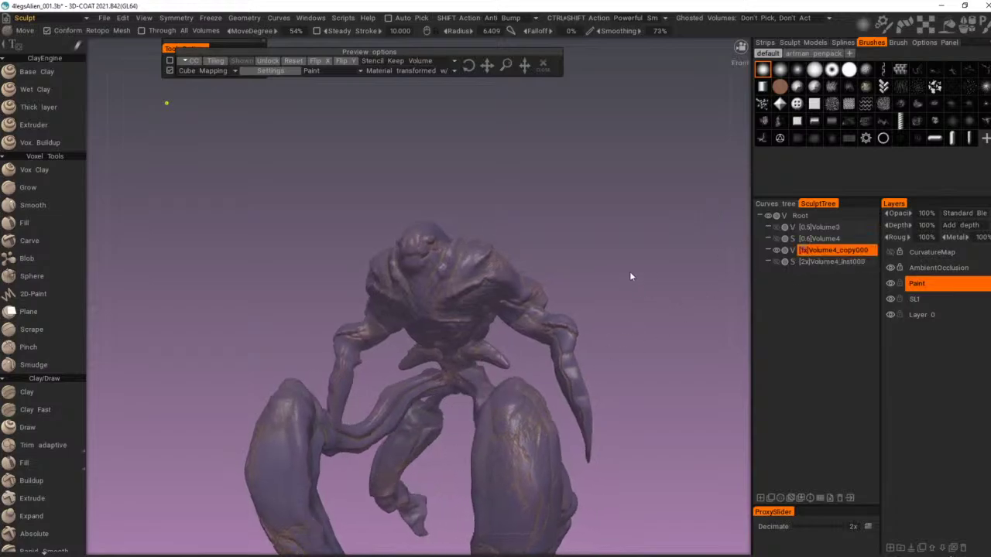
left_click_drag(630, 273, 708, 302)
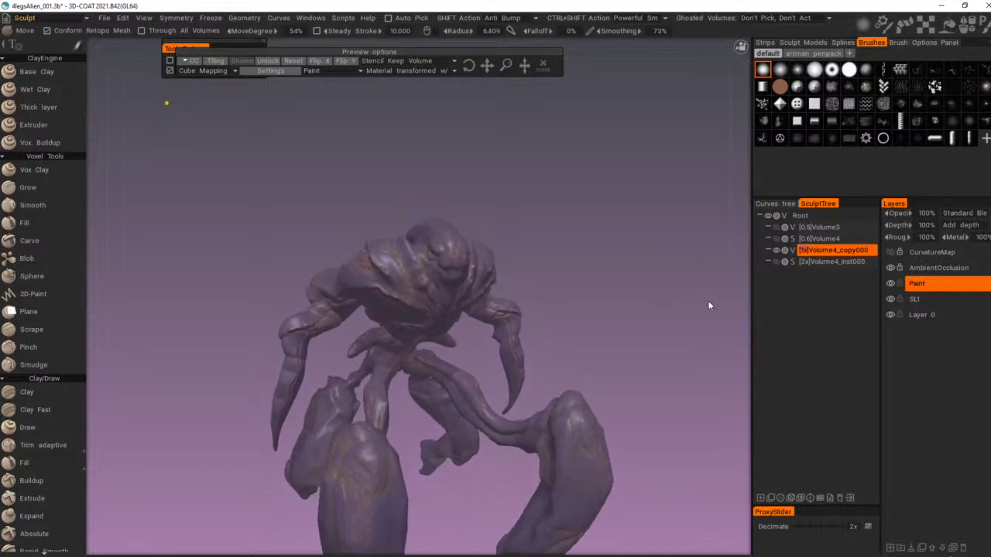
middle_click_drag(709, 306, 579, 276)
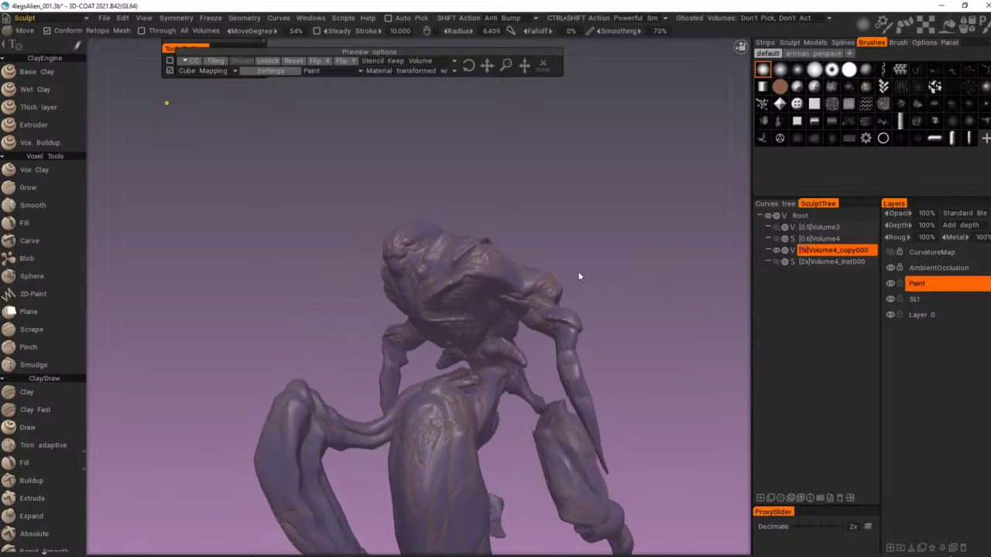
left_click_drag(579, 273, 546, 277)
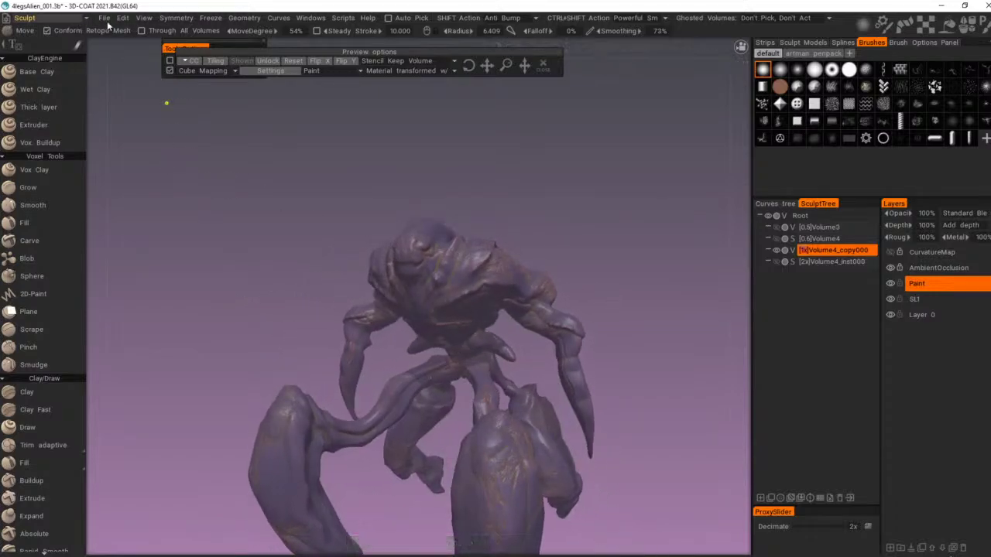
left_click(122, 17)
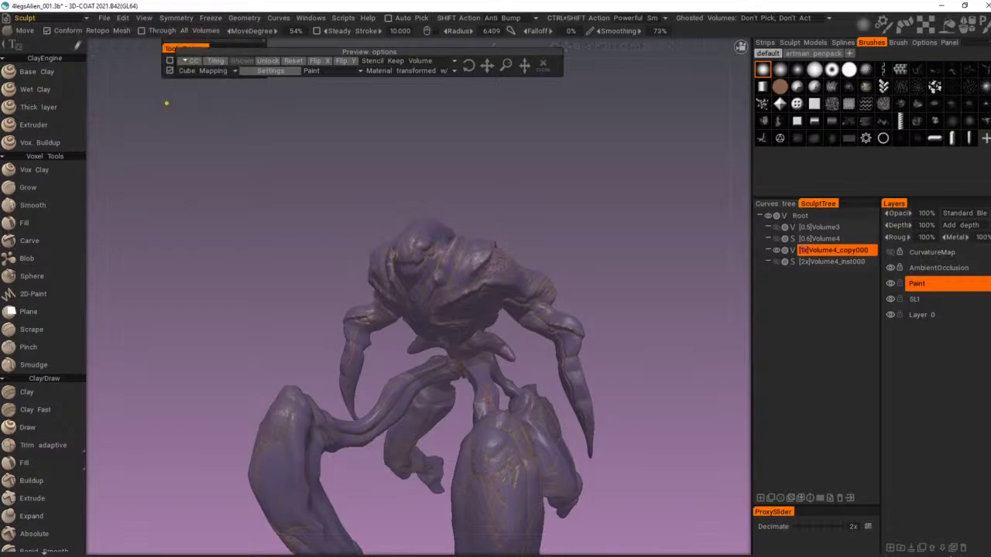
left_click_drag(295, 222, 627, 255)
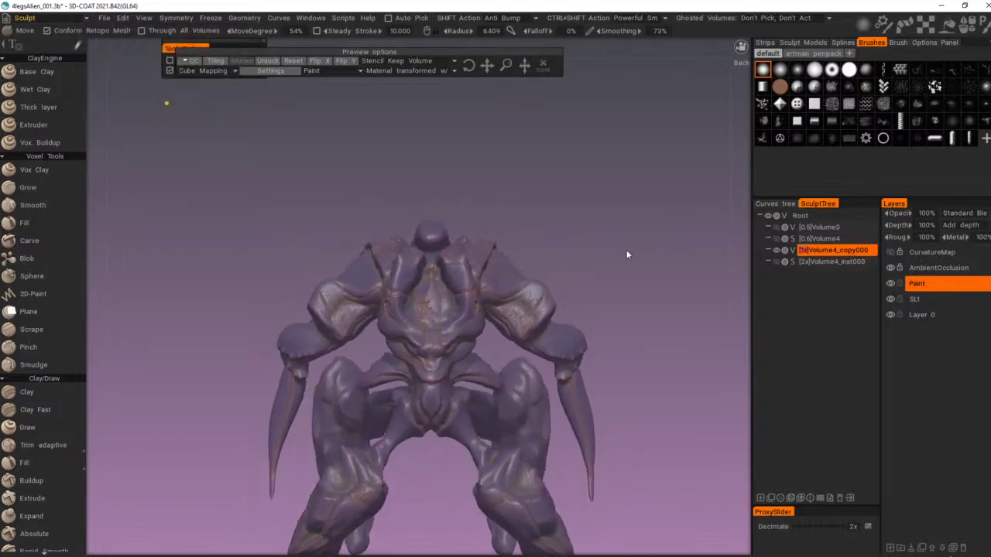
middle_click_drag(627, 255, 314, 236)
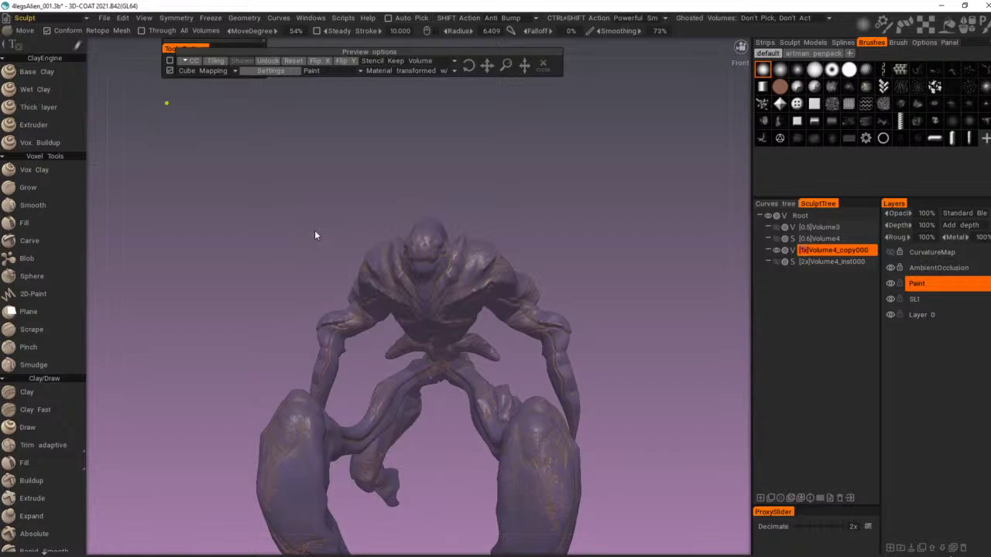
middle_click_drag(569, 223, 558, 282)
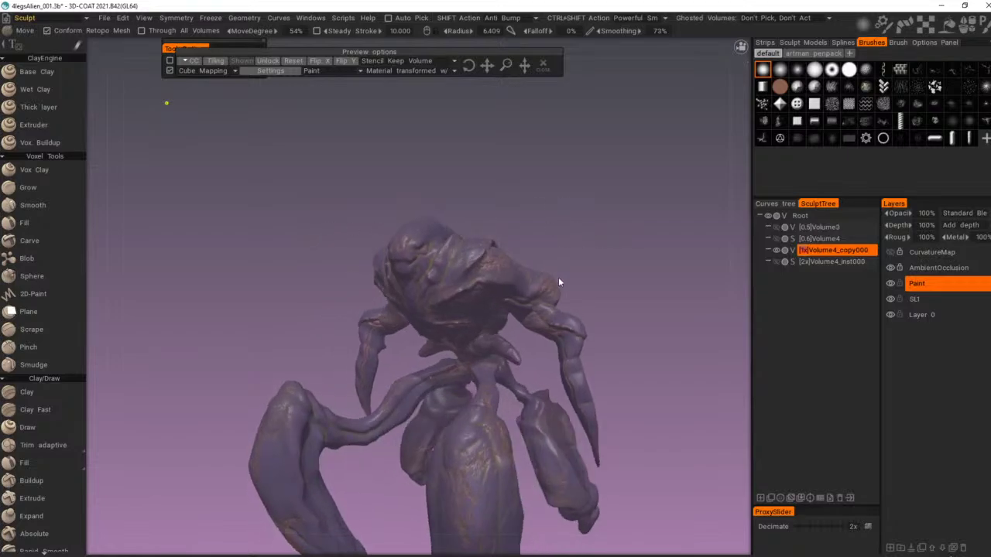
left_click_drag(372, 231, 177, 218)
middle_click_drag(177, 218, 582, 221)
scroll(582, 221, "up", 4)
right_click_drag(582, 221, 567, 222)
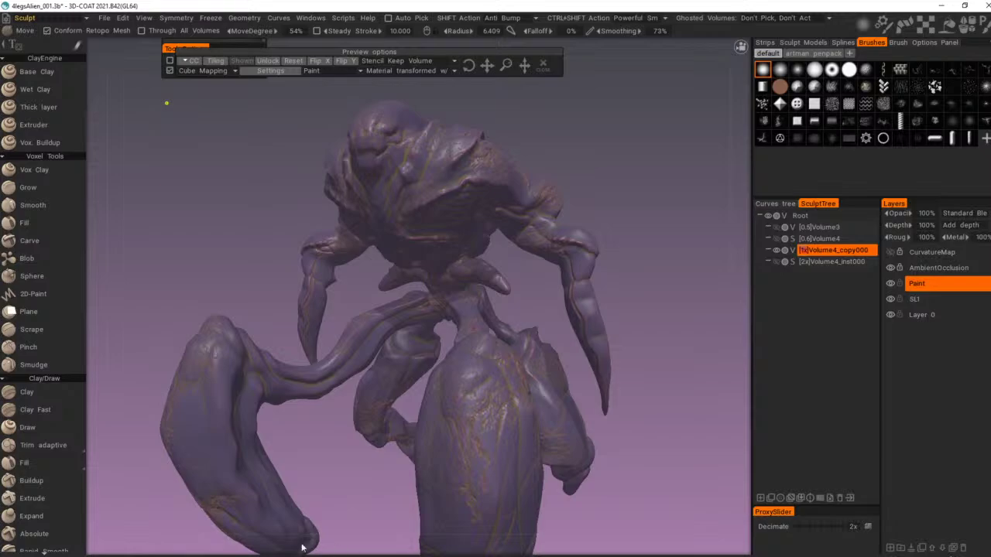
left_click_drag(175, 251, 271, 241)
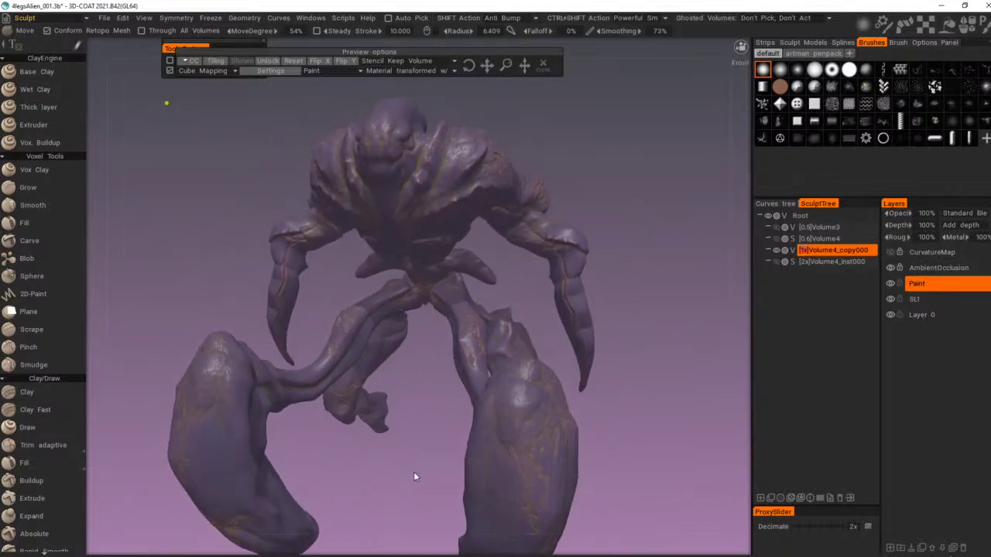
left_click_drag(636, 305, 664, 305)
scroll(647, 297, "down", 2)
middle_click_drag(664, 308, 661, 285)
middle_click_drag(739, 322, 676, 348)
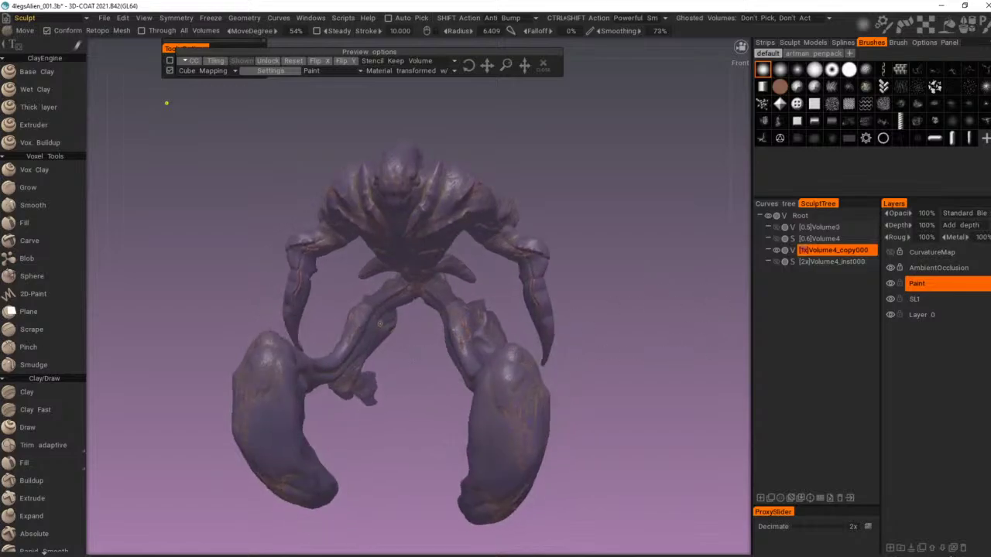
mouse_move(415, 355)
left_mouse_down()
mouse_move(498, 400)
mouse_move(689, 399)
mouse_move(584, 329)
mouse_move(419, 342)
left_mouse_up()
middle_click_drag(419, 346, 457, 418)
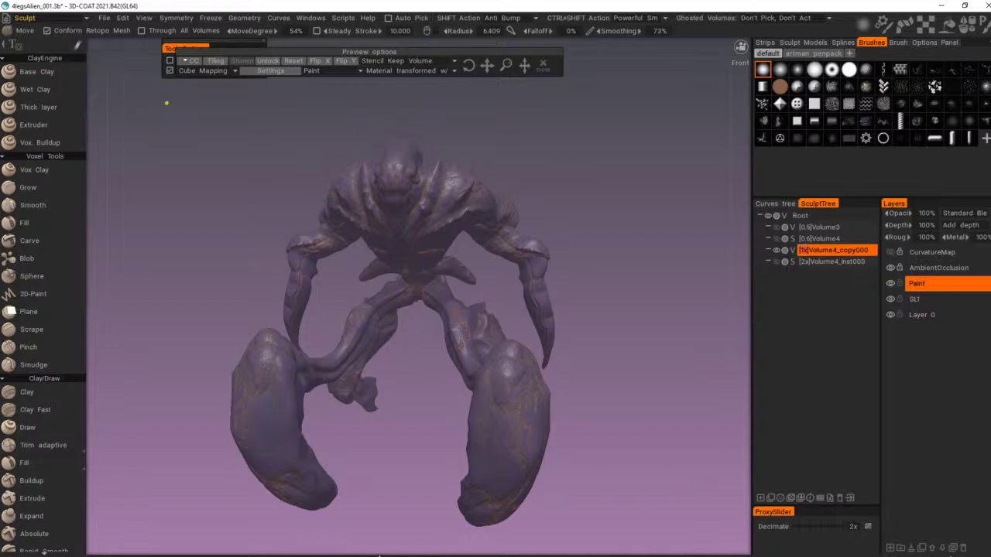
left_click_drag(634, 379, 639, 350)
middle_click_drag(639, 350, 736, 376)
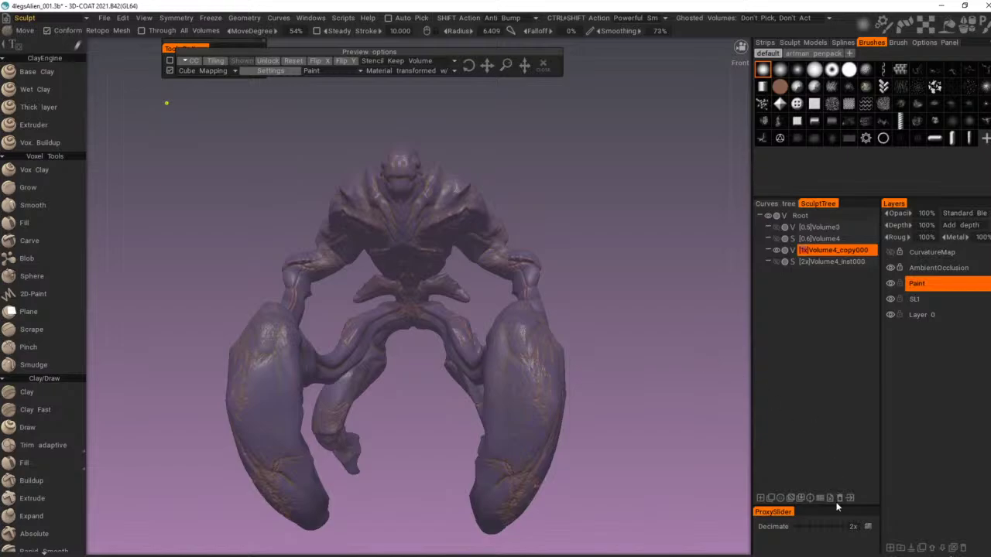
left_click_drag(663, 447, 669, 467)
middle_click_drag(670, 468, 757, 470)
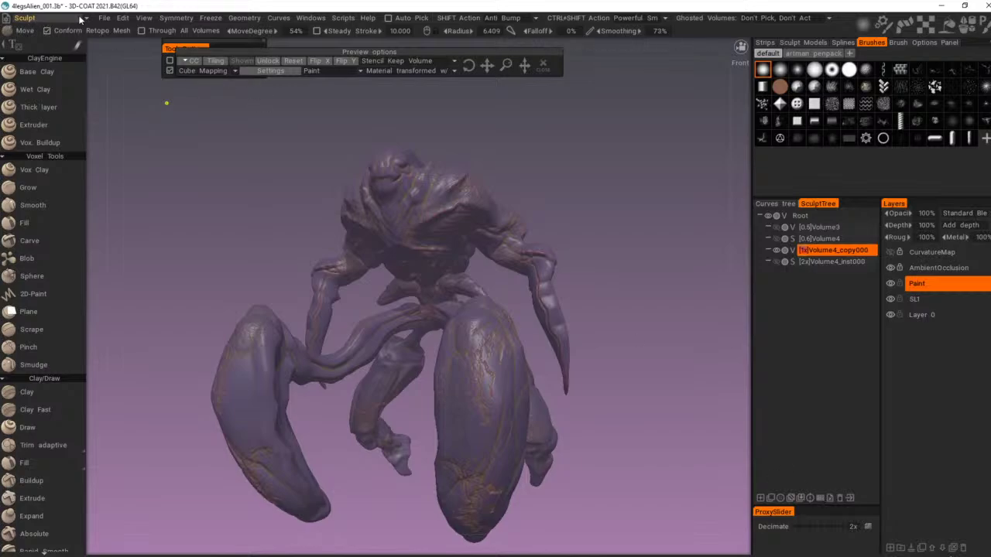
Step: Save the scene and increase the voxel resolution of Volume4_copy000, accepting that the operation cannot be undone
left_click(104, 17)
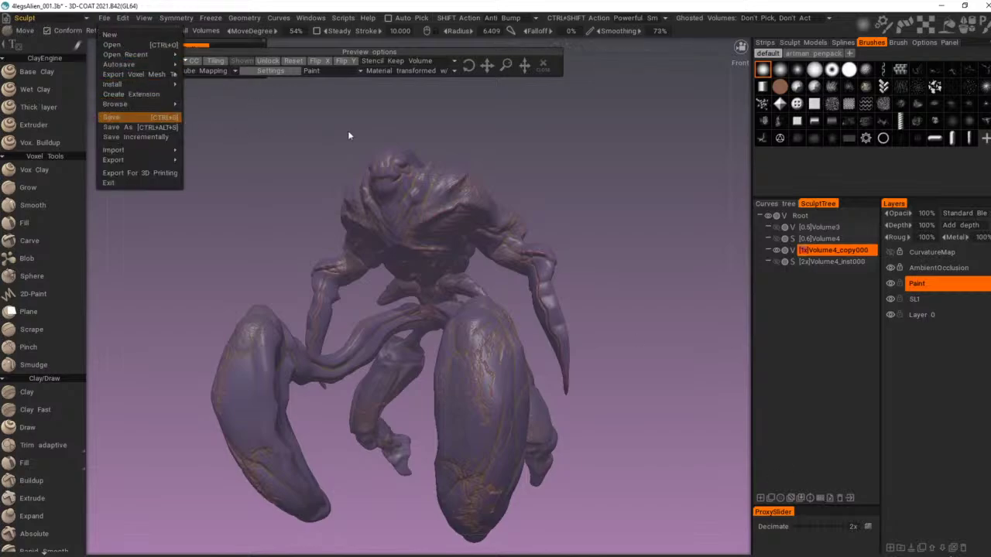
left_click_drag(469, 149, 625, 171)
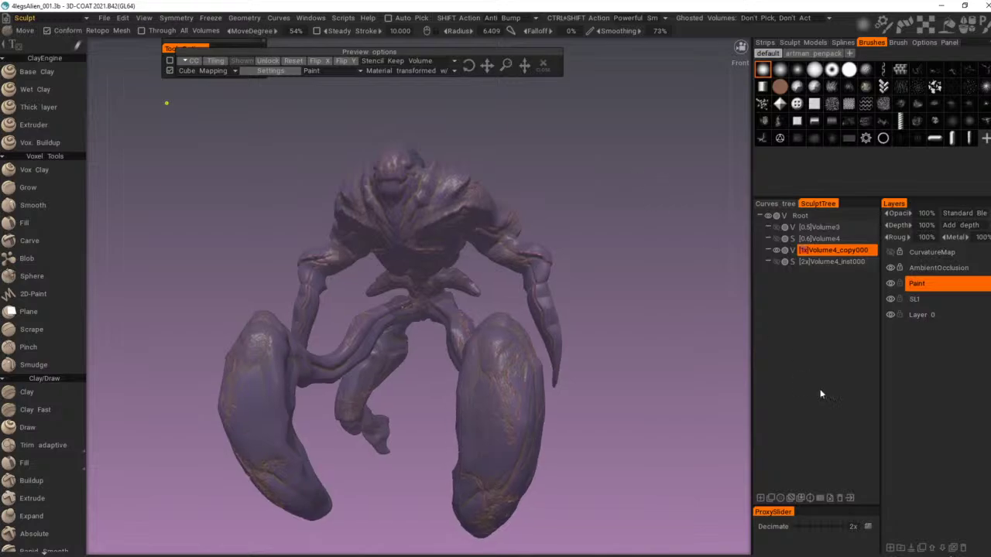
left_click(821, 498)
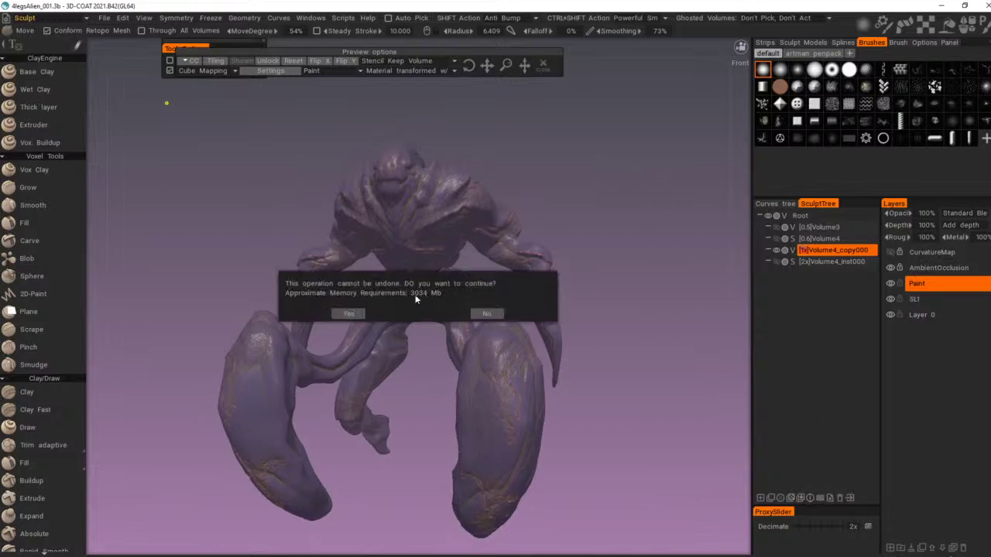
left_click(348, 314)
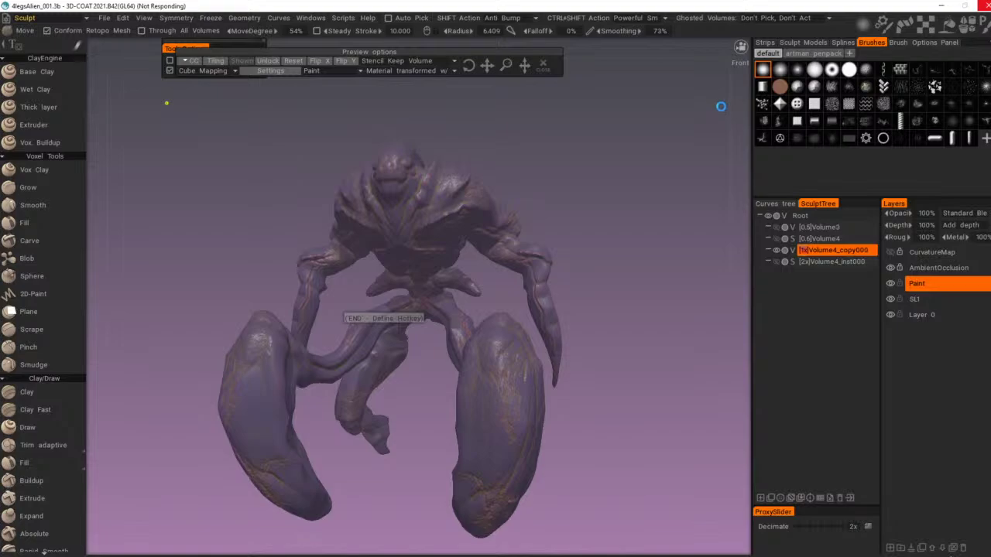
mouse_move(636, 154)
left_mouse_down()
mouse_move(286, 167)
mouse_move(443, 162)
mouse_move(579, 133)
mouse_move(557, 182)
mouse_move(663, 286)
mouse_move(482, 292)
mouse_move(272, 196)
mouse_move(636, 162)
mouse_move(663, 190)
mouse_move(645, 159)
mouse_move(641, 180)
mouse_move(615, 174)
mouse_move(658, 152)
mouse_move(639, 160)
mouse_move(468, 155)
mouse_move(663, 160)
mouse_move(567, 168)
mouse_move(520, 155)
mouse_move(394, 150)
mouse_move(637, 175)
mouse_move(611, 202)
mouse_move(598, 160)
left_mouse_up()
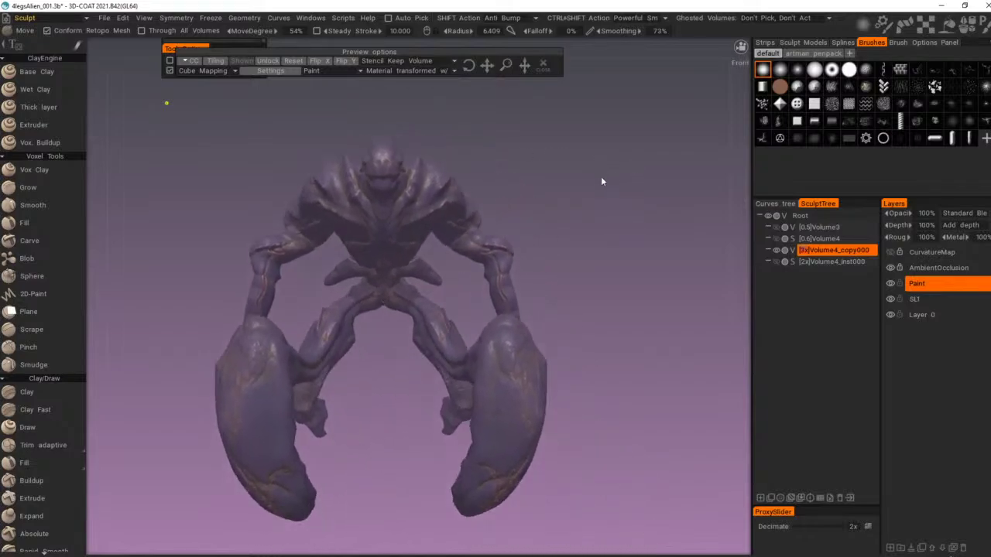
mouse_move(603, 181)
right_mouse_down()
mouse_move(628, 208)
mouse_move(609, 230)
right_mouse_up()
left_click_drag(608, 230, 538, 191)
right_click_drag(539, 191, 672, 188)
mouse_move(672, 188)
left_mouse_down()
mouse_move(555, 177)
mouse_move(522, 184)
mouse_move(509, 202)
mouse_move(521, 218)
mouse_move(706, 185)
left_mouse_up()
right_click_drag(706, 185, 612, 186)
left_click_drag(611, 186, 626, 142)
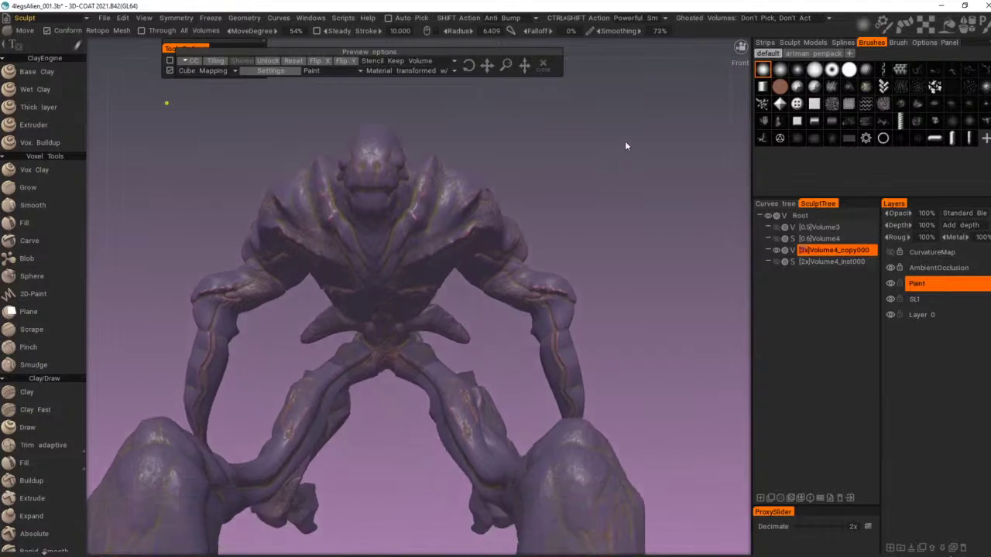
Step: Browse the default and 3D-print shader collections, dismiss the disk space notification and review the creature's overall shape
mouse_move(950, 27)
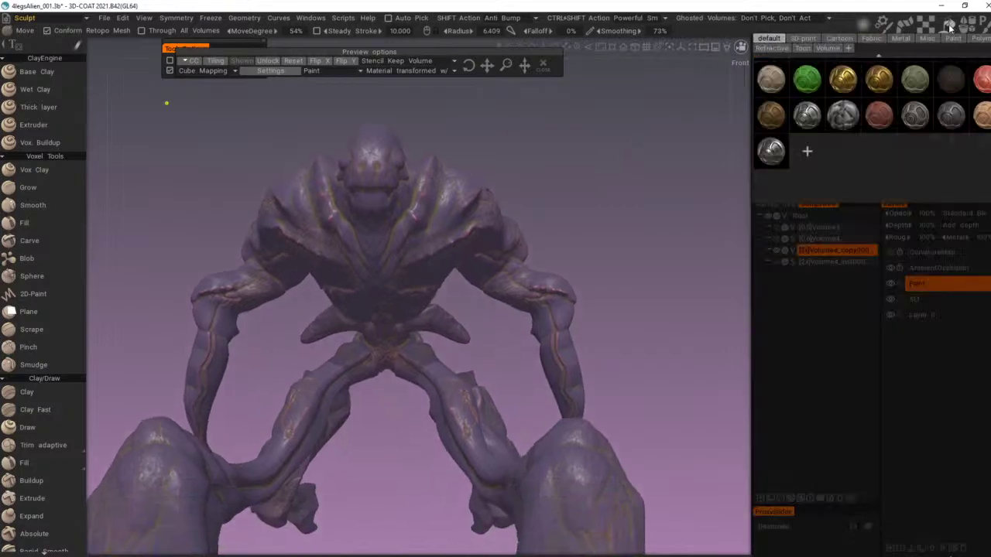
mouse_move(955, 82)
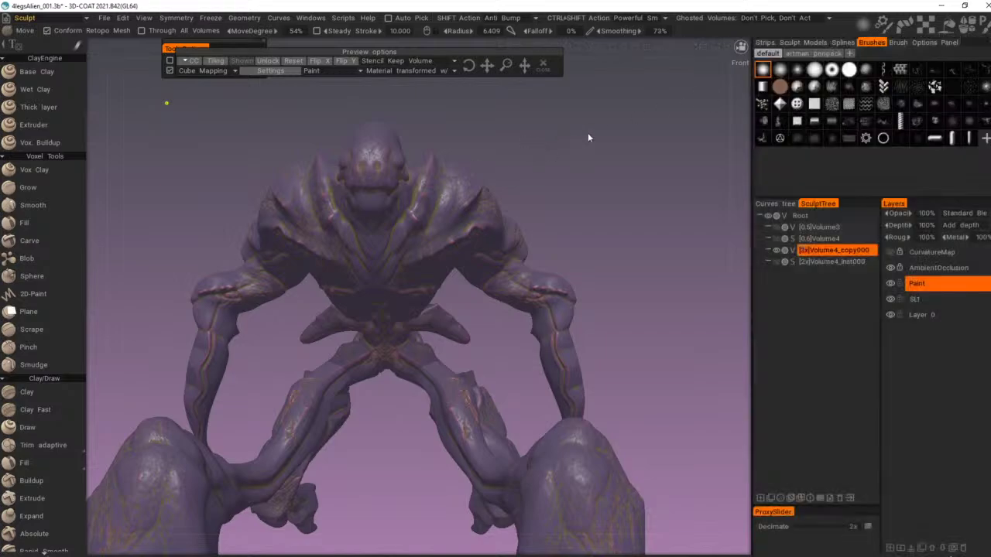
key("4")
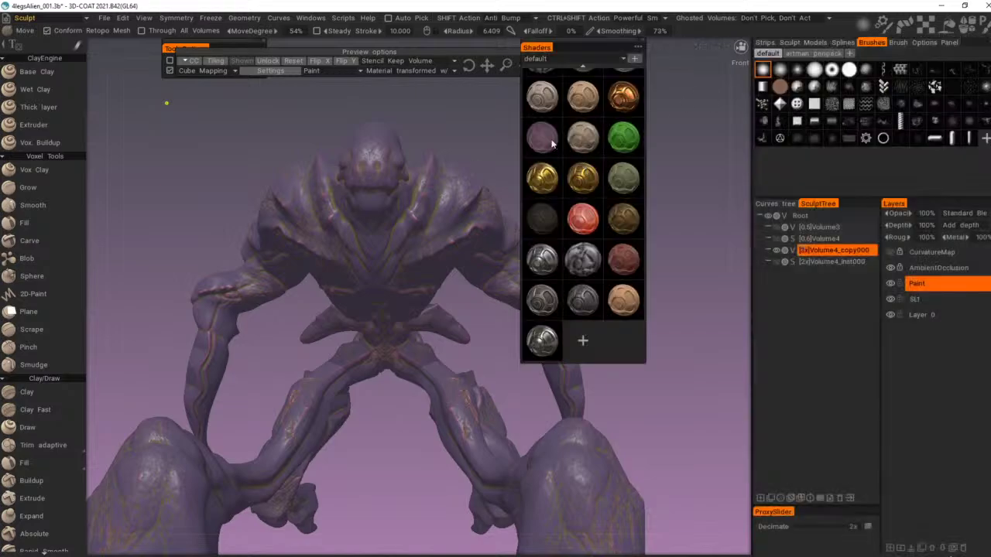
mouse_move(553, 144)
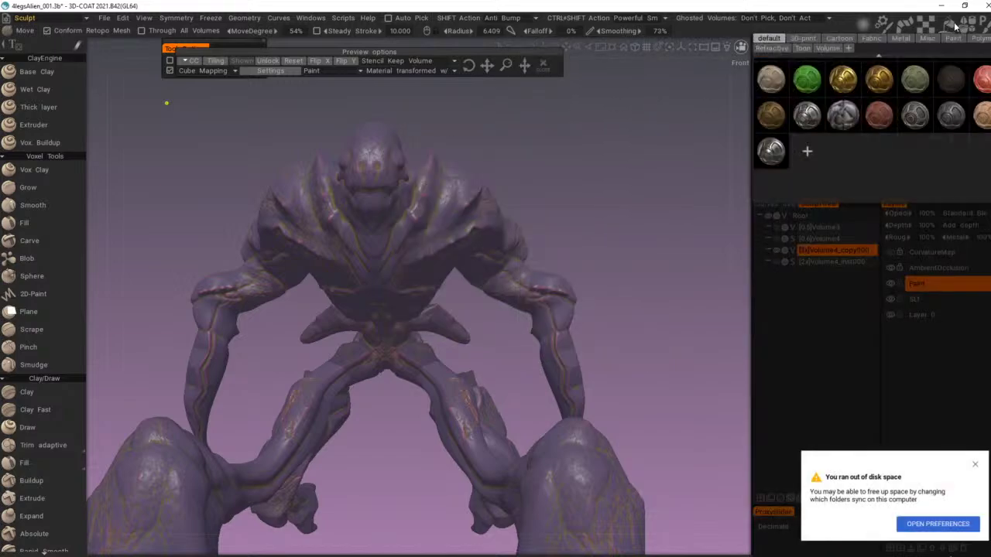
left_click(803, 38)
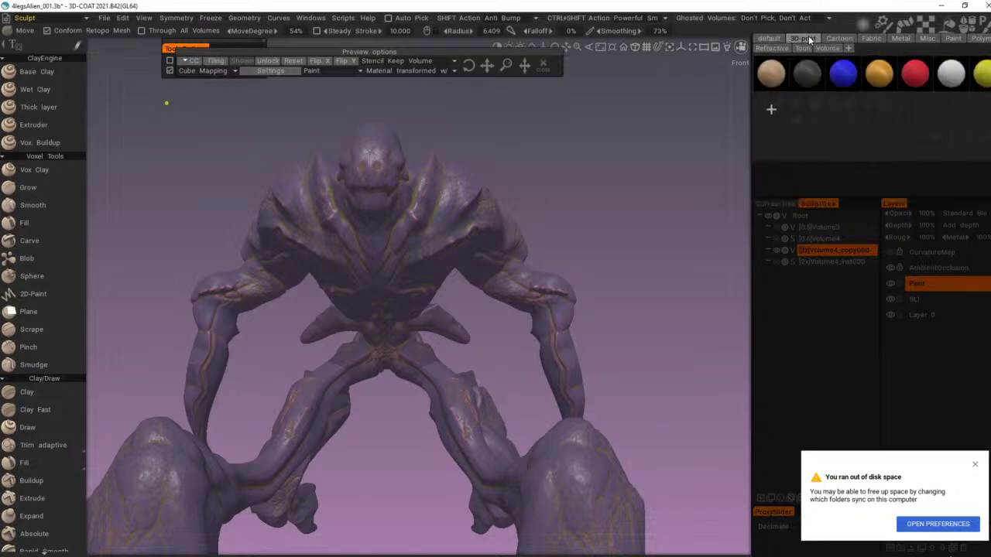
left_click(767, 37)
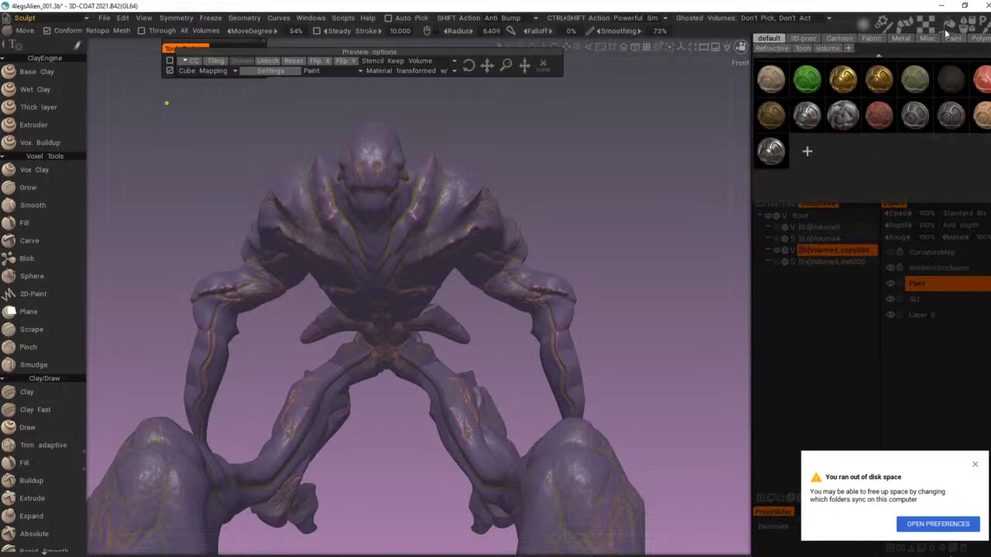
left_click_drag(552, 146, 565, 150)
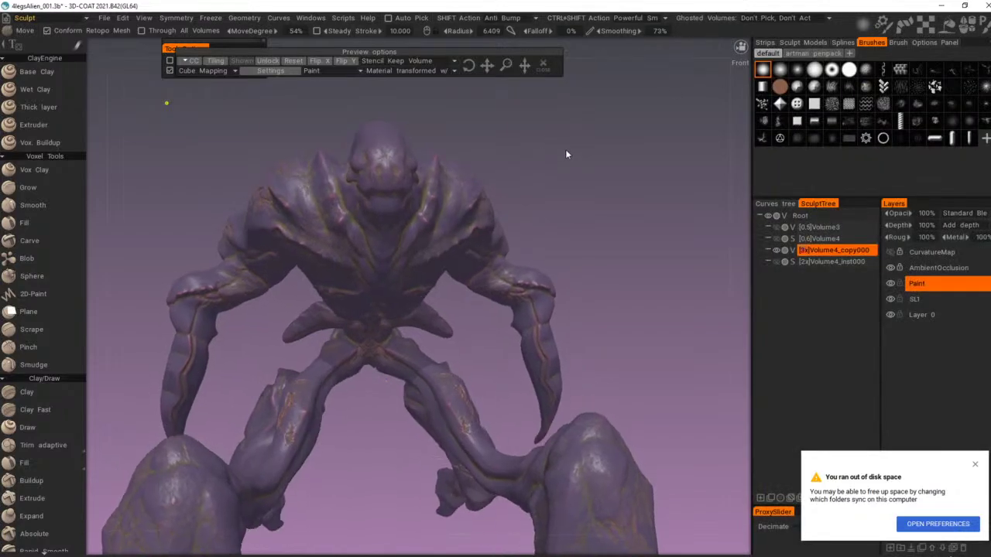
left_click(975, 466)
left_click_drag(657, 290, 656, 259)
scroll(597, 261, "down", 3)
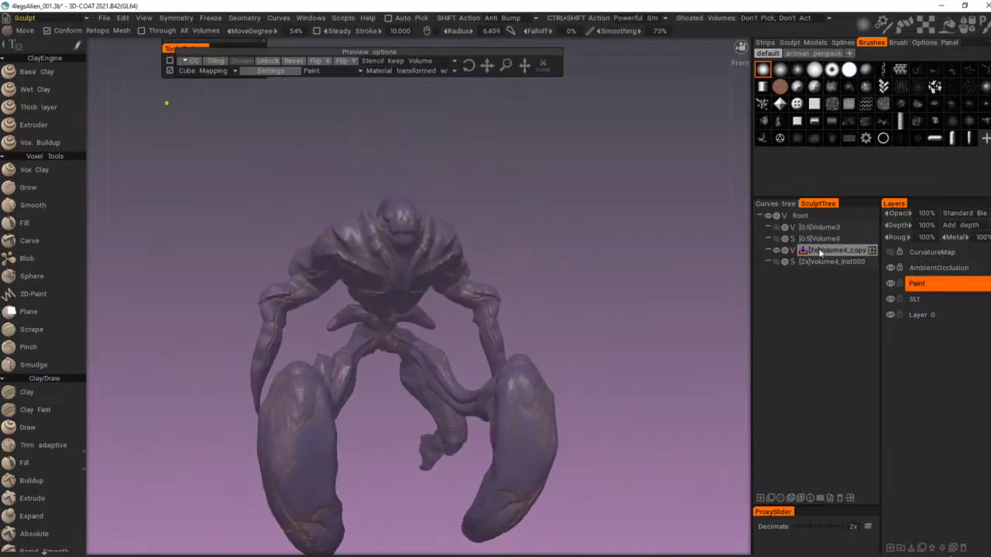
Step: Convert Volume4_copy000 to surface mode, restoring its stored color with a baking scan depth of 30, and dismiss the file write error
left_click(792, 250)
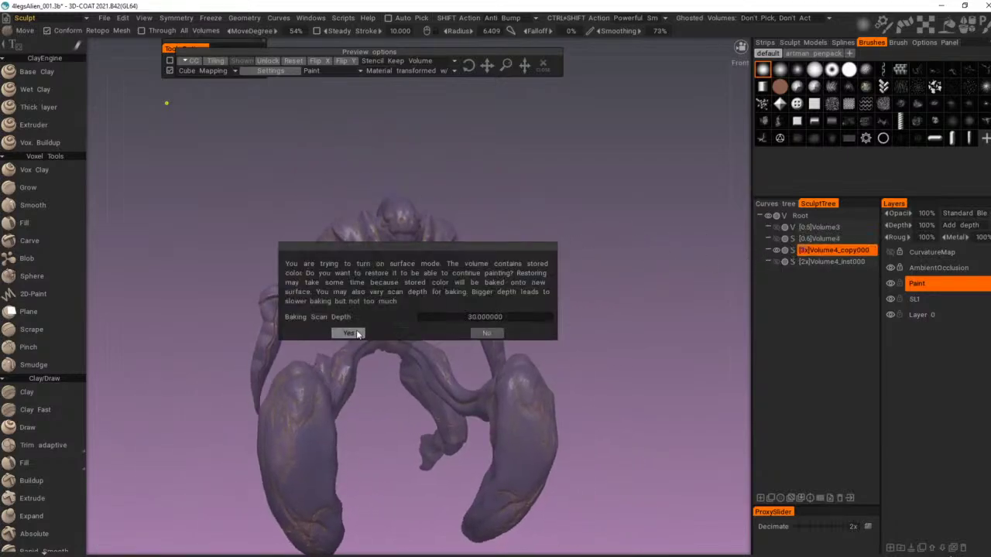
left_click(346, 332)
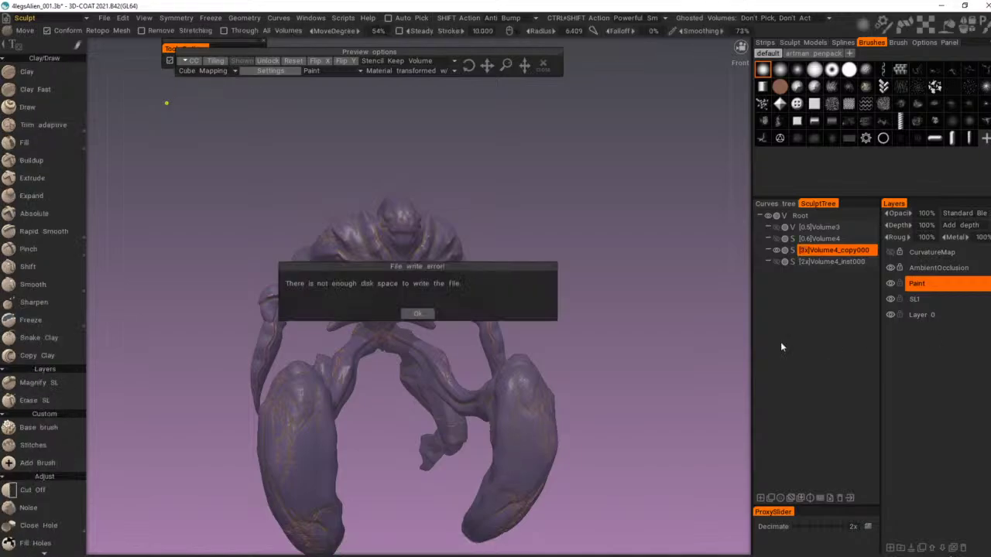
left_click(417, 313)
mouse_move(642, 297)
left_mouse_down()
mouse_move(659, 298)
mouse_move(307, 271)
mouse_move(443, 234)
left_mouse_up()
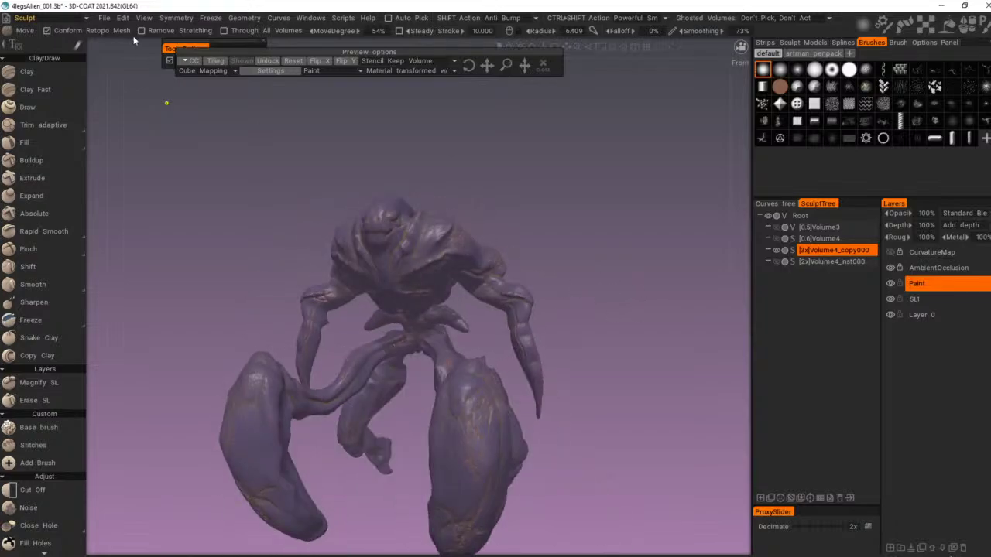
Step: In the Paint room, show the CurvatureMap layer to inspect the baked curvature on the creature, and hide it again
left_click(56, 19)
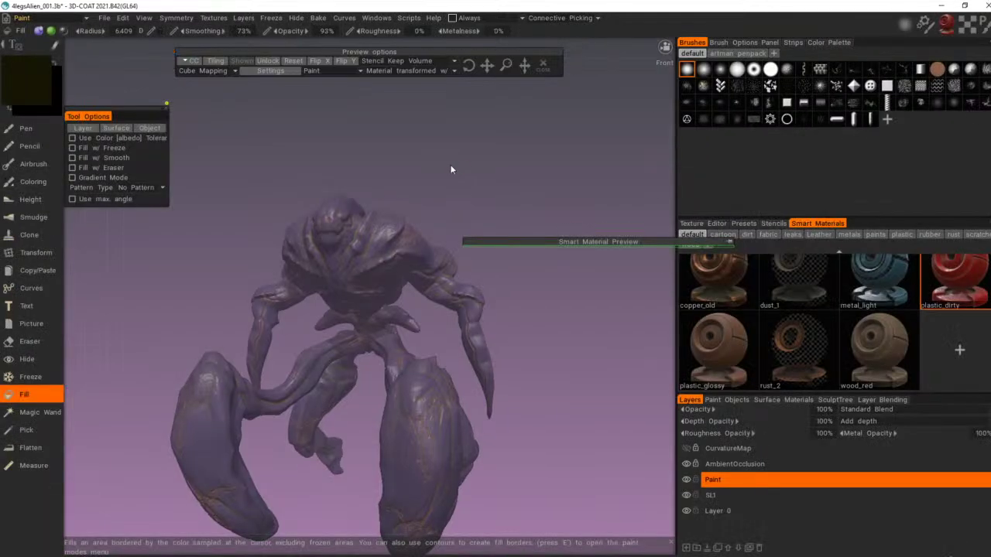
mouse_move(451, 166)
left_mouse_down()
mouse_move(466, 167)
mouse_move(447, 174)
left_mouse_up()
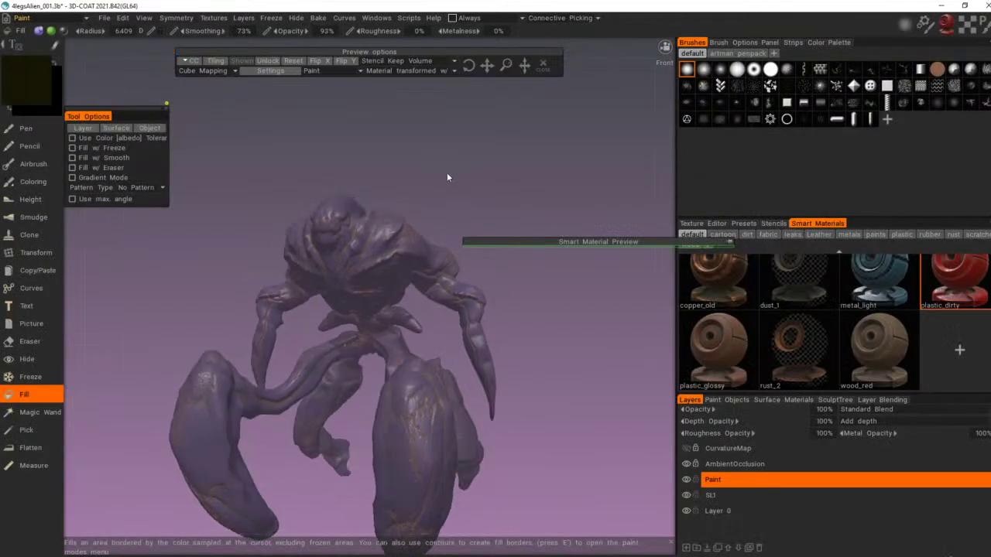
middle_click_drag(447, 173, 460, 149)
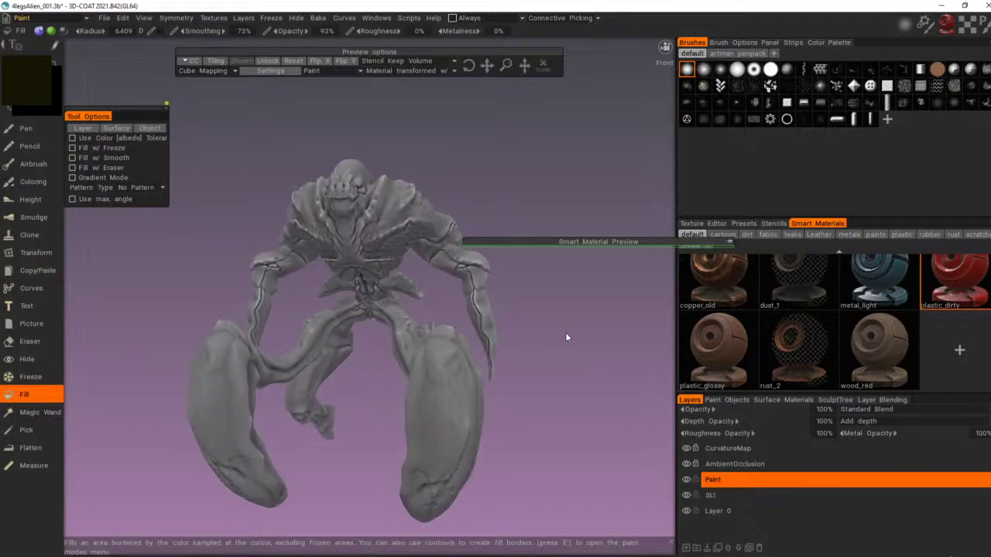
left_click_drag(566, 333, 517, 341)
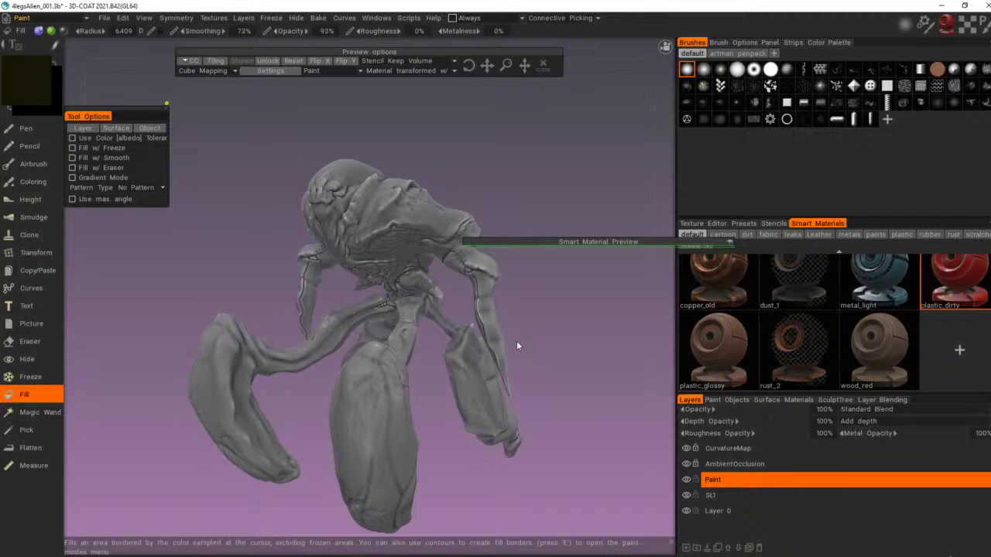
left_click_drag(517, 346, 599, 330)
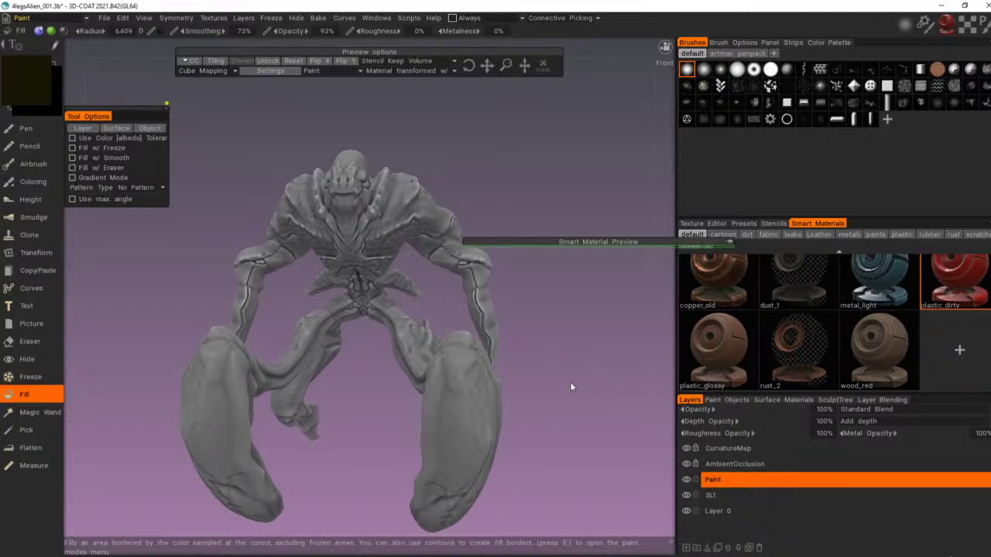
left_click(686, 448)
mouse_move(637, 422)
left_mouse_down()
mouse_move(426, 401)
mouse_move(647, 406)
left_mouse_up()
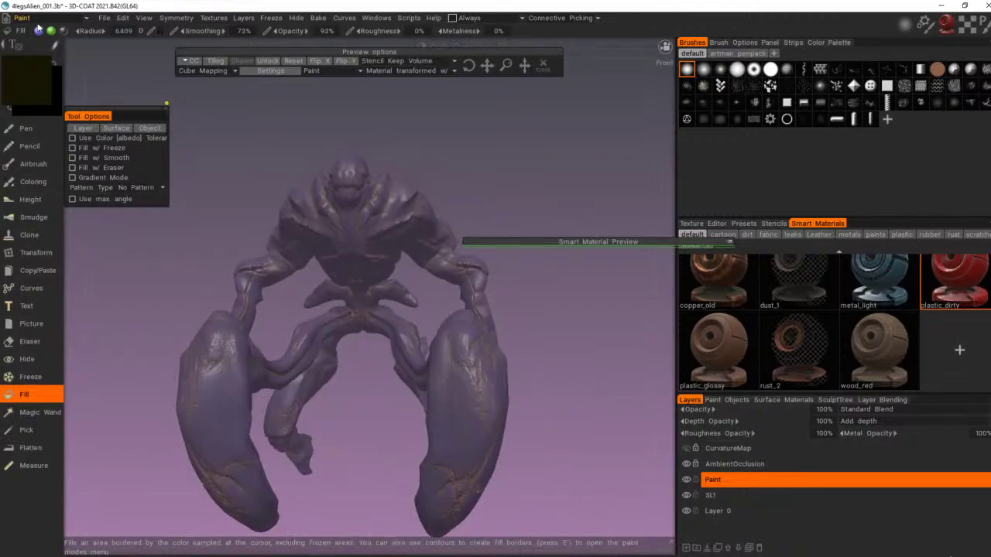
Step: Return to the Sculpt room and assign the Default shader to Volume4_copy000
left_click(23, 17)
left_click(40, 72)
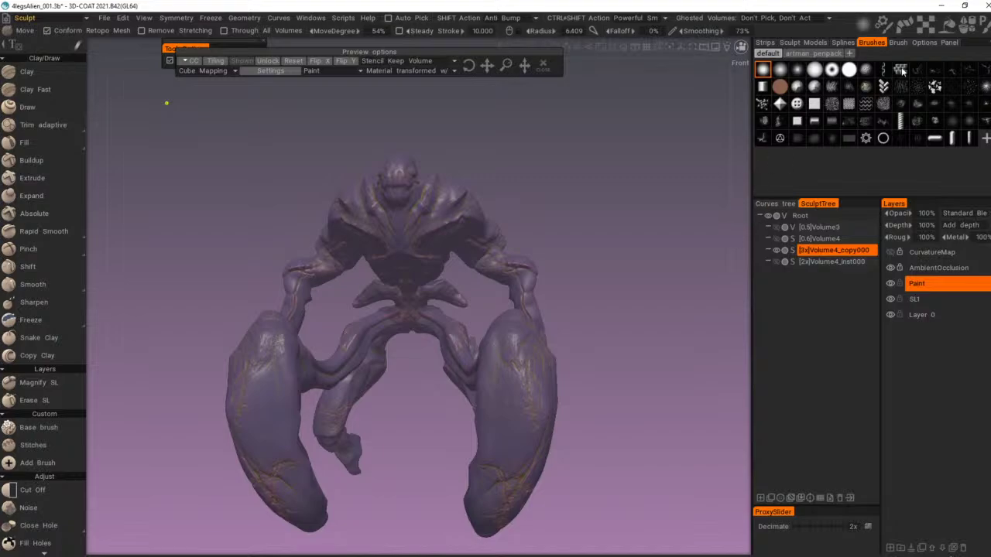
key("4")
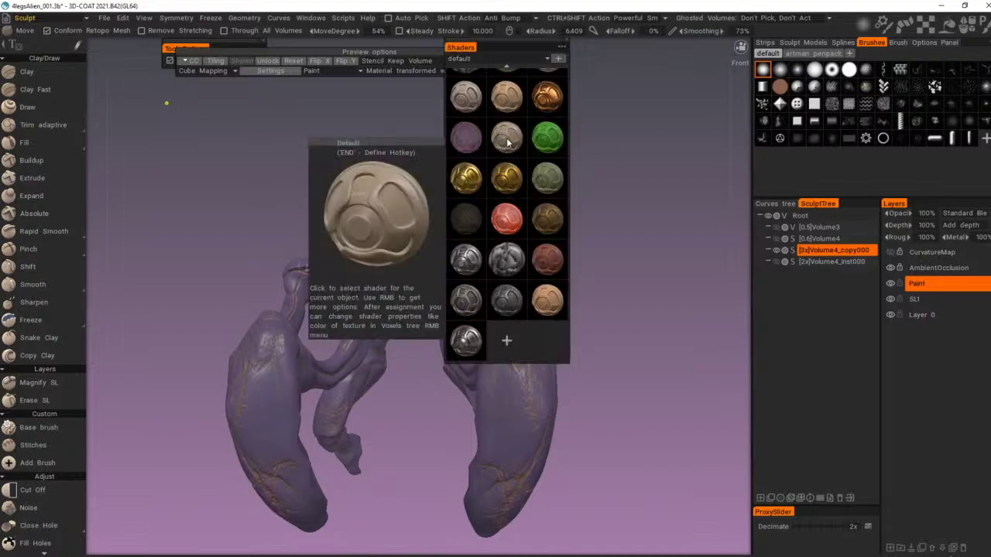
left_click(508, 142)
Step: Examine the surface quality of the creature's head, shoulders and chest up close under the Default shader
middle_click_drag(511, 232, 498, 352)
right_click_drag(498, 352, 569, 406)
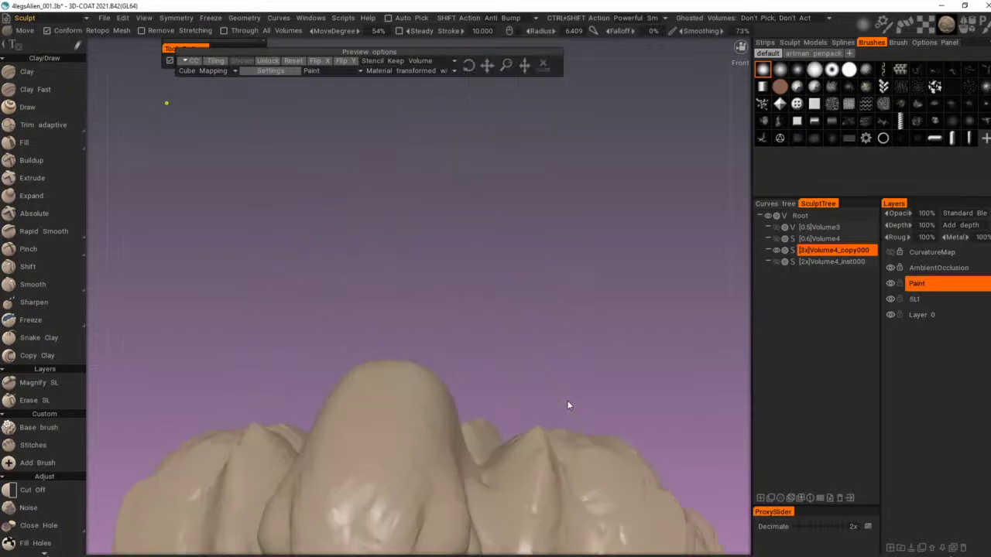
left_click_drag(567, 402, 487, 240)
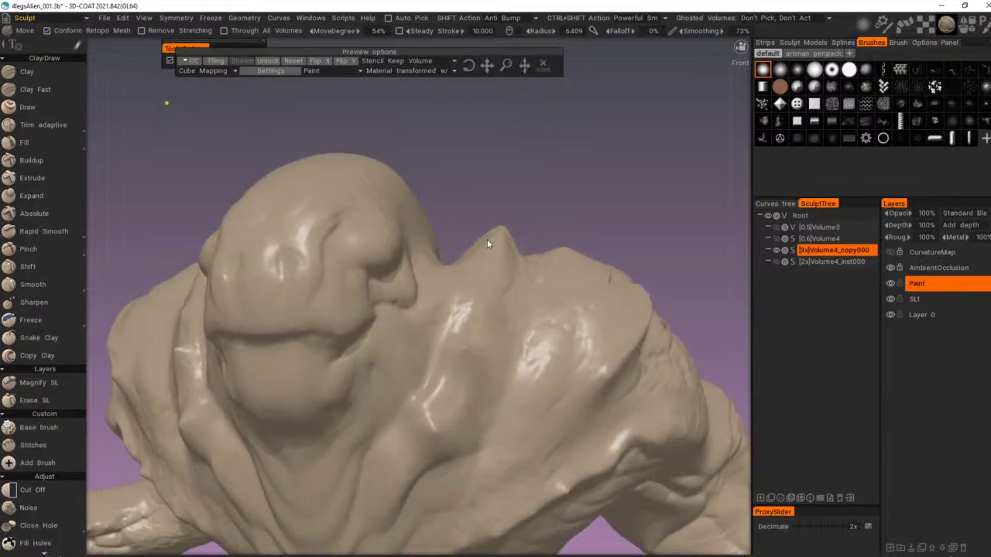
scroll(296, 266, "up", 3)
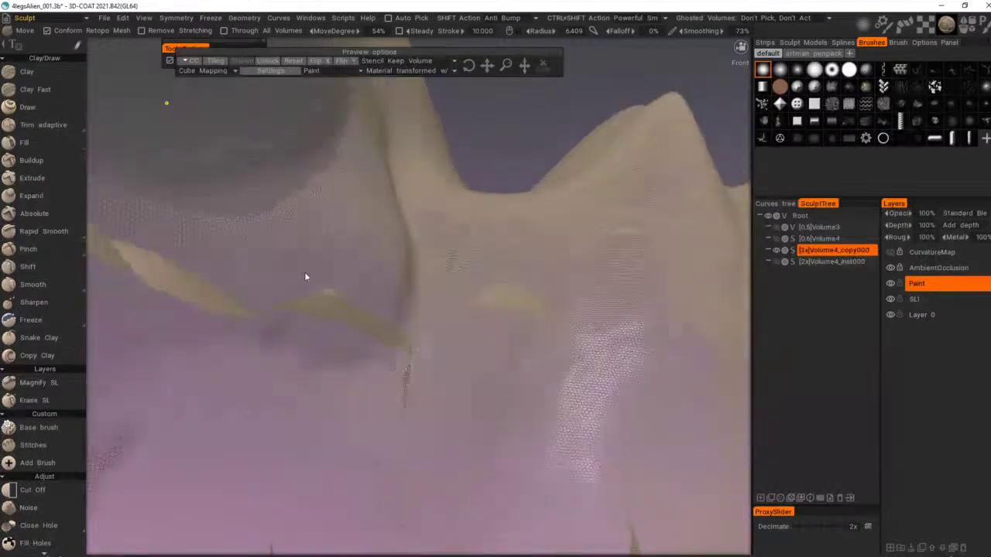
scroll(305, 273, "down", 3)
scroll(433, 292, "down", 3)
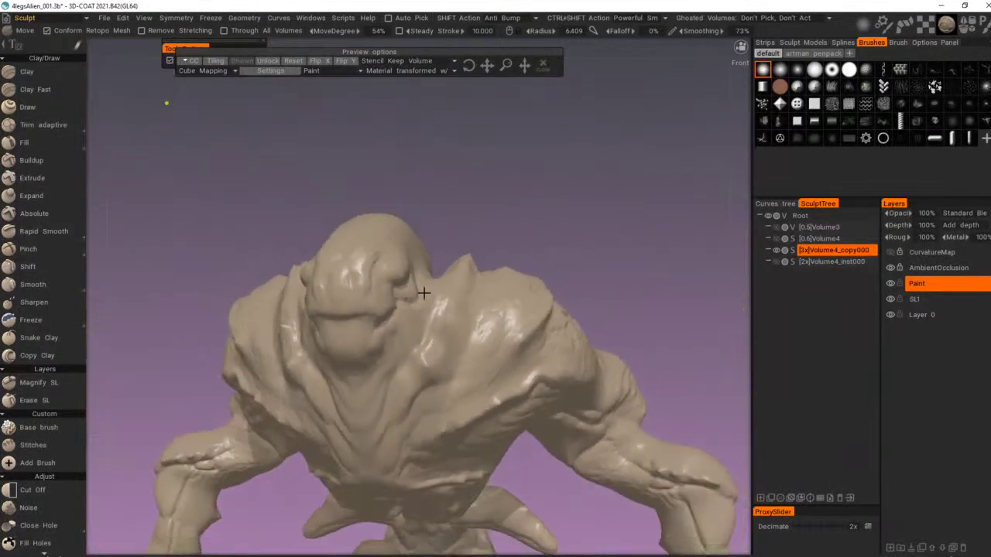
left_click_drag(424, 292, 407, 307, "alt")
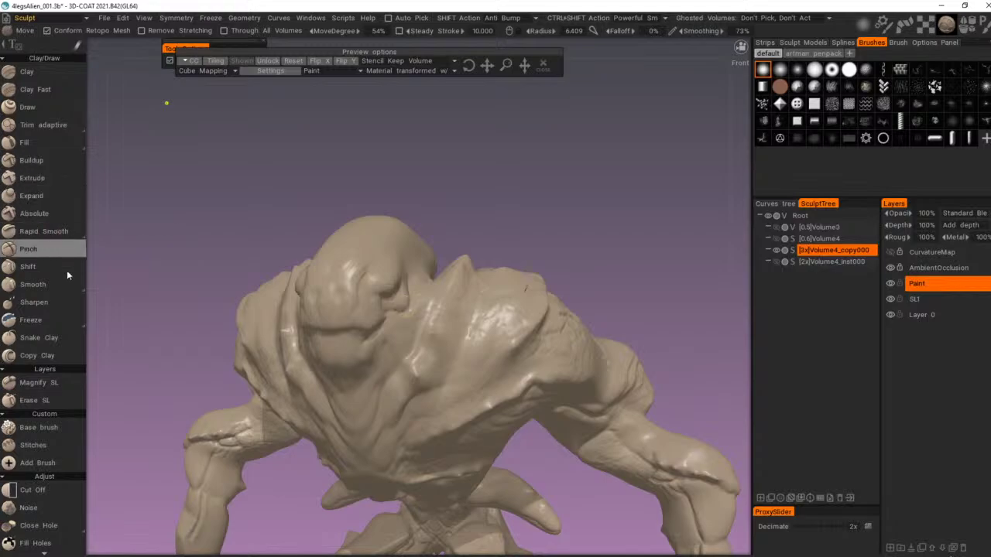
Step: Turn off symmetry and smooth the area around the creature's eye using Rapid Smooth with a 2.434 radius, dismissing the file write error
mouse_move(56, 229)
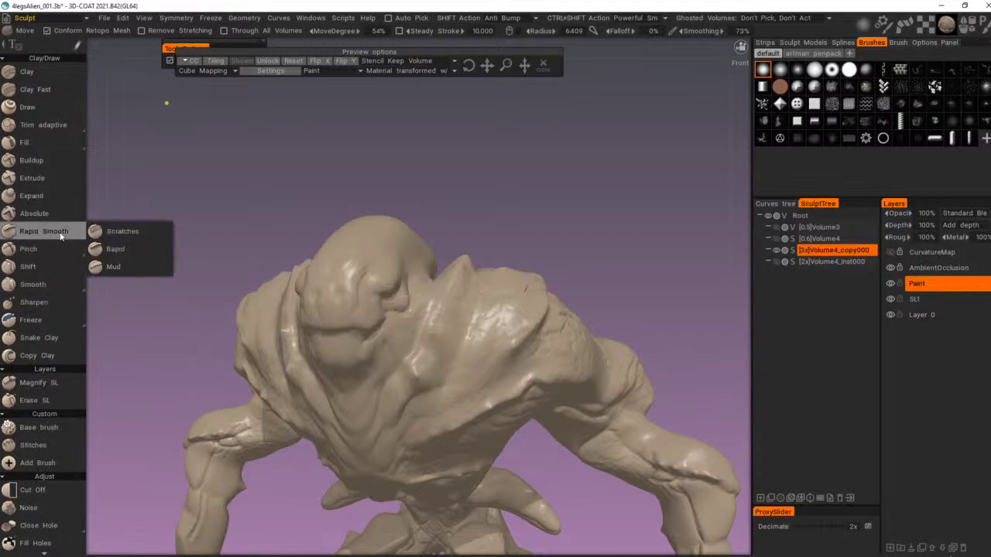
left_click(55, 231)
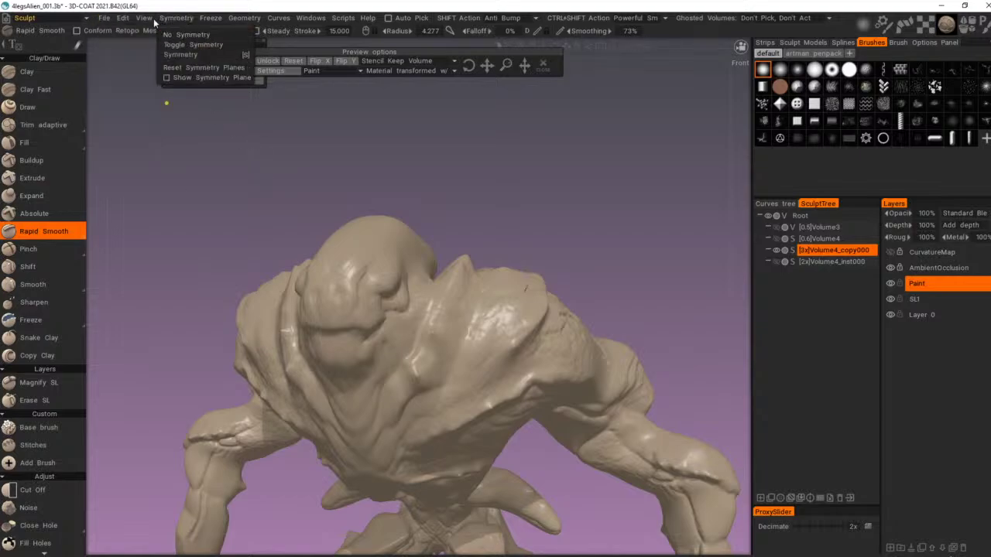
left_click(176, 32)
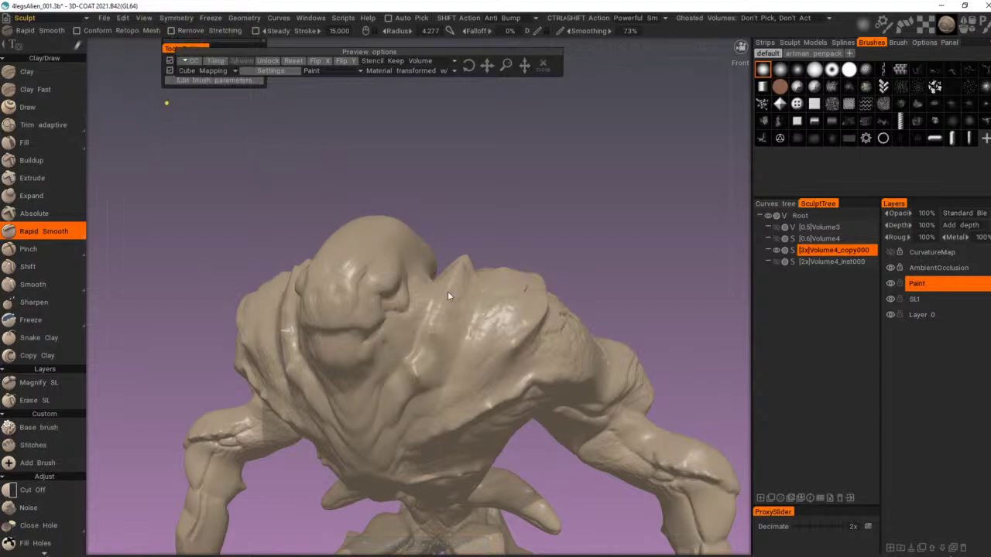
mouse_move(448, 293)
left_mouse_down("alt")
mouse_move(430, 312)
mouse_move(491, 317)
left_mouse_up("alt")
scroll(488, 311, "up", 5)
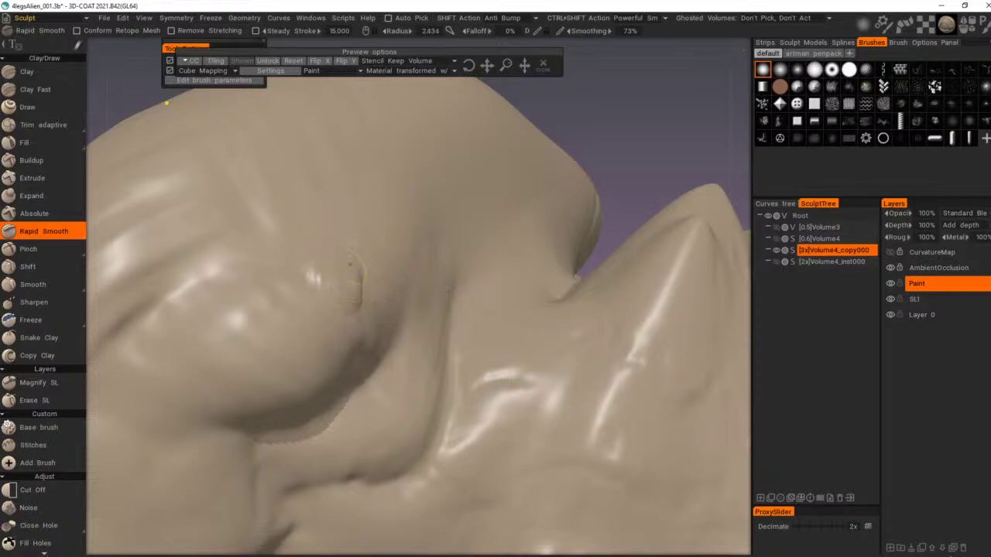
left_click_drag(375, 307, 361, 314, "alt")
left_click_drag(258, 272, 295, 290)
scroll(356, 346, "down", 5)
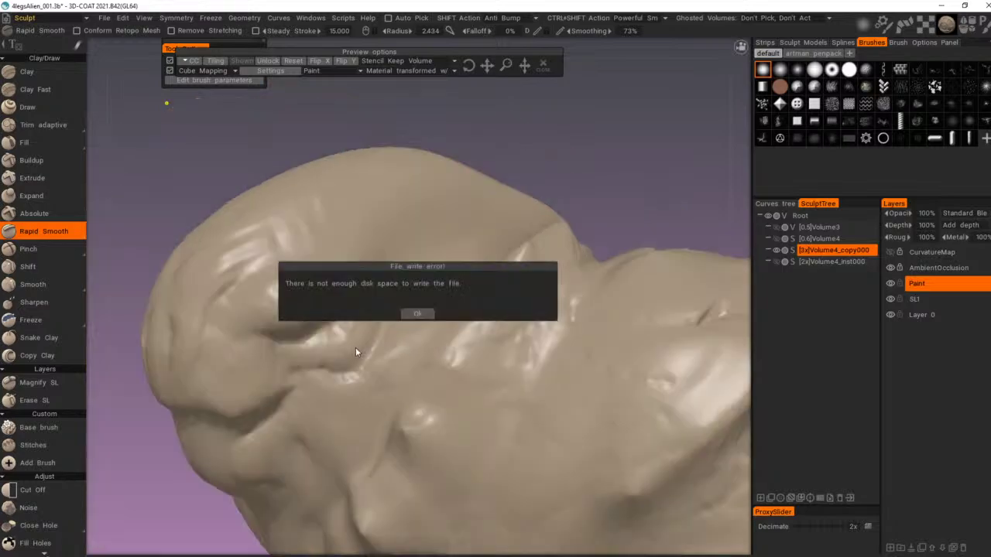
left_click(417, 314)
scroll(411, 365, "up", 2)
left_click_drag(411, 365, 456, 367, "alt")
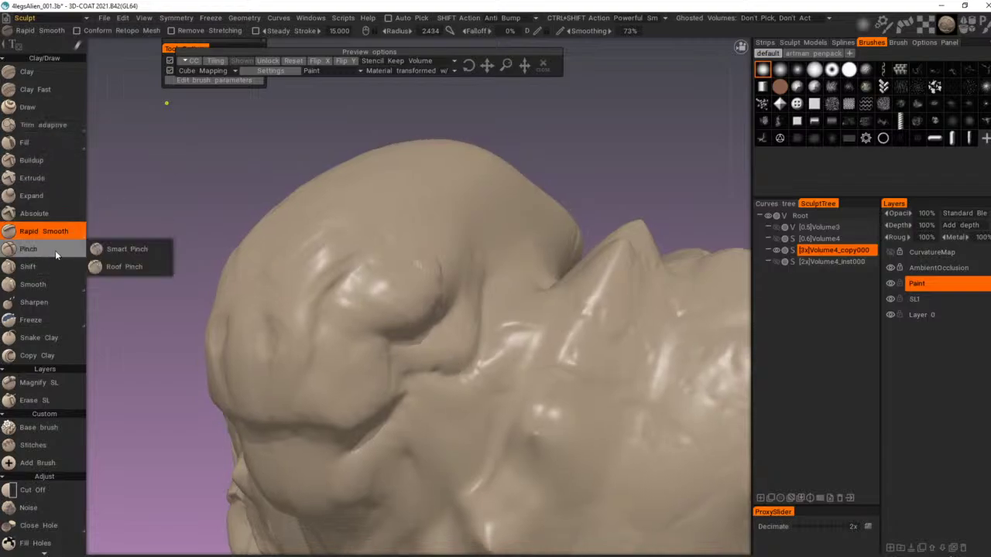
Step: Sharpen the crease below the creature's eye using the Pinch tool with a reduced brush radius and a pinch degree of 34%
left_click(31, 248)
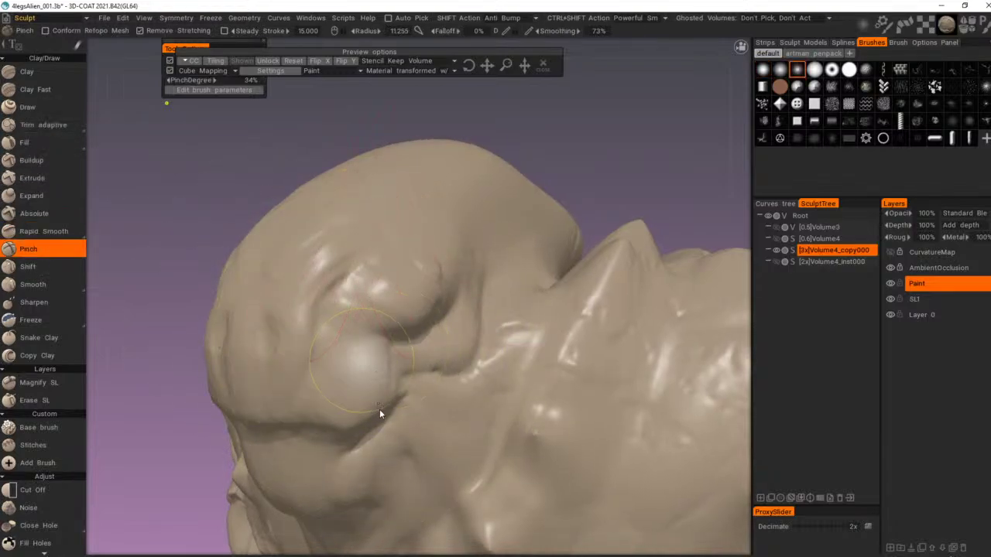
left_click_drag(377, 419, 389, 411, "alt")
scroll(389, 415, "up", 4)
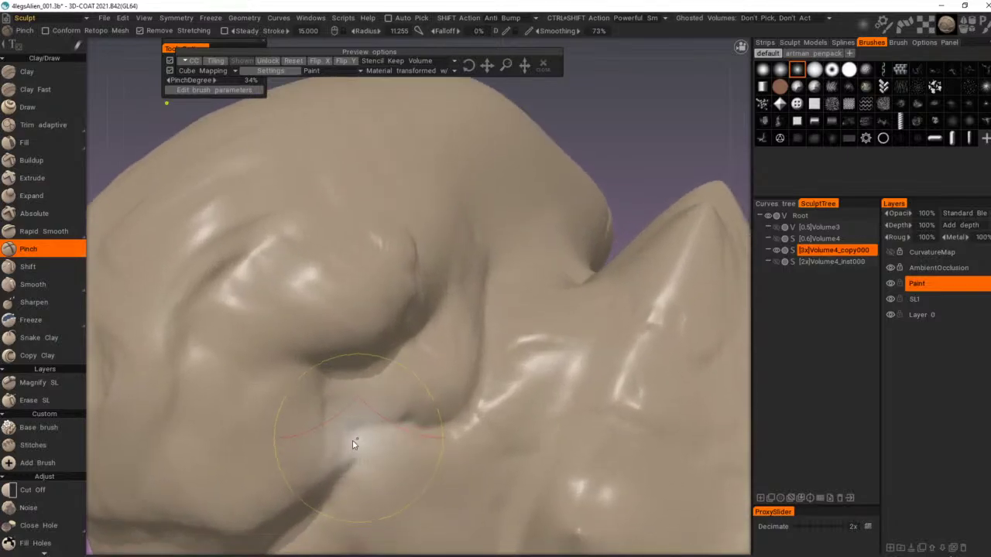
right_click_drag(354, 444, 348, 442)
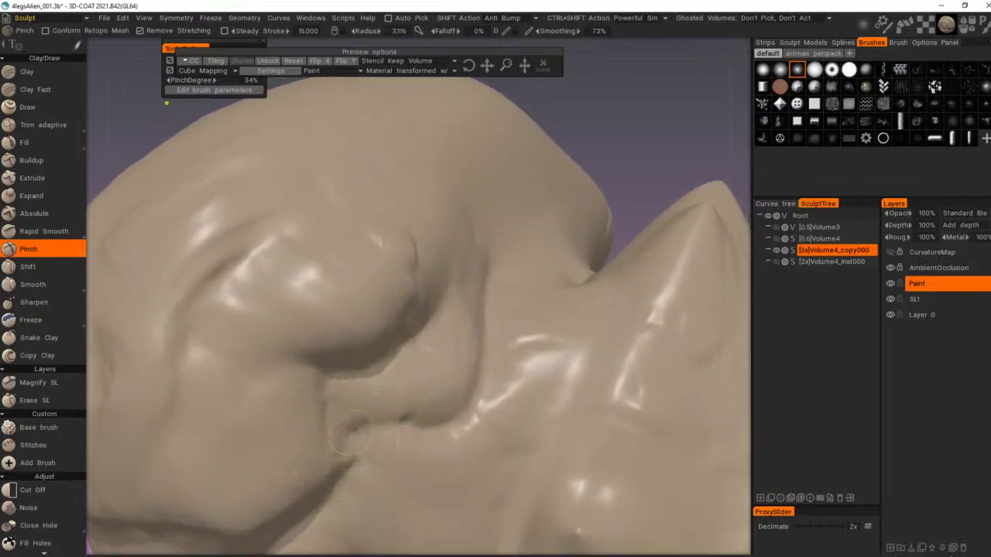
right_click_drag(362, 429, 354, 430)
mouse_move(350, 432)
left_mouse_down()
mouse_move(402, 418)
mouse_move(446, 422)
mouse_move(466, 411)
mouse_move(483, 365)
left_mouse_up()
Step: Sharpen the mouth crease across the front of the creature's head with the Pinch tool, dismissing the file write errors
mouse_move(449, 438)
right_mouse_down("alt")
mouse_move(384, 447)
mouse_move(338, 422)
right_mouse_up("alt")
left_click_drag(338, 422, 415, 398, "alt")
right_click_drag(418, 397, 487, 408, "alt")
left_click_drag(487, 408, 495, 384, "alt")
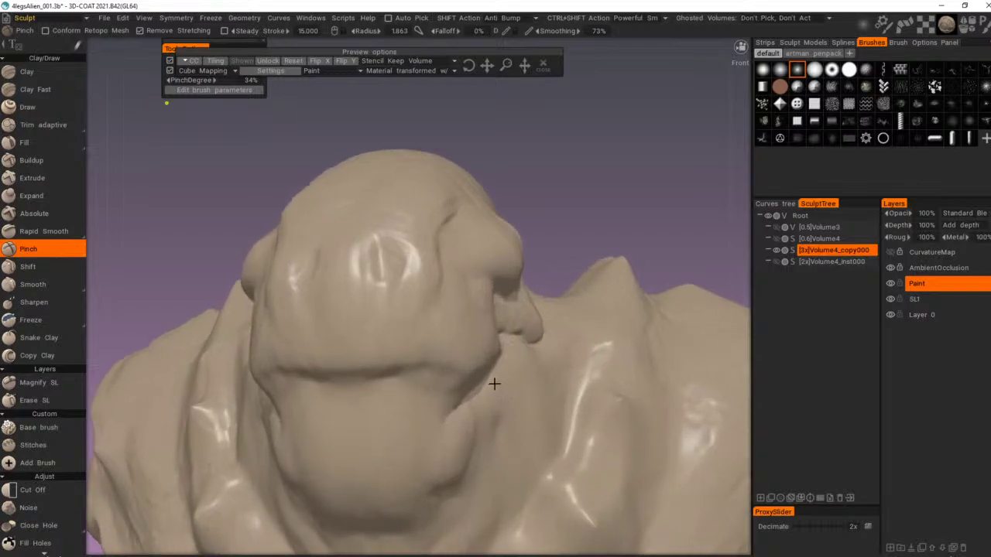
mouse_move(331, 383)
left_mouse_down()
mouse_move(388, 383)
mouse_move(340, 379)
left_mouse_up()
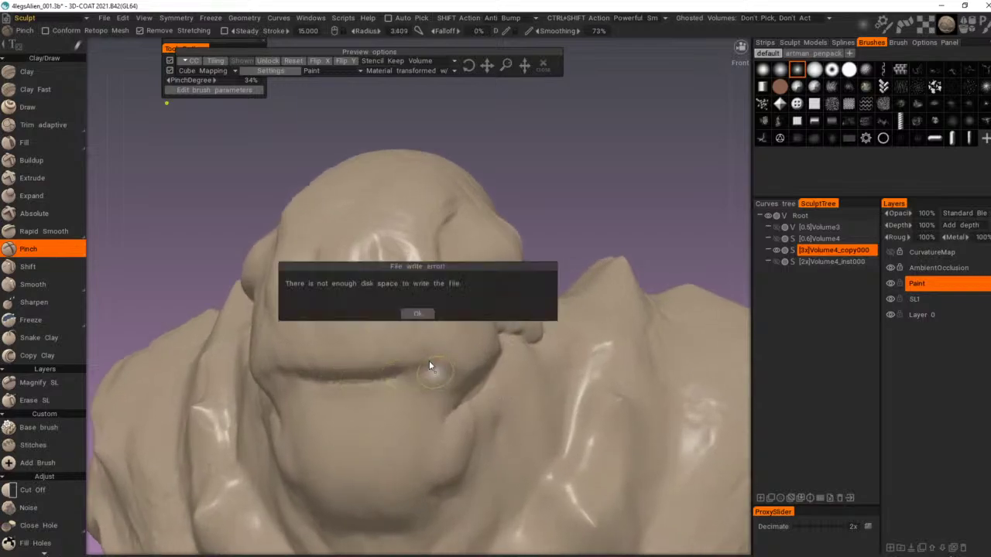
left_click(419, 314)
left_click_drag(444, 365, 380, 352, "alt")
right_click_drag(352, 353, 312, 352)
left_click_drag(314, 351, 391, 350)
left_click_drag(404, 351, 384, 353, "alt")
left_click(418, 314)
Step: Examine the whole creature's sculpted forms from the front, side and three-quarter angles, dismissing the file write error
right_click_drag(436, 328, 354, 386, "alt")
left_click_drag(354, 385, 317, 411, "alt")
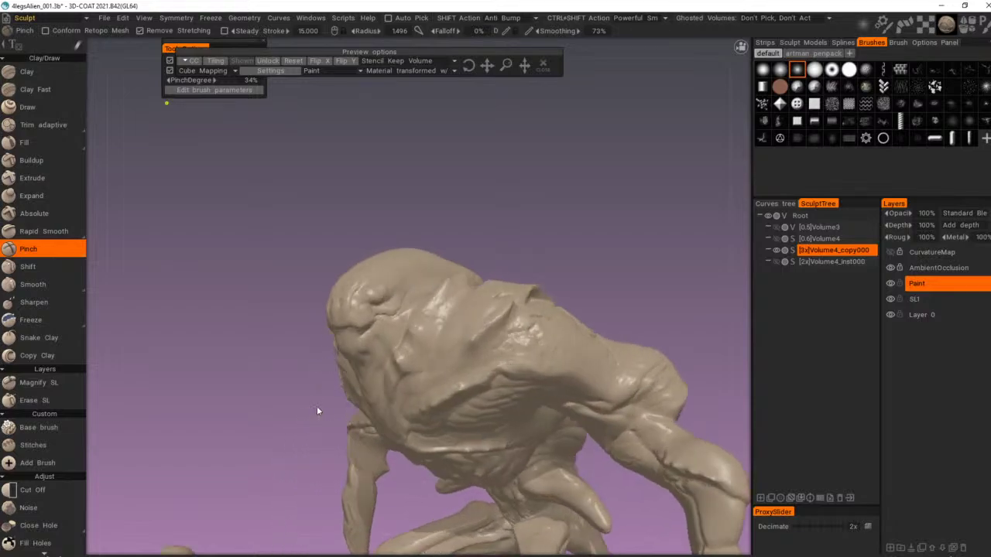
right_click_drag(410, 371, 344, 430, "alt")
left_click_drag(344, 431, 242, 422, "alt")
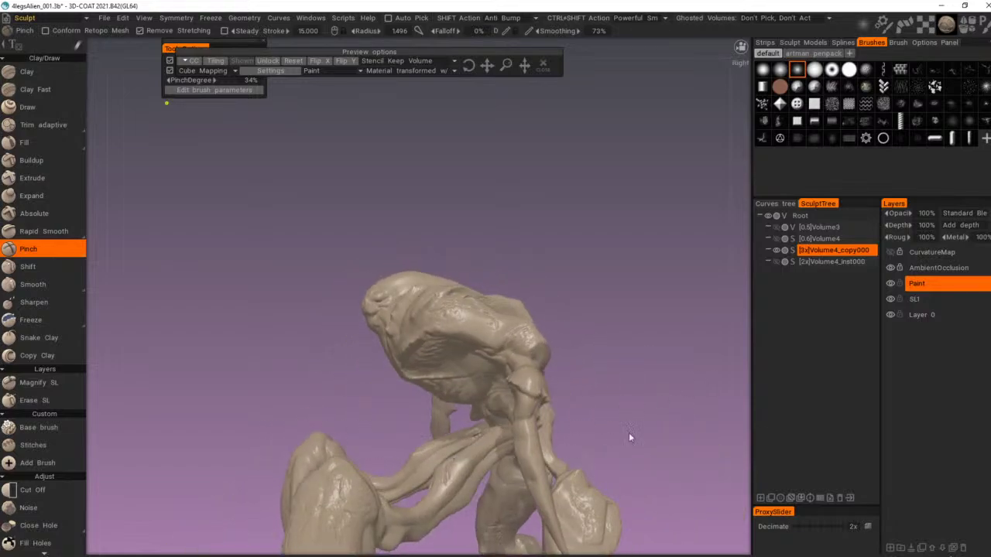
mouse_move(628, 438)
right_mouse_down()
mouse_move(511, 429)
mouse_move(521, 439)
mouse_move(670, 447)
mouse_move(657, 522)
mouse_move(414, 454)
mouse_move(228, 414)
mouse_move(176, 418)
mouse_move(475, 443)
right_mouse_up()
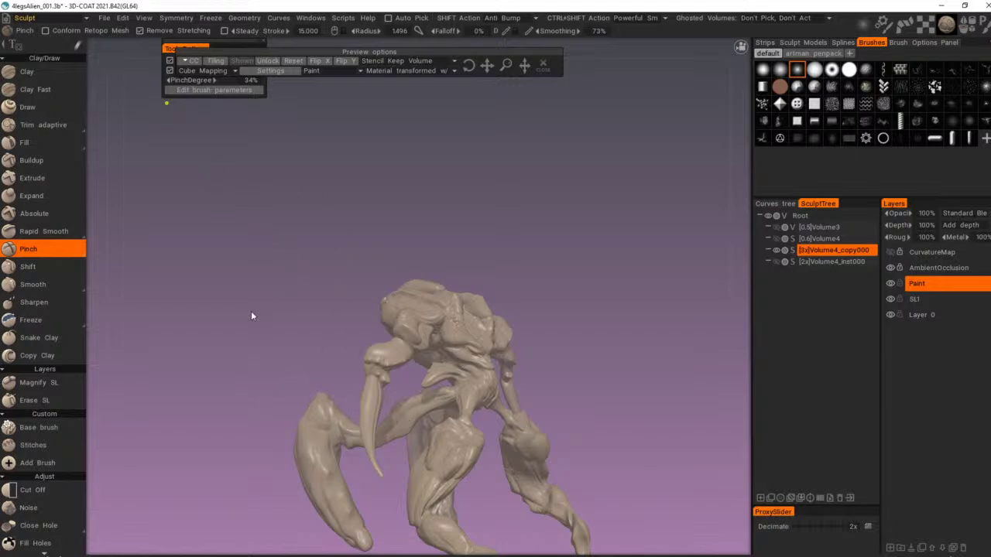
right_click_drag(308, 262, 407, 336)
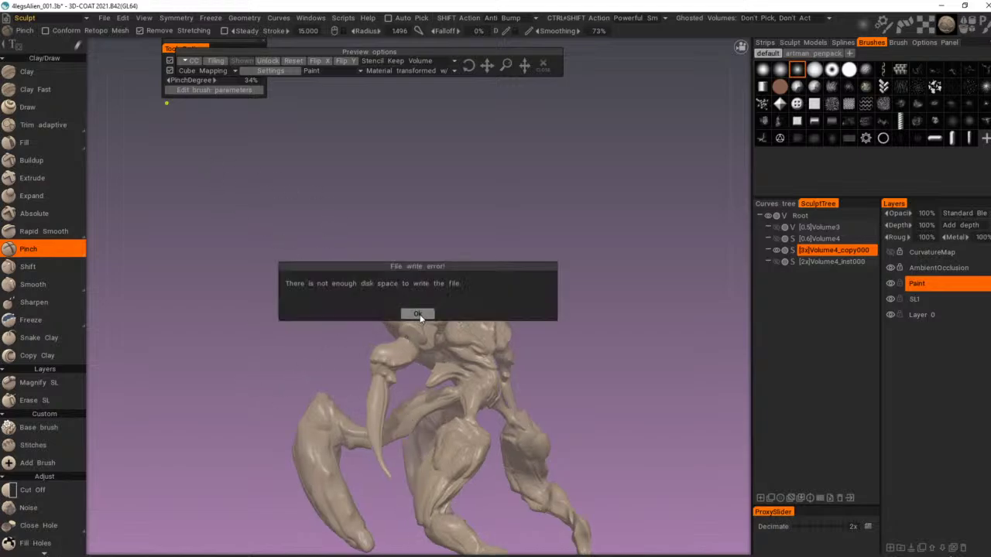
left_click(420, 318)
left_click_drag(222, 294, 621, 413)
middle_click_drag(621, 413, 606, 284)
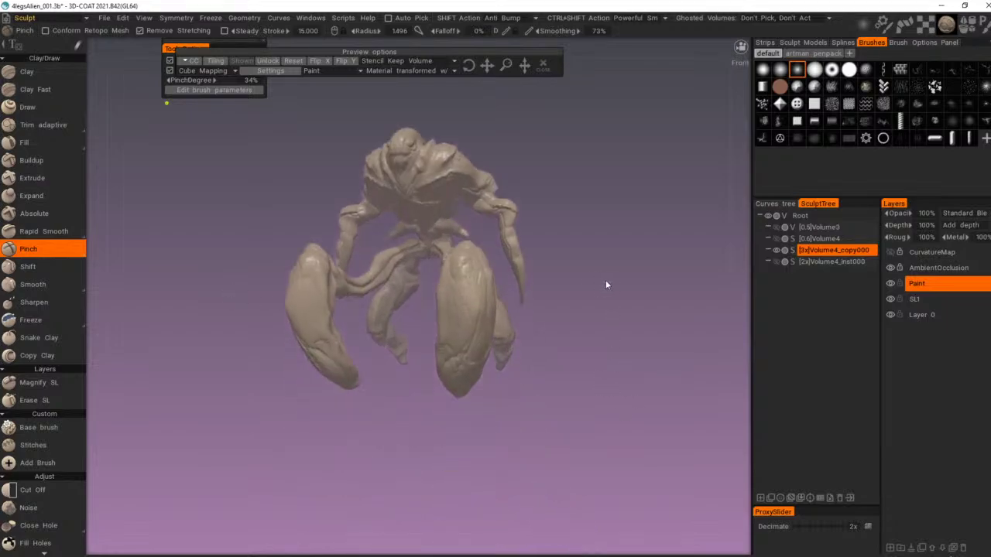
right_click_drag(606, 284, 620, 384)
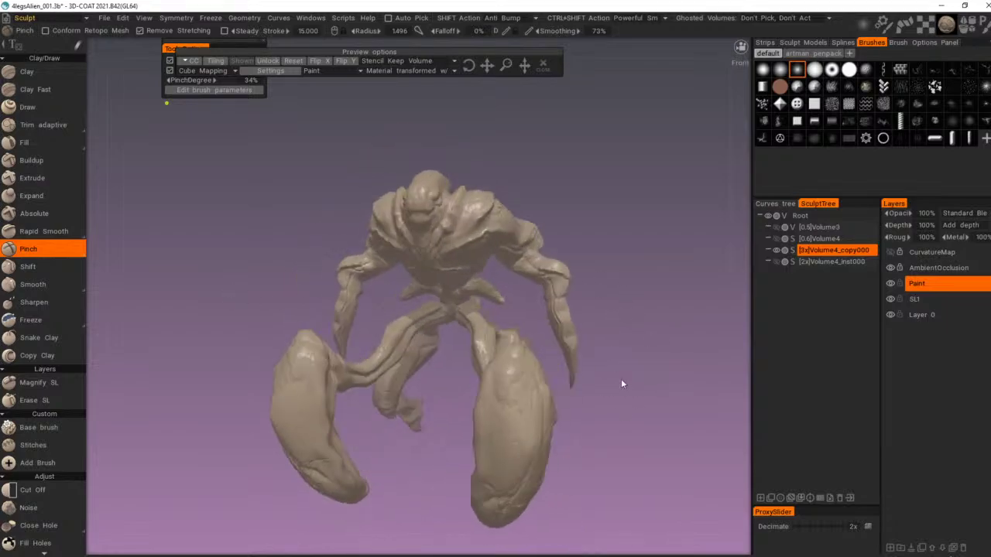
left_click_drag(623, 384, 705, 375)
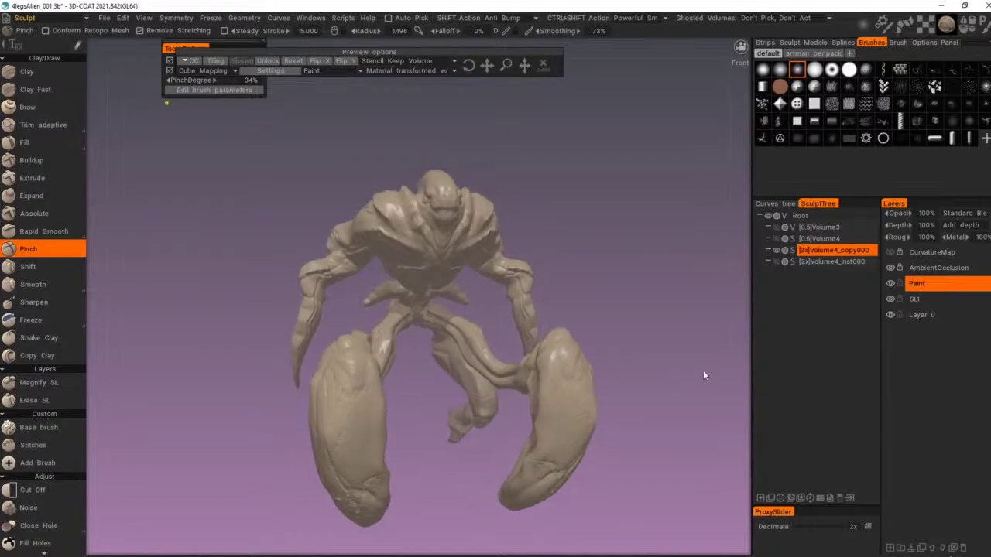
mouse_move(702, 376)
right_mouse_down()
mouse_move(724, 372)
mouse_move(581, 296)
mouse_move(377, 332)
mouse_move(714, 380)
right_mouse_up()
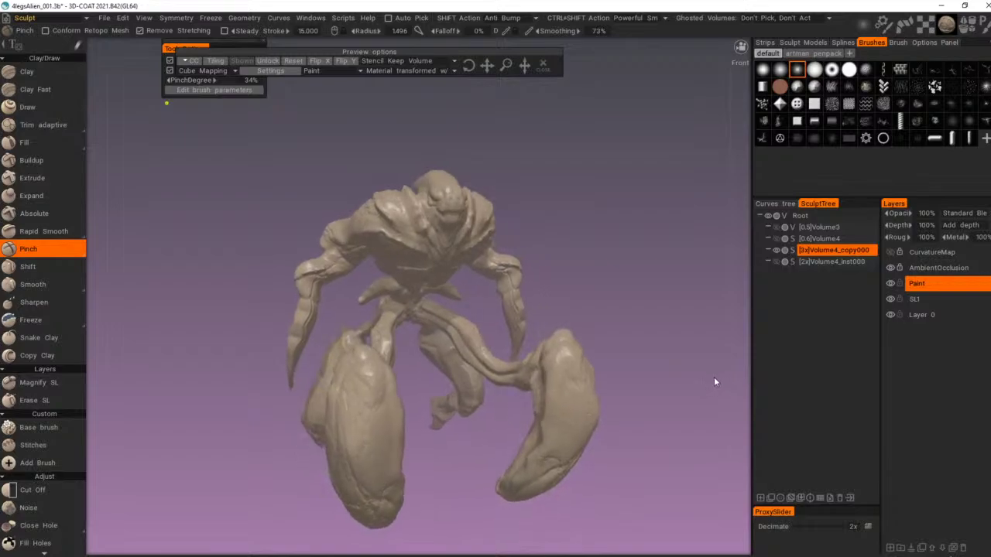
right_click_drag(714, 377, 600, 366)
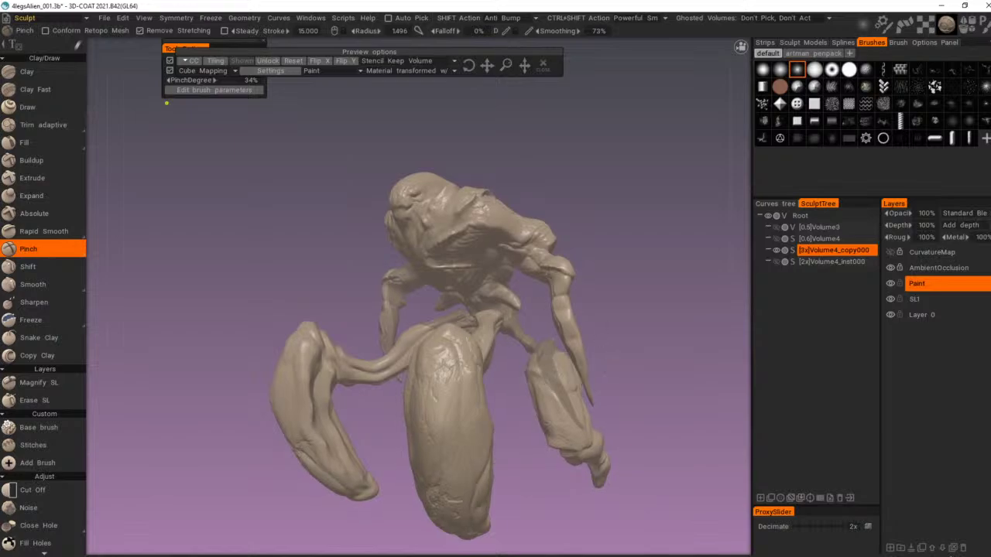
mouse_move(242, 211)
right_mouse_down()
mouse_move(491, 214)
mouse_move(608, 250)
mouse_move(437, 309)
mouse_move(304, 225)
mouse_move(261, 214)
right_mouse_up()
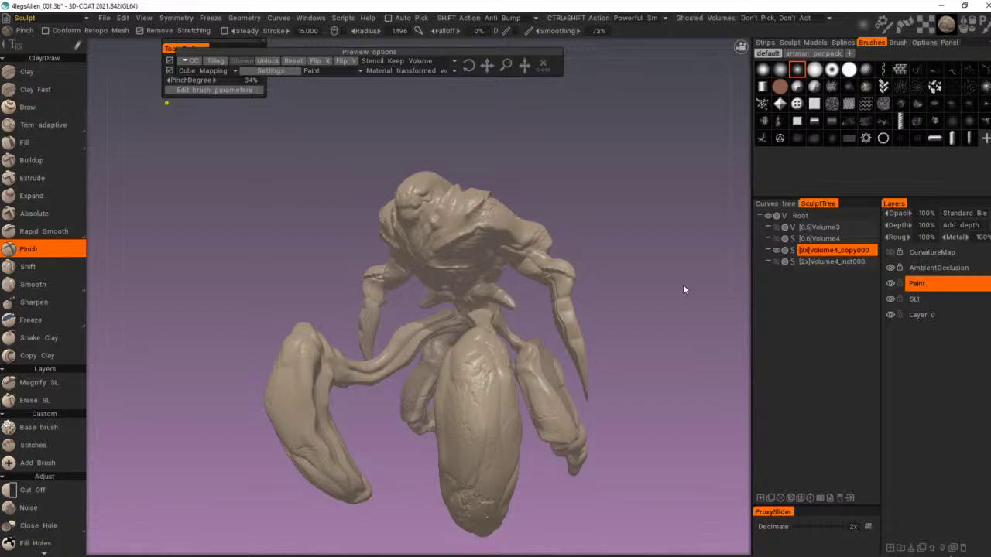
Step: Save the scene as the incremental version 4legsAlien_002.3b
left_click(101, 18)
mouse_move(582, 180)
left_mouse_down()
mouse_move(648, 230)
mouse_move(355, 165)
mouse_move(586, 193)
left_mouse_up()
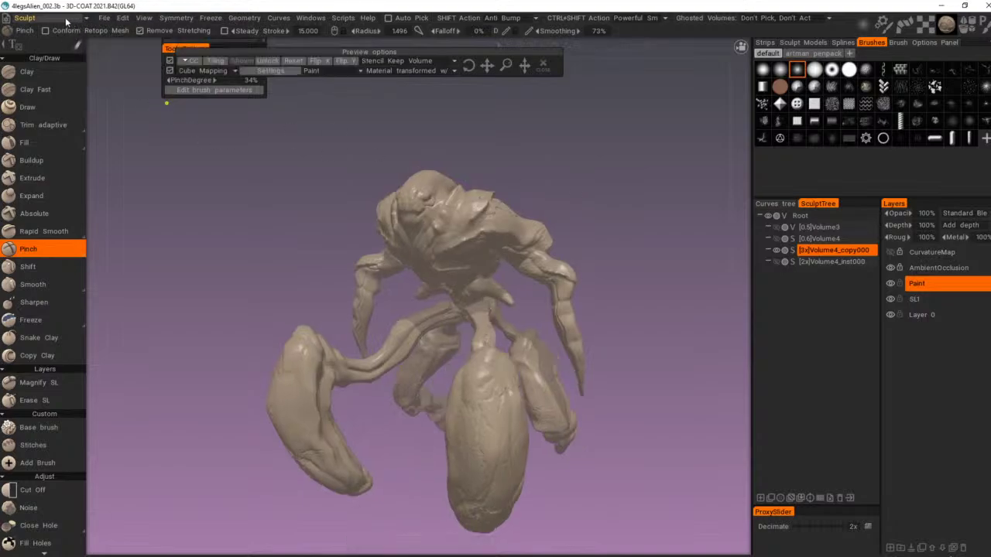
Step: Open the recent file 4legsAlien.3b, dismiss the back-faces notice and check the loaded creature
left_click(101, 18)
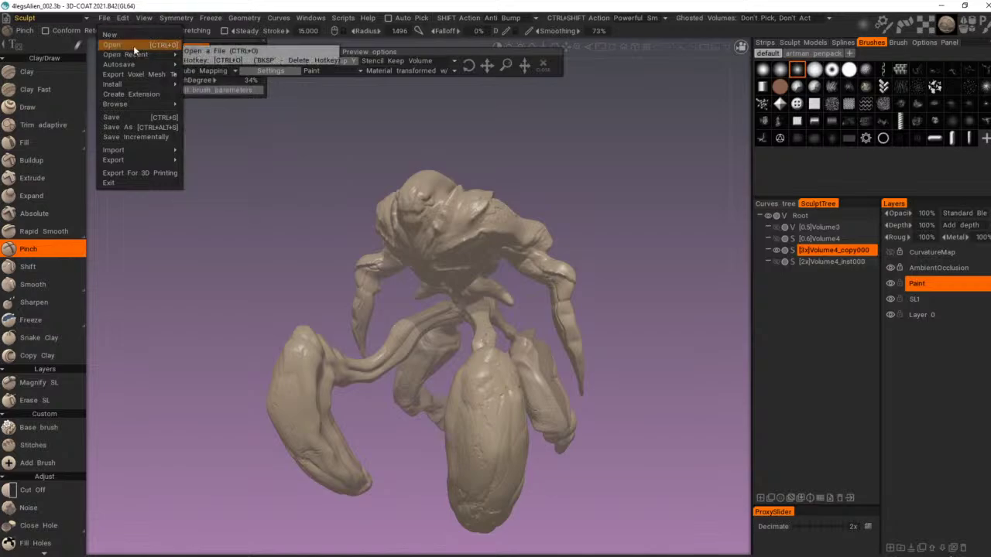
mouse_move(142, 55)
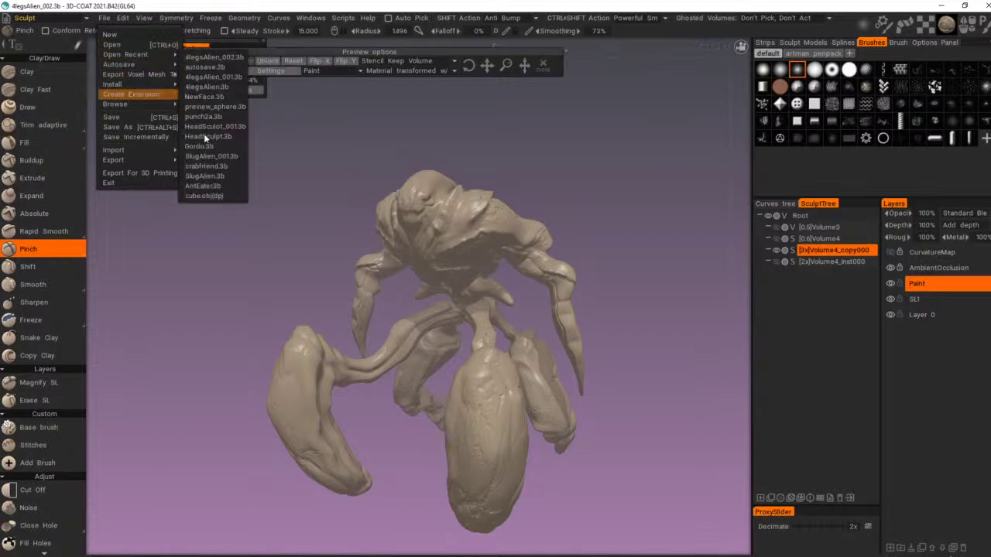
mouse_move(336, 175)
left_mouse_down()
mouse_move(455, 138)
mouse_move(625, 151)
mouse_move(637, 177)
mouse_move(521, 140)
mouse_move(340, 132)
left_mouse_up()
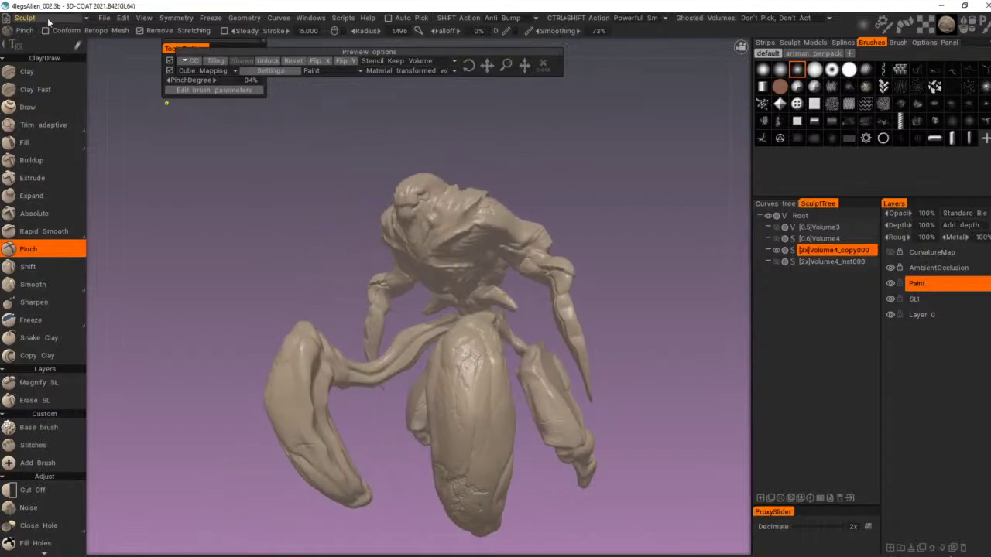
left_click(104, 18)
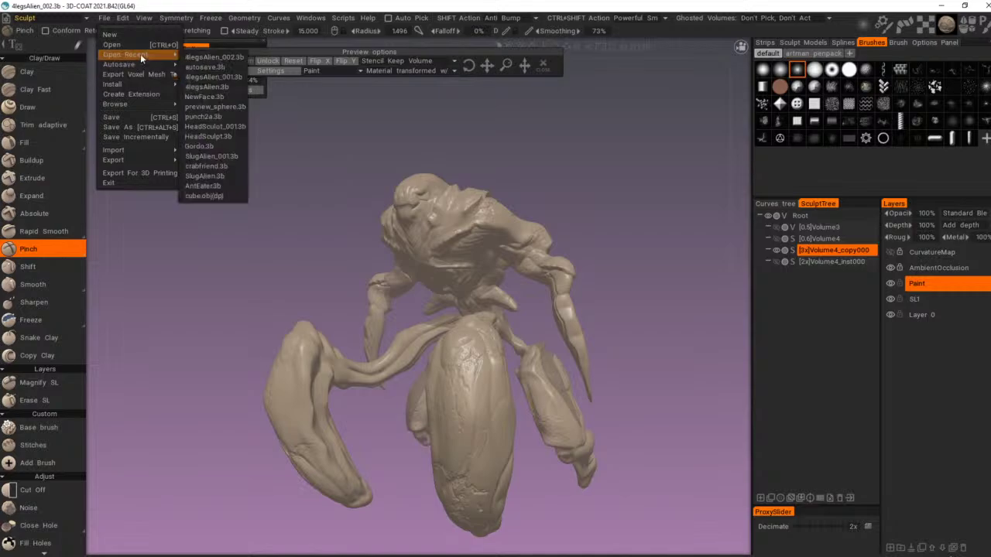
left_click(232, 88)
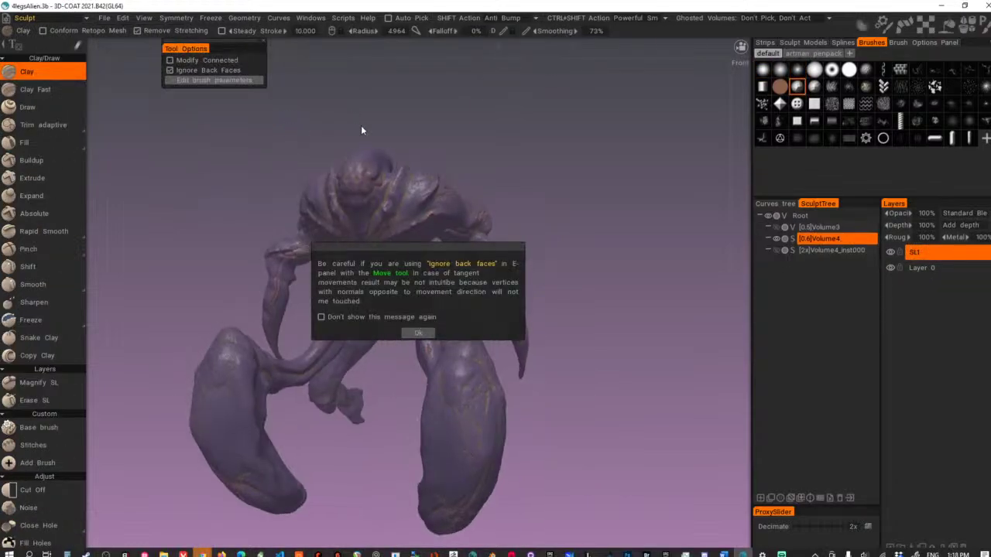
left_click(422, 331)
left_click_drag(605, 273, 712, 240)
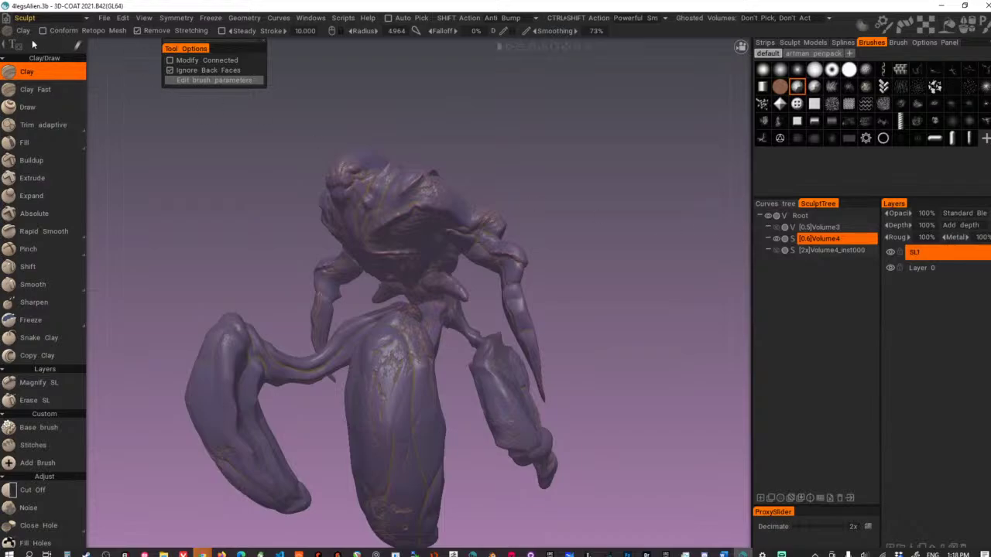
Step: Switch the reopened creature to the Paint room
left_click(51, 19)
left_click(50, 31)
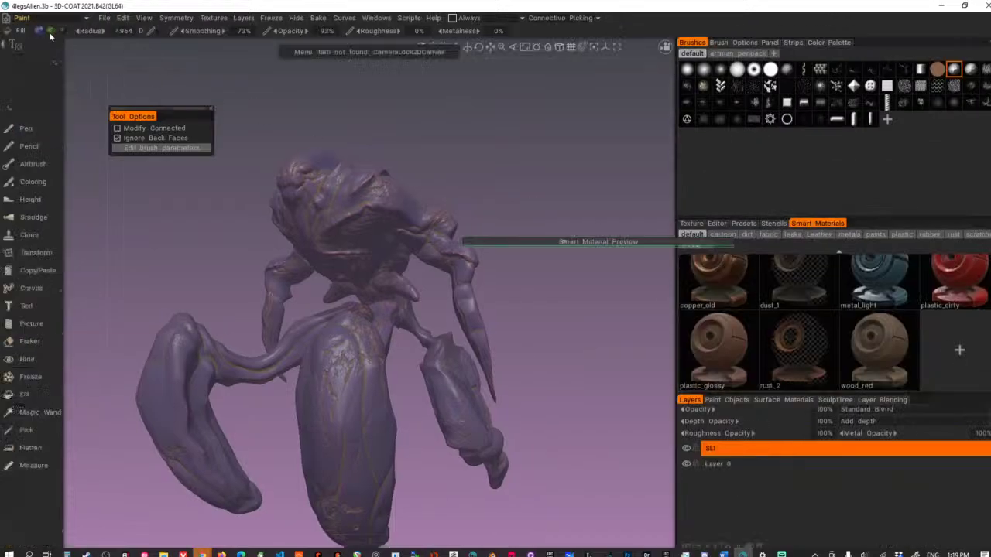
left_click_drag(398, 147, 443, 152)
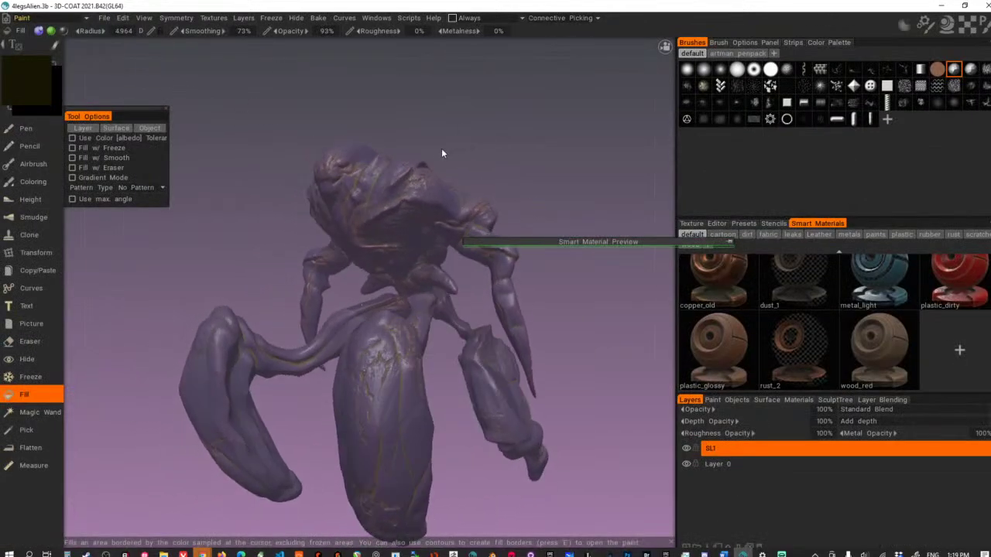
left_click(182, 19)
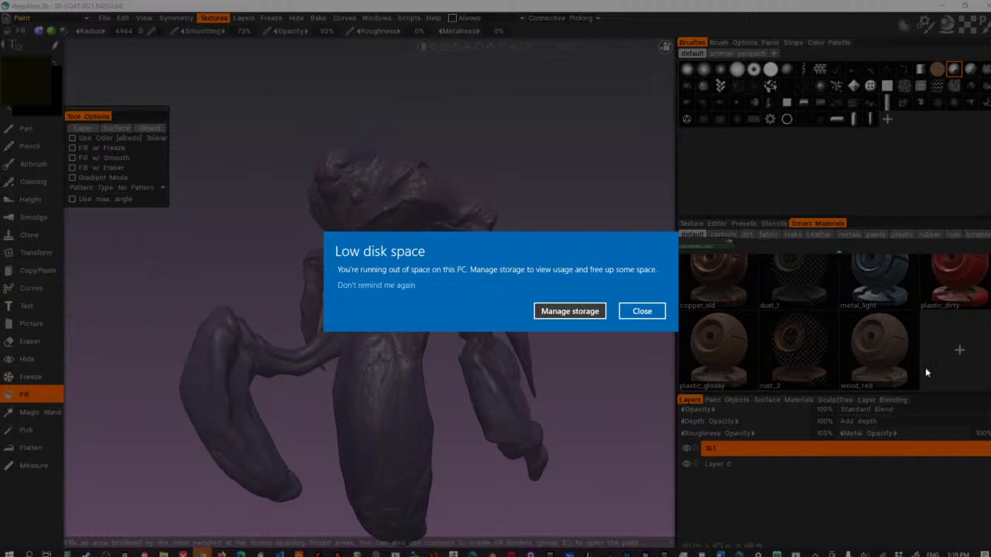
Step: Open Windows storage management from the low disk space alert
left_click(557, 313)
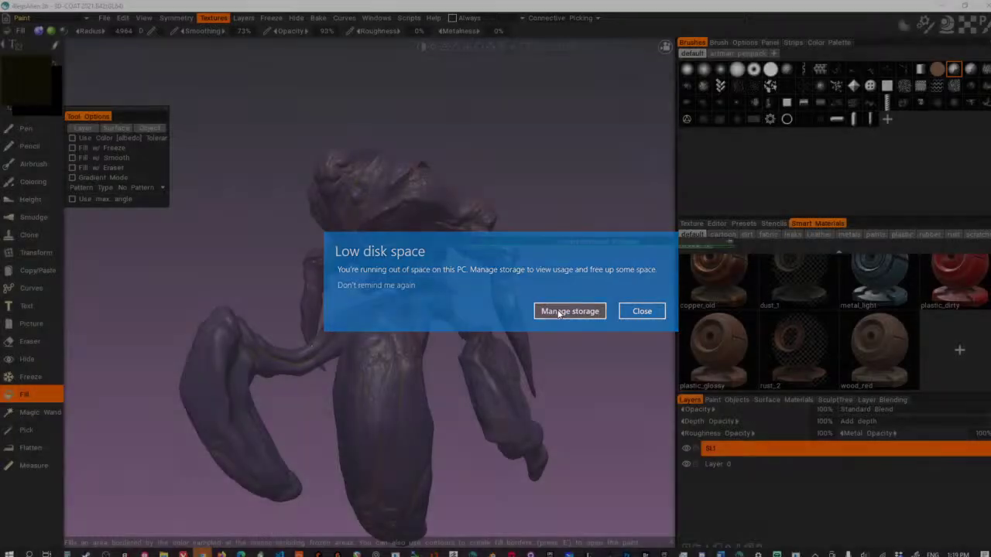